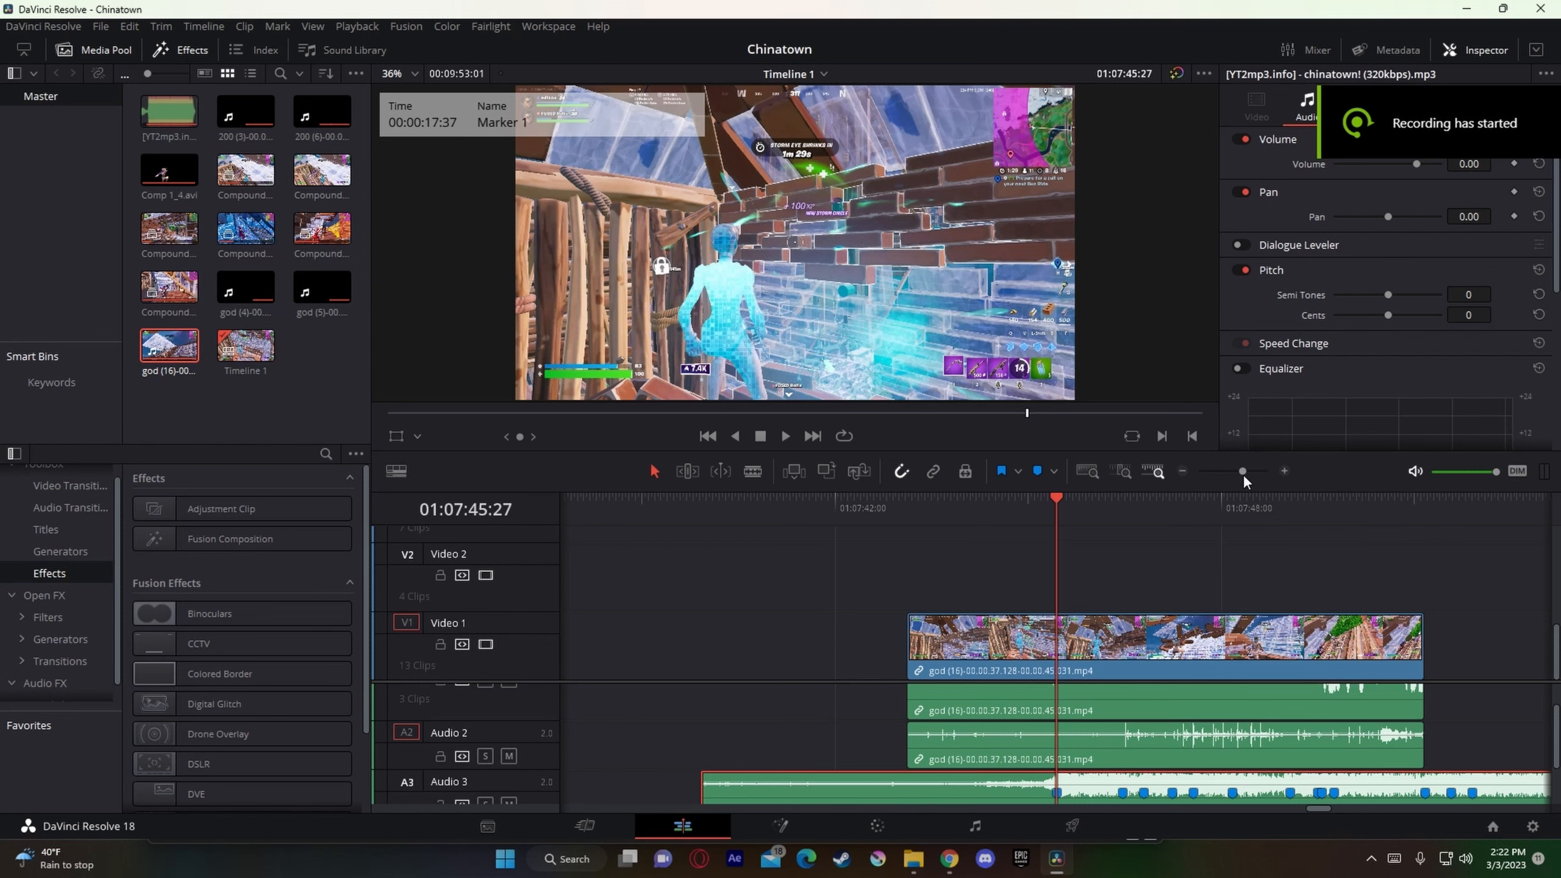
Step: Scrub through the end of the gameplay clip on Video 1 to locate the exact frame where the shot is fired
{"action": "mouse_move", "coordinate": [1243, 474]}
{"action": "left_mouse_down"}
{"action": "mouse_move", "coordinate": [1209, 479]}
{"action": "mouse_move", "coordinate": [1249, 479]}
{"action": "mouse_move", "coordinate": [1237, 481]}
{"action": "left_mouse_up"}
{"action": "left_click", "coordinate": [1173, 500]}
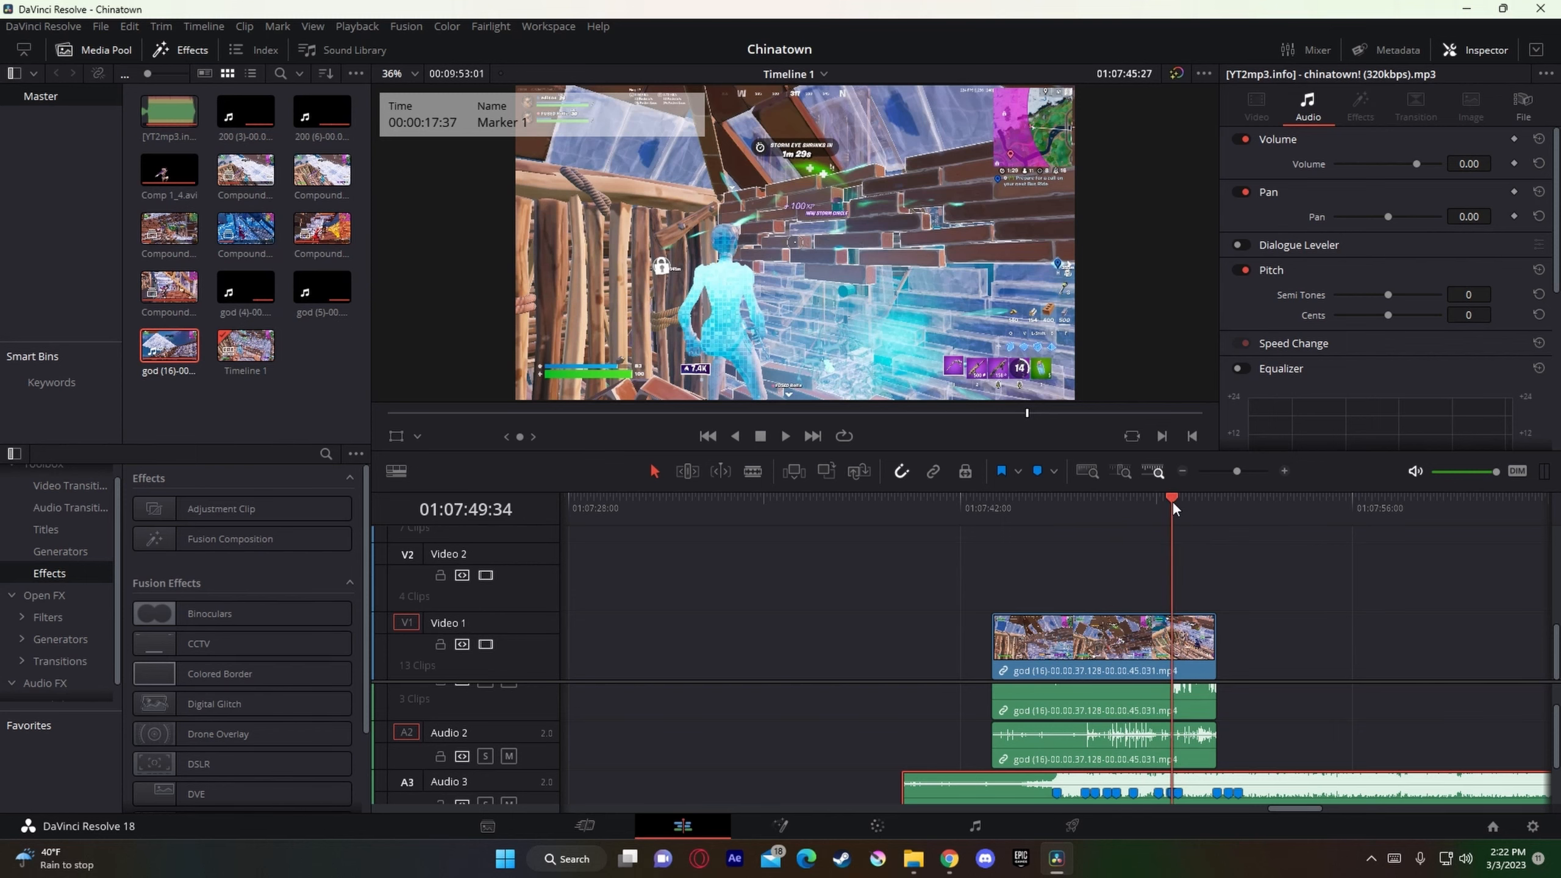
{"action": "left_click_drag", "start_coordinate": [1237, 477], "coordinate": [1254, 481]}
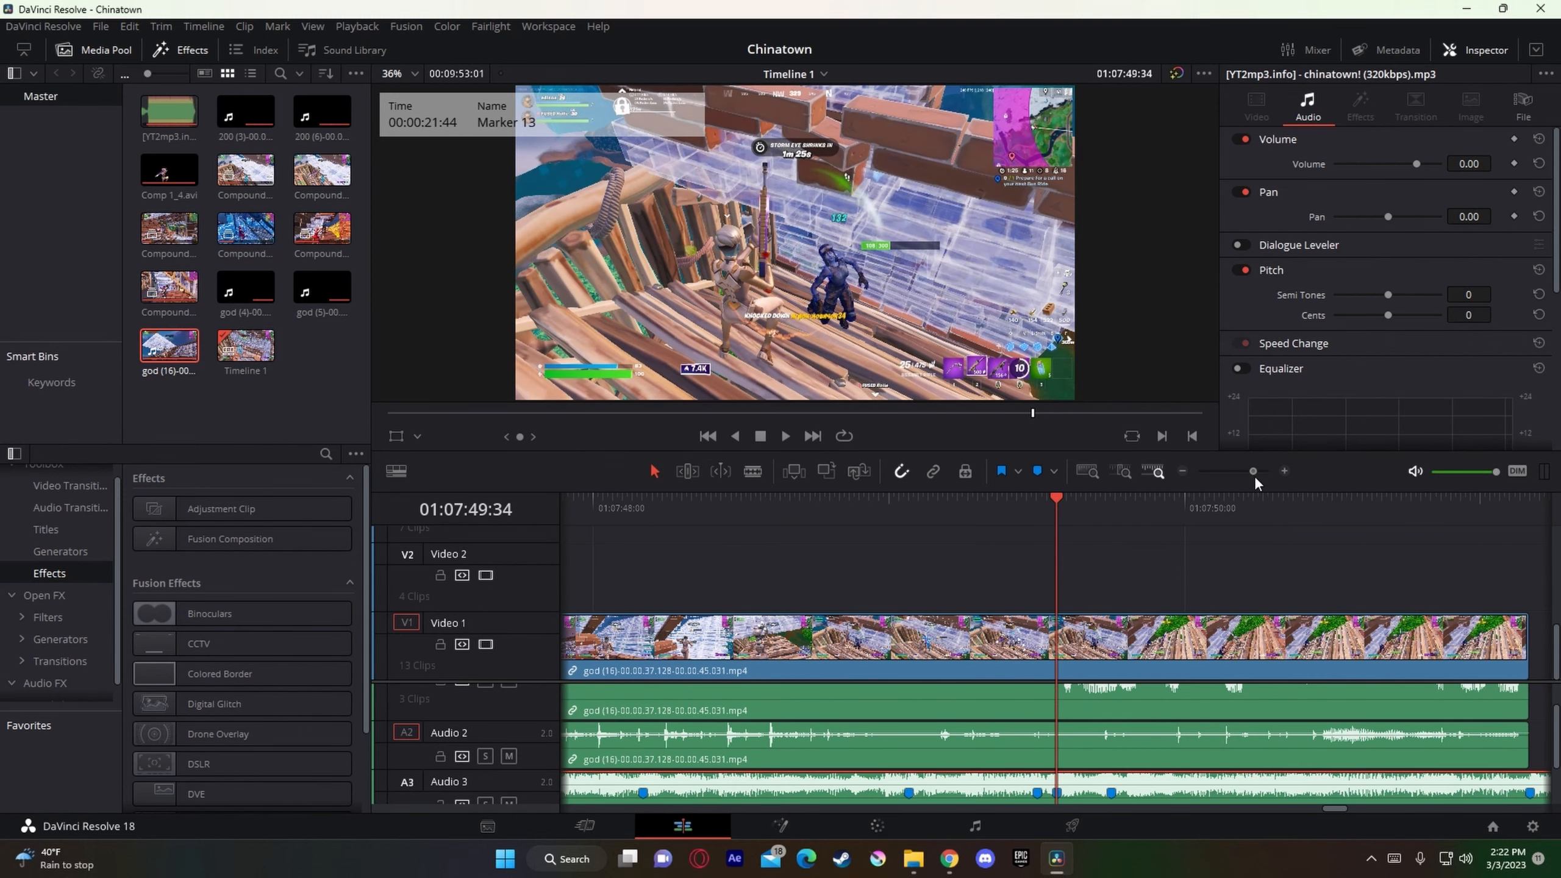
{"action": "scroll", "coordinate": [1220, 700], "scroll_direction": "up", "scroll_amount": 2}
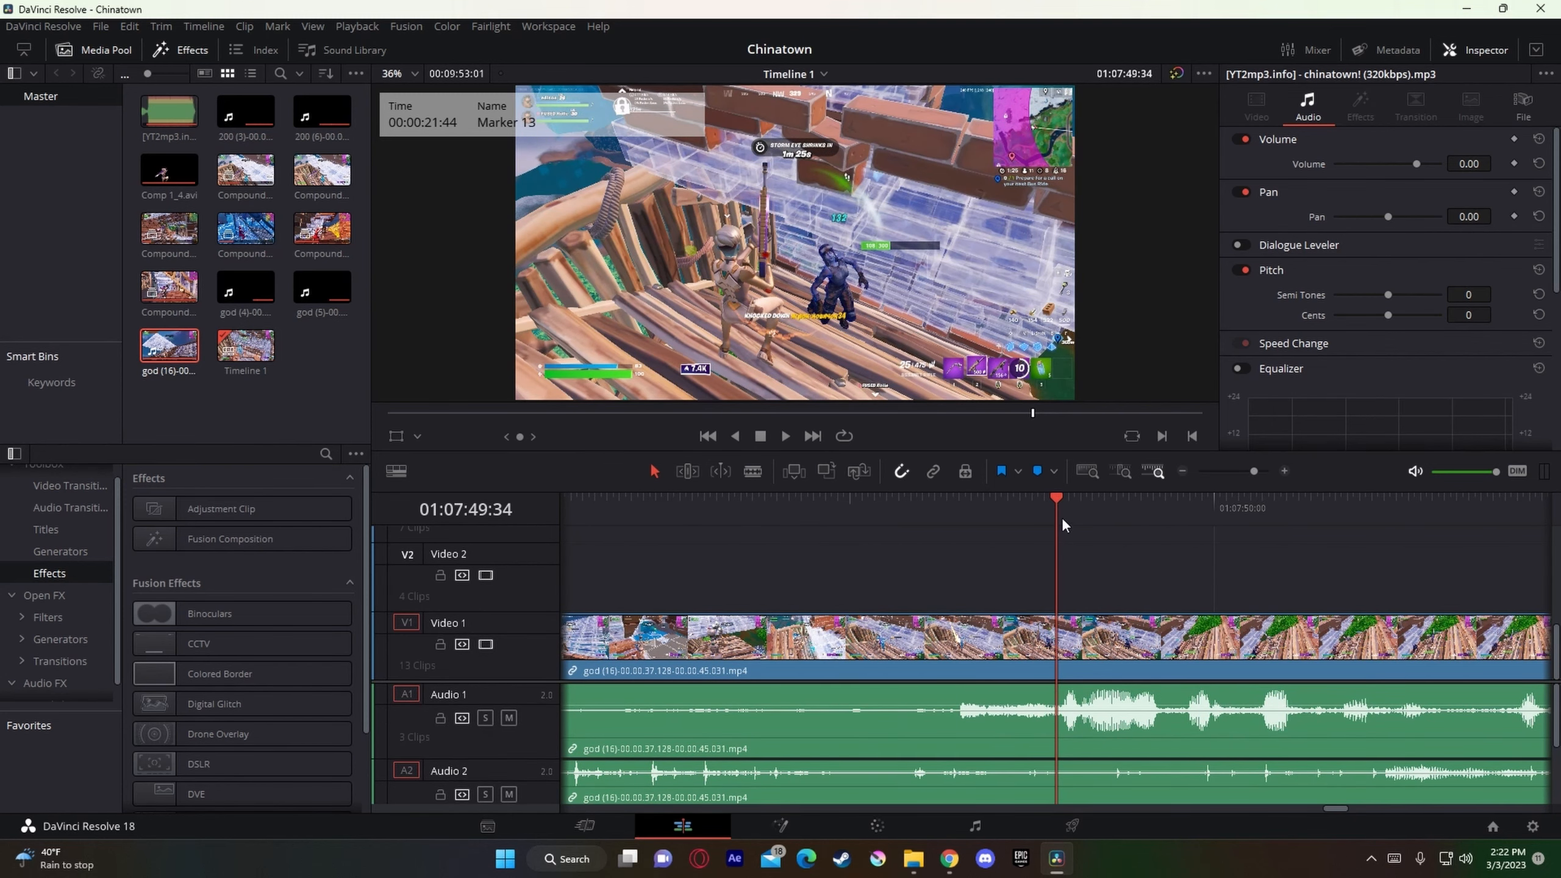
{"action": "left_click_drag", "start_coordinate": [1063, 521], "coordinate": [970, 522]}
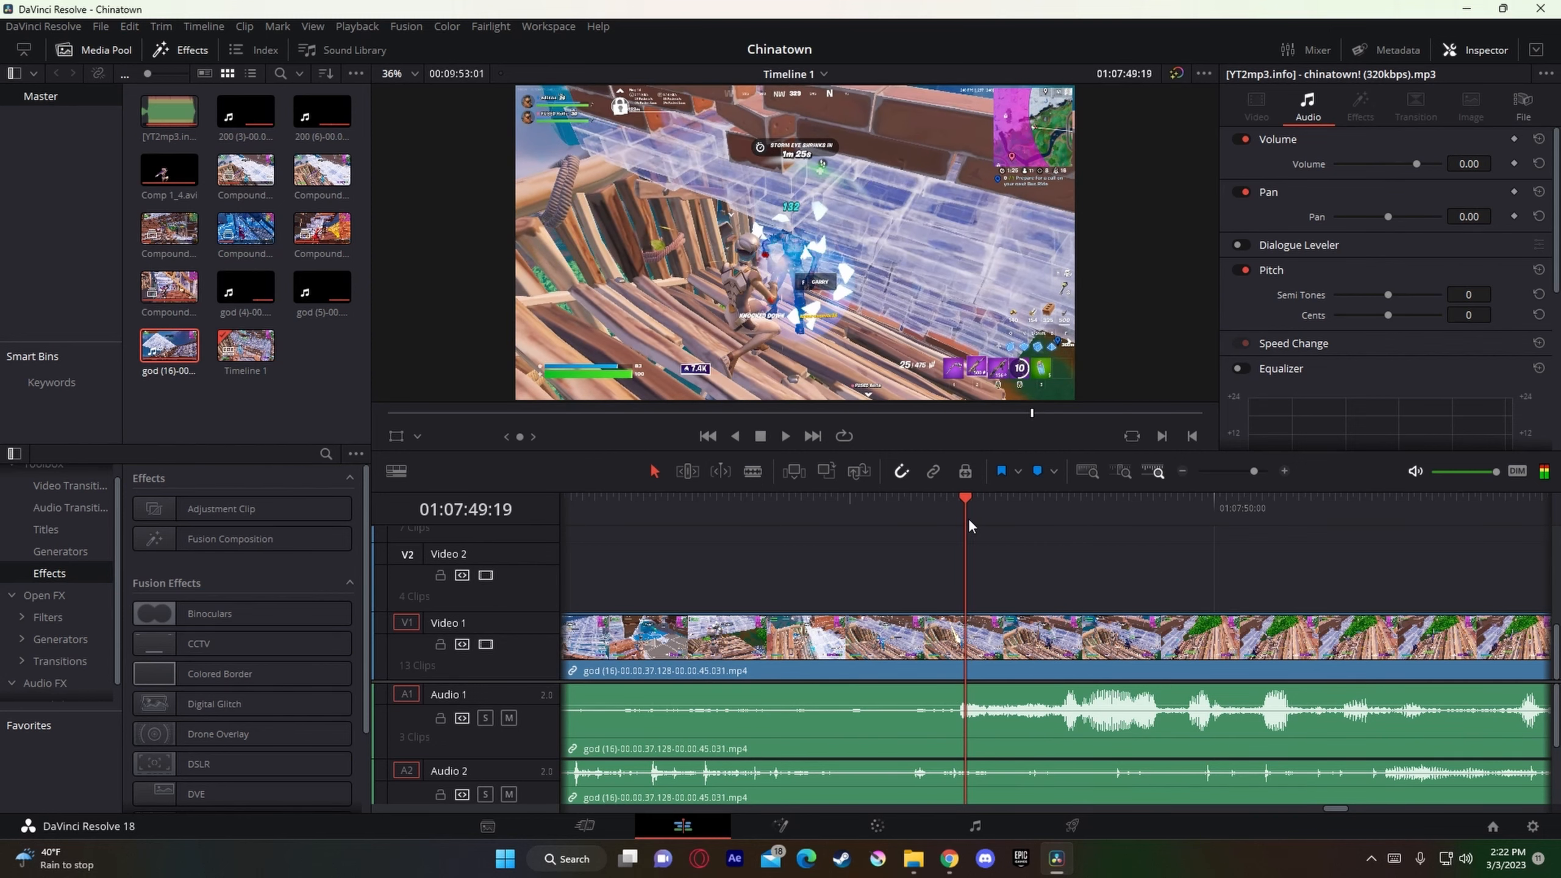
{"action": "key", "text": "Left"}
{"action": "key", "text": "Left"}
{"action": "key", "text": "Left"}
{"action": "key", "text": "Left"}
{"action": "key", "text": "Left"}
{"action": "left_click", "coordinate": [876, 515]}
{"action": "key", "text": "Right"}
{"action": "key", "text": "Right"}
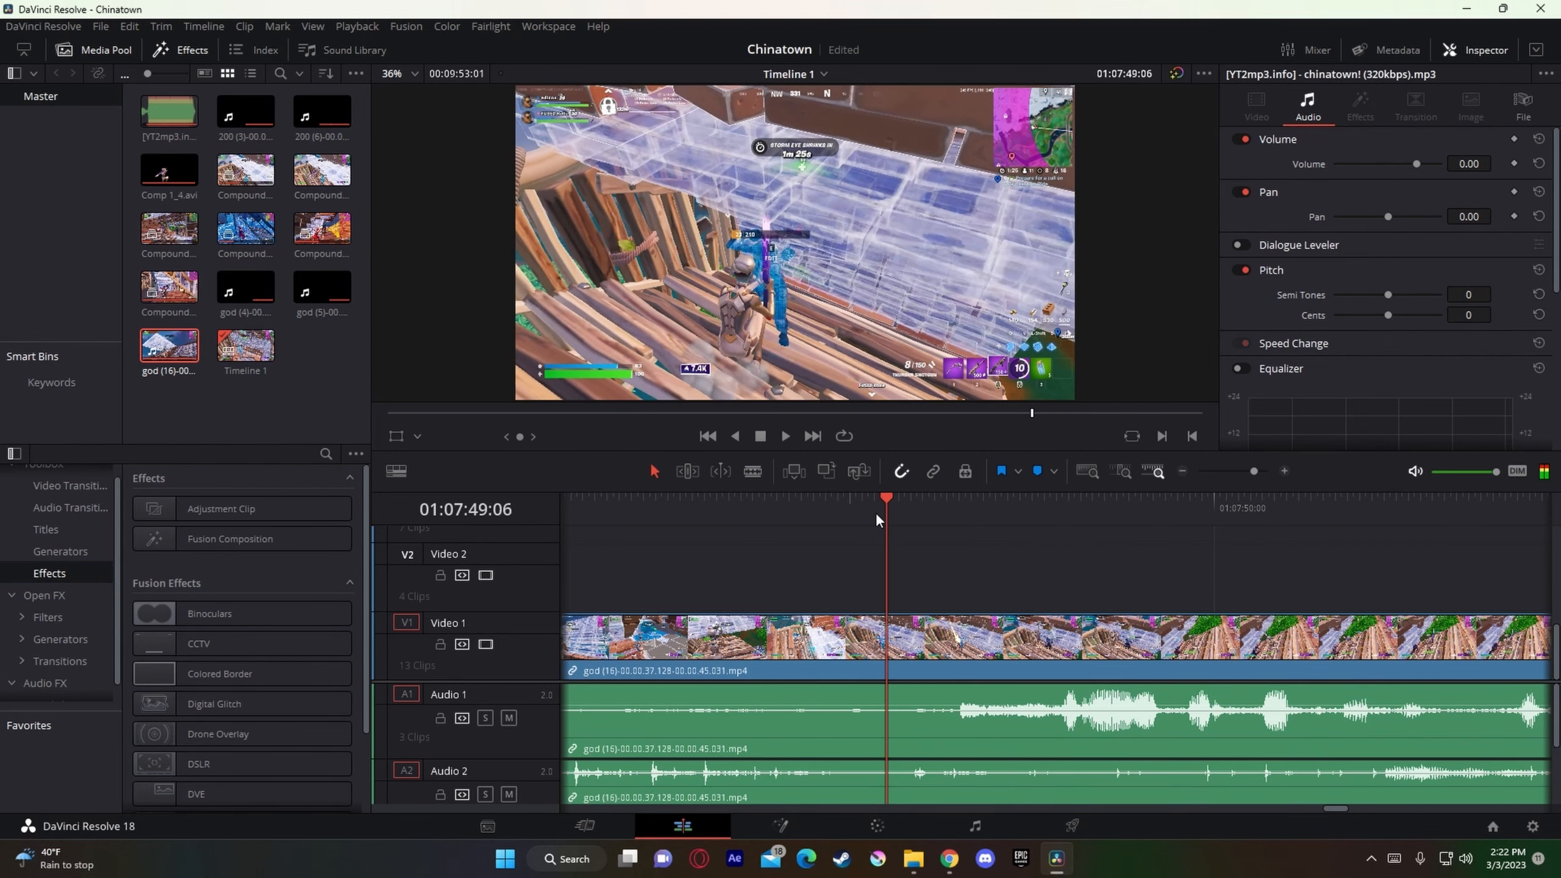
{"action": "key", "text": "Right"}
{"action": "key", "text": "Right"}
{"action": "key", "text": "Right"}
{"action": "key", "text": "Right"}
{"action": "key", "text": "Right"}
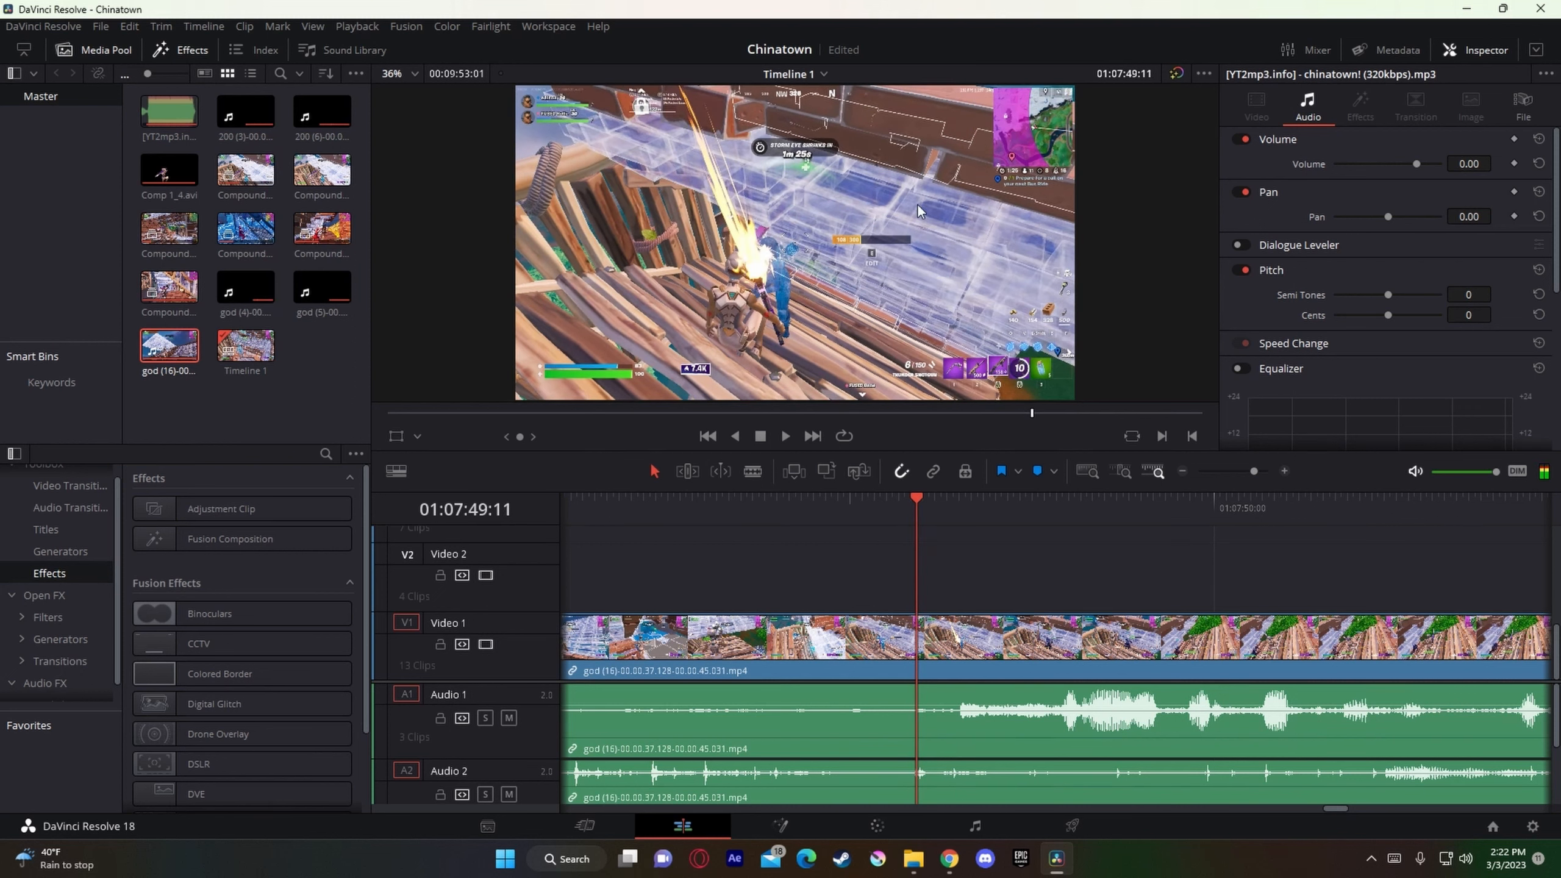
Step: Split the gameplay video clip on Video 1 at 01:07:48:53, shortly before the shot
{"action": "left_click", "coordinate": [945, 654]}
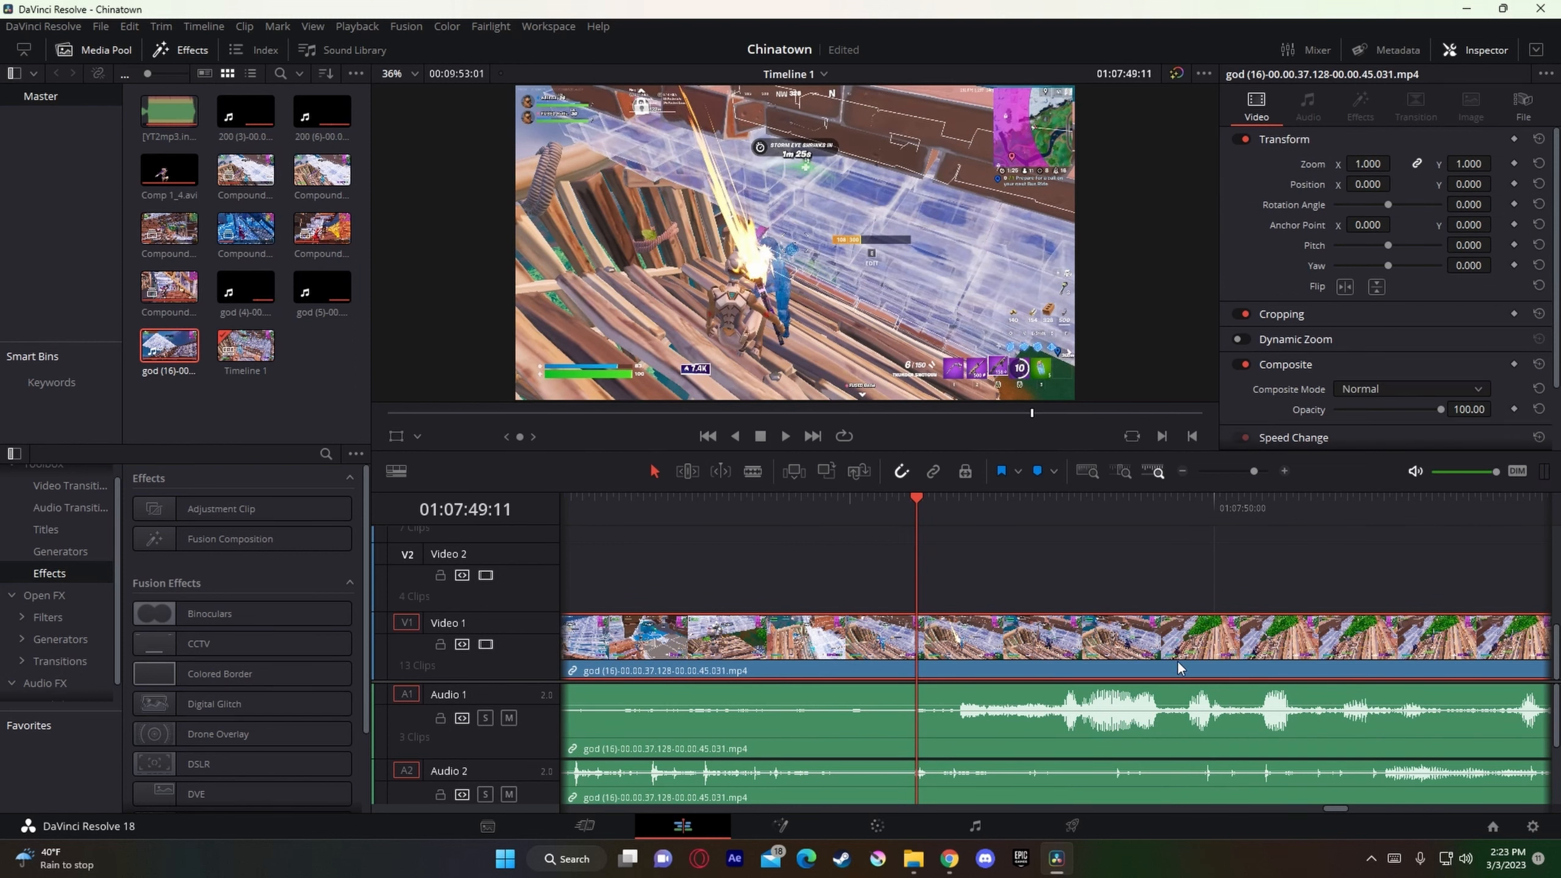
{"action": "key", "text": "Left"}
{"action": "key", "text": "Left"}
{"action": "key", "text": "Left"}
{"action": "key", "text": "Left"}
{"action": "key", "text": "Left"}
{"action": "key", "text": "Left"}
{"action": "key", "text": "Left"}
{"action": "key", "text": "Left"}
{"action": "key", "text": "Left"}
{"action": "key", "text": "Left"}
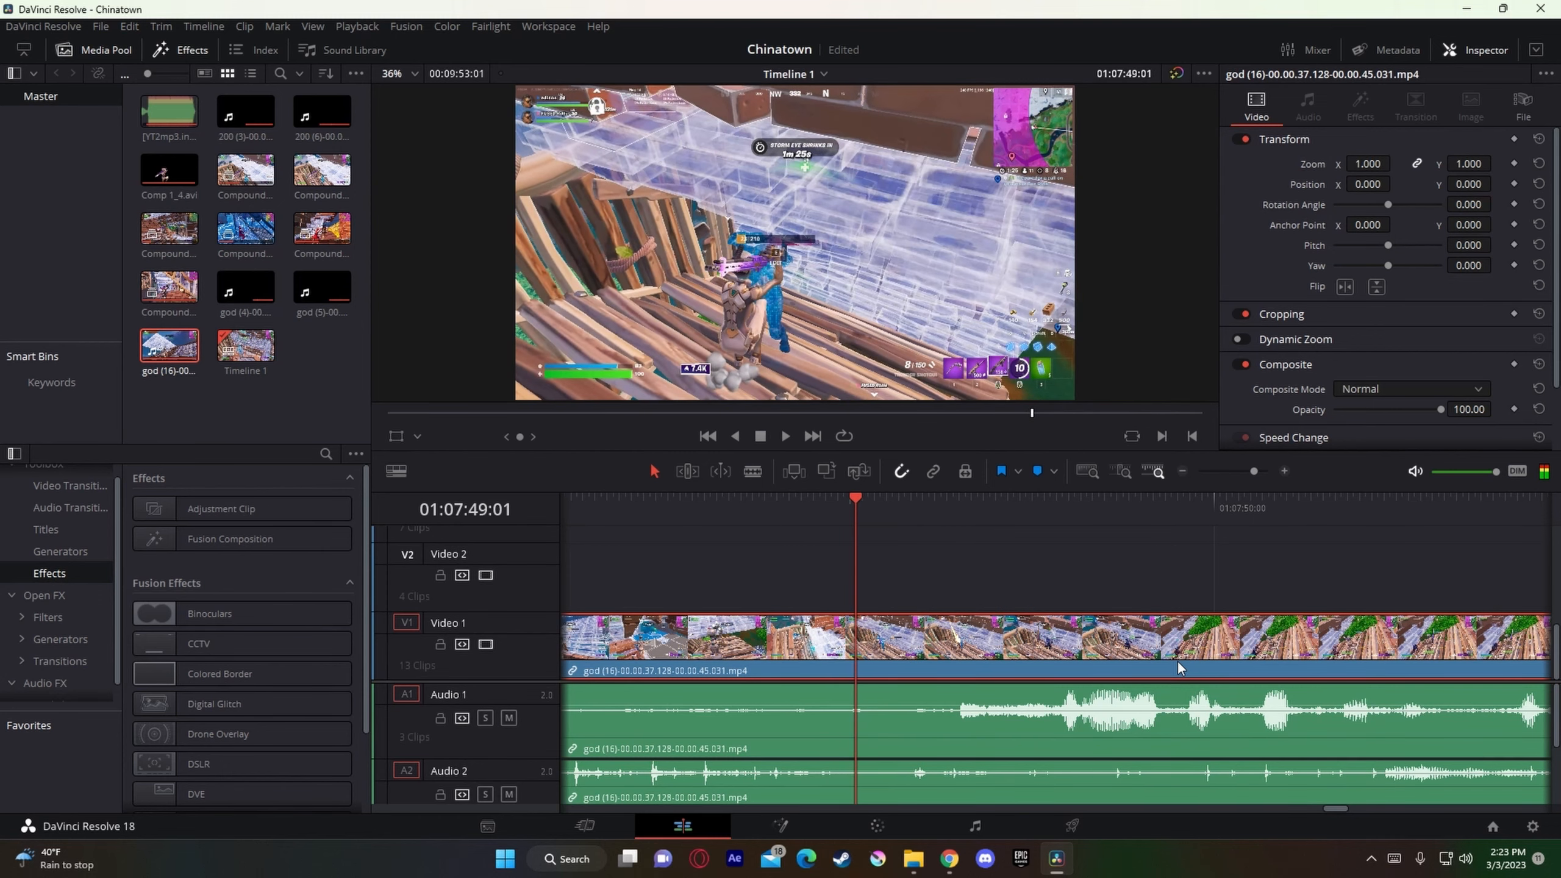
{"action": "key", "text": "Left"}
{"action": "key", "text": "Left"}
{"action": "key", "text": "Left"}
{"action": "key", "text": "Left"}
{"action": "key", "text": "Left"}
{"action": "key", "text": "Left"}
{"action": "key", "text": "Left"}
{"action": "key", "text": "Left"}
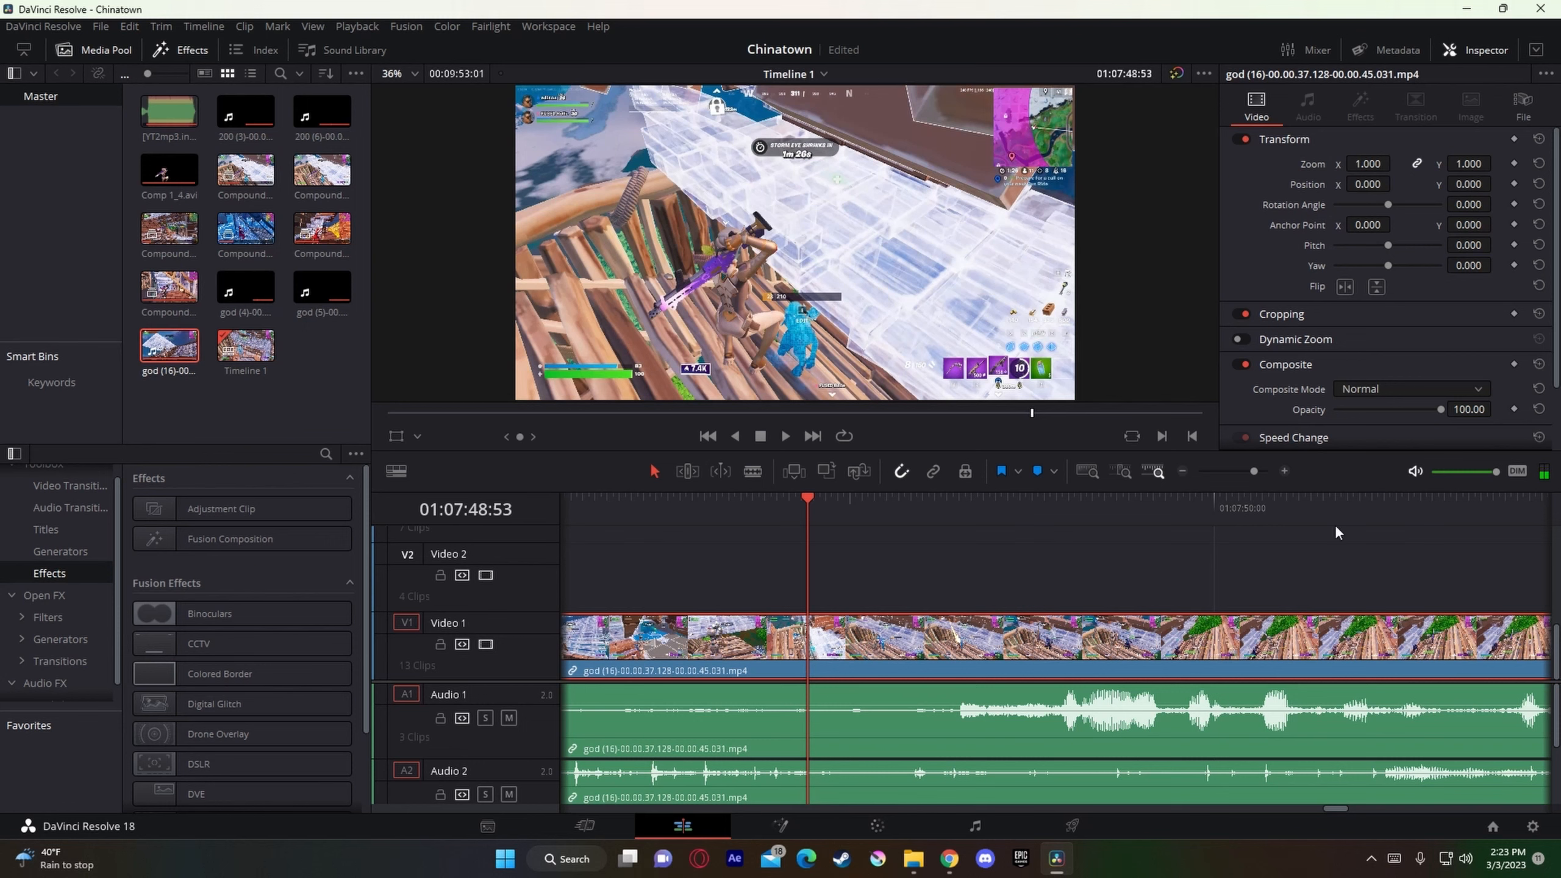
{"action": "key", "text": "ctrl+b"}
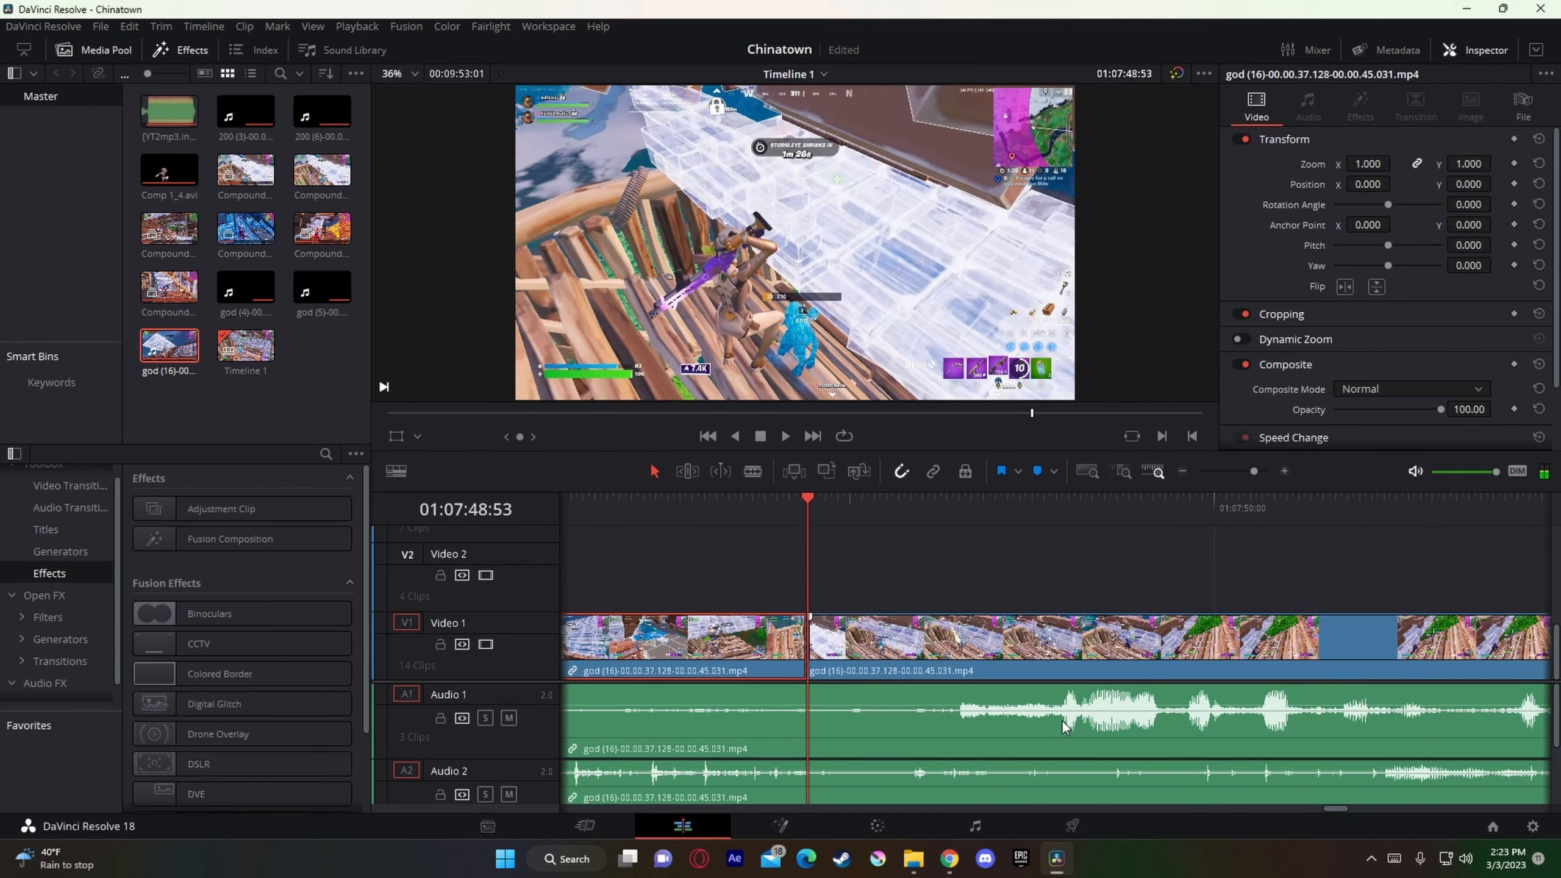
Step: Turn the video part after the cut into a compound clip and open it in the Fusion page
{"action": "left_click", "coordinate": [996, 654]}
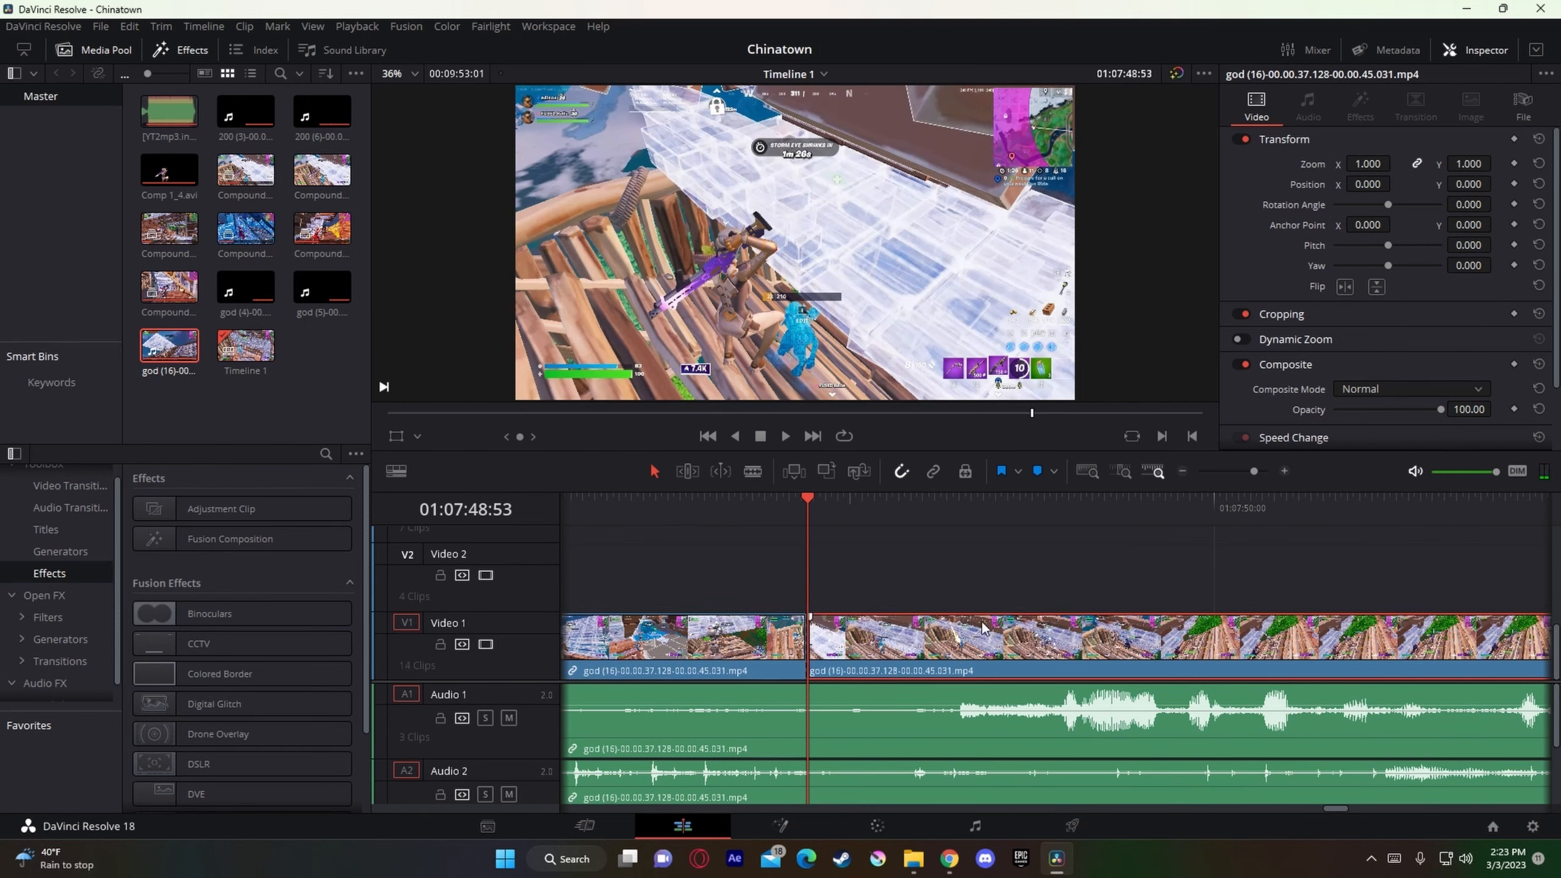
{"action": "left_click", "coordinate": [894, 480]}
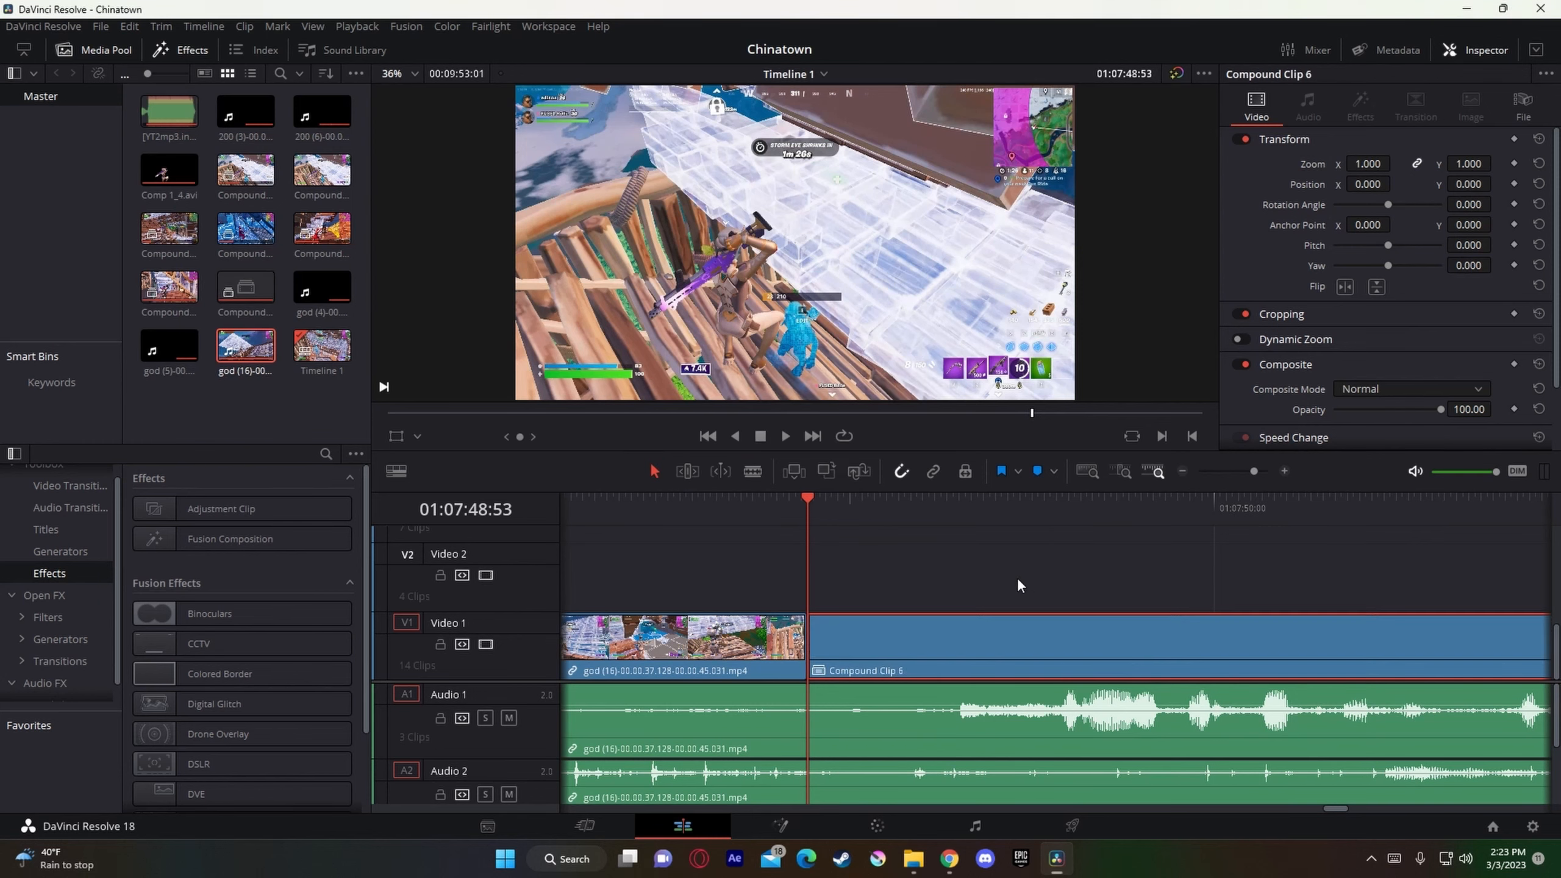
{"action": "right_click", "coordinate": [1011, 652]}
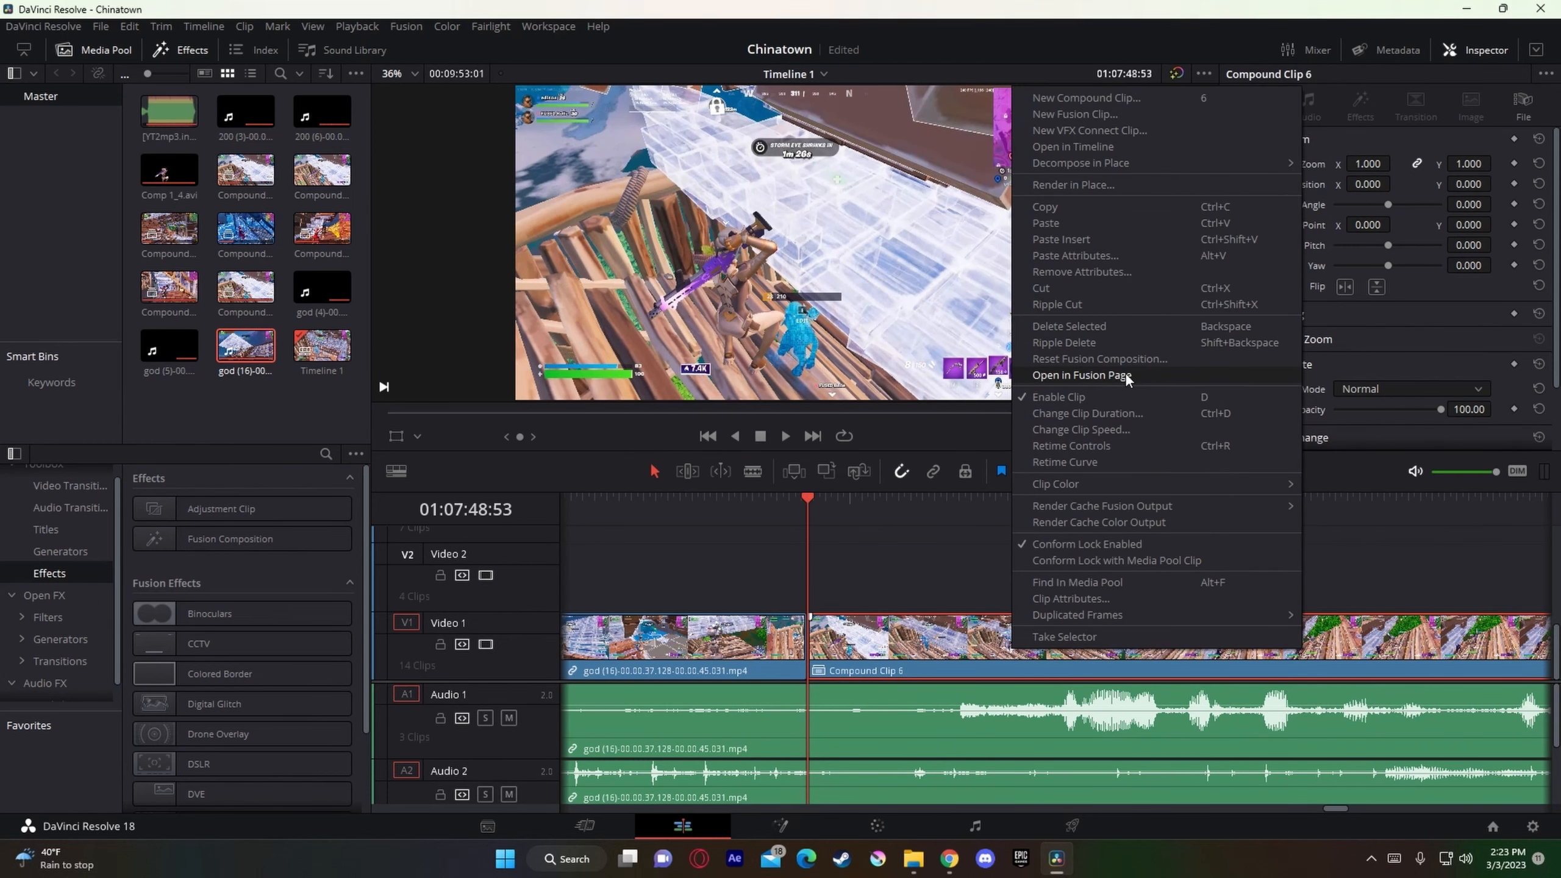
{"action": "key", "text": "Escape"}
Step: Switch to File Explorer, open the Velocity folder inside the Nadavb desktop folder, and move the window clear of the node graph
{"action": "mouse_move", "coordinate": [915, 859]}
{"action": "left_click", "coordinate": [924, 777]}
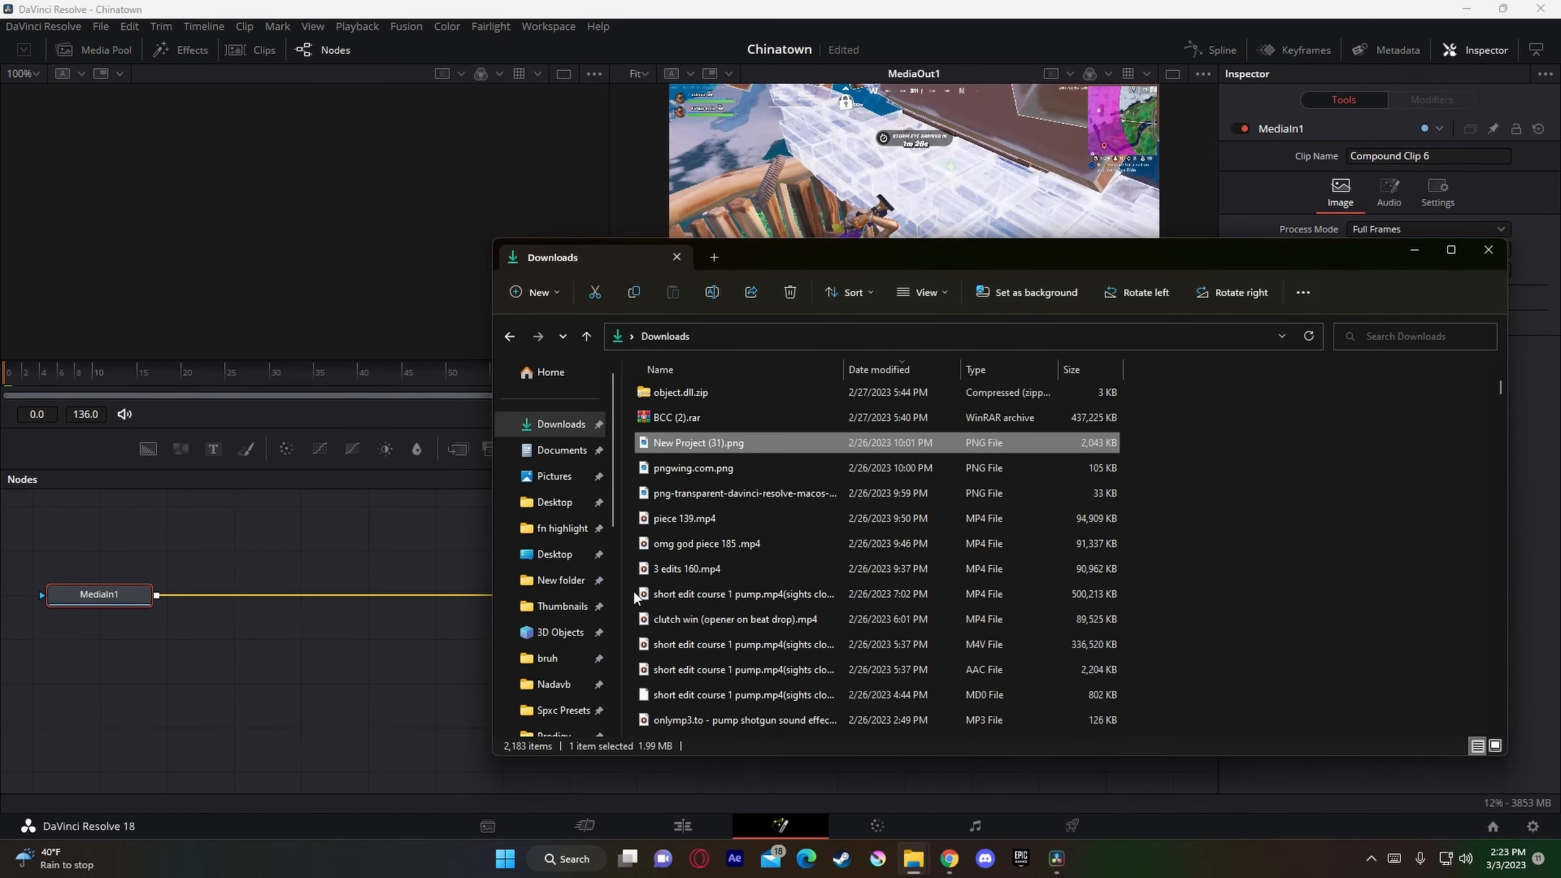
{"action": "scroll", "coordinate": [580, 634], "scroll_direction": "down", "scroll_amount": 3}
{"action": "left_click", "coordinate": [407, 704]}
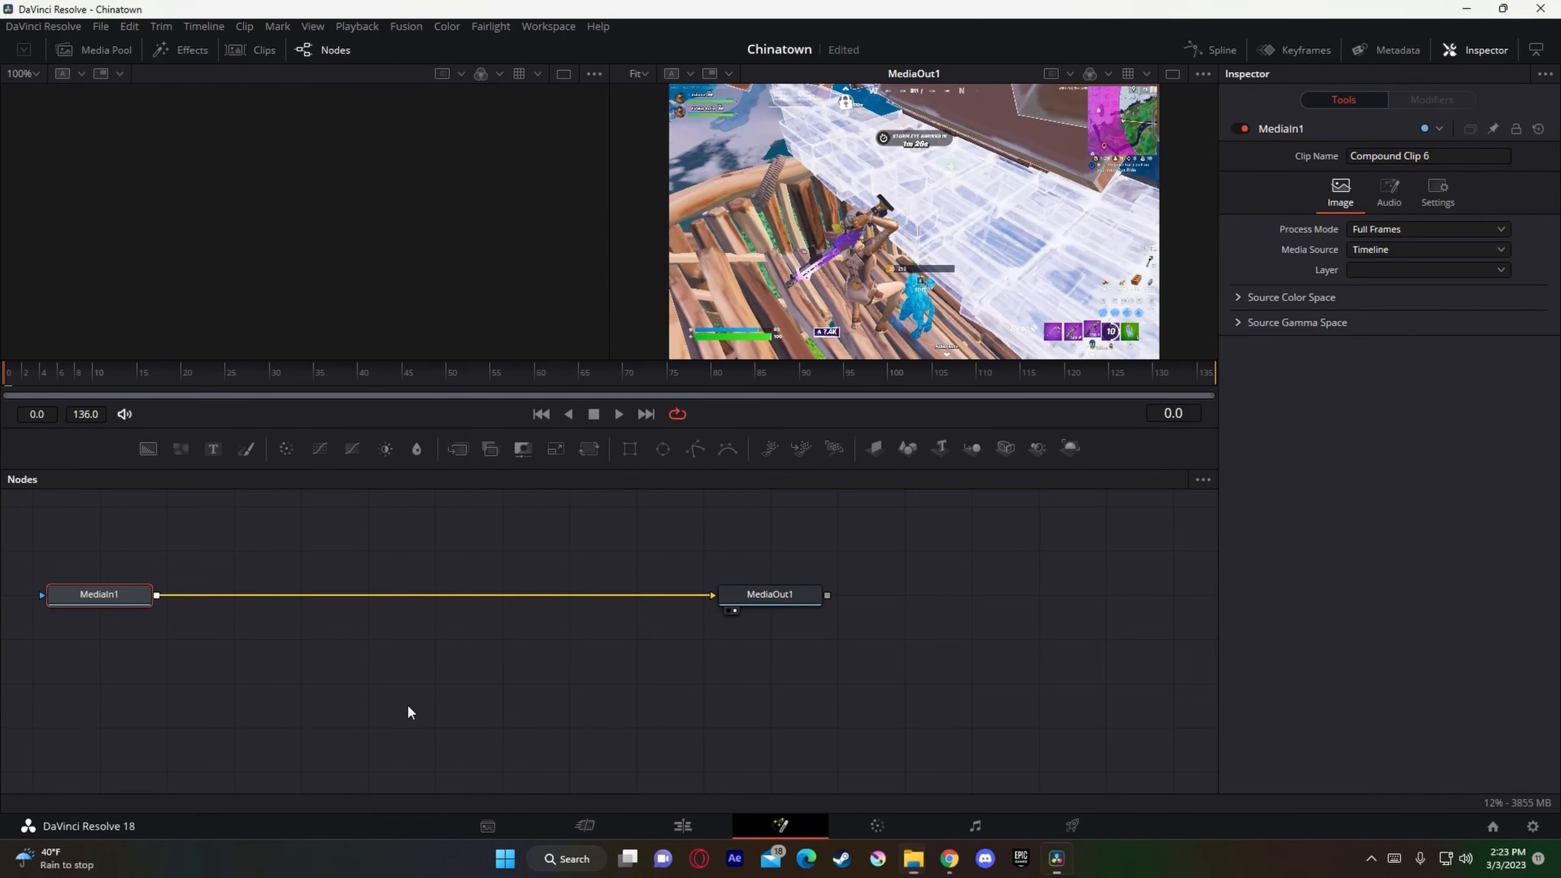
{"action": "left_click", "coordinate": [971, 756]}
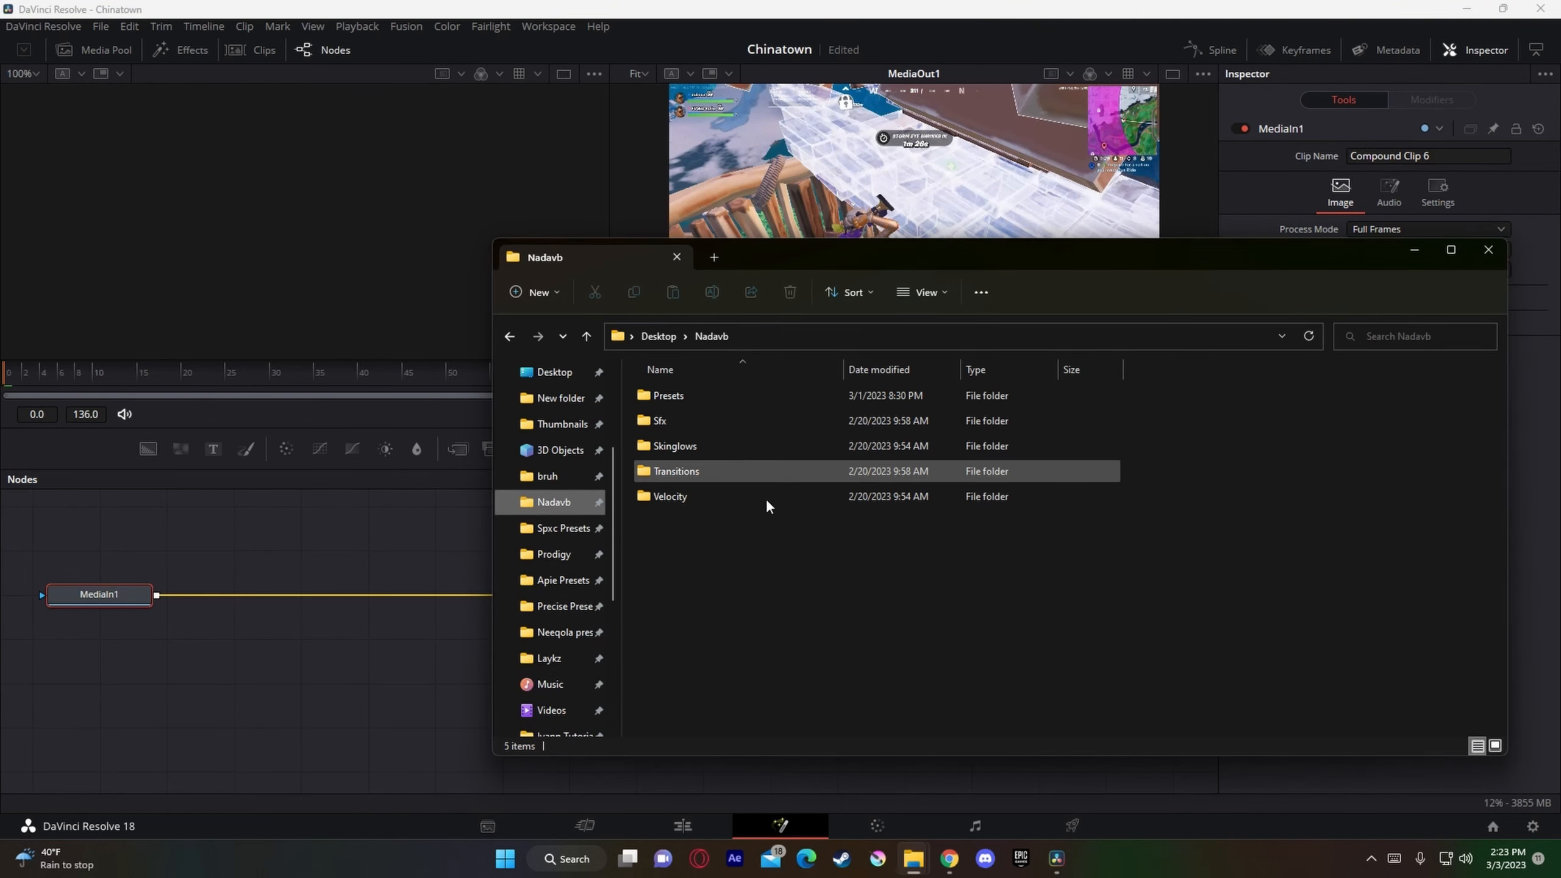
{"action": "double_click", "coordinate": [719, 500]}
{"action": "left_click_drag", "start_coordinate": [943, 250], "coordinate": [1393, 232]}
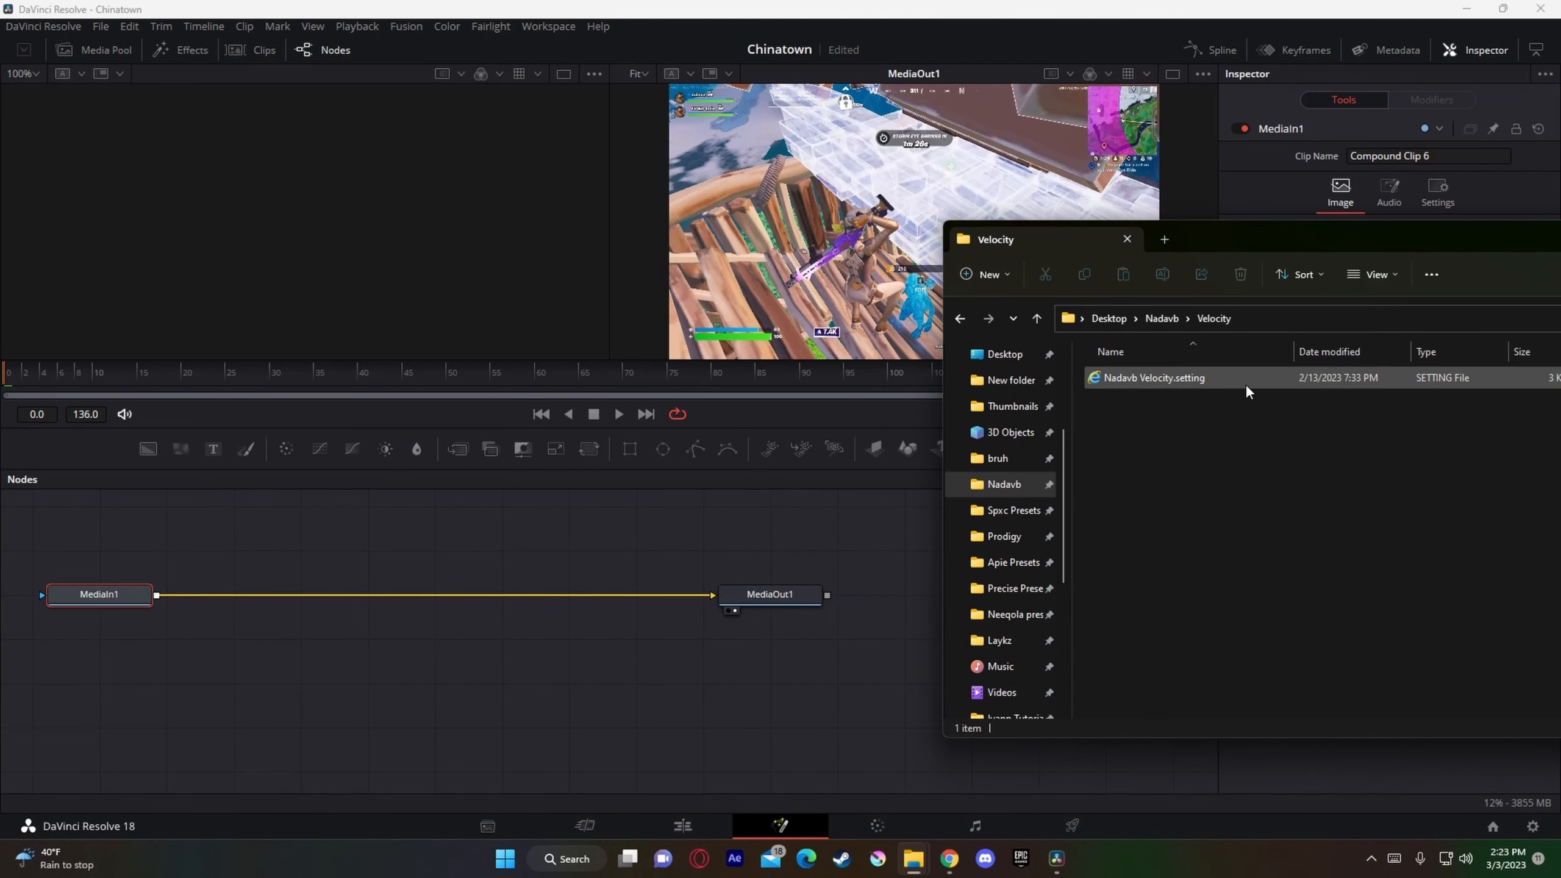
Step: Insert the Nadavb Velocity.setting preset on the connection between MediaIn1 and MediaOut1
{"action": "left_click_drag", "start_coordinate": [1246, 384], "coordinate": [802, 541]}
{"action": "left_click_drag", "start_coordinate": [1206, 379], "coordinate": [569, 599]}
{"action": "left_click", "coordinate": [581, 604]}
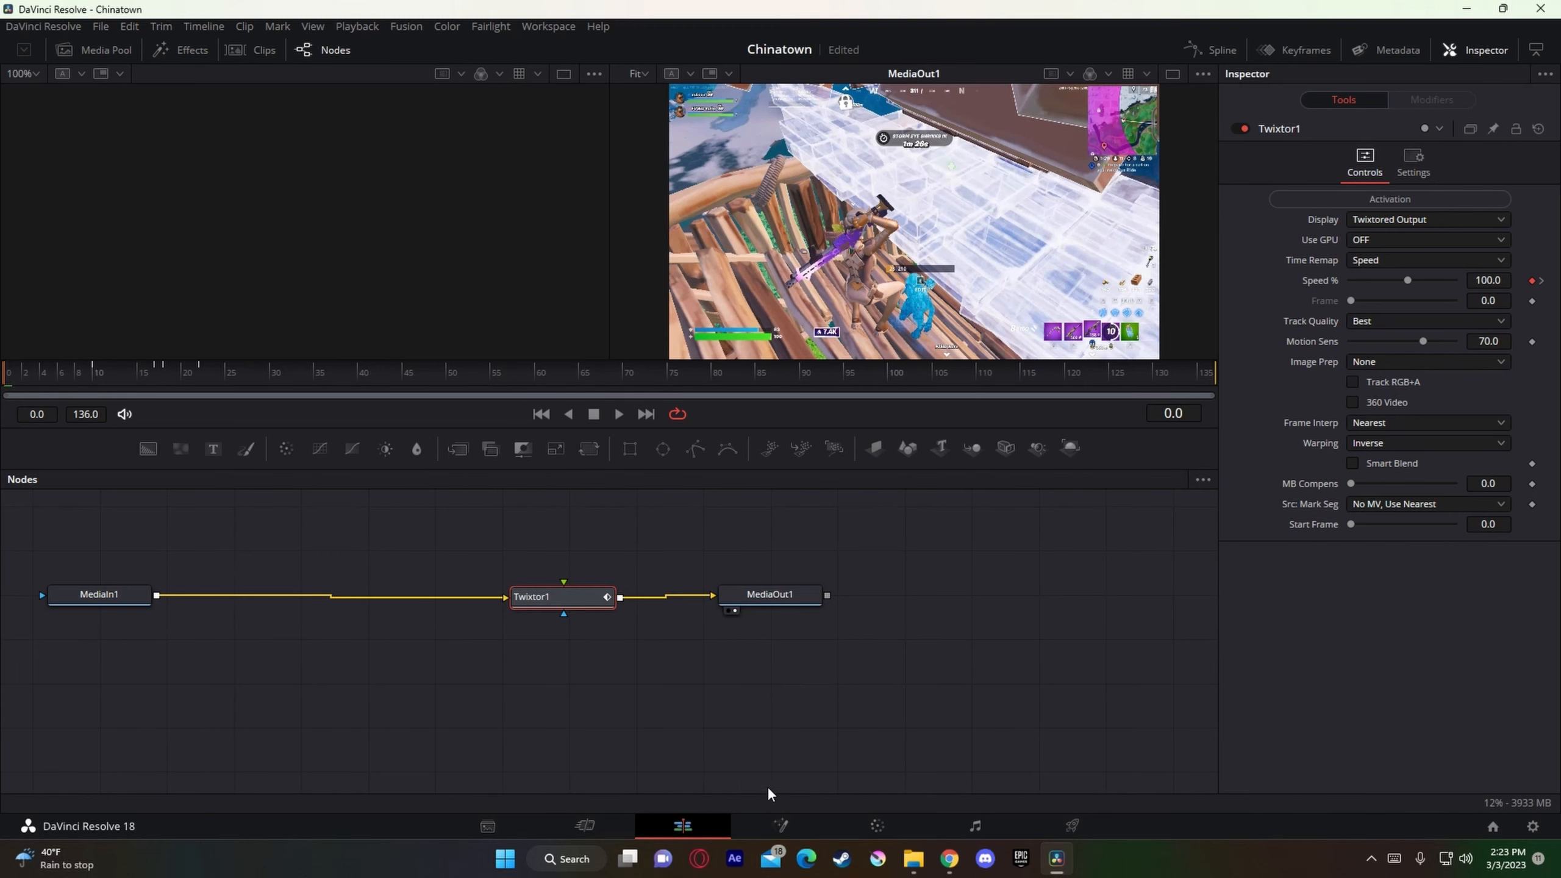
Step: Return to the Edit page and add a marker on Compound Clip 6 at the shot's impact frame, 01:07:49:10
{"action": "left_click", "coordinate": [682, 826]}
{"action": "left_click_drag", "start_coordinate": [817, 506], "coordinate": [899, 510]}
{"action": "key", "text": "Right"}
{"action": "key", "text": "Right"}
{"action": "key", "text": "Left"}
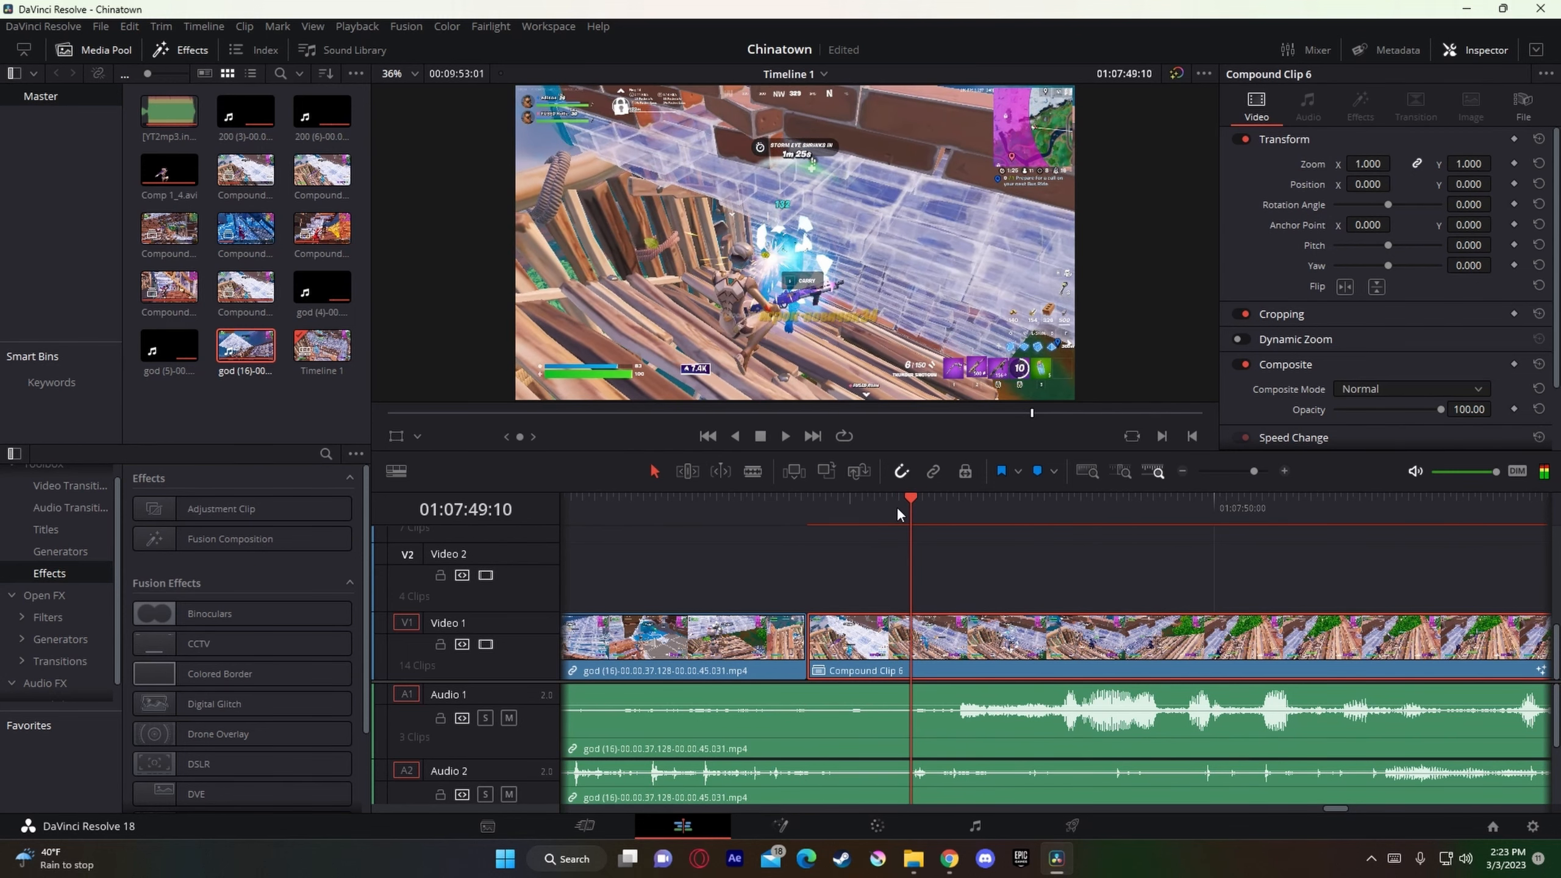
{"action": "key", "text": "Left"}
{"action": "key", "text": "Right"}
{"action": "scroll", "coordinate": [997, 676], "scroll_direction": "down", "scroll_amount": 1}
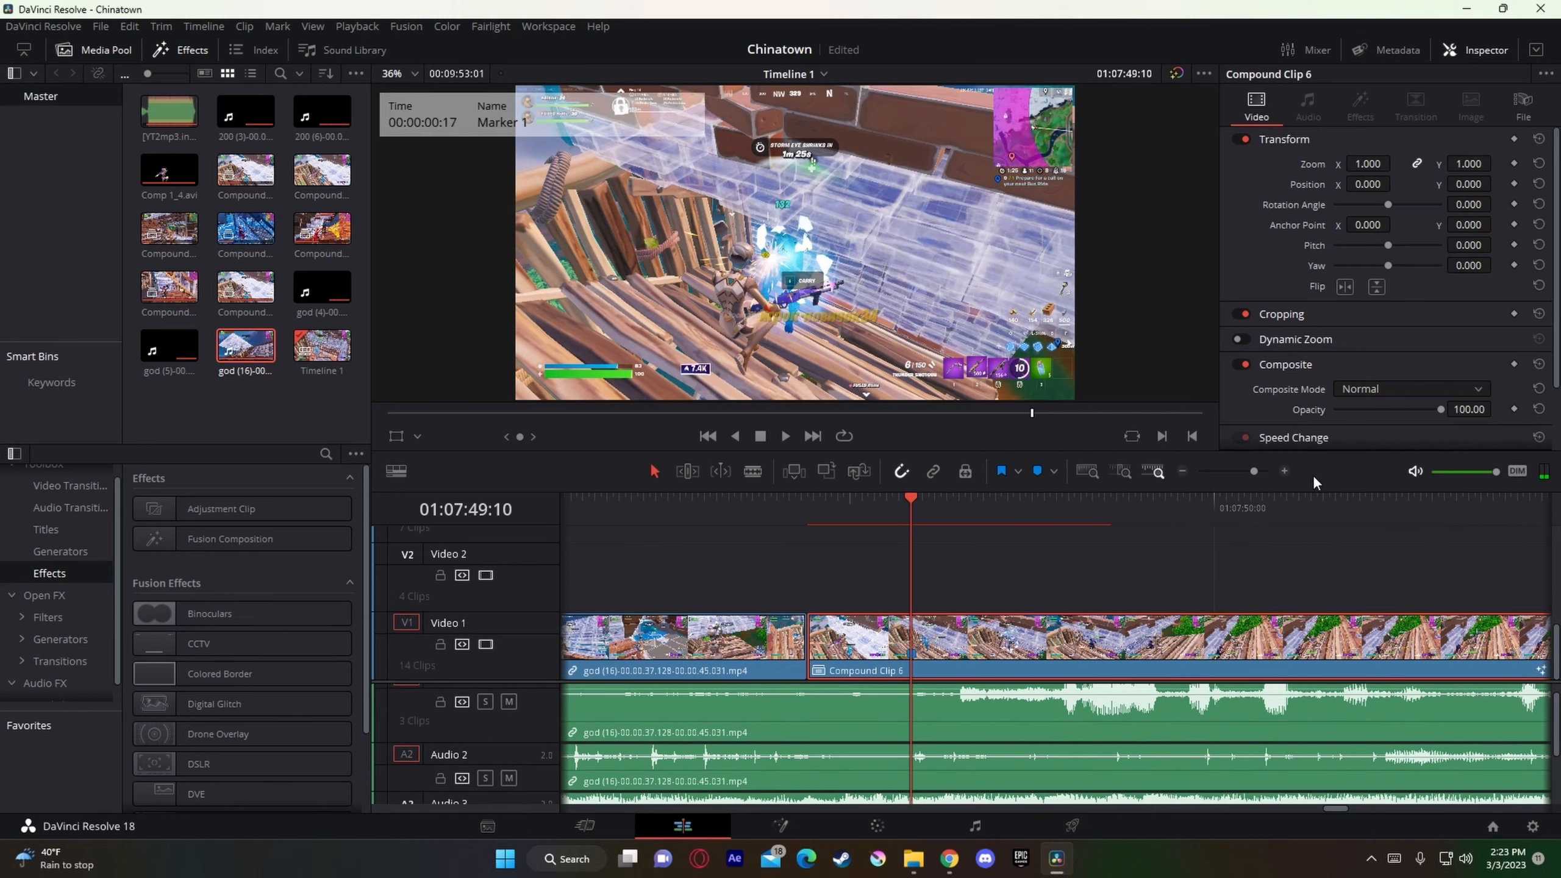
Step: Move the gameplay clips and their audio earlier so the compound clip's marker aligns with the music marker at 01:07:45:27
{"action": "left_click_drag", "start_coordinate": [1254, 473], "coordinate": [1249, 477]}
{"action": "scroll", "coordinate": [1098, 770], "scroll_direction": "down", "scroll_amount": 3}
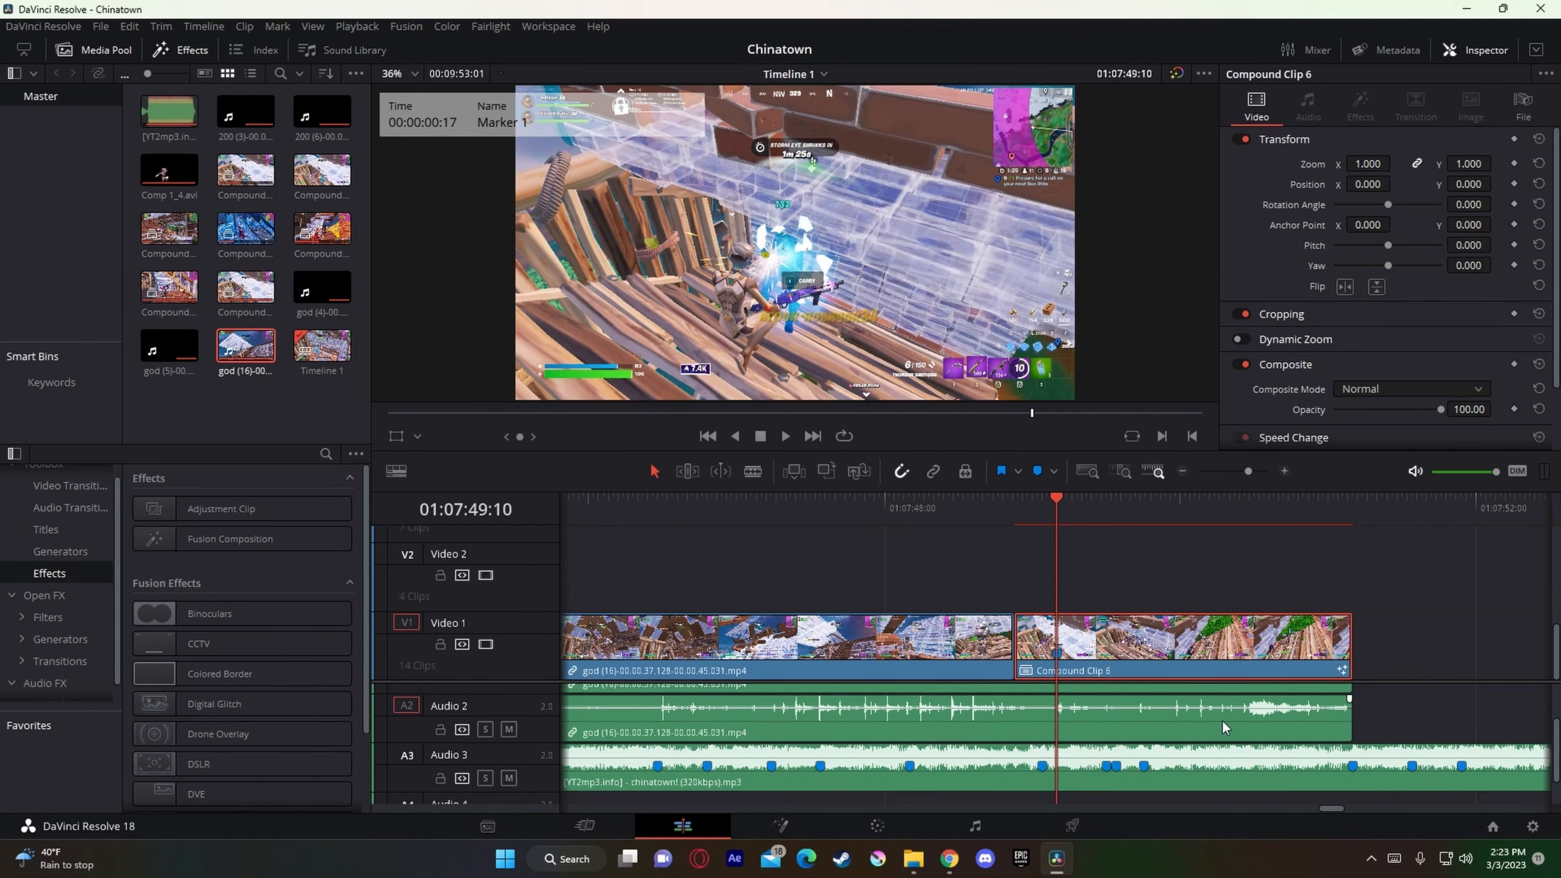
{"action": "left_click", "coordinate": [1238, 472]}
{"action": "left_click_drag", "start_coordinate": [1222, 683], "coordinate": [1005, 657]}
{"action": "left_click_drag", "start_coordinate": [1183, 715], "coordinate": [1014, 668]}
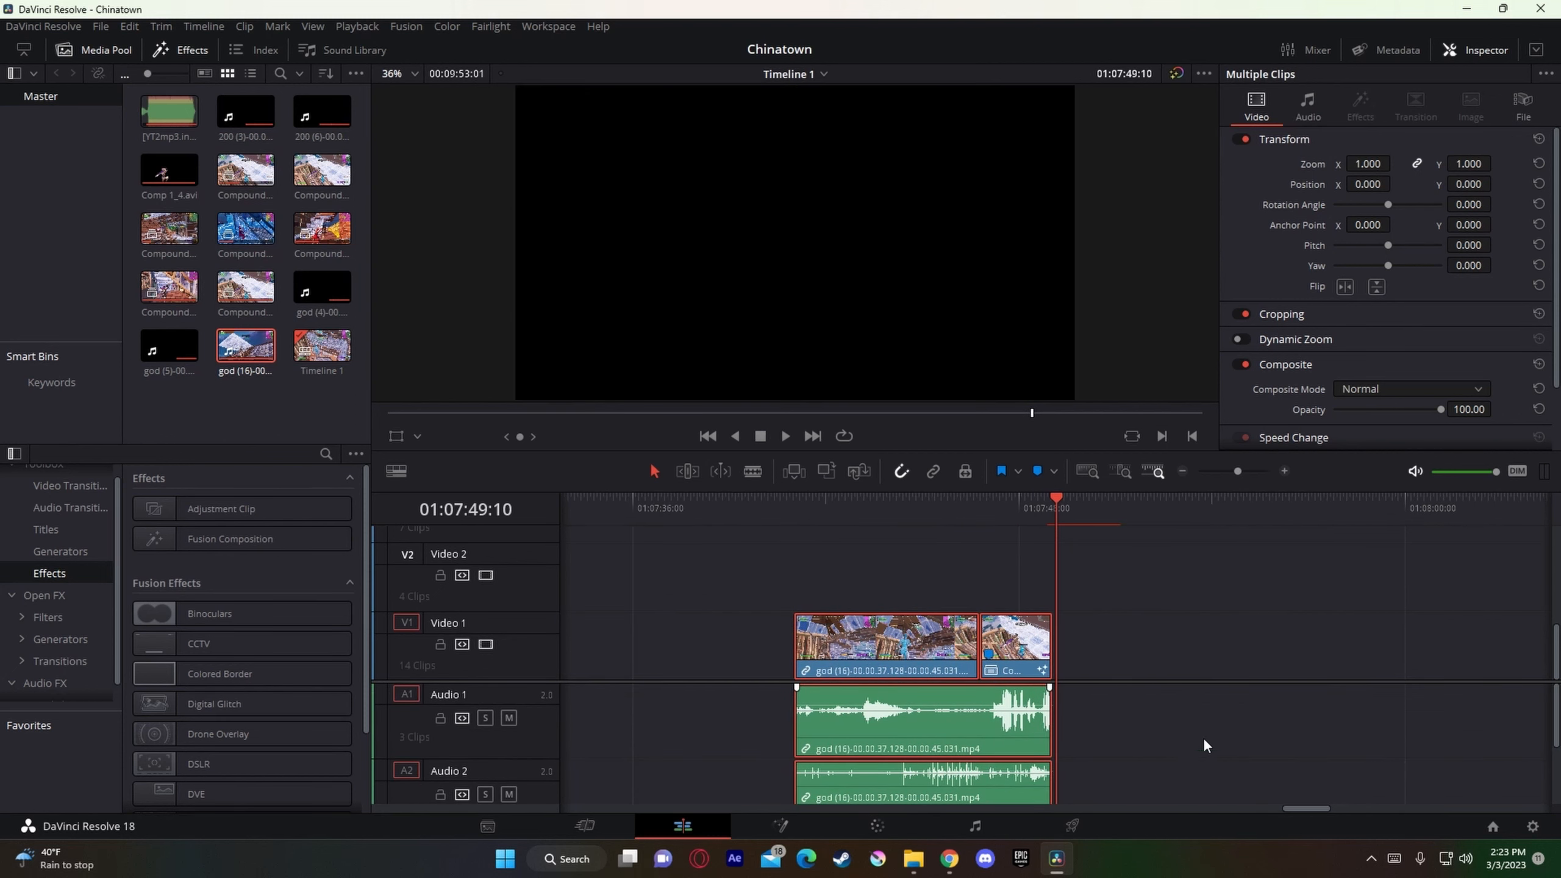
{"action": "scroll", "coordinate": [1203, 739], "scroll_direction": "down", "scroll_amount": 3}
{"action": "left_click_drag", "start_coordinate": [1075, 509], "coordinate": [944, 560]}
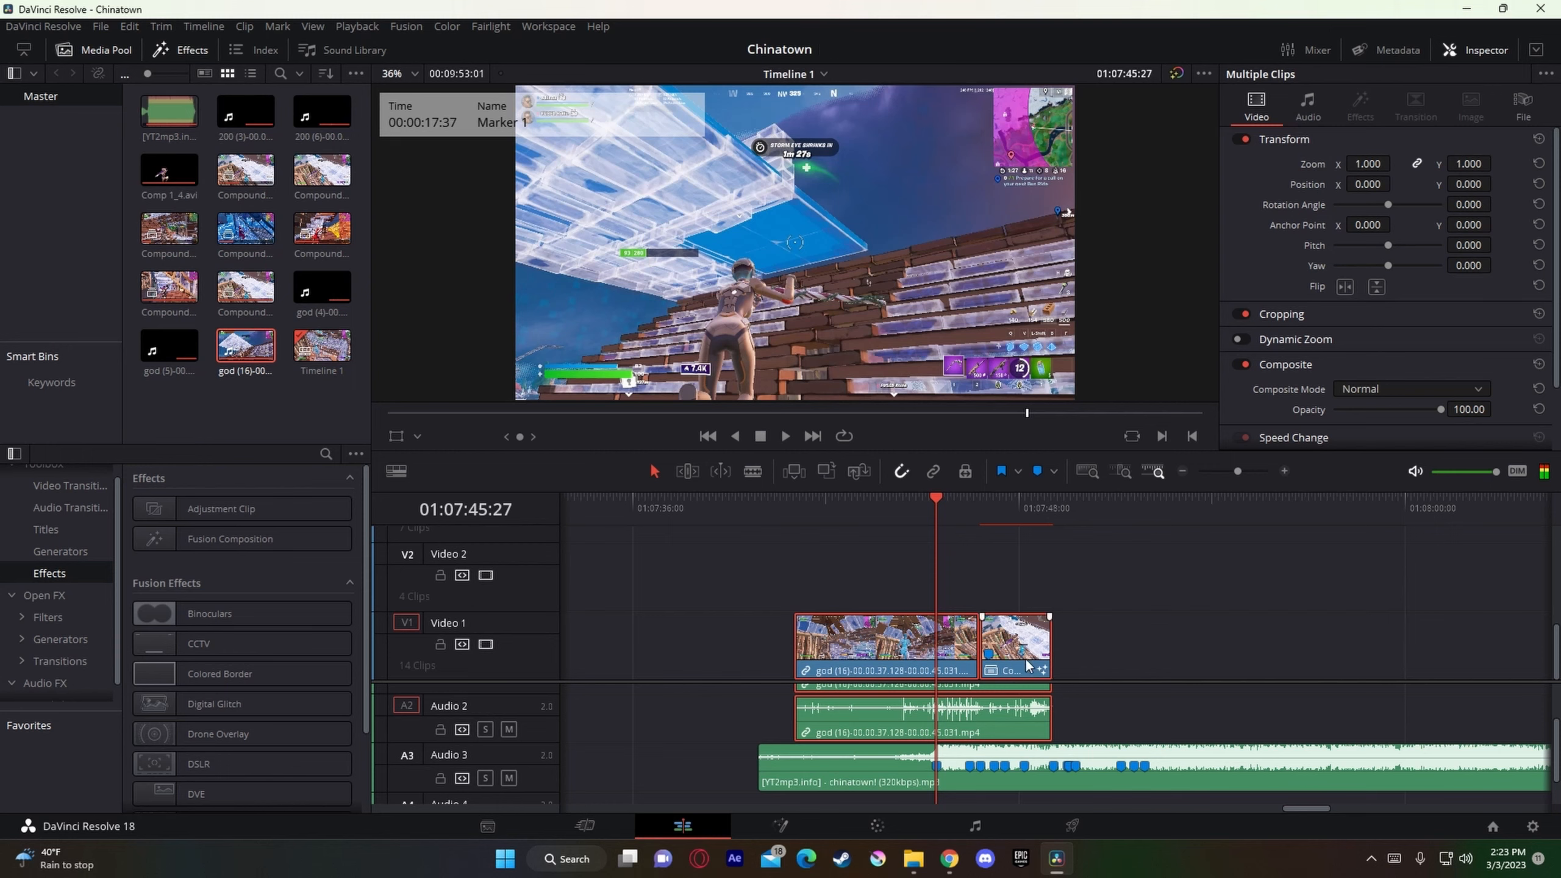
{"action": "left_click_drag", "start_coordinate": [1027, 663], "coordinate": [975, 665]}
{"action": "left_click_drag", "start_coordinate": [1239, 473], "coordinate": [1251, 479]}
{"action": "left_click", "coordinate": [1200, 560]}
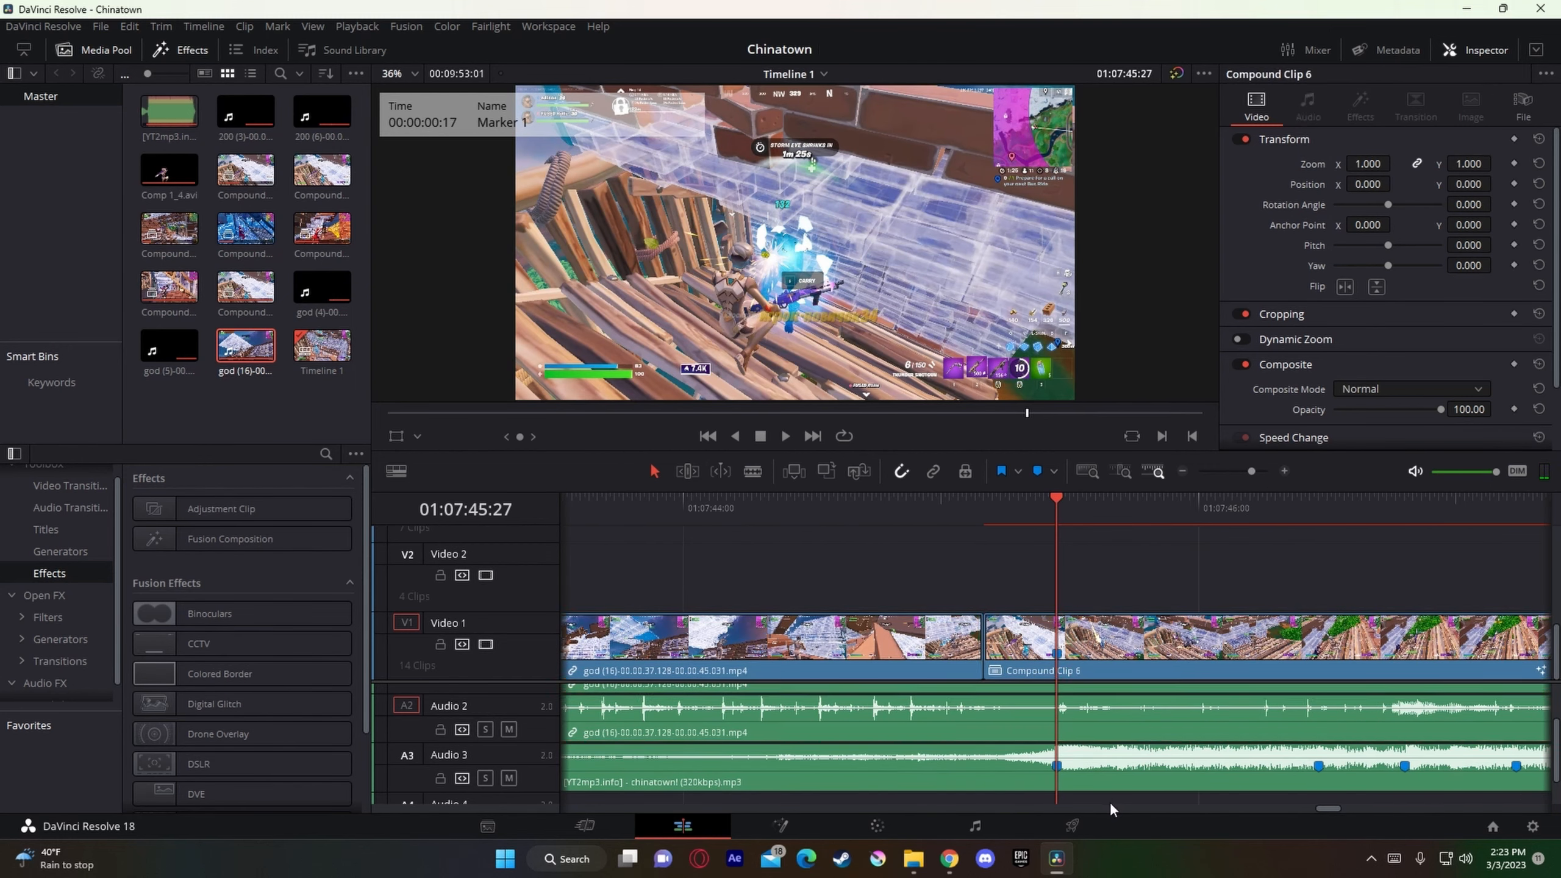
Step: Split the music clip on Audio 3 at 01:07:45:27, 01:07:45:24, 01:07:45:21 and 01:07:45:18
{"action": "left_click", "coordinate": [1125, 750]}
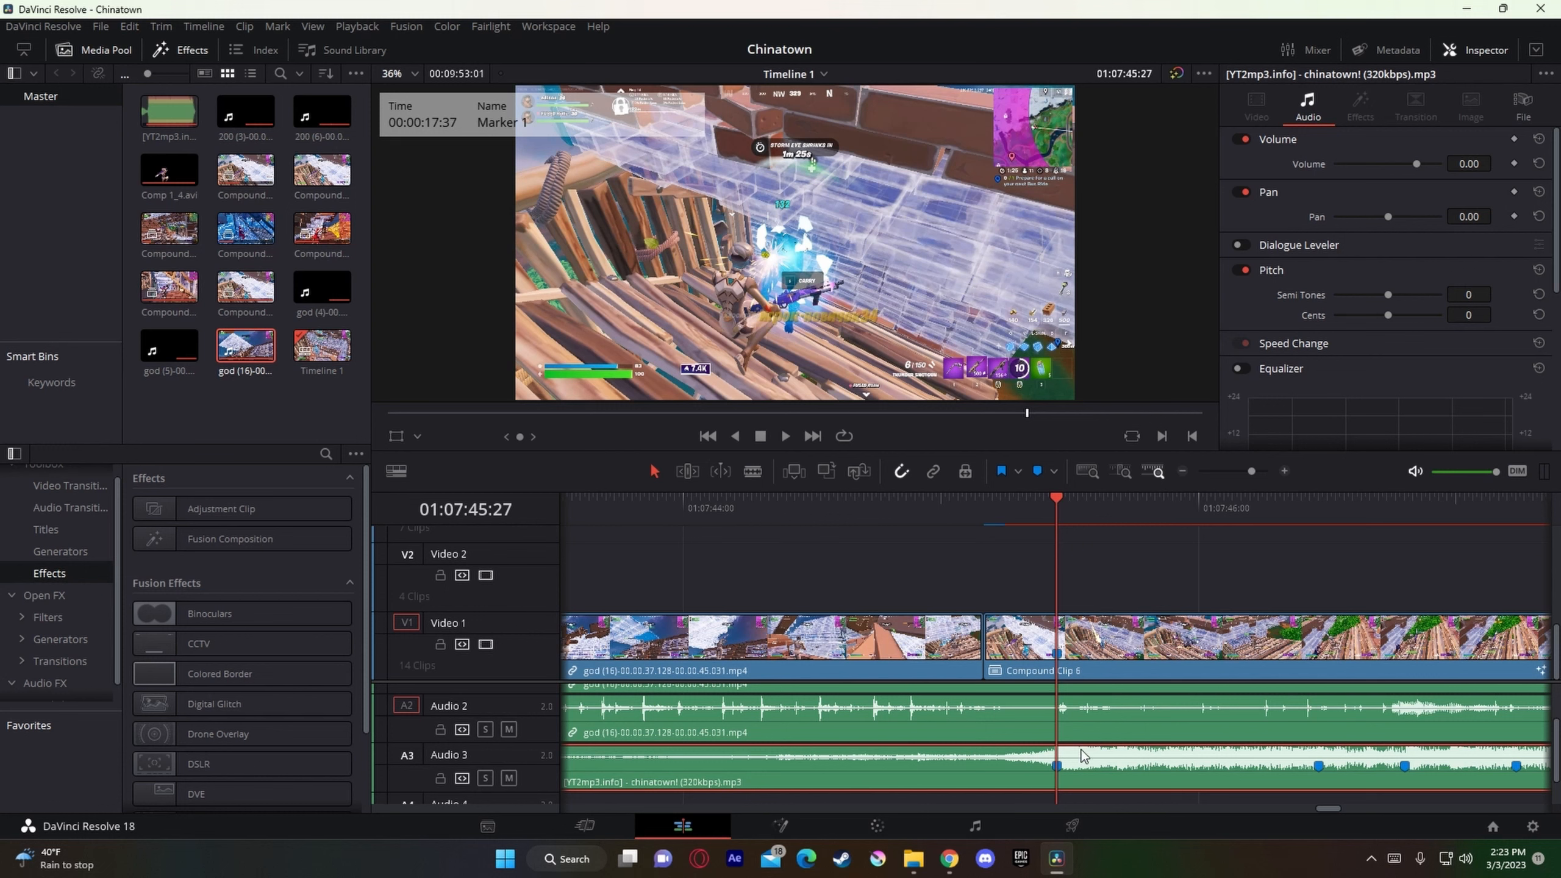
{"action": "key", "text": "ctrl+b"}
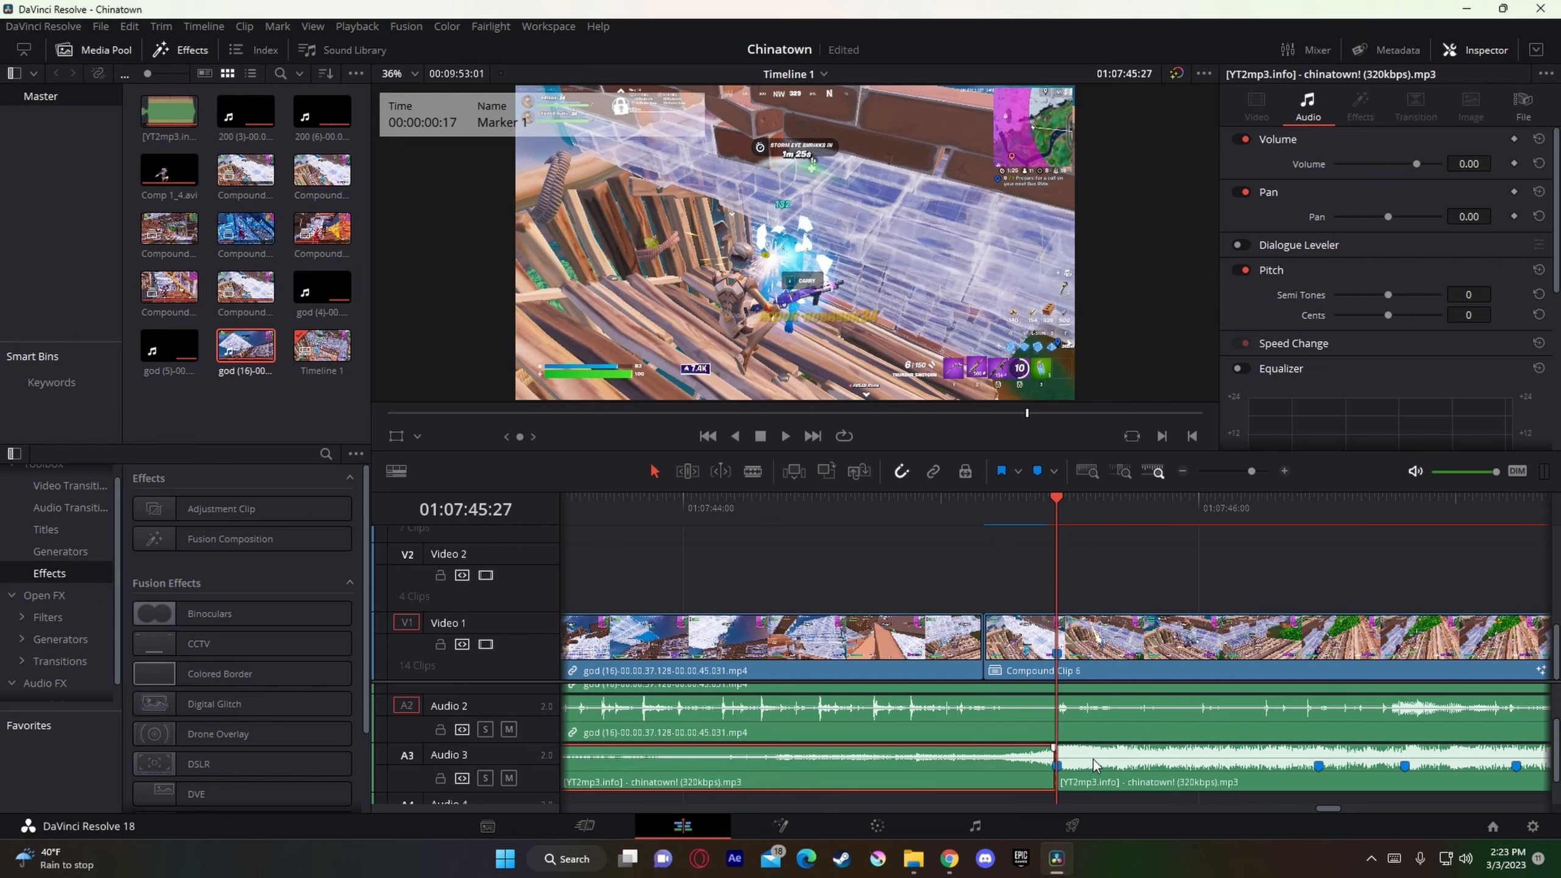
{"action": "key", "text": "Left"}
{"action": "key", "text": "Left"}
{"action": "key", "text": "Left"}
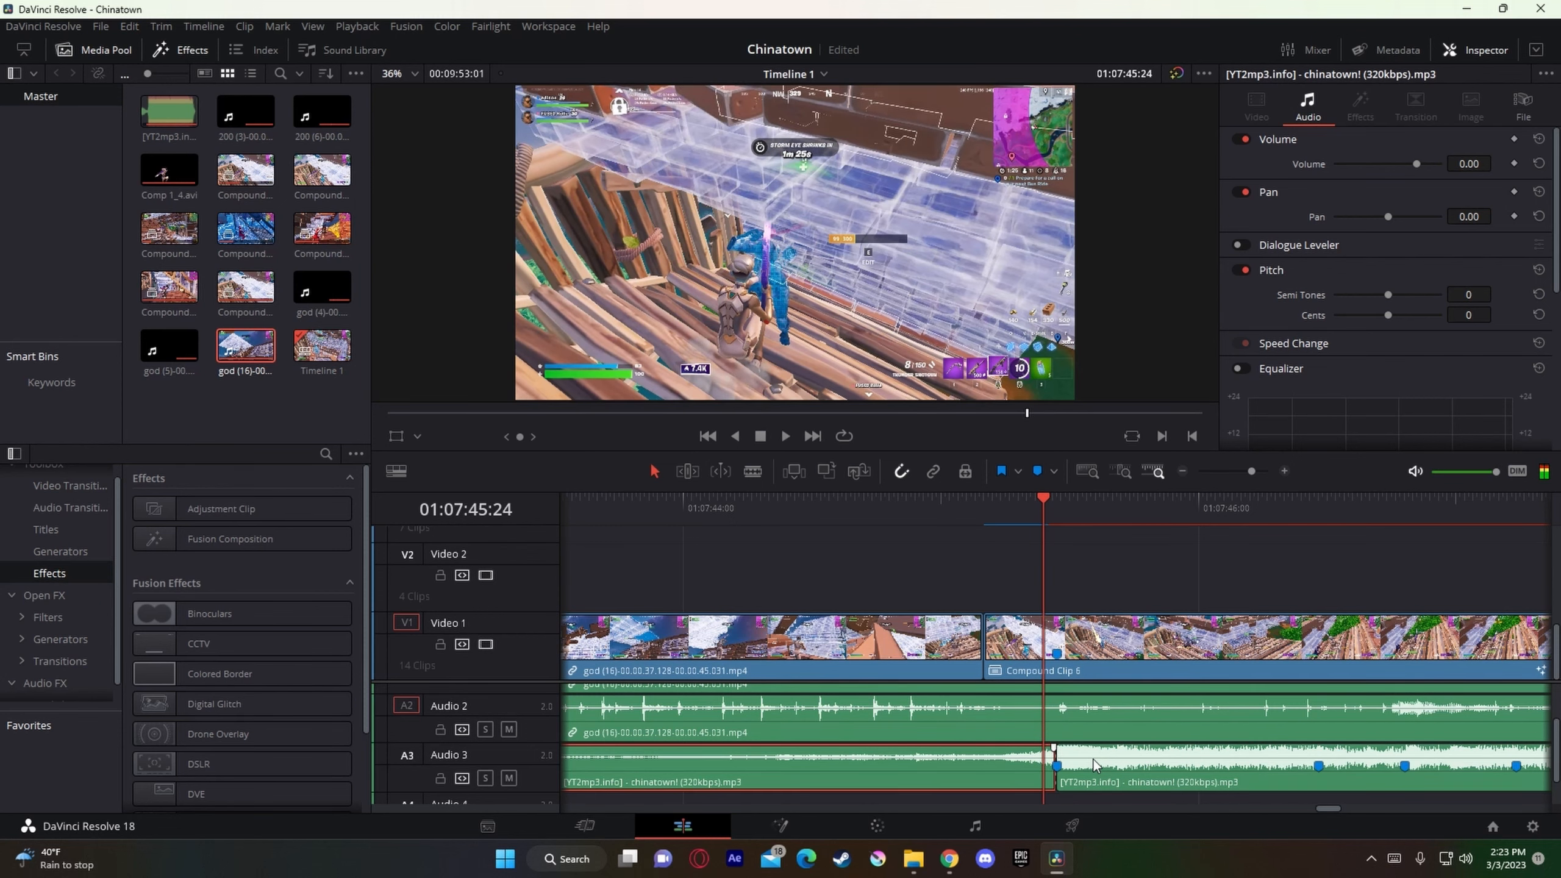
{"action": "key", "text": "ctrl+b"}
{"action": "key", "text": "Left"}
{"action": "key", "text": "Left"}
{"action": "key", "text": "Left"}
{"action": "key", "text": "ctrl+b"}
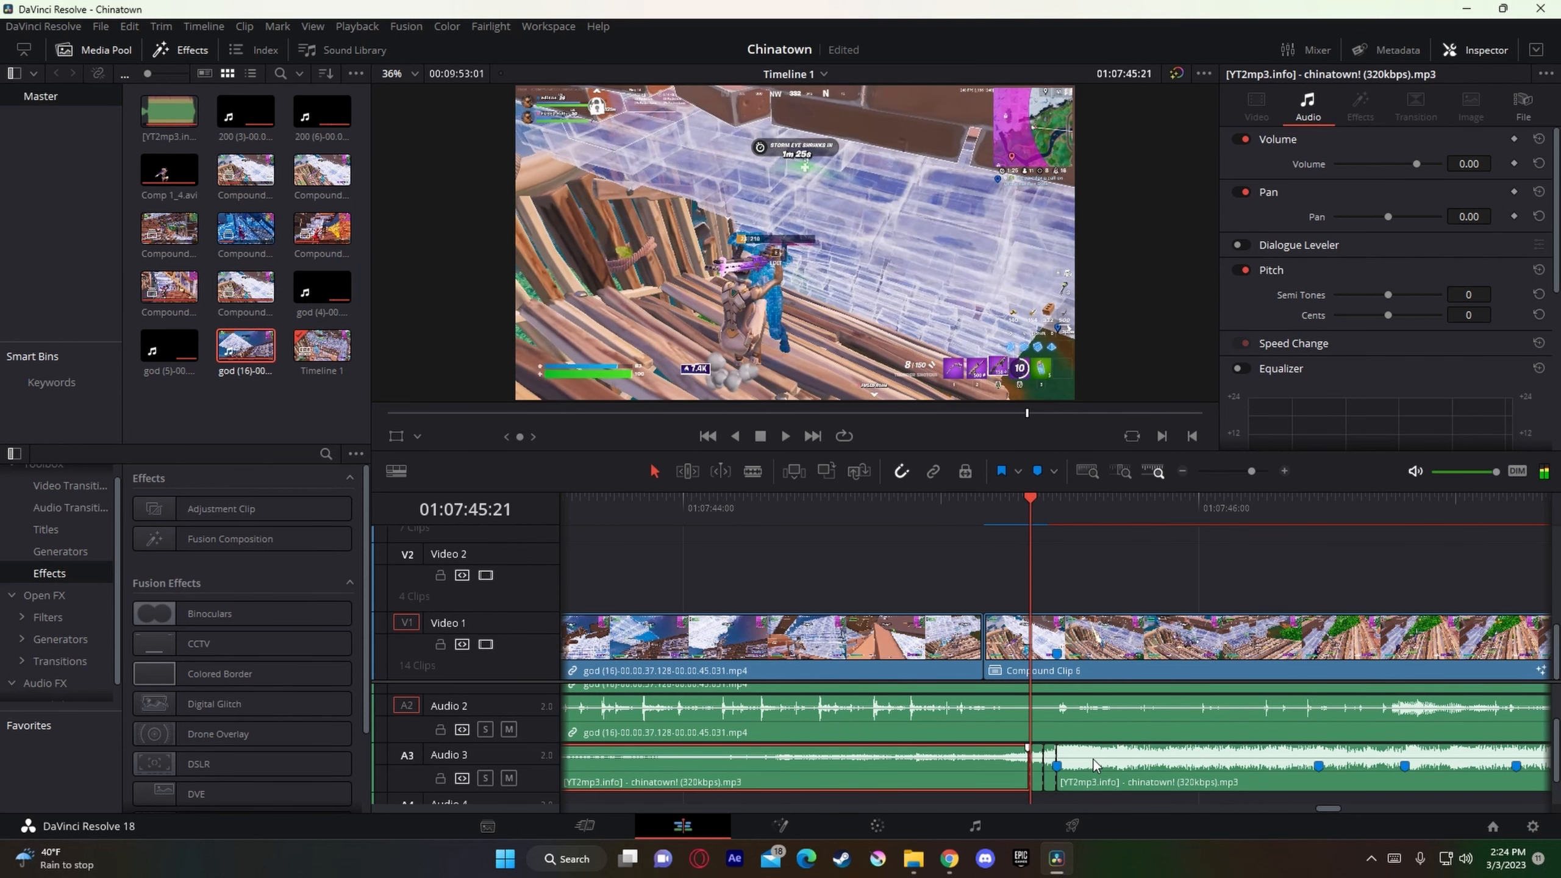
{"action": "key", "text": "Left"}
{"action": "key", "text": "Left"}
{"action": "key", "text": "Left"}
{"action": "key", "text": "ctrl+b"}
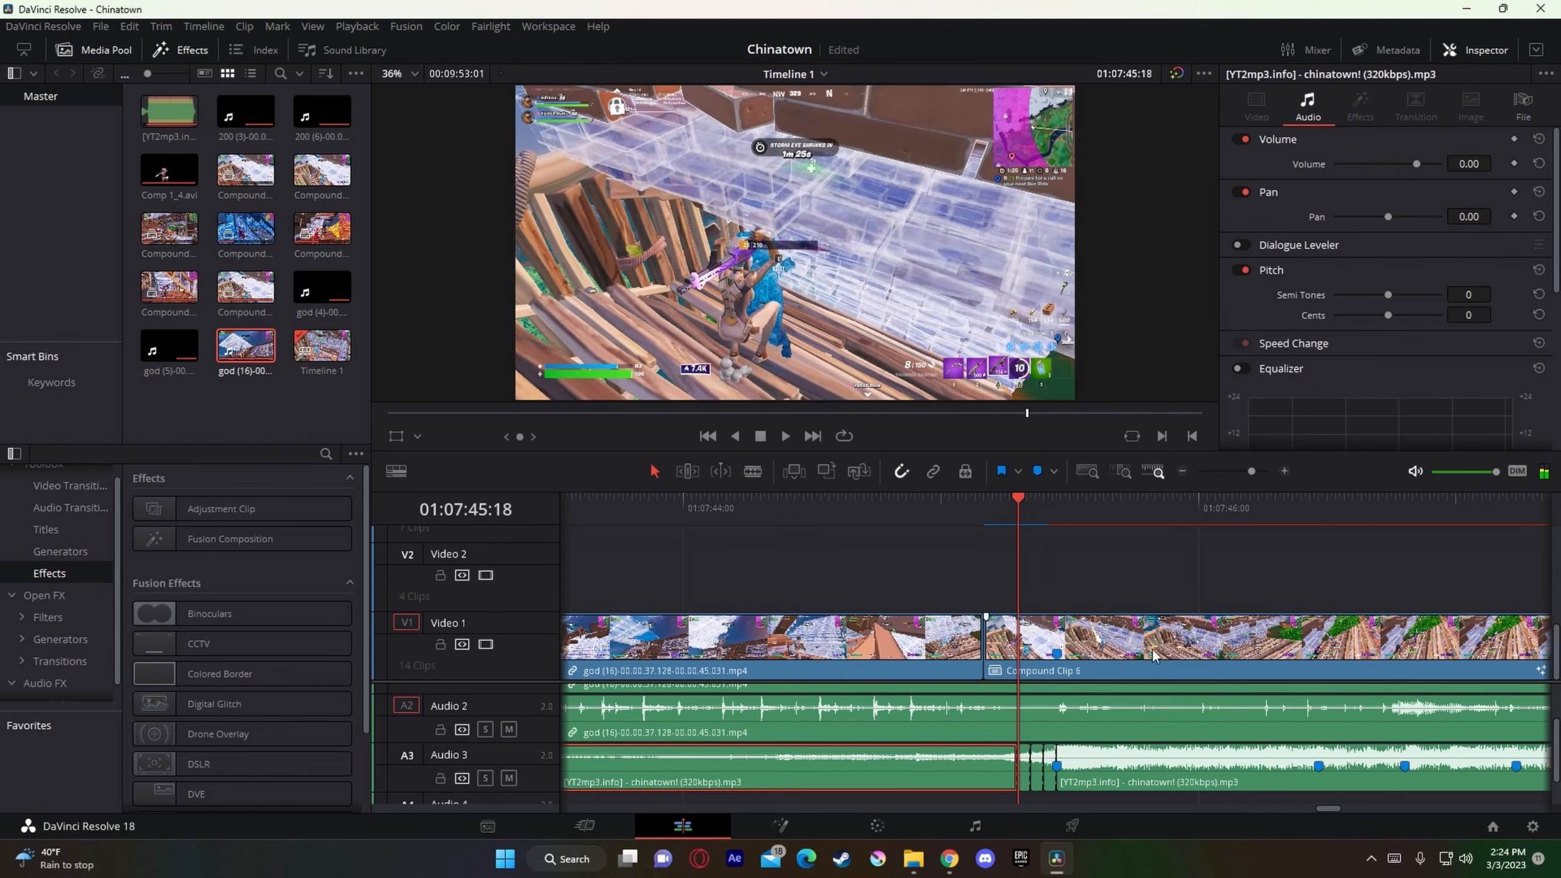
Step: Delete the first and third of the three short music slices before the beat drop, keeping the middle one
{"action": "left_click", "coordinate": [1261, 469]}
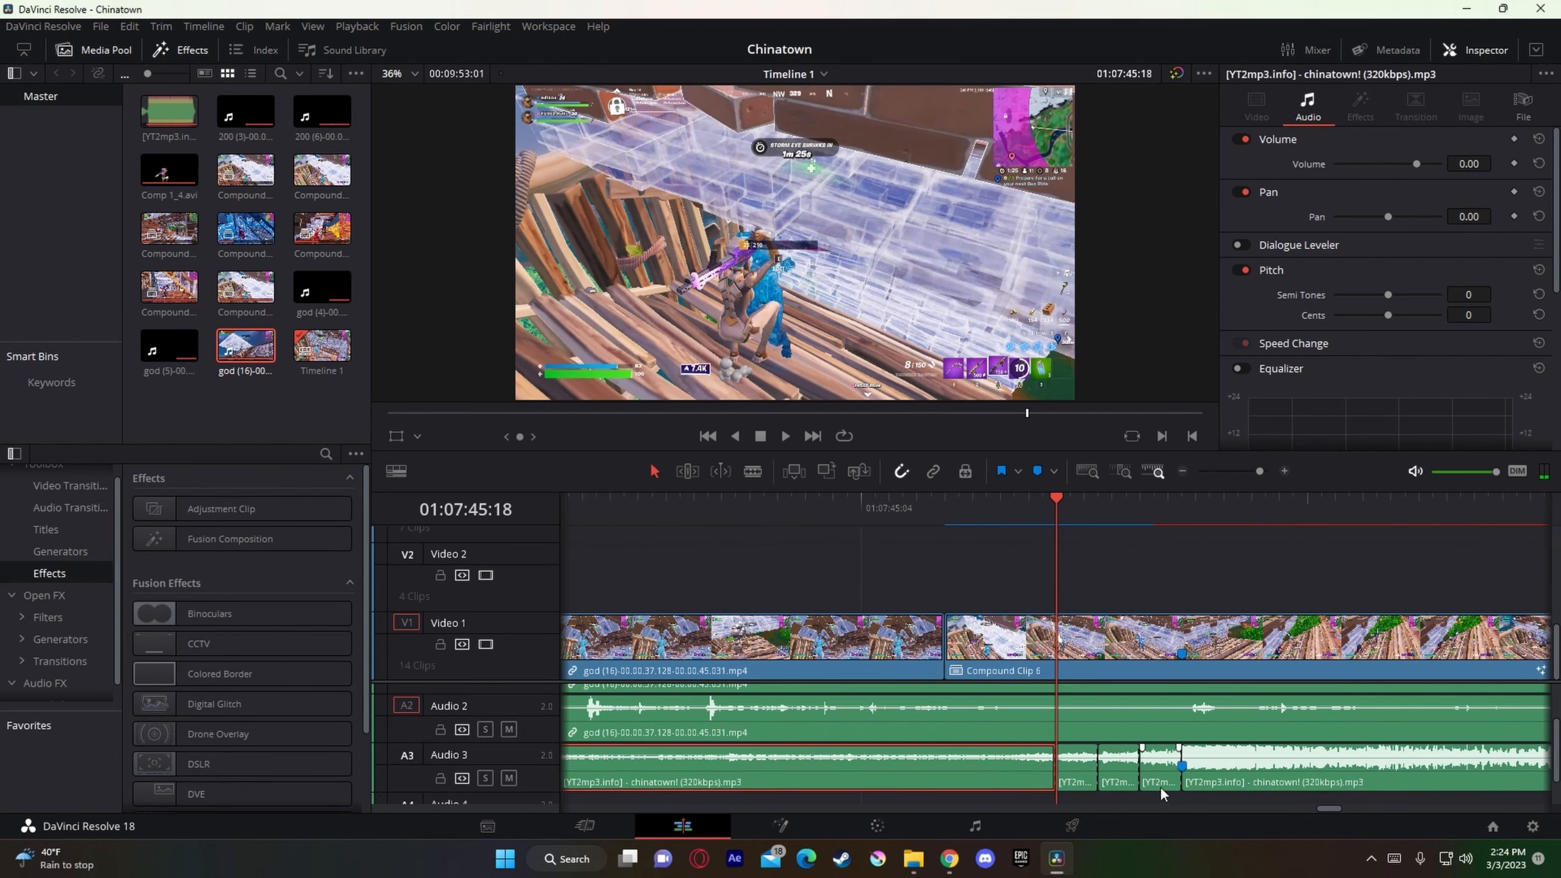
{"action": "left_click", "coordinate": [1157, 786]}
{"action": "key", "text": "Delete"}
{"action": "left_click", "coordinate": [1088, 783]}
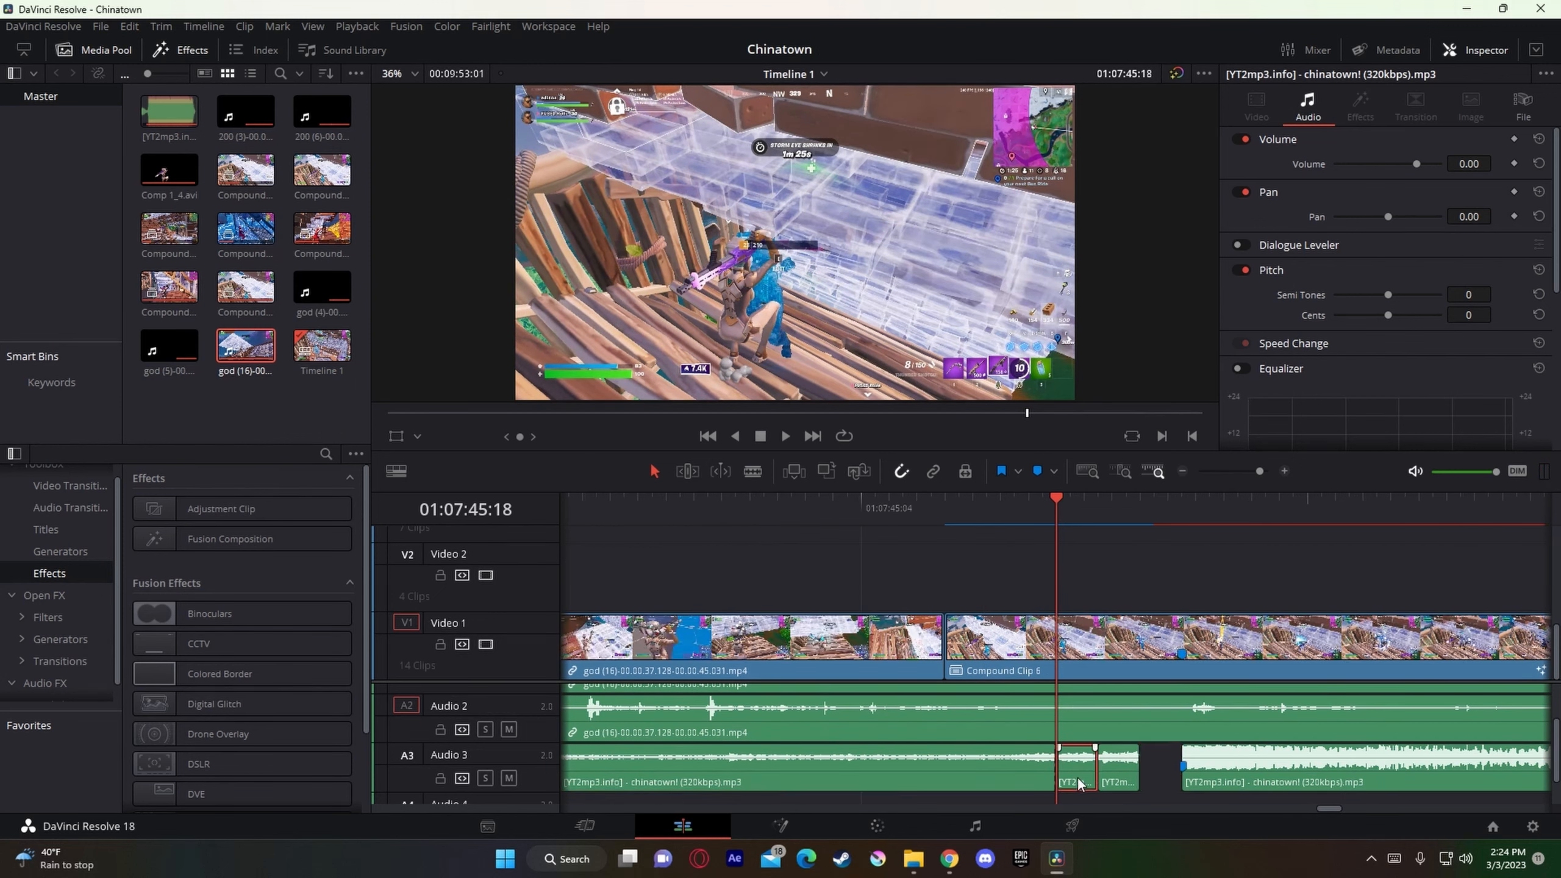
{"action": "key", "text": "Delete"}
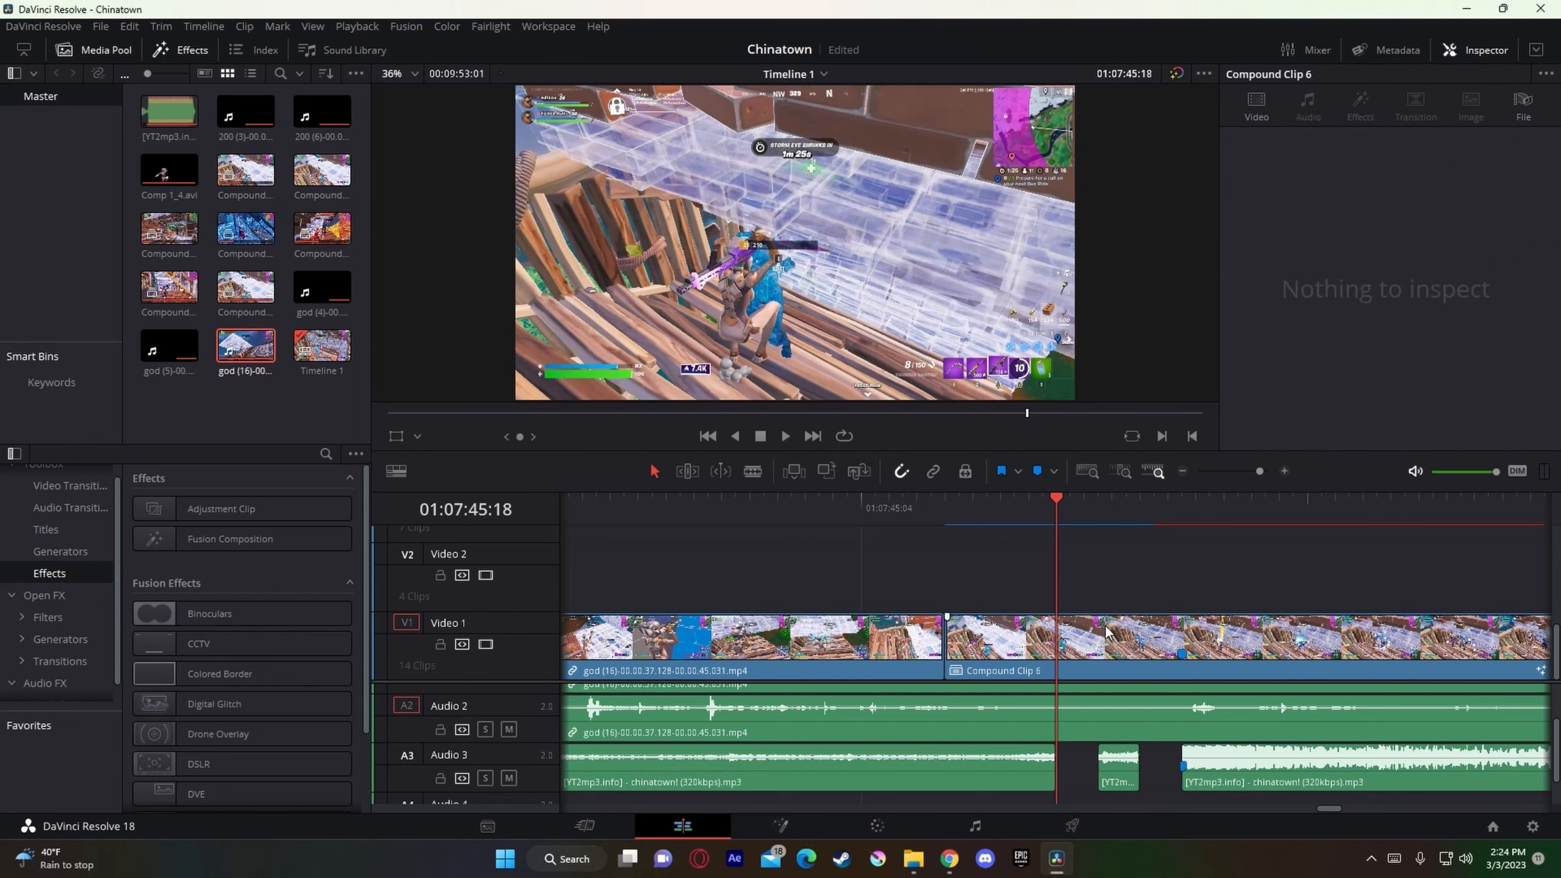
Step: Split Compound Clip 6 at its marker, 01:07:45:27
{"action": "left_click", "coordinate": [1134, 643]}
{"action": "left_click", "coordinate": [1252, 472]}
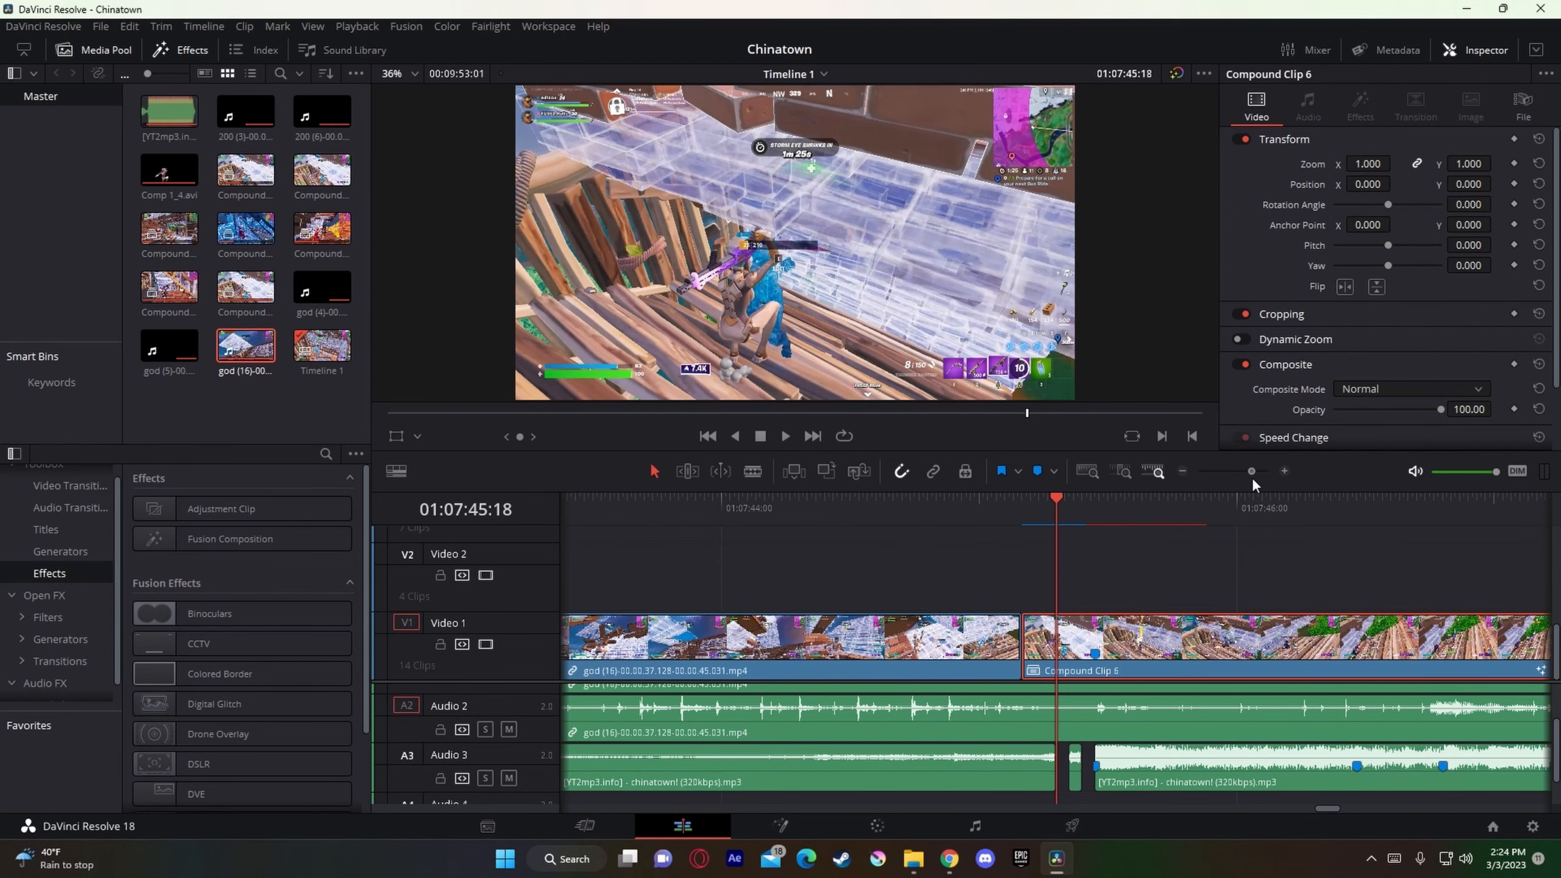
{"action": "left_click_drag", "start_coordinate": [1050, 512], "coordinate": [1106, 530]}
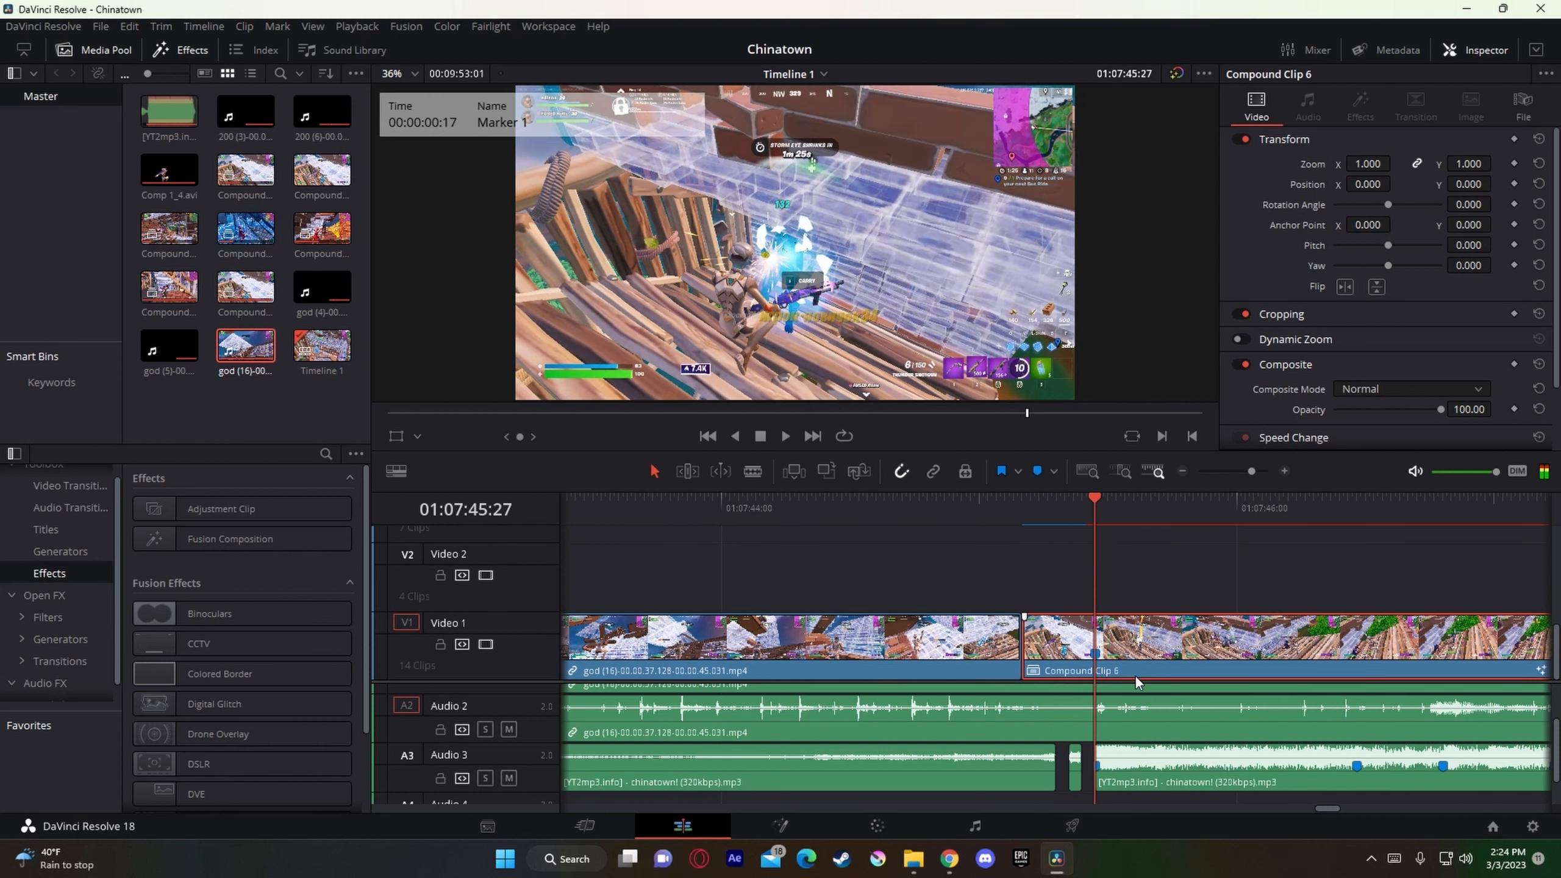
{"action": "key", "text": "ctrl+b"}
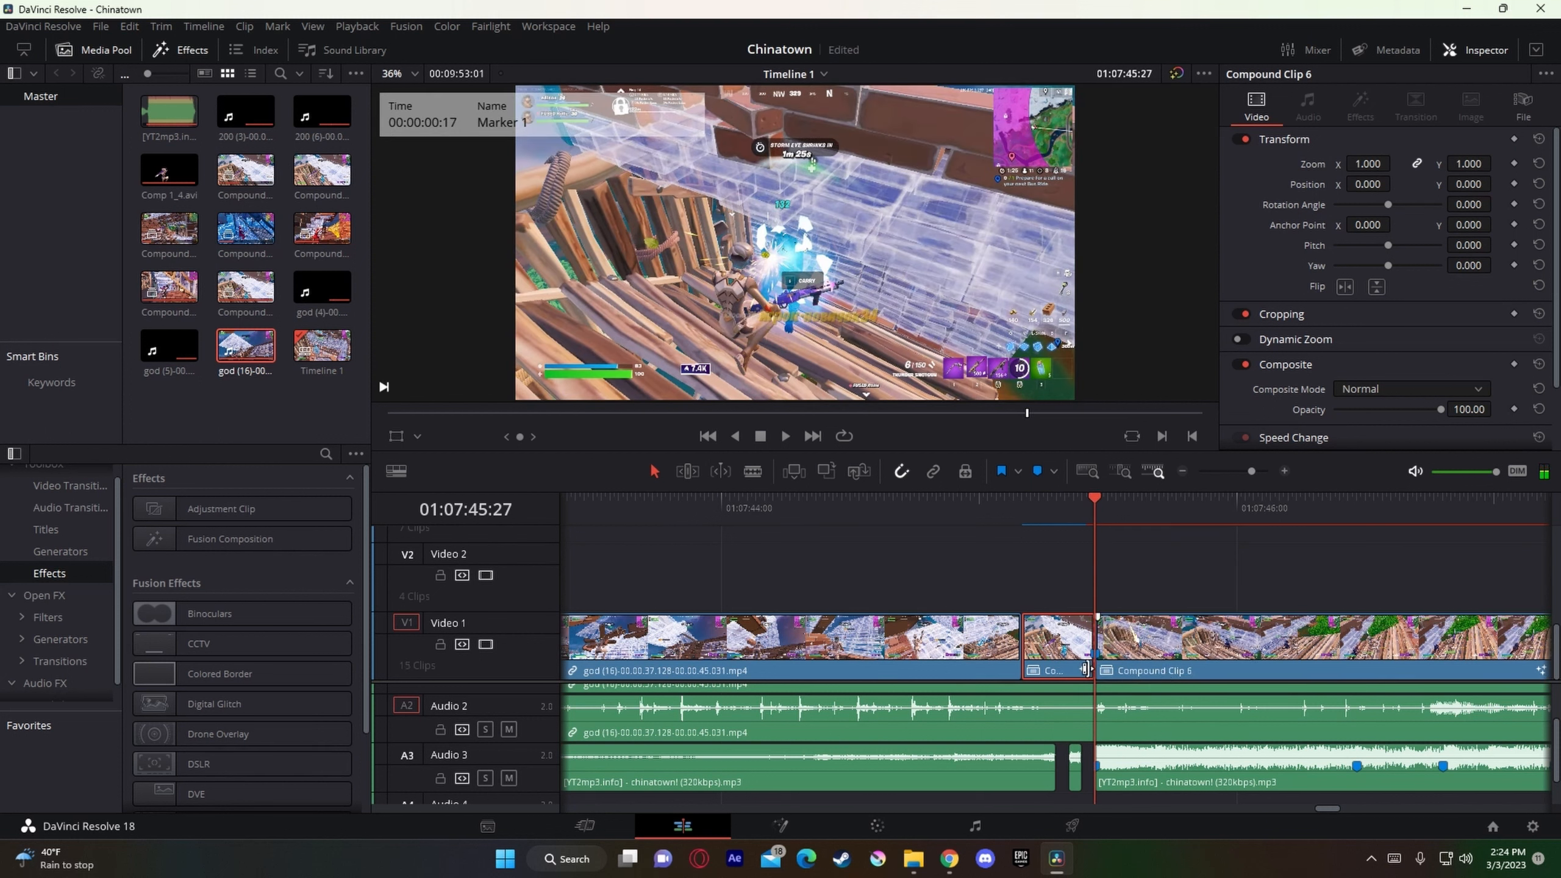
Step: Undo the split of Compound Clip 6 and place the playhead at 01:07:45:25, the frame just before the shot fires
{"action": "left_click", "coordinate": [1085, 492]}
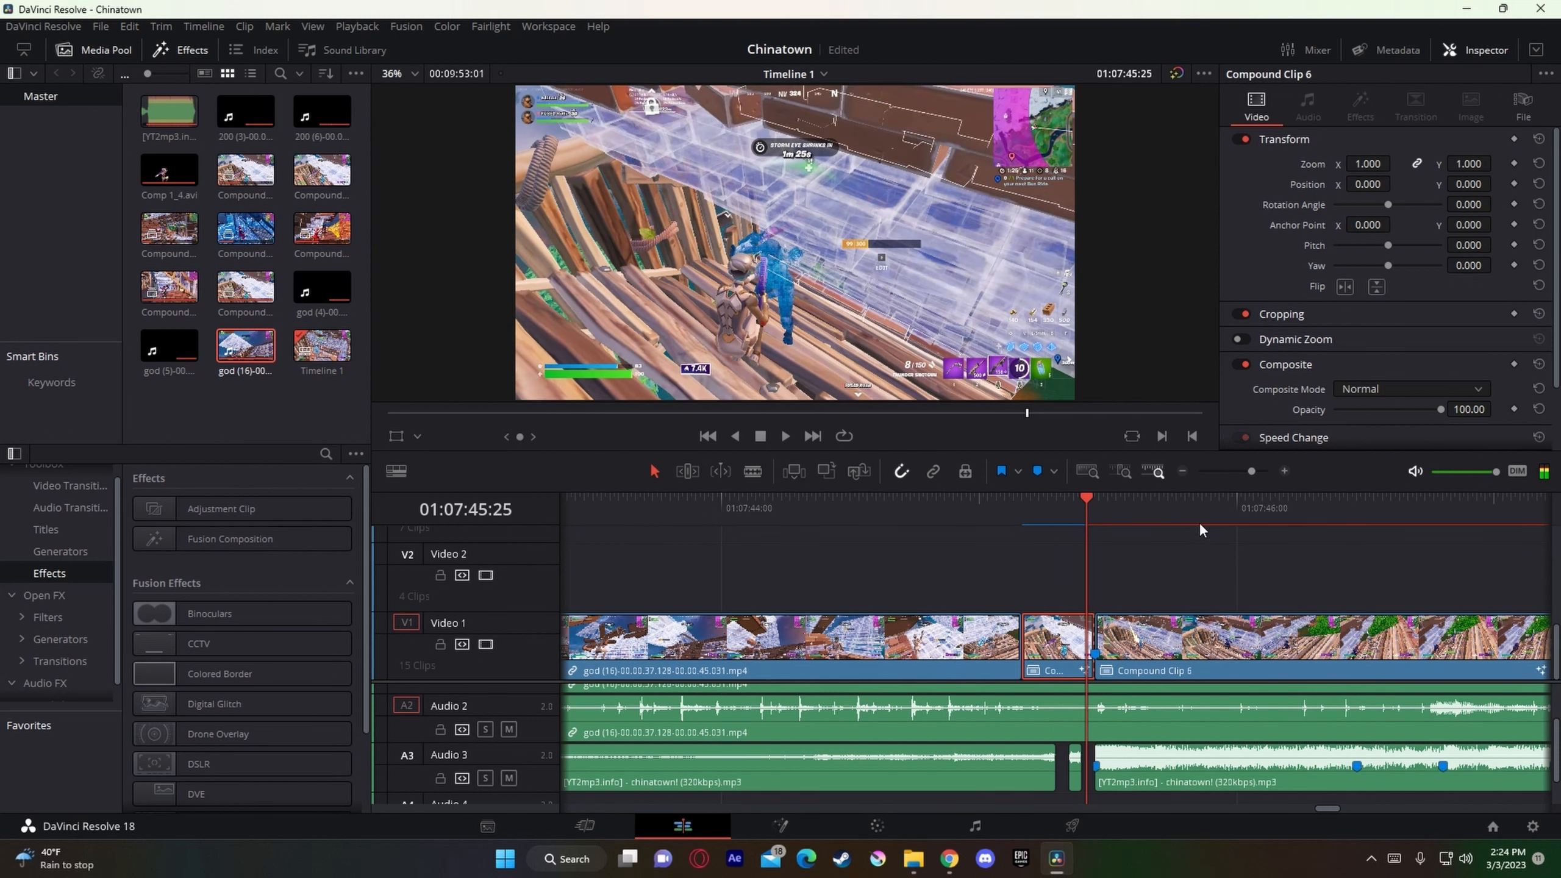
{"action": "key", "text": "ctrl+z"}
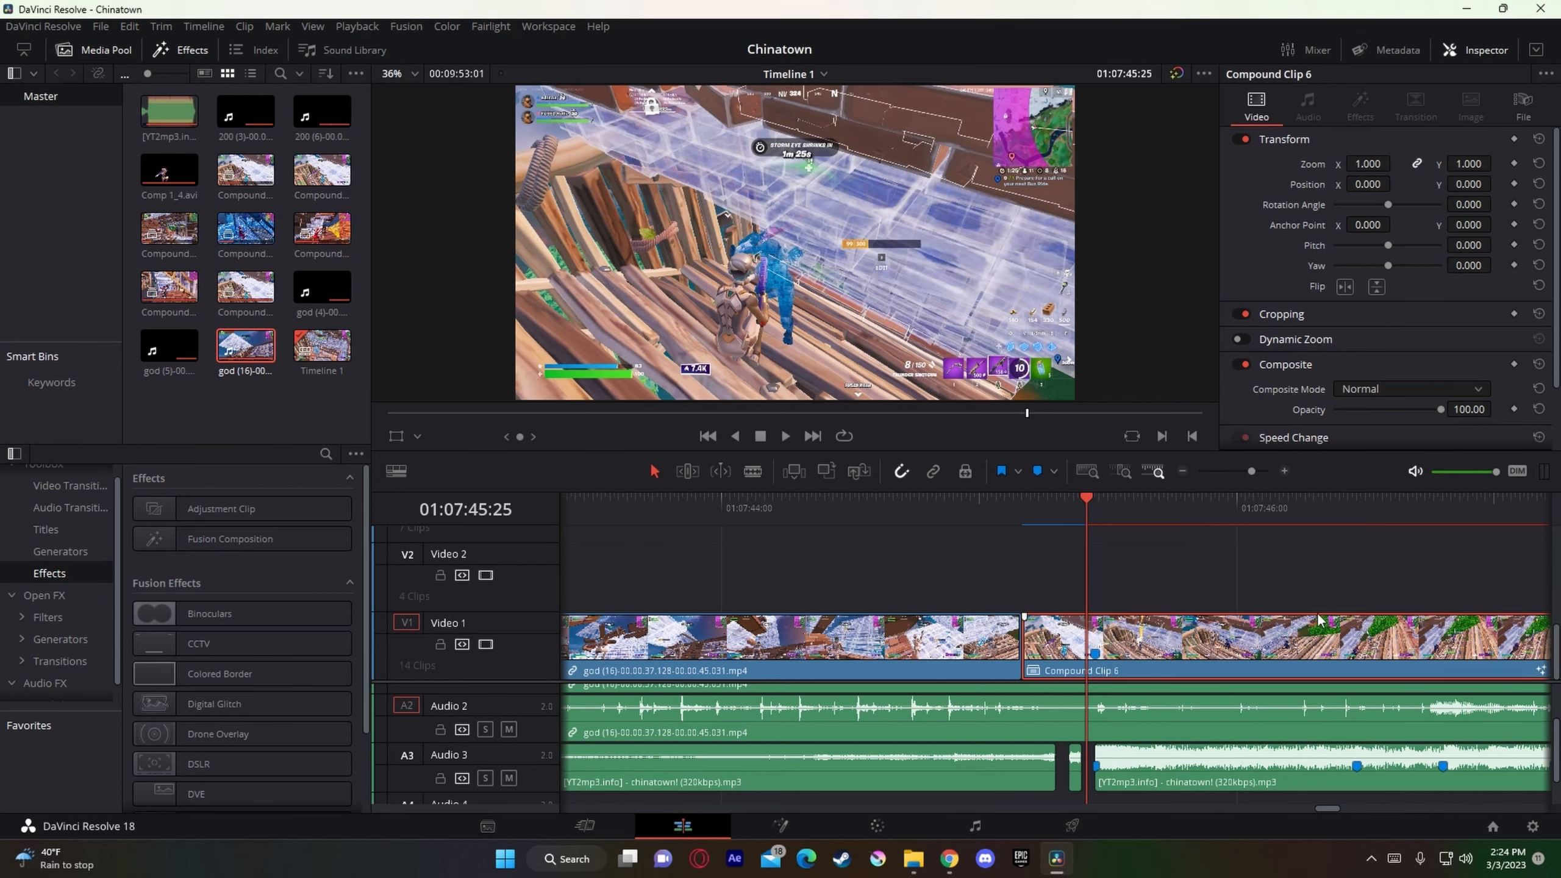
{"action": "key", "text": "Right"}
{"action": "key", "text": "Left"}
{"action": "key", "text": "Right"}
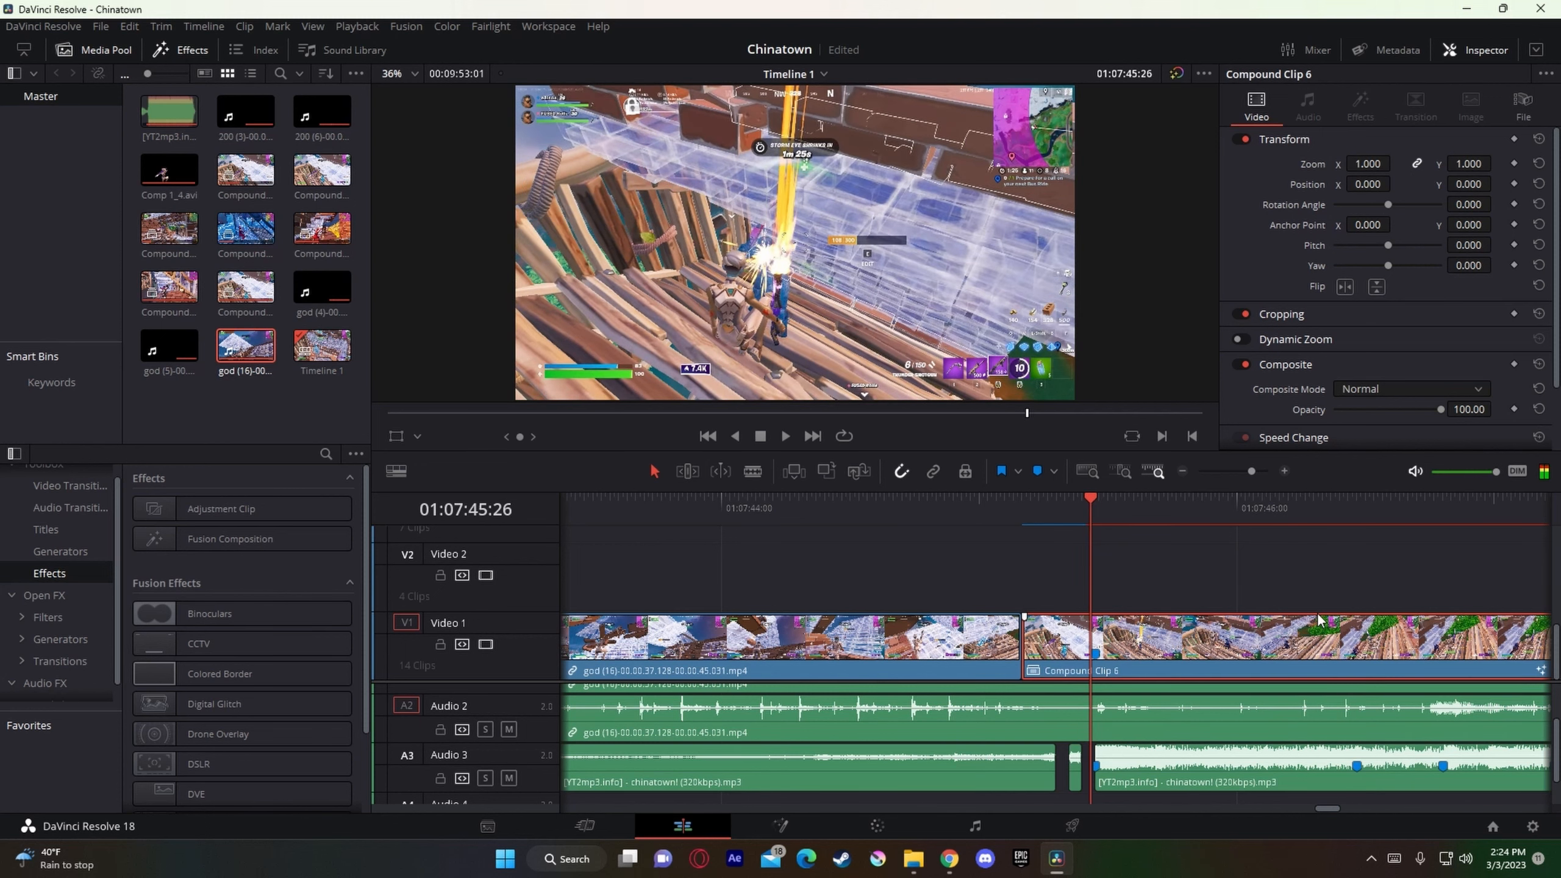
{"action": "key", "text": "Left"}
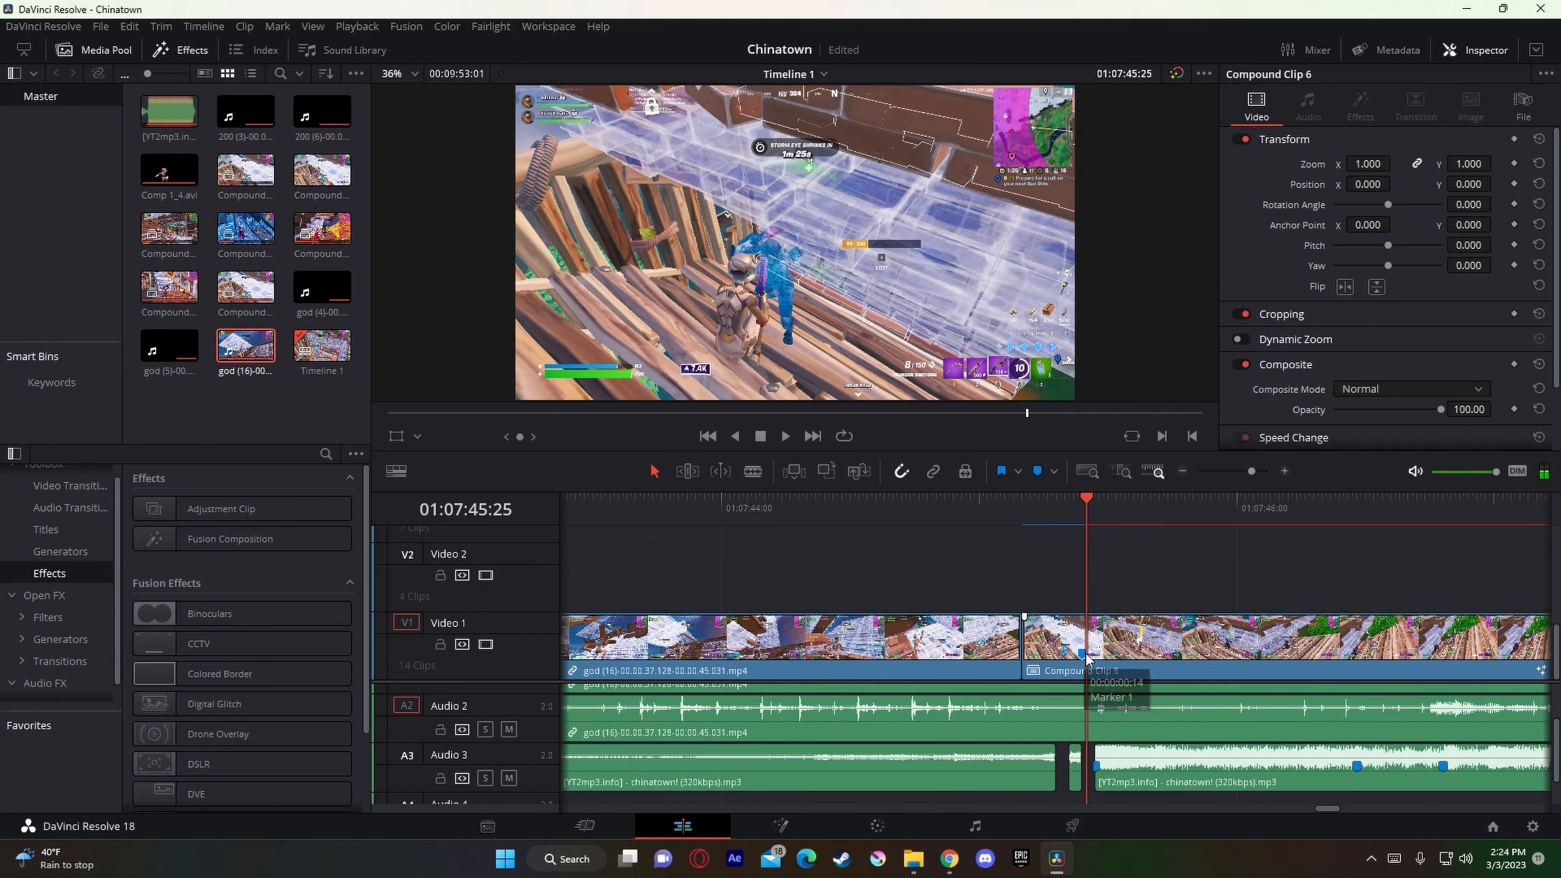
Step: Move Compound Clip 6's marker to 01:07:45:25, and shift the gameplay clips later so it aligns with the music marker at 01:07:45:27
{"action": "mouse_move", "coordinate": [1083, 656]}
{"action": "left_mouse_down"}
{"action": "mouse_move", "coordinate": [1120, 738]}
{"action": "mouse_move", "coordinate": [1107, 722]}
{"action": "left_mouse_up"}
{"action": "left_click_drag", "start_coordinate": [1137, 658], "coordinate": [1145, 657]}
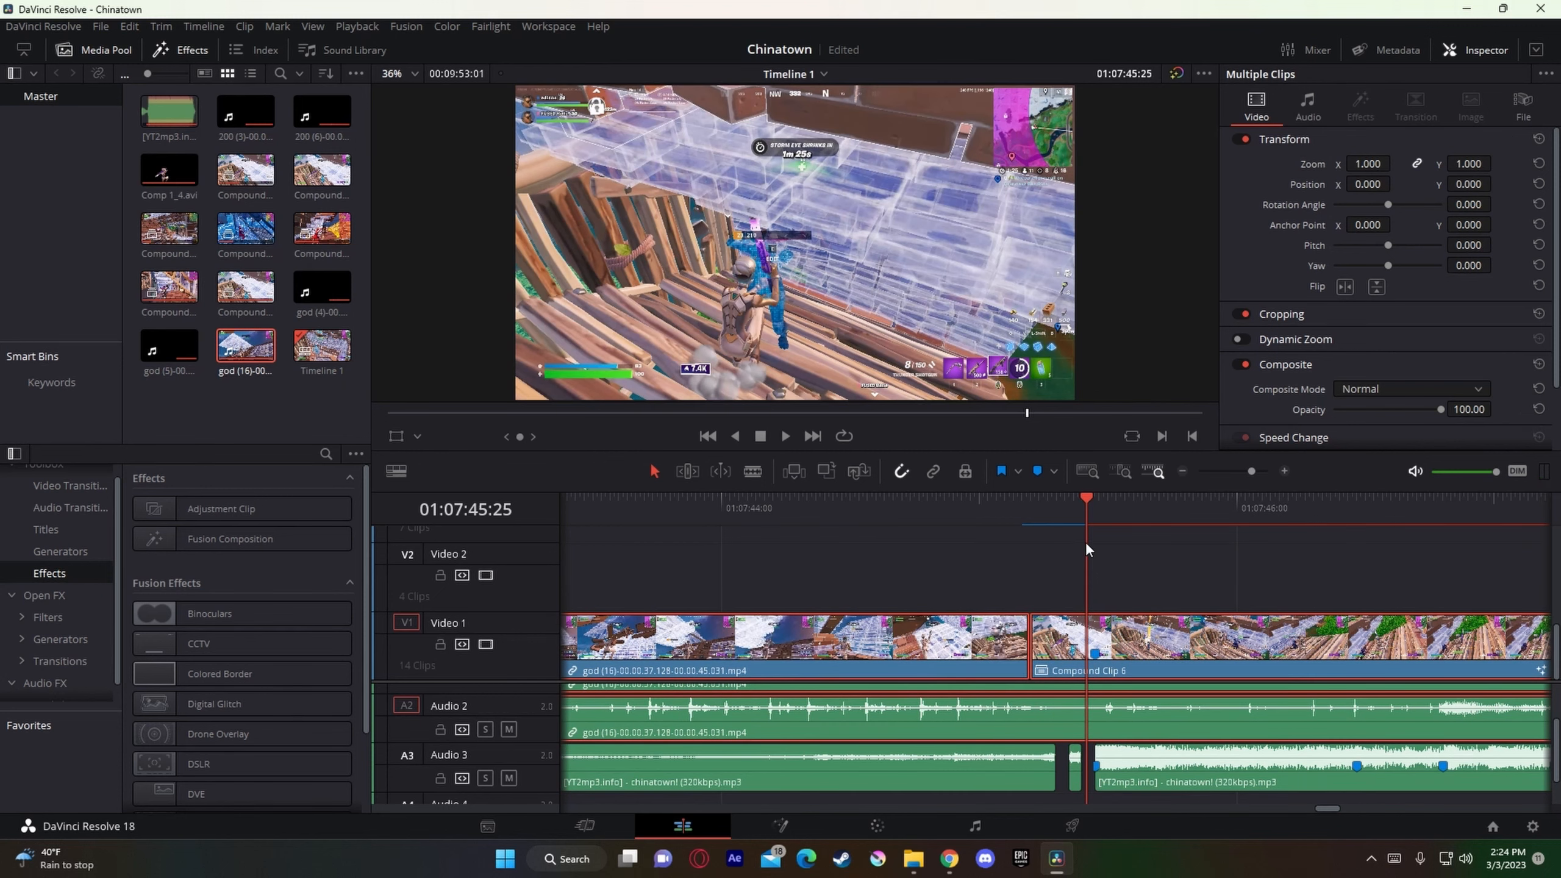
{"action": "left_click_drag", "start_coordinate": [1086, 542], "coordinate": [1098, 536]}
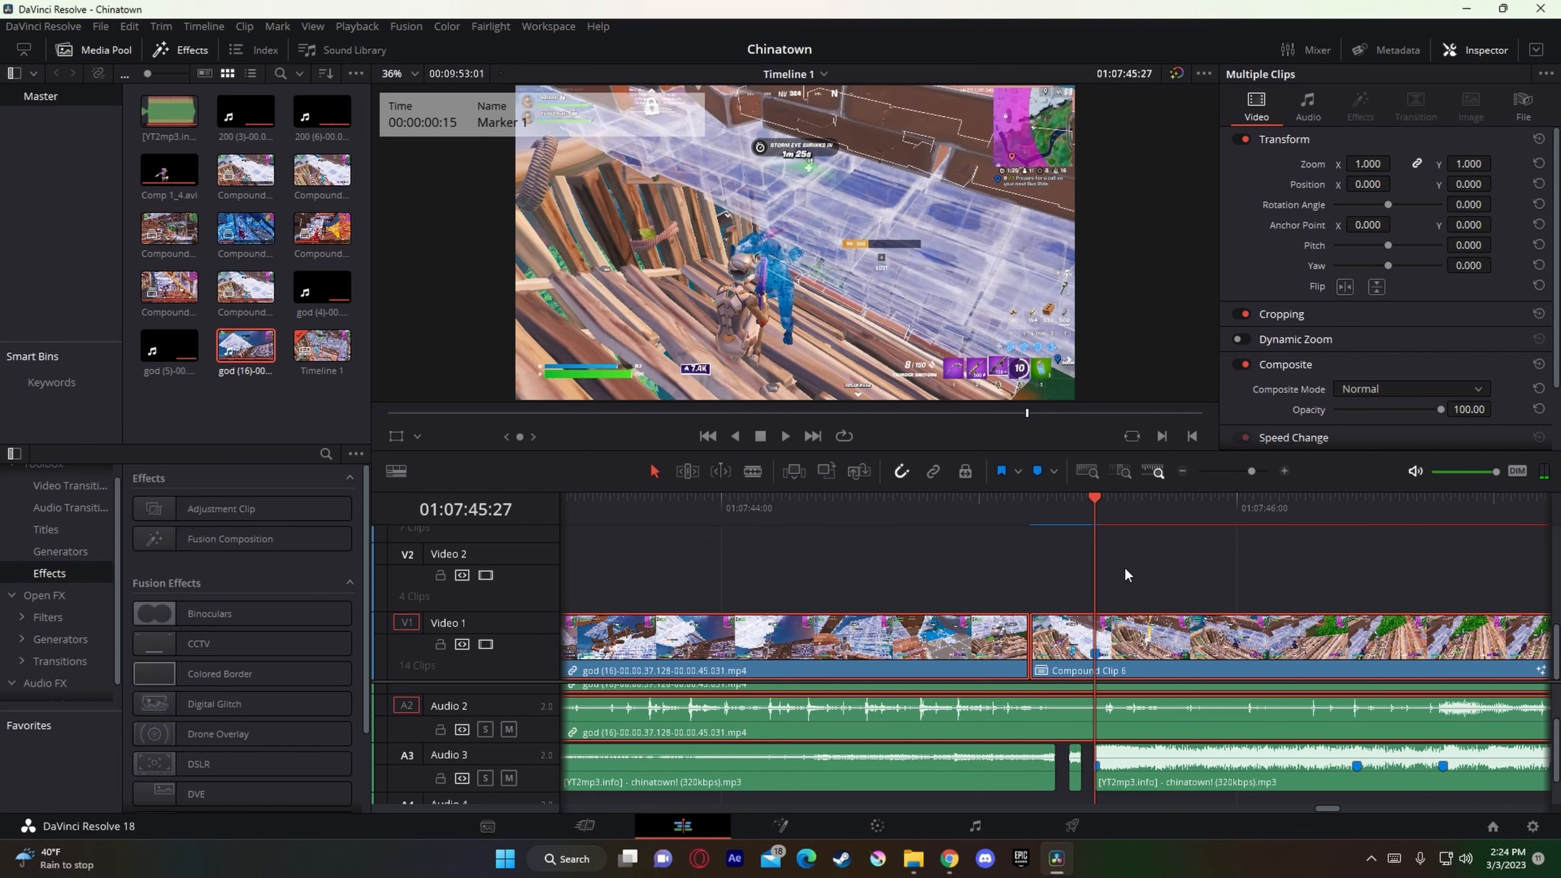
{"action": "left_click", "coordinate": [1148, 556]}
Step: Split Compound Clip 6 at its realigned marker at 01:07:45:27 and save the project
{"action": "left_click", "coordinate": [1167, 650]}
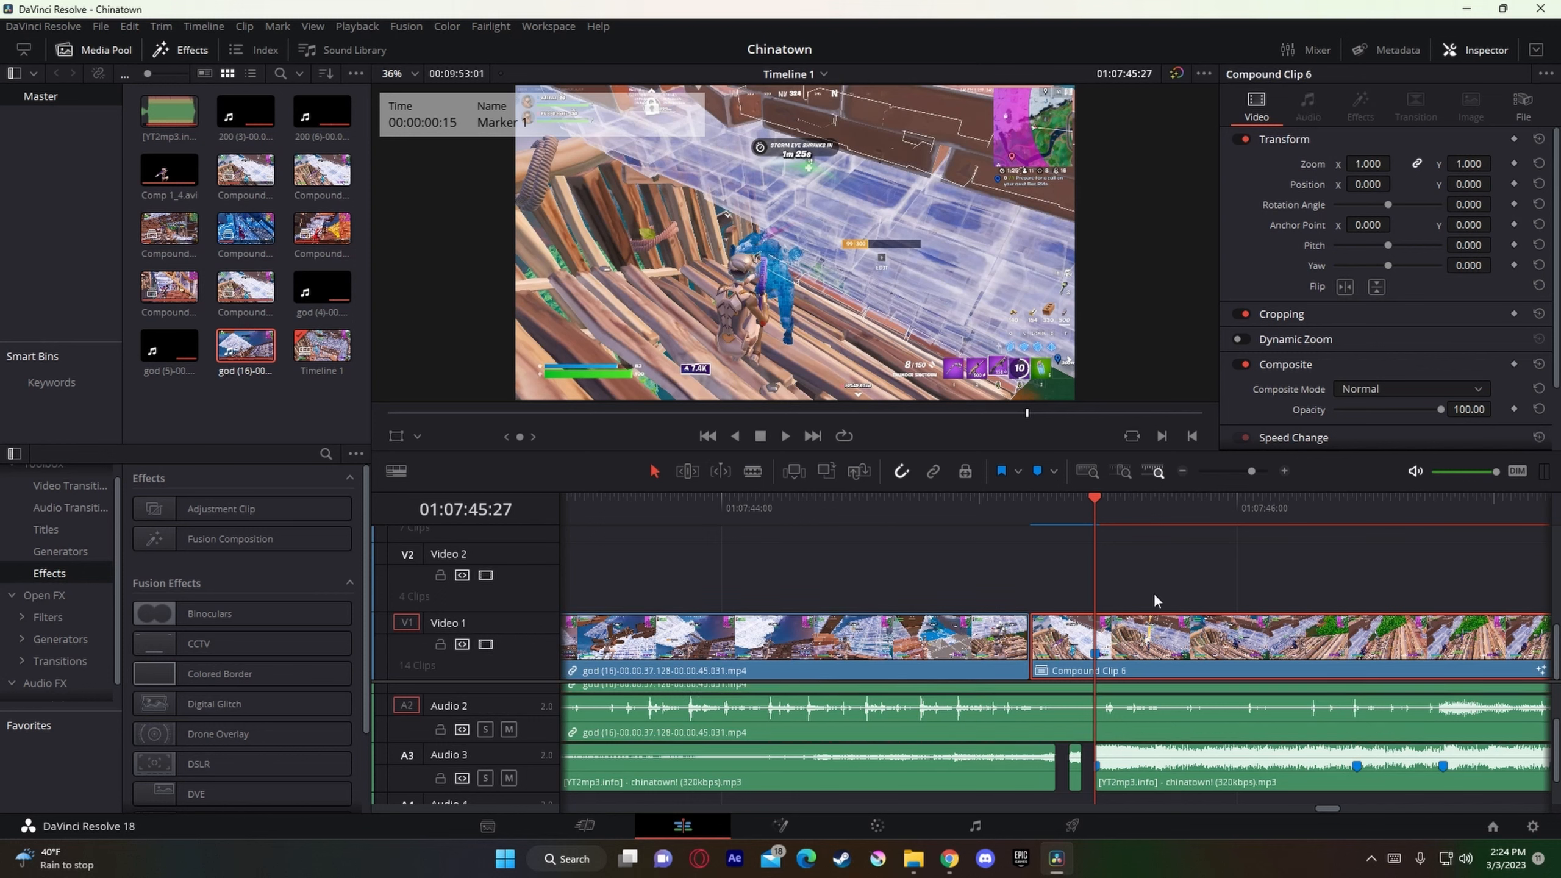
{"action": "key", "text": "ctrl+b"}
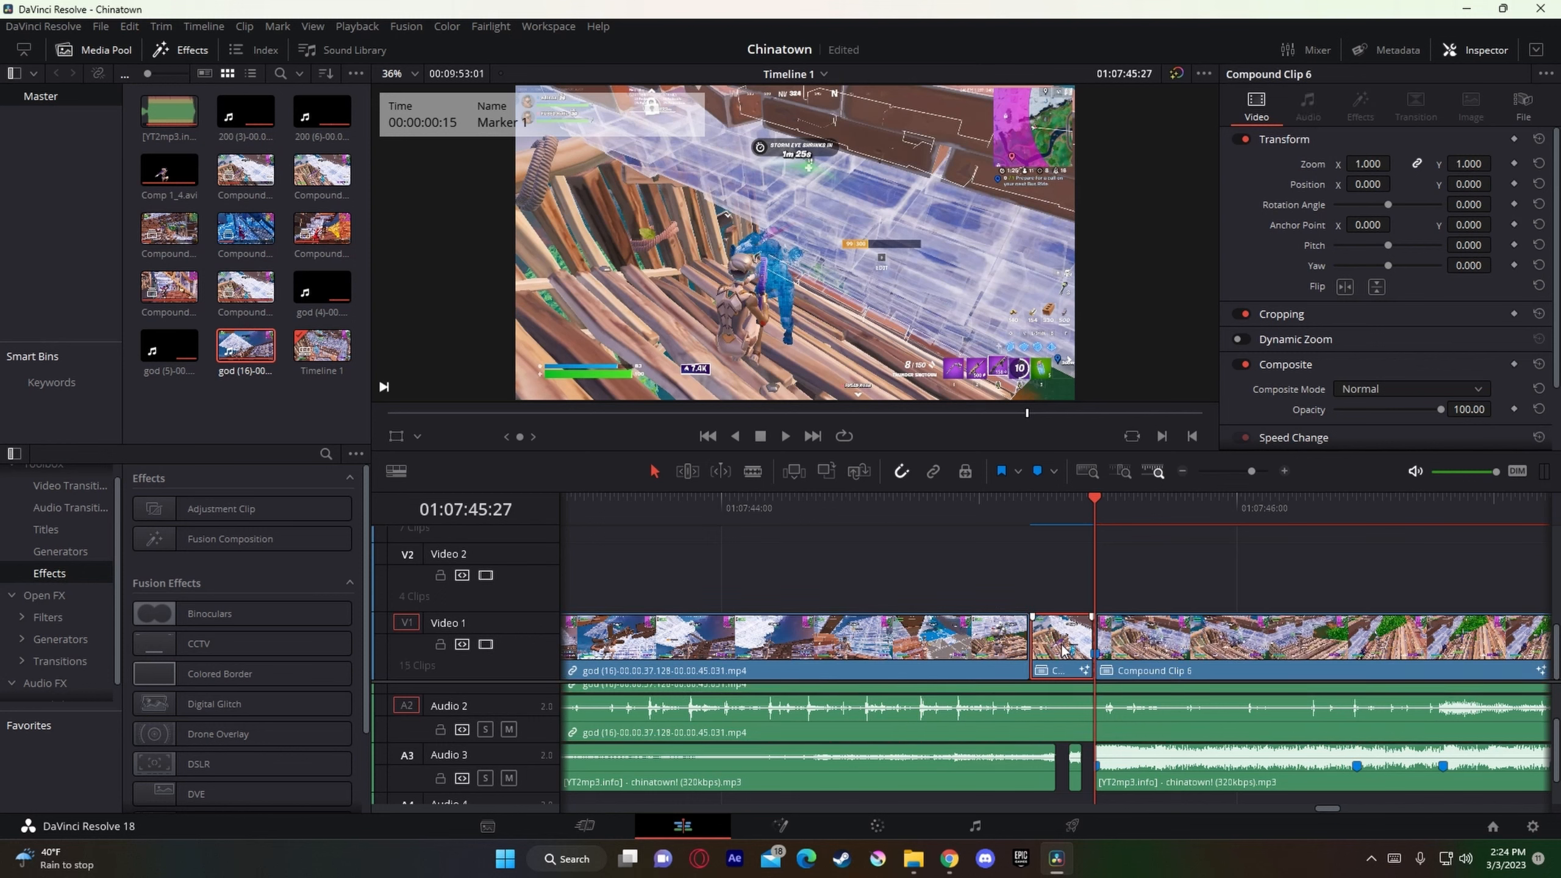
{"action": "key", "text": "ctrl+s"}
Step: Duplicate the short Compound Clip 6 piece before the cut onto Video 2, directly above the original
{"action": "left_click_drag", "start_coordinate": [1068, 668], "coordinate": [1073, 587]}
{"action": "scroll", "coordinate": [1084, 615], "scroll_direction": "up", "scroll_amount": 3}
{"action": "scroll", "coordinate": [1084, 615], "scroll_direction": "down", "scroll_amount": 2}
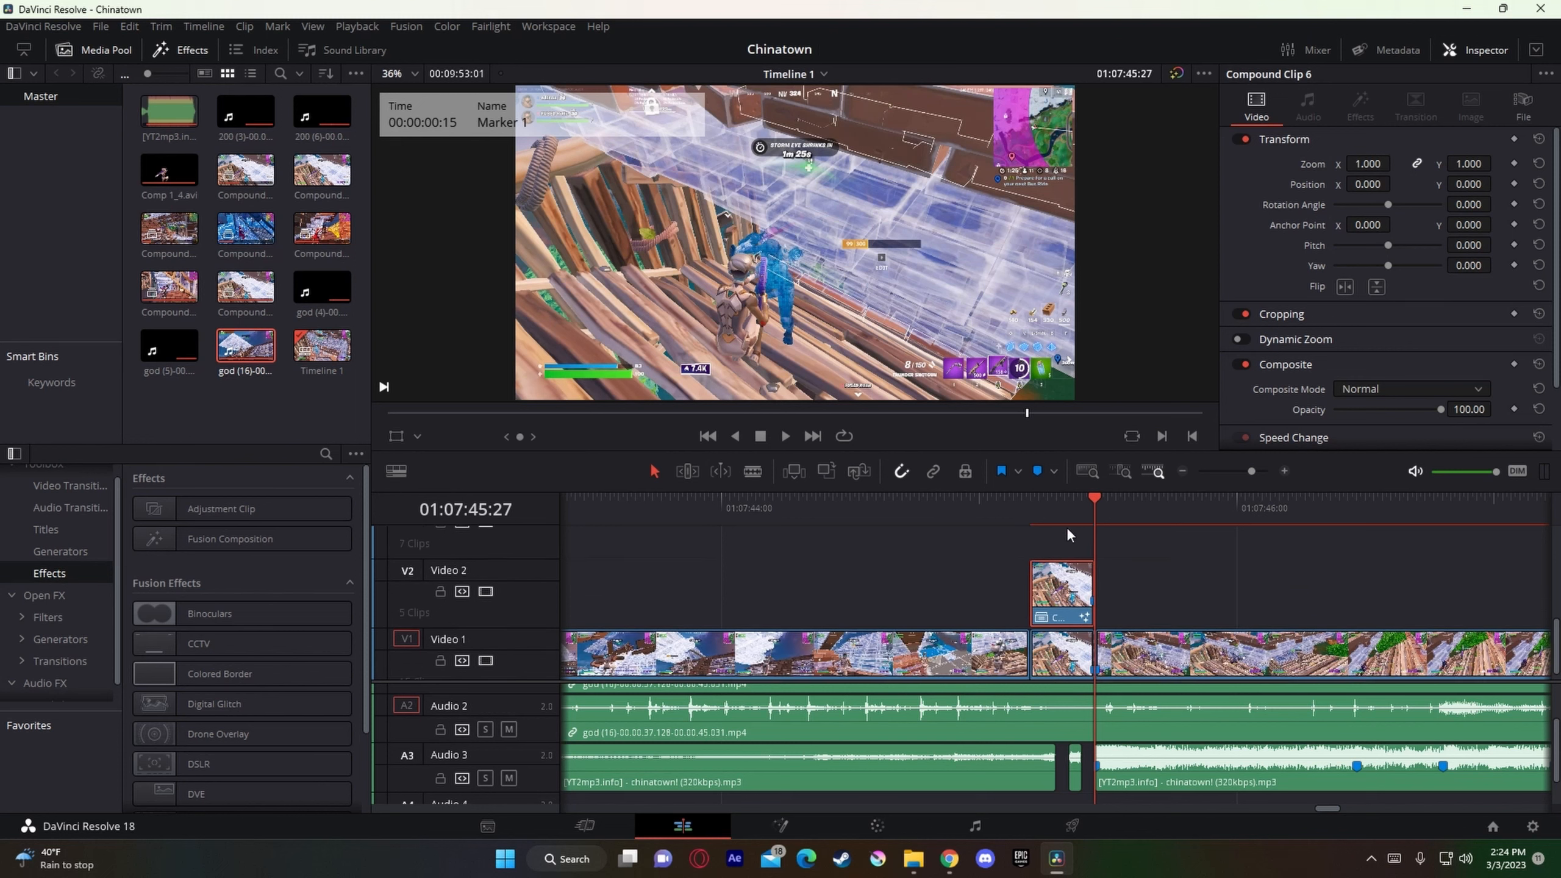
Step: Render the duplicated piece on Video 2 in place as an MP4 with the H.264 codec, saving to the vol0 folder
{"action": "left_click", "coordinate": [1057, 518]}
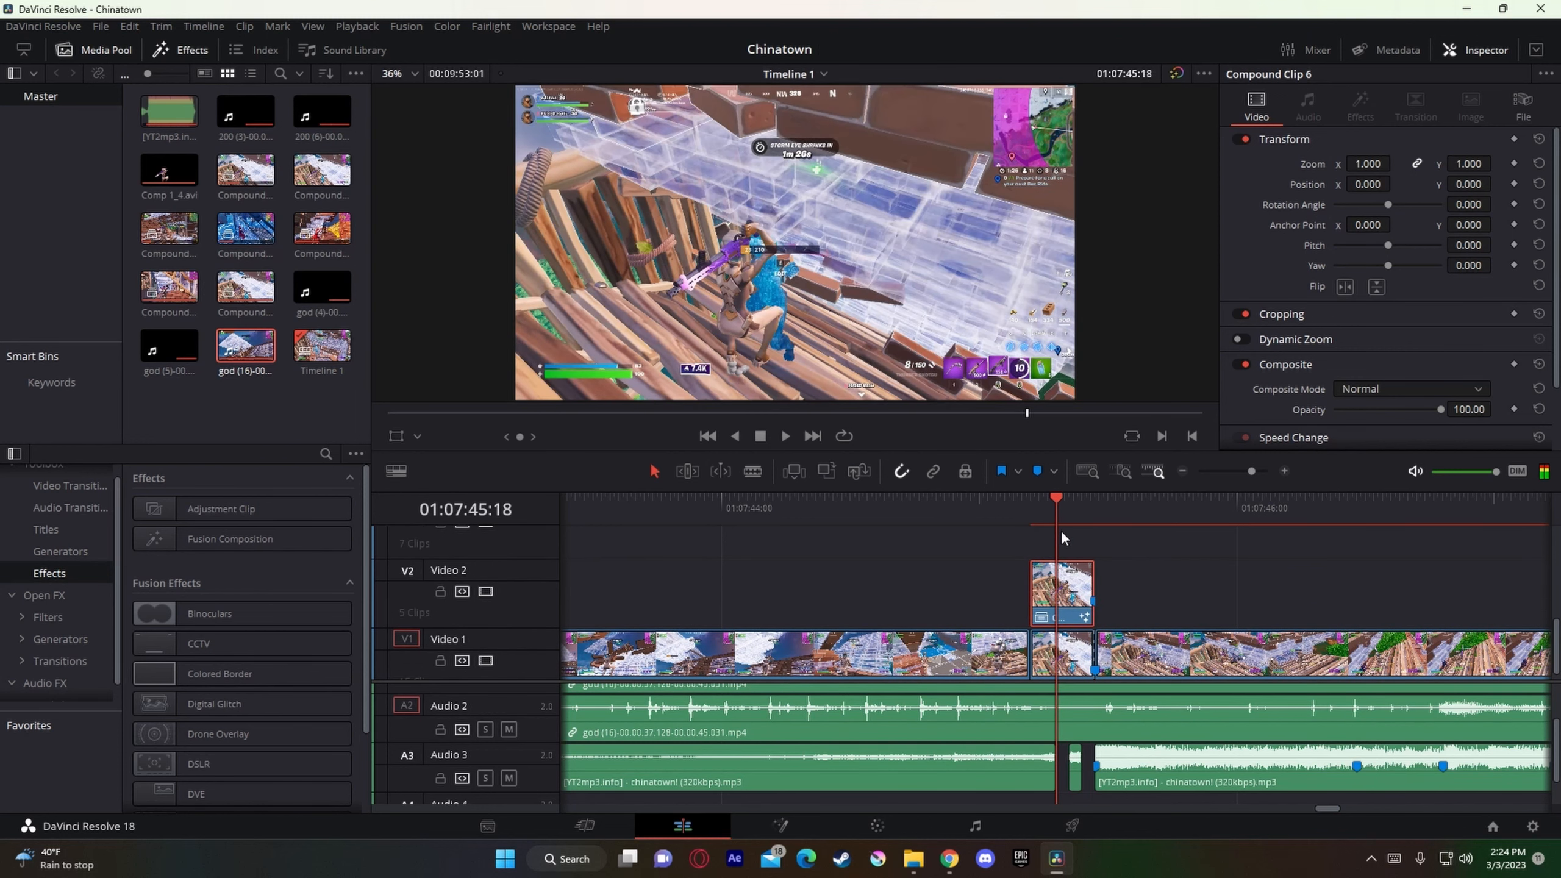
{"action": "right_click", "coordinate": [1053, 600]}
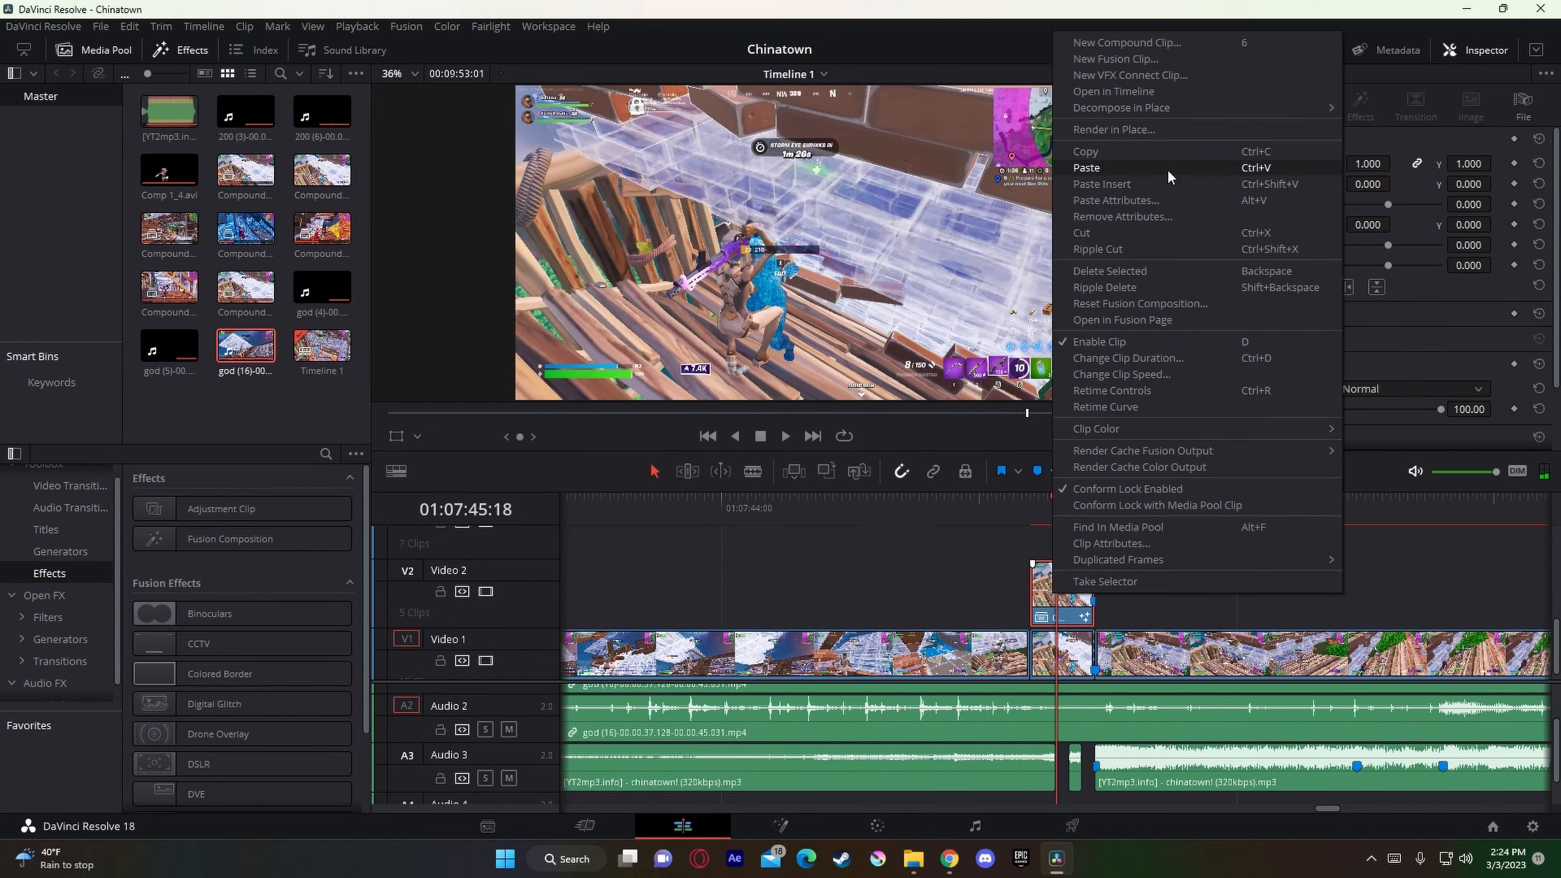
{"action": "left_click", "coordinate": [1139, 132]}
{"action": "left_click", "coordinate": [773, 315]}
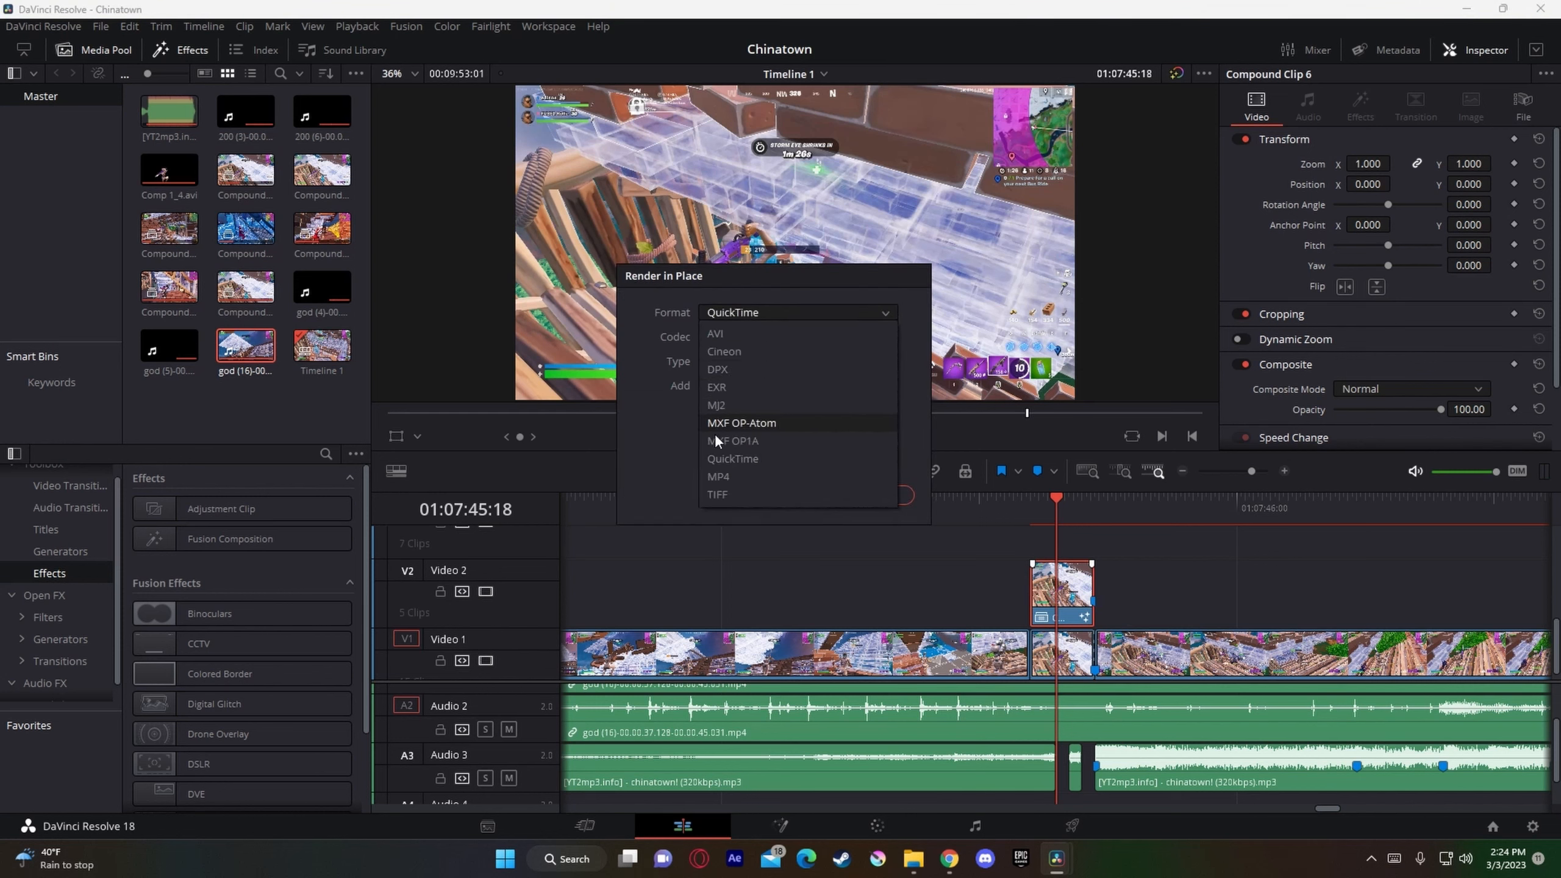
{"action": "left_click", "coordinate": [718, 458]}
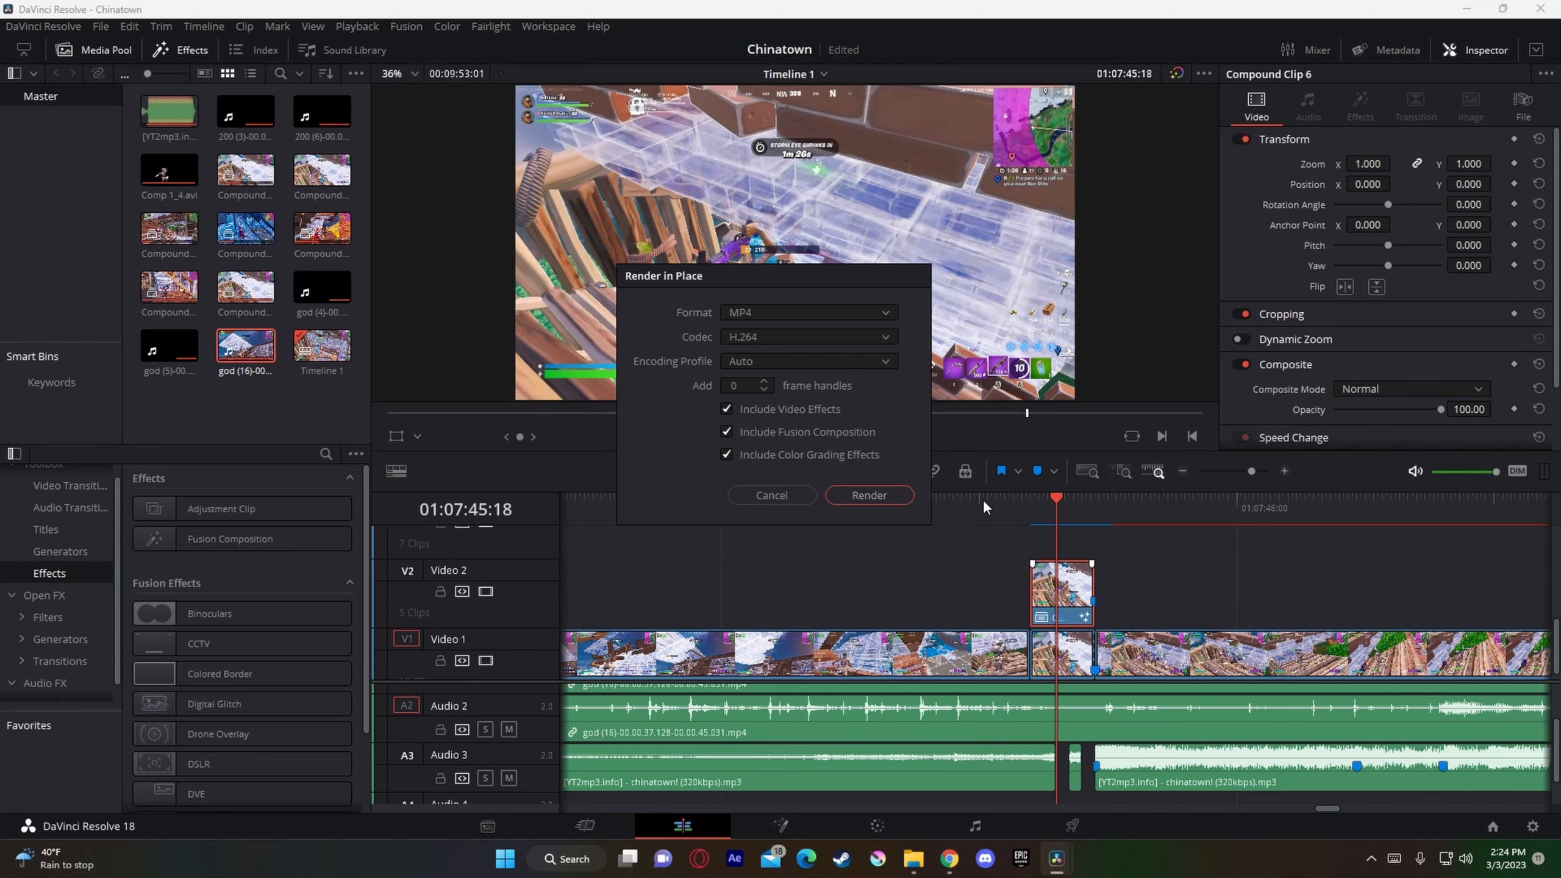
{"action": "left_click", "coordinate": [878, 495]}
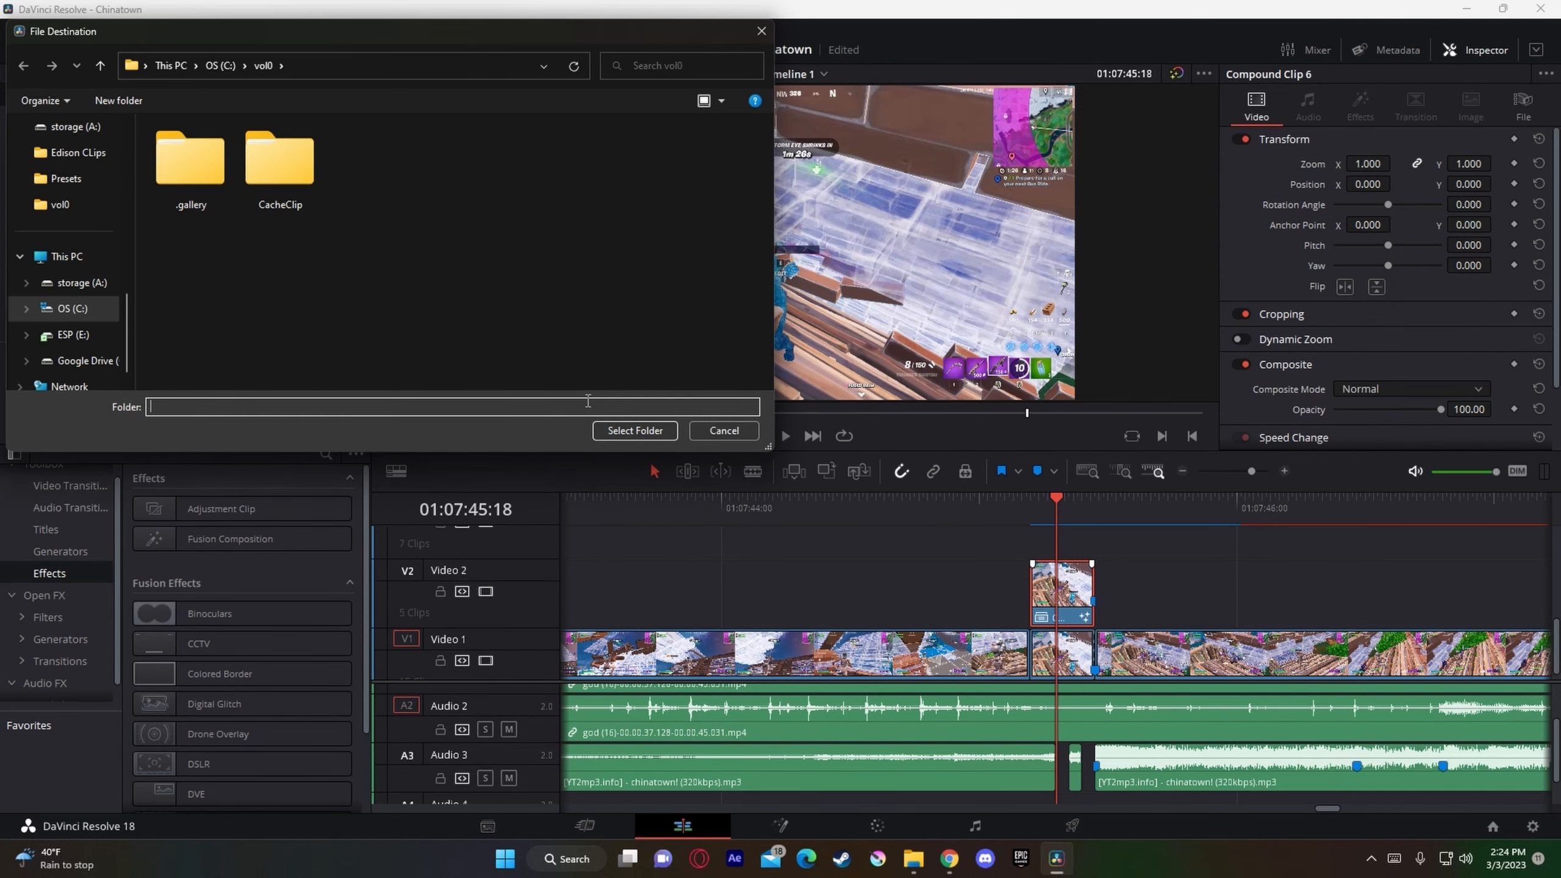
{"action": "left_click", "coordinate": [619, 429]}
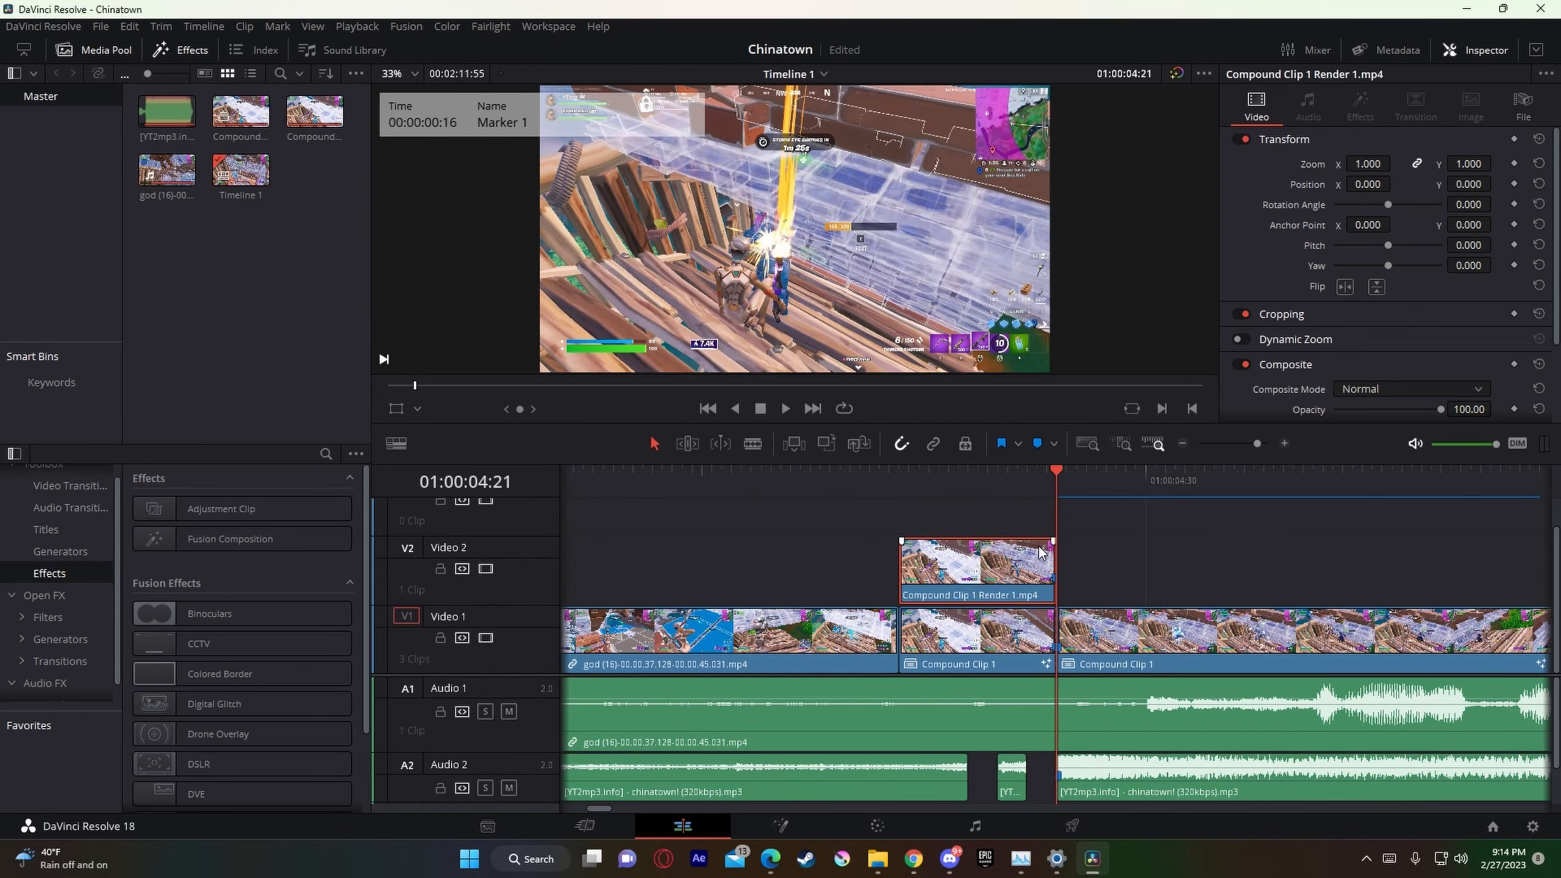
Step: Move the rendered clip up to Video 3 and add an Adjustment Clip on Video 2, just after the beat-drop cut
{"action": "left_click_drag", "start_coordinate": [1012, 575], "coordinate": [996, 522]}
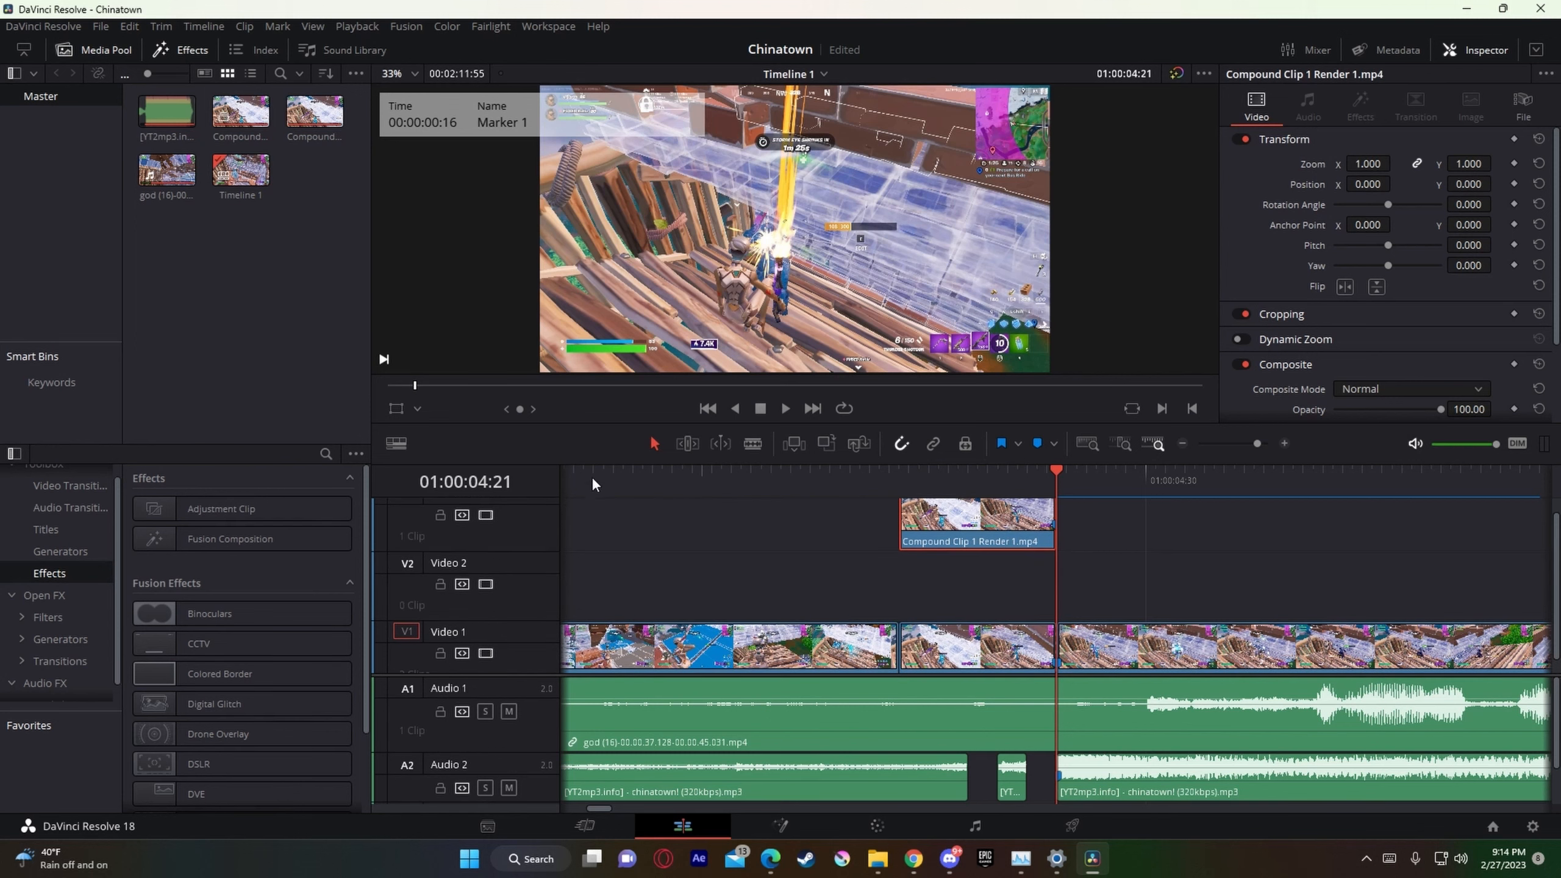
{"action": "left_click_drag", "start_coordinate": [222, 508], "coordinate": [1195, 595]}
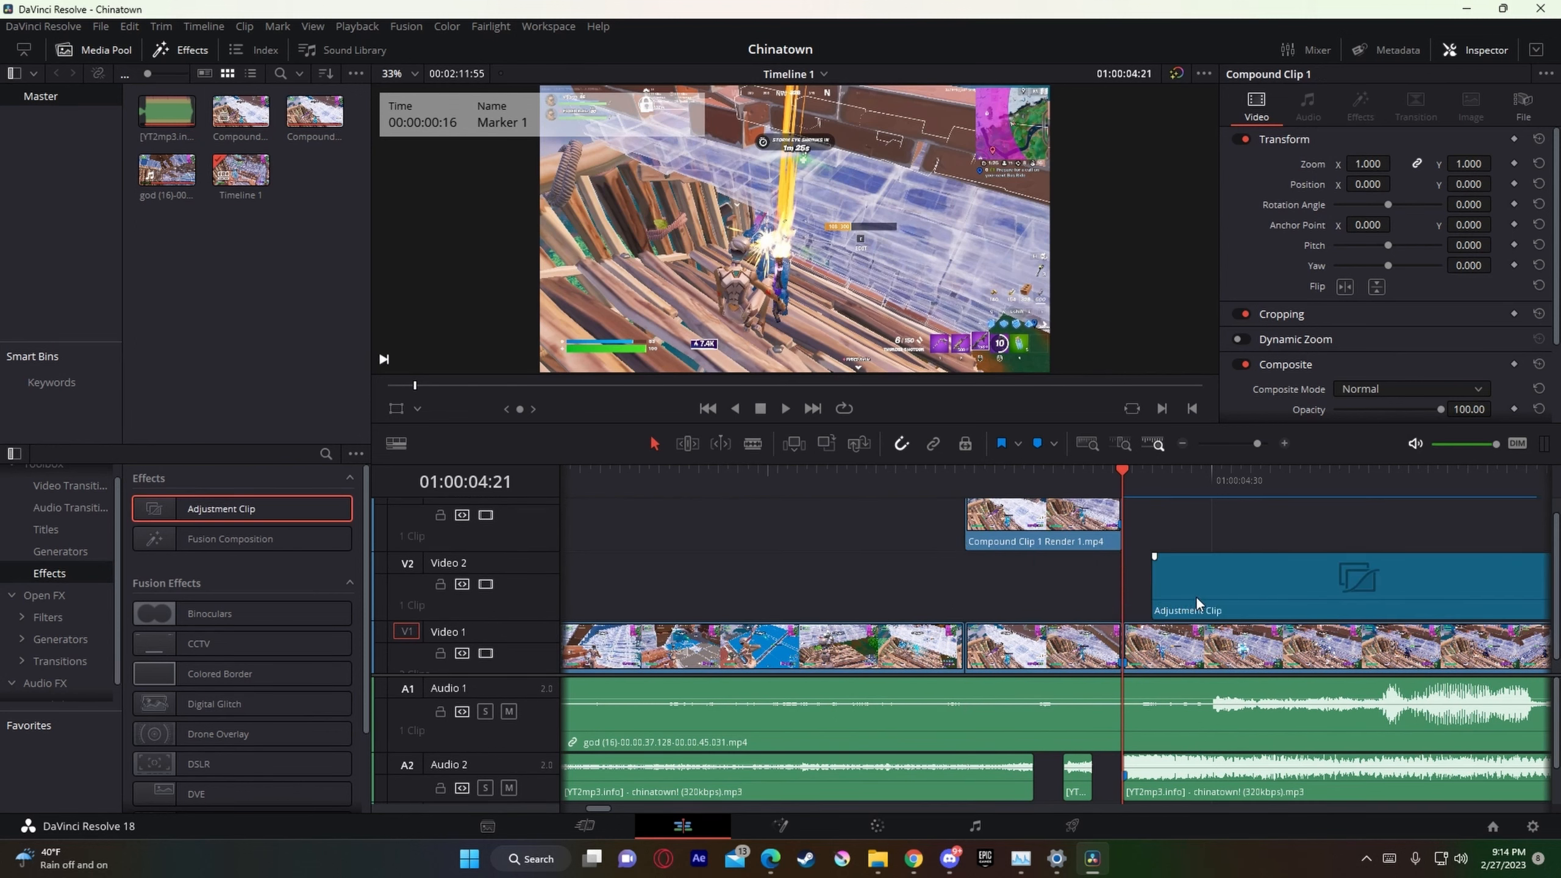
Step: Open the adjustment clip in Fusion, add the Nadavb Gamma Buildup.setting preset after MediaIn1, and connect ColorCorrector2 to MediaOut1
{"action": "right_click", "coordinate": [1195, 595]}
{"action": "left_click", "coordinate": [1311, 505]}
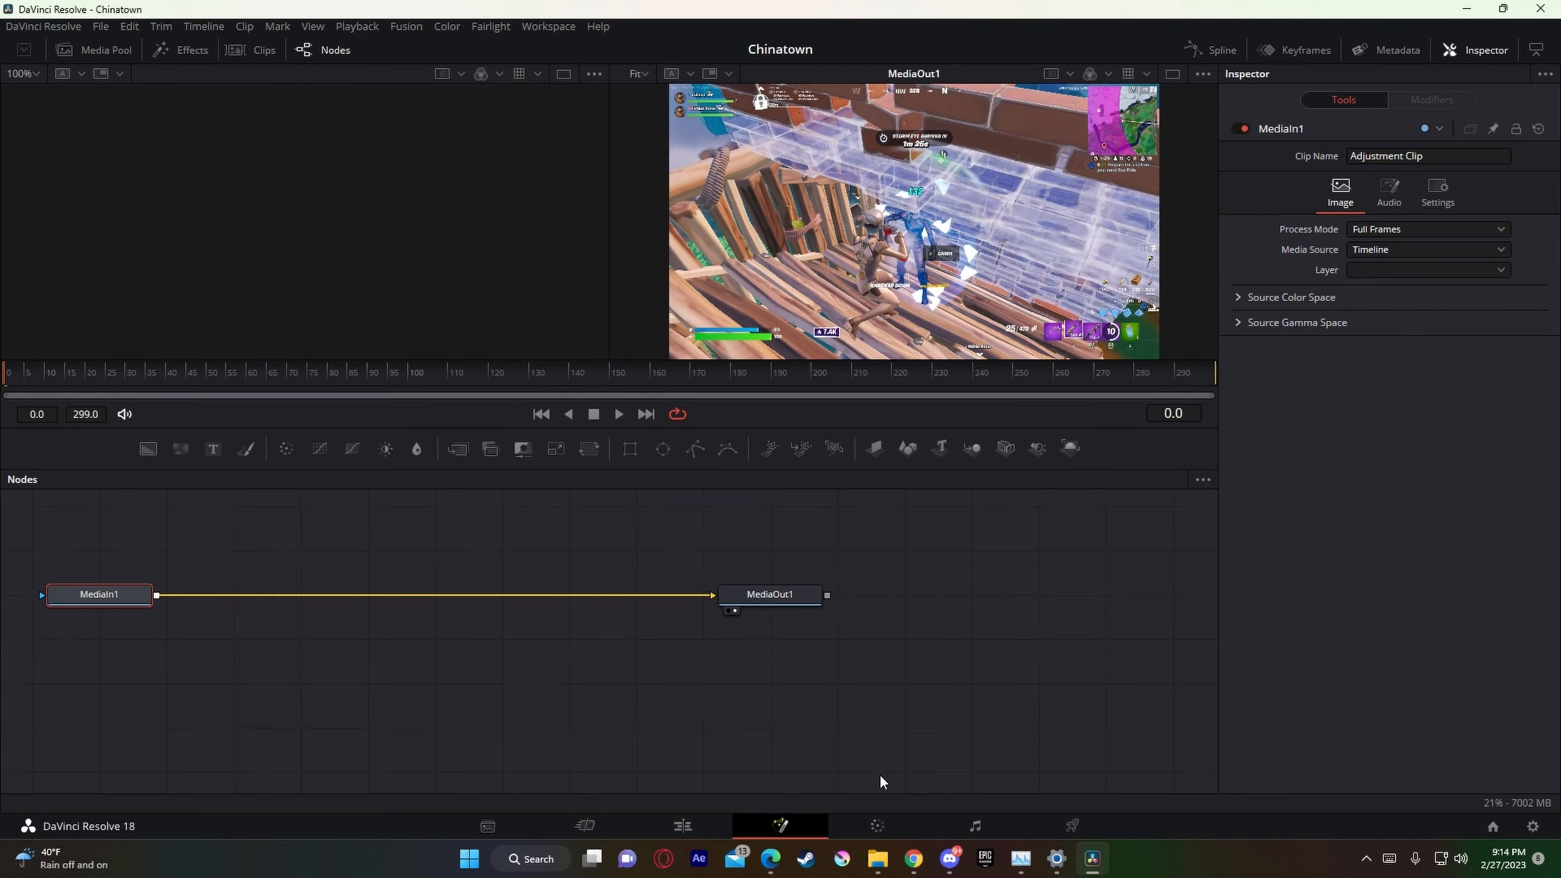
{"action": "left_click", "coordinate": [878, 859]}
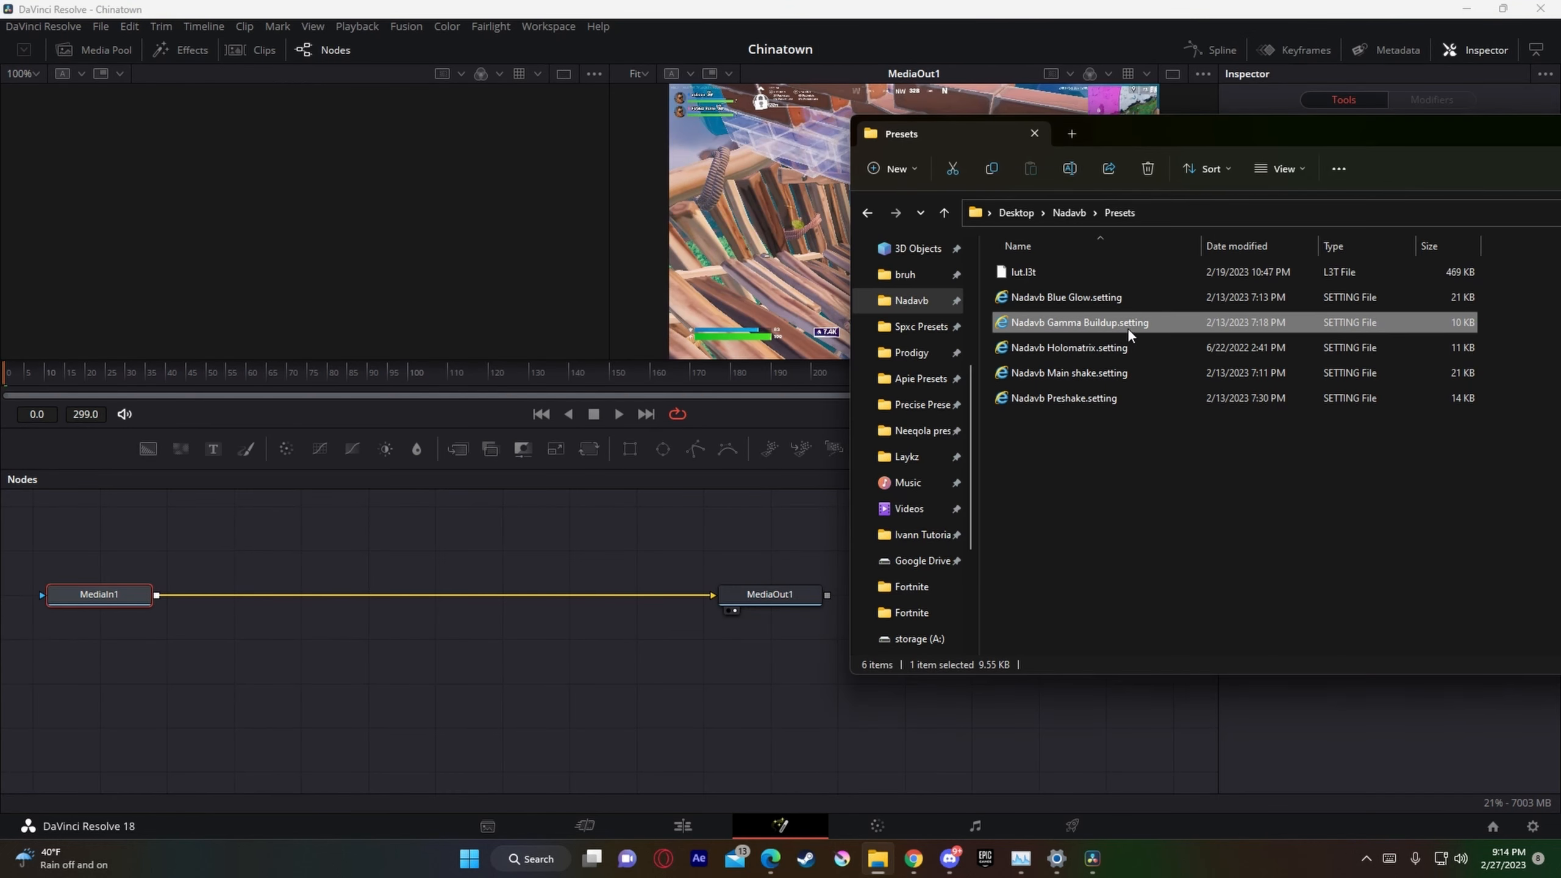
{"action": "left_click_drag", "start_coordinate": [1154, 324], "coordinate": [399, 592]}
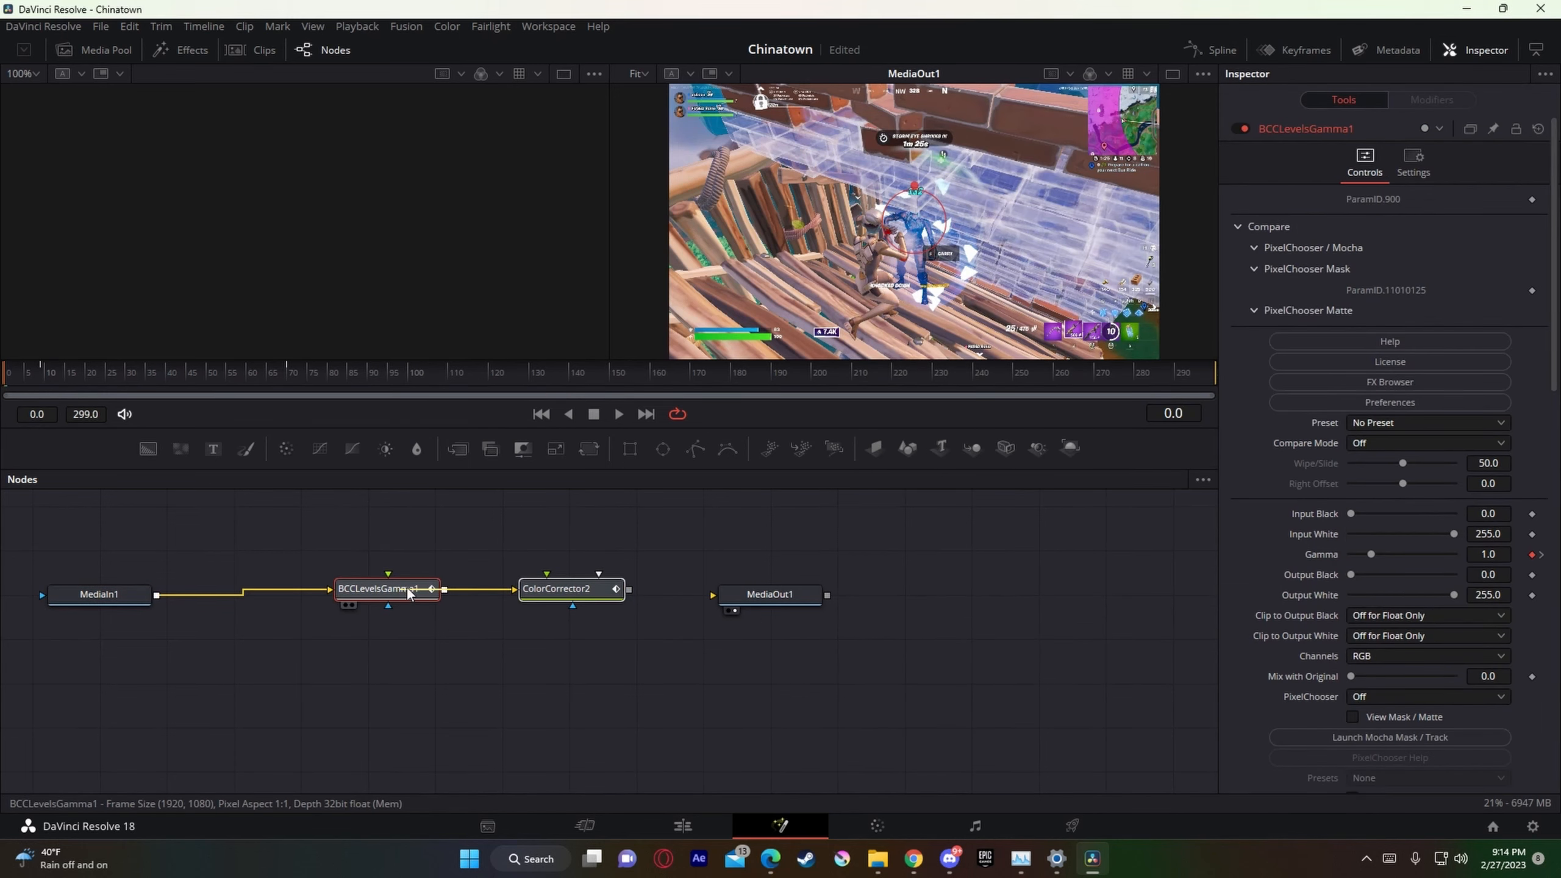
{"action": "left_click_drag", "start_coordinate": [627, 590], "coordinate": [791, 597]}
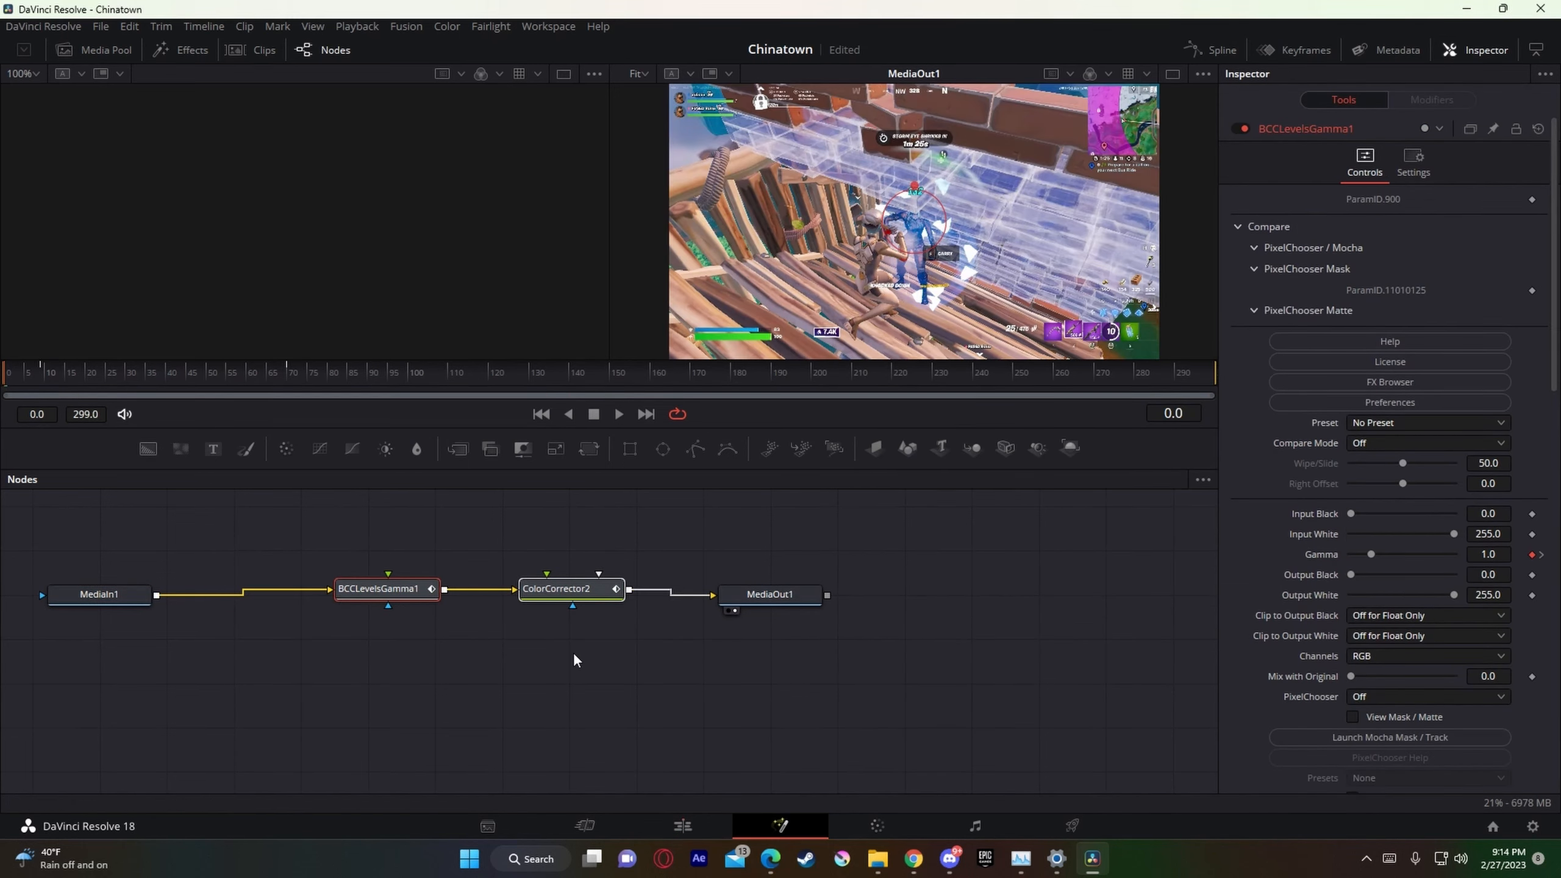
Step: Park the playhead on the preset's last keyframe at frame 71, check both effect nodes, and return to the Edit page
{"action": "left_click_drag", "start_coordinate": [125, 385], "coordinate": [293, 376]}
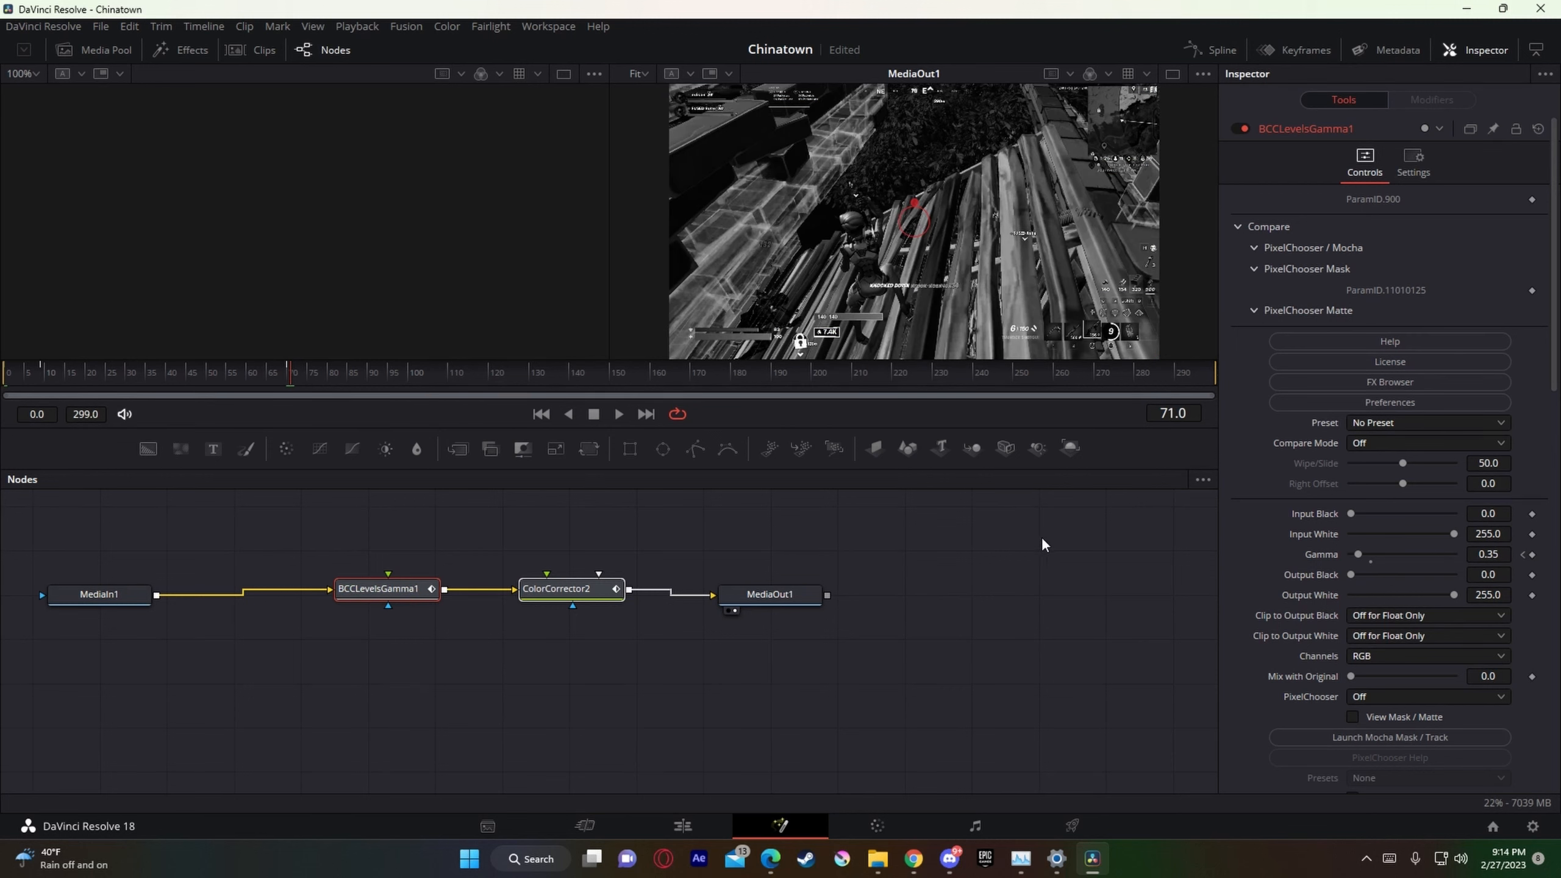
{"action": "left_click", "coordinate": [541, 662]}
{"action": "key", "text": "Left"}
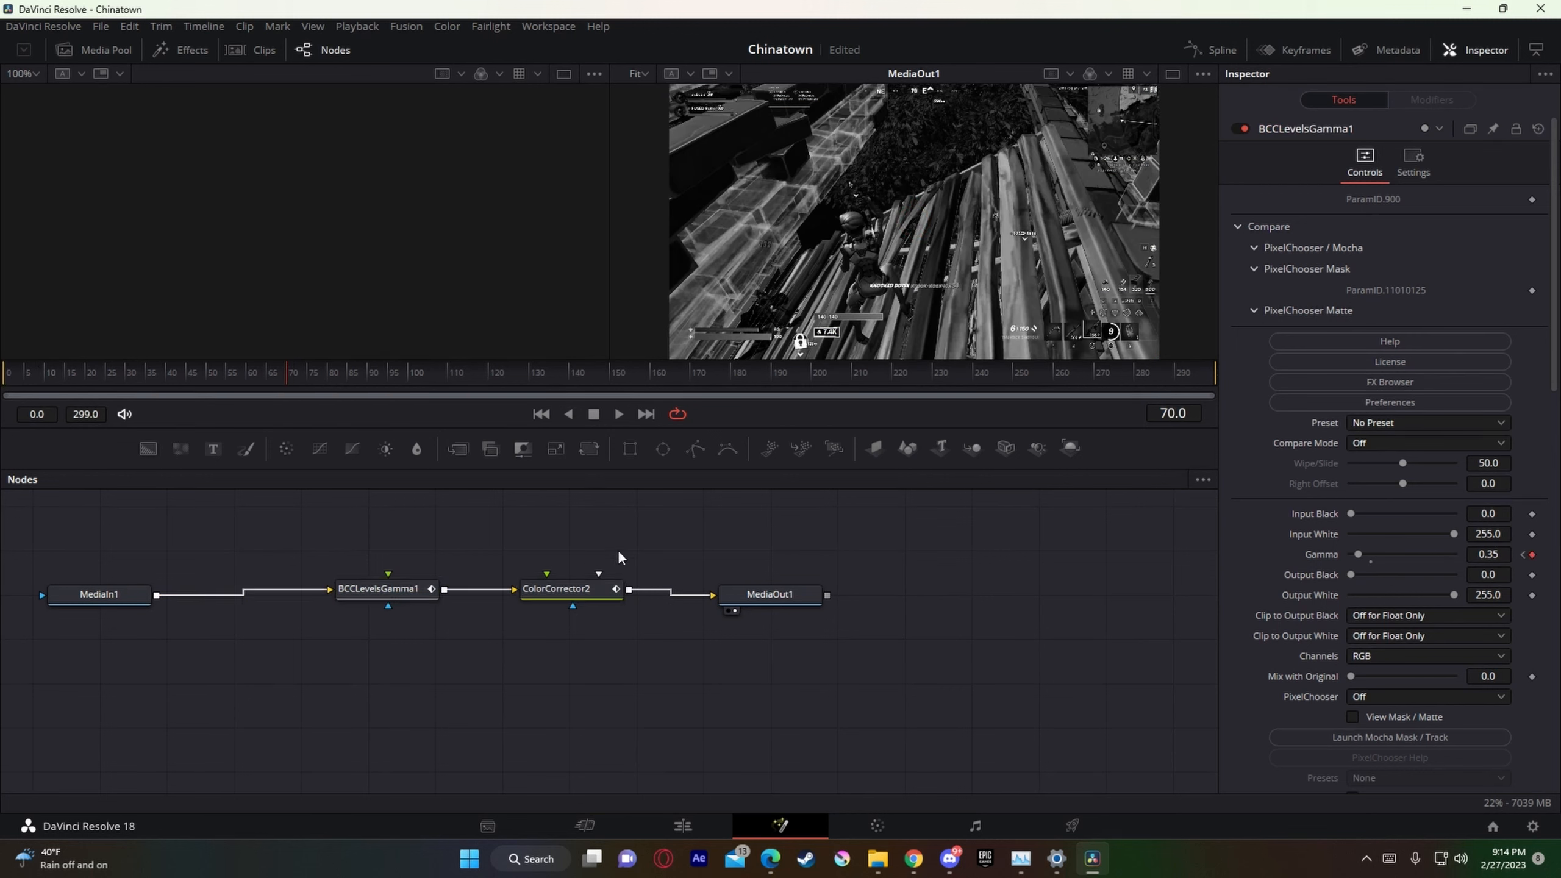
{"action": "left_click", "coordinate": [610, 590]}
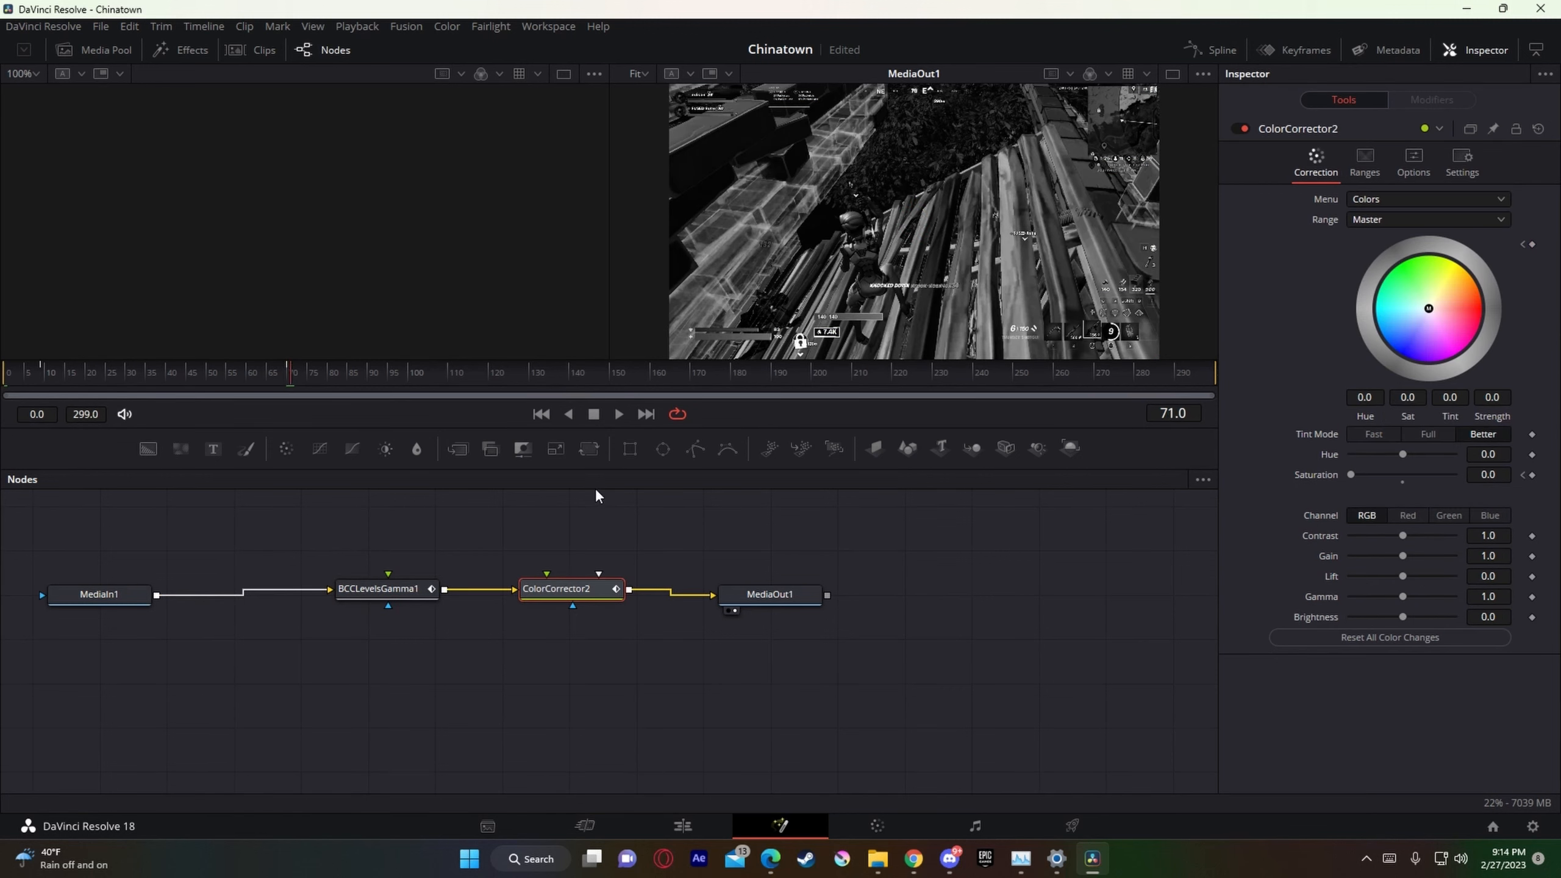
{"action": "left_click", "coordinate": [697, 820]}
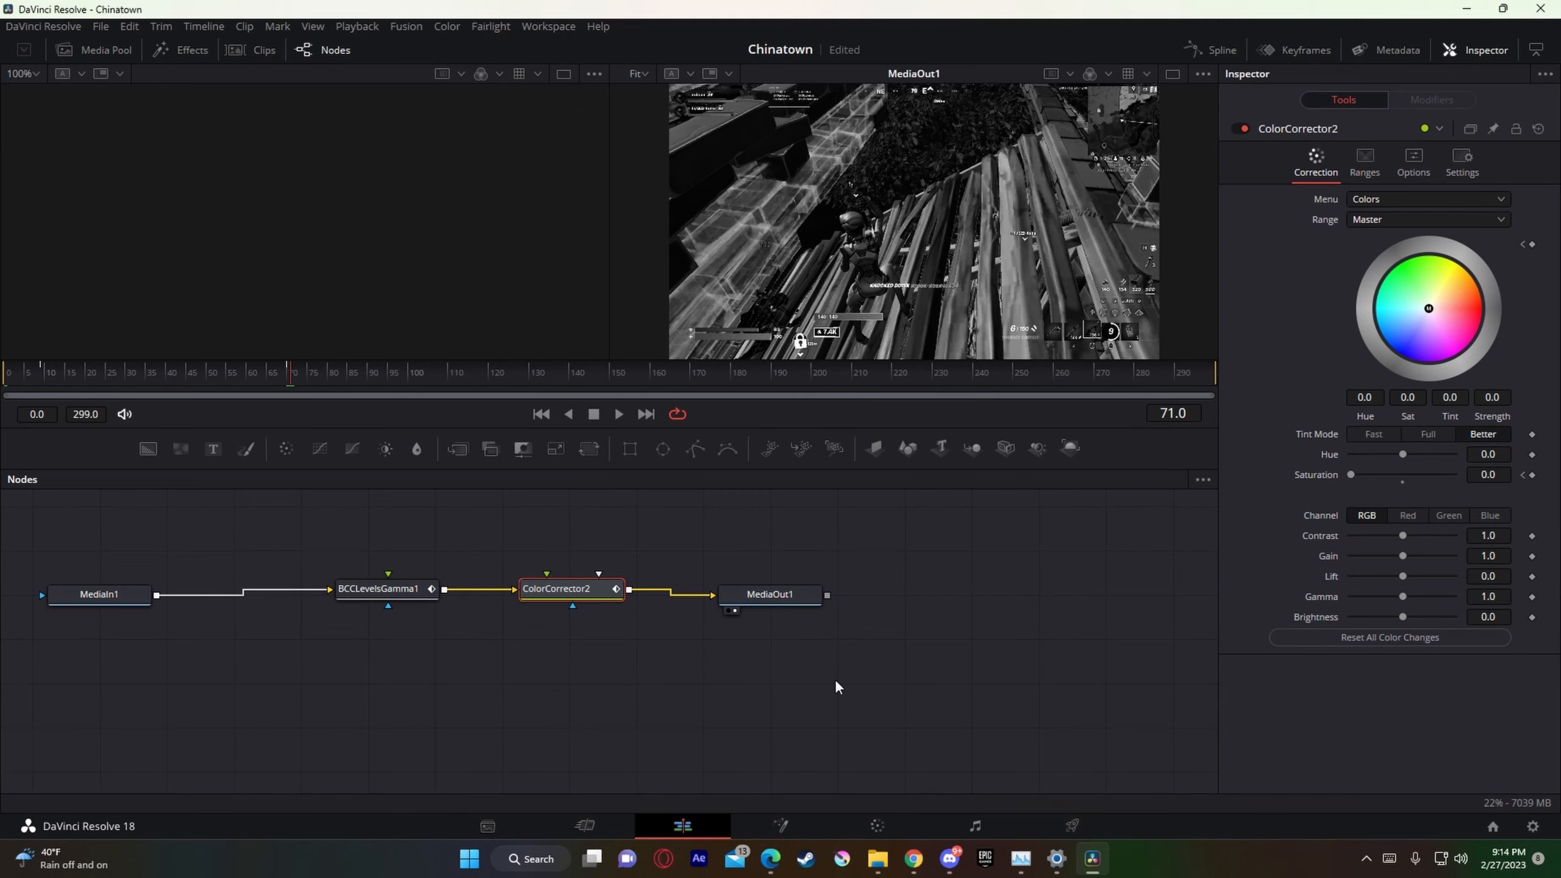
Step: Split the adjustment clip at 01:00:05:35 and delete the part after the cut
{"action": "key", "text": "c"}
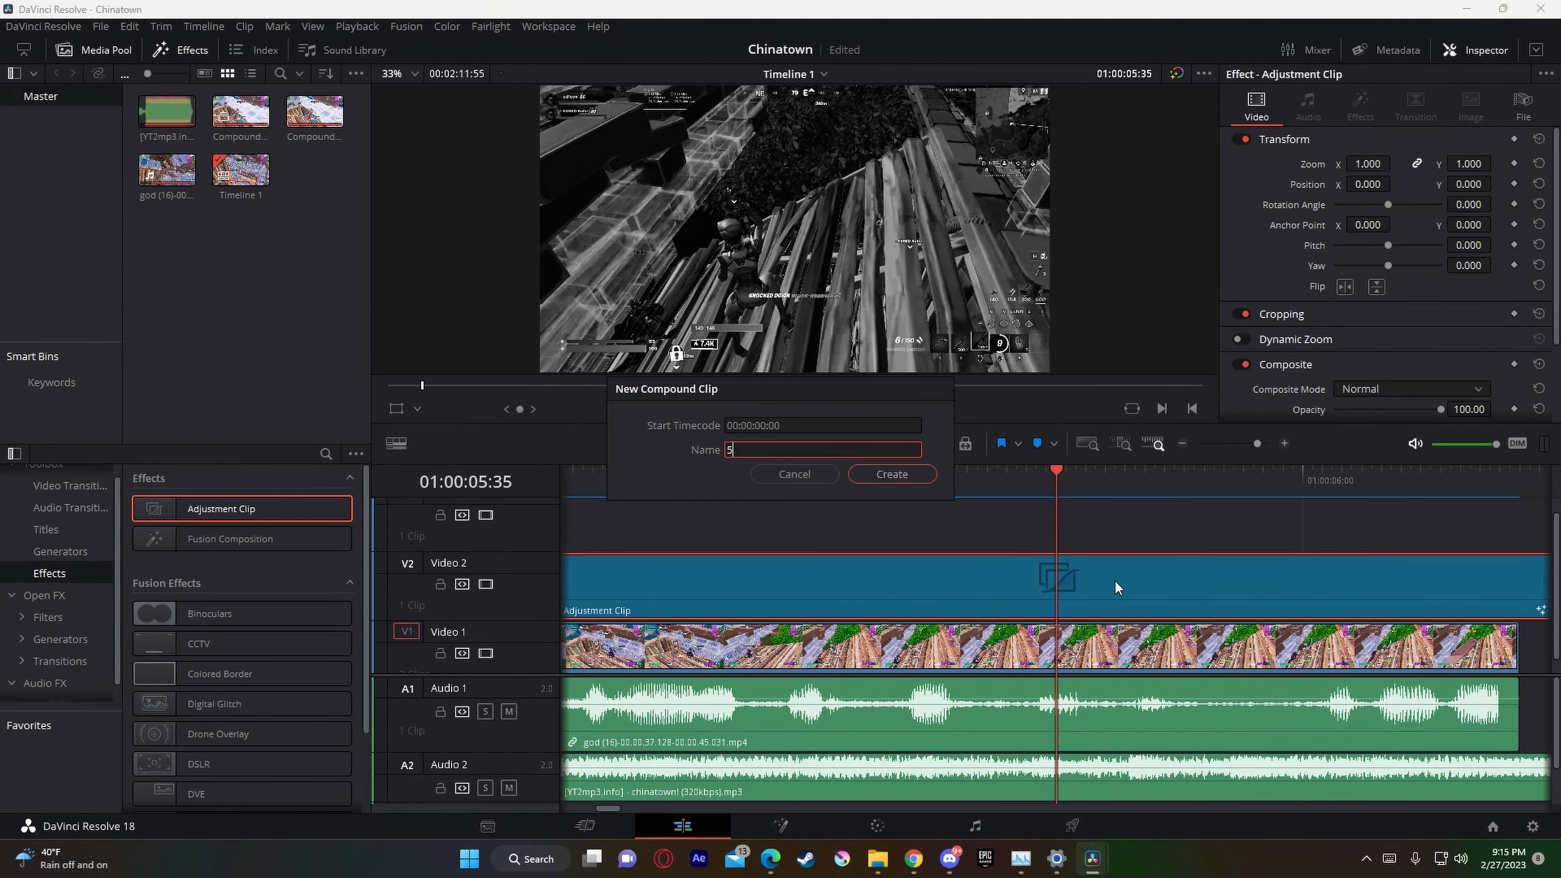
{"action": "left_click", "coordinate": [800, 474]}
{"action": "key", "text": "ctrl+b"}
{"action": "left_click", "coordinate": [1139, 581]}
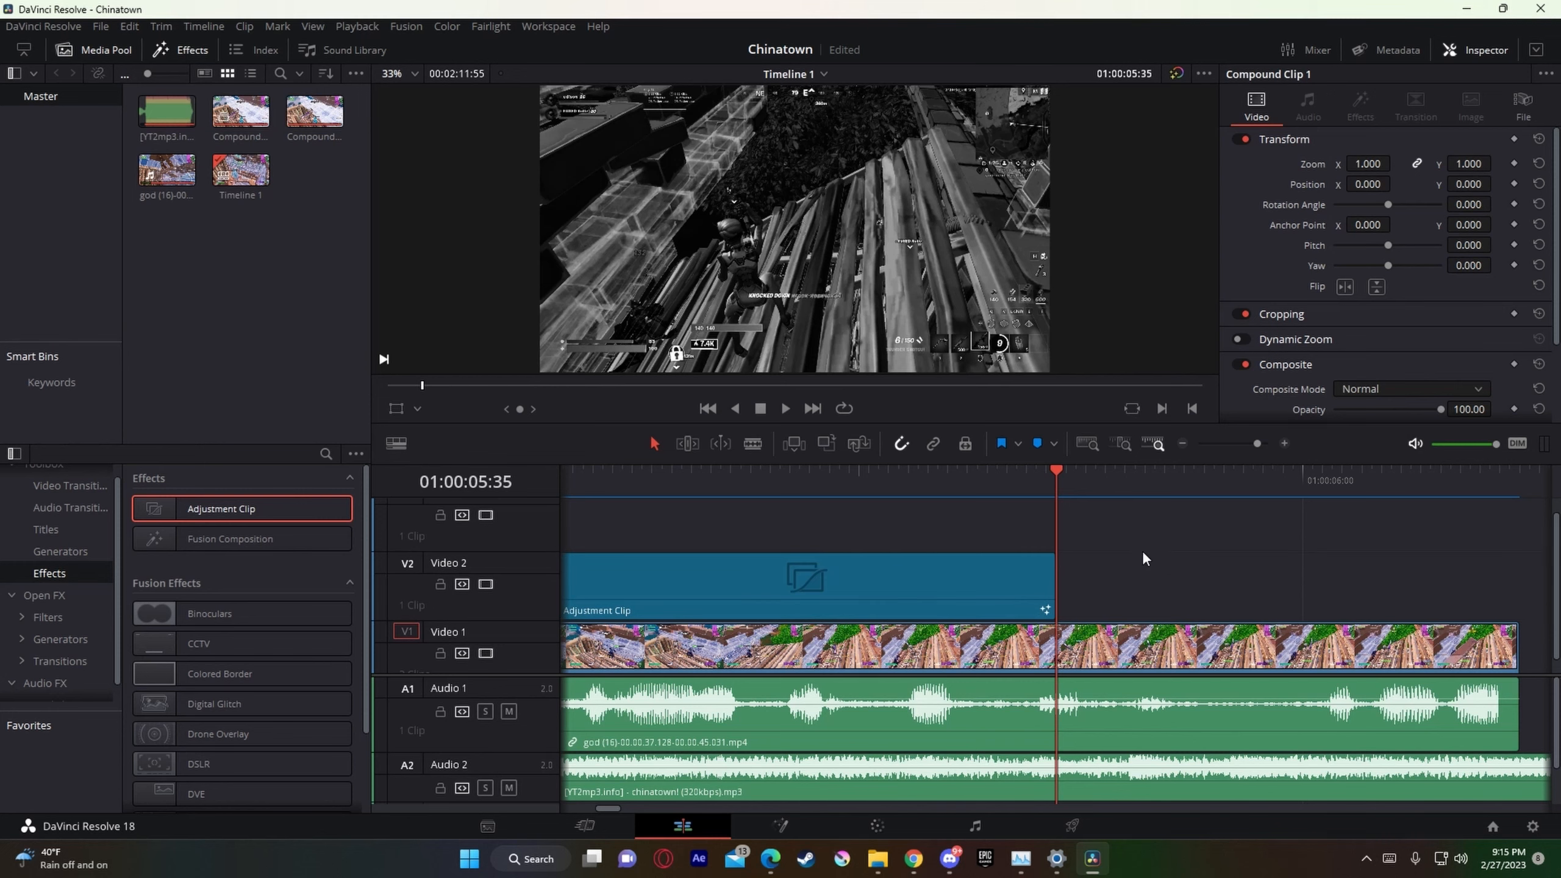
{"action": "key", "text": "Delete"}
Step: Move the adjustment clip earlier so it ends at the beat-drop cut, and place the playhead at 01:00:04:05
{"action": "left_click_drag", "start_coordinate": [1255, 450], "coordinate": [1250, 453]}
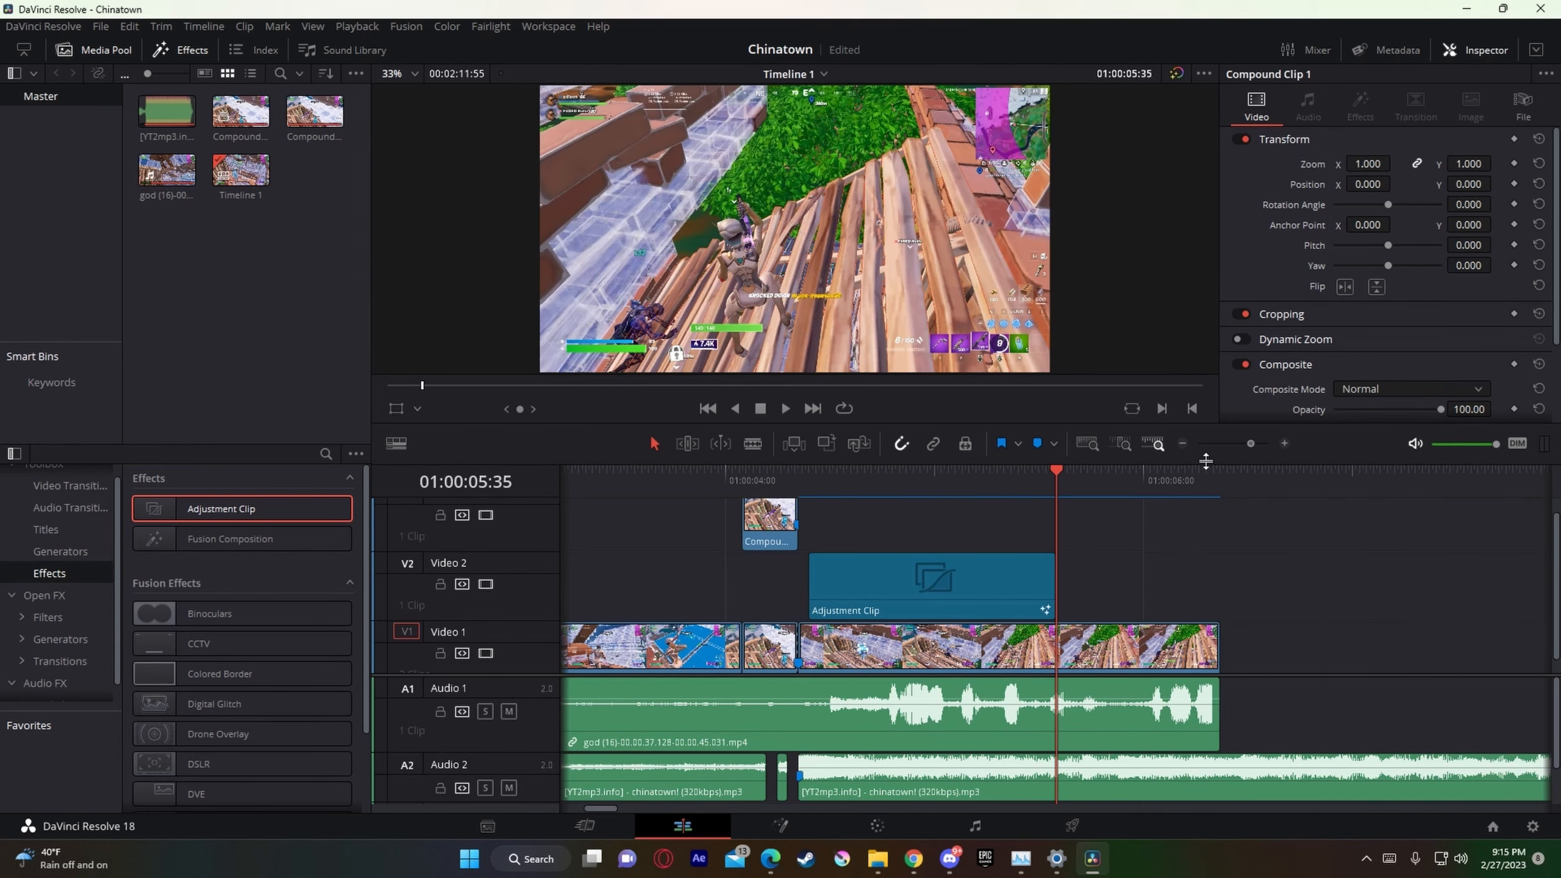
{"action": "left_click_drag", "start_coordinate": [943, 593], "coordinate": [691, 617]}
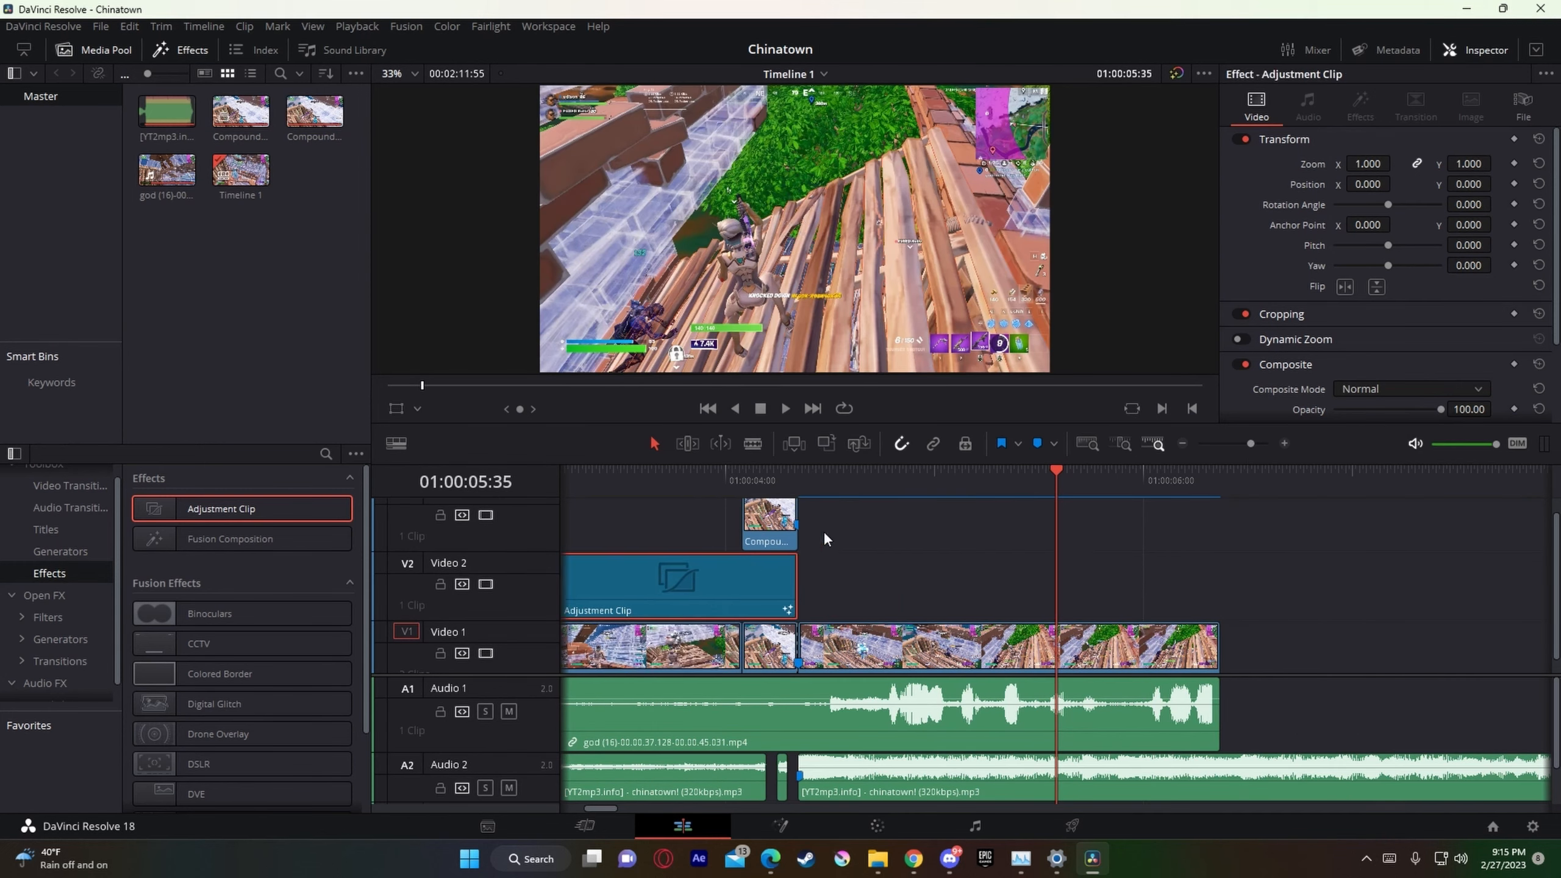
{"action": "left_click_drag", "start_coordinate": [759, 471], "coordinate": [749, 471]}
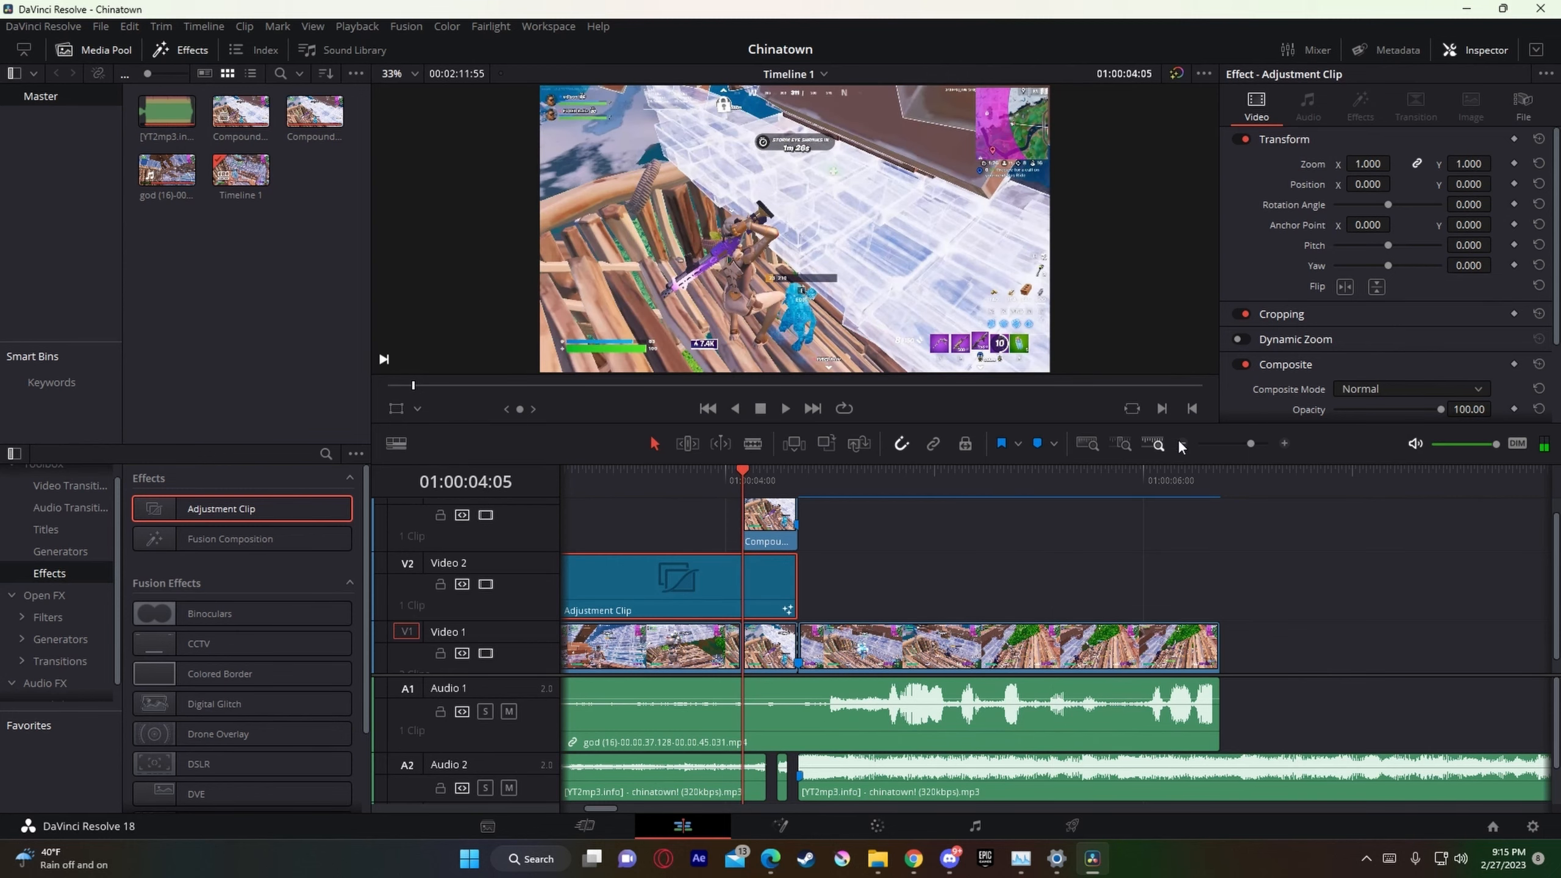
Step: Turn on Render Cache Color Output for the adjustment clip and disable the Video 3 track holding the rendered clip
{"action": "left_click_drag", "start_coordinate": [1255, 449], "coordinate": [1259, 447]}
{"action": "right_click", "coordinate": [1142, 588]}
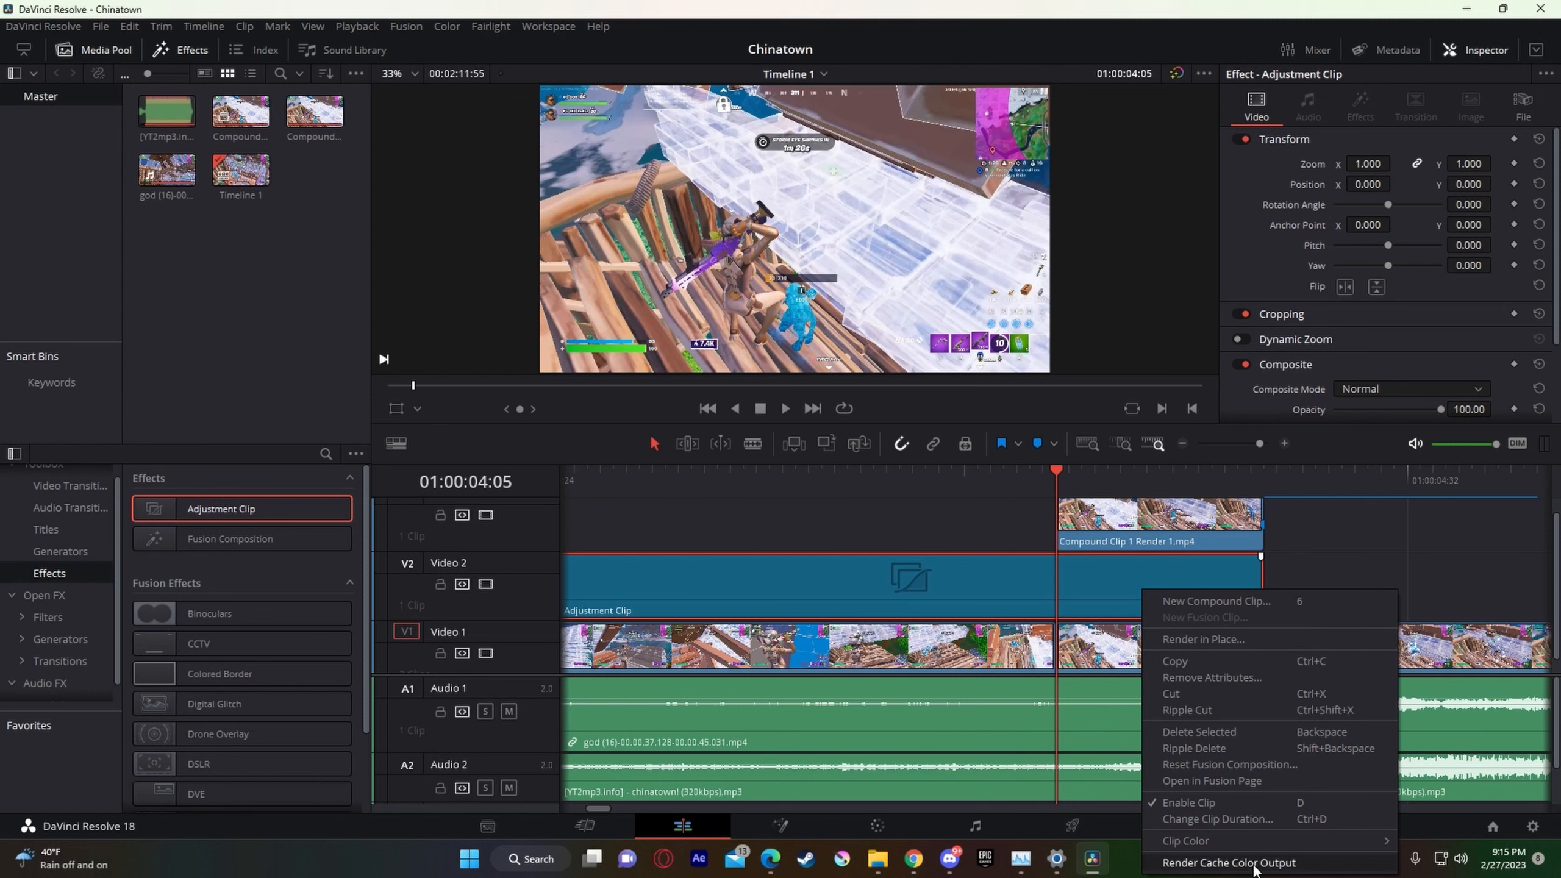
{"action": "left_click", "coordinate": [1227, 863]}
{"action": "left_click", "coordinate": [1162, 538]}
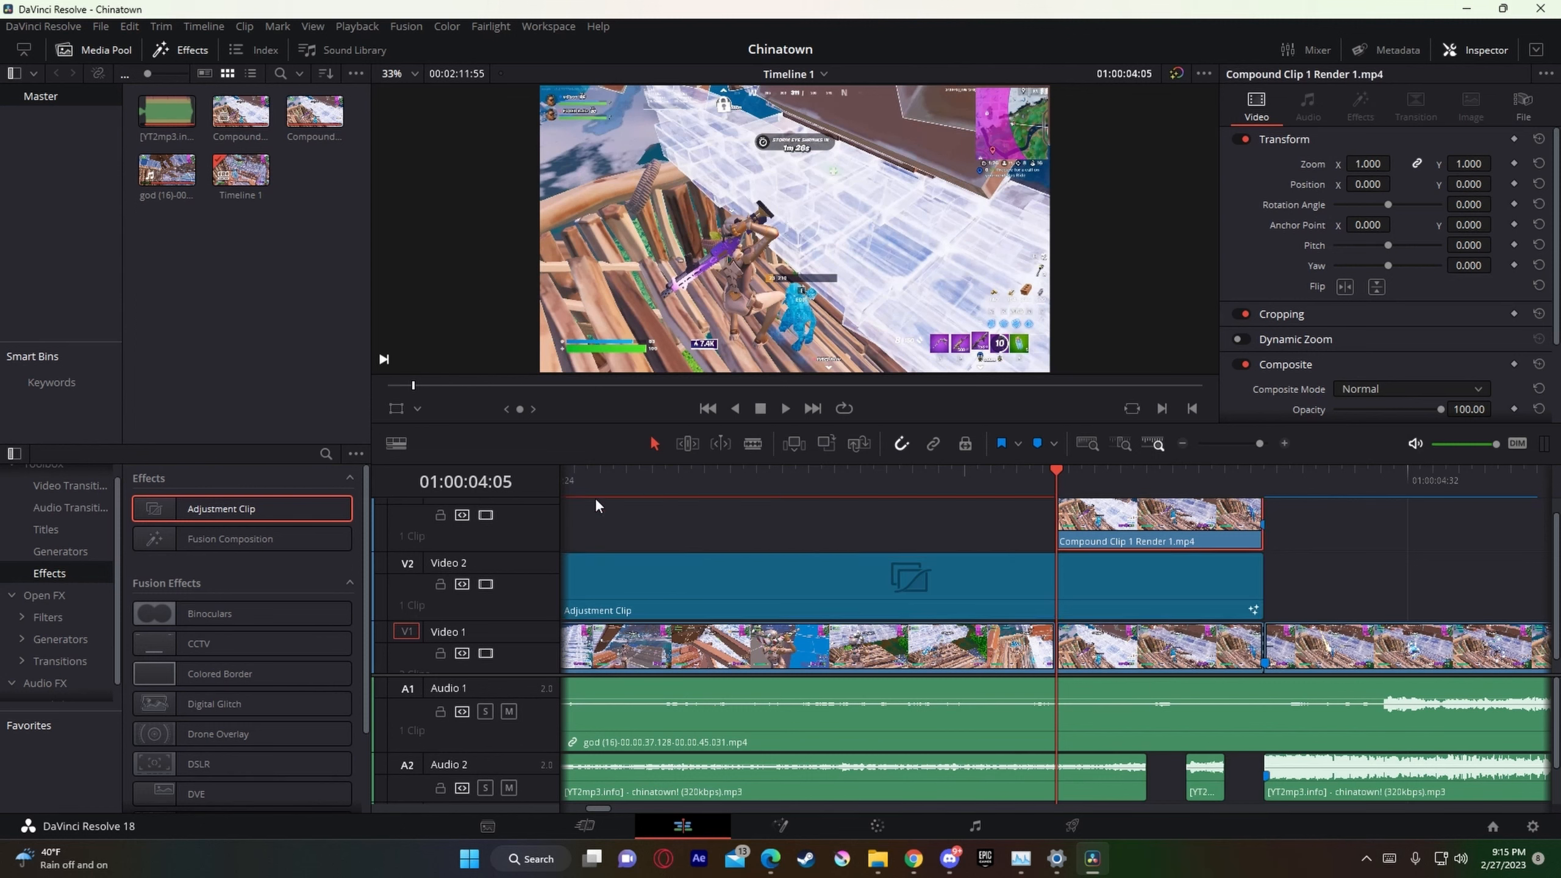
{"action": "left_click", "coordinate": [485, 515]}
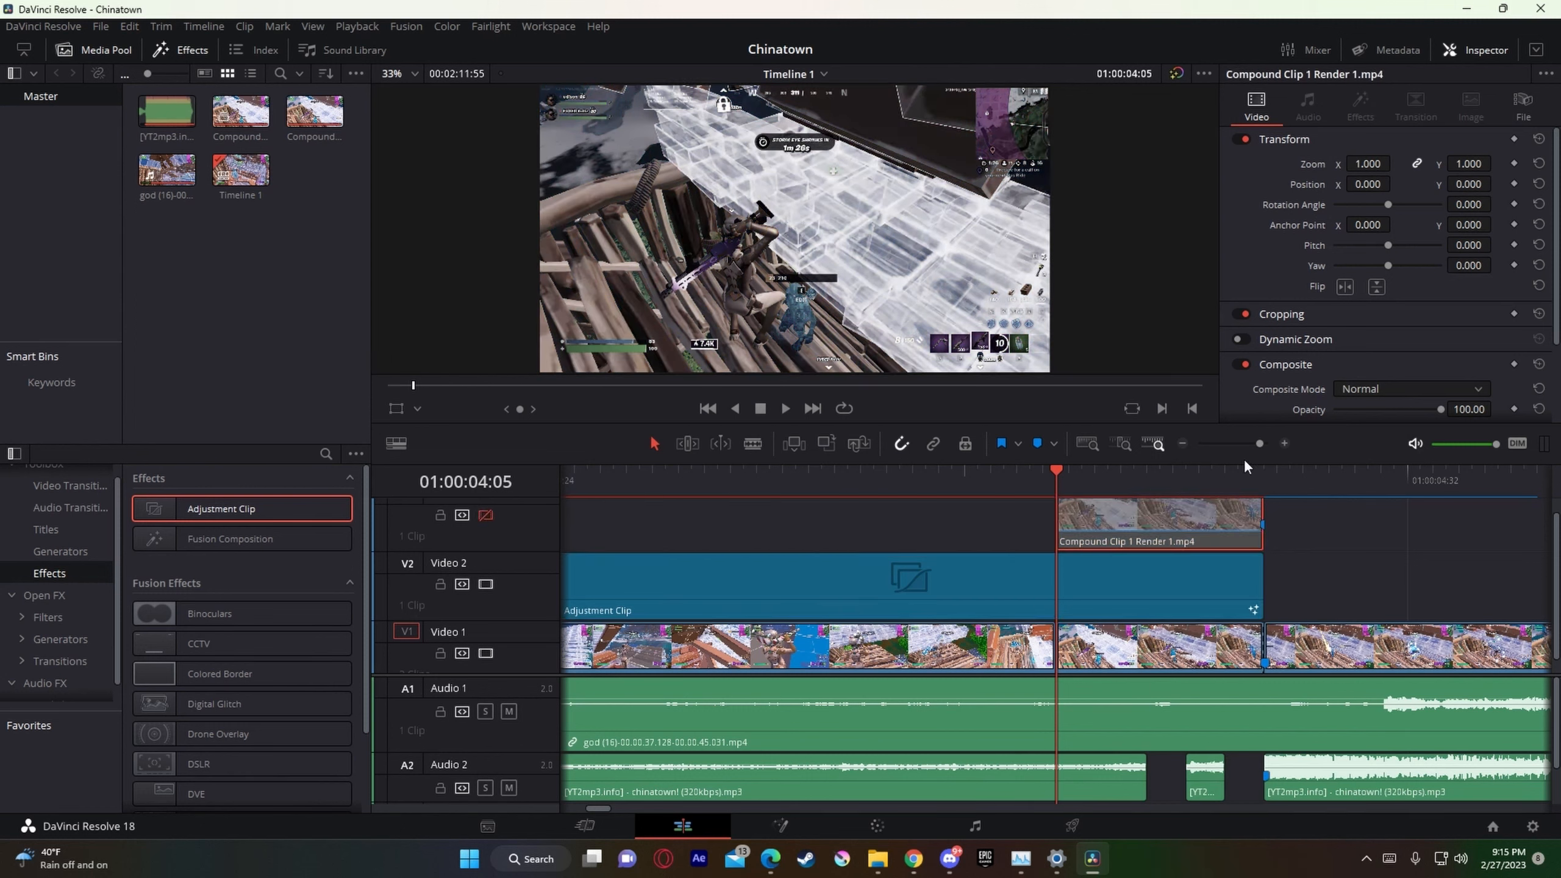
{"action": "left_click", "coordinate": [1249, 444]}
{"action": "left_click_drag", "start_coordinate": [974, 497], "coordinate": [1053, 520]}
{"action": "left_click_drag", "start_coordinate": [1249, 443], "coordinate": [1259, 443]}
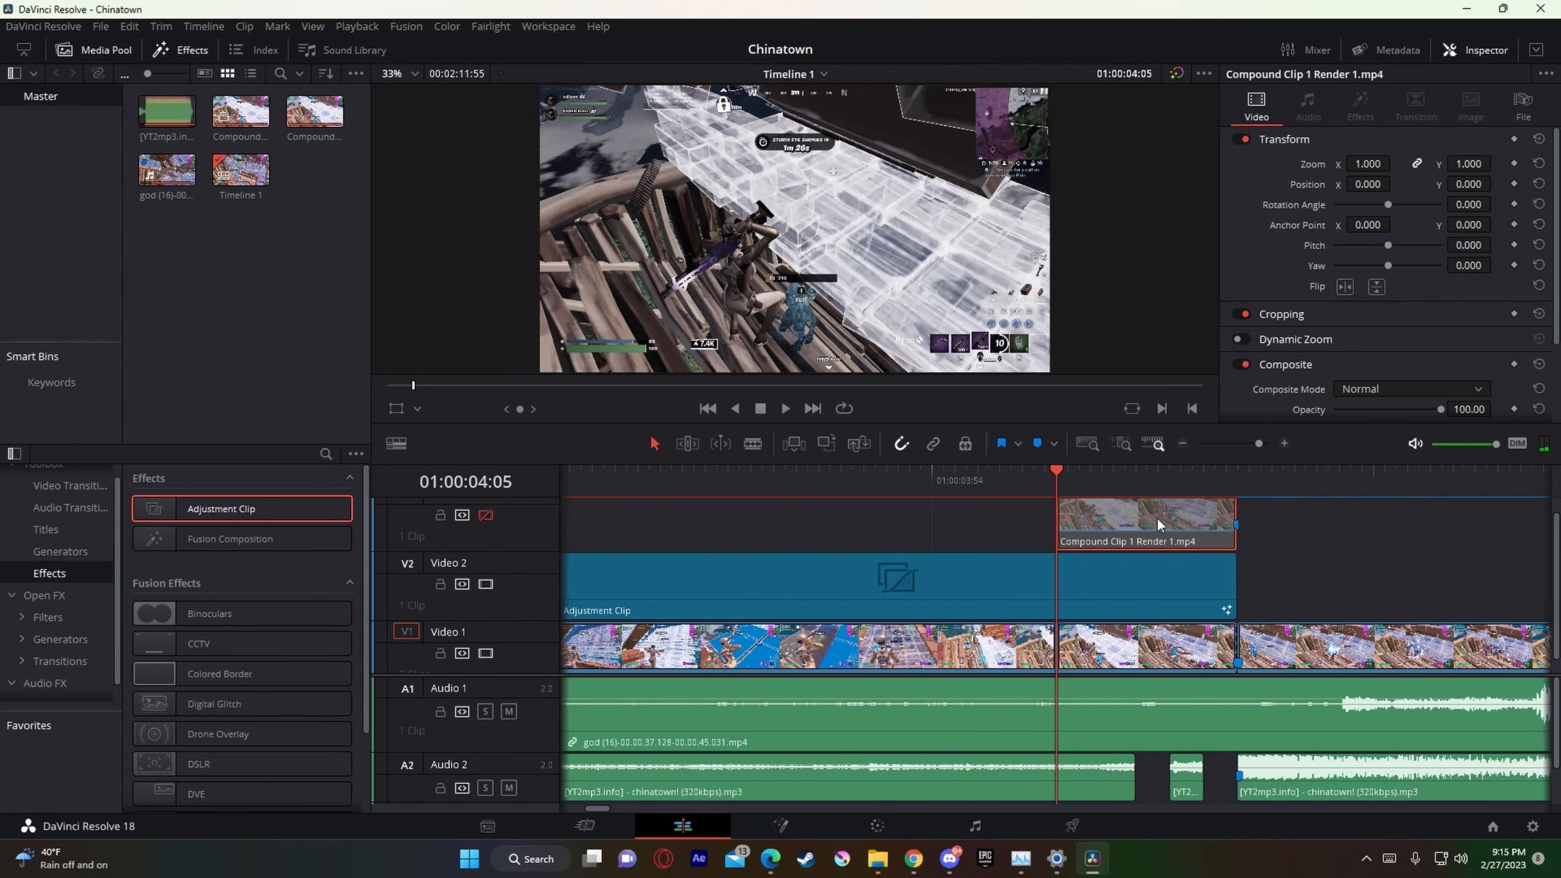
{"action": "scroll", "coordinate": [1156, 517], "scroll_direction": "up", "scroll_amount": 1}
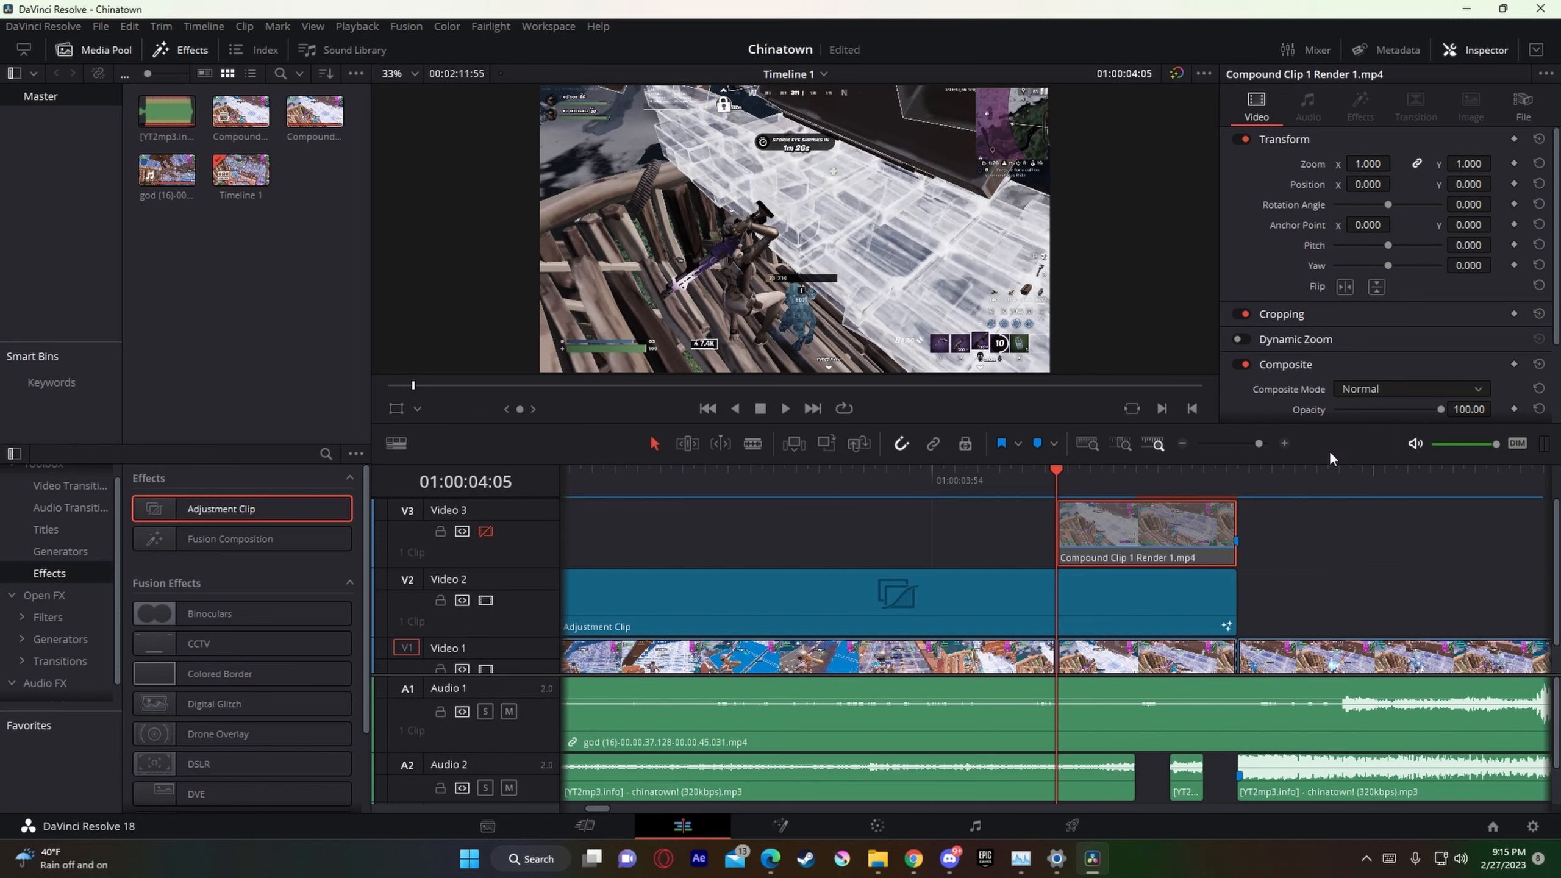
{"action": "left_click_drag", "start_coordinate": [1259, 443], "coordinate": [1249, 444]}
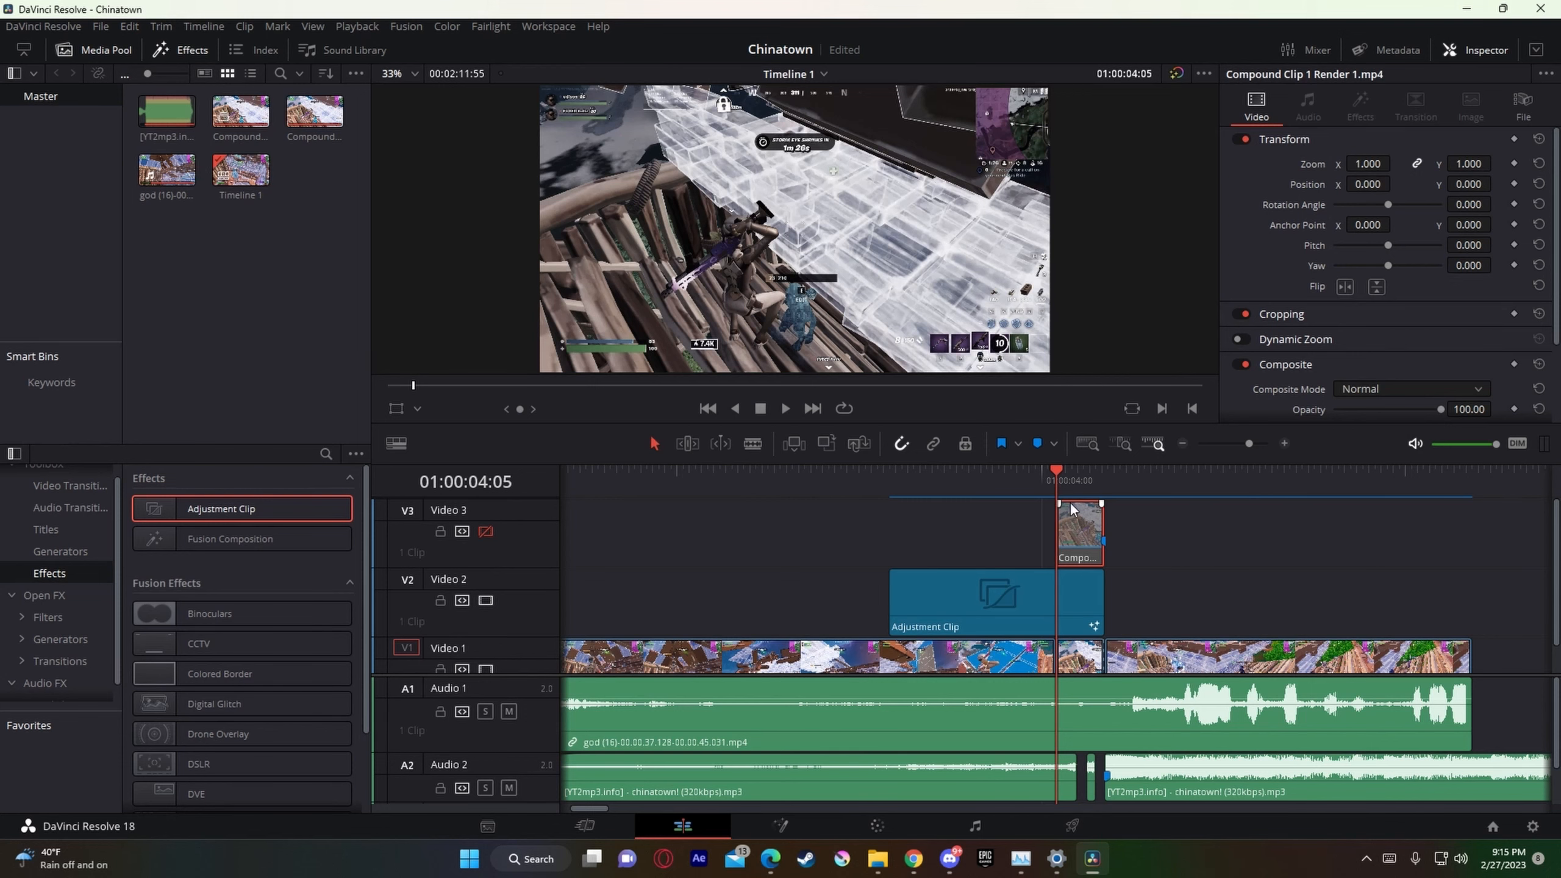
{"action": "left_click_drag", "start_coordinate": [1259, 438], "coordinate": [1255, 440]}
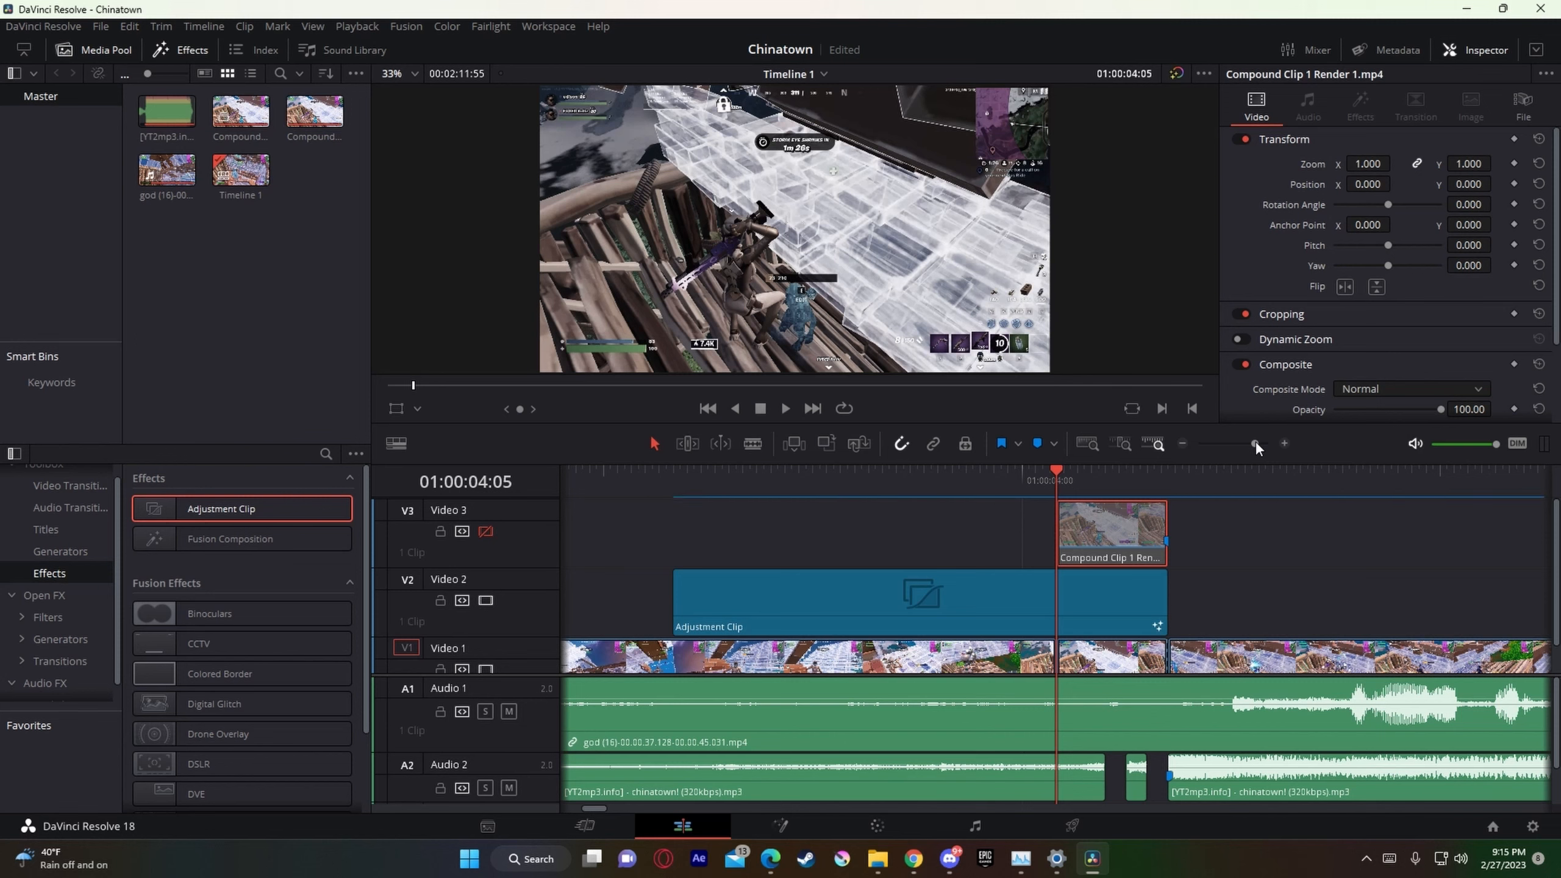
{"action": "key", "text": "alt+z"}
{"action": "left_click", "coordinate": [830, 290]}
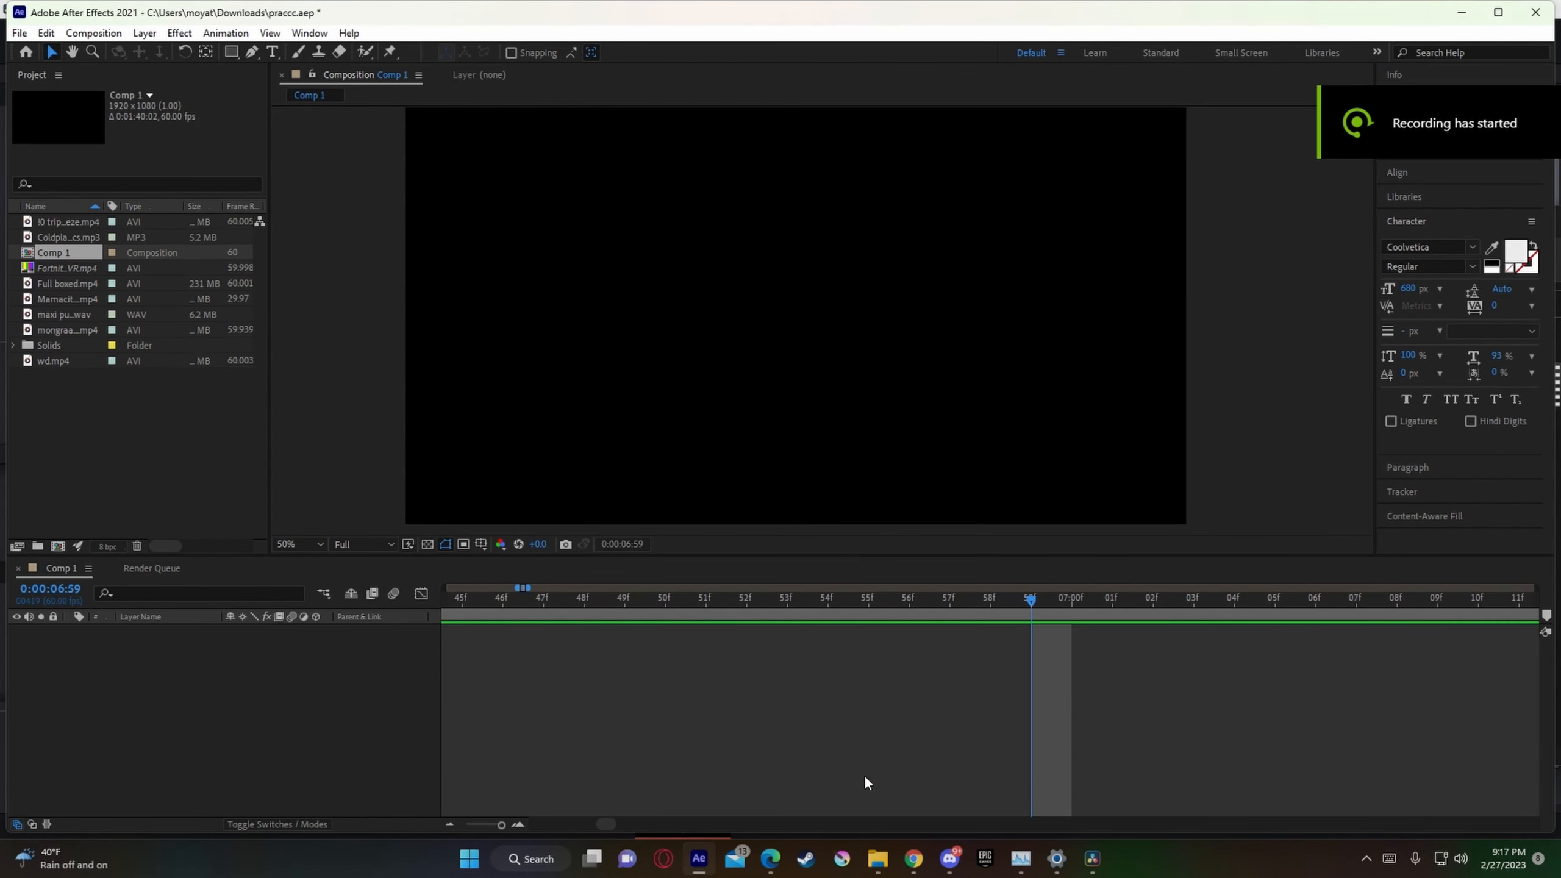
Step: Bring "Compound Clip 1 Render 1.mp4" from the storage (A:) drive into Comp 1 in After Effects
{"action": "left_click", "coordinate": [877, 859]}
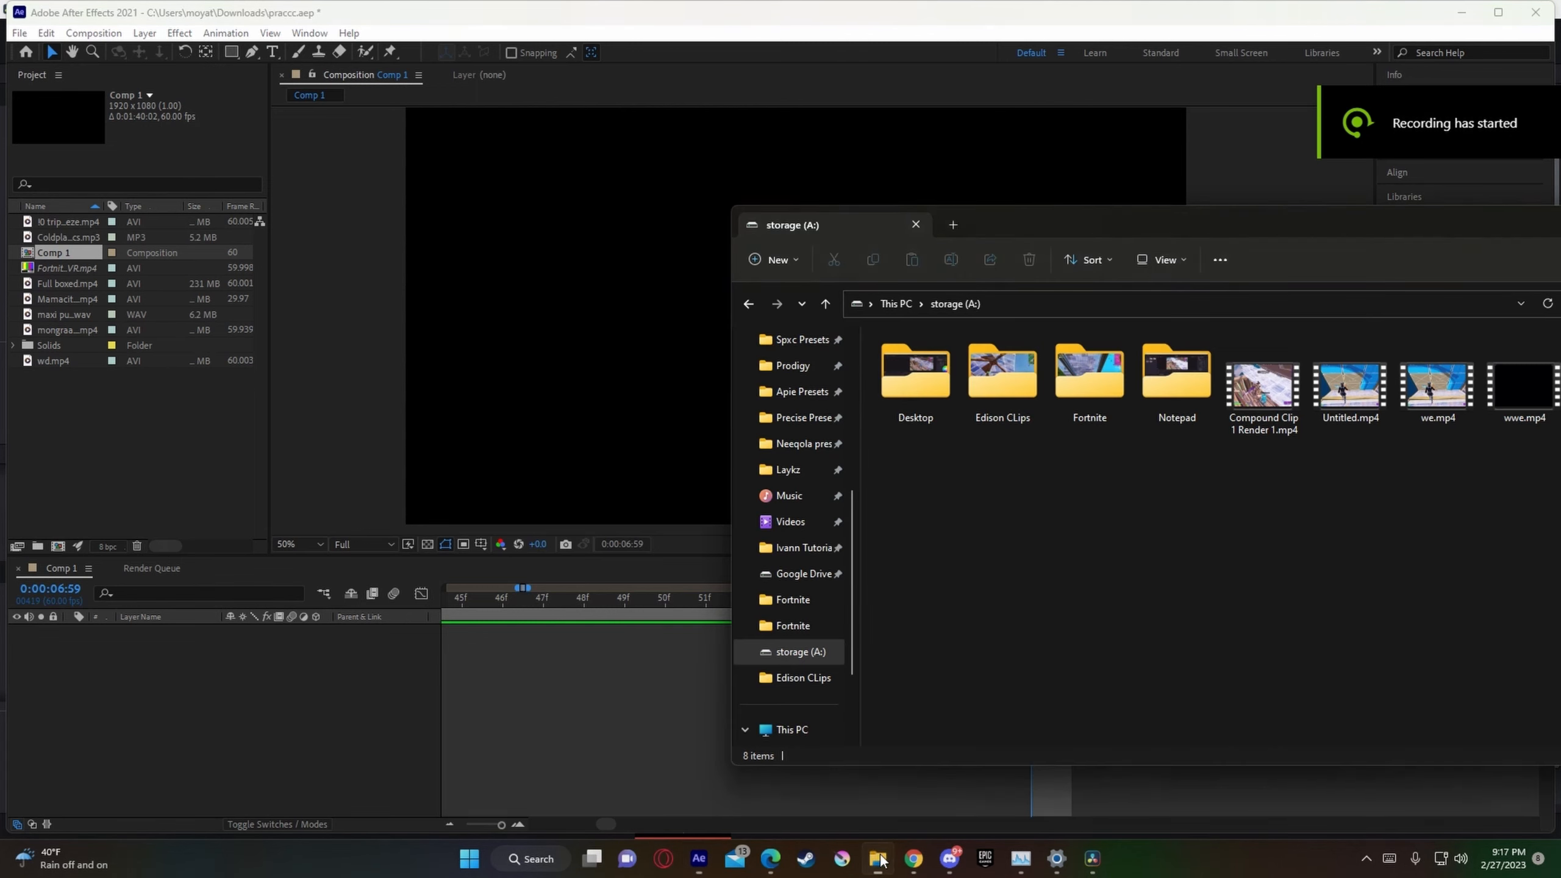
{"action": "left_click_drag", "start_coordinate": [1193, 233], "coordinate": [1122, 230]}
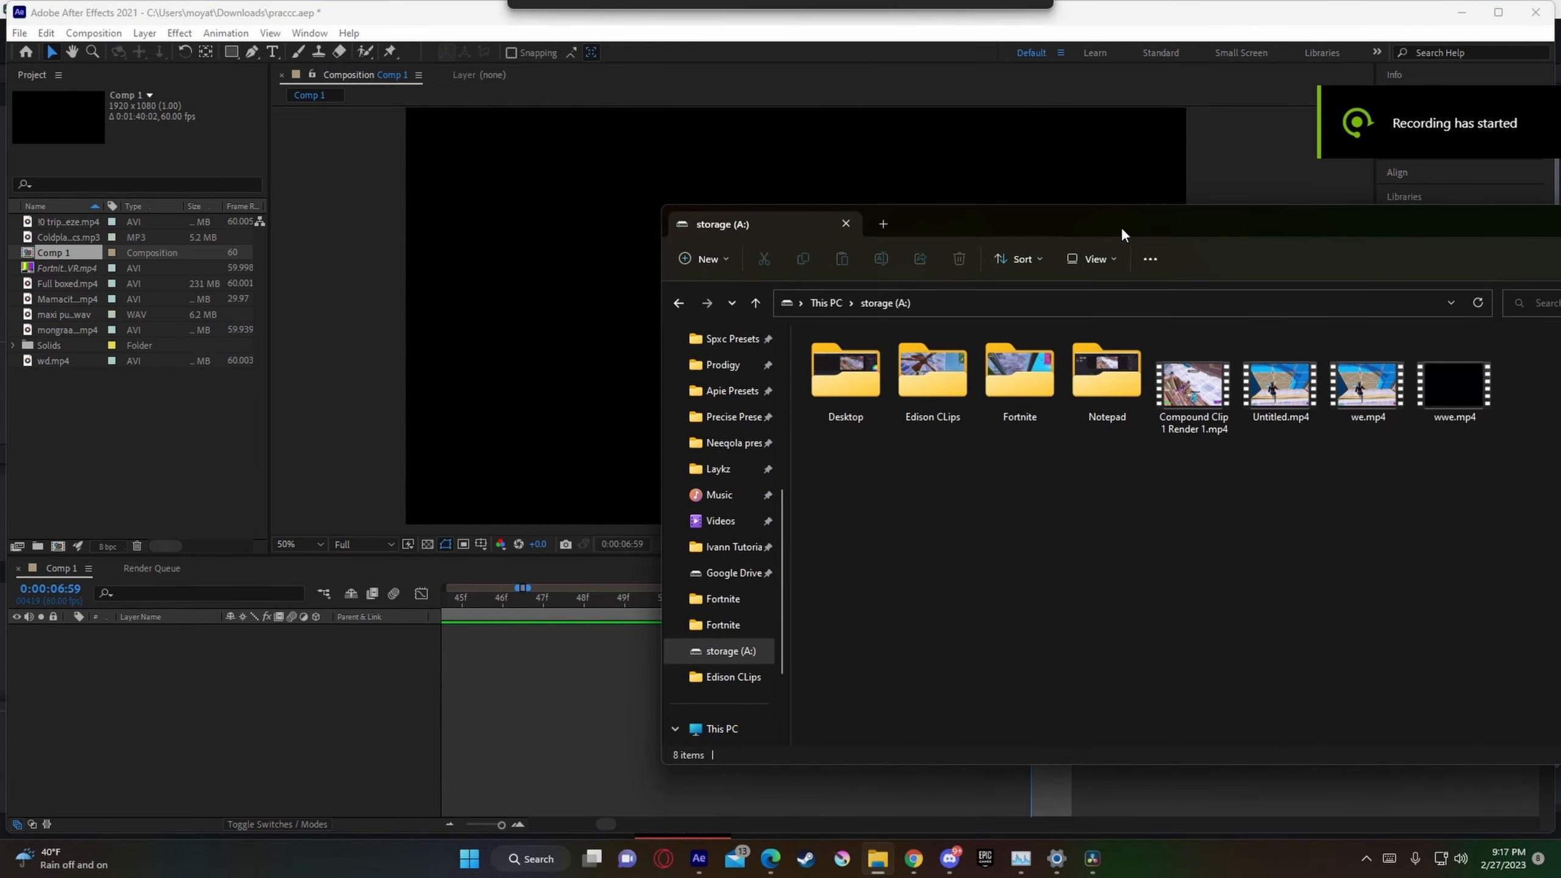
{"action": "left_click_drag", "start_coordinate": [1232, 428], "coordinate": [450, 645]}
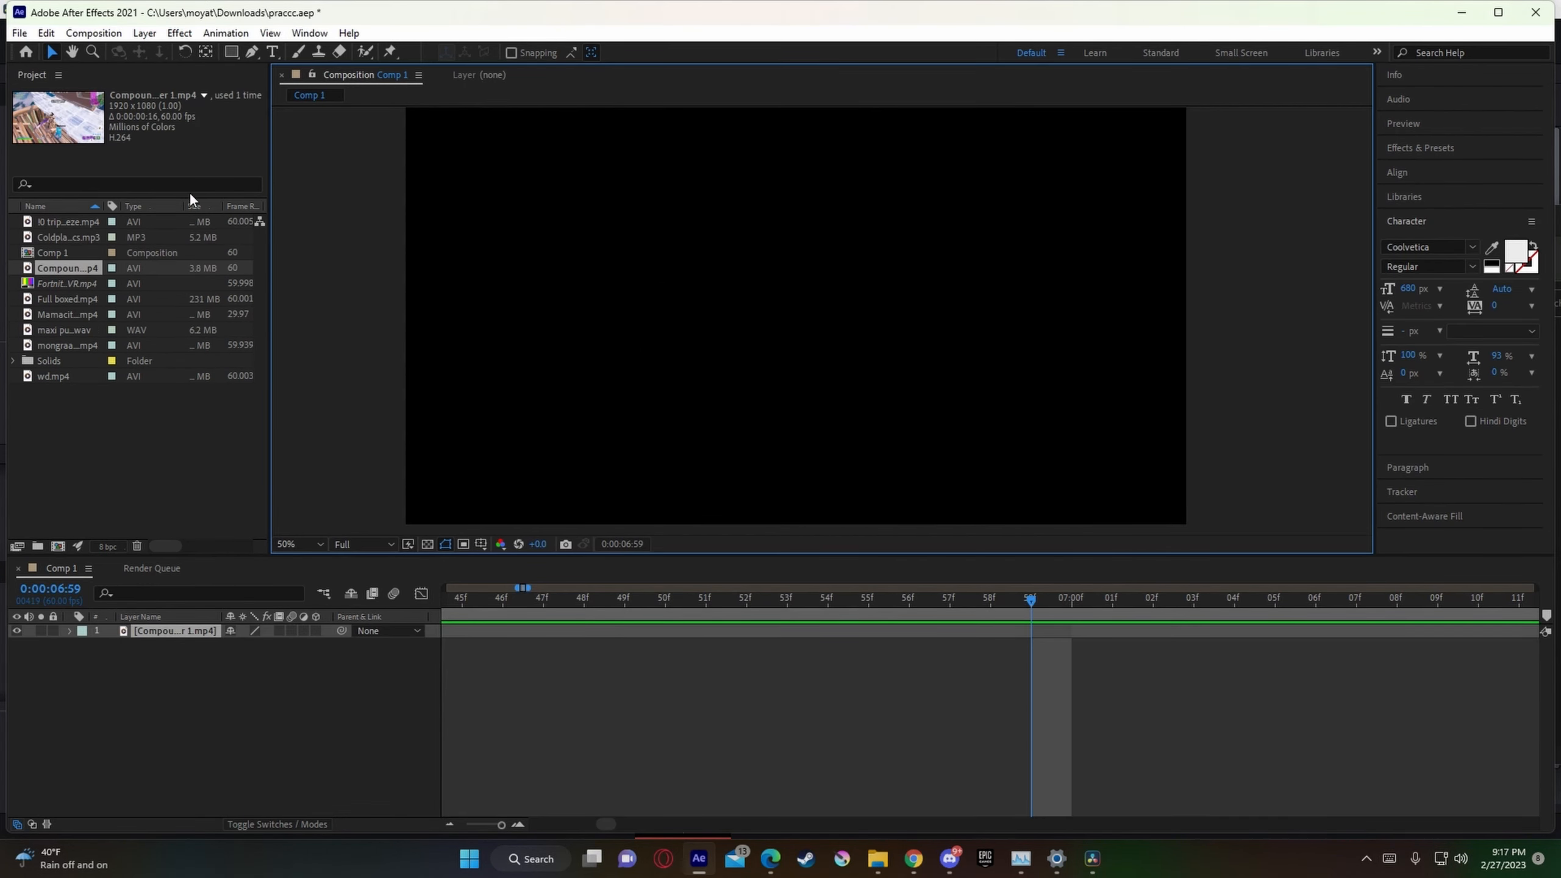
Step: Add the rendered clip to Comp 1 again as a second layer and move the playhead to 0:00:00:00
{"action": "left_click_drag", "start_coordinate": [68, 268], "coordinate": [545, 653]}
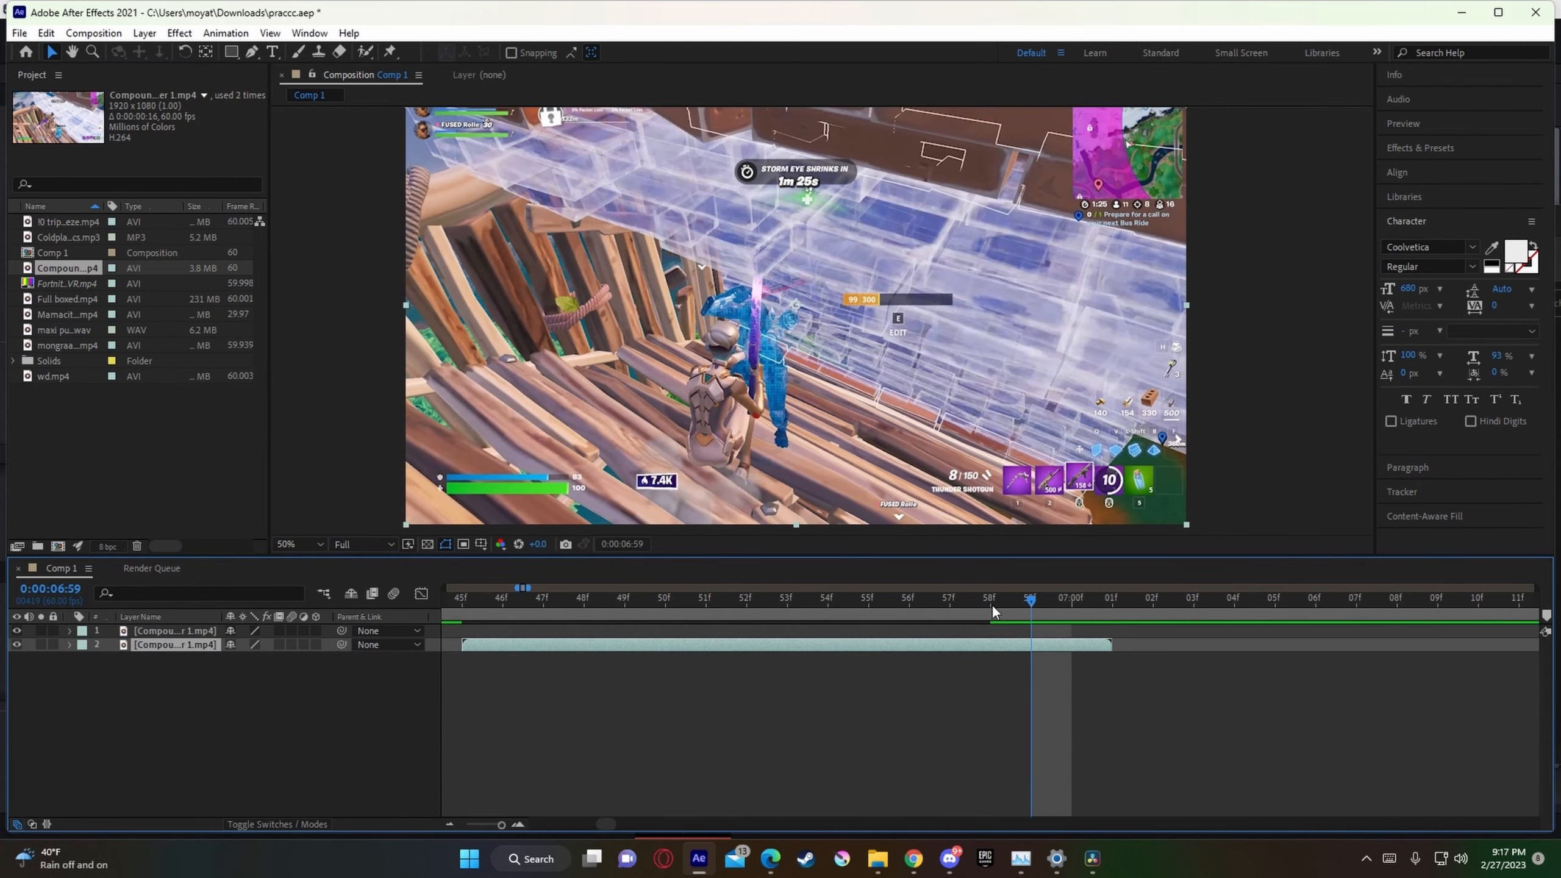
{"action": "mouse_move", "coordinate": [994, 611]}
{"action": "left_mouse_down"}
{"action": "mouse_move", "coordinate": [479, 611]}
{"action": "mouse_move", "coordinate": [122, 634]}
{"action": "left_mouse_up"}
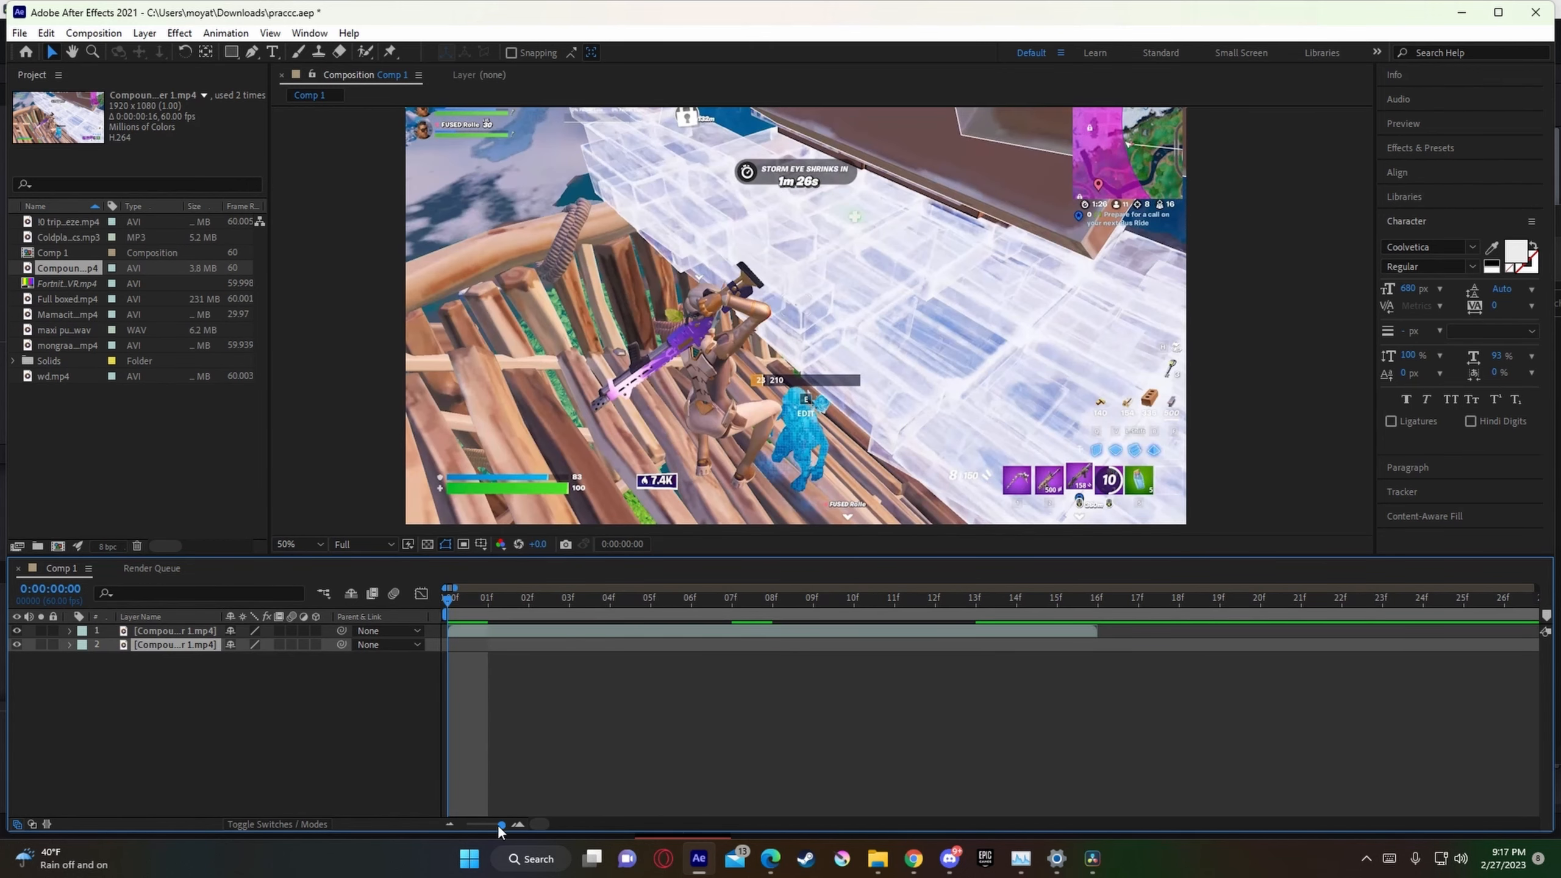
{"action": "left_click_drag", "start_coordinate": [498, 829], "coordinate": [485, 831]}
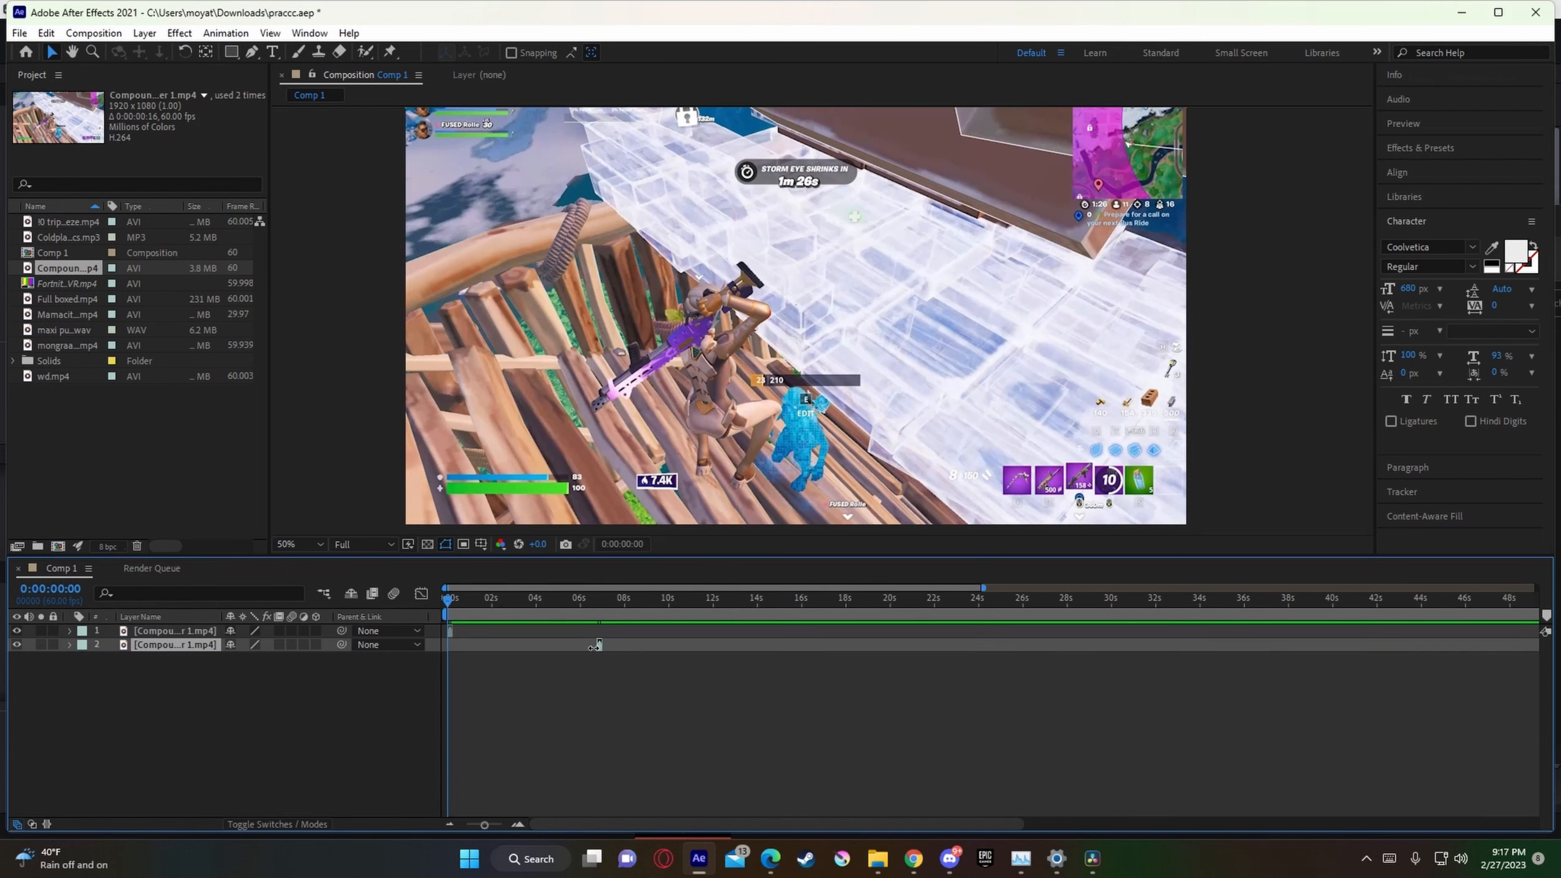
{"action": "left_click_drag", "start_coordinate": [480, 820], "coordinate": [489, 824]}
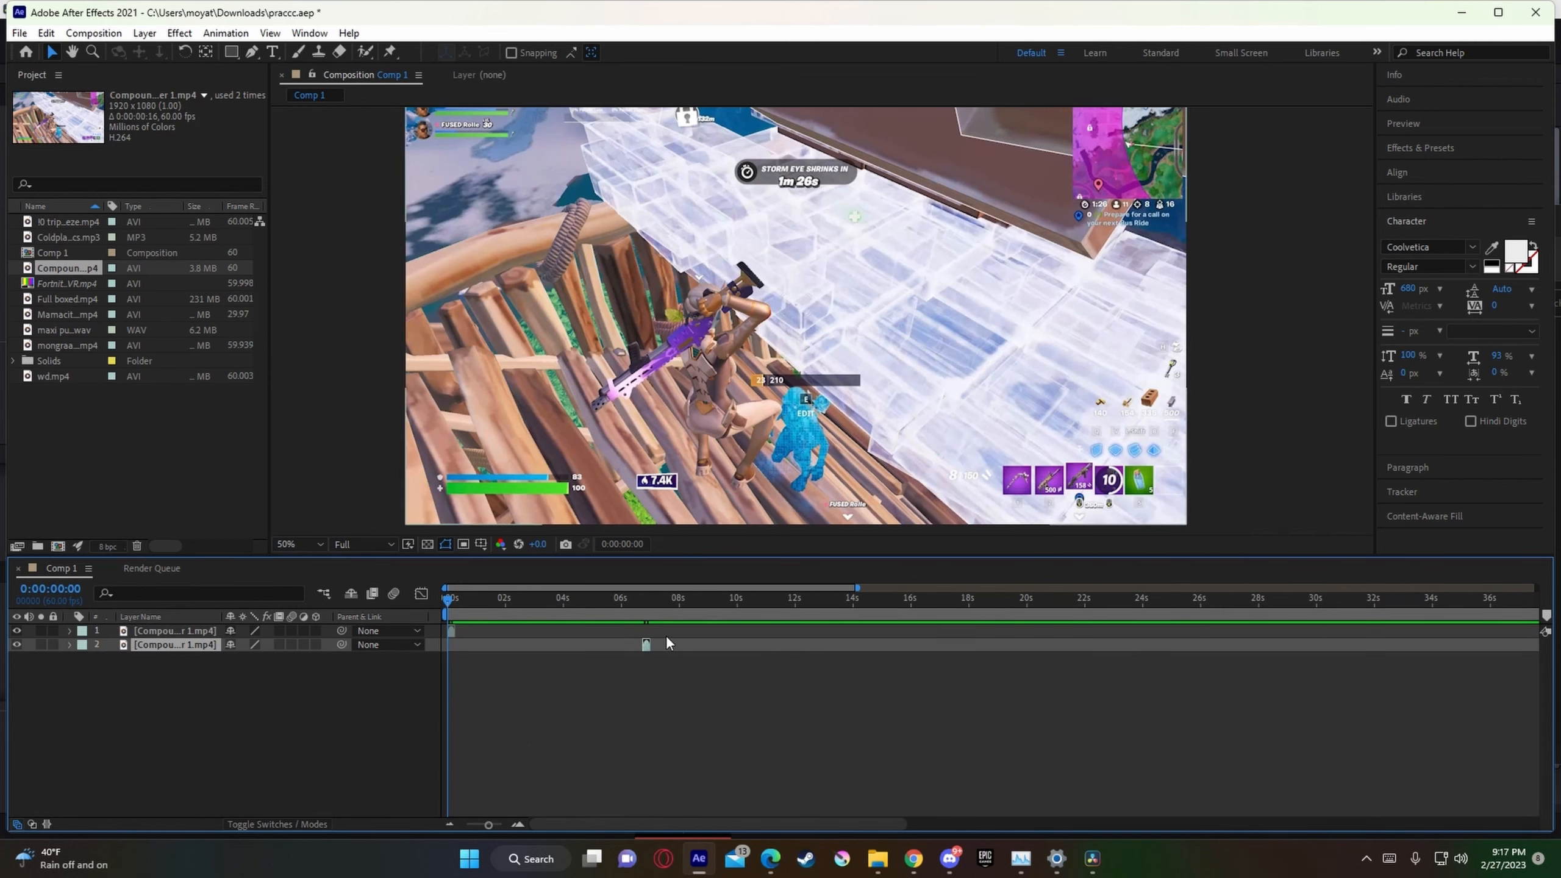
{"action": "left_click_drag", "start_coordinate": [488, 824], "coordinate": [500, 825]}
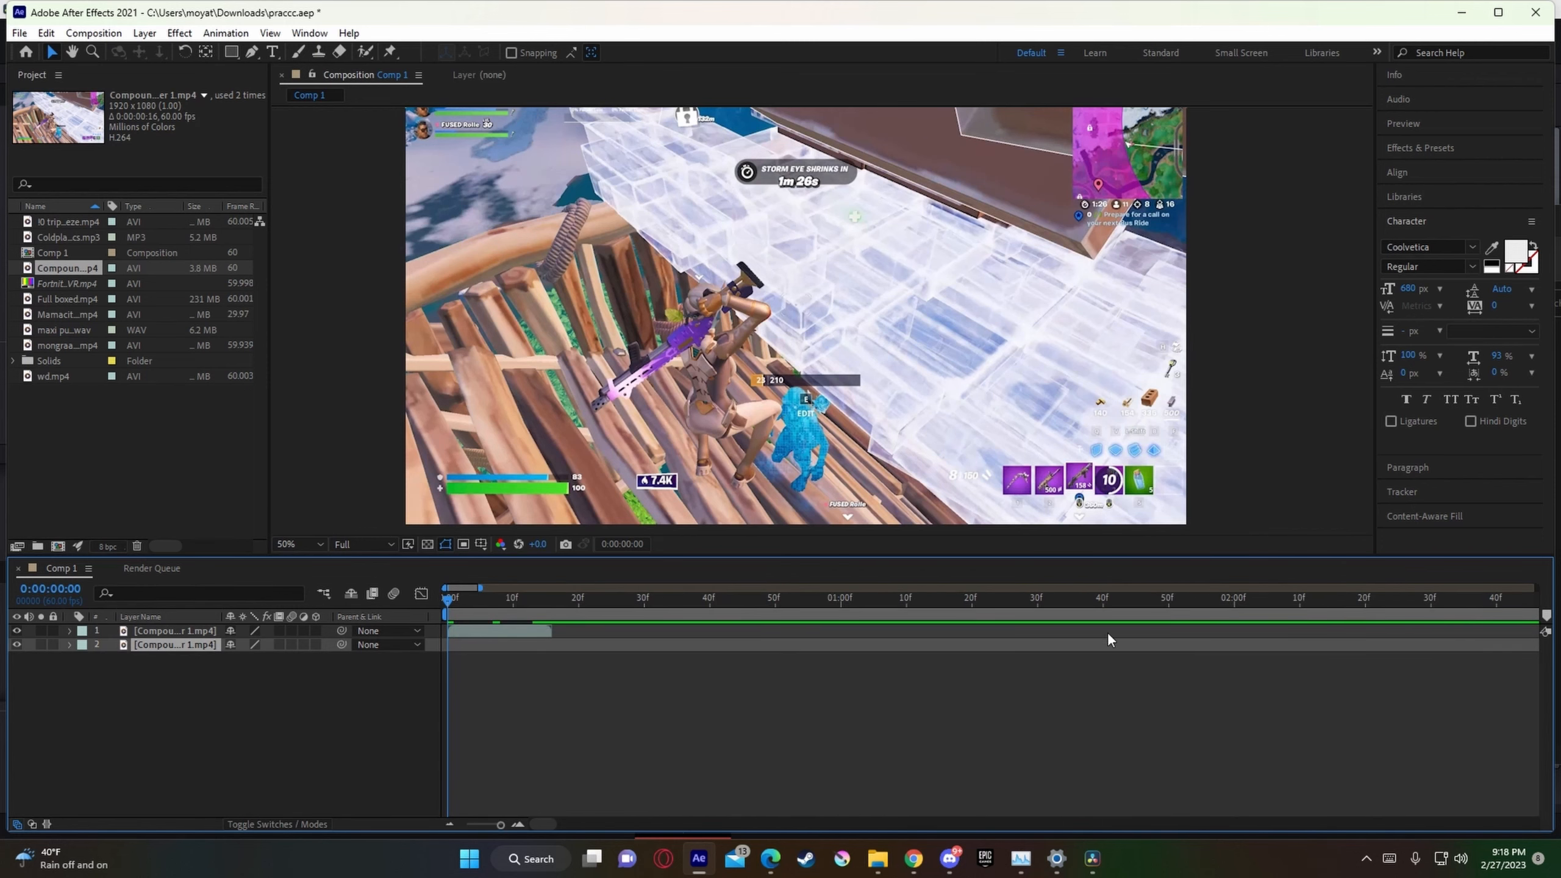
Step: Replace the existing copies of the rendered clip in Comp 1 with a single layer starting at frame 0
{"action": "left_click", "coordinate": [508, 633]}
{"action": "key", "text": "Delete"}
{"action": "left_click_drag", "start_coordinate": [91, 270], "coordinate": [476, 643]}
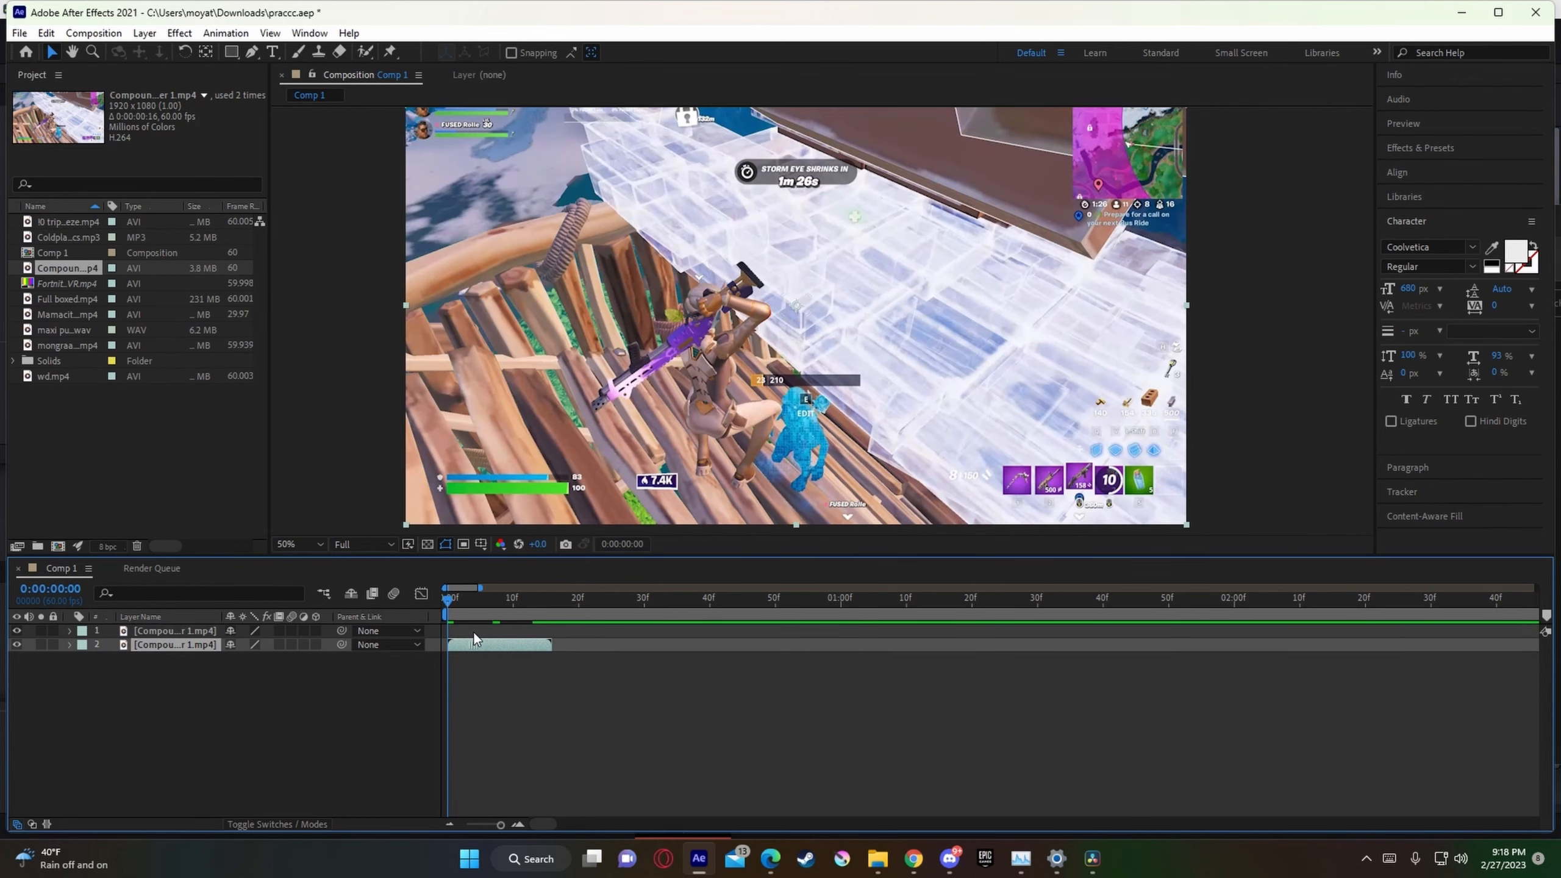
{"action": "left_click", "coordinate": [518, 824]}
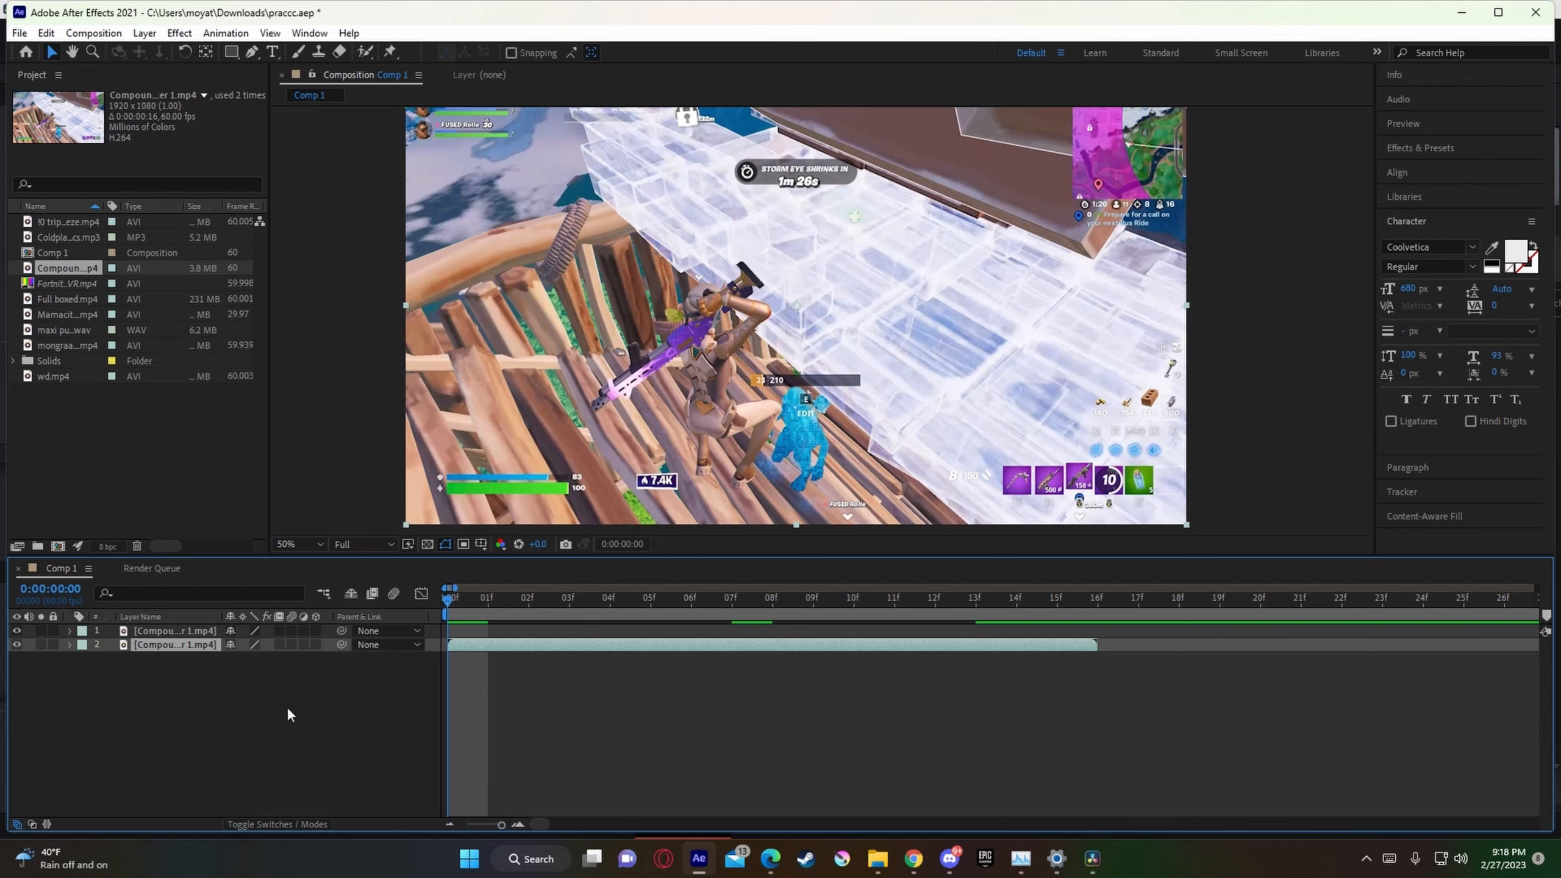
{"action": "left_click", "coordinate": [214, 631]}
{"action": "key", "text": "Delete"}
{"action": "left_click", "coordinate": [542, 636]}
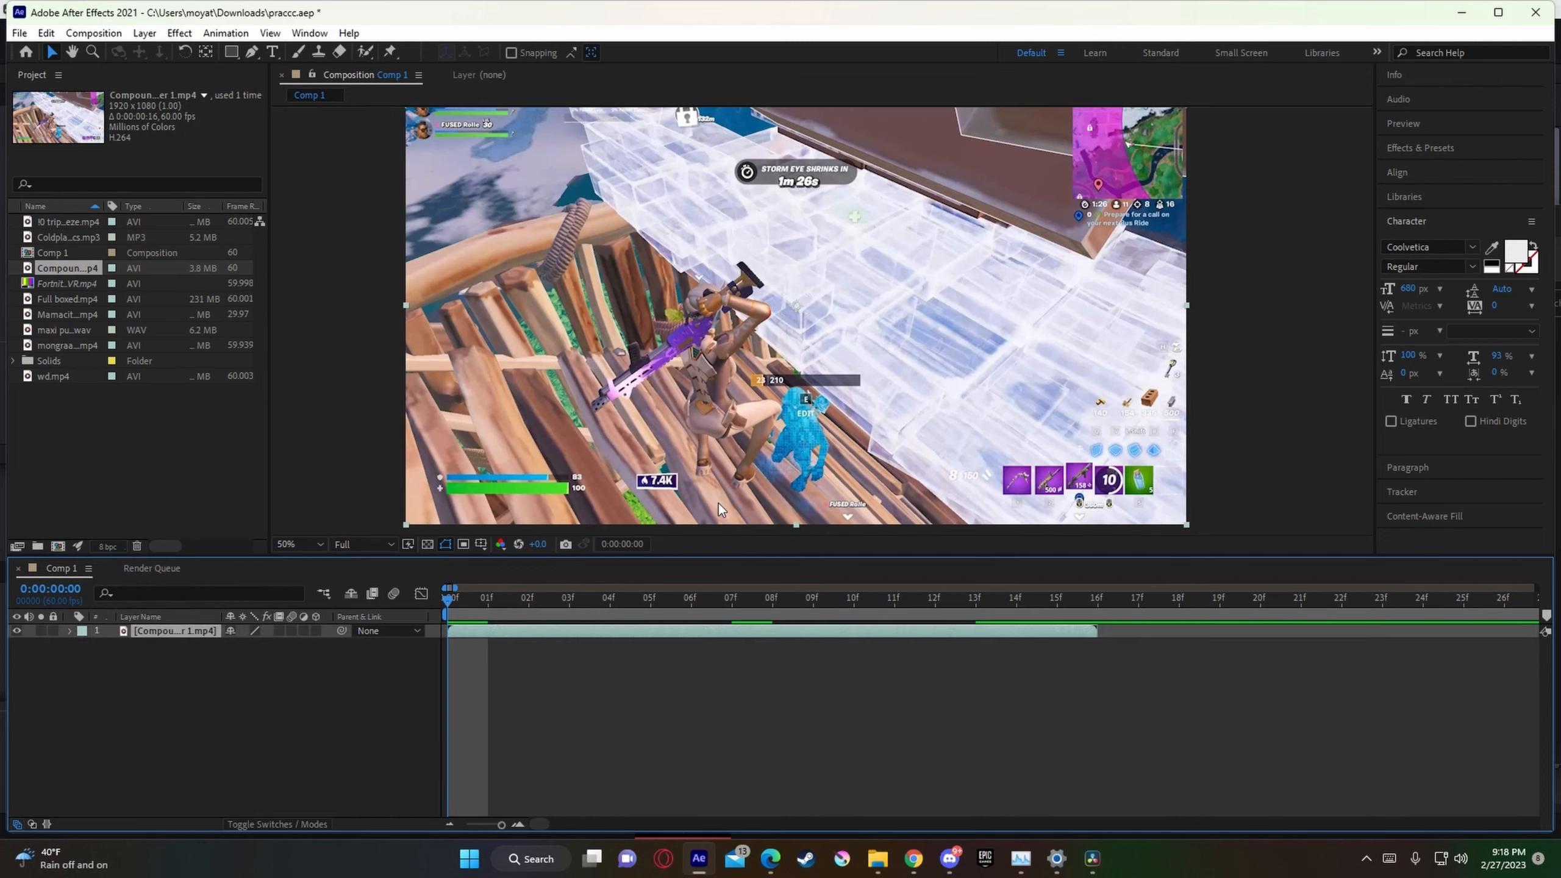
Step: Roto Brush the player character and held weapon in the clip's layer view, starting from the first frame
{"action": "left_click", "coordinate": [364, 52]}
{"action": "double_click", "coordinate": [643, 266]}
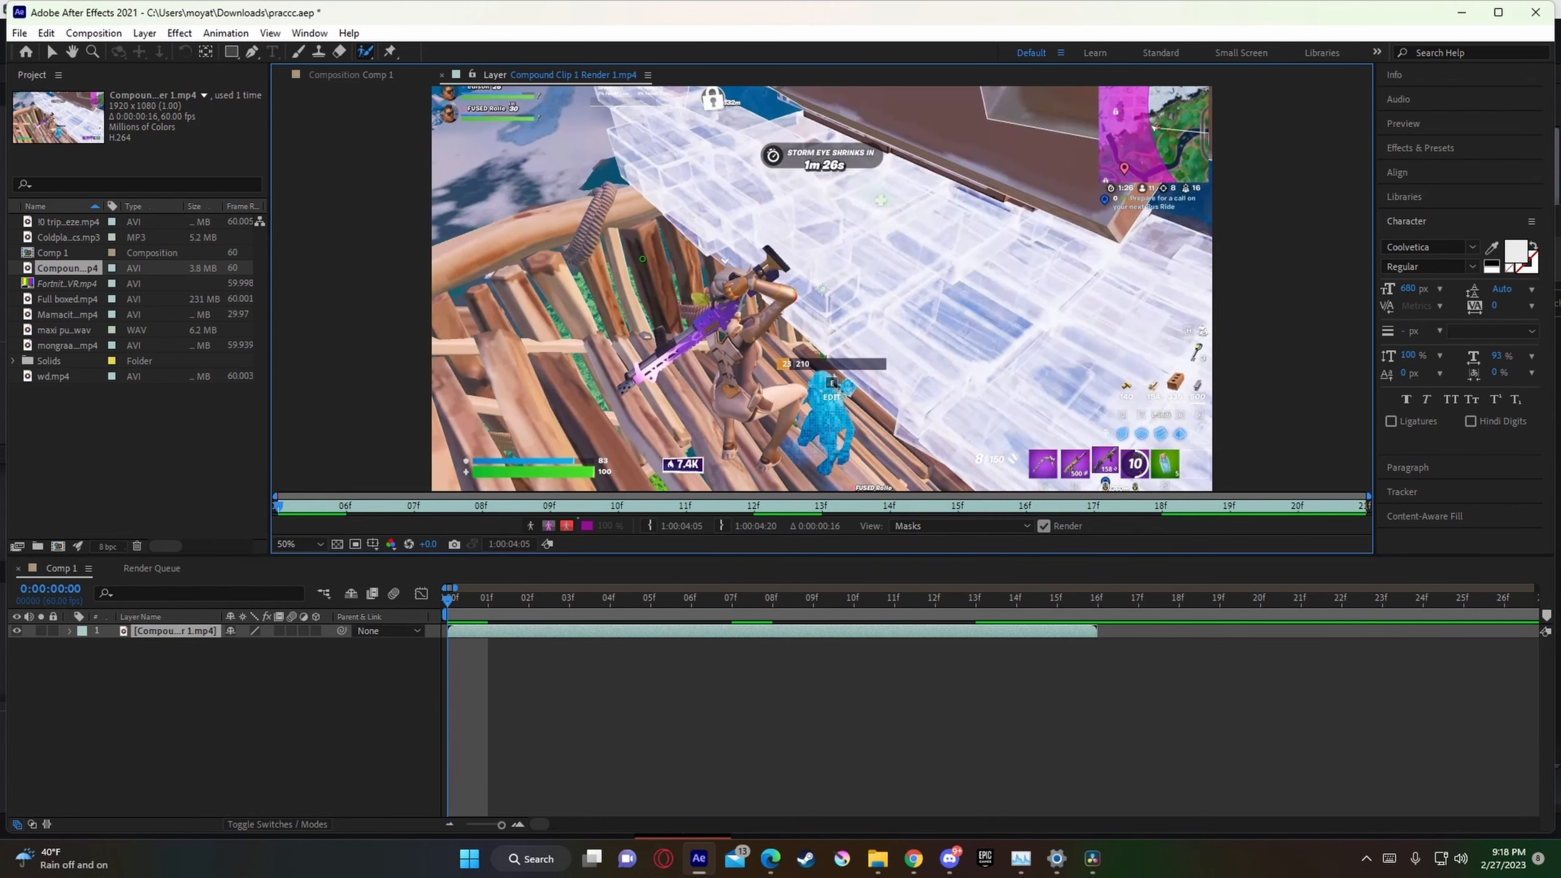
{"action": "left_click_drag", "start_coordinate": [730, 445], "coordinate": [727, 387]}
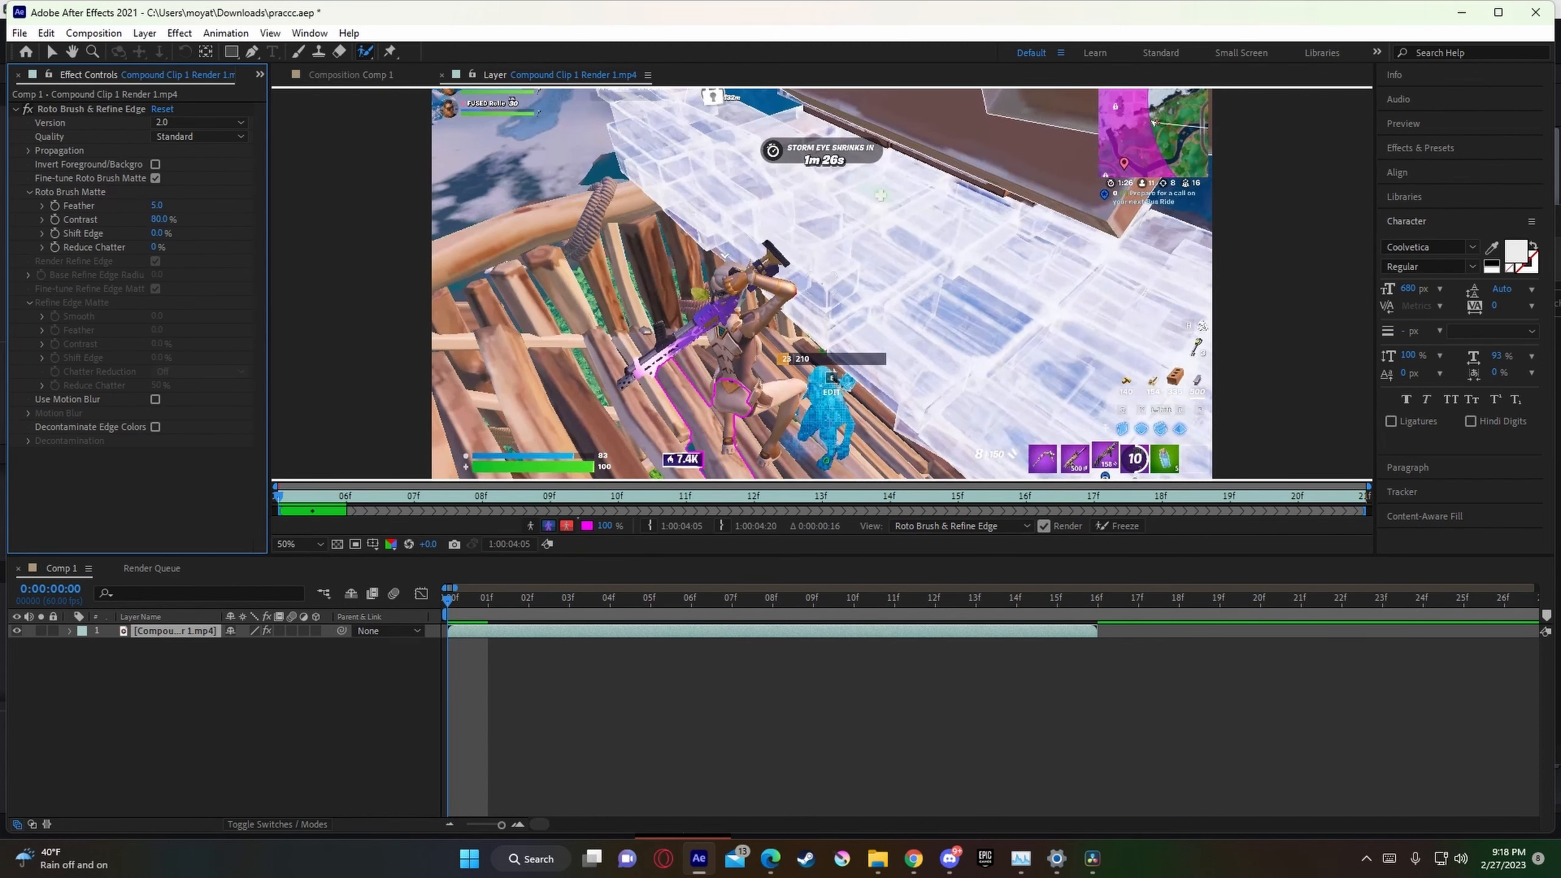
{"action": "mouse_move", "coordinate": [767, 461]}
{"action": "left_mouse_down"}
{"action": "mouse_move", "coordinate": [791, 398]}
{"action": "mouse_move", "coordinate": [747, 400]}
{"action": "mouse_move", "coordinate": [779, 290]}
{"action": "mouse_move", "coordinate": [765, 271]}
{"action": "mouse_move", "coordinate": [734, 276]}
{"action": "mouse_move", "coordinate": [720, 307]}
{"action": "mouse_move", "coordinate": [638, 372]}
{"action": "left_mouse_up"}
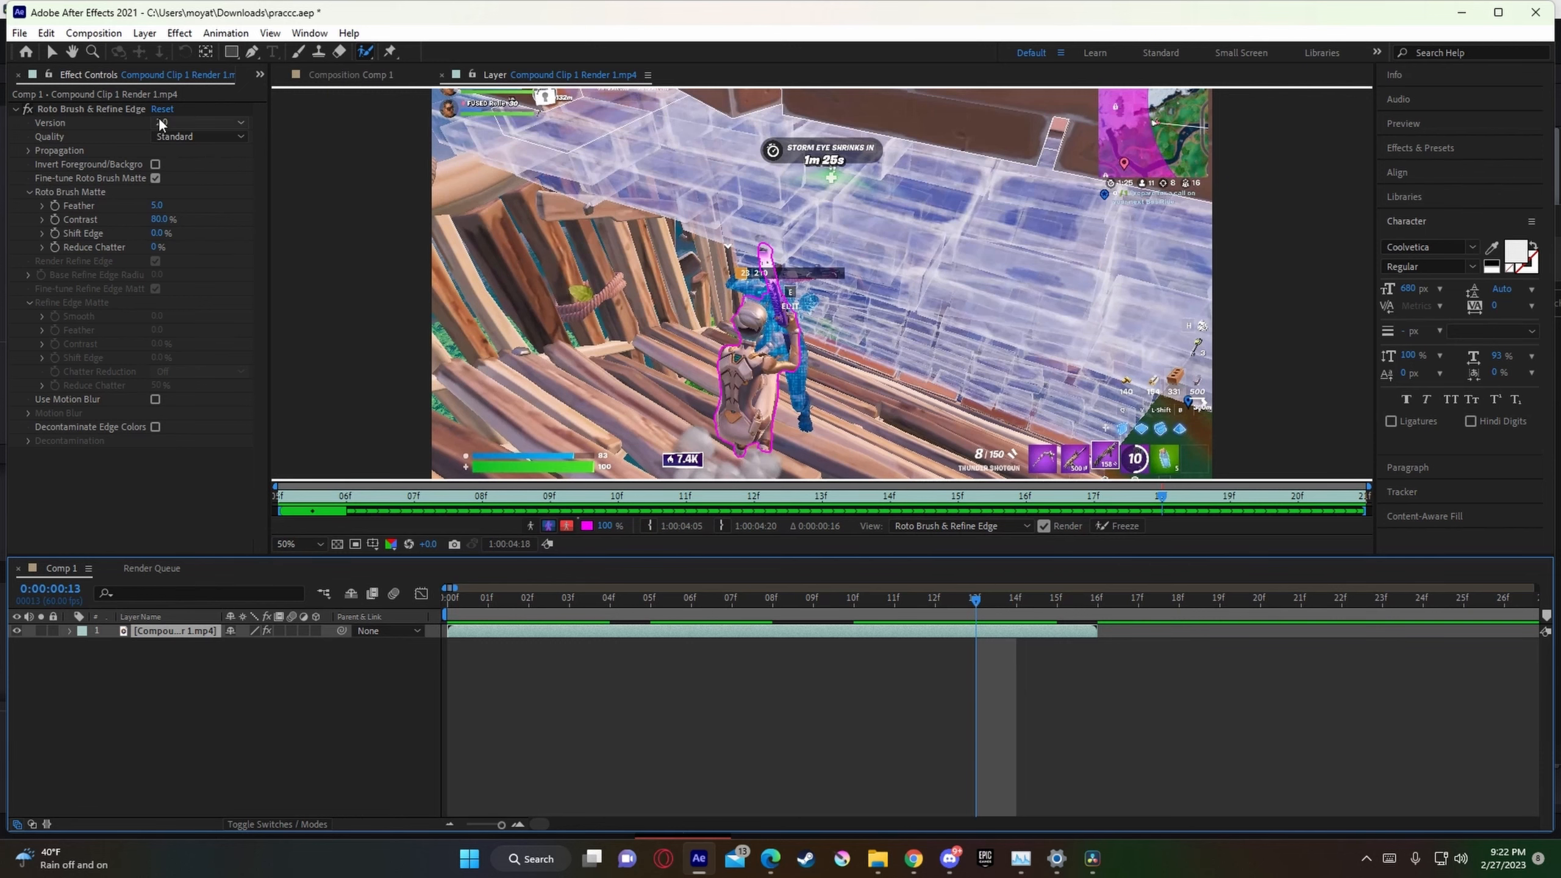
Step: Add Comp 1 to the Render Queue
{"action": "left_click", "coordinate": [18, 32]}
{"action": "mouse_move", "coordinate": [84, 288]}
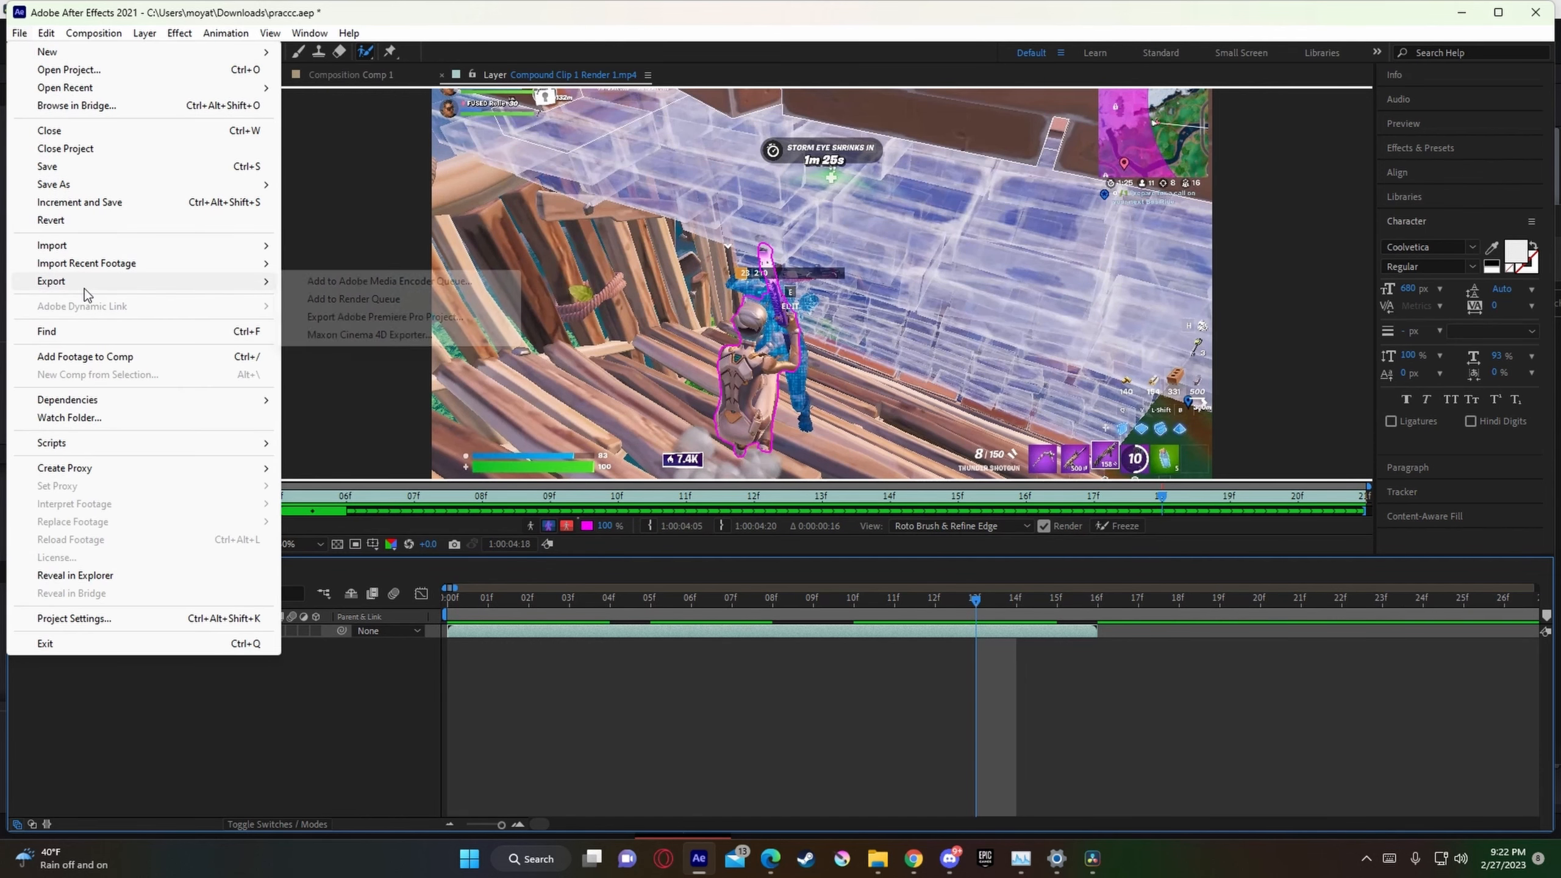
{"action": "left_click", "coordinate": [335, 299]}
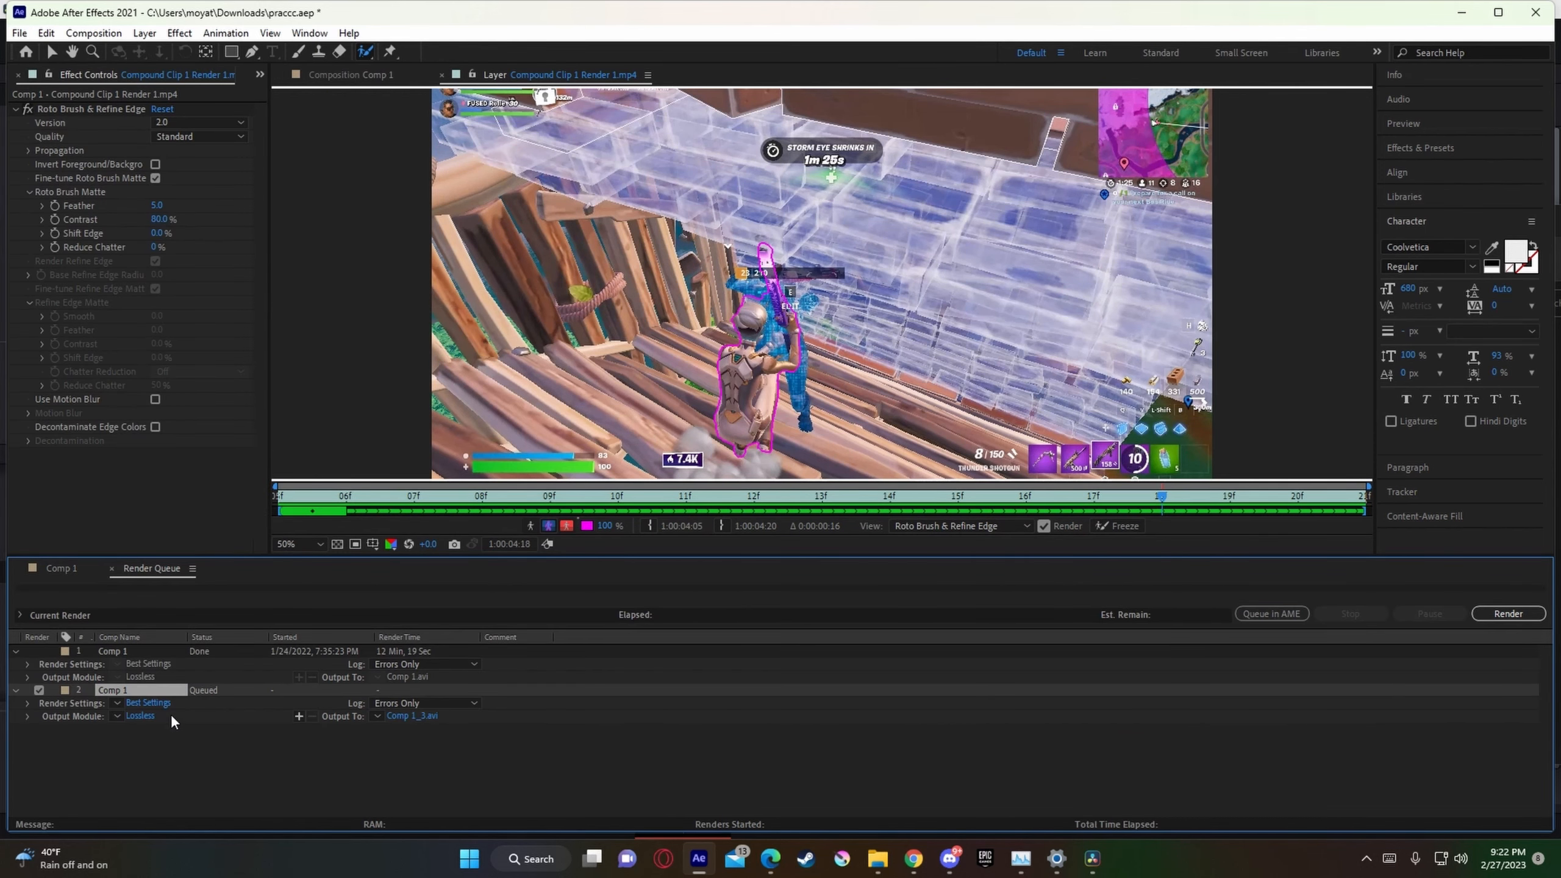
{"action": "left_click", "coordinate": [140, 716]}
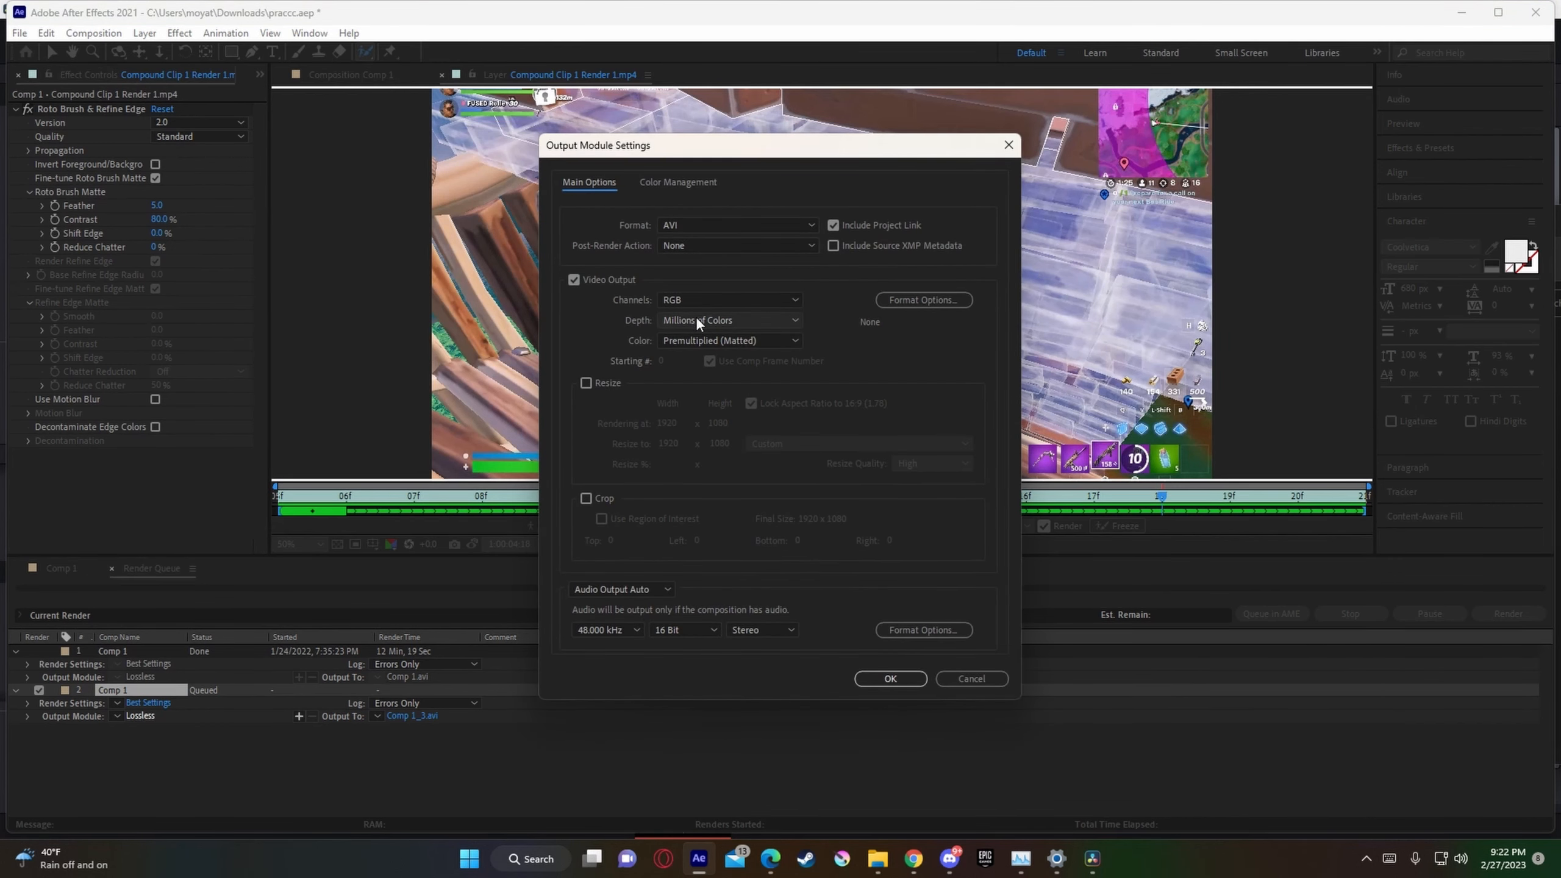
{"action": "left_click", "coordinate": [701, 300]}
{"action": "left_click", "coordinate": [713, 352]}
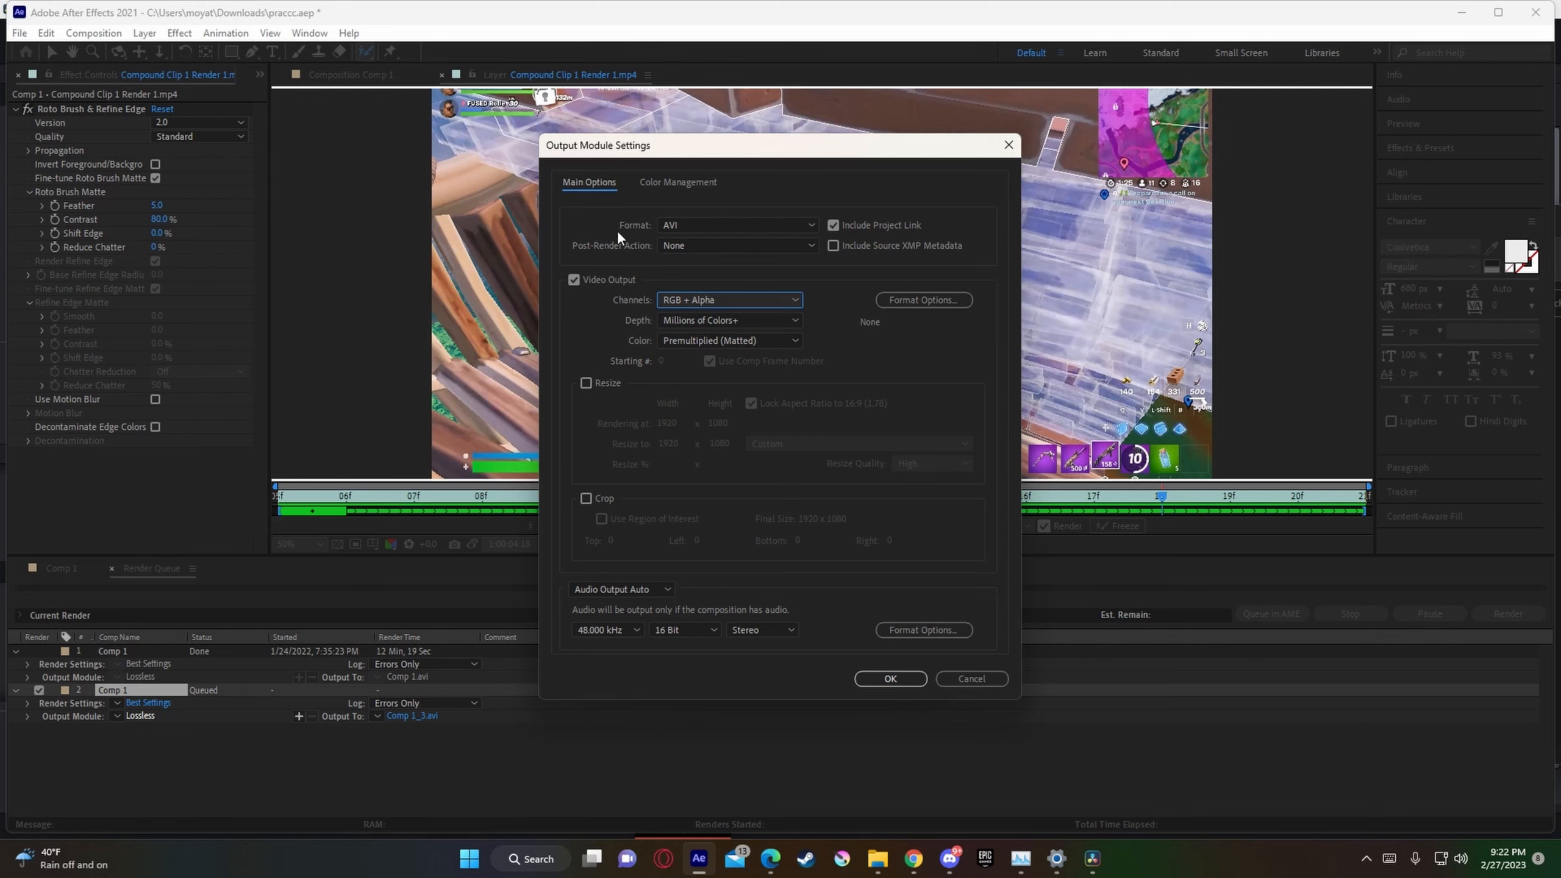
{"action": "left_click", "coordinate": [1008, 144]}
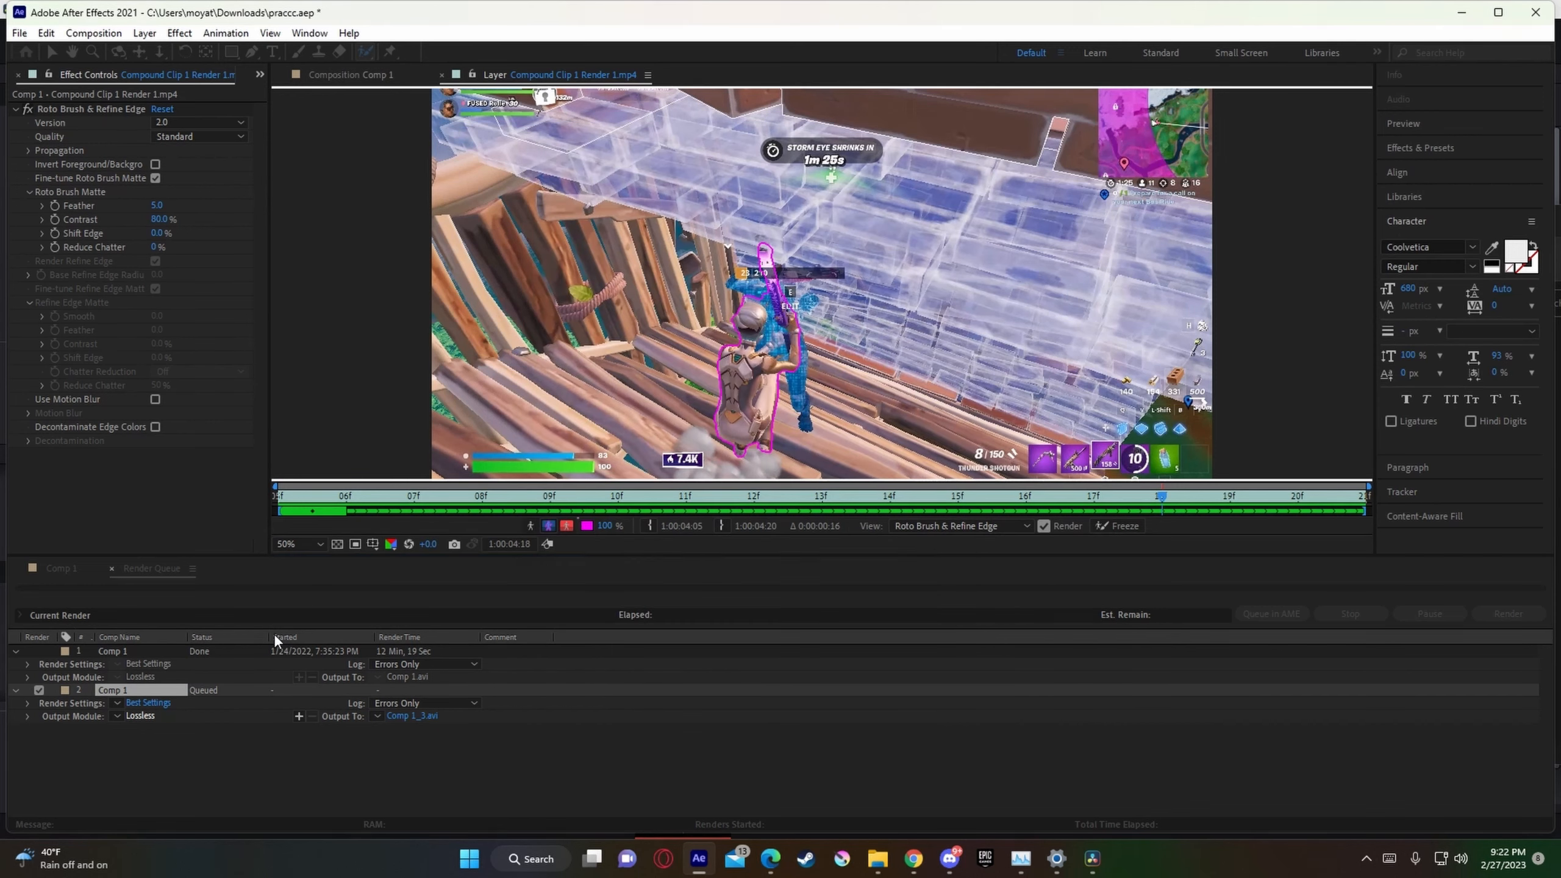
Step: Accept the render settings for the queued Comp 1 with Best quality and Full resolution, and start the render
{"action": "left_click", "coordinate": [165, 704]}
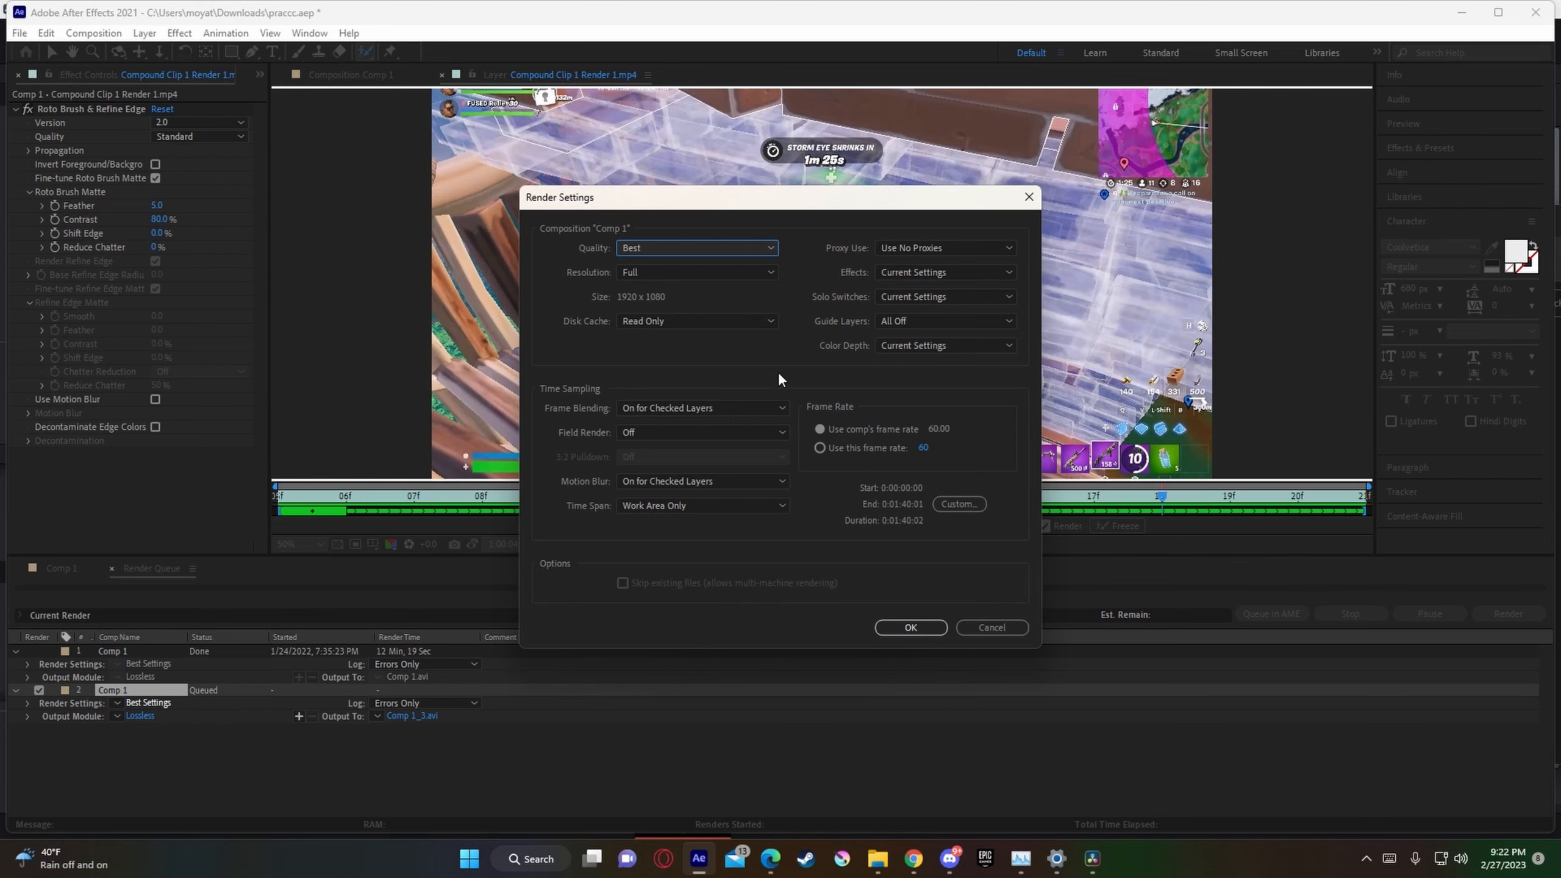
{"action": "left_click", "coordinate": [914, 627]}
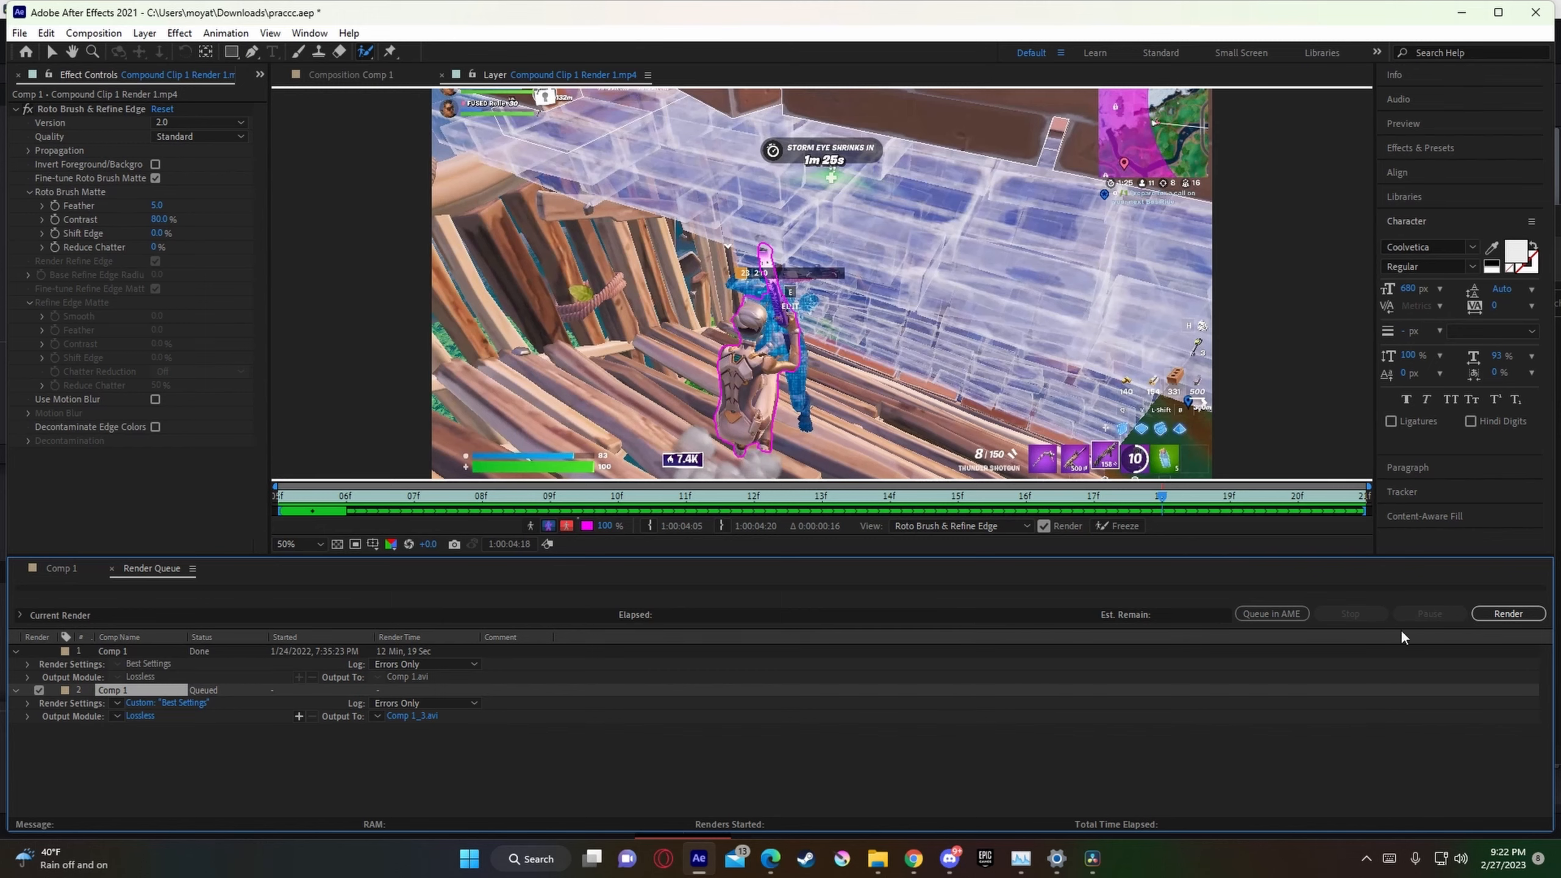
{"action": "left_click", "coordinate": [1508, 615]}
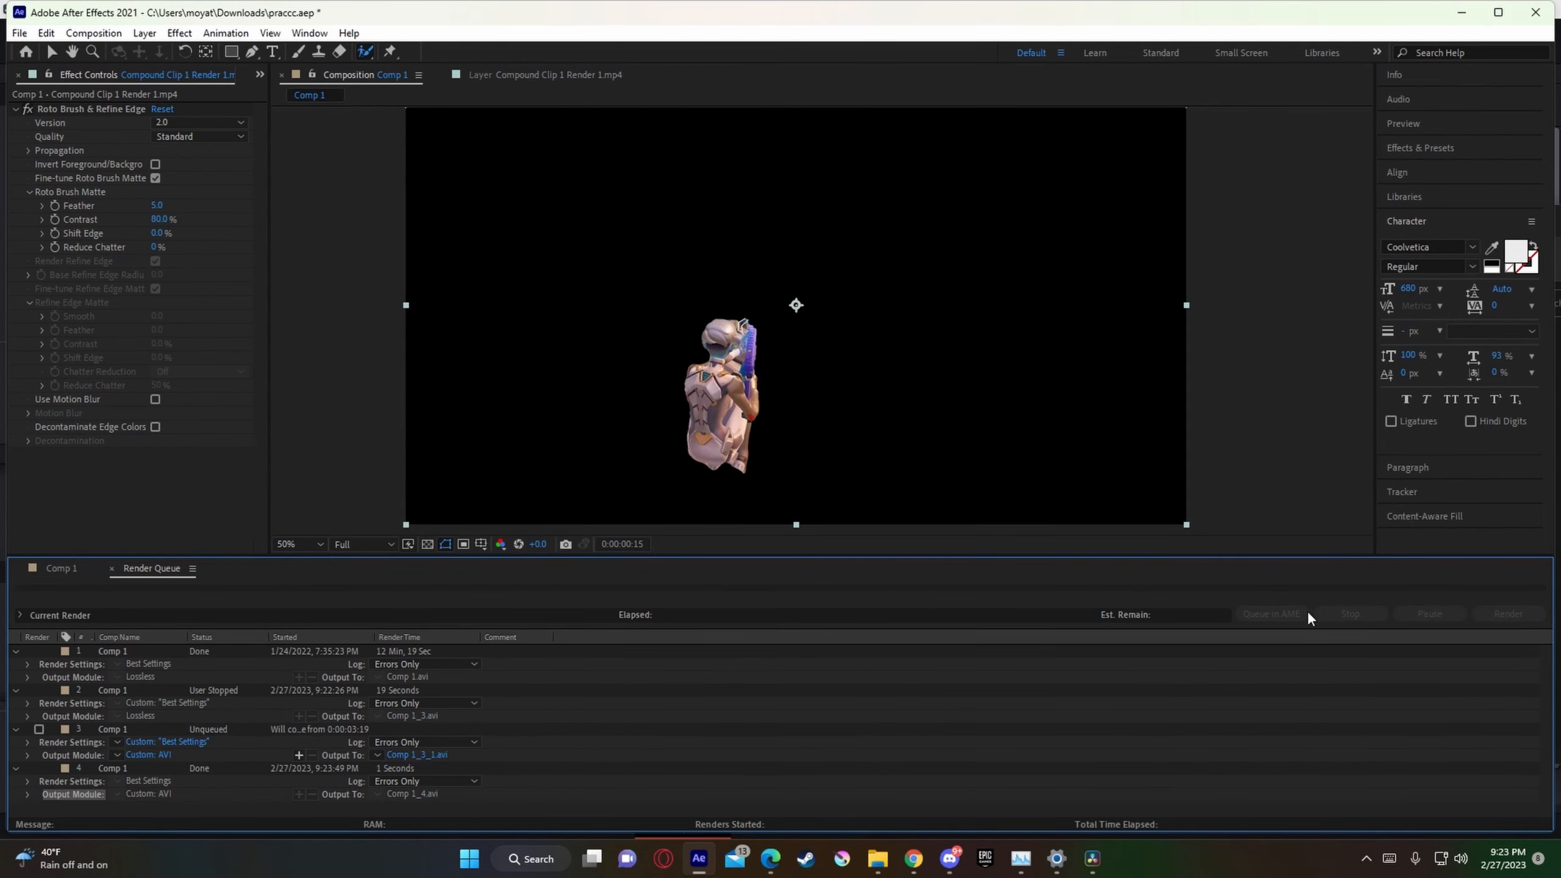
Step: Switch to DaVinci Resolve and place the playhead at 01:00:04:05, where the rendered clip on Video 3 starts
{"action": "left_click", "coordinate": [1093, 859]}
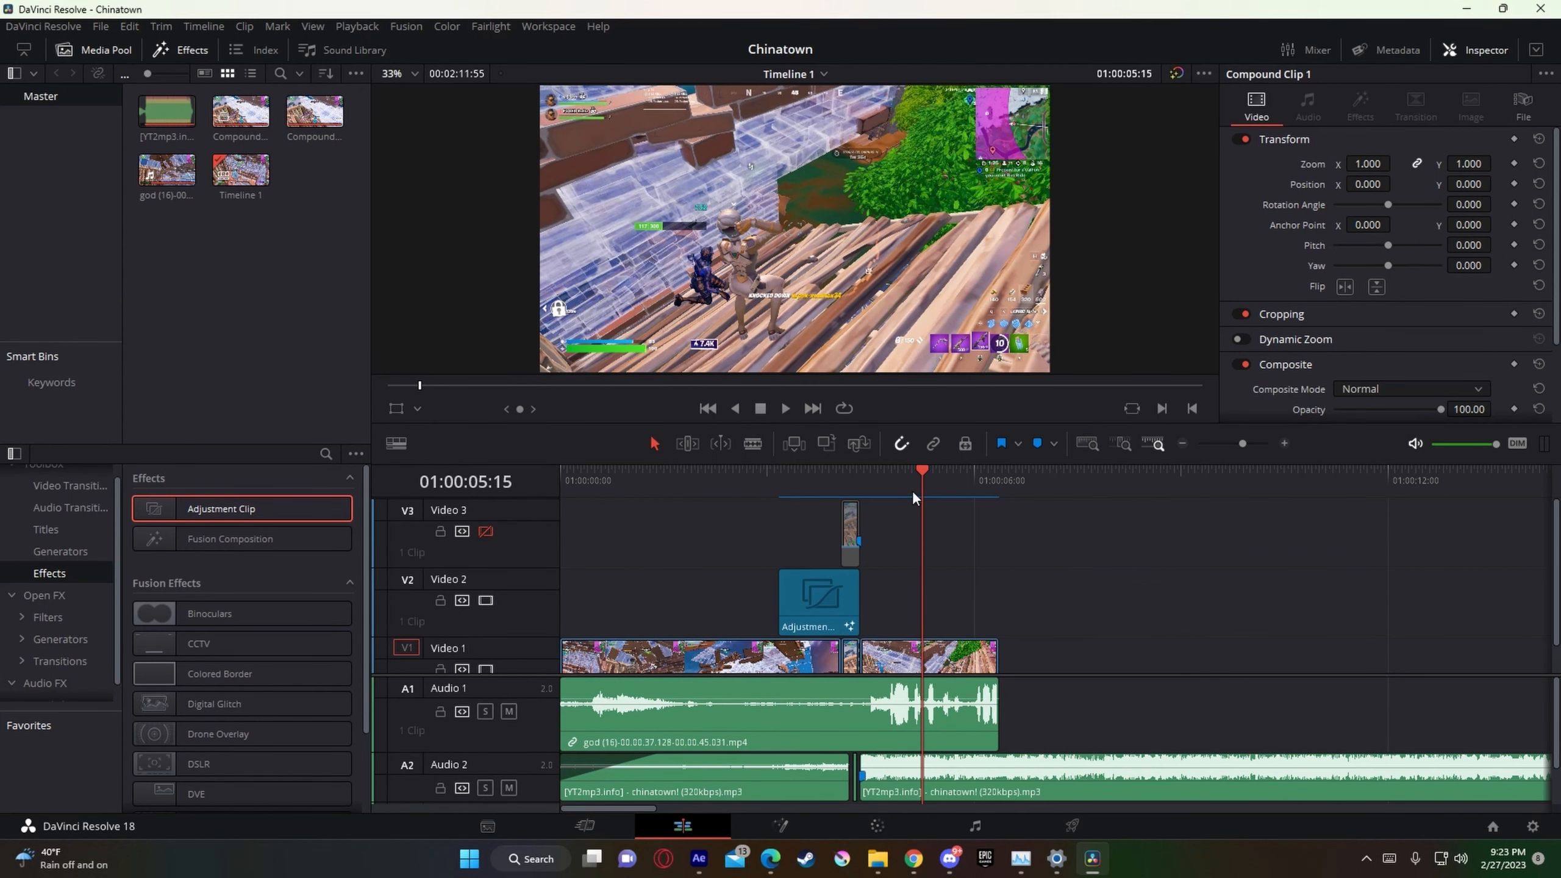
{"action": "left_click", "coordinate": [842, 479]}
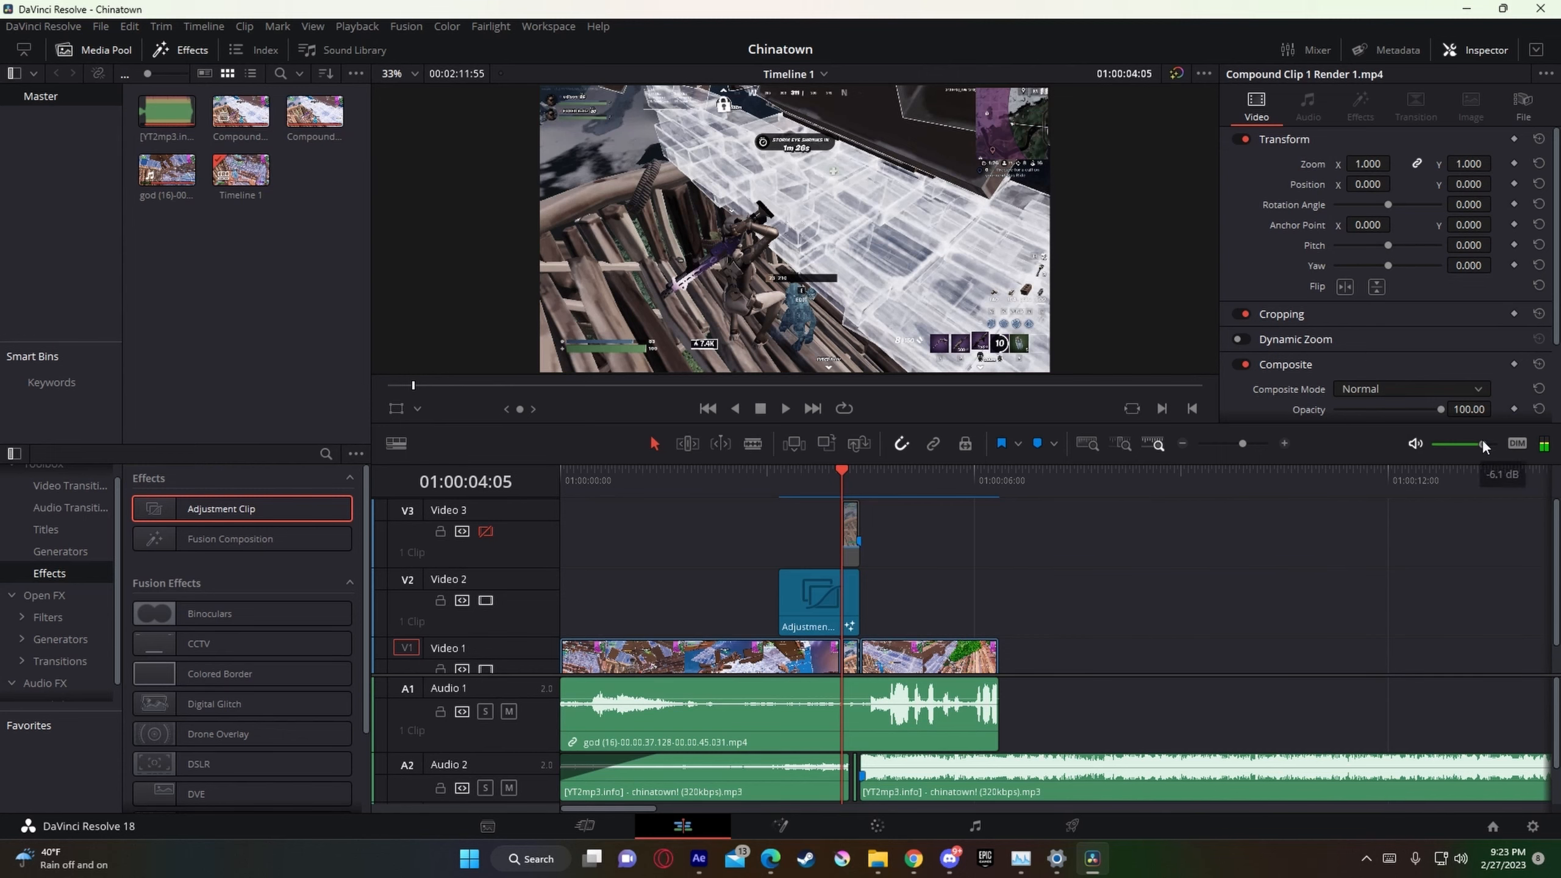
{"action": "left_click_drag", "start_coordinate": [1242, 443], "coordinate": [1257, 444]}
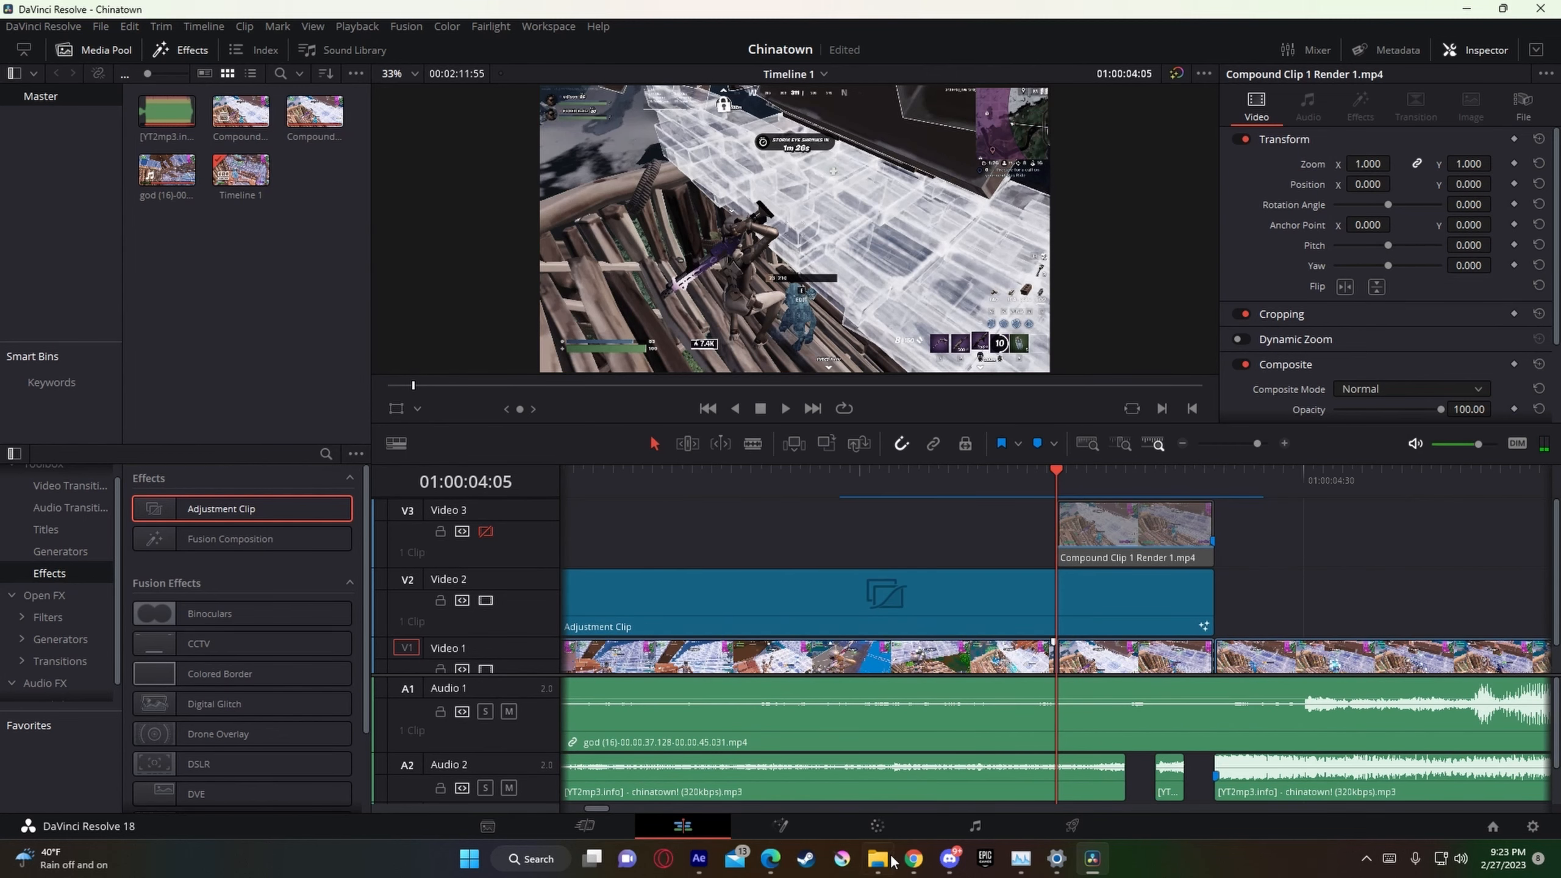
Step: Import Comp 1_4.avi from the fn highlight folder onto a new Video 4 track, starting at the playhead above the rendered clip
{"action": "left_click", "coordinate": [892, 861]}
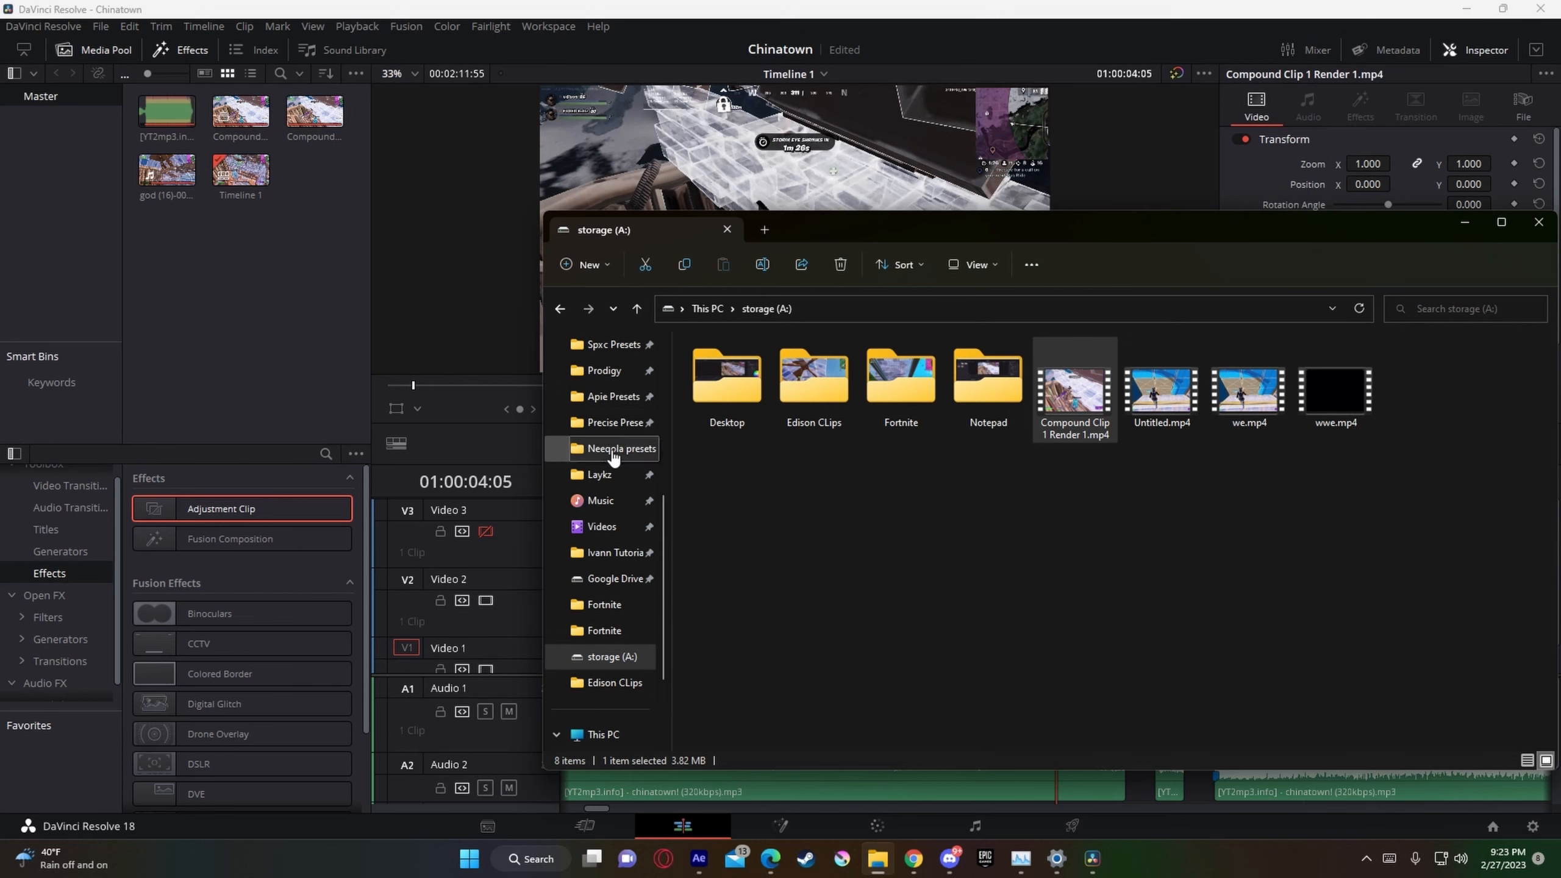
{"action": "scroll", "coordinate": [612, 452], "scroll_direction": "up", "scroll_amount": 4}
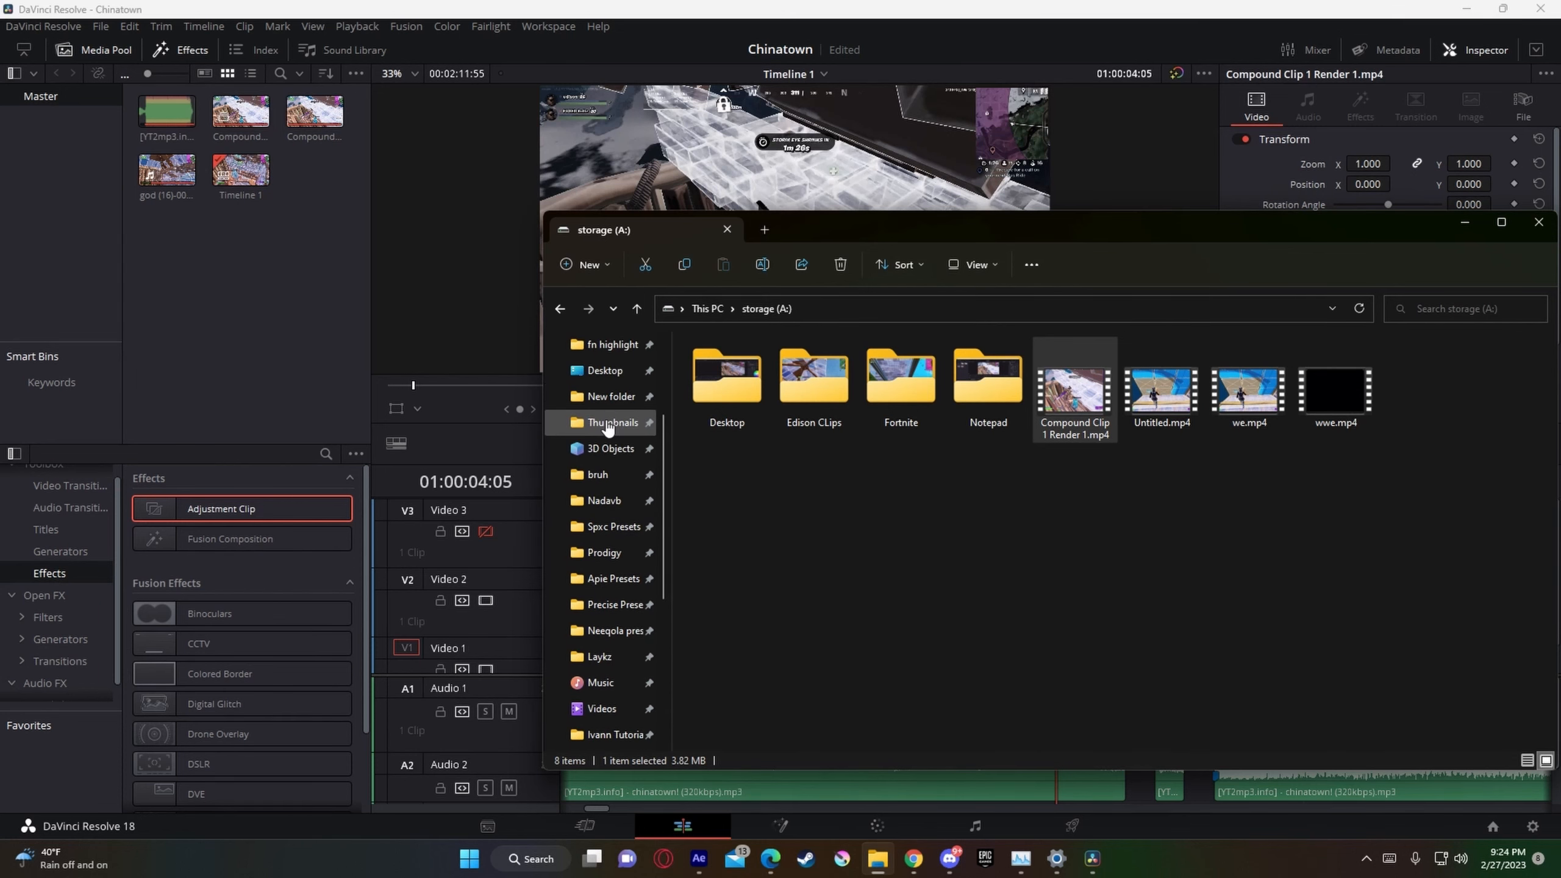
{"action": "left_click", "coordinate": [611, 344]}
{"action": "left_click_drag", "start_coordinate": [937, 230], "coordinate": [299, 179]}
{"action": "left_click_drag", "start_coordinate": [605, 338], "coordinate": [1085, 535]}
Step: Delete "Compound Clip 1 Render 1.mp4" from Video 3 and re-enable that track
{"action": "left_click", "coordinate": [1129, 580]}
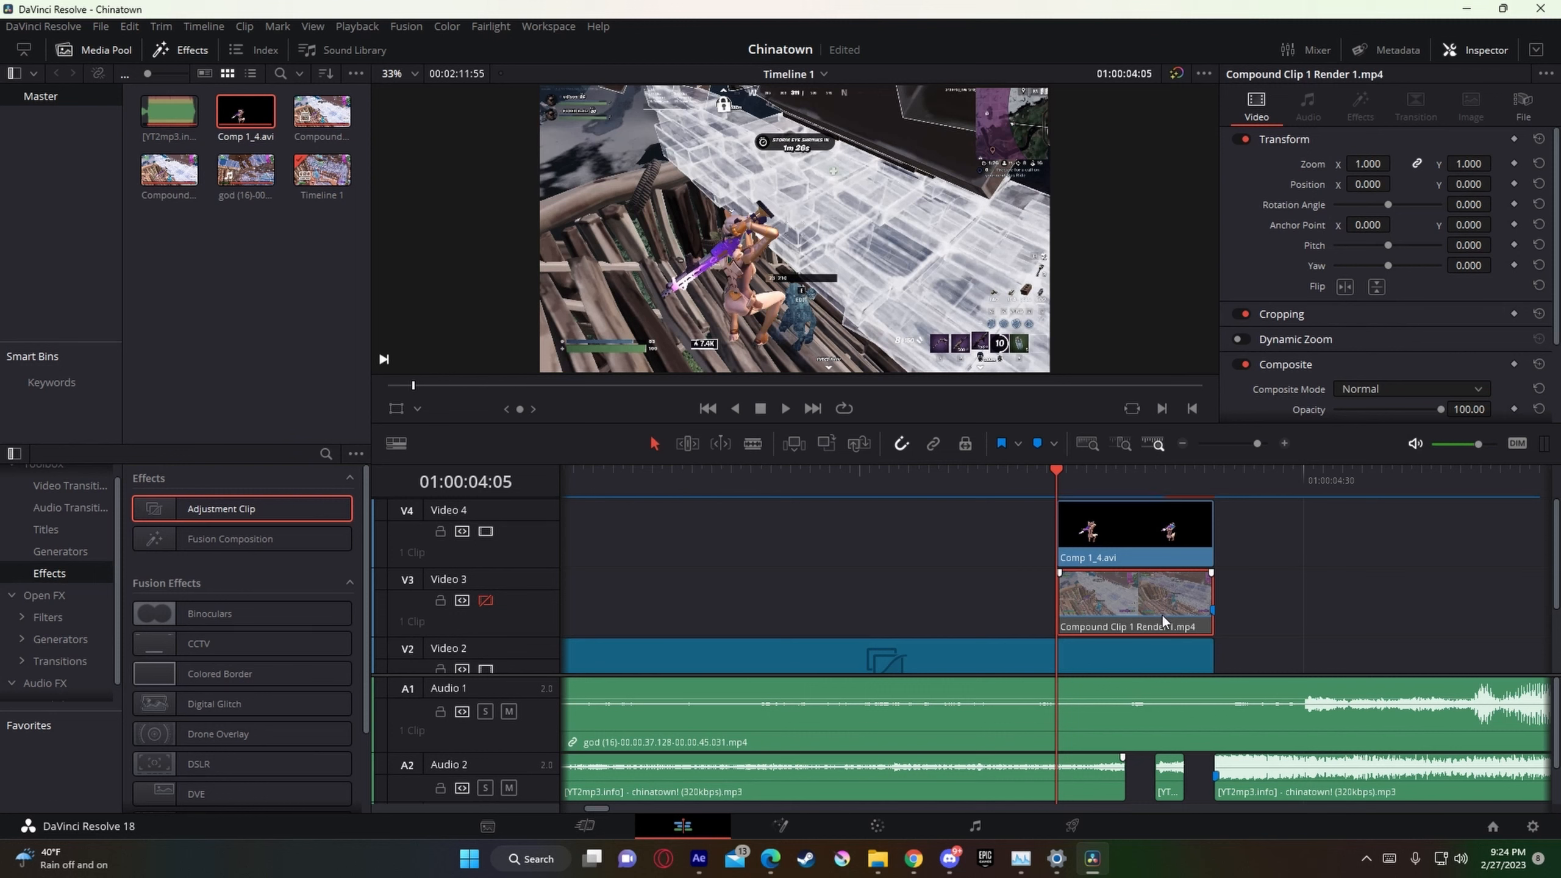
{"action": "key", "text": "Delete"}
{"action": "left_click", "coordinate": [486, 600]}
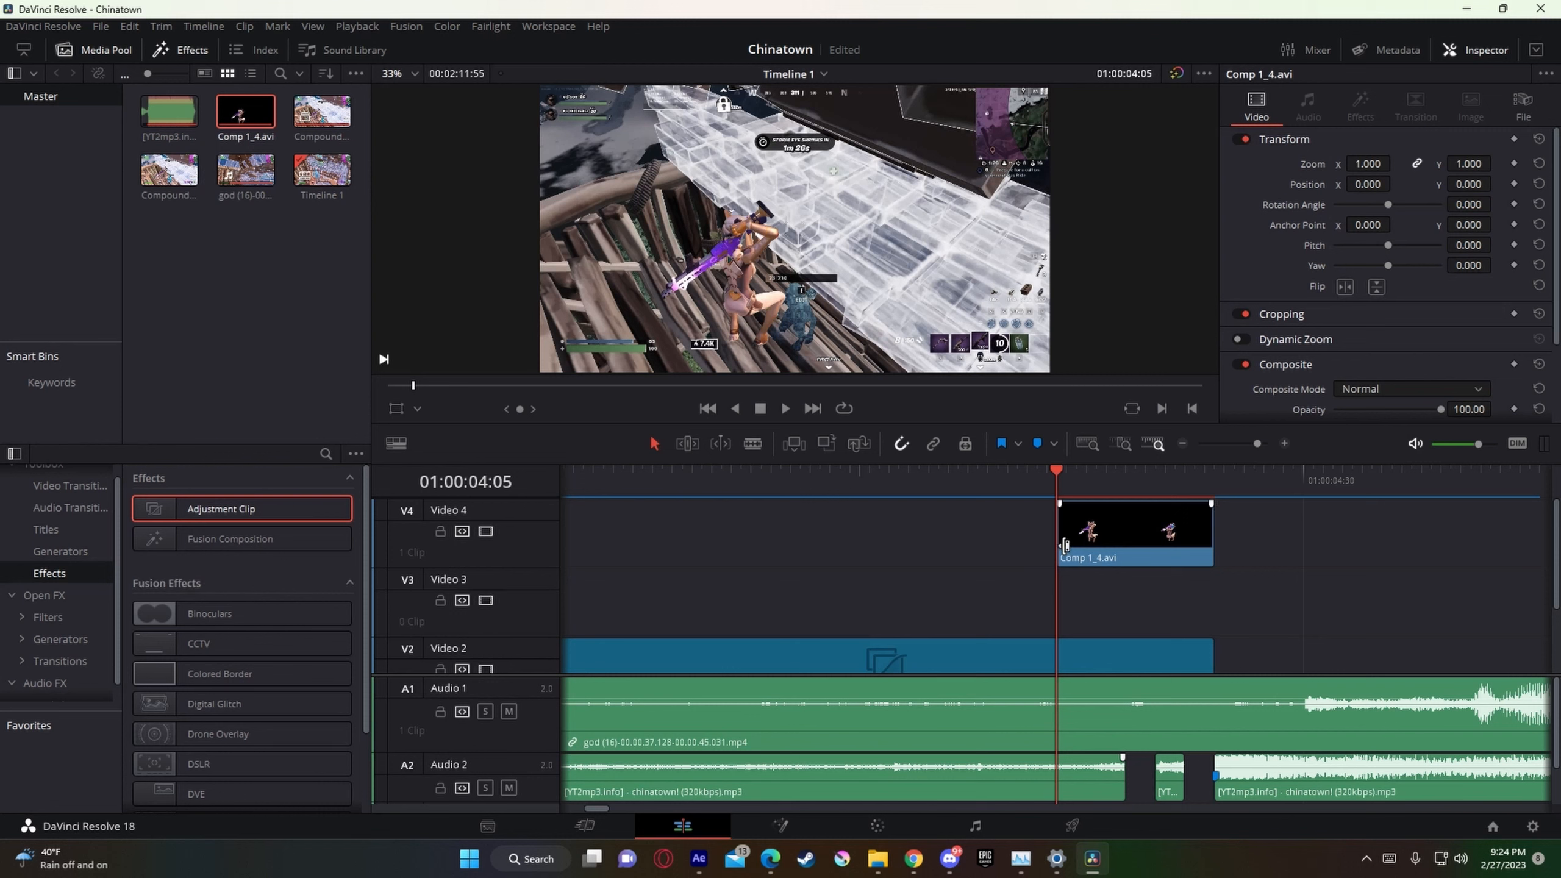
Step: Duplicate Comp 1_4.avi so matching copies sit on Video 3 and Video 4, and open the Video 3 copy for Fusion editing
{"action": "mouse_move", "coordinate": [1103, 518]}
{"action": "left_mouse_down"}
{"action": "mouse_move", "coordinate": [1114, 599]}
{"action": "mouse_move", "coordinate": [1109, 547]}
{"action": "left_mouse_up"}
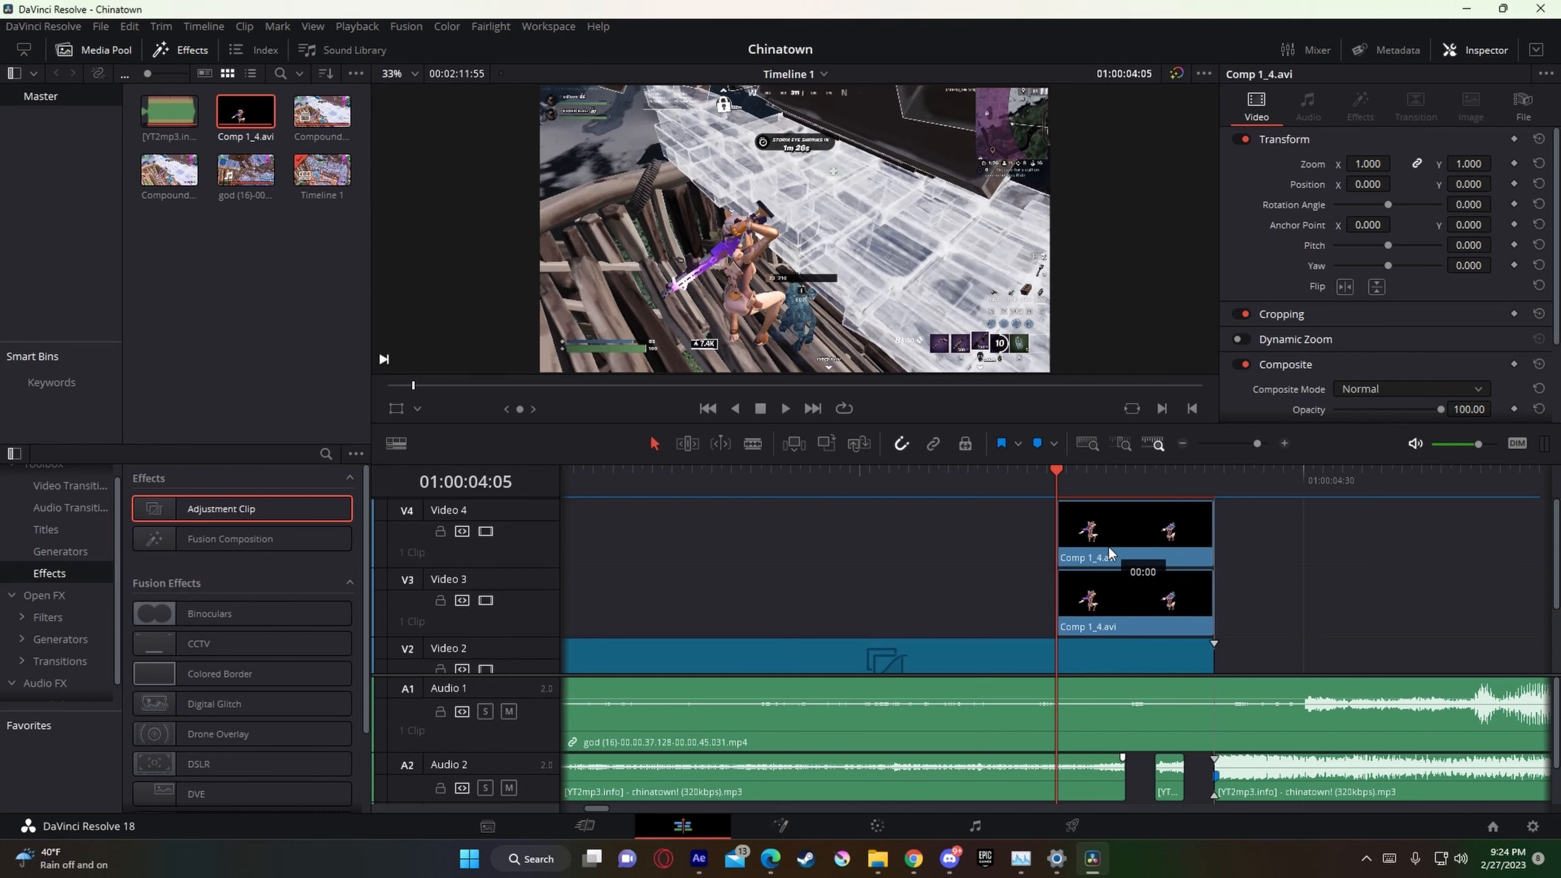
{"action": "right_click", "coordinate": [1141, 608]}
{"action": "left_click", "coordinate": [929, 553]}
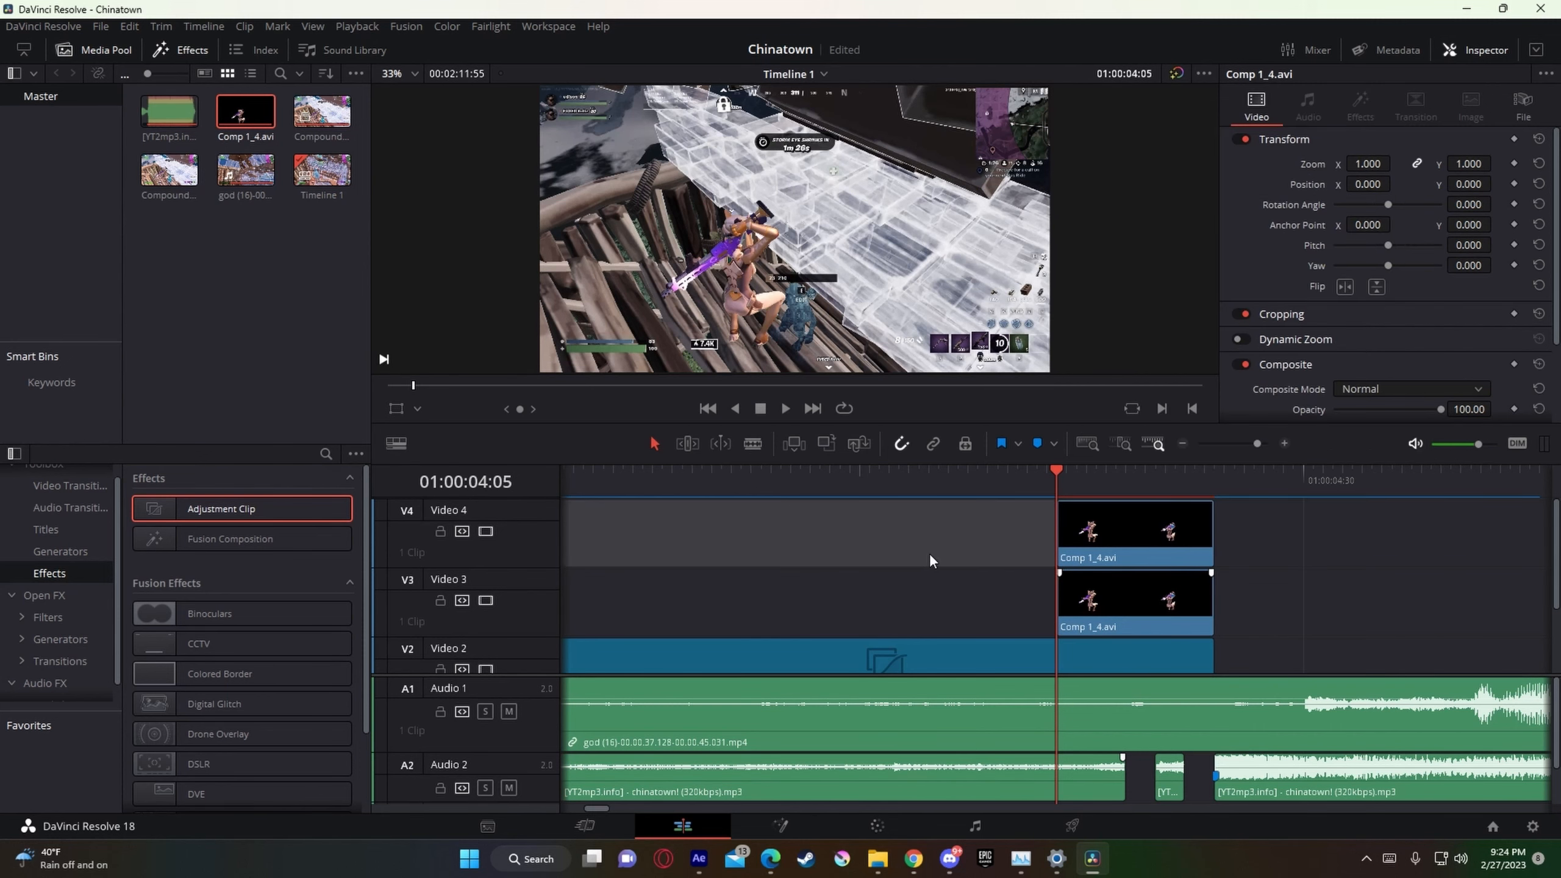
{"action": "right_click", "coordinate": [1135, 612]}
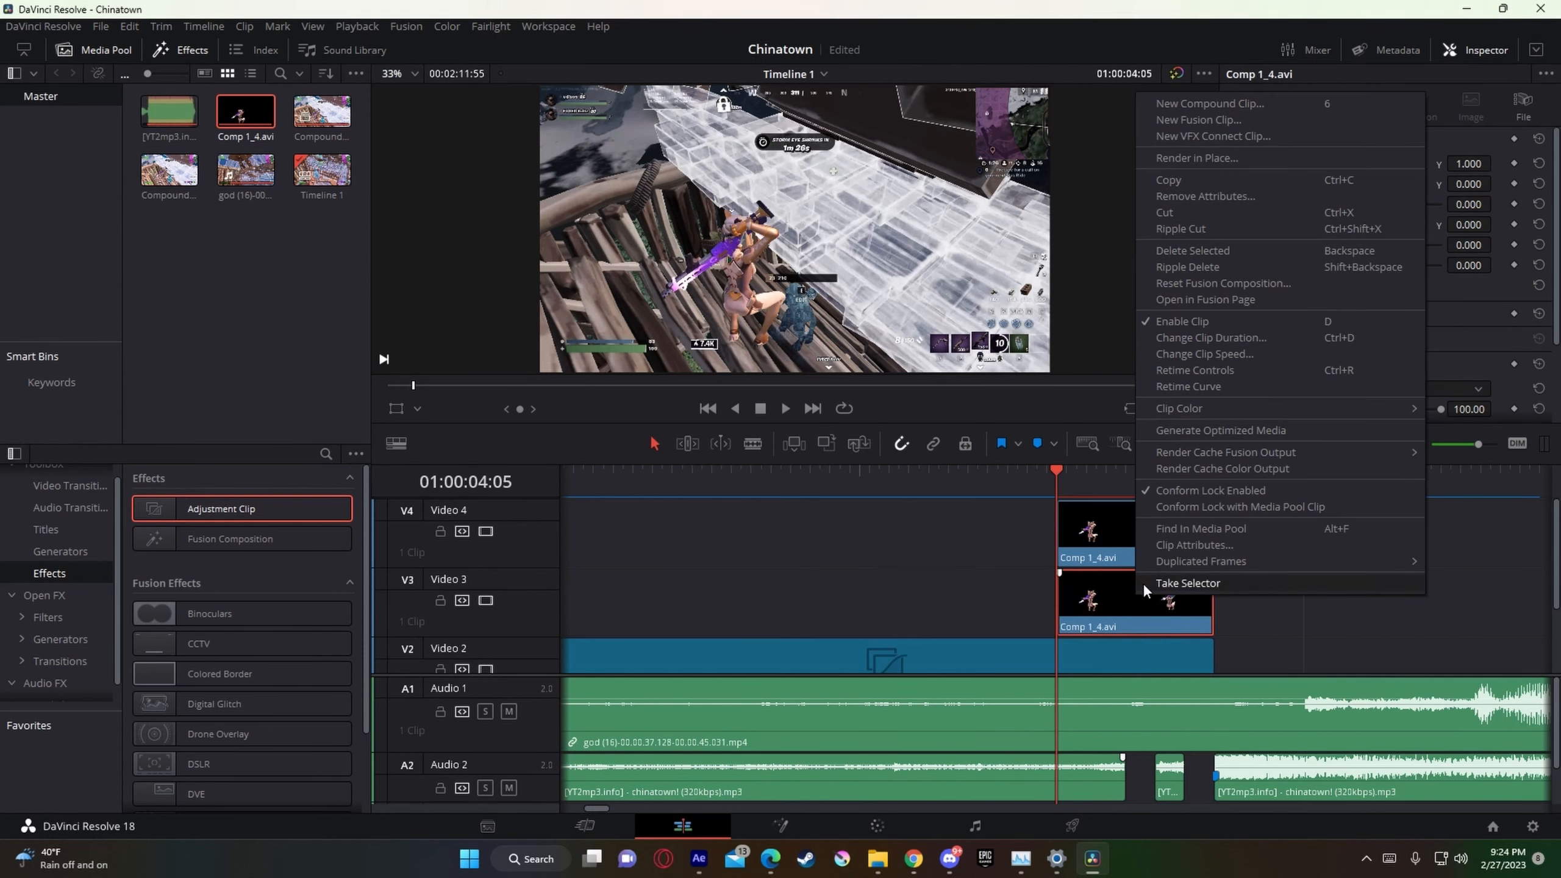
{"action": "left_click", "coordinate": [1290, 301]}
Step: Switch to File Explorer and open the Skinglows folder inside Nadavb
{"action": "key", "text": "alt+Tab"}
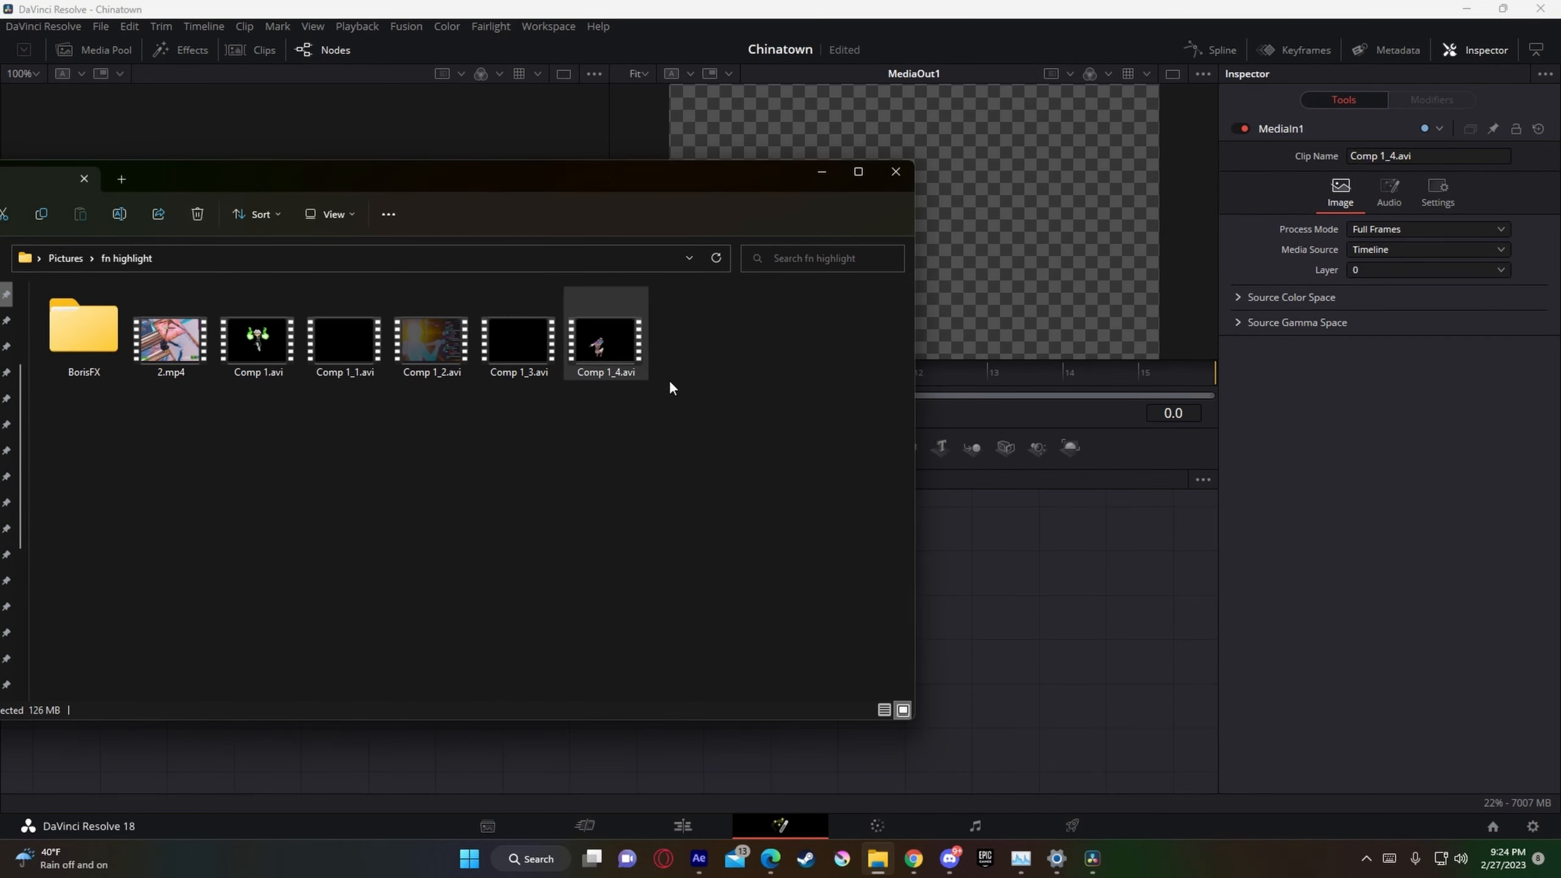
{"action": "key", "text": "alt+Tab"}
{"action": "key", "text": "alt+Tab"}
{"action": "left_click_drag", "start_coordinate": [463, 187], "coordinate": [939, 199]}
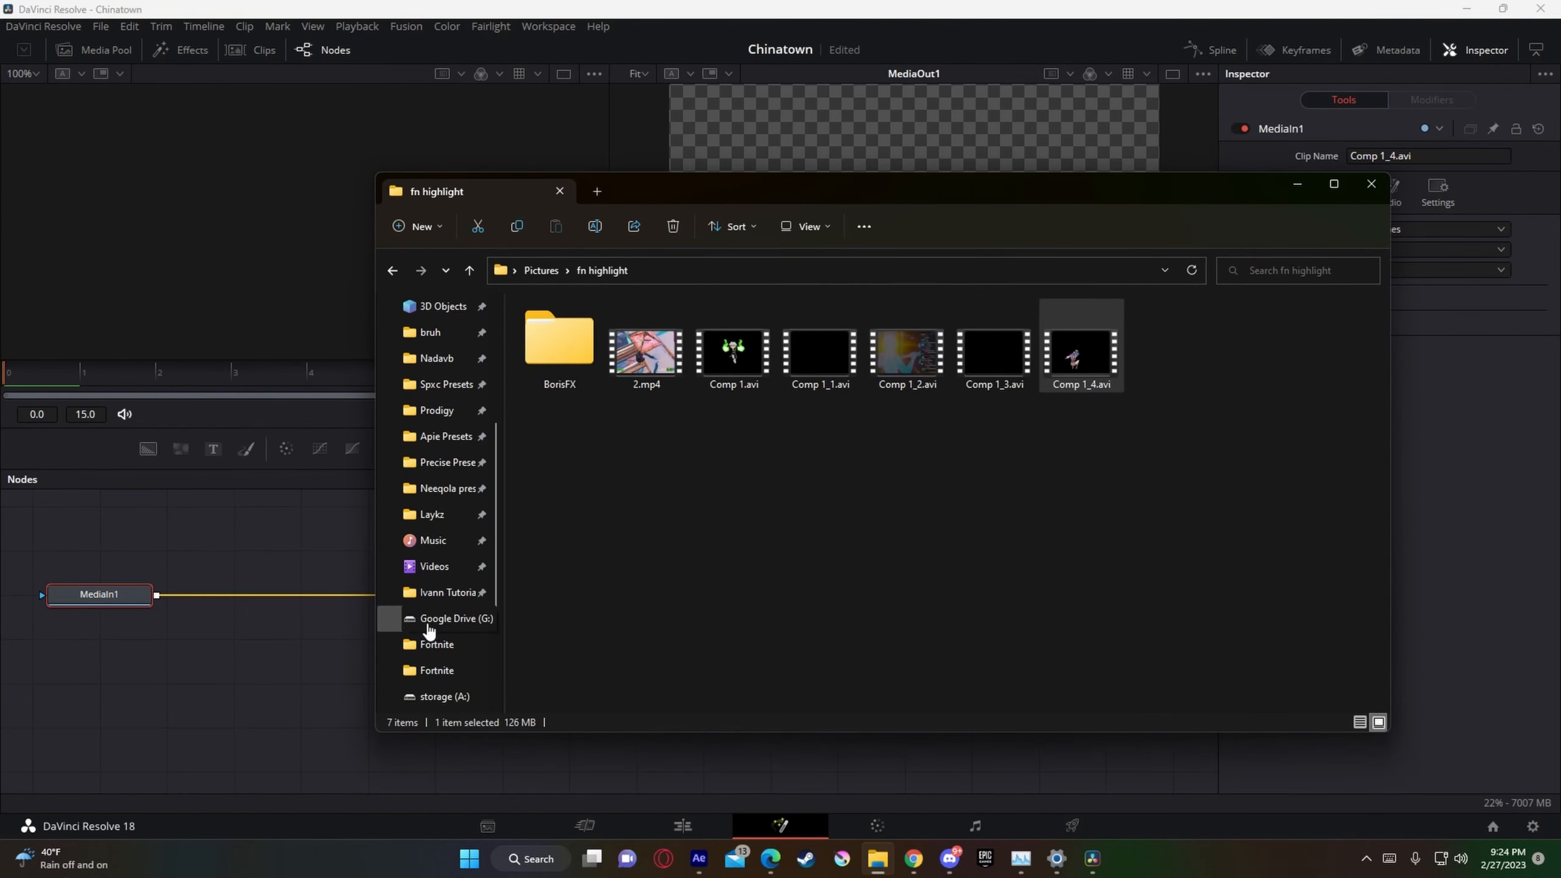
{"action": "left_click", "coordinate": [445, 369]}
{"action": "left_click_drag", "start_coordinate": [756, 188], "coordinate": [996, 173]}
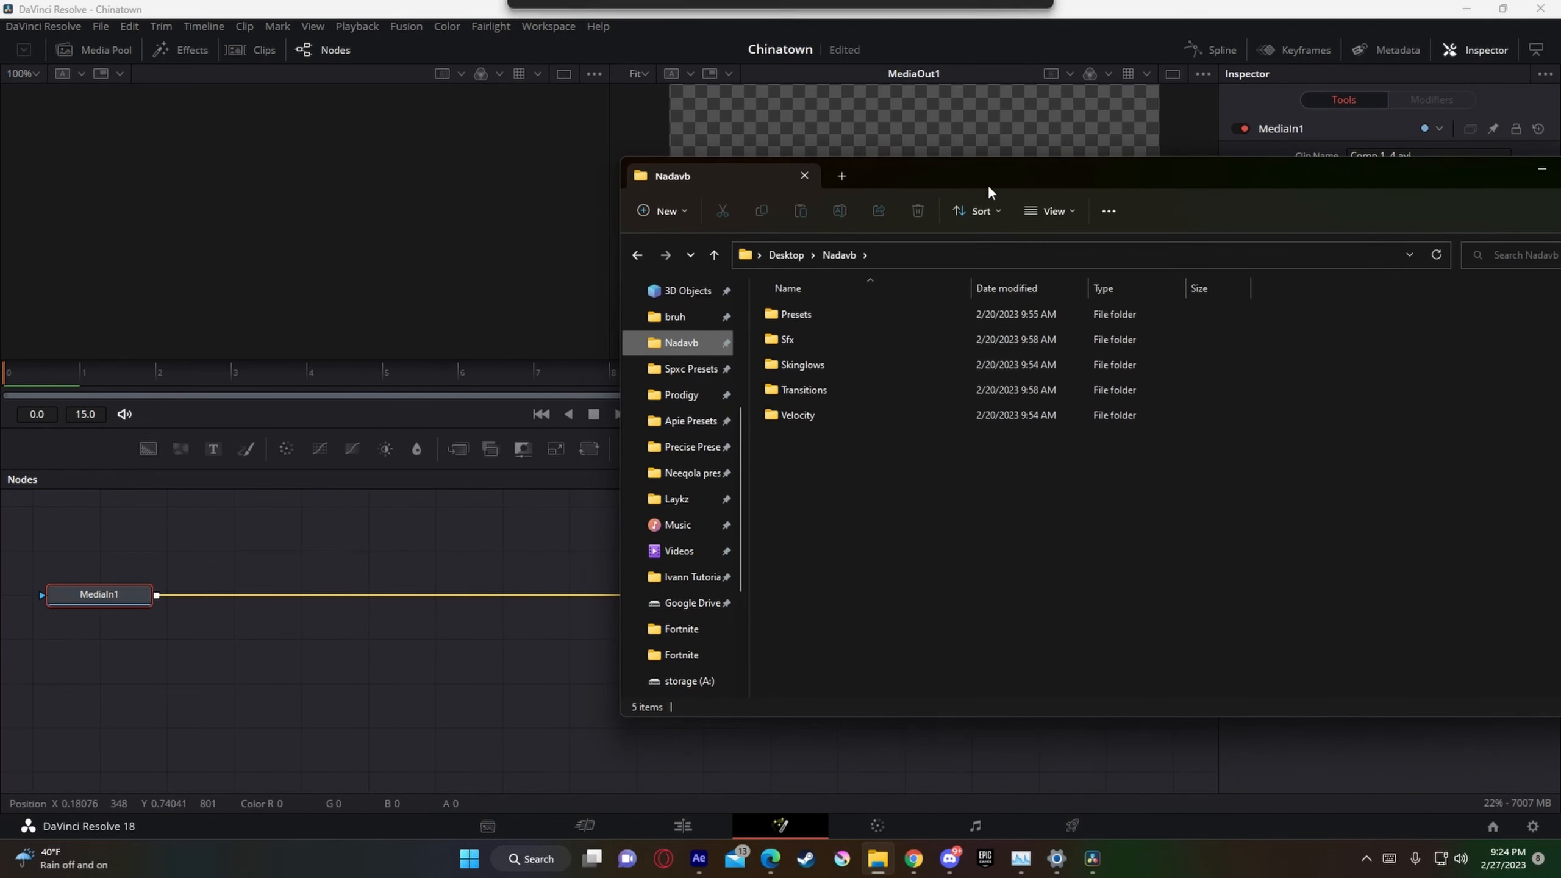
{"action": "left_click", "coordinate": [829, 364]}
{"action": "double_click", "coordinate": [828, 365]}
Step: Add Nadavb Skinglow1.setting to the Fusion composition, wire its nodes between MediaIn1 and MediaOut1, and return to the timeline
{"action": "left_click_drag", "start_coordinate": [861, 340], "coordinate": [463, 595]}
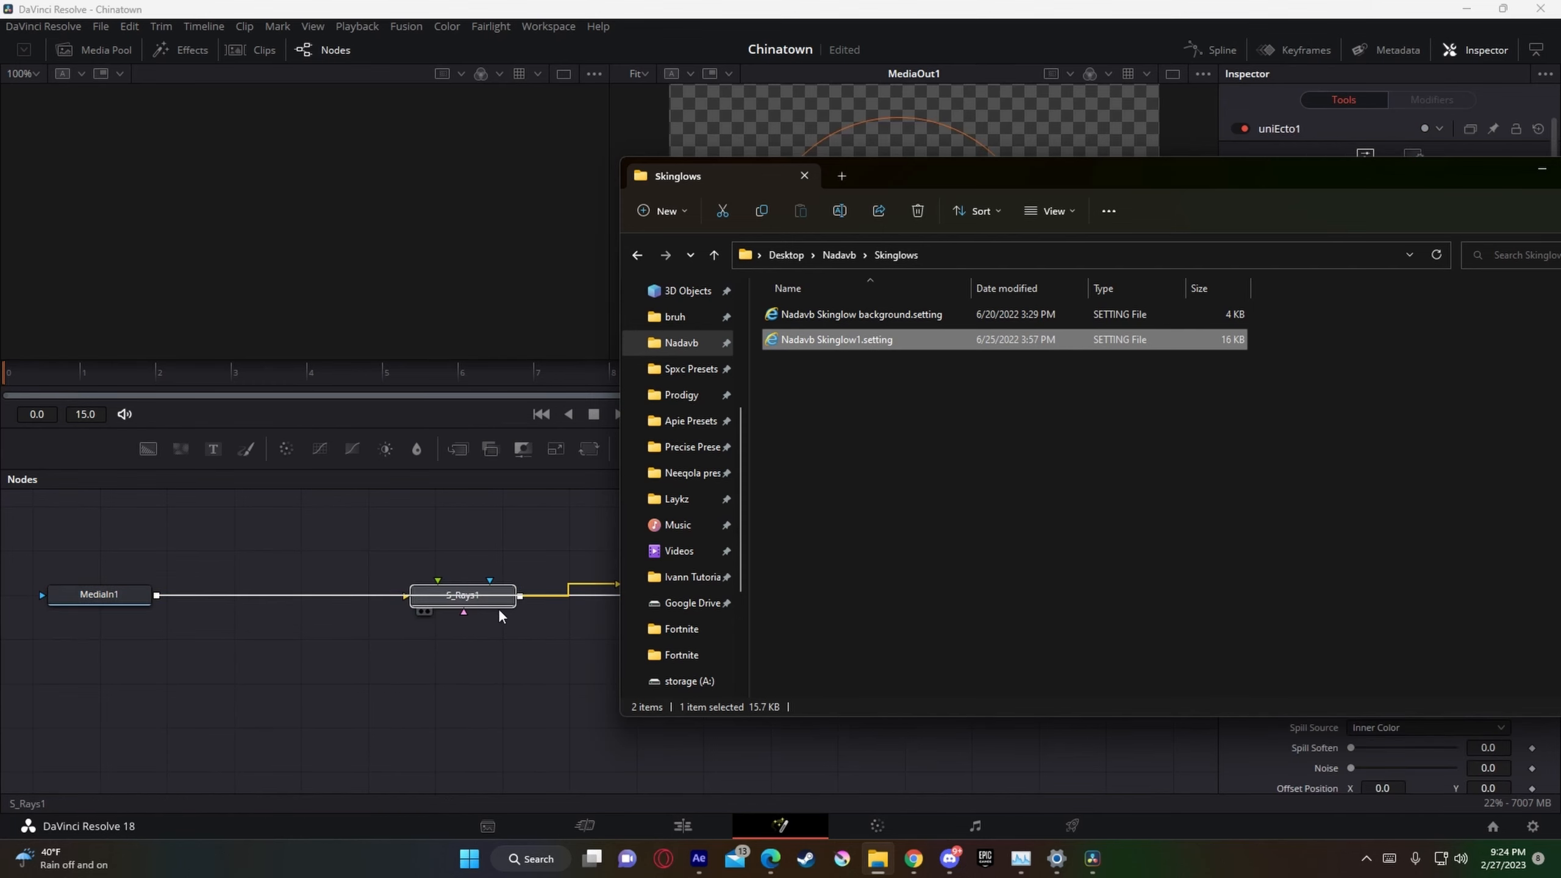
{"action": "left_click_drag", "start_coordinate": [493, 606], "coordinate": [371, 646]}
{"action": "left_click", "coordinate": [329, 664]}
{"action": "left_click_drag", "start_coordinate": [711, 588], "coordinate": [591, 605]}
{"action": "left_click_drag", "start_coordinate": [707, 595], "coordinate": [287, 644]}
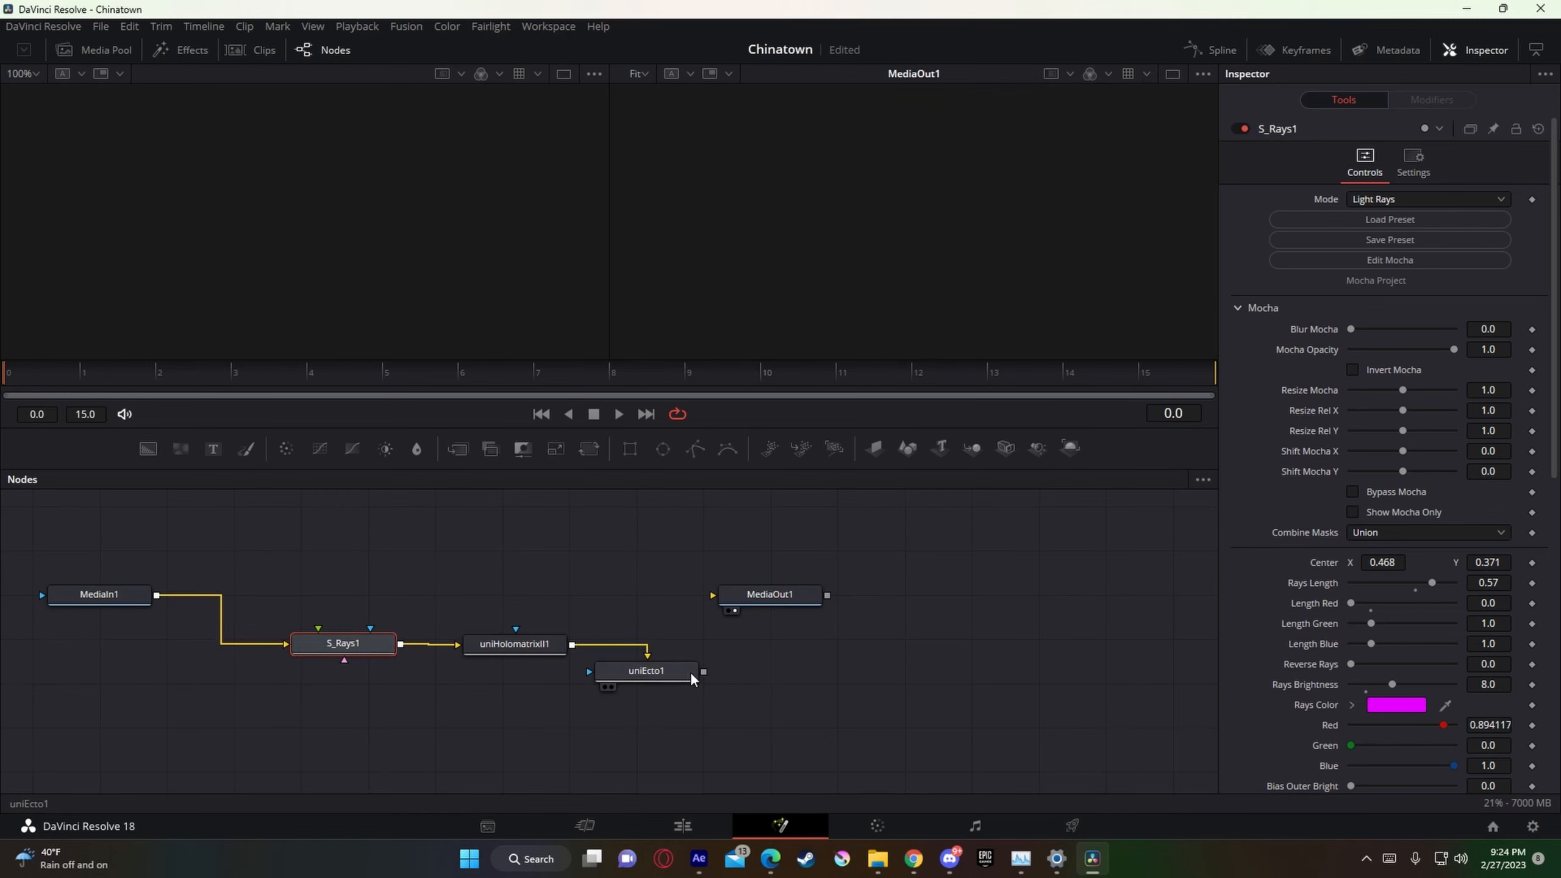
{"action": "left_click_drag", "start_coordinate": [704, 671], "coordinate": [787, 599]}
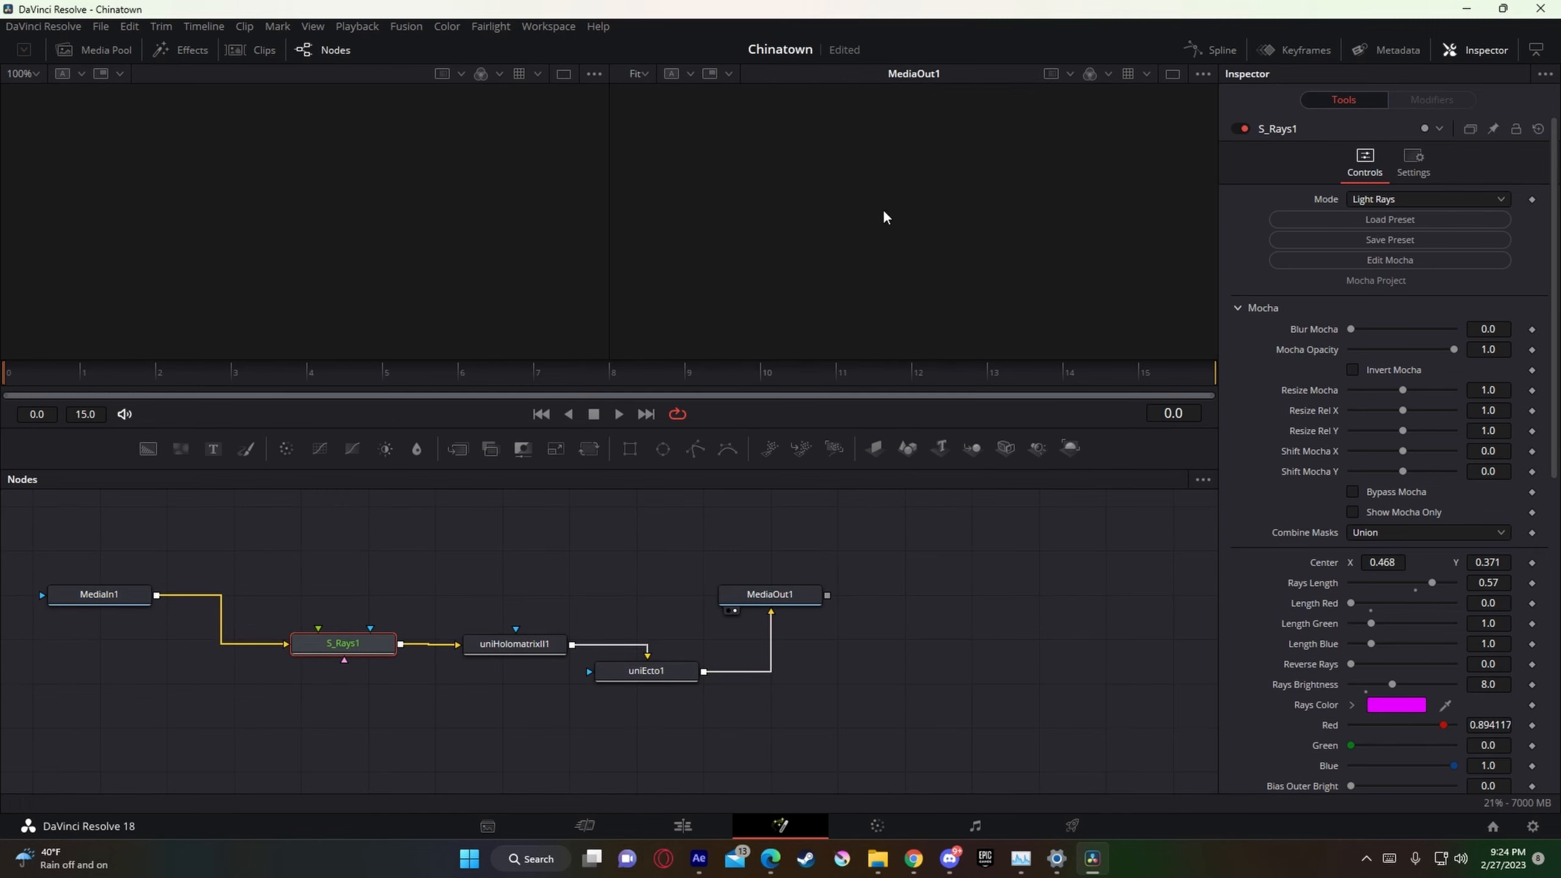
{"action": "mouse_move", "coordinate": [649, 675]}
{"action": "left_mouse_down"}
{"action": "mouse_move", "coordinate": [679, 657]}
{"action": "mouse_move", "coordinate": [657, 647]}
{"action": "left_mouse_up"}
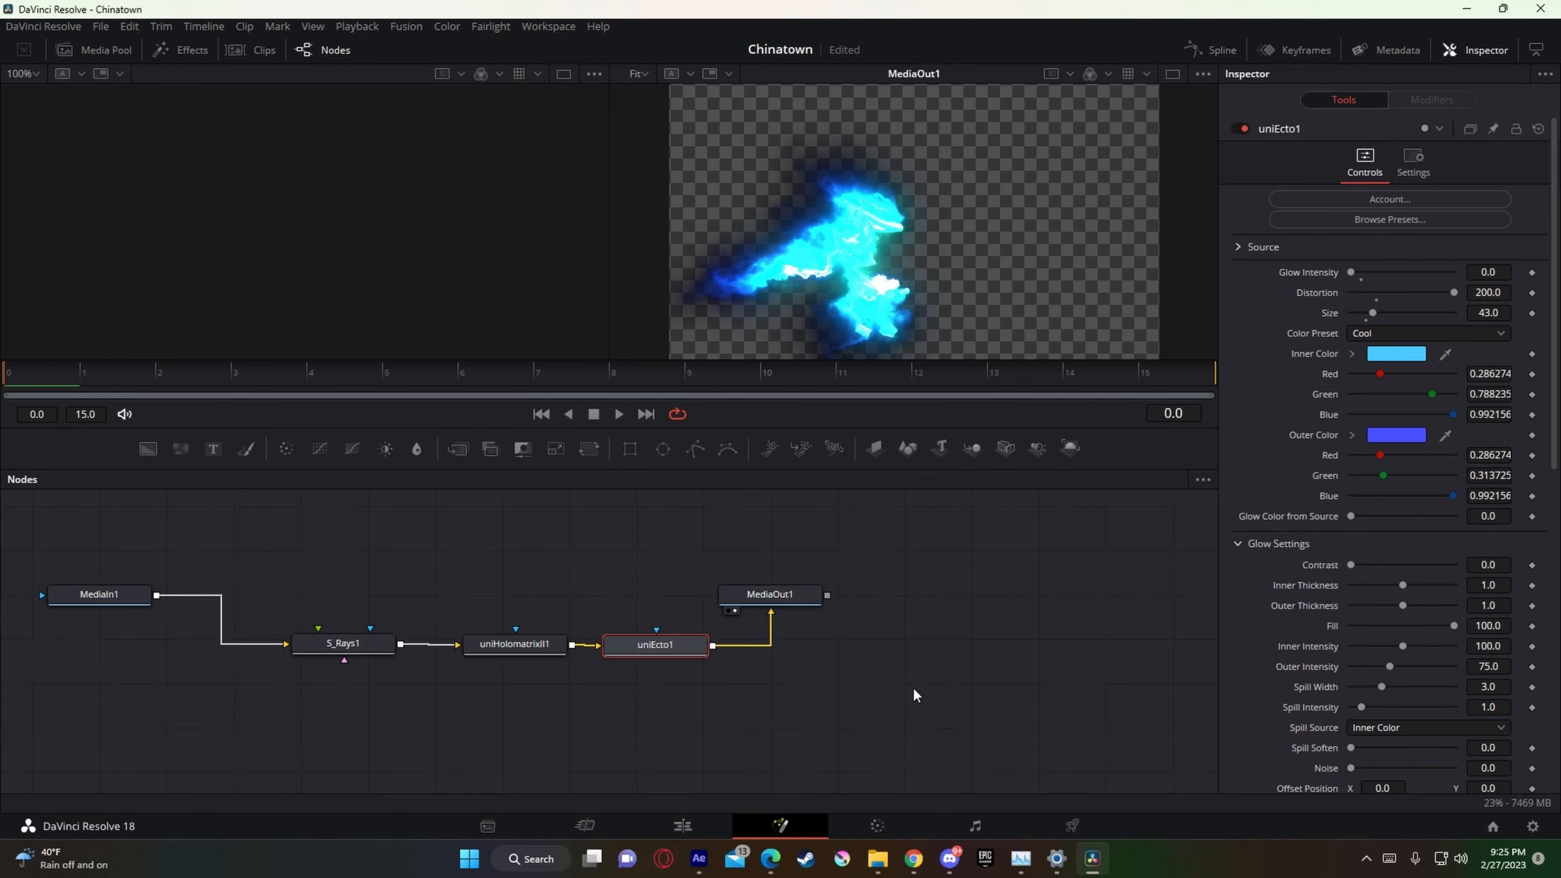
{"action": "left_click", "coordinate": [683, 825]}
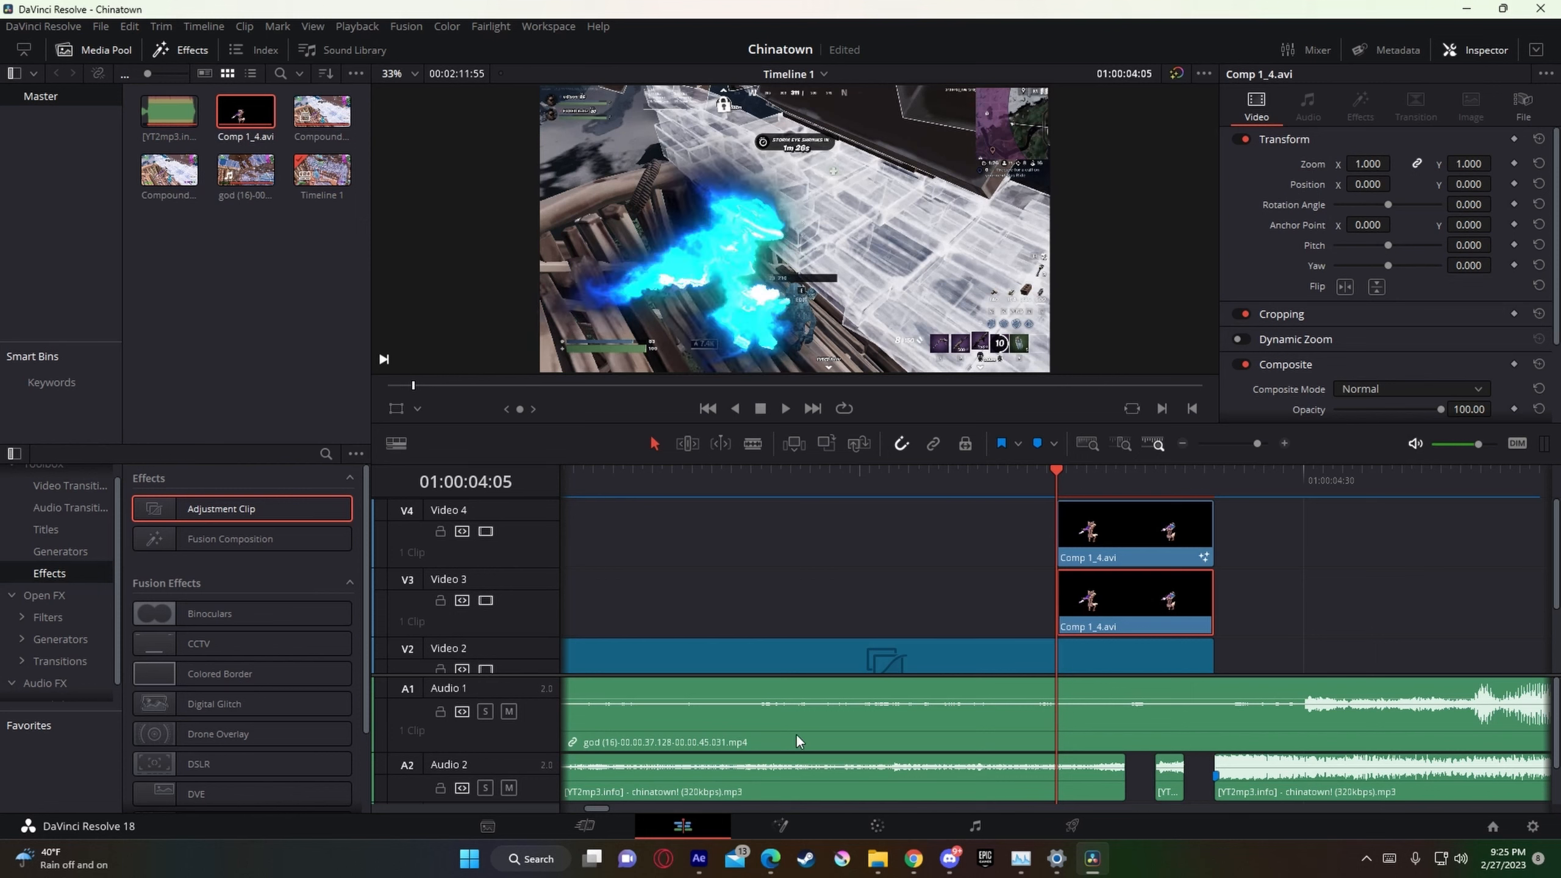
Step: Advance the playhead to 01:00:04:11 and delete S_Rays1, uniHolomatrixII1 and uniEcto1 from the Video 4 clip's Fusion composition
{"action": "key", "text": "Right"}
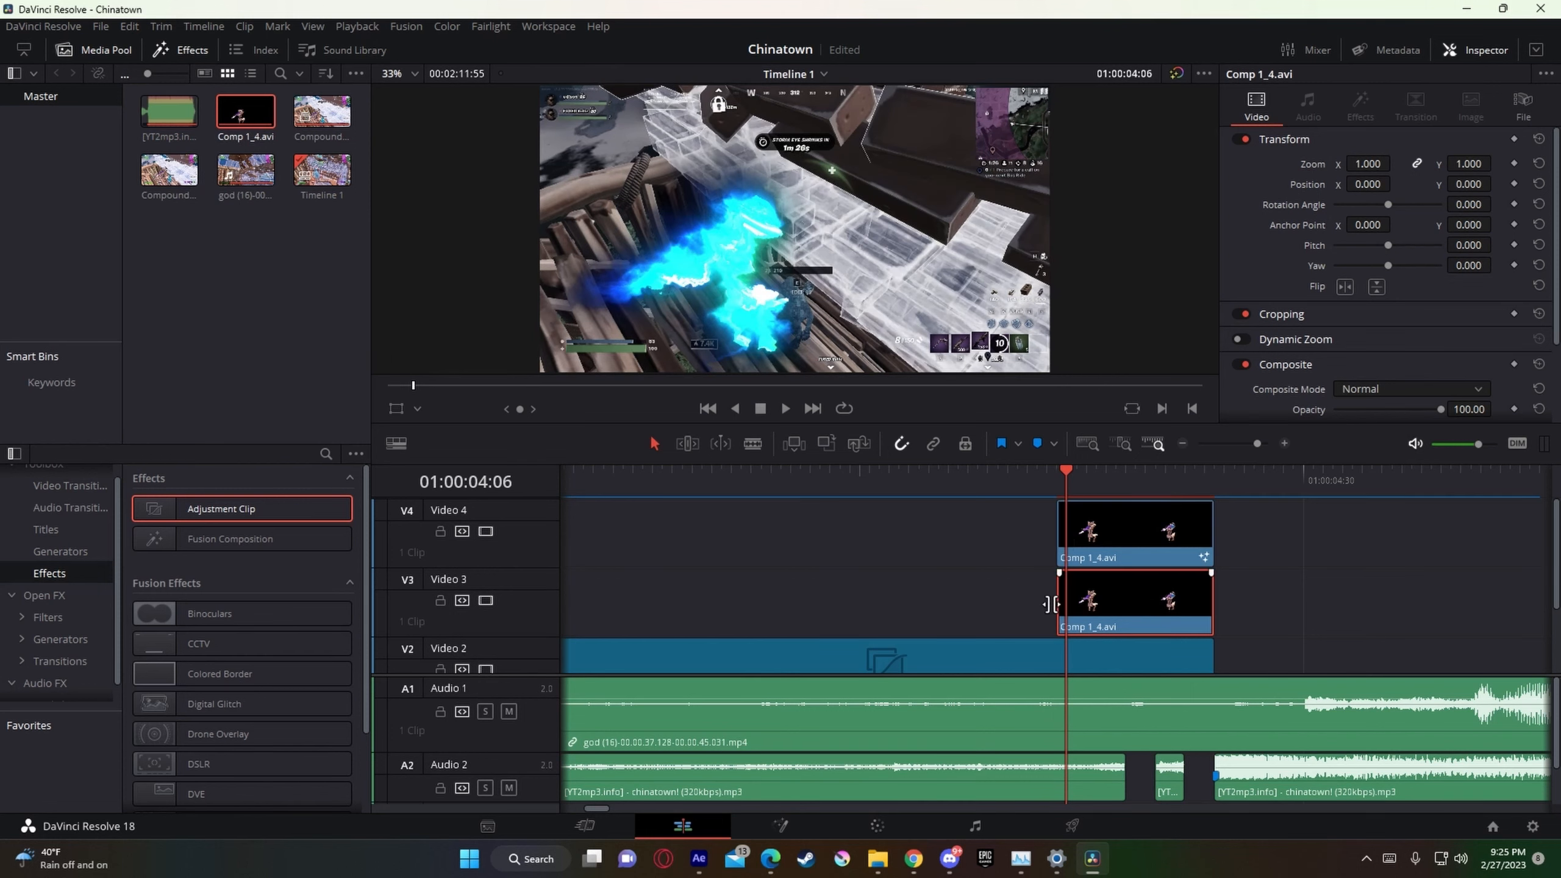
{"action": "key", "text": "Right"}
{"action": "key", "text": "Right"}
{"action": "key", "text": "Right"}
{"action": "key", "text": "Right"}
{"action": "key", "text": "Right"}
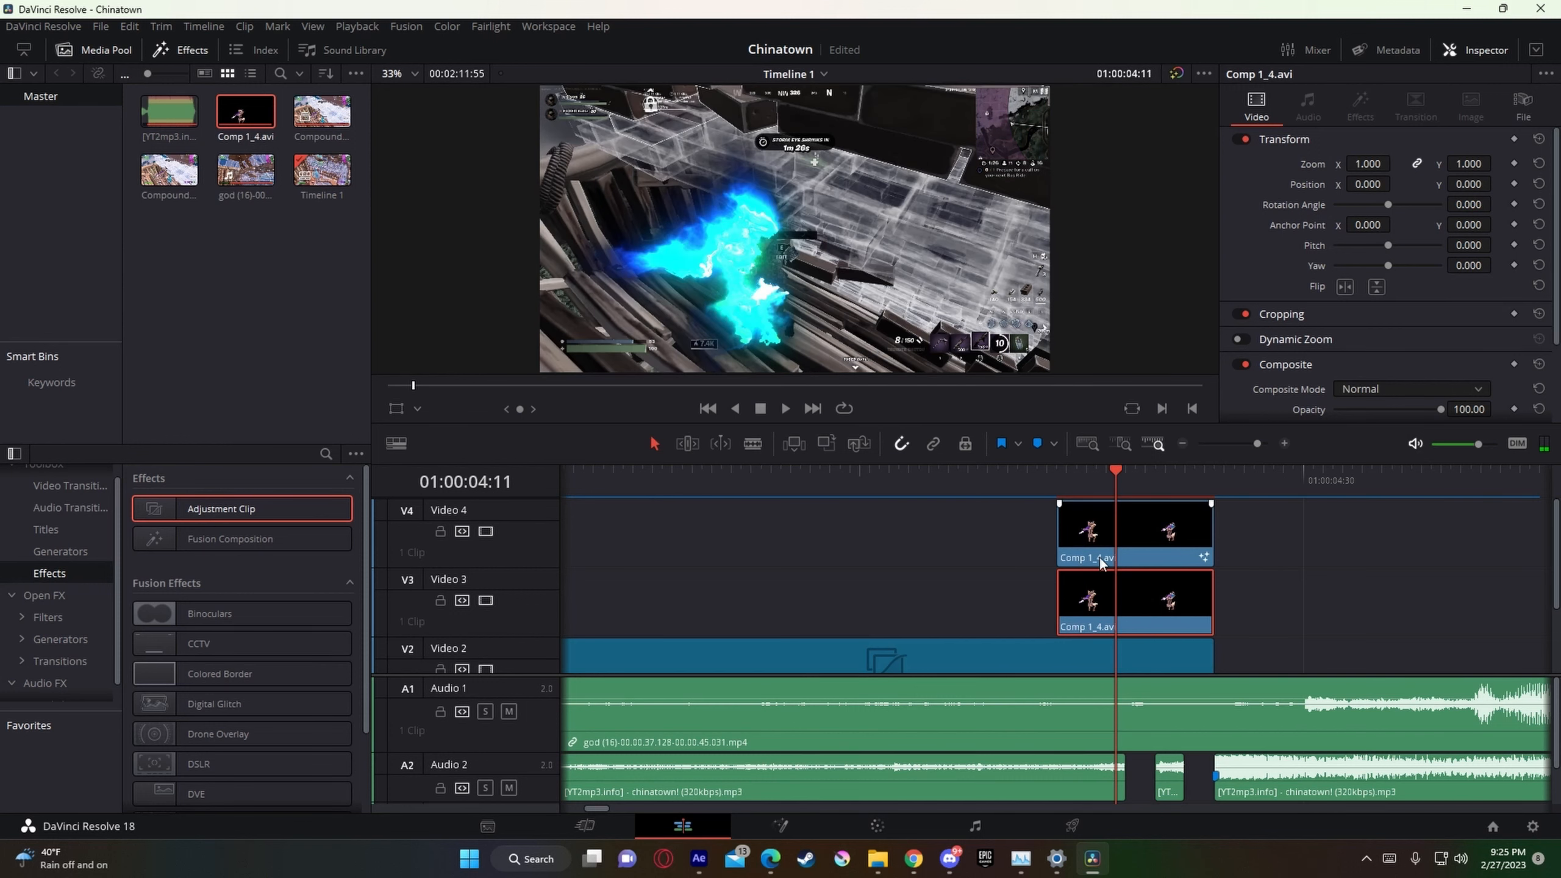
{"action": "right_click", "coordinate": [1185, 542]}
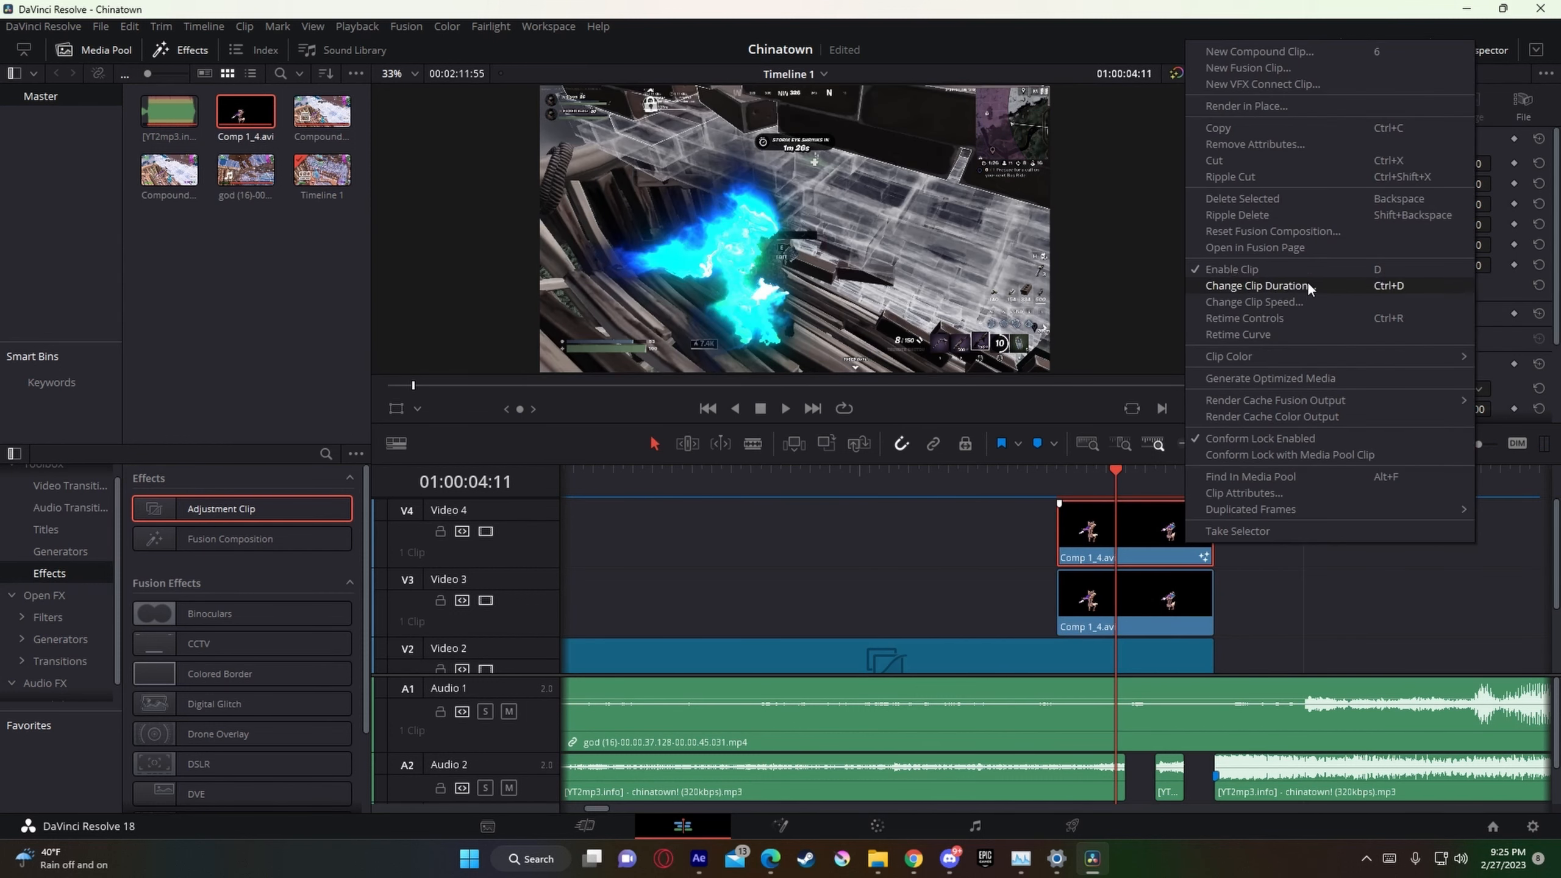
{"action": "left_click", "coordinate": [1319, 248]}
{"action": "left_click_drag", "start_coordinate": [725, 631], "coordinate": [289, 684]}
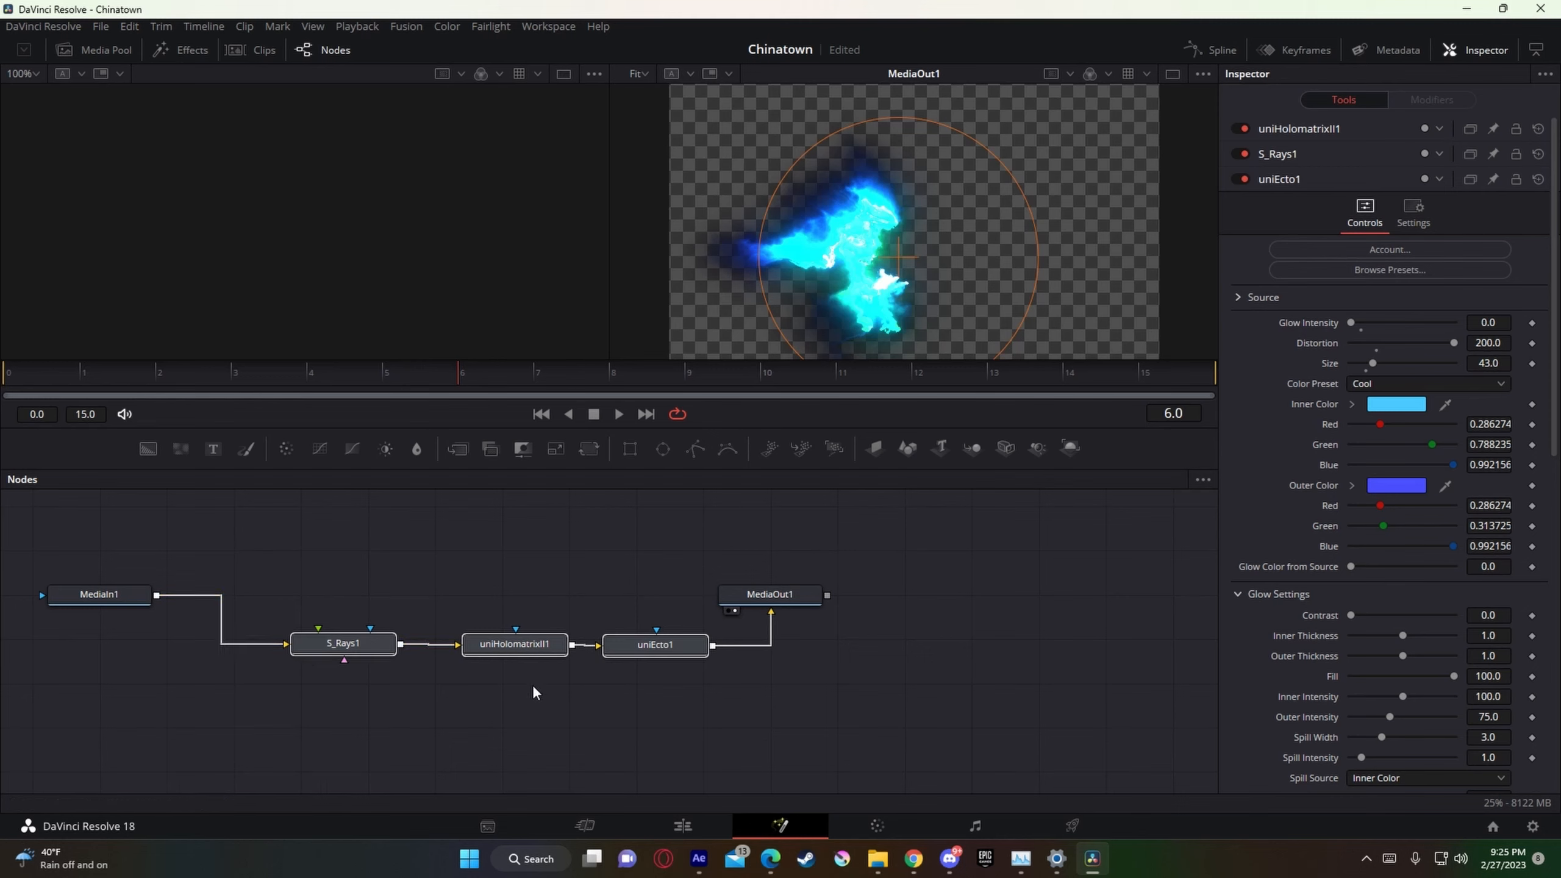
{"action": "key", "text": "Delete"}
{"action": "left_click", "coordinate": [684, 825]}
Step: Add Nadavb Skinglow1.setting to the Video 3 Comp 1_4.avi clip's Fusion composition, wired between MediaIn1 and MediaOut1
{"action": "right_click", "coordinate": [1149, 608]}
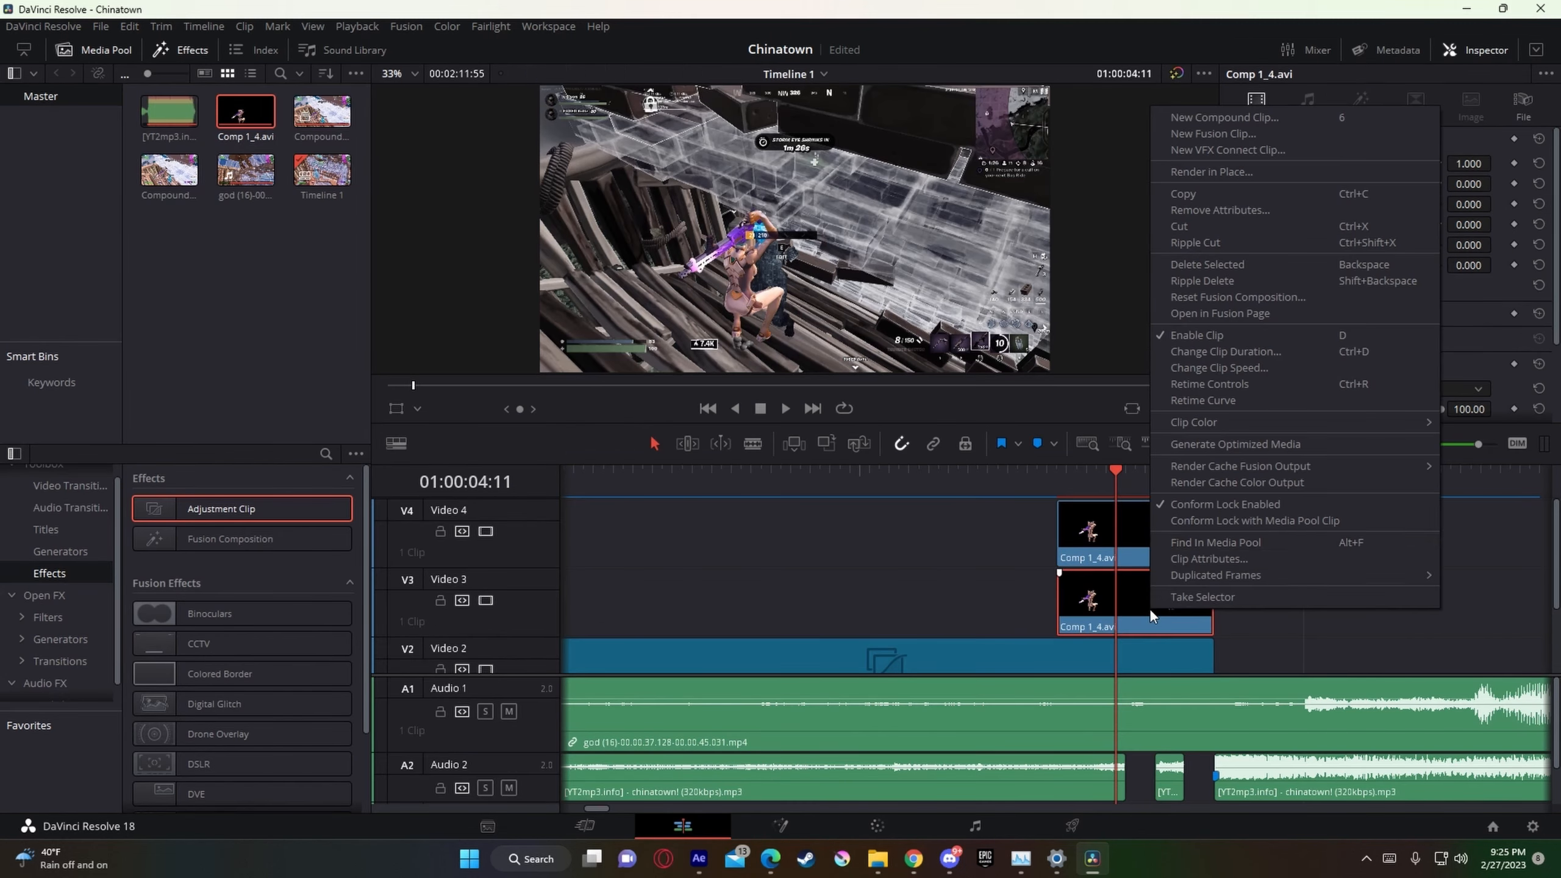
{"action": "left_click", "coordinate": [1286, 313]}
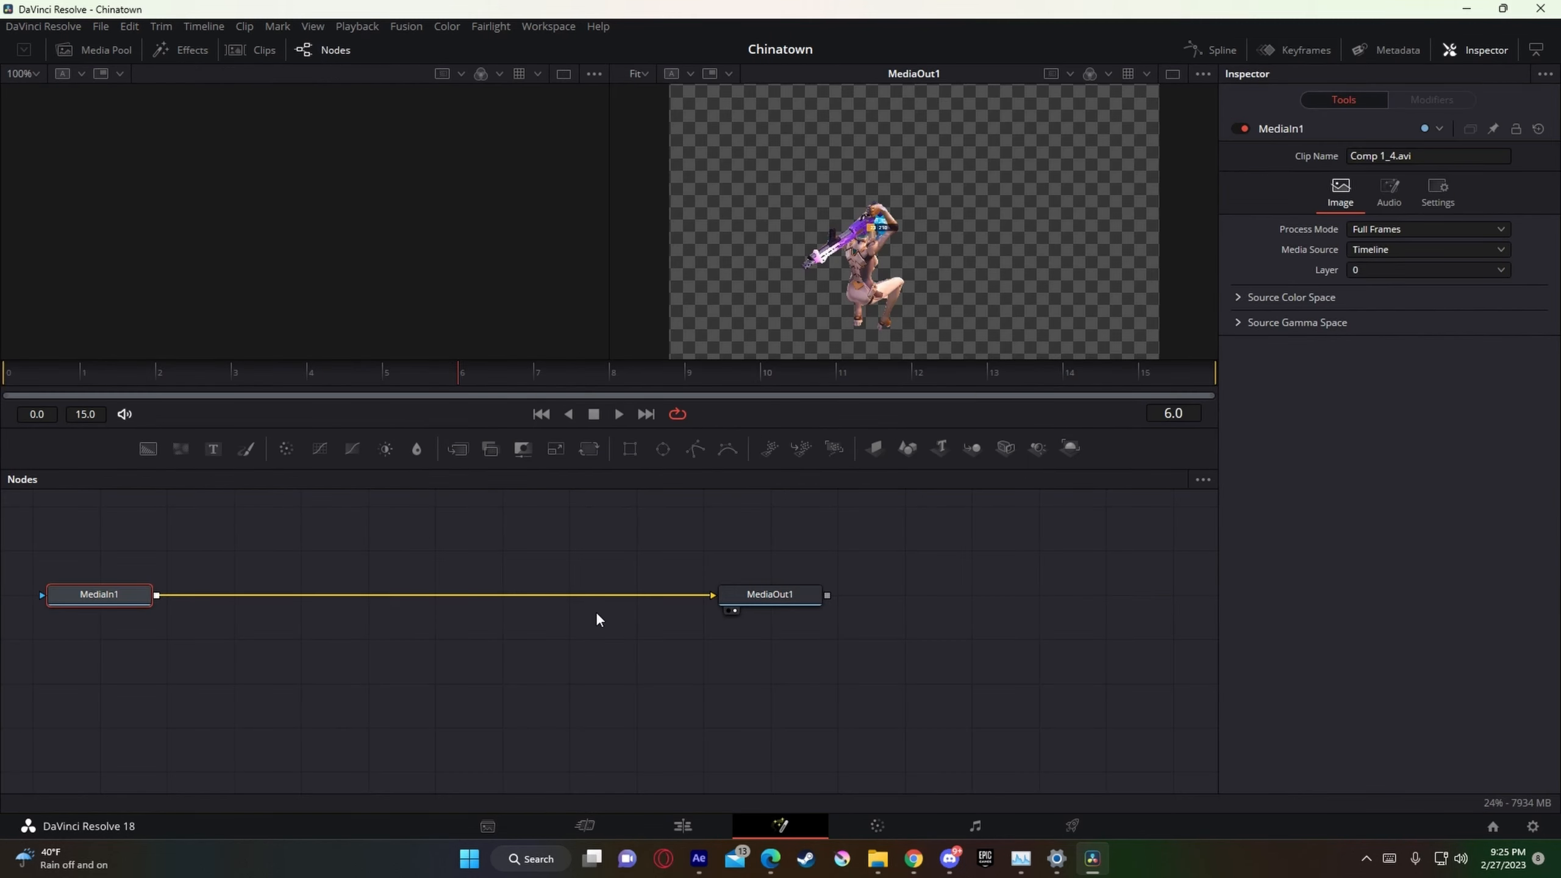
{"action": "left_click", "coordinate": [877, 859]}
{"action": "left_click_drag", "start_coordinate": [888, 325], "coordinate": [483, 675]}
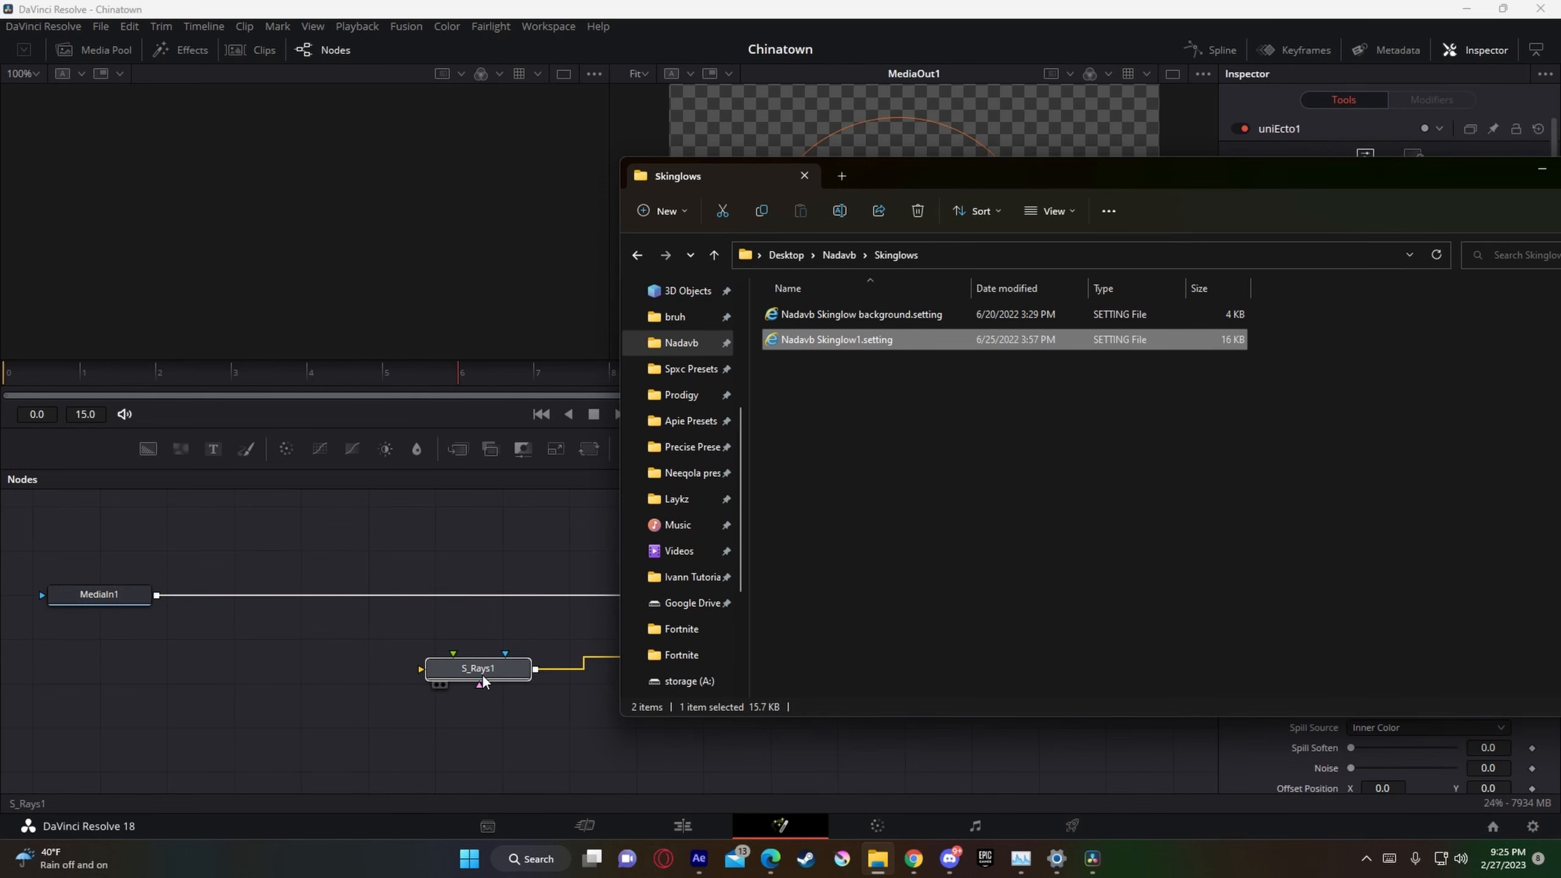
{"action": "left_click_drag", "start_coordinate": [710, 597], "coordinate": [269, 552]}
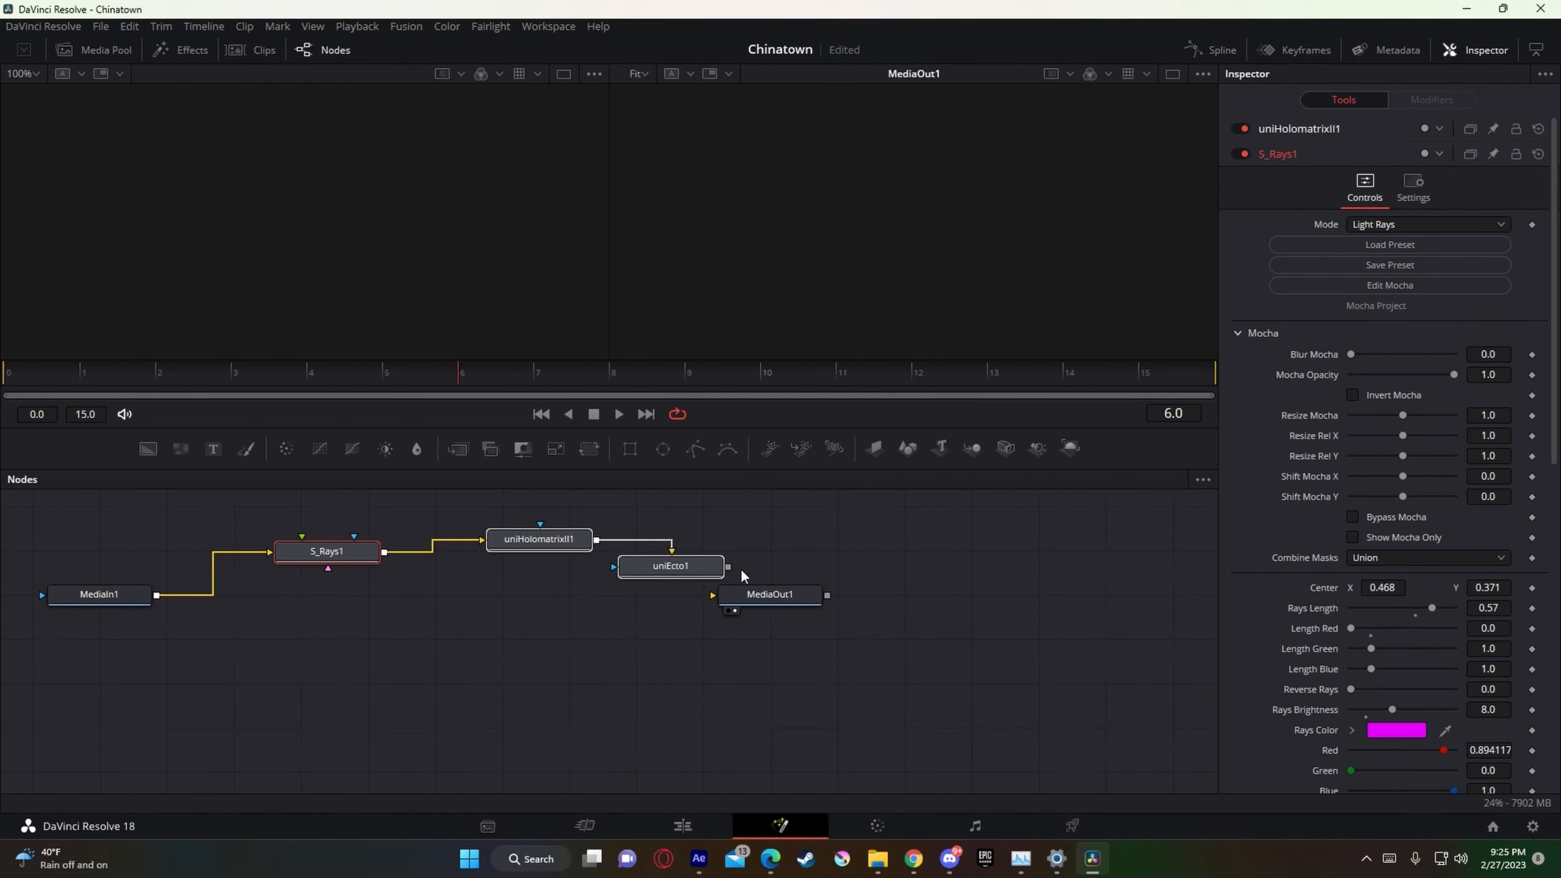
{"action": "left_click_drag", "start_coordinate": [727, 567], "coordinate": [768, 597]}
{"action": "left_click", "coordinate": [705, 820]}
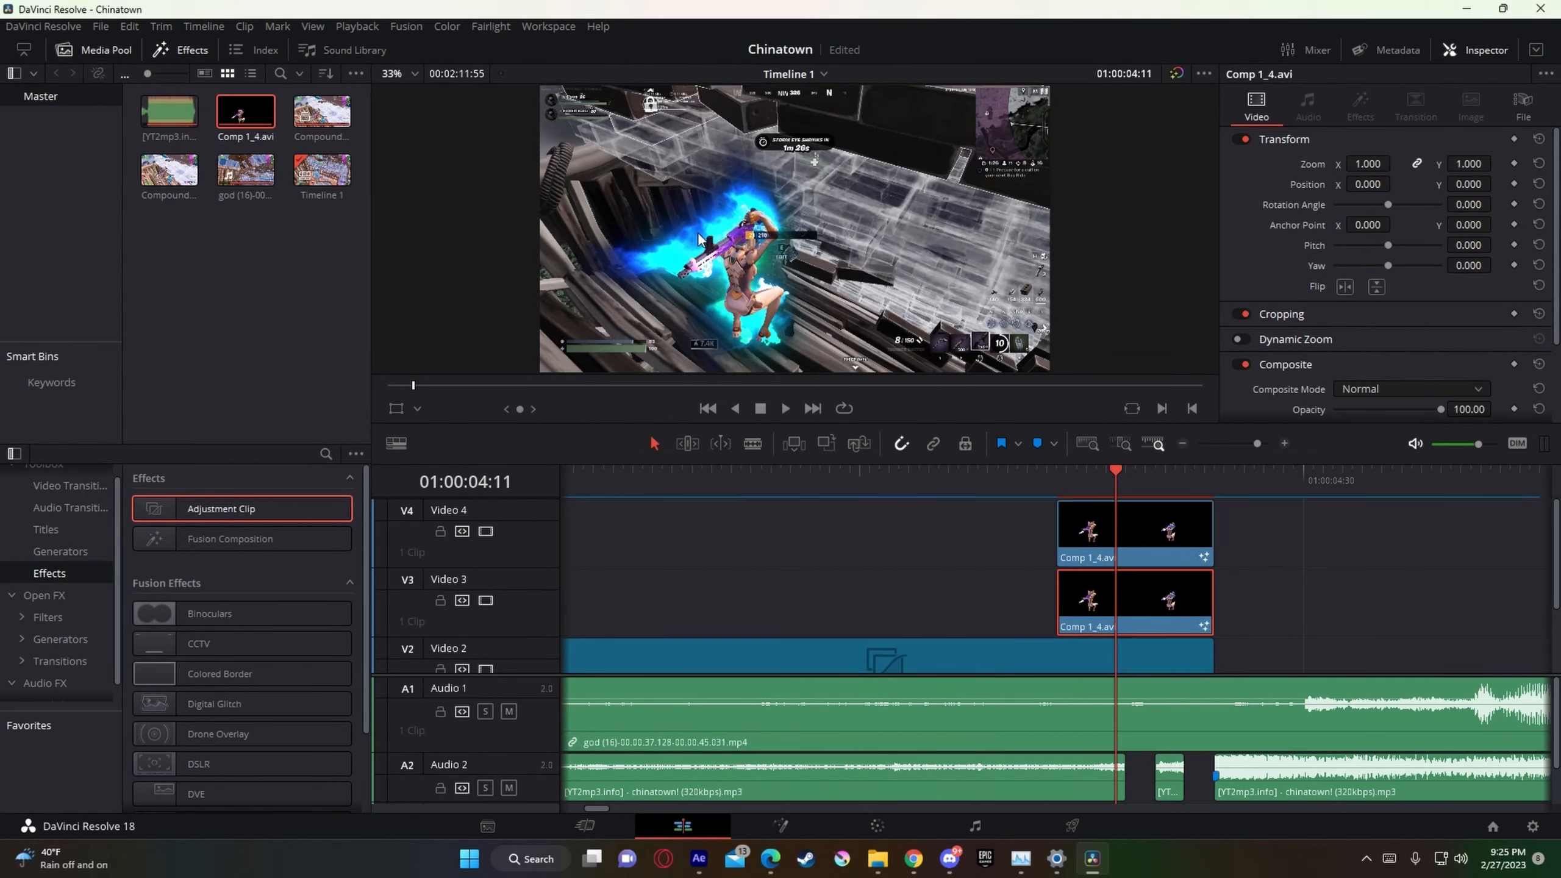
Step: Advance the playhead frame by frame to 01:00:04:18 to examine the glow around the character cutout
{"action": "key", "text": "Right"}
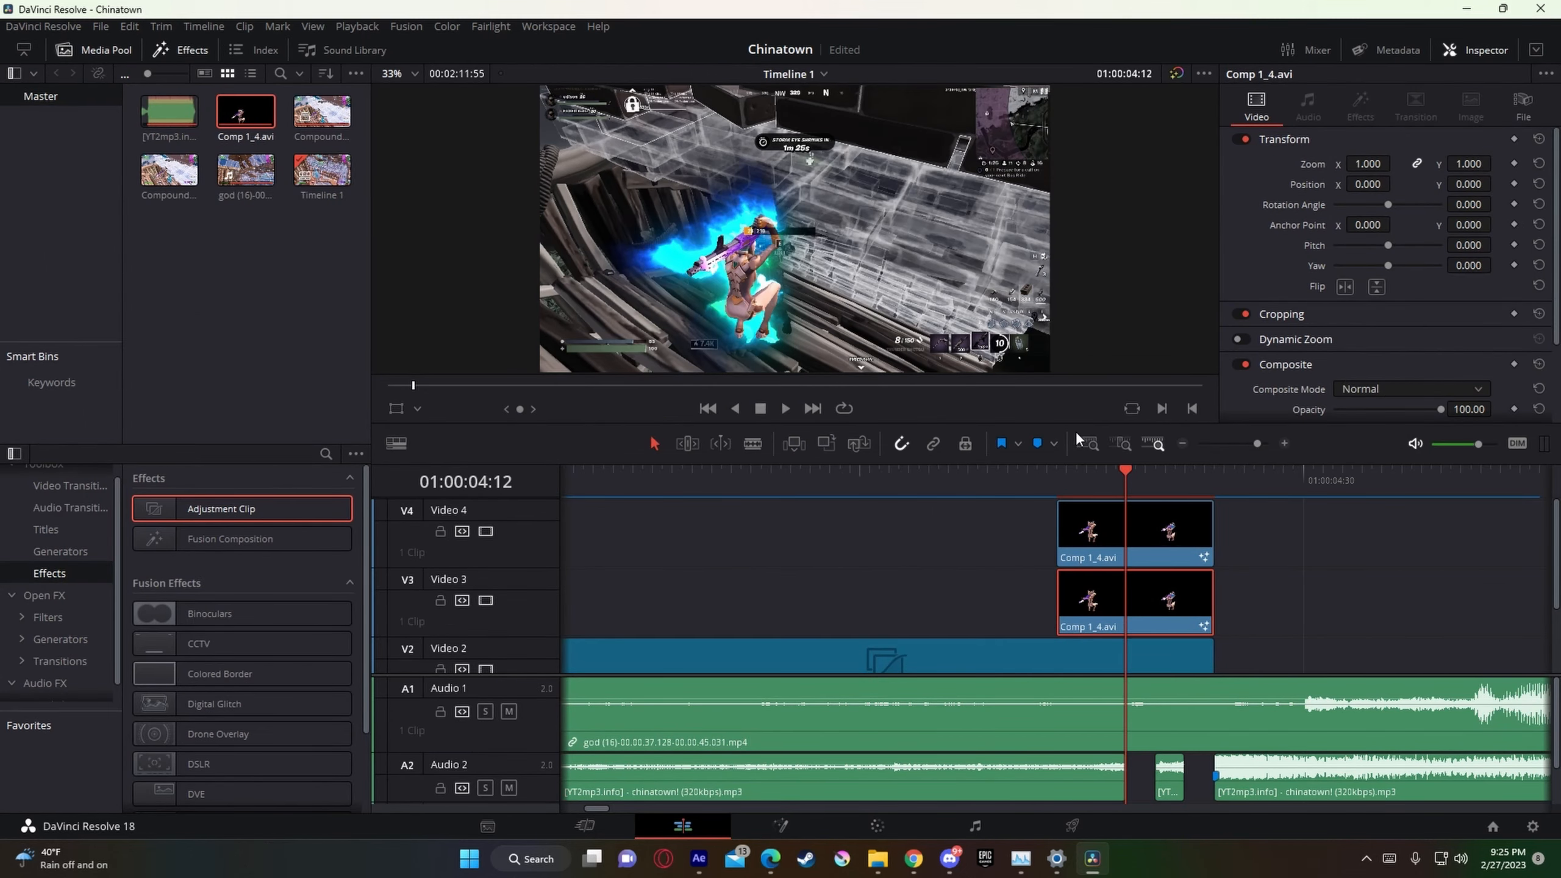
{"action": "key", "text": "Right"}
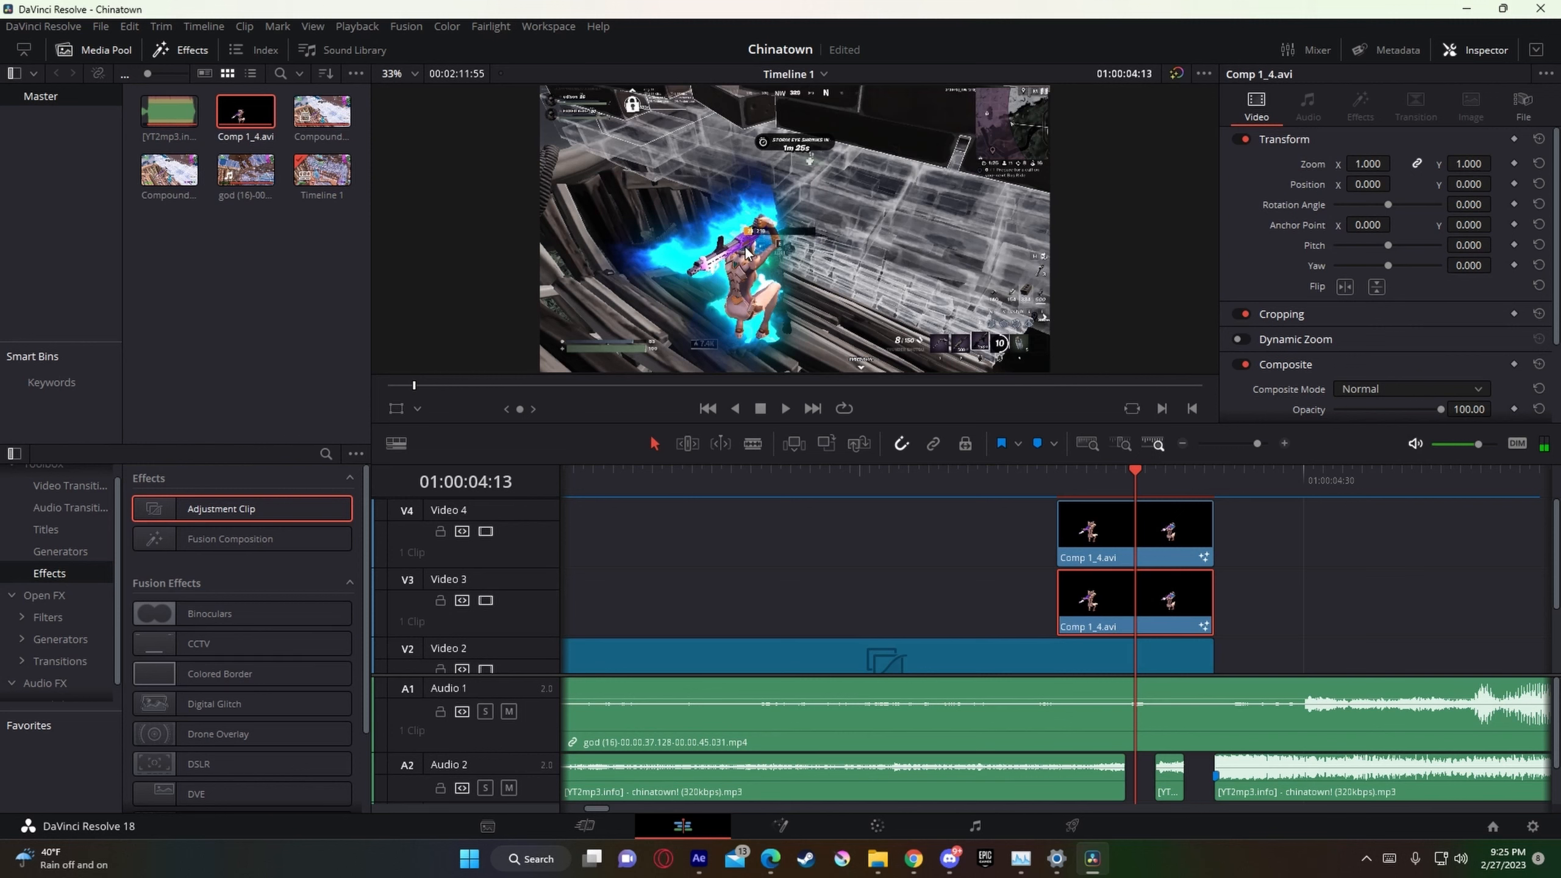
{"action": "key", "text": "Right"}
{"action": "key", "text": "Right"}
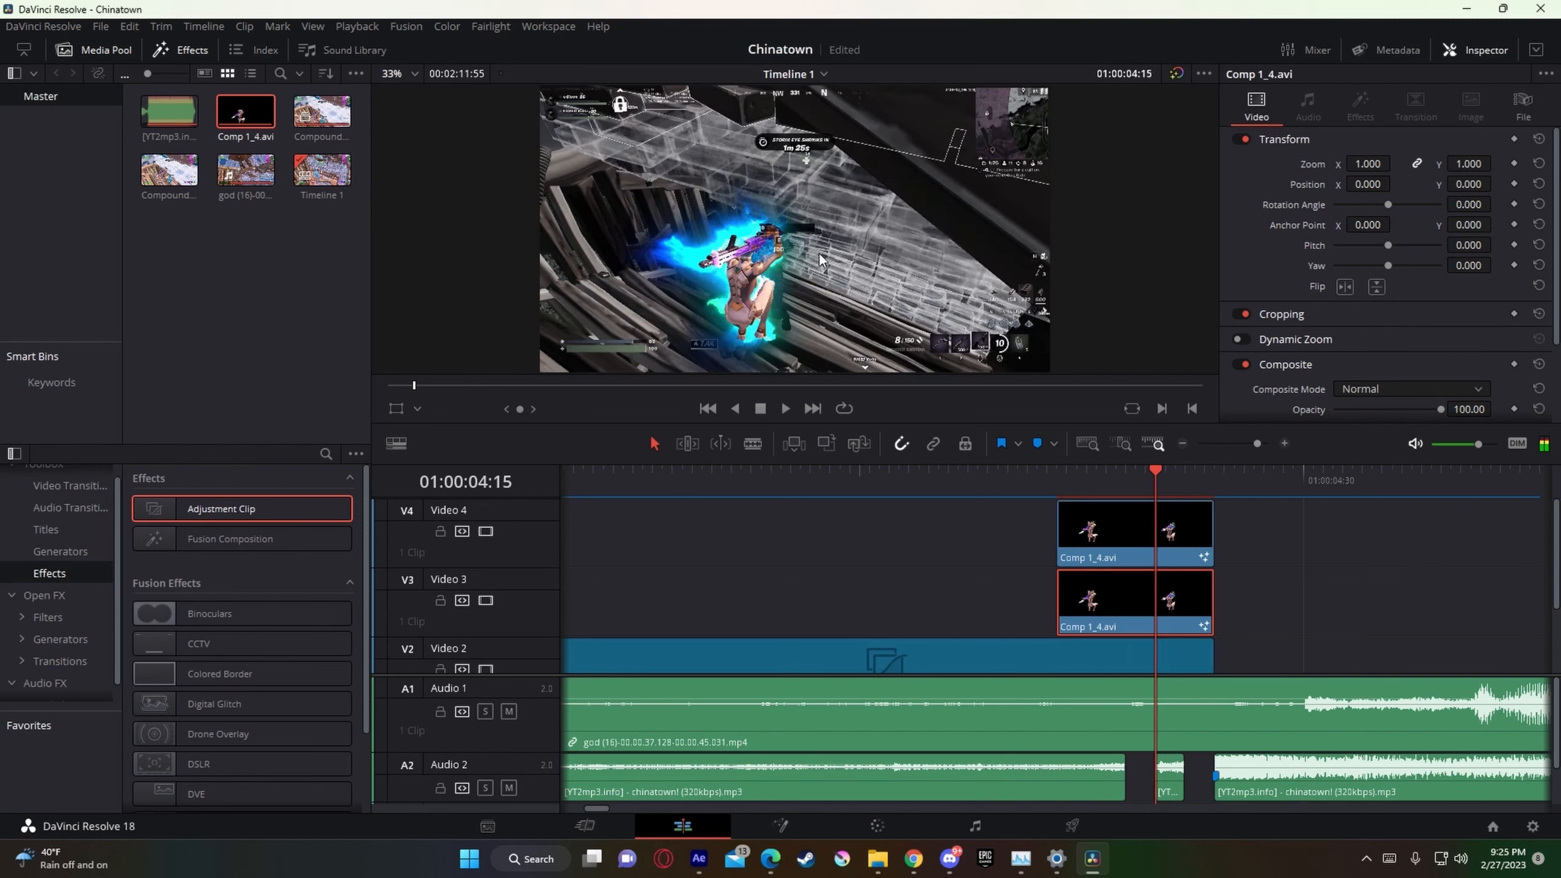
{"action": "key", "text": "Right"}
{"action": "key", "text": "Right"}
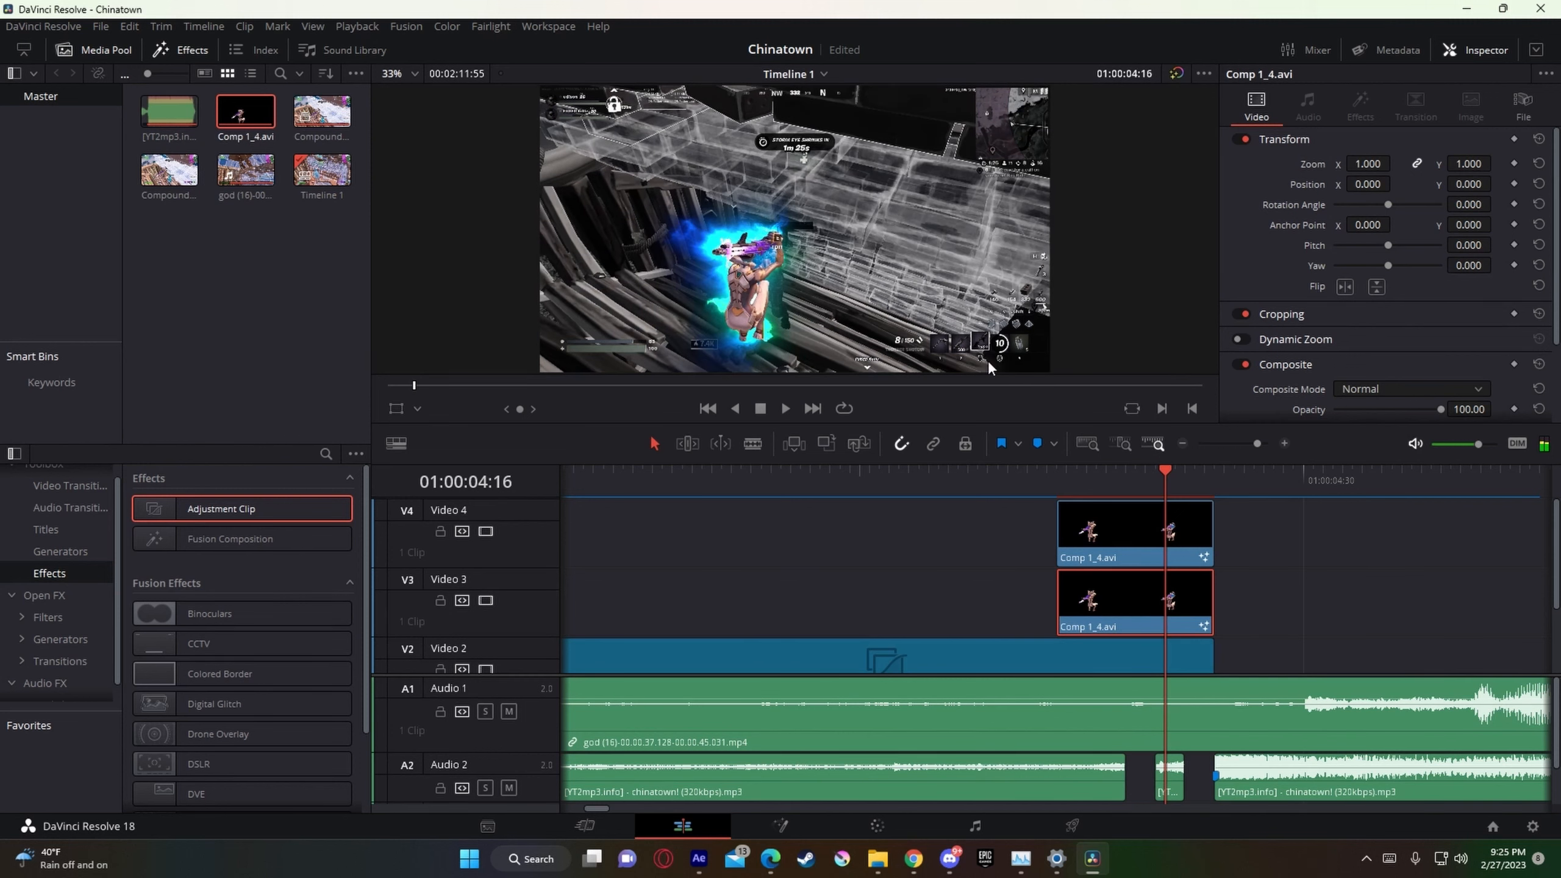
{"action": "key", "text": "Right"}
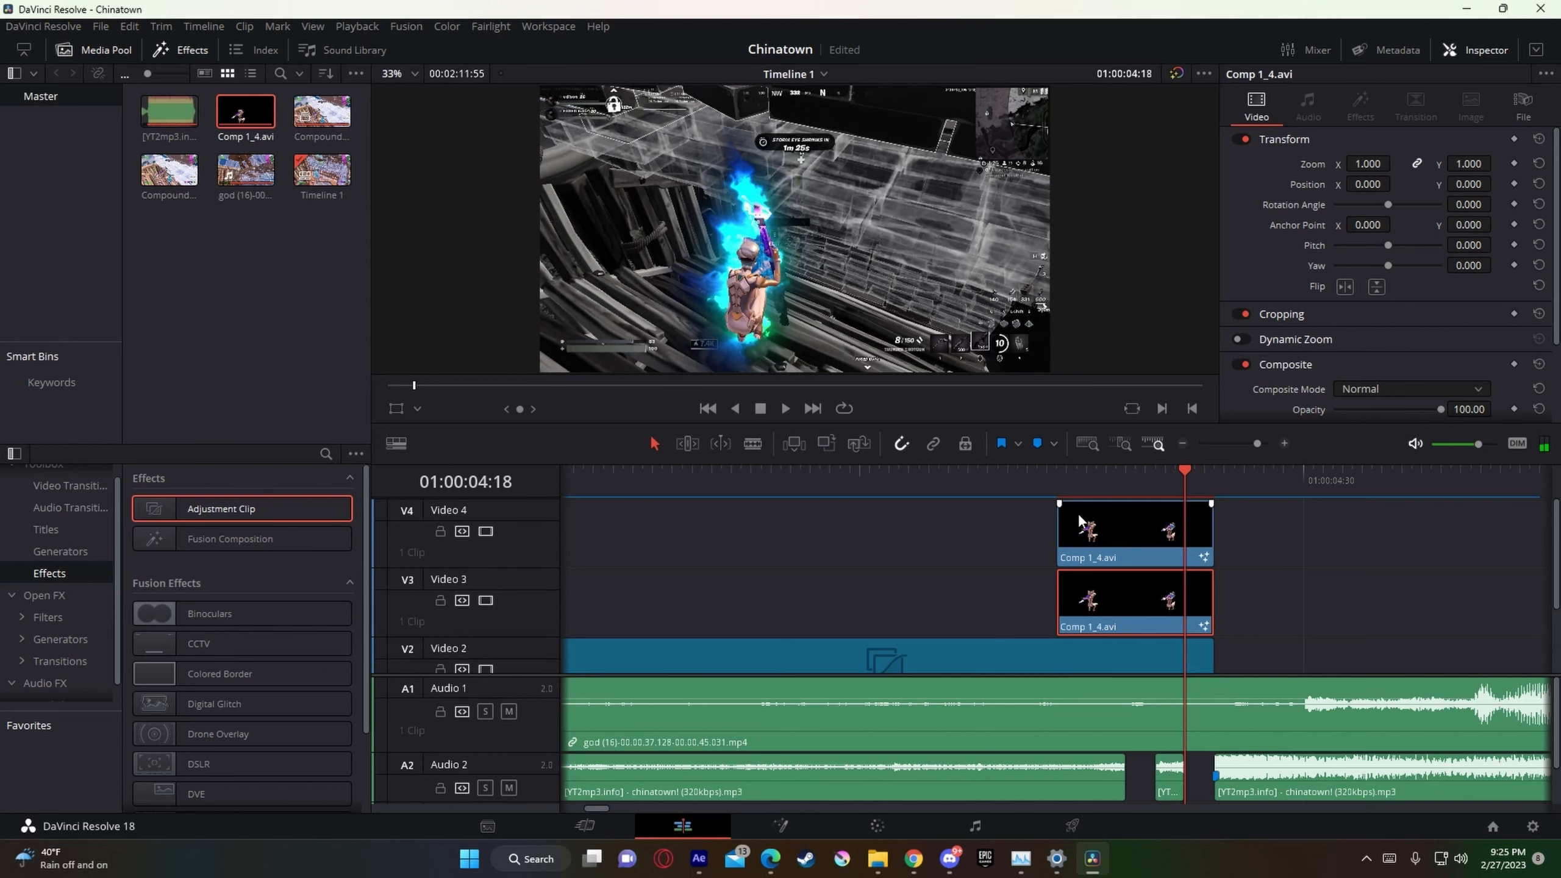
Step: Turn on Render Cache Color Output for the Comp 1_4.avi clips on Video 3 and Video 4
{"action": "right_click", "coordinate": [1151, 607]}
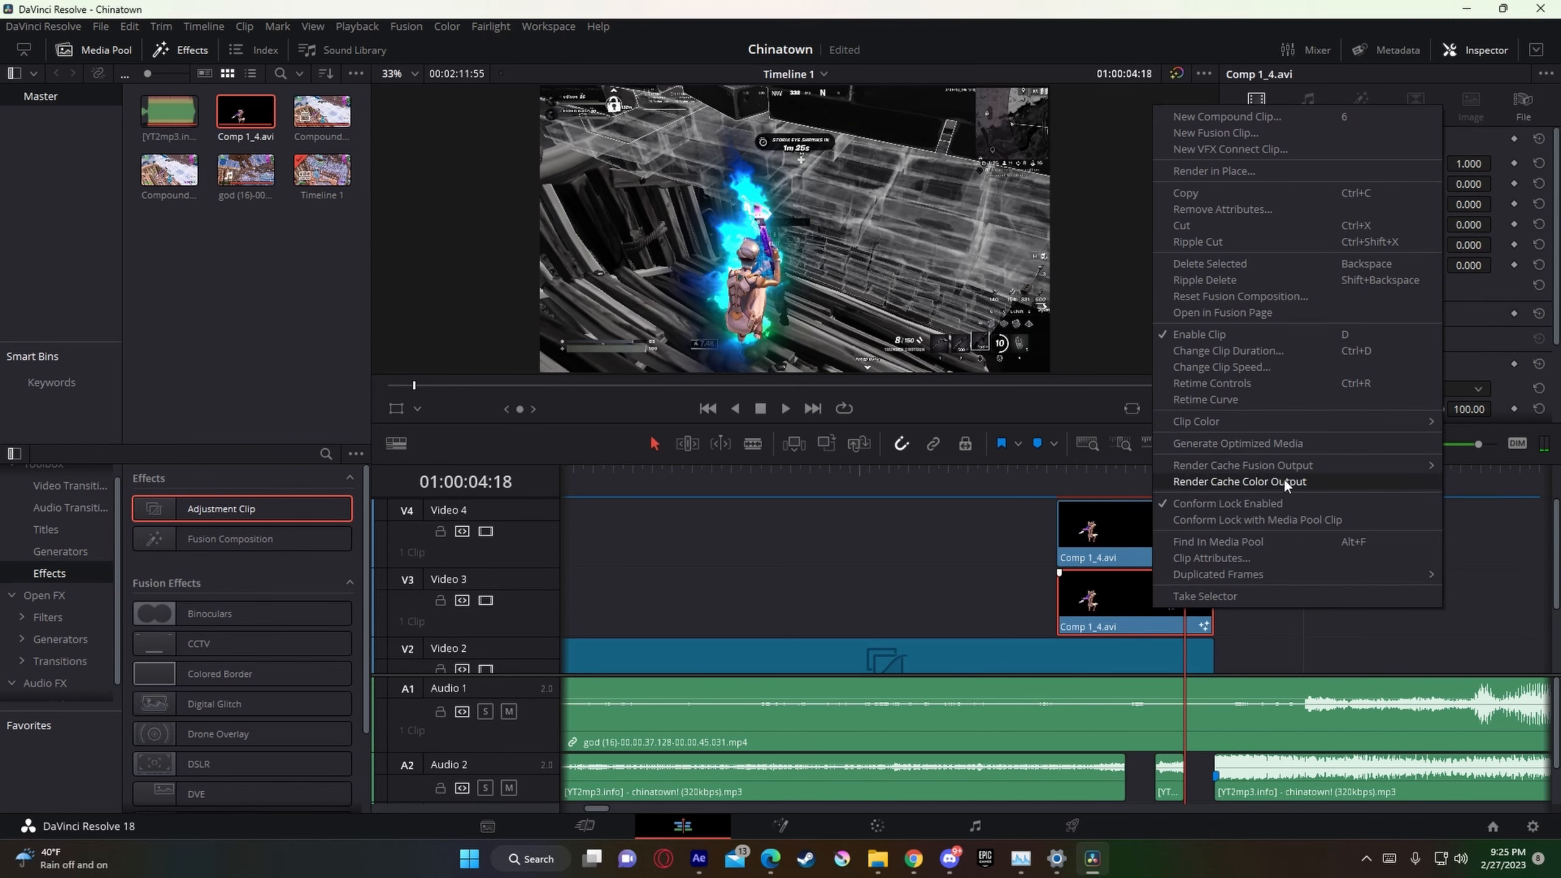
{"action": "left_click", "coordinate": [1178, 537]}
{"action": "right_click", "coordinate": [1116, 560]}
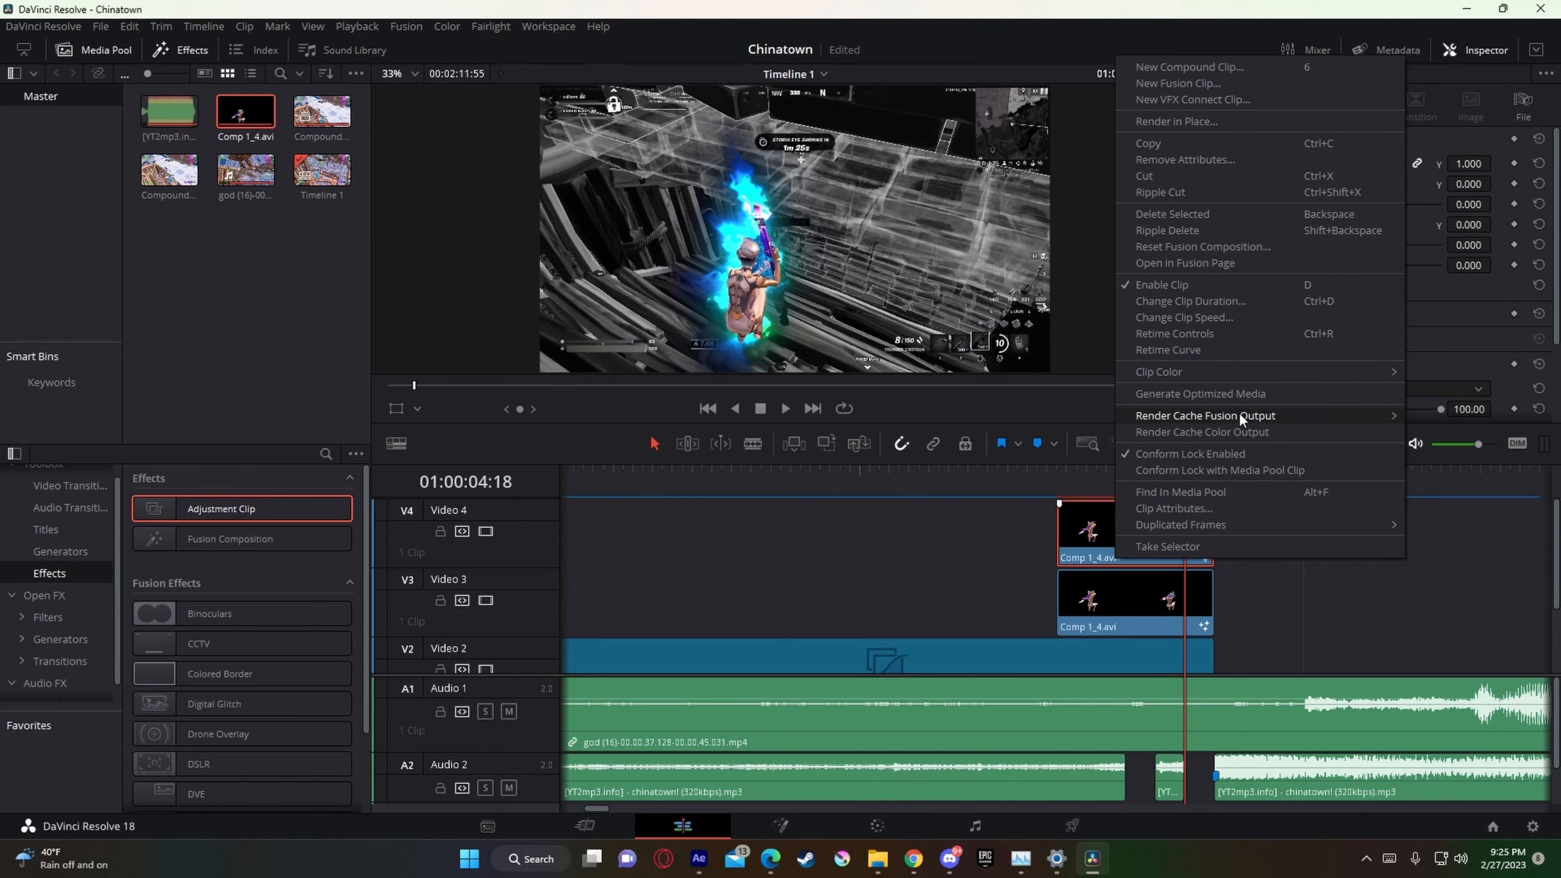
{"action": "left_click", "coordinate": [1235, 431]}
Step: Split the first Compound Clip 1 on Video 1 at 01:00:04:18, three frames before its end
{"action": "left_click_drag", "start_coordinate": [1184, 484], "coordinate": [1027, 483]}
{"action": "left_click_drag", "start_coordinate": [1261, 444], "coordinate": [1250, 445]}
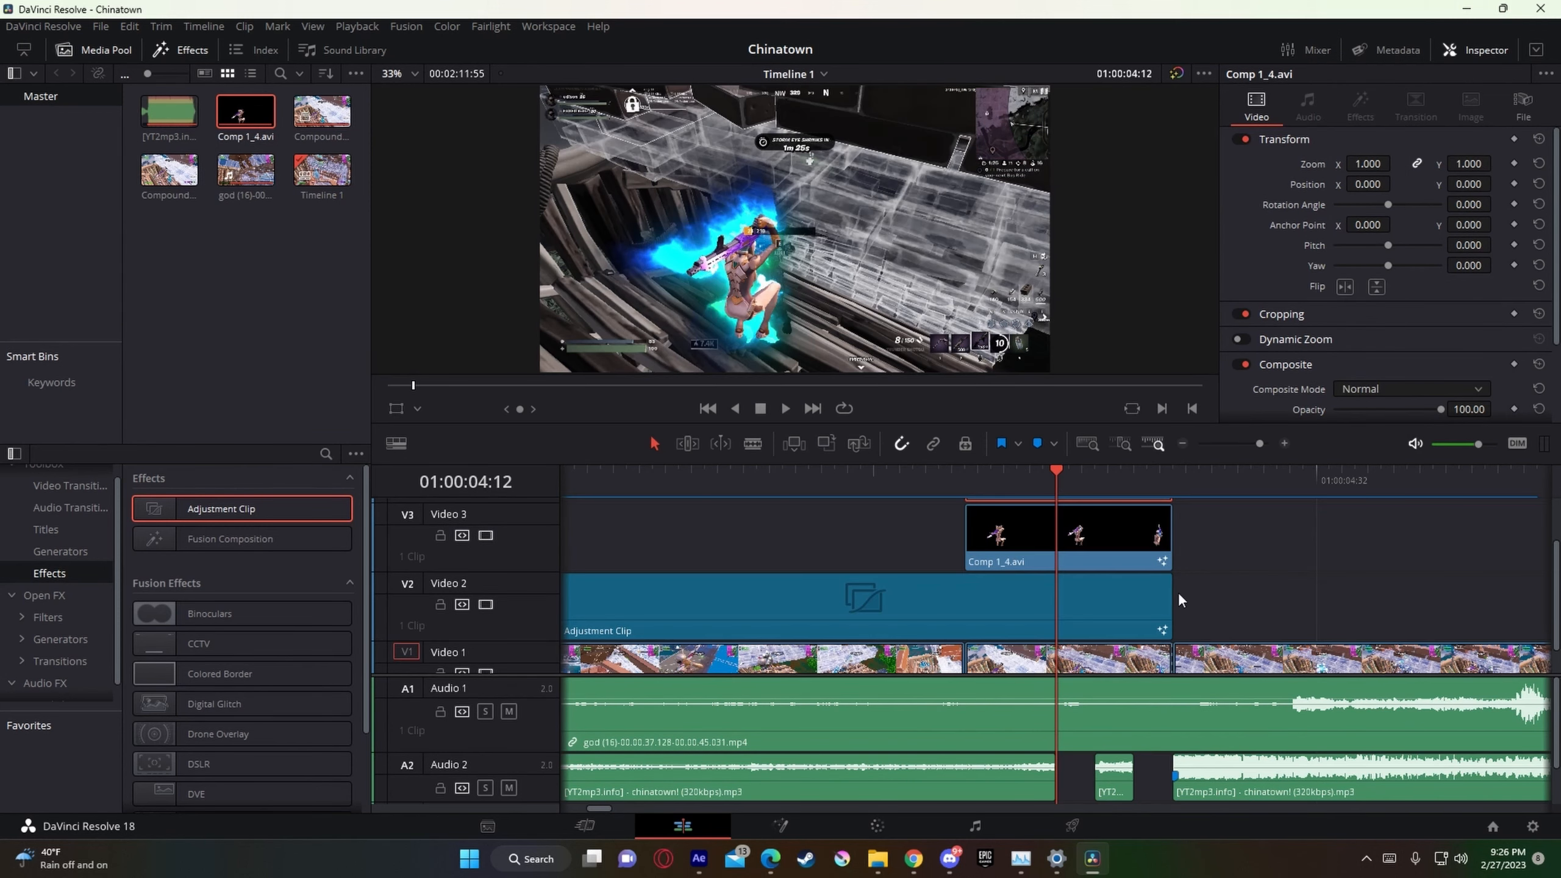
{"action": "scroll", "coordinate": [1179, 600], "scroll_direction": "down", "scroll_amount": 1}
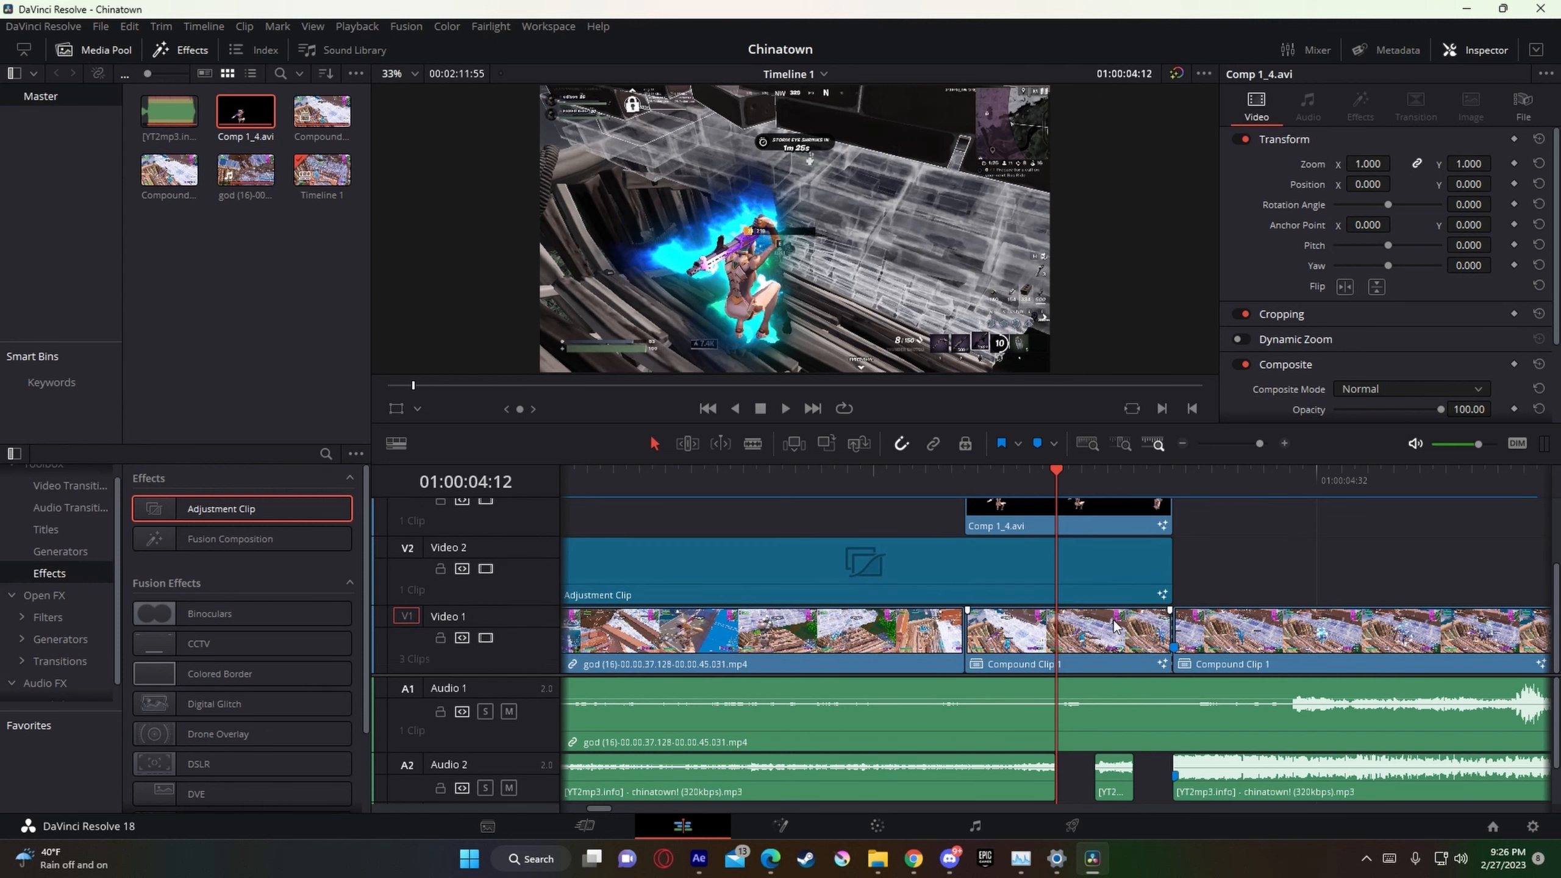
{"action": "left_click", "coordinate": [1124, 645]}
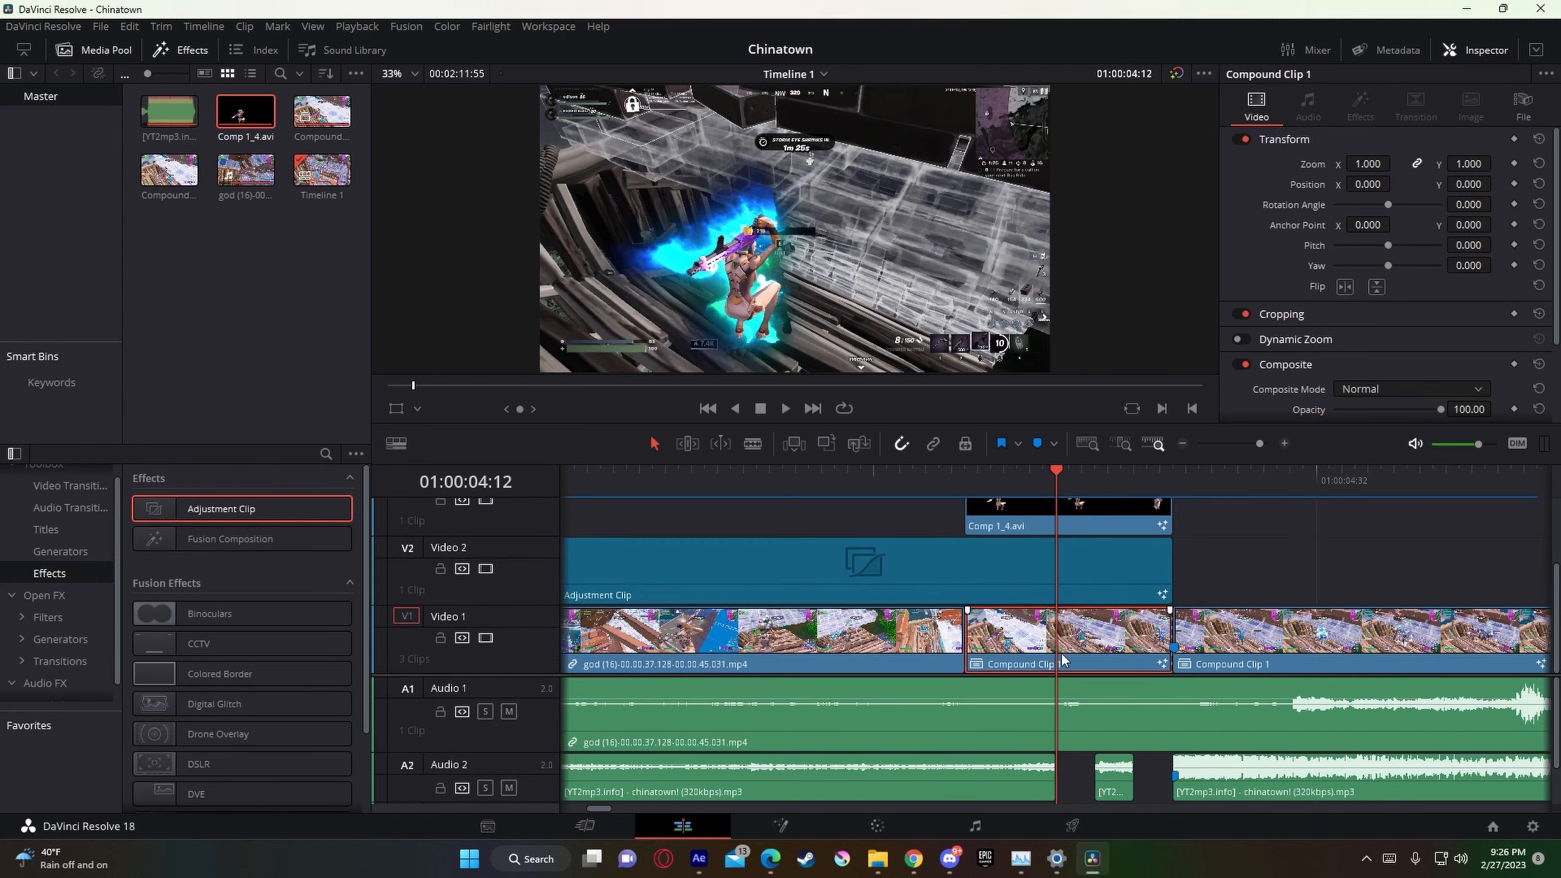
{"action": "left_click", "coordinate": [1174, 474]}
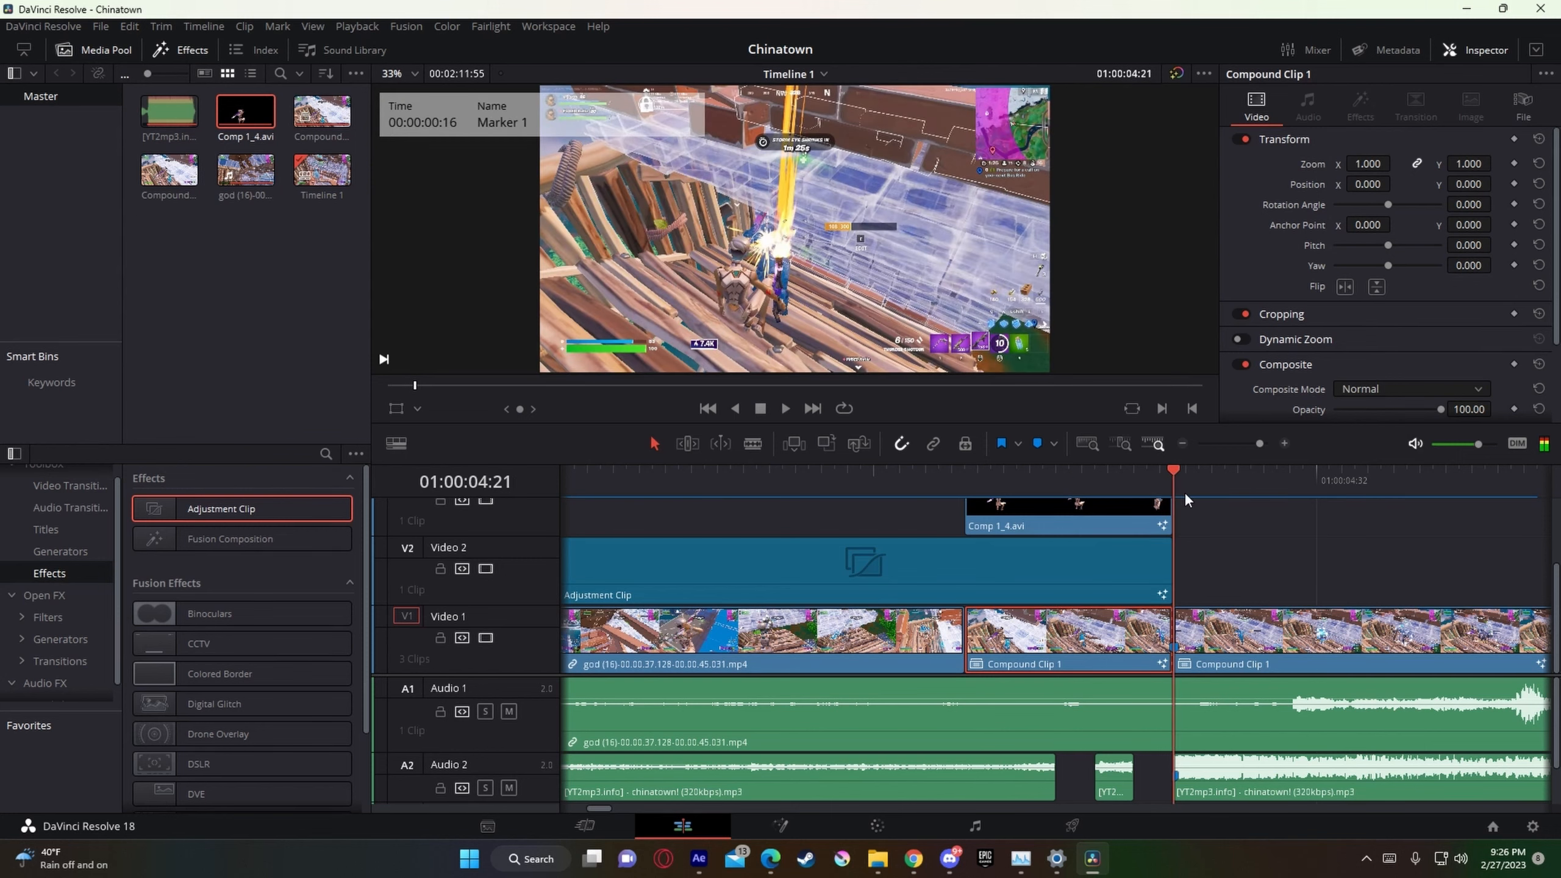
{"action": "key", "text": "Left"}
{"action": "key", "text": "Left"}
{"action": "key", "text": "Left"}
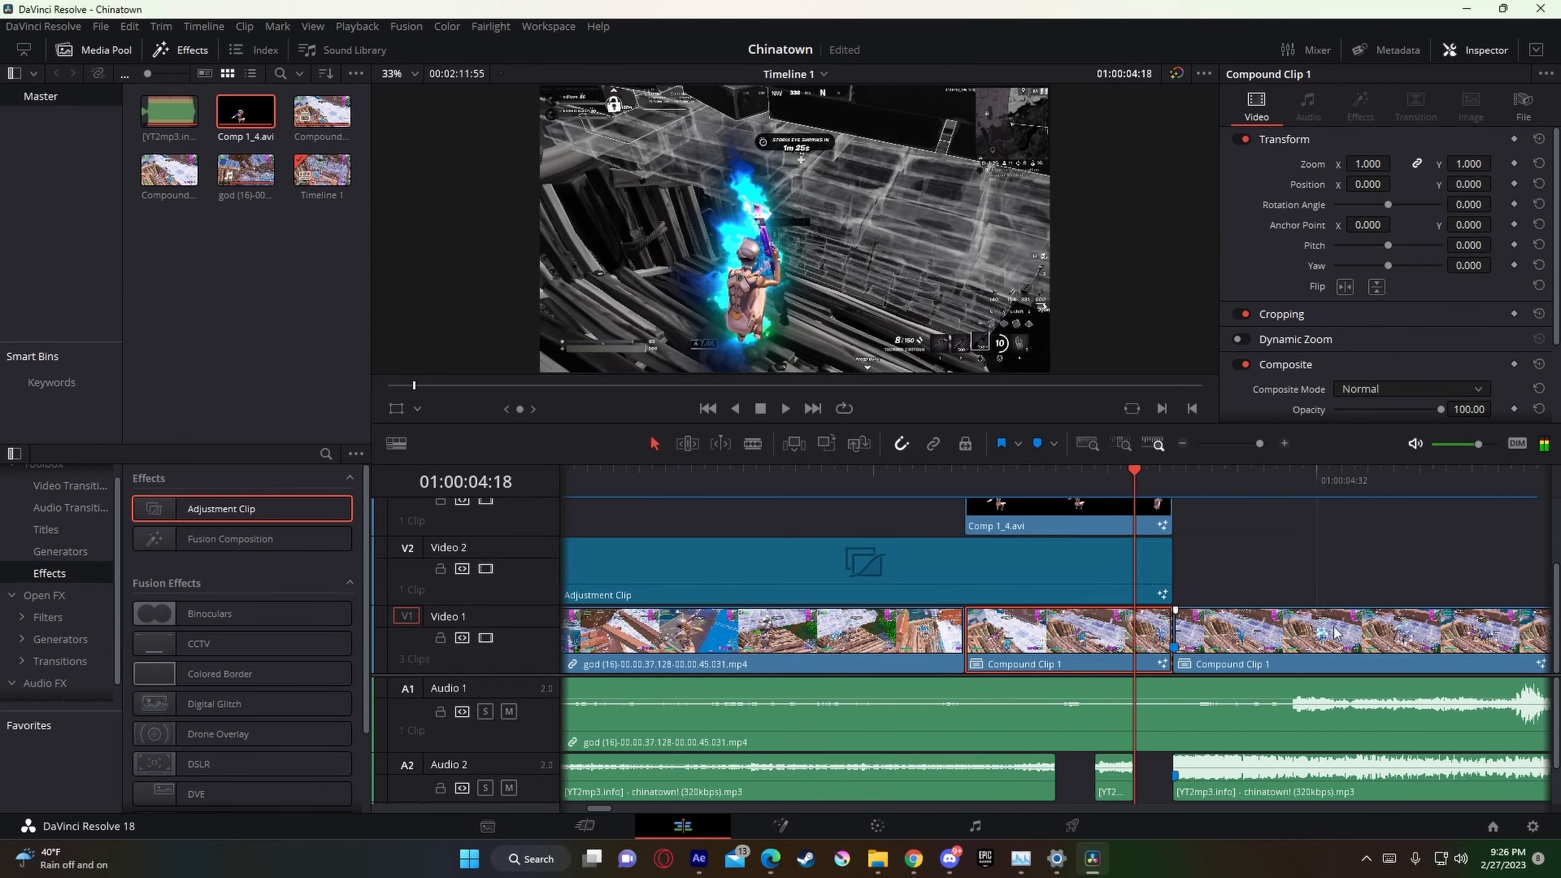
{"action": "key", "text": "ctrl+b"}
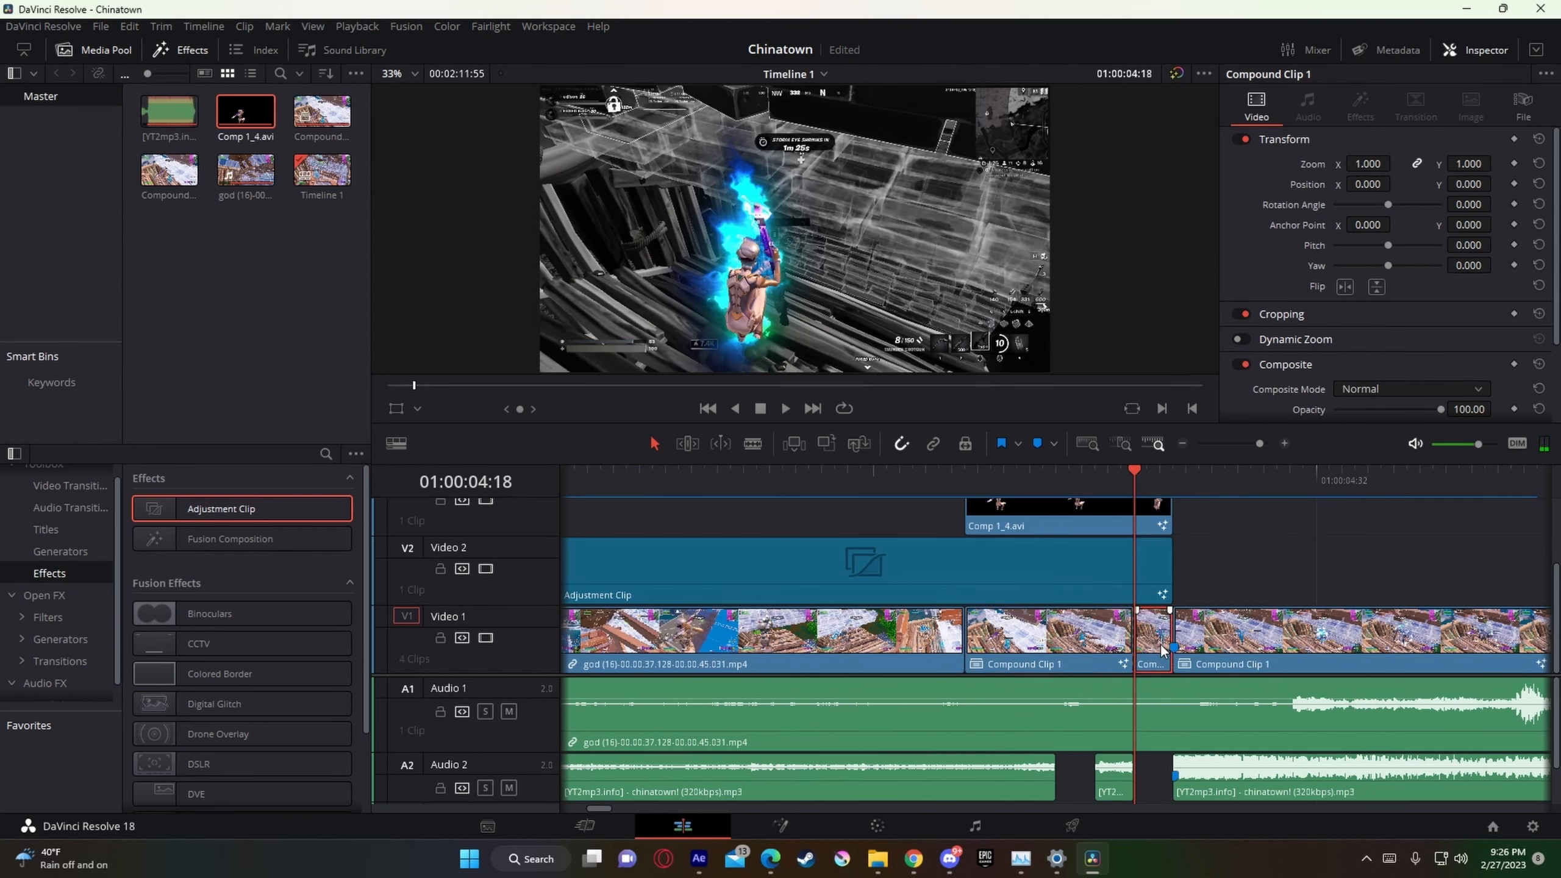
Step: Split the first Compound Clip 1 on Video 1 again at 01:00:04:15
{"action": "key", "text": "Left"}
{"action": "key", "text": "Left"}
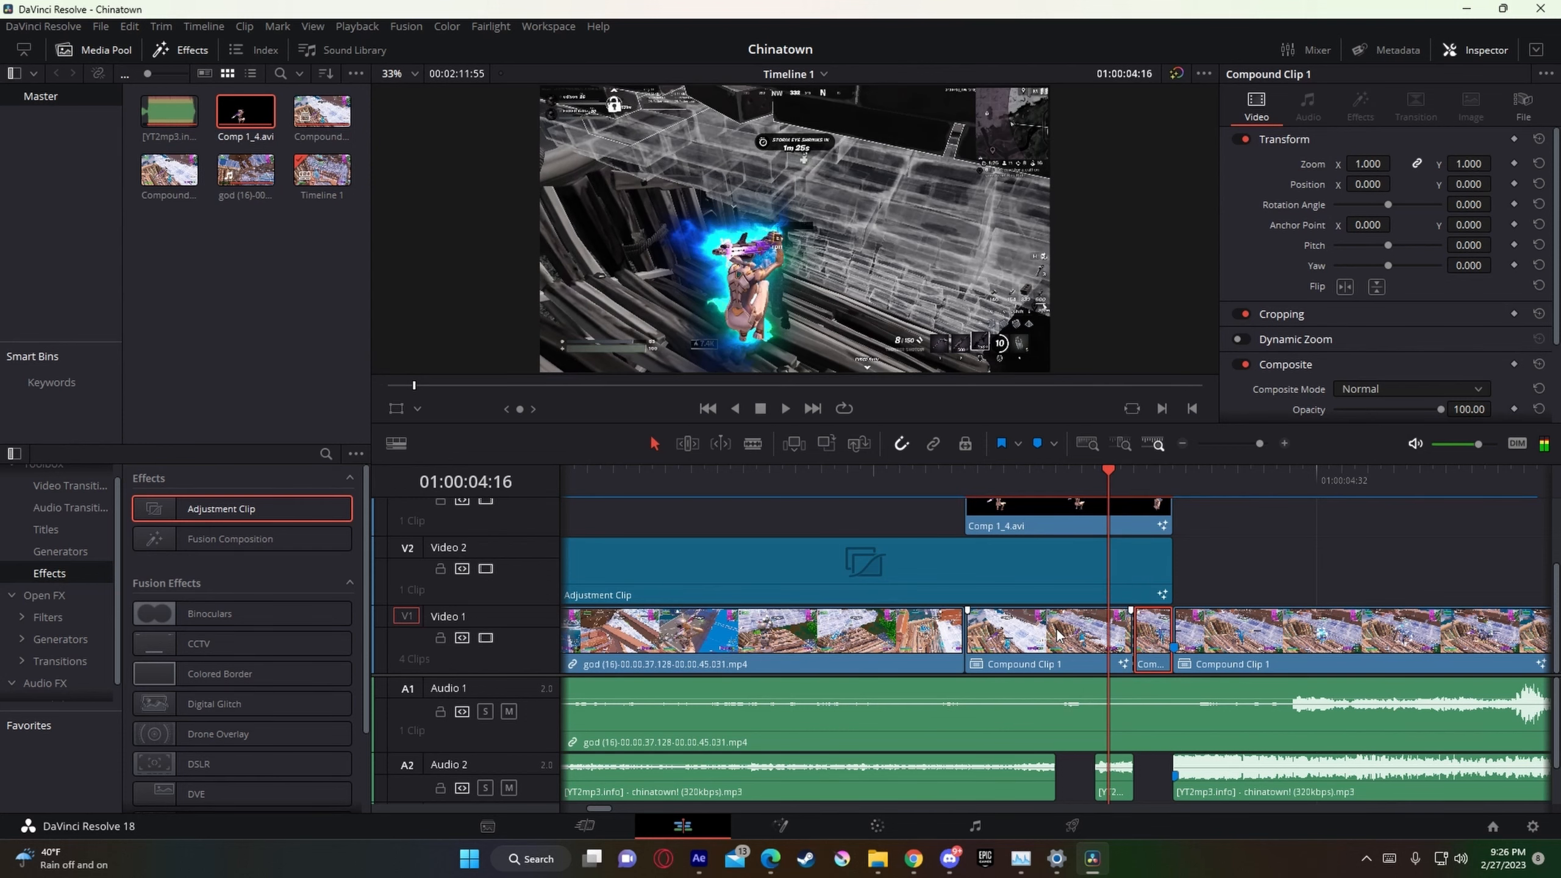
{"action": "key", "text": "Left"}
{"action": "key", "text": "ctrl+b"}
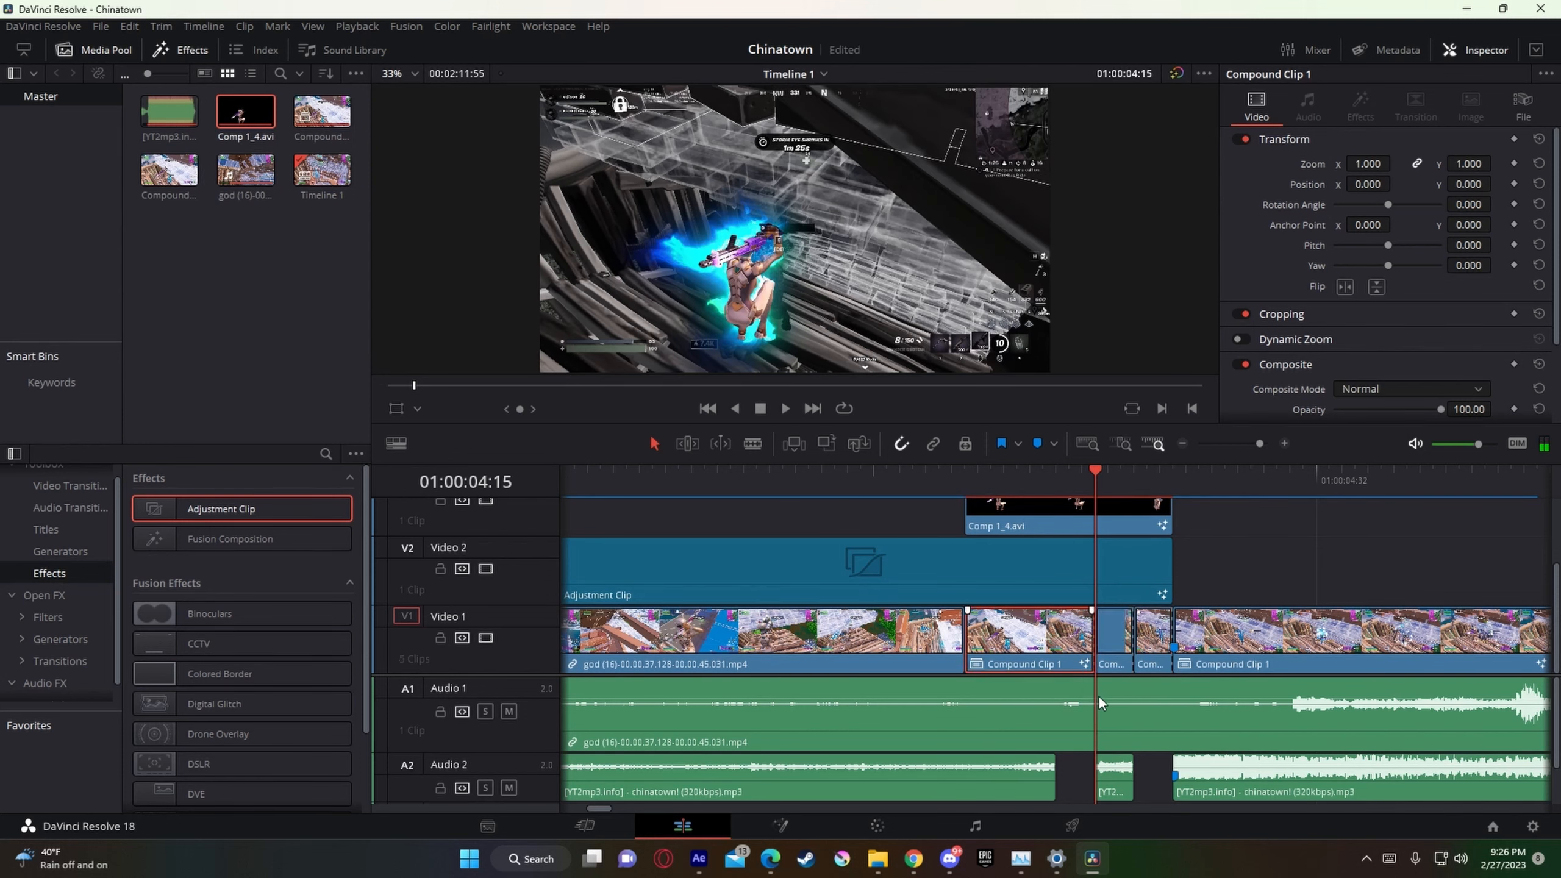
Step: Split the first Compound Clip 1 on Video 1 again at 01:00:04:12, three frames before the previous cut
{"action": "key", "text": "Left"}
{"action": "key", "text": "Left"}
{"action": "key", "text": "Left"}
{"action": "key", "text": "ctrl+b"}
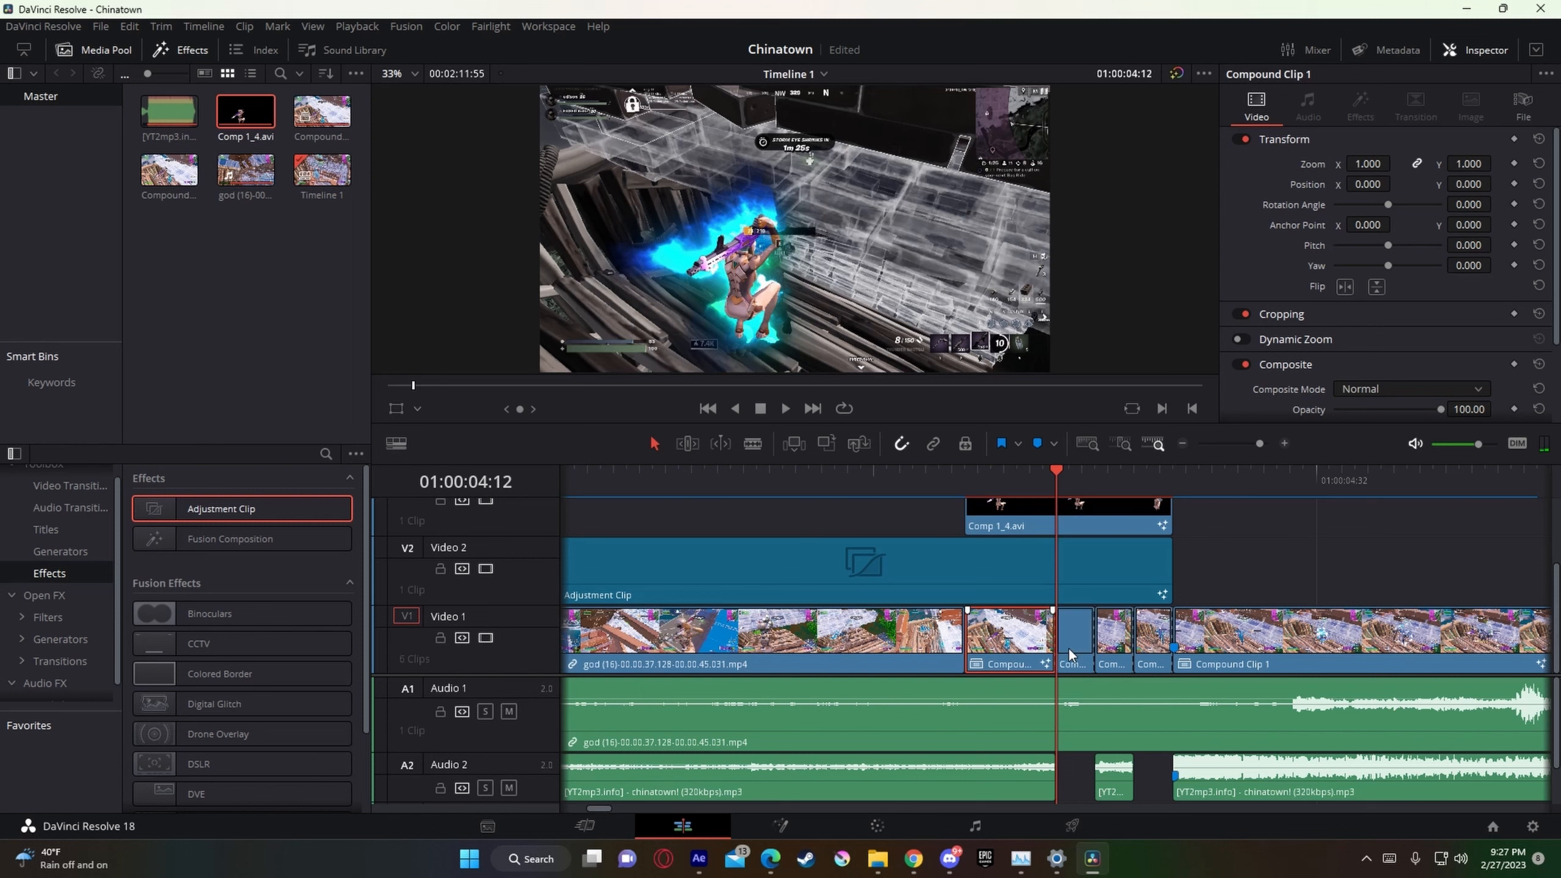
Step: Delete the pieces on Video 1 starting at 01:00:04:12 and 01:00:04:18, leaving alternating three-frame gaps
{"action": "left_click", "coordinate": [1069, 647]}
{"action": "key", "text": "BackSpace"}
{"action": "left_click", "coordinate": [1150, 646]}
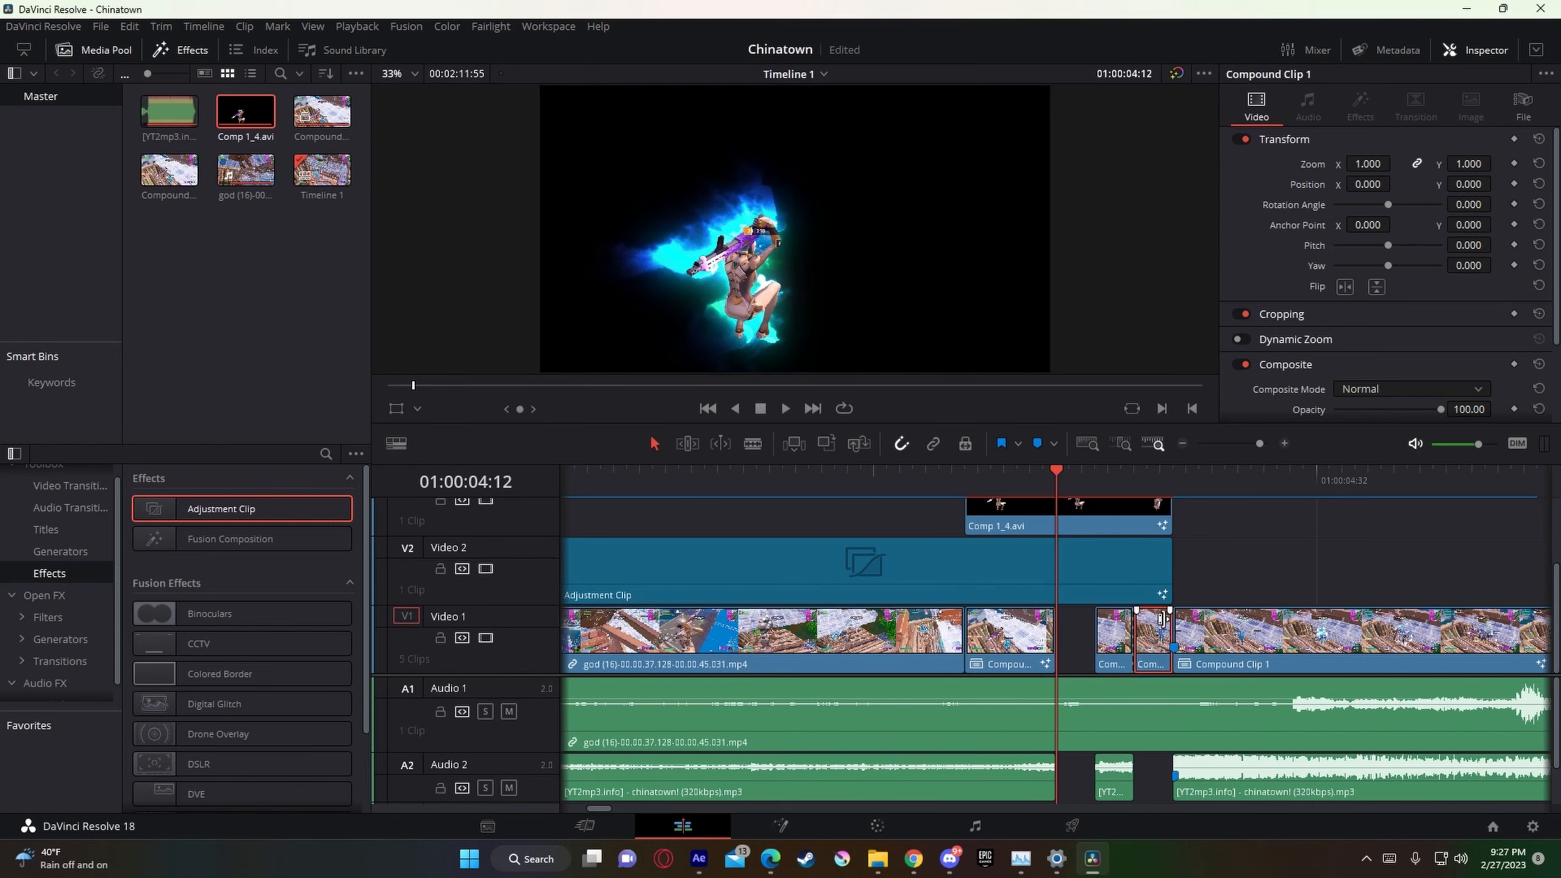
{"action": "key", "text": "BackSpace"}
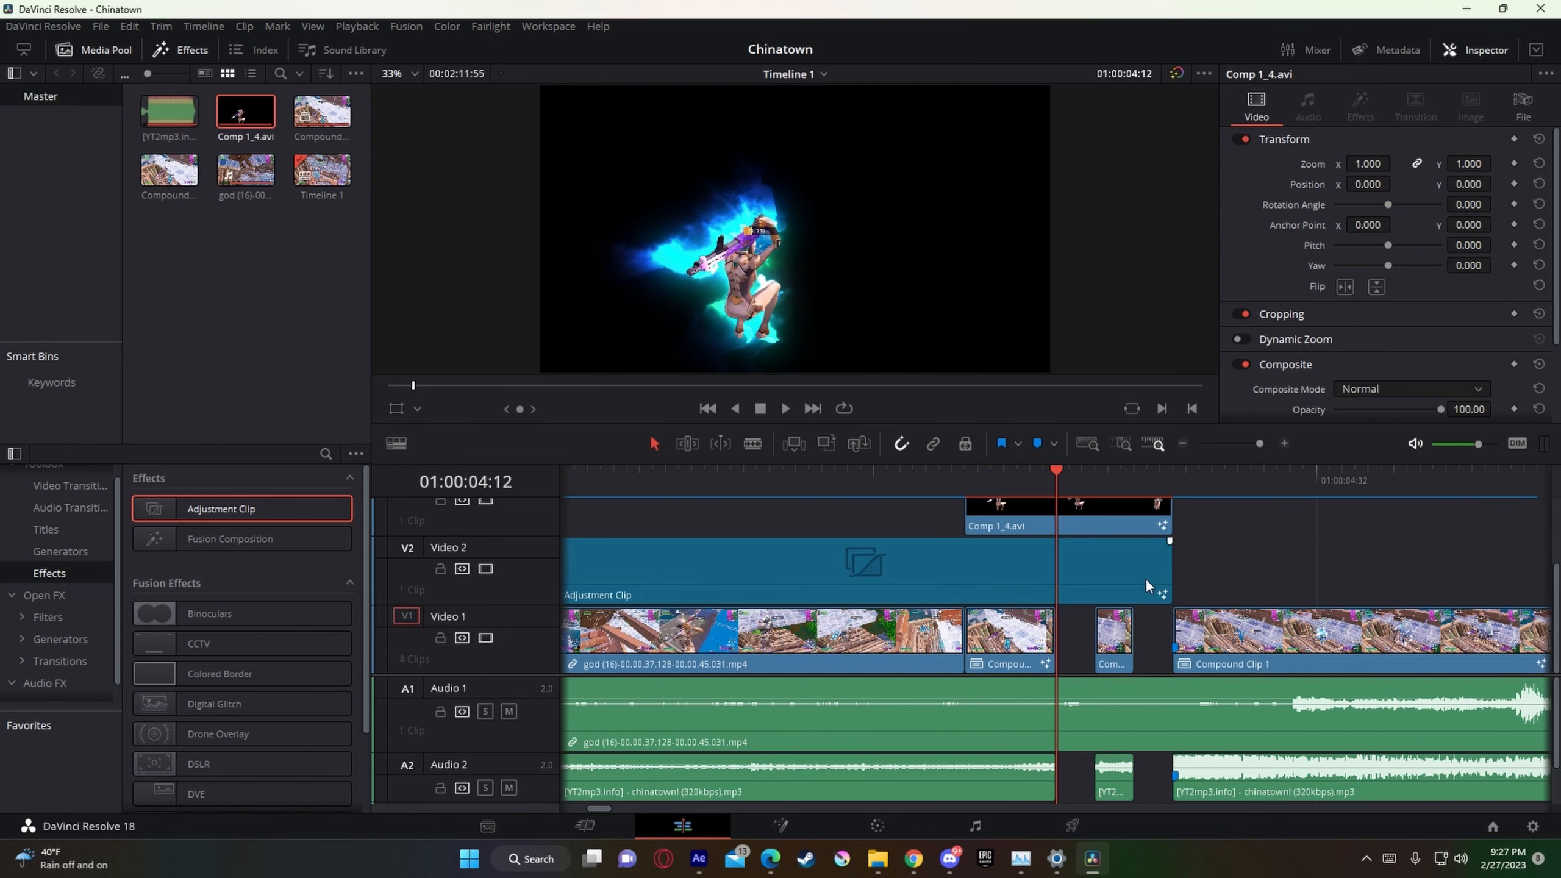
Step: Step frame by frame from 01:00:04:12 towards 01:00:04:20 to examine the flicker between the gaps
{"action": "key", "text": "Right"}
{"action": "key", "text": "Right"}
{"action": "key", "text": "Right"}
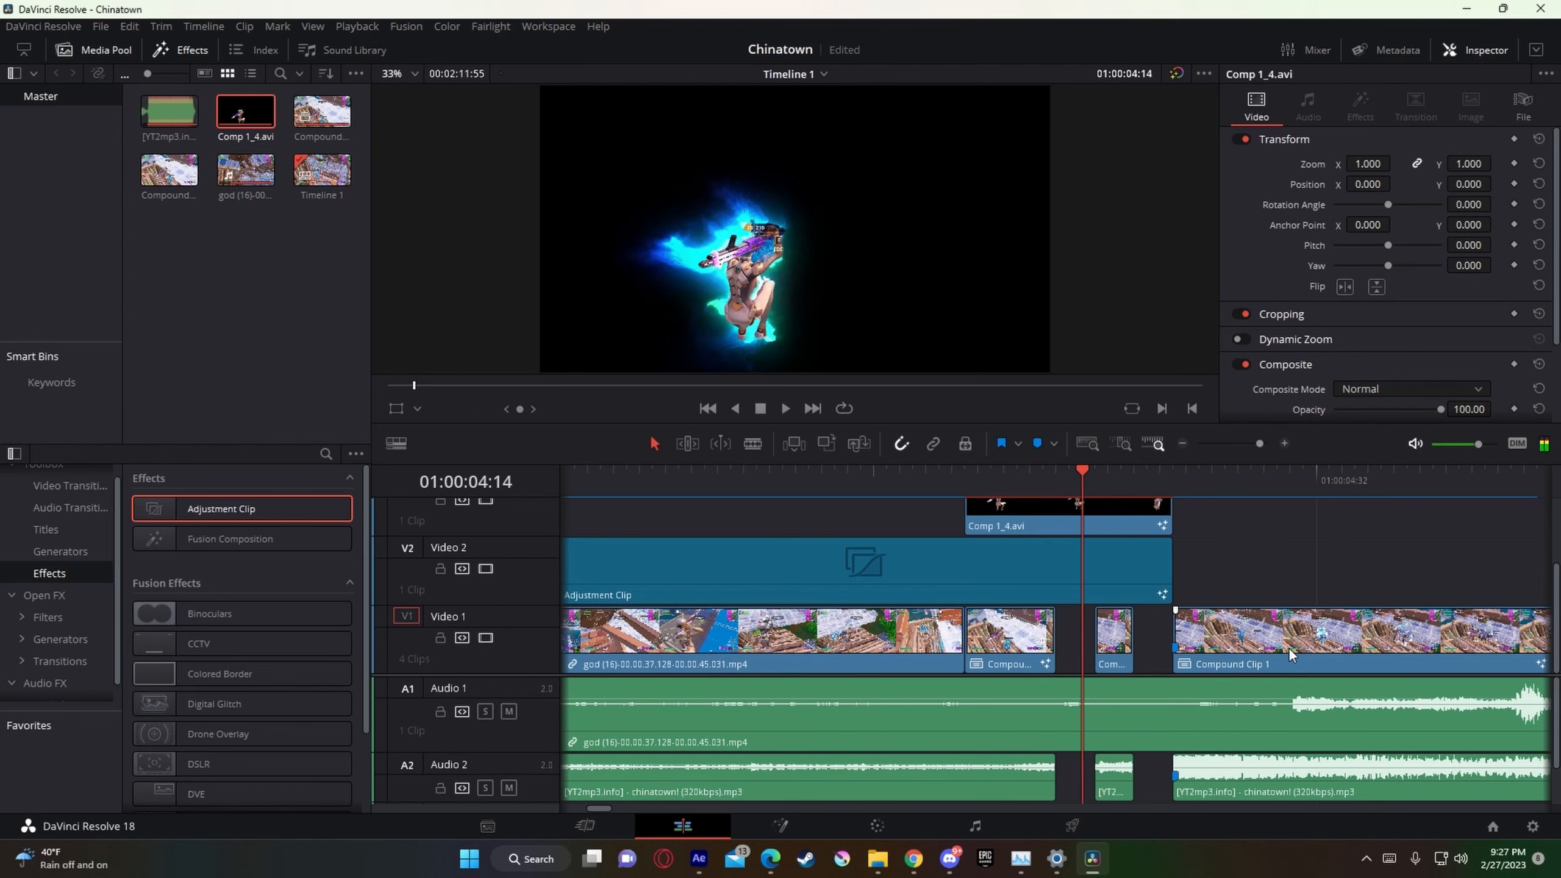
{"action": "key", "text": "Right"}
{"action": "key", "text": "Right"}
{"action": "key", "text": "Right"}
{"action": "key", "text": "Right"}
{"action": "key", "text": "Right"}
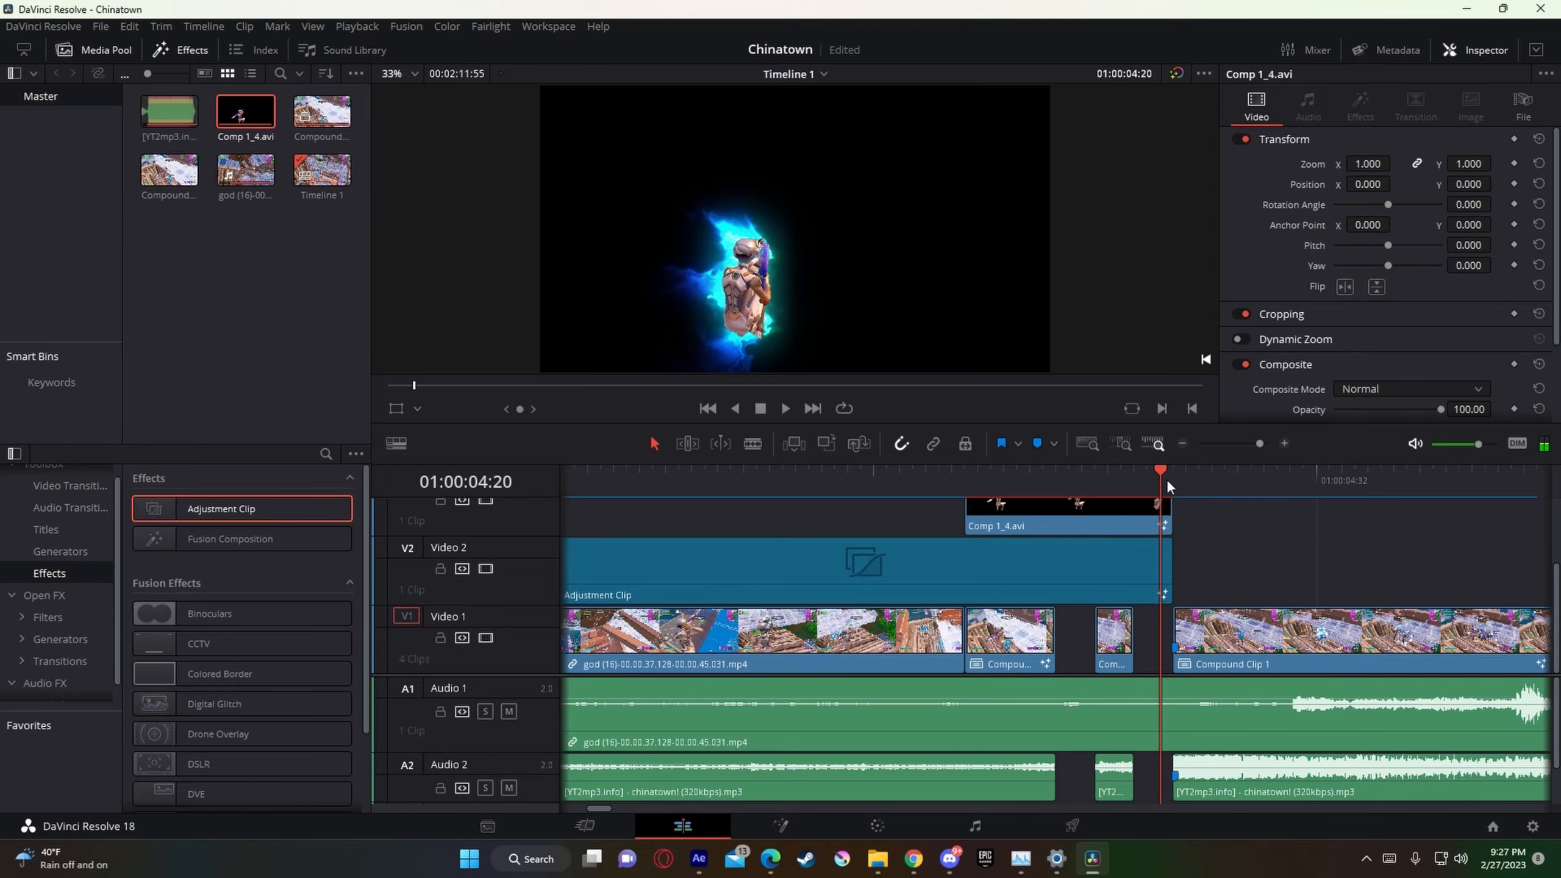
Step: Play back the buildup into the beat drop to review the flicker cuts at normal speed
{"action": "left_click_drag", "start_coordinate": [1166, 474], "coordinate": [809, 471]}
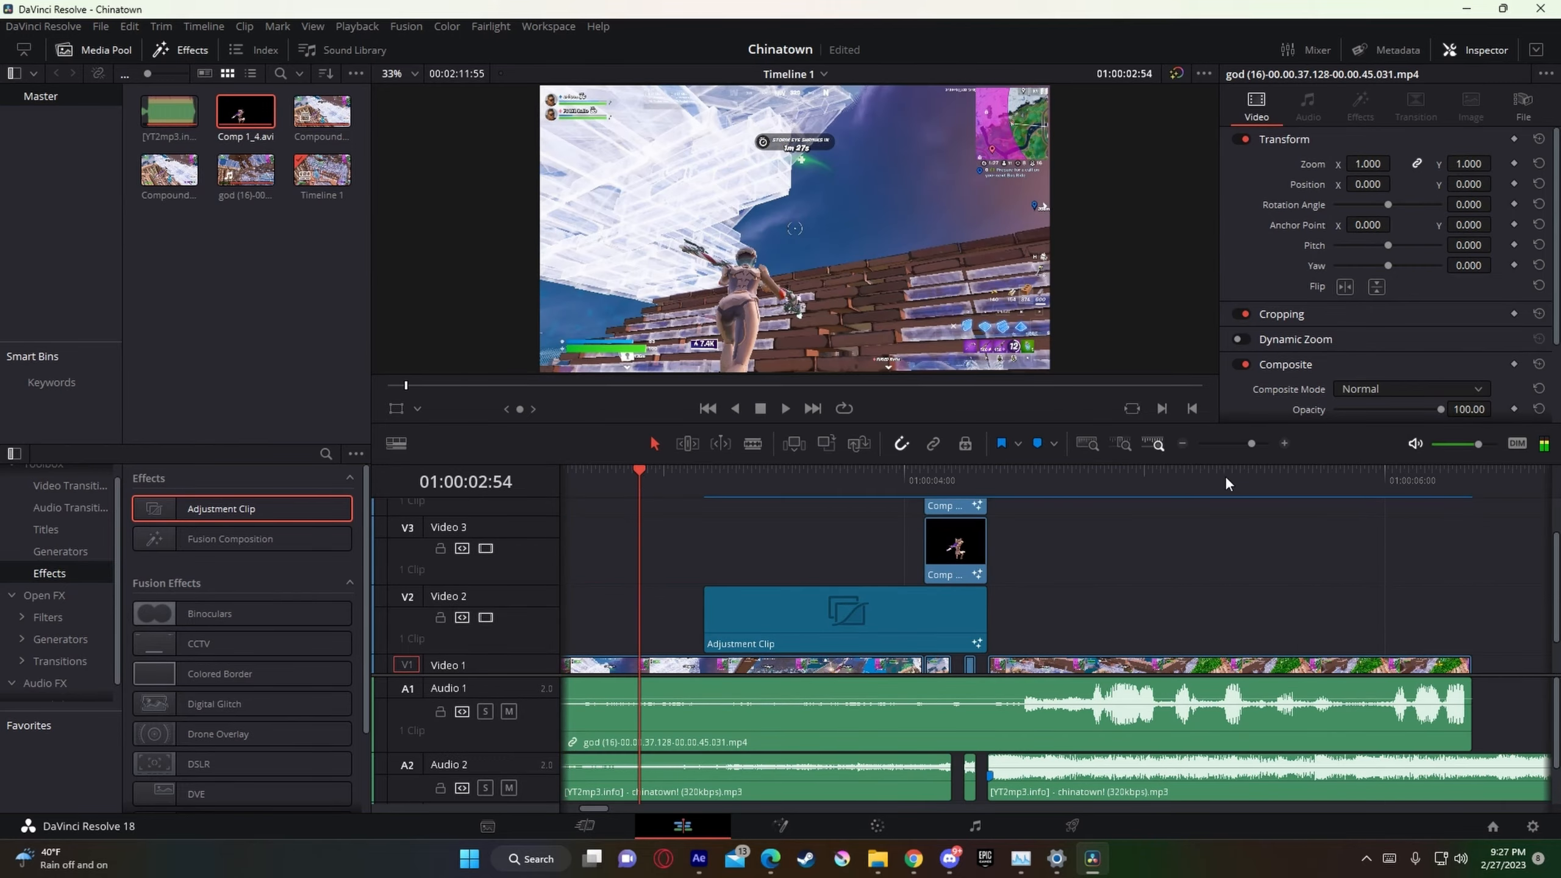
{"action": "left_click_drag", "start_coordinate": [1252, 444], "coordinate": [1251, 445]}
{"action": "key", "text": "space"}
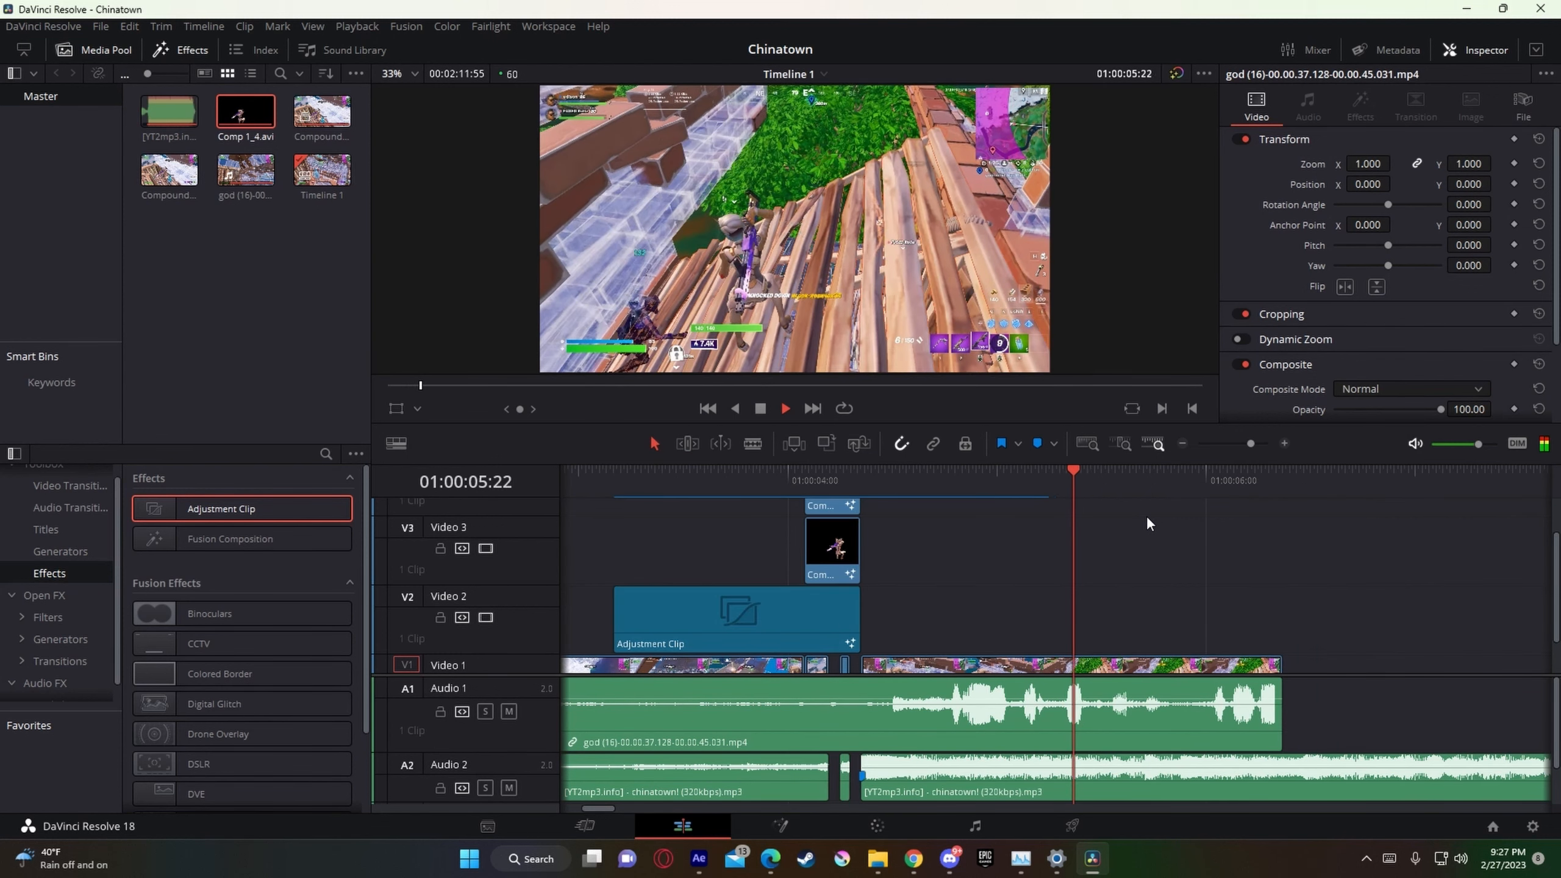
{"action": "key", "text": "space"}
{"action": "left_click_drag", "start_coordinate": [916, 481], "coordinate": [861, 481]}
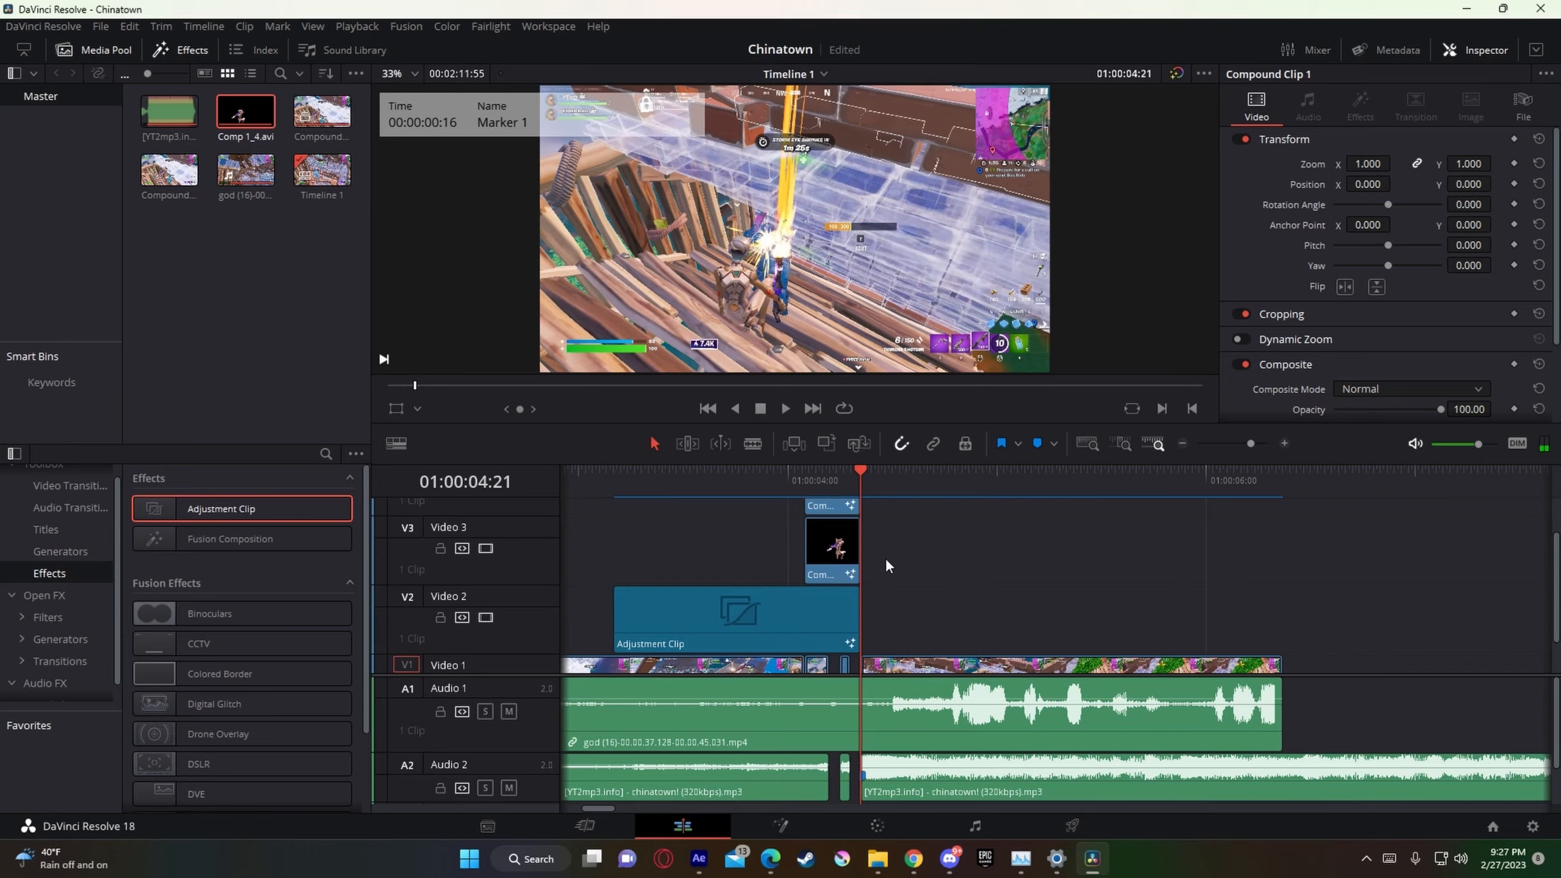
{"action": "left_click", "coordinate": [699, 468]}
{"action": "key", "text": "space"}
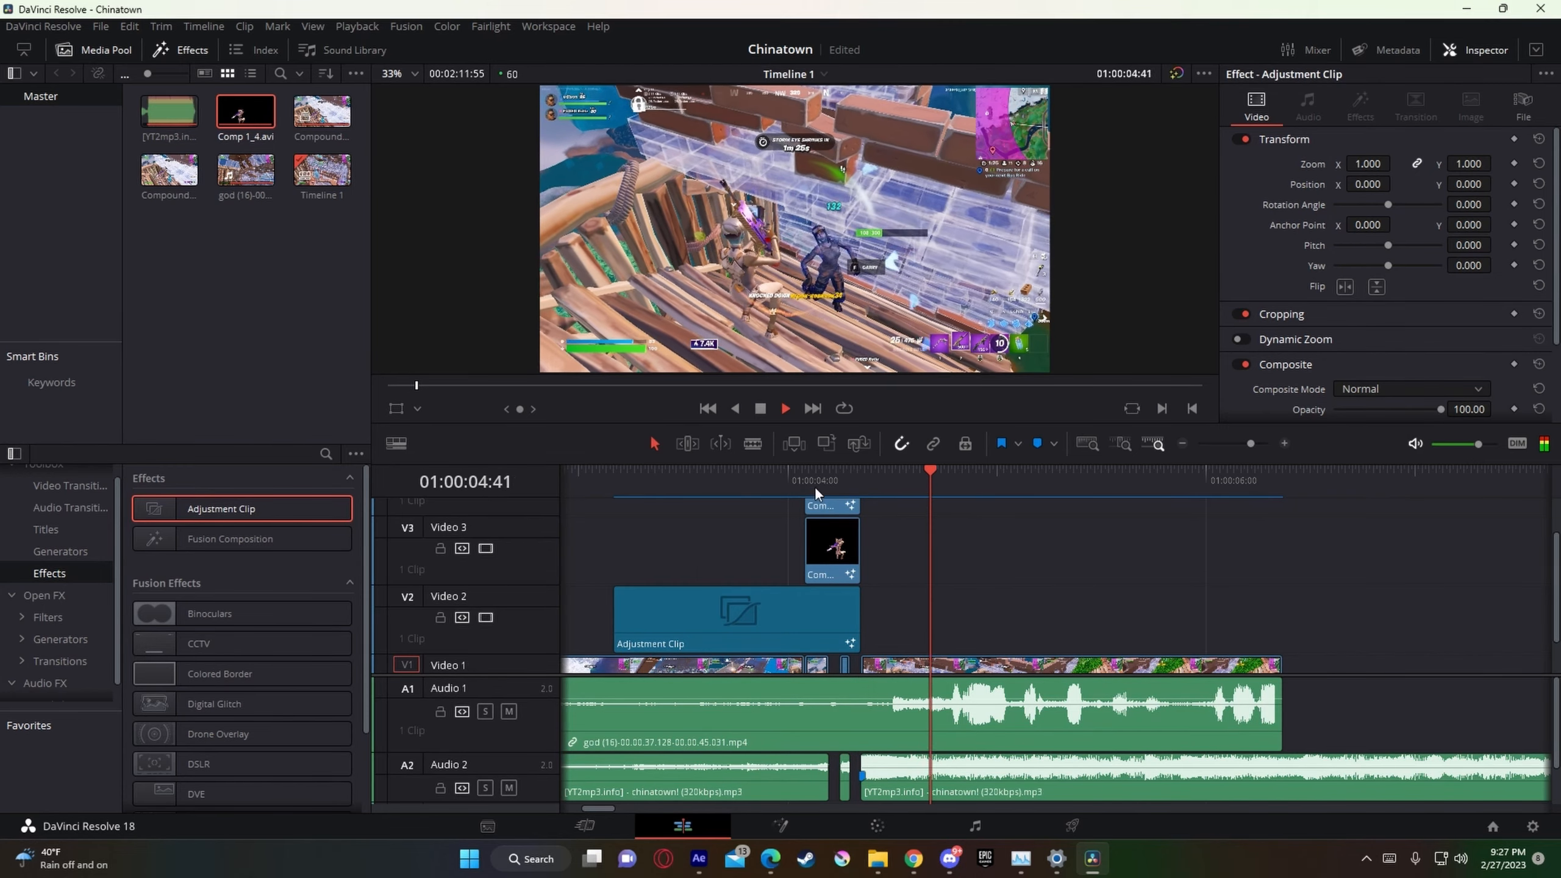
{"action": "key", "text": "space"}
Step: Add an Adjustment Clip on Video 2 starting at 01:00:04:21, directly after the existing adjustment clip
{"action": "mouse_move", "coordinate": [993, 481]}
{"action": "left_mouse_down"}
{"action": "mouse_move", "coordinate": [864, 507]}
{"action": "mouse_move", "coordinate": [872, 492]}
{"action": "left_mouse_up"}
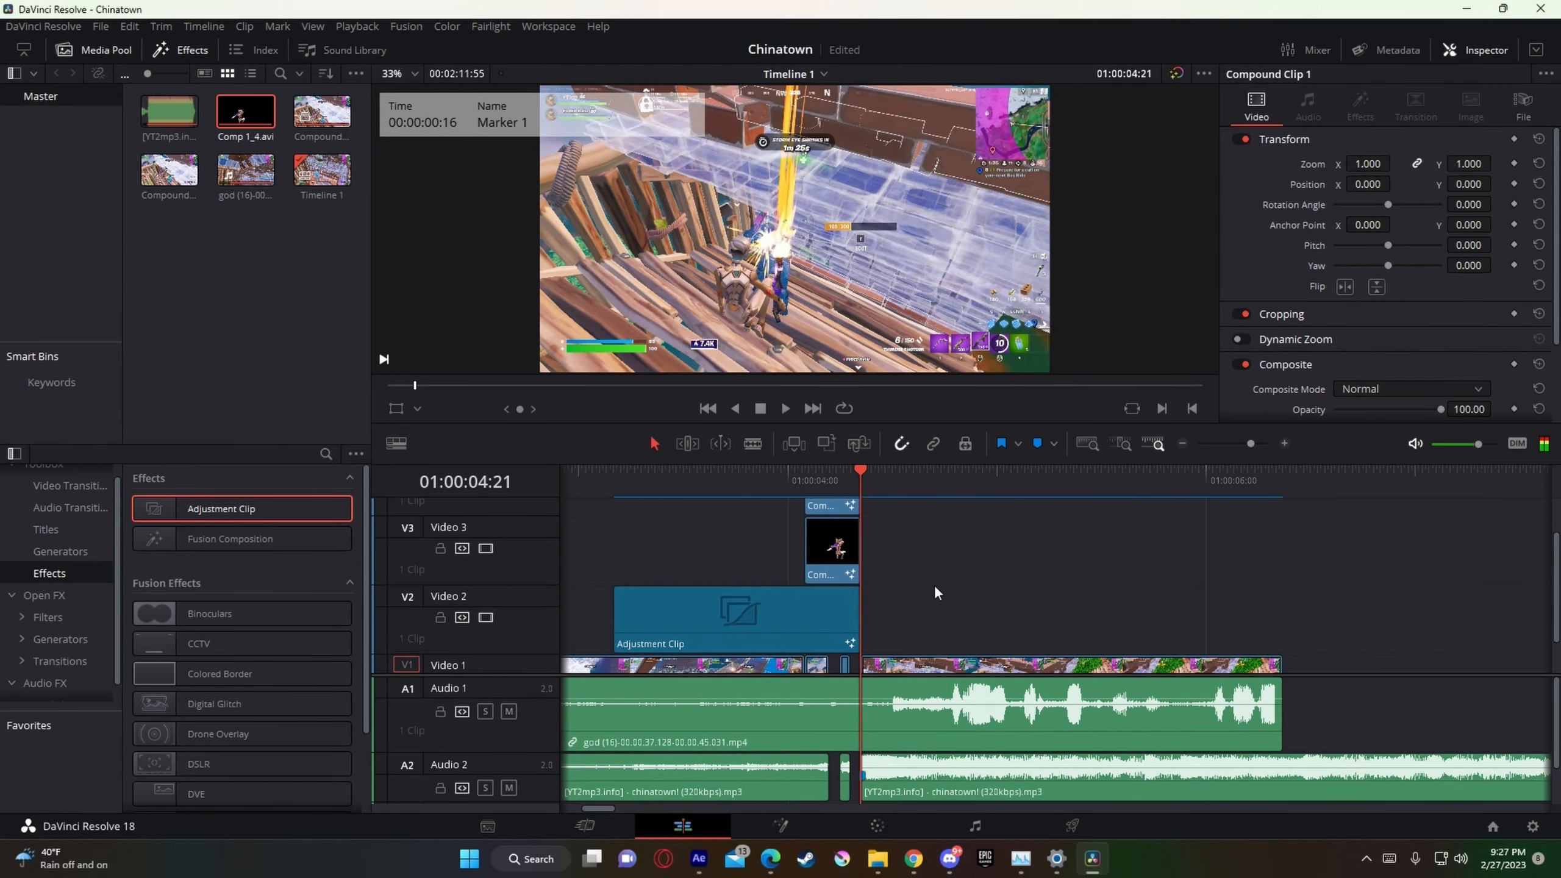
{"action": "scroll", "coordinate": [961, 585], "scroll_direction": "down", "scroll_amount": 1}
{"action": "scroll", "coordinate": [962, 585], "scroll_direction": "up", "scroll_amount": 2}
{"action": "left_click_drag", "start_coordinate": [286, 512], "coordinate": [879, 636]}
Step: Open the new adjustment clip in Fusion and add Nadavb Main shake.setting from File Explorer's Nadavb Presets folder to the node graph
{"action": "right_click", "coordinate": [911, 635]}
{"action": "left_click", "coordinate": [1028, 554]}
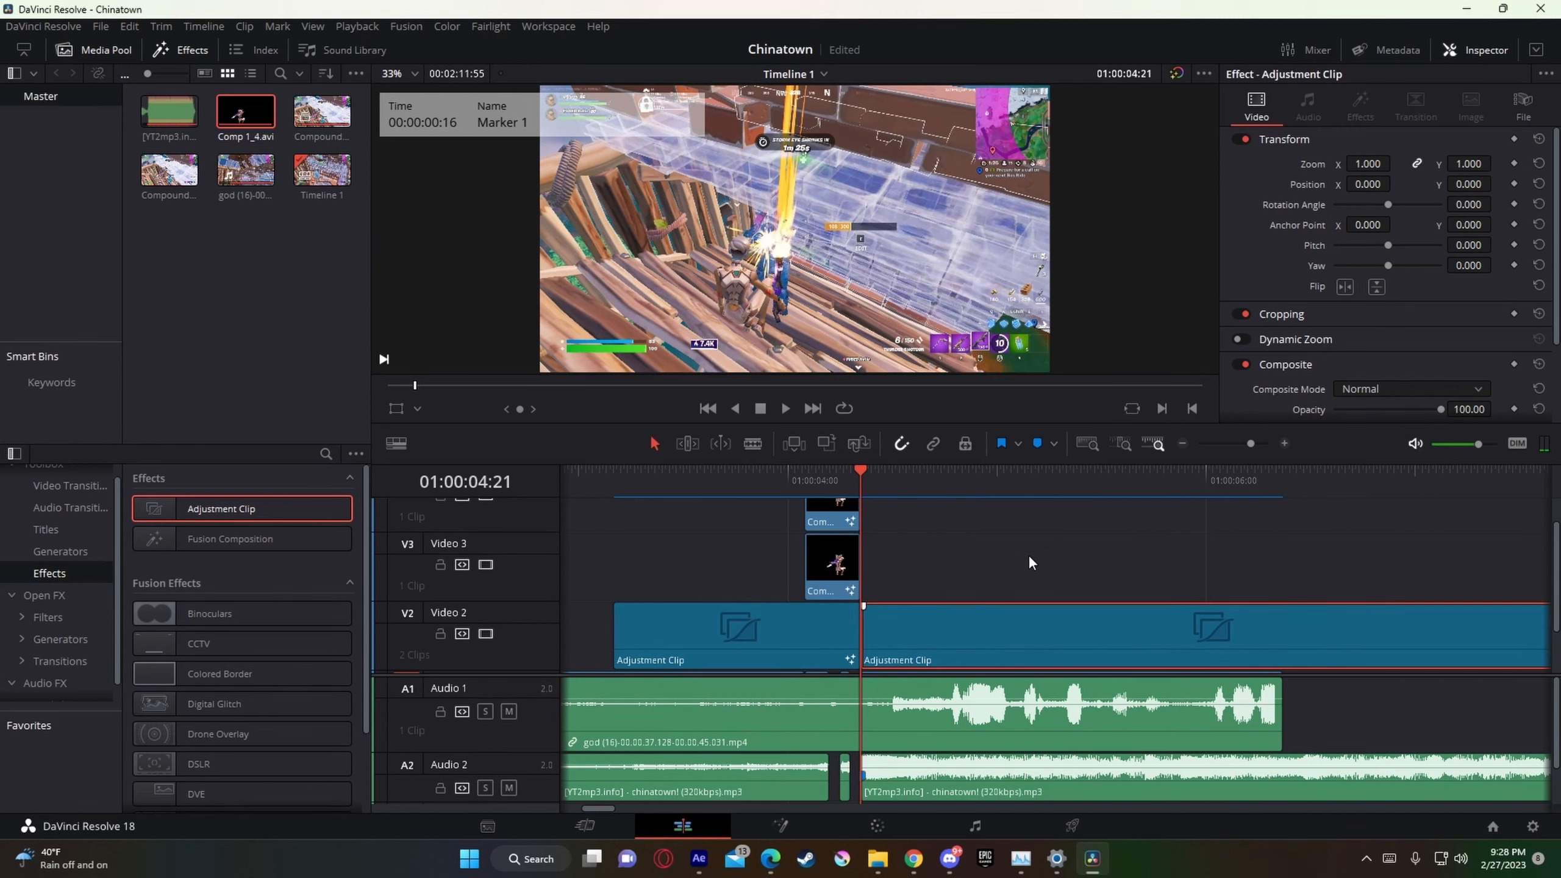
{"action": "left_click", "coordinate": [878, 860]}
{"action": "left_click", "coordinate": [830, 255]}
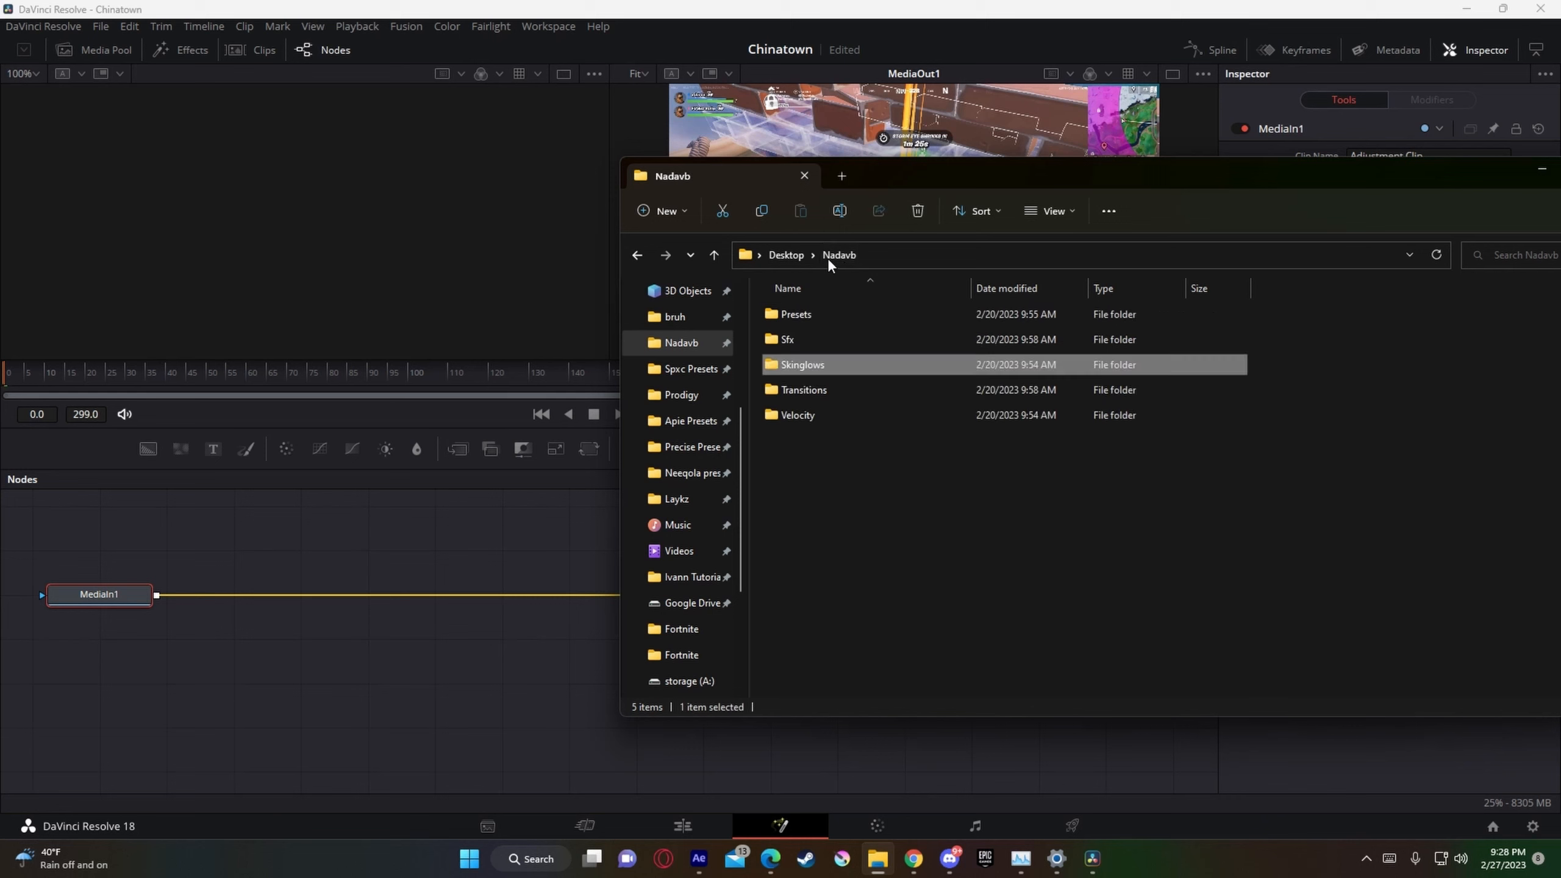
{"action": "double_click", "coordinate": [821, 311]}
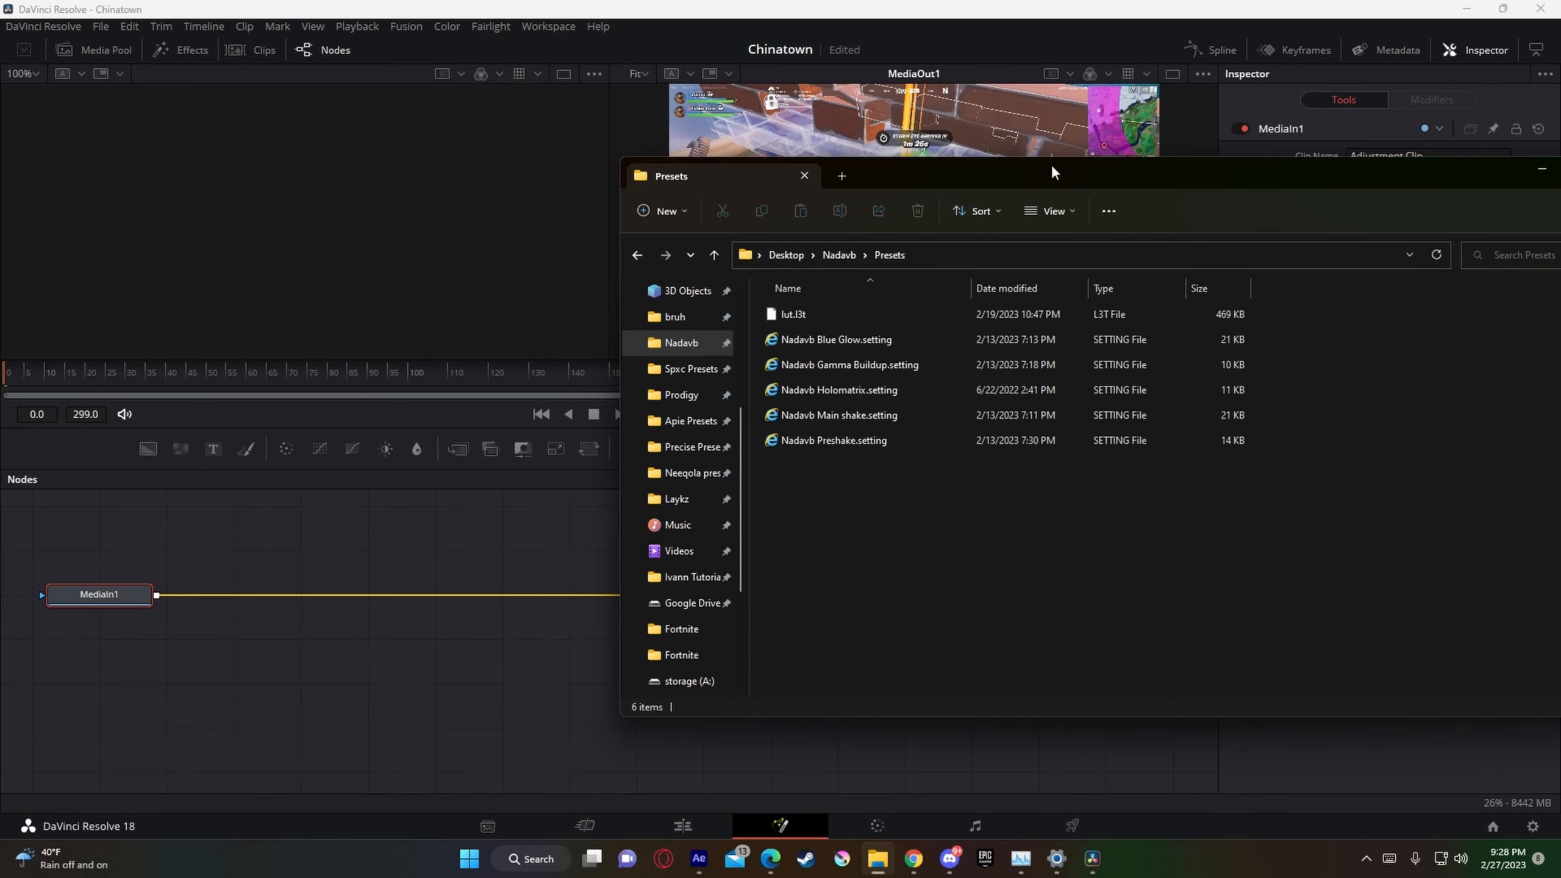
{"action": "left_click_drag", "start_coordinate": [1052, 172], "coordinate": [1193, 167]}
{"action": "left_click_drag", "start_coordinate": [981, 416], "coordinate": [498, 547]}
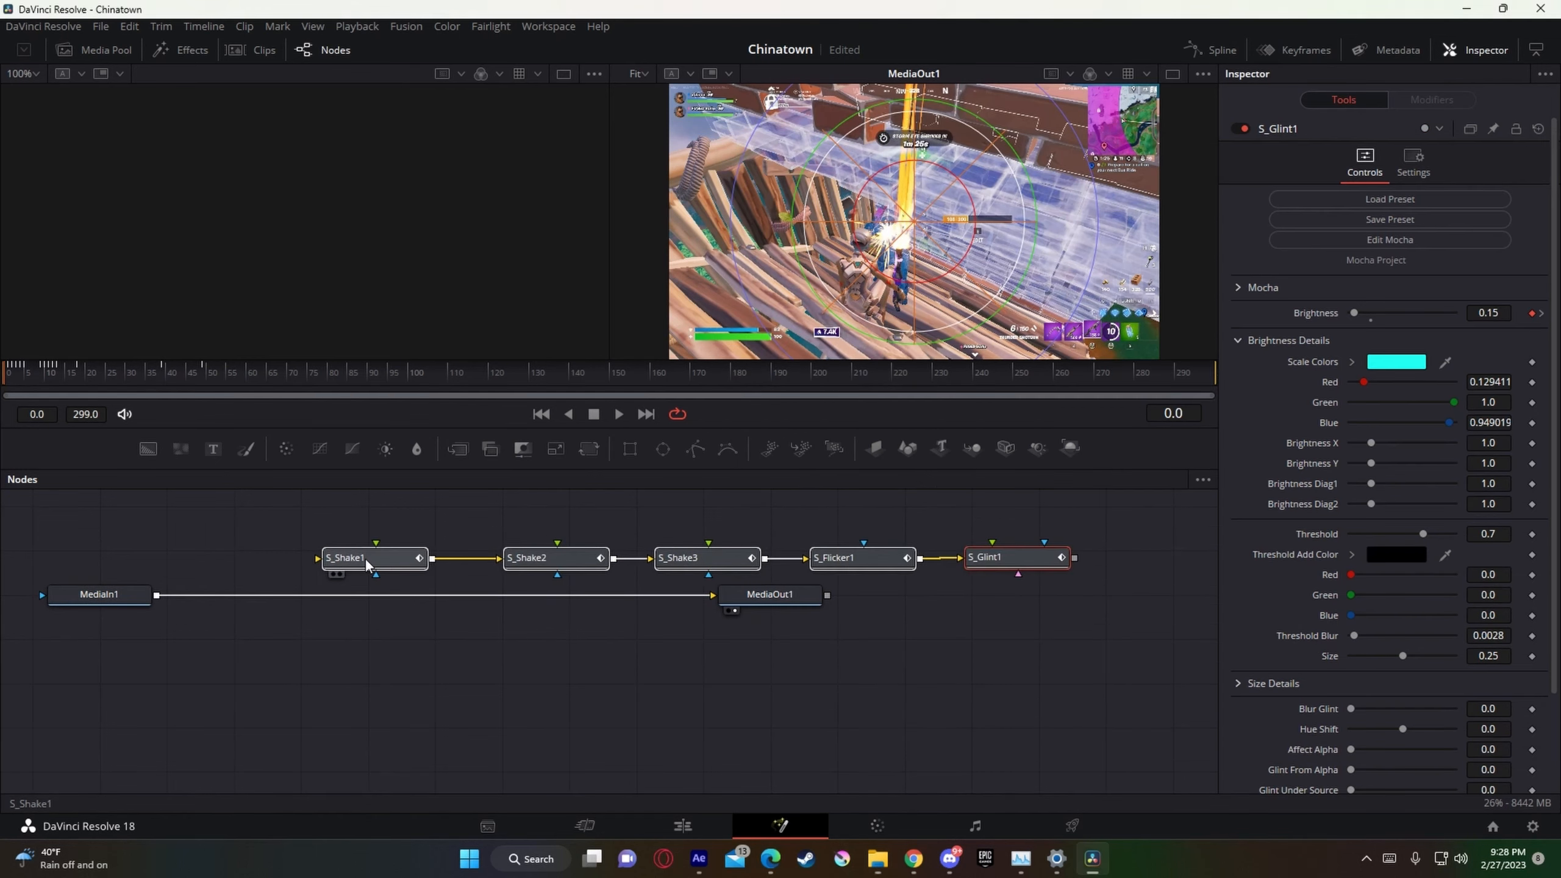
Step: Connect the preset chain from S_Shake1 to S_Glint1 between MediaIn1 and MediaOut1, and return to the timeline
{"action": "left_click_drag", "start_coordinate": [364, 558], "coordinate": [322, 542]}
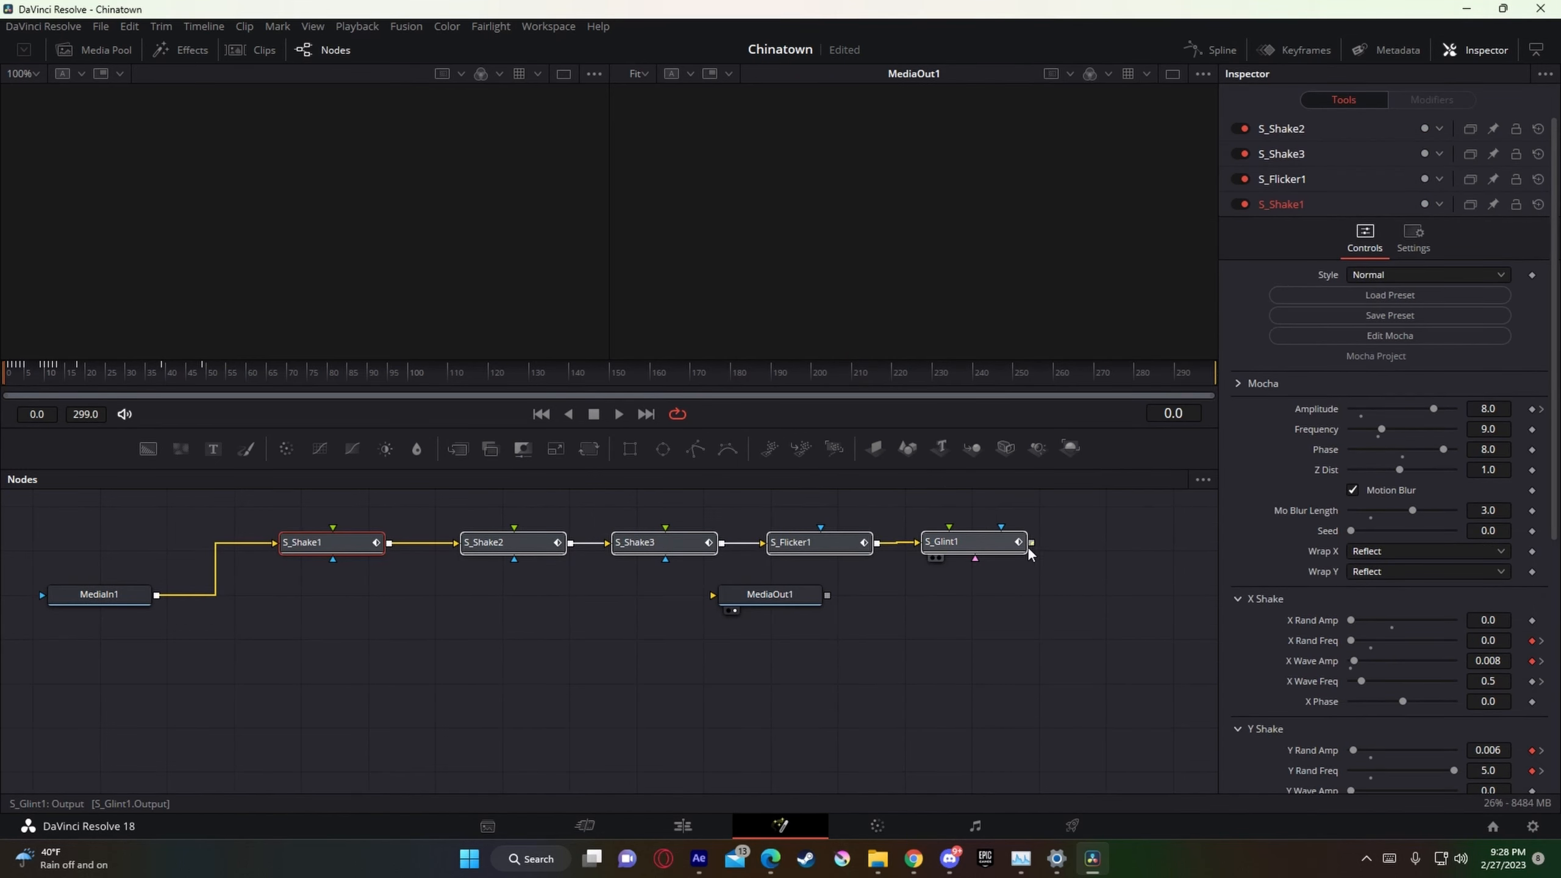
{"action": "left_click_drag", "start_coordinate": [1031, 550], "coordinate": [746, 595]}
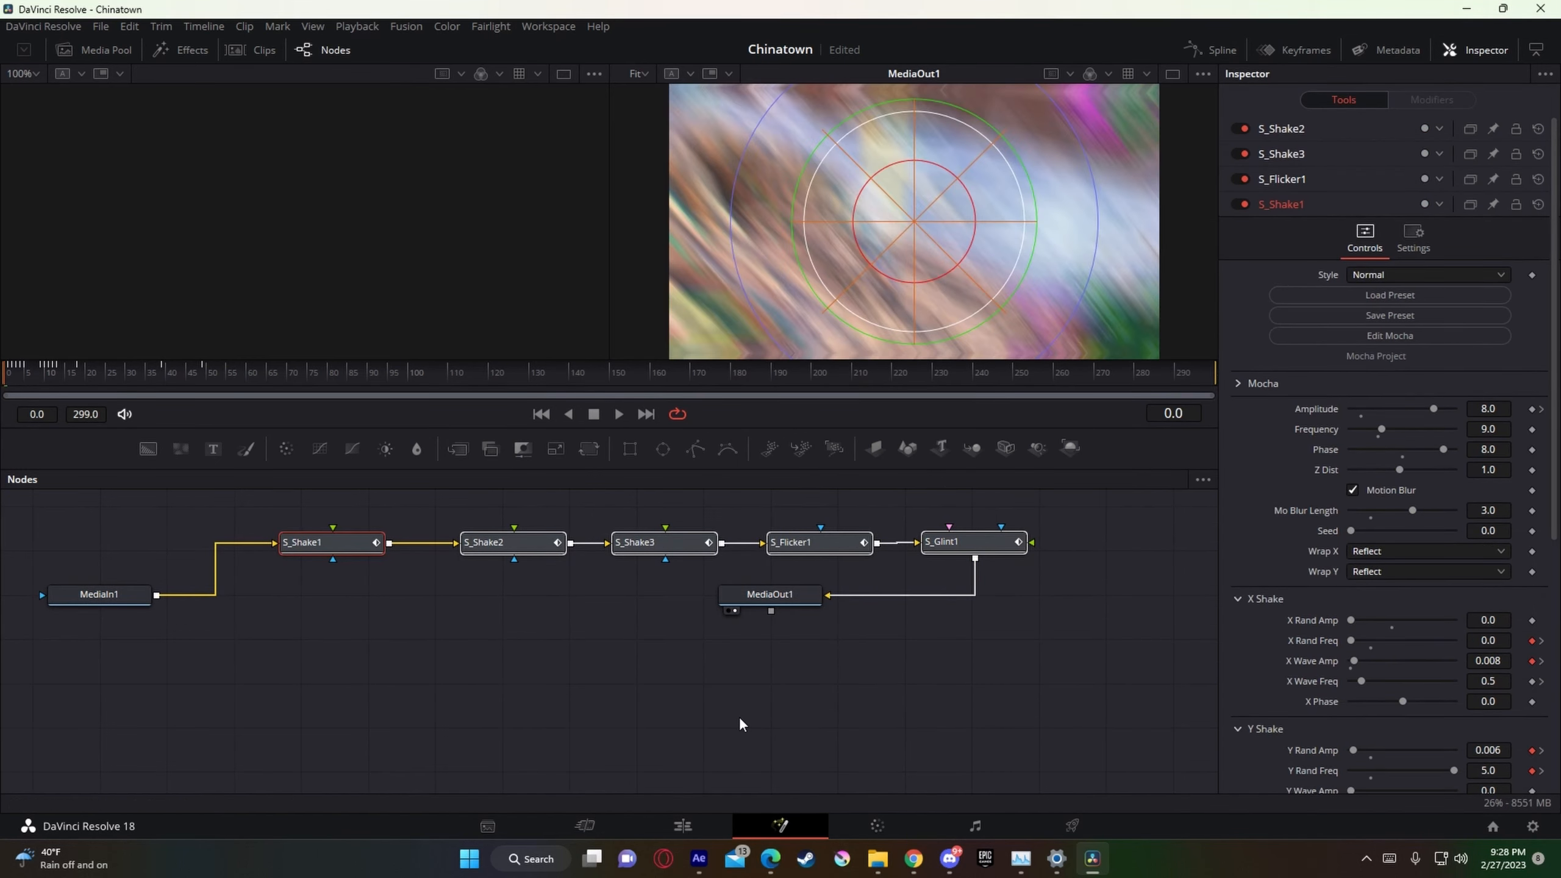
{"action": "left_click", "coordinate": [683, 826]}
Step: Turn on Render Cache Color Output for the second adjustment clip on Video 2 and save the project
{"action": "right_click", "coordinate": [933, 620]}
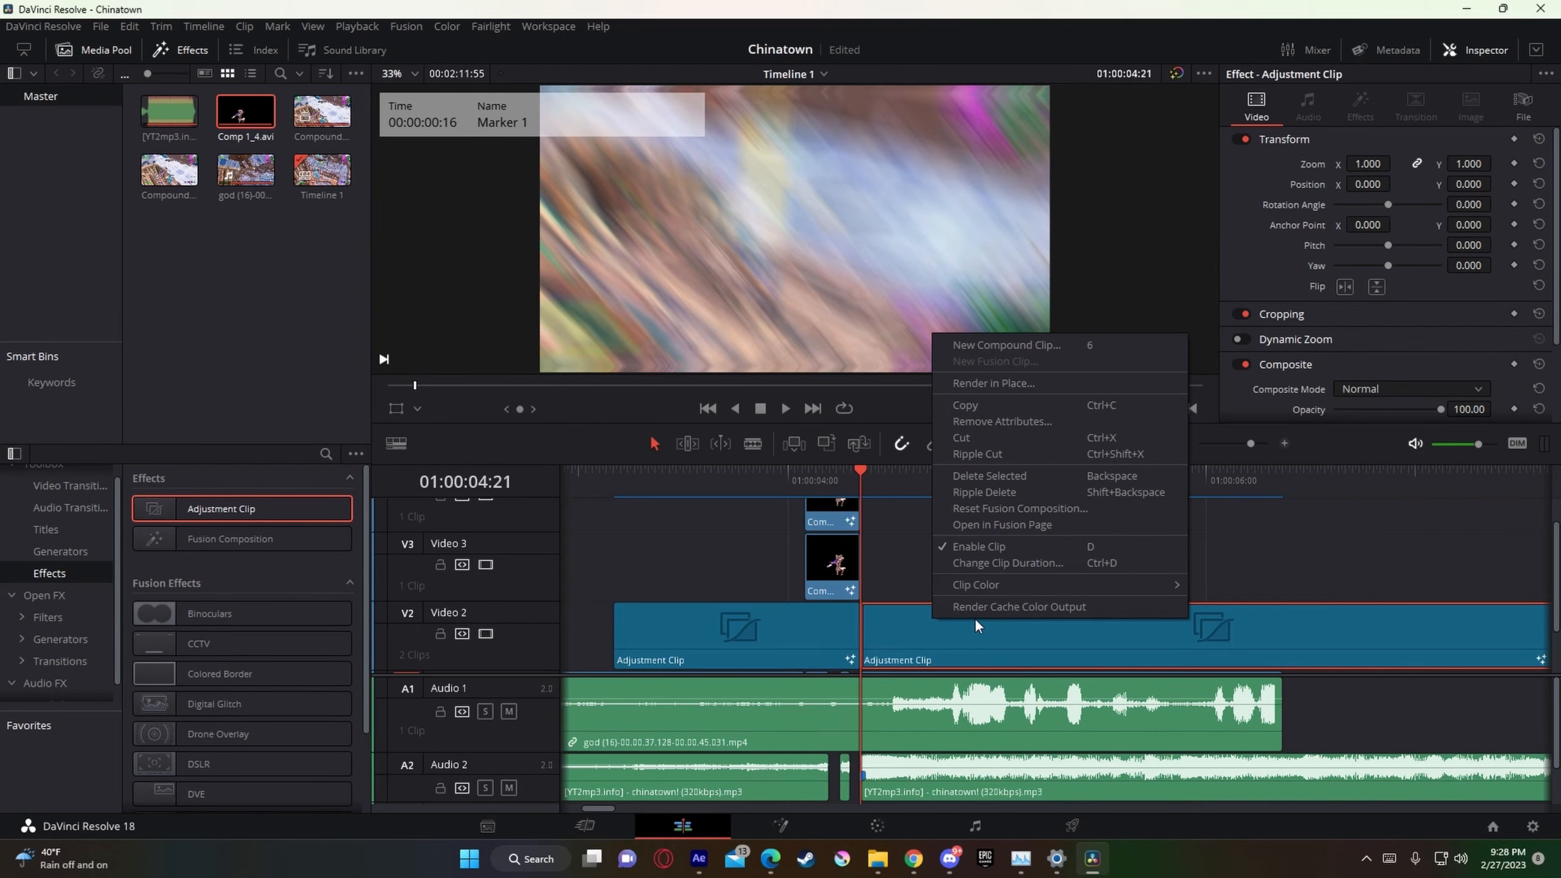
{"action": "left_click", "coordinate": [1040, 607]}
{"action": "scroll", "coordinate": [1041, 605], "scroll_direction": "down", "scroll_amount": 2}
{"action": "key", "text": "ctrl+s"}
Step: Play back the section around the beat drop several times to review the main shake effect
{"action": "left_click_drag", "start_coordinate": [885, 486], "coordinate": [673, 480]}
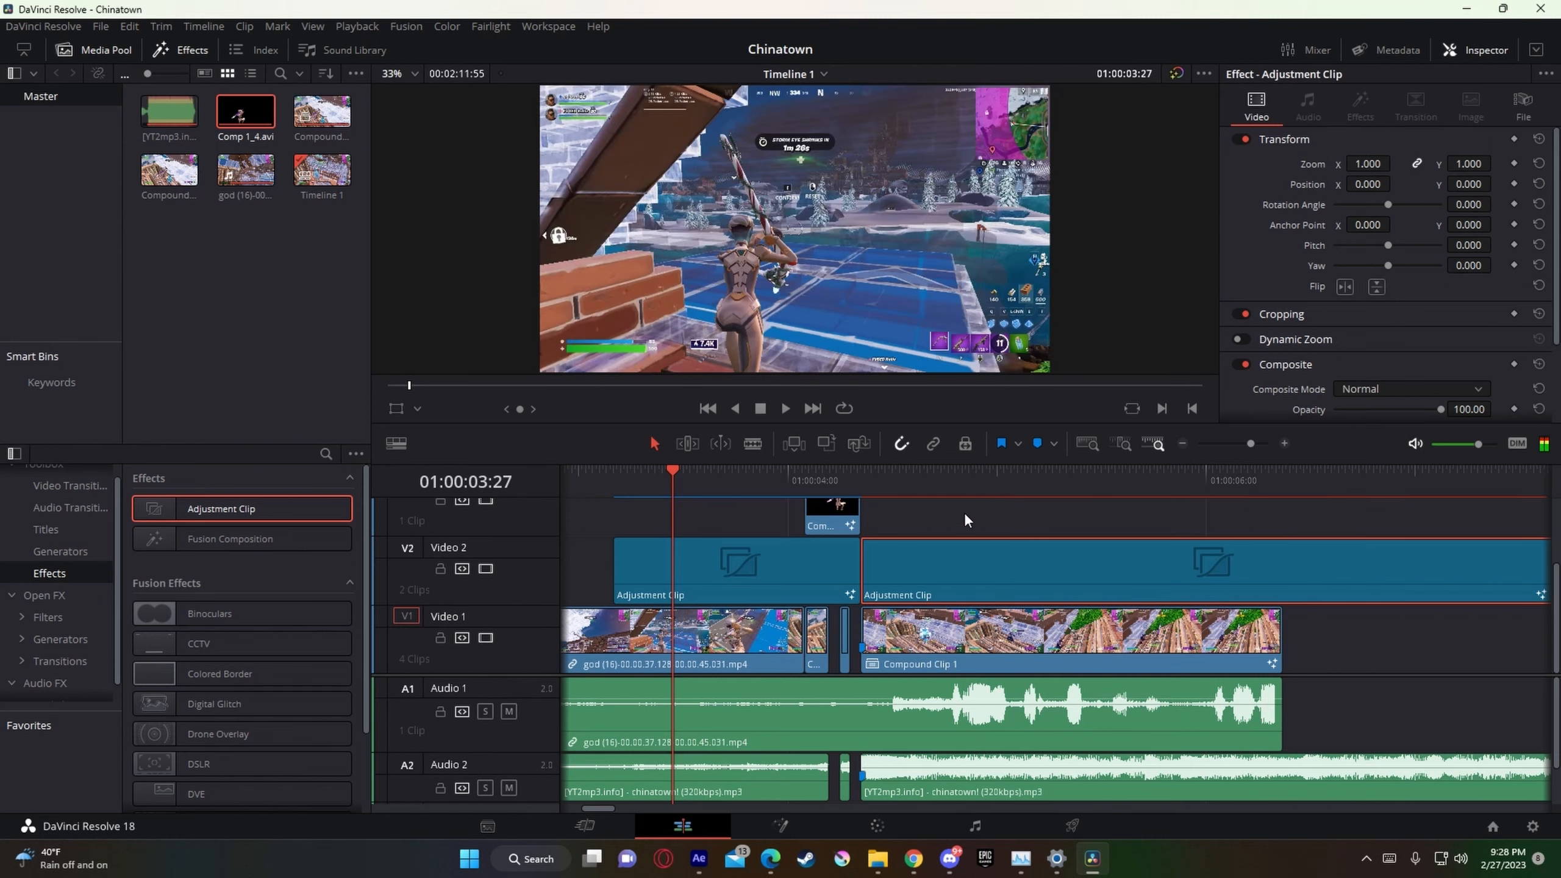
{"action": "key", "text": "space"}
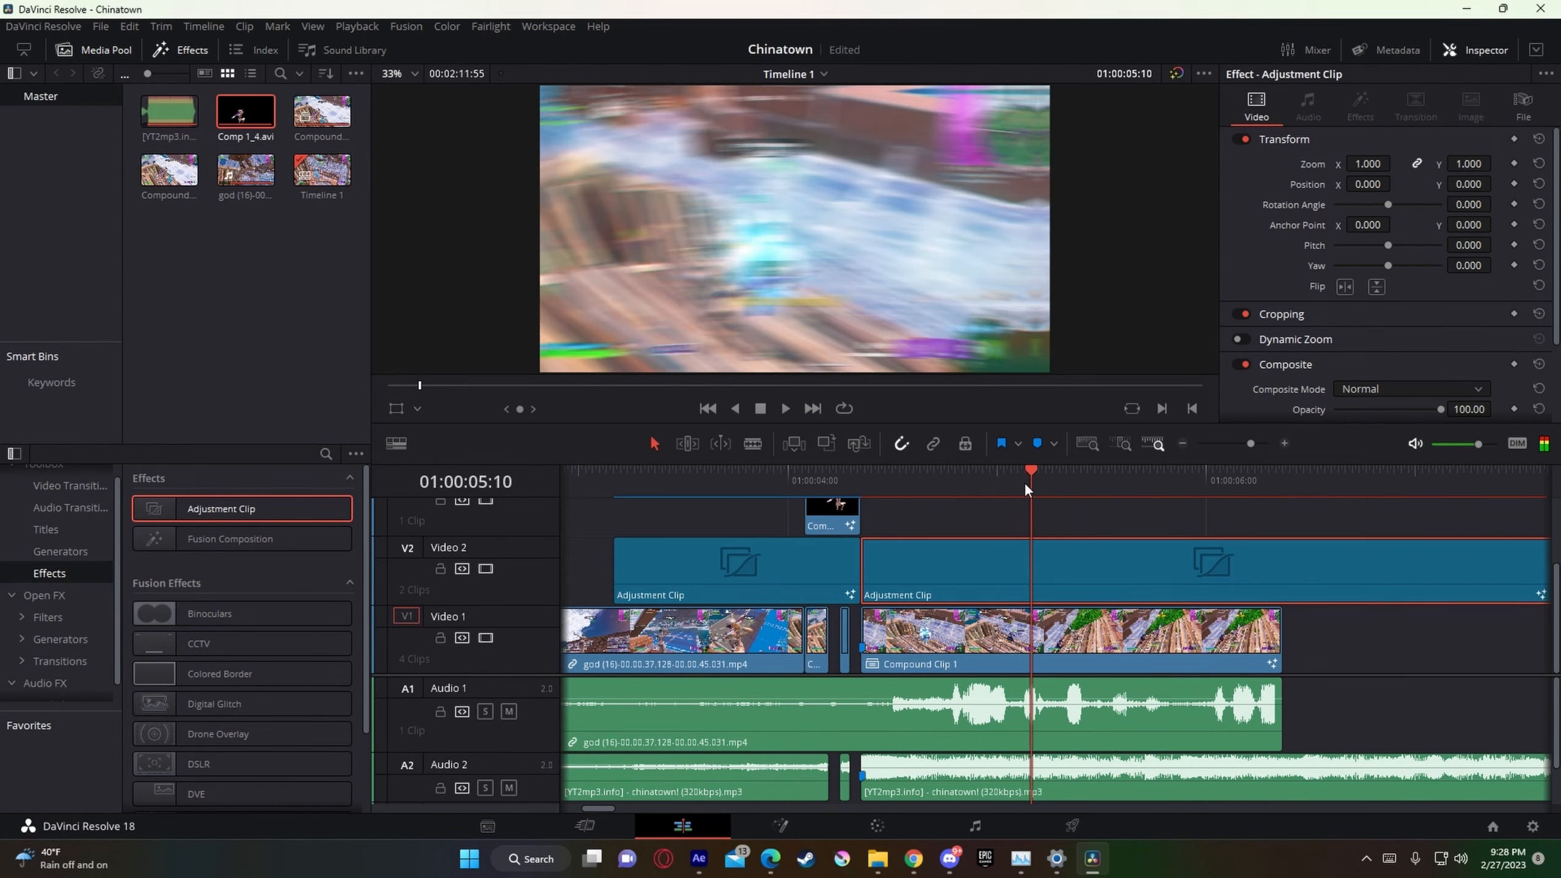
{"action": "left_click", "coordinate": [840, 481]}
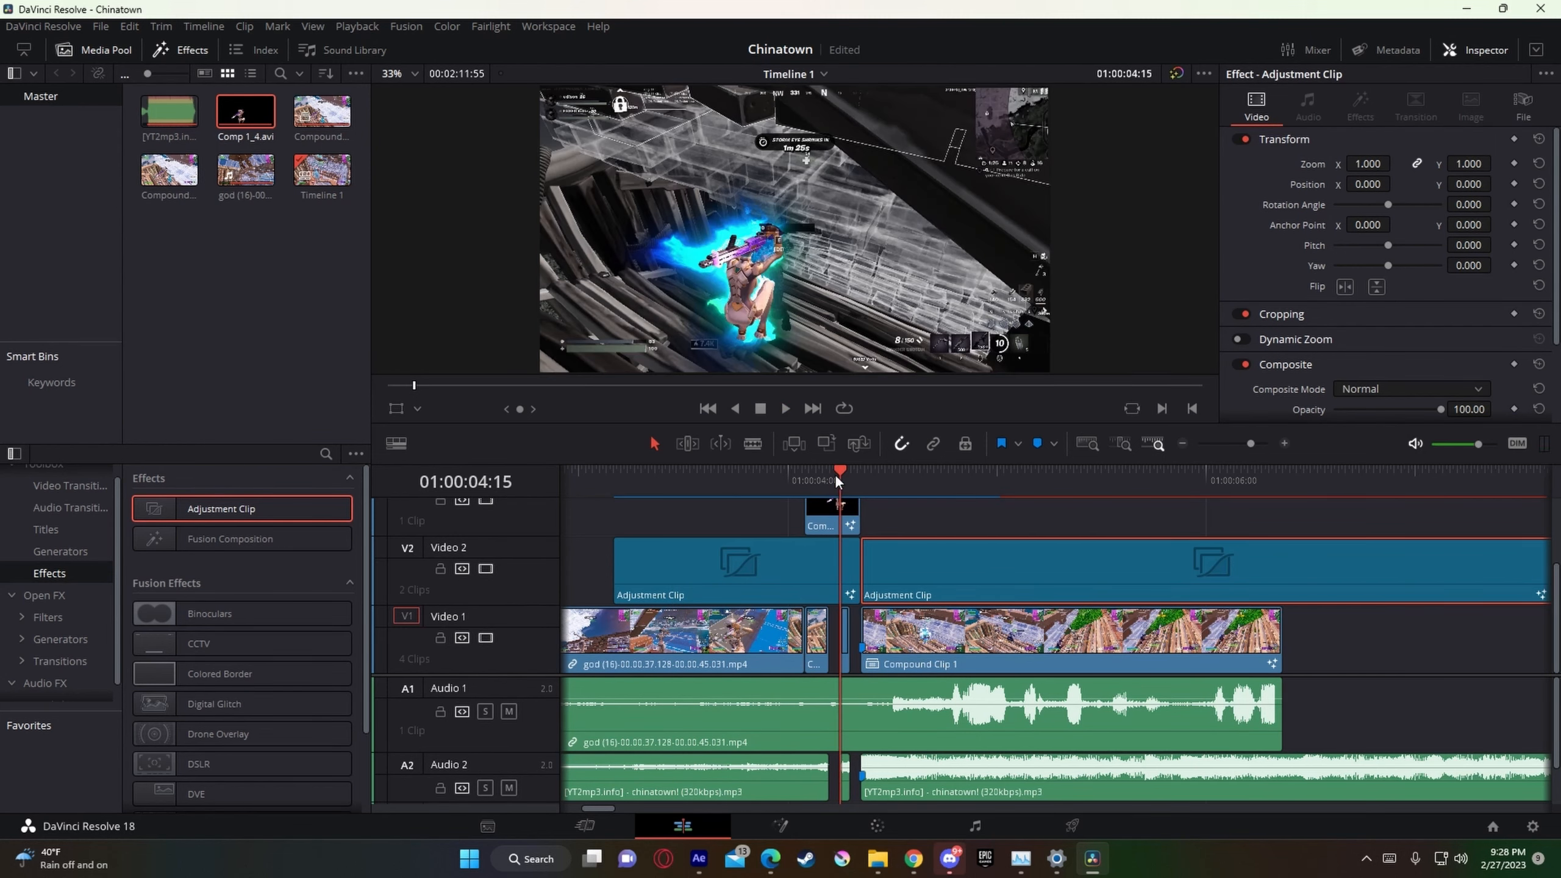
{"action": "left_click", "coordinate": [631, 472]}
{"action": "left_click", "coordinate": [614, 471]}
{"action": "key", "text": "space"}
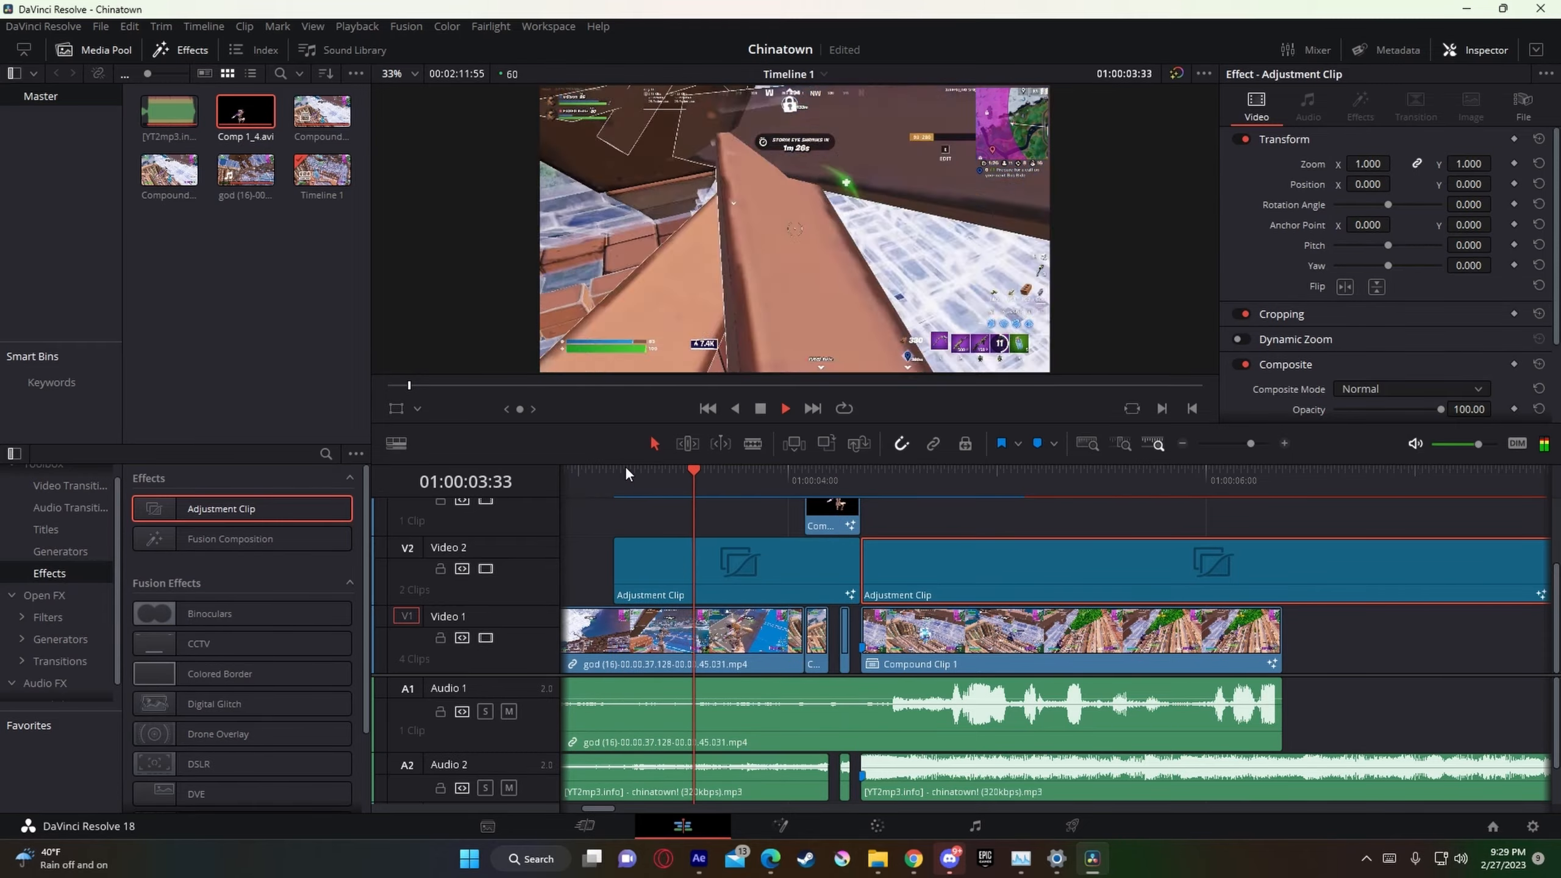
{"action": "key", "text": "space"}
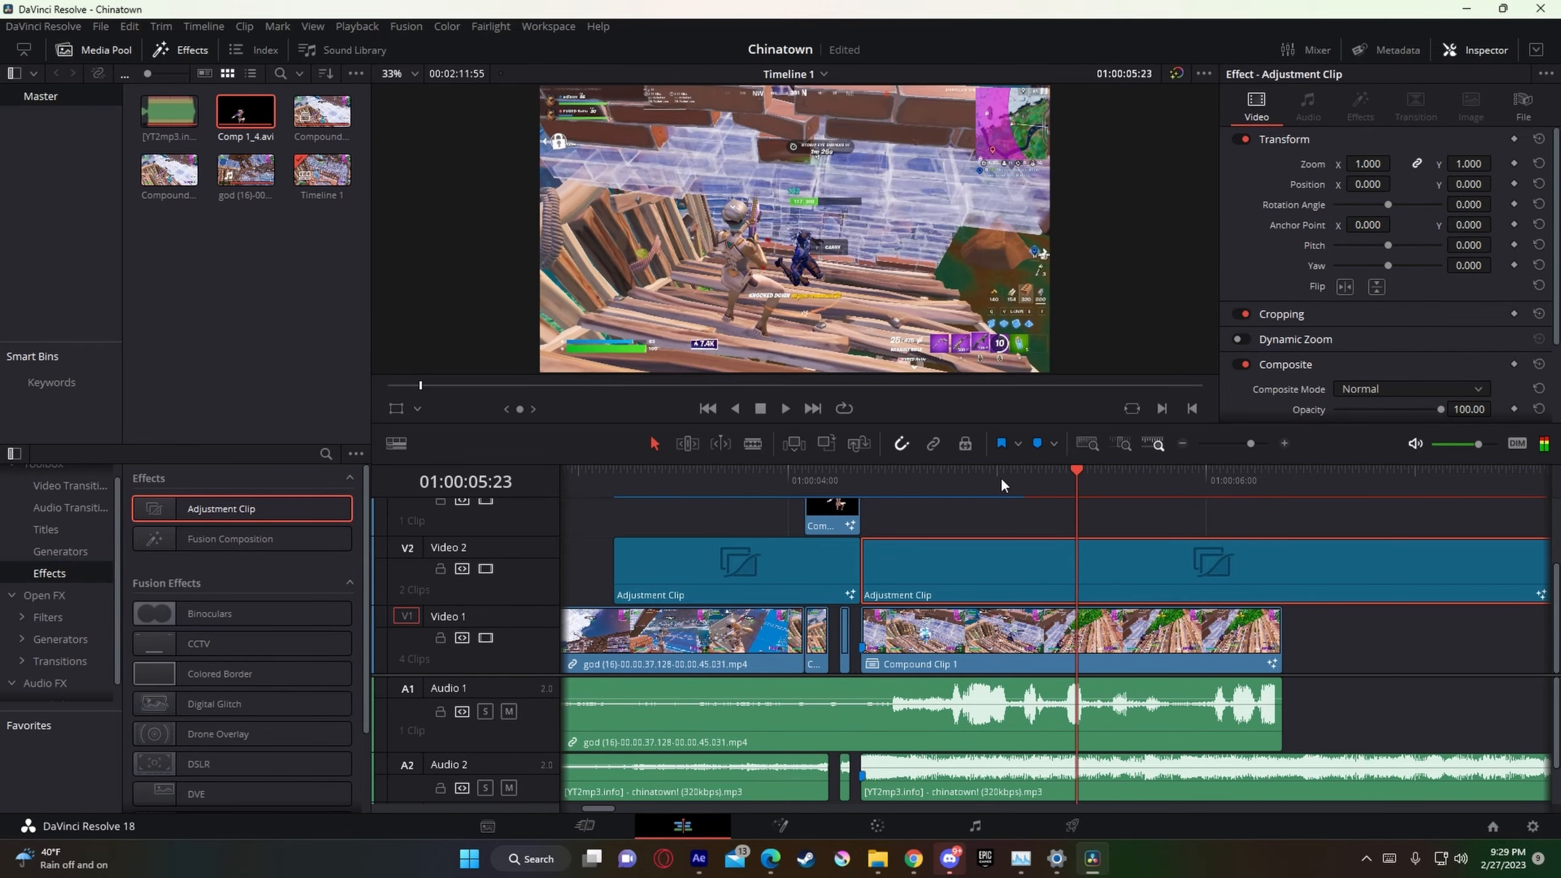
{"action": "left_click", "coordinate": [805, 472]}
{"action": "key", "text": "space"}
{"action": "left_click", "coordinate": [745, 474]}
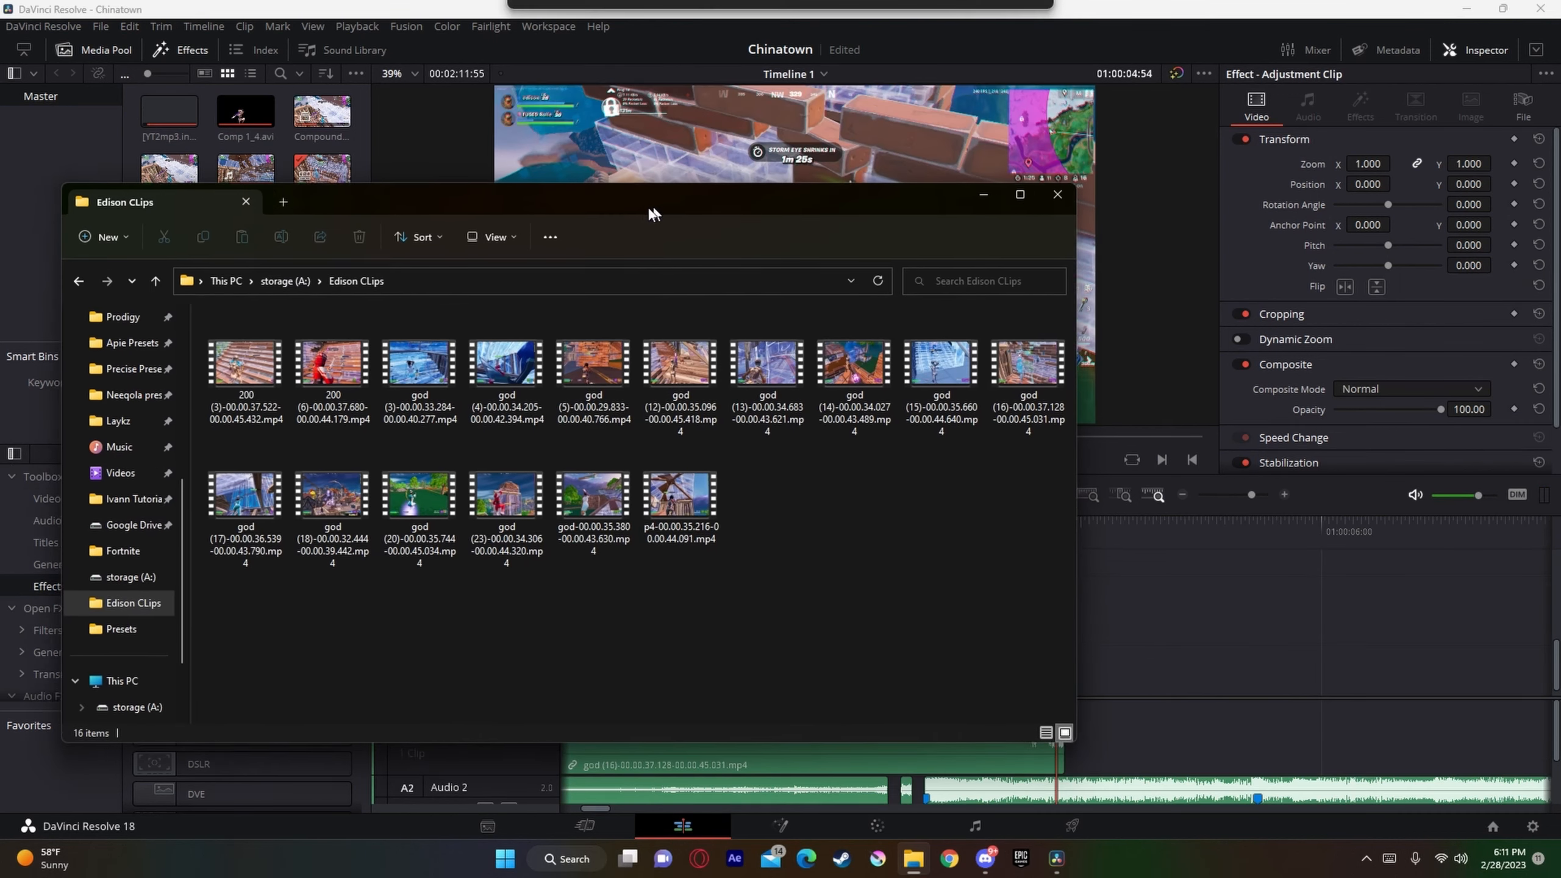
Step: Move the chinatown! song to Audio 3 and place 200 (3)-00.00.37.522-00.00.45.432.mp4 on Video 1 after the last clip, leaving a gap
{"action": "left_click_drag", "start_coordinate": [649, 203], "coordinate": [612, 205]}
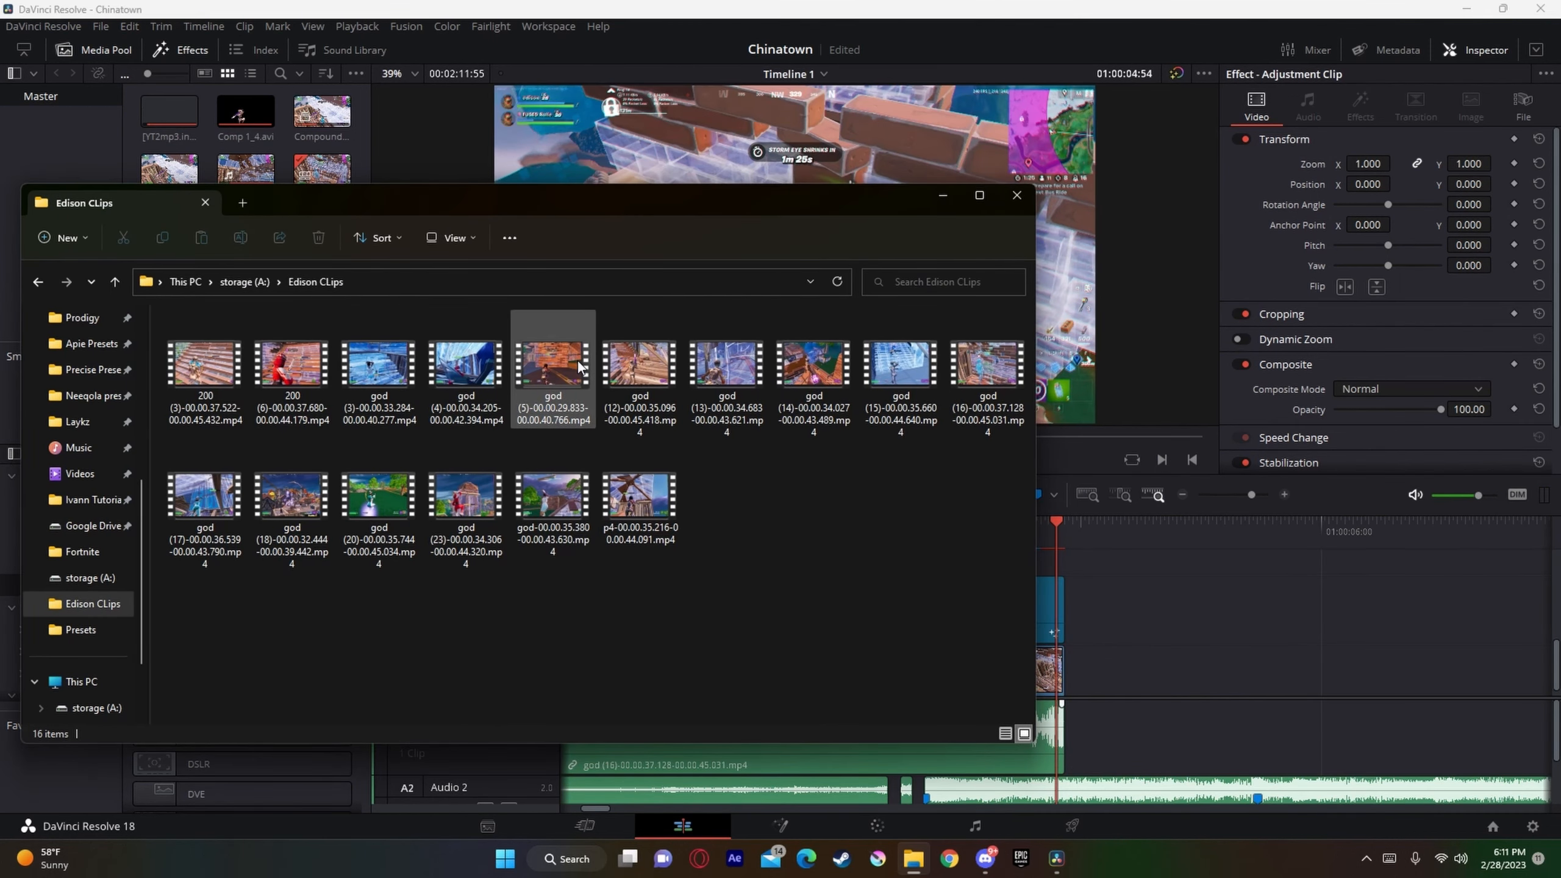
{"action": "mouse_move", "coordinate": [205, 366]}
{"action": "left_mouse_down"}
{"action": "mouse_move", "coordinate": [343, 388]}
{"action": "mouse_move", "coordinate": [1229, 690]}
{"action": "mouse_move", "coordinate": [1168, 681]}
{"action": "mouse_move", "coordinate": [1244, 686]}
{"action": "mouse_move", "coordinate": [444, 327]}
{"action": "mouse_move", "coordinate": [214, 371]}
{"action": "left_mouse_up"}
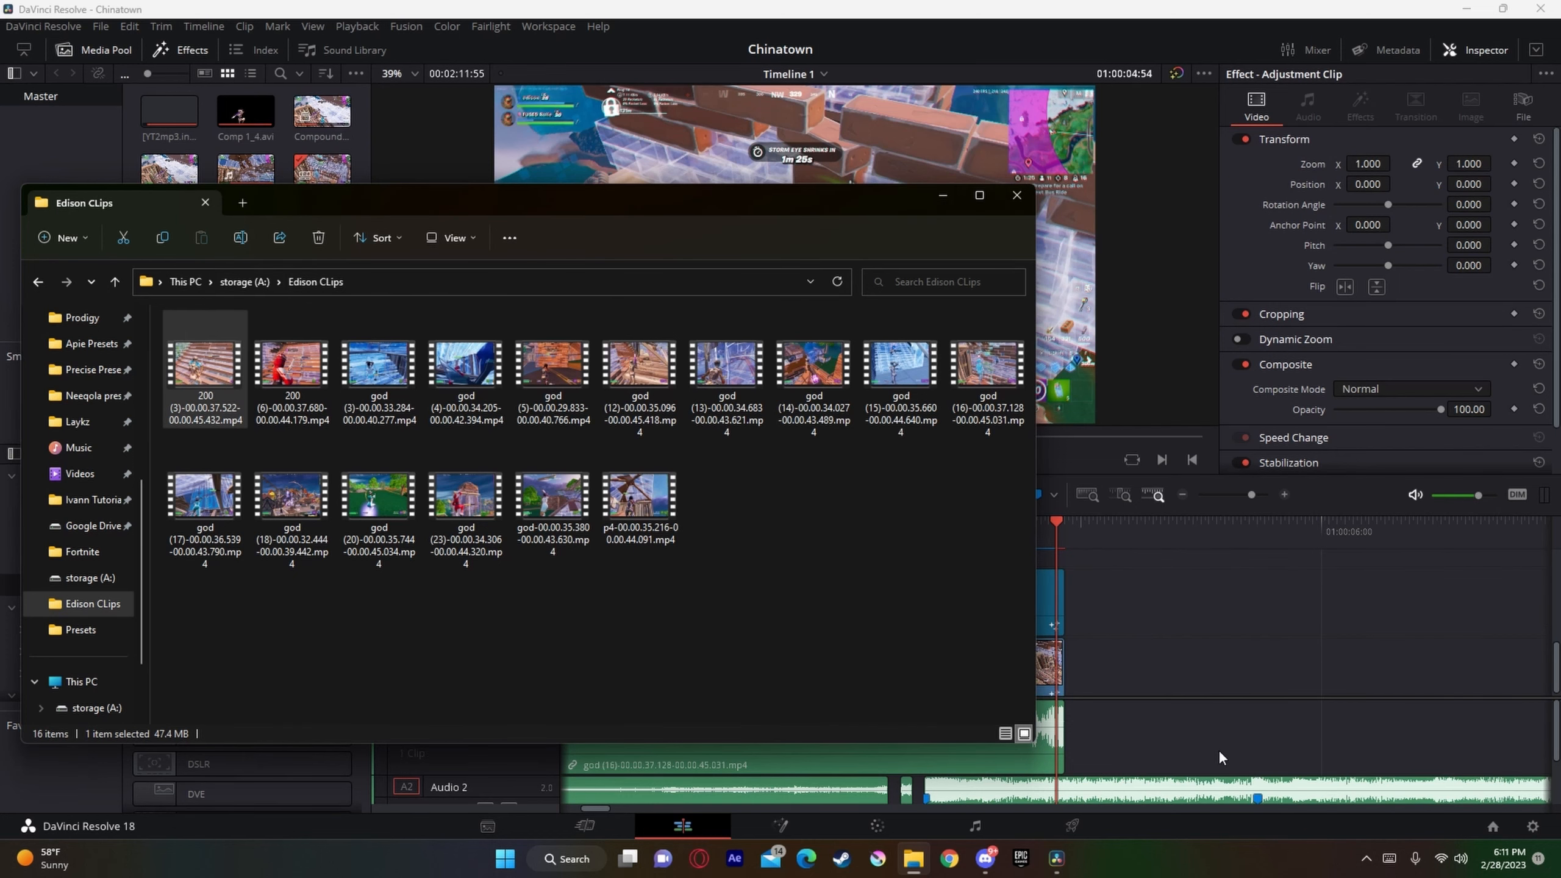
{"action": "left_click", "coordinate": [1220, 751]}
{"action": "scroll", "coordinate": [1124, 765], "scroll_direction": "down", "scroll_amount": 1}
{"action": "left_click_drag", "start_coordinate": [1121, 772], "coordinate": [1117, 801]}
{"action": "left_click", "coordinate": [914, 859]}
{"action": "left_click_drag", "start_coordinate": [205, 369], "coordinate": [1127, 746]}
Step: Delete the new clip's extra audio from Audio 2 and move the chinatown! song back to that track
{"action": "left_click", "coordinate": [1242, 753]}
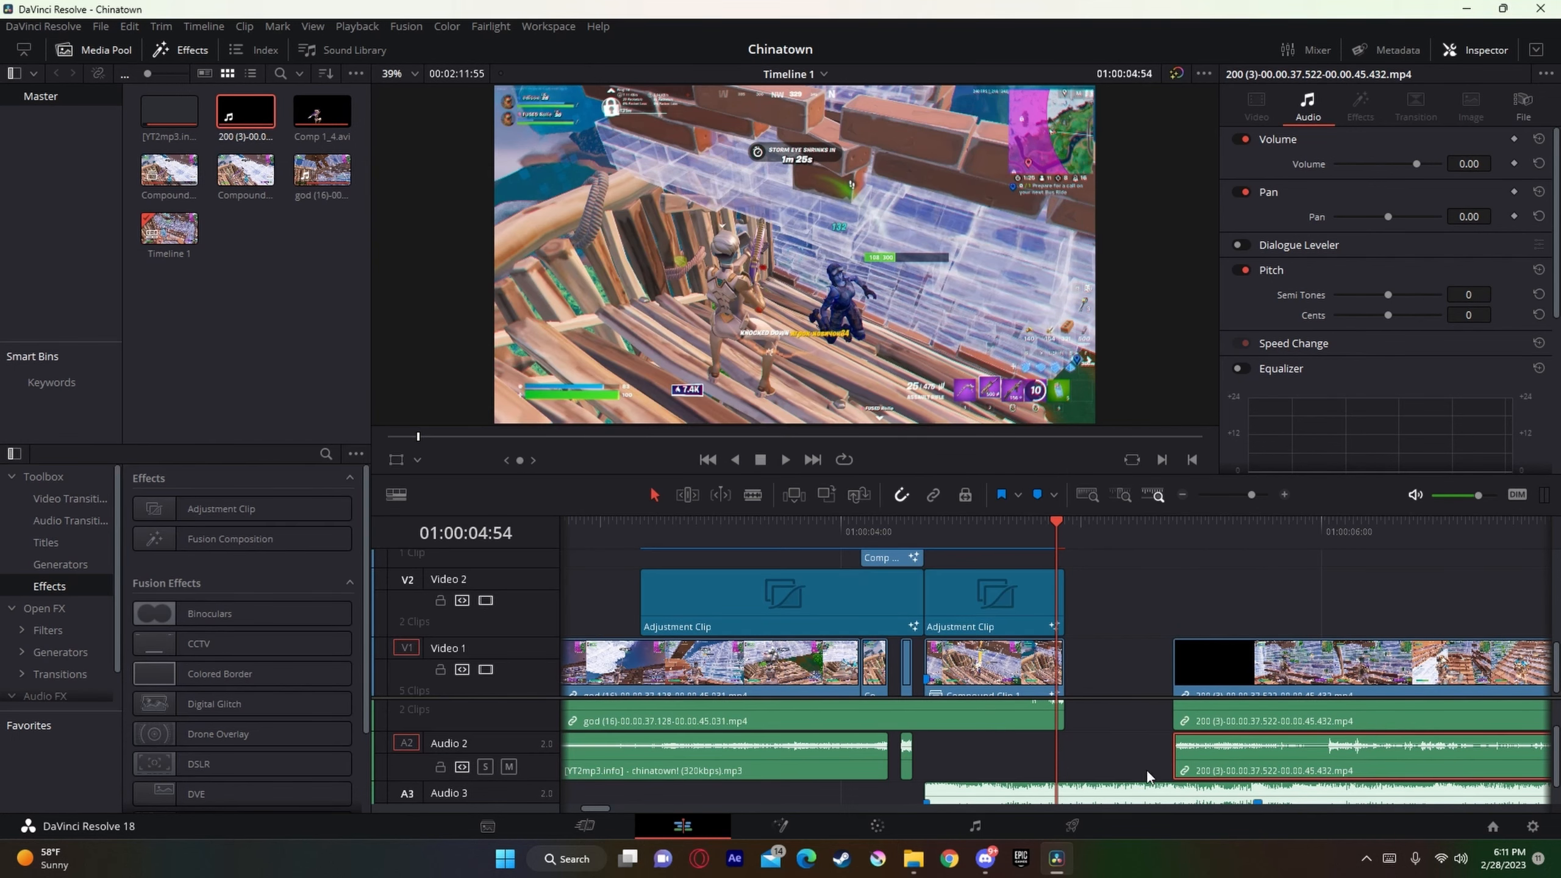
{"action": "left_click", "coordinate": [1148, 777]}
{"action": "left_click_drag", "start_coordinate": [1125, 803], "coordinate": [1125, 771]}
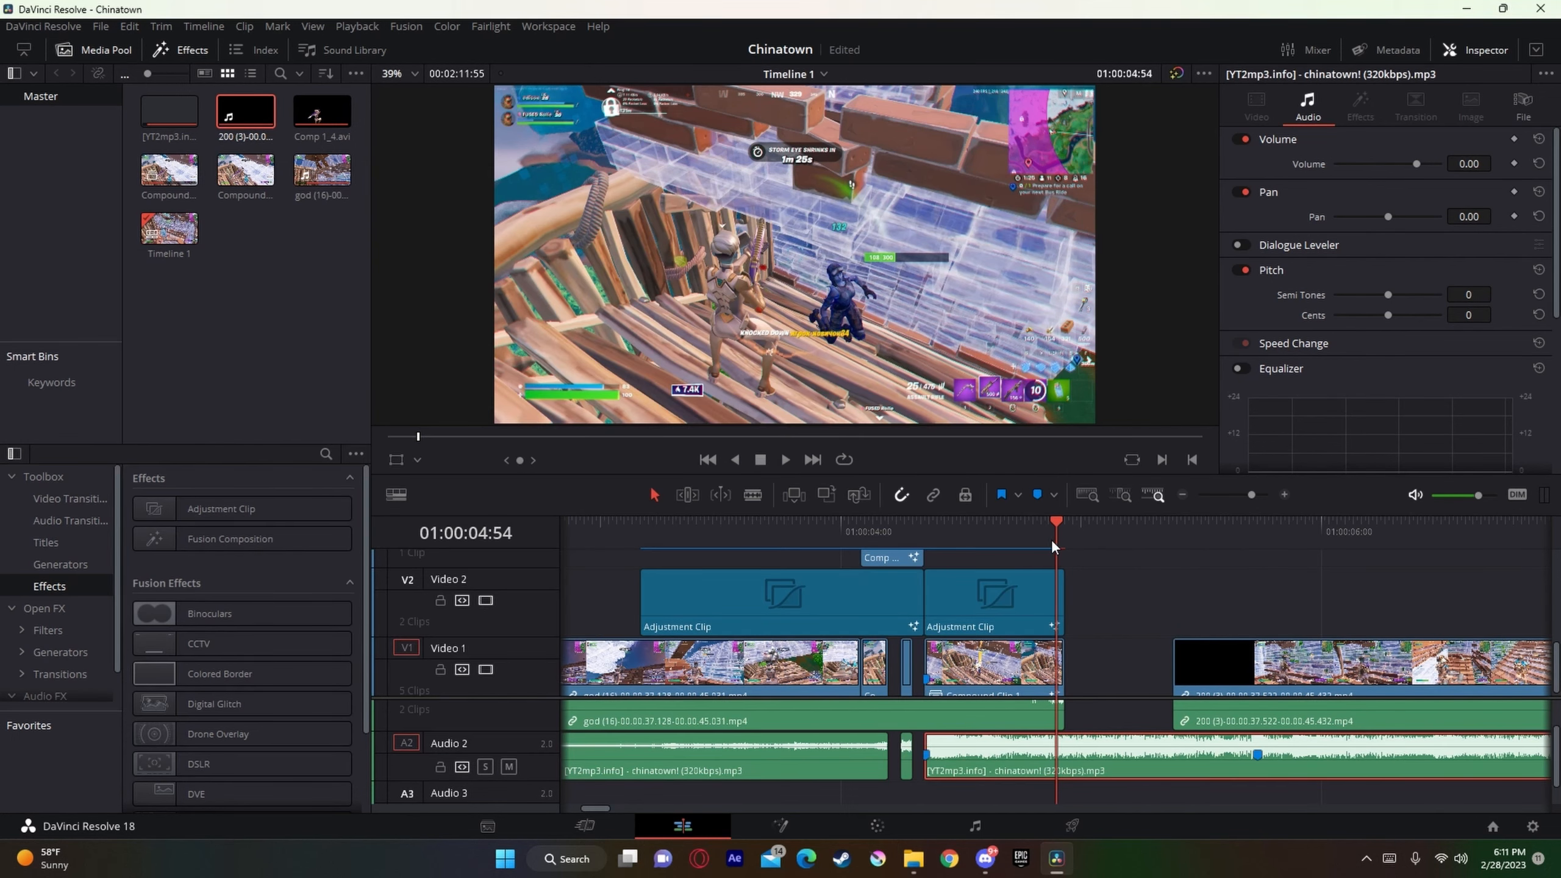
Step: Mute Audio 2 and move the playhead to 01:00:11:52 within the new gameplay clip
{"action": "left_click_drag", "start_coordinate": [1252, 496], "coordinate": [1240, 496]}
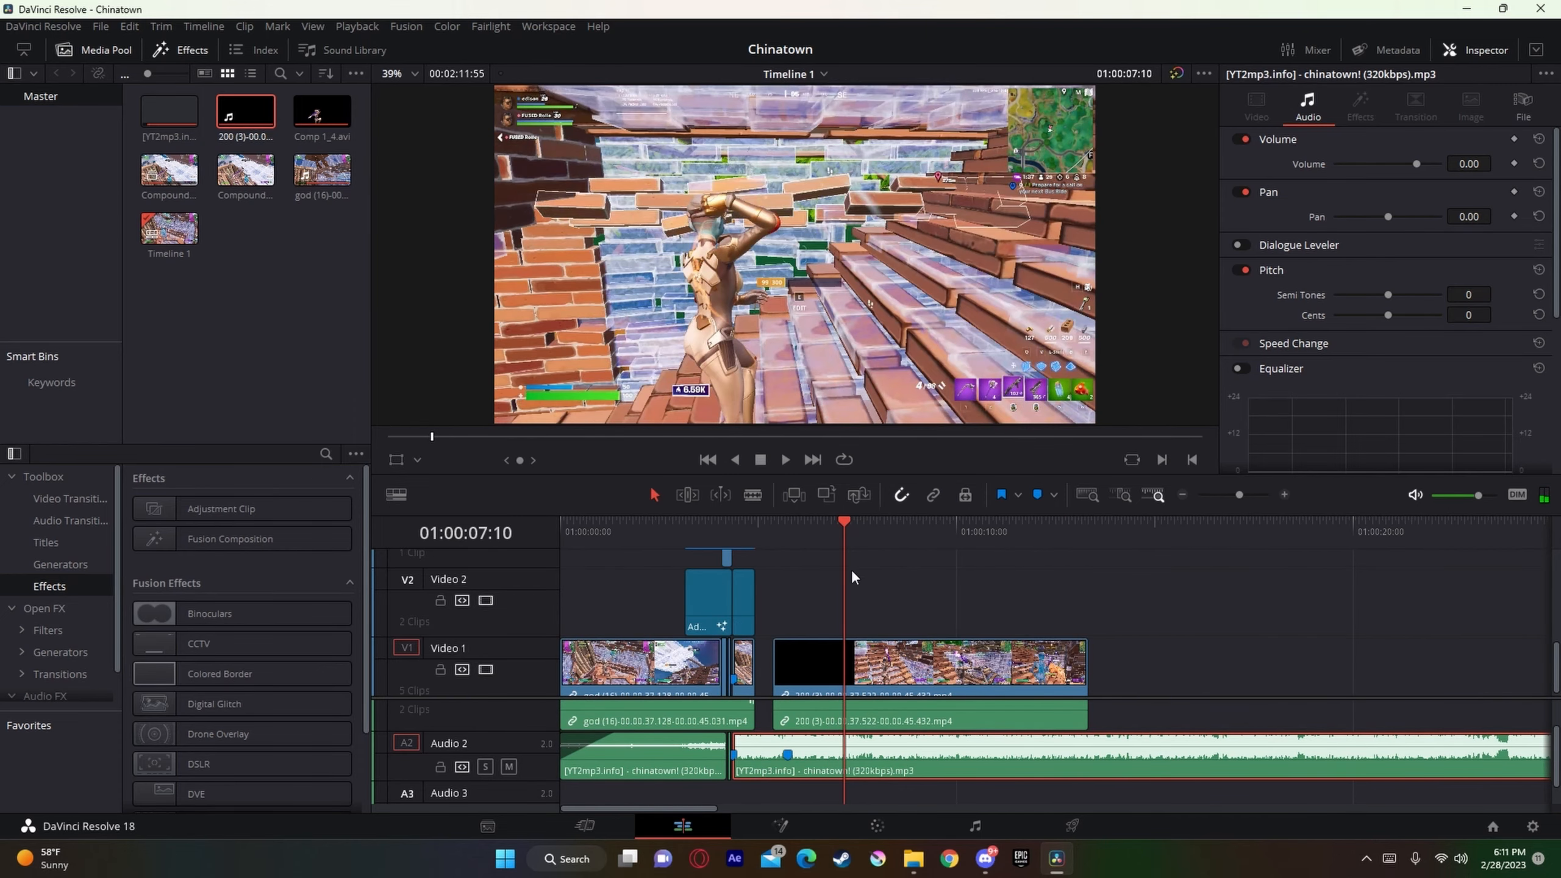
{"action": "left_click_drag", "start_coordinate": [847, 530], "coordinate": [1052, 531]}
{"action": "left_click", "coordinate": [510, 767]}
{"action": "left_click_drag", "start_coordinate": [1240, 495], "coordinate": [1257, 496]}
{"action": "left_click_drag", "start_coordinate": [1003, 541], "coordinate": [810, 541]}
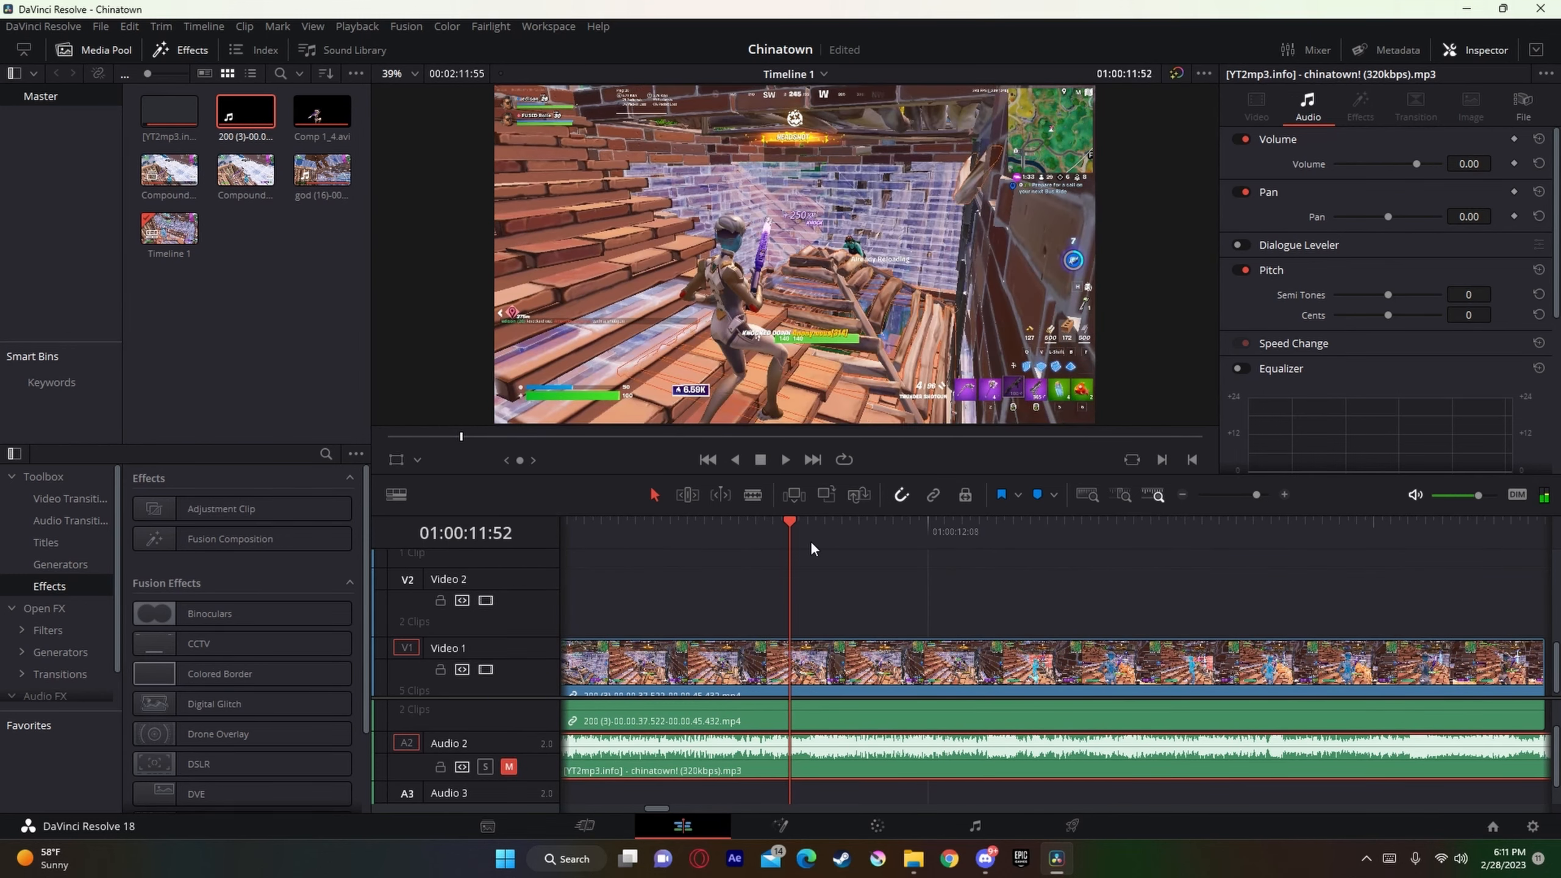
Step: Step the playhead back through the new gameplay clip to the shotgun shot at 01:00:09:40
{"action": "key", "text": "j"}
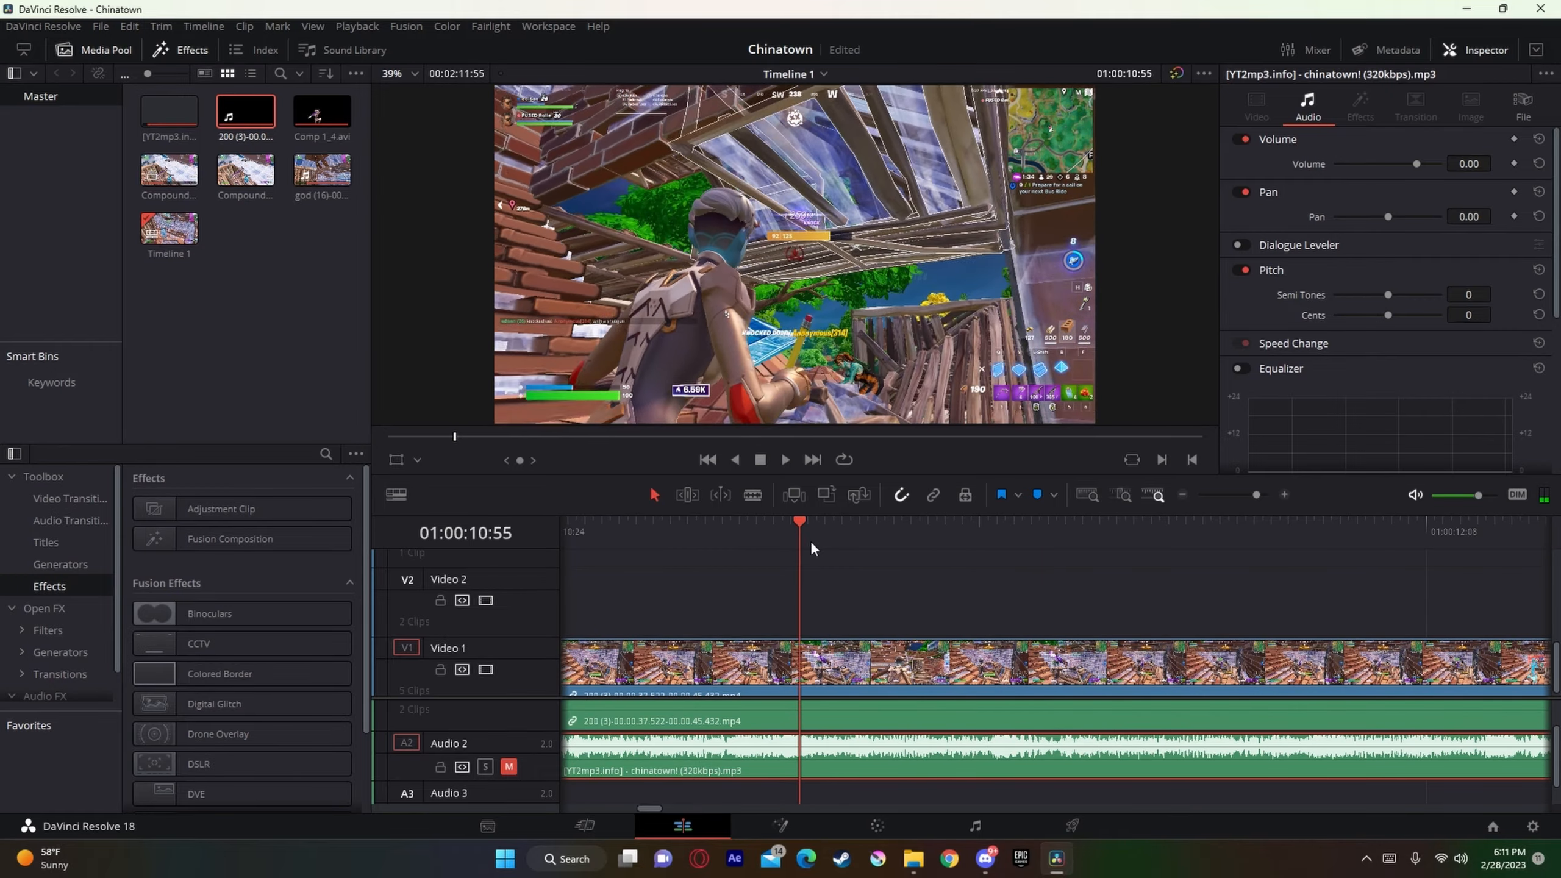
{"action": "key", "text": "Left"}
{"action": "key", "text": "Left"}
{"action": "key", "text": "Left"}
{"action": "key", "text": "Left"}
{"action": "key", "text": "Left"}
{"action": "key", "text": "Left"}
{"action": "key", "text": "Left"}
{"action": "key", "text": "Left"}
{"action": "key", "text": "Left"}
{"action": "key", "text": "Left"}
{"action": "key", "text": "Left"}
{"action": "key", "text": "Left"}
{"action": "key", "text": "Left"}
{"action": "key", "text": "Left"}
{"action": "key", "text": "Left"}
{"action": "key", "text": "Left"}
{"action": "key", "text": "Left"}
{"action": "key", "text": "Left"}
{"action": "key", "text": "Left"}
{"action": "key", "text": "Left"}
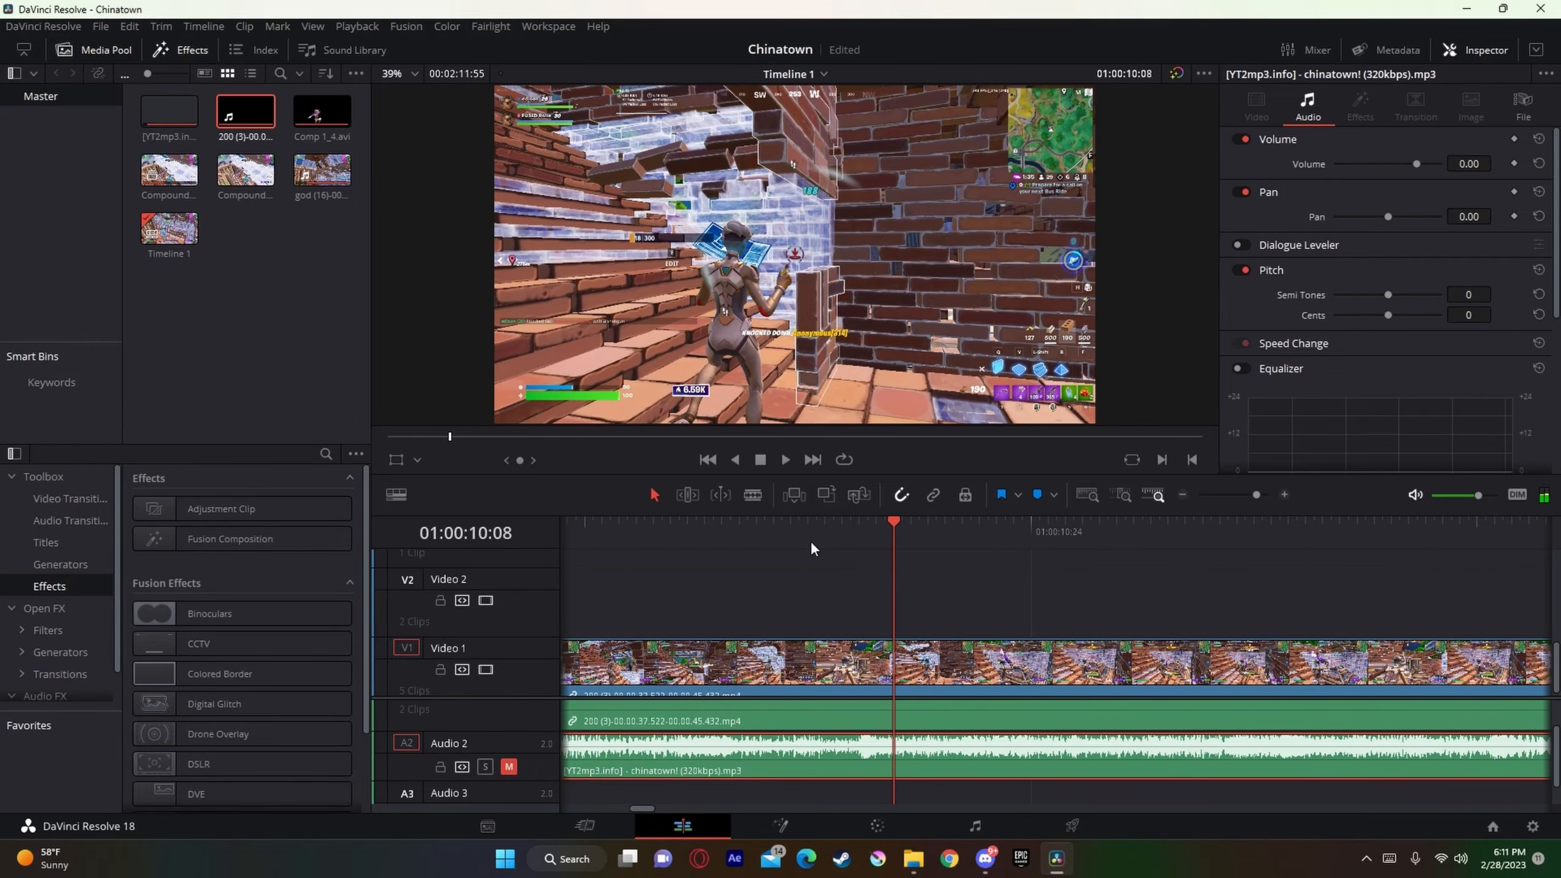
{"action": "key", "text": "Left"}
{"action": "key", "text": "Left"}
{"action": "key", "text": "Left"}
{"action": "key", "text": "Left"}
{"action": "key", "text": "Left"}
{"action": "key", "text": "Left"}
{"action": "key", "text": "Left"}
{"action": "key", "text": "Left"}
{"action": "key", "text": "Left"}
{"action": "key", "text": "Left"}
{"action": "key", "text": "Left"}
{"action": "key", "text": "Left"}
{"action": "key", "text": "Left"}
{"action": "key", "text": "Left"}
{"action": "key", "text": "Left"}
{"action": "key", "text": "Left"}
{"action": "key", "text": "Left"}
{"action": "key", "text": "Left"}
{"action": "key", "text": "Left"}
{"action": "key", "text": "Left"}
{"action": "key", "text": "Right"}
{"action": "key", "text": "Right"}
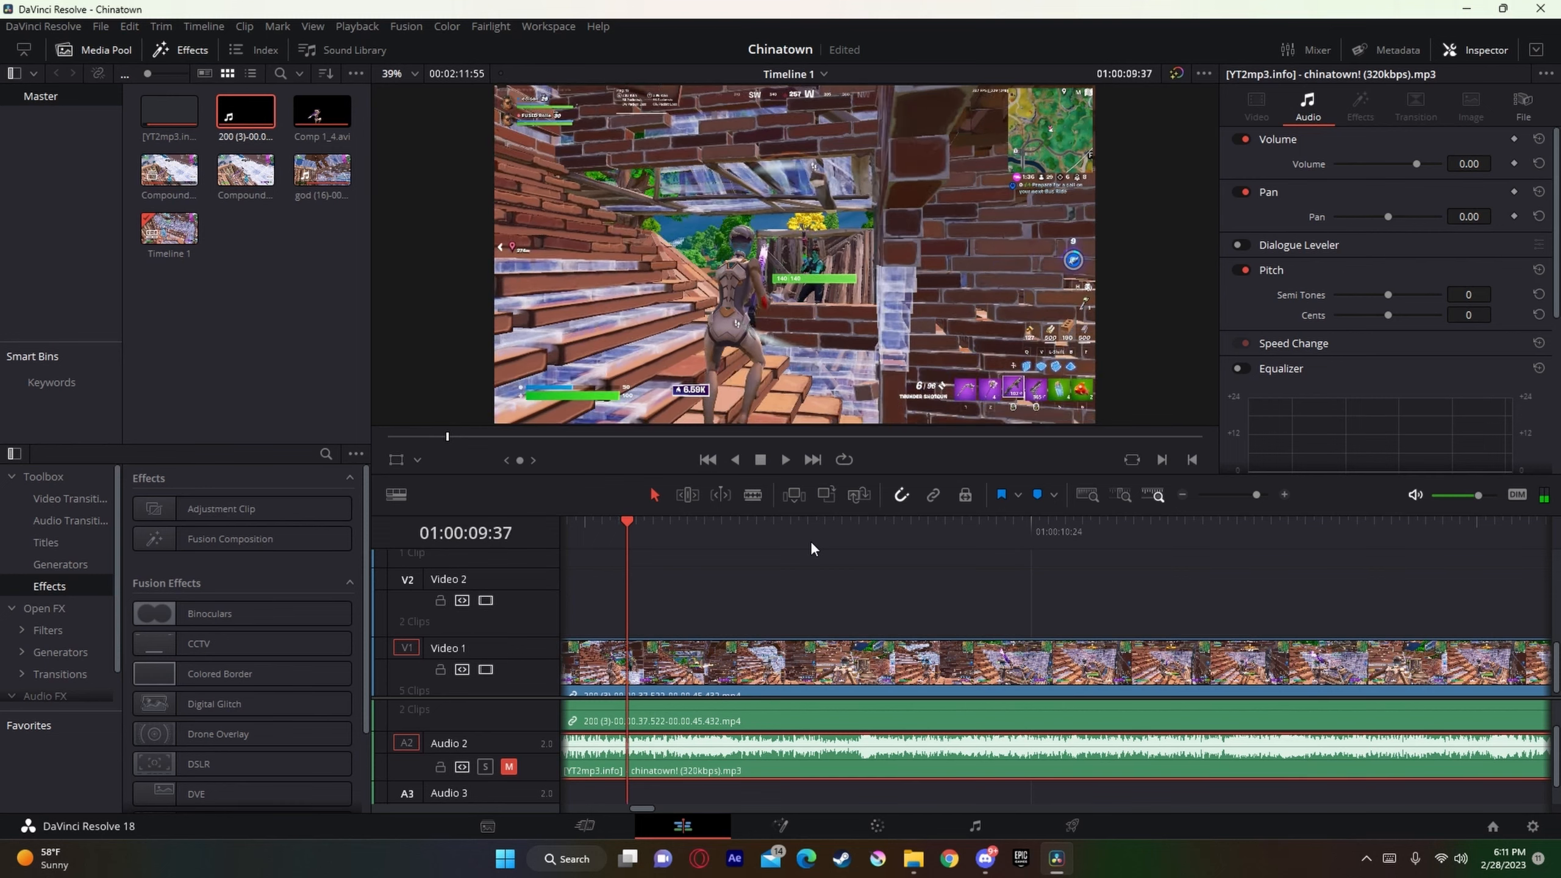
{"action": "key", "text": "Right"}
{"action": "key", "text": "Right"}
{"action": "key", "text": "Right"}
Step: Add a marker to the new gameplay clip on Video 1 at 01:00:09:40
{"action": "left_click", "coordinate": [809, 671]}
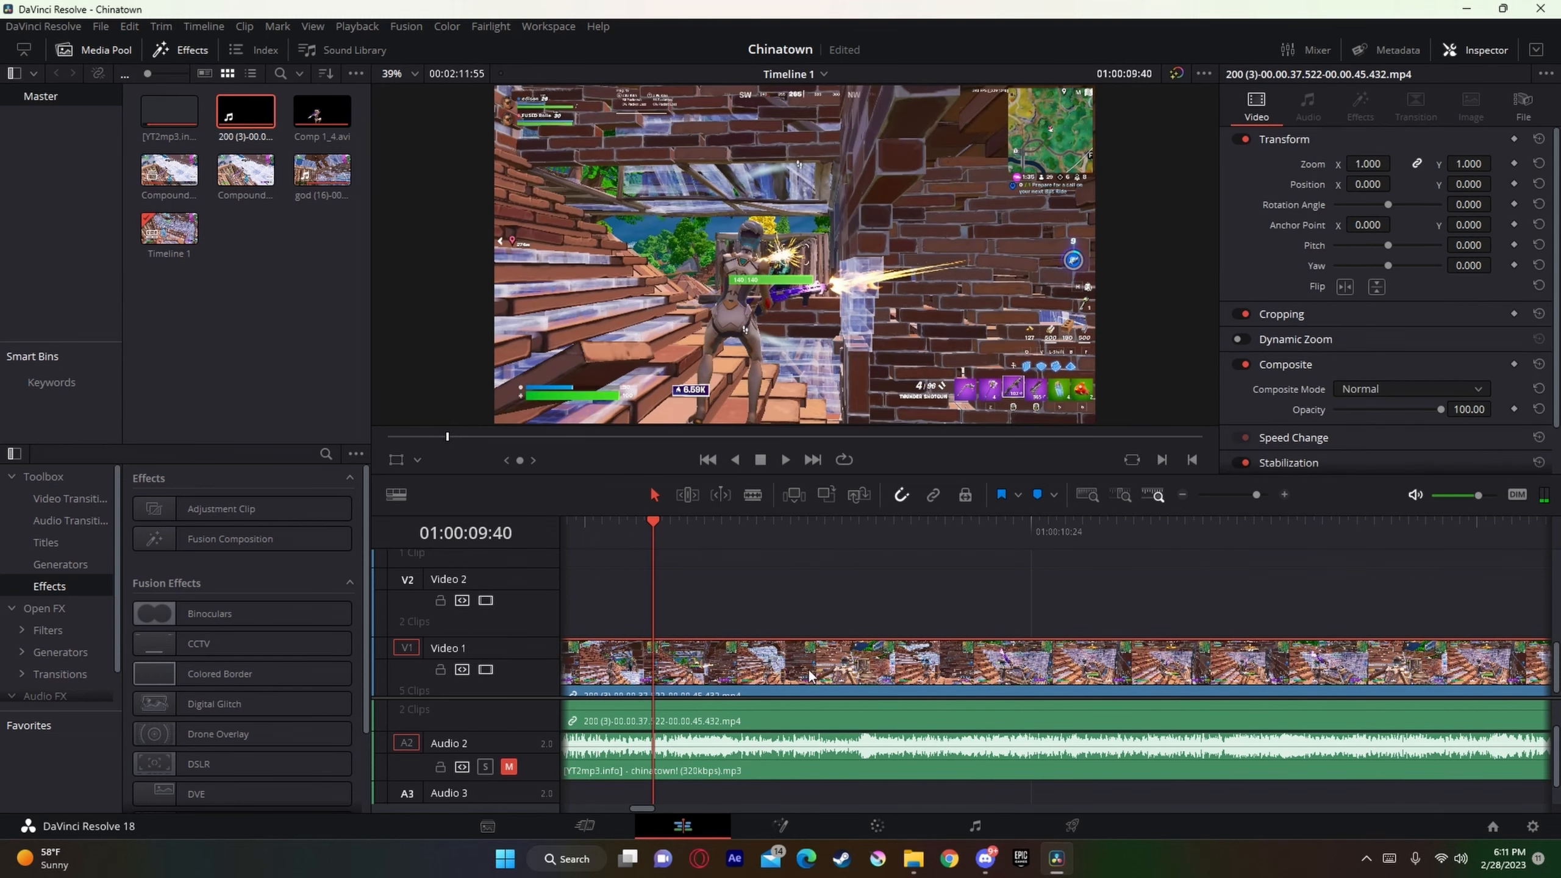
{"action": "left_click", "coordinate": [1259, 495]}
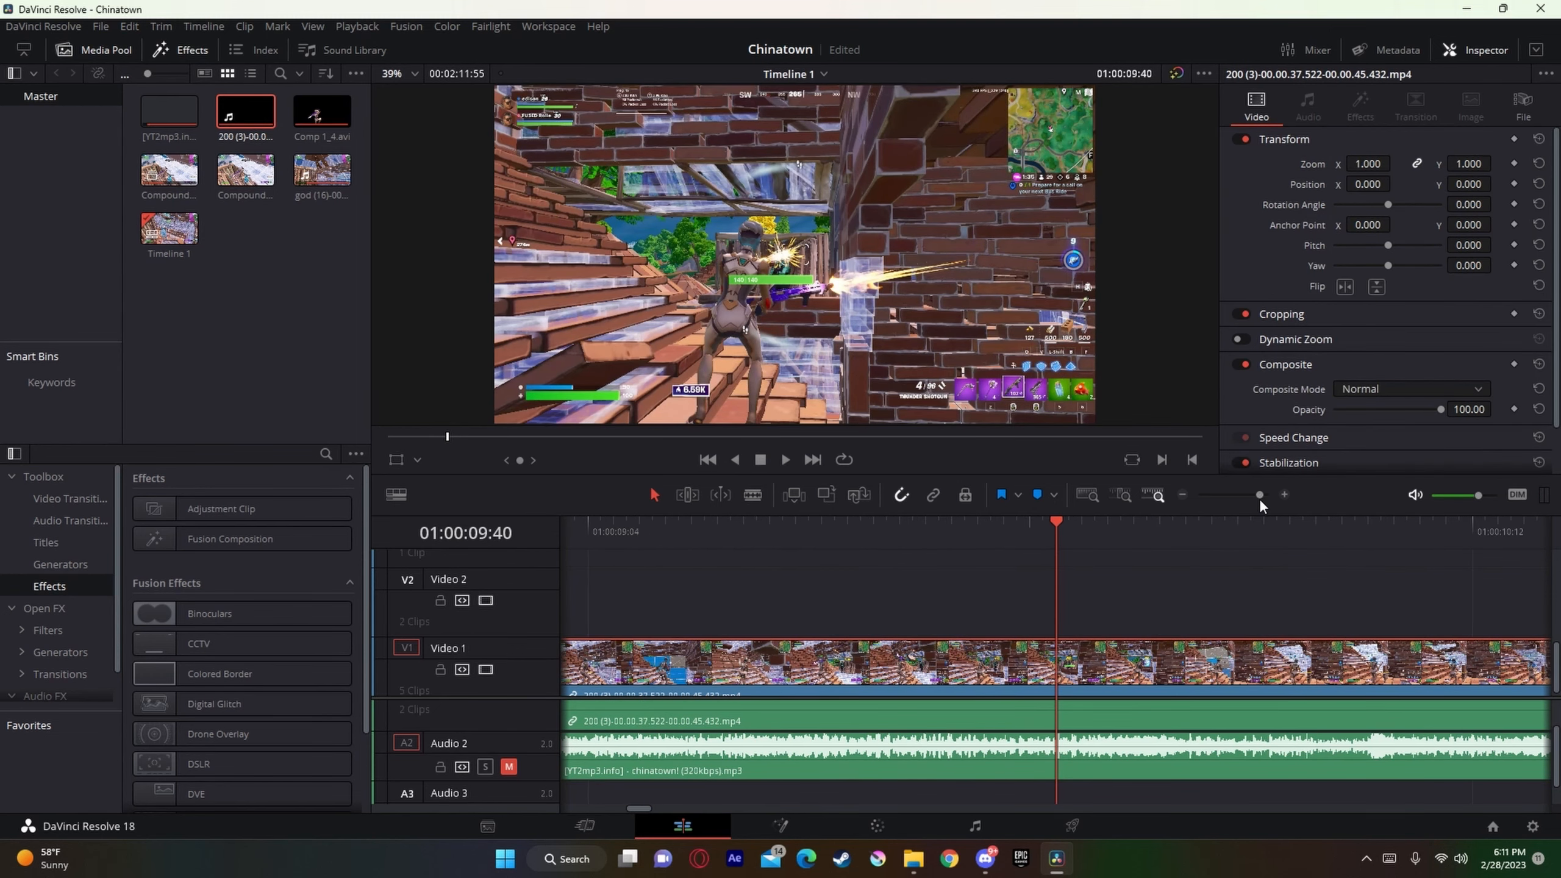
{"action": "key", "text": "m"}
{"action": "scroll", "coordinate": [1095, 682], "scroll_direction": "down", "scroll_amount": 1}
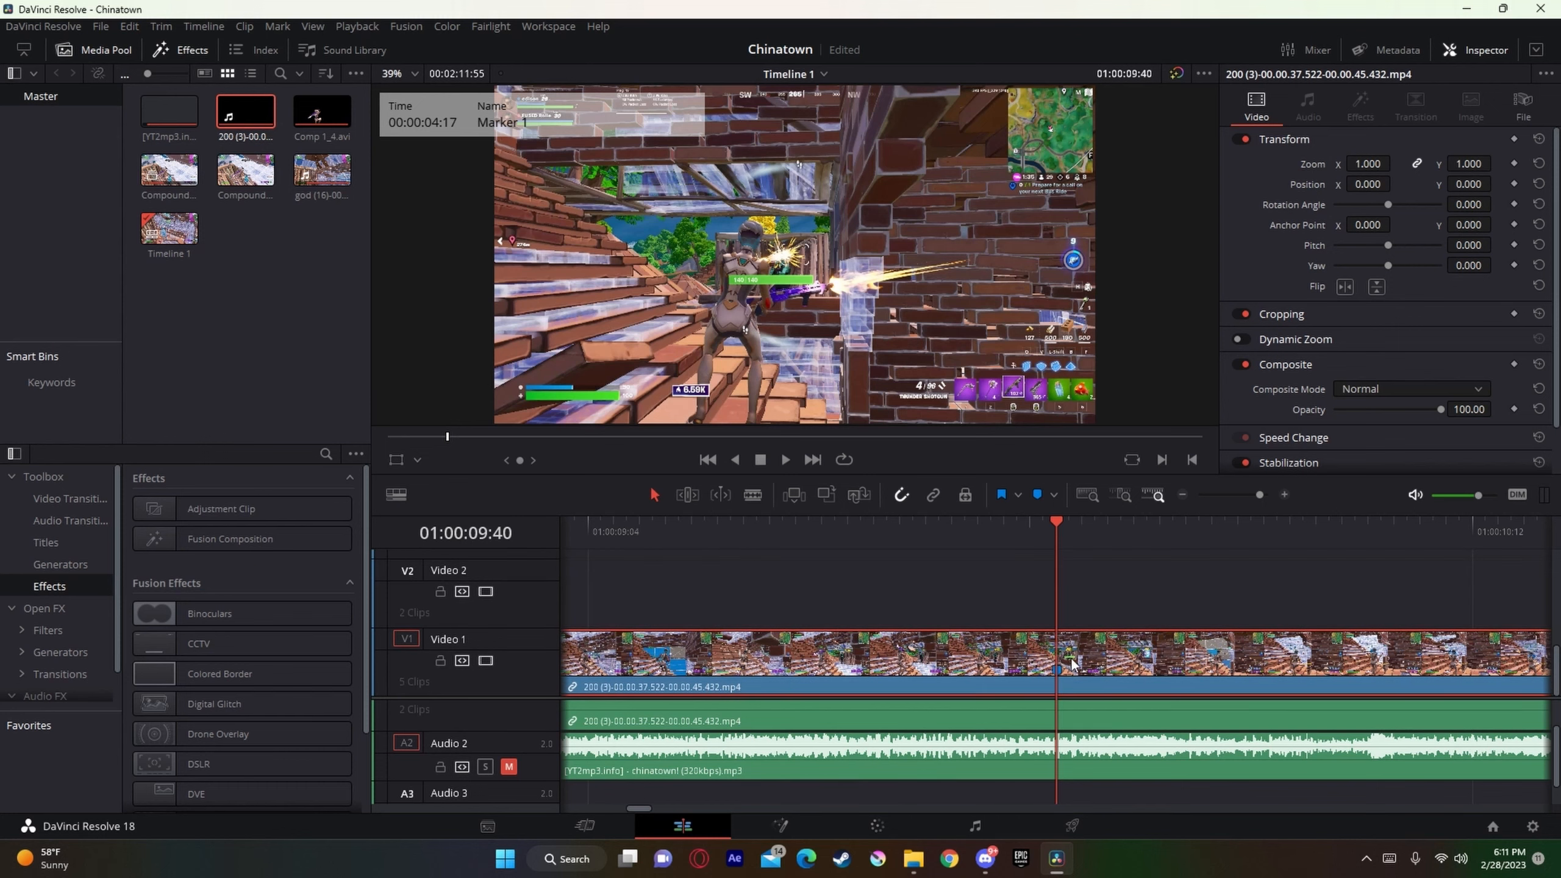
Step: Split the new gameplay clip on Video 1 at 01:00:09:22, 18 frames before its marker
{"action": "key", "text": "Left"}
{"action": "key", "text": "Left"}
{"action": "key", "text": "Left"}
{"action": "key", "text": "Left"}
{"action": "key", "text": "Left"}
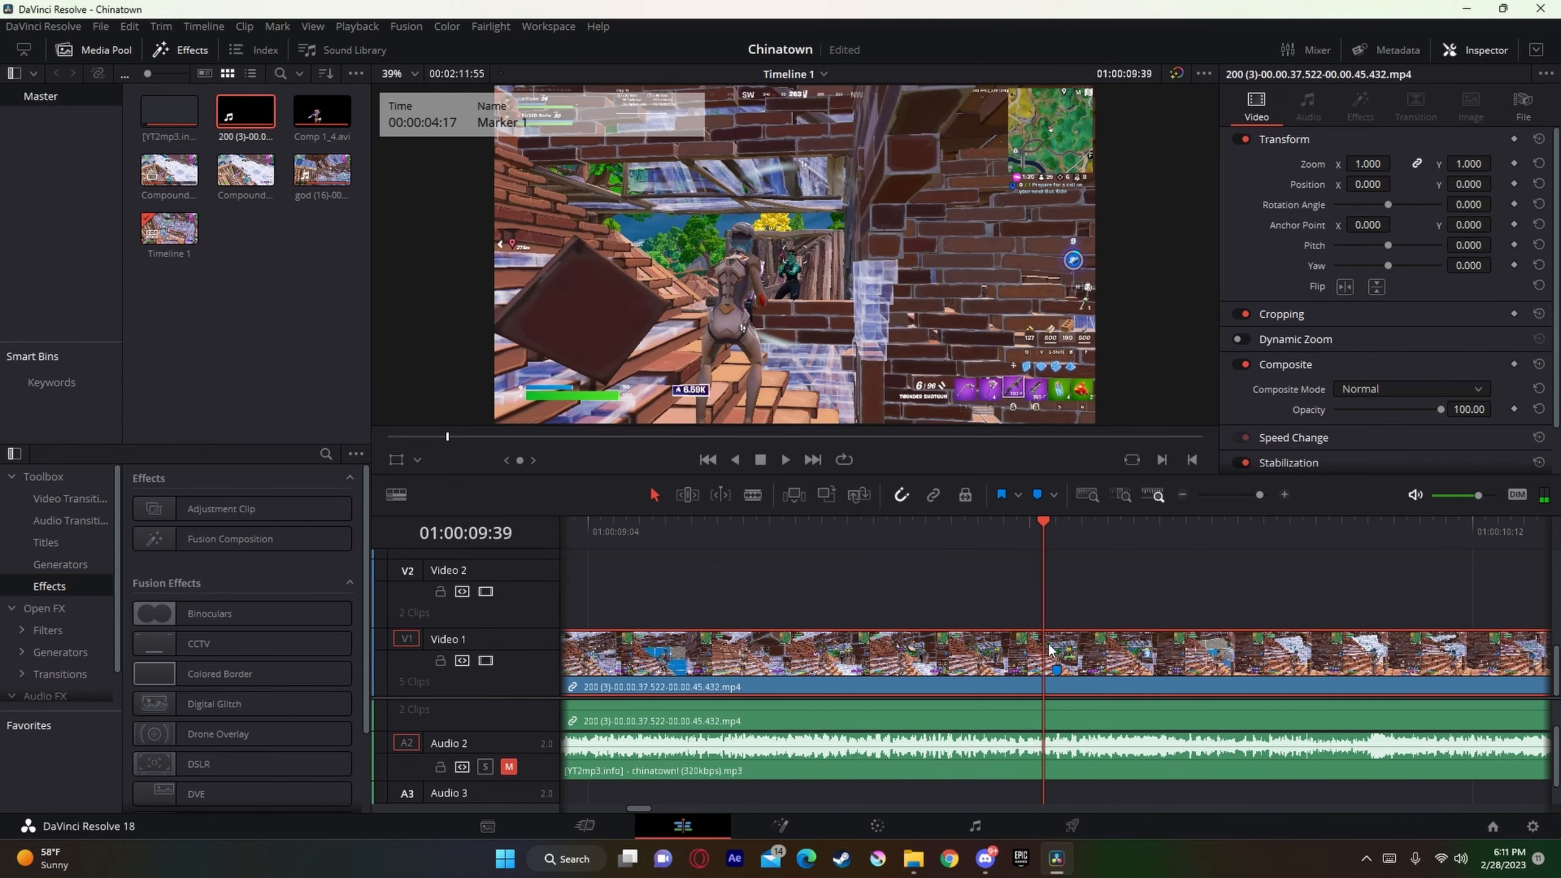
{"action": "key", "text": "Left"}
{"action": "key", "text": "Left"}
{"action": "key", "text": "Left"}
{"action": "key", "text": "Left"}
{"action": "key", "text": "Left"}
{"action": "key", "text": "Left"}
{"action": "key", "text": "Left"}
{"action": "key", "text": "Left"}
{"action": "key", "text": "Left"}
{"action": "key", "text": "Left"}
{"action": "key", "text": "Left"}
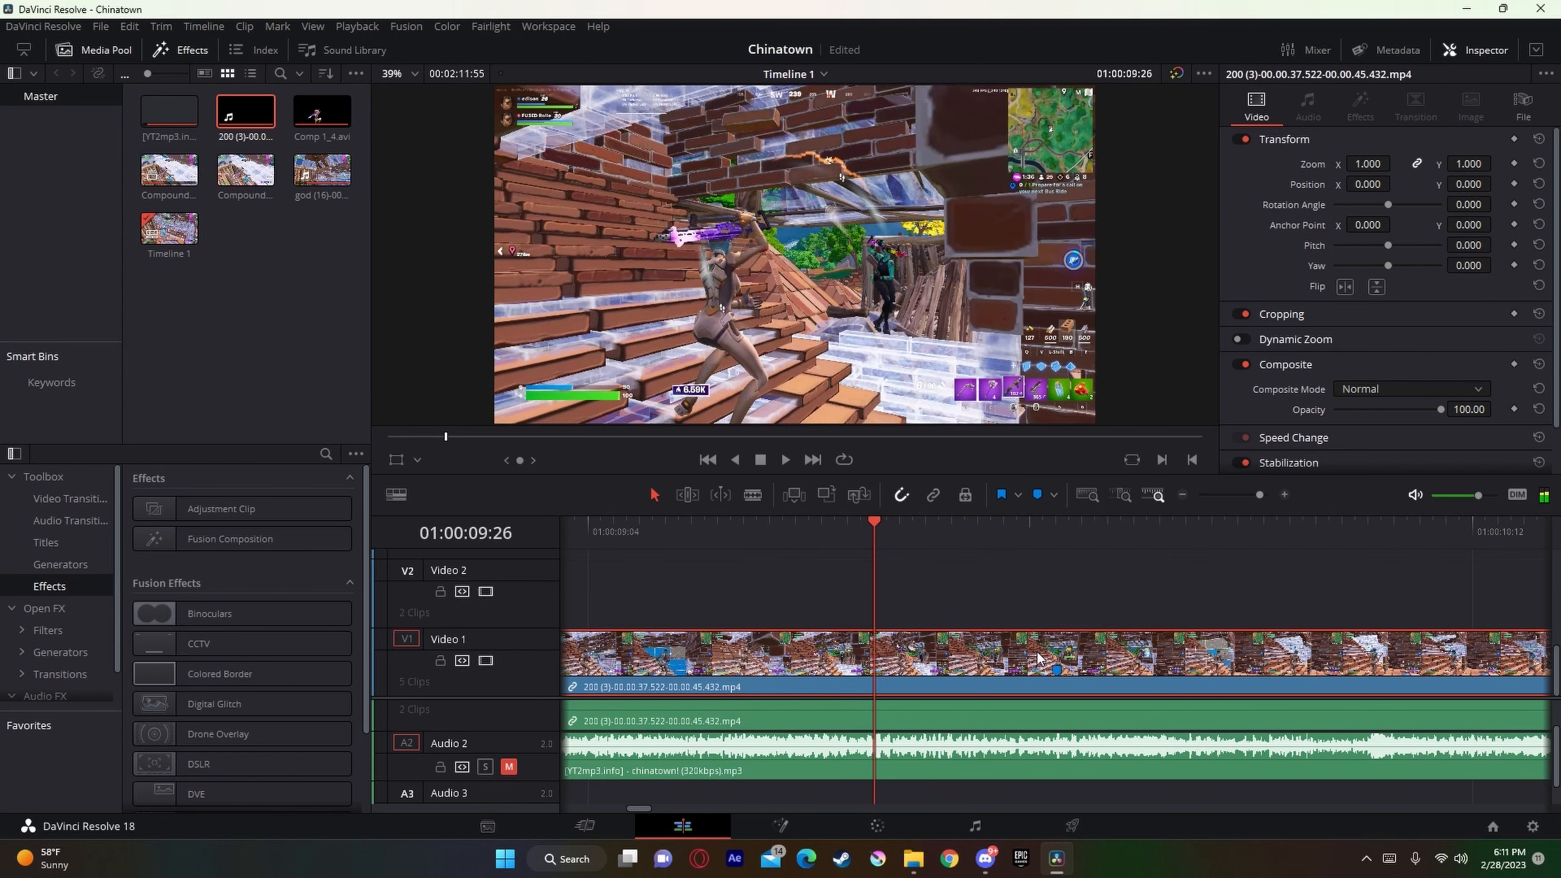
{"action": "key", "text": "Left"}
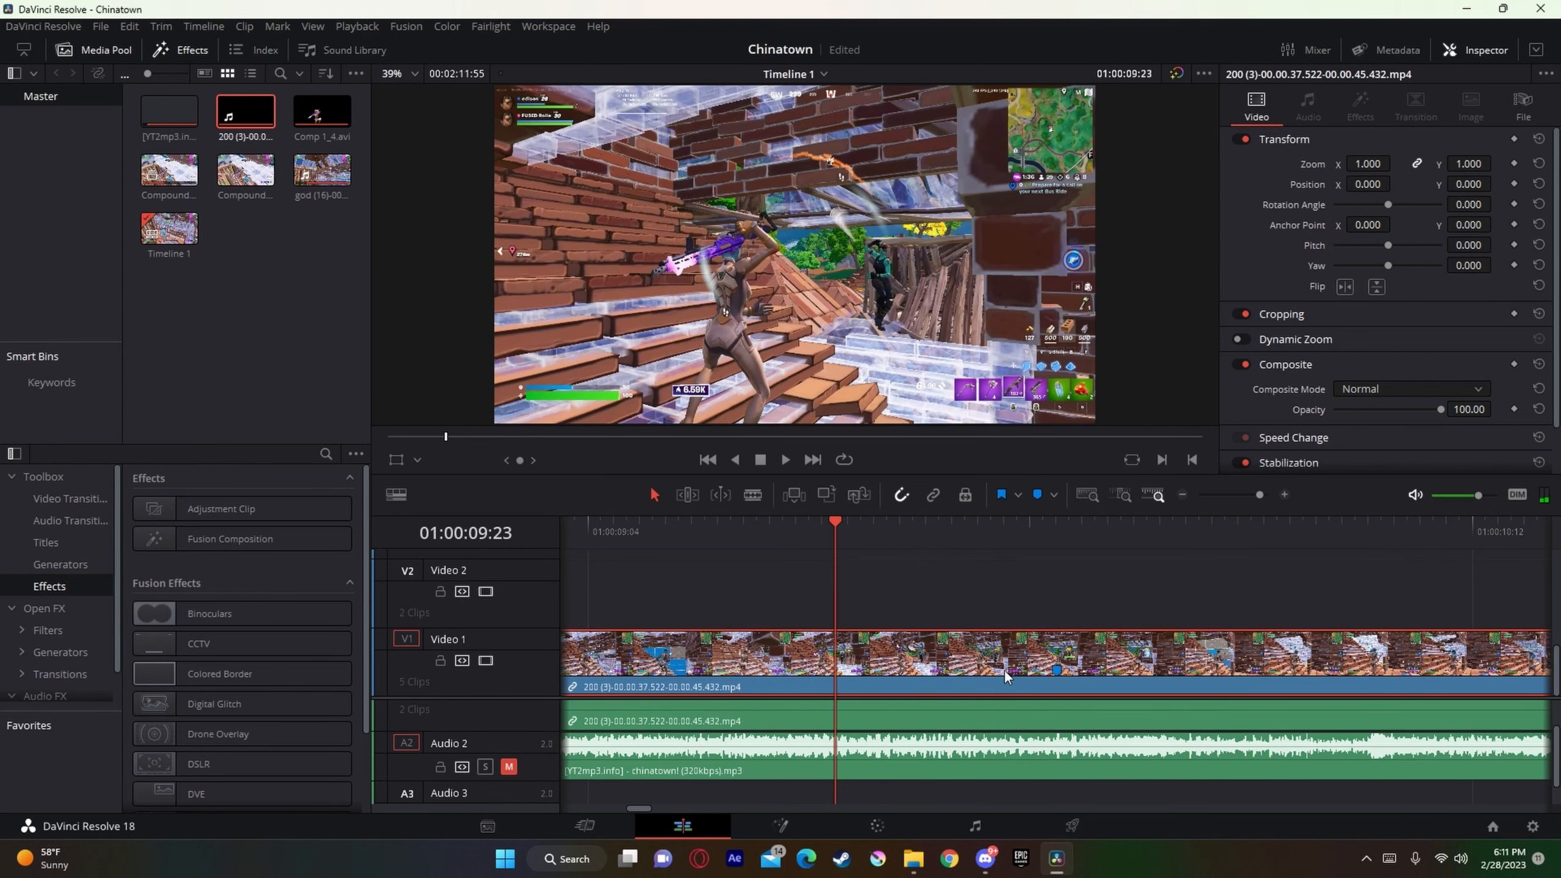
{"action": "key", "text": "Left"}
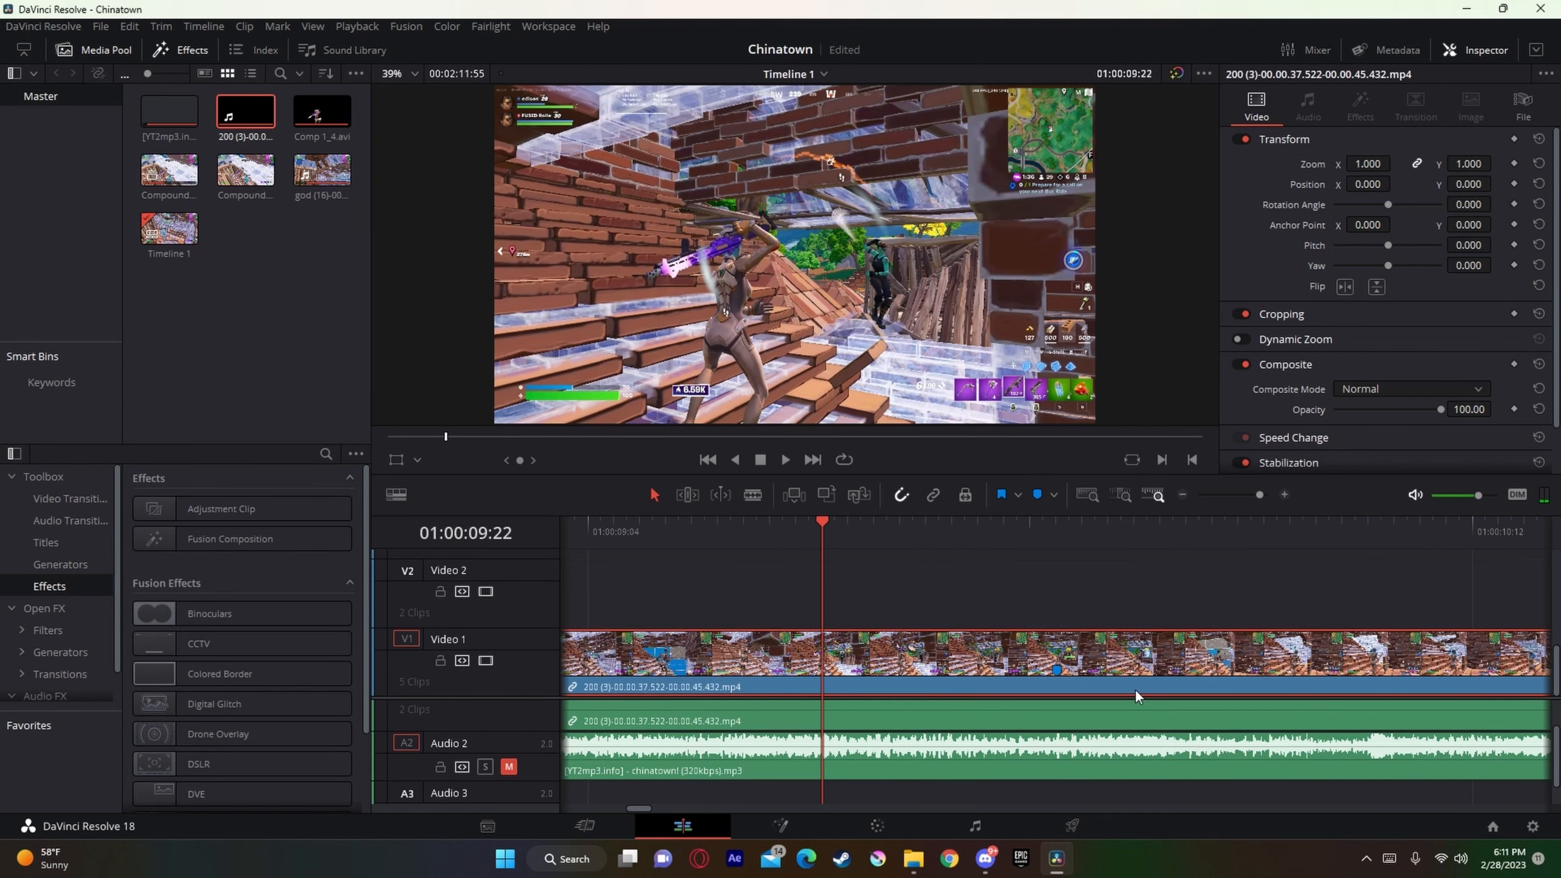
{"action": "type", "text": "66"}
{"action": "key", "text": "Escape"}
{"action": "key", "text": "ctrl+b"}
Step: Turn the part of the gameplay clip after the cut into a new compound clip
{"action": "left_click", "coordinate": [886, 671]}
{"action": "key", "text": "6"}
{"action": "left_click", "coordinate": [891, 474]}
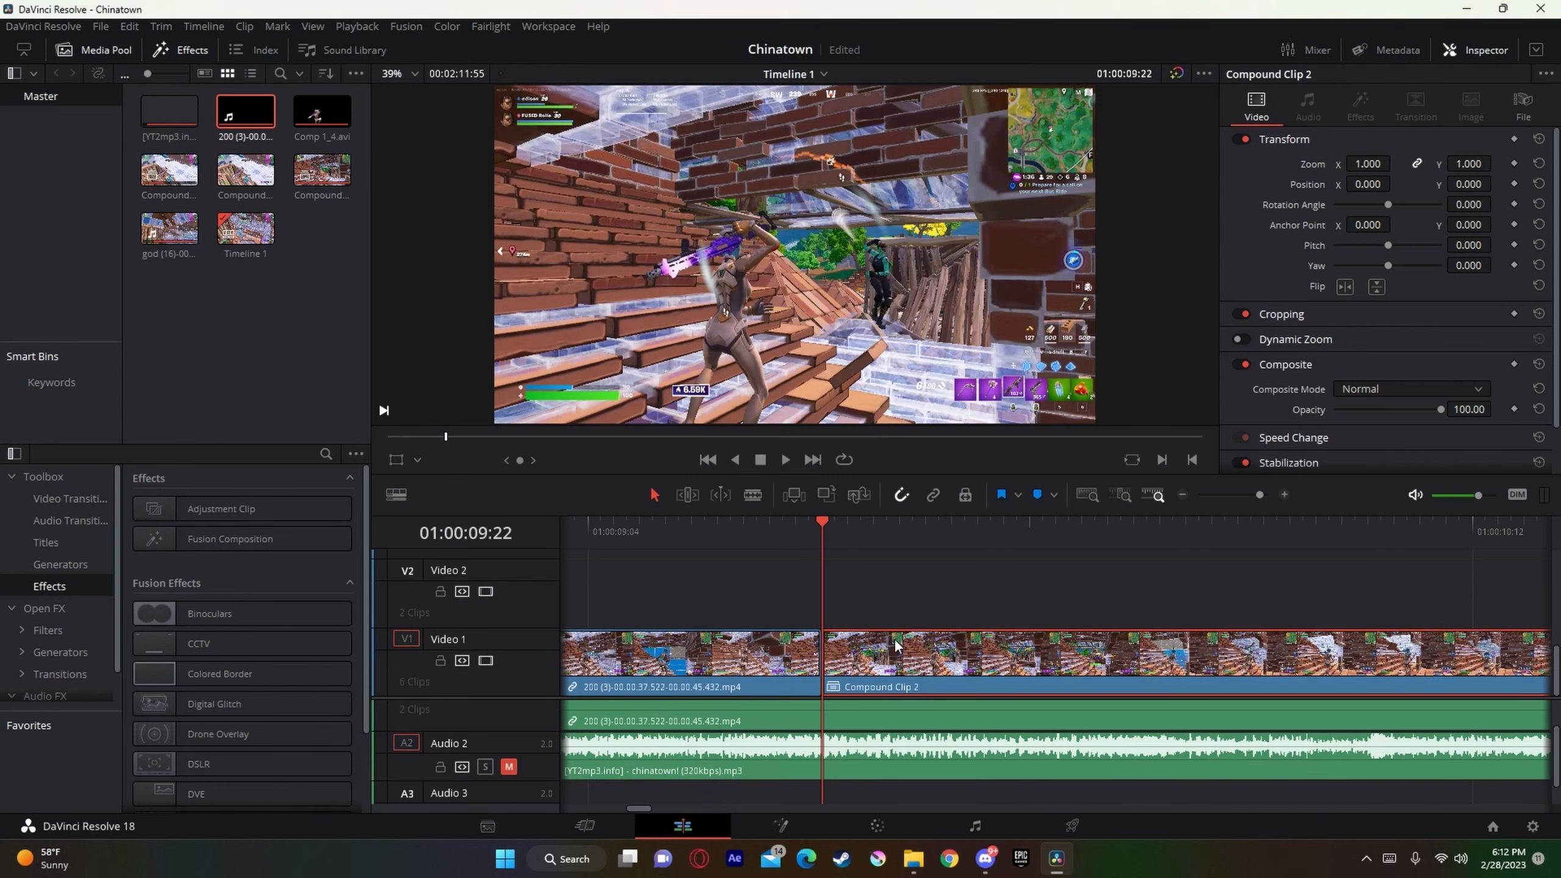
Step: Open Compound Clip 2 in Fusion and go to the Nadavb folder in File Explorer
{"action": "right_click", "coordinate": [895, 645]}
{"action": "left_click", "coordinate": [1034, 381]}
{"action": "left_click", "coordinate": [916, 861]}
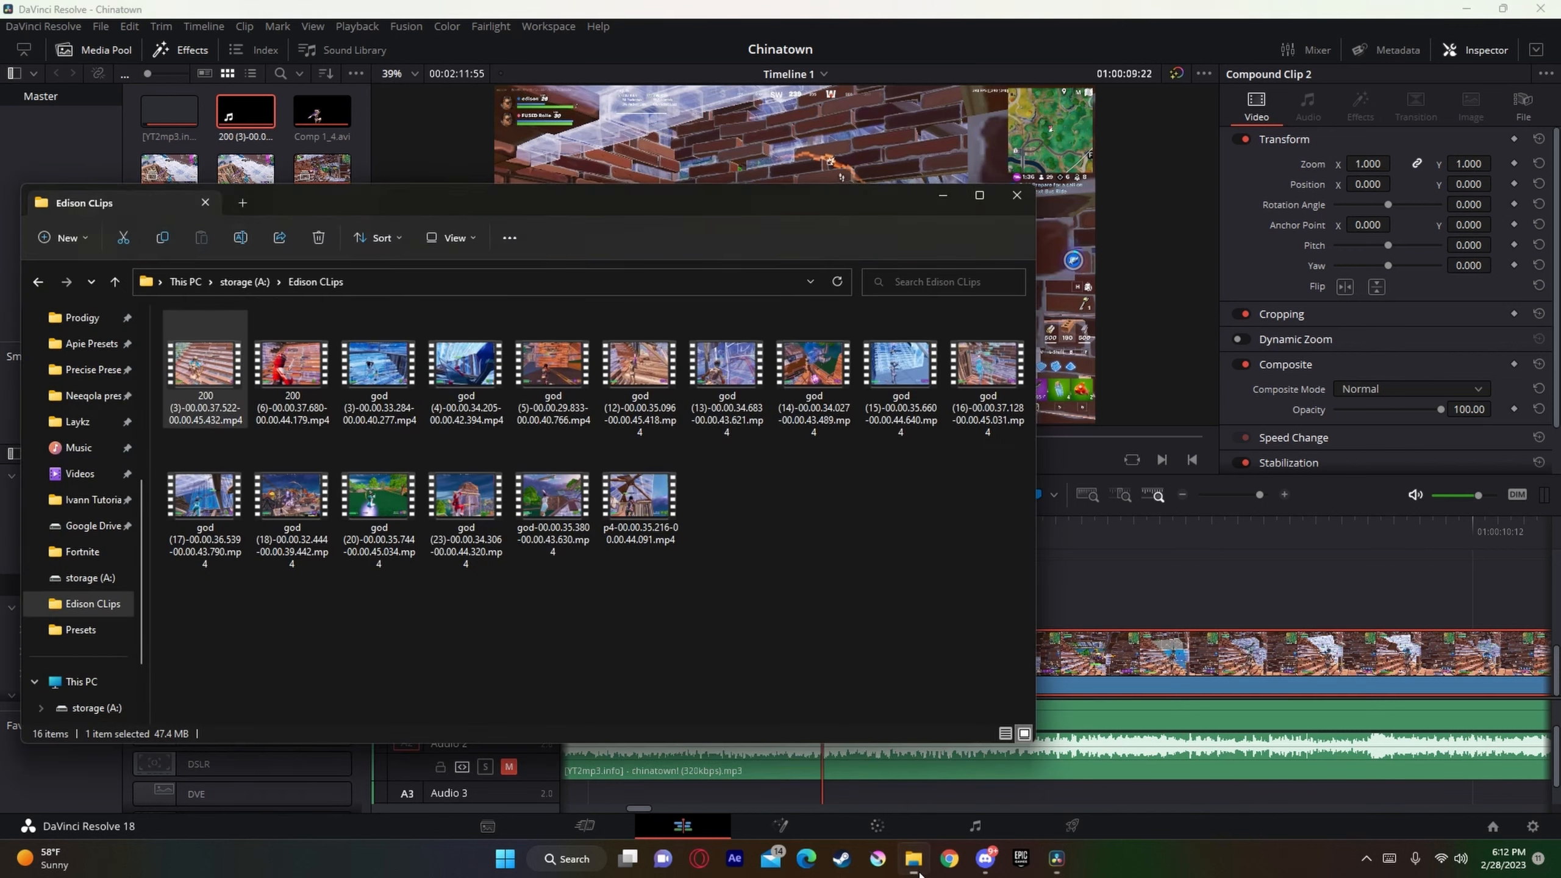
{"action": "left_click_drag", "start_coordinate": [382, 188], "coordinate": [383, 218]}
{"action": "left_click_drag", "start_coordinate": [492, 245], "coordinate": [729, 210]}
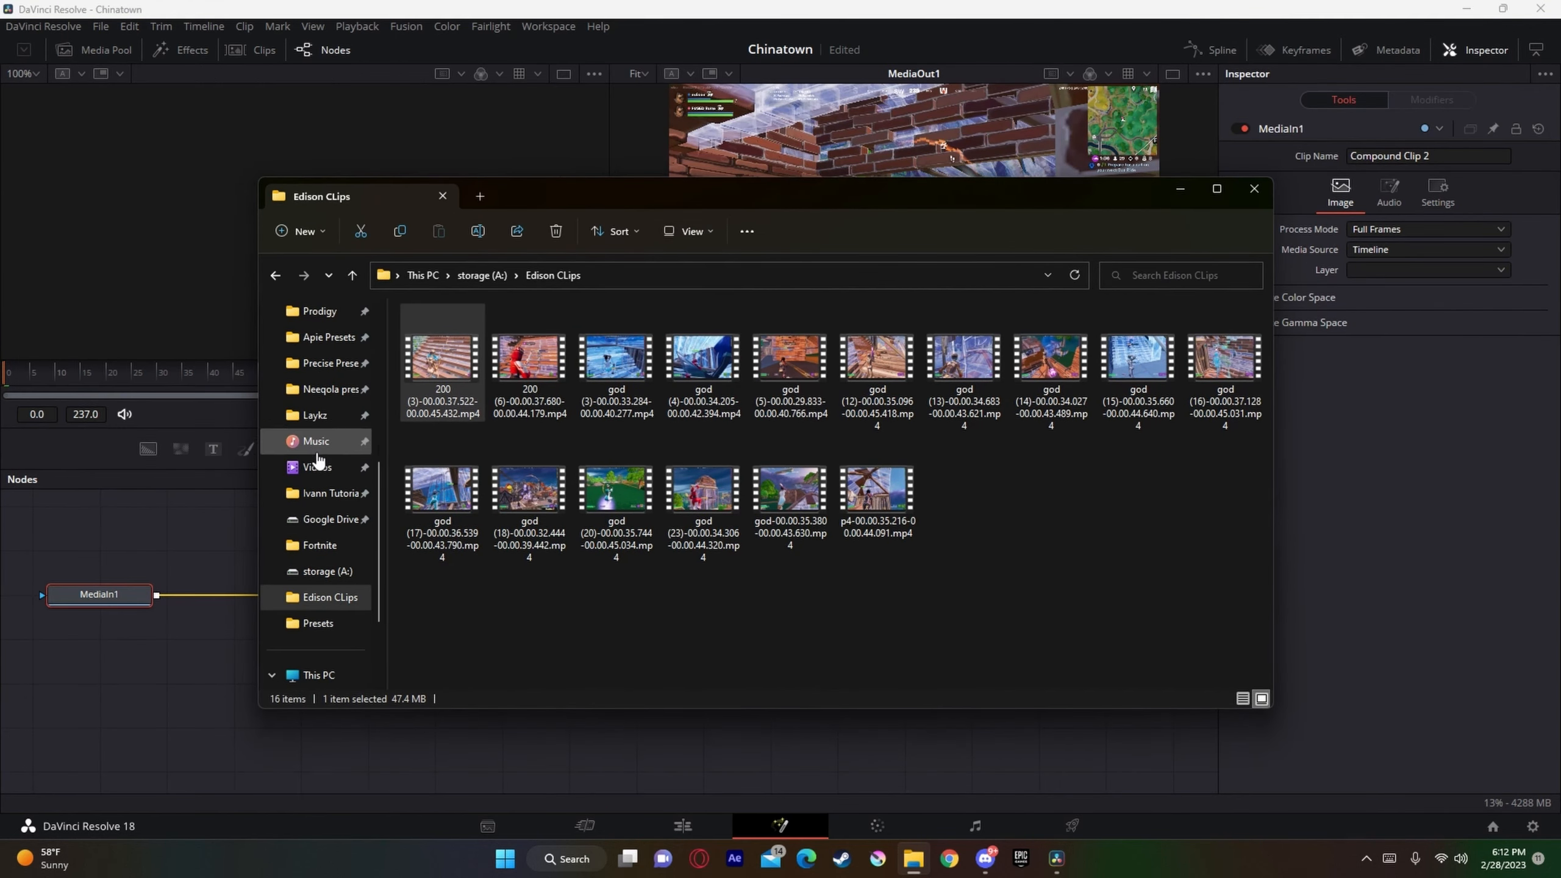
{"action": "scroll", "coordinate": [296, 452], "scroll_direction": "up", "scroll_amount": 3}
{"action": "left_click", "coordinate": [321, 417]}
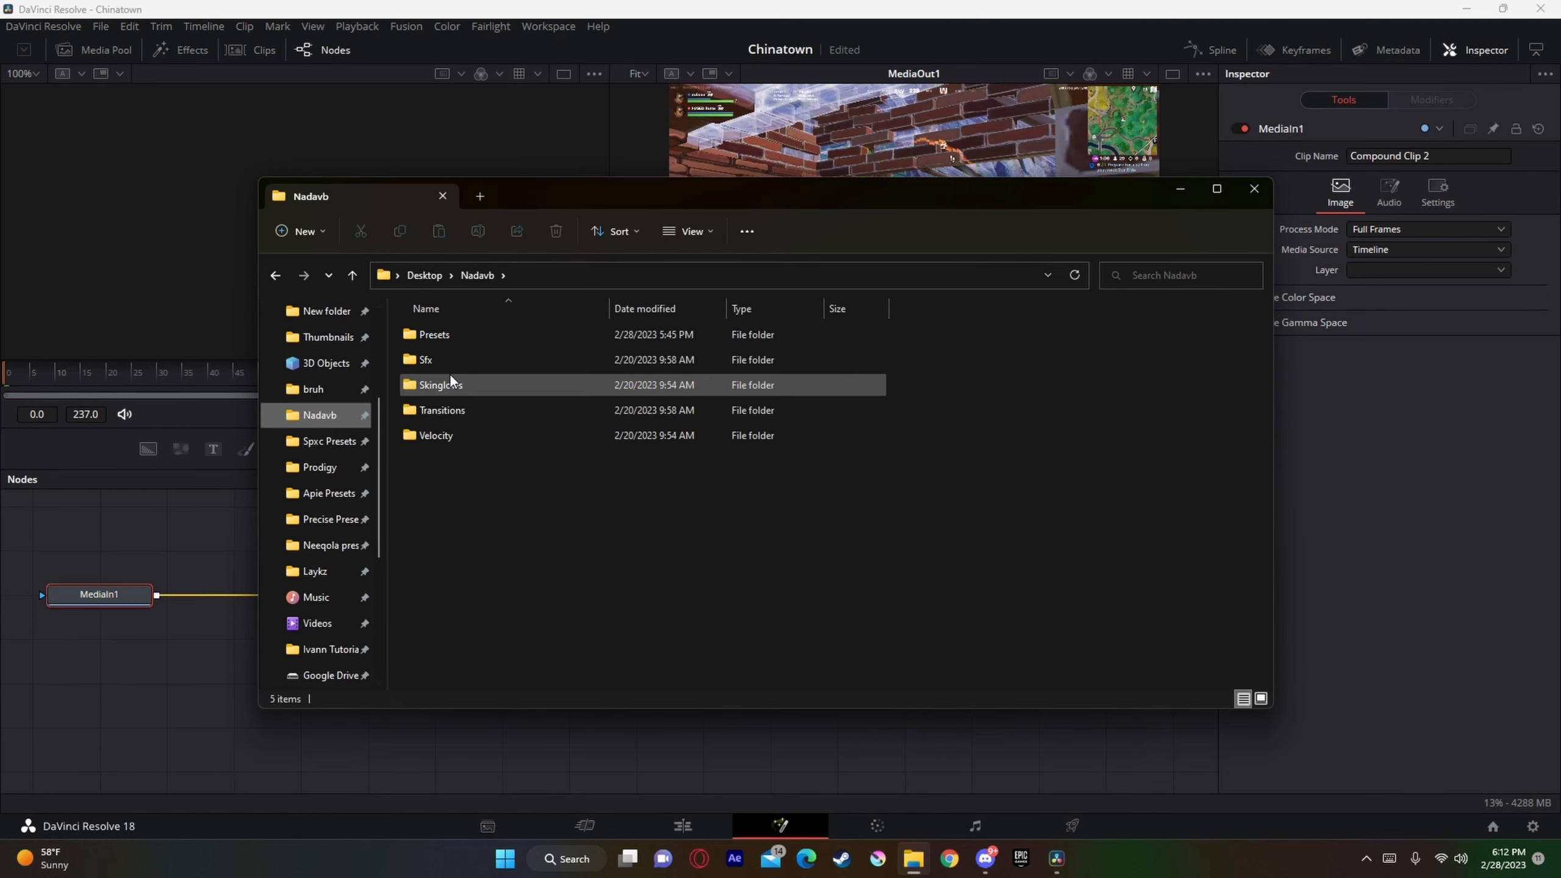
Step: Insert Nadavb Velocity.setting from the Velocity folder between MediaIn1 and MediaOut1, check frame 18, and return to the edit timeline
{"action": "double_click", "coordinate": [449, 443]}
{"action": "left_click_drag", "start_coordinate": [646, 189], "coordinate": [955, 172]}
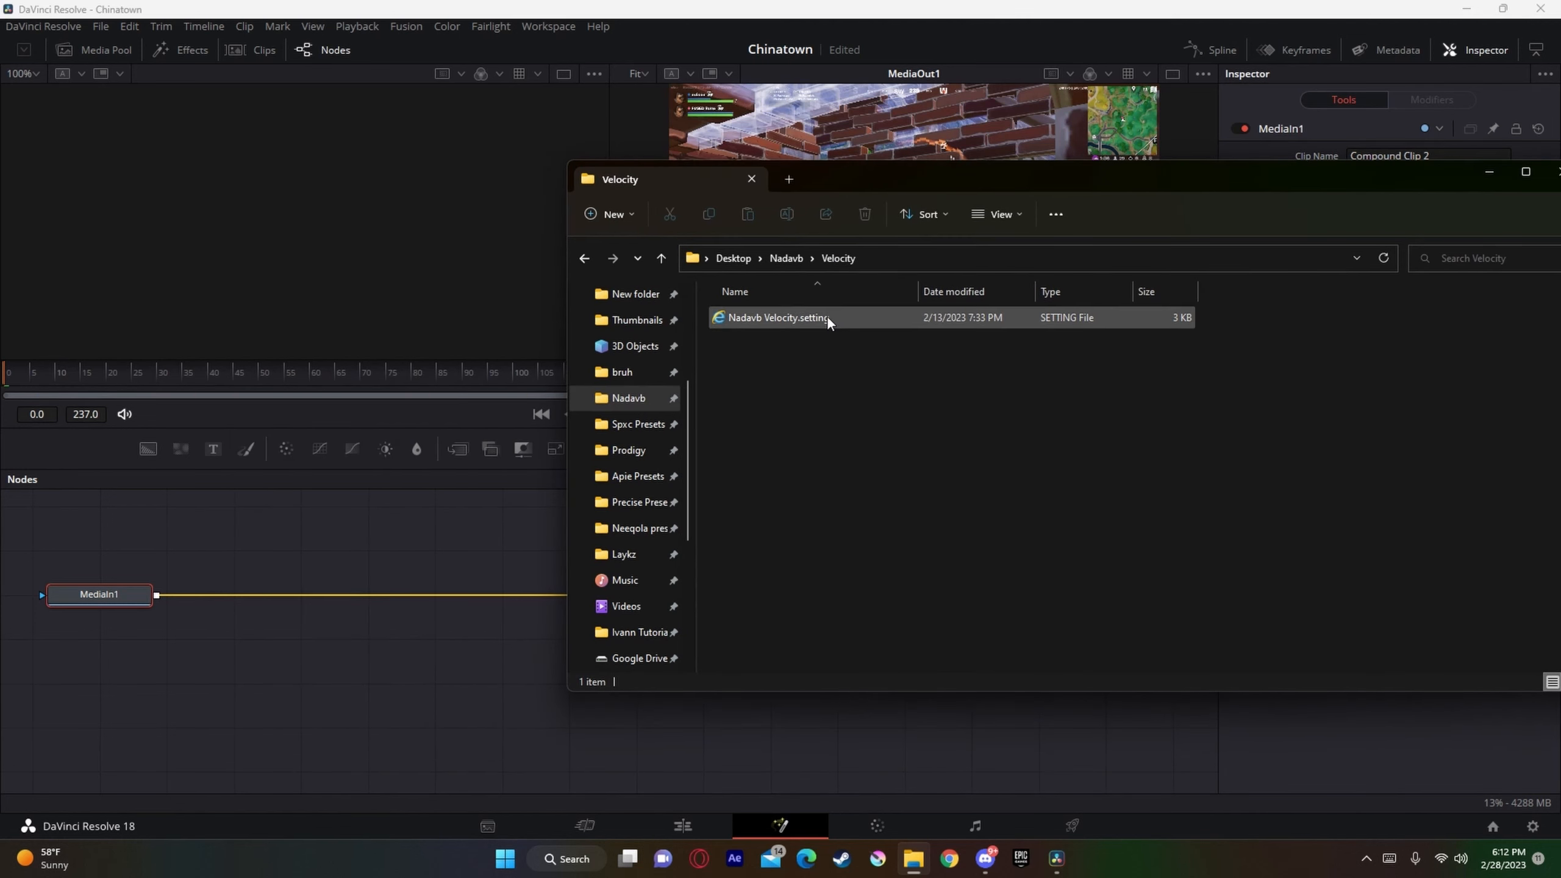
{"action": "left_click_drag", "start_coordinate": [827, 315], "coordinate": [454, 594]}
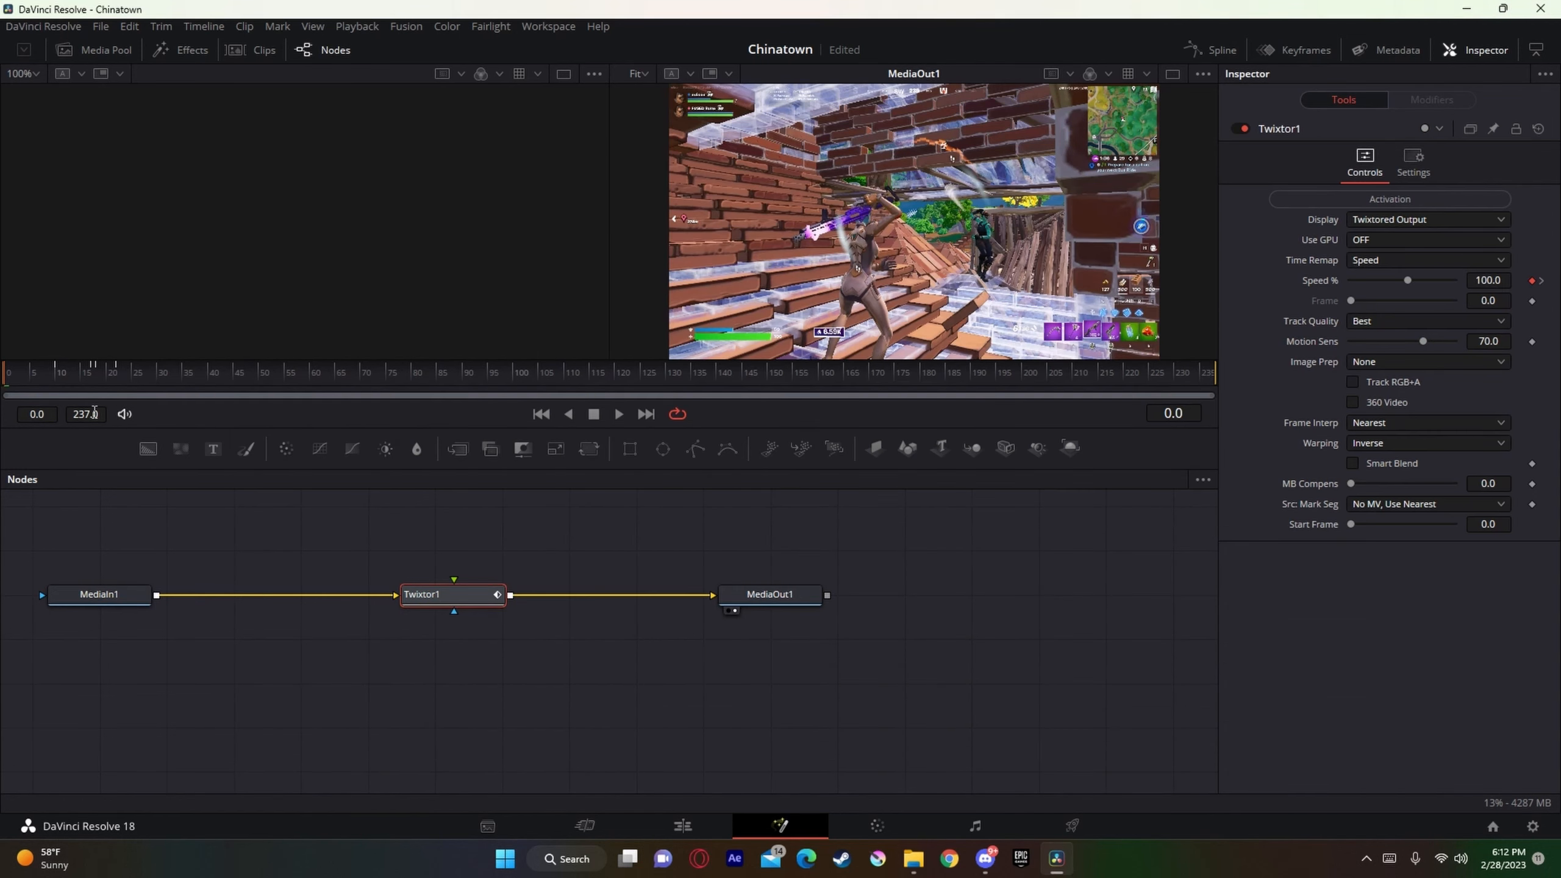
{"action": "left_click", "coordinate": [100, 378]}
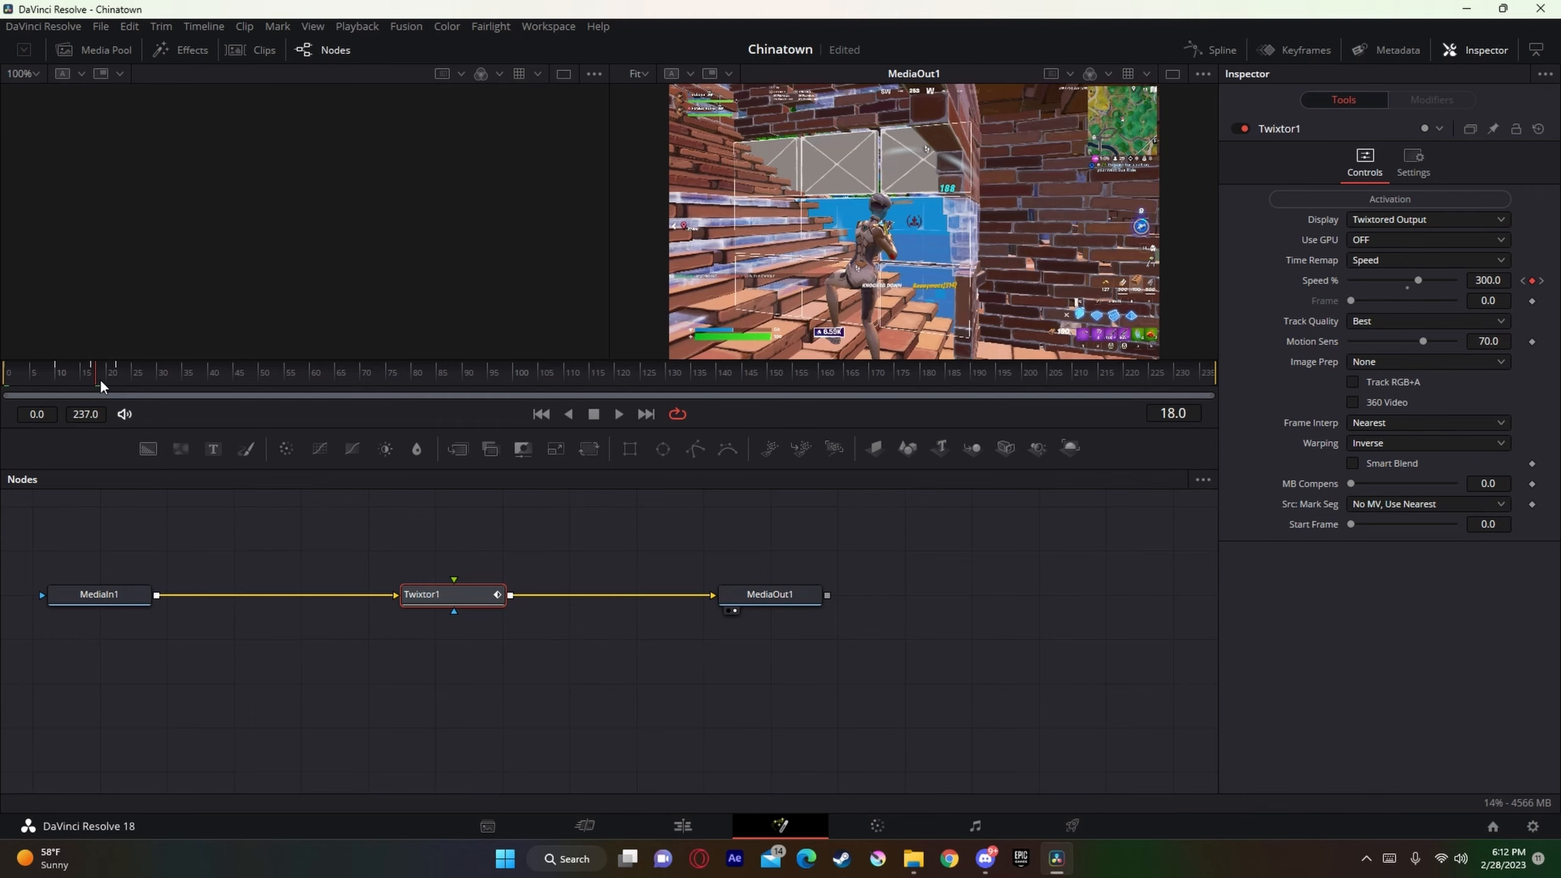
{"action": "left_click", "coordinate": [711, 823]}
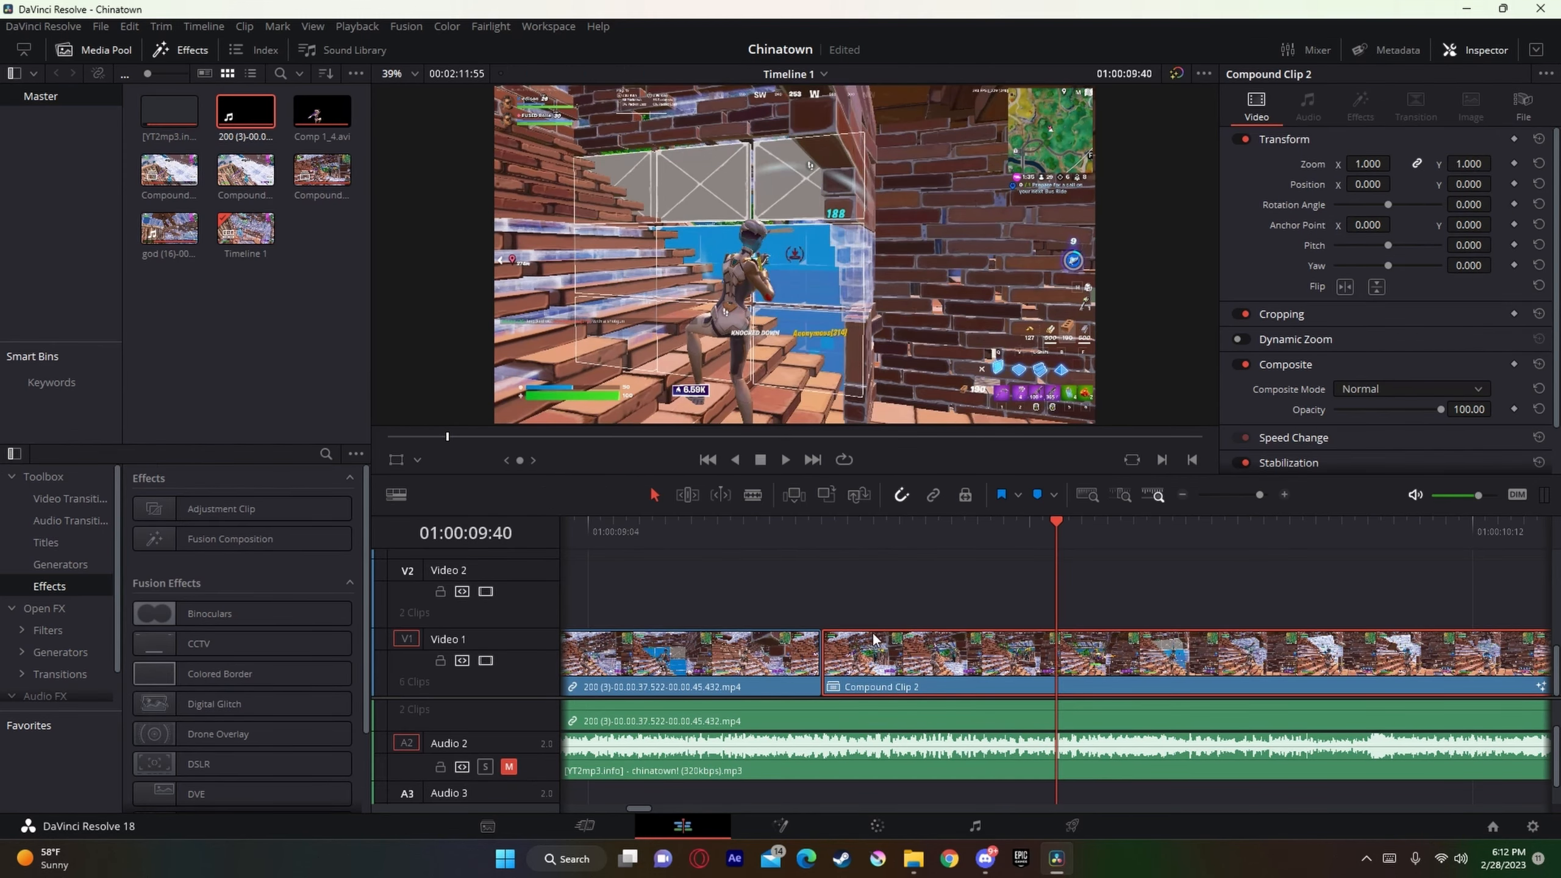
Step: Place an adjustment clip on Video 2 starting at 01:00:09:40 and open it in Fusion
{"action": "right_click", "coordinate": [1176, 678]}
{"action": "left_click_drag", "start_coordinate": [201, 498], "coordinate": [1098, 613]}
{"action": "right_click", "coordinate": [1098, 613]}
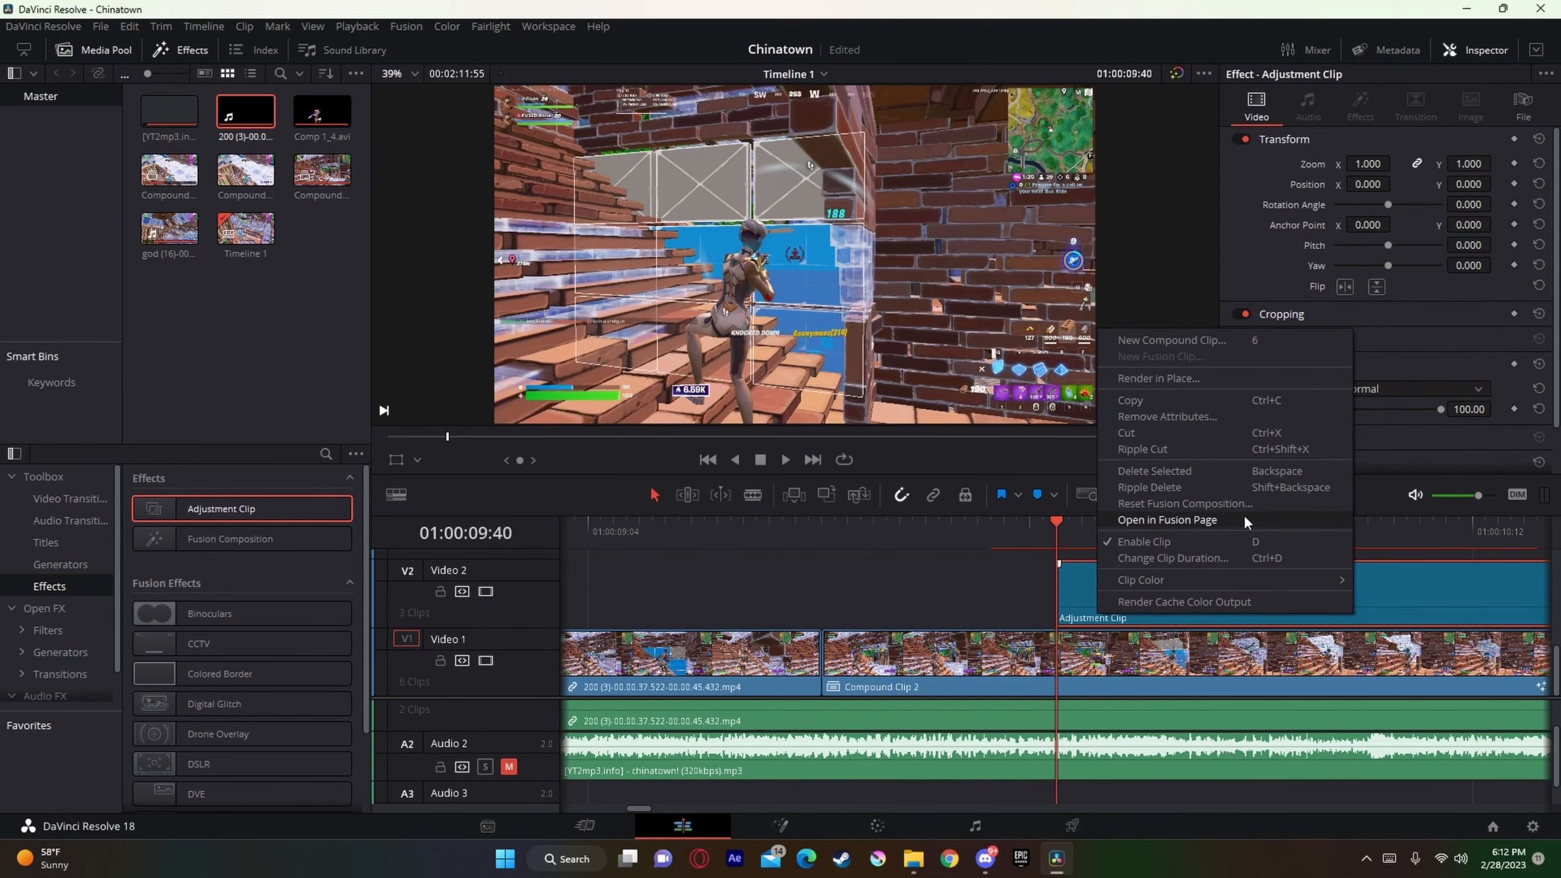
{"action": "left_click", "coordinate": [1205, 520]}
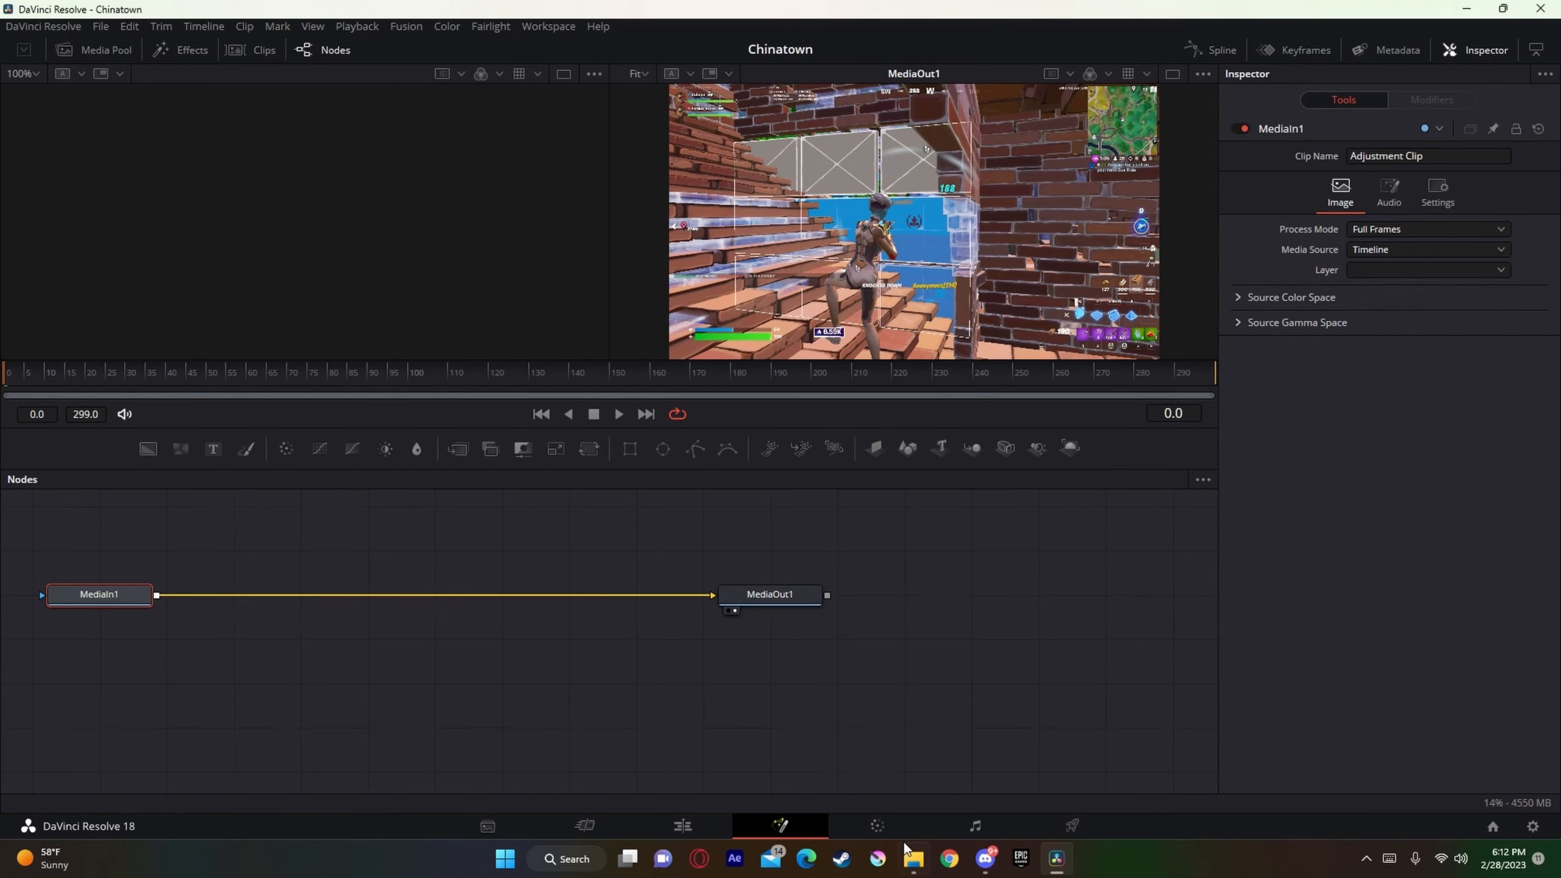
Step: Add Nadavb Main shake.setting from the Nadavb Presets folder to the adjustment clip's node graph
{"action": "left_click", "coordinate": [915, 859]}
{"action": "left_click", "coordinate": [785, 267]}
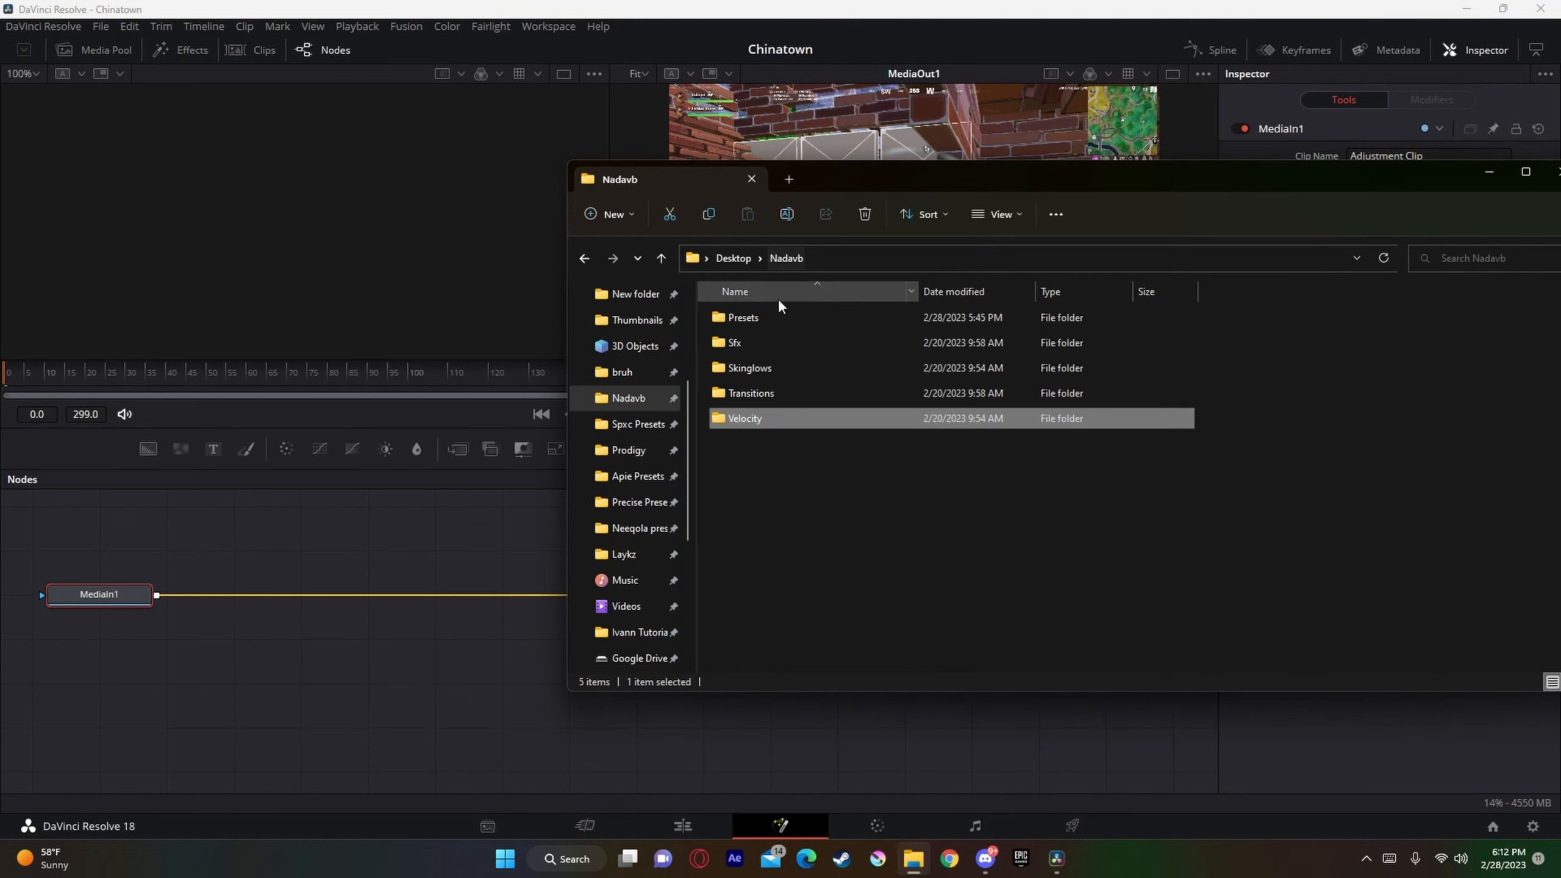
{"action": "double_click", "coordinate": [775, 325]}
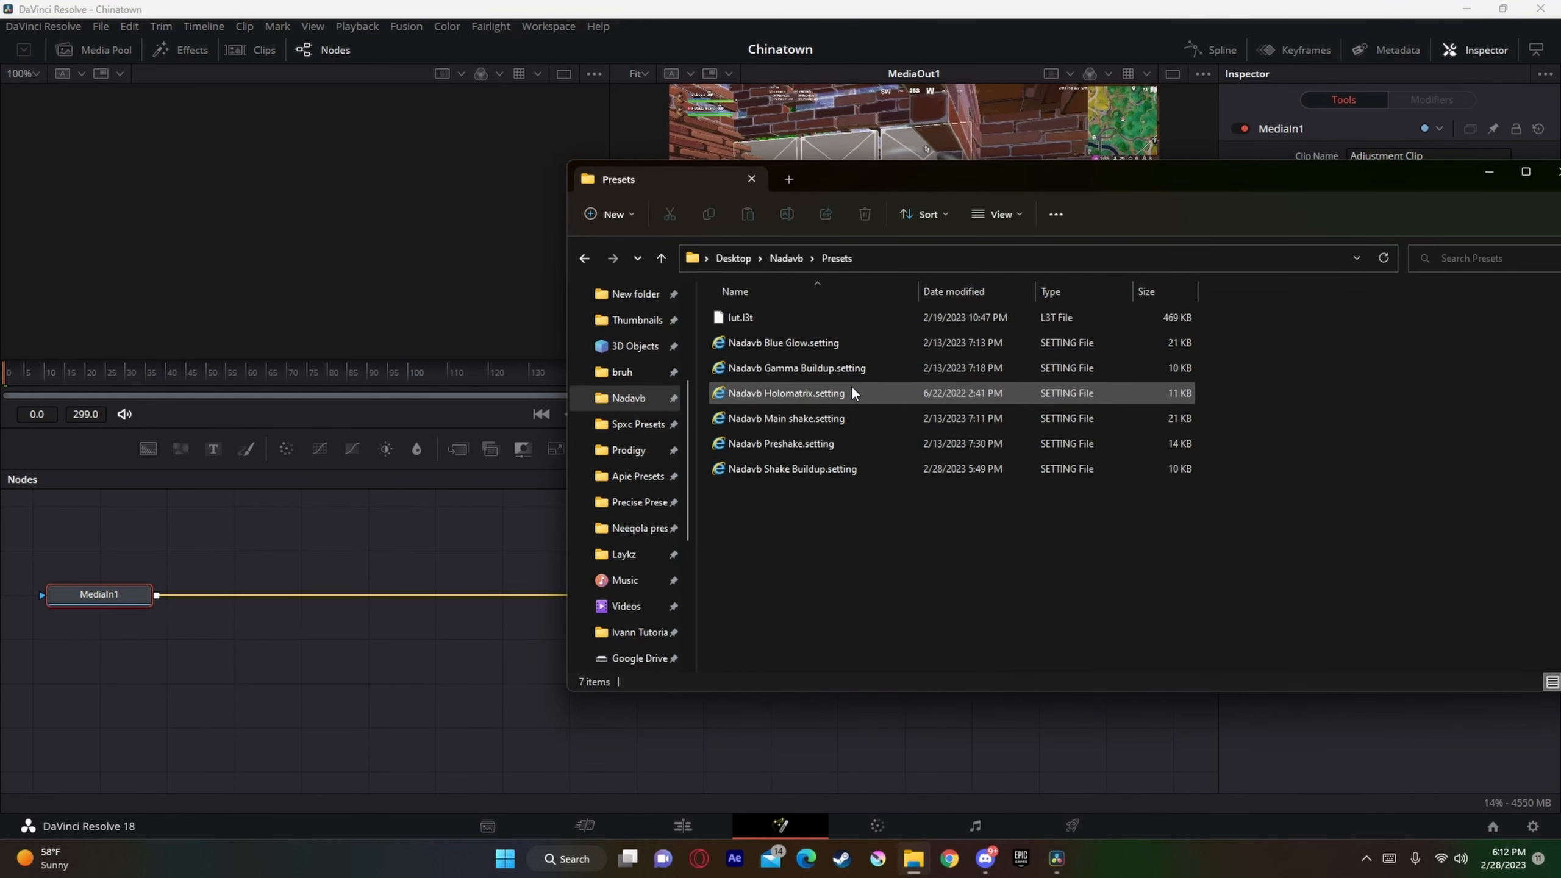
{"action": "left_click_drag", "start_coordinate": [799, 419], "coordinate": [454, 649]}
Step: Connect MediaIn1 to S_Shake1 and S_Glint1 to MediaOut1, and return to the edit timeline
{"action": "left_click", "coordinate": [272, 527]}
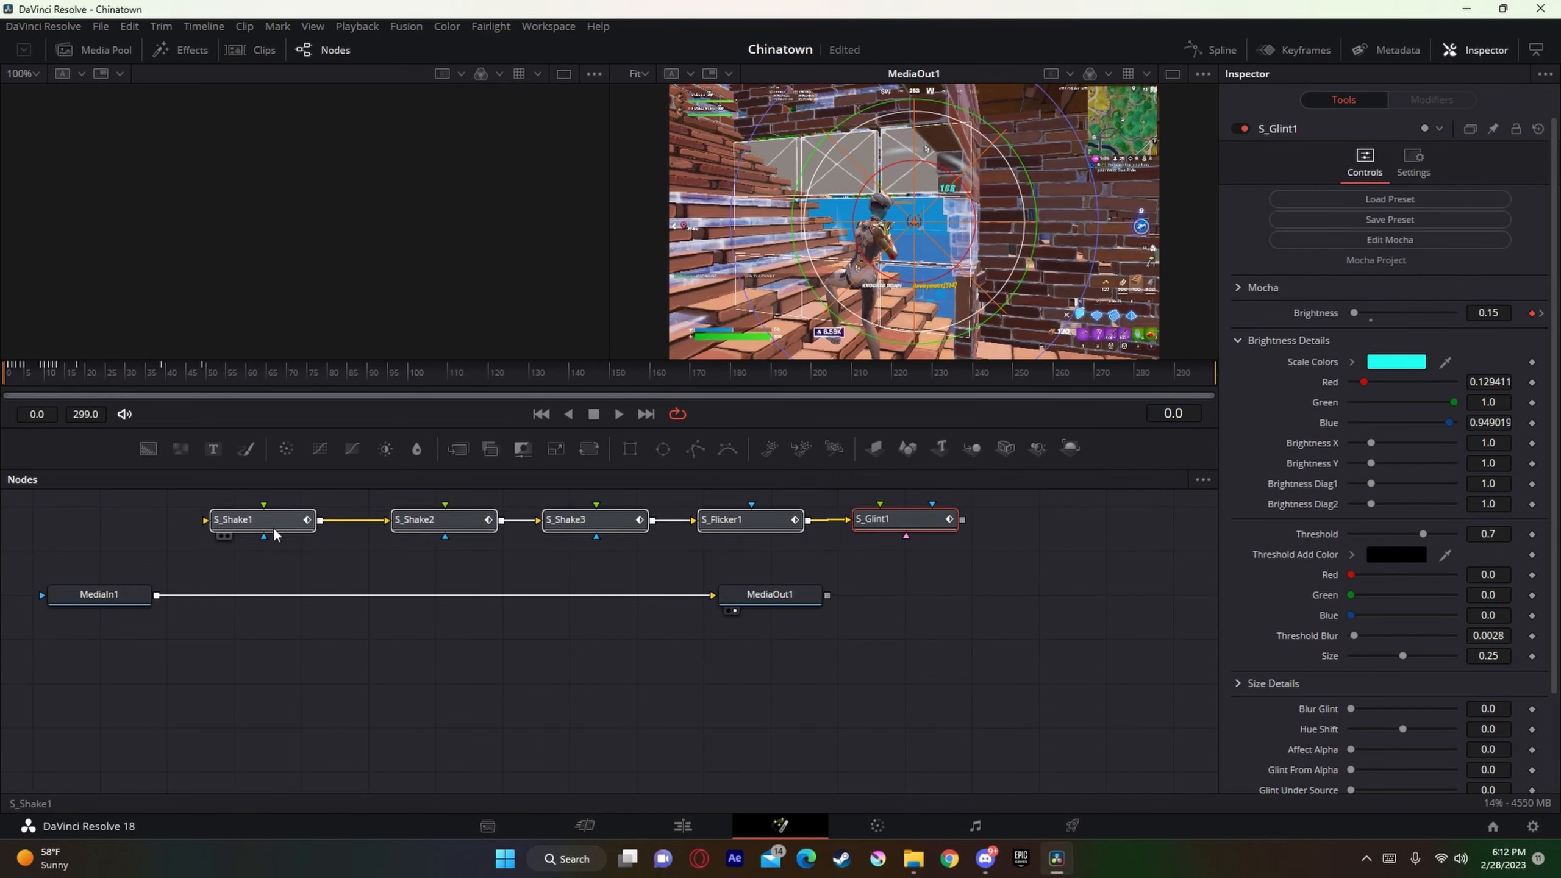
{"action": "left_click_drag", "start_coordinate": [683, 596], "coordinate": [271, 522]}
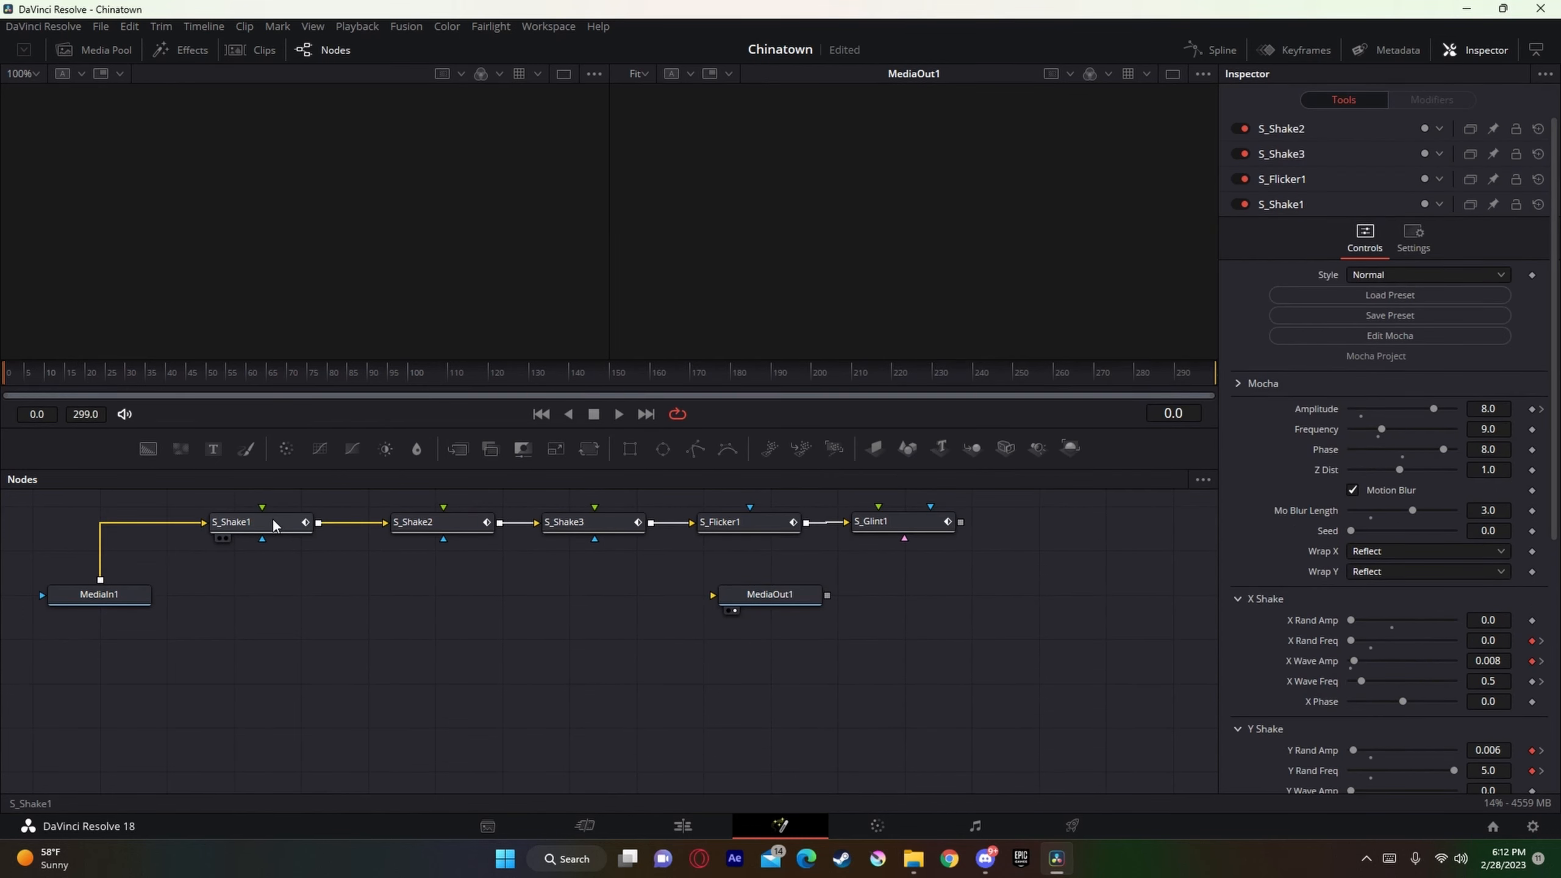
{"action": "left_click_drag", "start_coordinate": [959, 521], "coordinate": [776, 595]}
{"action": "left_click", "coordinate": [716, 827]}
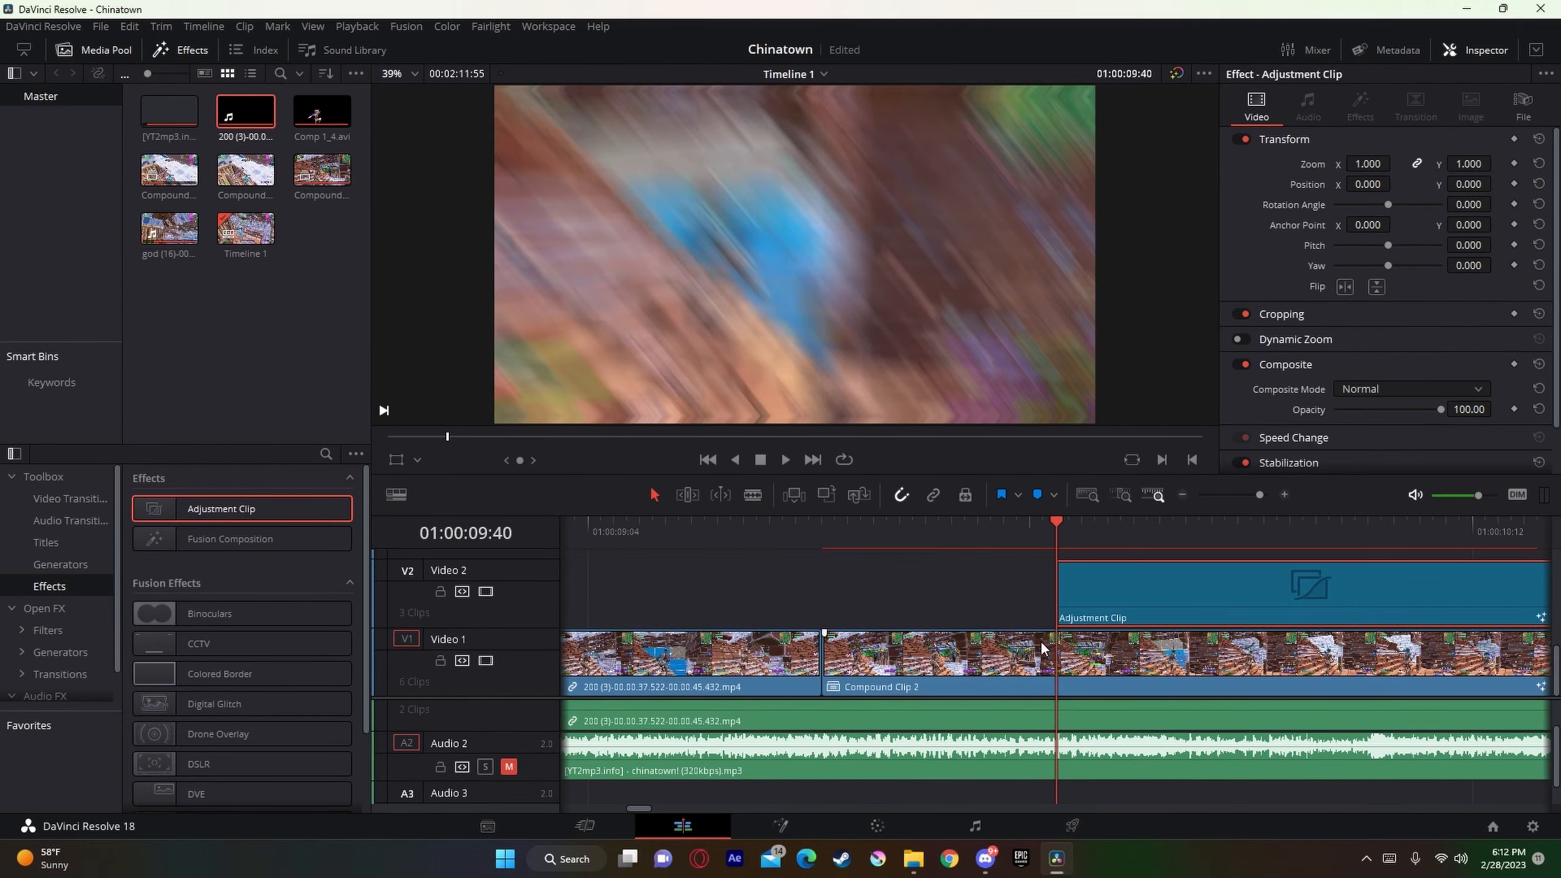
Step: Trim the start of the 200 (3) gameplay clip and its audio to just before Compound Clip 2
{"action": "left_click", "coordinate": [1247, 496]}
{"action": "left_click_drag", "start_coordinate": [1247, 496], "coordinate": [1243, 500]}
{"action": "left_click", "coordinate": [773, 671]}
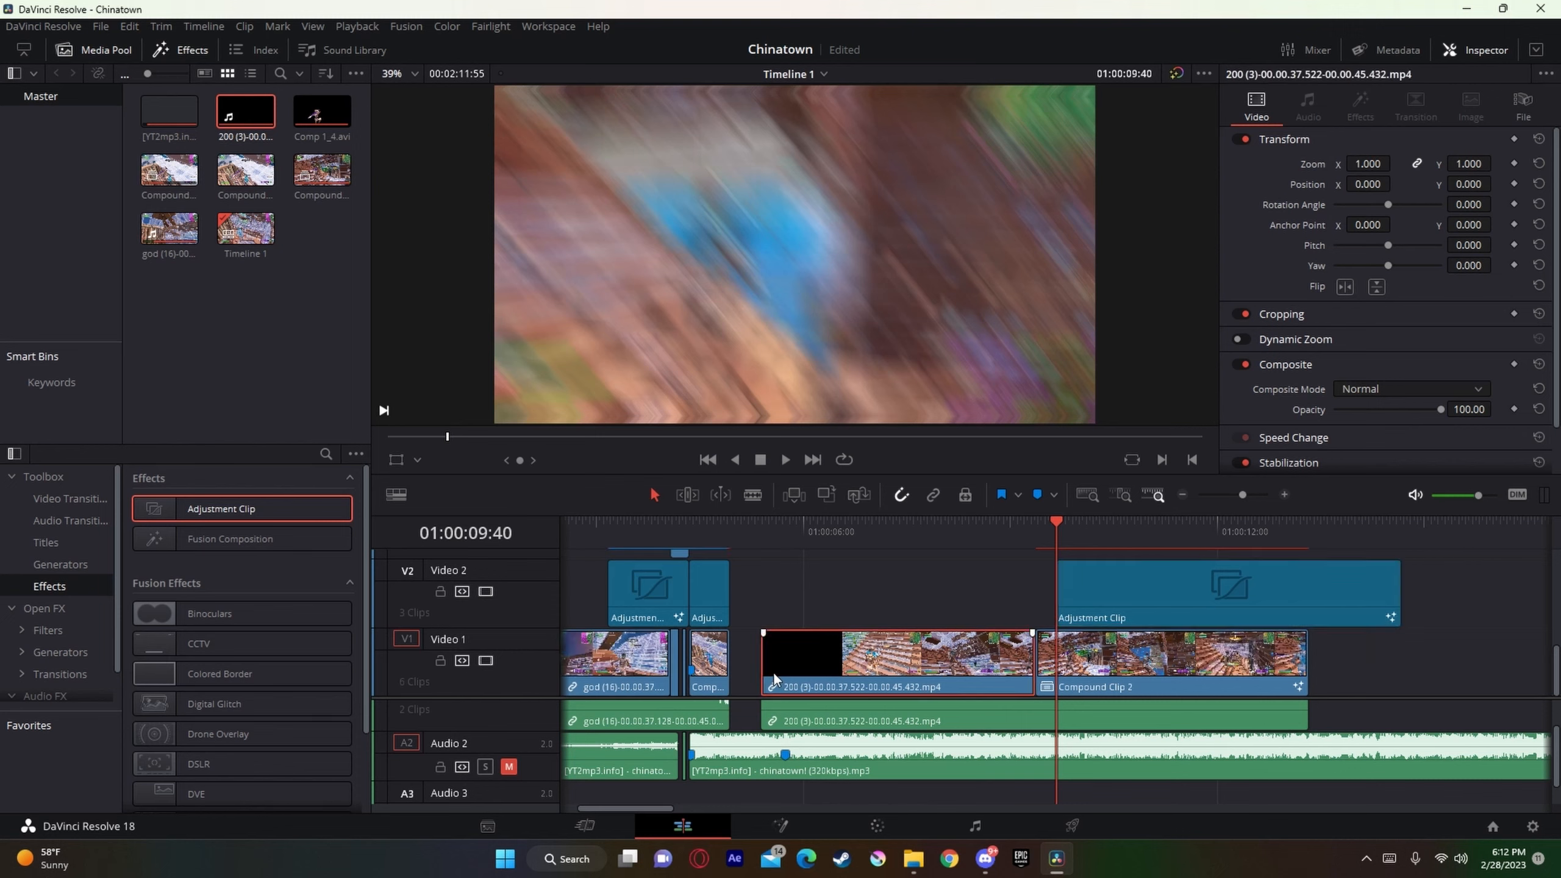
{"action": "left_click_drag", "start_coordinate": [765, 671], "coordinate": [1015, 687]}
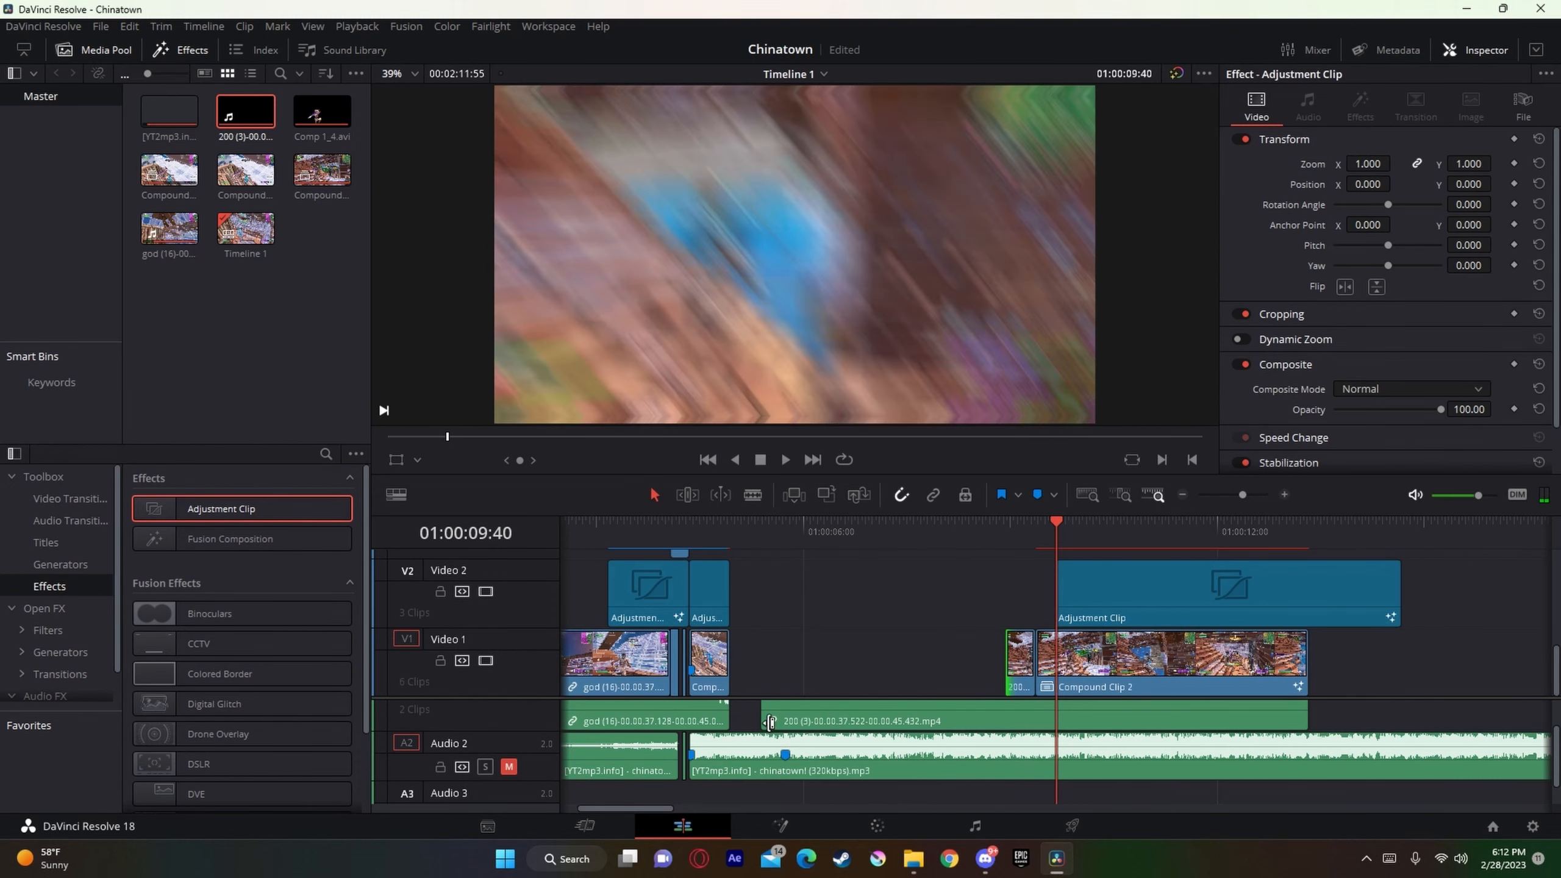
{"action": "left_click_drag", "start_coordinate": [763, 719], "coordinate": [1123, 615]}
Step: Move the gameplay clips and adjustment clip back to the song's beat marker, and extend the gameplay clip's start to meet Compound Clip 1
{"action": "left_click_drag", "start_coordinate": [1140, 657], "coordinate": [868, 657]}
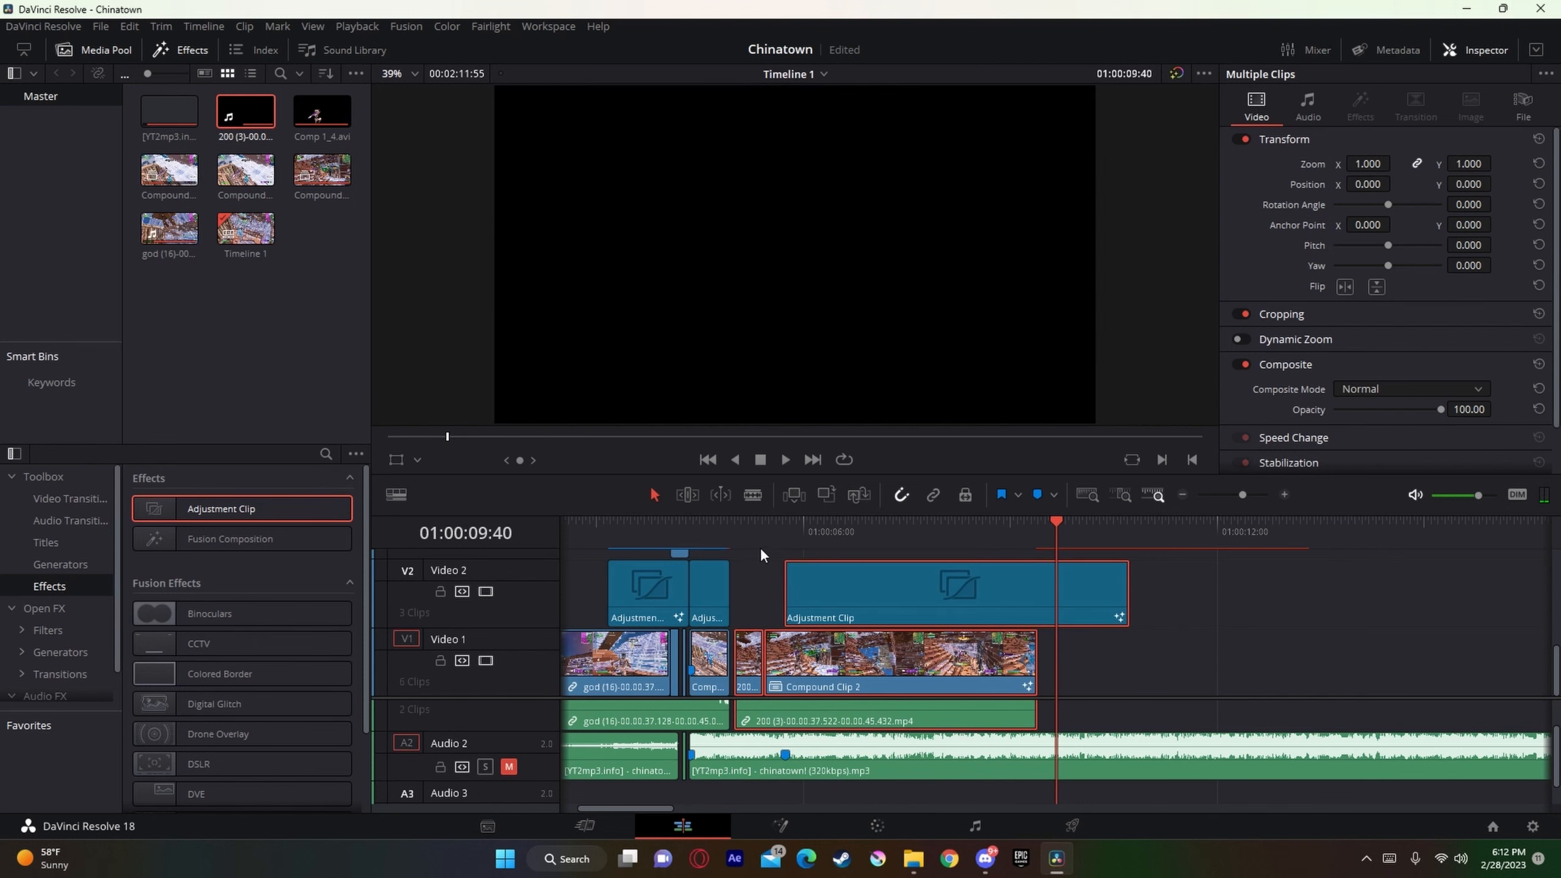
{"action": "left_click", "coordinate": [753, 546]}
{"action": "left_click", "coordinate": [1264, 494]}
{"action": "left_click", "coordinate": [1264, 495]}
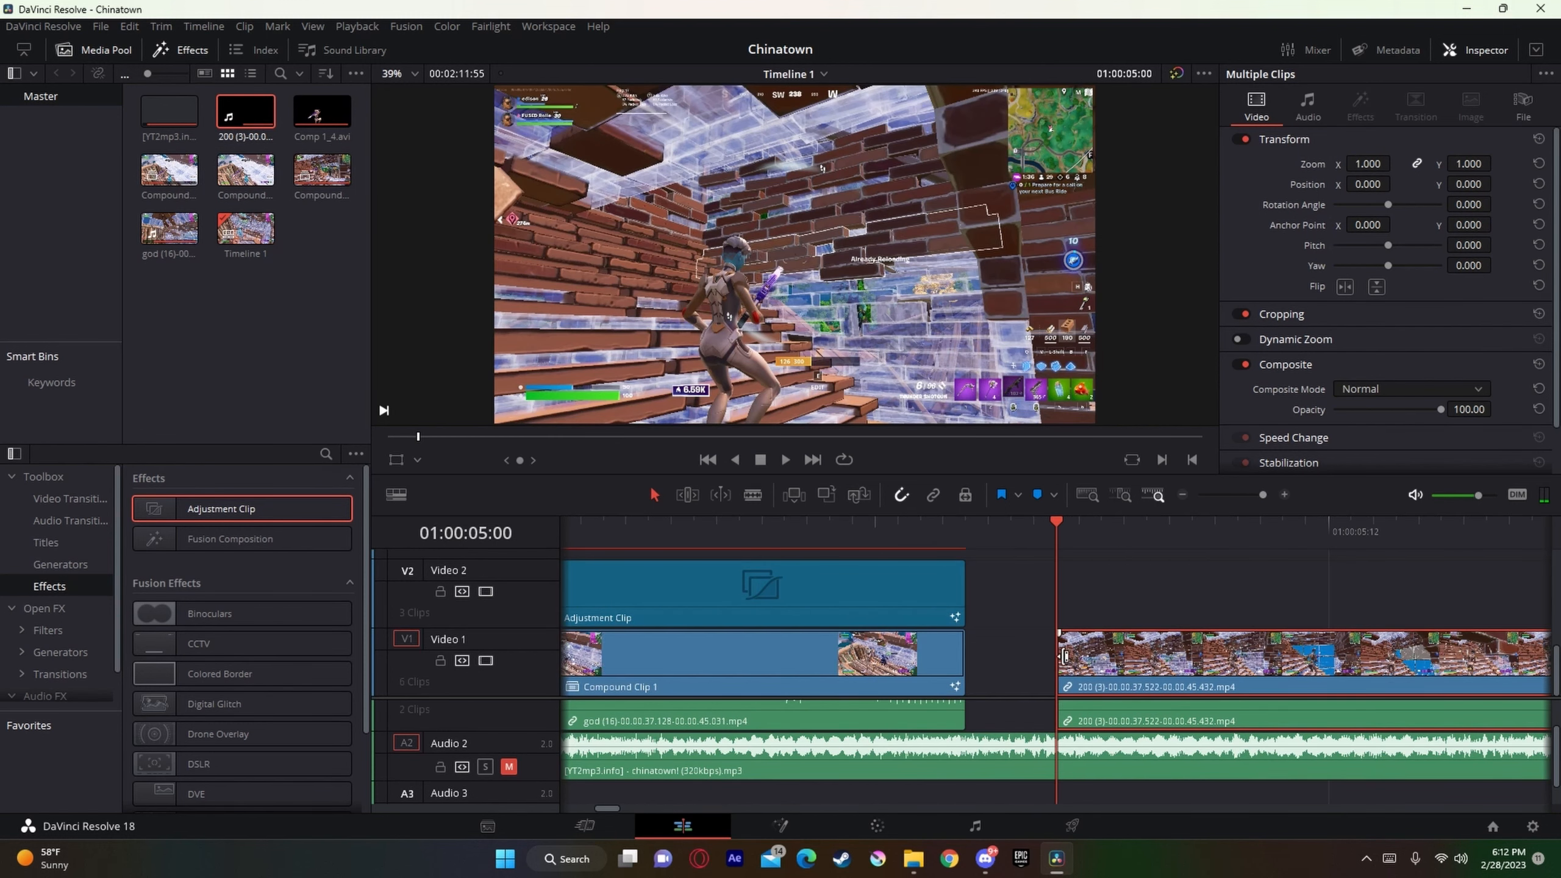
{"action": "left_click_drag", "start_coordinate": [1067, 674], "coordinate": [989, 685]}
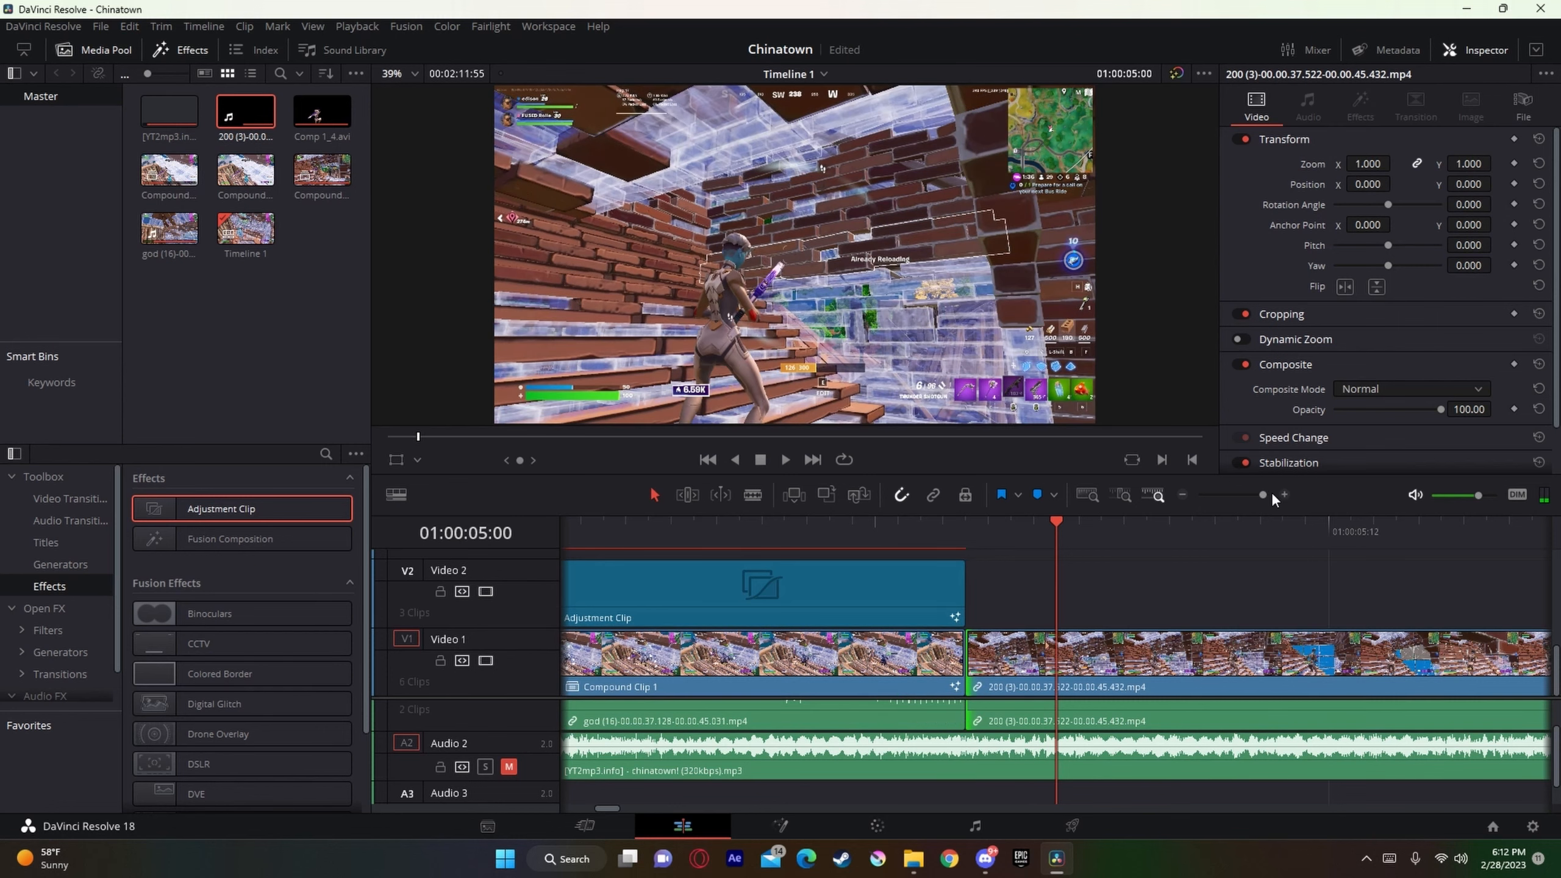
Step: Enable Render Cache Color Output for the long adjustment clip above Compound Clip 2
{"action": "left_click_drag", "start_coordinate": [1264, 495], "coordinate": [1242, 507]}
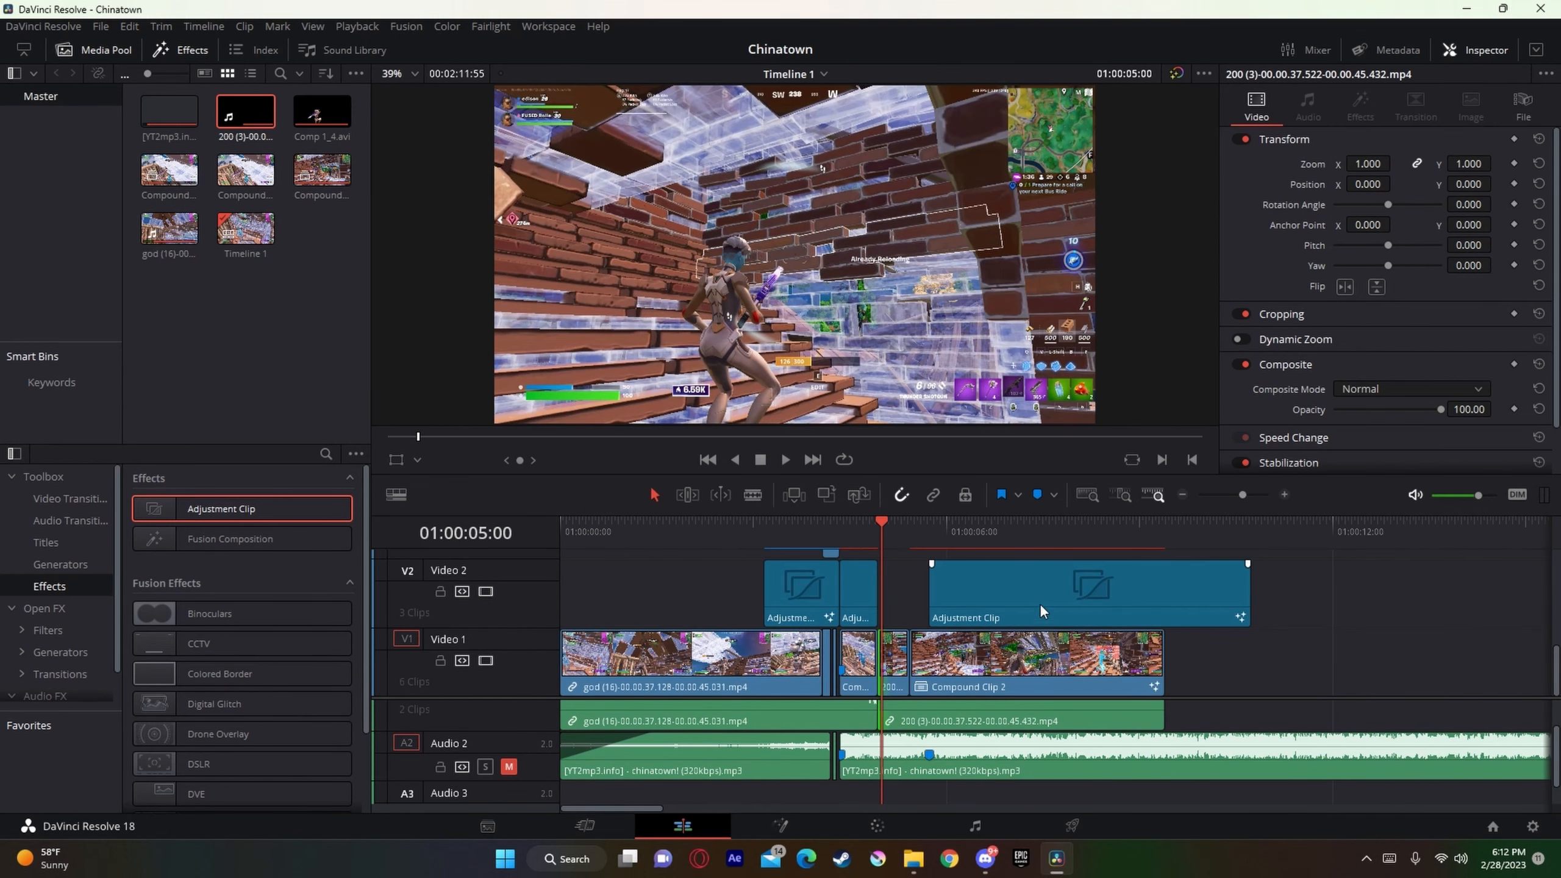
{"action": "right_click", "coordinate": [1024, 607]}
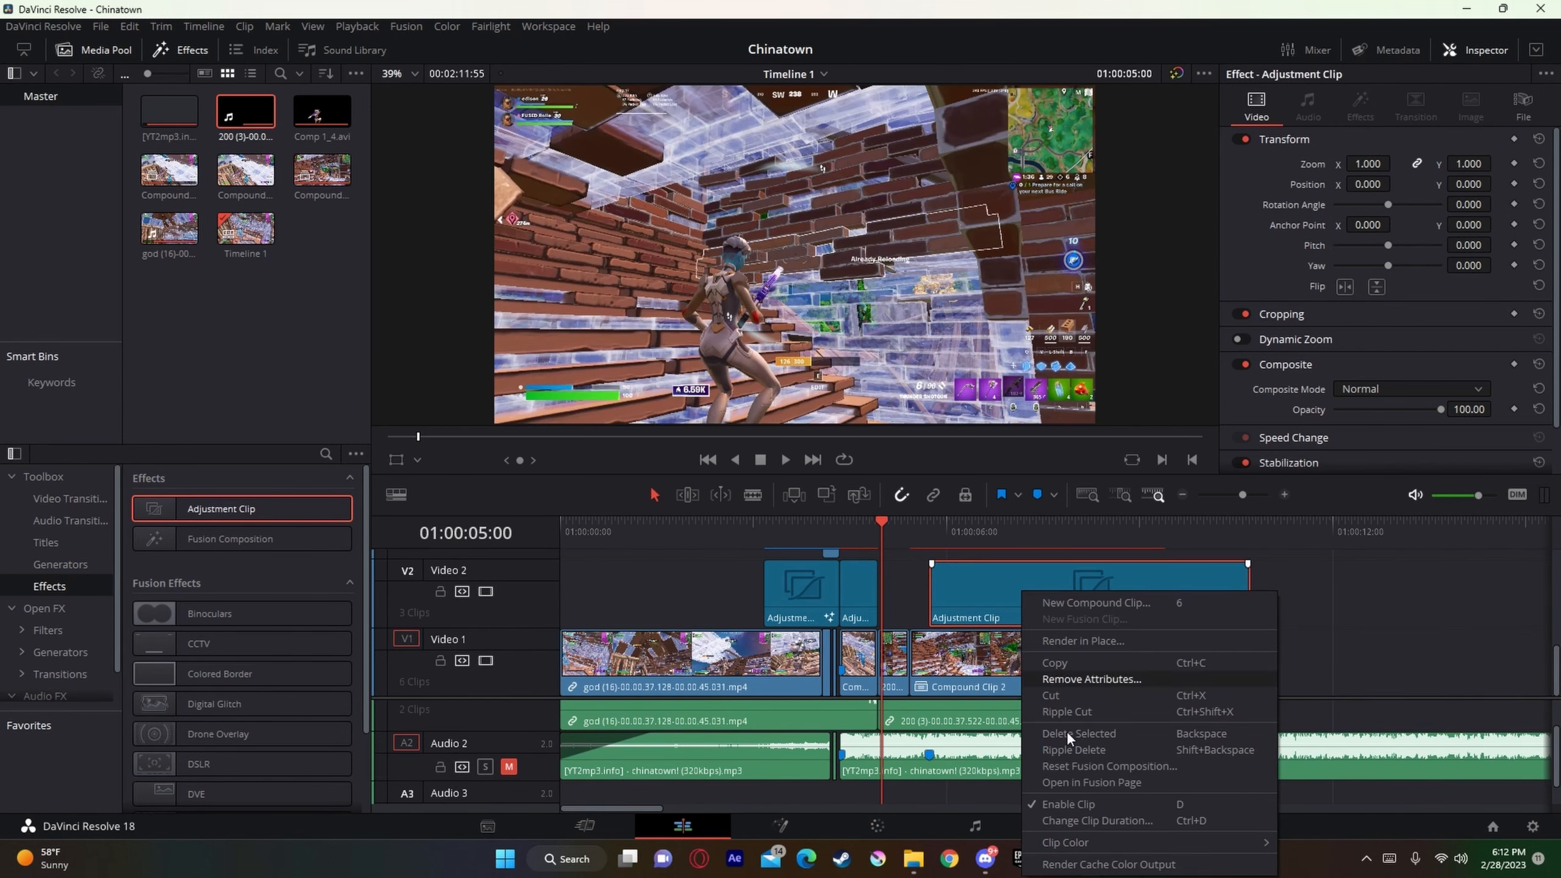
{"action": "left_click", "coordinate": [1117, 866]}
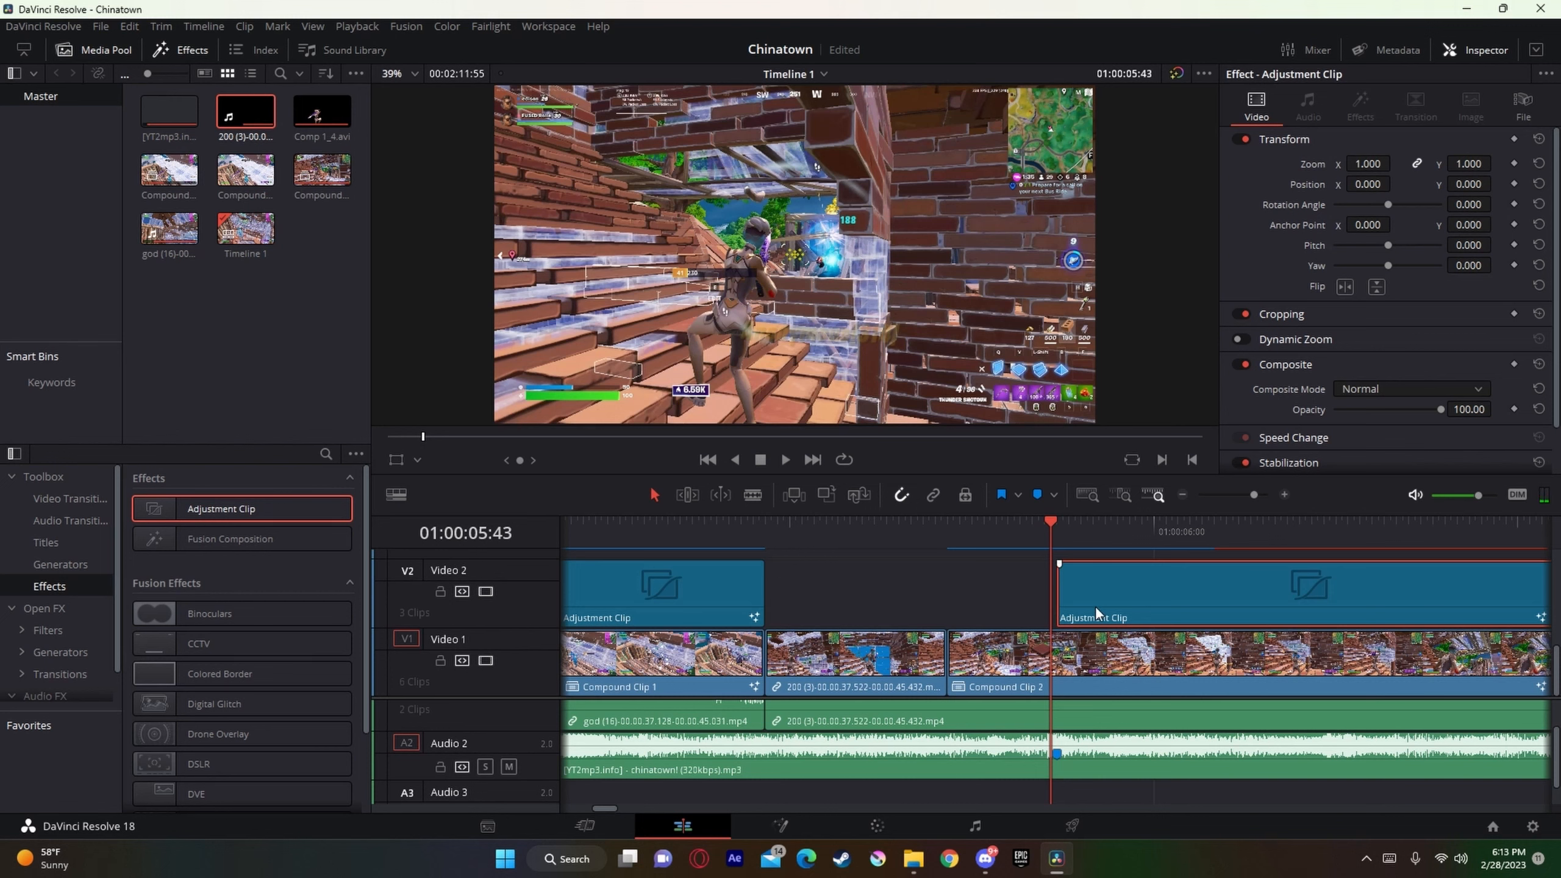
Step: Shift the adjustment clip above Compound Clip 2 to start at 01:00:05:43 and check the neighbouring frames
{"action": "left_click_drag", "start_coordinate": [1096, 606], "coordinate": [1083, 610]}
{"action": "key", "text": "Left"}
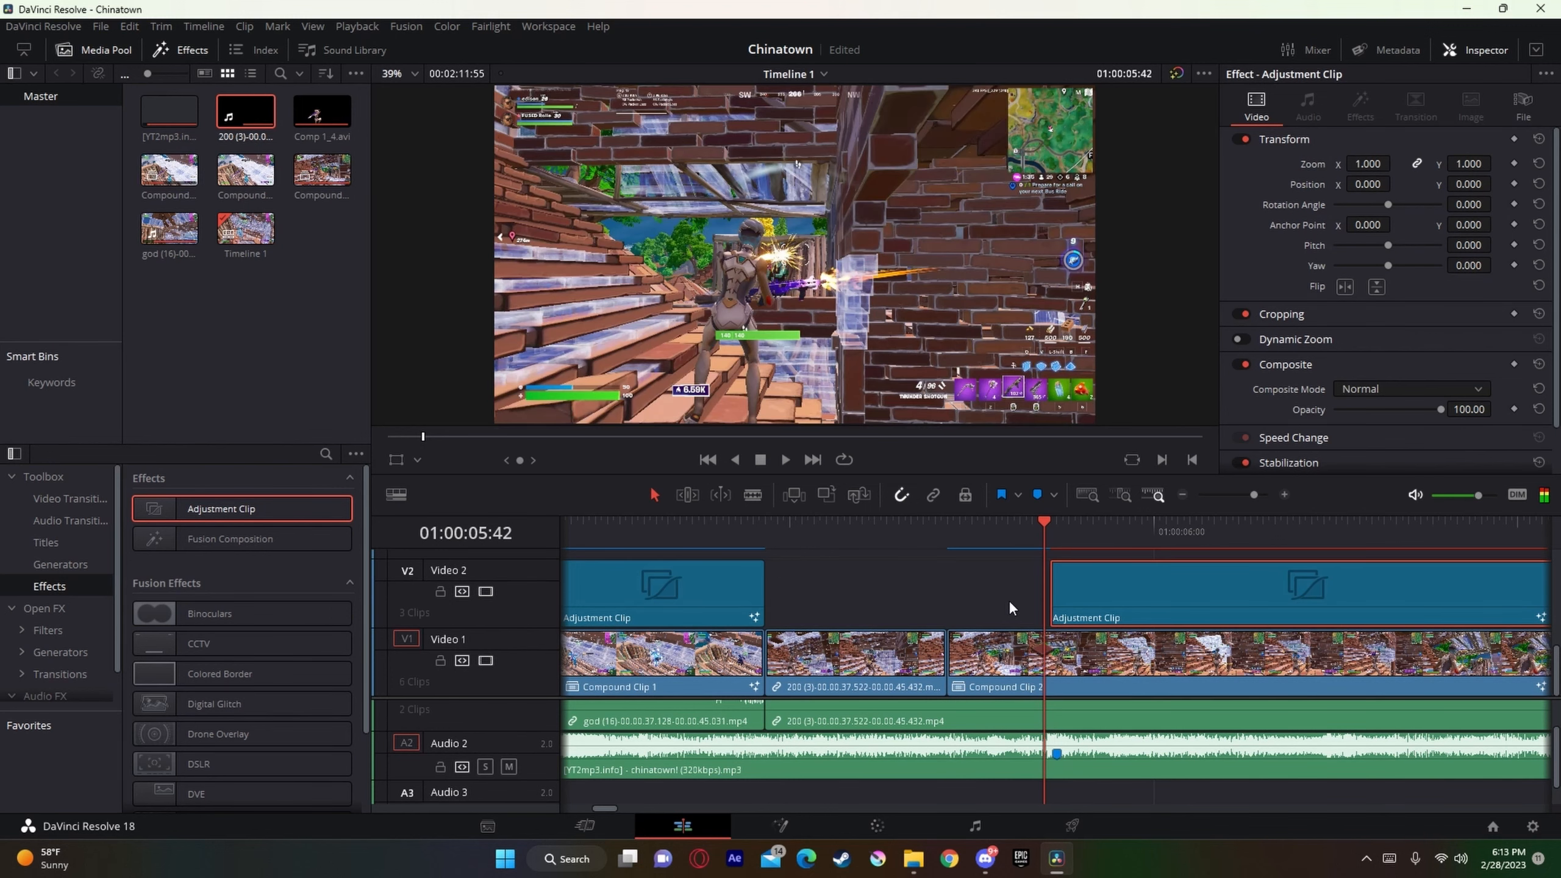
{"action": "key", "text": "Right"}
{"action": "key", "text": "Right"}
{"action": "key", "text": "Right"}
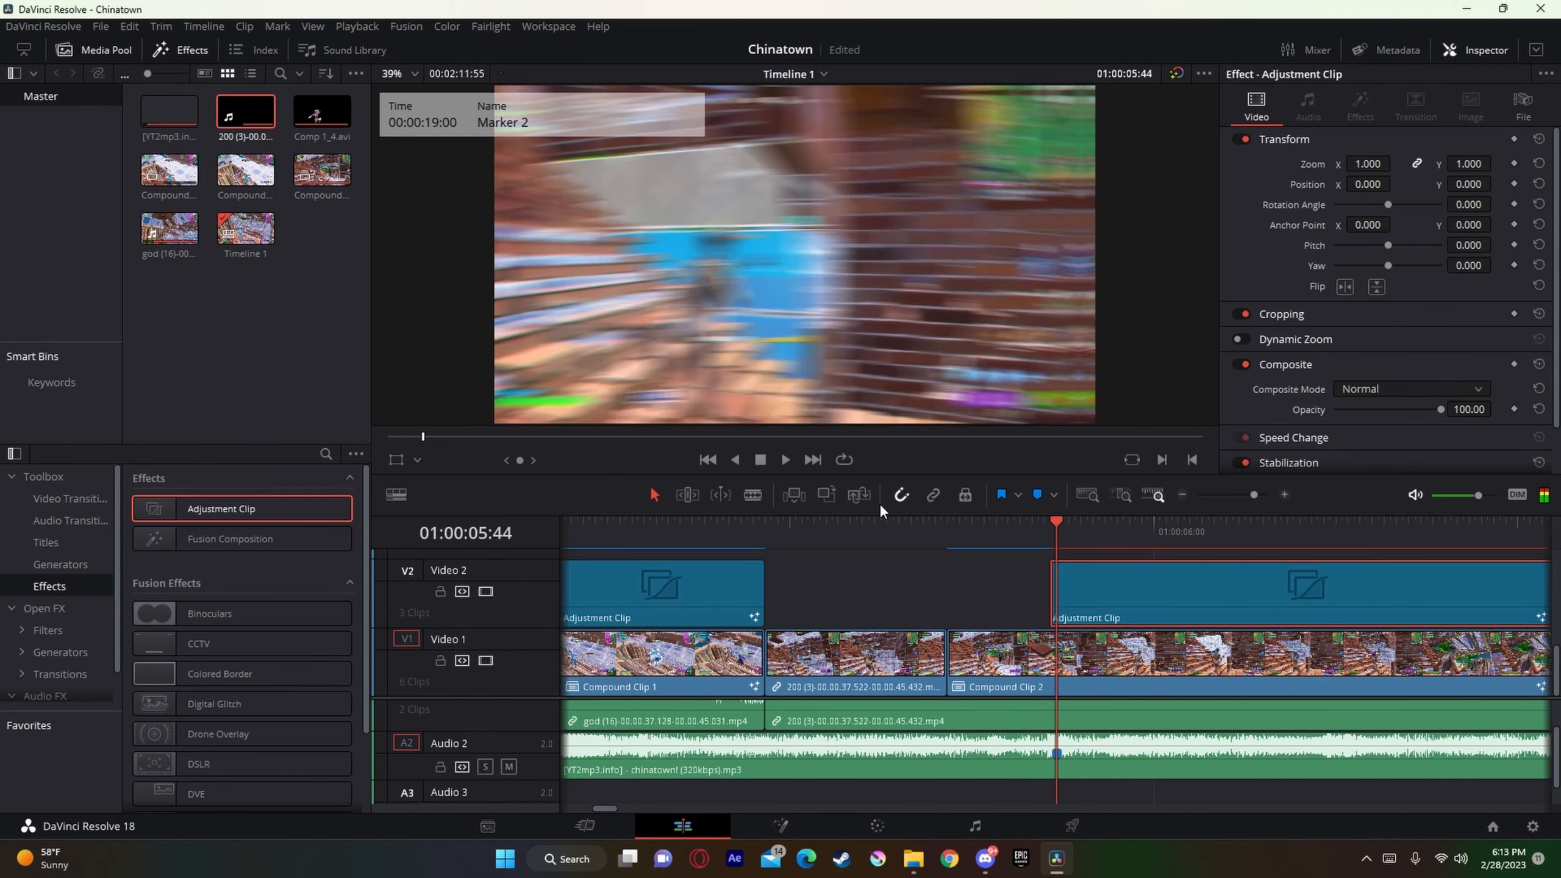
Step: Play back the transition into the new gameplay clip to check the beat sync and shake effect
{"action": "left_click_drag", "start_coordinate": [1255, 497], "coordinate": [1257, 504]}
{"action": "left_click_drag", "start_coordinate": [1052, 523], "coordinate": [884, 522]}
{"action": "key", "text": "space"}
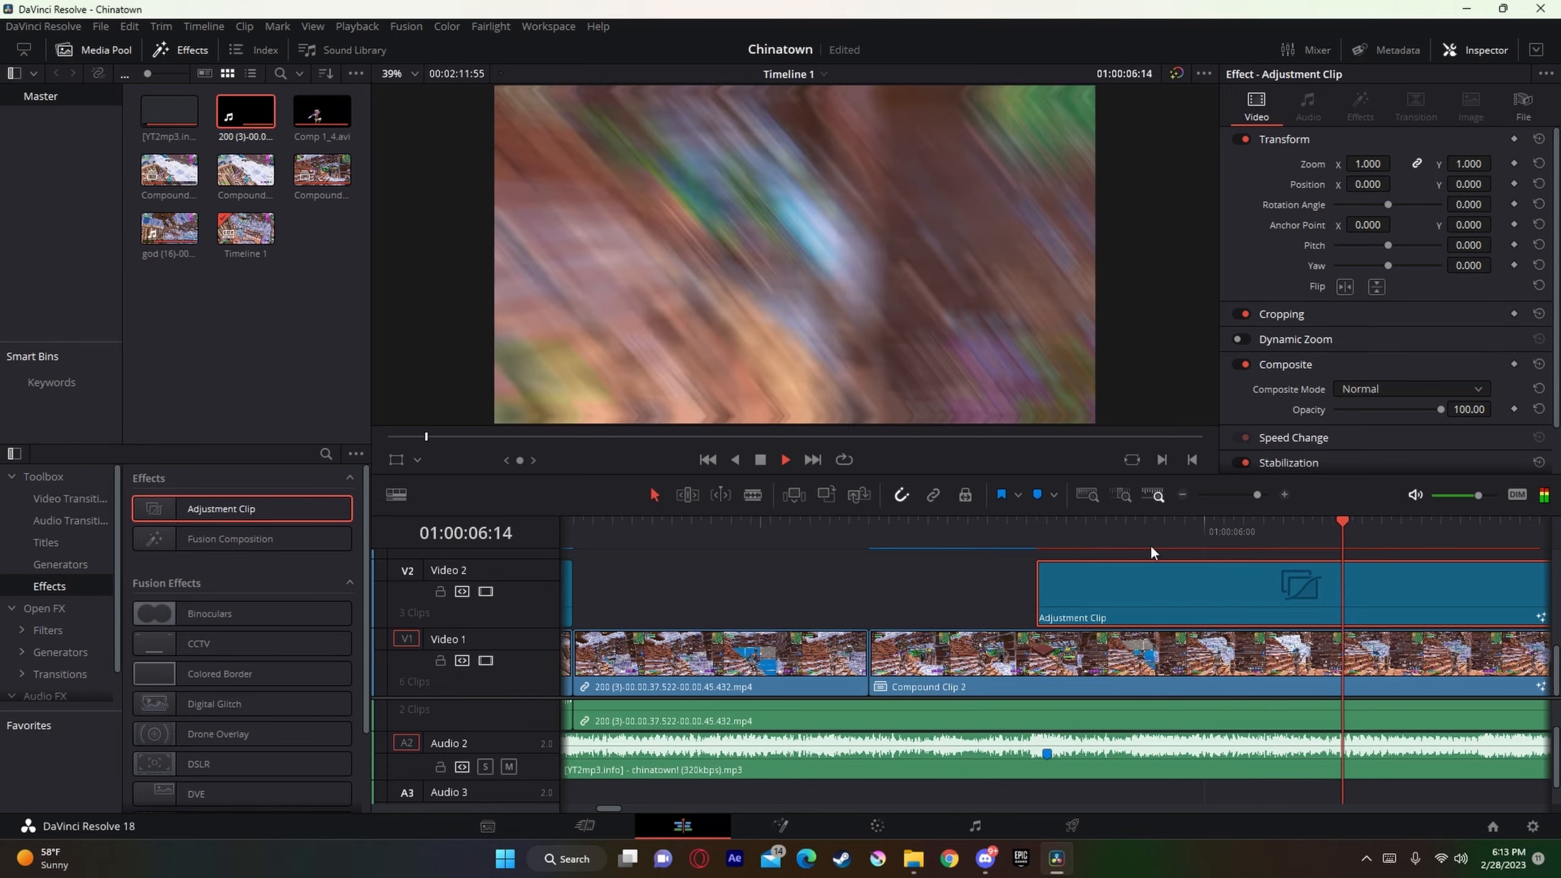
{"action": "key", "text": "space"}
{"action": "left_click_drag", "start_coordinate": [1258, 497], "coordinate": [1256, 496]}
{"action": "left_click_drag", "start_coordinate": [1055, 526], "coordinate": [967, 530]}
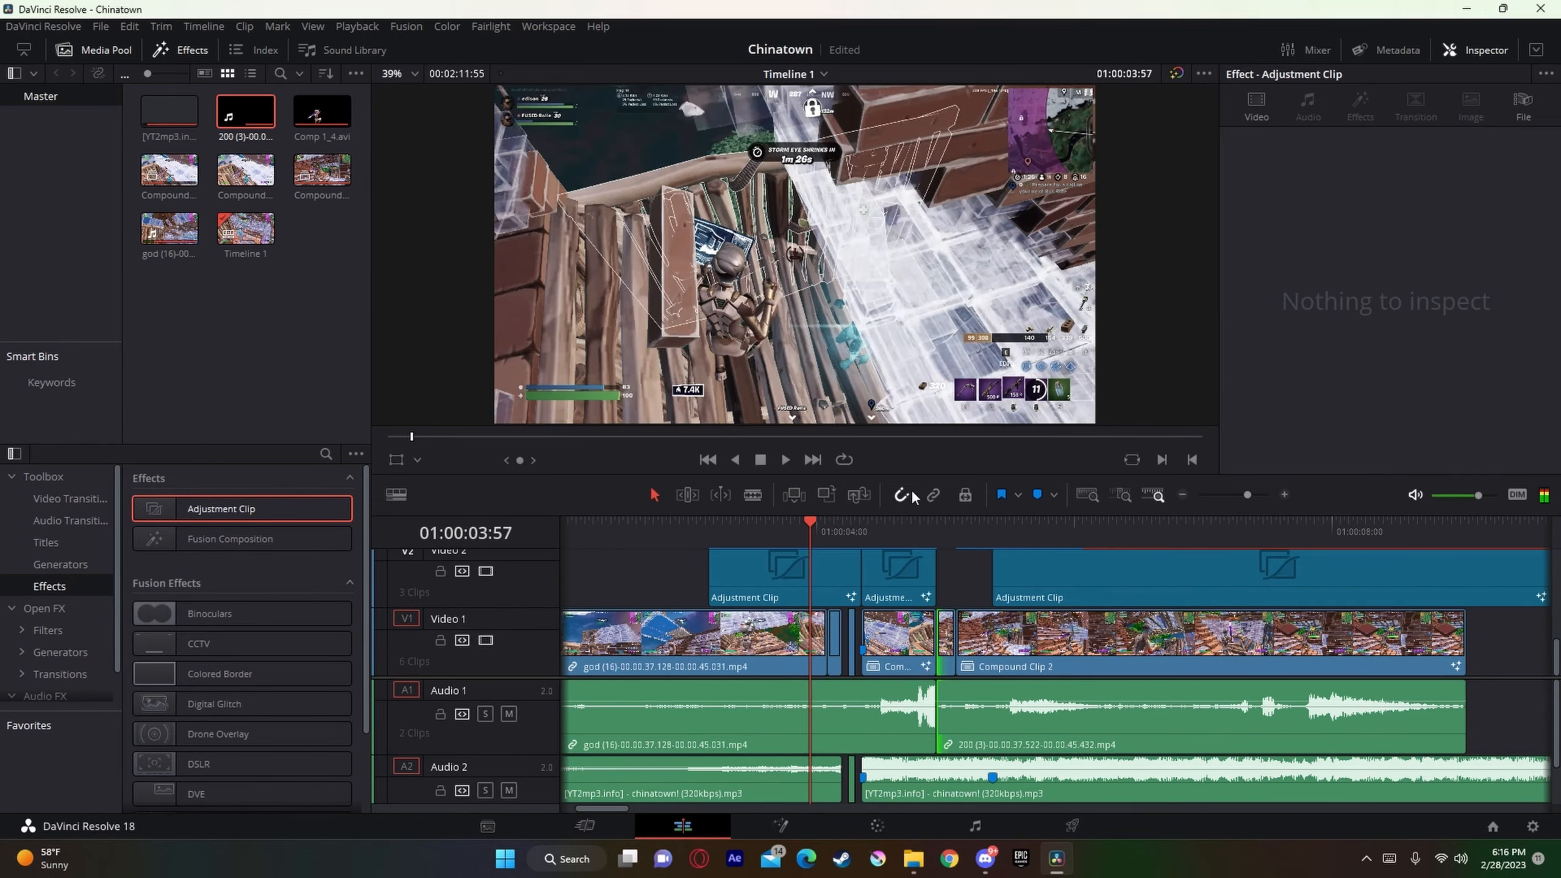
{"action": "key", "text": "space"}
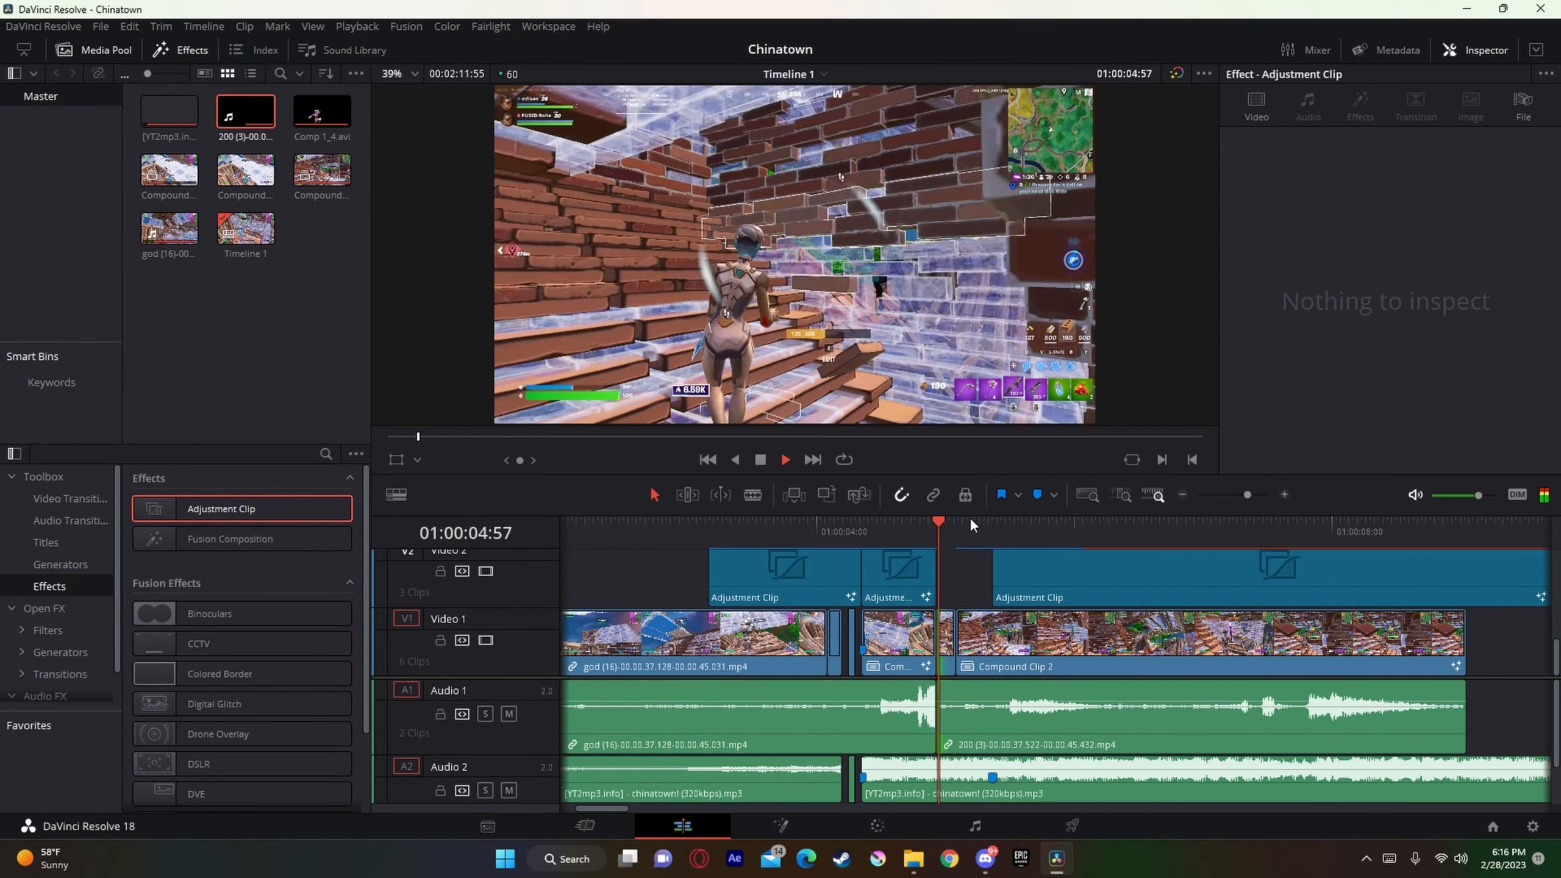
{"action": "key", "text": "space"}
Step: Add a marker to the chinatown! song on Audio 2 at 01:00:05:42
{"action": "left_click_drag", "start_coordinate": [1087, 528], "coordinate": [1038, 536]}
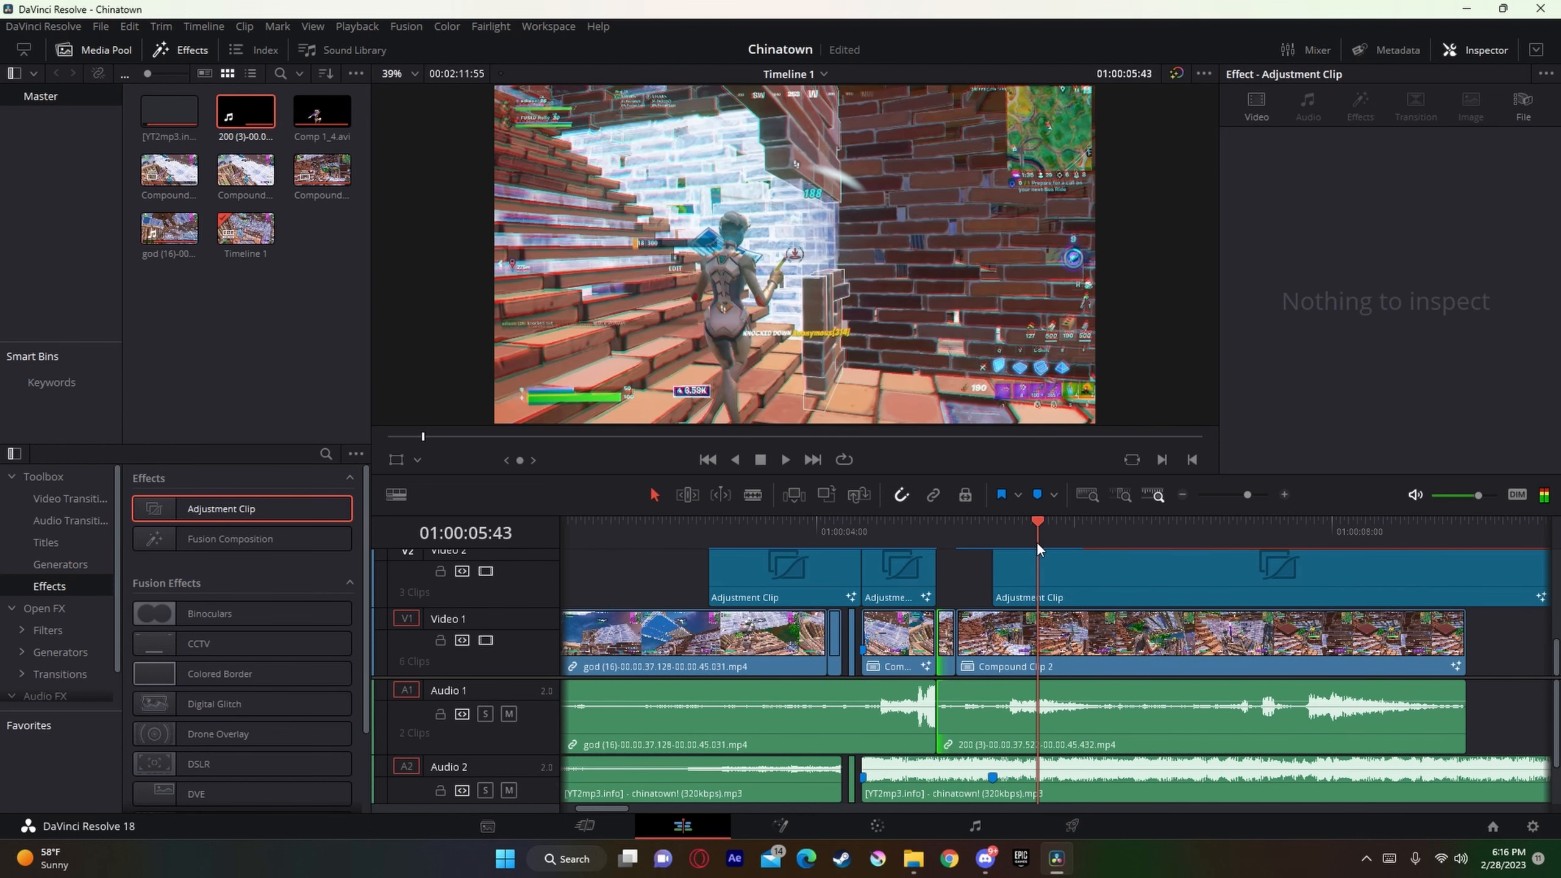
{"action": "left_click_drag", "start_coordinate": [1245, 495], "coordinate": [1257, 496]}
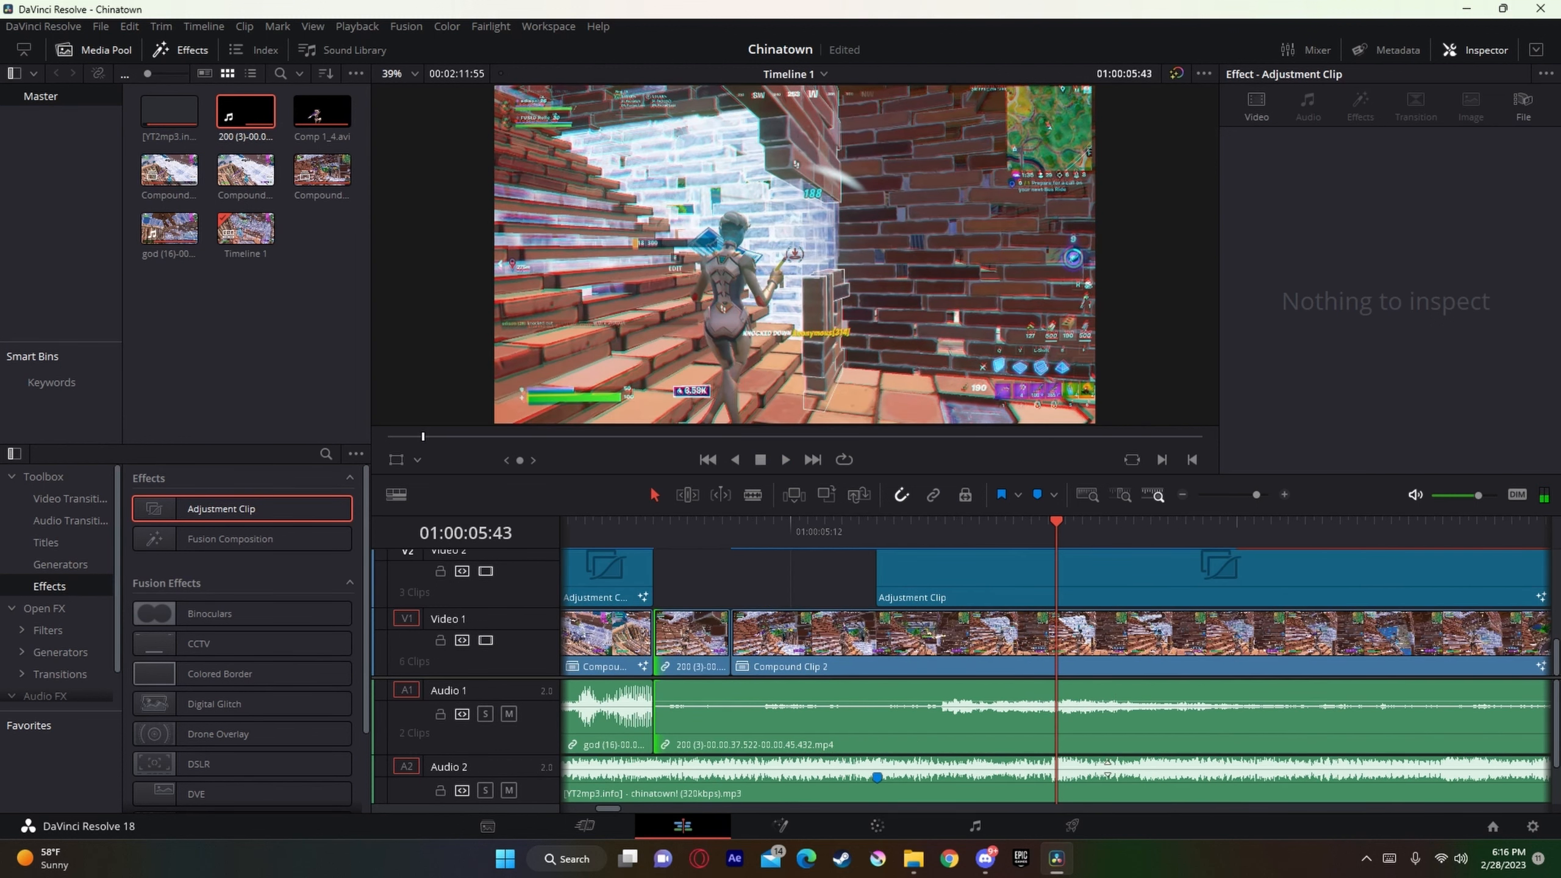
{"action": "left_click", "coordinate": [1126, 764]}
{"action": "key", "text": "Left"}
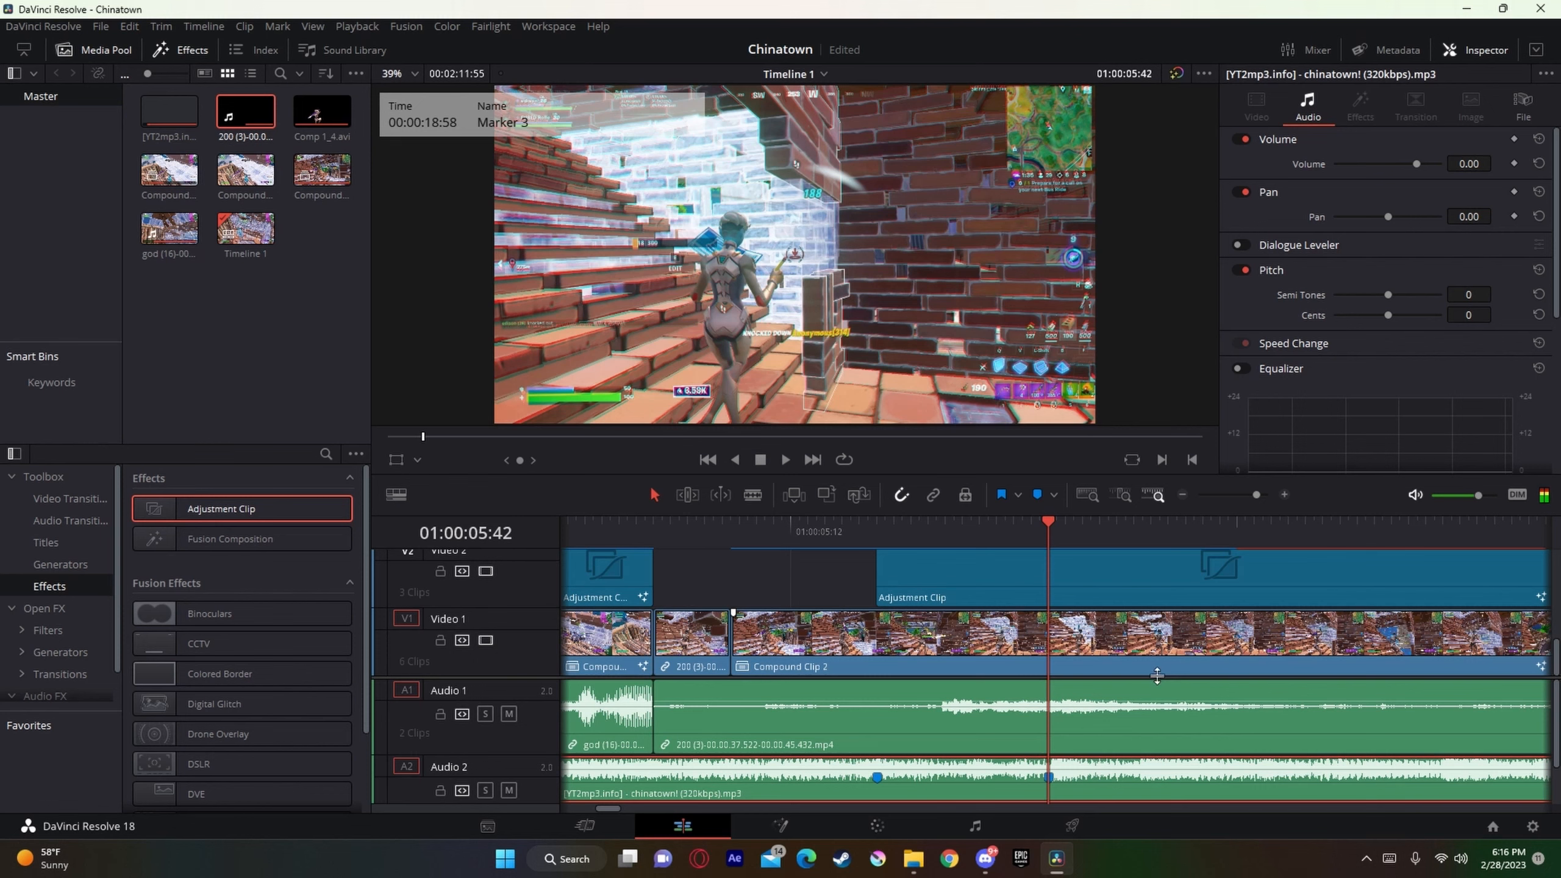
Step: Cut the gameplay audio, Compound Clip 2 and the adjustment clip above it at 01:00:05:42 and delete everything after the cut
{"action": "left_click", "coordinate": [1132, 738]}
{"action": "key", "text": "ctrl+b"}
{"action": "left_click", "coordinate": [1141, 666]}
{"action": "key", "text": "ctrl+b"}
{"action": "left_click", "coordinate": [1122, 596]}
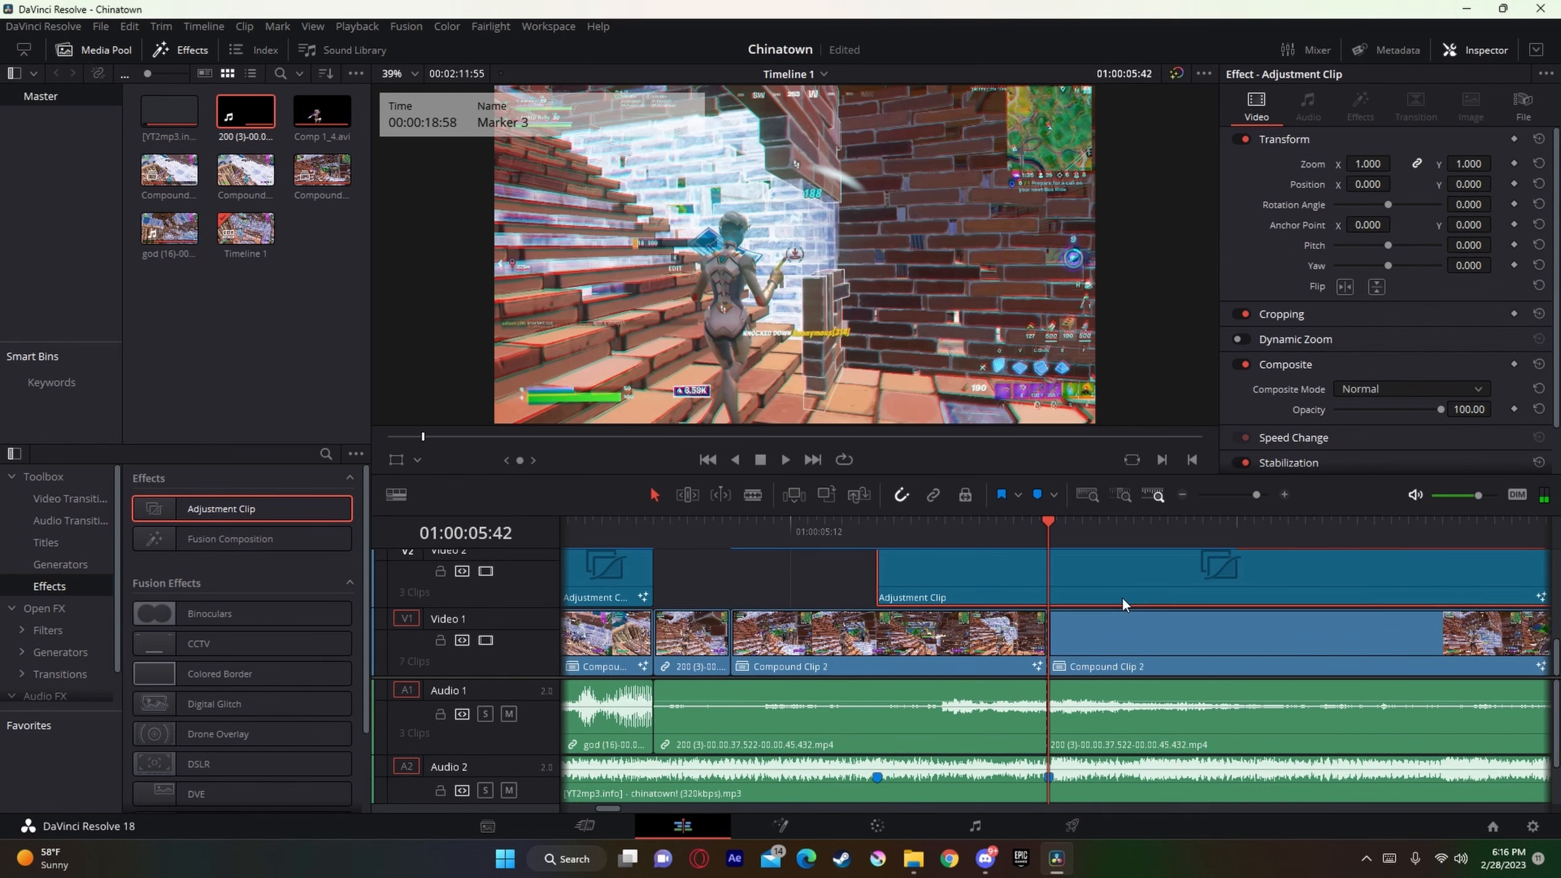
{"action": "key", "text": "ctrl+b"}
{"action": "left_click", "coordinate": [1143, 714]}
{"action": "key", "text": "Delete"}
{"action": "left_click", "coordinate": [1138, 666]}
{"action": "key", "text": "Delete"}
{"action": "left_click", "coordinate": [1135, 598]}
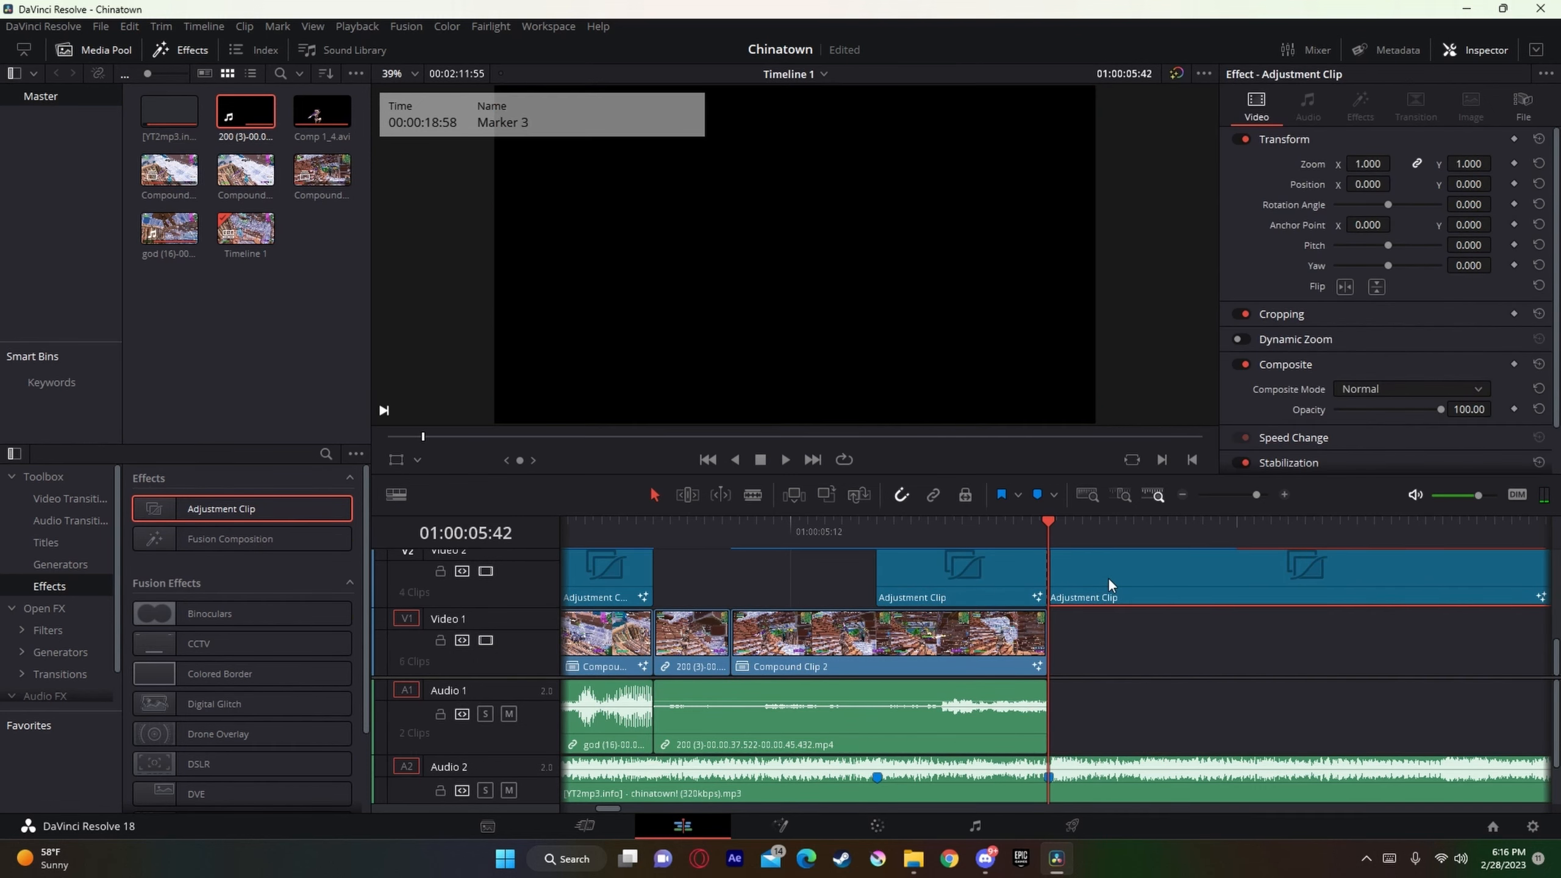
{"action": "key", "text": "Delete"}
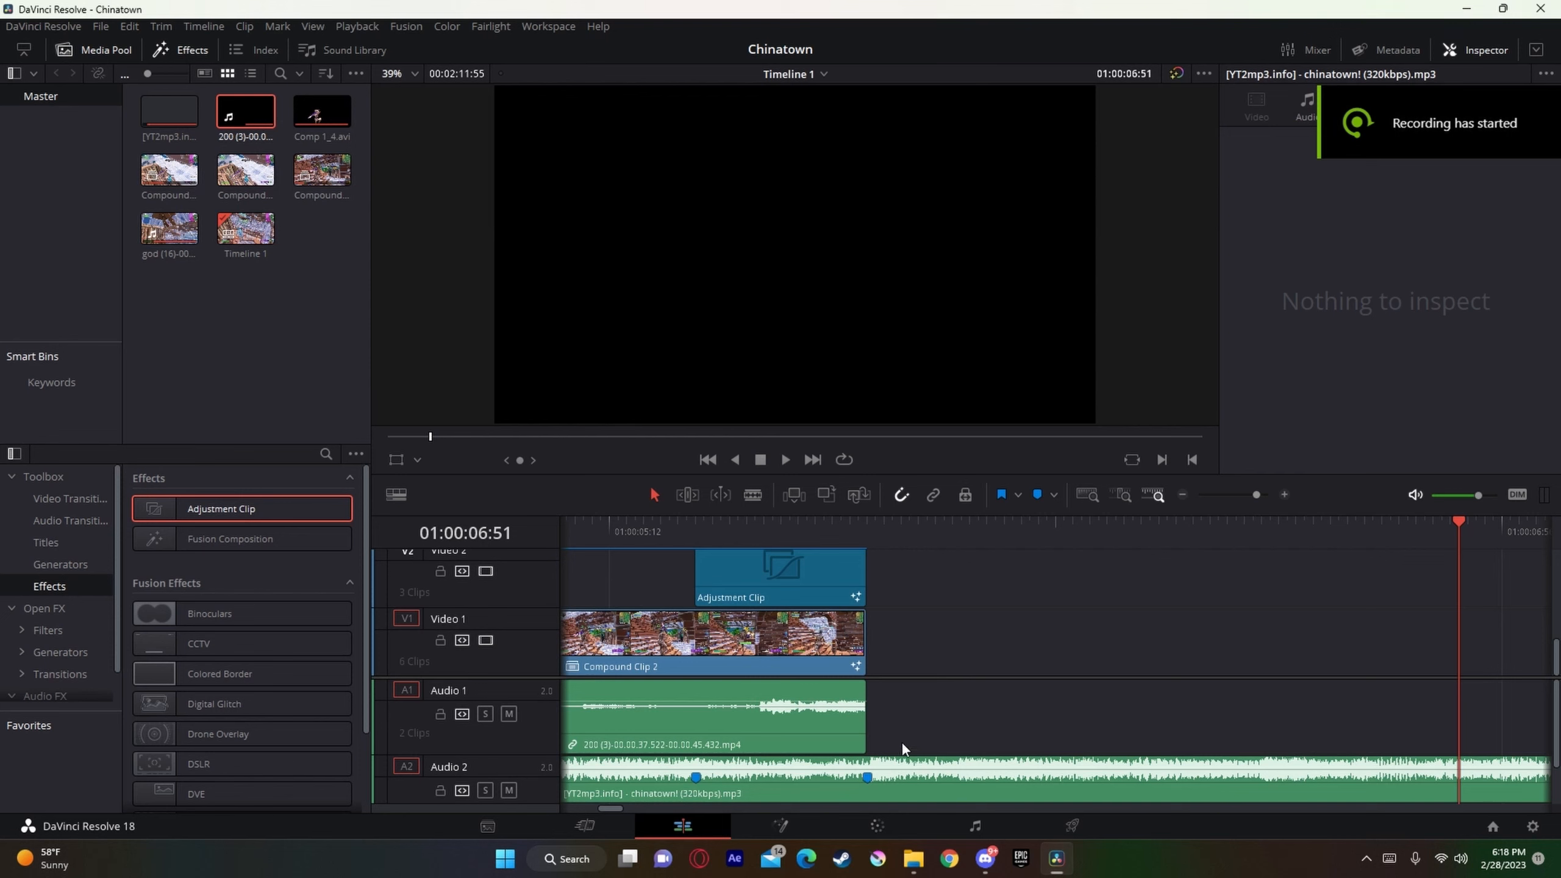
Step: Switch to the Edison CLips folder in File Explorer to look through the gameplay clips
{"action": "mouse_move", "coordinate": [914, 860]}
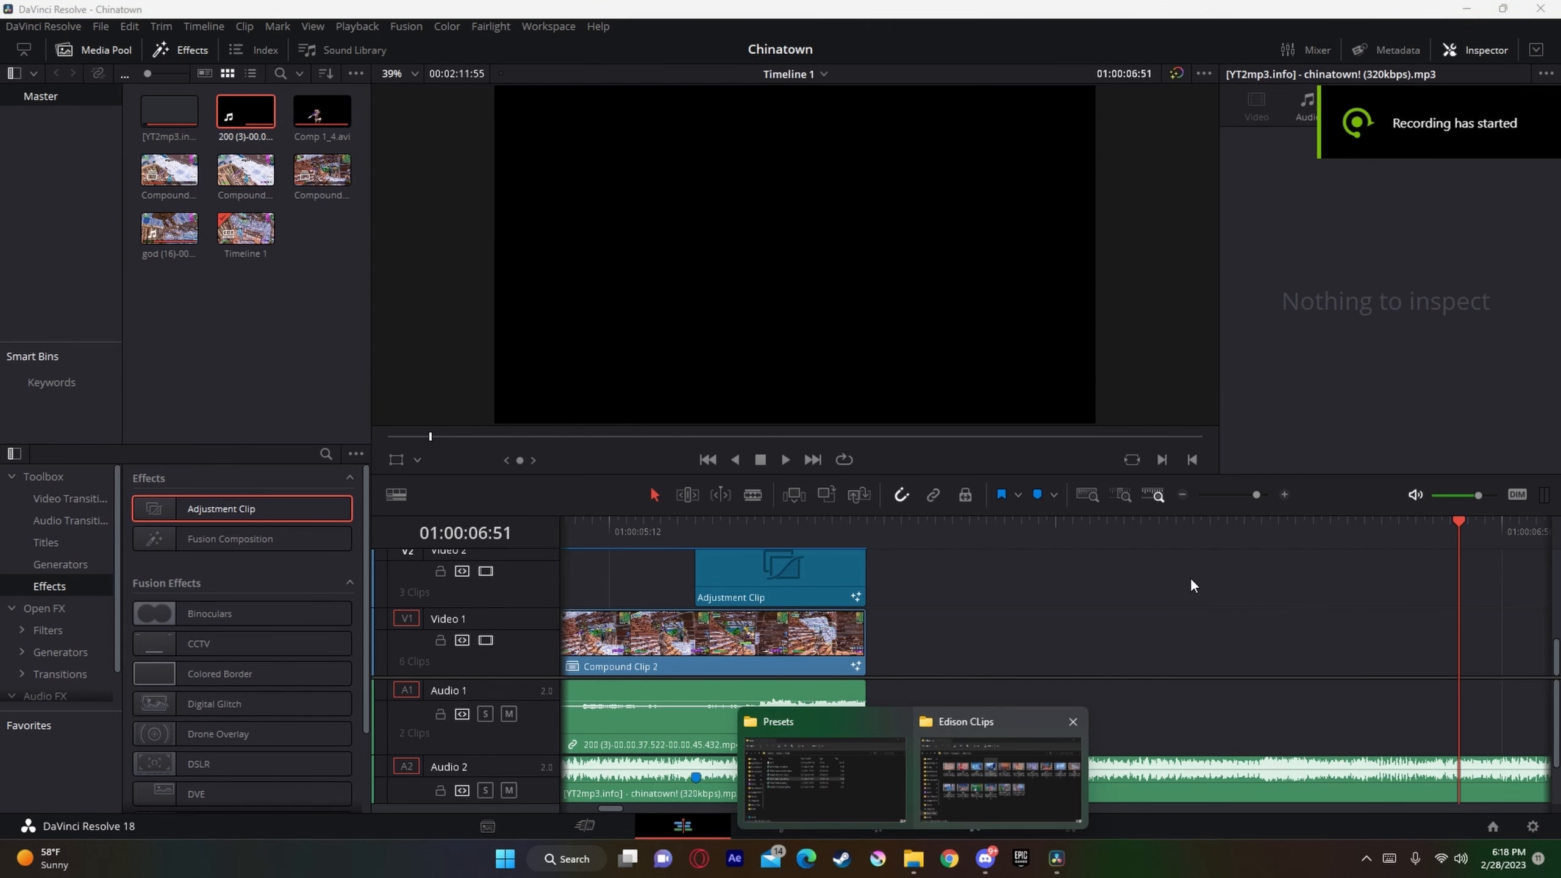
{"action": "left_click", "coordinate": [1008, 762]}
{"action": "mouse_move", "coordinate": [444, 223]}
{"action": "left_mouse_down"}
{"action": "mouse_move", "coordinate": [941, 697]}
{"action": "mouse_move", "coordinate": [584, 319]}
{"action": "mouse_move", "coordinate": [441, 233]}
{"action": "left_mouse_up"}
Step: Try to move the chinatown! song from Audio 2 to Audio 3
{"action": "left_click", "coordinate": [915, 797]}
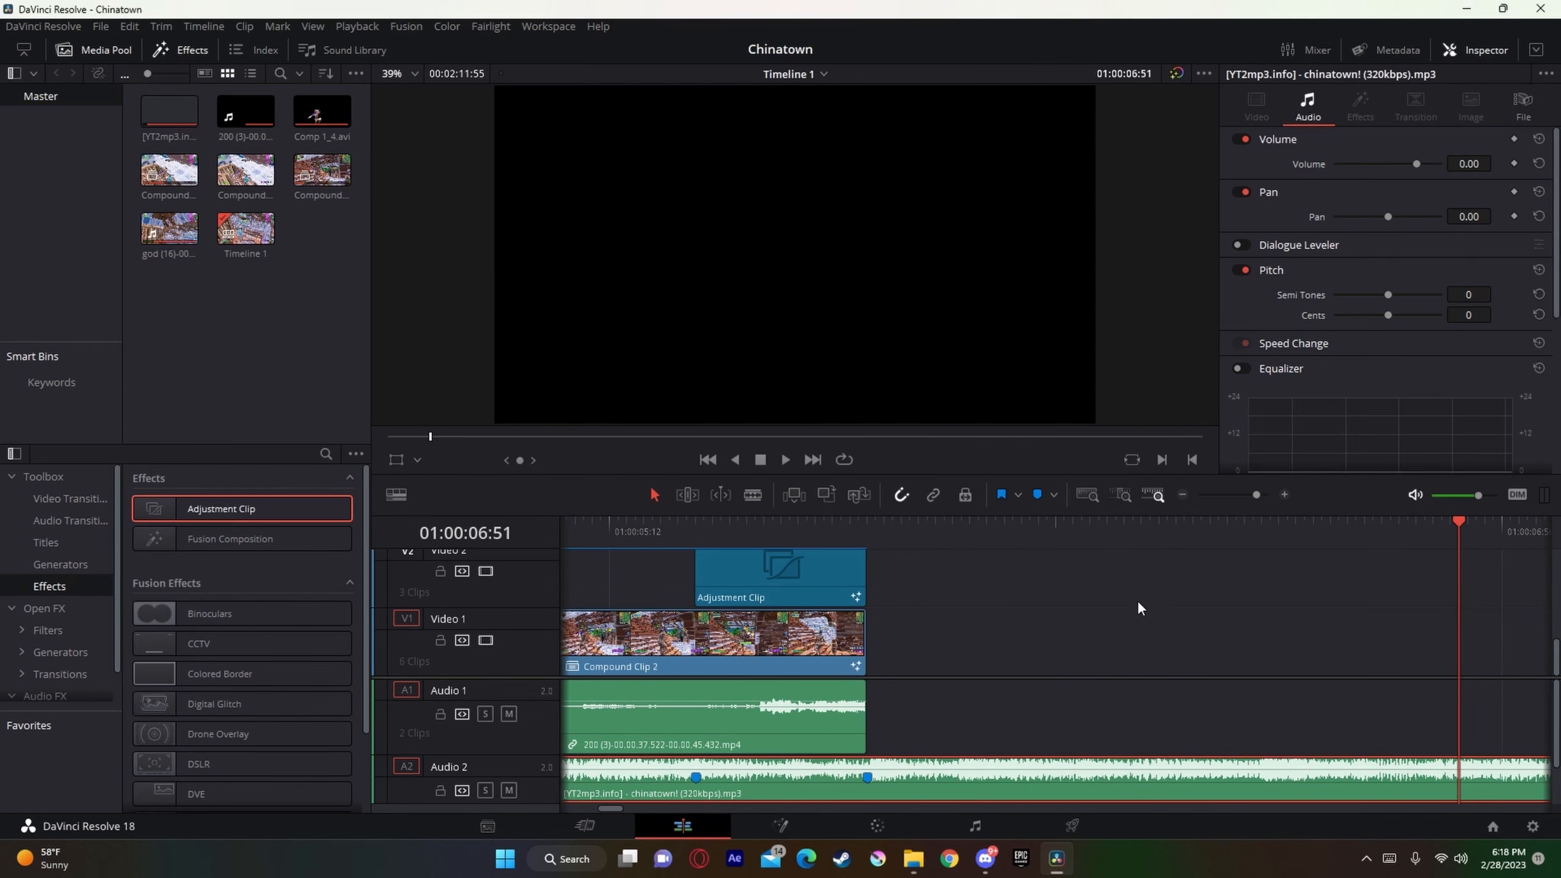
{"action": "left_click_drag", "start_coordinate": [1257, 494], "coordinate": [1246, 495]}
{"action": "left_click_drag", "start_coordinate": [1056, 533], "coordinate": [798, 577]}
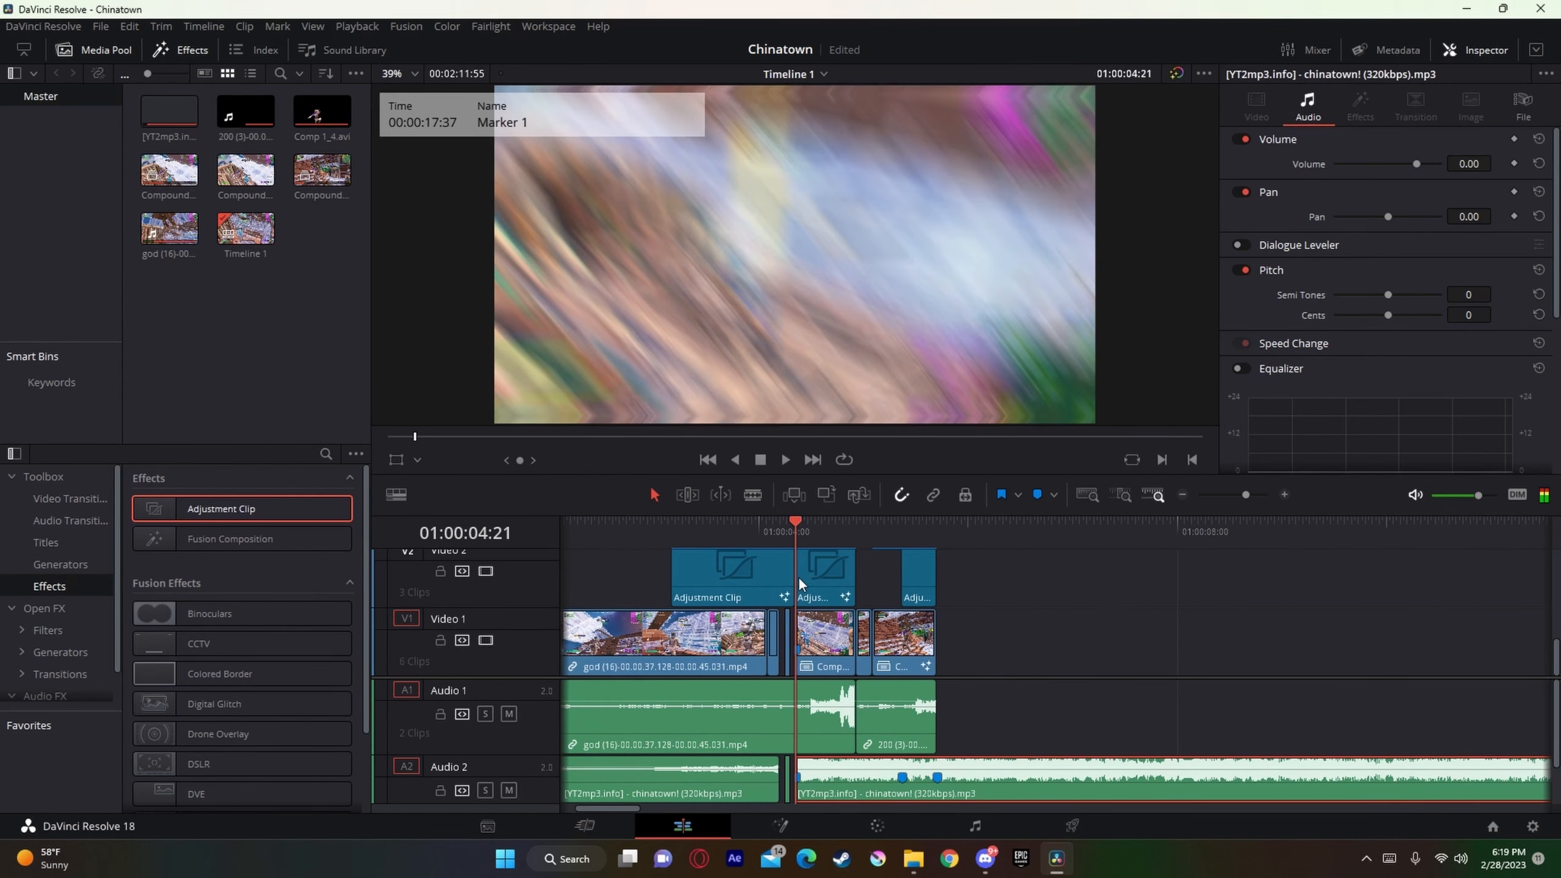
{"action": "left_click_drag", "start_coordinate": [999, 778], "coordinate": [1006, 805]}
Step: View the Presets folder in File Explorer and switch to the Edison CLips folder to find the next gameplay clip
{"action": "left_click", "coordinate": [915, 859]}
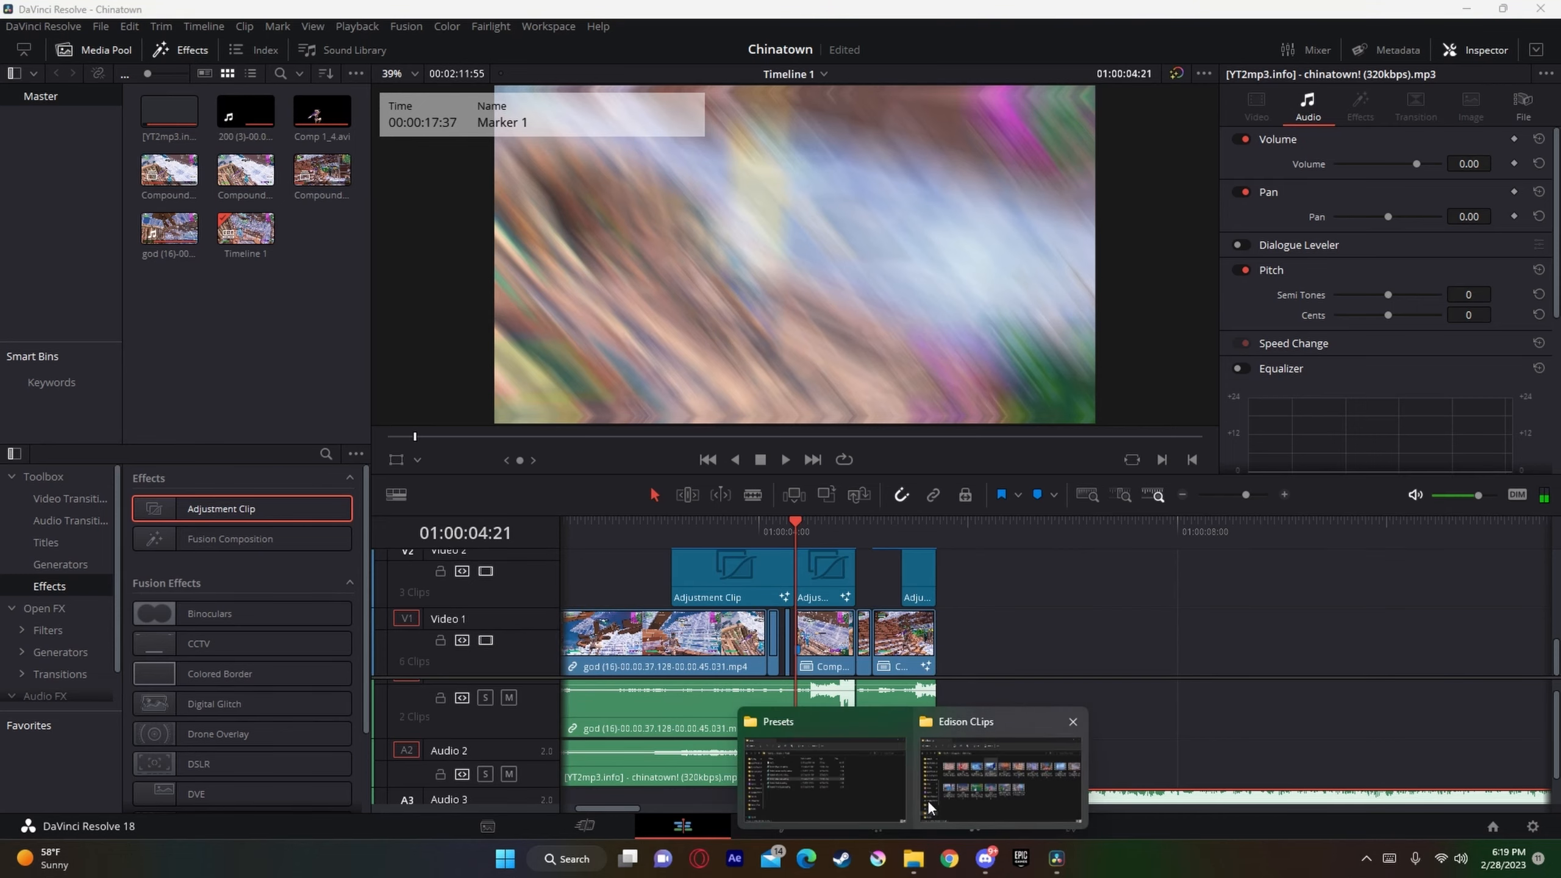
{"action": "left_click", "coordinate": [889, 805]}
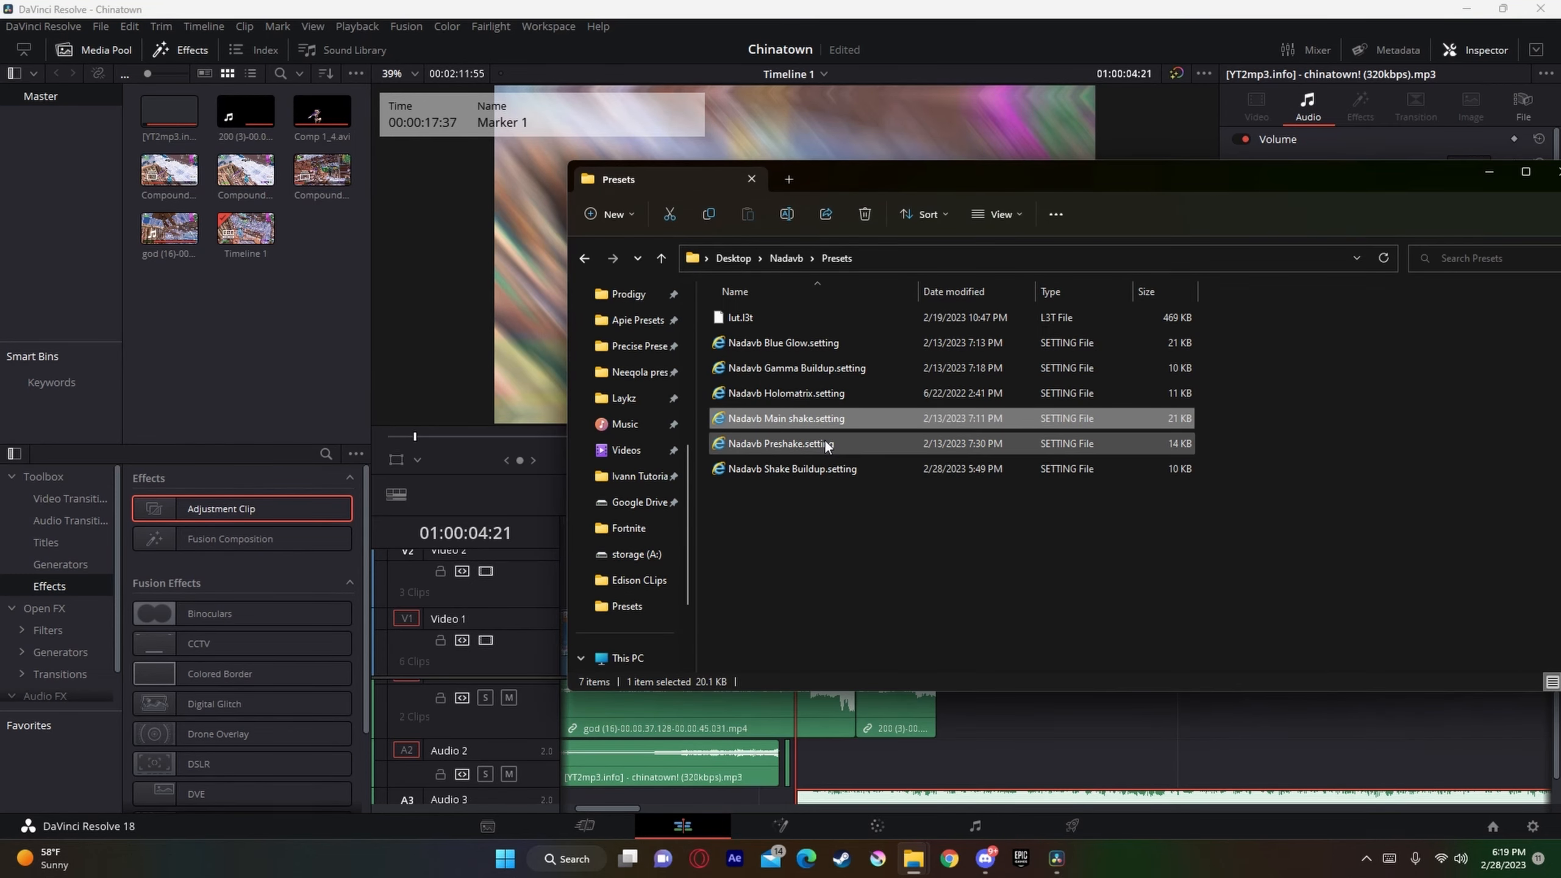
{"action": "left_click", "coordinate": [911, 868]}
{"action": "left_click", "coordinate": [1000, 767]}
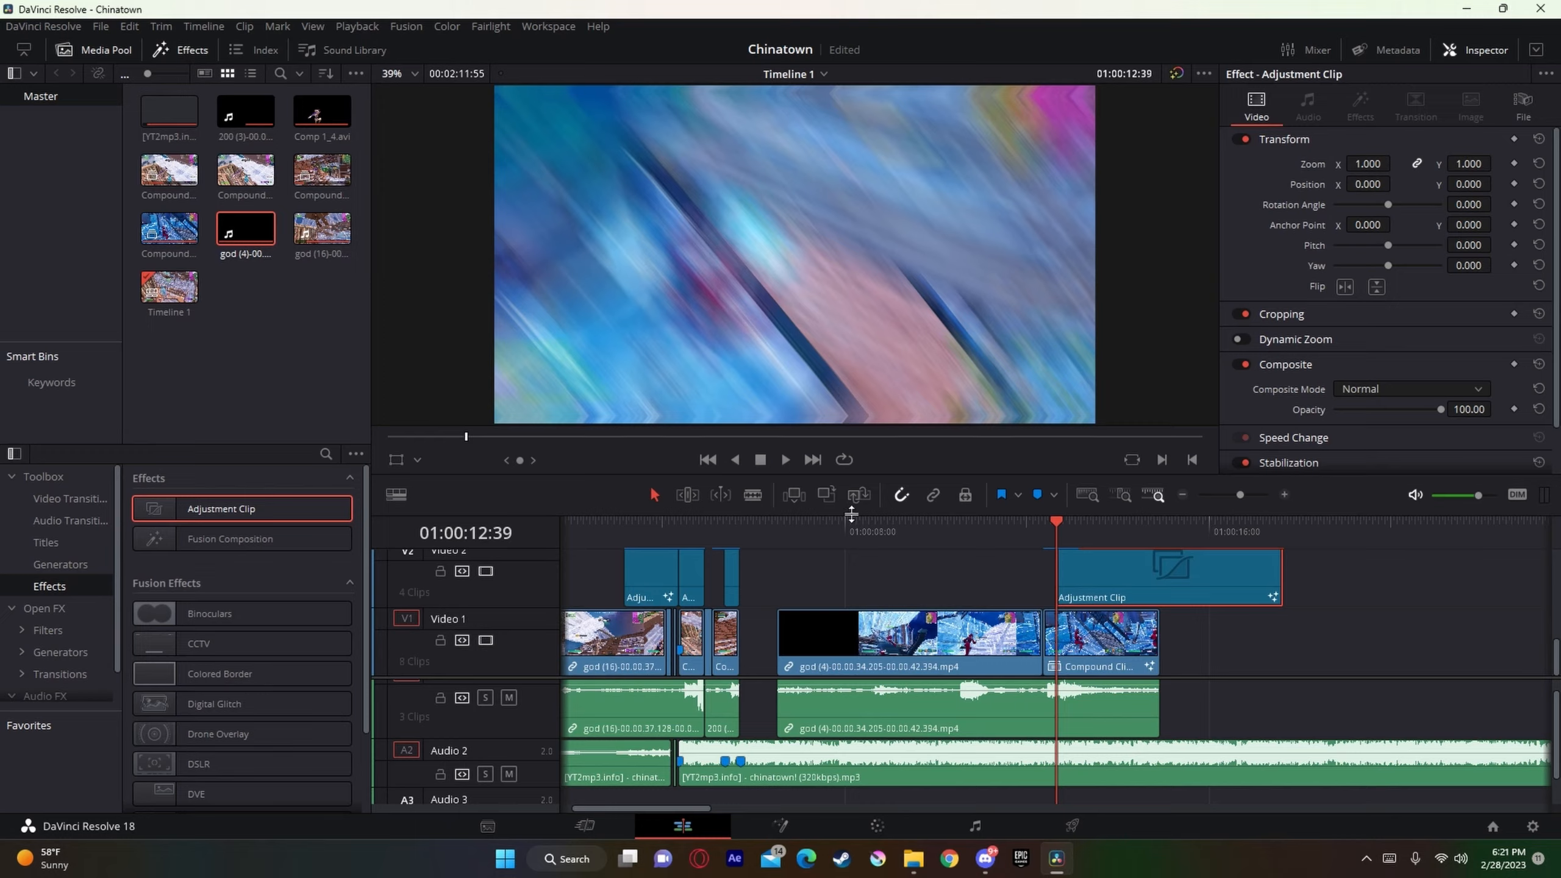
Step: Play back the god (4) clip's transition into its compound clip to check the shake effect
{"action": "left_click", "coordinate": [1021, 522]}
{"action": "key", "text": "space"}
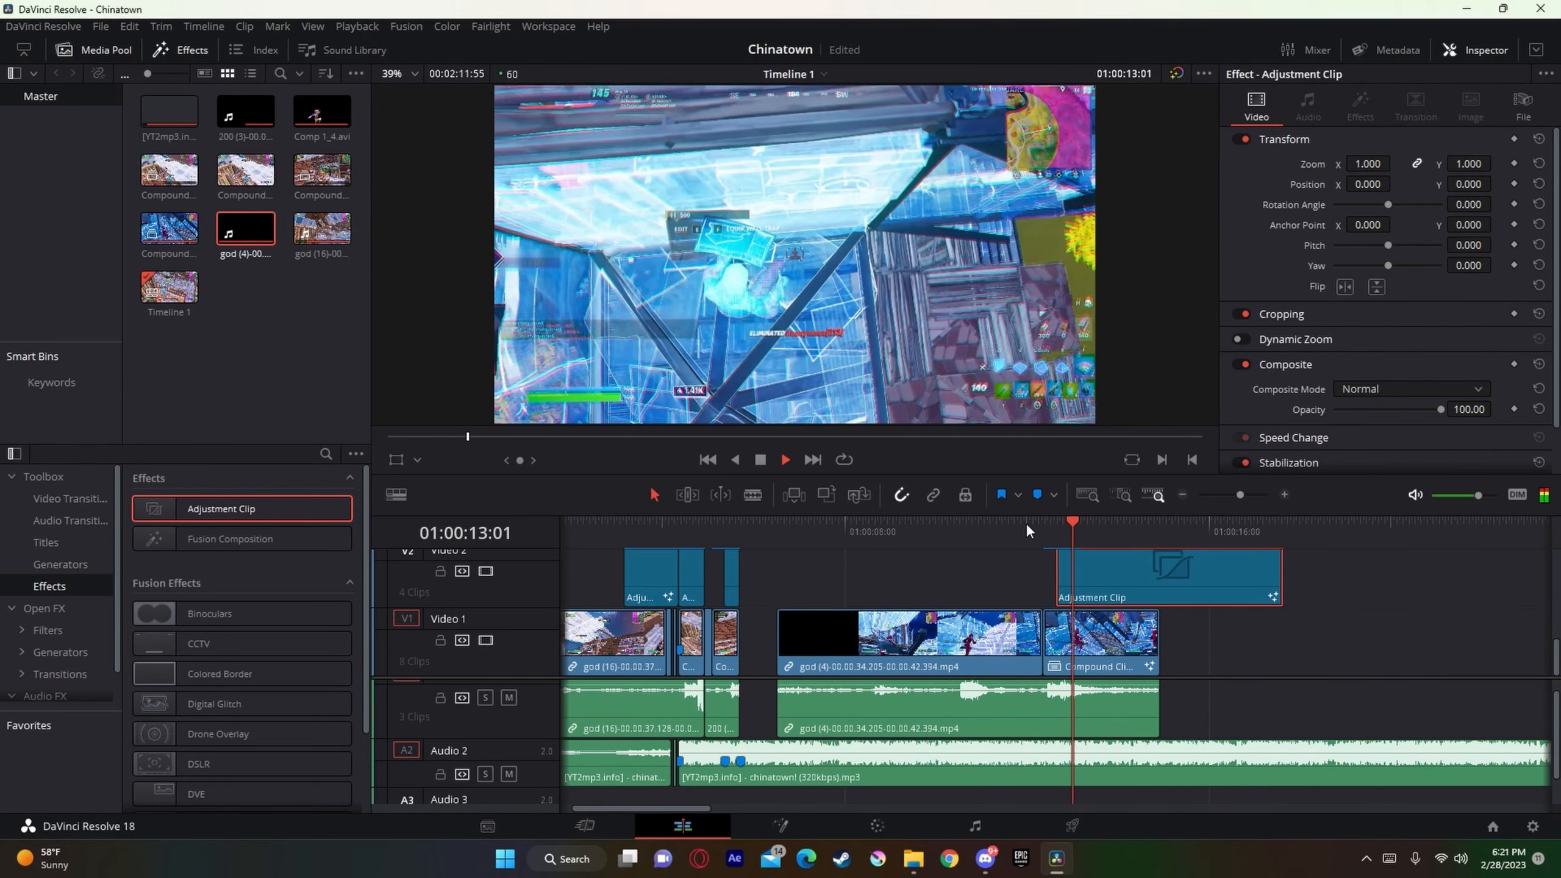
{"action": "key", "text": "space"}
Step: Find the beat by playing the chinatown! song from 01:00:05:42 and add a marker to it at 01:00:06:28
{"action": "left_click", "coordinate": [778, 556]}
{"action": "key", "text": "Up"}
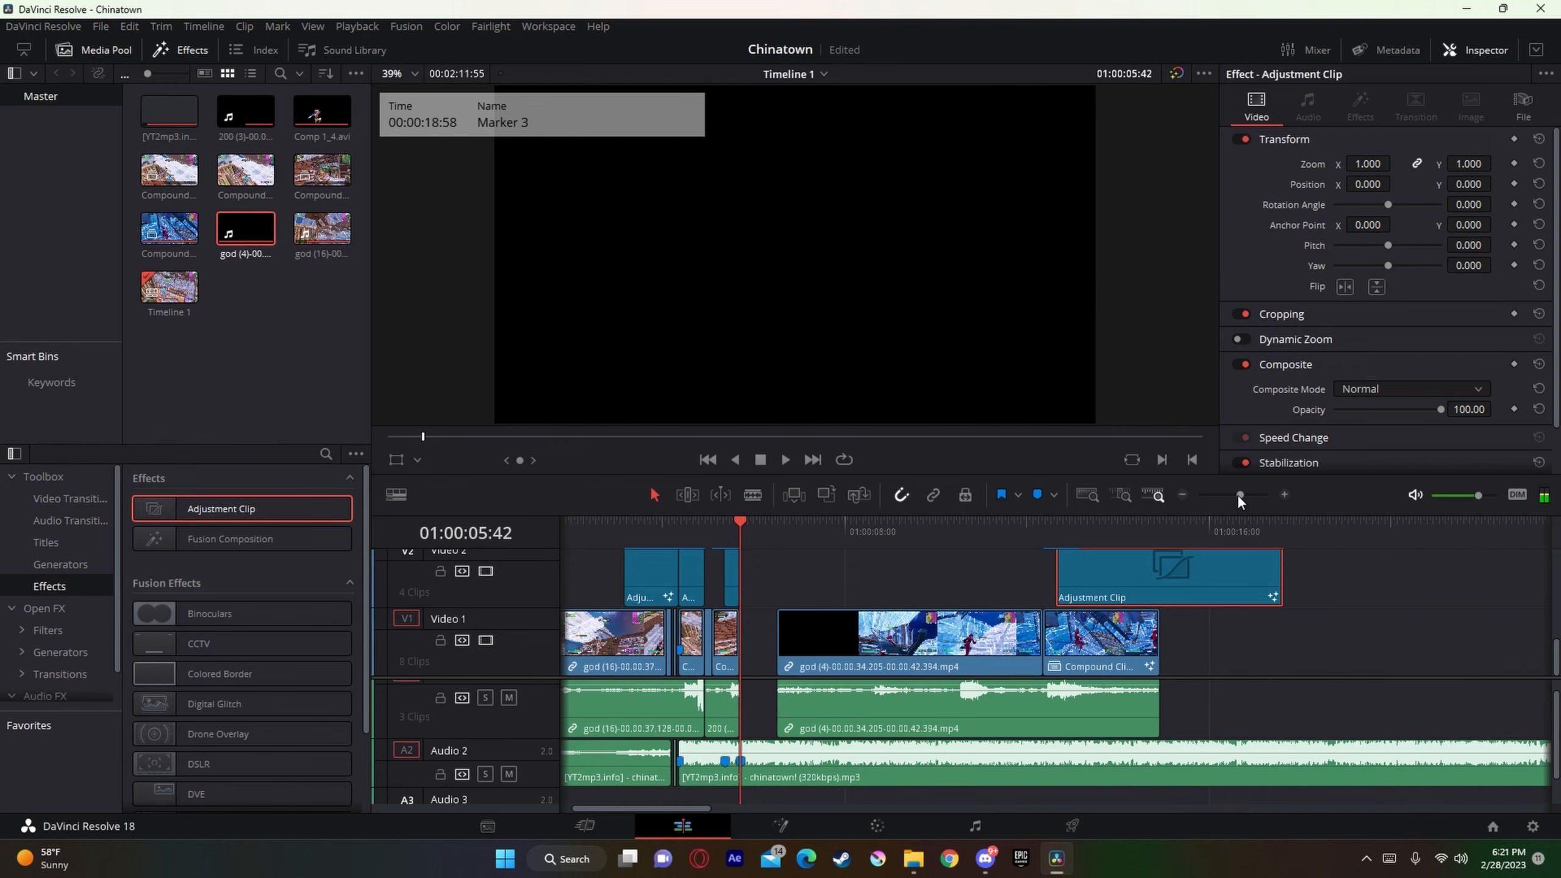
{"action": "left_click_drag", "start_coordinate": [1238, 496], "coordinate": [1252, 504]}
{"action": "left_click", "coordinate": [1280, 759]}
{"action": "key", "text": "space"}
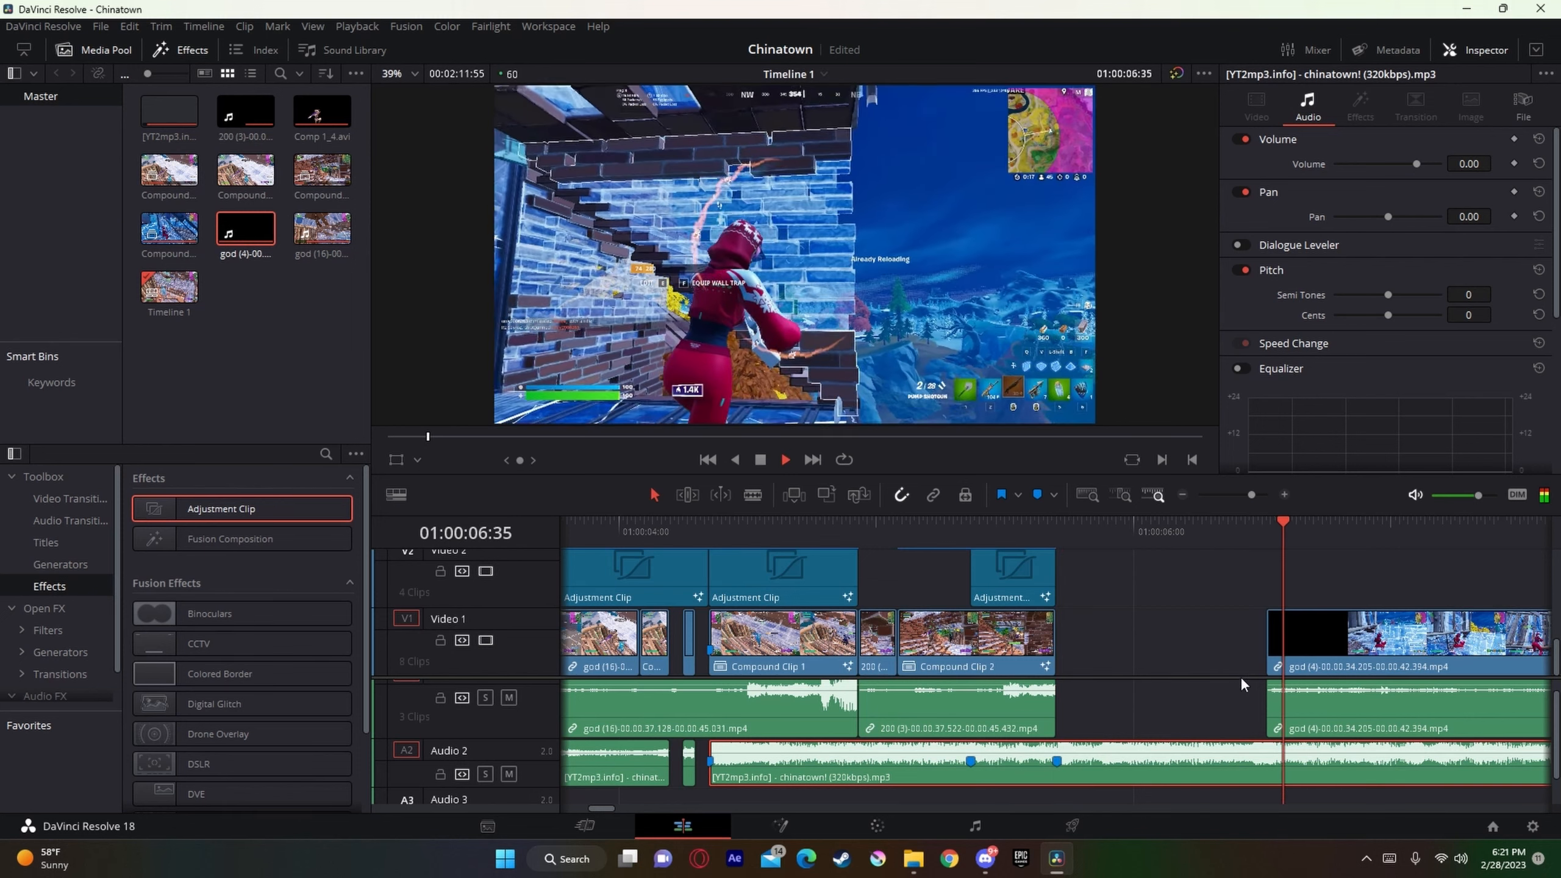
{"action": "key", "text": "space"}
{"action": "left_click_drag", "start_coordinate": [1299, 523], "coordinate": [1264, 536]}
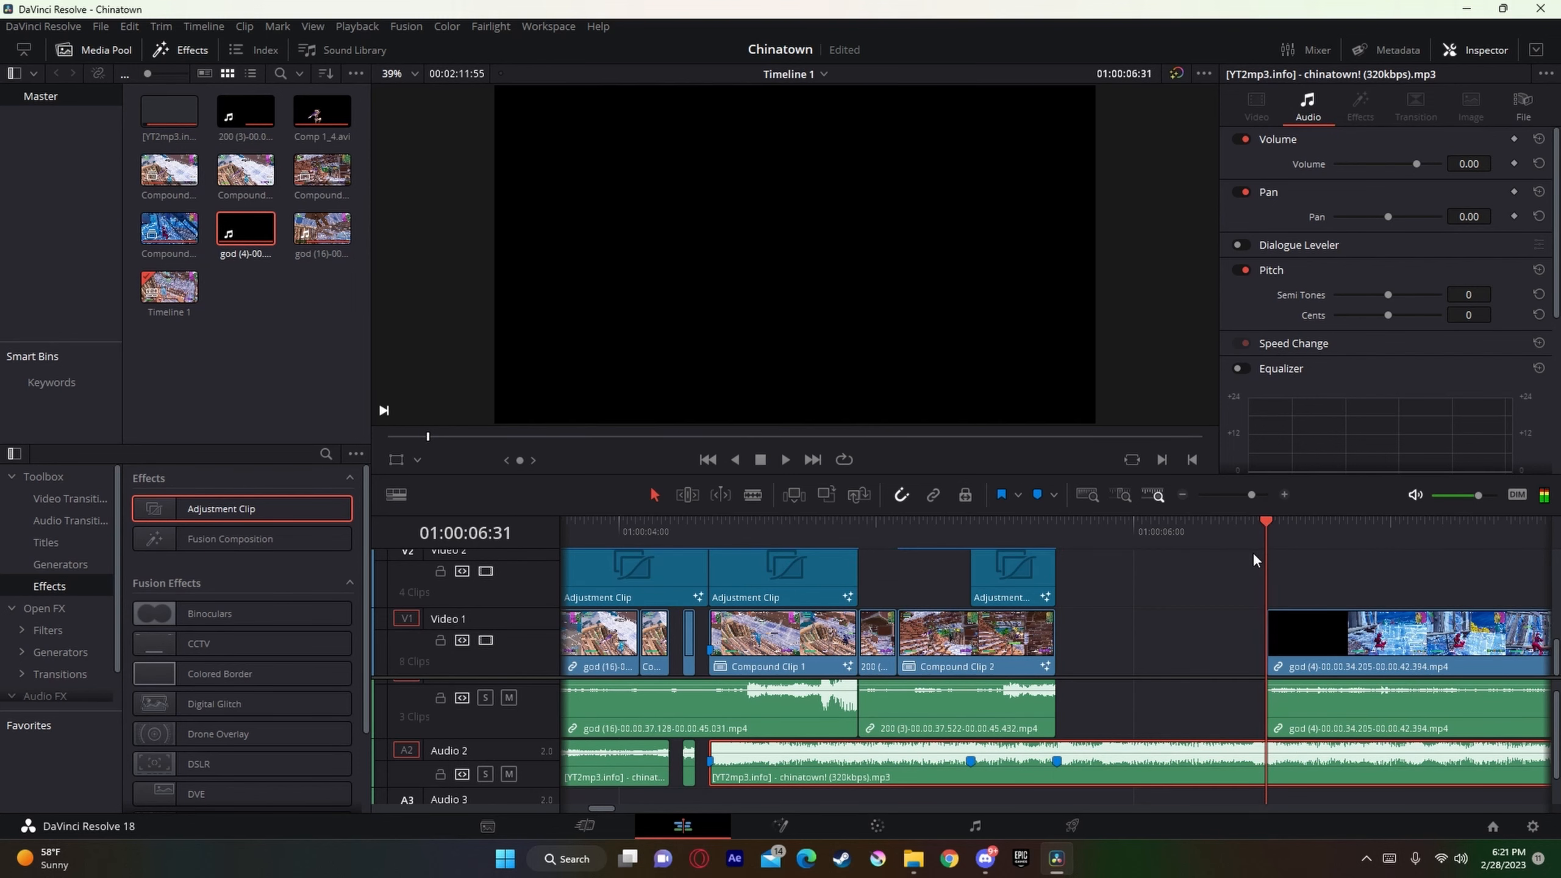
{"action": "key", "text": "Left"}
{"action": "key", "text": "Left"}
{"action": "key", "text": "Left"}
{"action": "key", "text": "Left"}
{"action": "key", "text": "Right"}
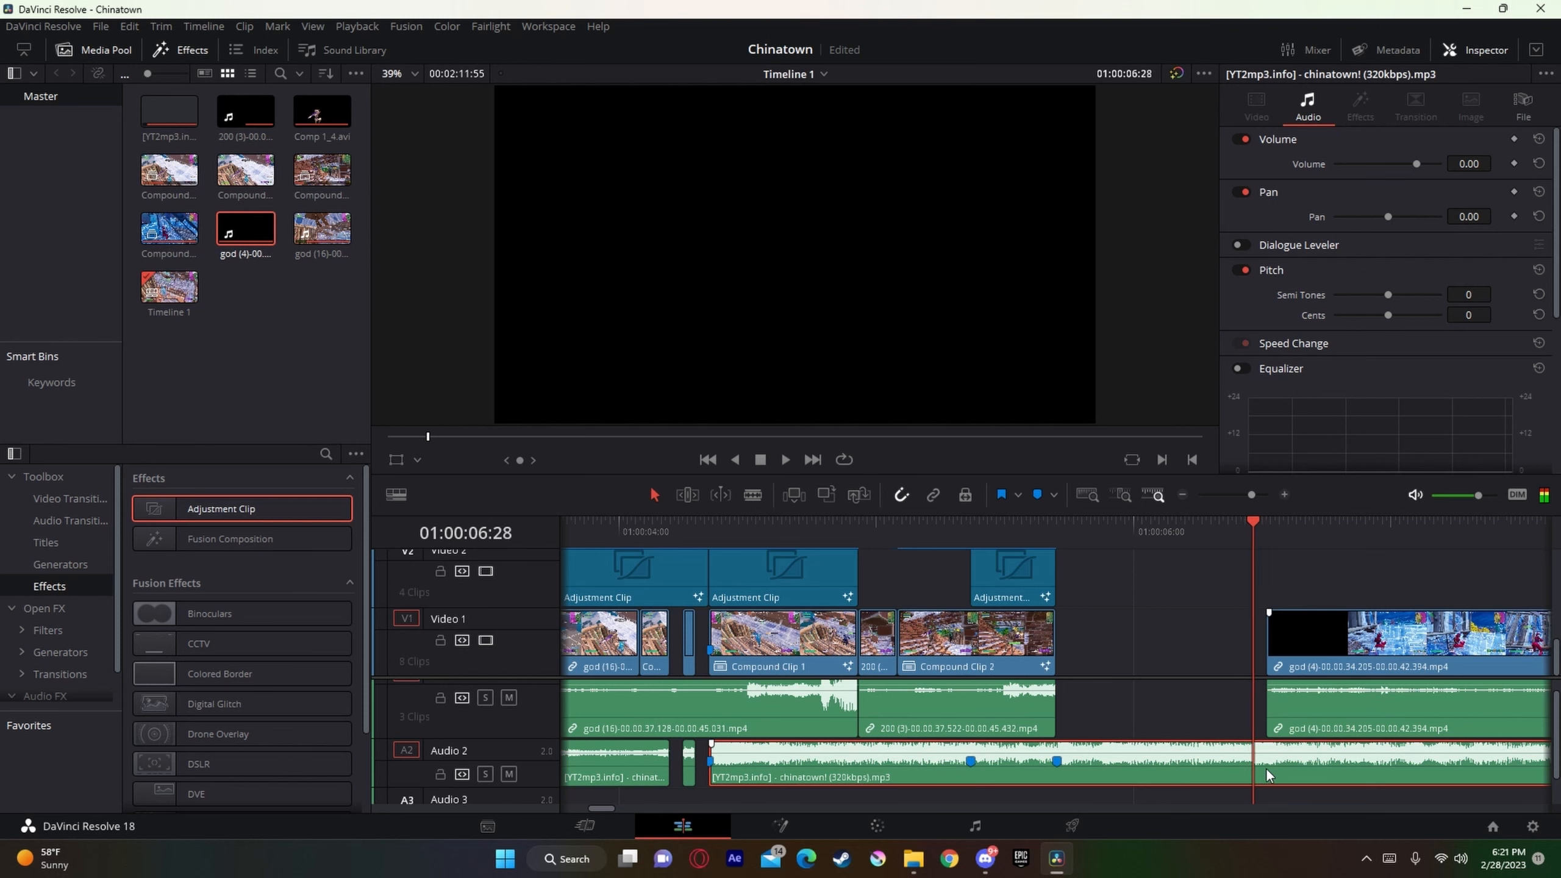
{"action": "key", "text": "m"}
Step: Replay the section after 01:00:05:42 and add another beat marker to the chinatown! song at 01:00:06:08
{"action": "left_click", "coordinate": [1239, 555]}
{"action": "mouse_move", "coordinate": [1194, 523]}
{"action": "left_mouse_down"}
{"action": "mouse_move", "coordinate": [1069, 539]}
{"action": "mouse_move", "coordinate": [1250, 534]}
{"action": "mouse_move", "coordinate": [1073, 537]}
{"action": "left_mouse_up"}
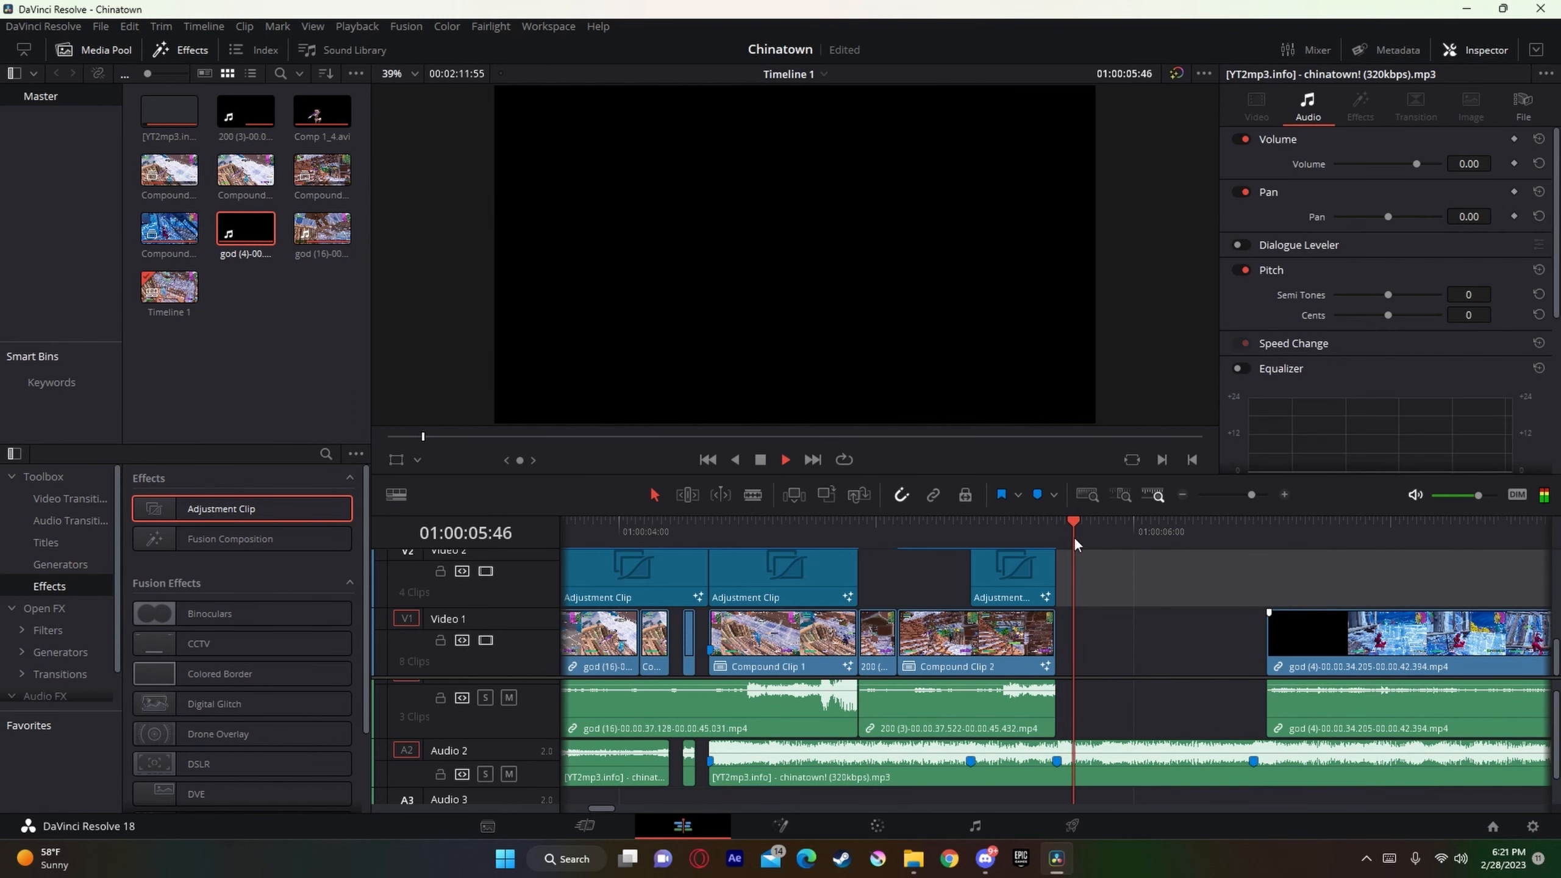
{"action": "key", "text": "space"}
{"action": "left_click_drag", "start_coordinate": [1237, 534], "coordinate": [964, 531]}
{"action": "key", "text": "space"}
{"action": "key", "text": "space"}
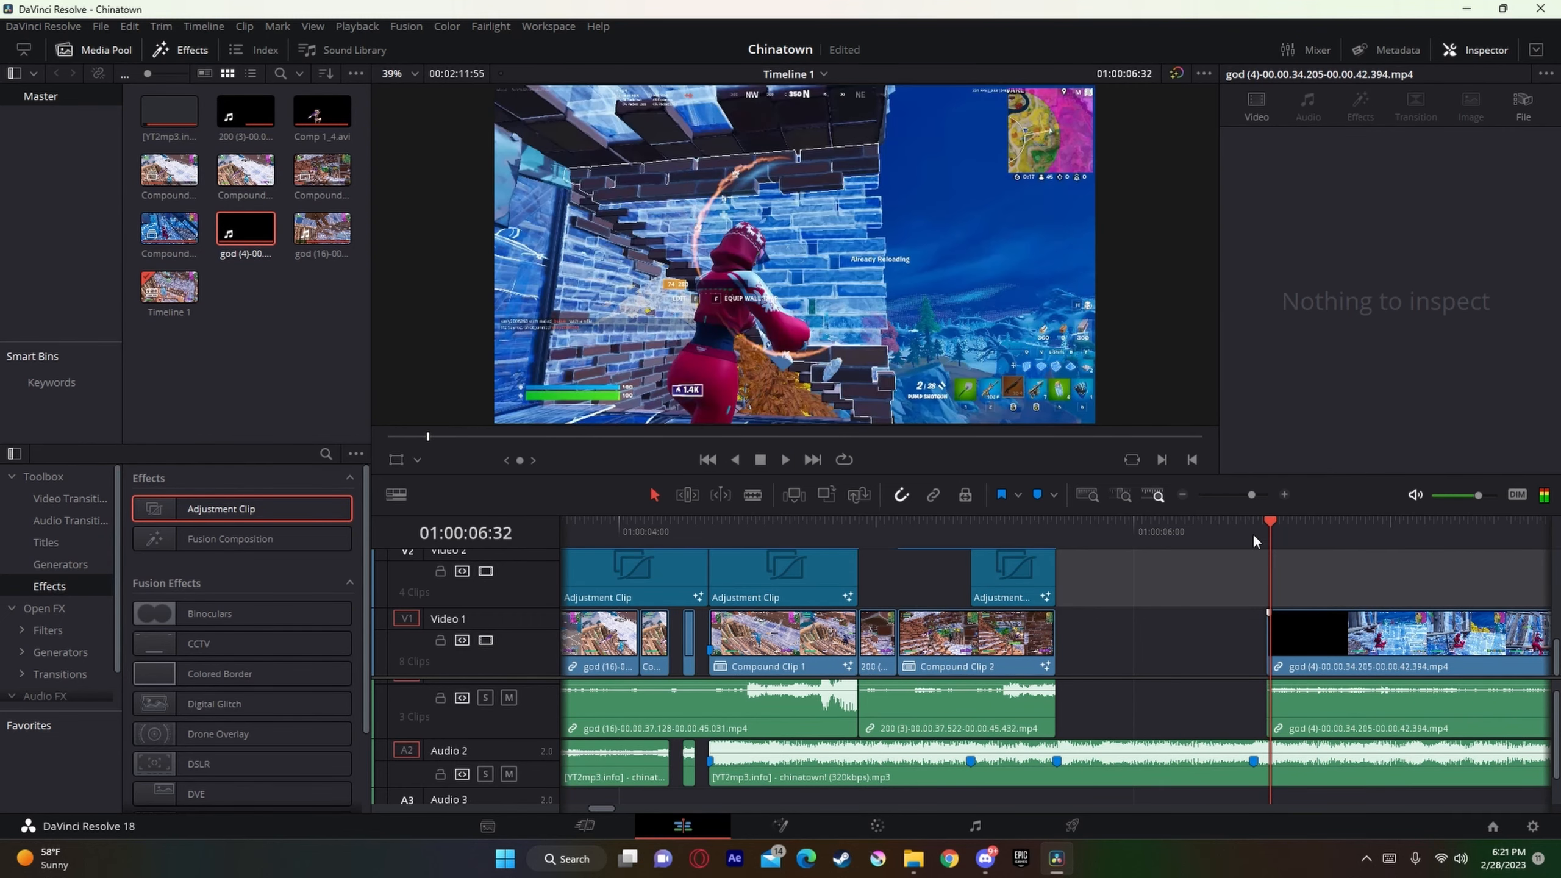
{"action": "left_click_drag", "start_coordinate": [1253, 533], "coordinate": [1167, 533]}
{"action": "left_click", "coordinate": [1196, 766]}
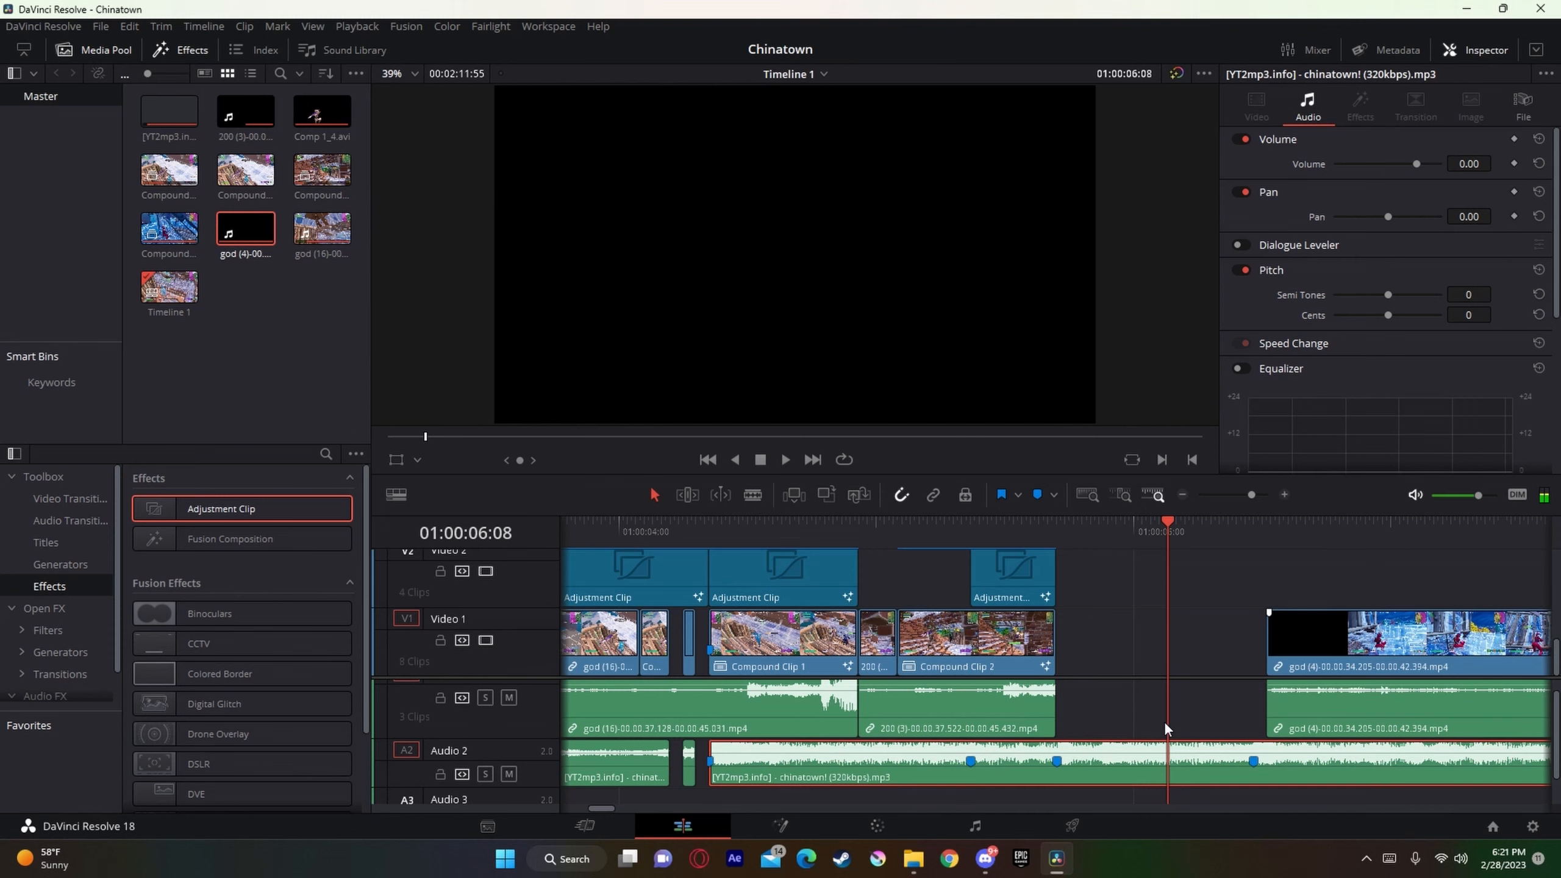
{"action": "key", "text": "m"}
Step: Play back the song across the two new markers to check that they match the beat
{"action": "left_click_drag", "start_coordinate": [1165, 532], "coordinate": [1079, 535]}
{"action": "key", "text": "space"}
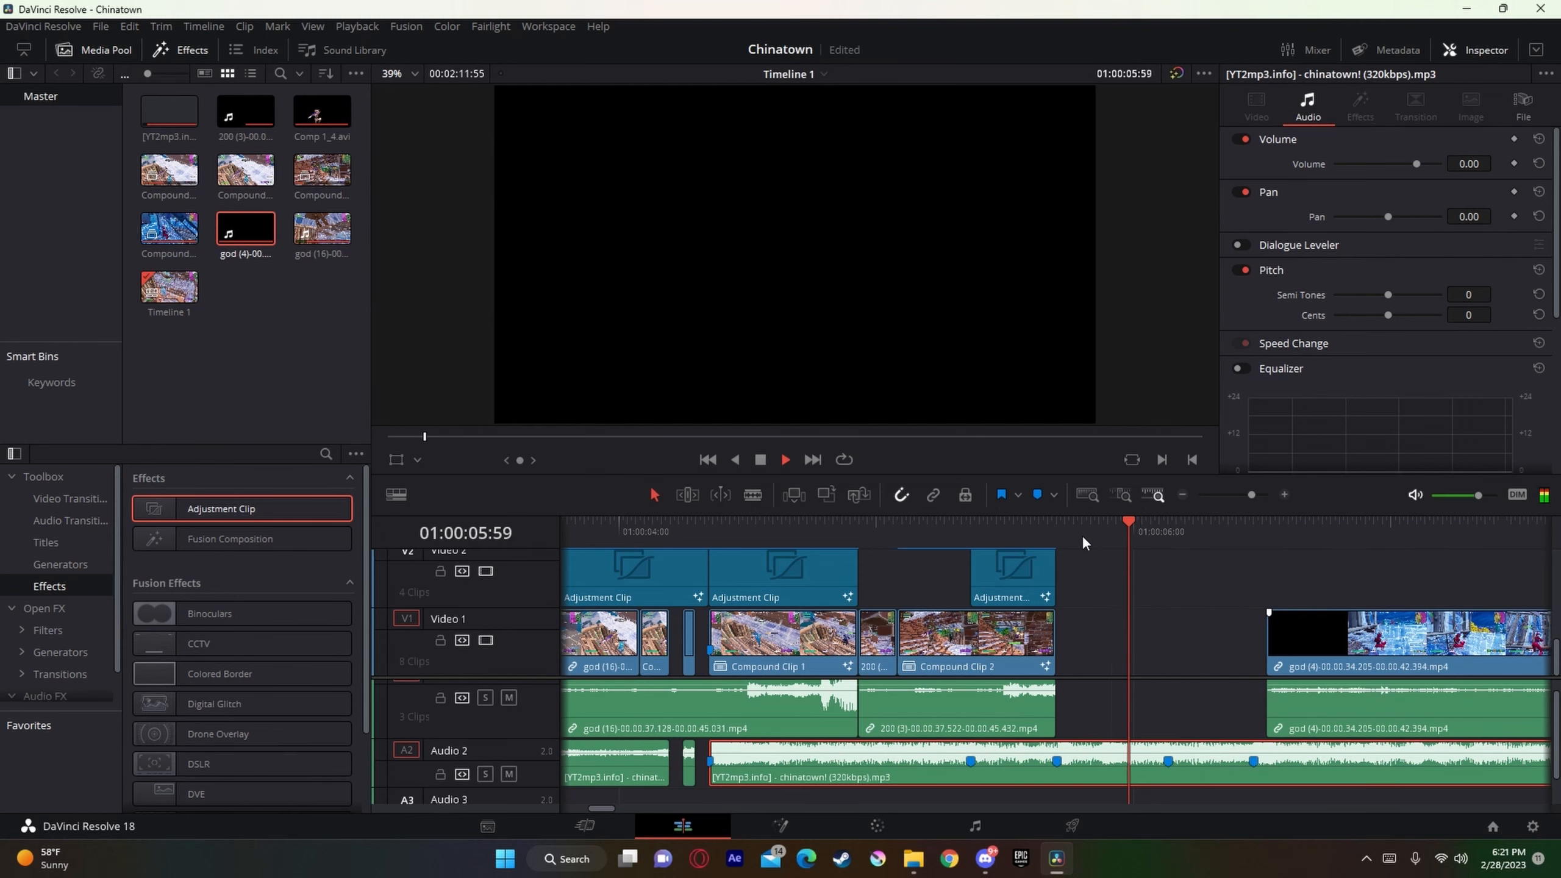
{"action": "key", "text": "space"}
{"action": "left_click_drag", "start_coordinate": [1242, 533], "coordinate": [1159, 560]}
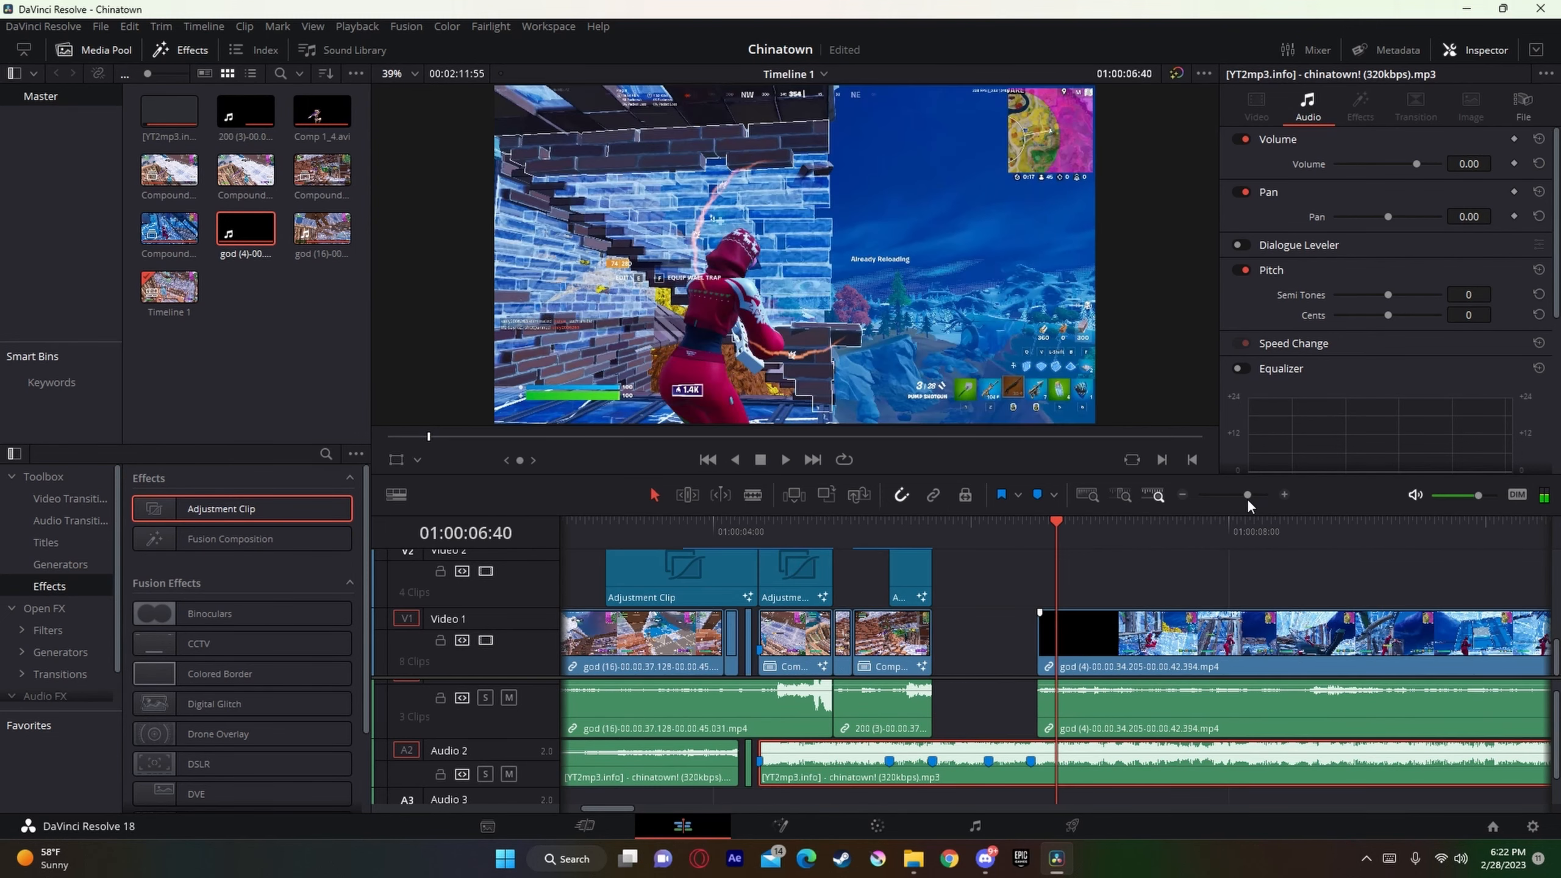
Step: Trim the start of god (4)'s video and audio, and move it with Compound Clip 3 and the adjustment clip to the 01:00:06:08 marker
{"action": "left_click_drag", "start_coordinate": [1247, 497], "coordinate": [1240, 496]}
{"action": "left_click_drag", "start_coordinate": [861, 662], "coordinate": [1096, 667]}
{"action": "left_click_drag", "start_coordinate": [858, 716], "coordinate": [1094, 698]}
{"action": "left_click_drag", "start_coordinate": [1065, 709], "coordinate": [1195, 595]}
{"action": "left_click_drag", "start_coordinate": [1178, 616], "coordinate": [935, 616]}
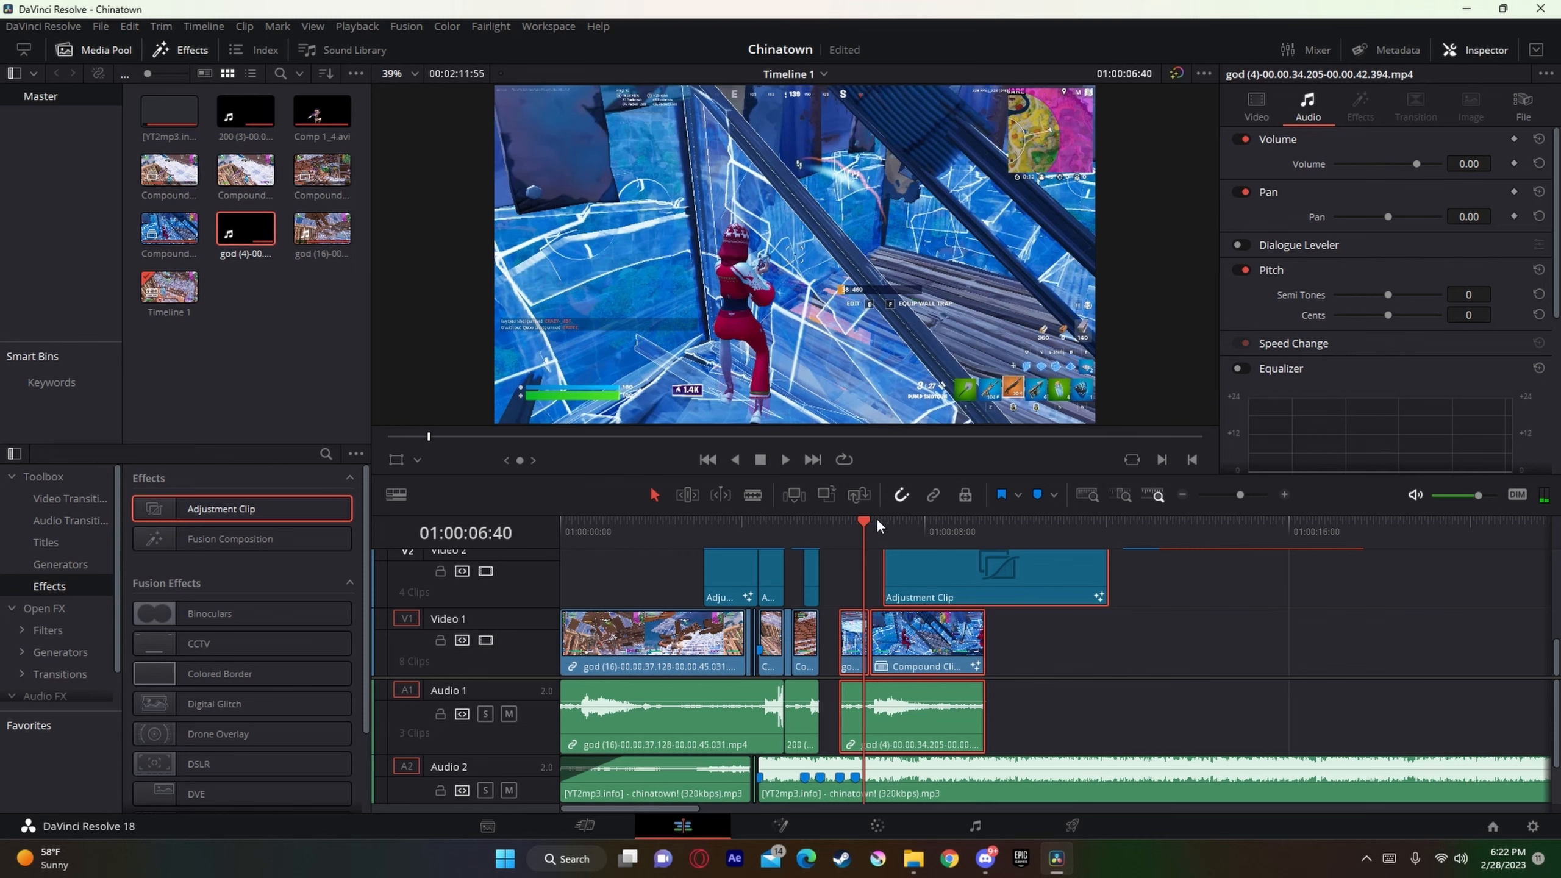
Step: Shift the god (4) group so its adjustment clip starts at 01:00:06:40, and extend god (4)'s video and audio start back to 01:00:05:42
{"action": "left_click_drag", "start_coordinate": [1241, 495], "coordinate": [1249, 513]}
{"action": "left_click", "coordinate": [939, 633]}
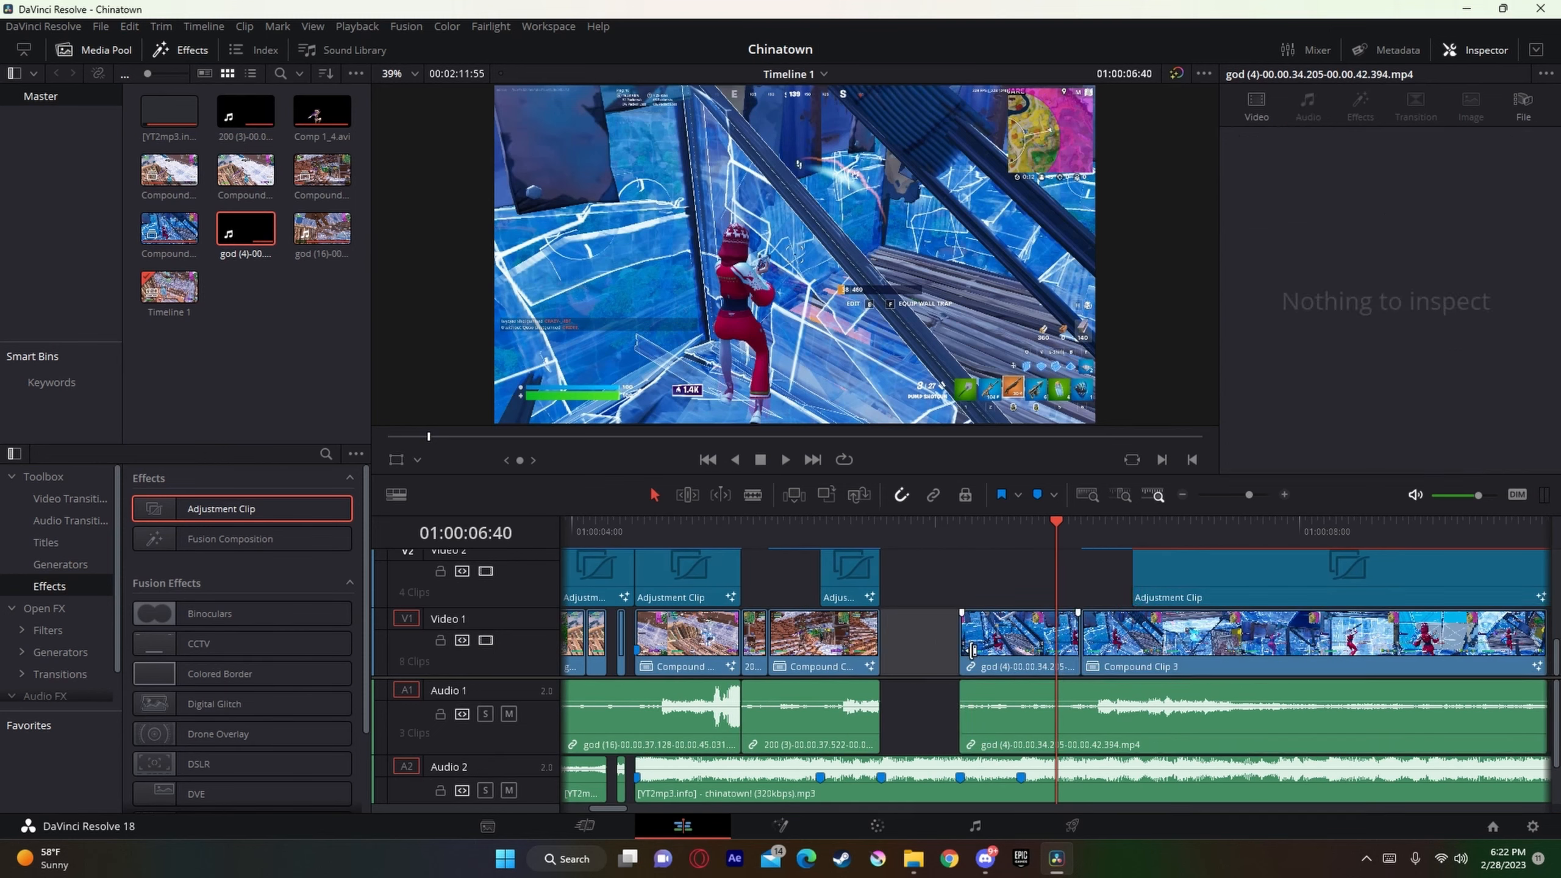
{"action": "left_click_drag", "start_coordinate": [970, 653], "coordinate": [1068, 652]}
{"action": "left_click_drag", "start_coordinate": [970, 733], "coordinate": [1183, 598]}
{"action": "left_click_drag", "start_coordinate": [1184, 598], "coordinate": [1098, 600]}
{"action": "left_click", "coordinate": [958, 600]}
{"action": "left_click_drag", "start_coordinate": [989, 660], "coordinate": [892, 666]}
{"action": "left_click_drag", "start_coordinate": [984, 738], "coordinate": [882, 738]}
Step: Add a new adjustment clip on Video 3 starting at the 01:00:06:08 marker
{"action": "scroll", "coordinate": [1090, 610], "scroll_direction": "up", "scroll_amount": 1}
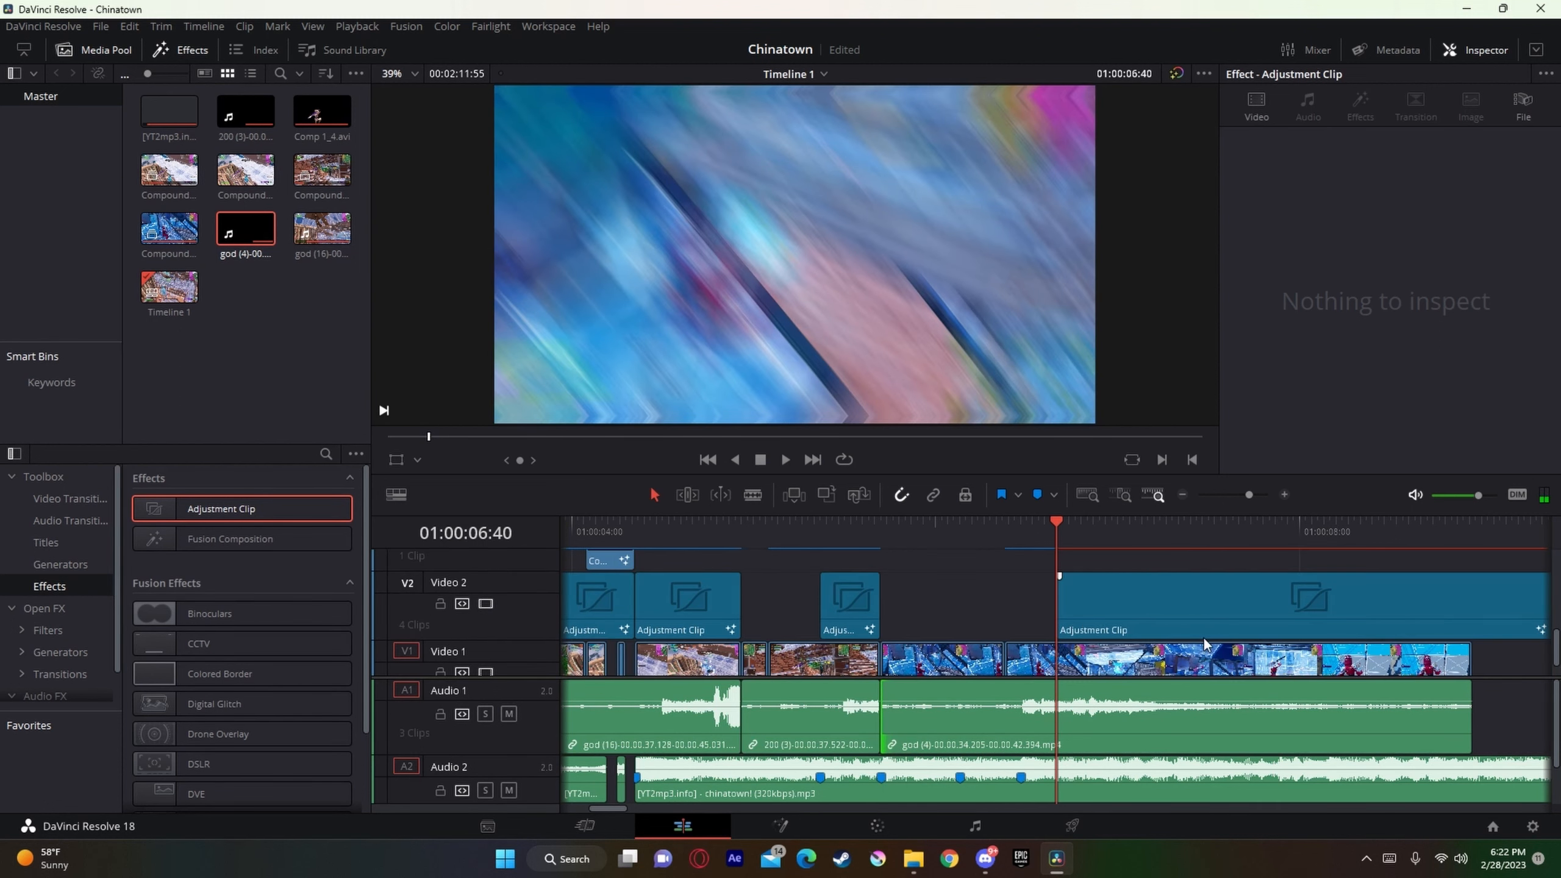
{"action": "scroll", "coordinate": [1188, 596], "scroll_direction": "up", "scroll_amount": 3}
{"action": "left_click_drag", "start_coordinate": [285, 513], "coordinate": [964, 618]}
Step: Open the Video 3 adjustment clip in Fusion and insert the Nadavb Preshake.setting preset between MediaIn1 and MediaOut1
{"action": "right_click", "coordinate": [971, 618]}
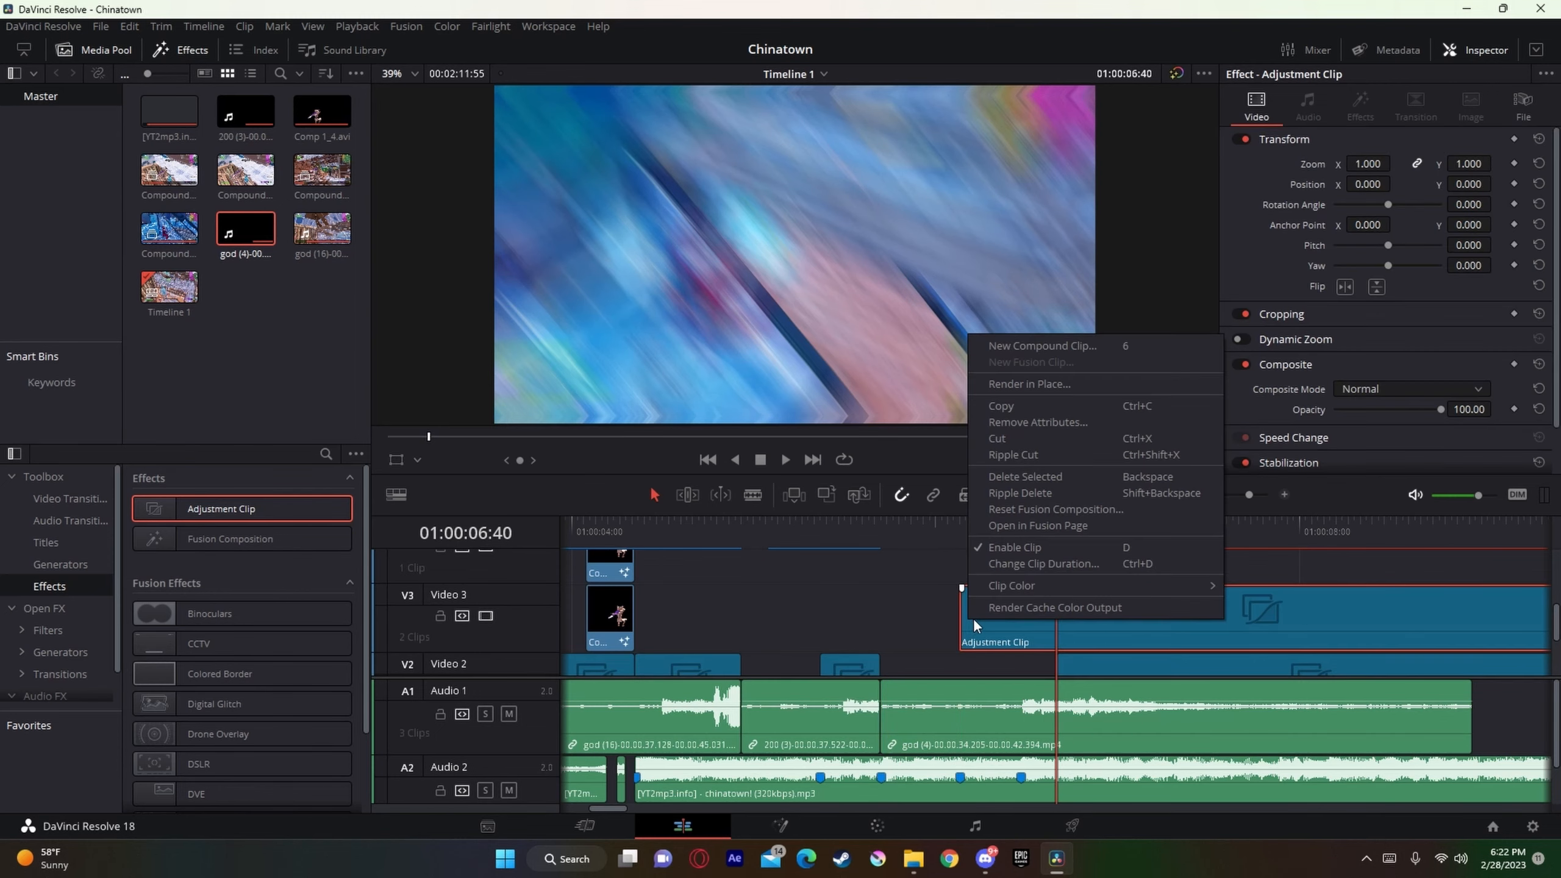
{"action": "left_click", "coordinate": [1053, 528]}
{"action": "mouse_move", "coordinate": [914, 858]}
{"action": "left_click", "coordinate": [858, 796]}
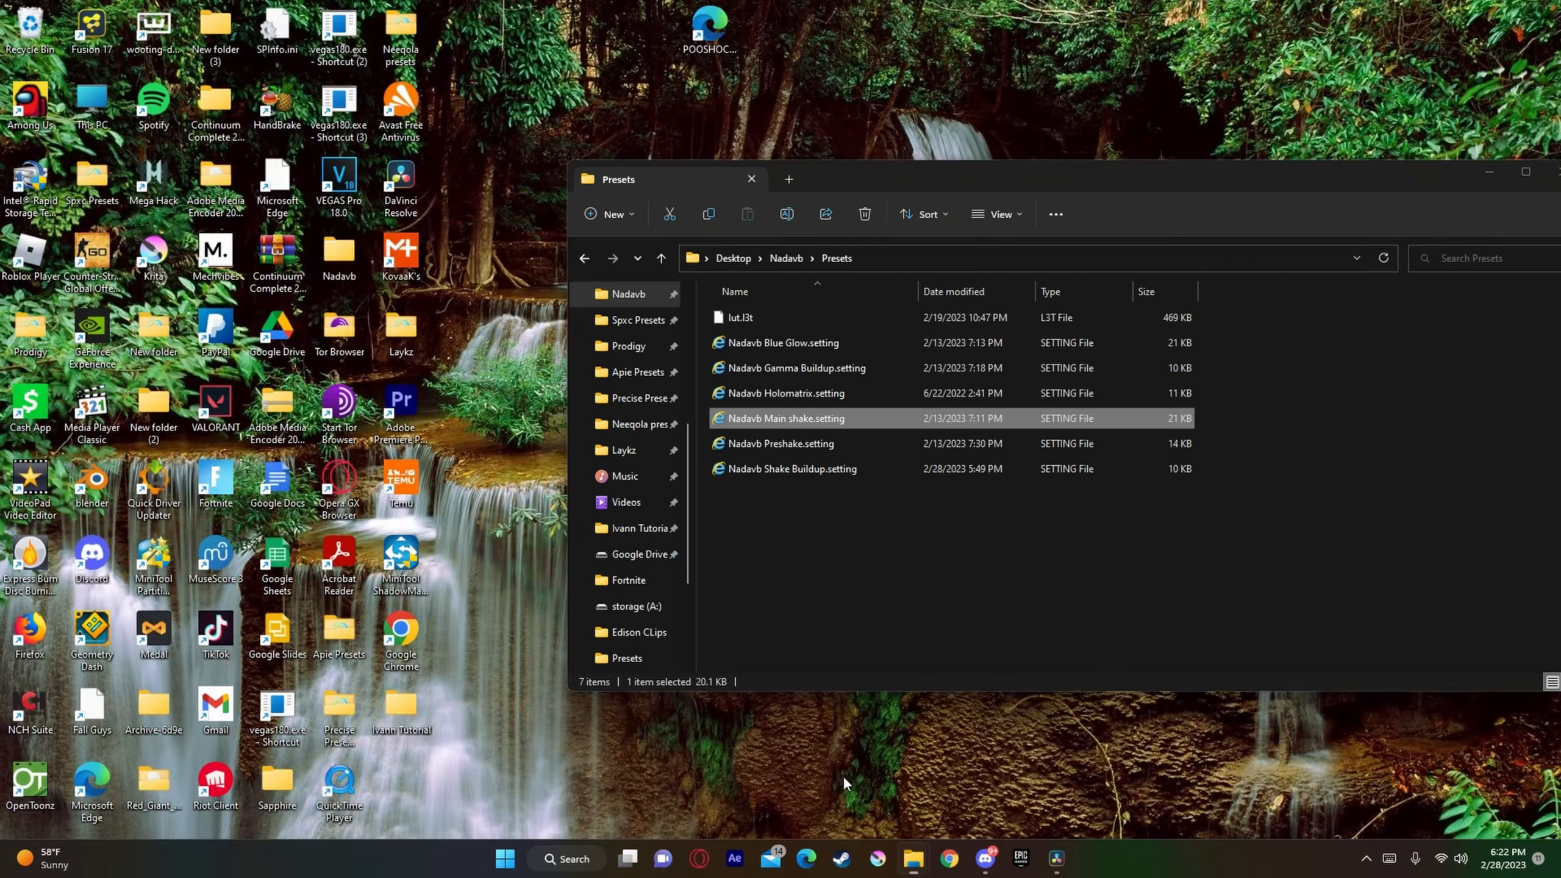
{"action": "left_click_drag", "start_coordinate": [807, 440], "coordinate": [332, 552]}
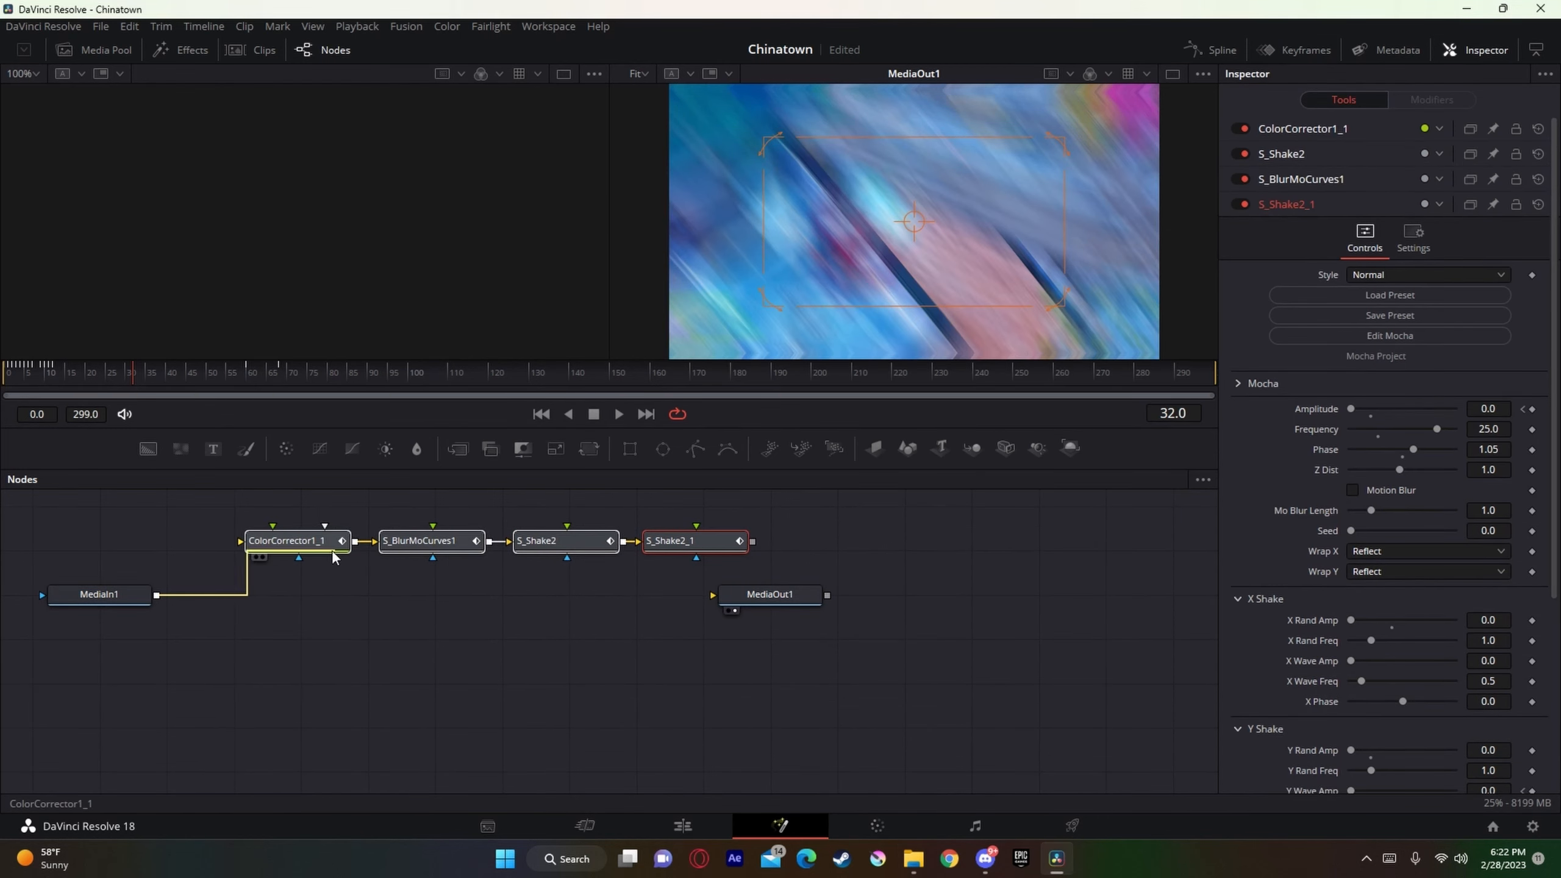
{"action": "left_click_drag", "start_coordinate": [754, 544], "coordinate": [759, 610]}
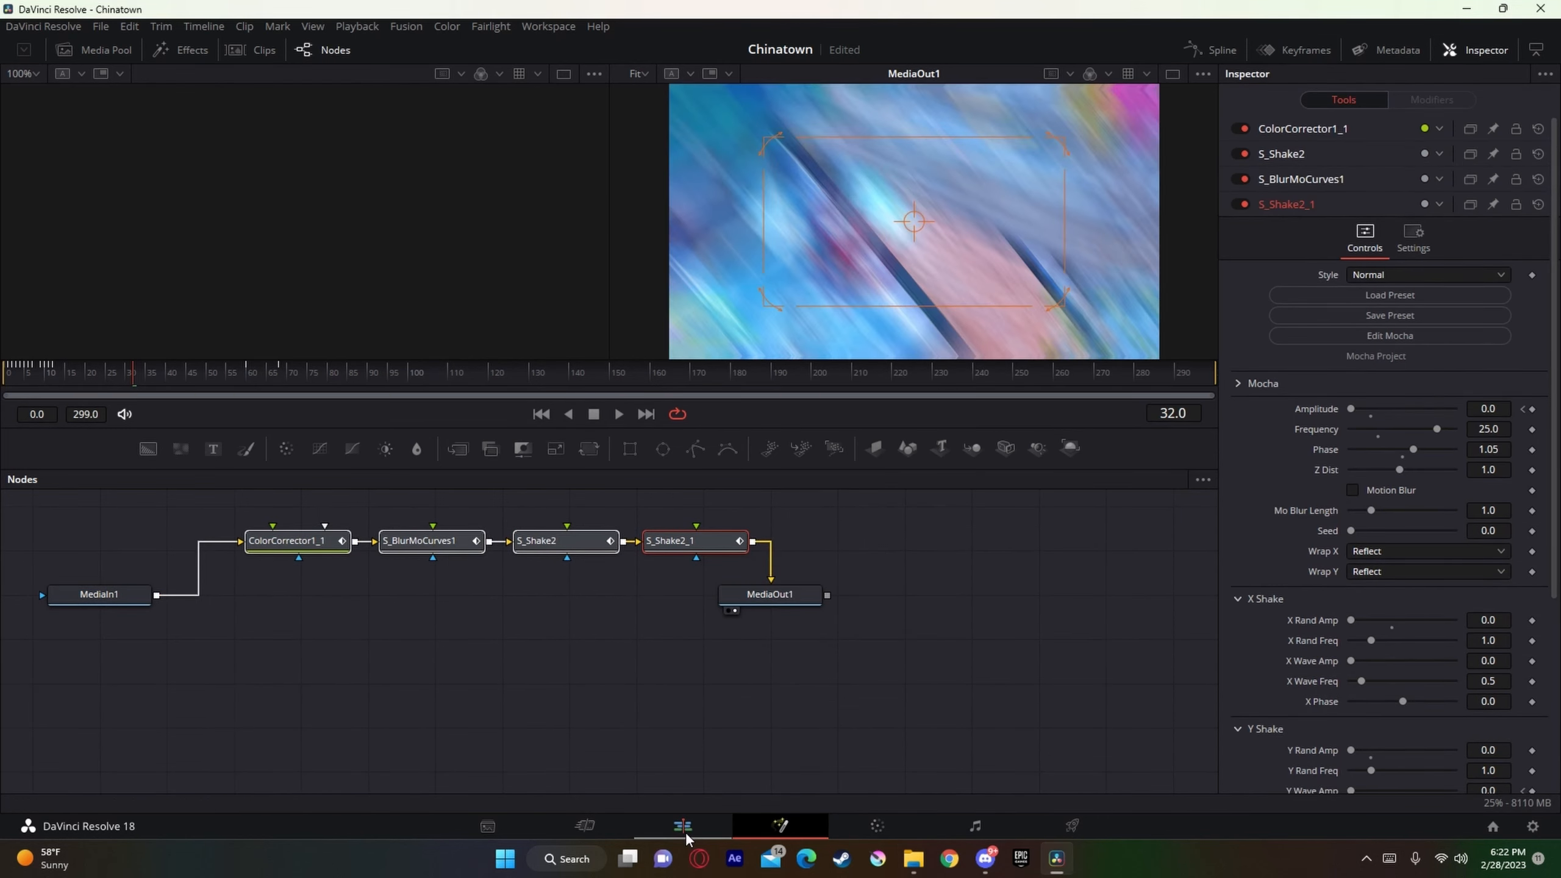
Step: Return to the edit timeline and enable Render Cache Color Output for the Video 3 adjustment clip
{"action": "left_click", "coordinate": [684, 830]}
{"action": "right_click", "coordinate": [1033, 612]}
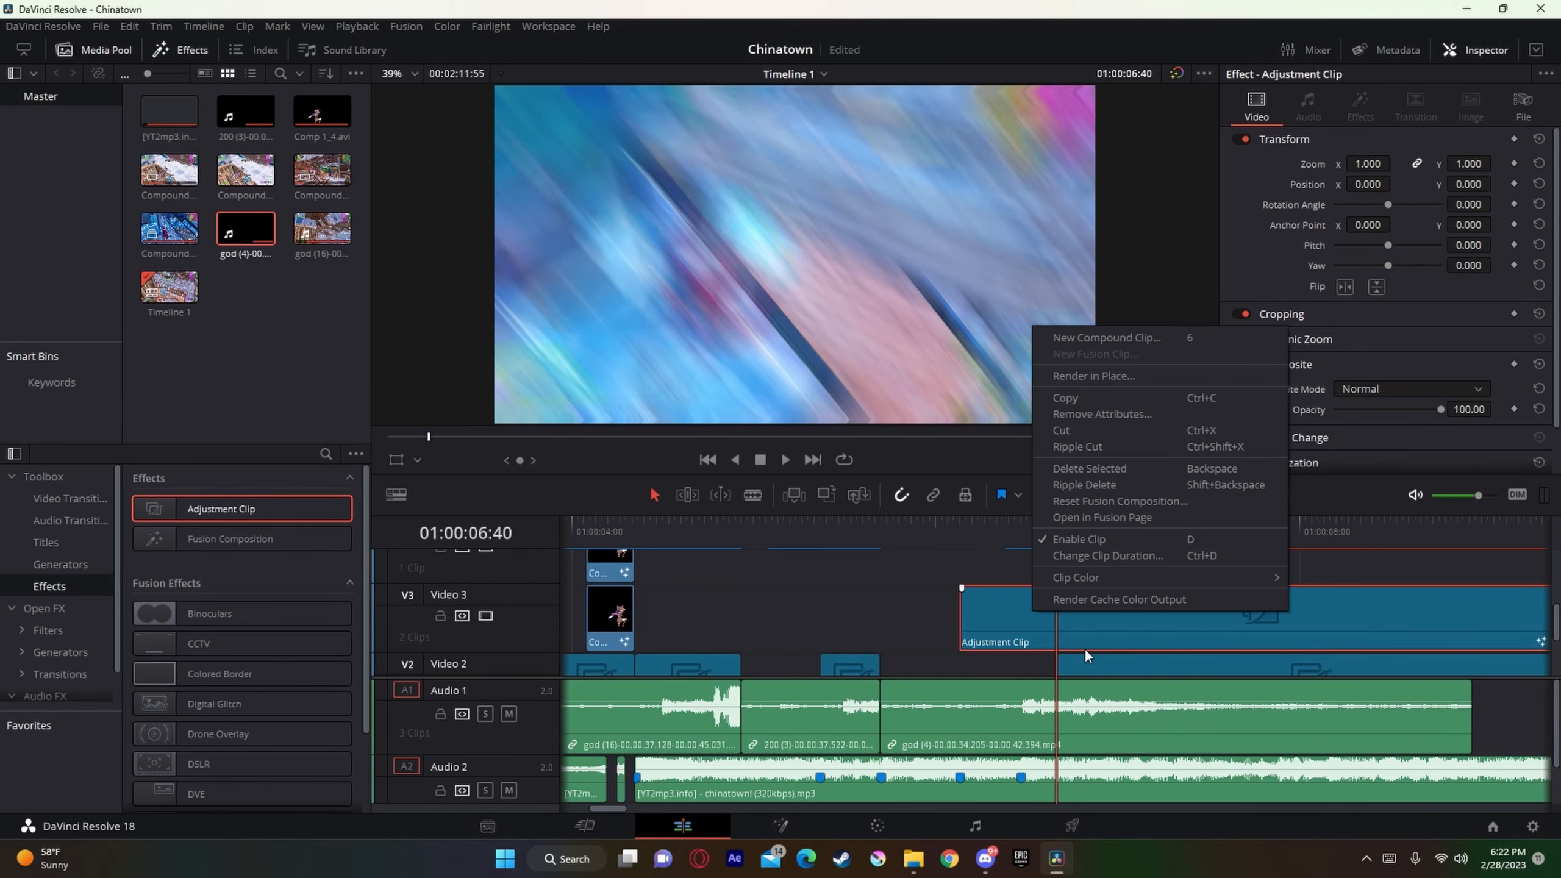
{"action": "left_click", "coordinate": [1137, 602]}
Step: Reopen the Video 3 adjustment clip's Fusion composition to inspect the preshake nodes and return to the timeline
{"action": "right_click", "coordinate": [1117, 600]}
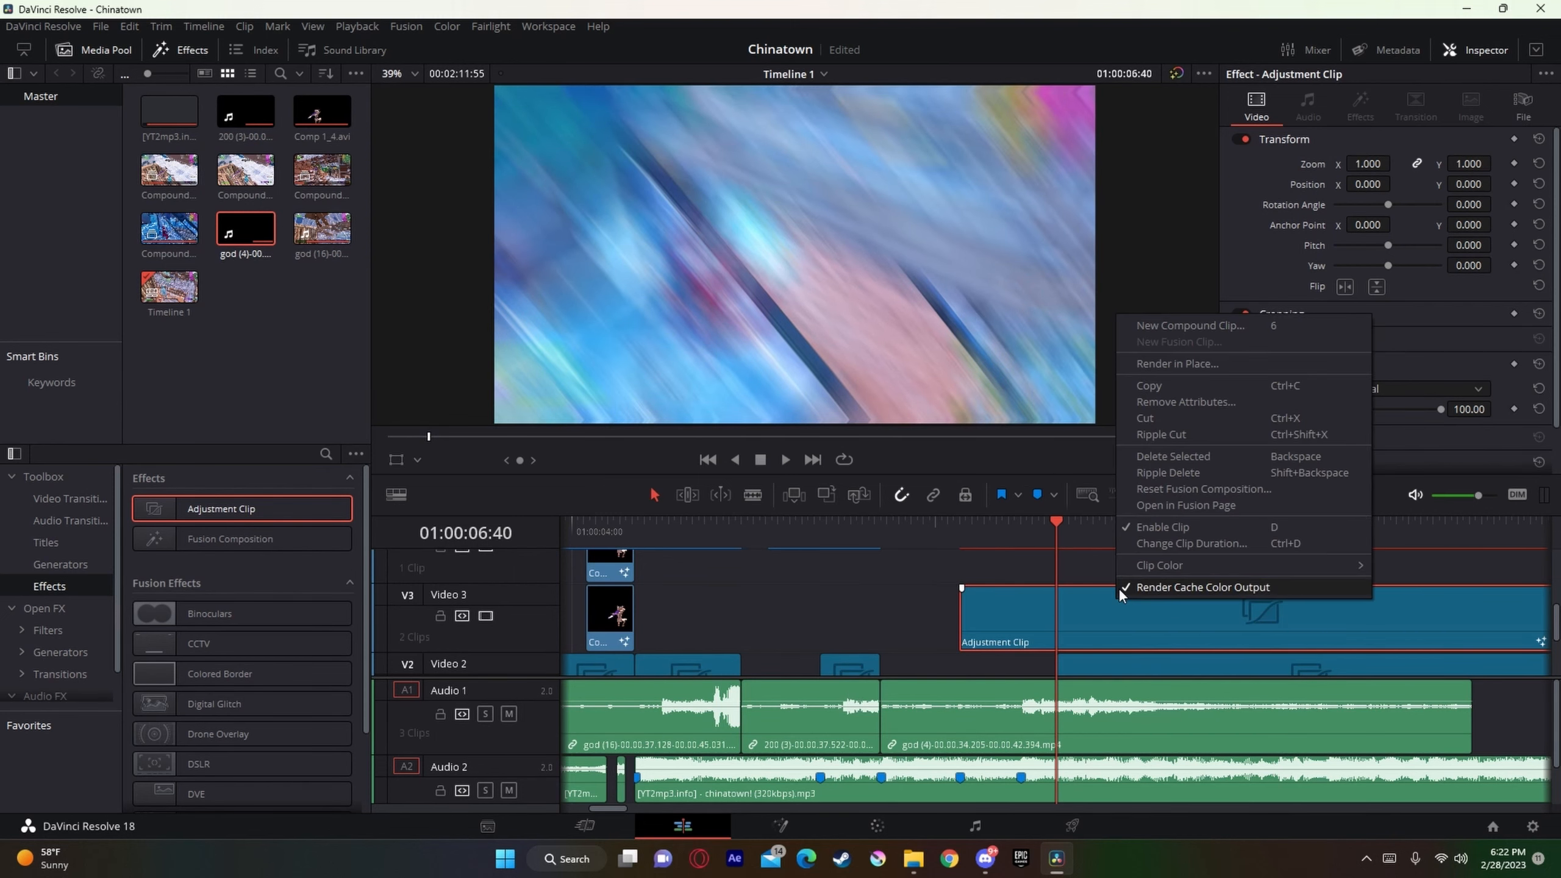
{"action": "left_click", "coordinate": [1196, 505]}
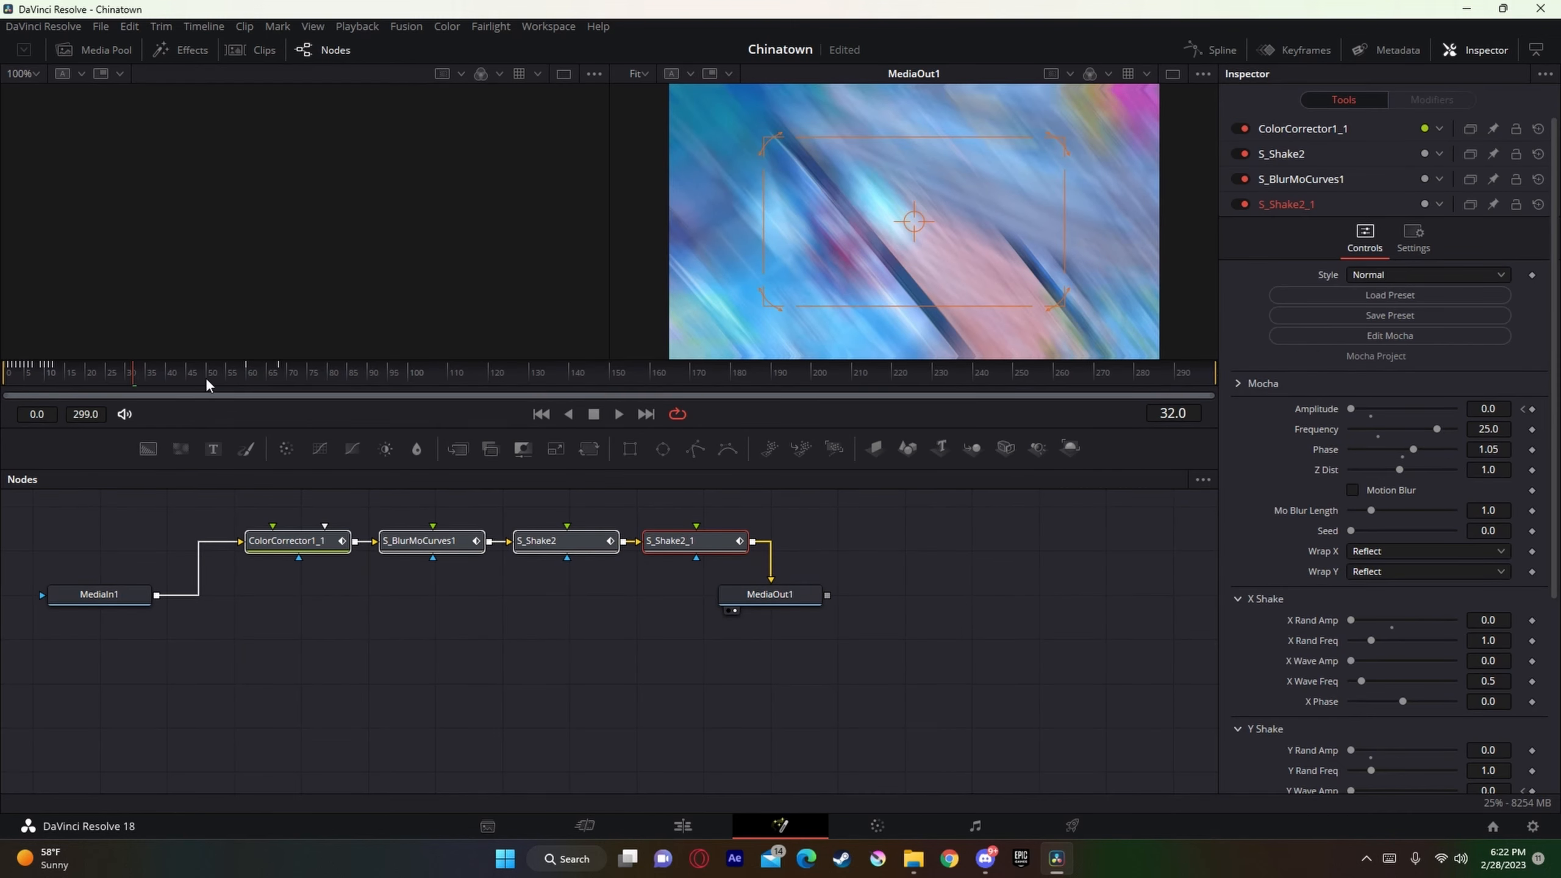
{"action": "left_click", "coordinate": [682, 825]}
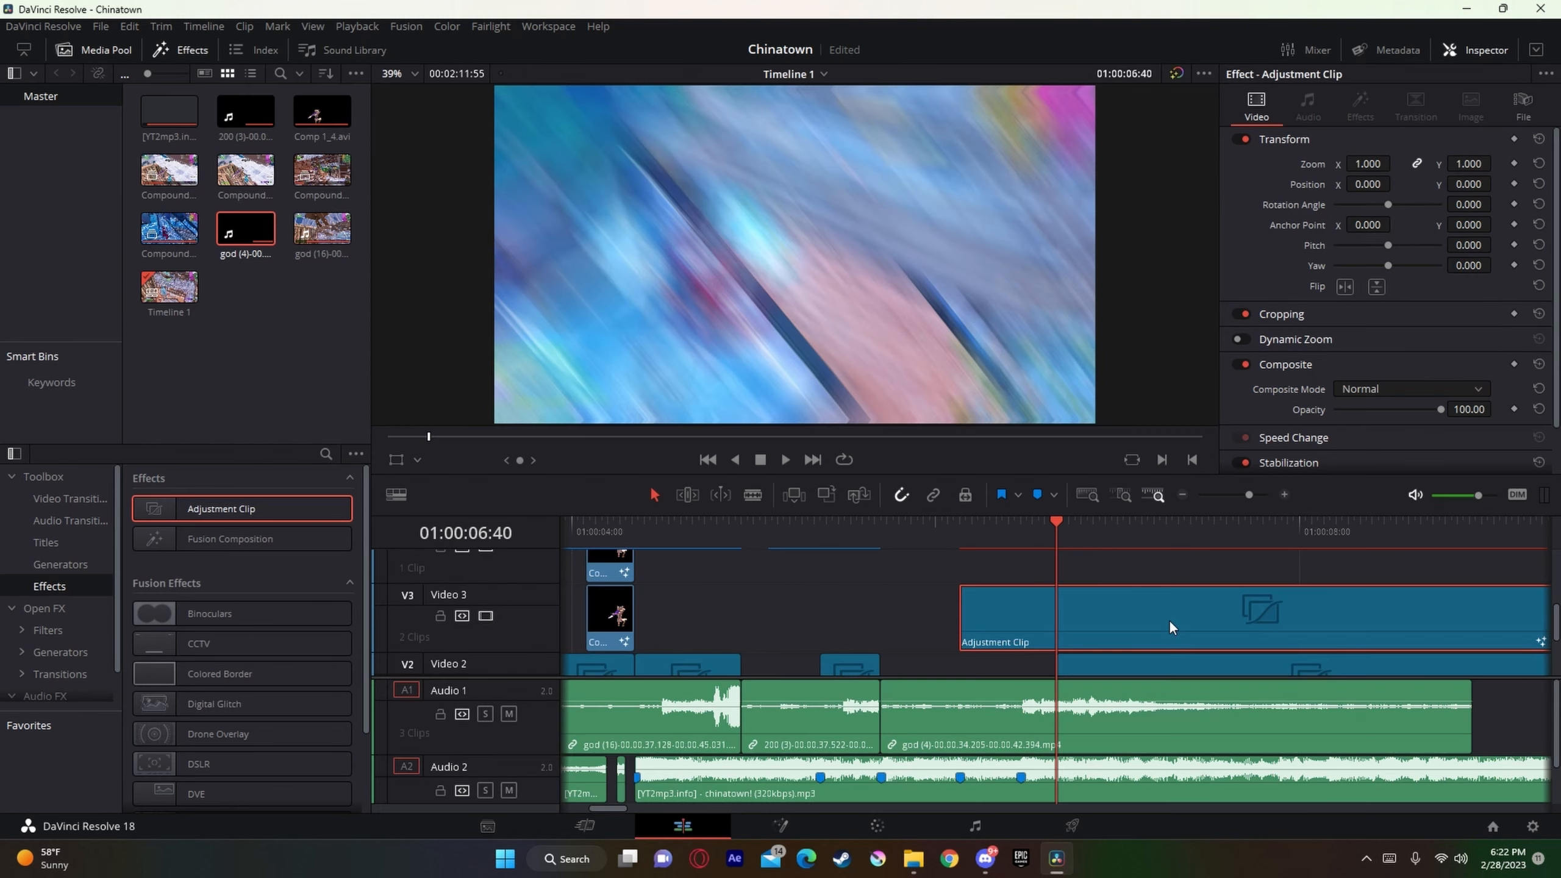
Step: Split the Video 3 adjustment clip at 01:00:06:40 and delete the part after the cut
{"action": "key", "text": "ctrl+b"}
{"action": "left_click", "coordinate": [1123, 634]}
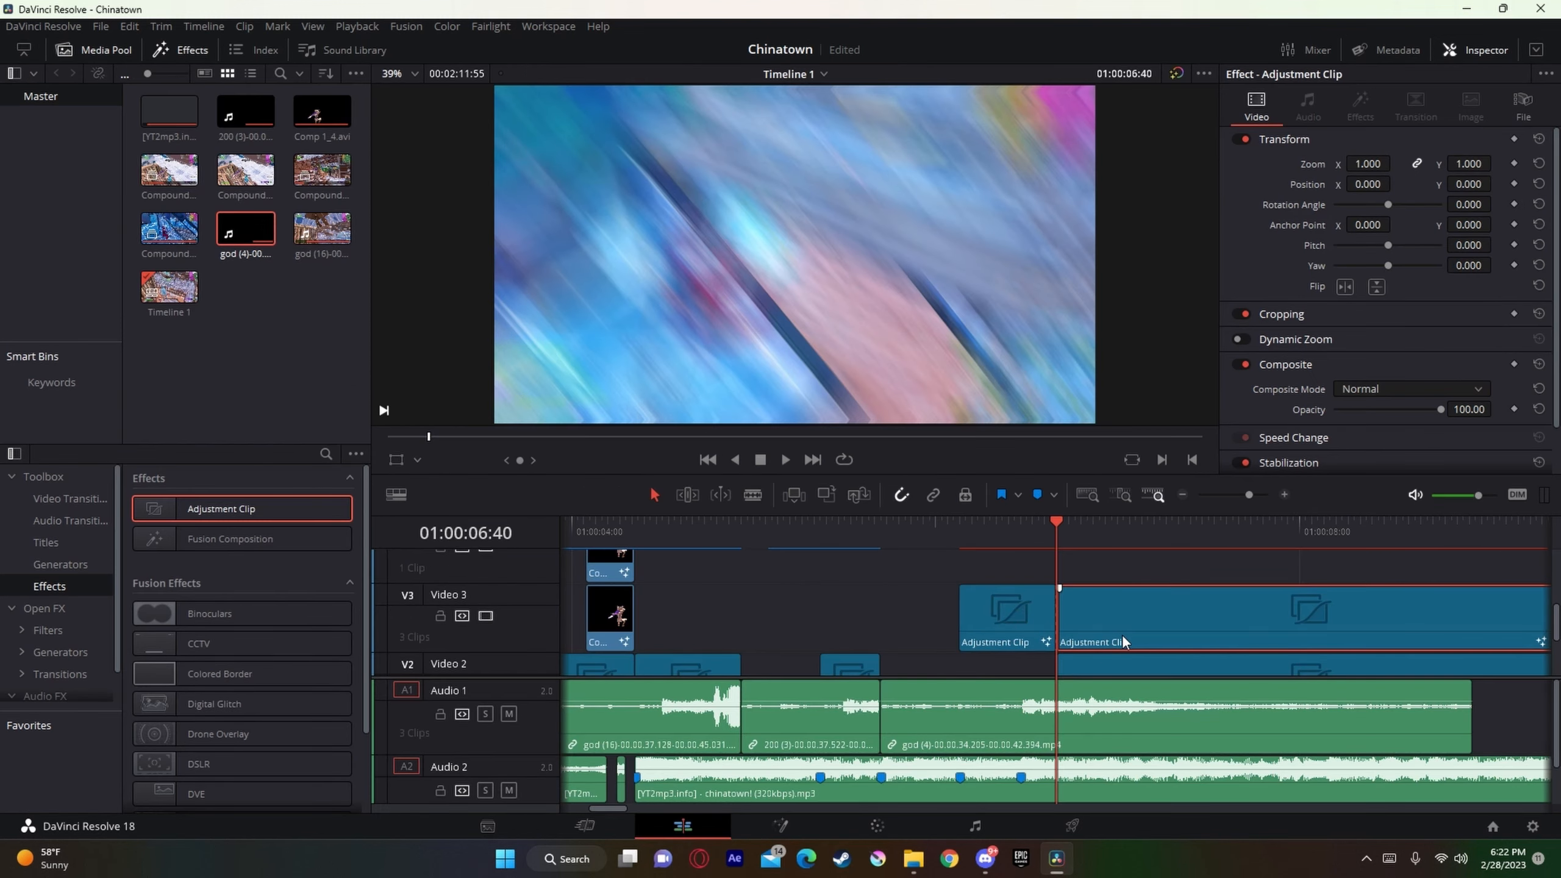
{"action": "key", "text": "Delete"}
{"action": "right_click", "coordinate": [984, 612]}
{"action": "left_click", "coordinate": [1093, 617]}
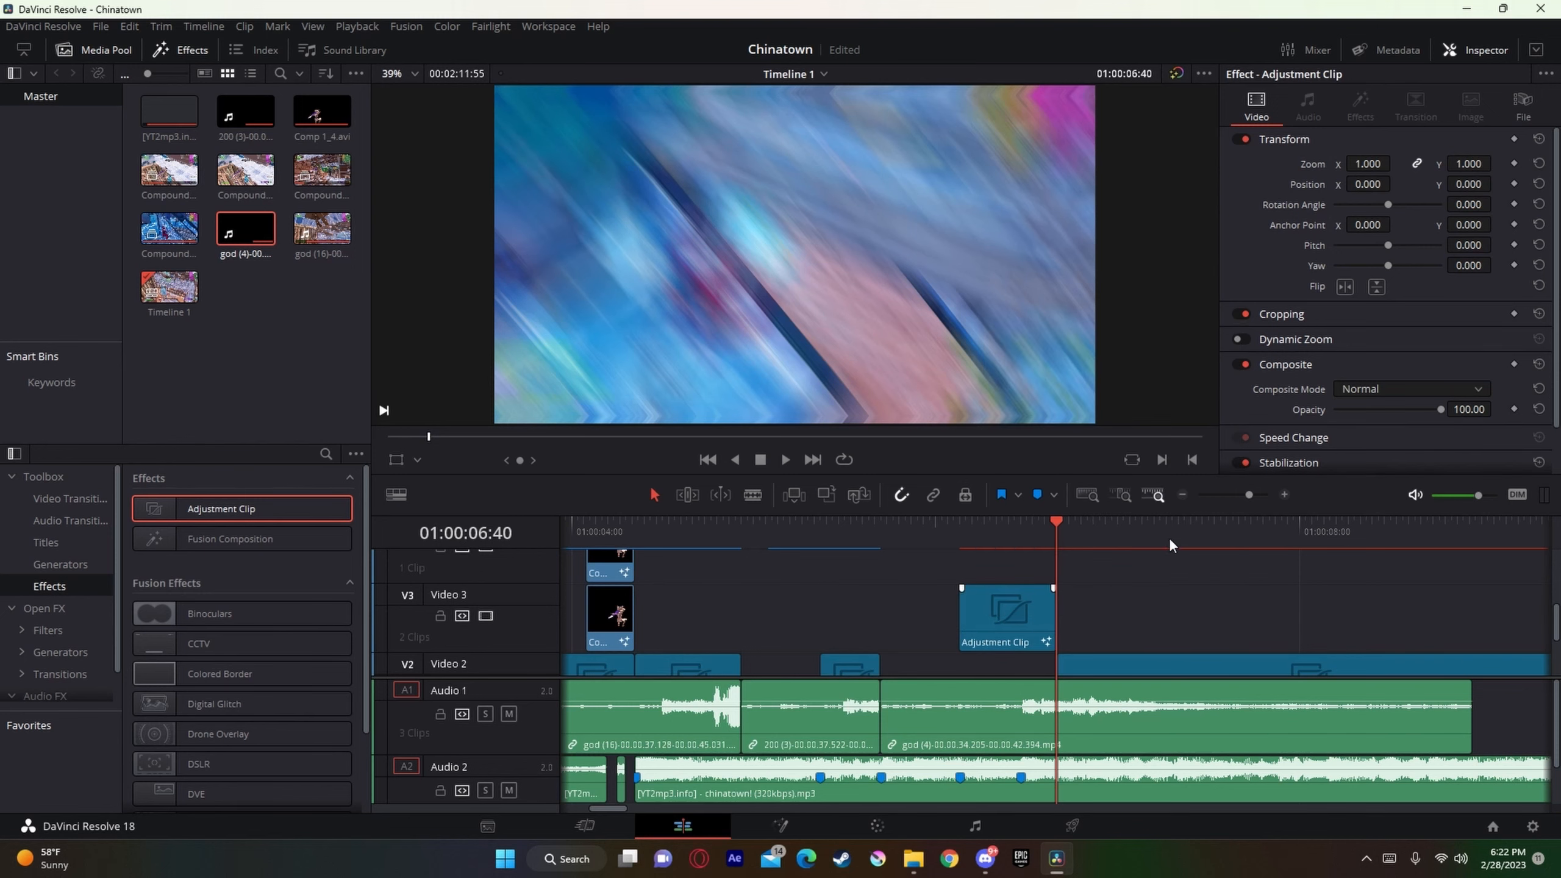
Step: Play back from about 01:00:05:38 through the Video 3 adjustment clip to check the preshake against the beat
{"action": "left_click", "coordinate": [1006, 521]}
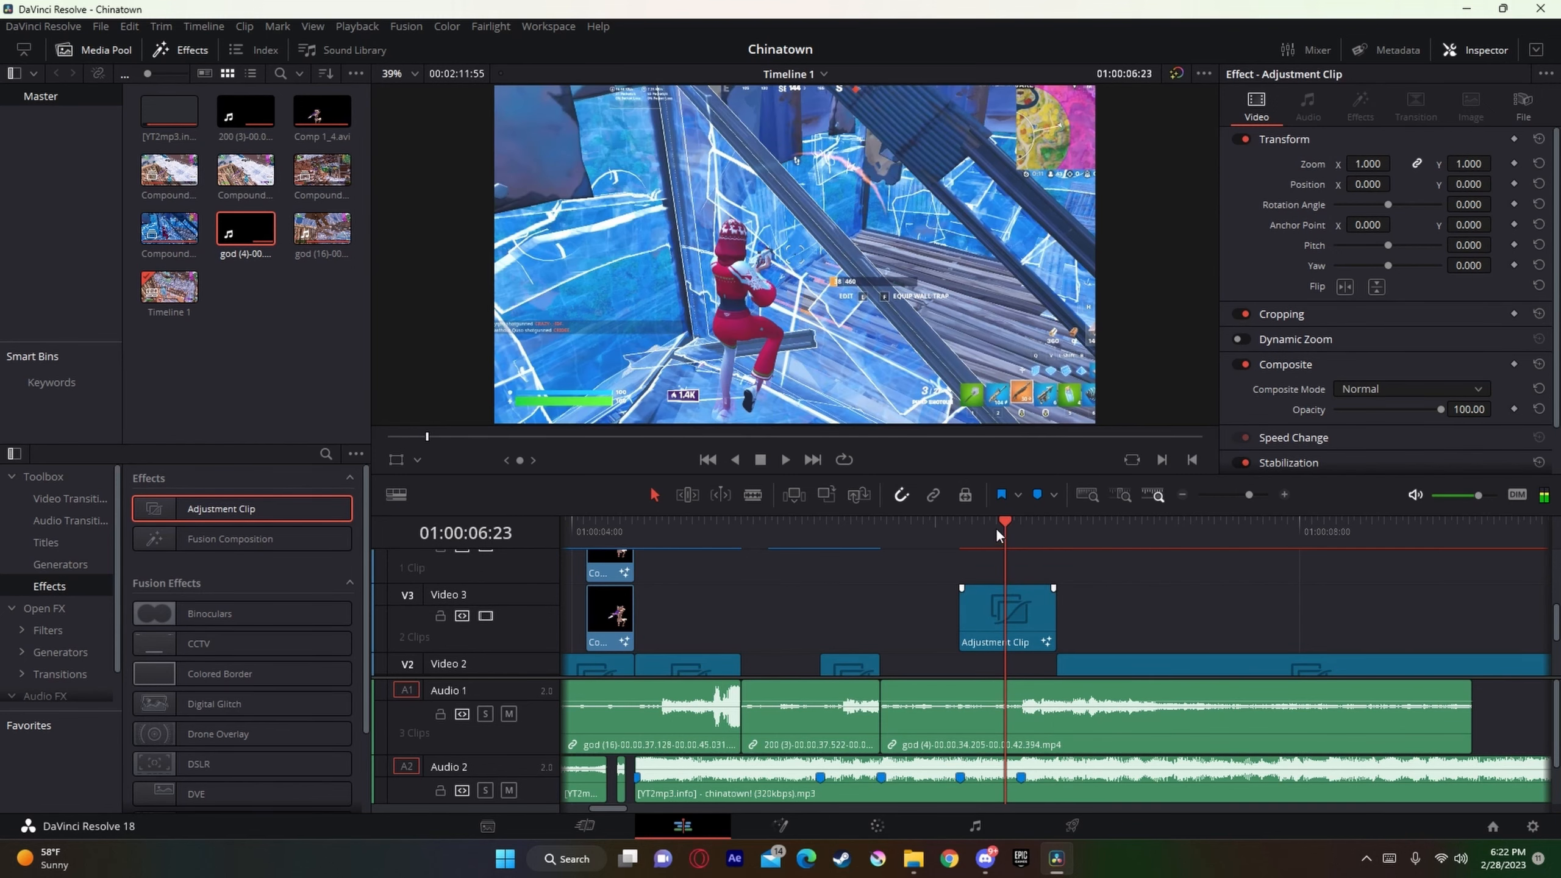
{"action": "left_click_drag", "start_coordinate": [999, 530], "coordinate": [859, 500]}
{"action": "scroll", "coordinate": [799, 537], "scroll_direction": "up", "scroll_amount": 3}
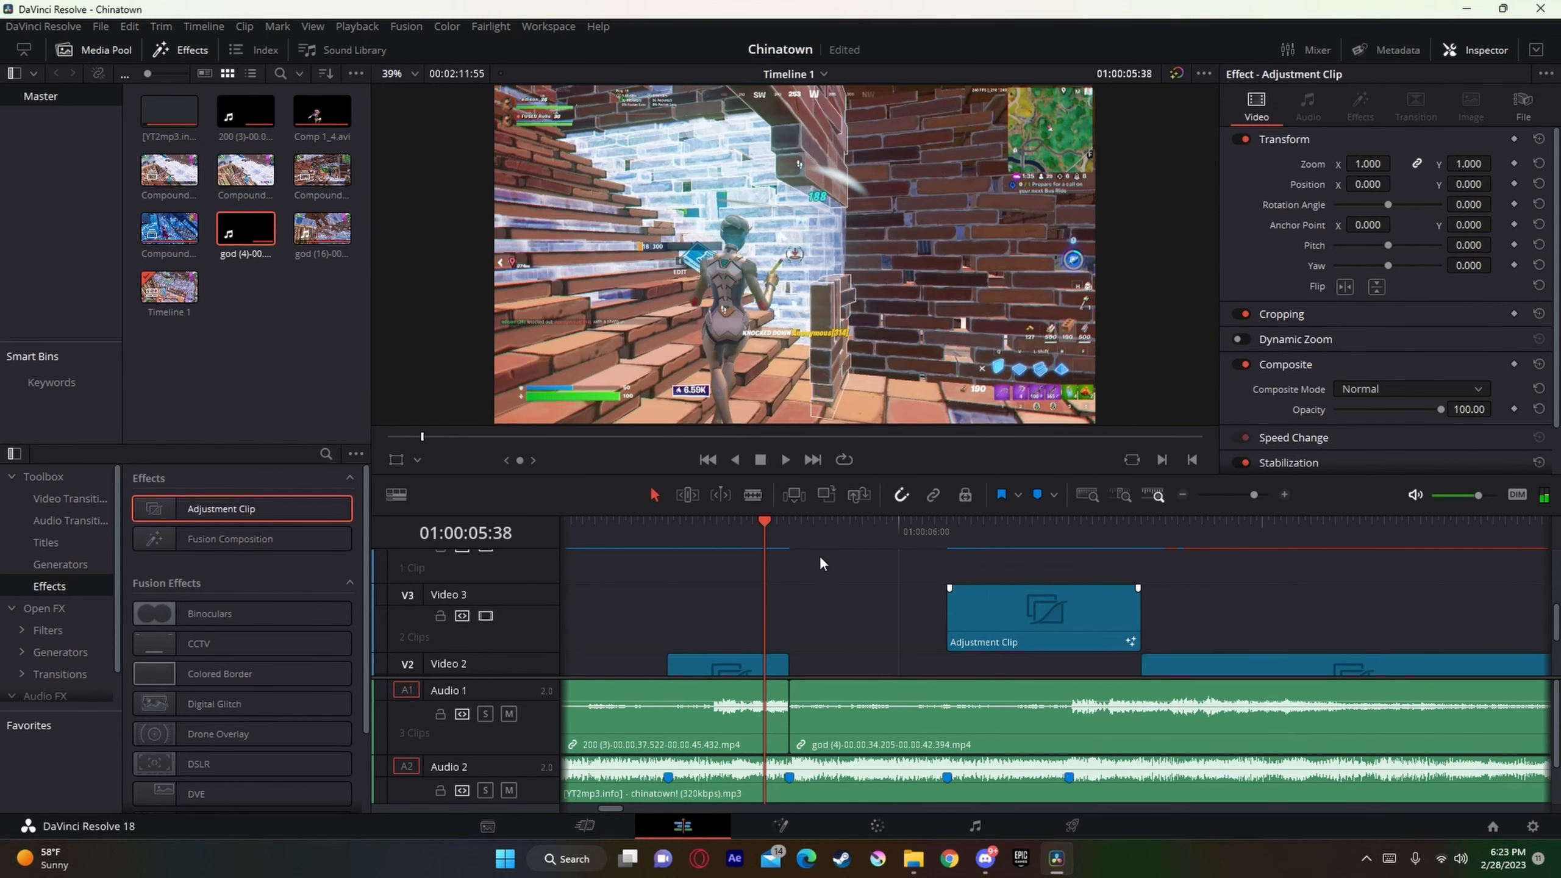
{"action": "key", "text": "space"}
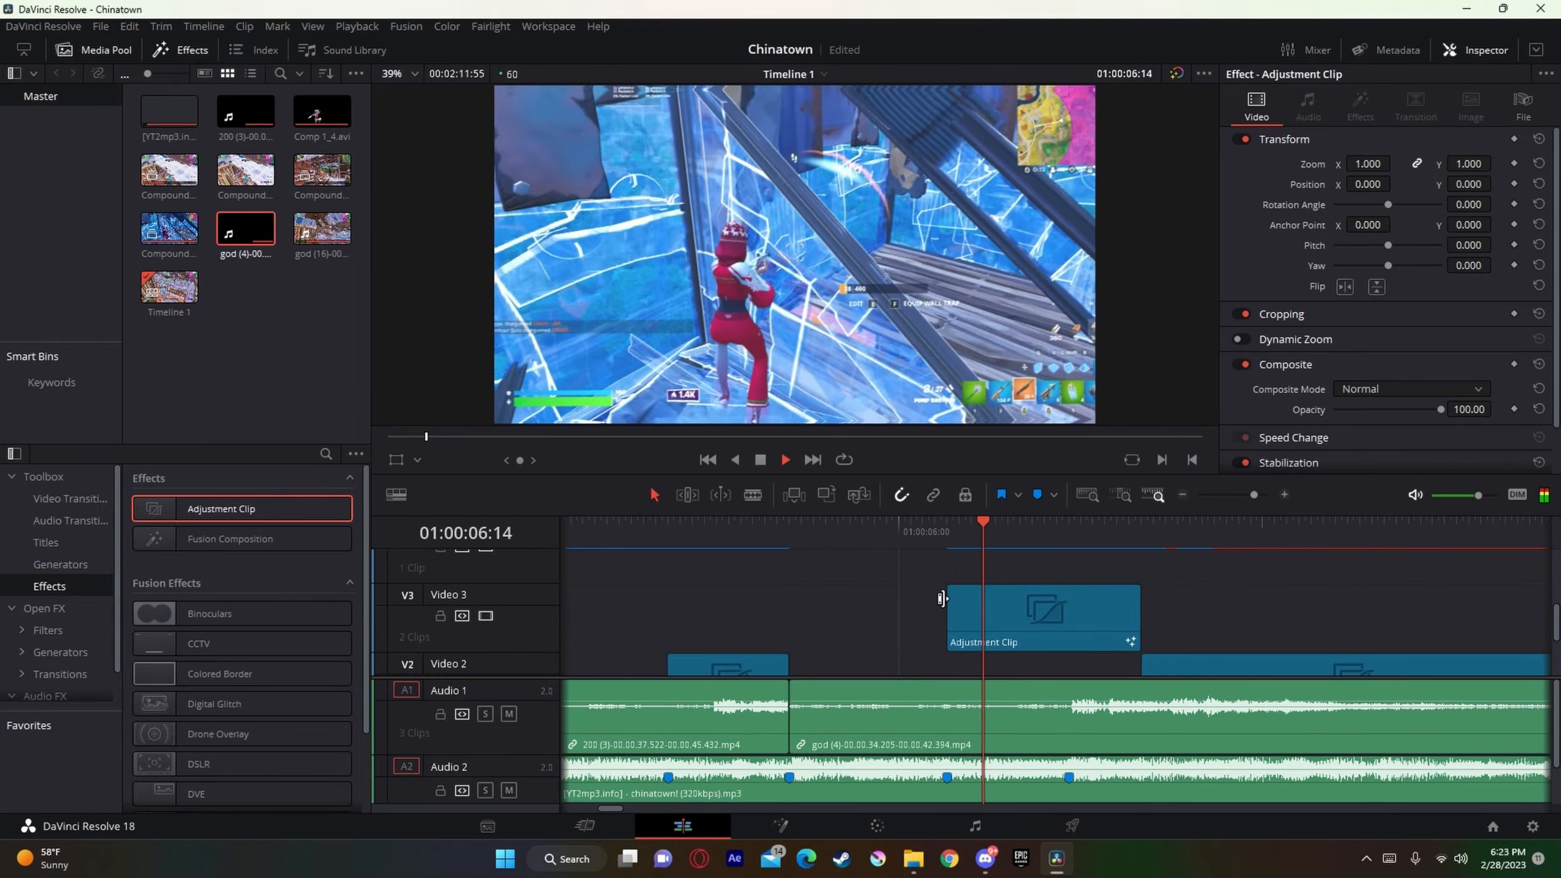
{"action": "left_click", "coordinate": [765, 535]}
{"action": "key", "text": "space"}
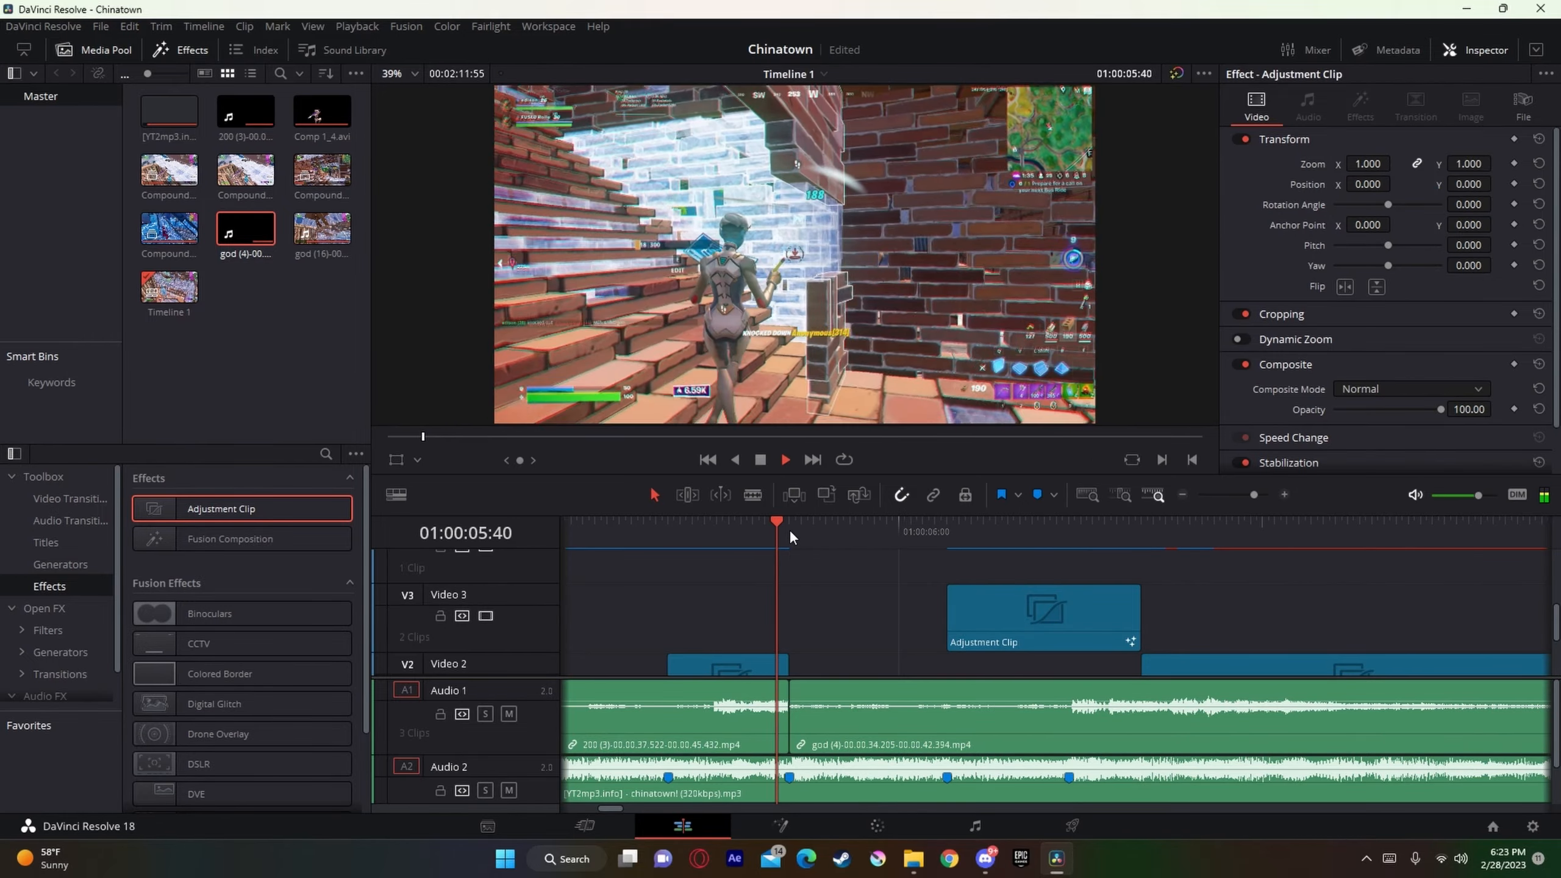
Step: Continue playback to about 01:00:06:50 to check how the preshake leads into the following Video 2 adjustment clip
{"action": "key", "text": "space"}
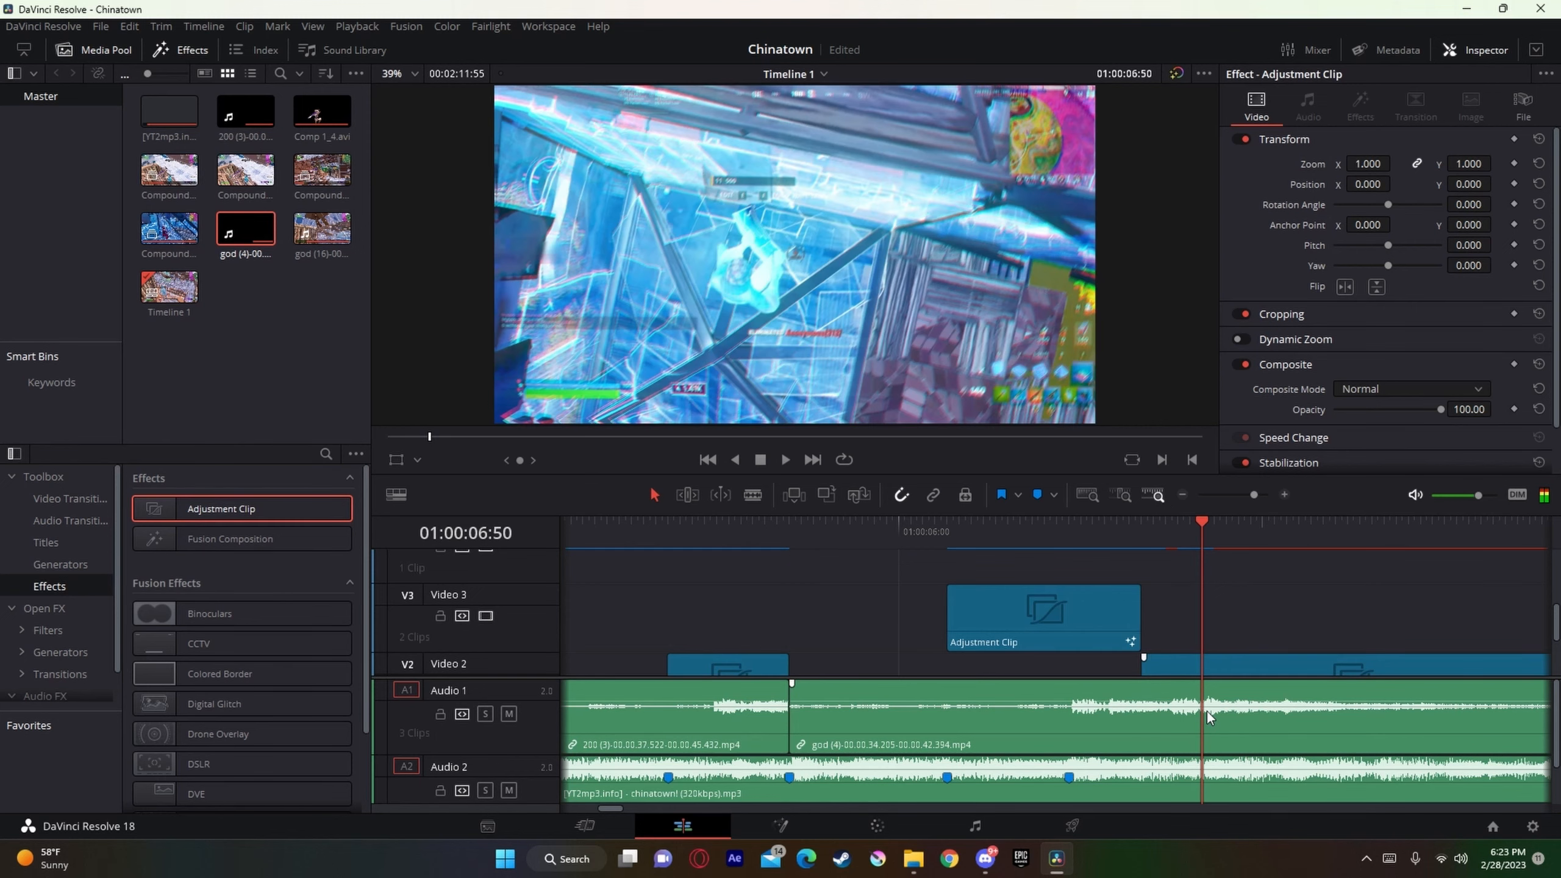
{"action": "left_click_drag", "start_coordinate": [1255, 499], "coordinate": [1251, 499]}
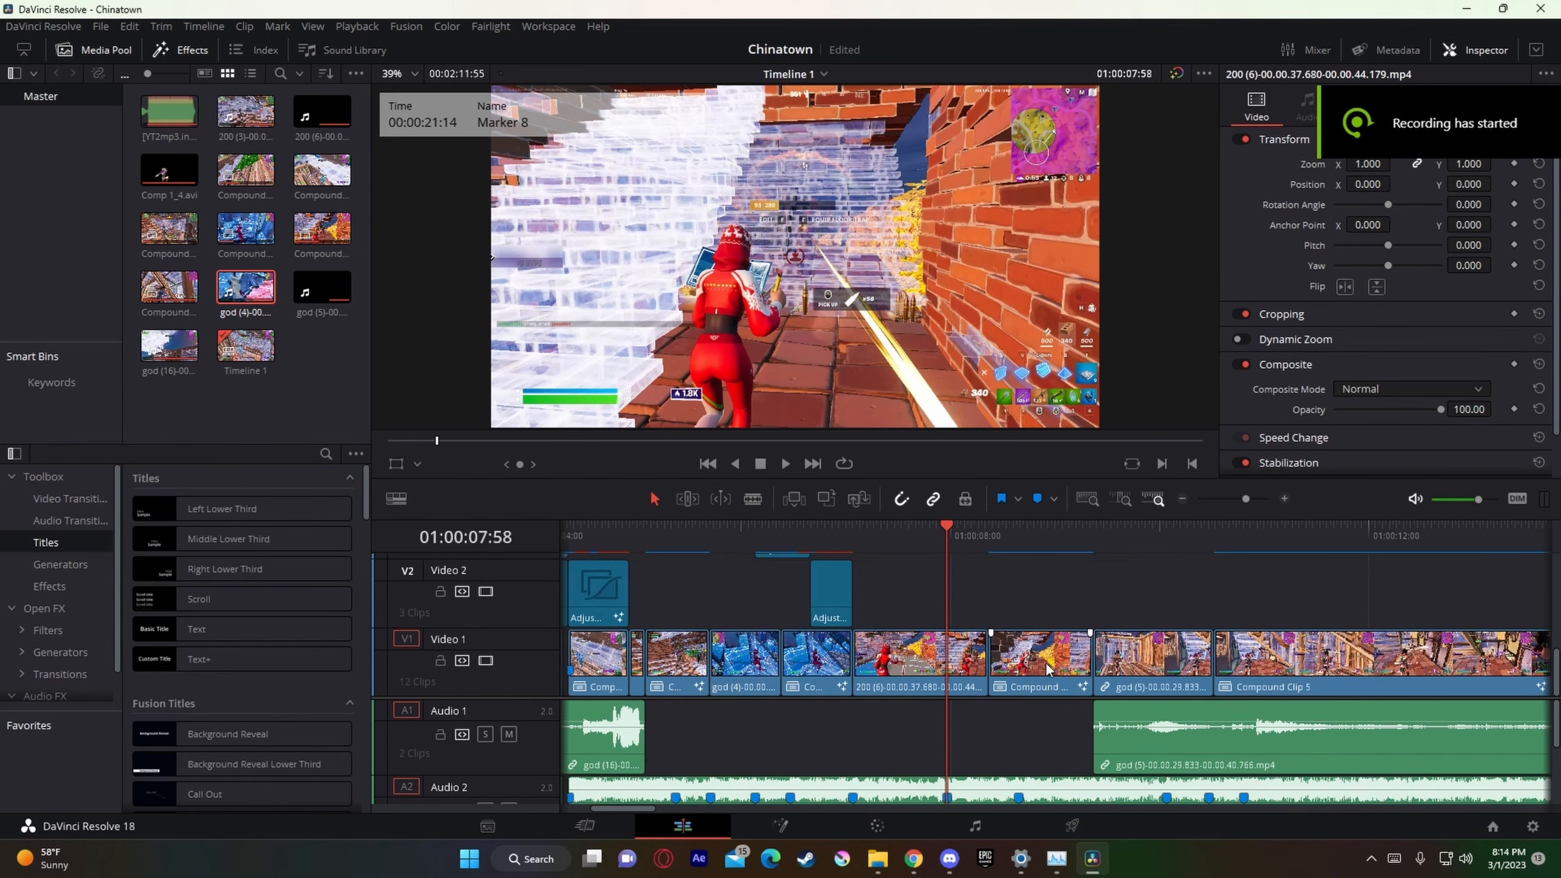
Step: Play back the section around 01:00:07:45 and add a beat marker to the song clip at 01:00:08:28
{"action": "left_click_drag", "start_coordinate": [1246, 499], "coordinate": [1242, 499]}
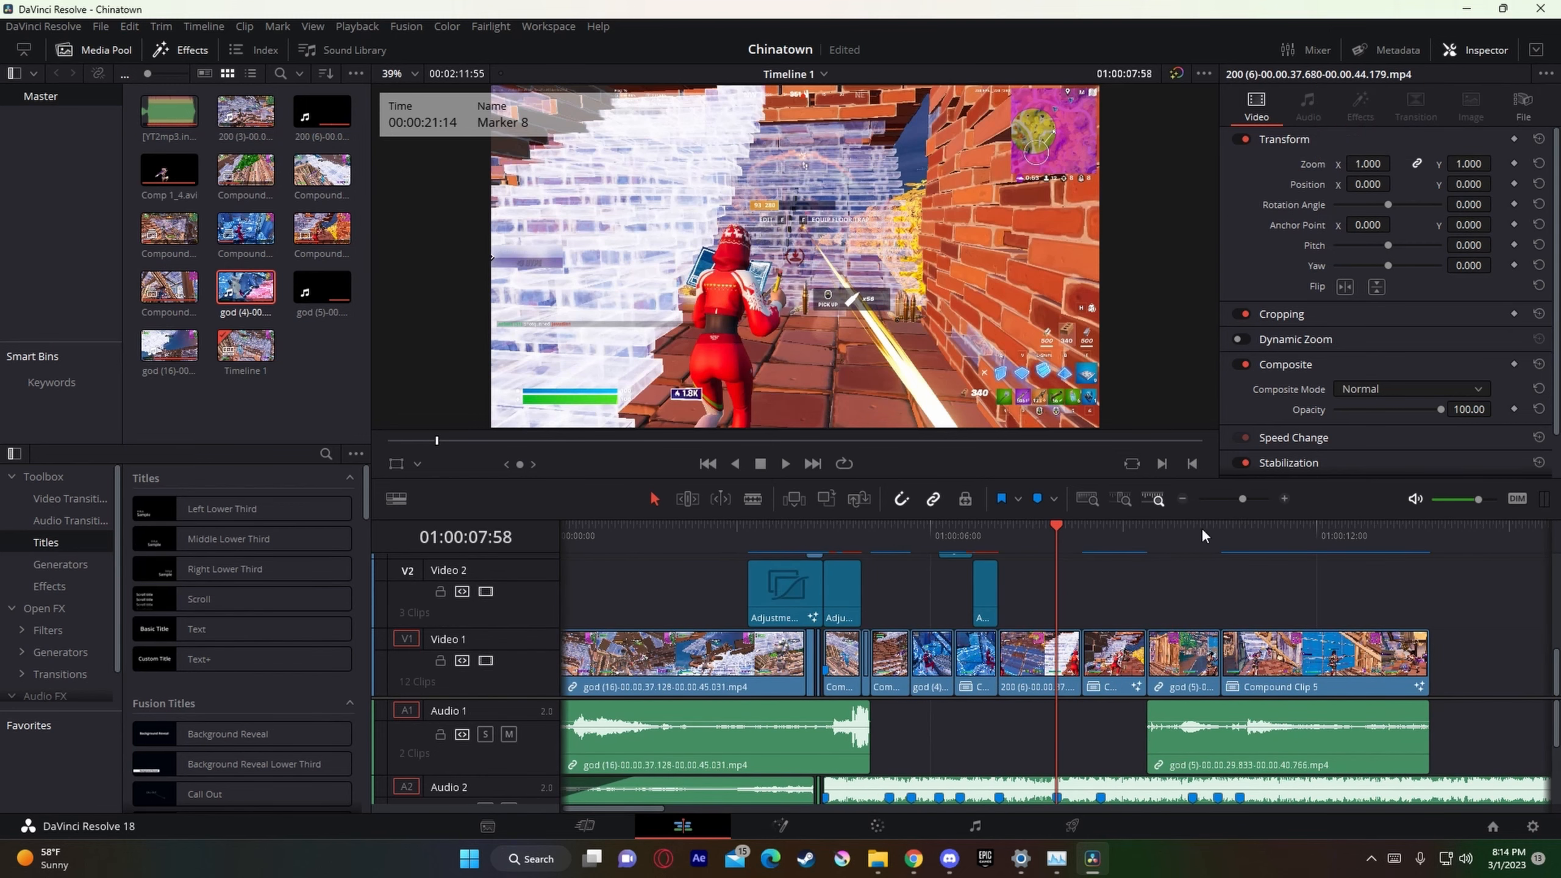
{"action": "left_click_drag", "start_coordinate": [1242, 499], "coordinate": [1248, 499]}
{"action": "key", "text": "space"}
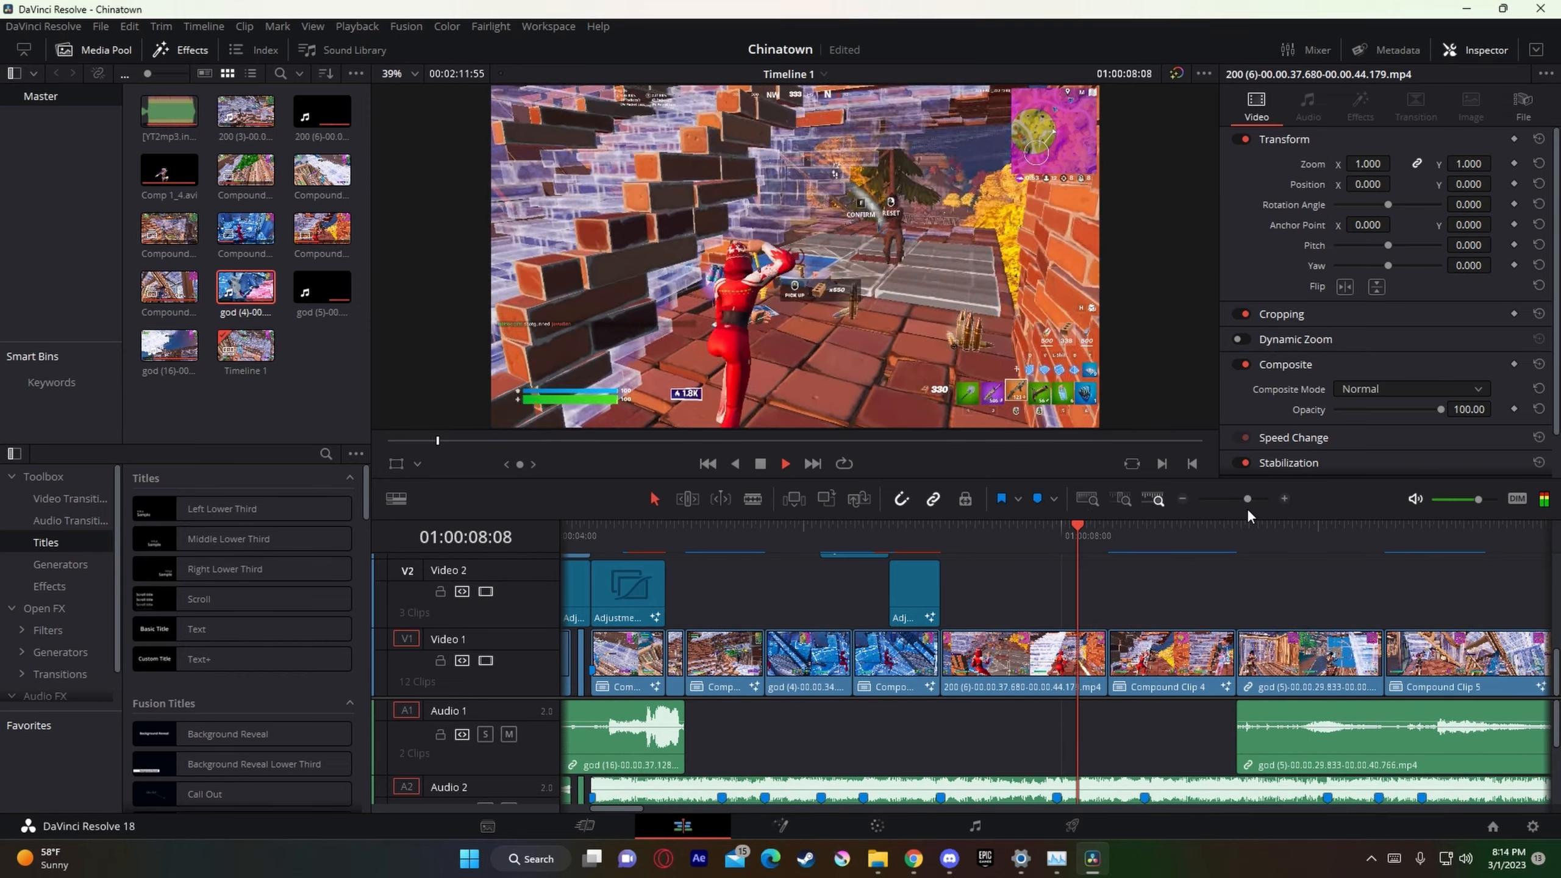
{"action": "left_click", "coordinate": [1033, 559]}
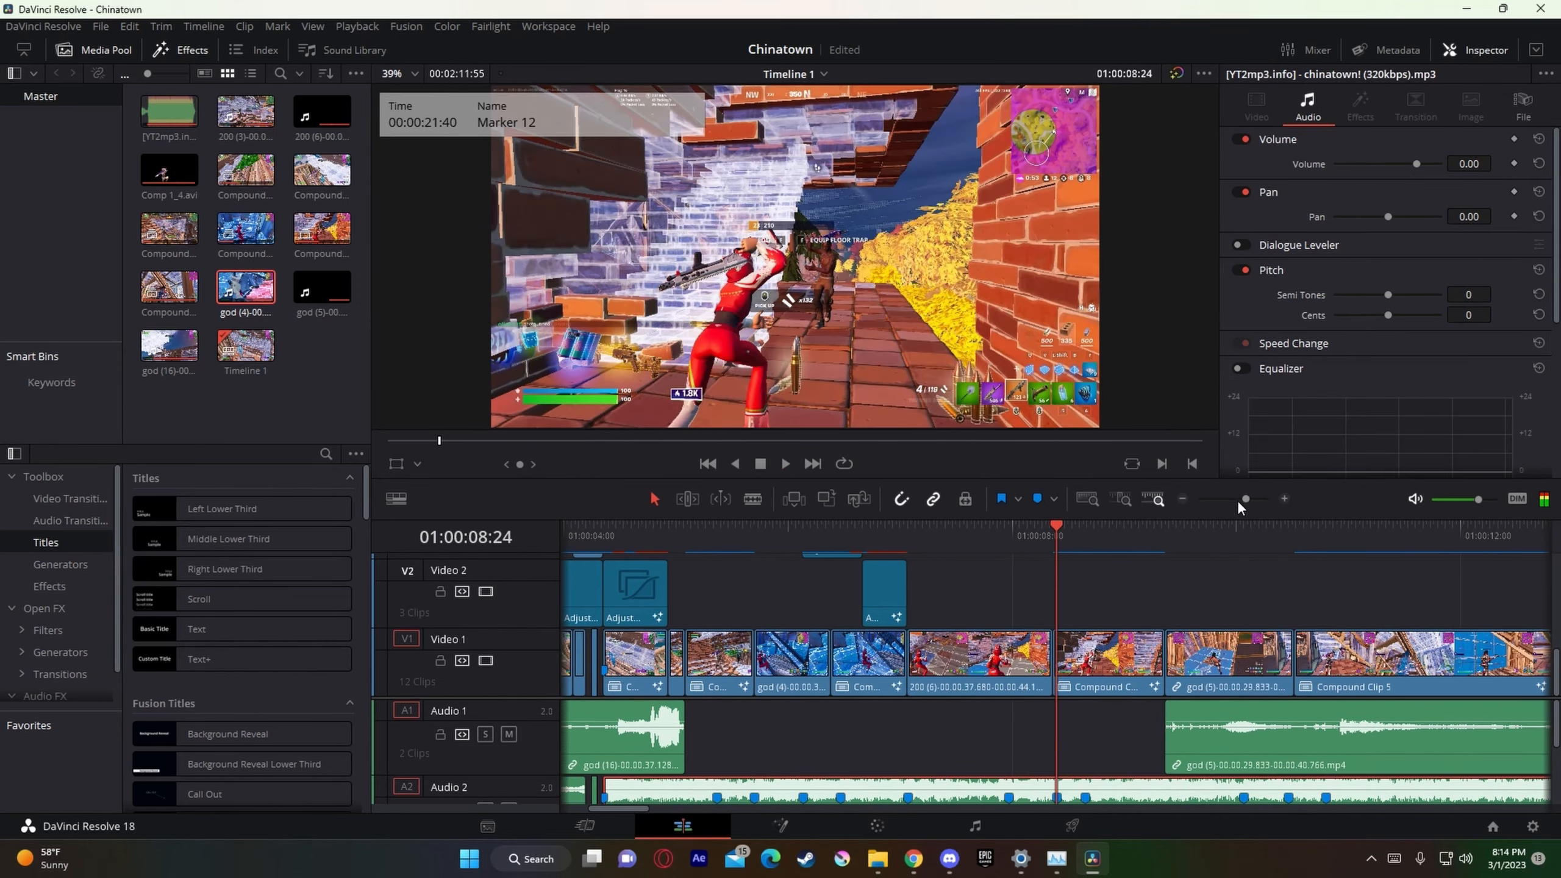
{"action": "left_click_drag", "start_coordinate": [1238, 500], "coordinate": [1259, 499]}
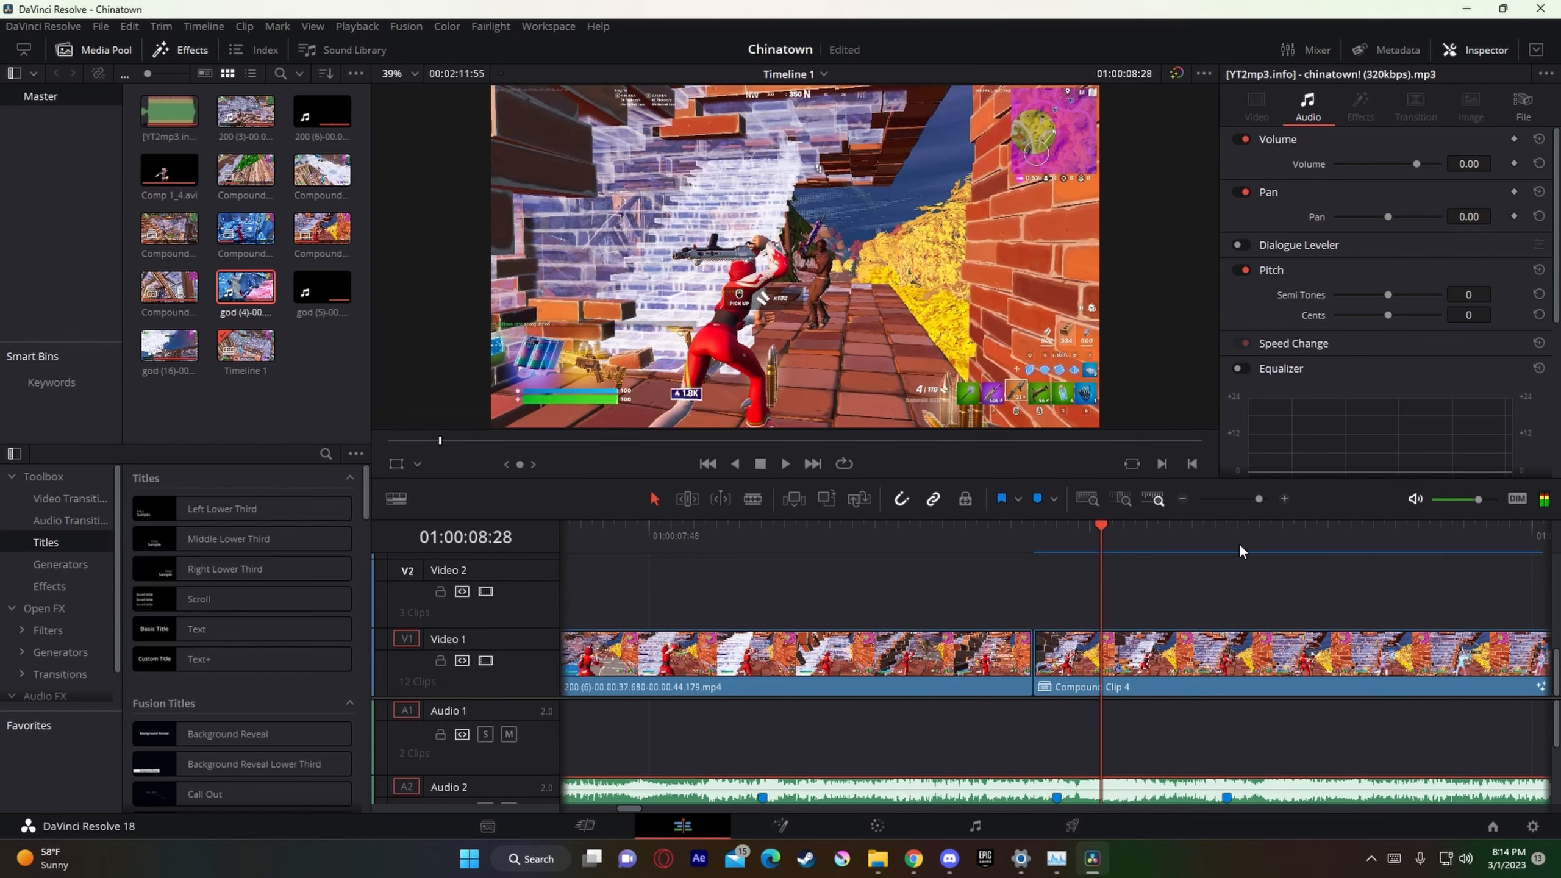
{"action": "key", "text": "m"}
{"action": "left_click", "coordinate": [932, 536]}
{"action": "key", "text": "space"}
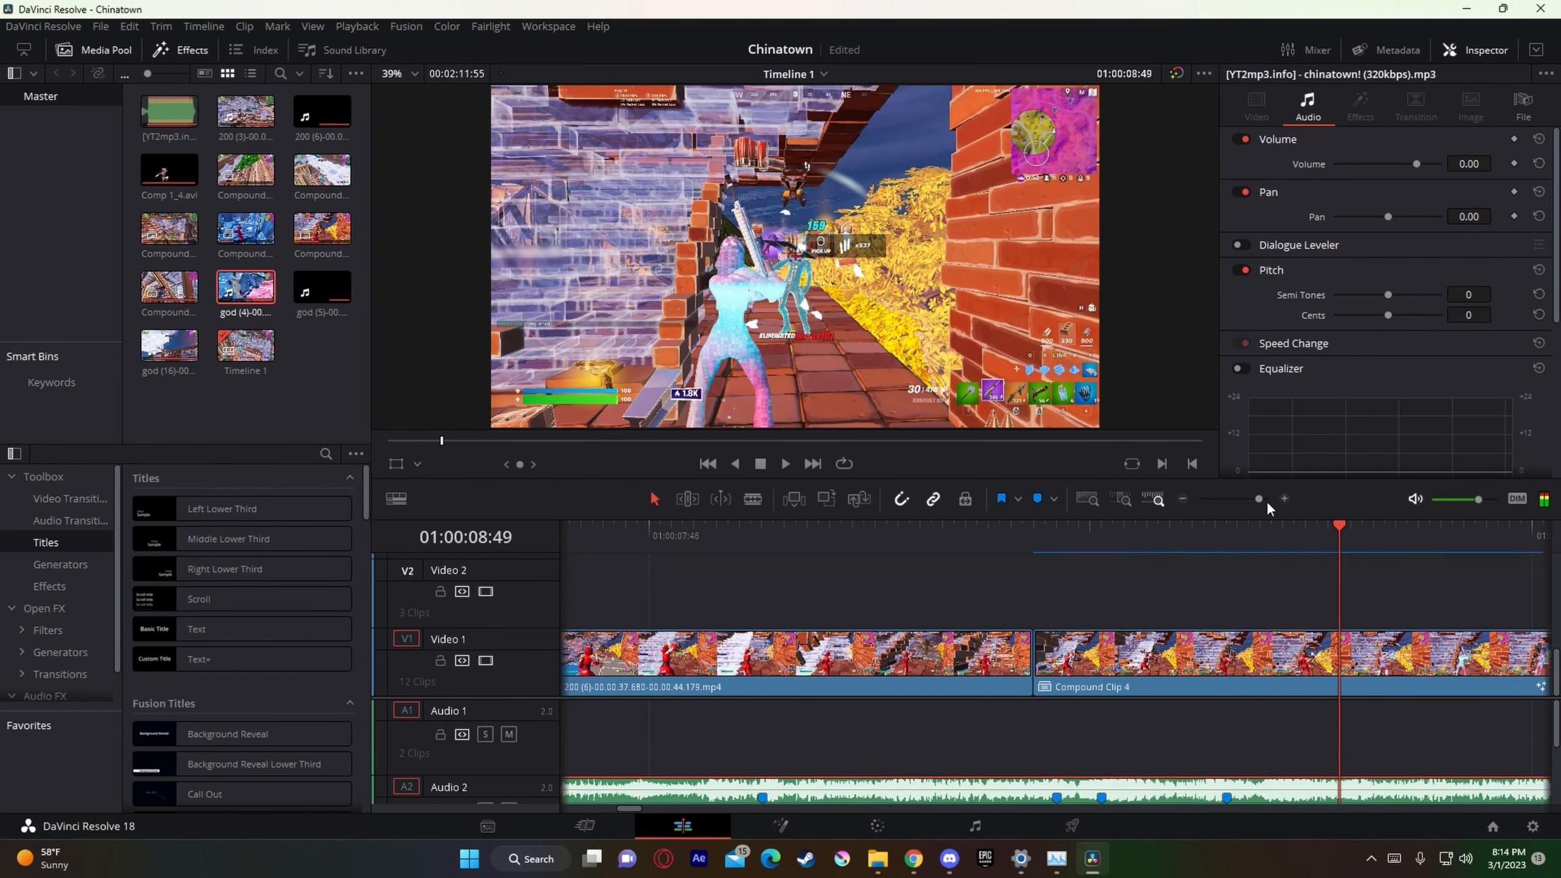
Step: Copy the existing Video 3 preshake adjustment clip to 01:00:07:58 and trim its end to the marker at 01:00:08:24
{"action": "mouse_move", "coordinate": [1267, 501]}
{"action": "left_mouse_down"}
{"action": "mouse_move", "coordinate": [1230, 505]}
{"action": "mouse_move", "coordinate": [1241, 509]}
{"action": "left_mouse_up"}
{"action": "scroll", "coordinate": [895, 627], "scroll_direction": "up", "scroll_amount": 2}
{"action": "scroll", "coordinate": [796, 631], "scroll_direction": "down", "scroll_amount": 1}
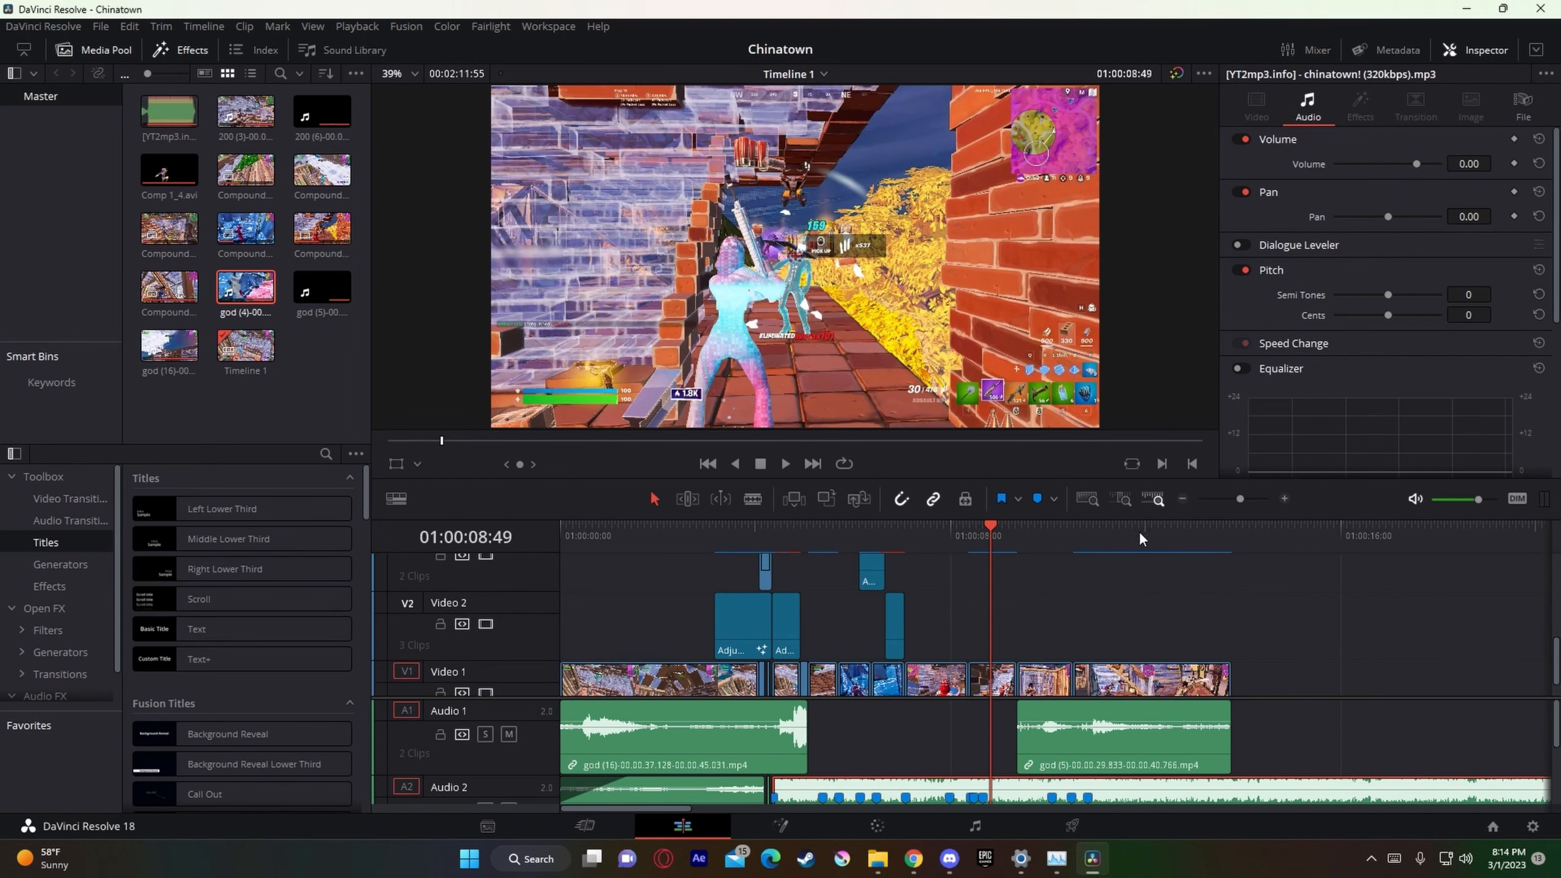
{"action": "left_click", "coordinate": [874, 578]}
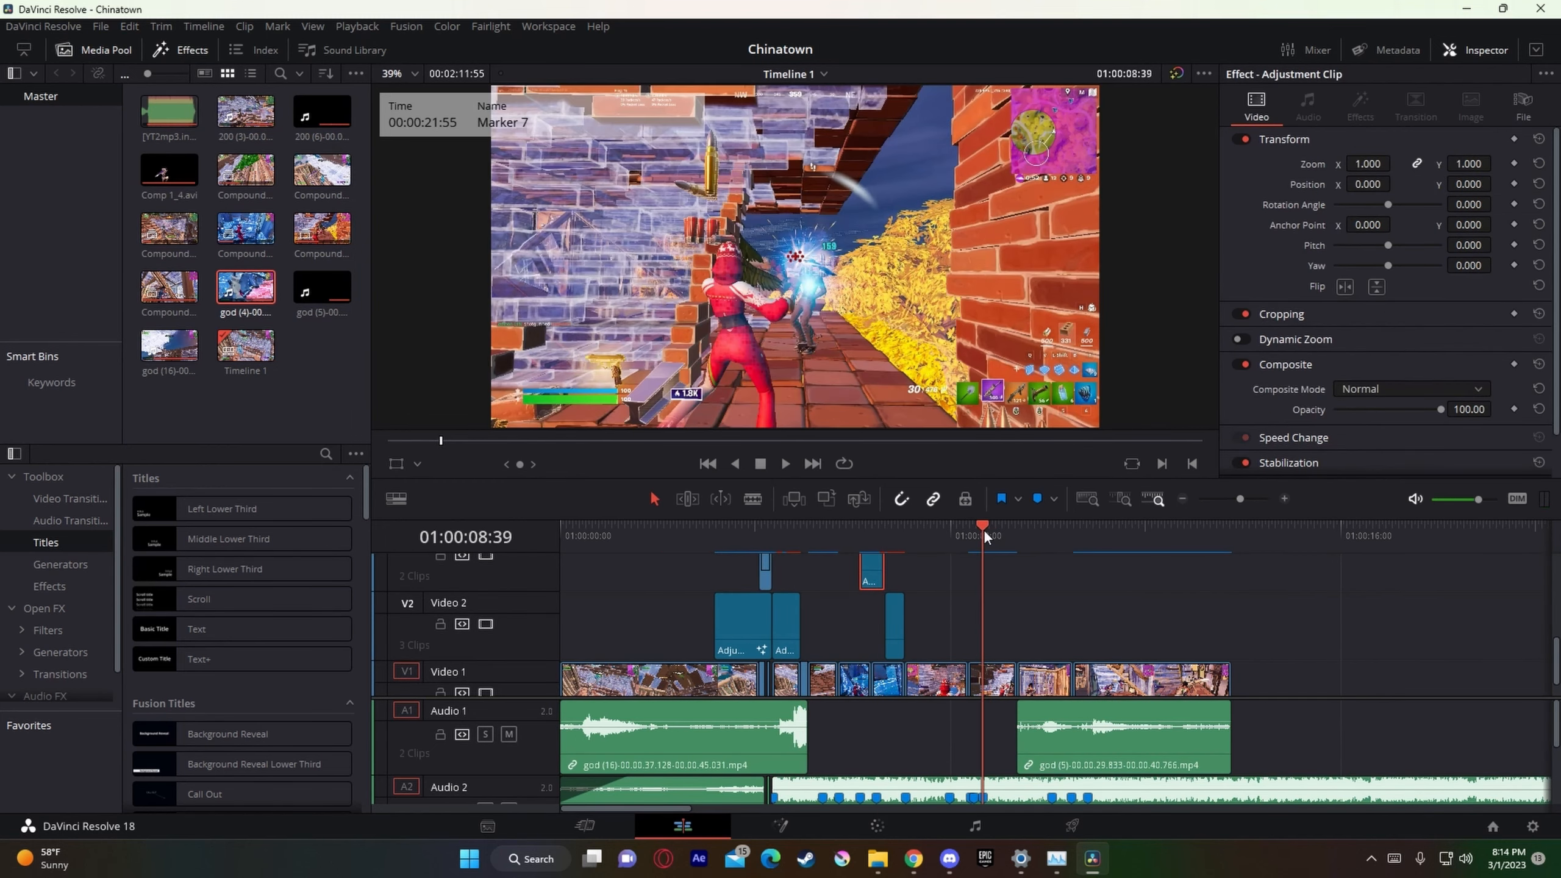
{"action": "left_click", "coordinate": [941, 535]}
{"action": "left_click_drag", "start_coordinate": [1241, 500], "coordinate": [1250, 498]}
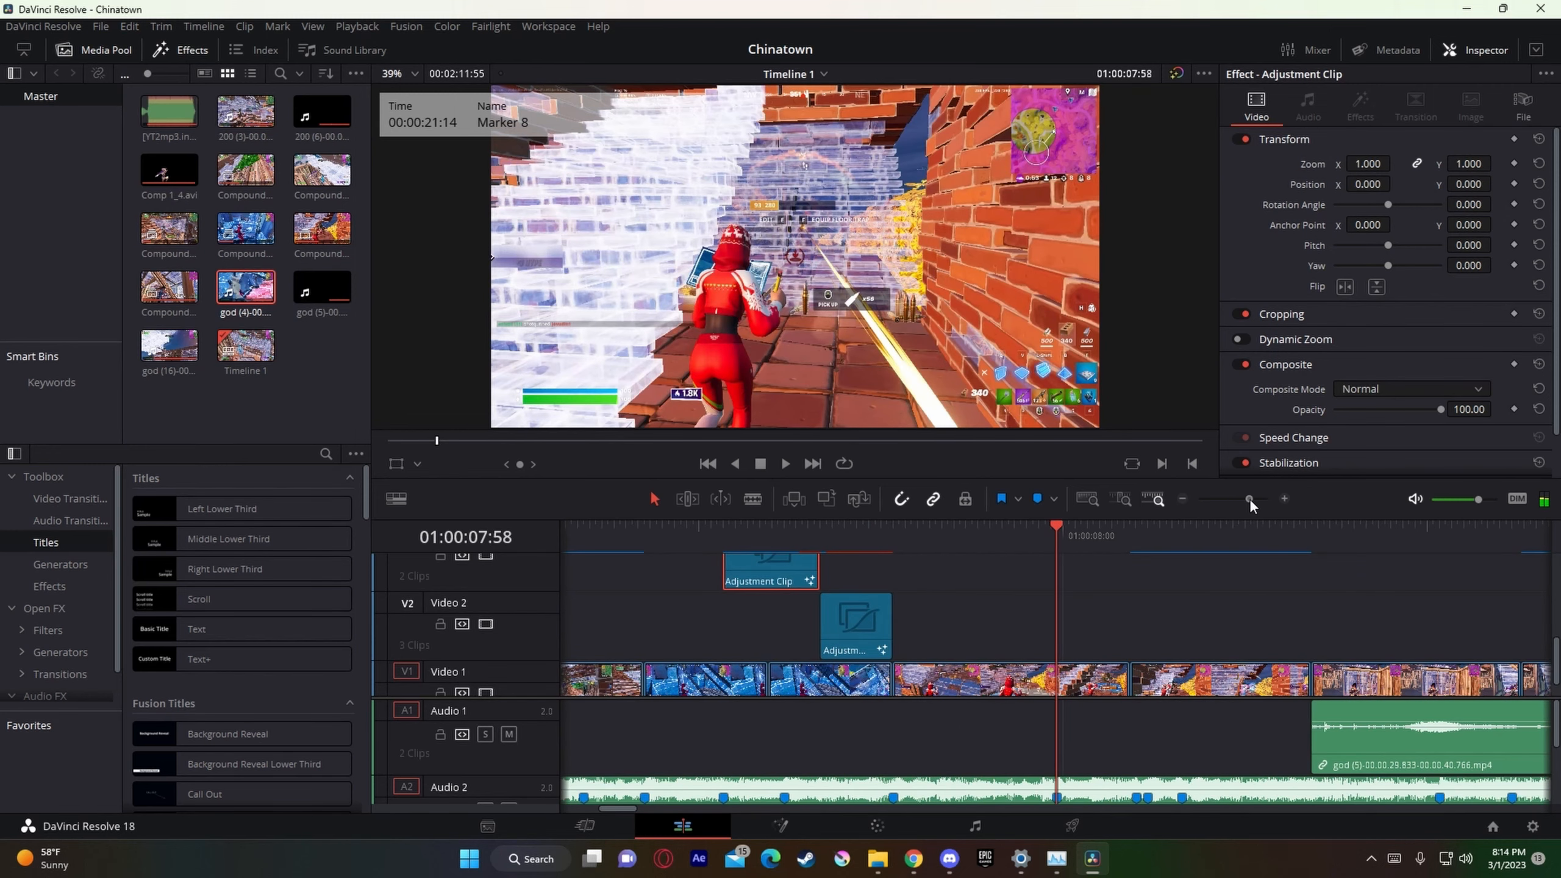
{"action": "left_click", "coordinate": [1128, 534]}
{"action": "left_click", "coordinate": [1136, 528]}
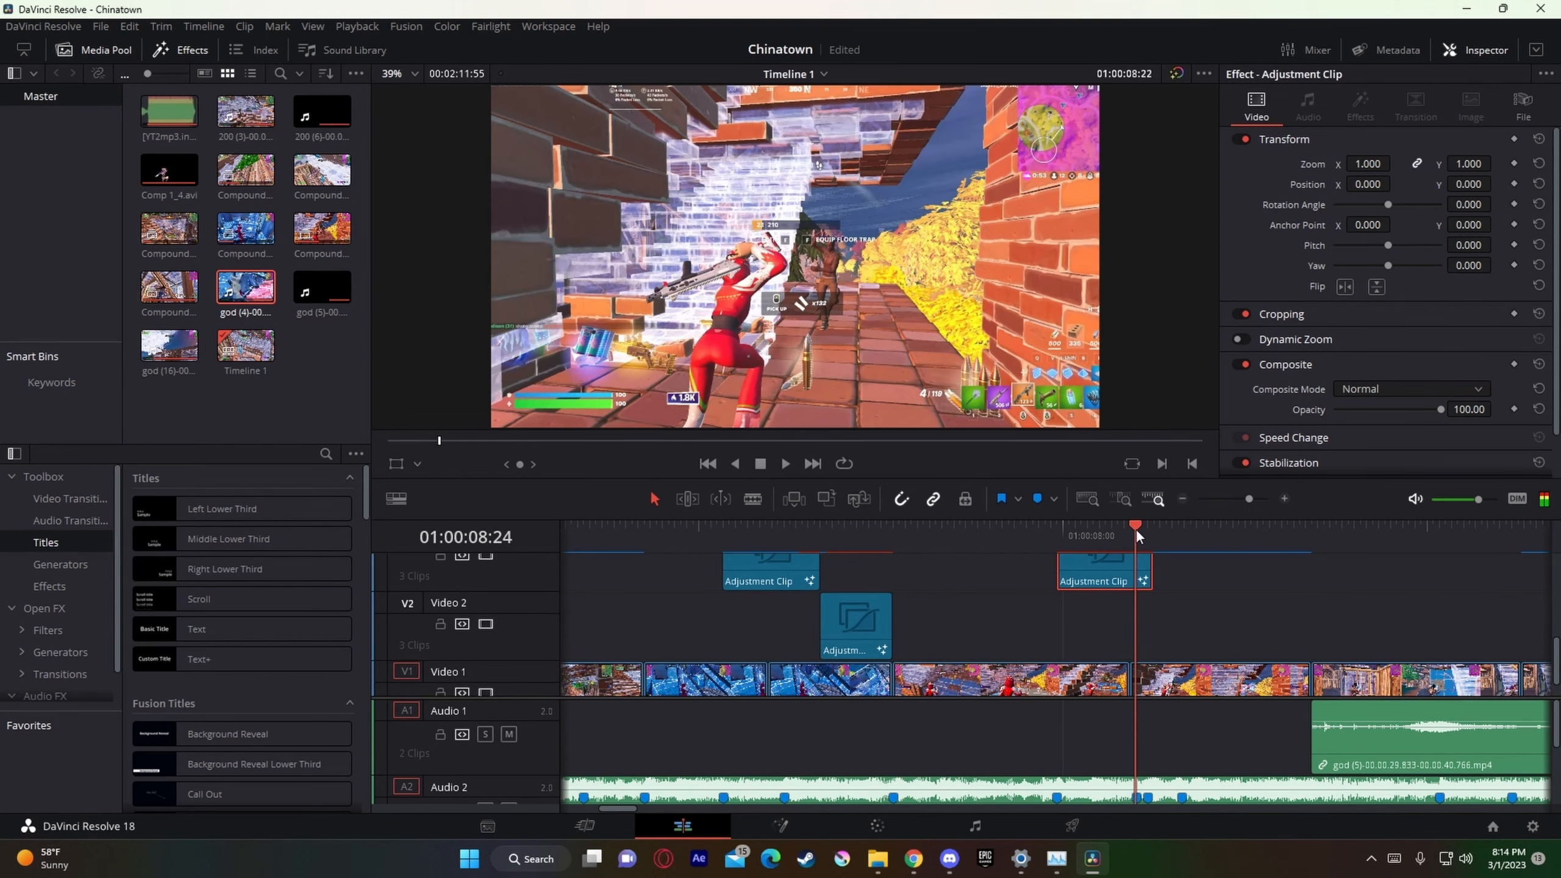
{"action": "left_click_drag", "start_coordinate": [1152, 583], "coordinate": [1135, 583]}
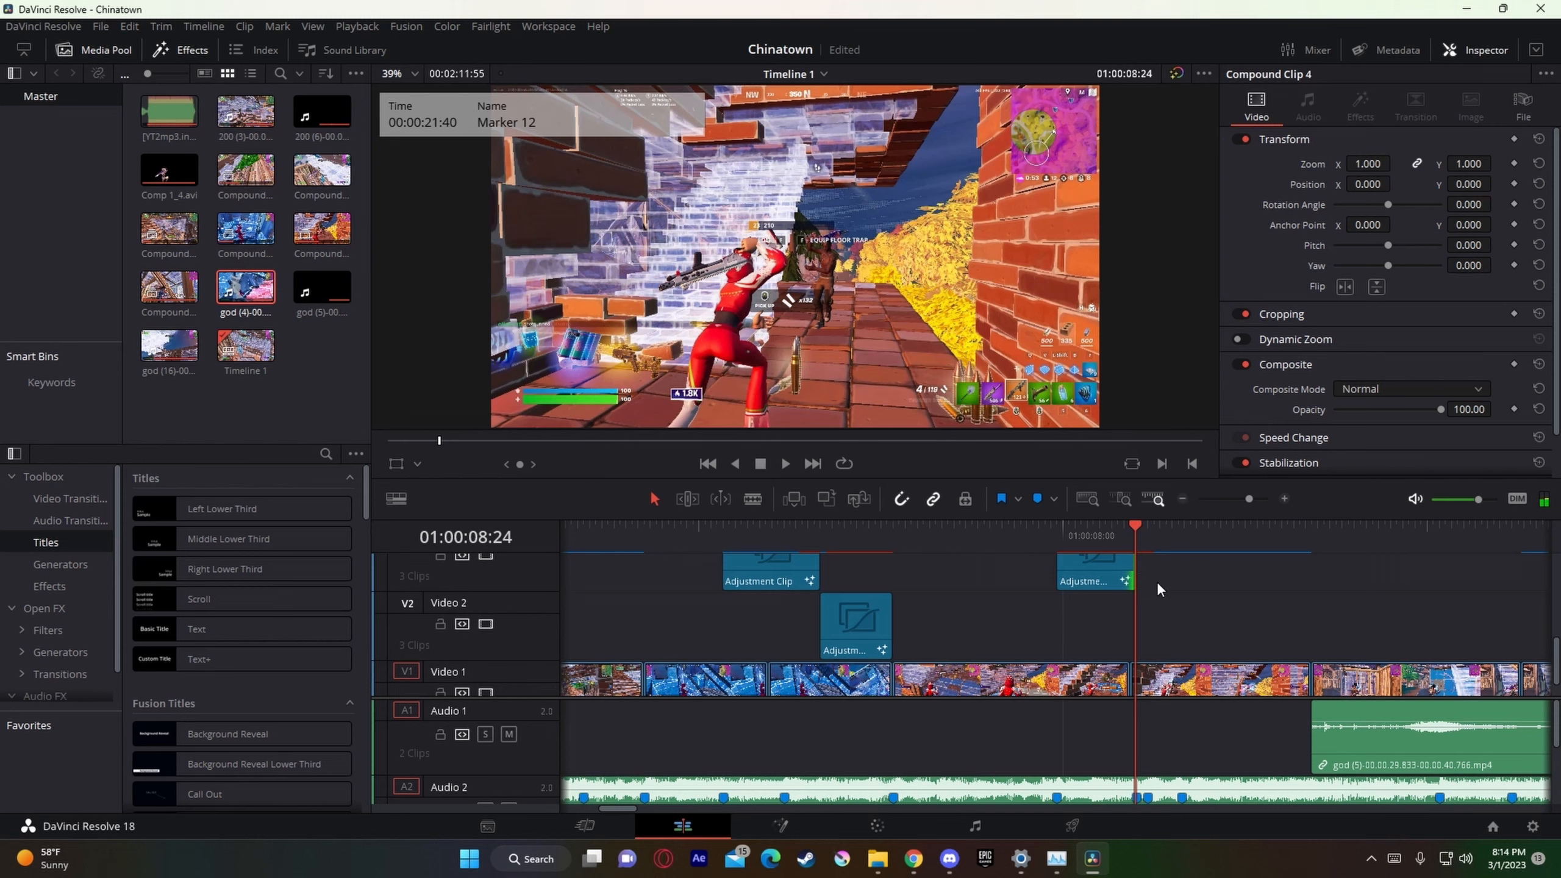
Step: Paste the preshake adjustment clip at 01:00:08:24 and 01:00:08:28, trimming the copies to end at the 01:00:08:28 and 01:00:08:39 markers
{"action": "key", "text": "ctrl+v"}
{"action": "left_click_drag", "start_coordinate": [1229, 575], "coordinate": [1154, 598]}
{"action": "mouse_move", "coordinate": [1168, 540]}
{"action": "left_mouse_down"}
{"action": "mouse_move", "coordinate": [1139, 547]}
{"action": "mouse_move", "coordinate": [1159, 547]}
{"action": "left_mouse_up"}
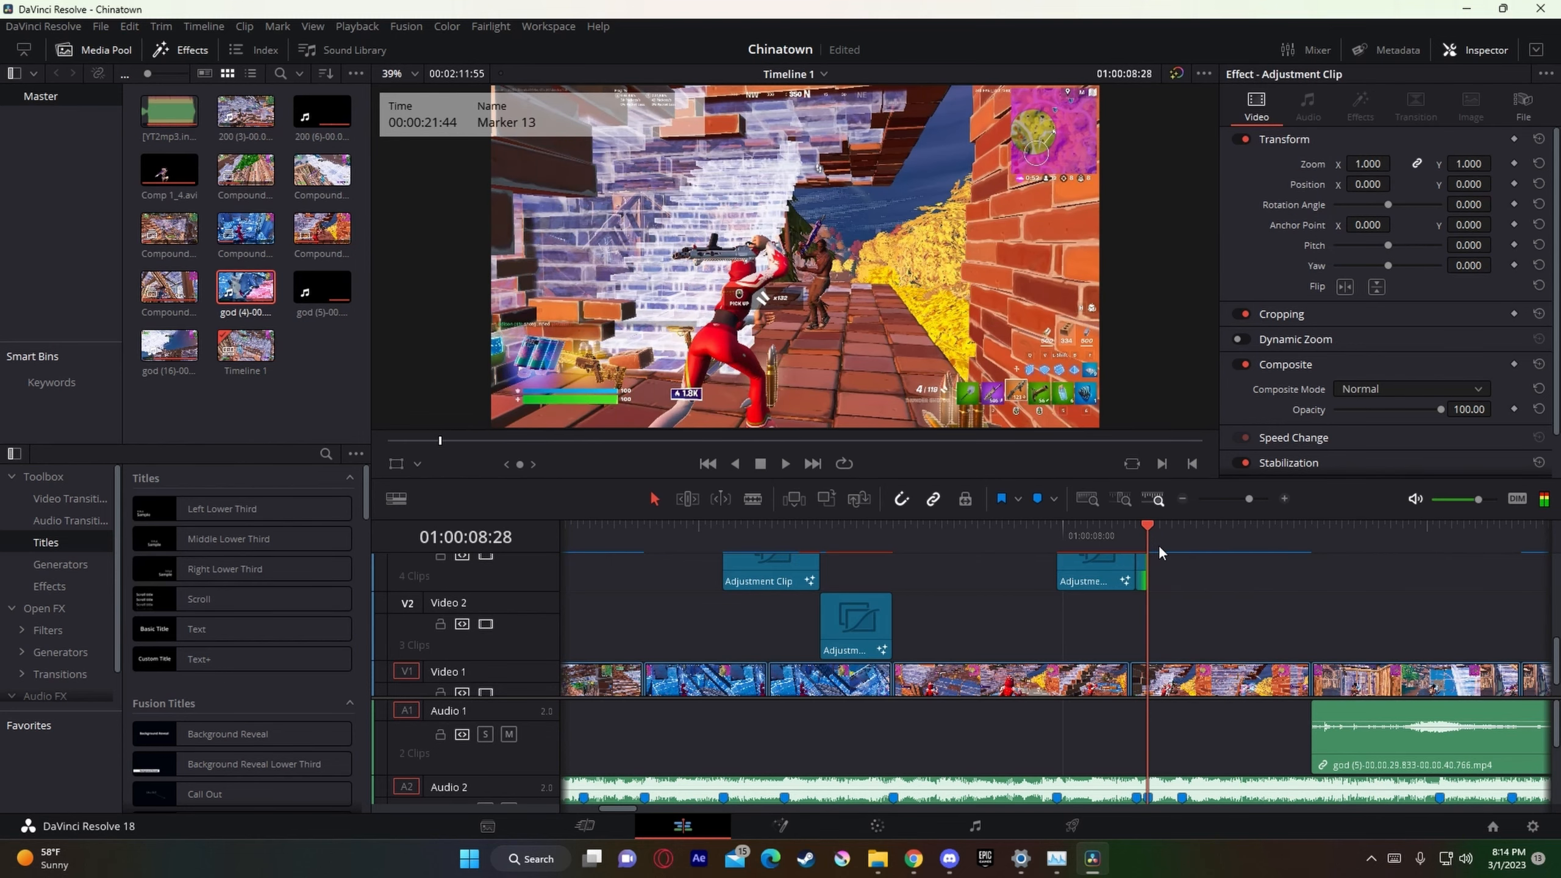
{"action": "key", "text": "ctrl+v"}
{"action": "left_click_drag", "start_coordinate": [1241, 580], "coordinate": [1180, 601]}
{"action": "left_click_drag", "start_coordinate": [1246, 538], "coordinate": [1175, 549]}
Step: Paste another preshake adjustment clip at 01:00:08:39 and look at the first copy's clip options at 01:00:07:58
{"action": "key", "text": "ctrl+v"}
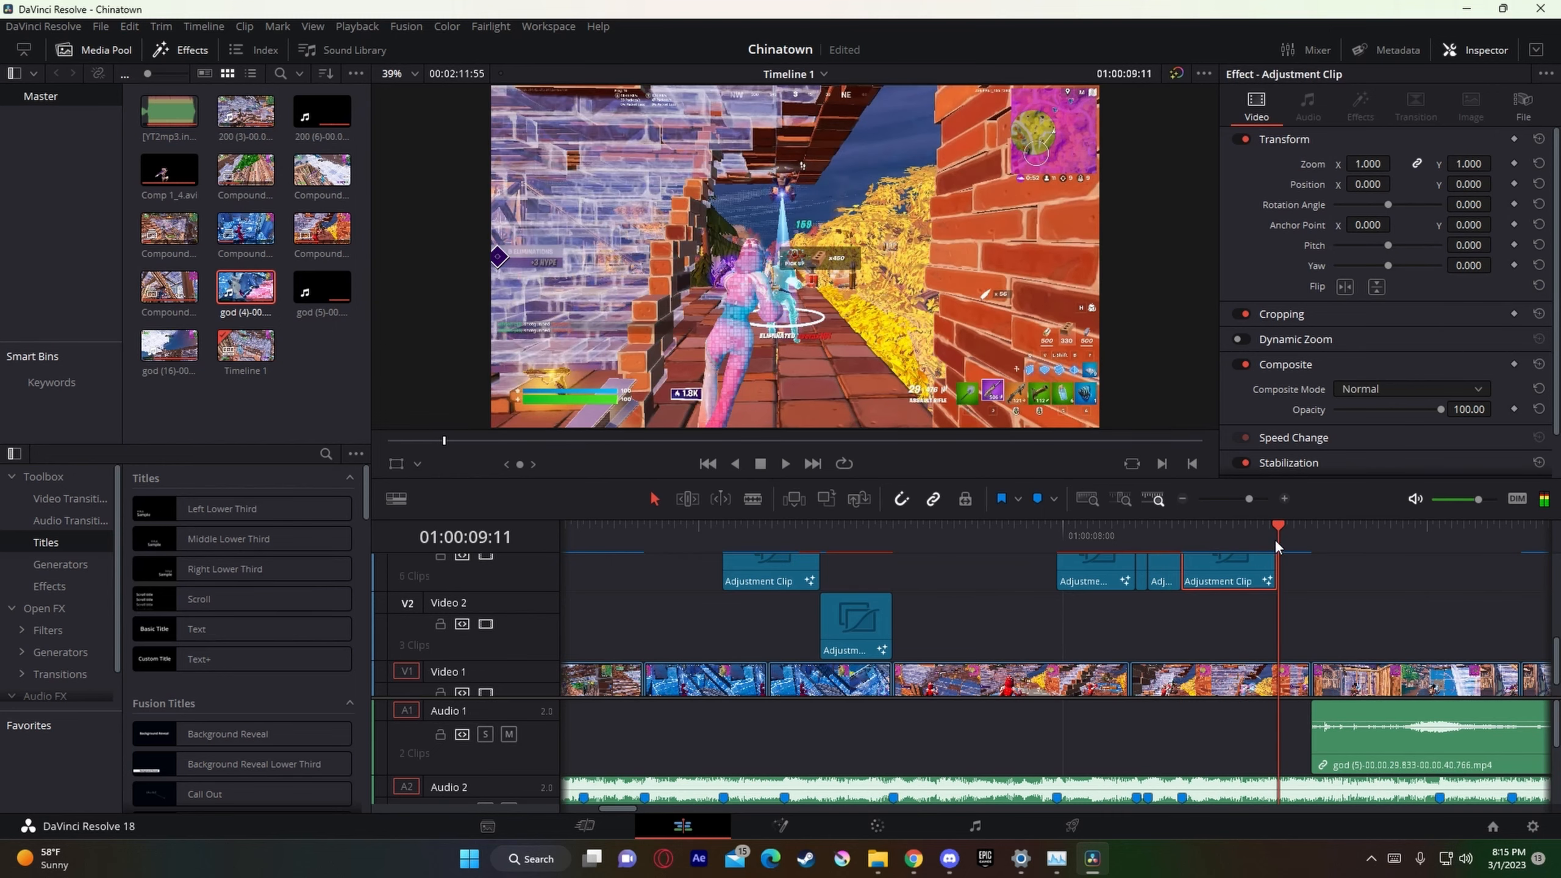
{"action": "left_click_drag", "start_coordinate": [1274, 539], "coordinate": [1054, 557]}
{"action": "right_click", "coordinate": [1100, 580]}
{"action": "left_click", "coordinate": [1125, 616]}
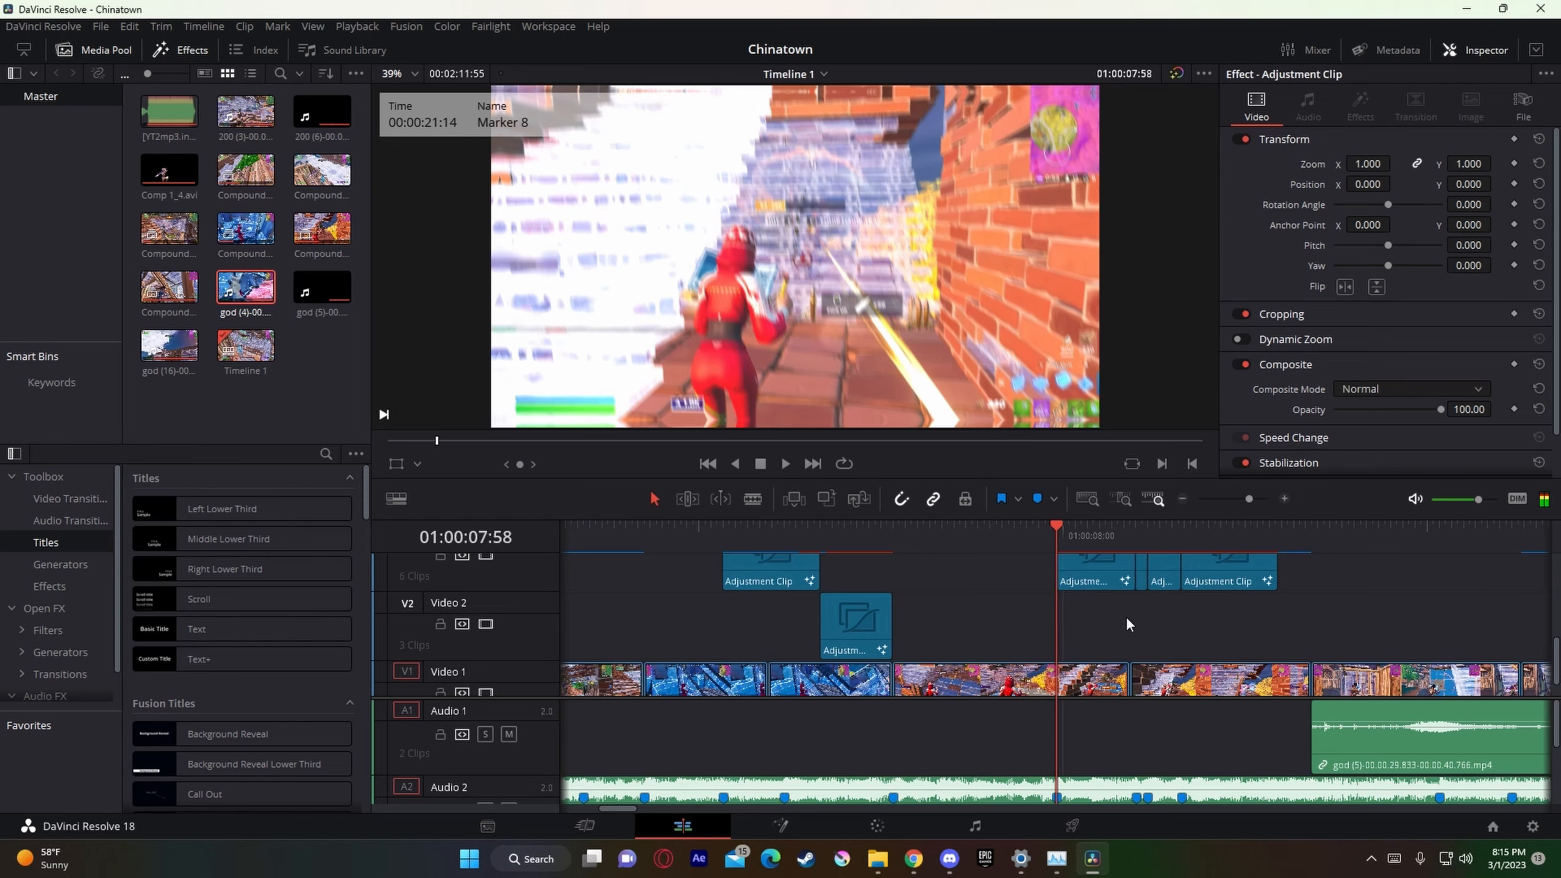
Step: Save the project and play back from 01:00:07:32 through the three new Video 3 preshake clips
{"action": "left_click_drag", "start_coordinate": [1245, 500], "coordinate": [1241, 501]}
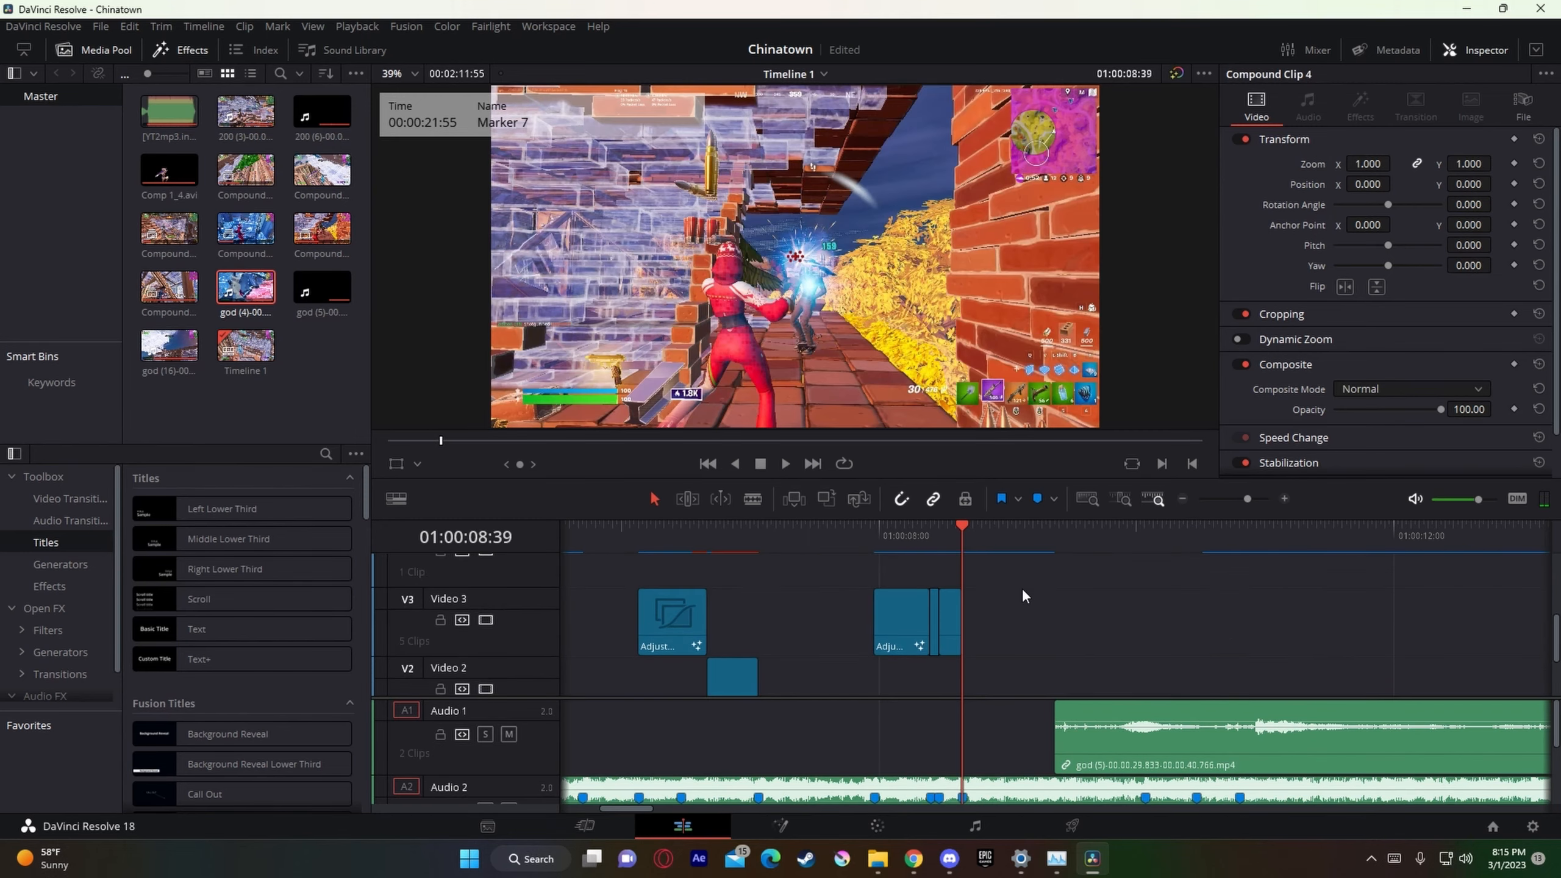
{"action": "key", "text": "ctrl+s"}
{"action": "left_click", "coordinate": [820, 536]}
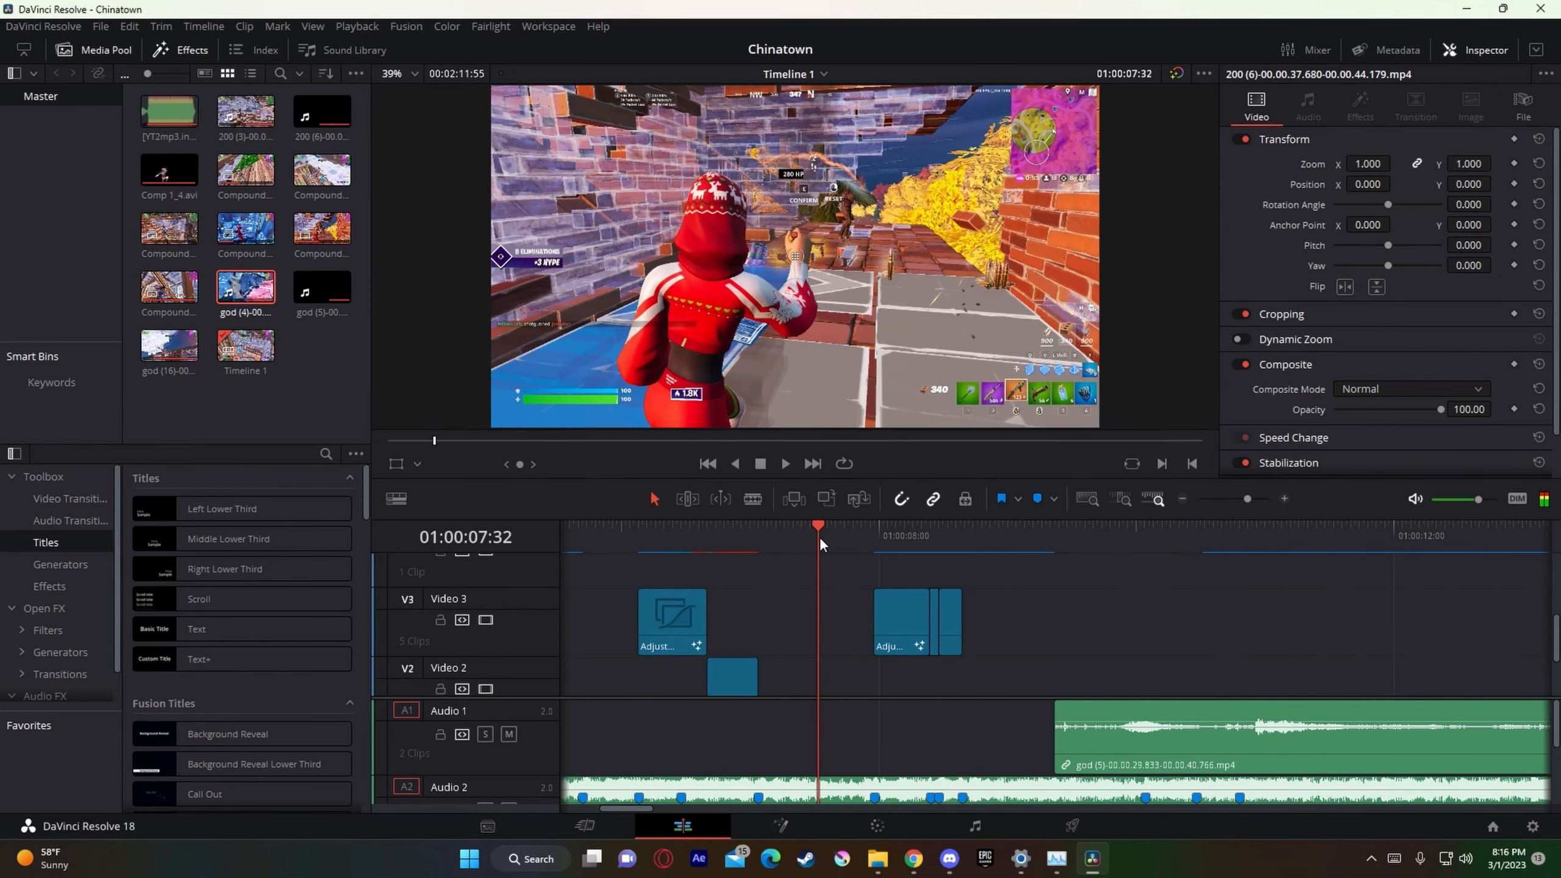
{"action": "key", "text": "space"}
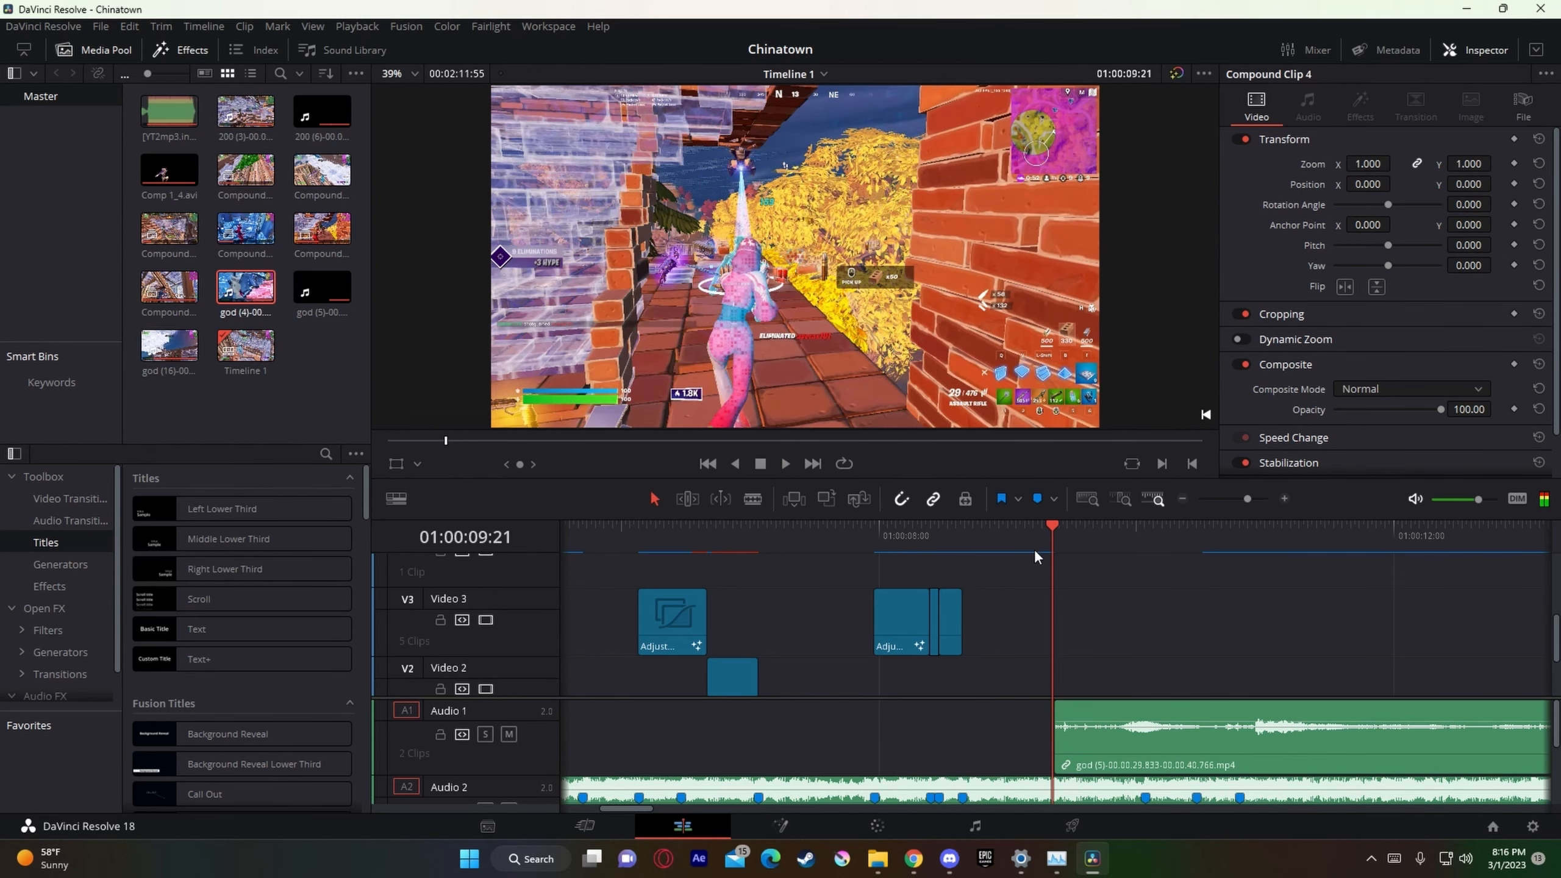
Step: Place the playhead on the marker at 01:00:08:39, at the end of the last preshake clip
{"action": "left_click", "coordinate": [970, 544]}
{"action": "scroll", "coordinate": [1009, 629], "scroll_direction": "down", "scroll_amount": 2}
{"action": "scroll", "coordinate": [1010, 630], "scroll_direction": "up", "scroll_amount": 2}
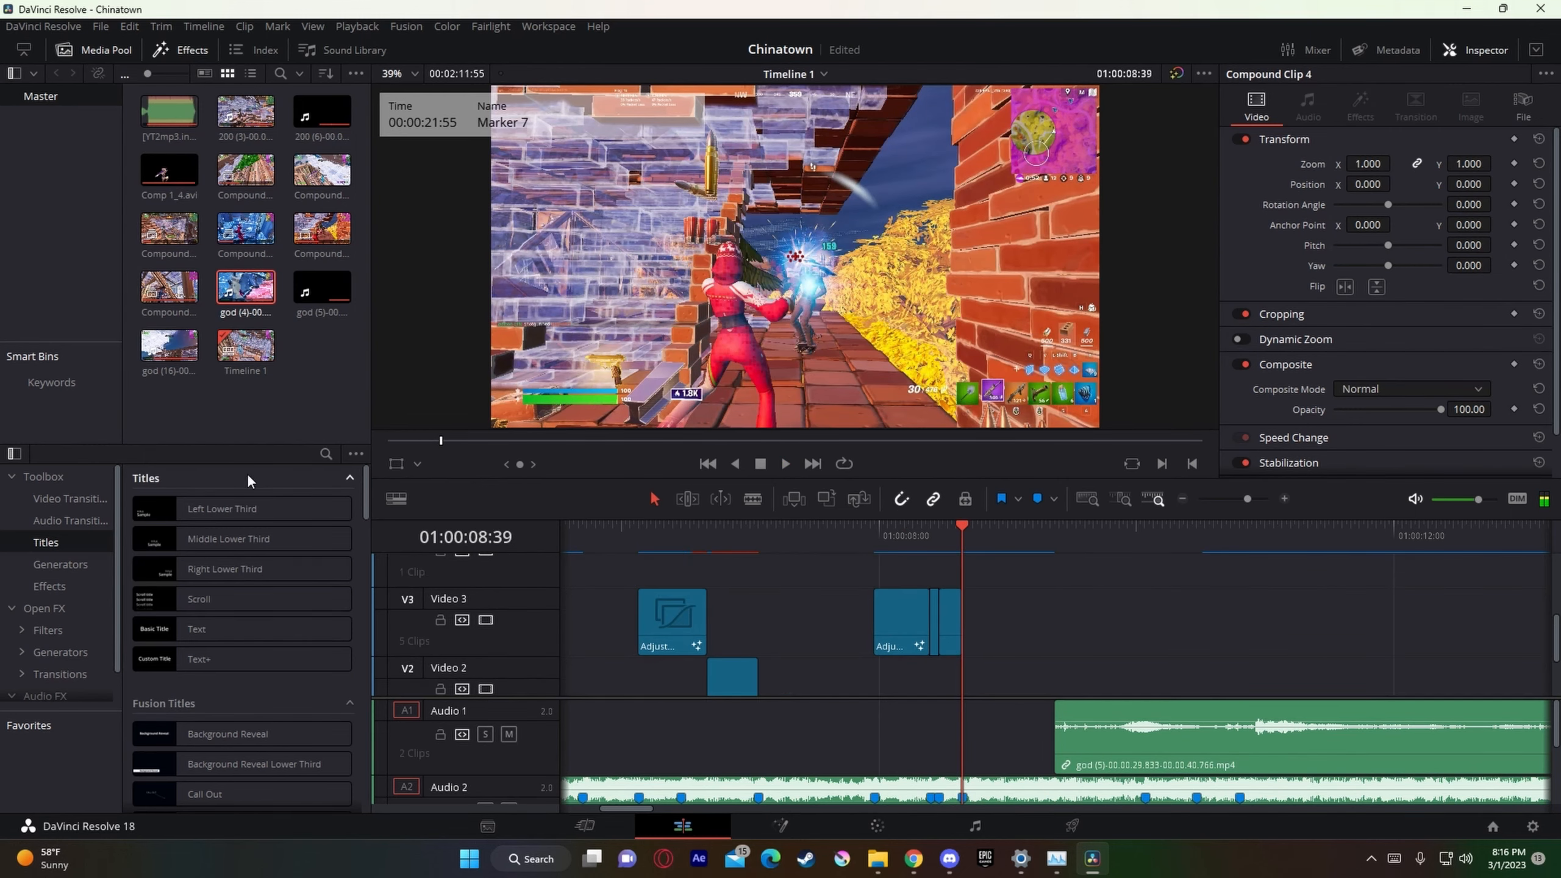
{"action": "left_click", "coordinate": [49, 586]}
{"action": "left_click_drag", "start_coordinate": [222, 509], "coordinate": [1048, 678]}
{"action": "key", "text": "ctrl+z"}
Step: Copy the Video 2 shake adjustment clip to 01:00:08:39 and extend its end to the end of Compound Clip 4
{"action": "left_click", "coordinate": [727, 680]}
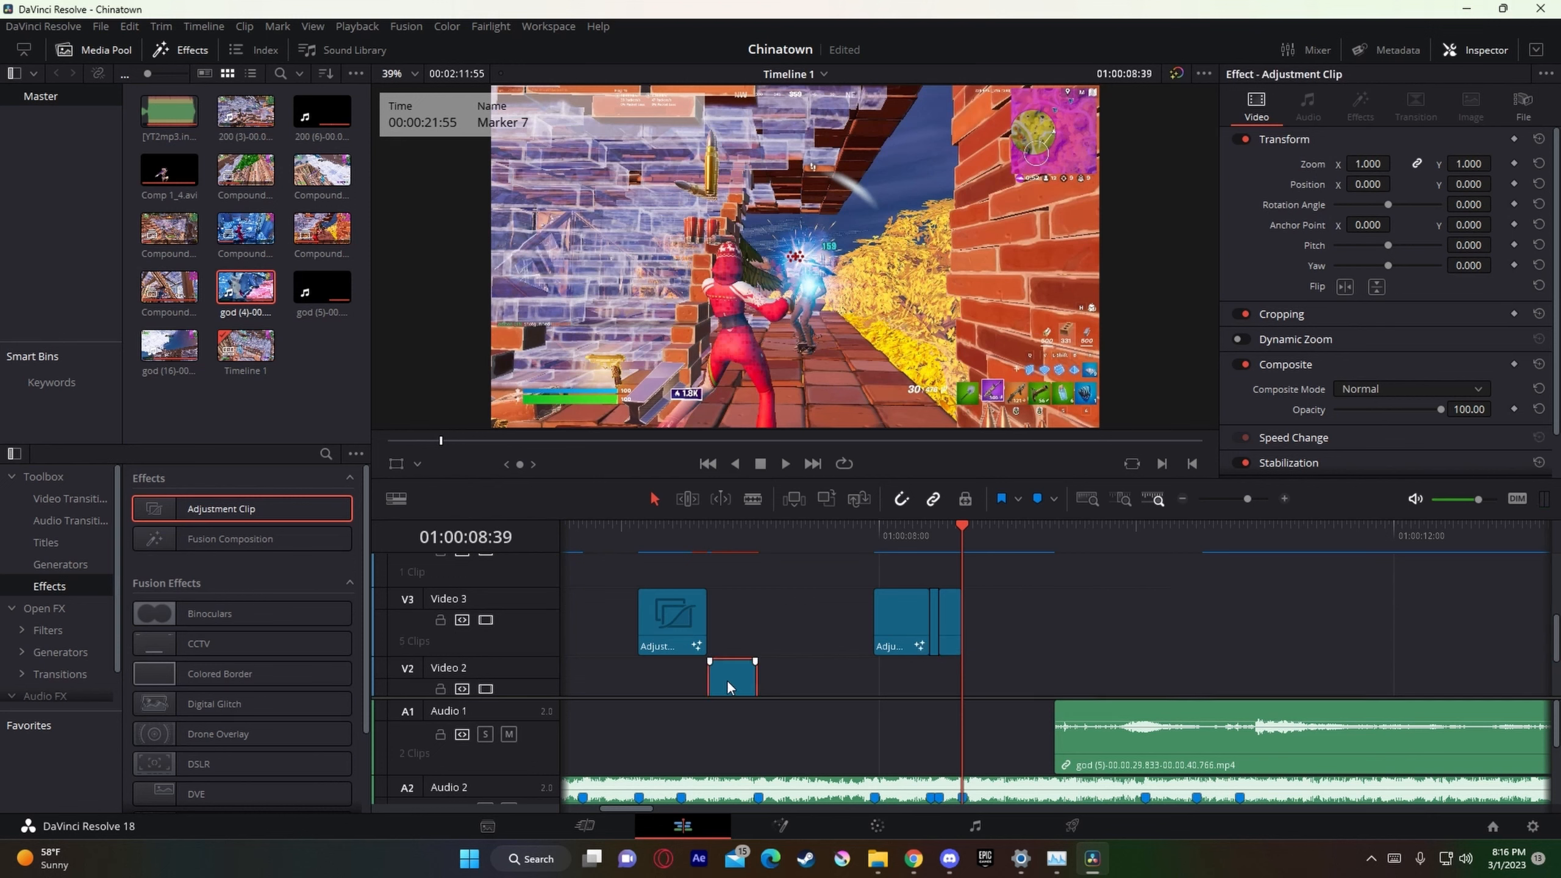
{"action": "key", "text": "ctrl+c"}
{"action": "key", "text": "ctrl+v"}
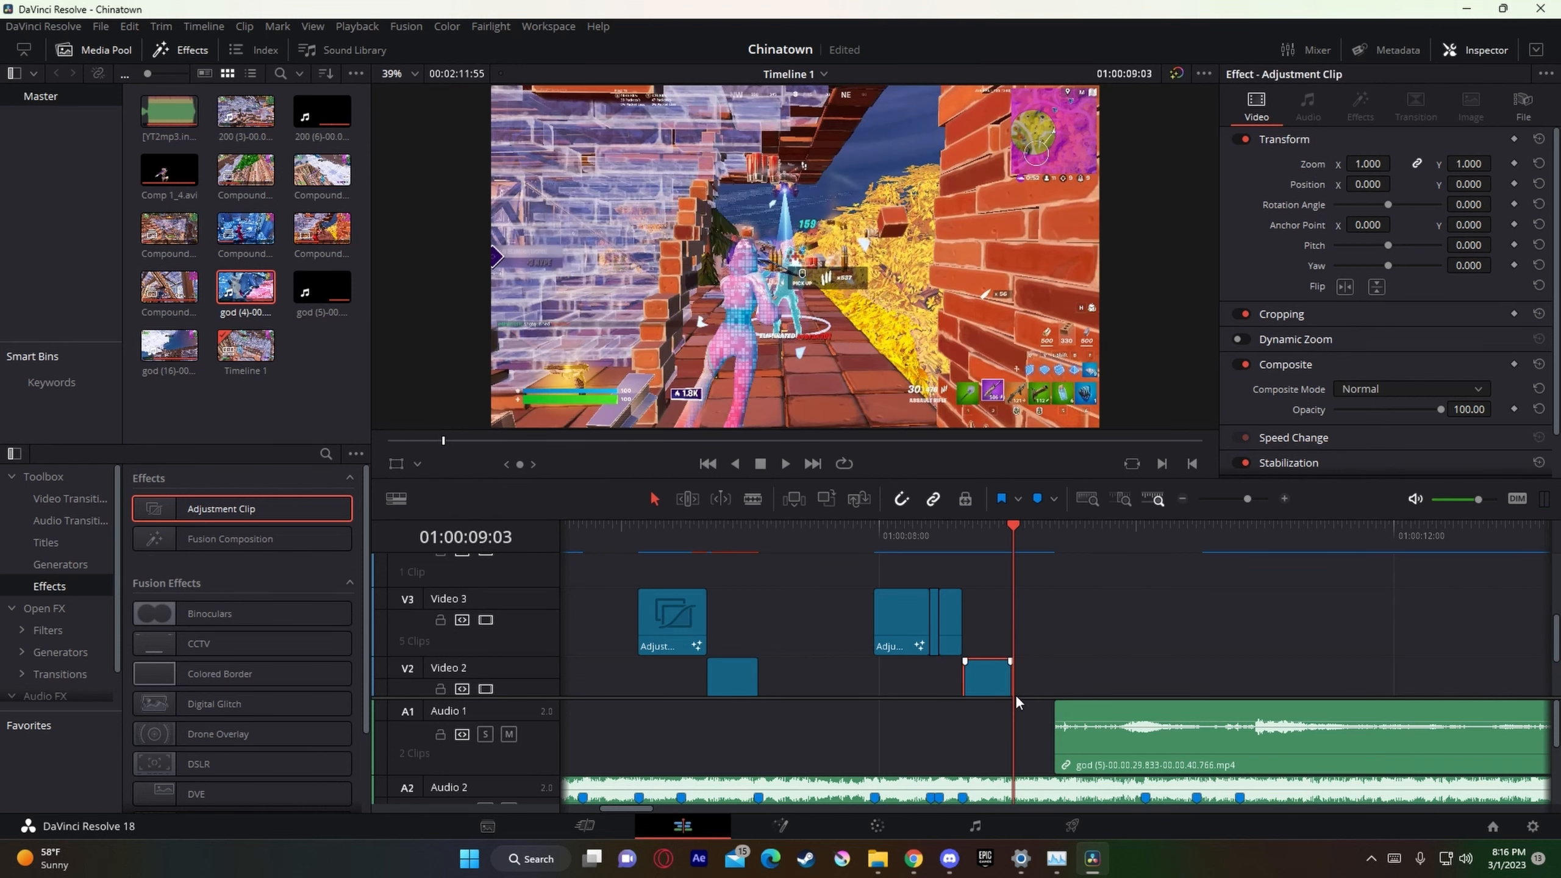
{"action": "left_click_drag", "start_coordinate": [1011, 683], "coordinate": [1053, 682]}
{"action": "scroll", "coordinate": [1079, 652], "scroll_direction": "down", "scroll_amount": 2}
{"action": "right_click", "coordinate": [1035, 580]}
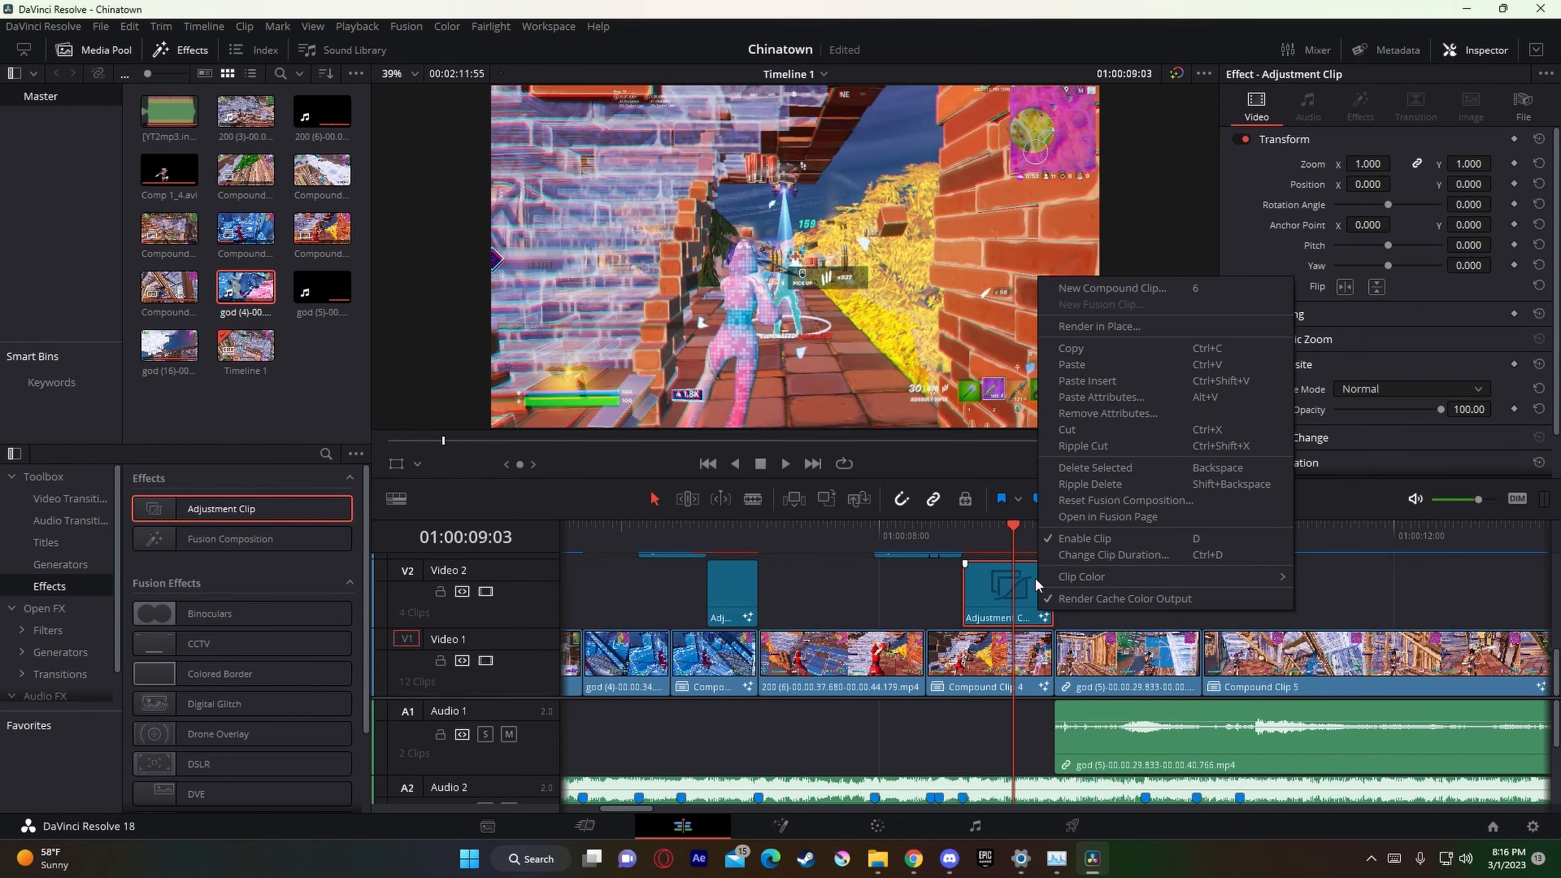
{"action": "left_click", "coordinate": [1344, 598]}
{"action": "left_click_drag", "start_coordinate": [1015, 544], "coordinate": [952, 545]}
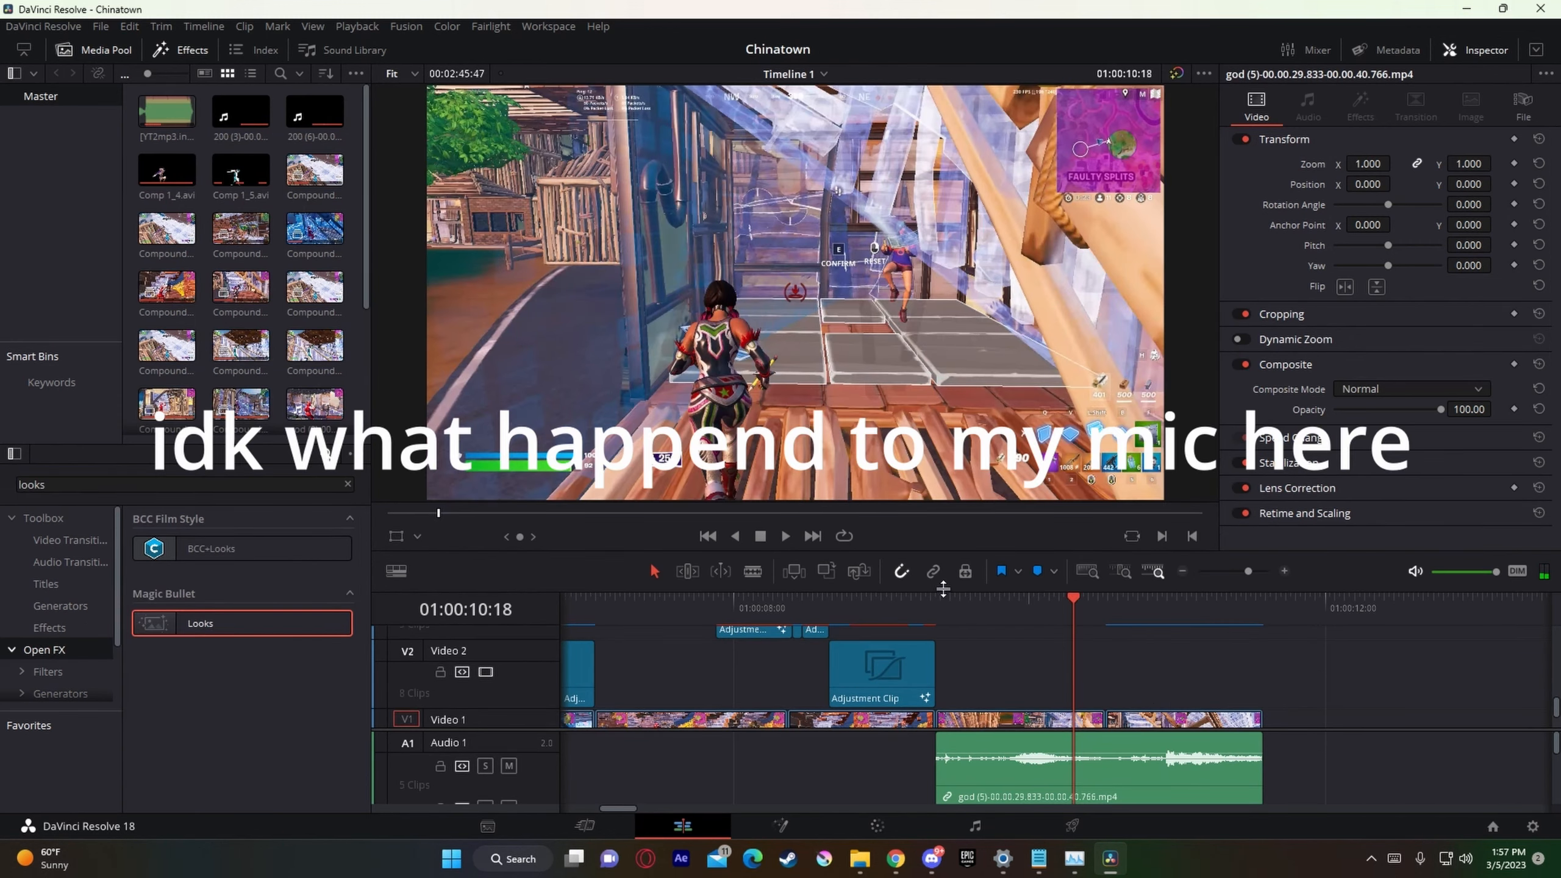
Step: Play back from 01:00:10:18 into Compound Clip 5 to check the shot against the beat
{"action": "left_click_drag", "start_coordinate": [943, 588], "coordinate": [920, 339]}
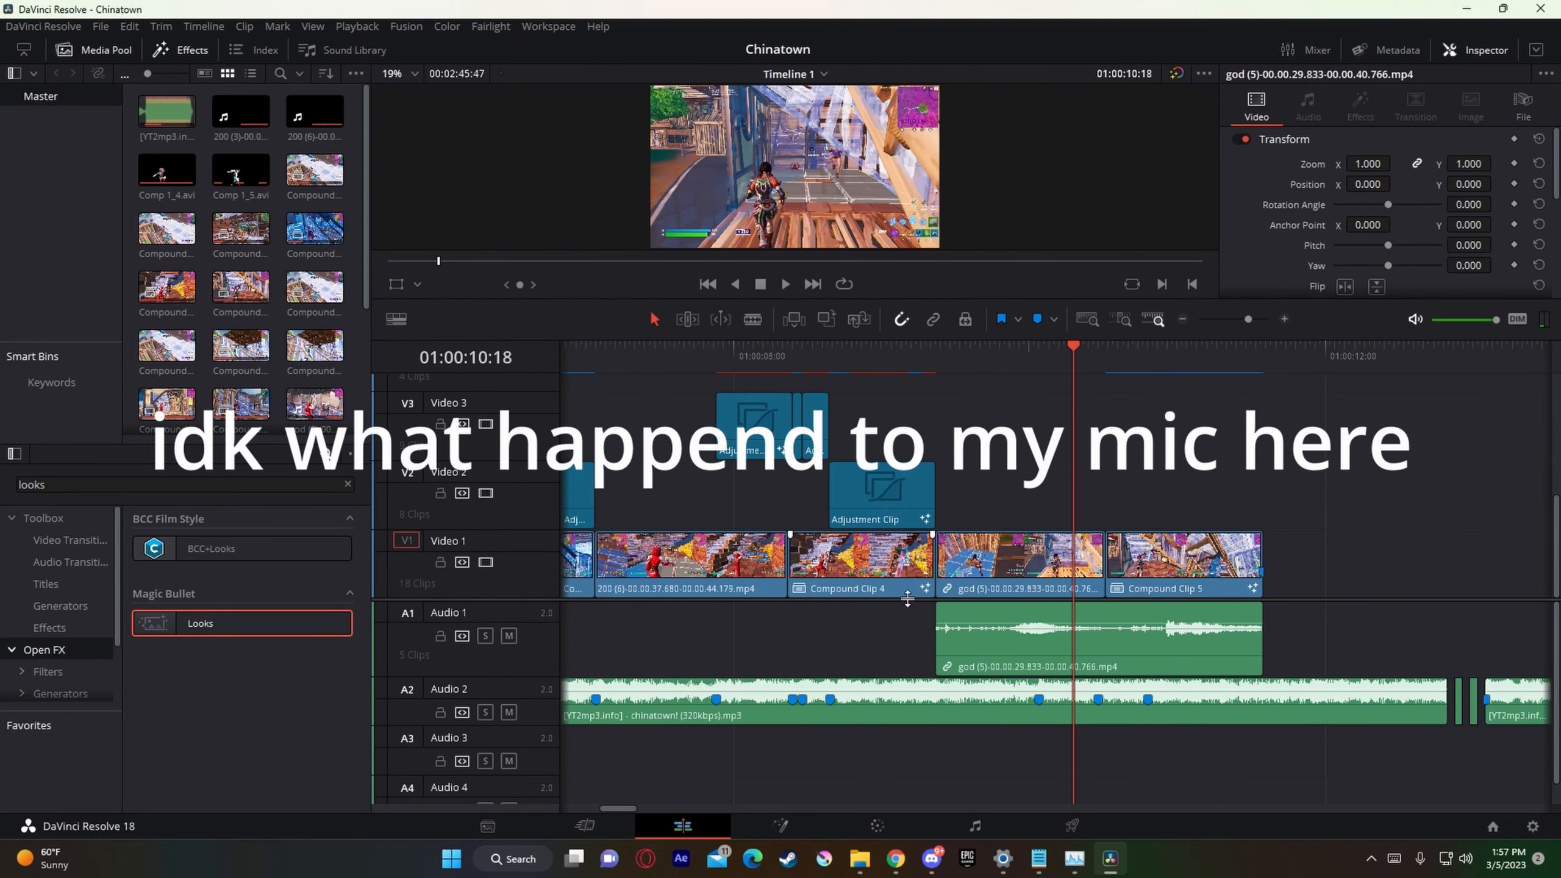
{"action": "scroll", "coordinate": [908, 609], "scroll_direction": "up", "scroll_amount": 4}
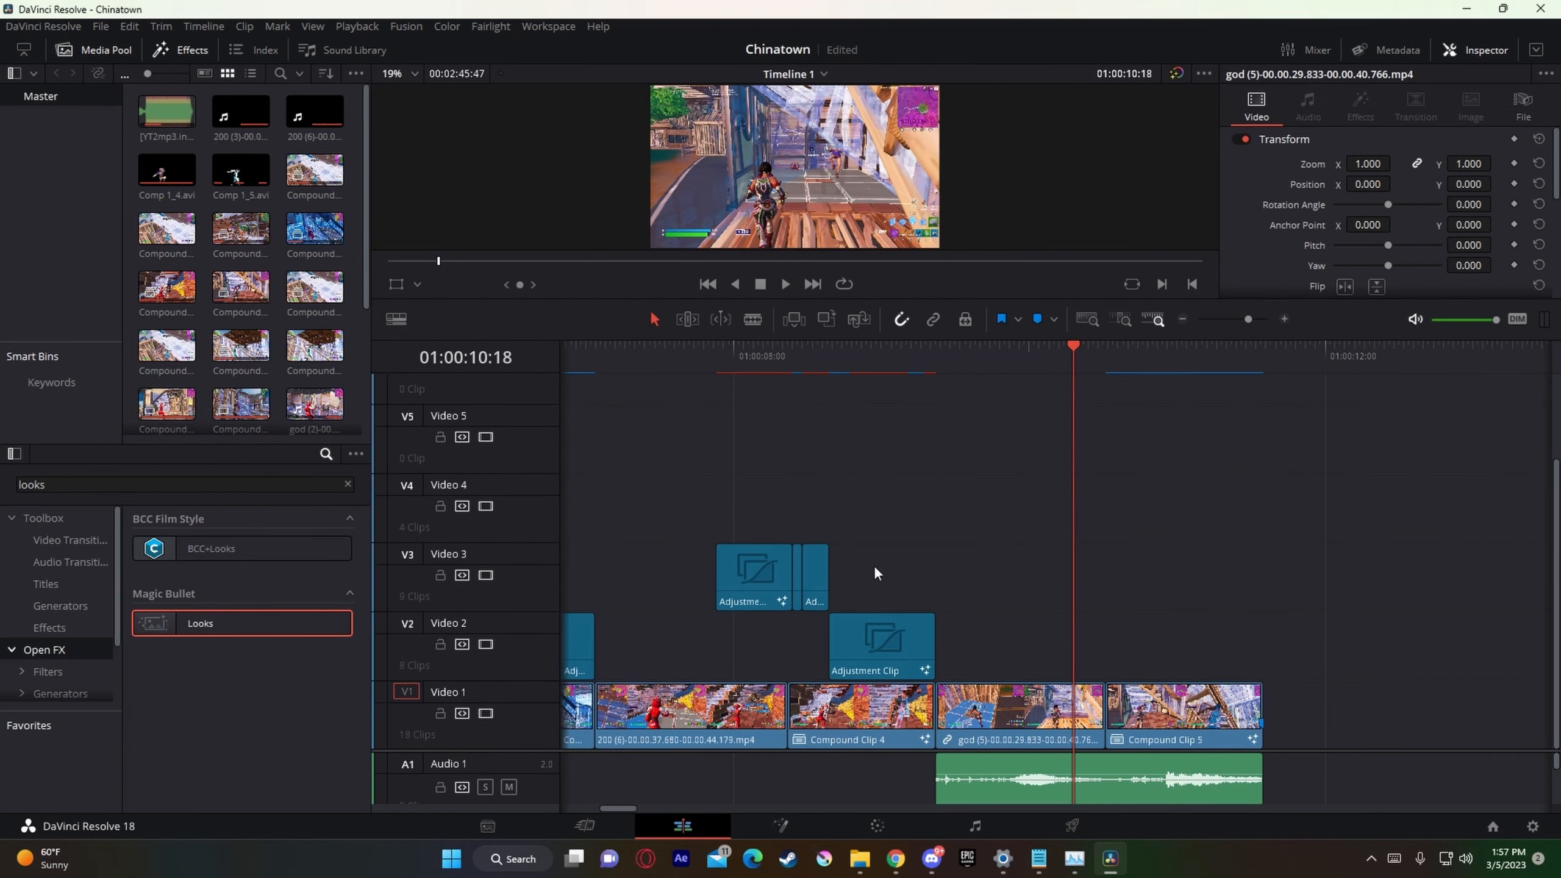
{"action": "left_click_drag", "start_coordinate": [934, 303], "coordinate": [945, 486]}
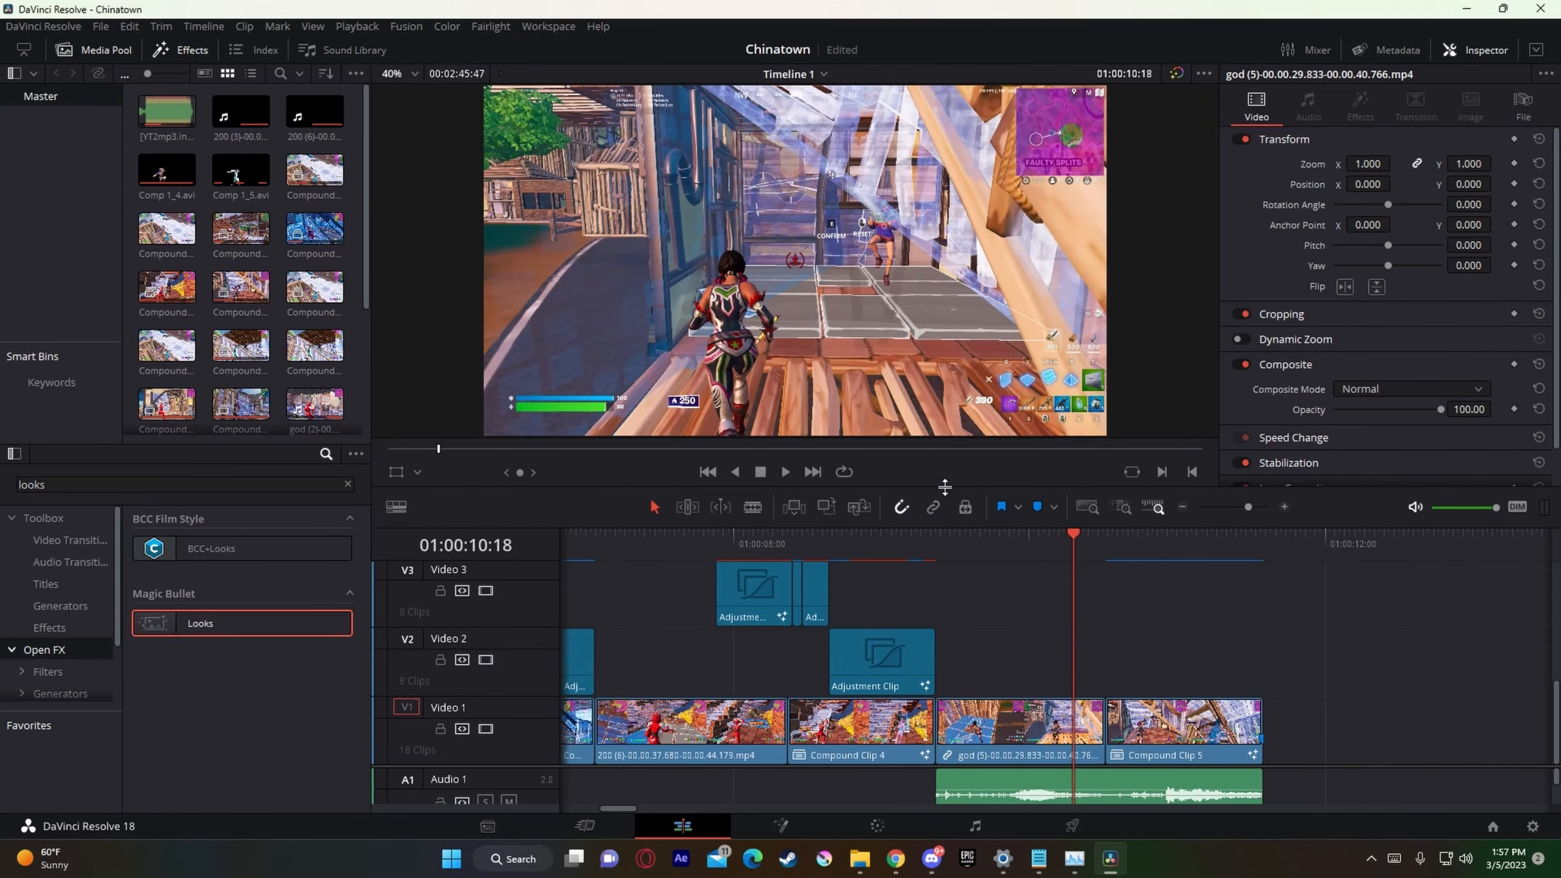
{"action": "key", "text": "space"}
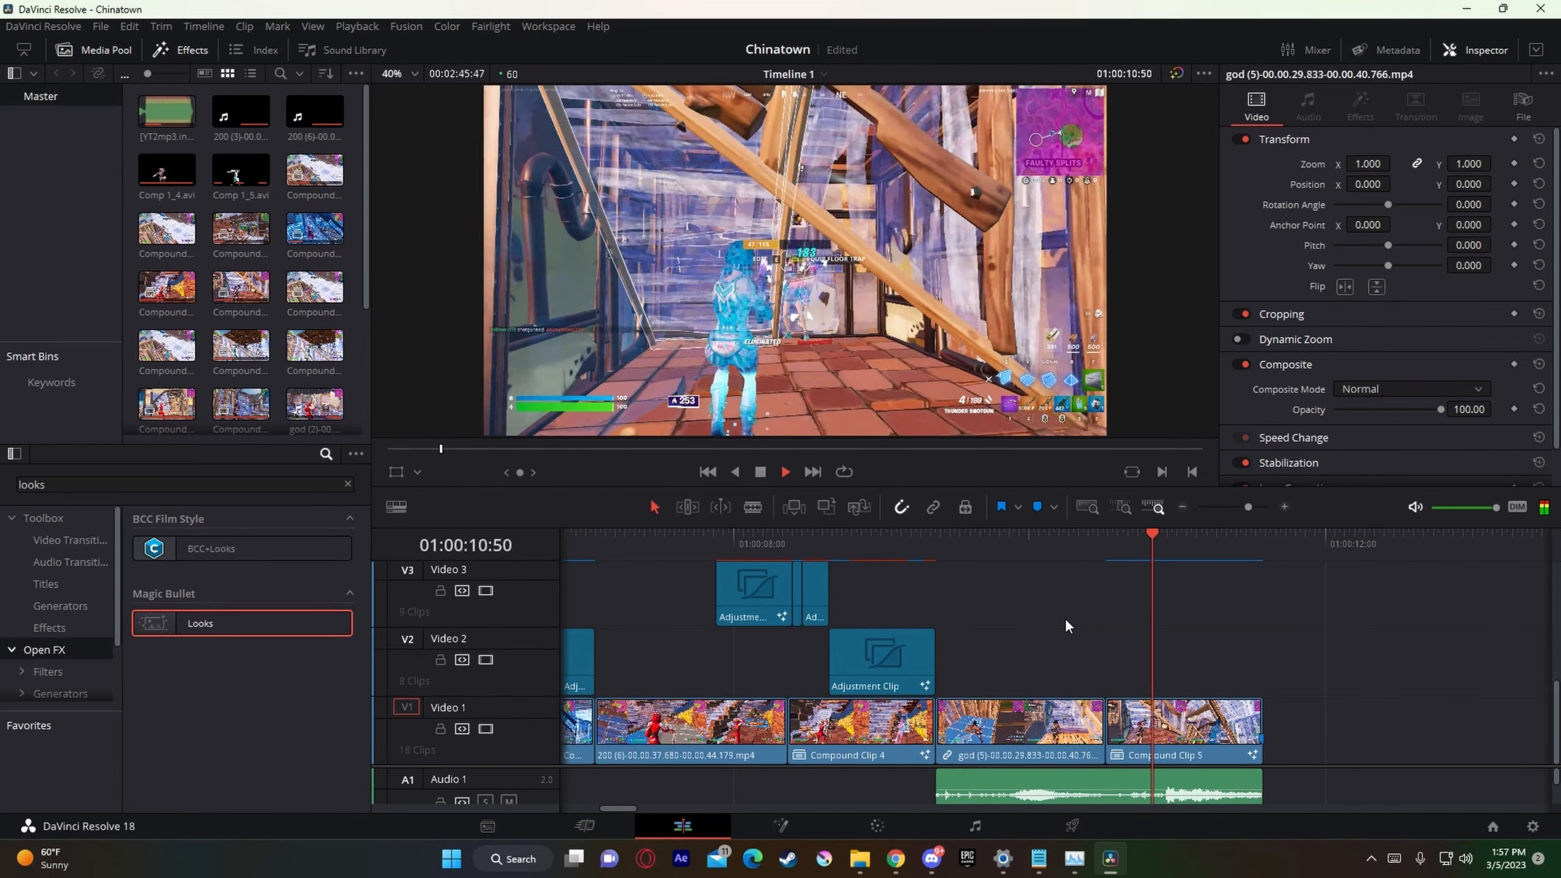
{"action": "left_click", "coordinate": [1124, 550]}
{"action": "key", "text": "space"}
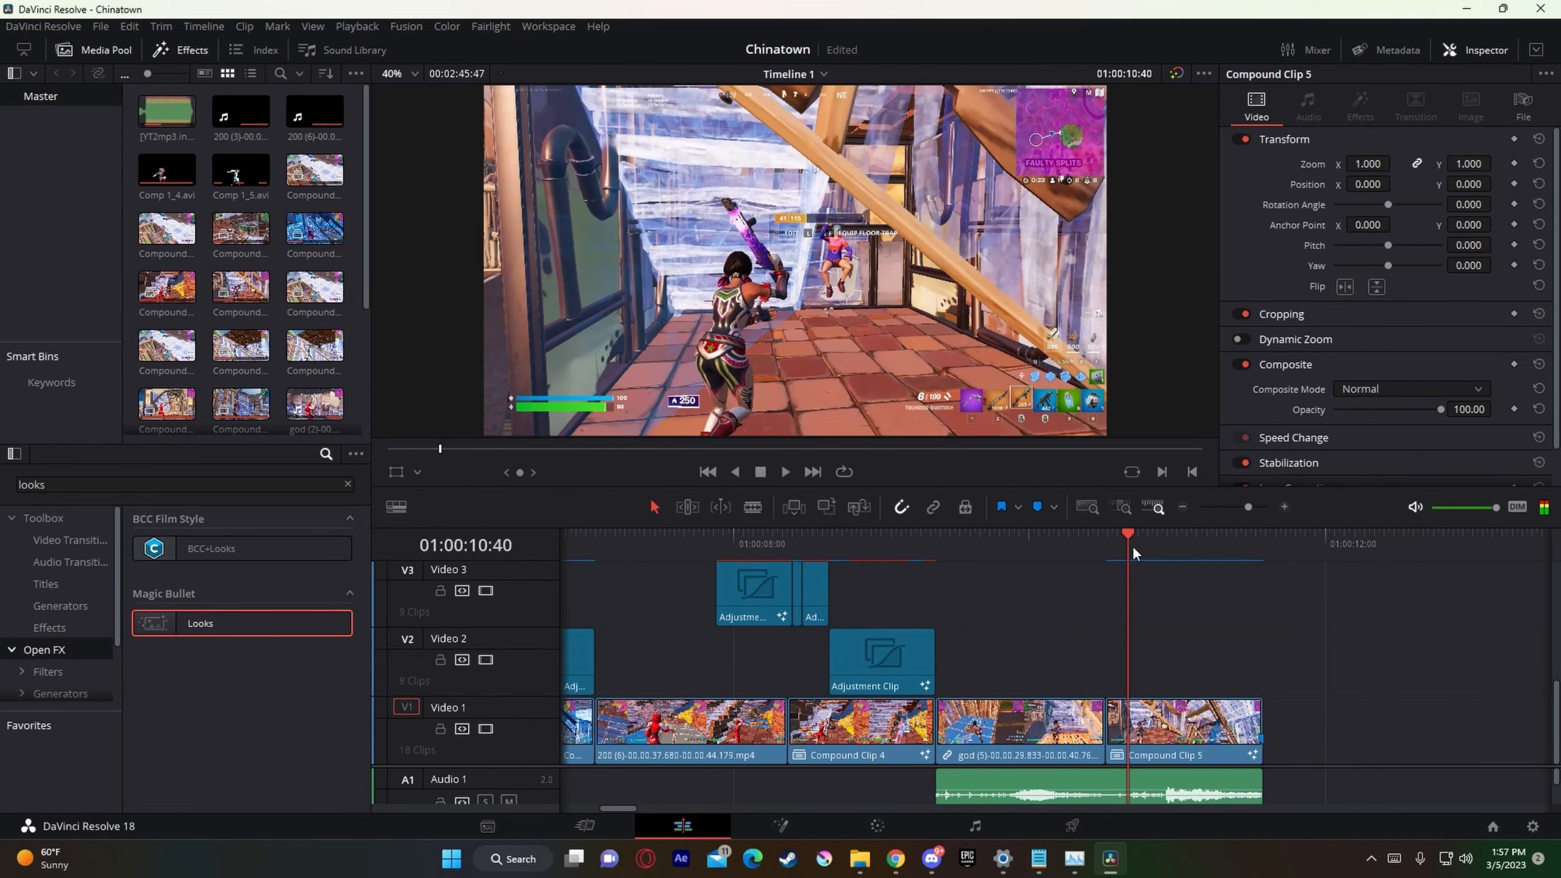
Step: Copy the Video 2 shake adjustment clip to the marker at 01:00:10:48 and extend its end to the end of Compound Clip 5
{"action": "key", "text": "Left"}
{"action": "key", "text": "Left"}
{"action": "key", "text": "Left"}
{"action": "key", "text": "Left"}
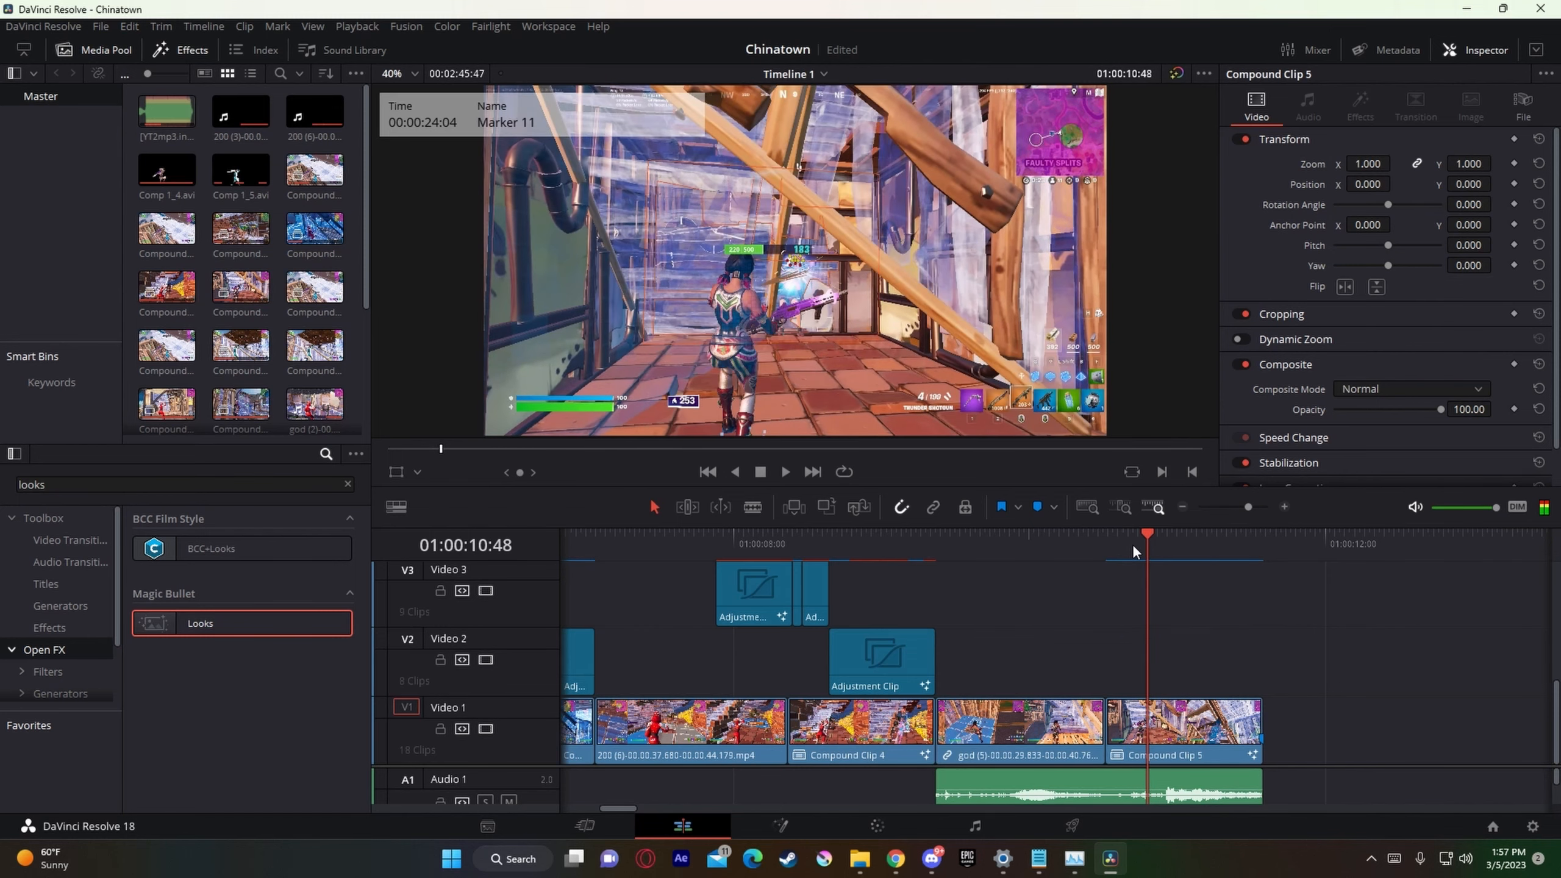
{"action": "key", "text": "Right"}
{"action": "key", "text": "Left"}
{"action": "key", "text": "Left"}
{"action": "key", "text": "Right"}
{"action": "left_click", "coordinate": [893, 643]}
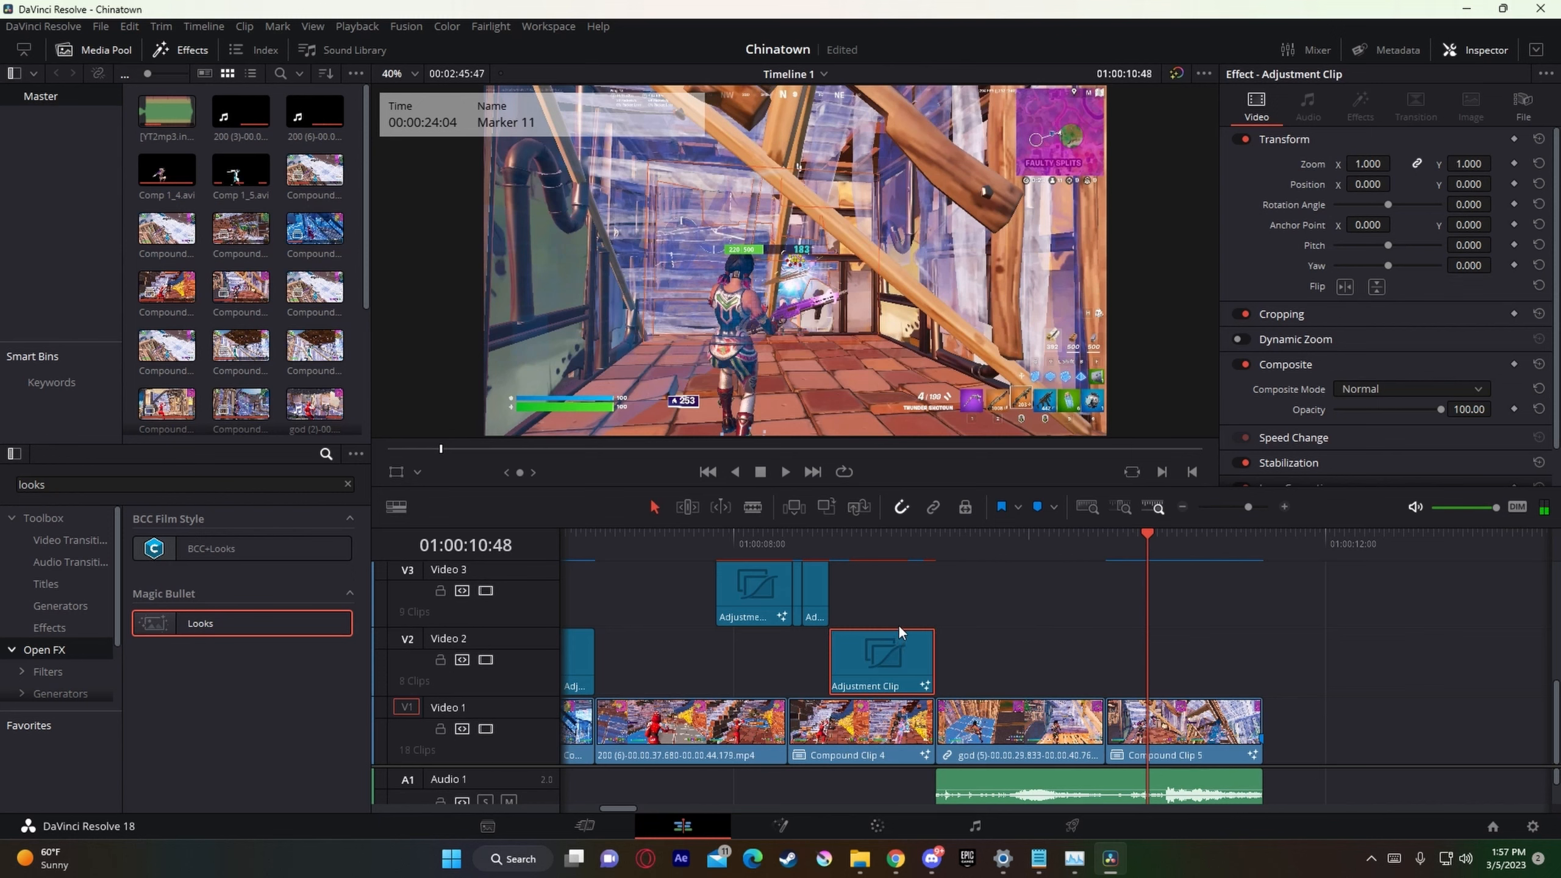
{"action": "key", "text": "ctrl+v"}
{"action": "left_click_drag", "start_coordinate": [1208, 541], "coordinate": [1149, 544]}
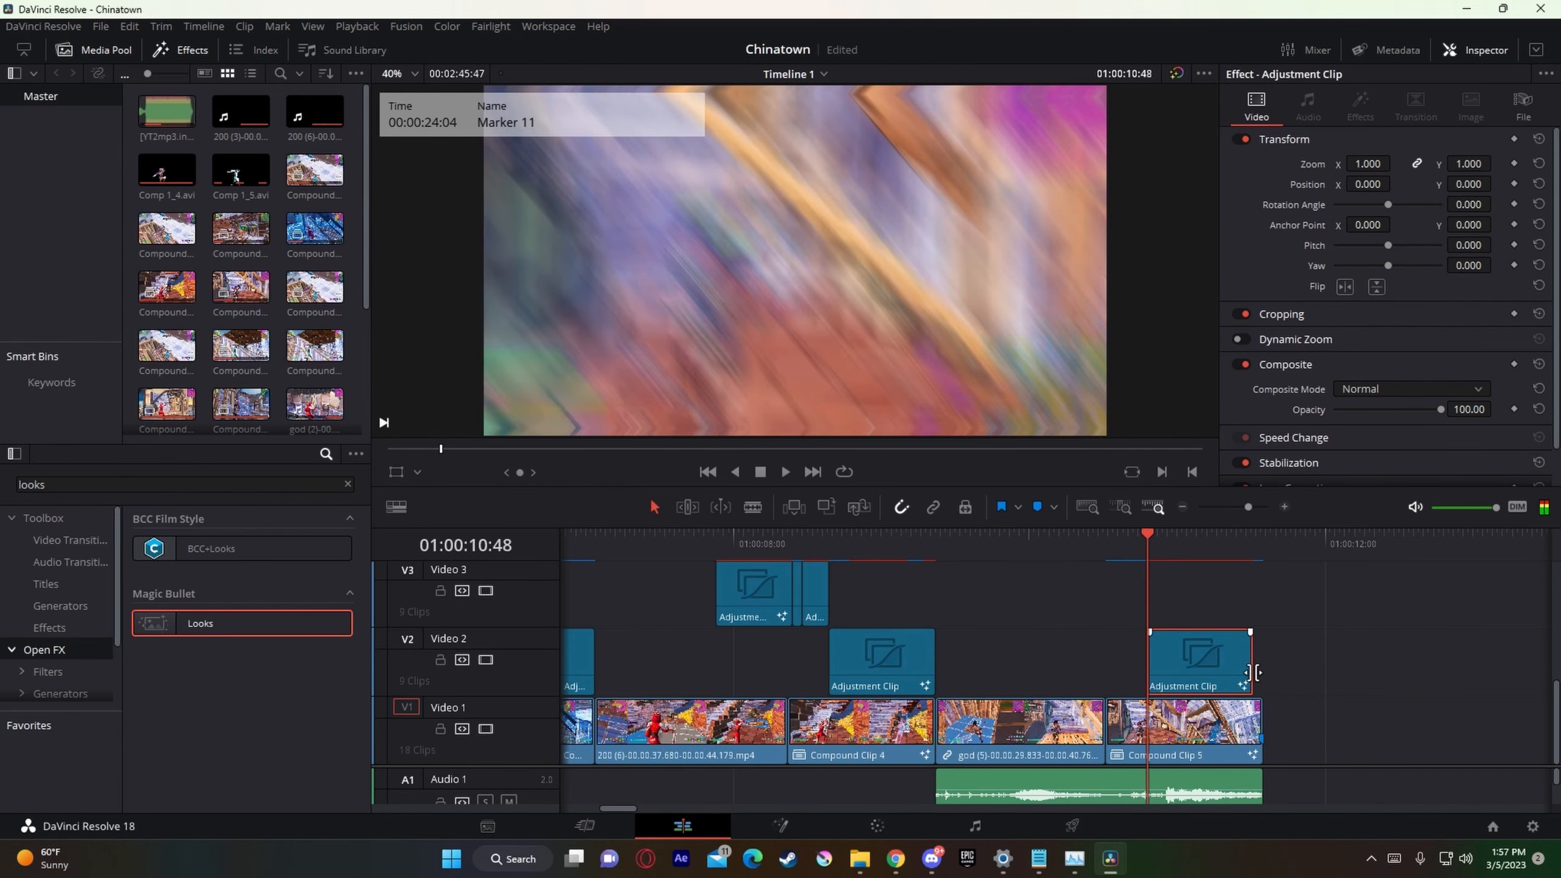
{"action": "left_click_drag", "start_coordinate": [1254, 672], "coordinate": [1299, 657]}
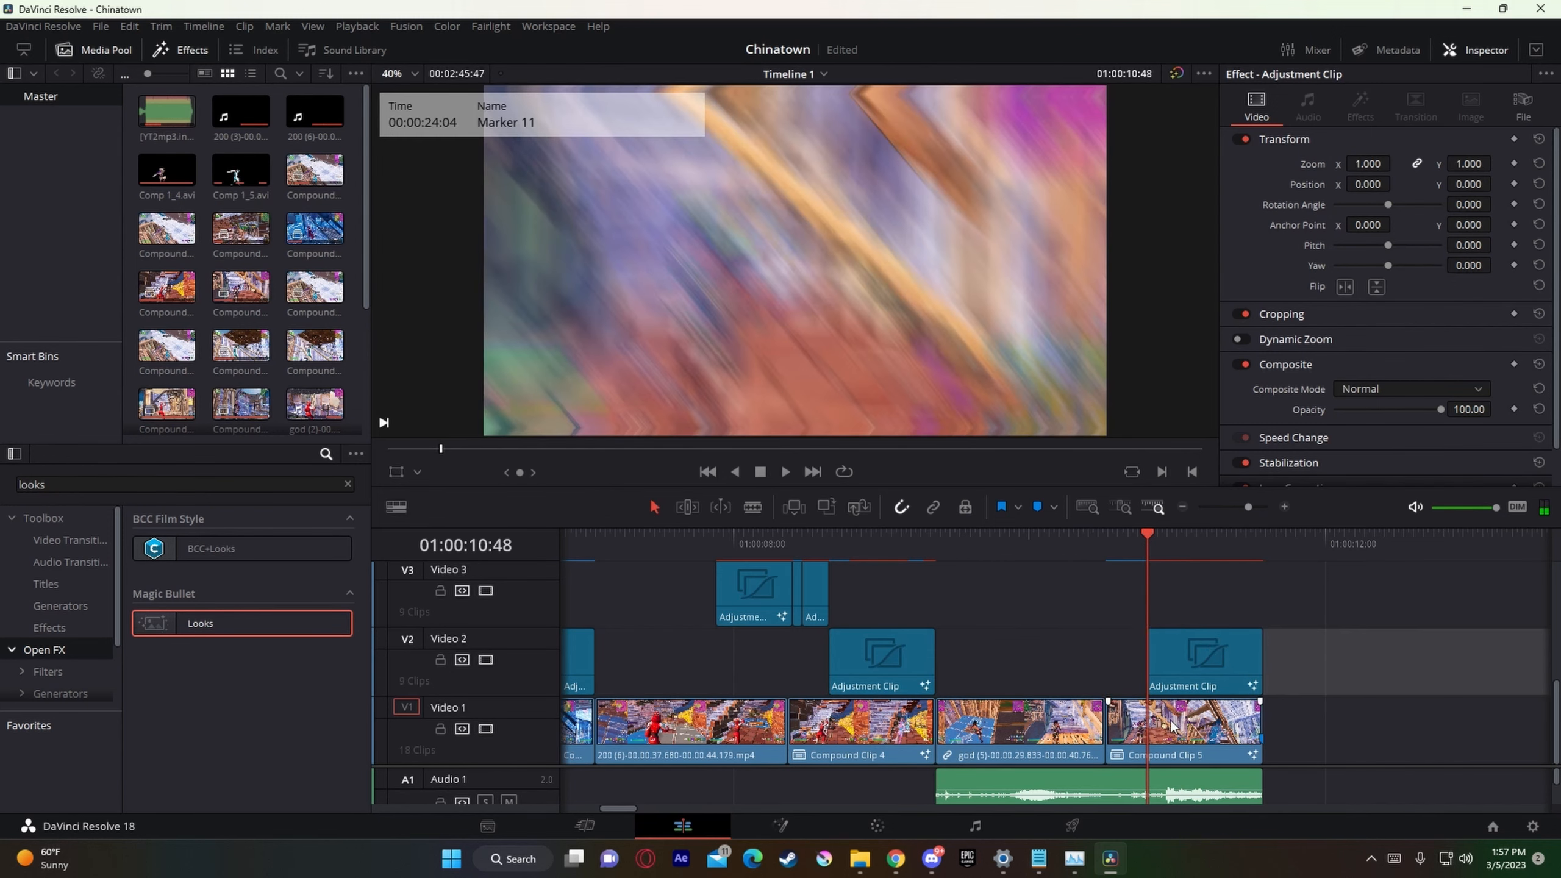
Step: Copy the Video 3 preshake adjustment clip to 01:00:10:10, trimmed to end at the 01:00:10:28 marker and placed on Video 2
{"action": "left_click", "coordinate": [754, 616]}
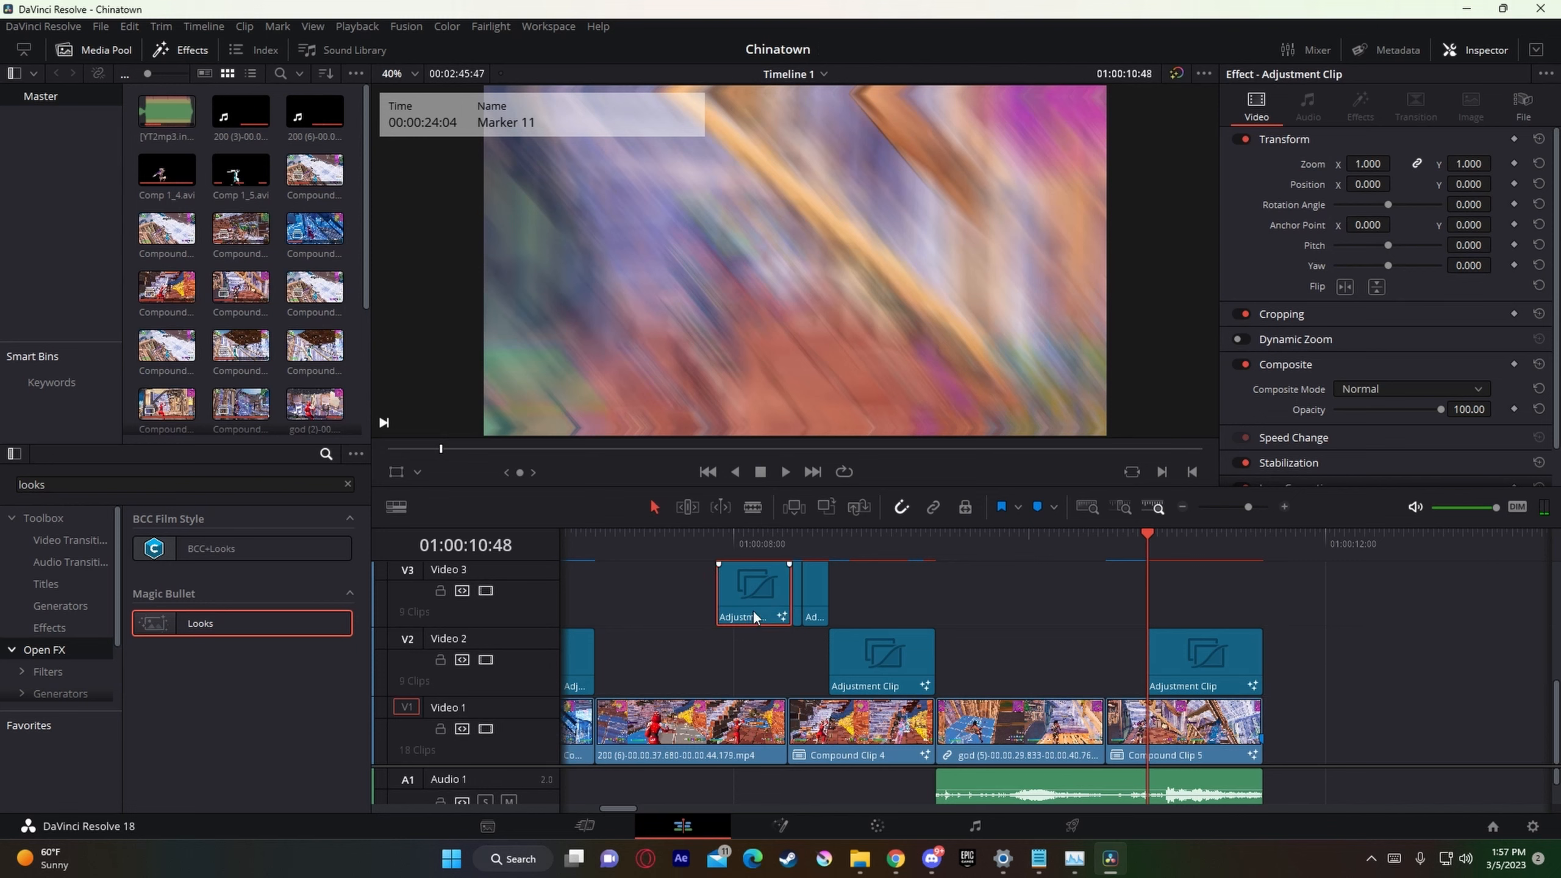
{"action": "scroll", "coordinate": [1115, 790], "scroll_direction": "down", "scroll_amount": 1}
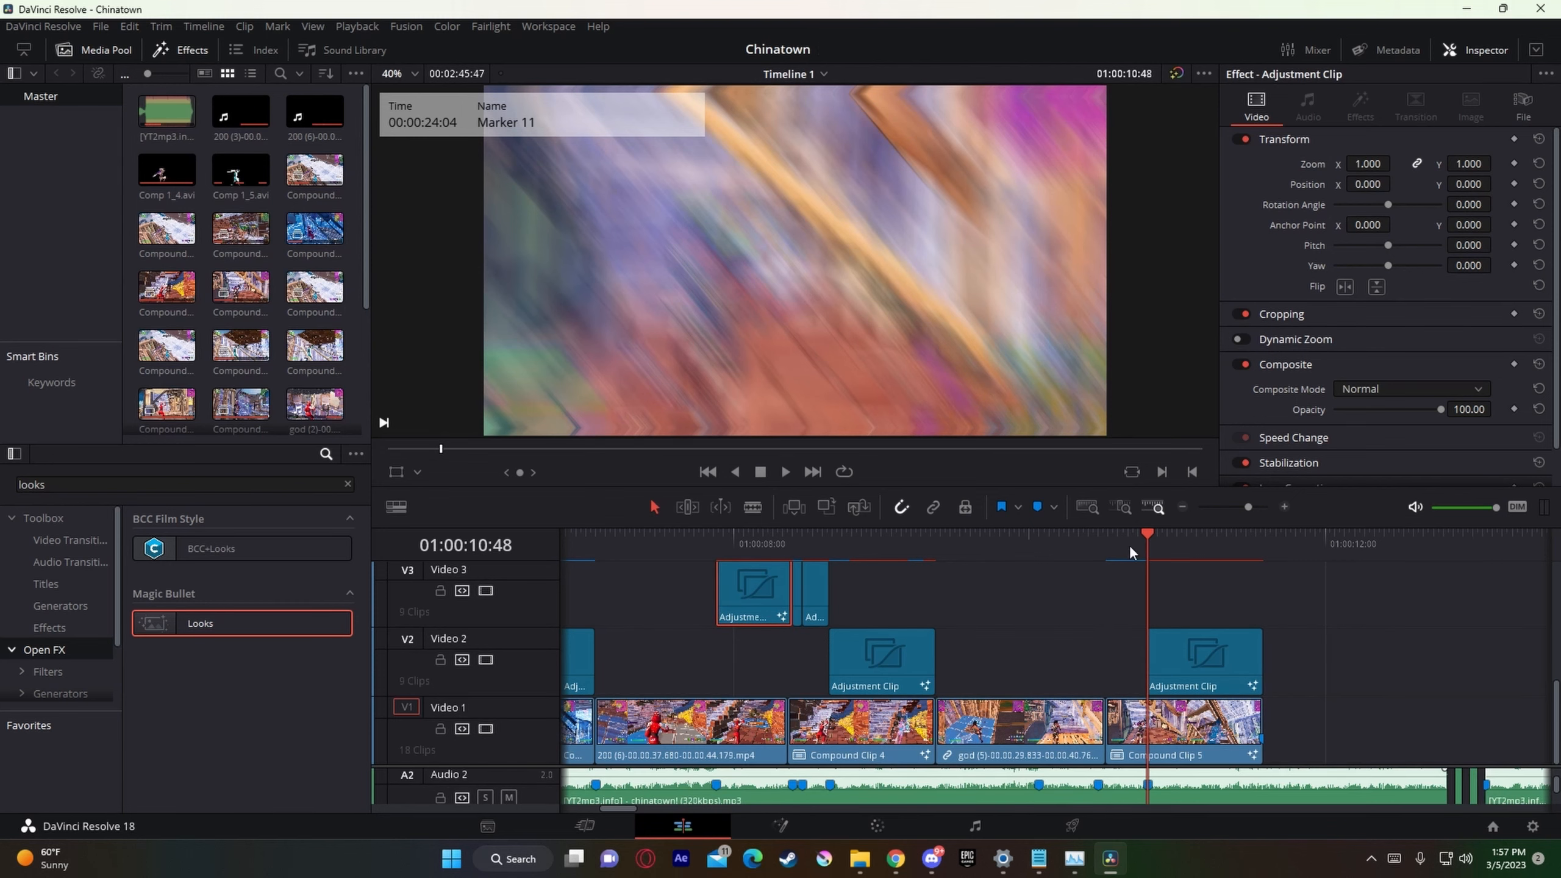
{"action": "left_click", "coordinate": [1040, 544]}
{"action": "key", "text": "ctrl+v"}
{"action": "left_click_drag", "start_coordinate": [1048, 551], "coordinate": [1094, 555]}
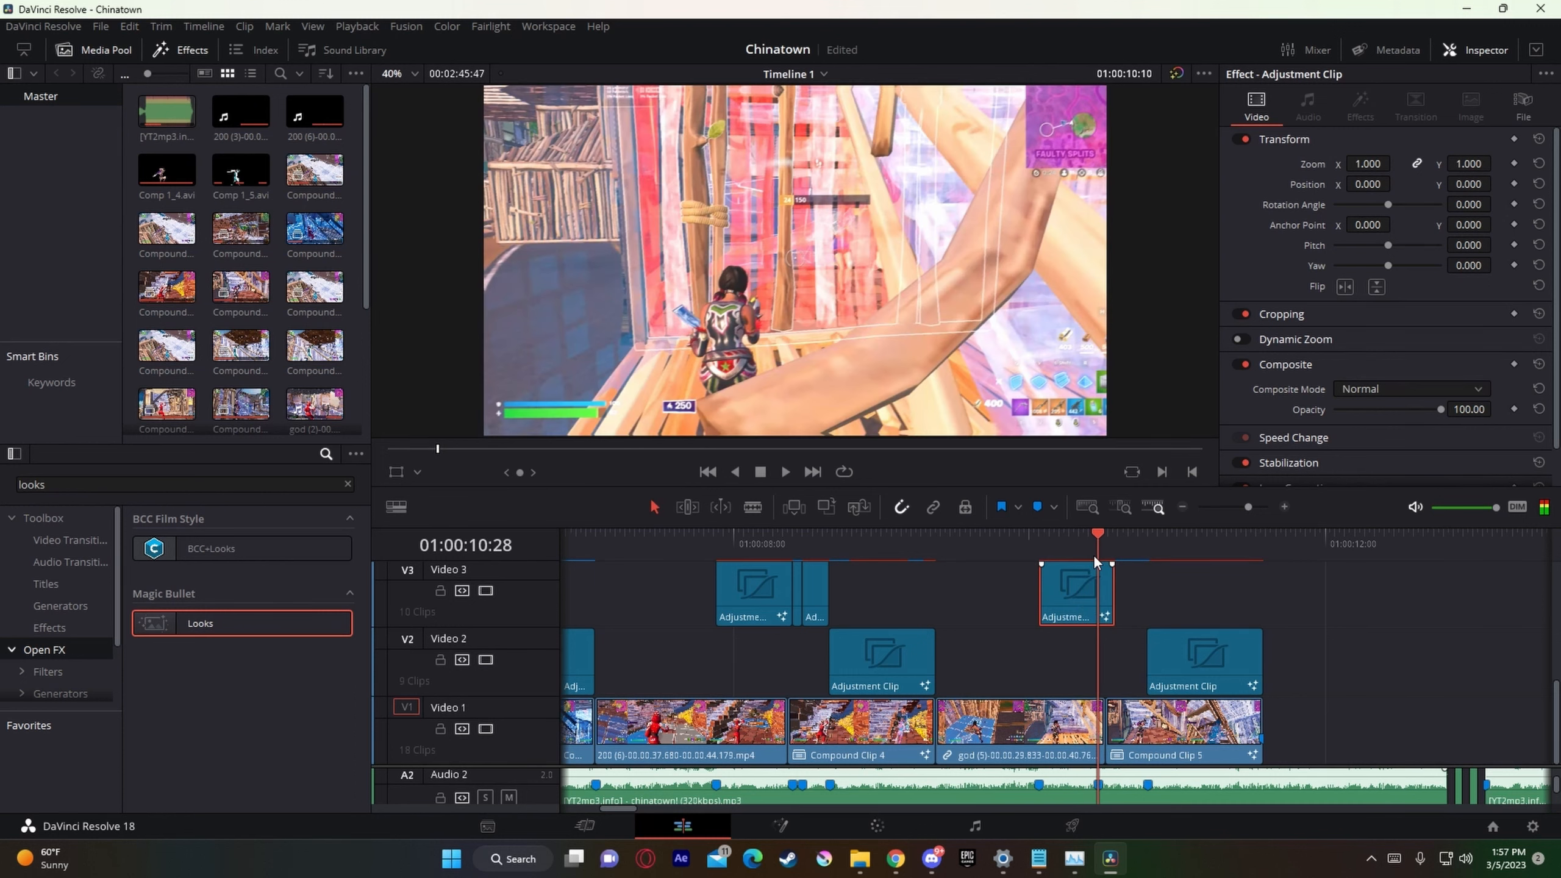
{"action": "mouse_move", "coordinate": [1111, 615]}
{"action": "left_mouse_down"}
{"action": "mouse_move", "coordinate": [1073, 605]}
{"action": "mouse_move", "coordinate": [1066, 641]}
{"action": "left_mouse_up"}
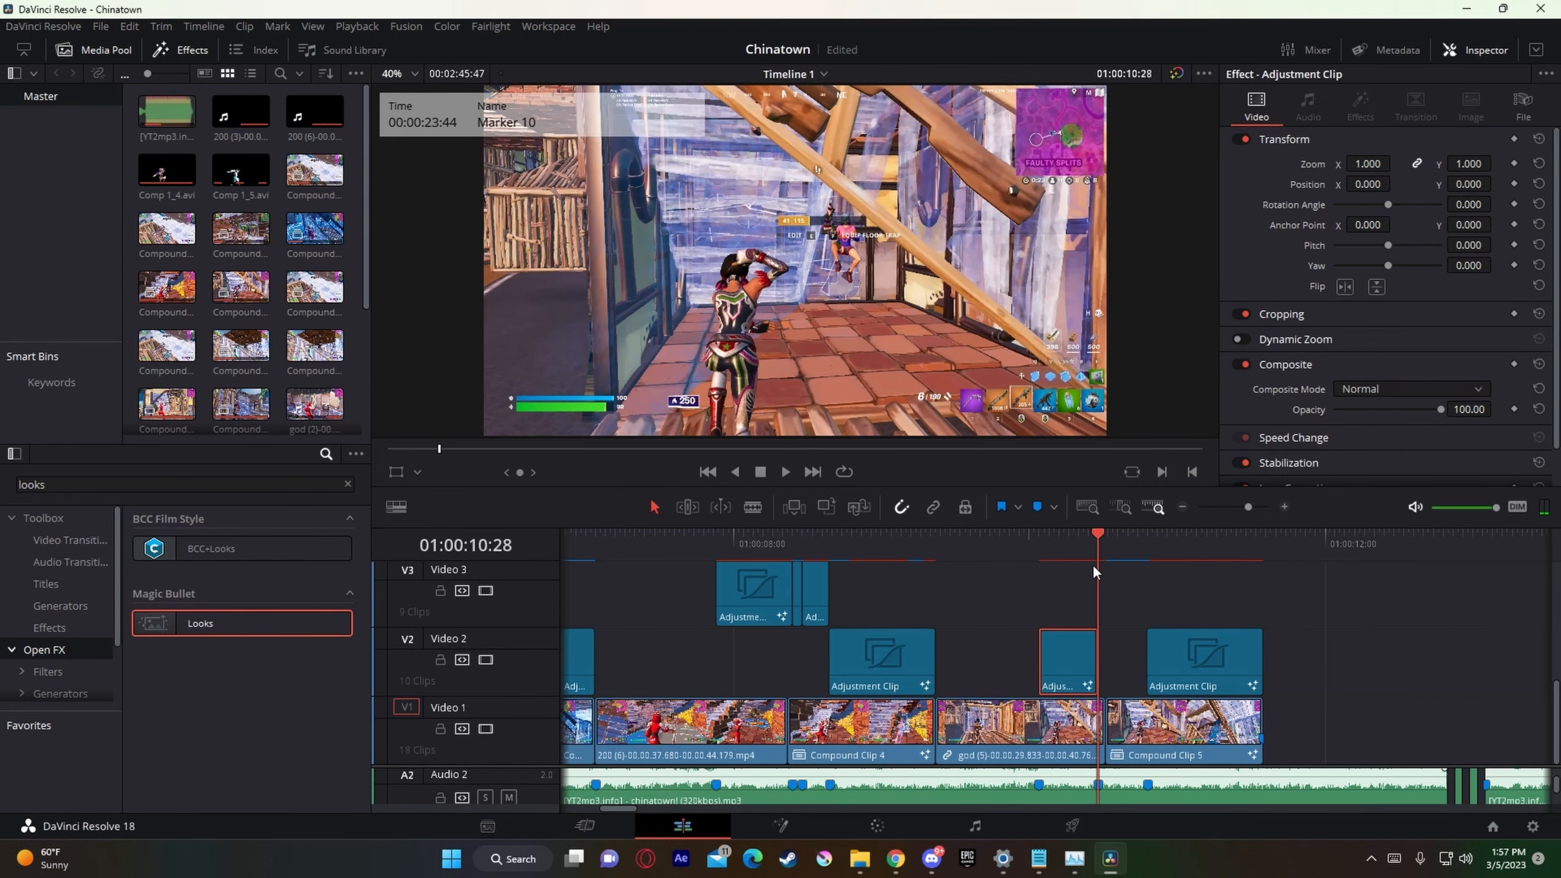
Step: Paste the preshake adjustment clip on Video 3 at 01:00:10:28 and trim its end to the marker at 01:00:10:48
{"action": "key", "text": "ctrl+v"}
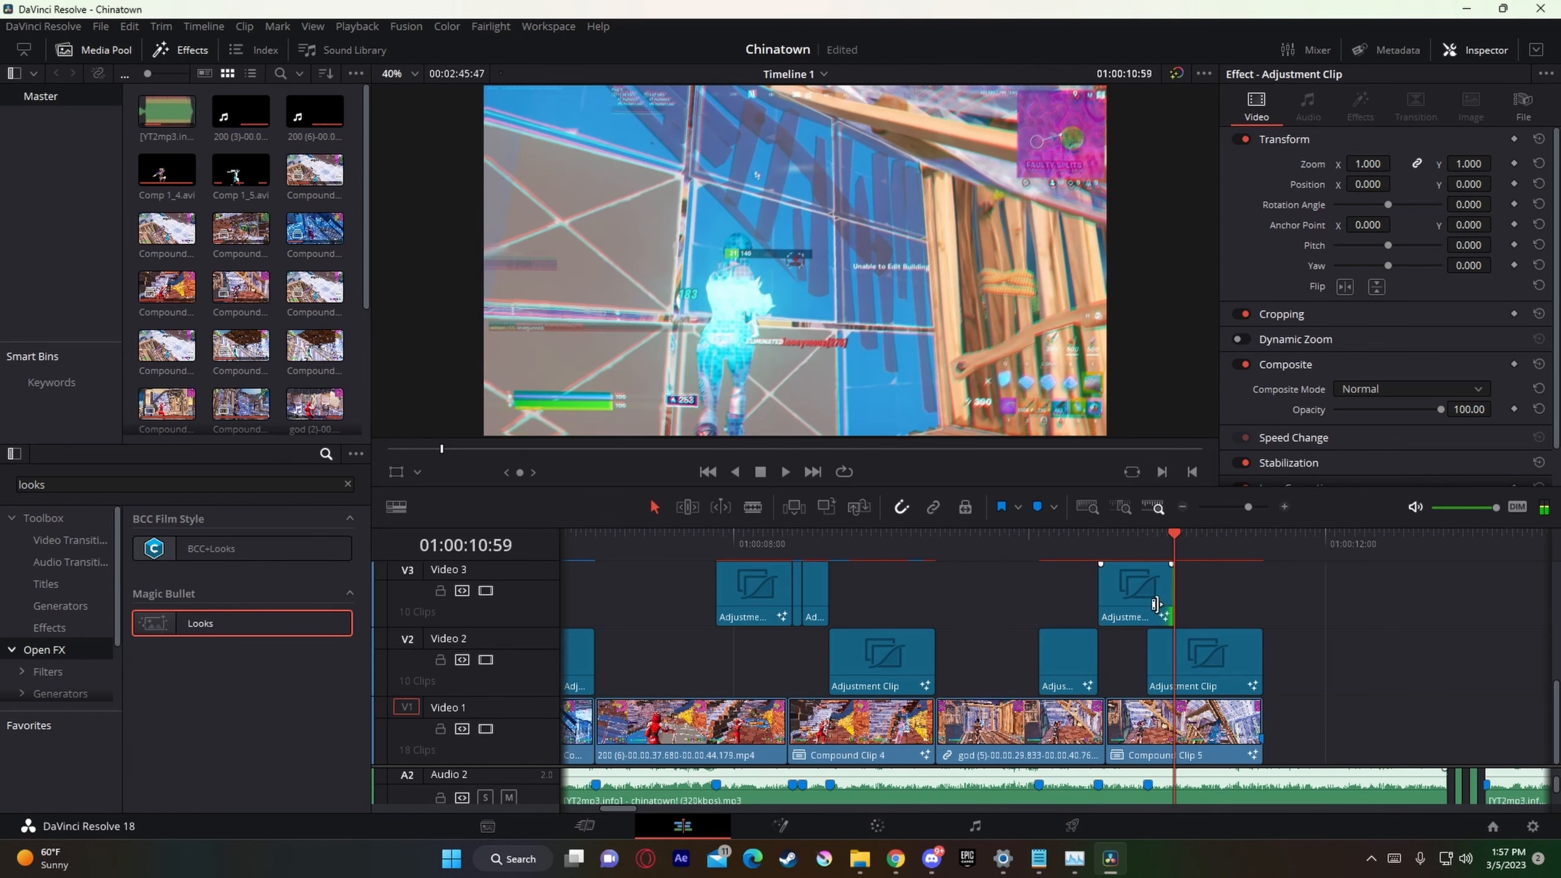
{"action": "left_click_drag", "start_coordinate": [1164, 601], "coordinate": [1144, 600]}
{"action": "left_click_drag", "start_coordinate": [1125, 533], "coordinate": [1109, 542]}
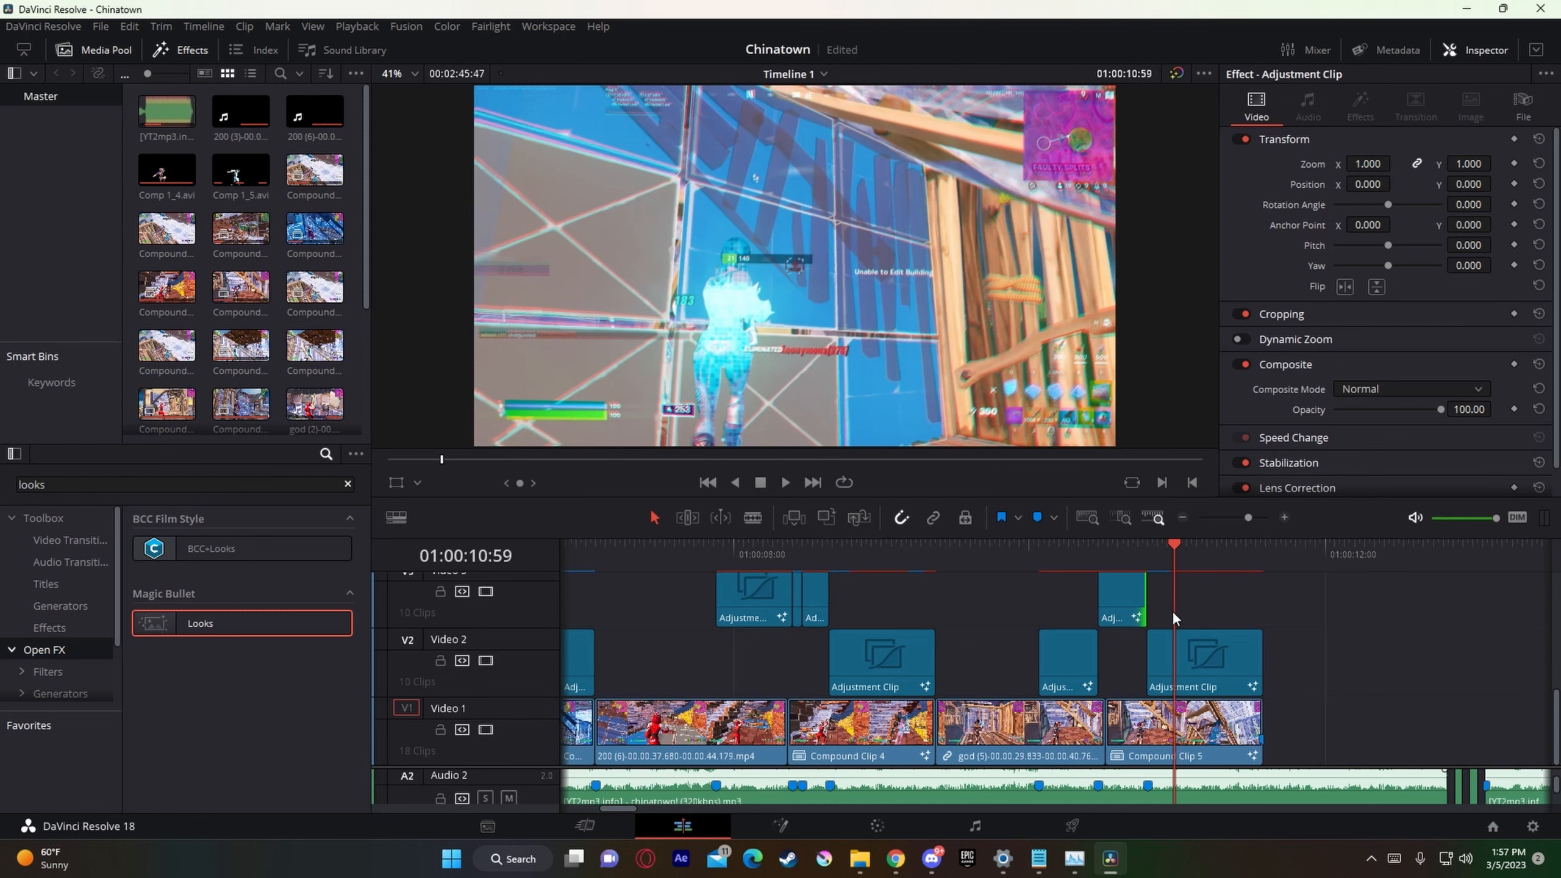
Step: Search the effects library for looks and apply Magic Bullet Looks to the Video 3 adjustment clip at 01:00:07:53
{"action": "key", "text": "shift+space"}
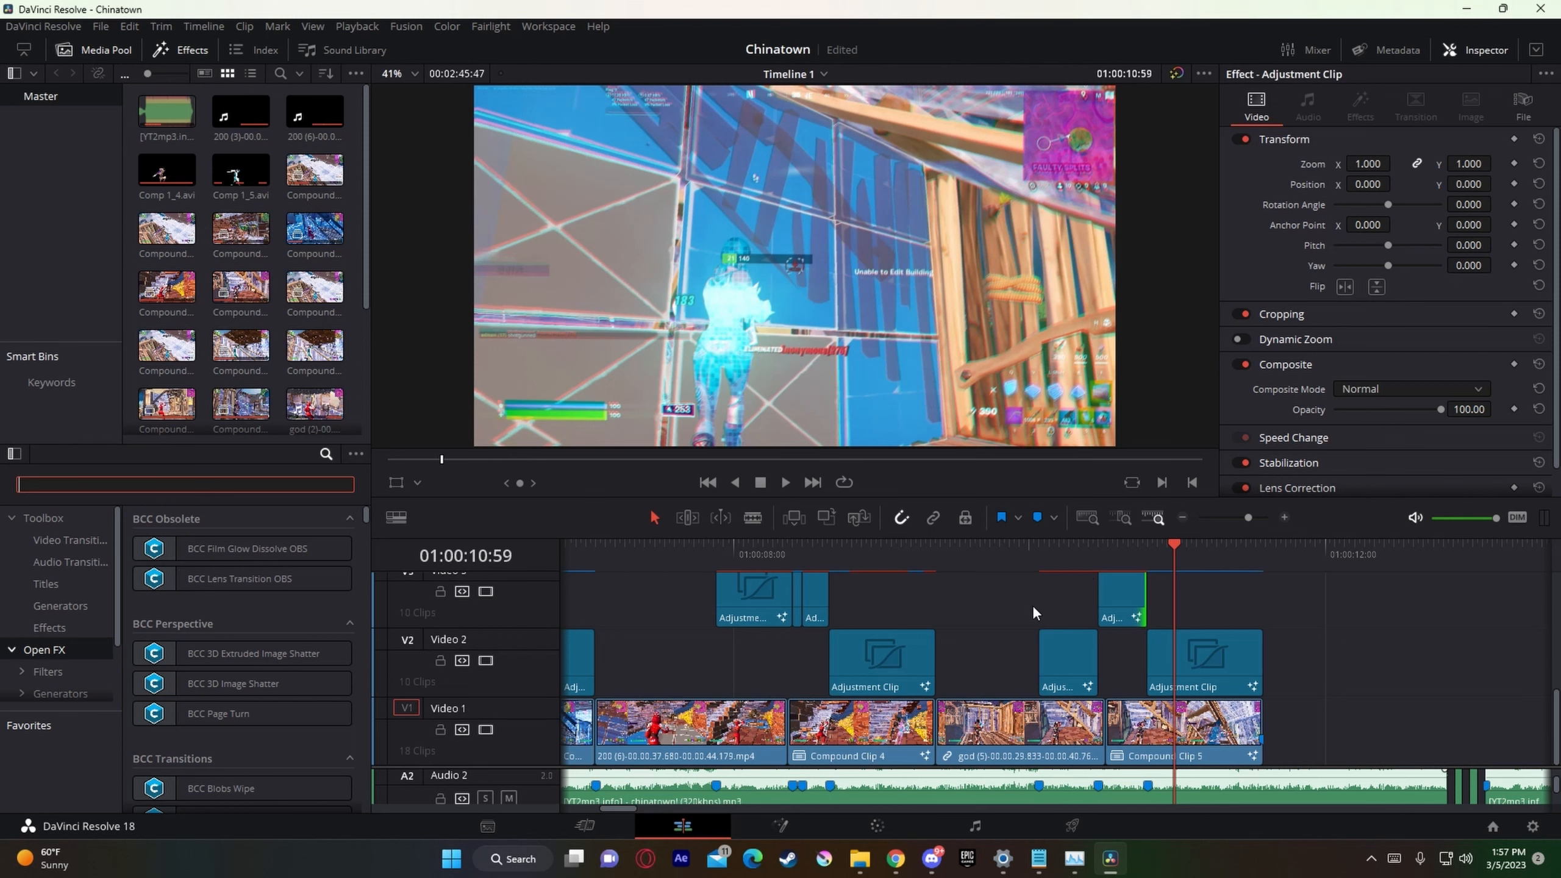
{"action": "left_click", "coordinate": [151, 262]}
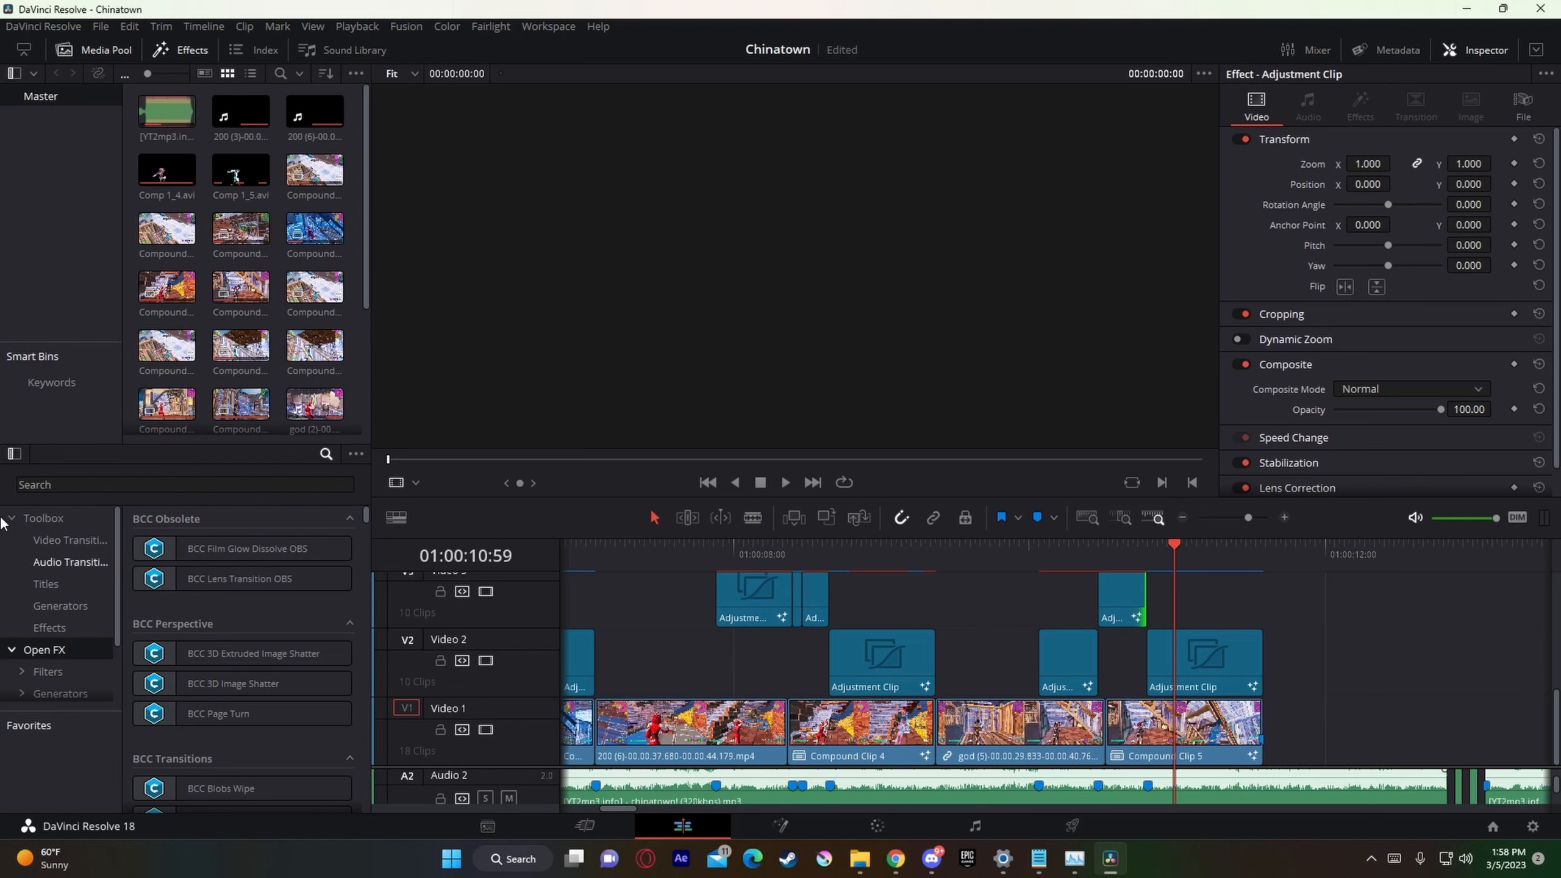
{"action": "left_click", "coordinate": [36, 485]}
{"action": "type", "text": "look"}
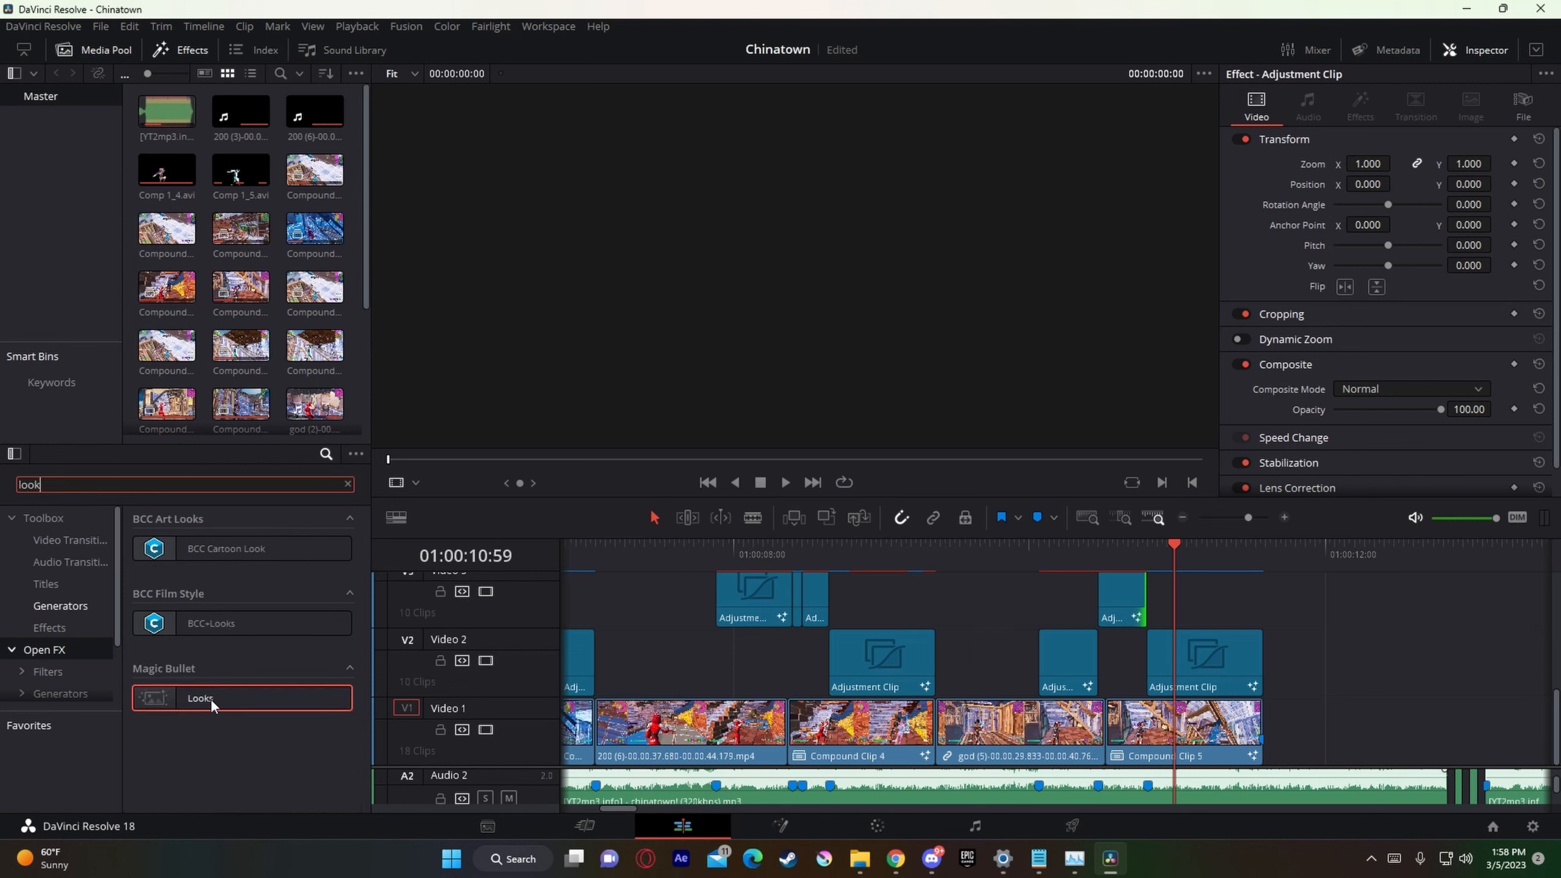
{"action": "type", "text": "s"}
{"action": "left_click", "coordinate": [468, 701]}
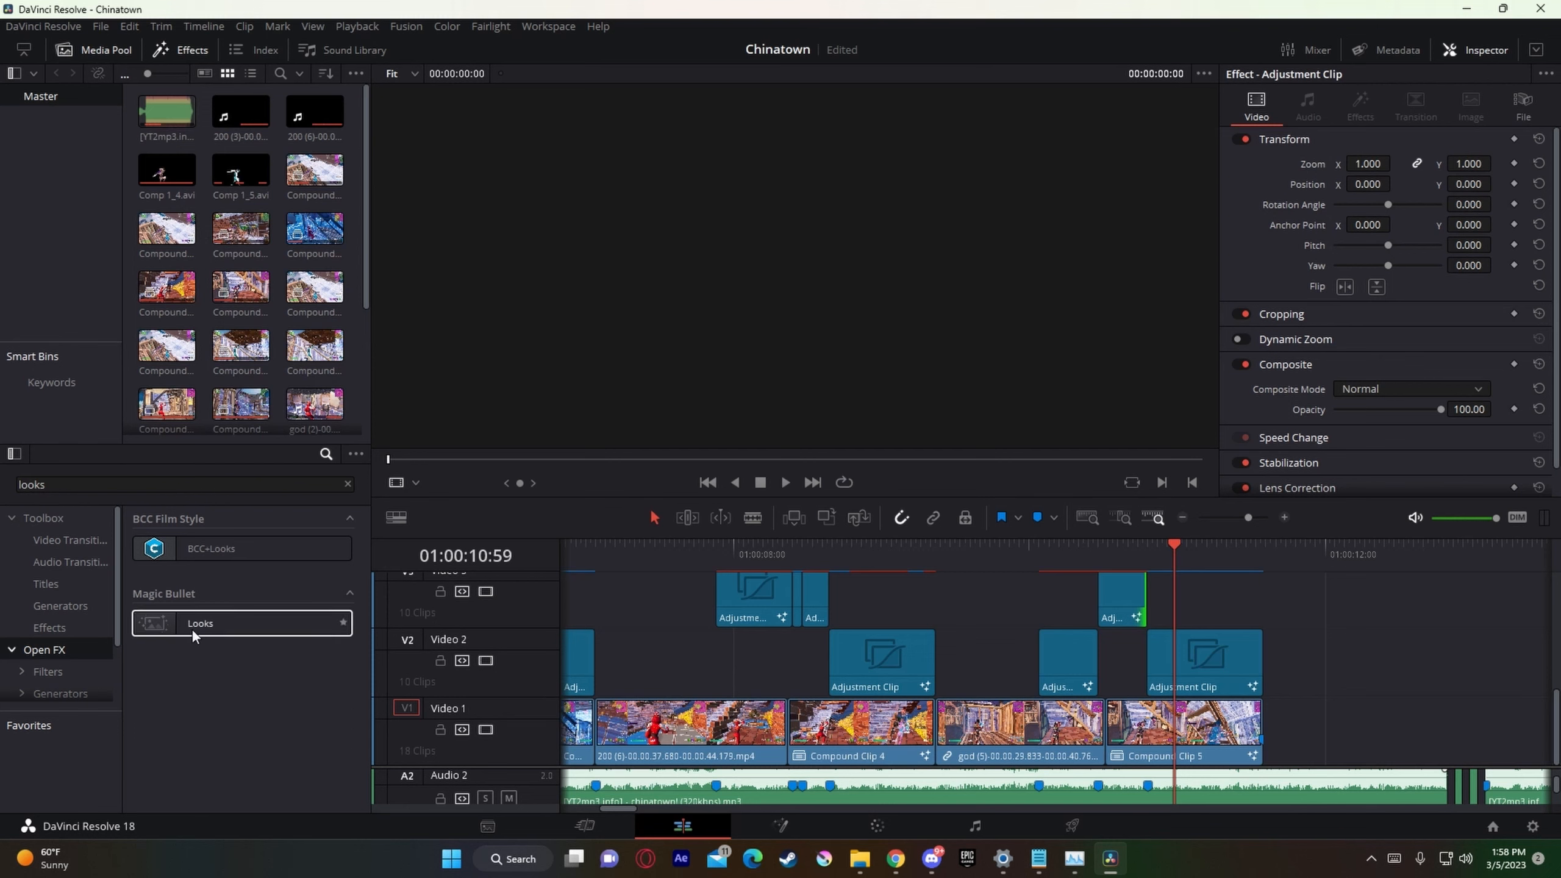
{"action": "left_click_drag", "start_coordinate": [192, 630], "coordinate": [1014, 561]}
{"action": "left_click", "coordinate": [1035, 564]}
{"action": "left_click", "coordinate": [713, 549]}
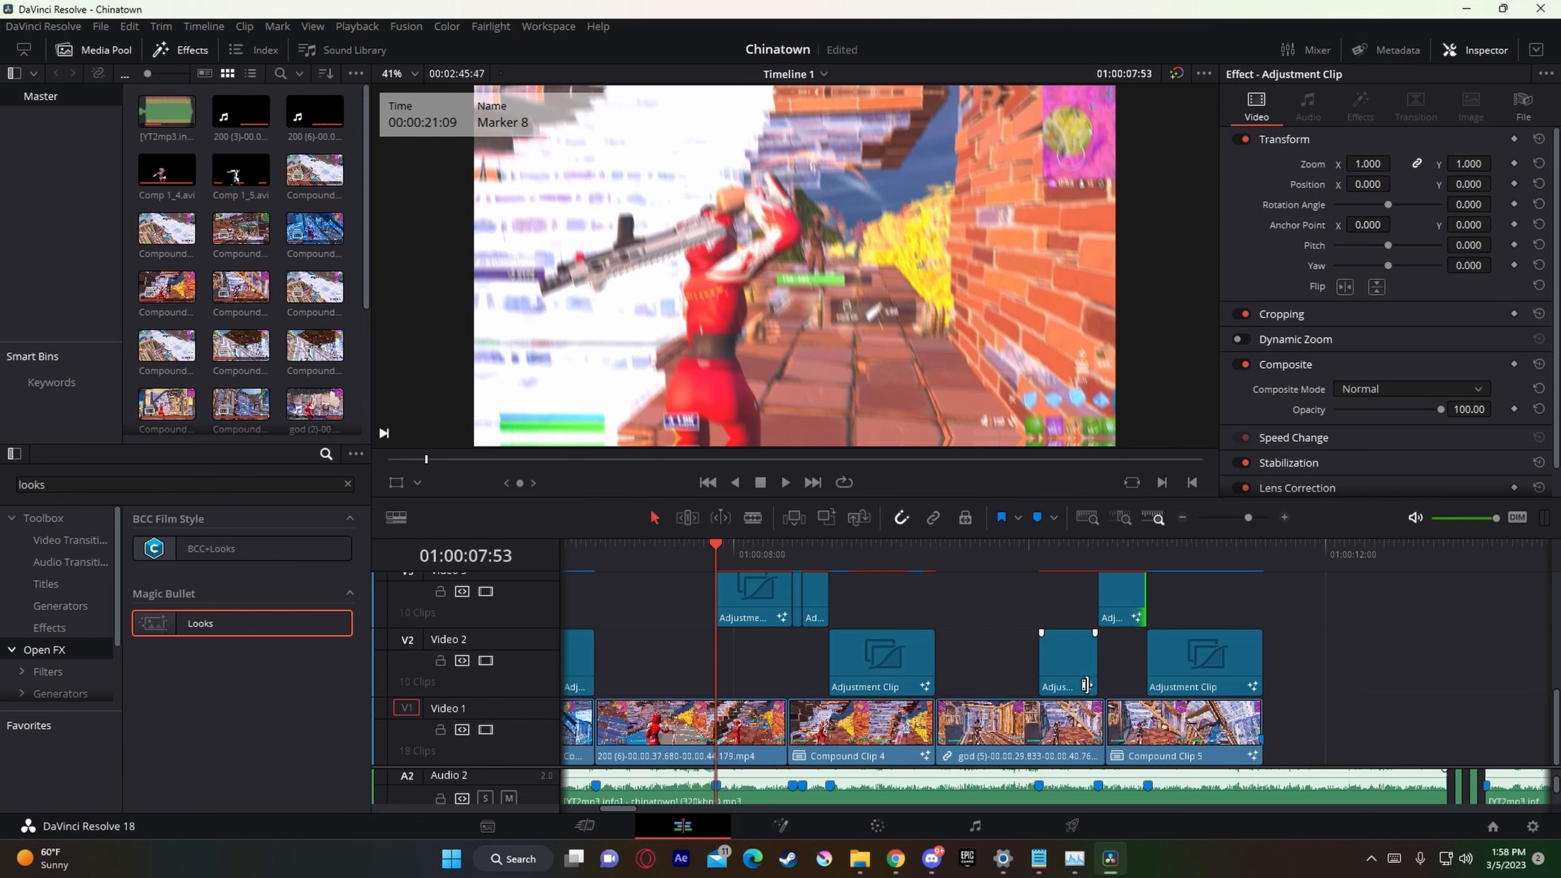
{"action": "left_click_drag", "start_coordinate": [232, 624], "coordinate": [741, 607]}
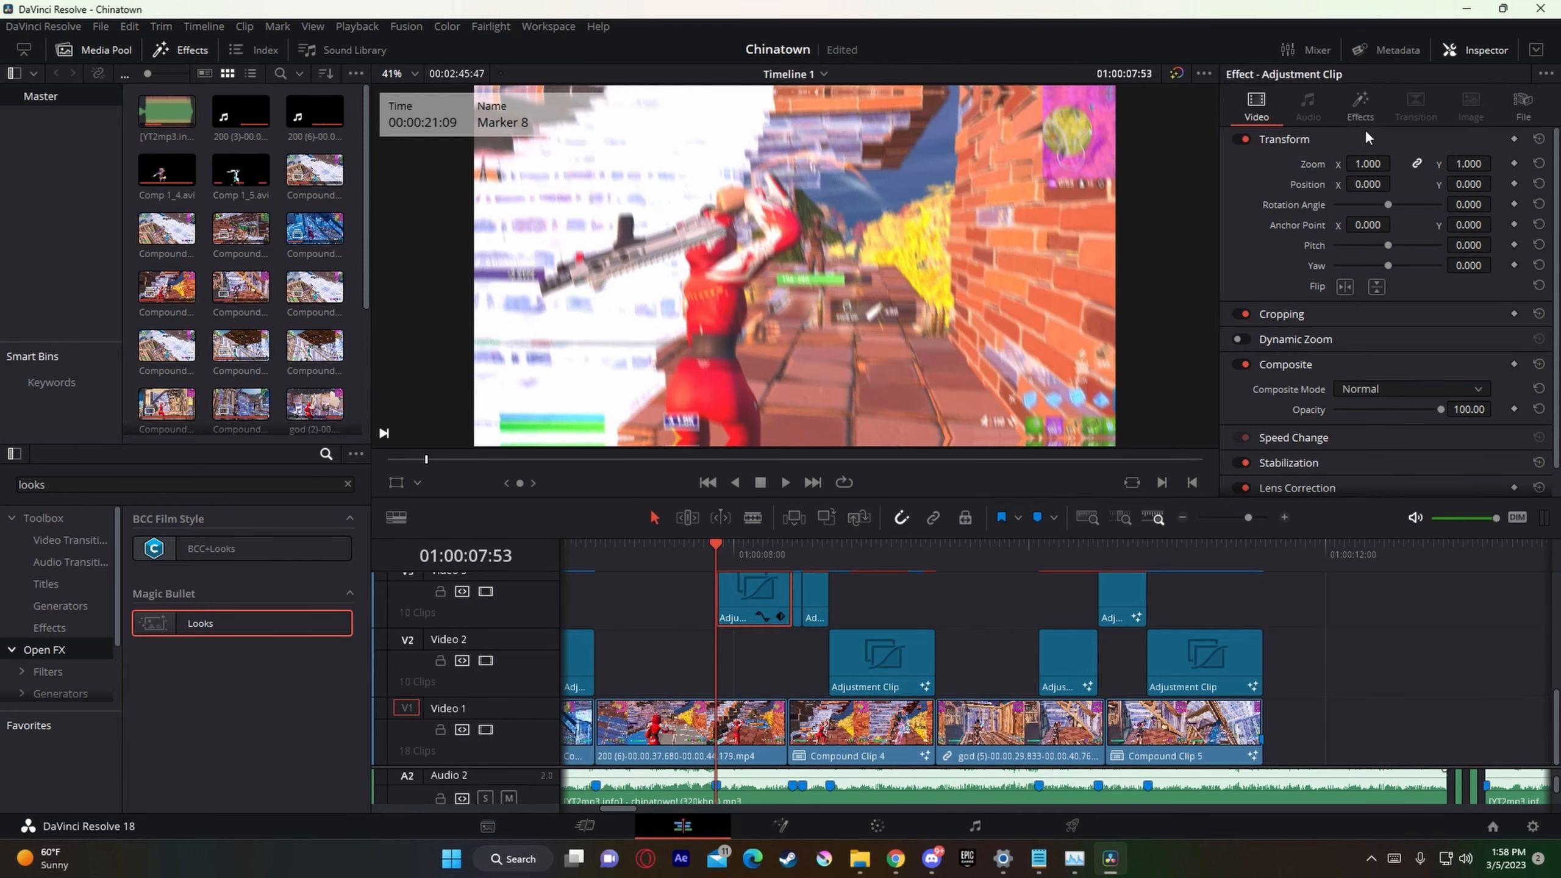
{"action": "left_click", "coordinate": [1354, 111]}
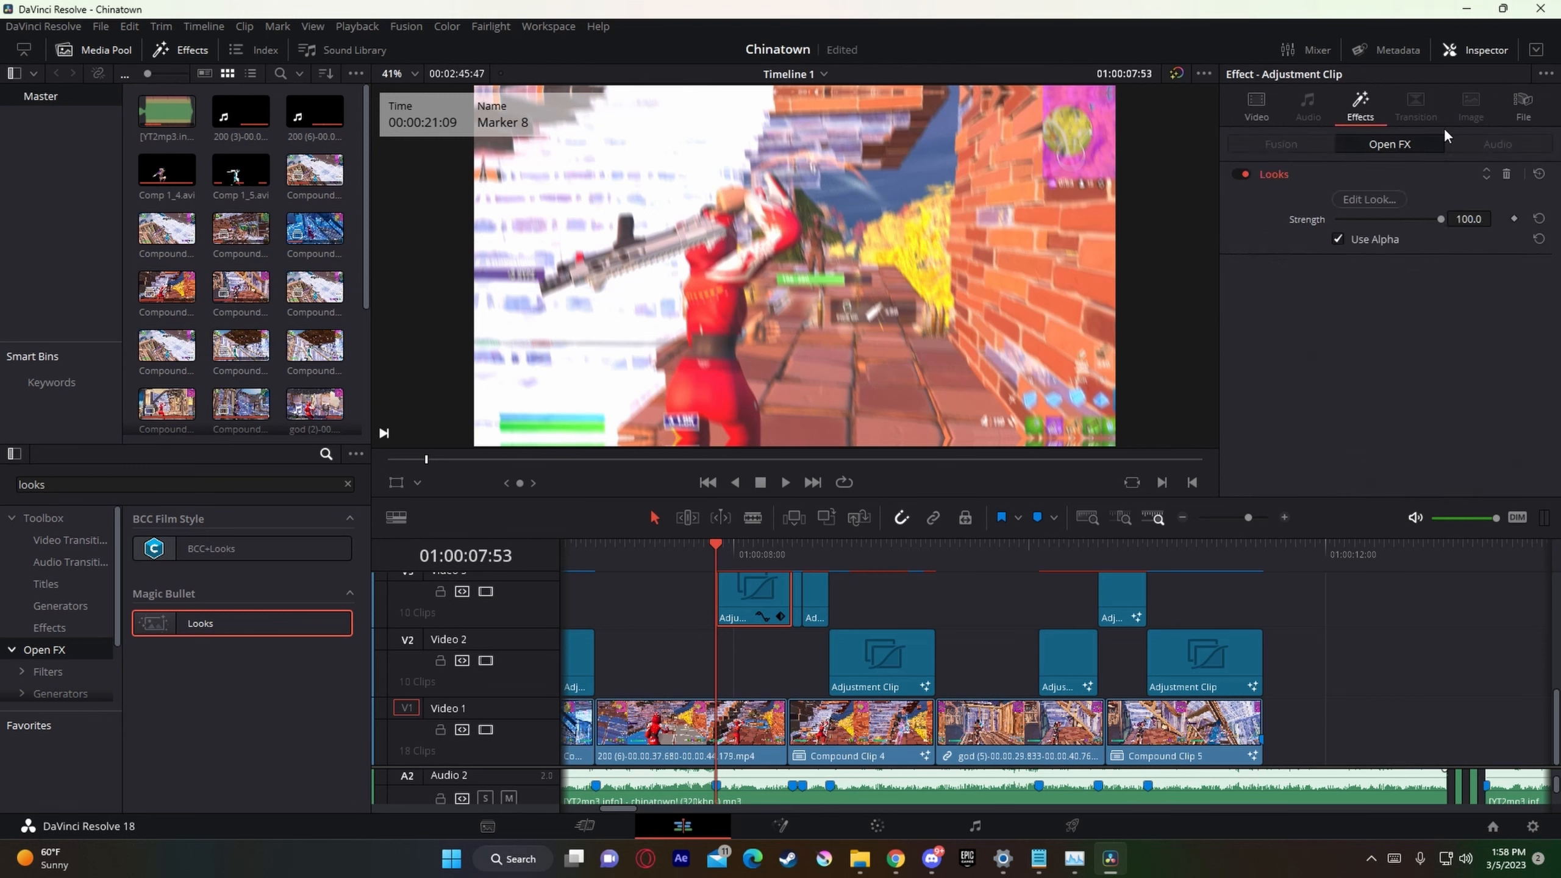
{"action": "left_click", "coordinate": [1370, 199]}
{"action": "left_click", "coordinate": [1486, 567]}
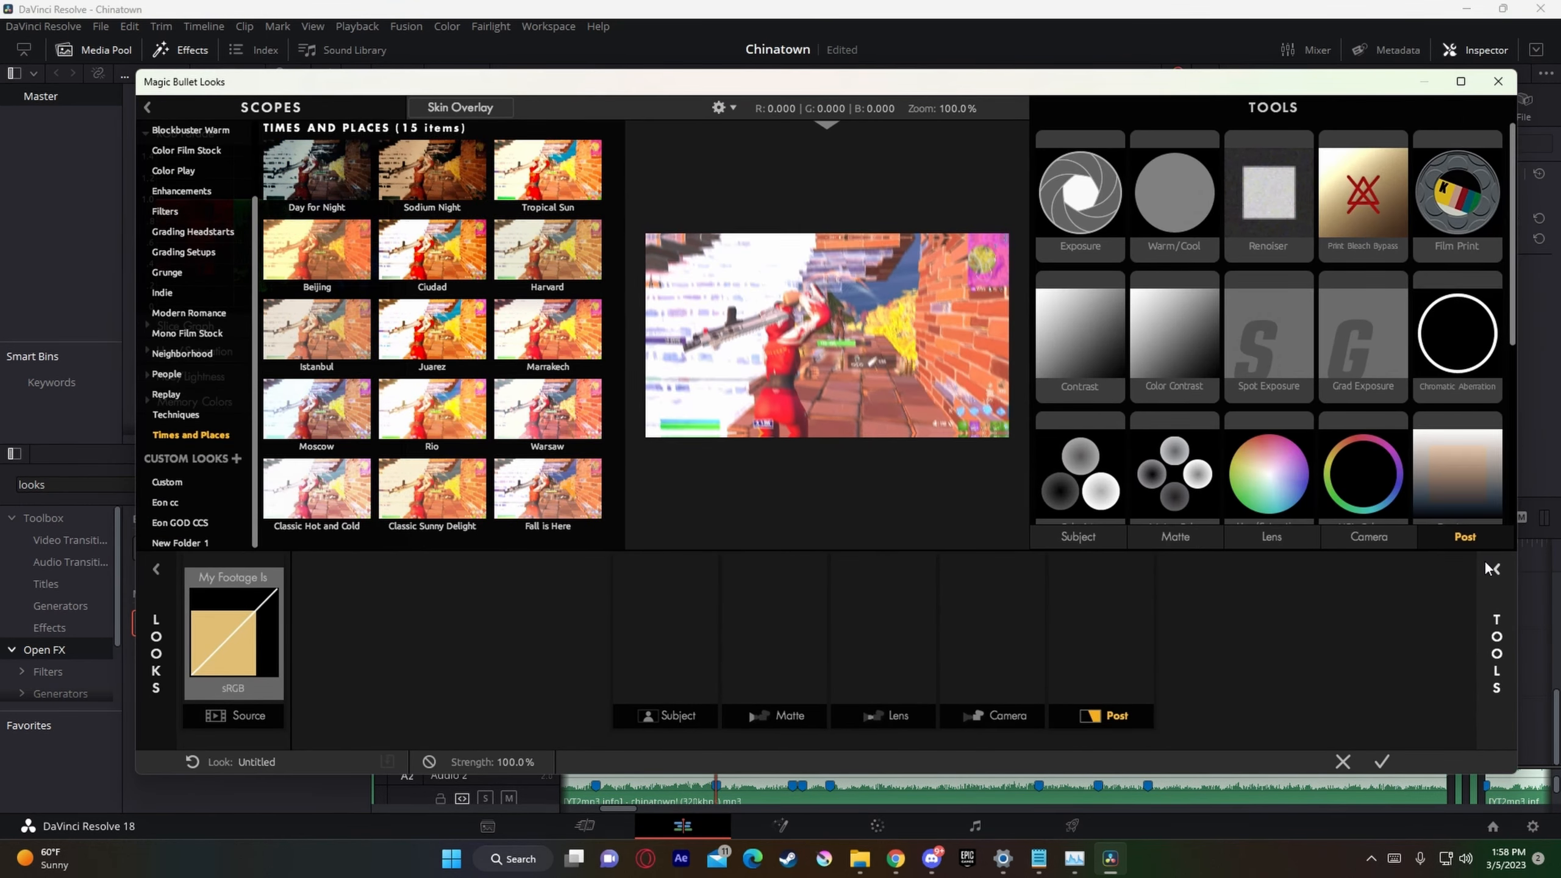
{"action": "left_click", "coordinate": [1493, 568]}
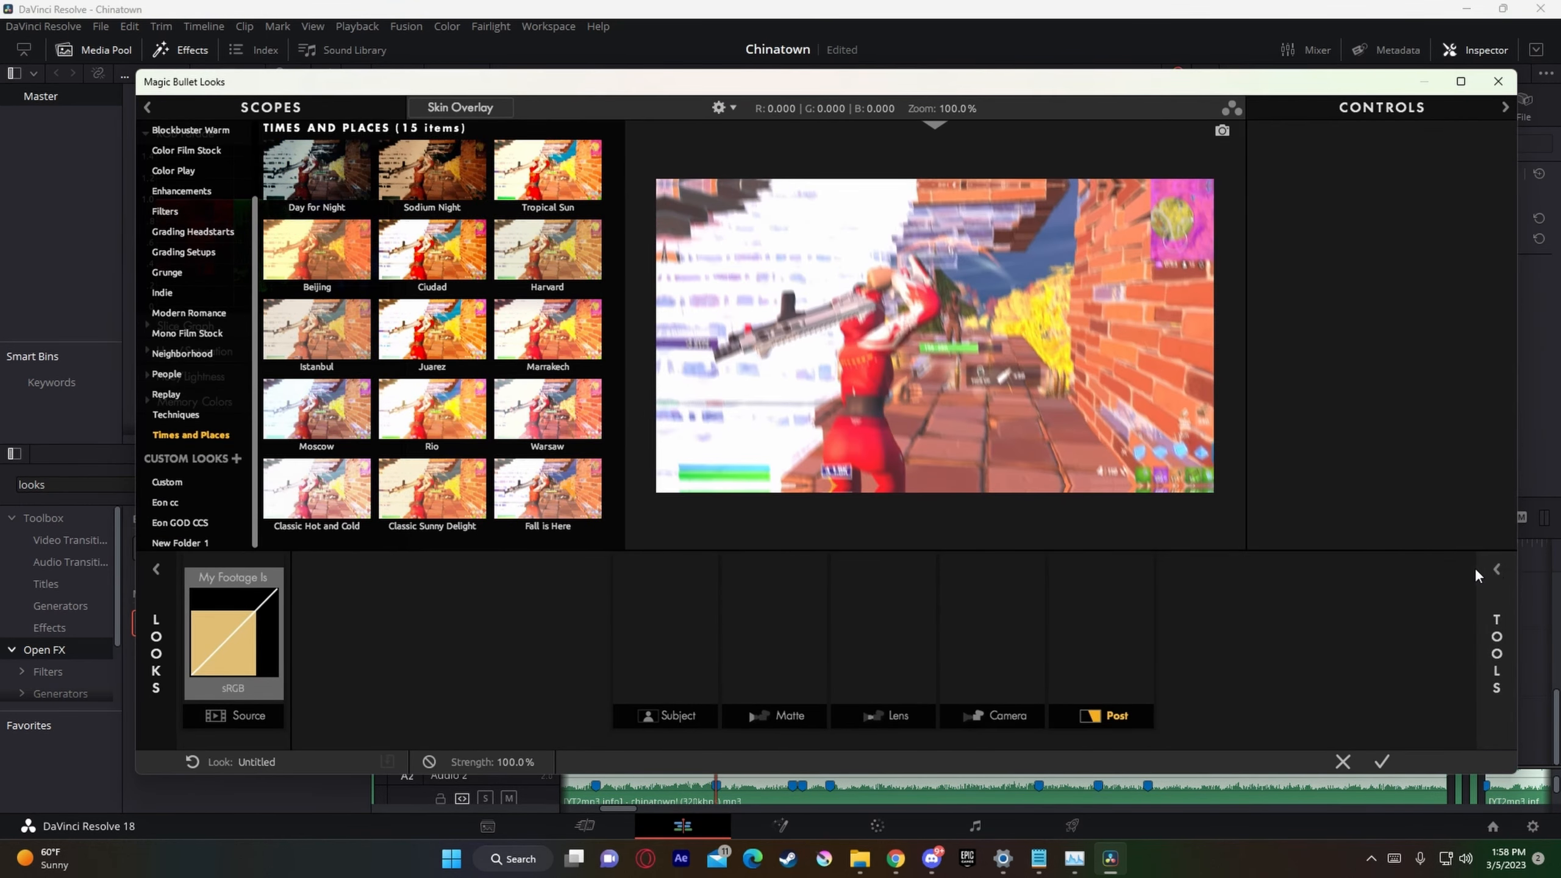
{"action": "left_click", "coordinate": [1495, 567]}
{"action": "scroll", "coordinate": [1331, 457], "scroll_direction": "down", "scroll_amount": 3}
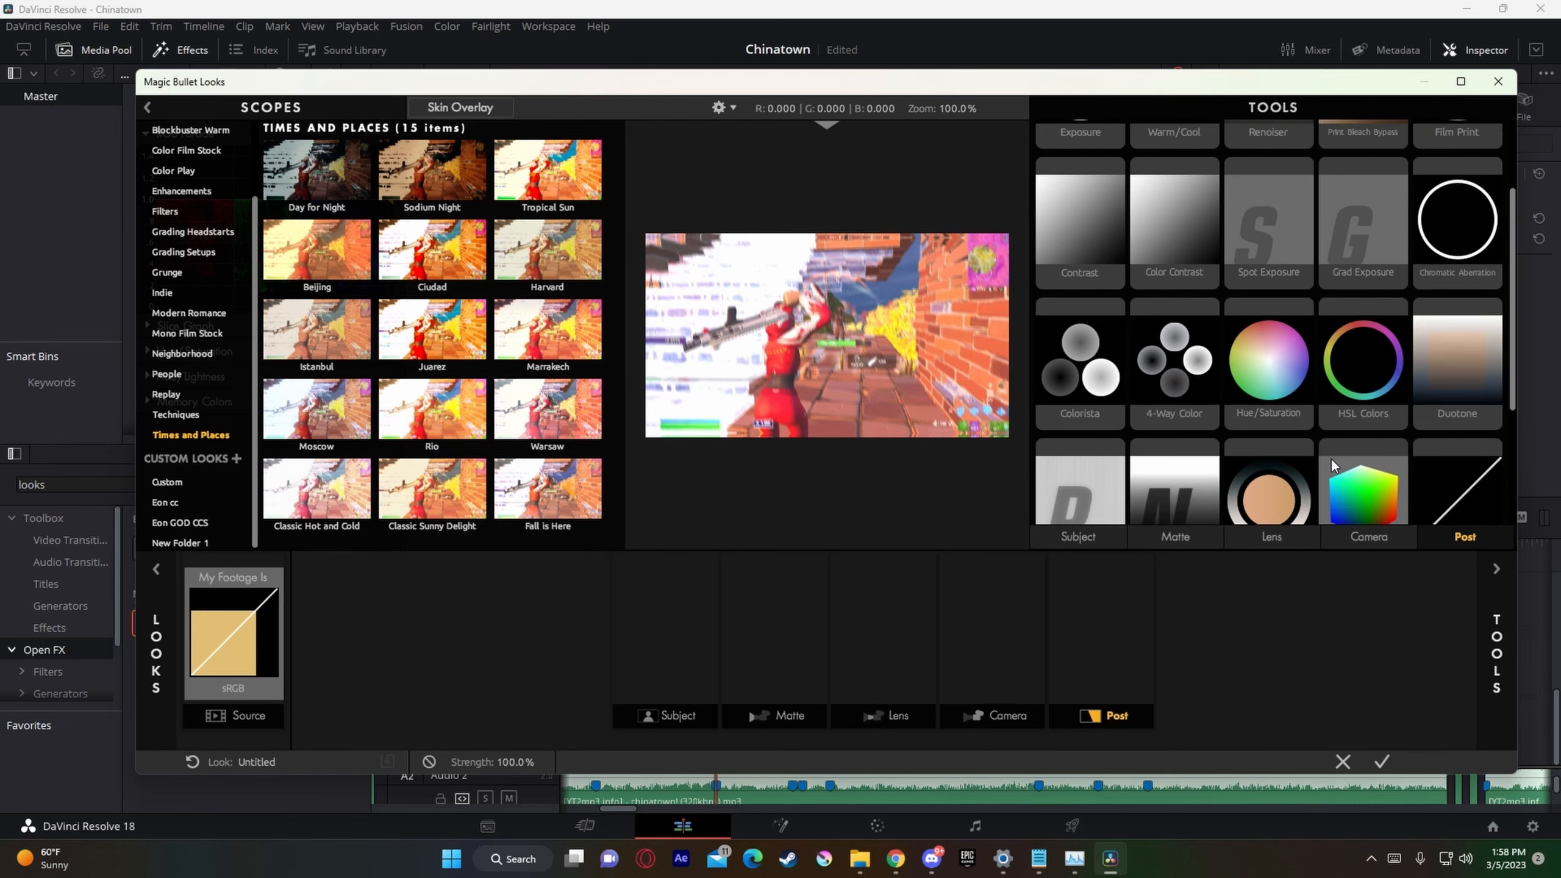
{"action": "left_click_drag", "start_coordinate": [1369, 455], "coordinate": [1101, 625]}
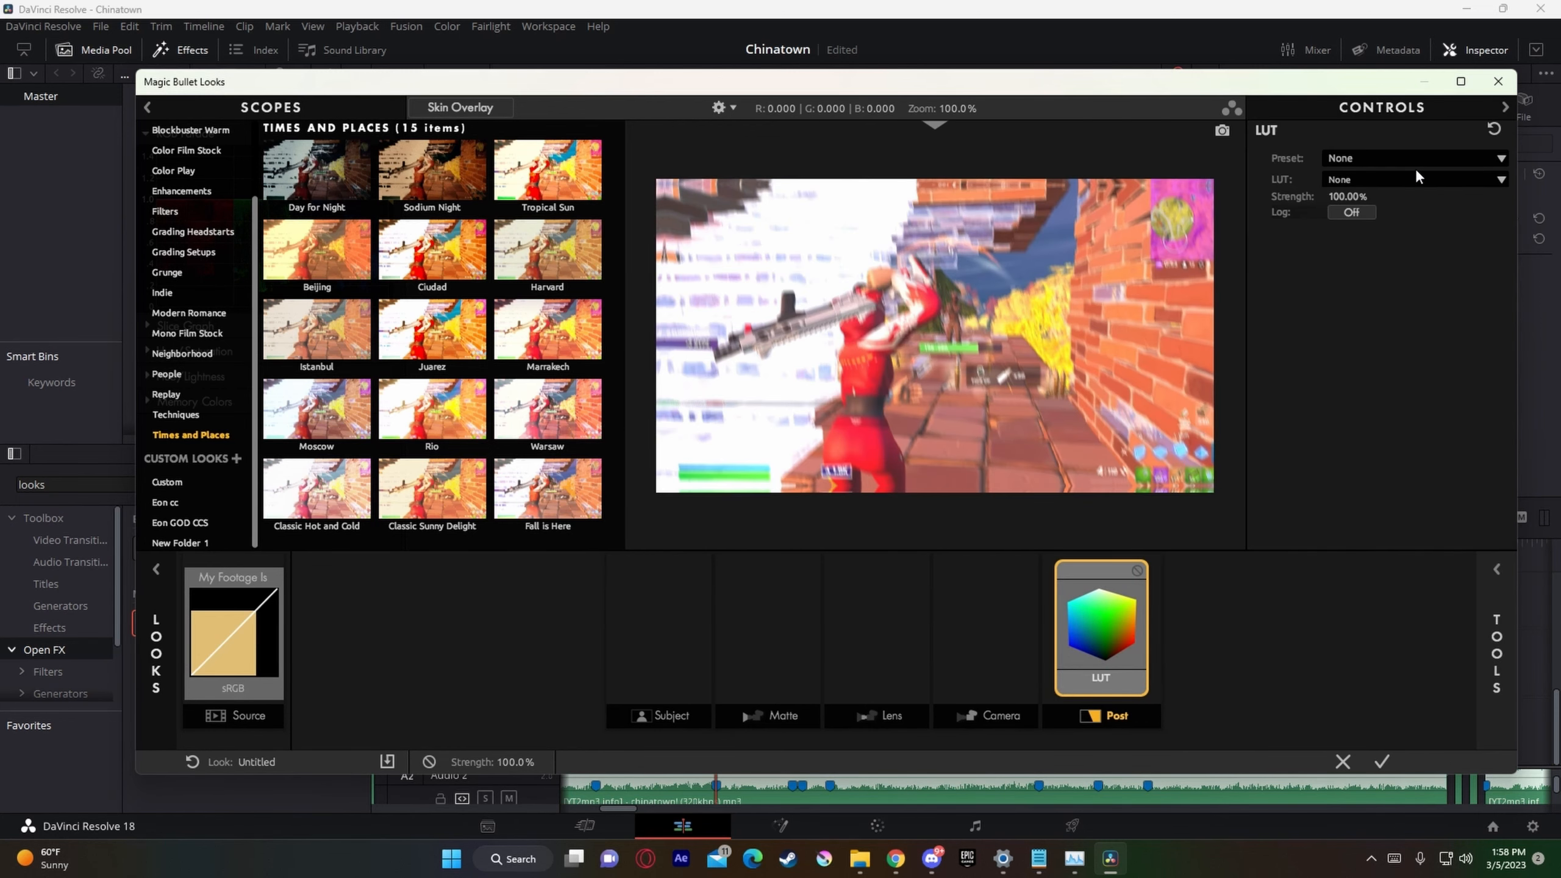
{"action": "left_click", "coordinate": [1402, 161]}
{"action": "left_click", "coordinate": [1298, 636]}
{"action": "left_click", "coordinate": [1342, 762]}
{"action": "left_click", "coordinate": [663, 452]}
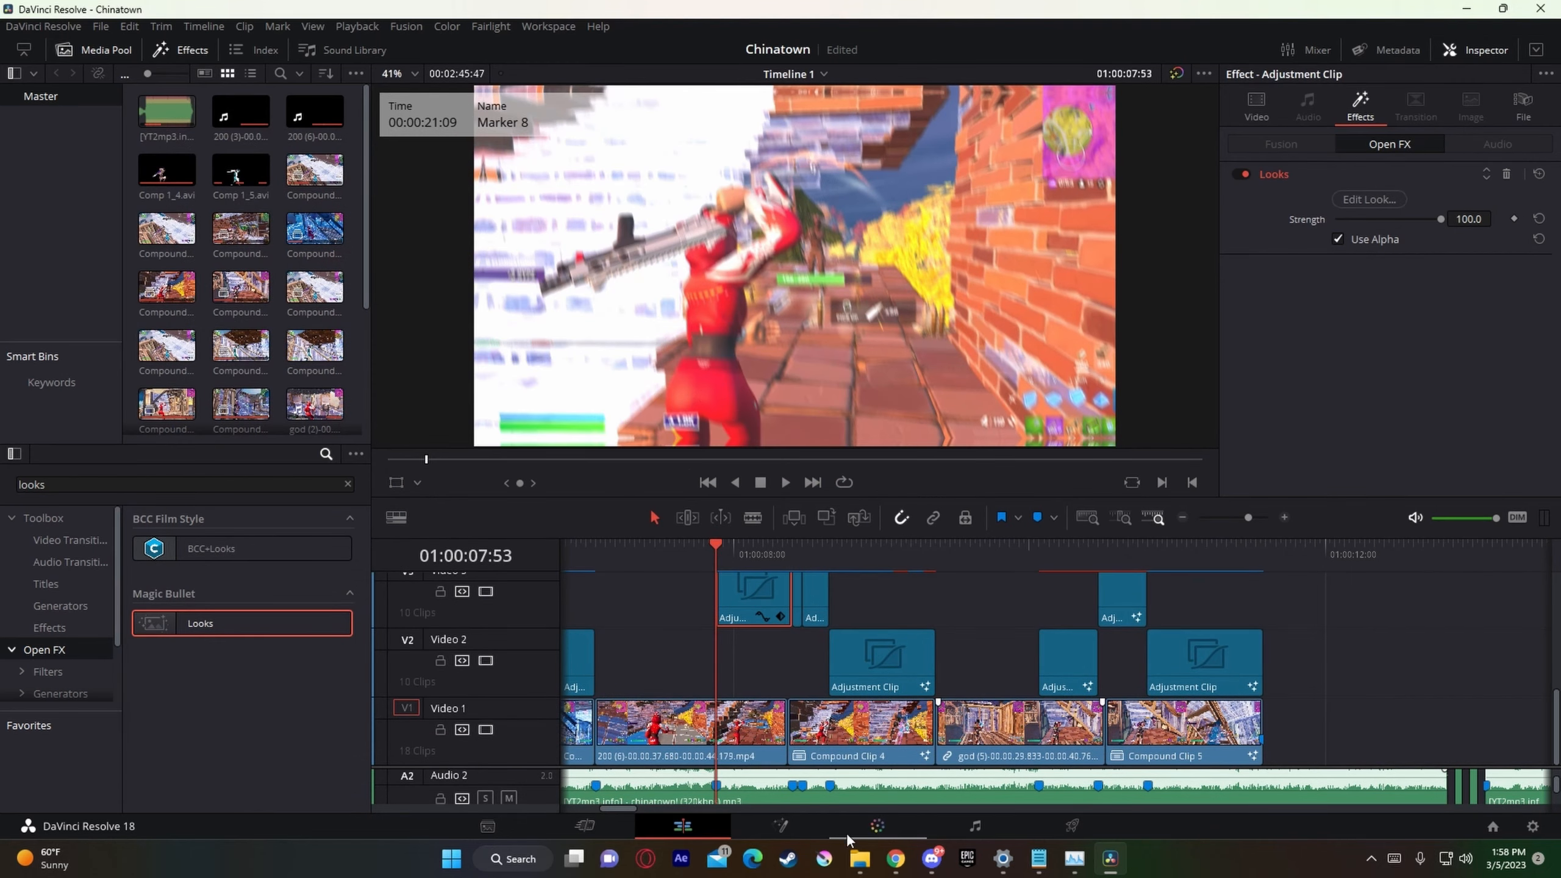
Step: Switch to File Explorer, open the Presets folder inside Nadavb, and open a second File Explorer window
{"action": "left_click", "coordinate": [859, 765]}
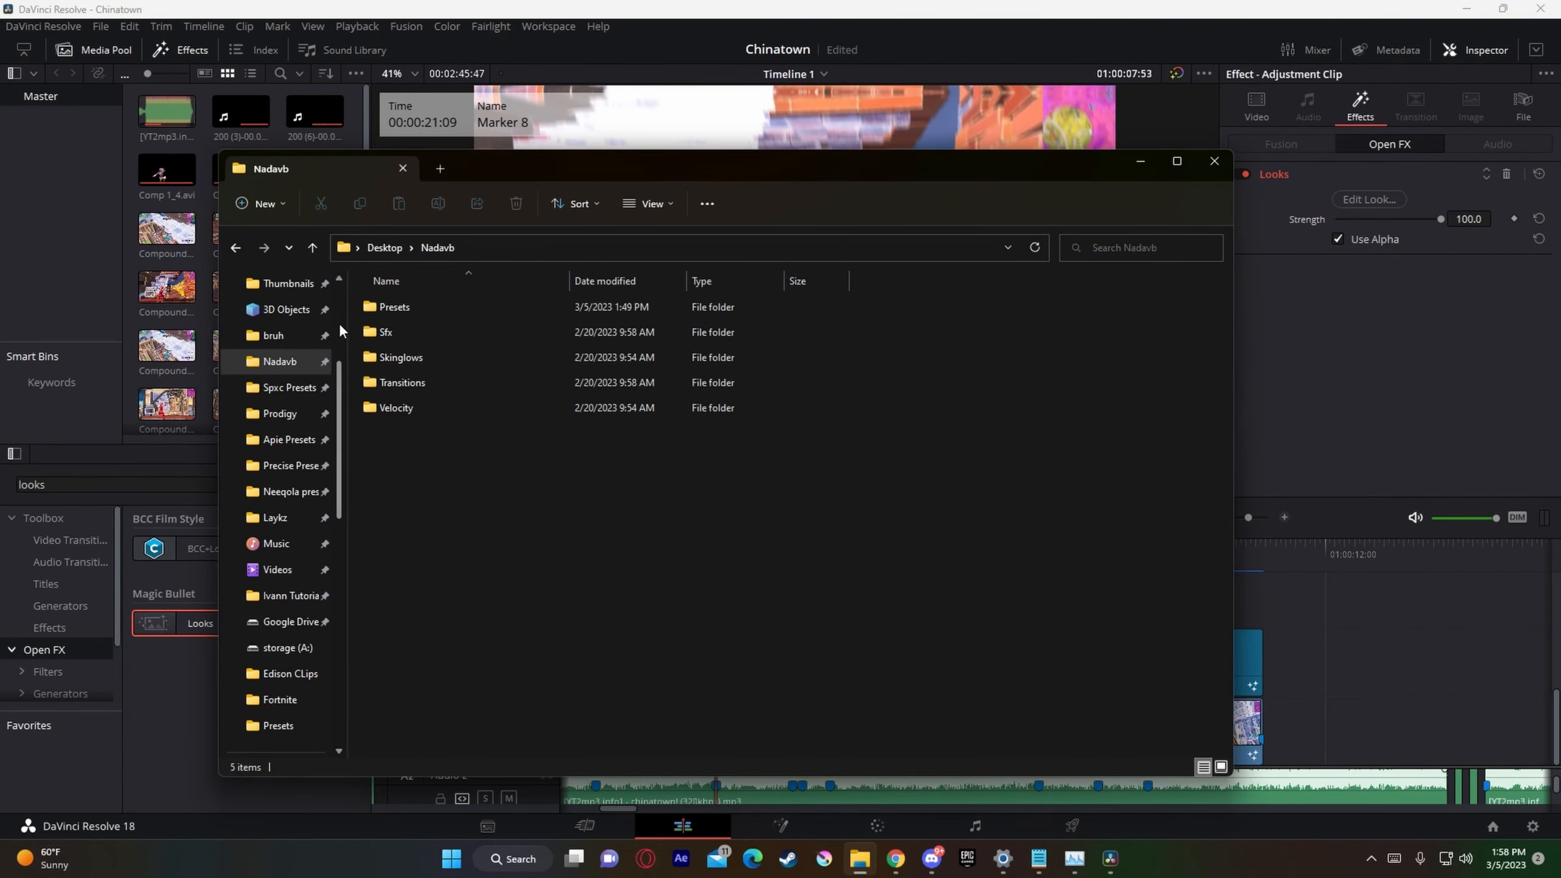
{"action": "double_click", "coordinate": [394, 307]}
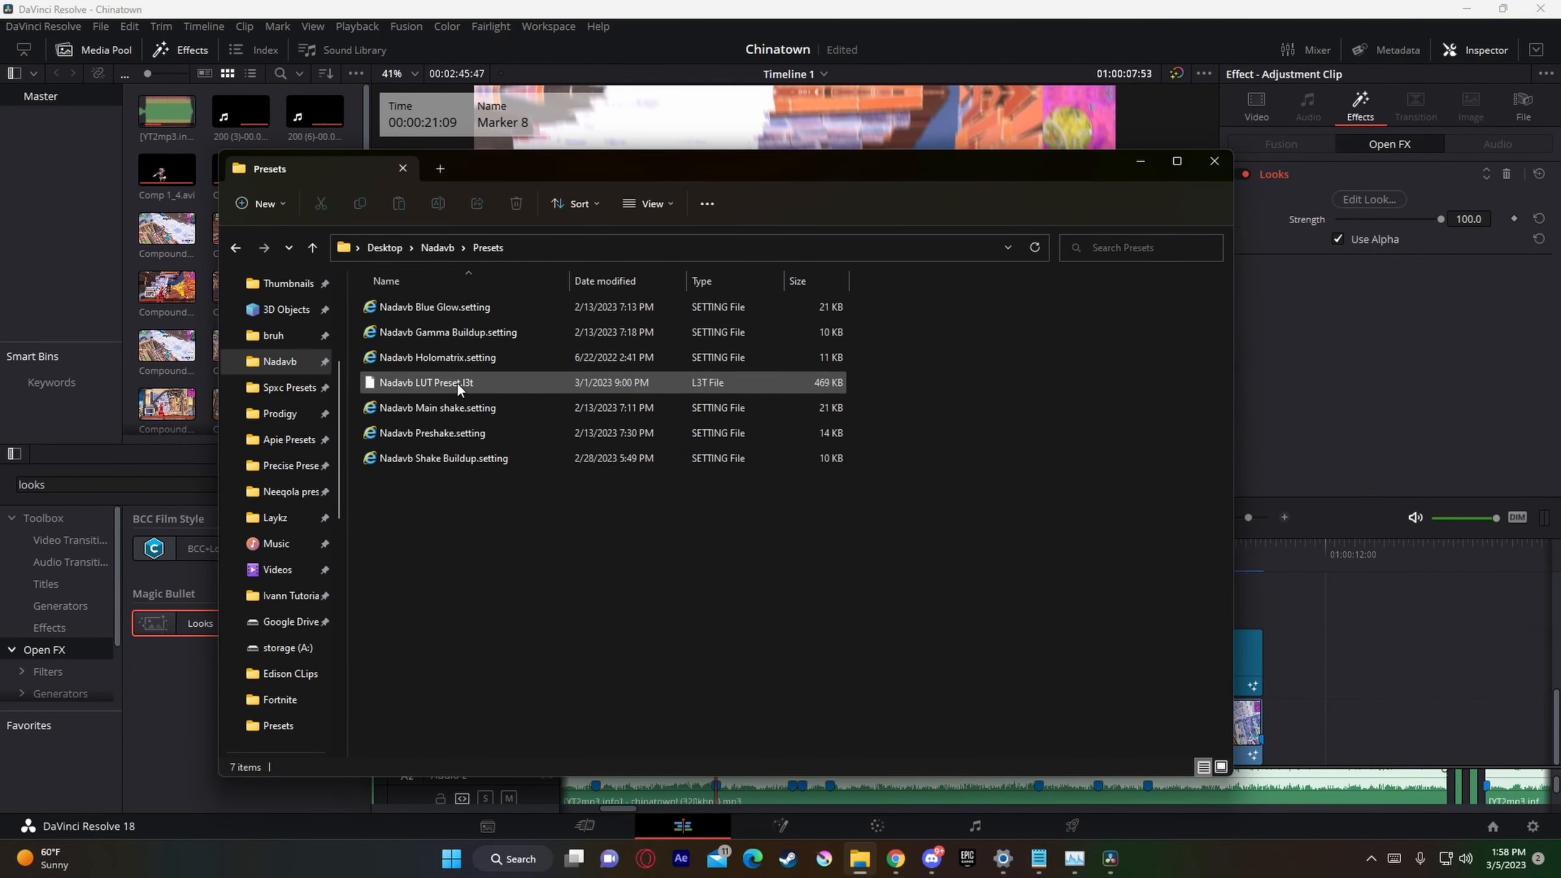
{"action": "right_click", "coordinate": [862, 860]}
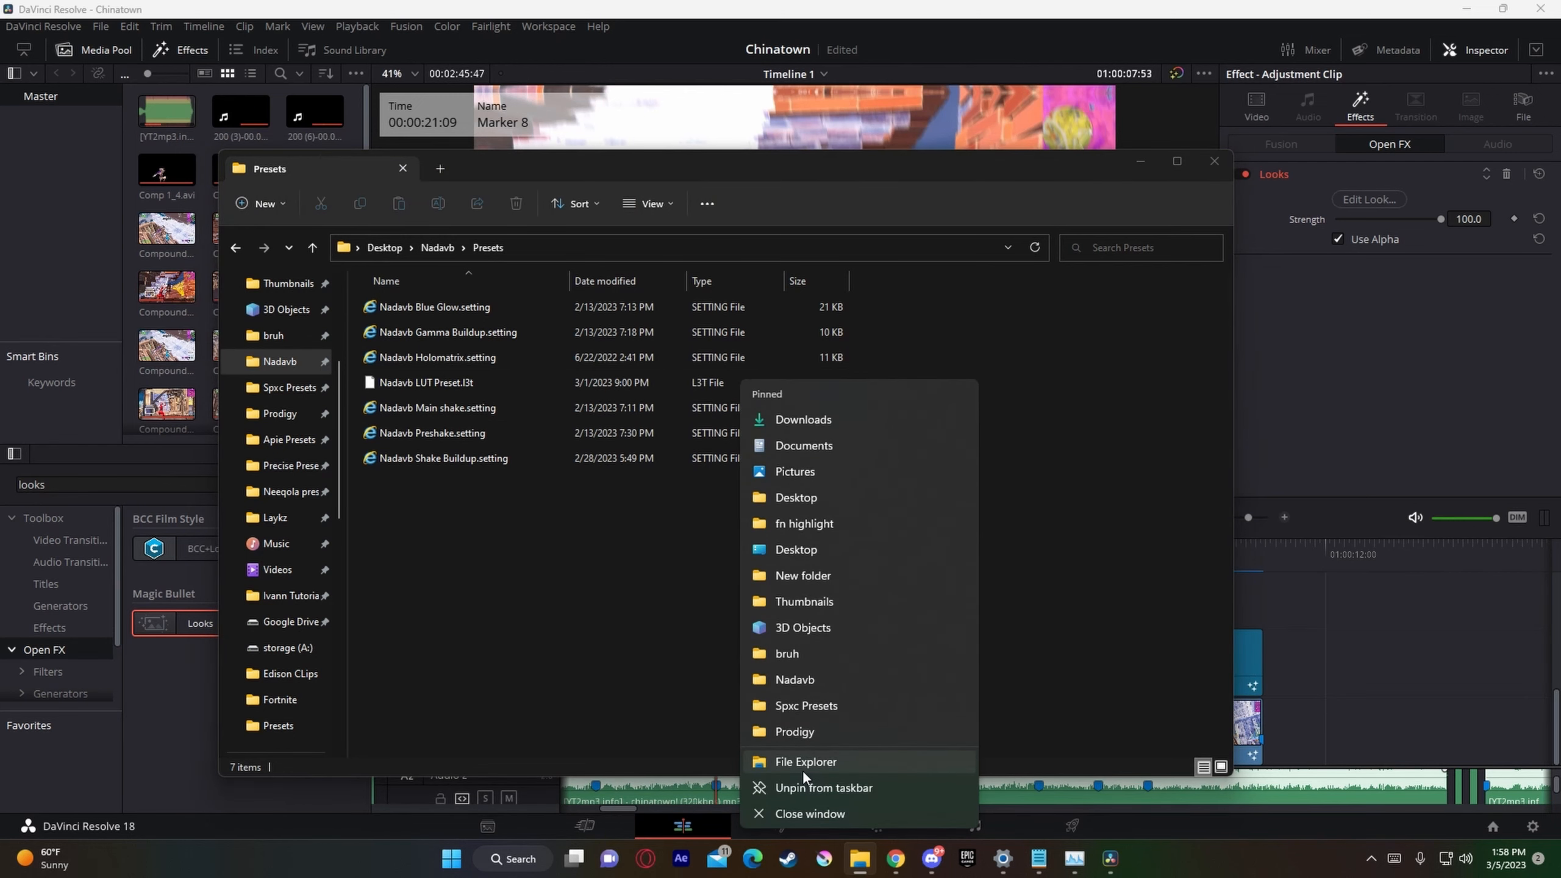
{"action": "left_click", "coordinate": [802, 767]}
{"action": "left_click_drag", "start_coordinate": [595, 185], "coordinate": [1035, 238]}
{"action": "scroll", "coordinate": [744, 676], "scroll_direction": "down", "scroll_amount": 5}
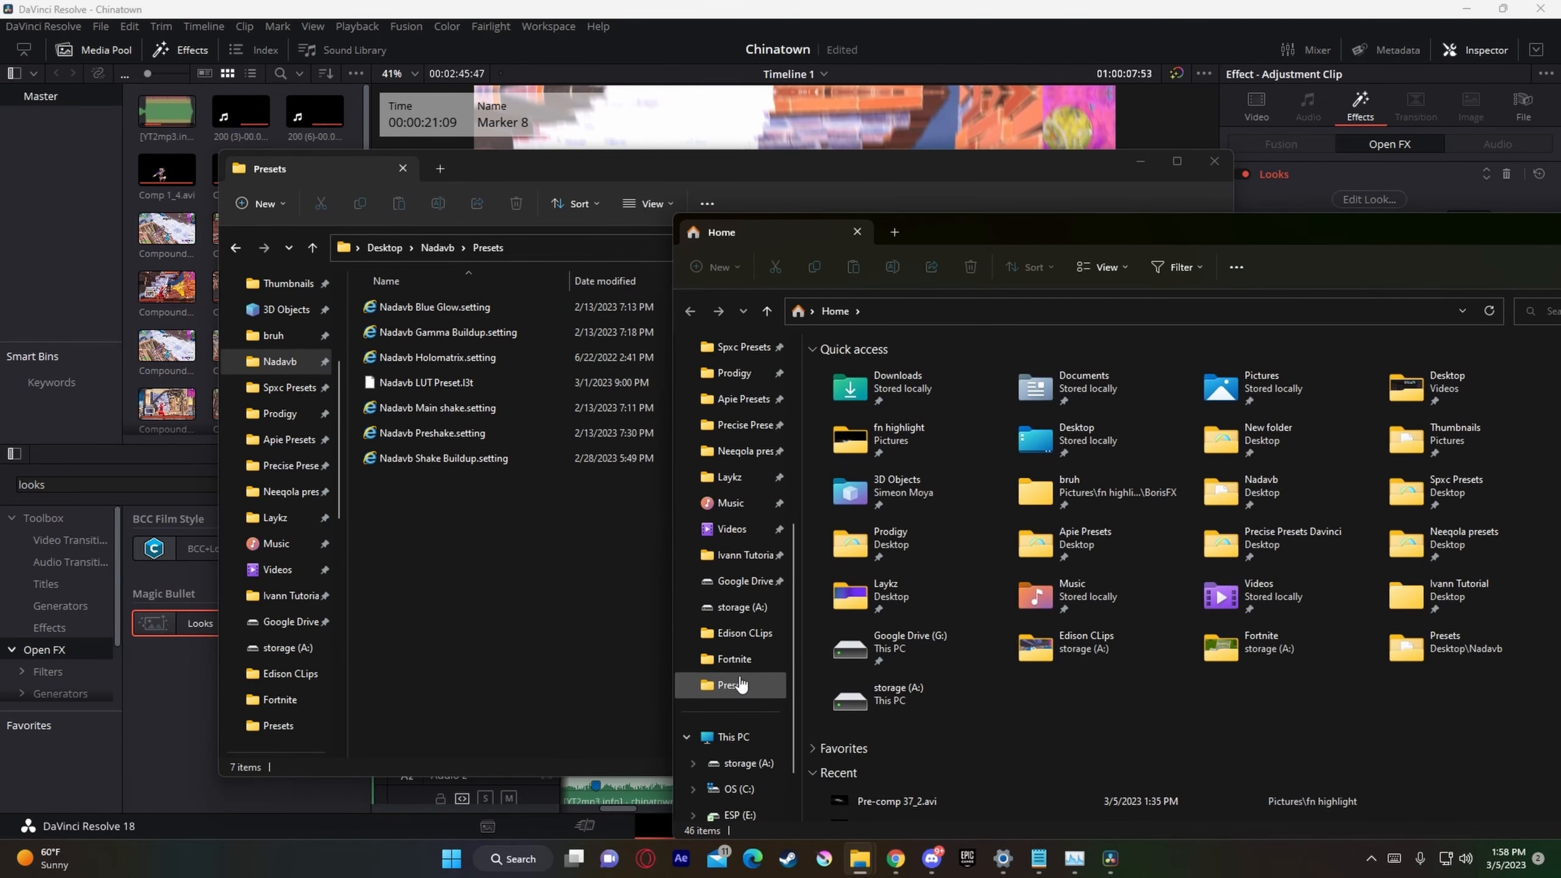
Step: Browse the second File Explorer window to the Post folder under C:\Program Files (x86)\LooksBuilder\Default Tools
{"action": "left_click", "coordinate": [739, 763]}
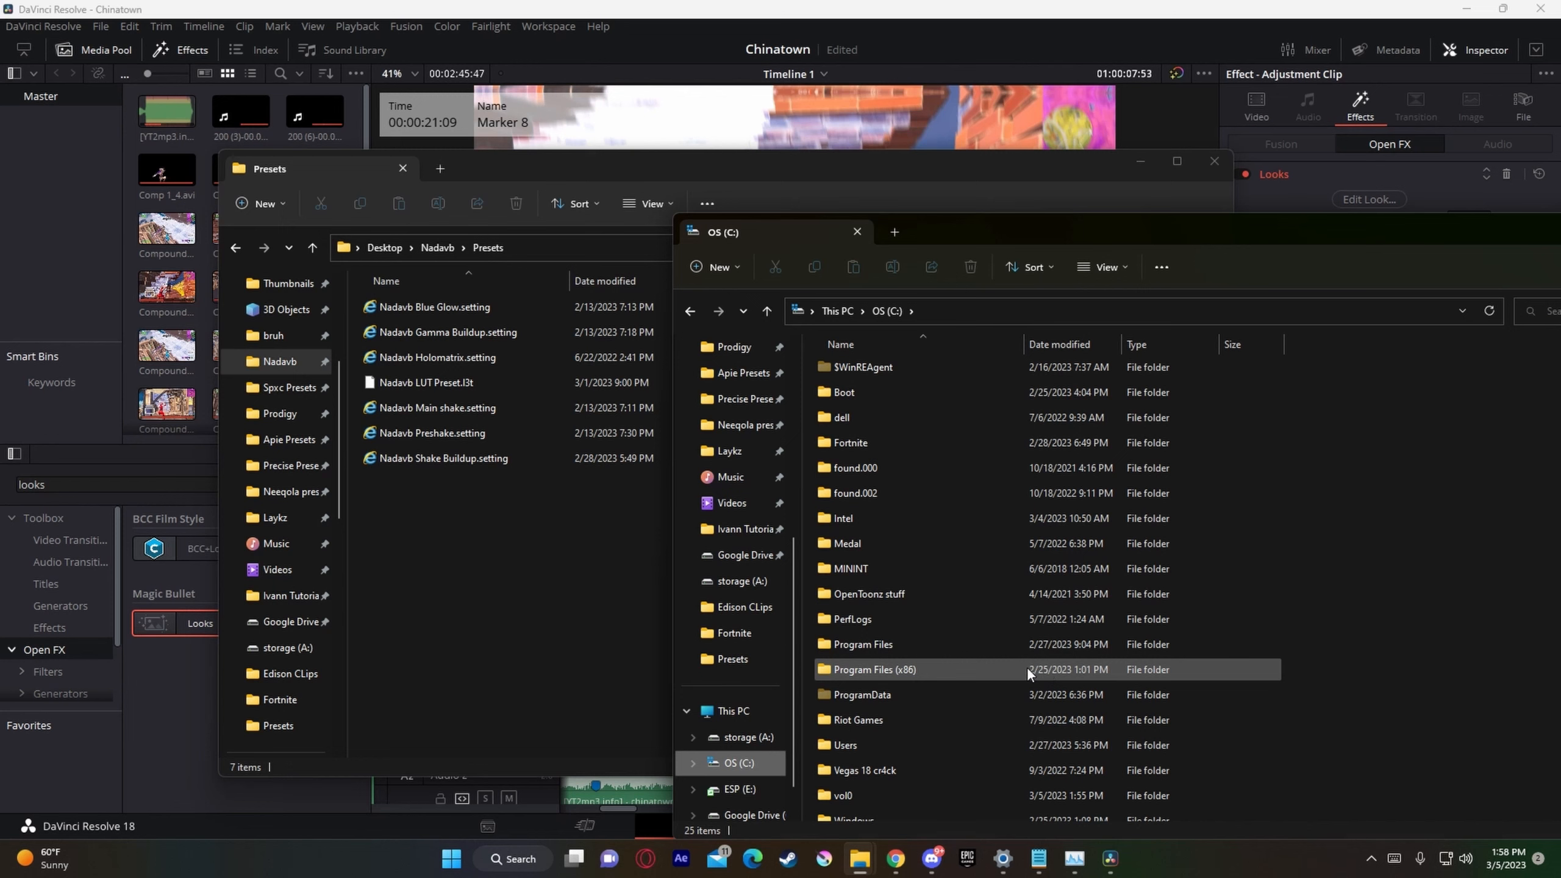
{"action": "double_click", "coordinate": [928, 668]}
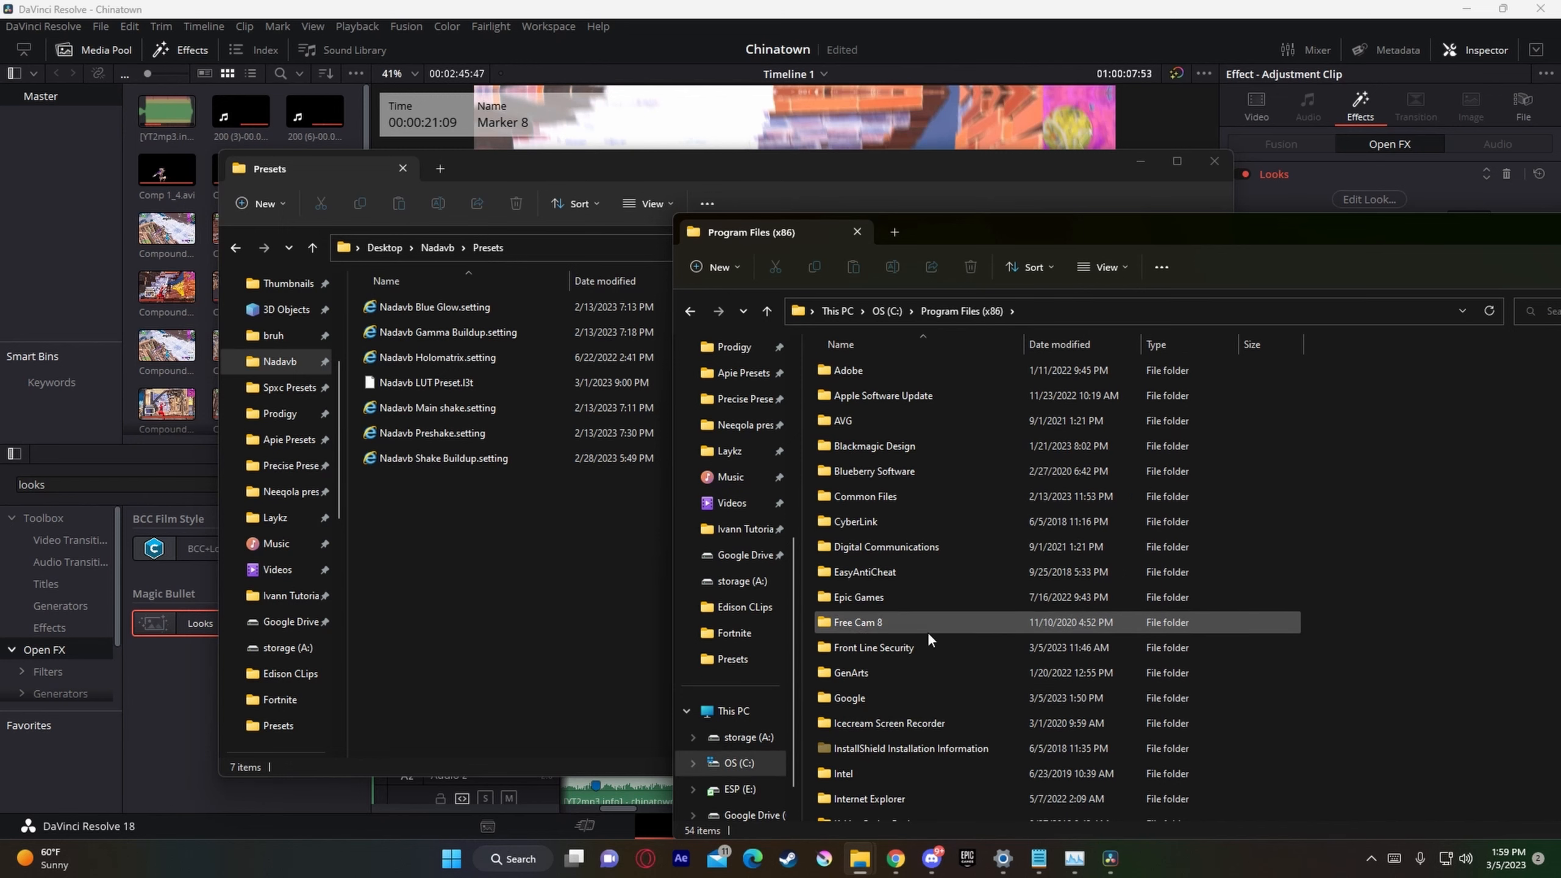
{"action": "scroll", "coordinate": [910, 707], "scroll_direction": "down", "scroll_amount": 2}
{"action": "left_click", "coordinate": [873, 711]}
{"action": "double_click", "coordinate": [873, 710]}
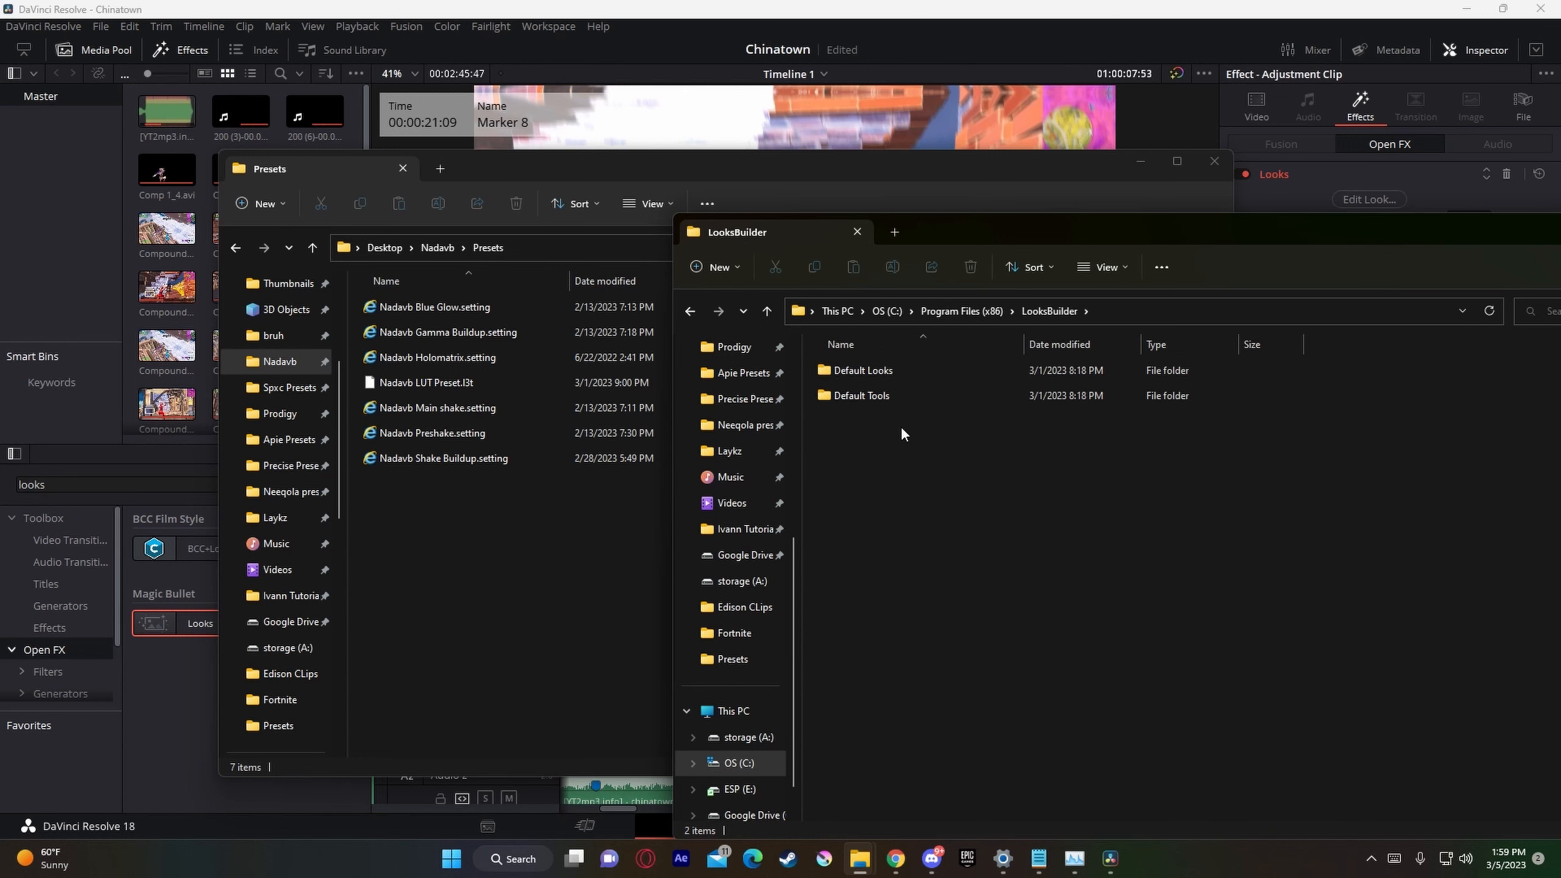
{"action": "double_click", "coordinate": [861, 400]}
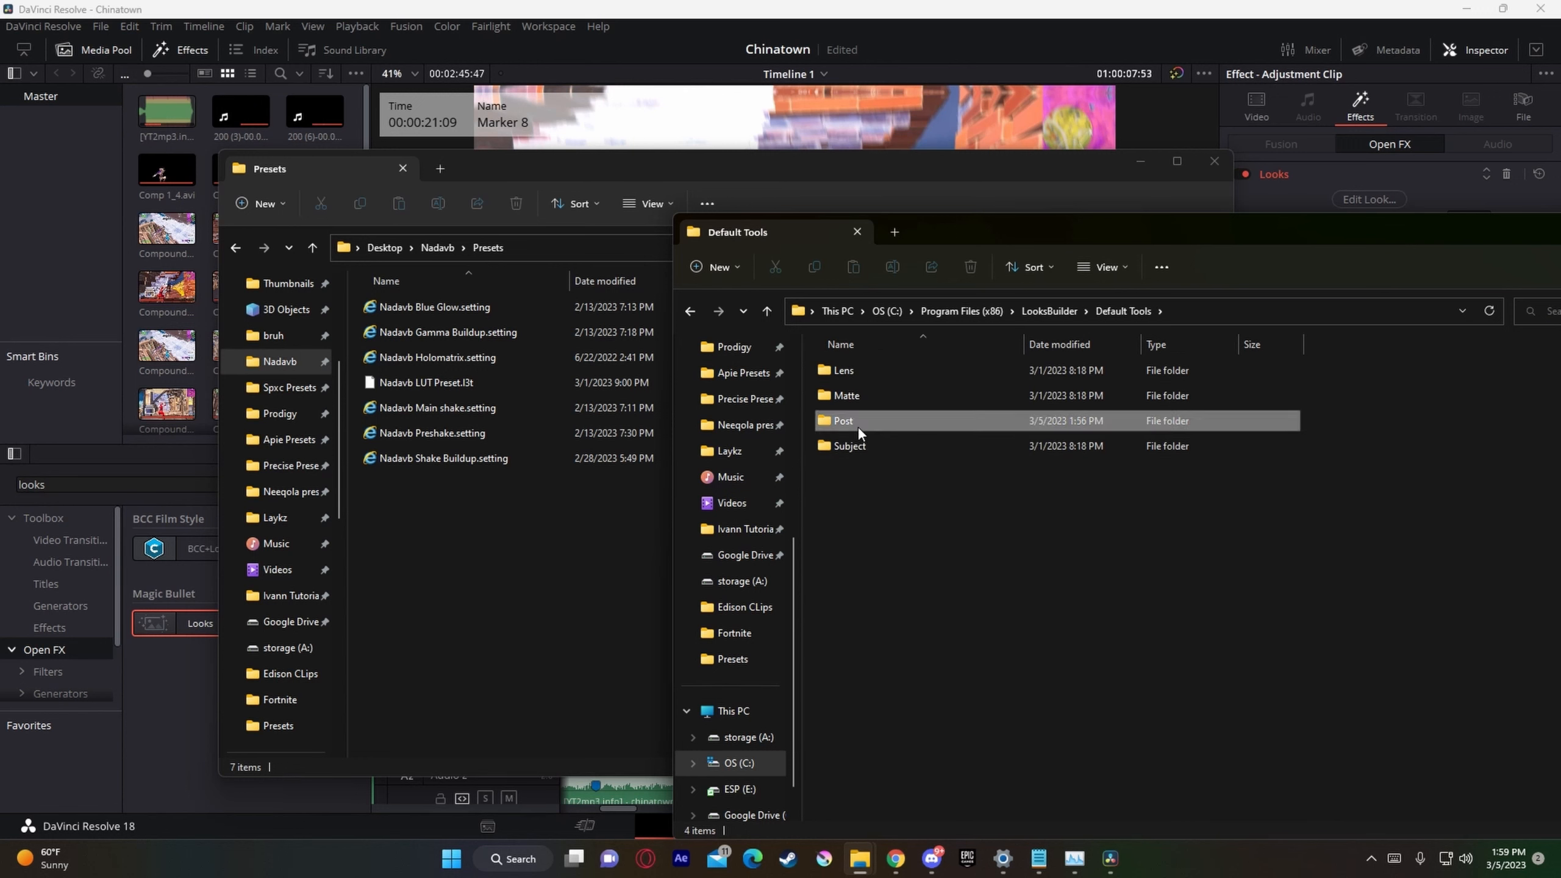
{"action": "double_click", "coordinate": [858, 424]}
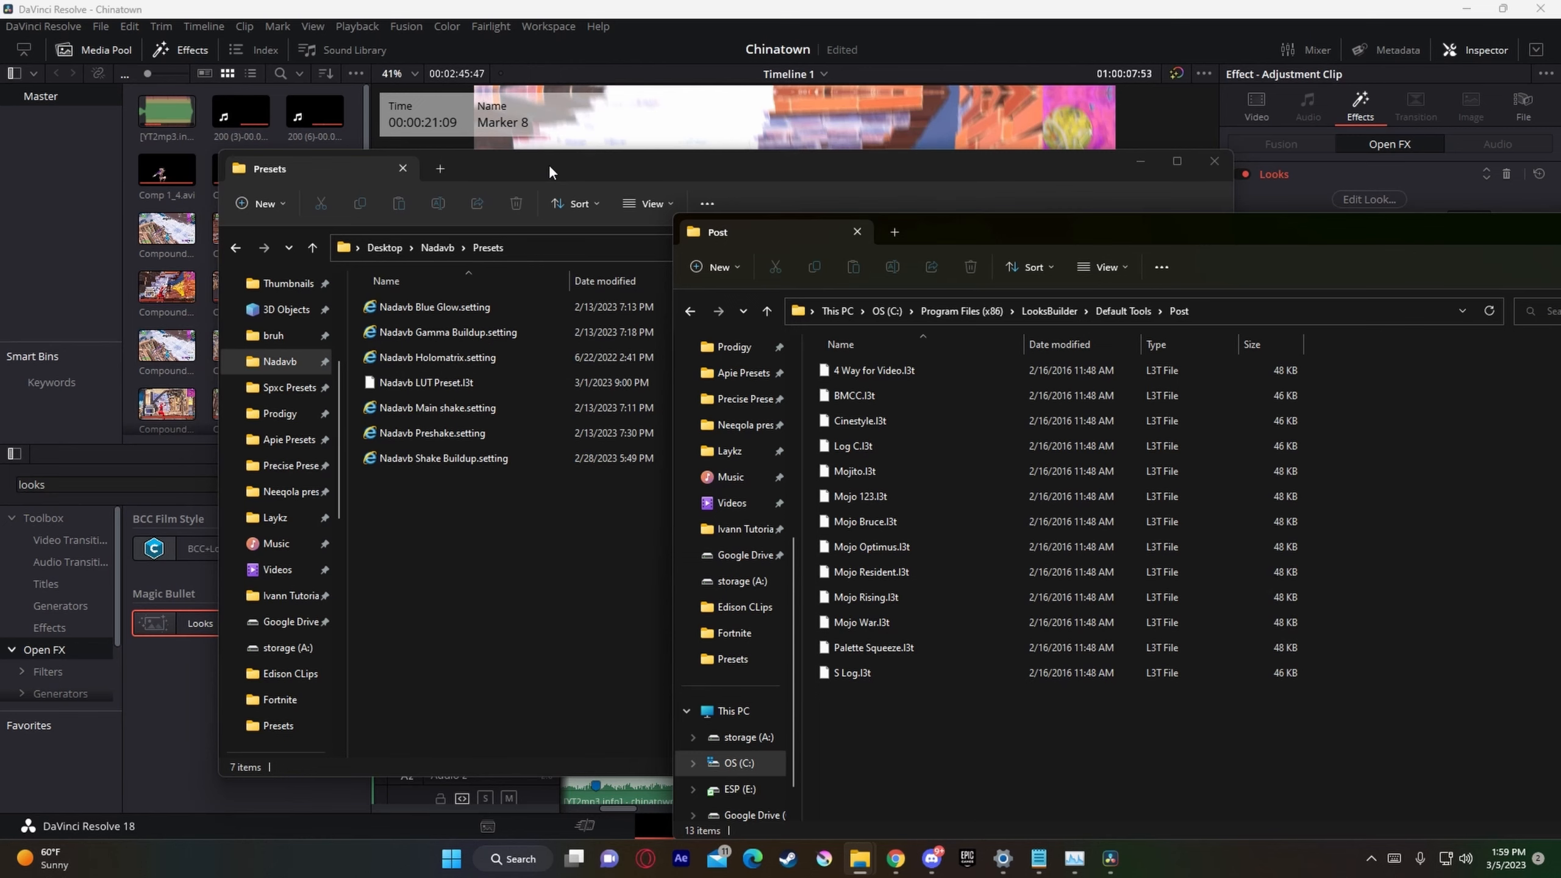
Step: Copy Nadavb LUT Preset.l3t from the Presets folder into the LooksBuilder Post folder and return to DaVinci Resolve
{"action": "left_click_drag", "start_coordinate": [565, 164], "coordinate": [1433, 325]}
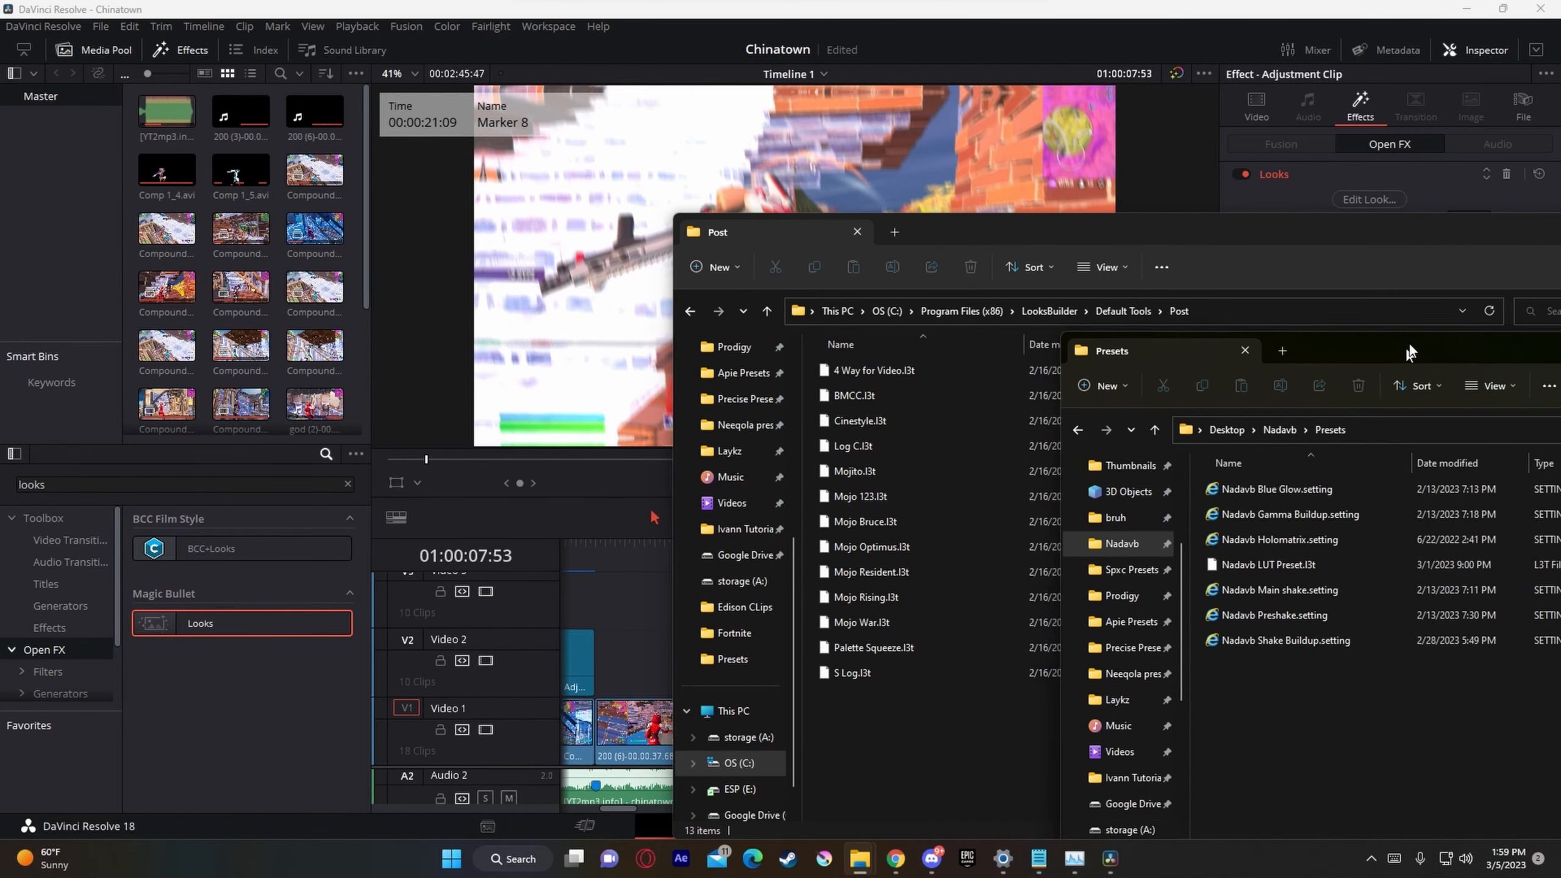
{"action": "left_click_drag", "start_coordinate": [1278, 545], "coordinate": [871, 708]}
{"action": "left_click", "coordinate": [737, 319]}
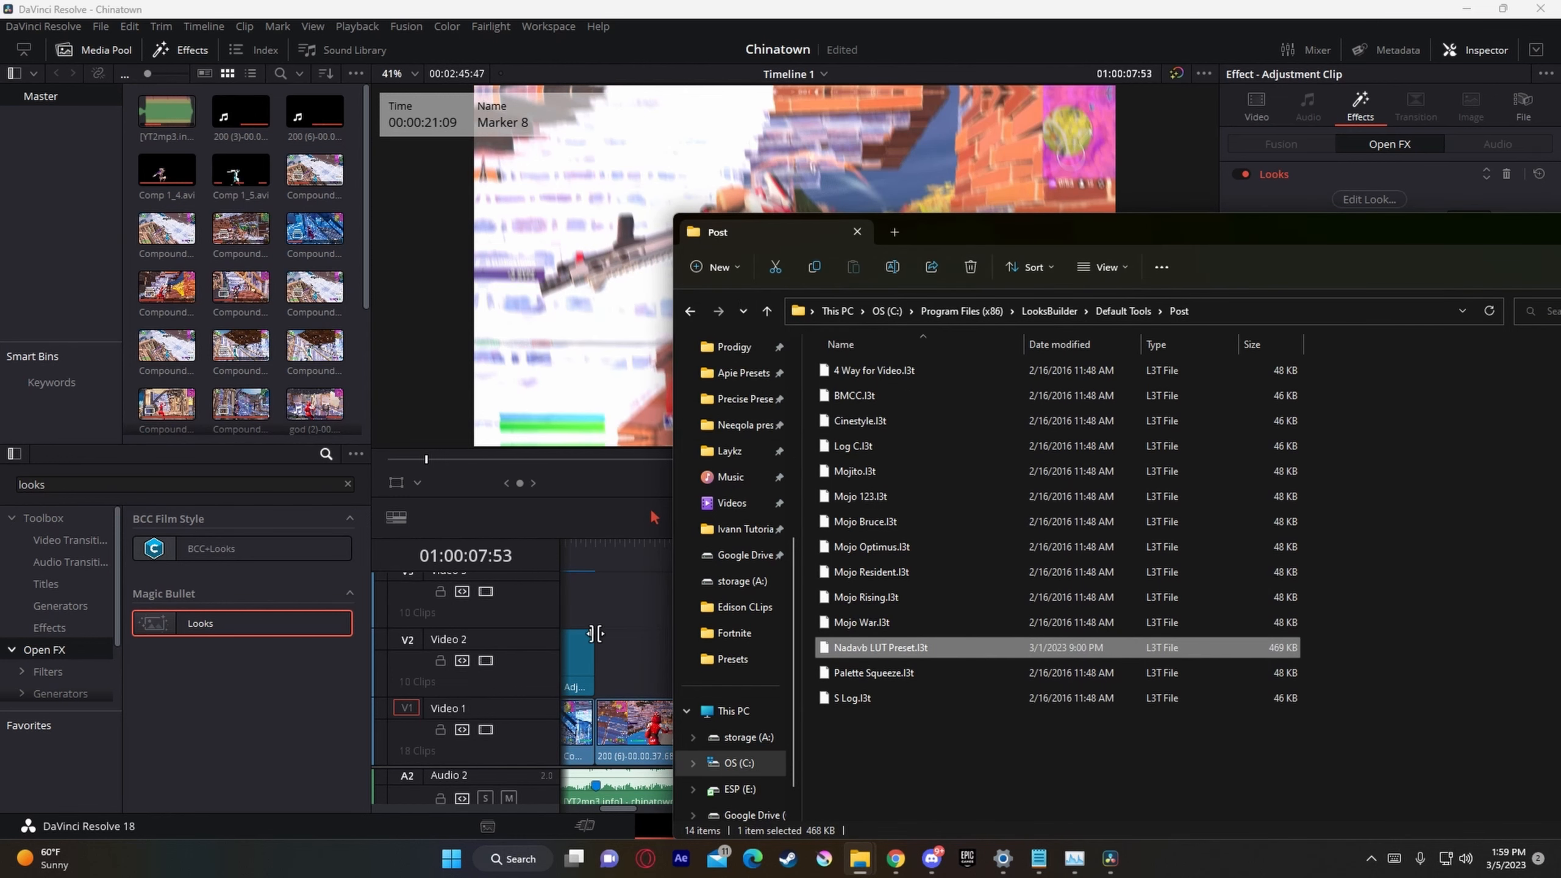
{"action": "left_click", "coordinate": [630, 626]}
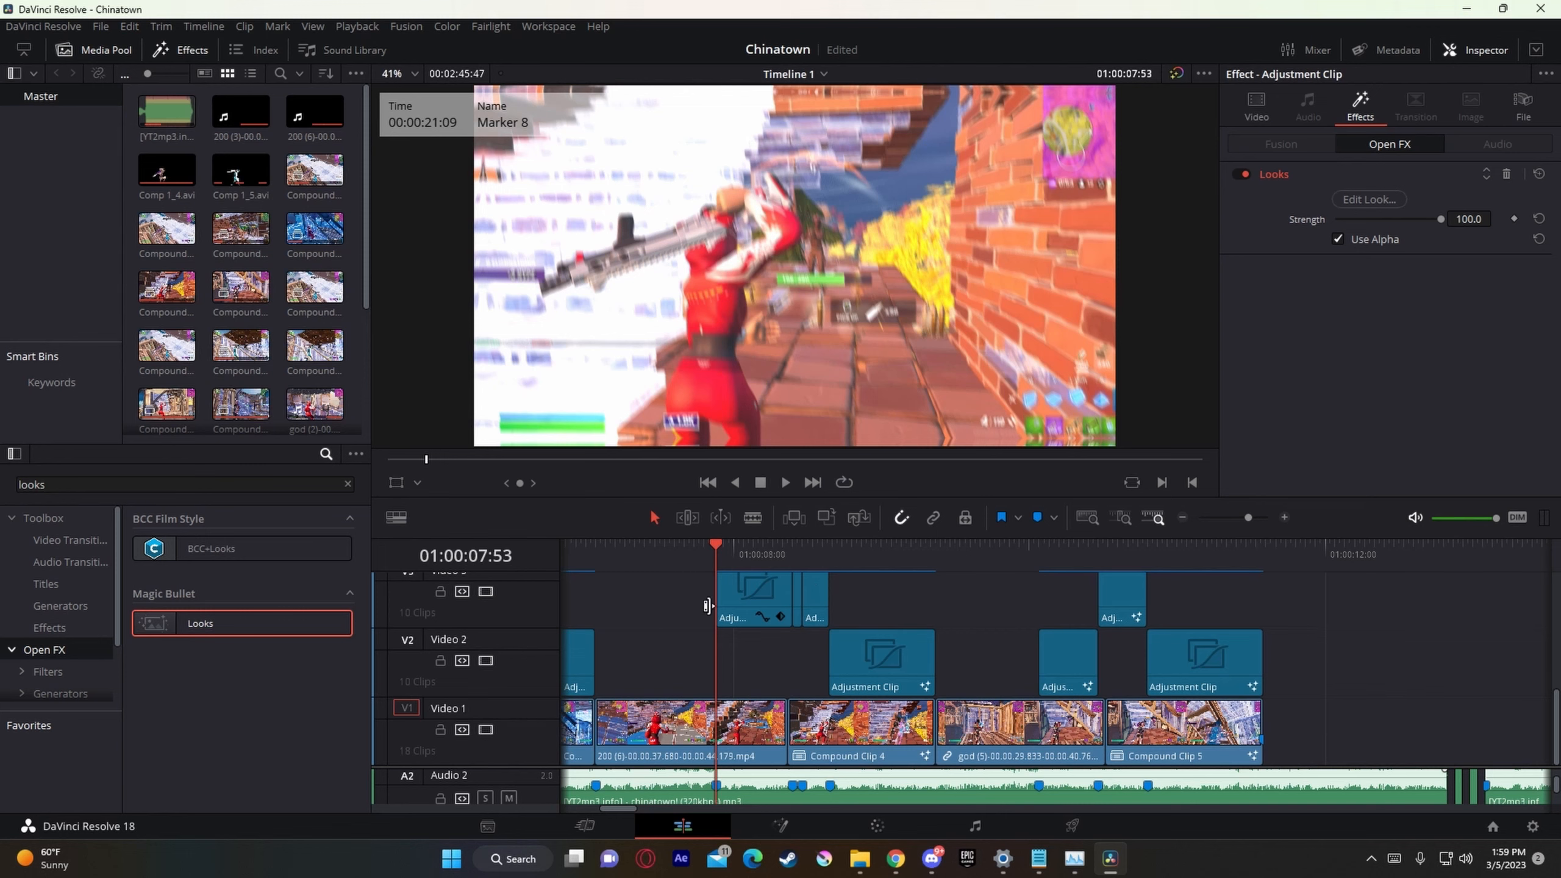
Step: Add a LUT tool with Nadavb LUT Preset to the 01:00:07:53 clip's look, accept it, and keyframe the effect's Strength at 100
{"action": "left_click", "coordinate": [744, 611]}
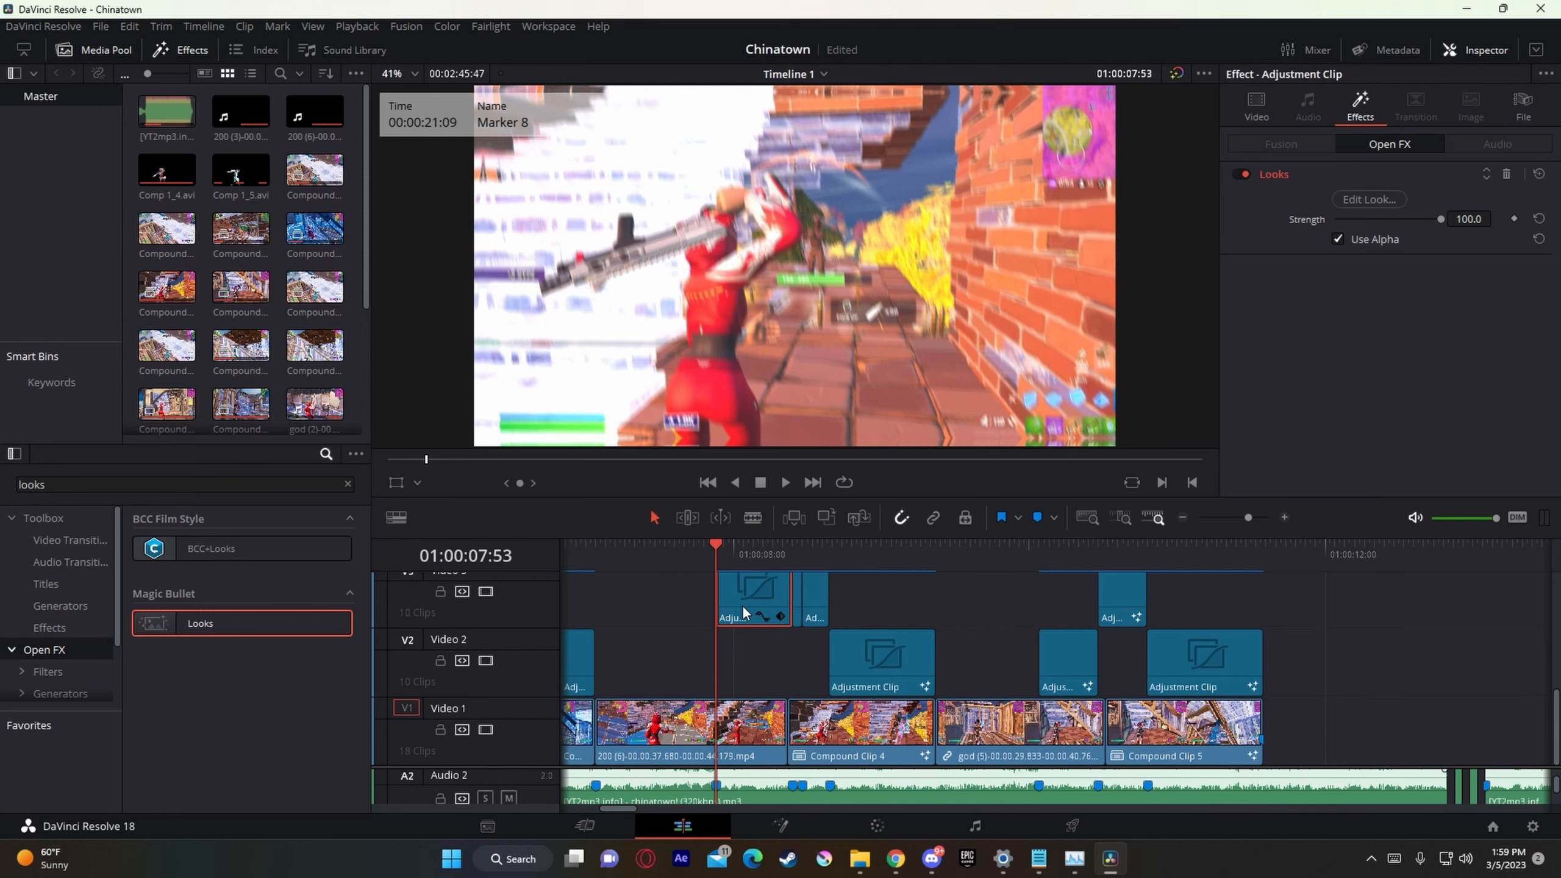
{"action": "left_click", "coordinate": [1383, 198]}
{"action": "left_click", "coordinate": [1496, 596]}
{"action": "scroll", "coordinate": [1387, 486], "scroll_direction": "down", "scroll_amount": 2}
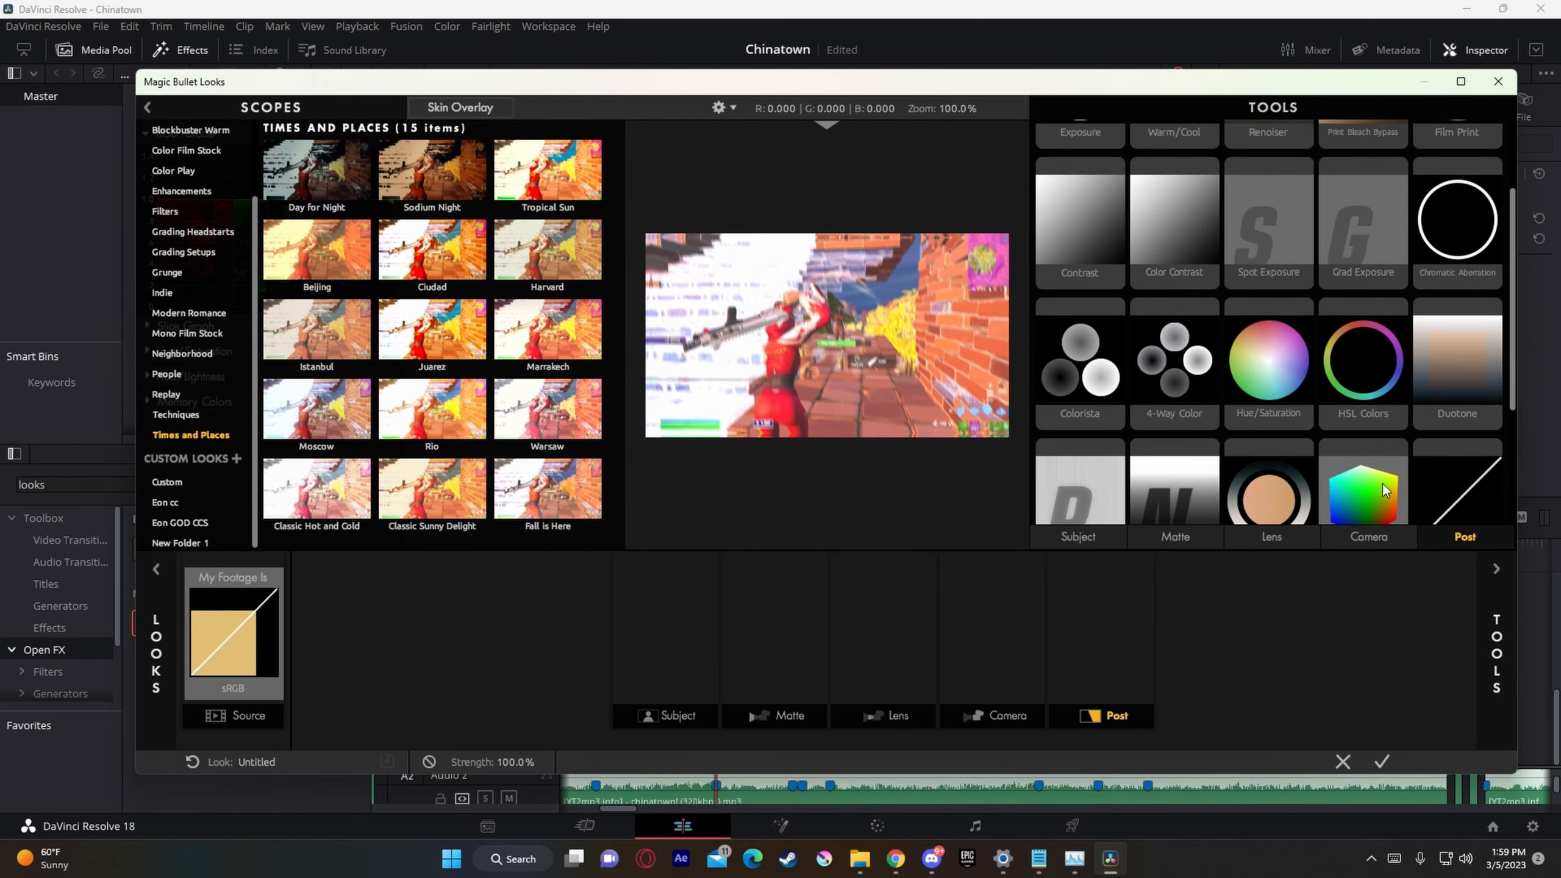
{"action": "left_click_drag", "start_coordinate": [1382, 488], "coordinate": [1128, 673]}
{"action": "left_click", "coordinate": [1493, 569]}
{"action": "left_click", "coordinate": [1388, 161]}
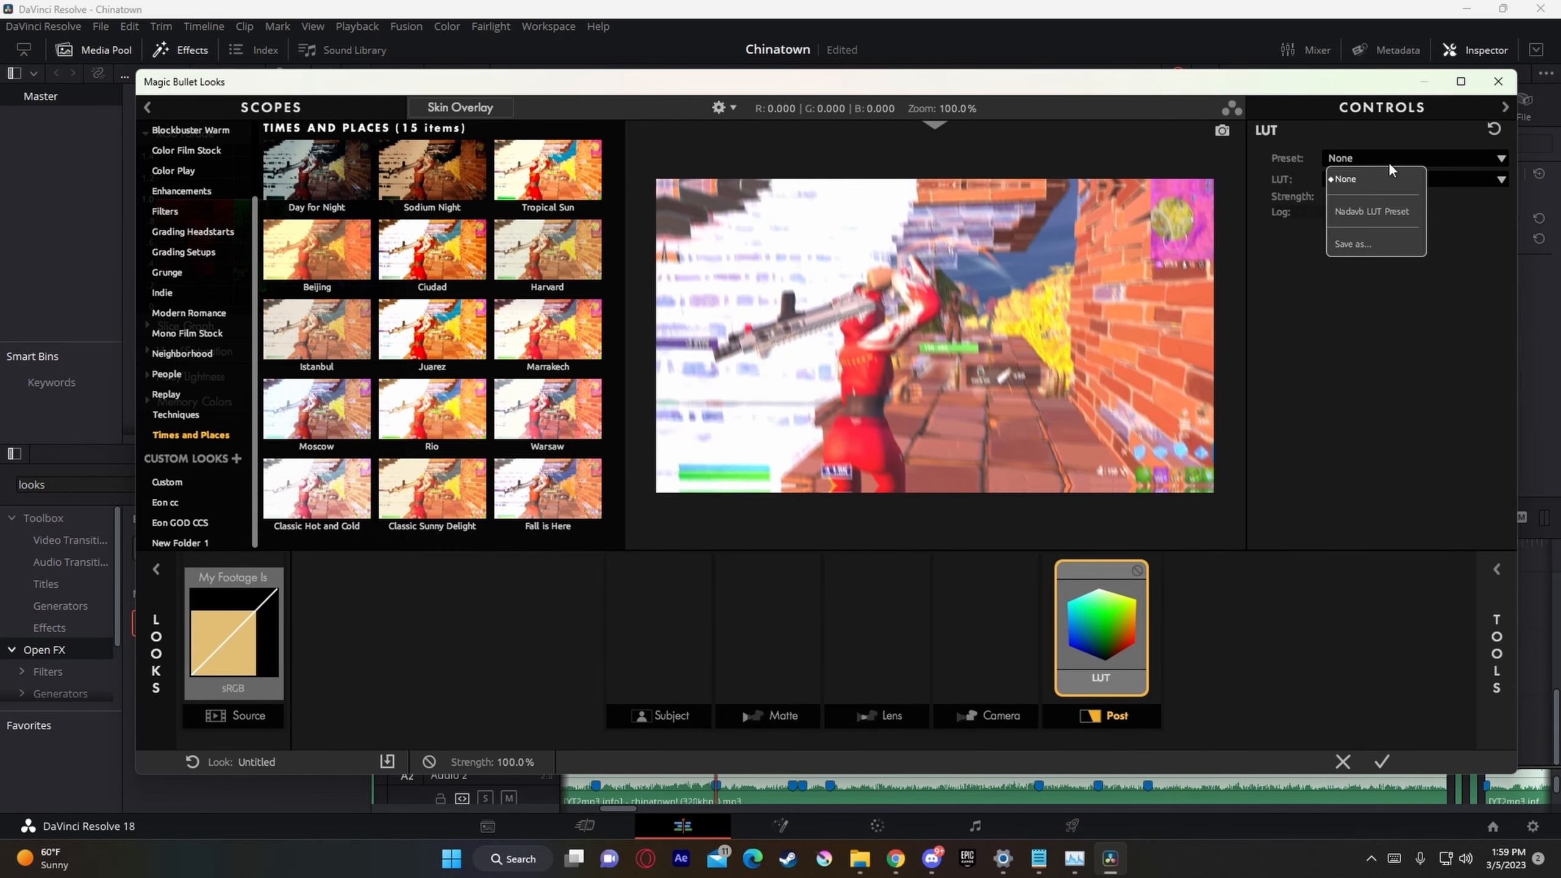
{"action": "left_click", "coordinate": [1393, 211]}
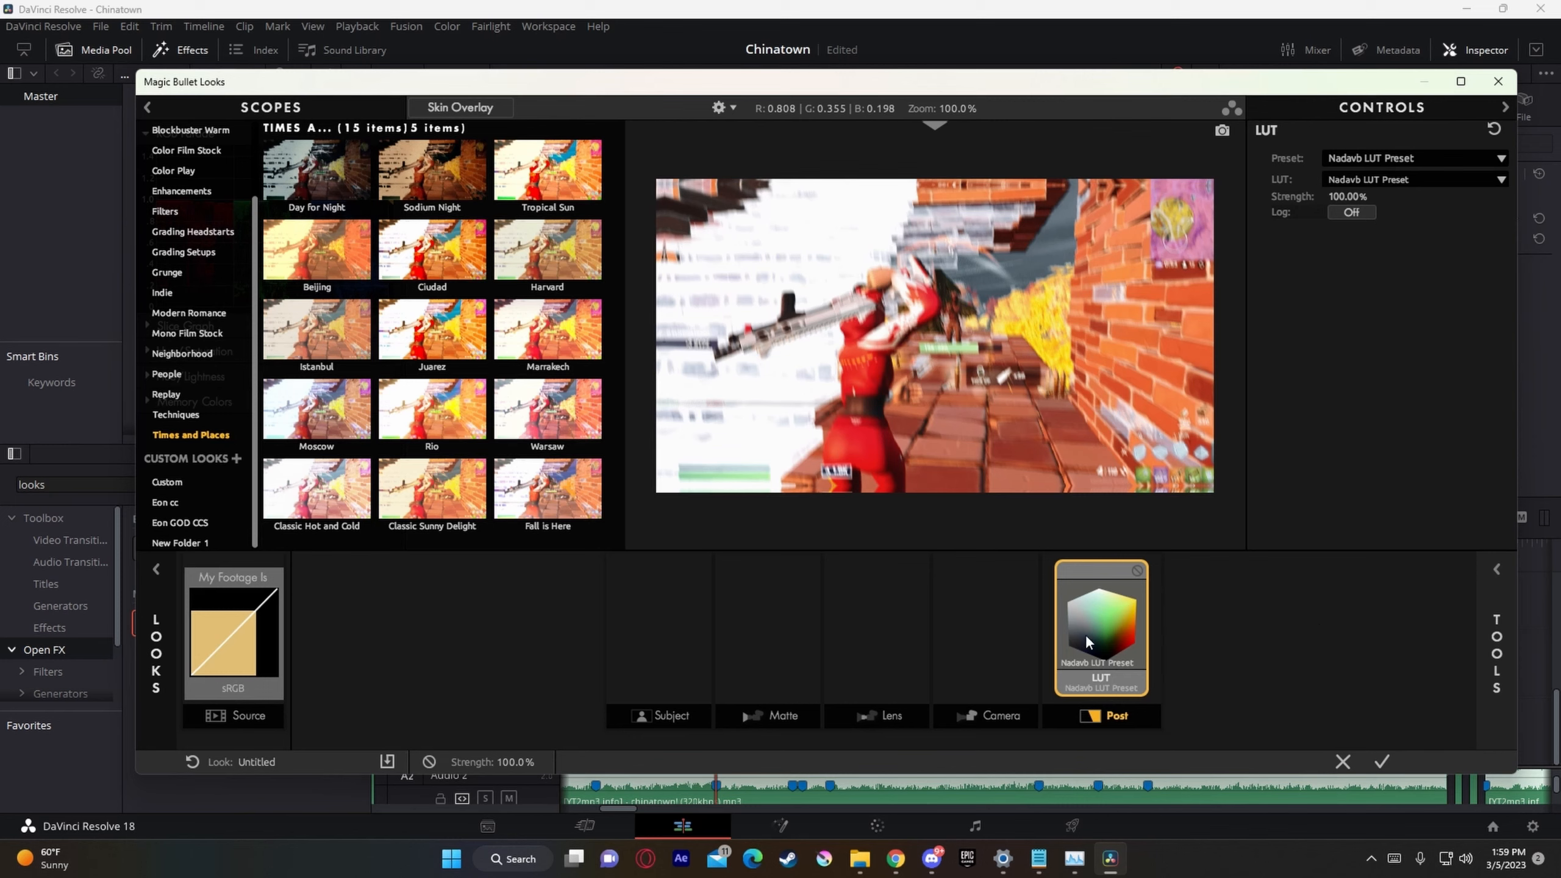
{"action": "left_click", "coordinate": [1379, 767]}
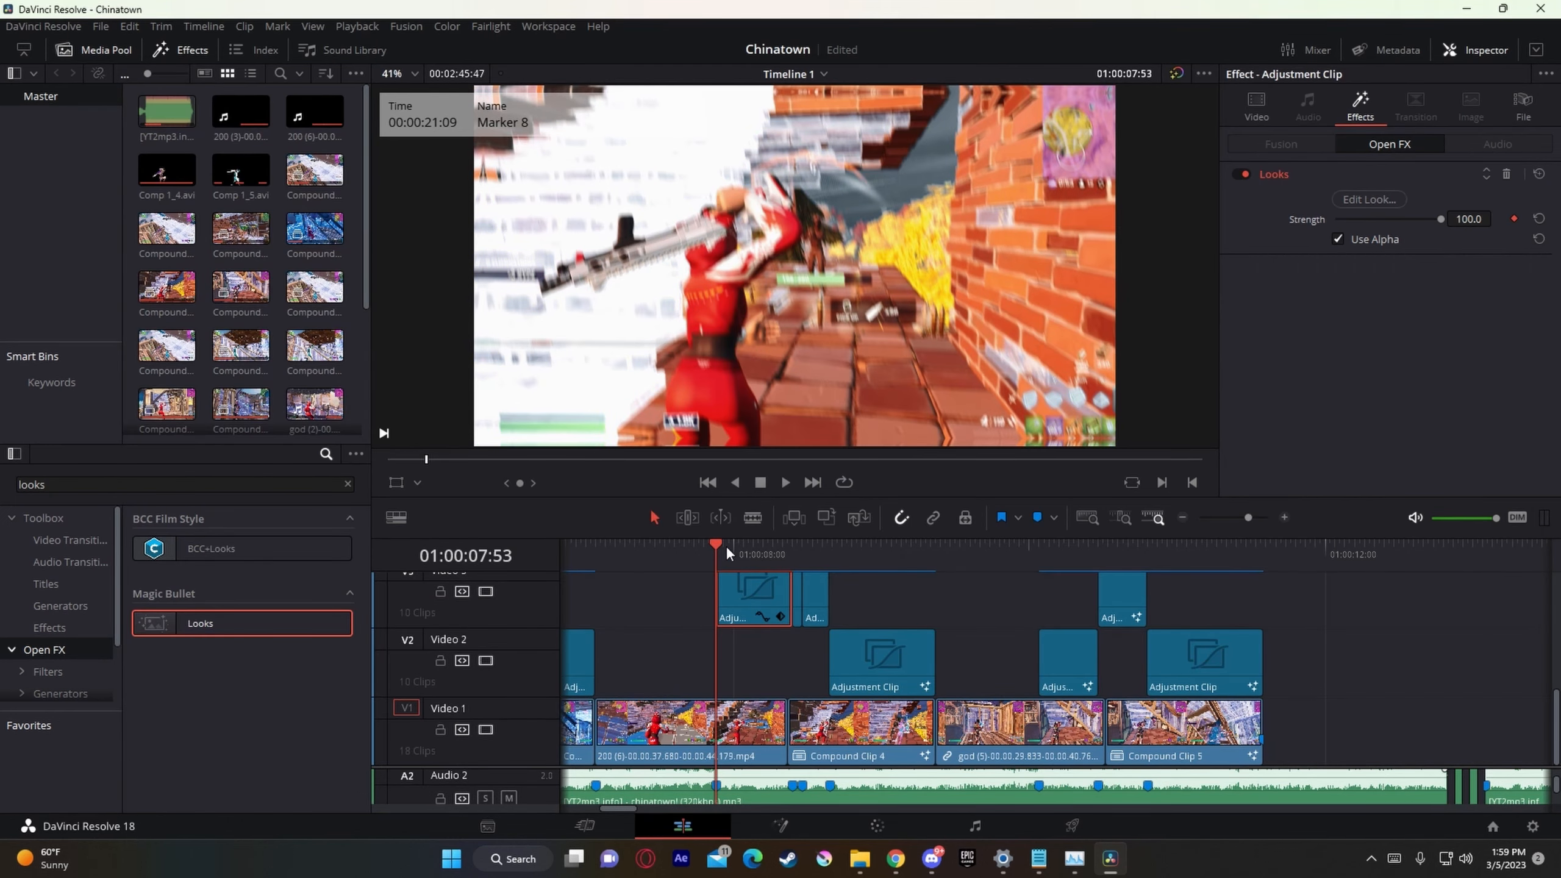
Step: Apply Looks to the Video 3 adjustment clip at 01:00:08:28 with a LUT tool set to Nadavb LUT Preset, and keyframe Strength at 100
{"action": "left_click_drag", "start_coordinate": [721, 550], "coordinate": [802, 553]}
{"action": "left_click_drag", "start_coordinate": [254, 624], "coordinate": [814, 629]}
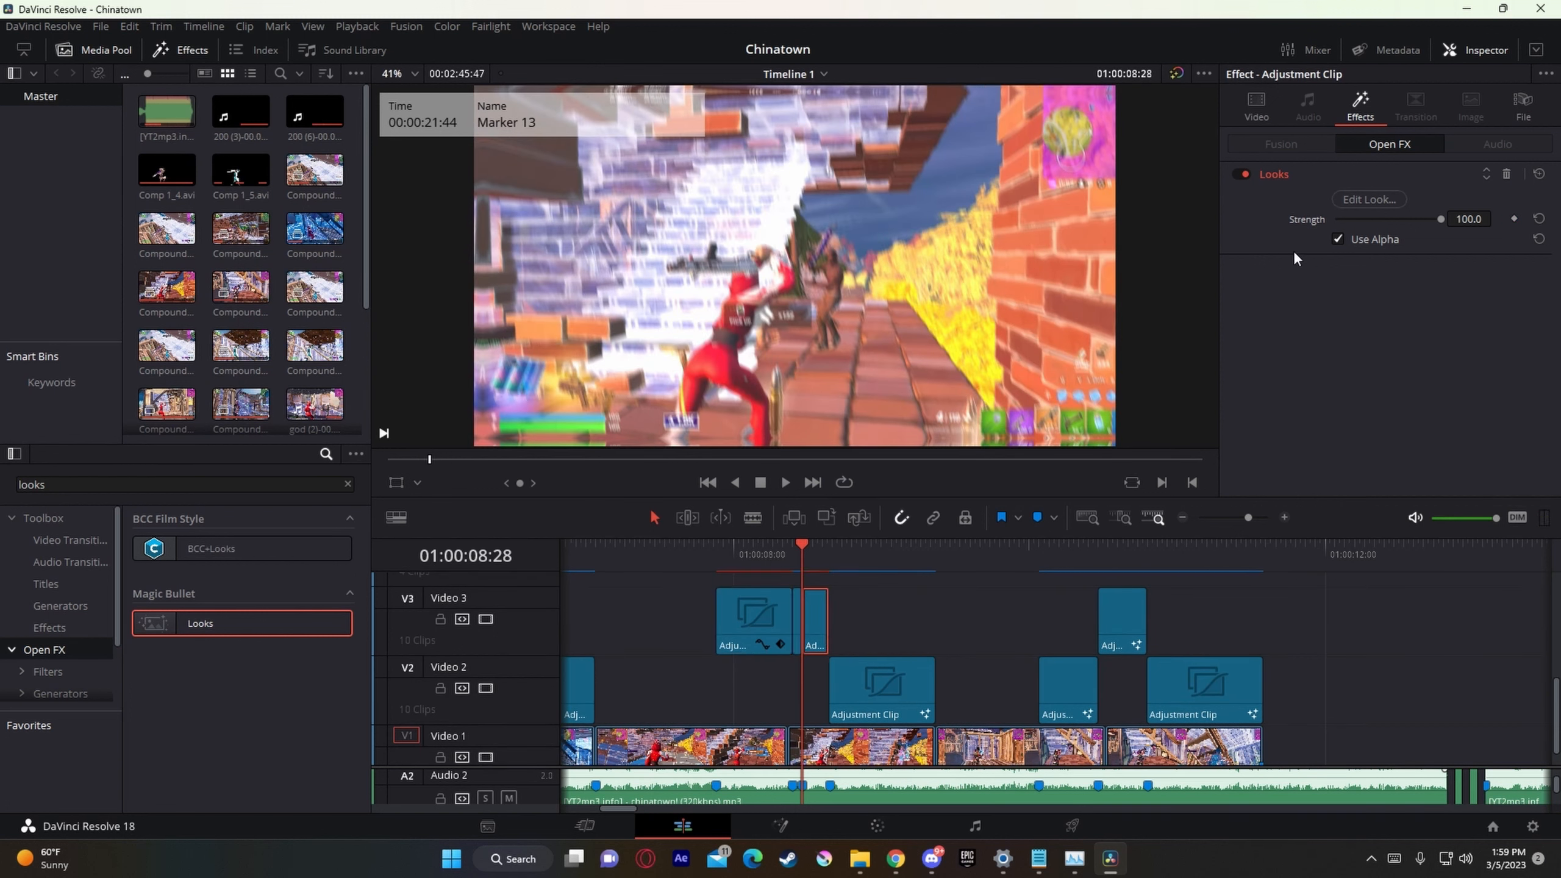
{"action": "left_click", "coordinate": [1370, 199]}
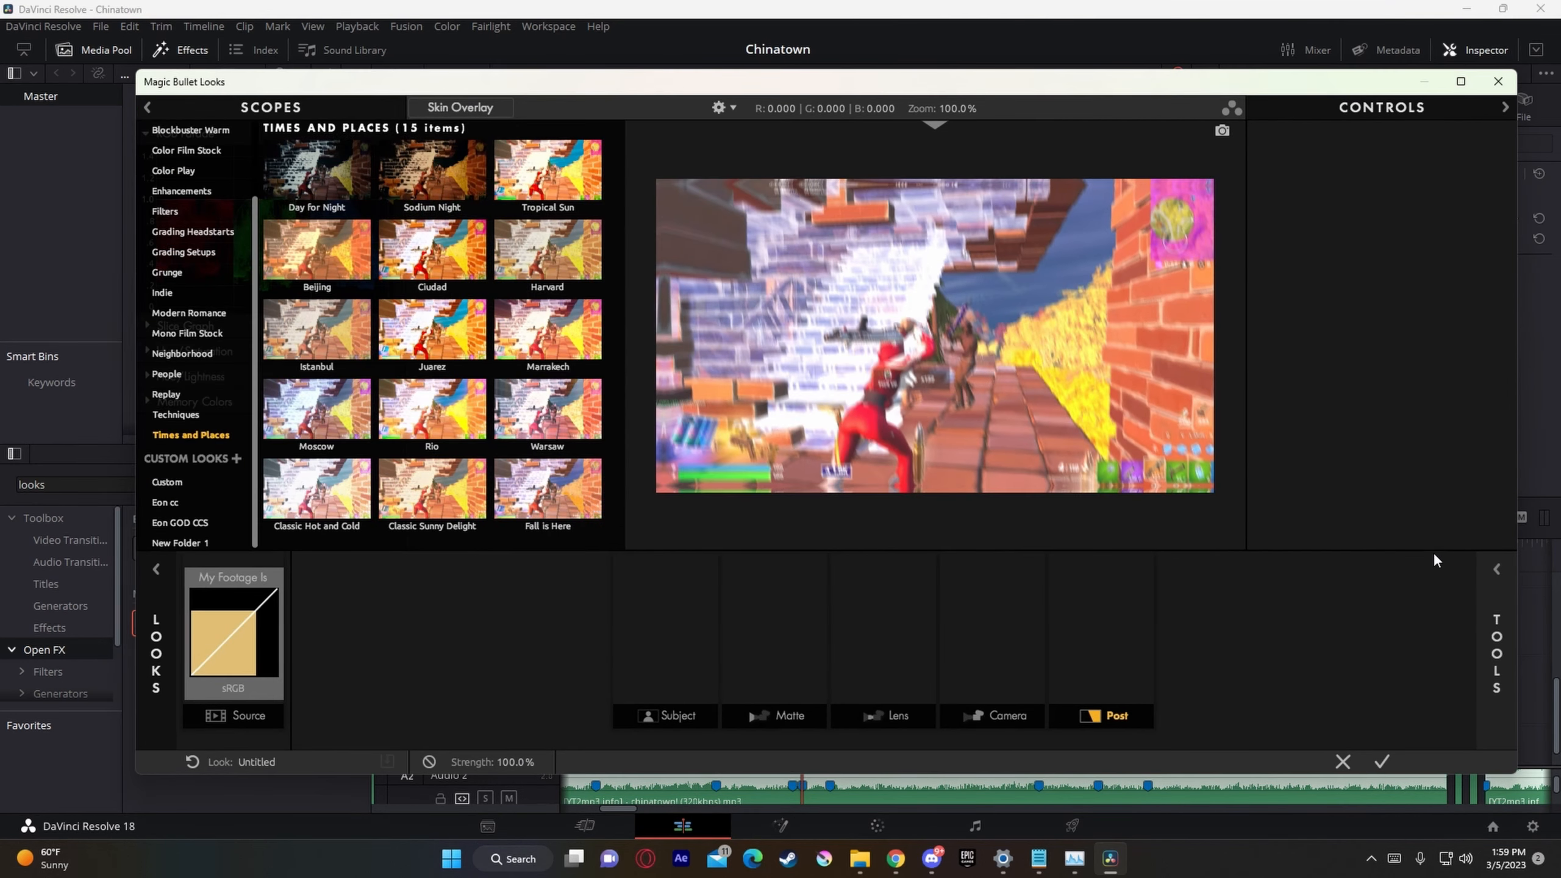
{"action": "left_click", "coordinate": [1495, 571]}
{"action": "left_click_drag", "start_coordinate": [1350, 486], "coordinate": [1104, 625]}
{"action": "left_click", "coordinate": [1509, 580]}
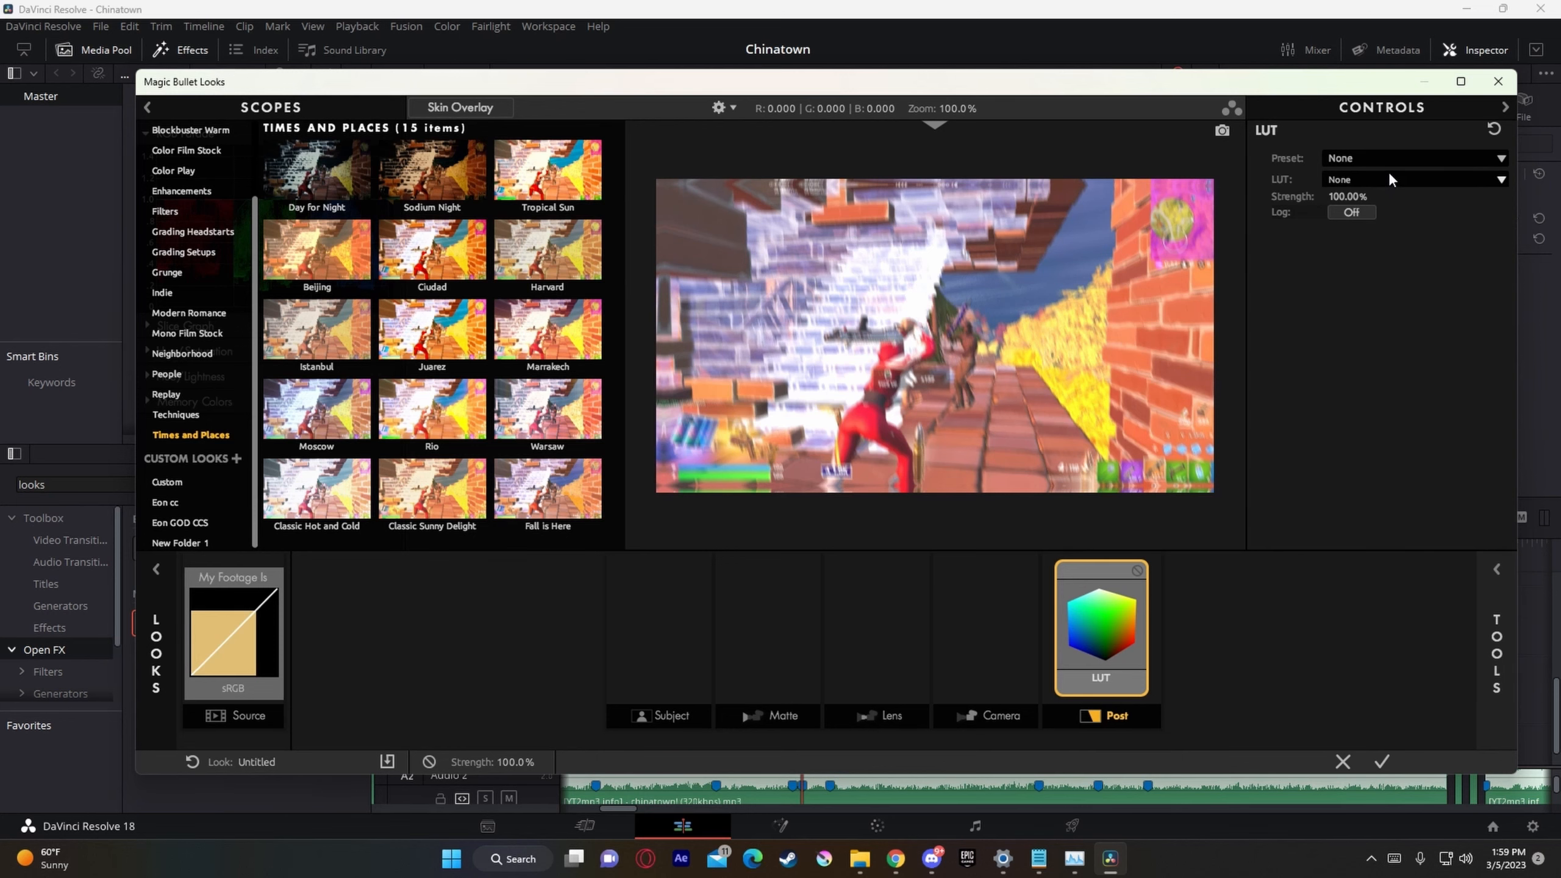
{"action": "left_click", "coordinate": [1393, 161]}
{"action": "left_click", "coordinate": [1366, 211]}
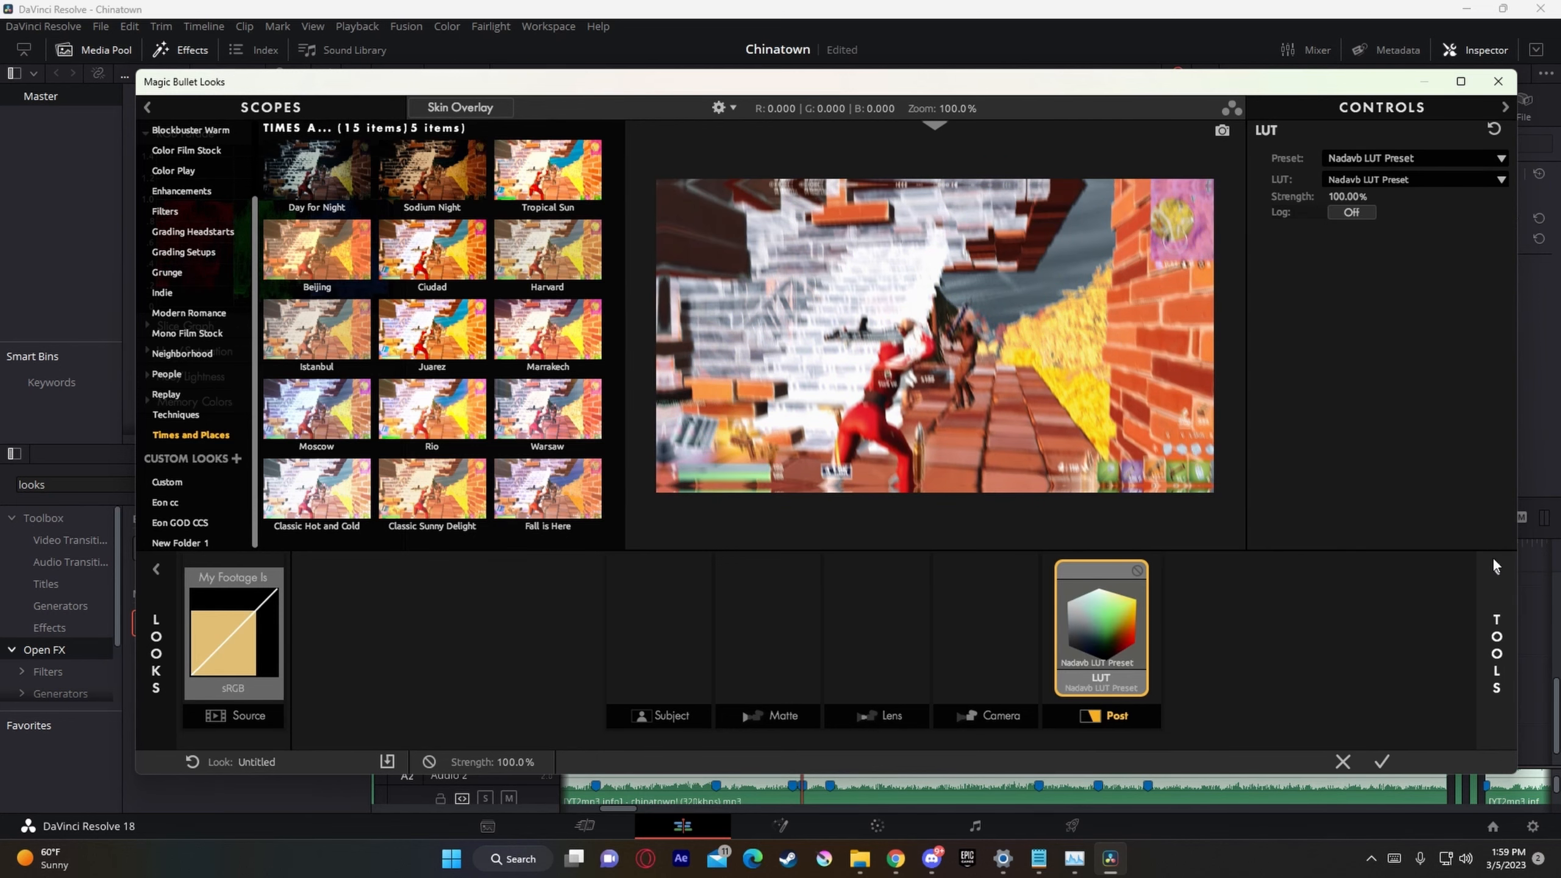
{"action": "left_click", "coordinate": [1493, 570]}
{"action": "left_click", "coordinate": [1383, 762]}
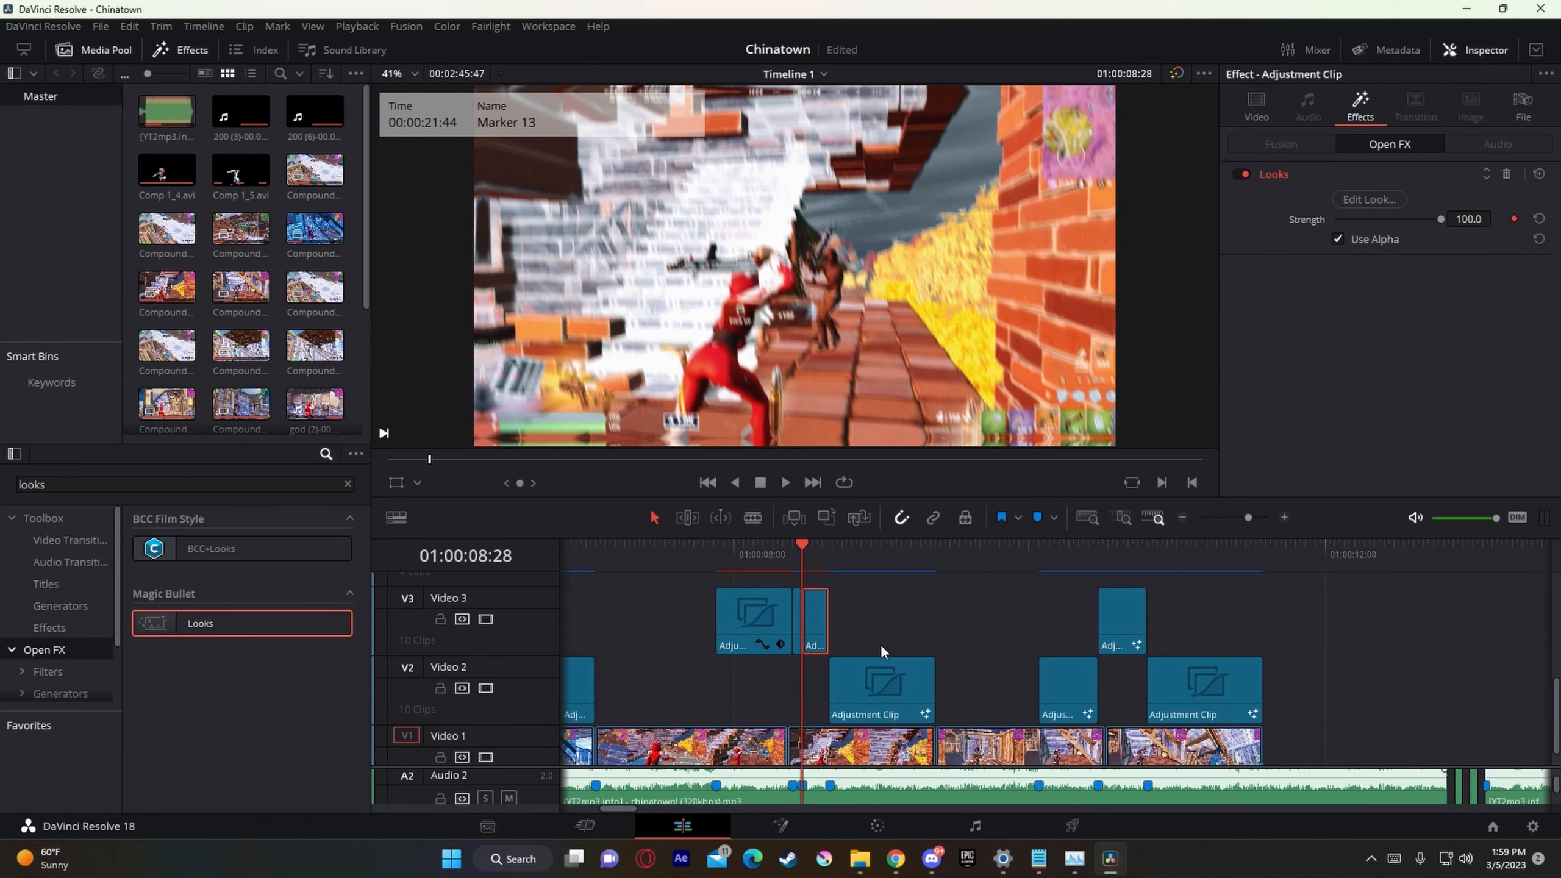
{"action": "left_click_drag", "start_coordinate": [1248, 518], "coordinate": [1256, 519]}
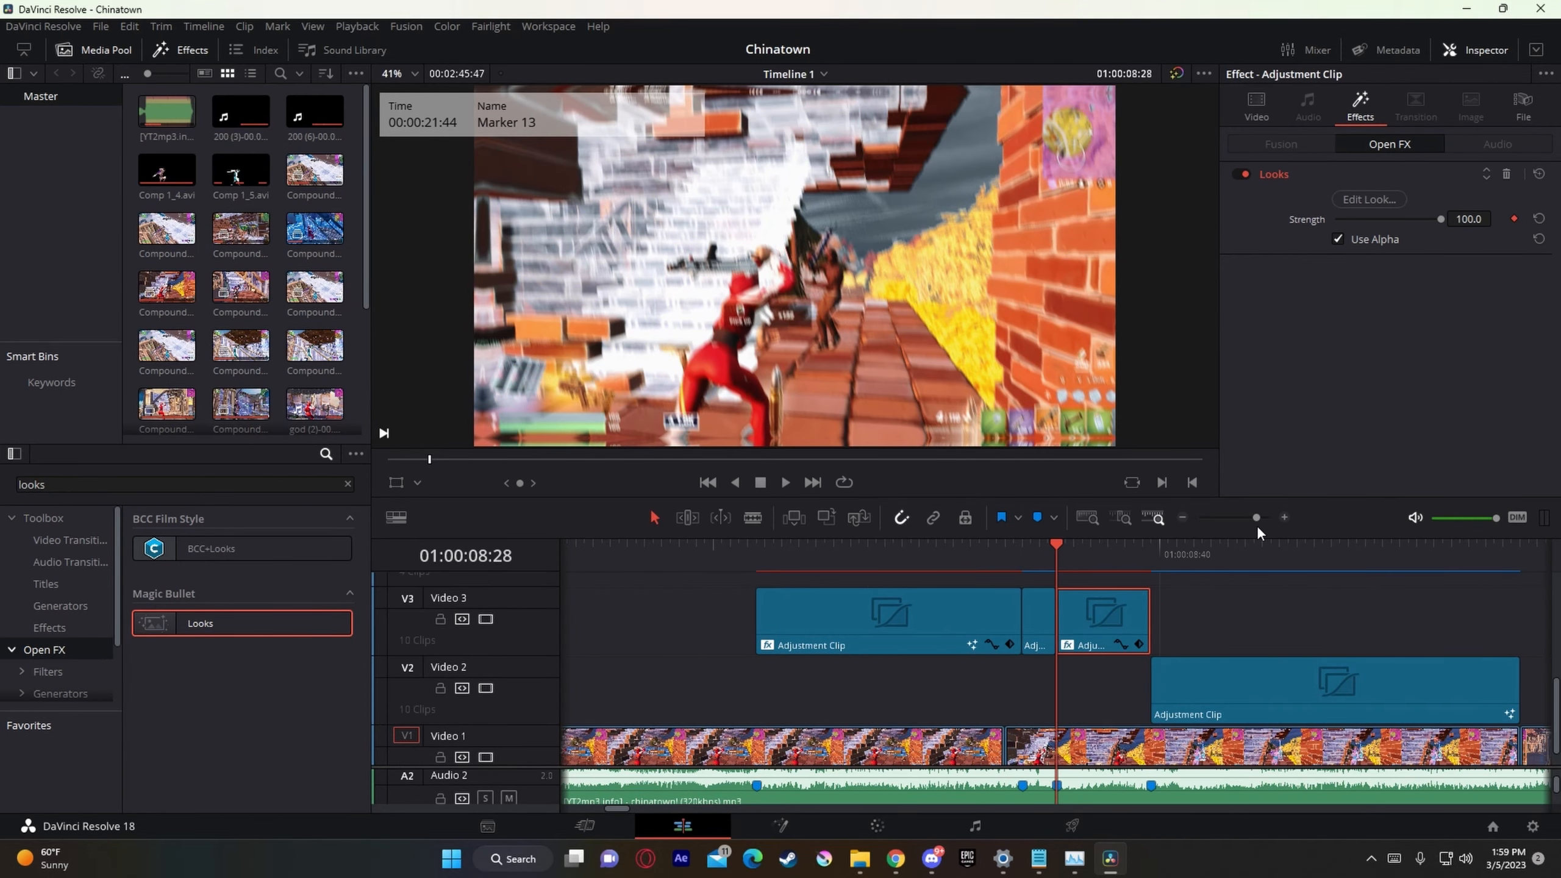
Step: Check the preview frames across the Video 3 adjustment clips from 01:00:08:17 through Markers 12, 13 and 7
{"action": "left_click", "coordinate": [961, 557]}
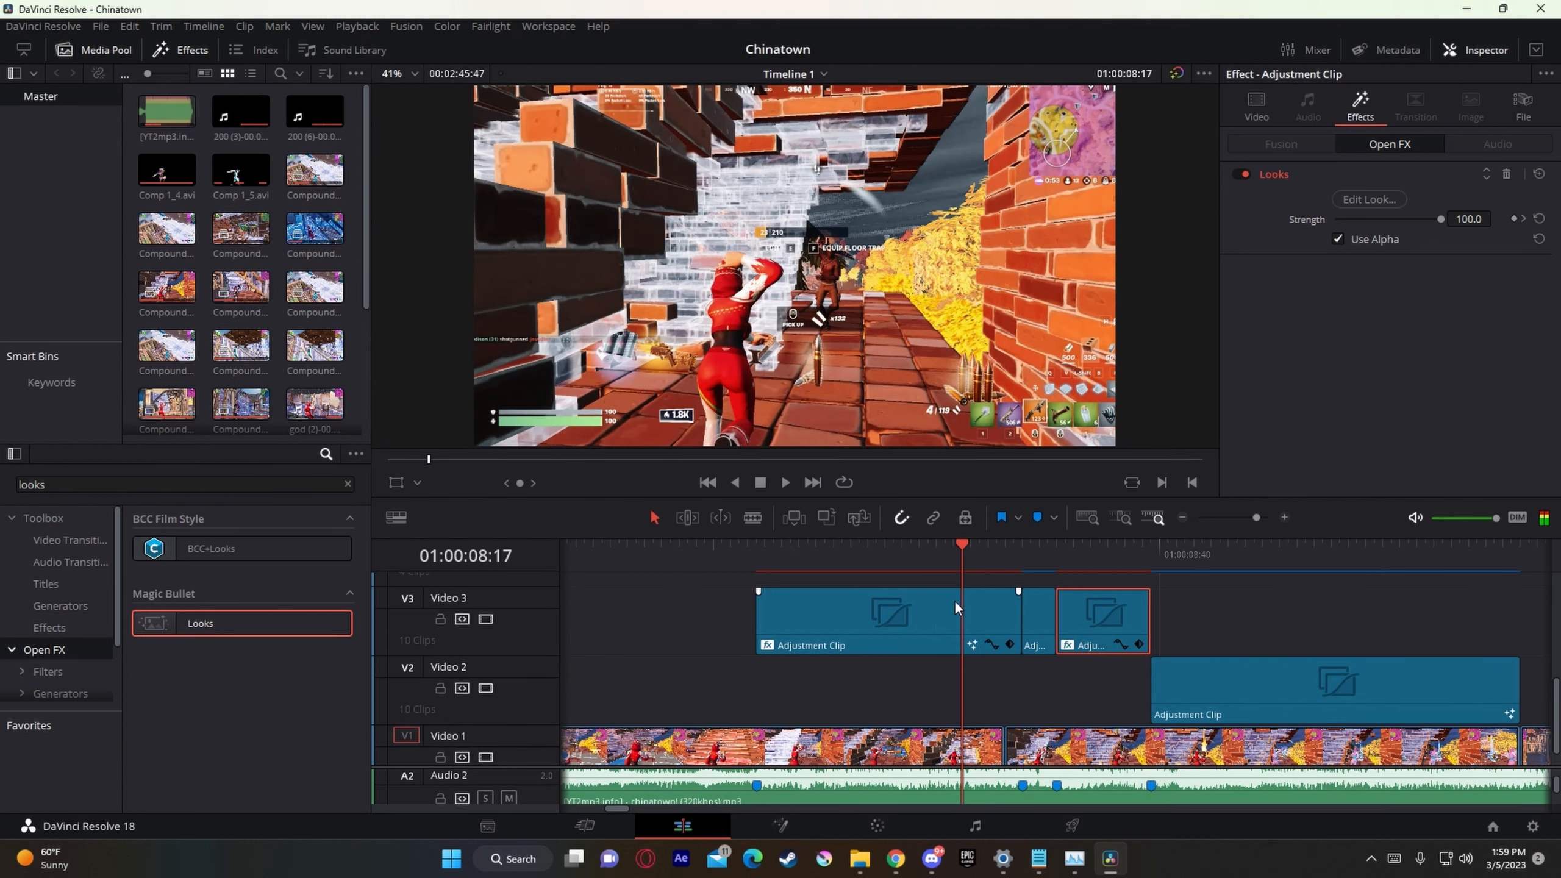
{"action": "left_click", "coordinate": [1015, 572]}
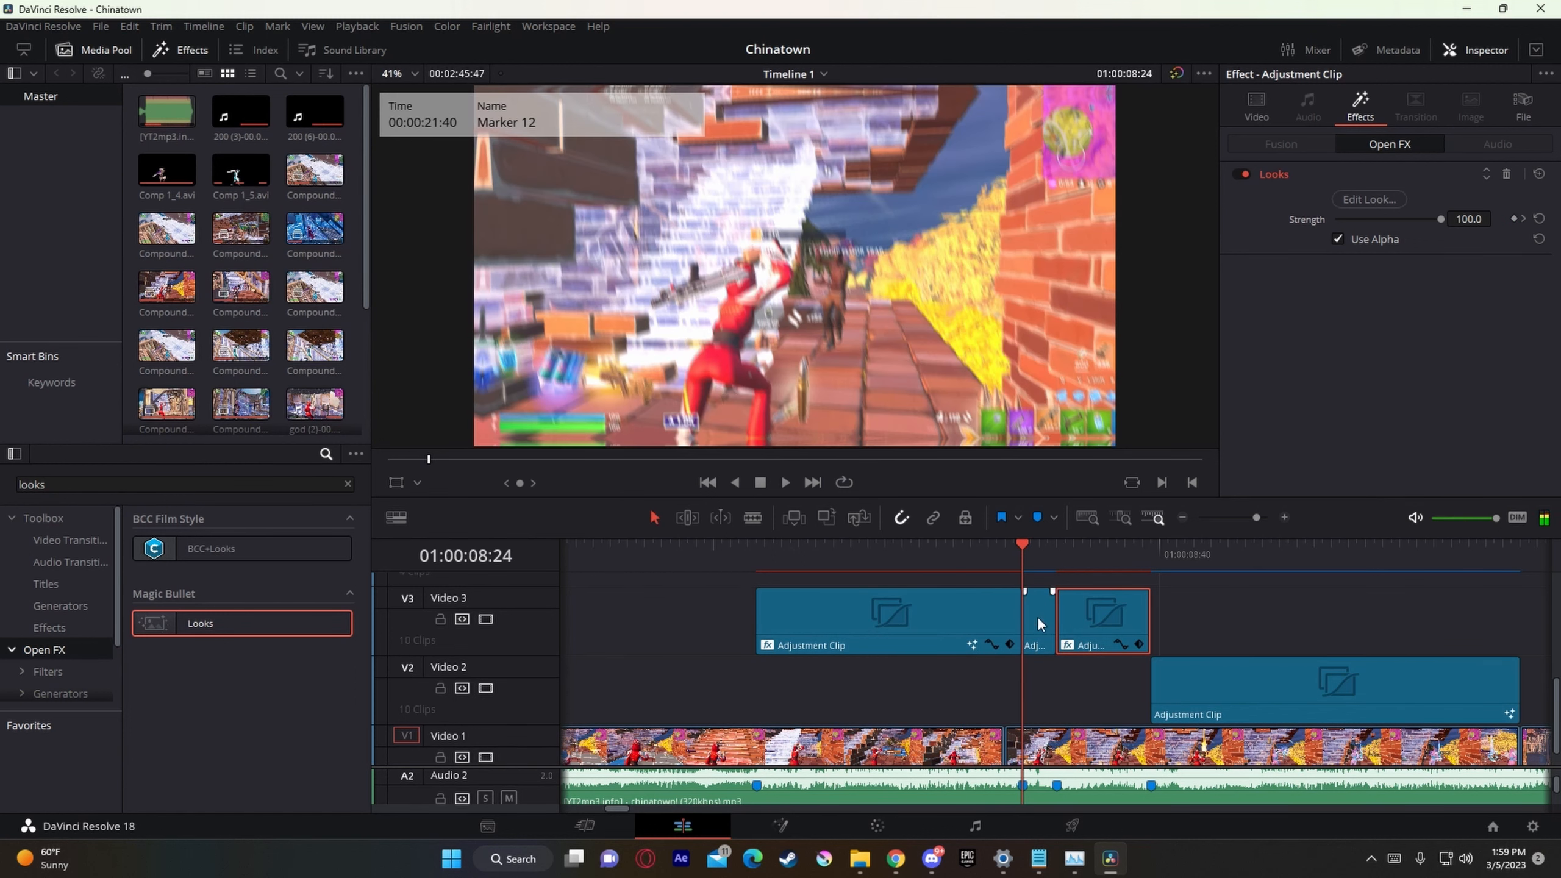
{"action": "left_click", "coordinate": [1061, 563]}
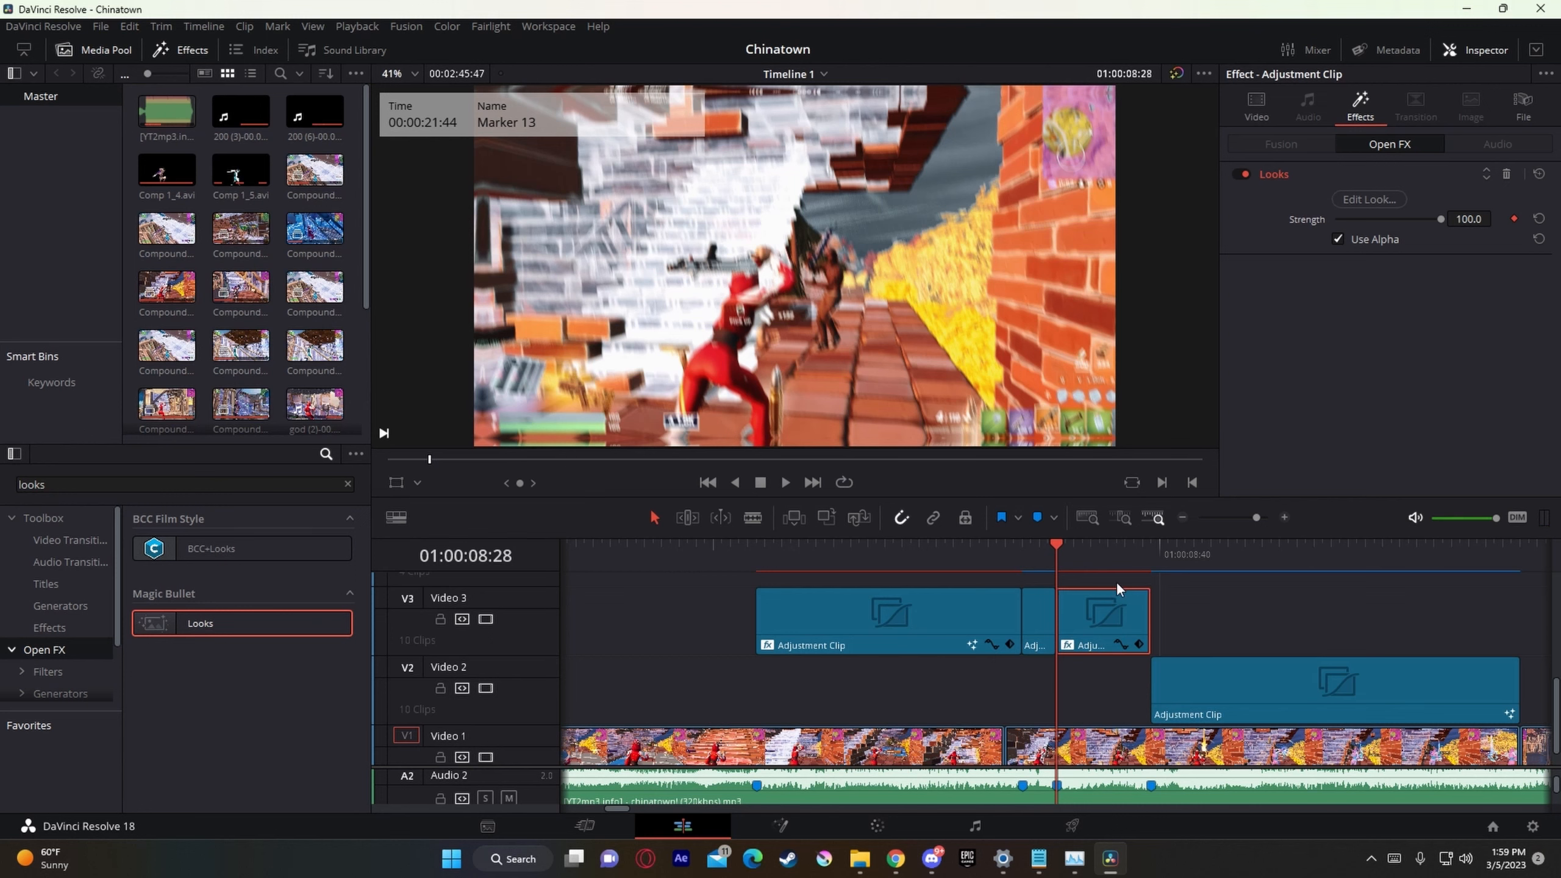
{"action": "left_click", "coordinate": [1163, 563]}
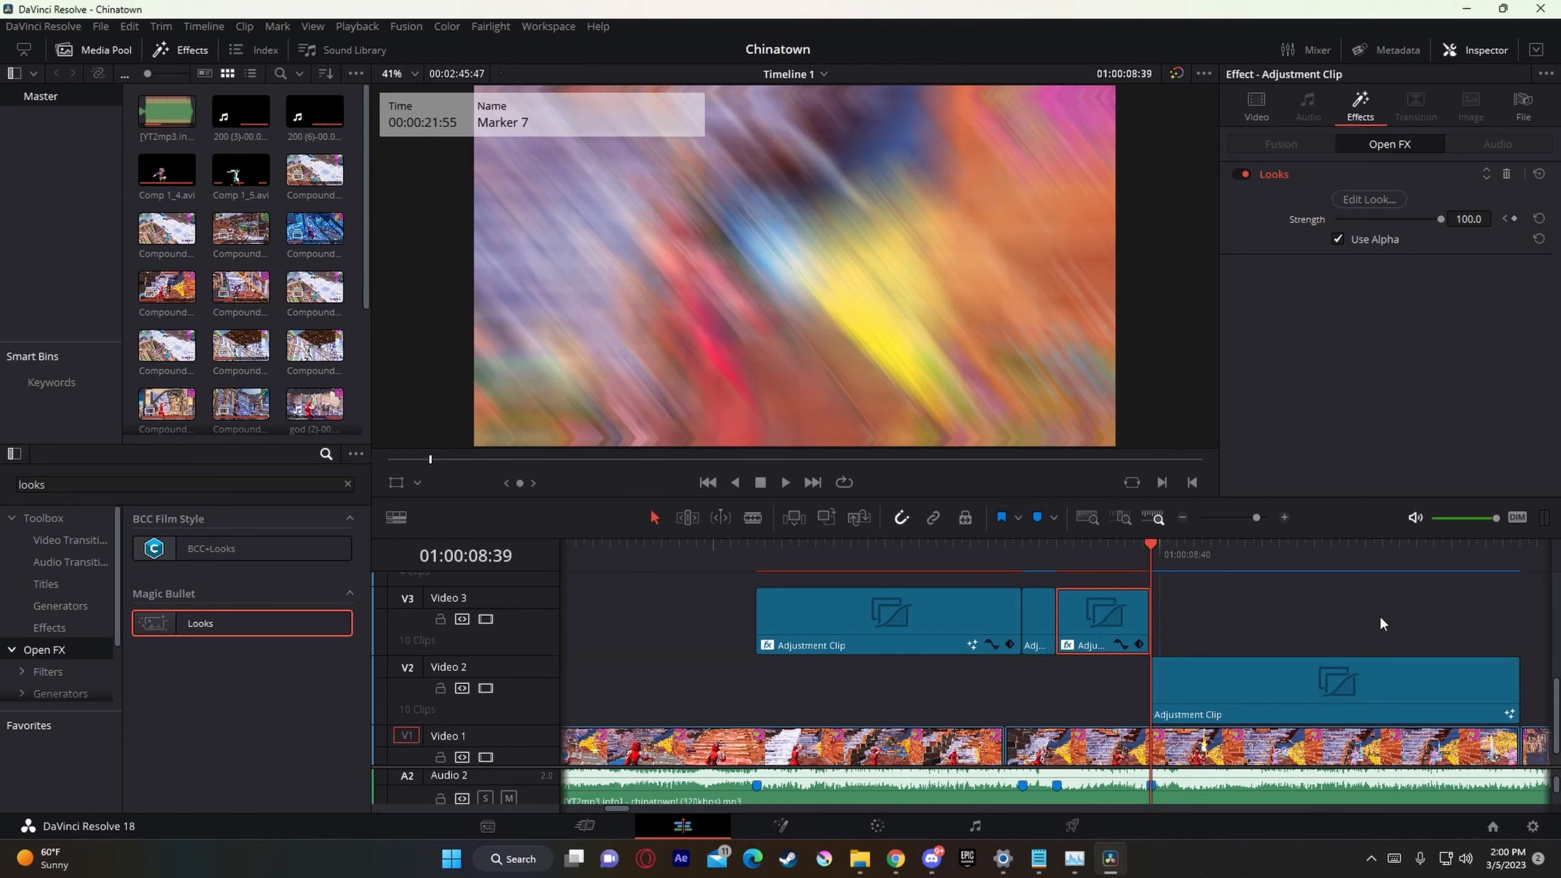
{"action": "left_click", "coordinate": [1289, 707]}
{"action": "left_click_drag", "start_coordinate": [1256, 518], "coordinate": [1249, 520]}
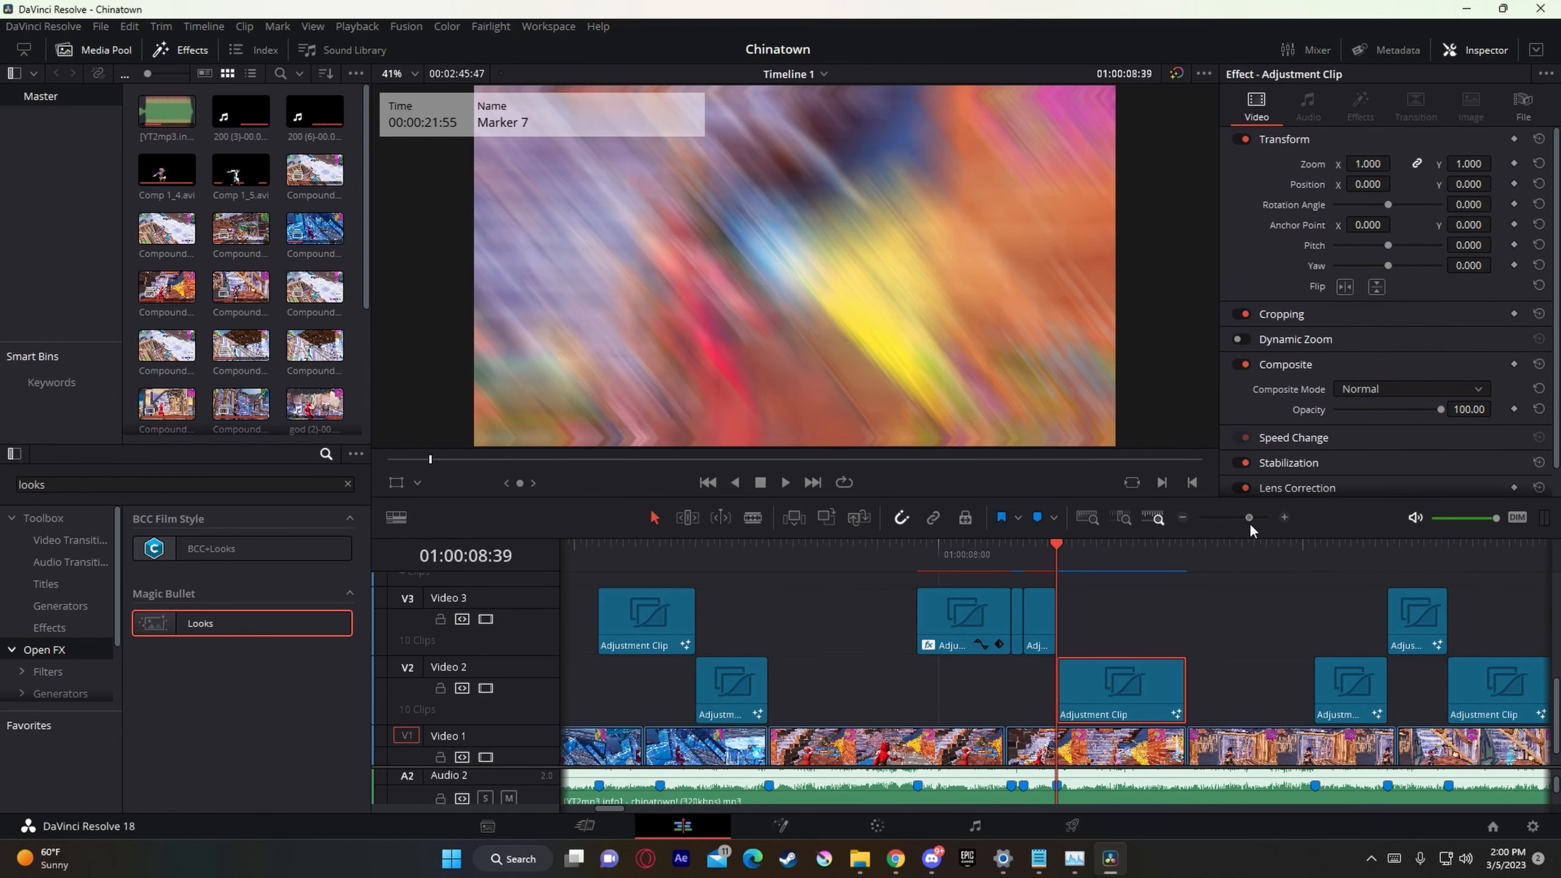
Step: Locate the adjustment clips starting at Marker 9 and play the section leading through them up to 01:00:11:29
{"action": "left_click", "coordinate": [1291, 564]}
{"action": "left_click", "coordinate": [1318, 550]}
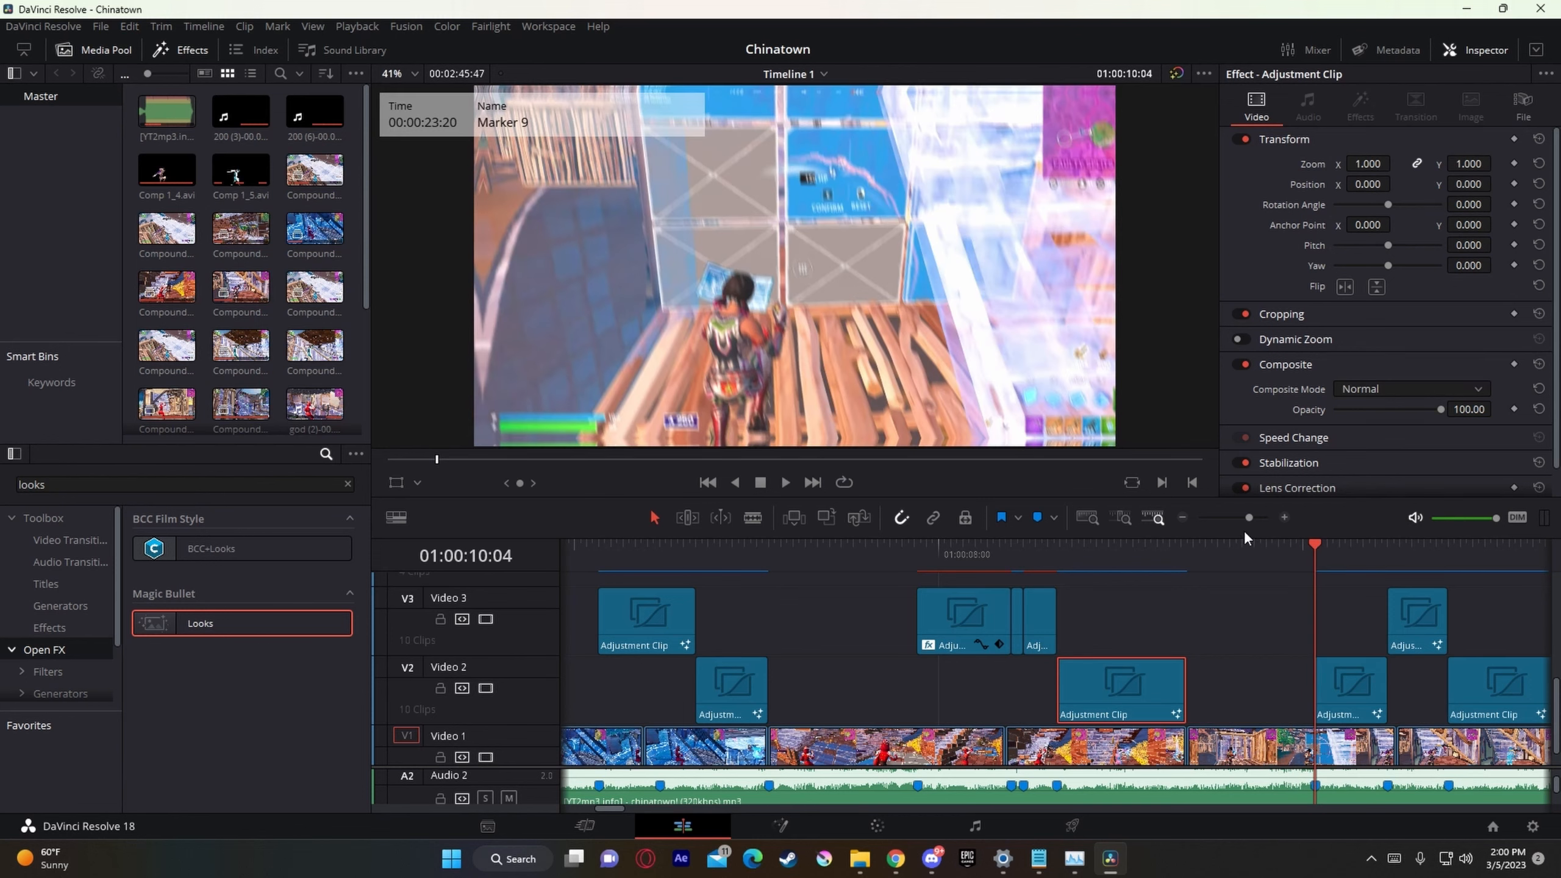
{"action": "left_click_drag", "start_coordinate": [1250, 519], "coordinate": [1248, 519]}
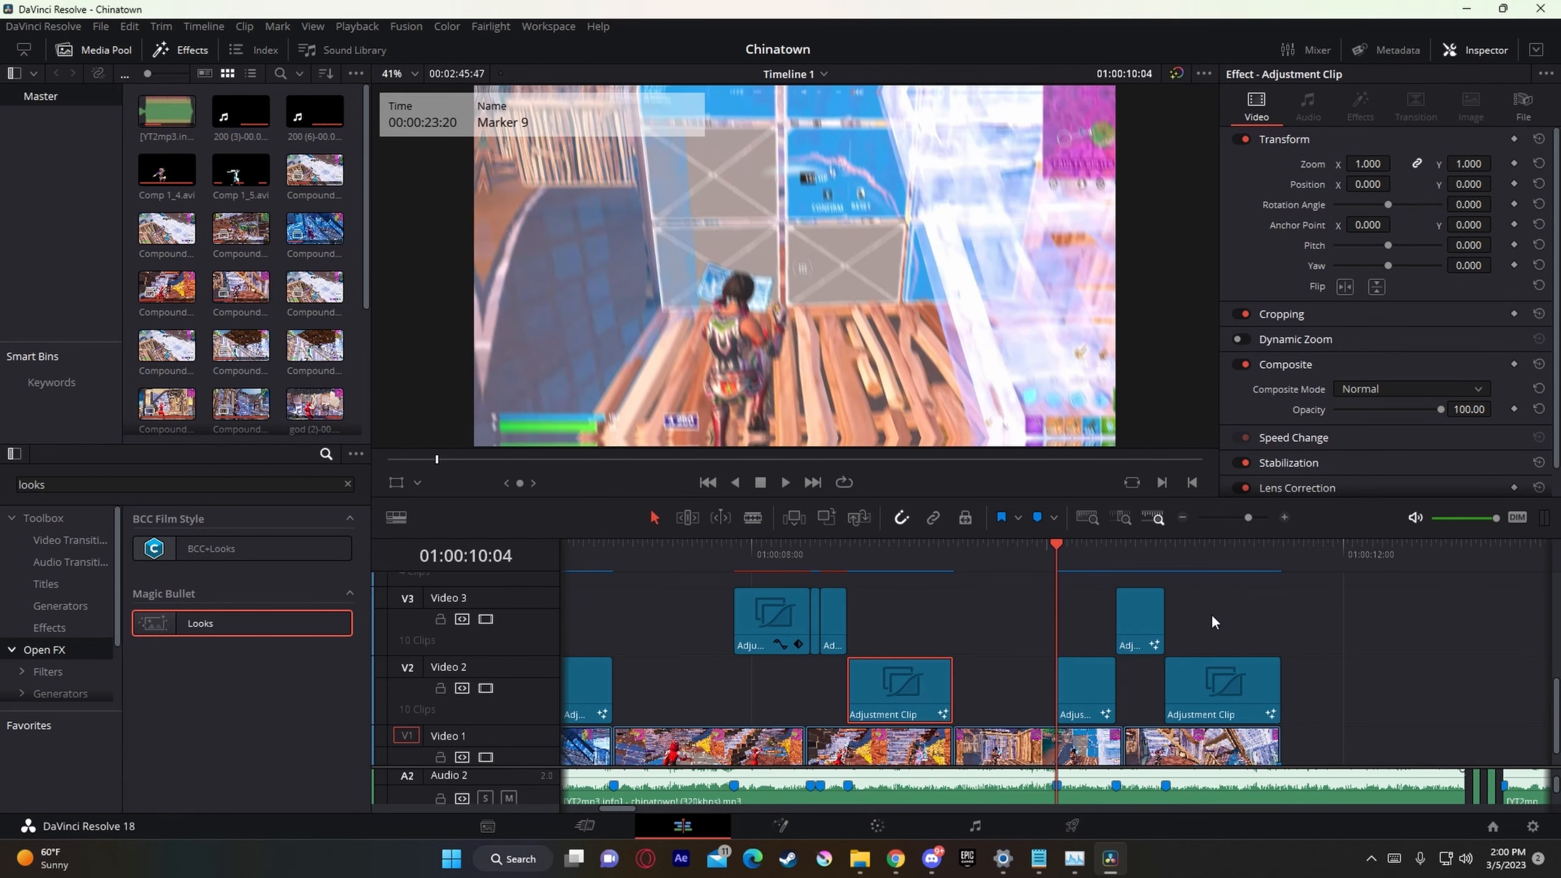
{"action": "left_click", "coordinate": [1085, 697]}
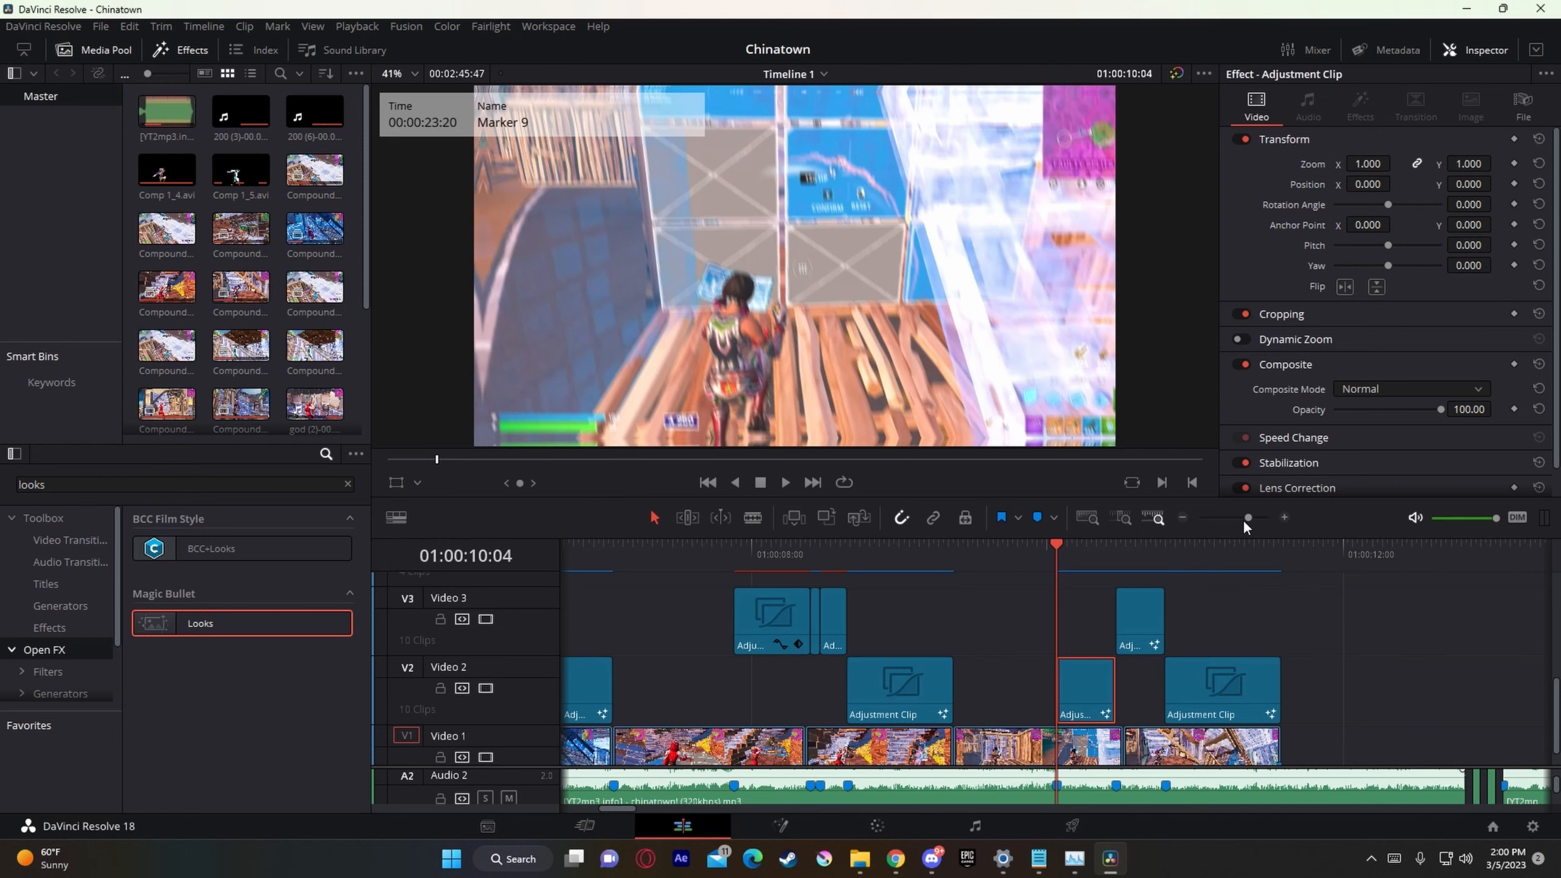
{"action": "mouse_move", "coordinate": [1246, 520]}
{"action": "left_mouse_down"}
{"action": "mouse_move", "coordinate": [1264, 523]}
{"action": "mouse_move", "coordinate": [1249, 524]}
{"action": "left_mouse_up"}
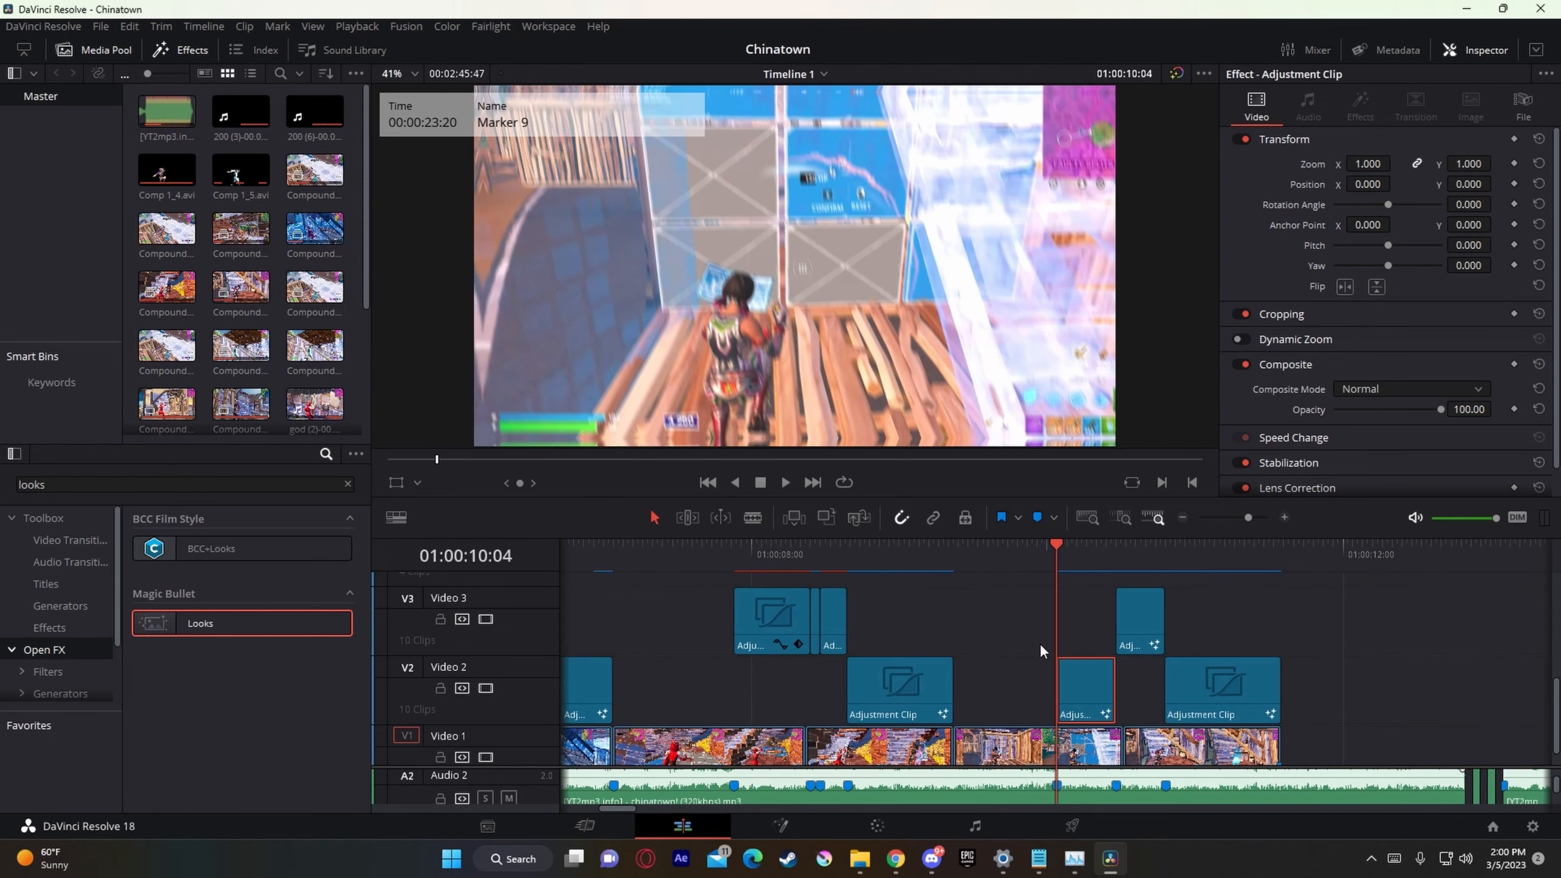
{"action": "left_click", "coordinate": [987, 562]}
{"action": "key", "text": "space"}
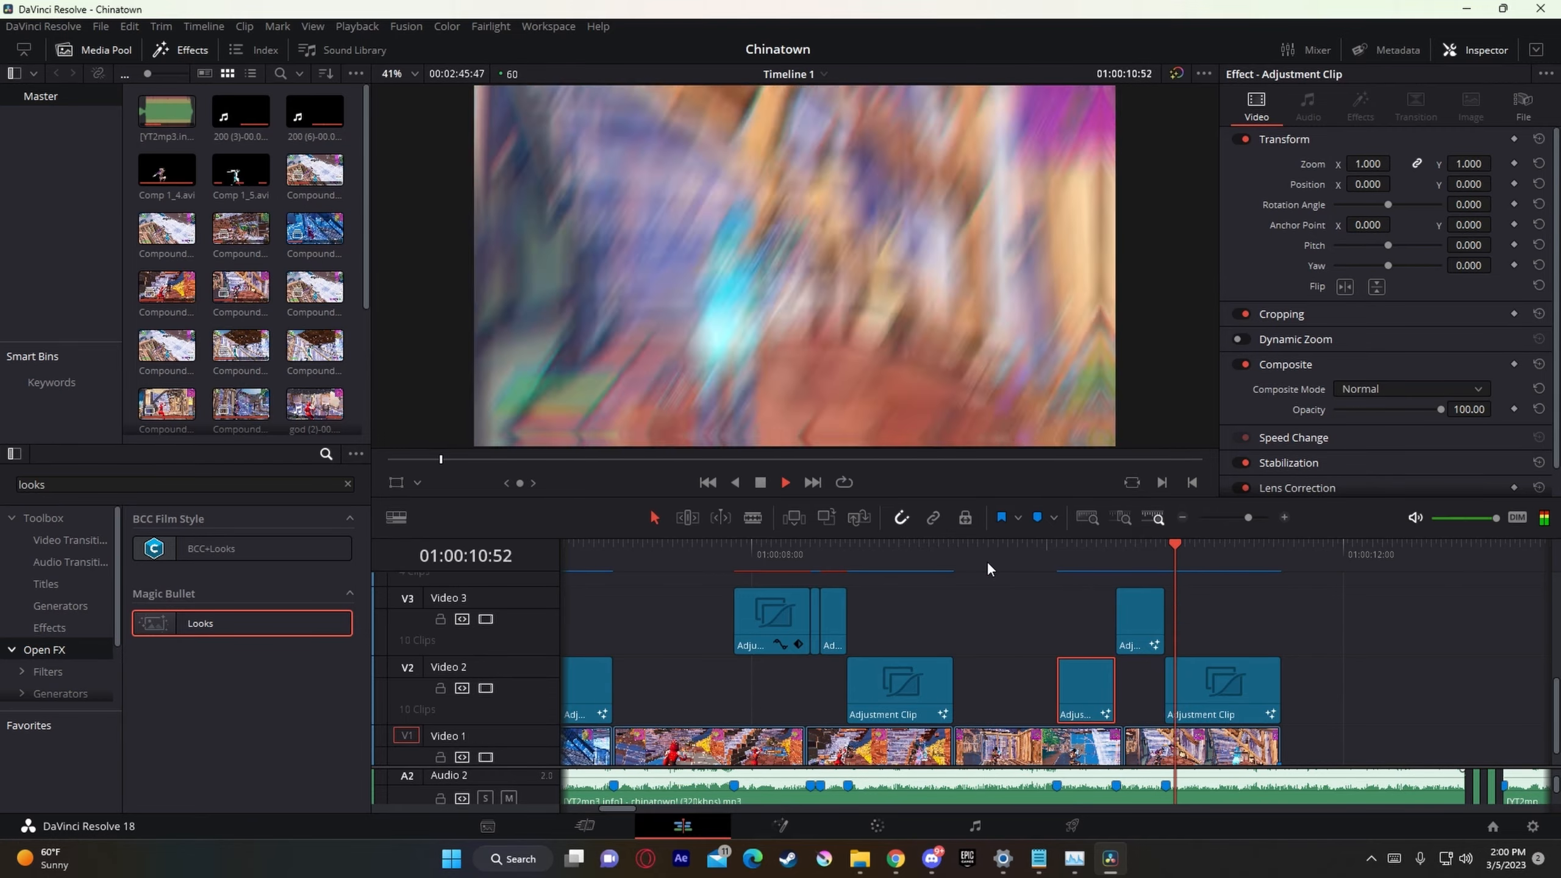
{"action": "key", "text": "space"}
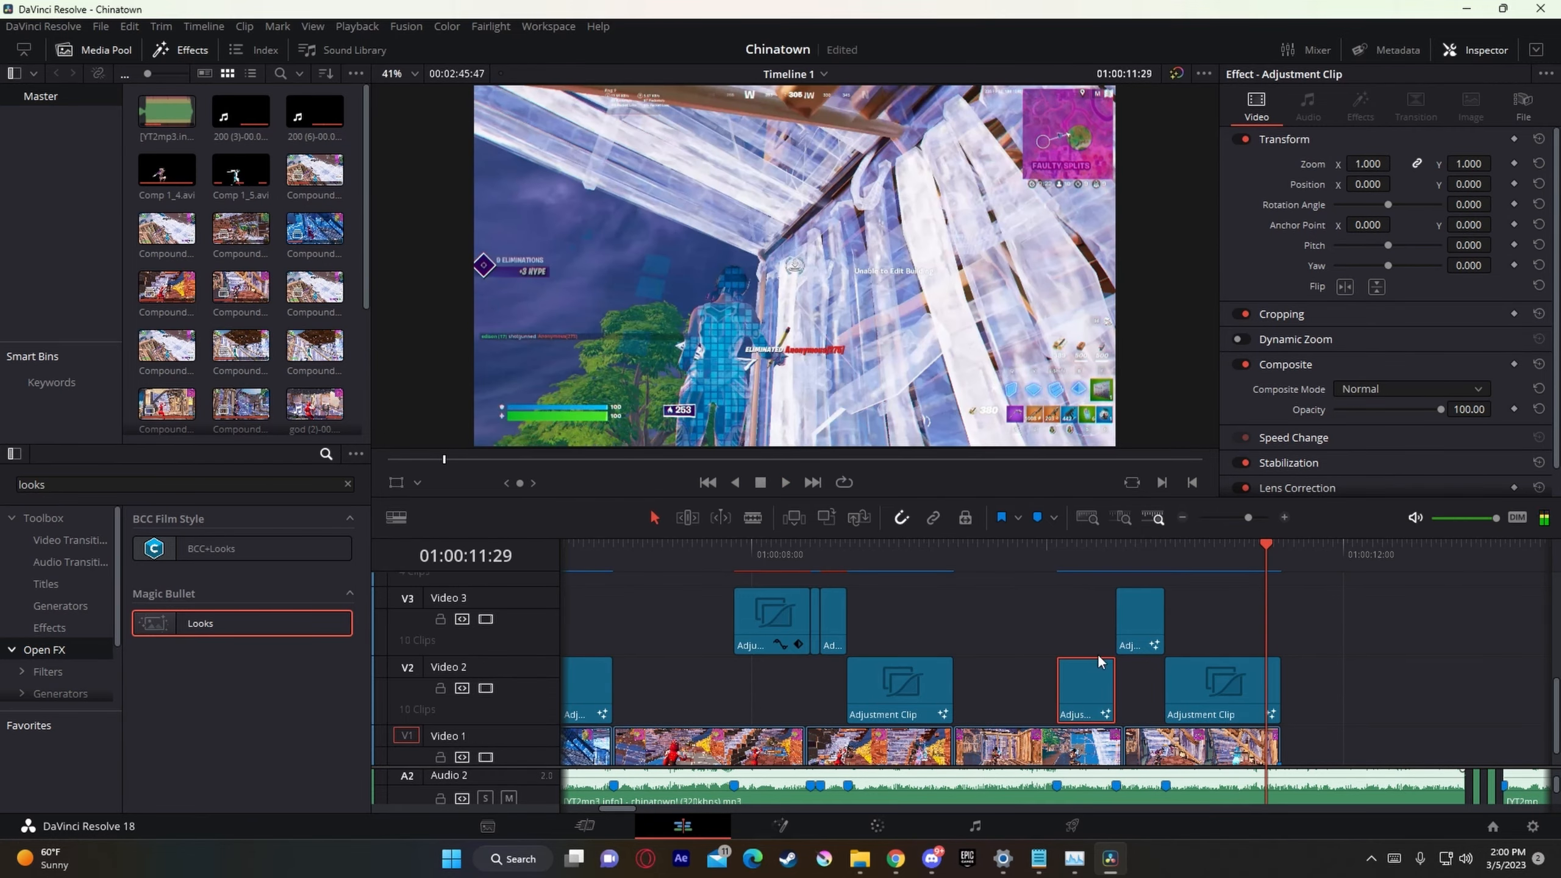
Step: Place a new Adjustment Clip on Video 4 at 01:00:10:07, three frames after Marker 9
{"action": "left_click", "coordinate": [1076, 567]}
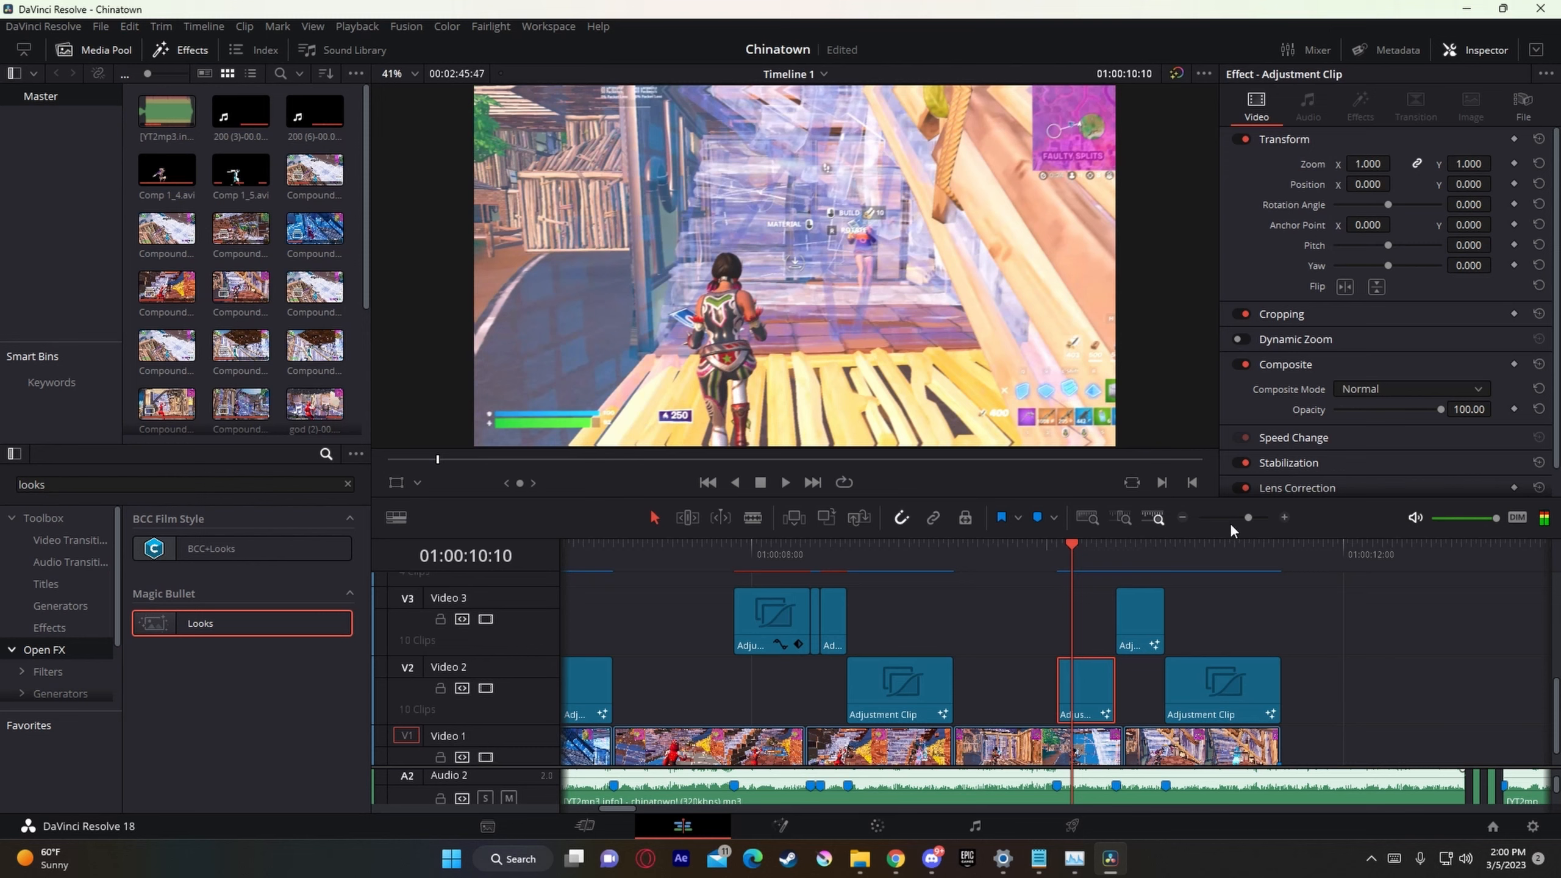
{"action": "left_click_drag", "start_coordinate": [1249, 518], "coordinate": [1265, 518]}
{"action": "left_click", "coordinate": [909, 563]}
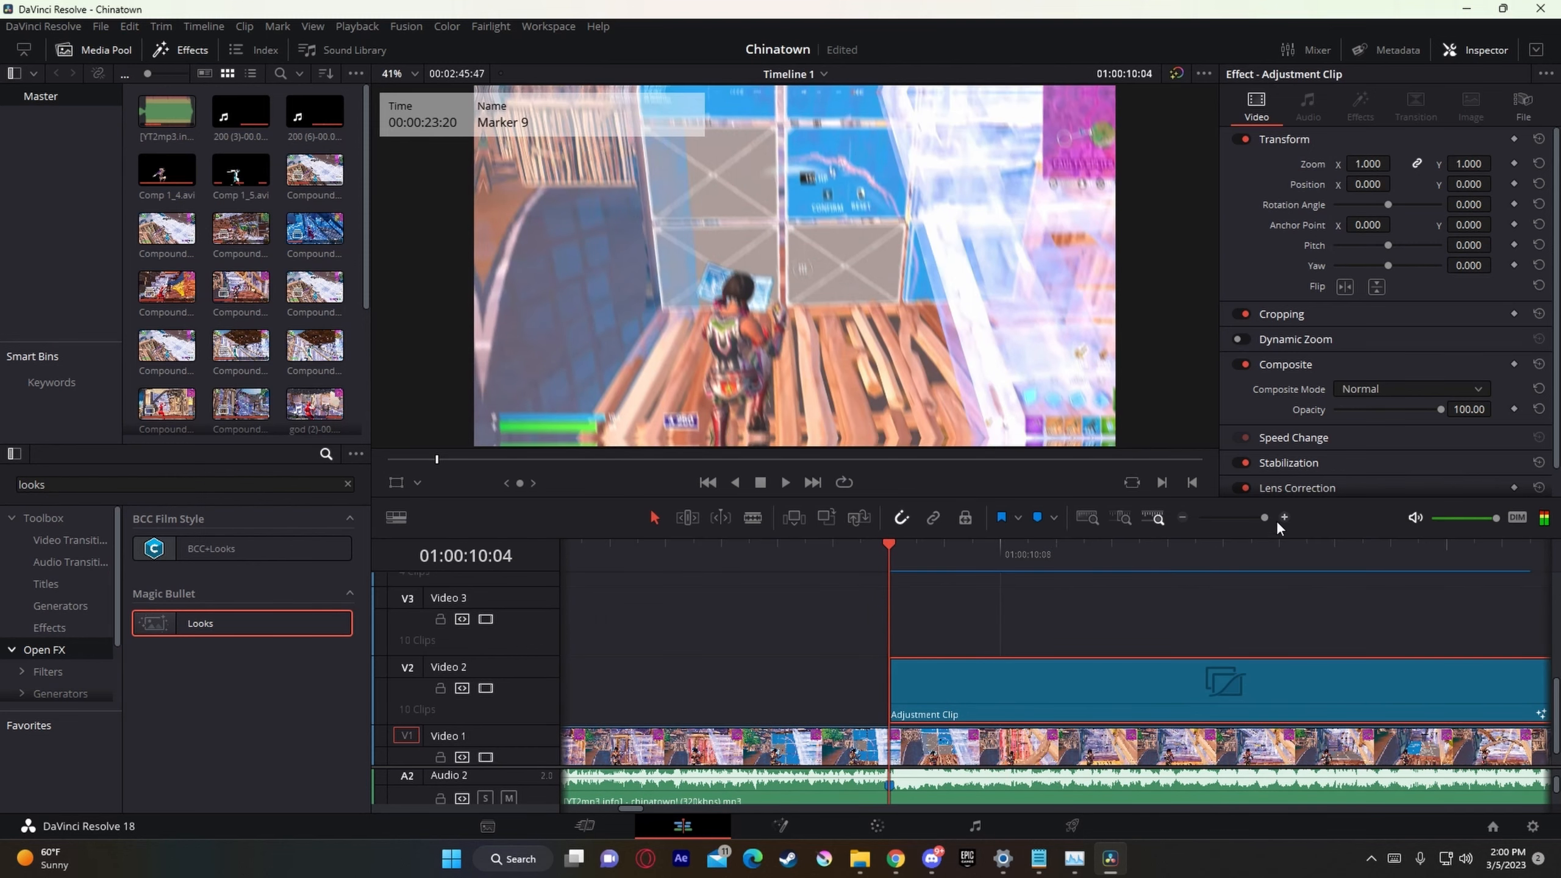
{"action": "left_click_drag", "start_coordinate": [1264, 518], "coordinate": [1254, 519]}
{"action": "key", "text": "Right"}
{"action": "key", "text": "Right"}
{"action": "key", "text": "Right"}
{"action": "scroll", "coordinate": [1119, 670], "scroll_direction": "up", "scroll_amount": 1}
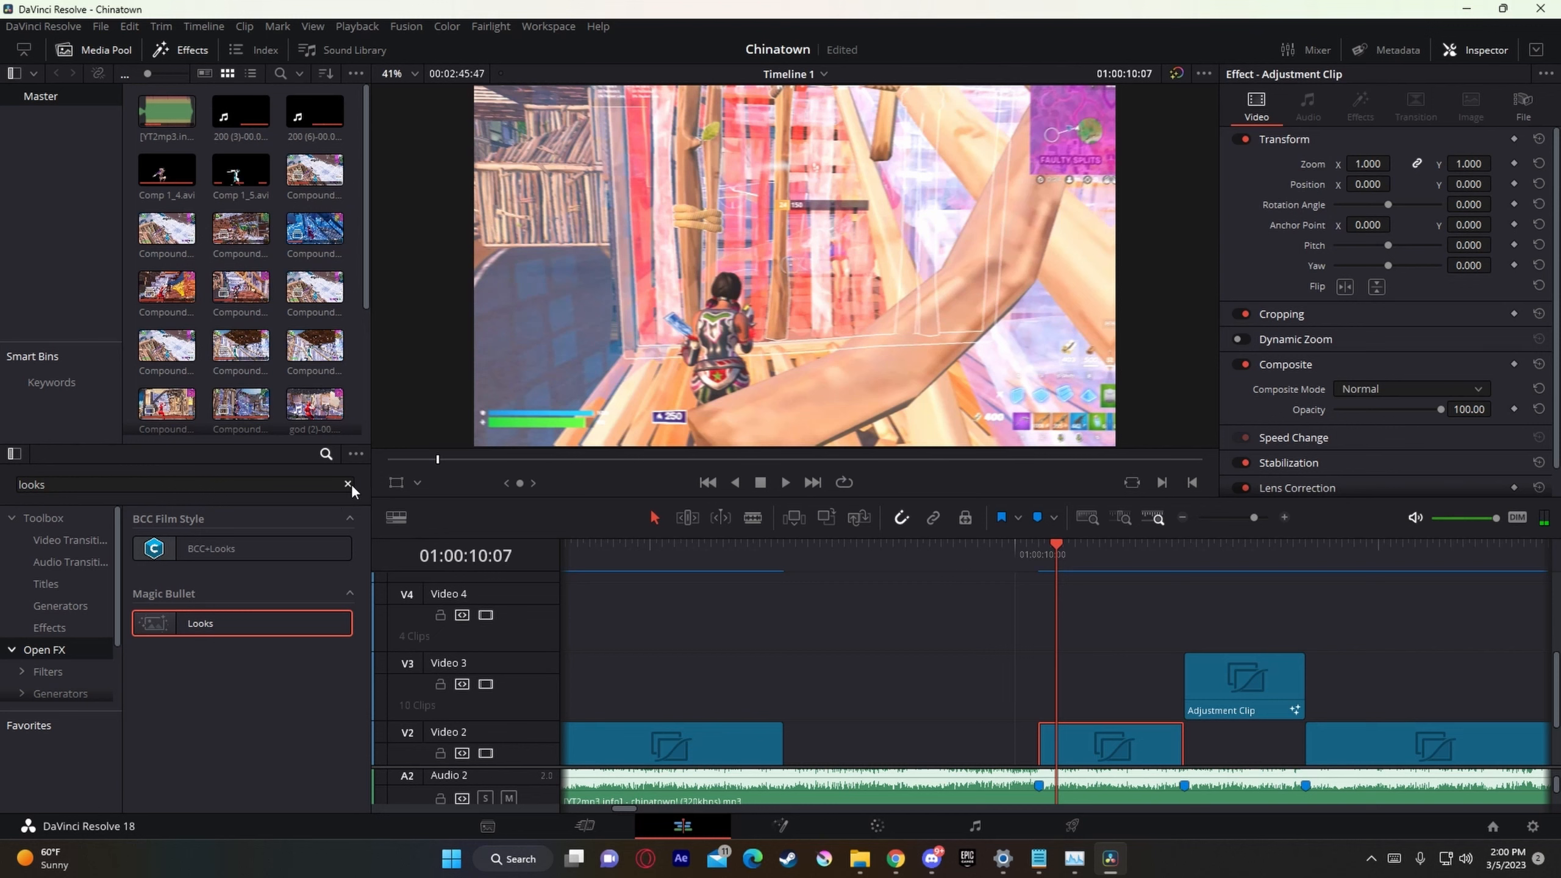
{"action": "left_click", "coordinate": [347, 484]}
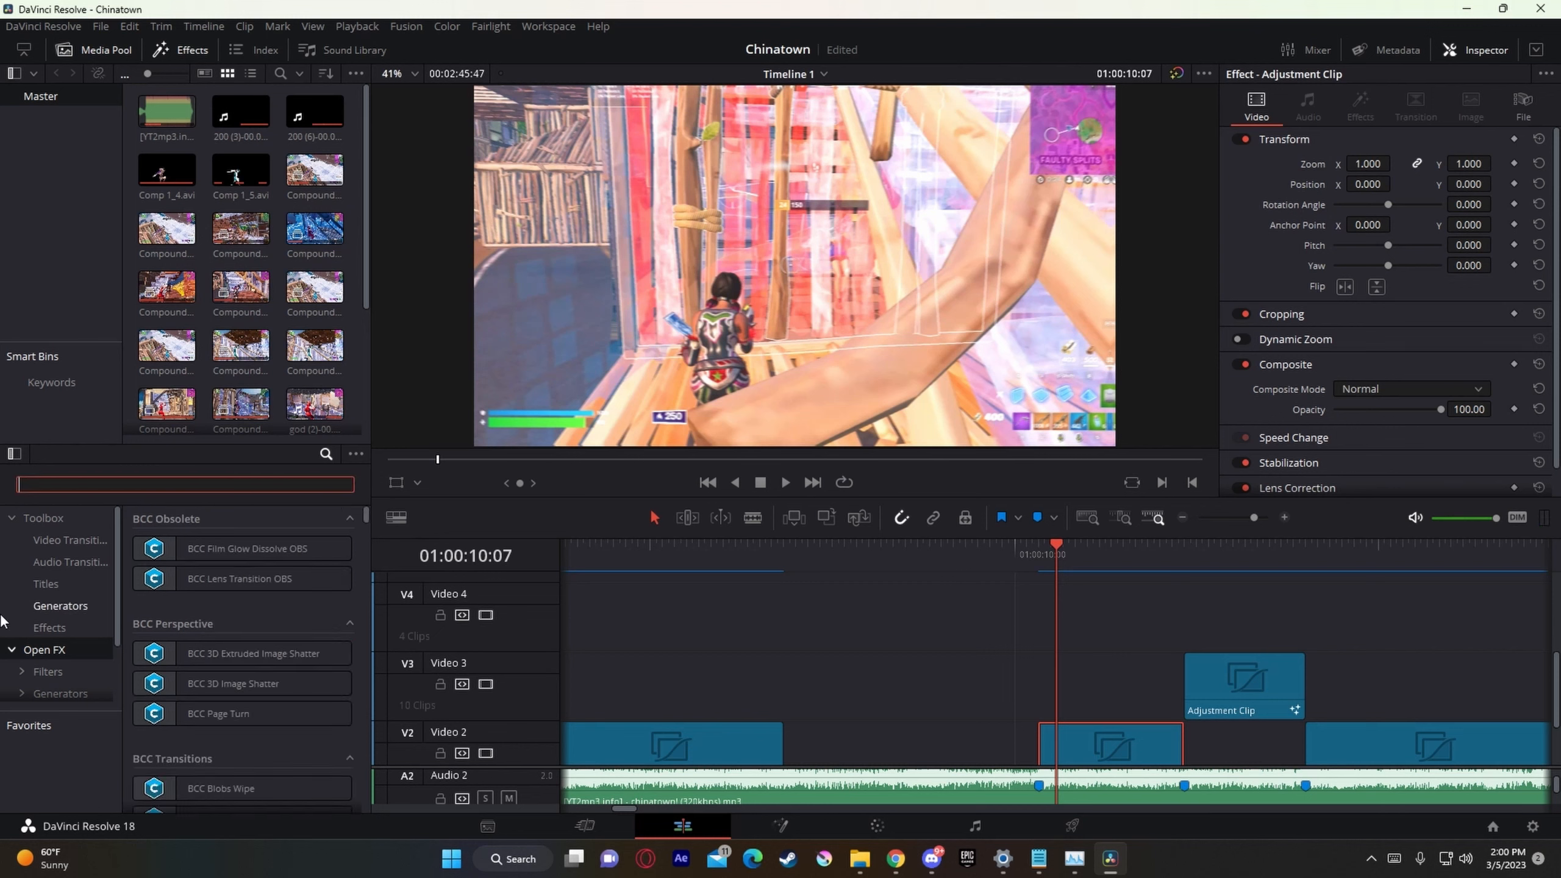
{"action": "left_click", "coordinate": [29, 629]}
{"action": "left_click_drag", "start_coordinate": [221, 550], "coordinate": [1060, 606]}
Step: Trim the end of the new Video 4 adjustment clip back to 01:00:10:30
{"action": "left_click_drag", "start_coordinate": [1254, 518], "coordinate": [1241, 519]}
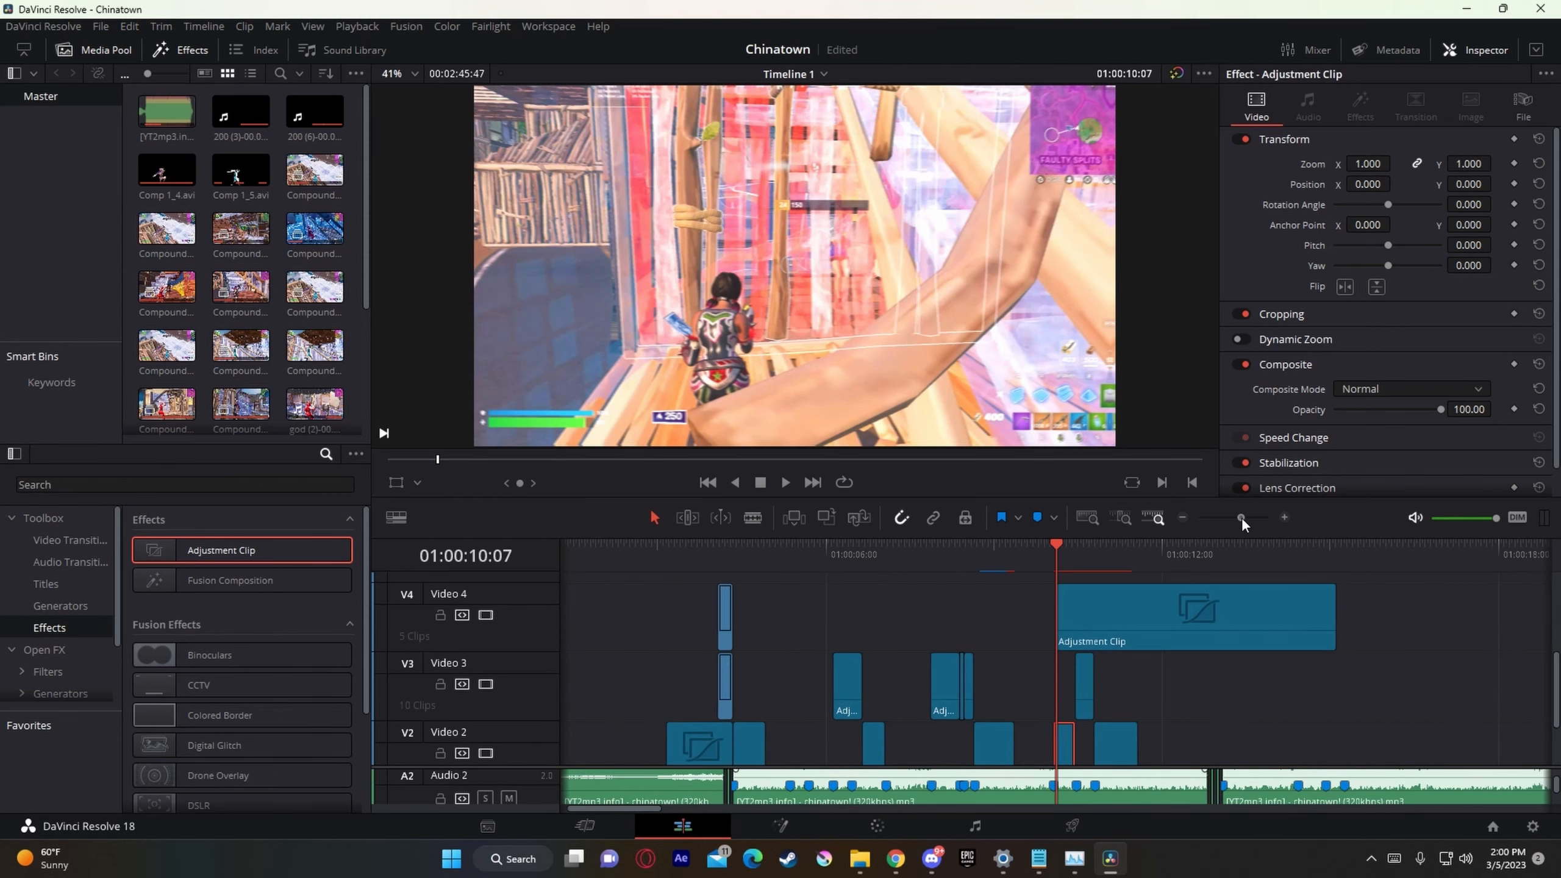
{"action": "left_click_drag", "start_coordinate": [1343, 639], "coordinate": [1073, 644]}
{"action": "left_click_drag", "start_coordinate": [1248, 518], "coordinate": [1262, 518]}
{"action": "left_click", "coordinate": [1231, 552]}
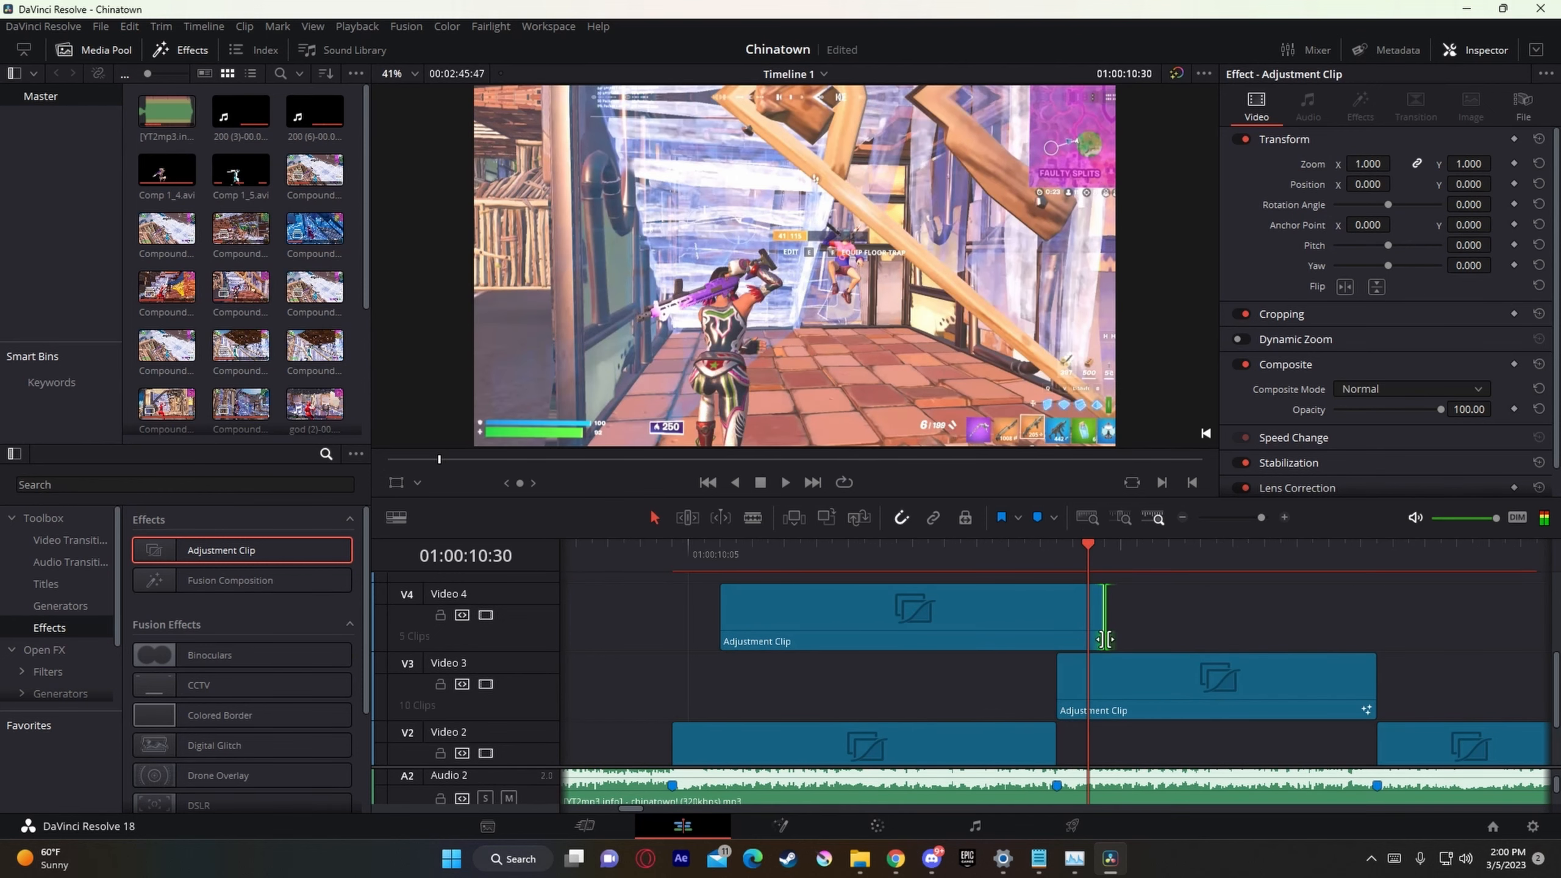
{"action": "left_click_drag", "start_coordinate": [1099, 643], "coordinate": [1086, 643]}
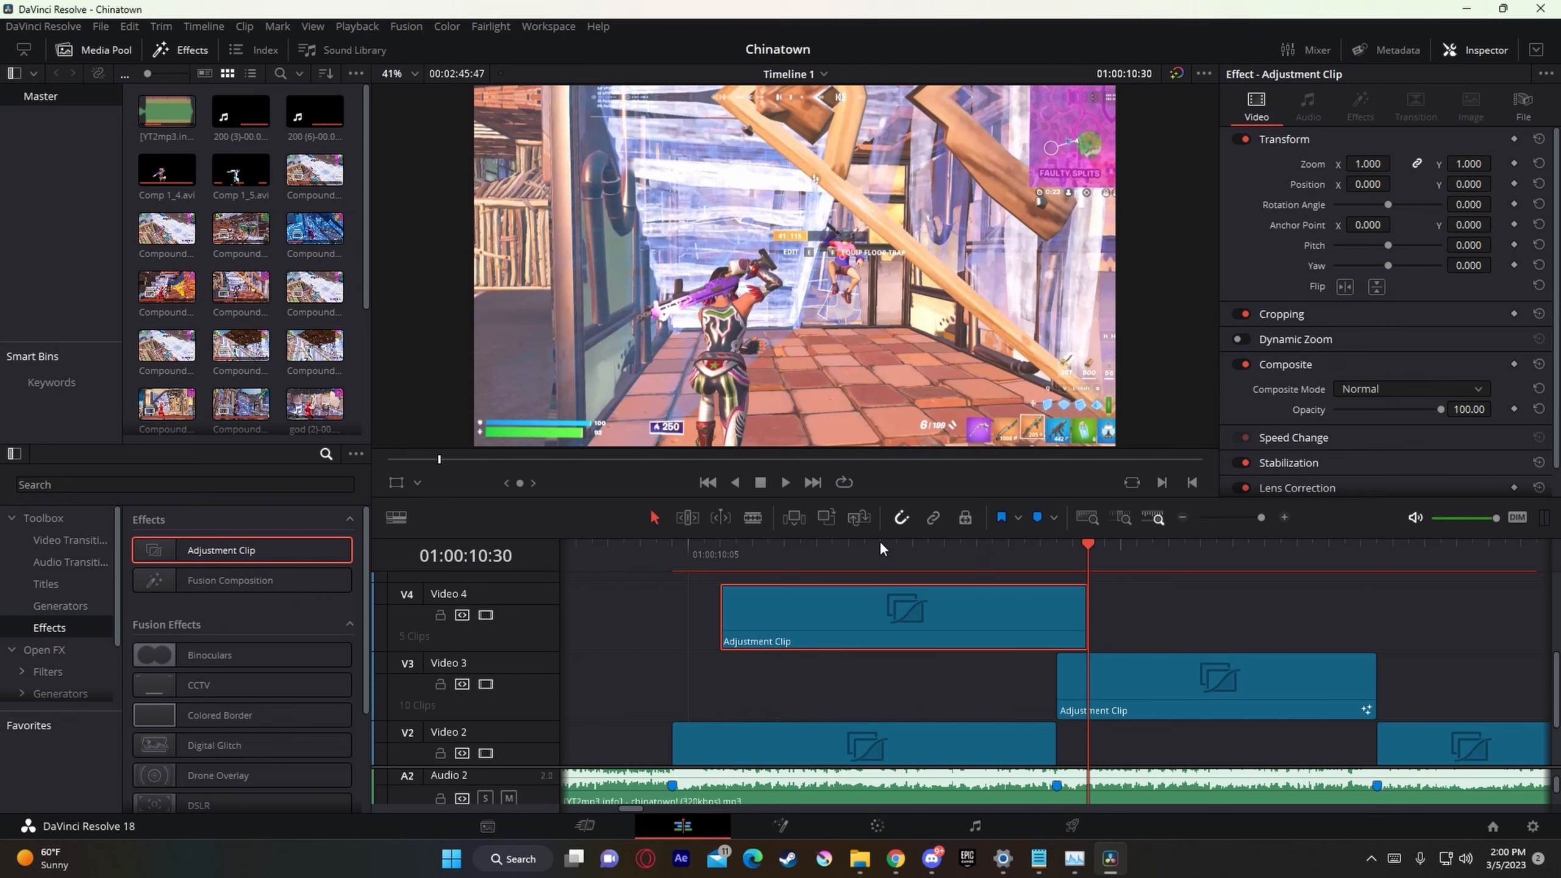
Step: Open the Video 4 adjustment clip in Fusion, insert the uniHolomatrixII preset from the Presets folder between MediaIn1 and MediaOut1, and return to the Edit page
{"action": "left_click", "coordinate": [768, 546]}
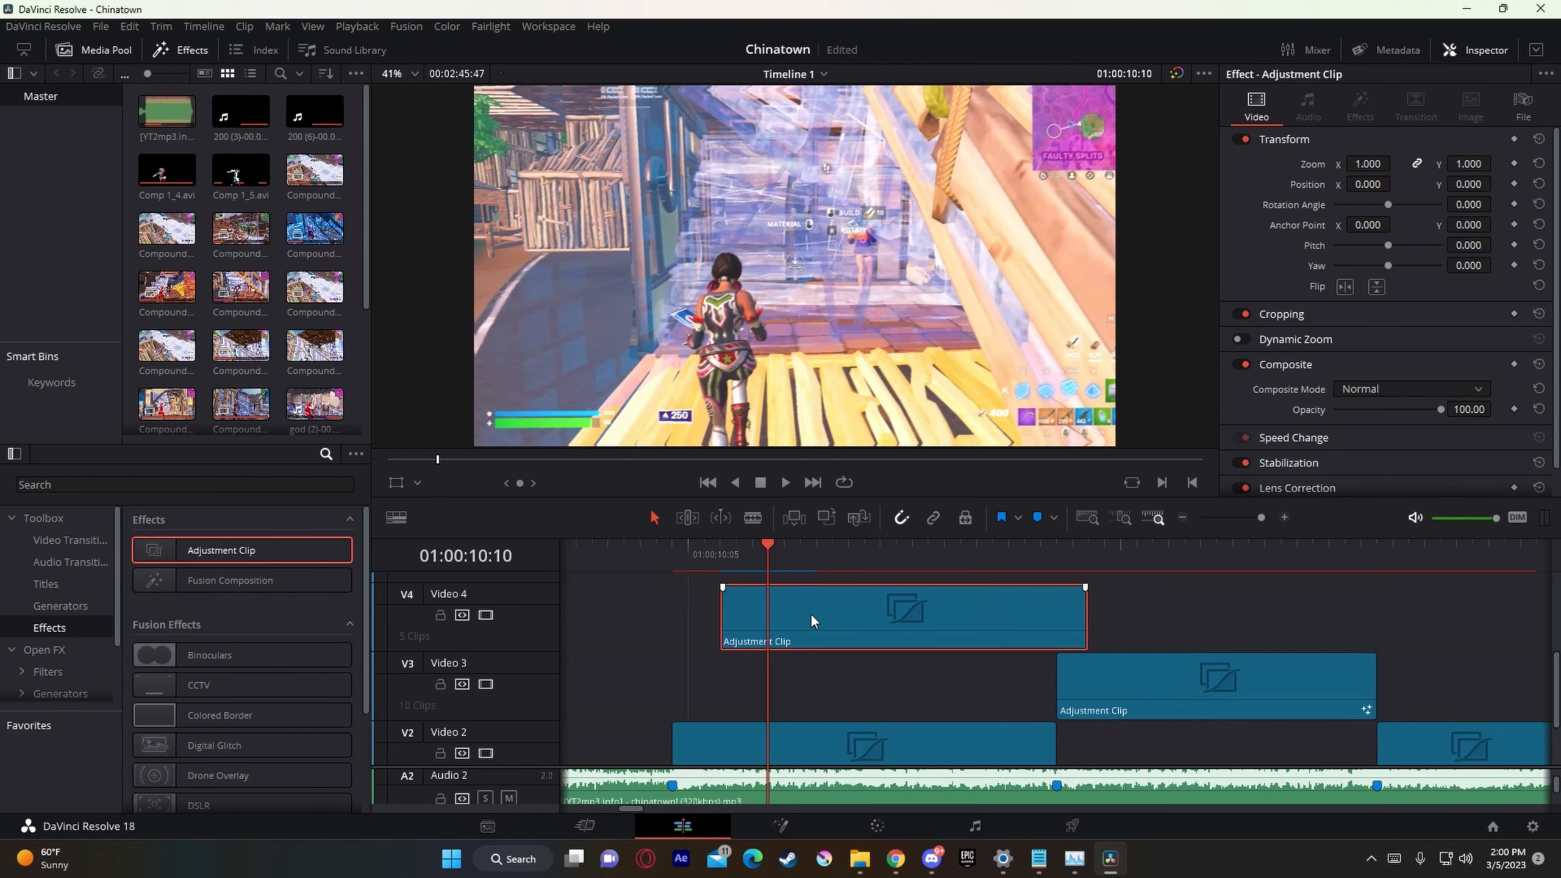
{"action": "right_click", "coordinate": [810, 612]}
{"action": "left_click", "coordinate": [927, 520]}
{"action": "mouse_move", "coordinate": [862, 868]}
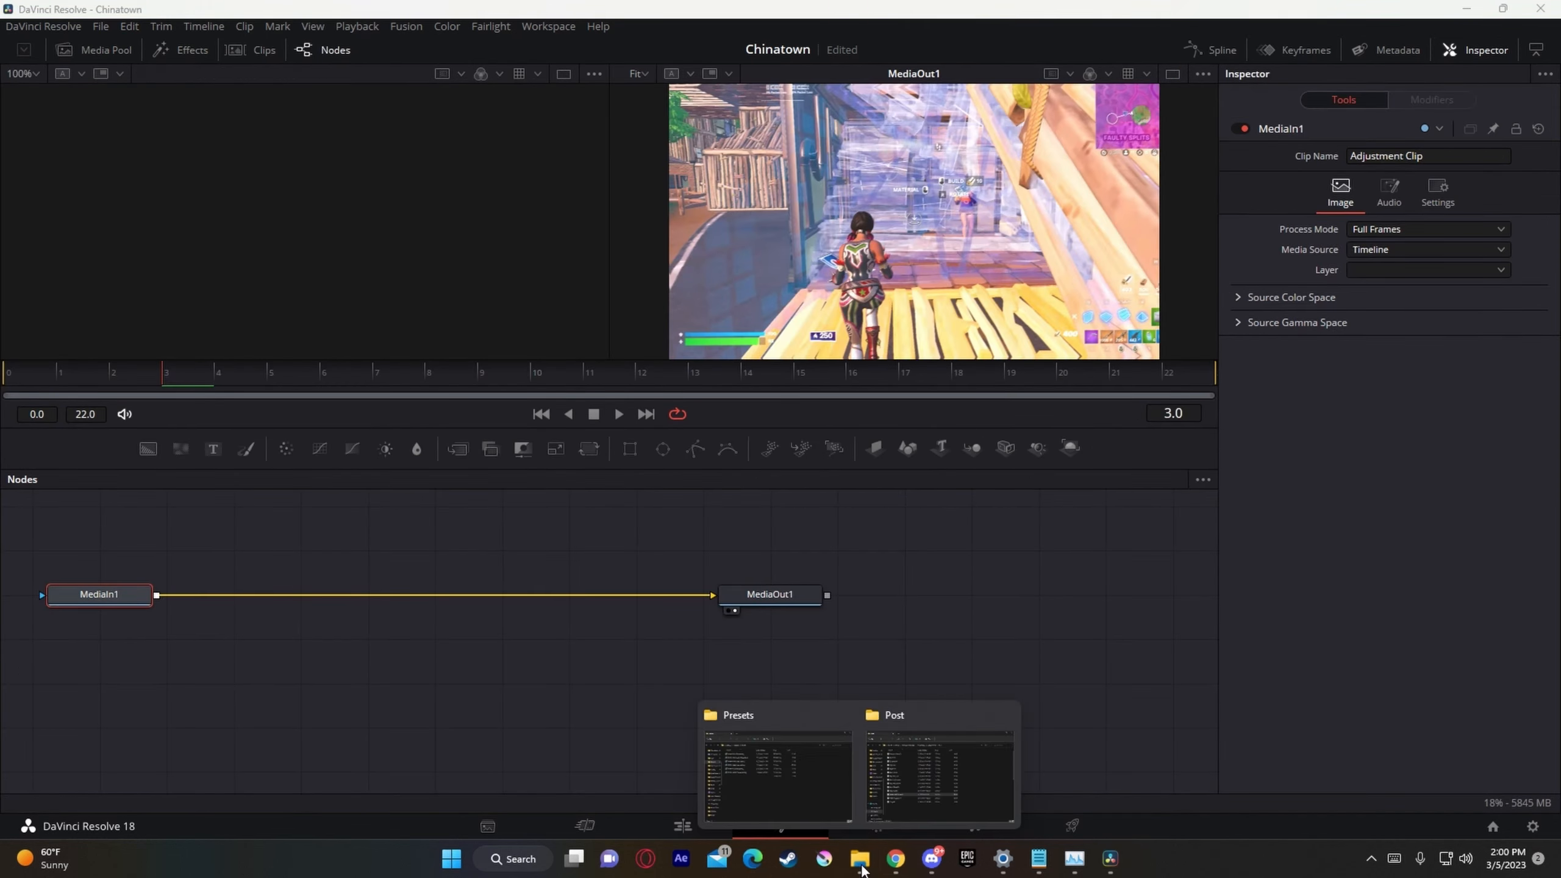
{"action": "left_click", "coordinate": [823, 787]}
{"action": "left_click_drag", "start_coordinate": [1331, 520], "coordinate": [596, 621]}
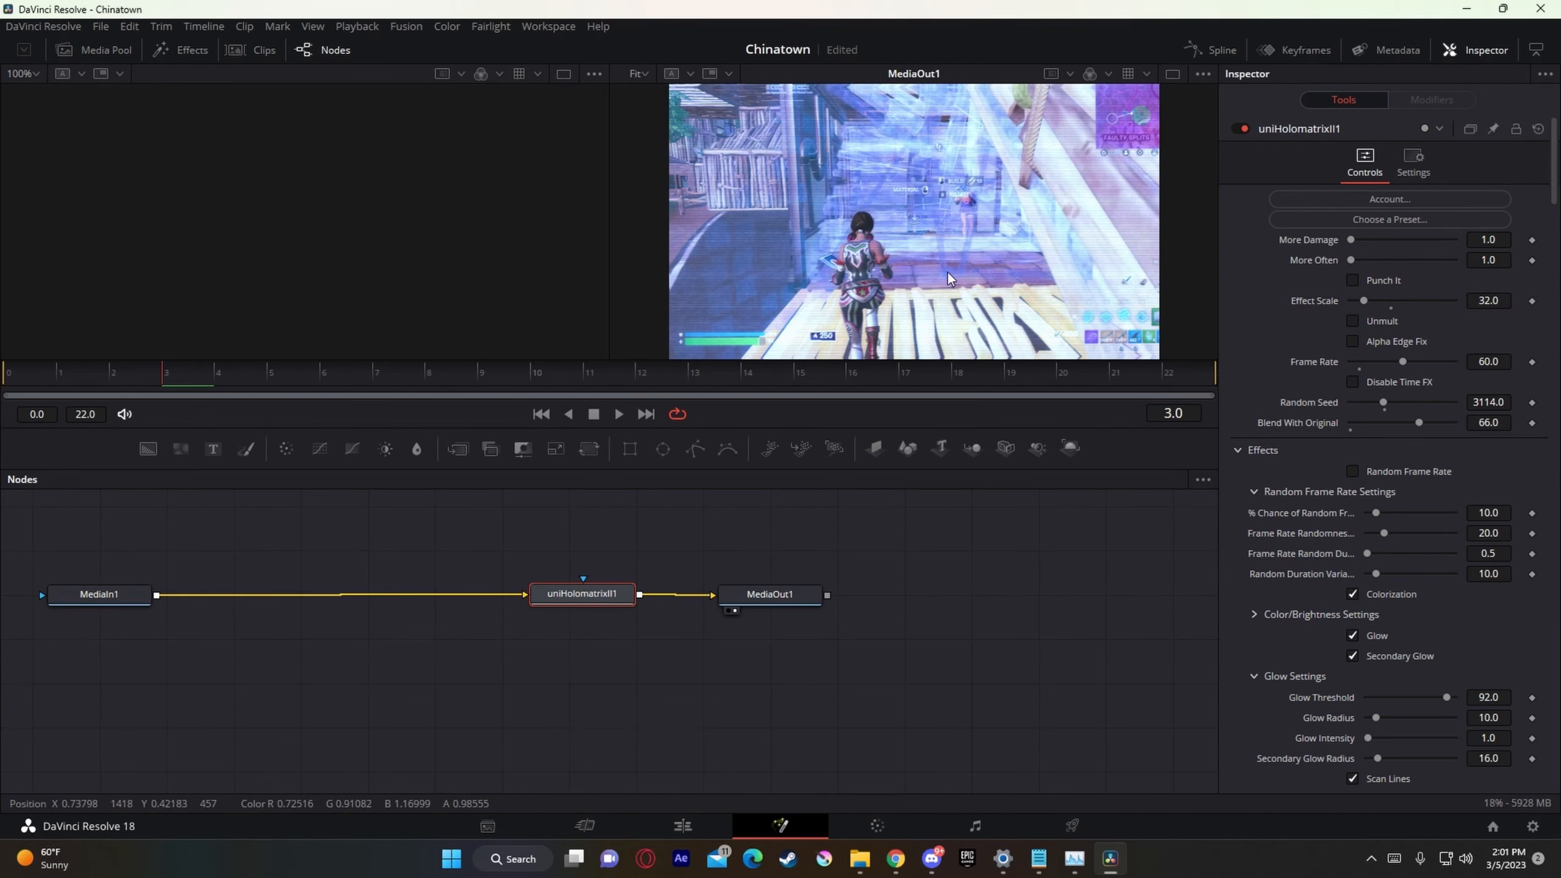
{"action": "left_click", "coordinate": [698, 829]}
Step: Inspect the Video 4 Holomatrix clip's start at 01:00:10:07 and its alignment with the adjustment and gameplay clips below
{"action": "scroll", "coordinate": [863, 658], "scroll_direction": "down", "scroll_amount": 2}
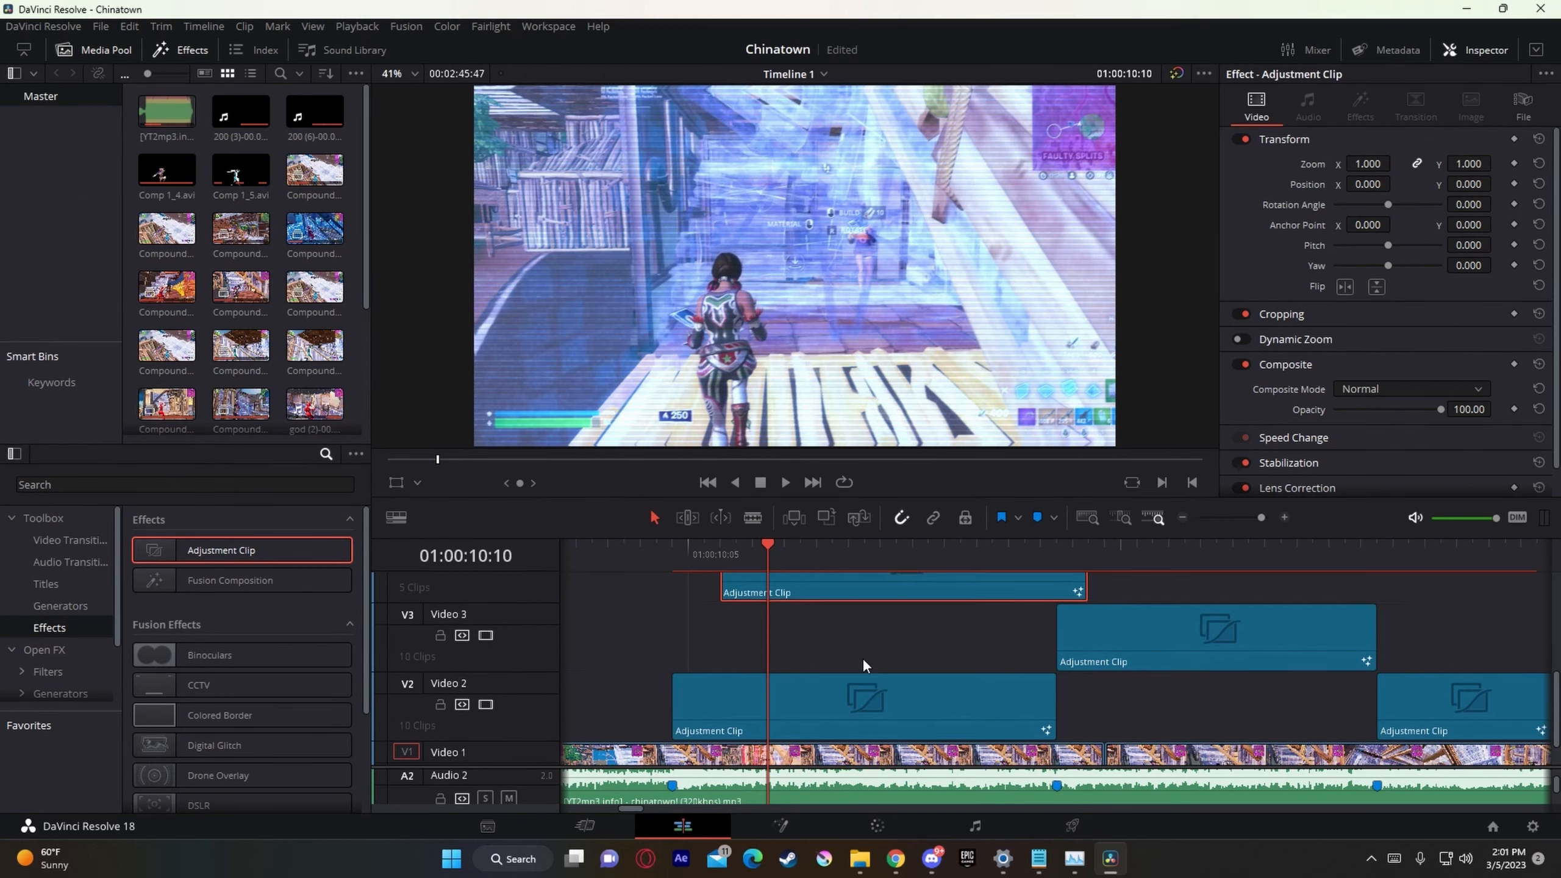
{"action": "scroll", "coordinate": [862, 658], "scroll_direction": "down", "scroll_amount": 1}
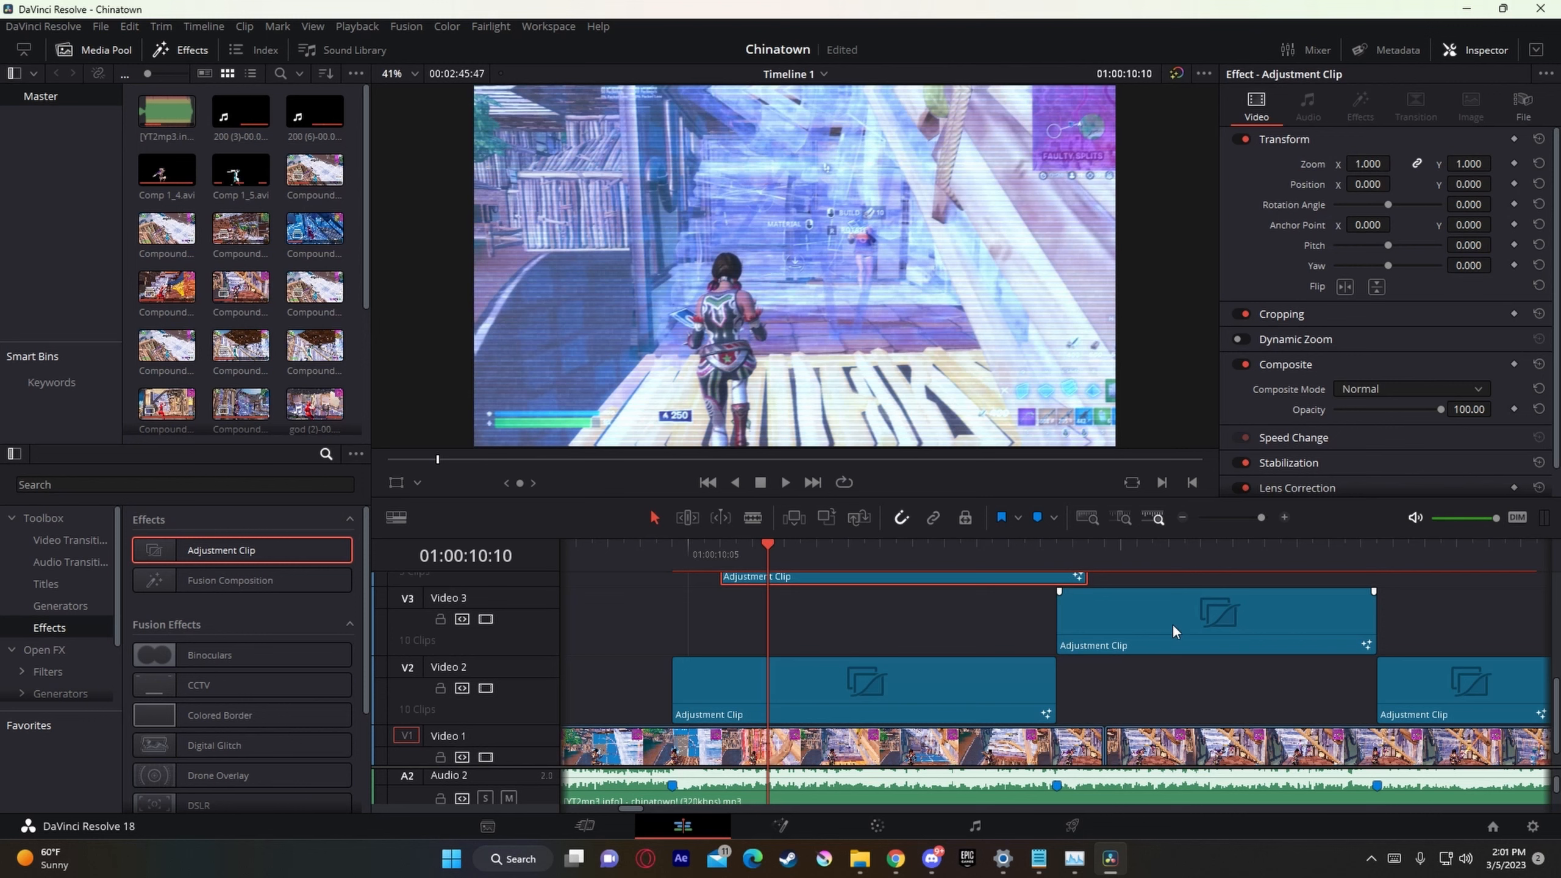
{"action": "scroll", "coordinate": [1094, 619], "scroll_direction": "up", "scroll_amount": 3}
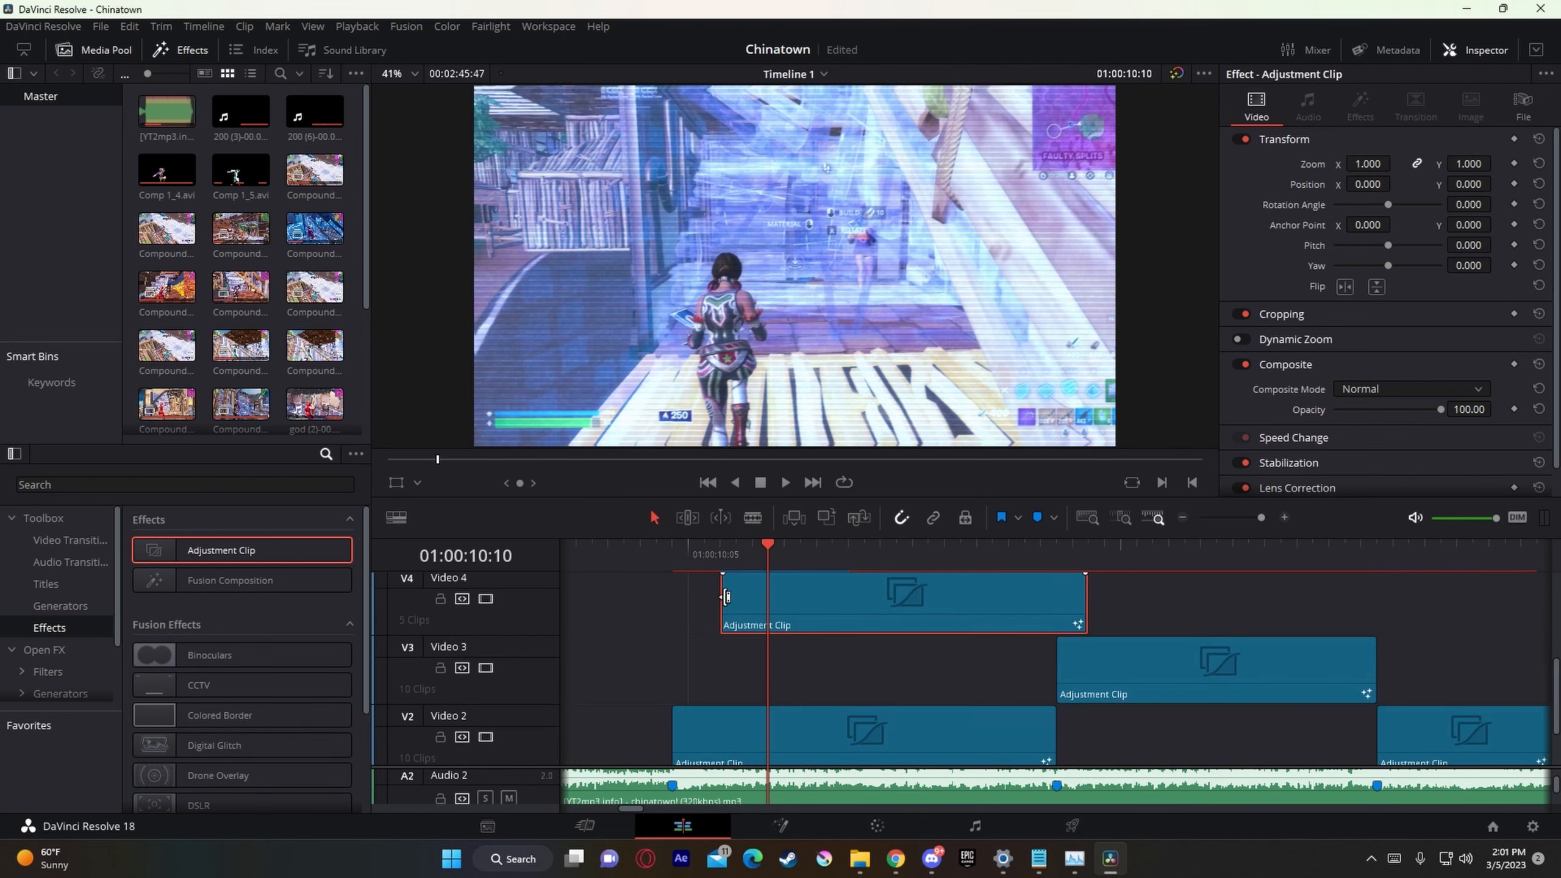
{"action": "left_click", "coordinate": [645, 600]}
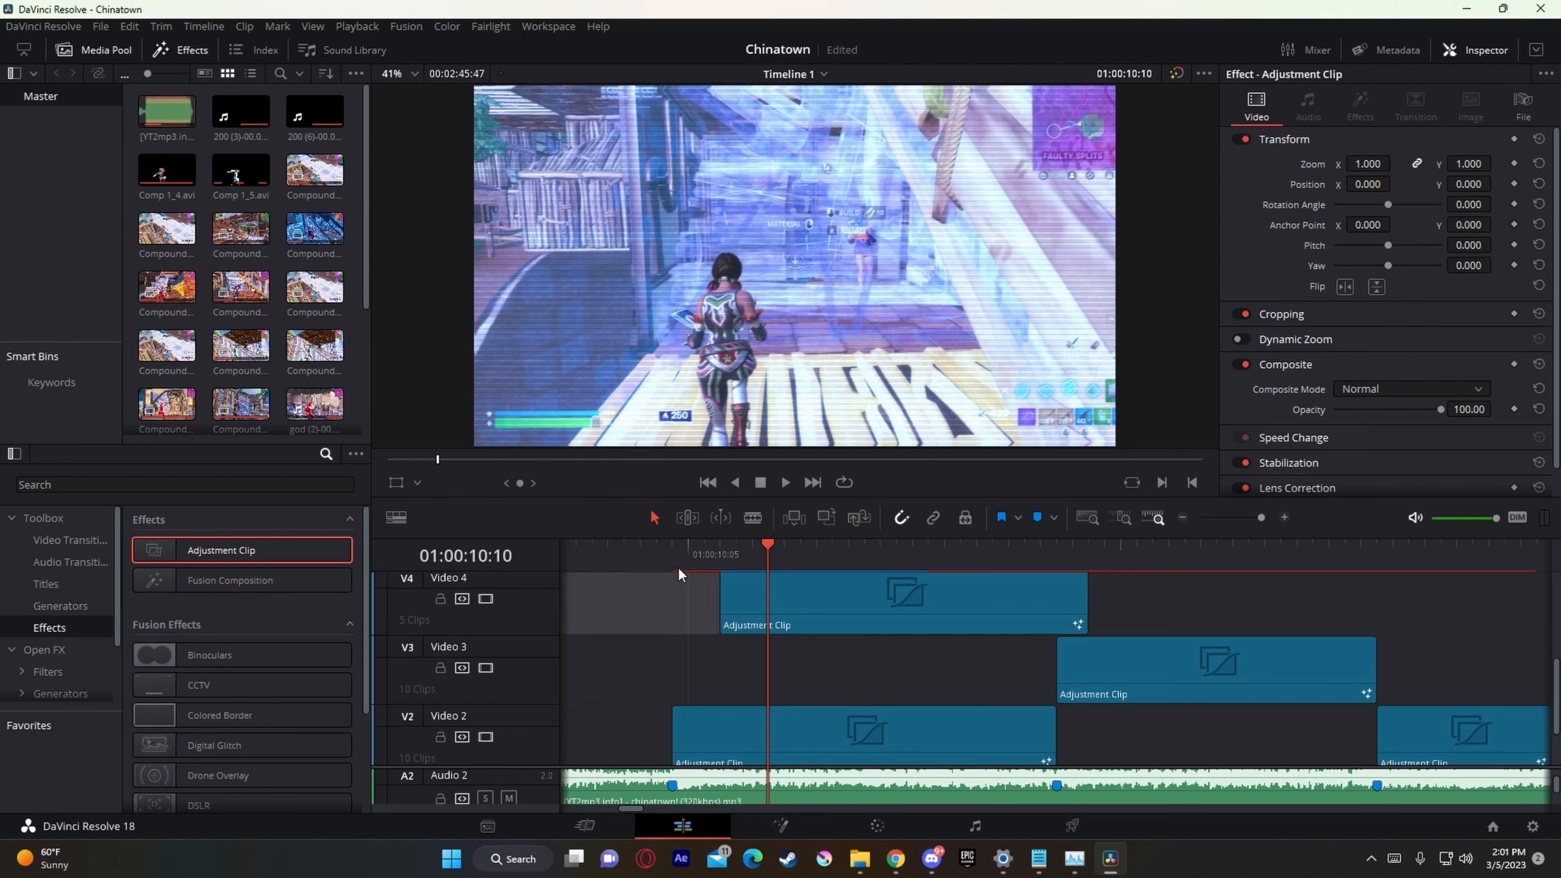
{"action": "left_click", "coordinate": [679, 557]}
{"action": "left_click", "coordinate": [700, 557]}
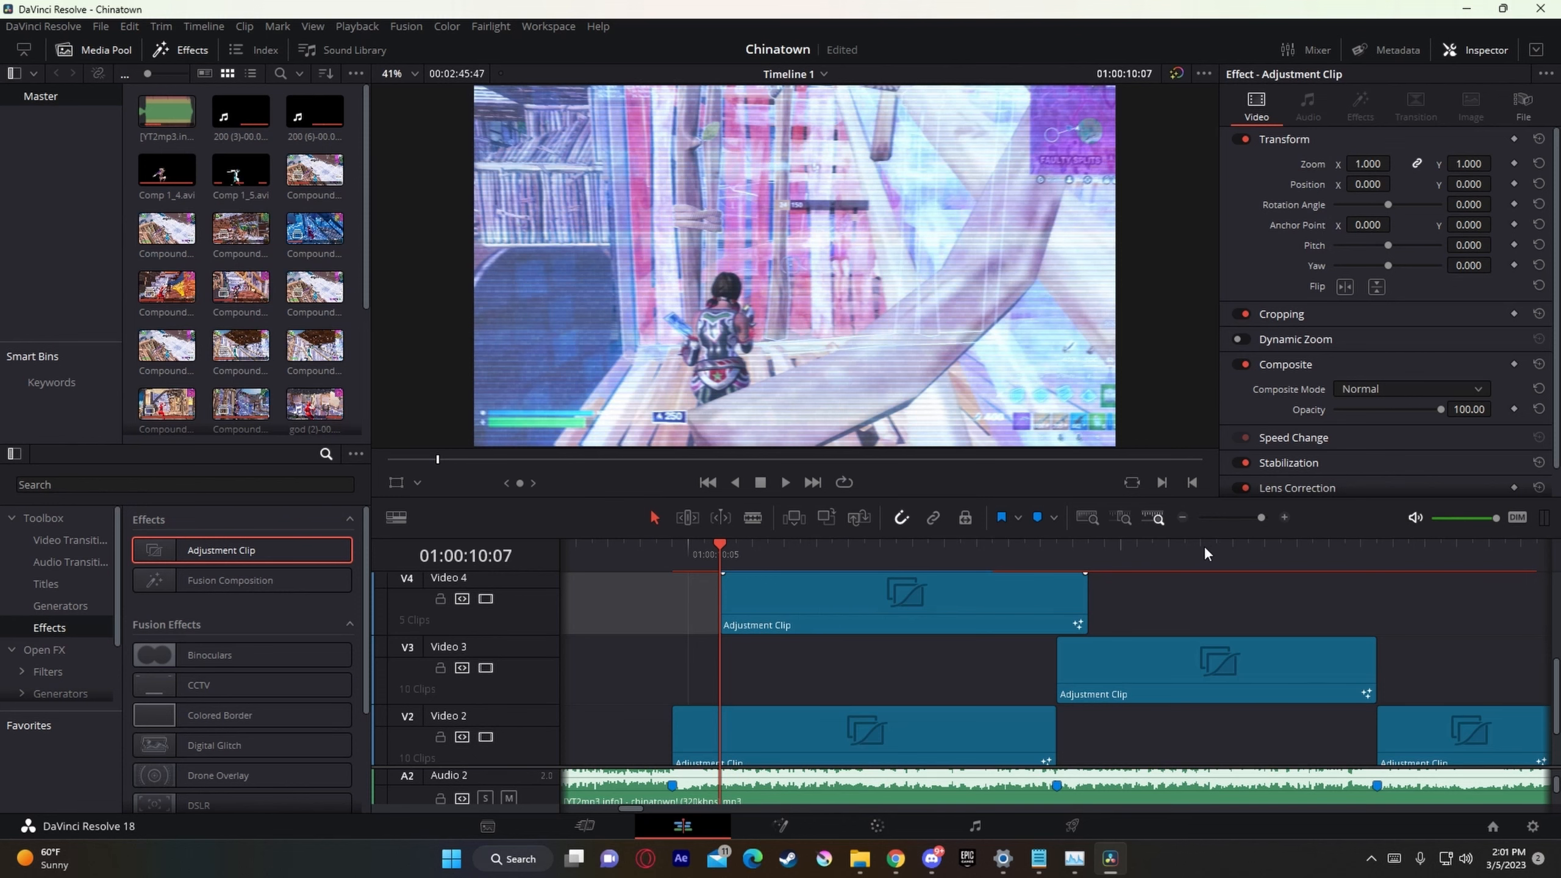
{"action": "left_click_drag", "start_coordinate": [1264, 522], "coordinate": [1256, 520]}
{"action": "scroll", "coordinate": [1243, 711], "scroll_direction": "down", "scroll_amount": 3}
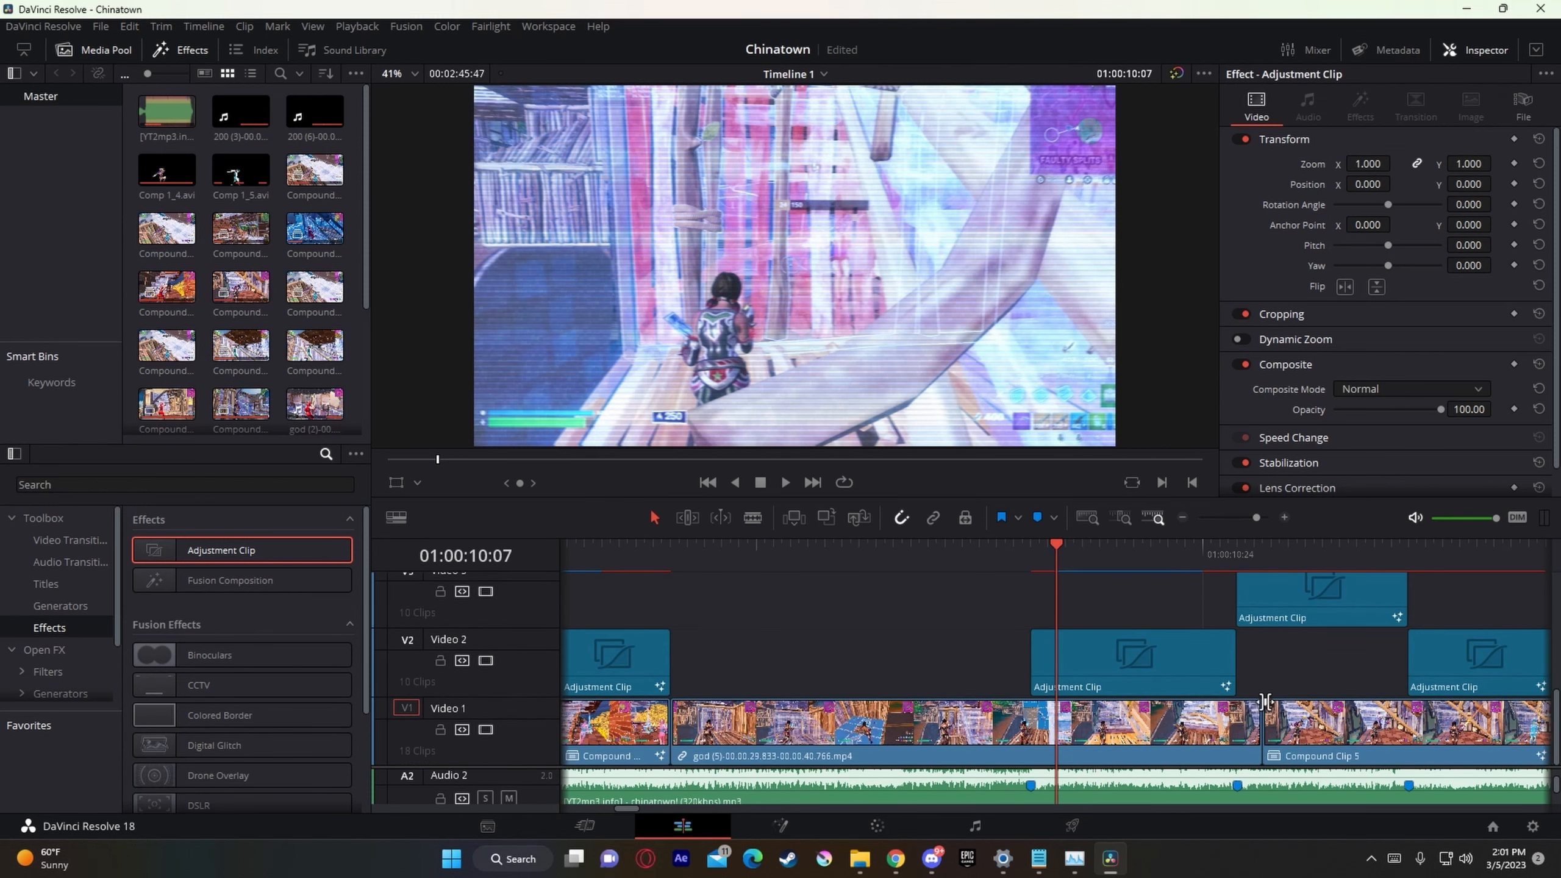
{"action": "scroll", "coordinate": [1266, 702], "scroll_direction": "up", "scroll_amount": 2}
Step: Place another Adjustment Clip on Video 5 starting at Marker 10, 01:00:10:28
{"action": "left_click", "coordinate": [1244, 550]}
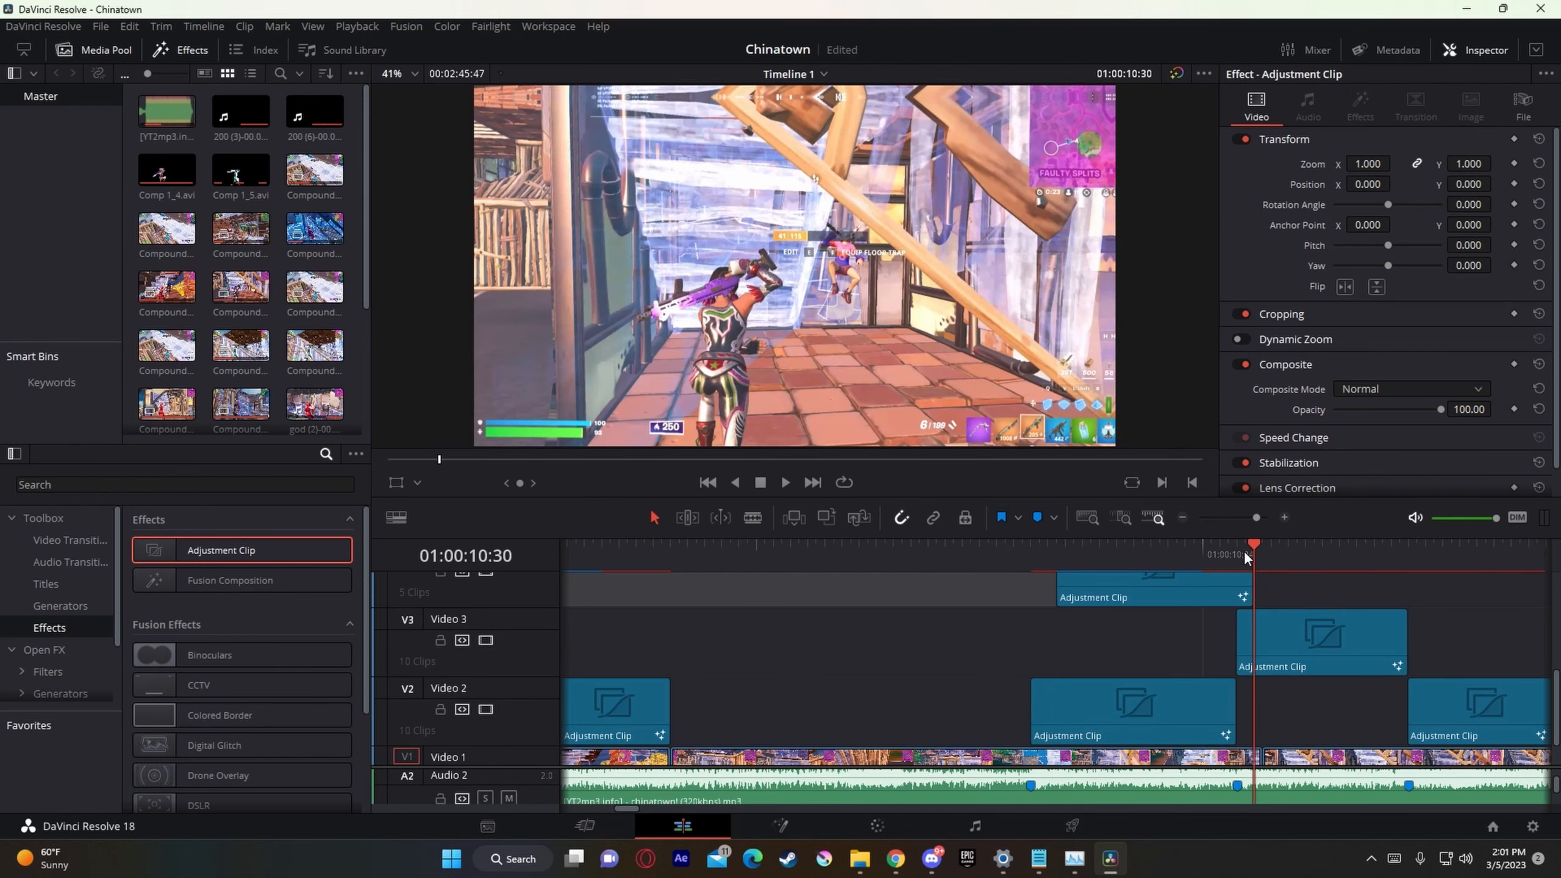
{"action": "left_click_drag", "start_coordinate": [1261, 517], "coordinate": [1259, 523]}
{"action": "scroll", "coordinate": [1168, 621], "scroll_direction": "up", "scroll_amount": 2}
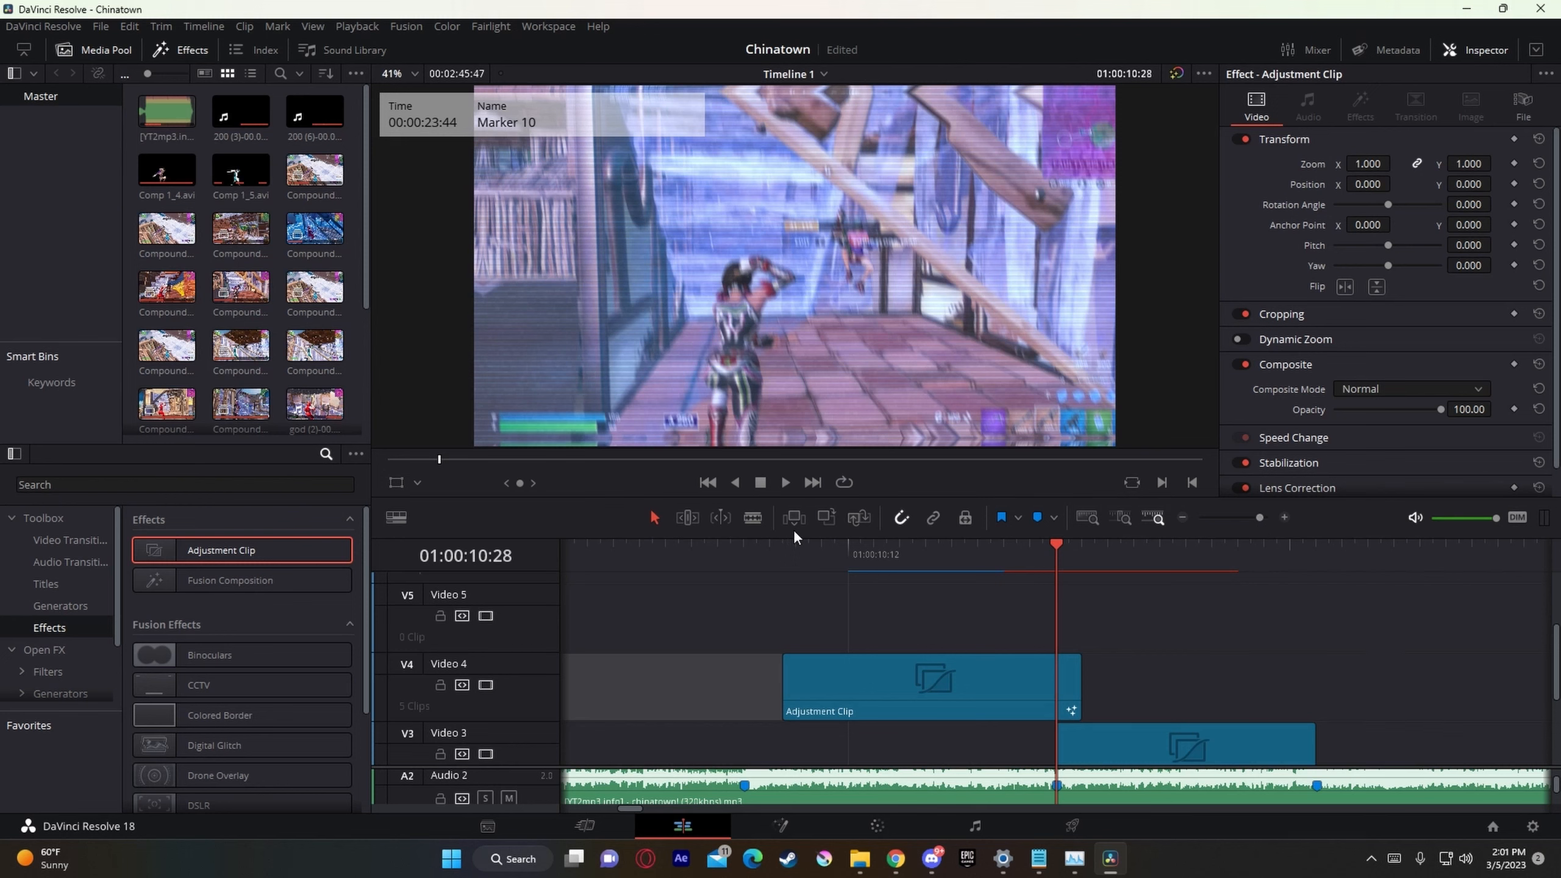
{"action": "left_click_drag", "start_coordinate": [258, 556], "coordinate": [1070, 617]}
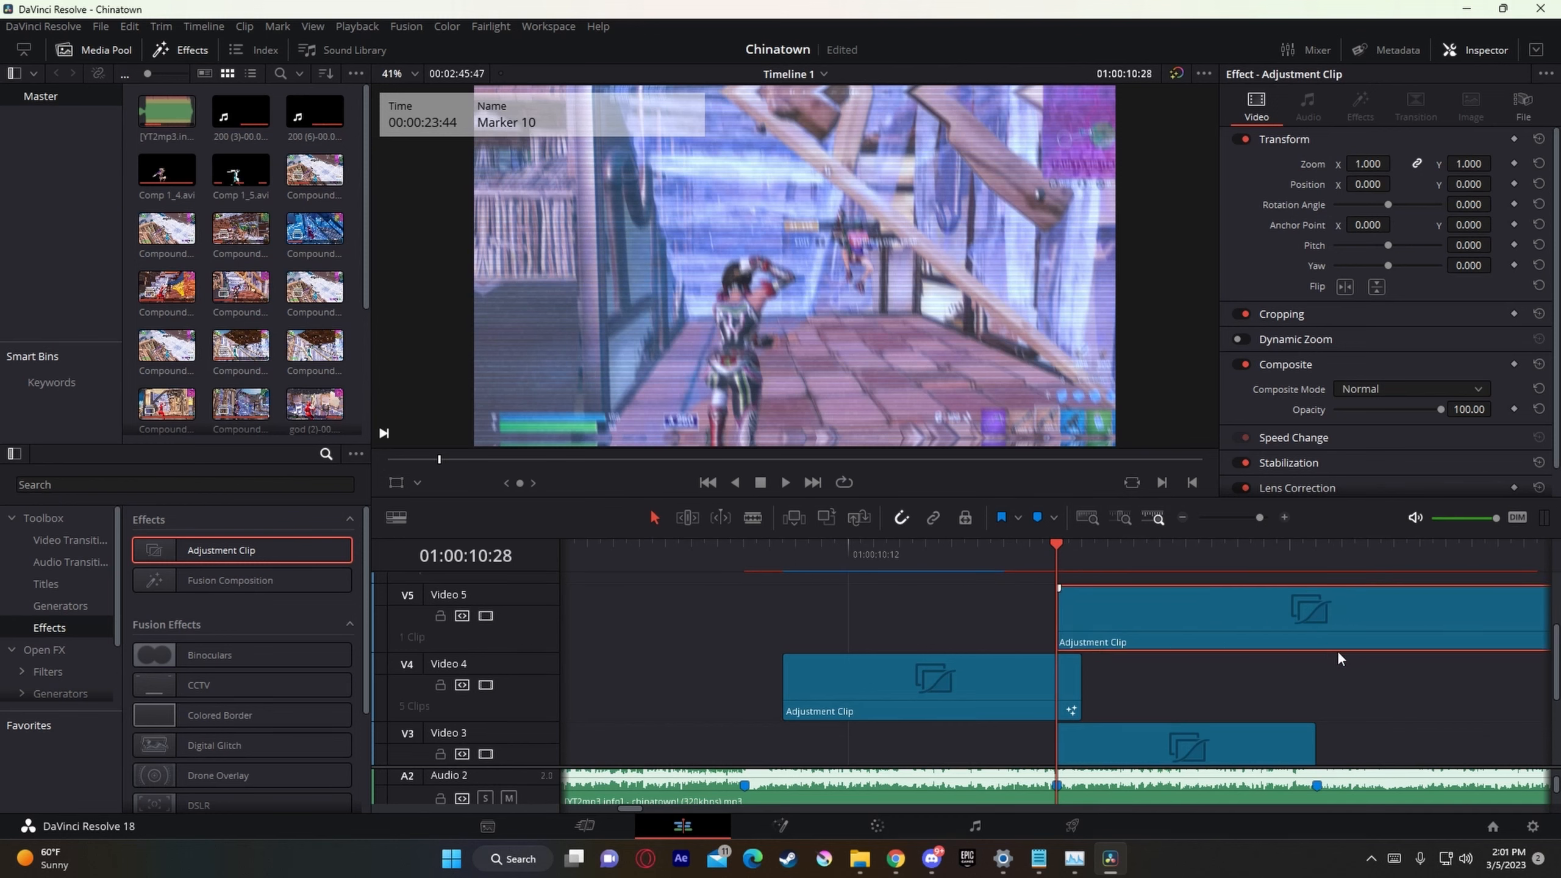
Step: Split the Video 5 adjustment clip at 01:00:10:32 and delete the remainder, keeping only its first four frames
{"action": "left_click_drag", "start_coordinate": [1264, 517], "coordinate": [1266, 518]}
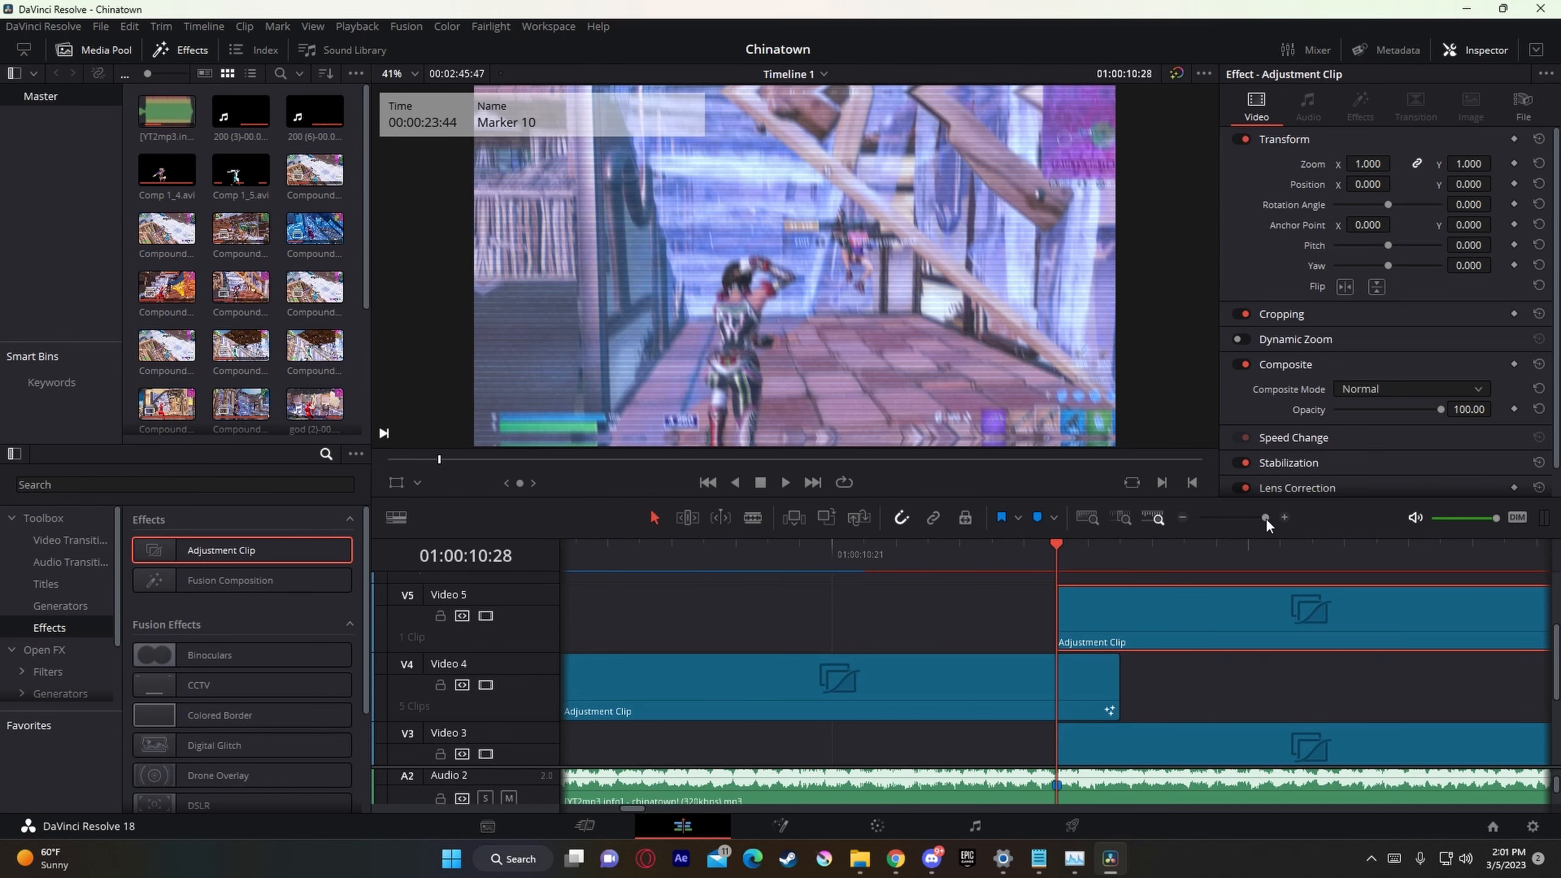
{"action": "key", "text": "Right"}
{"action": "key", "text": "Right"}
{"action": "key", "text": "Right"}
{"action": "key", "text": "Right"}
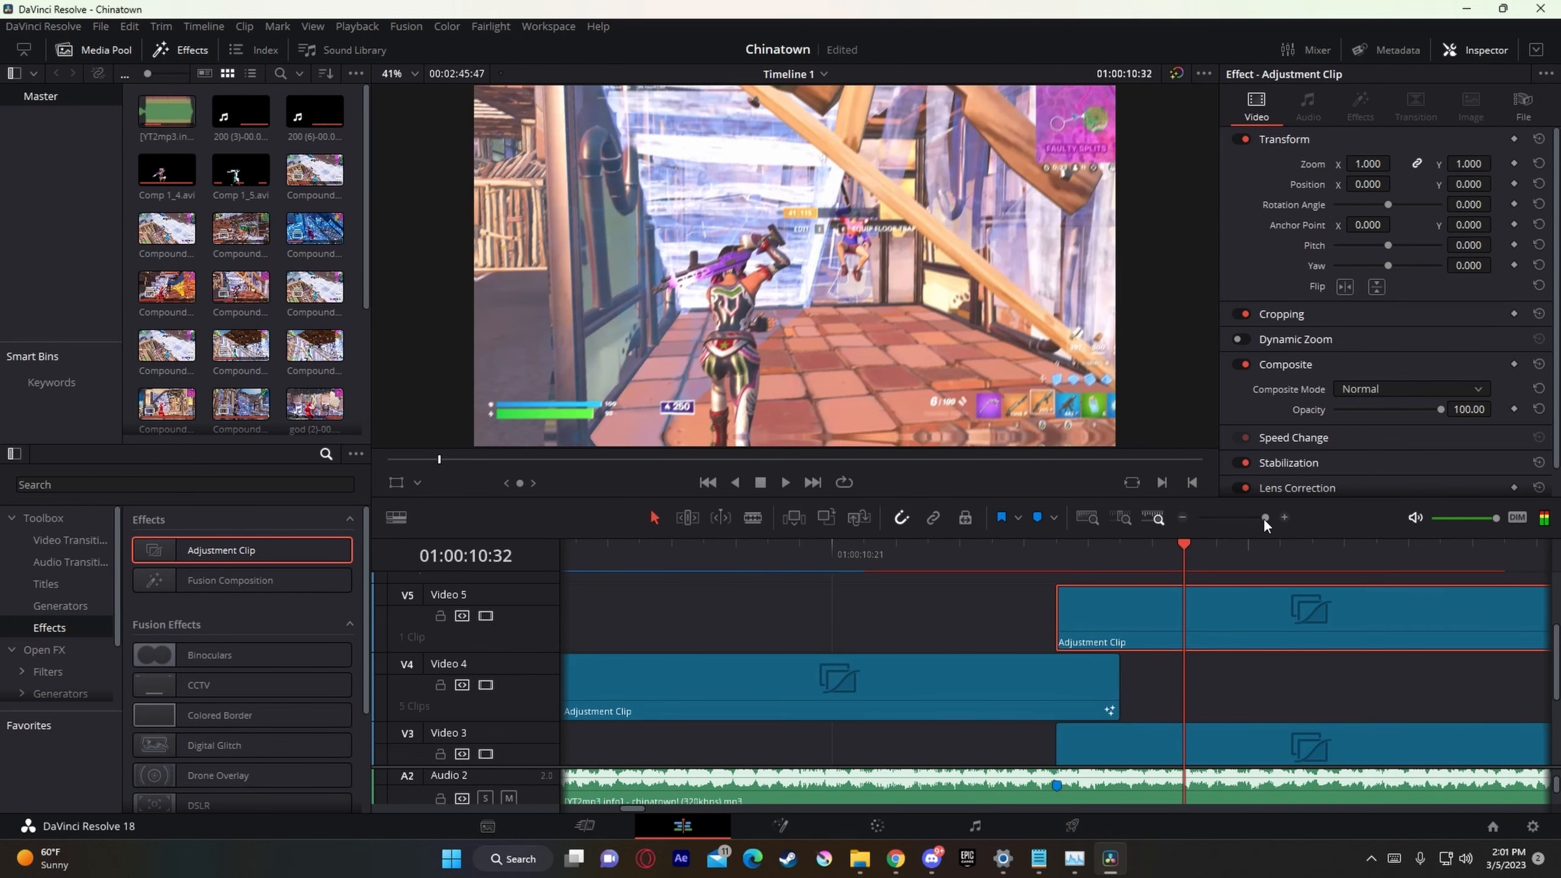
{"action": "left_click_drag", "start_coordinate": [1265, 517], "coordinate": [1256, 518]}
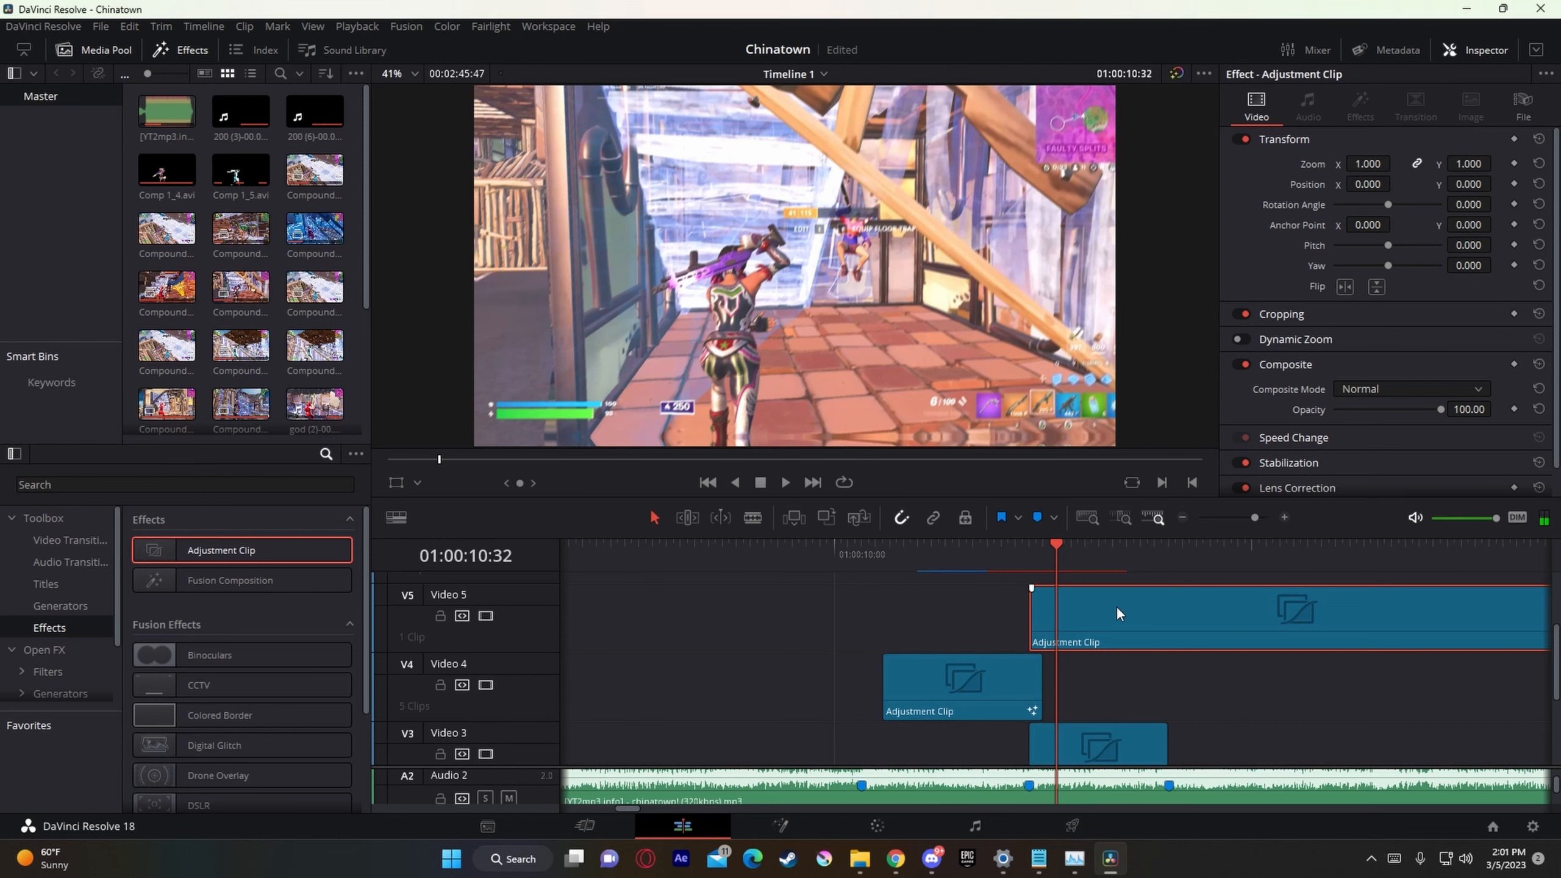
{"action": "key", "text": "ctrl+b"}
{"action": "key", "text": "Delete"}
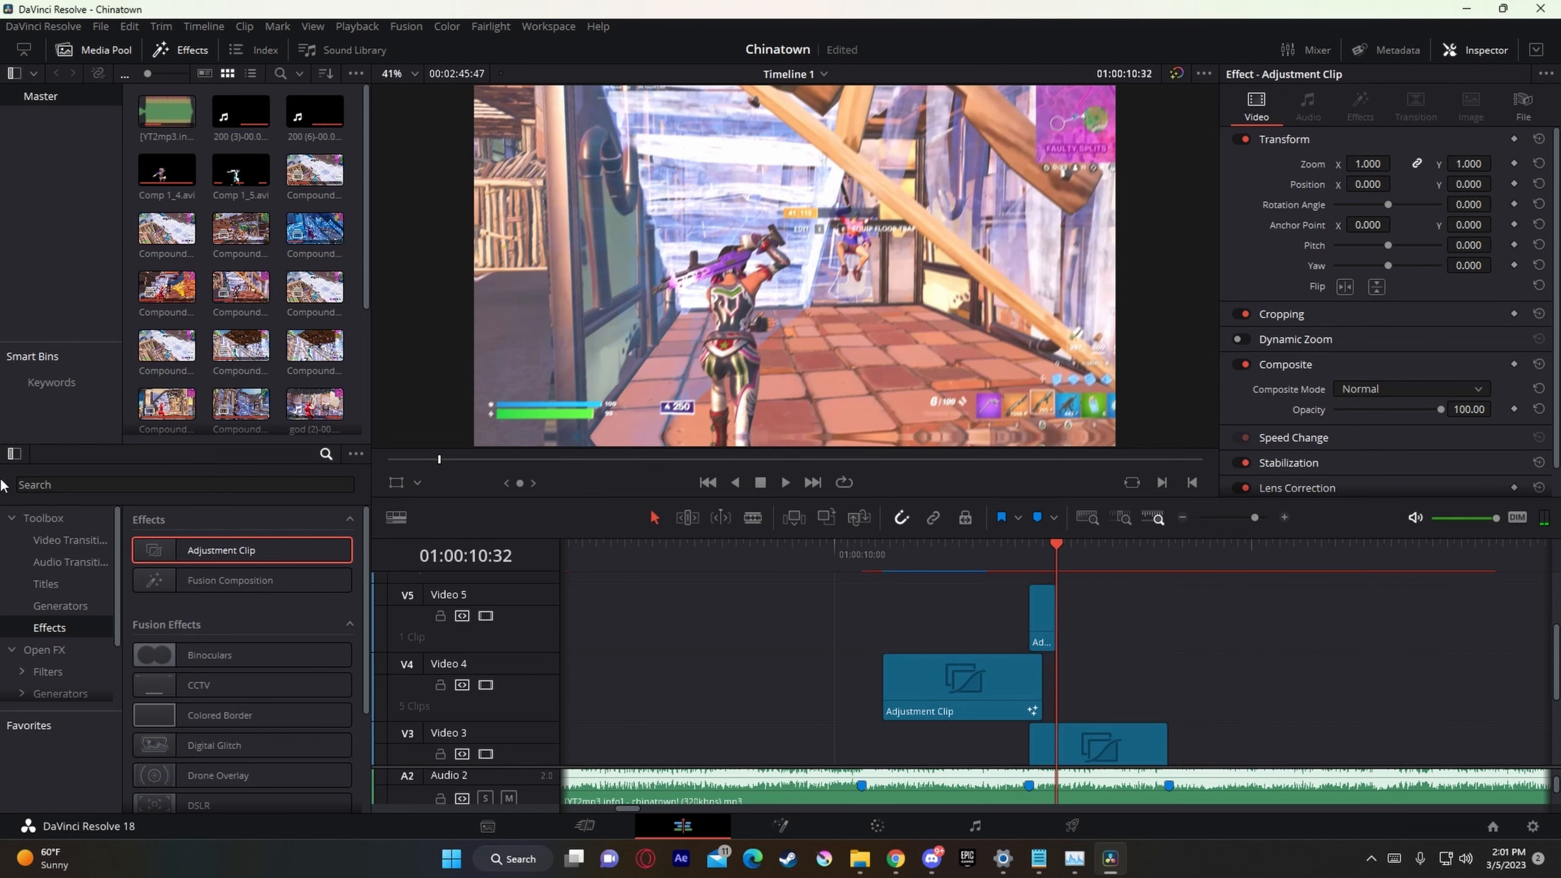
Step: Find the Magic Bullet Looks effect, apply it to the Video 5 adjustment clip, and open its look editor
{"action": "left_click", "coordinate": [43, 650]}
{"action": "left_click", "coordinate": [49, 481]}
{"action": "type", "text": "look"}
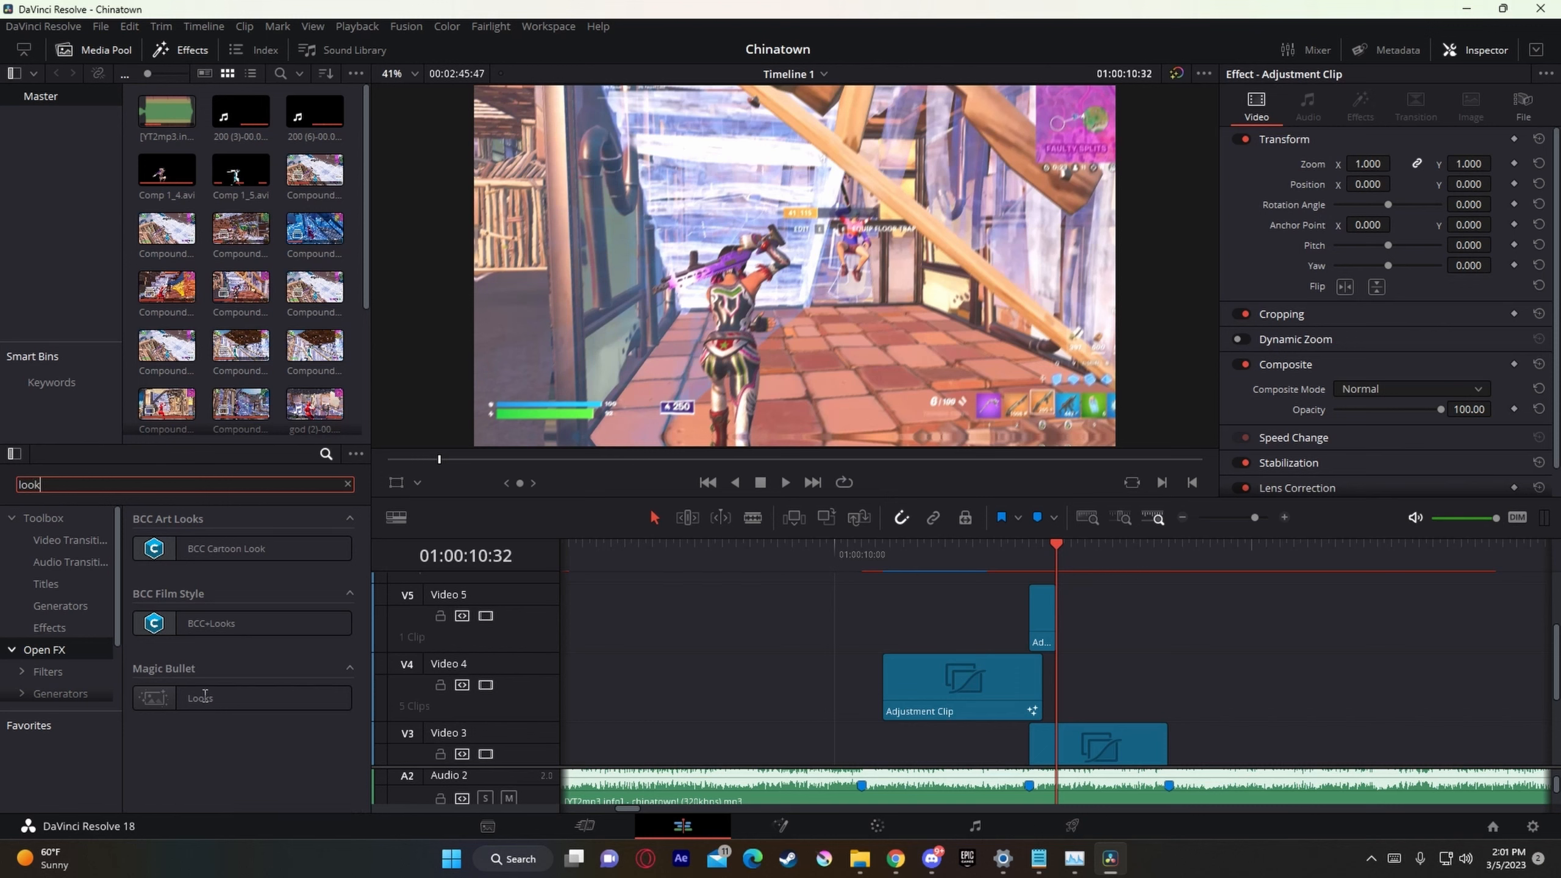
{"action": "type", "text": "s"}
{"action": "left_click_drag", "start_coordinate": [199, 623], "coordinate": [1044, 657]}
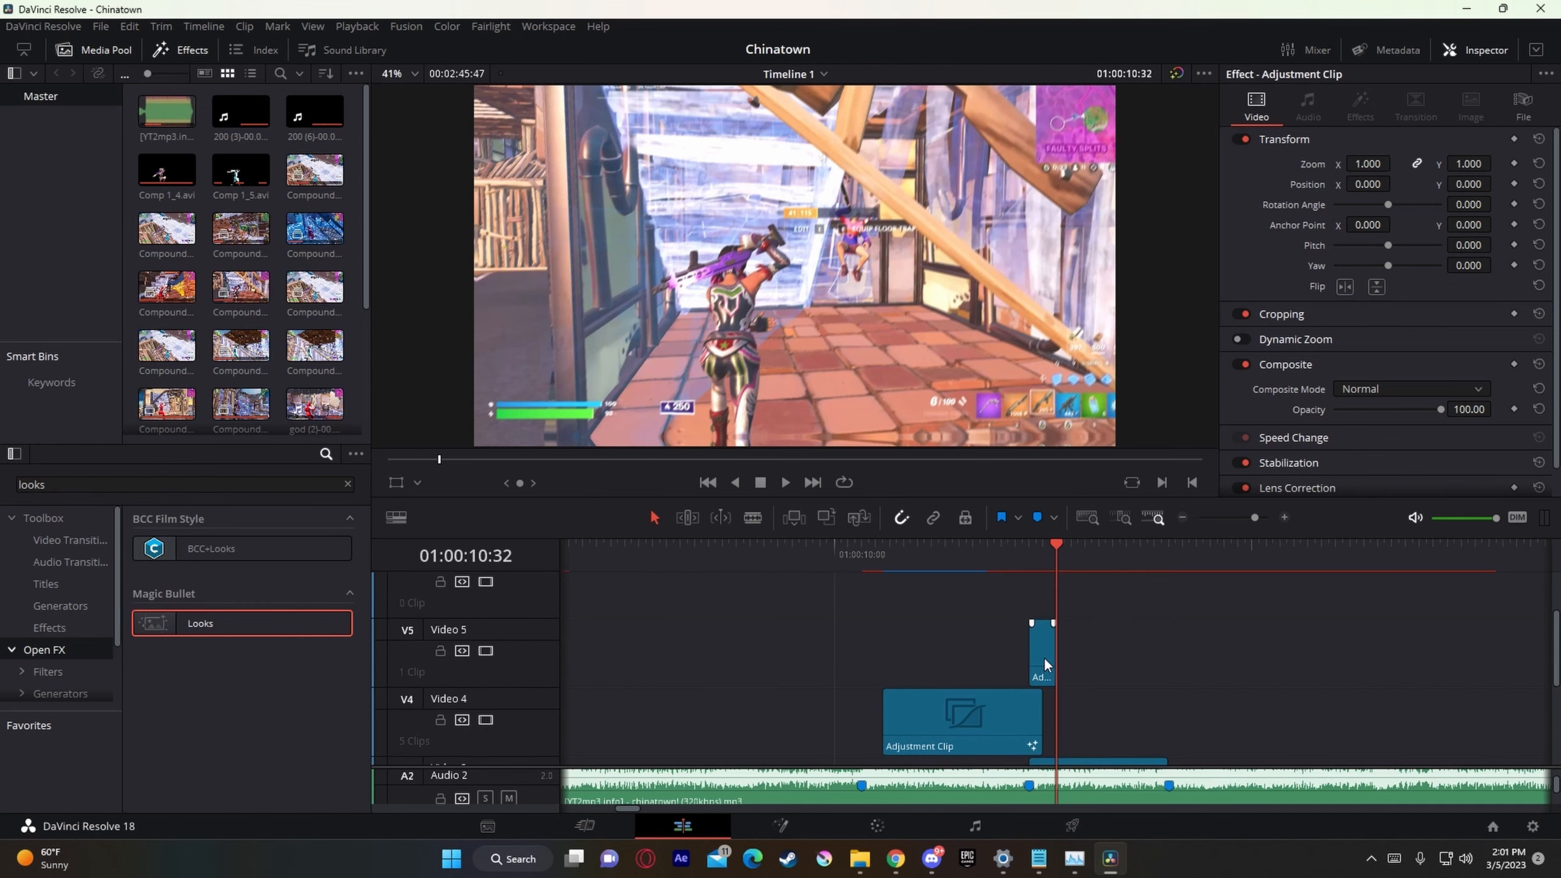
{"action": "left_click", "coordinate": [1045, 657]}
{"action": "left_click", "coordinate": [1363, 117]}
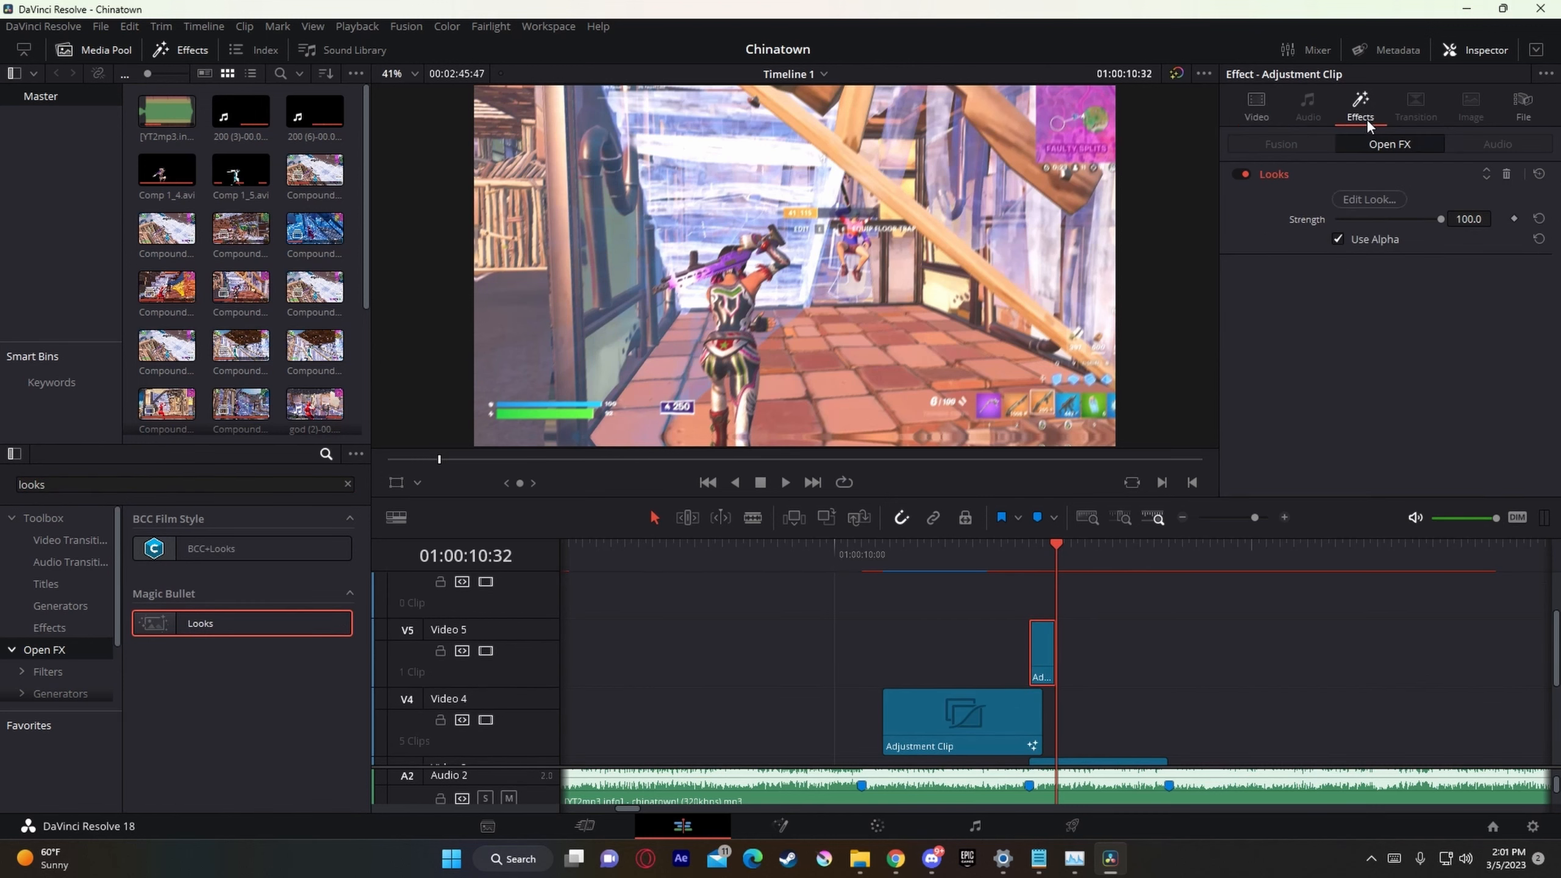
{"action": "left_click", "coordinate": [1367, 198]}
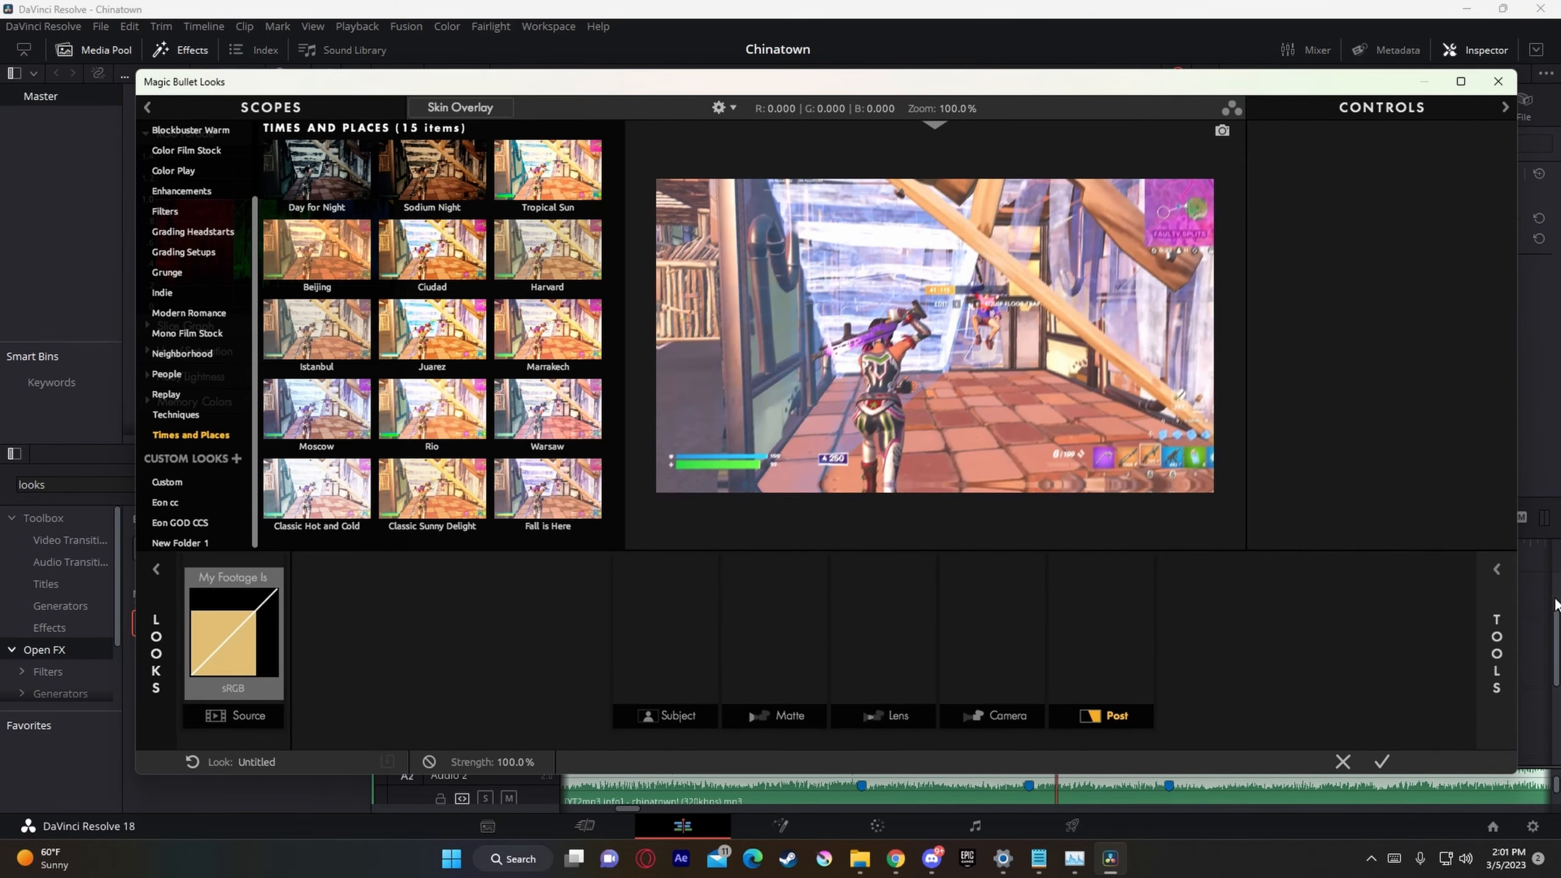
Step: Add a LUT tool to the look's Post stage with the Nadavb LUT Preset and accept the look
{"action": "left_click", "coordinate": [1487, 563]}
{"action": "scroll", "coordinate": [1437, 469], "scroll_direction": "down", "scroll_amount": 3}
{"action": "left_click_drag", "start_coordinate": [1375, 467], "coordinate": [1100, 643]}
{"action": "left_click", "coordinate": [1482, 587]}
{"action": "left_click", "coordinate": [1406, 161]}
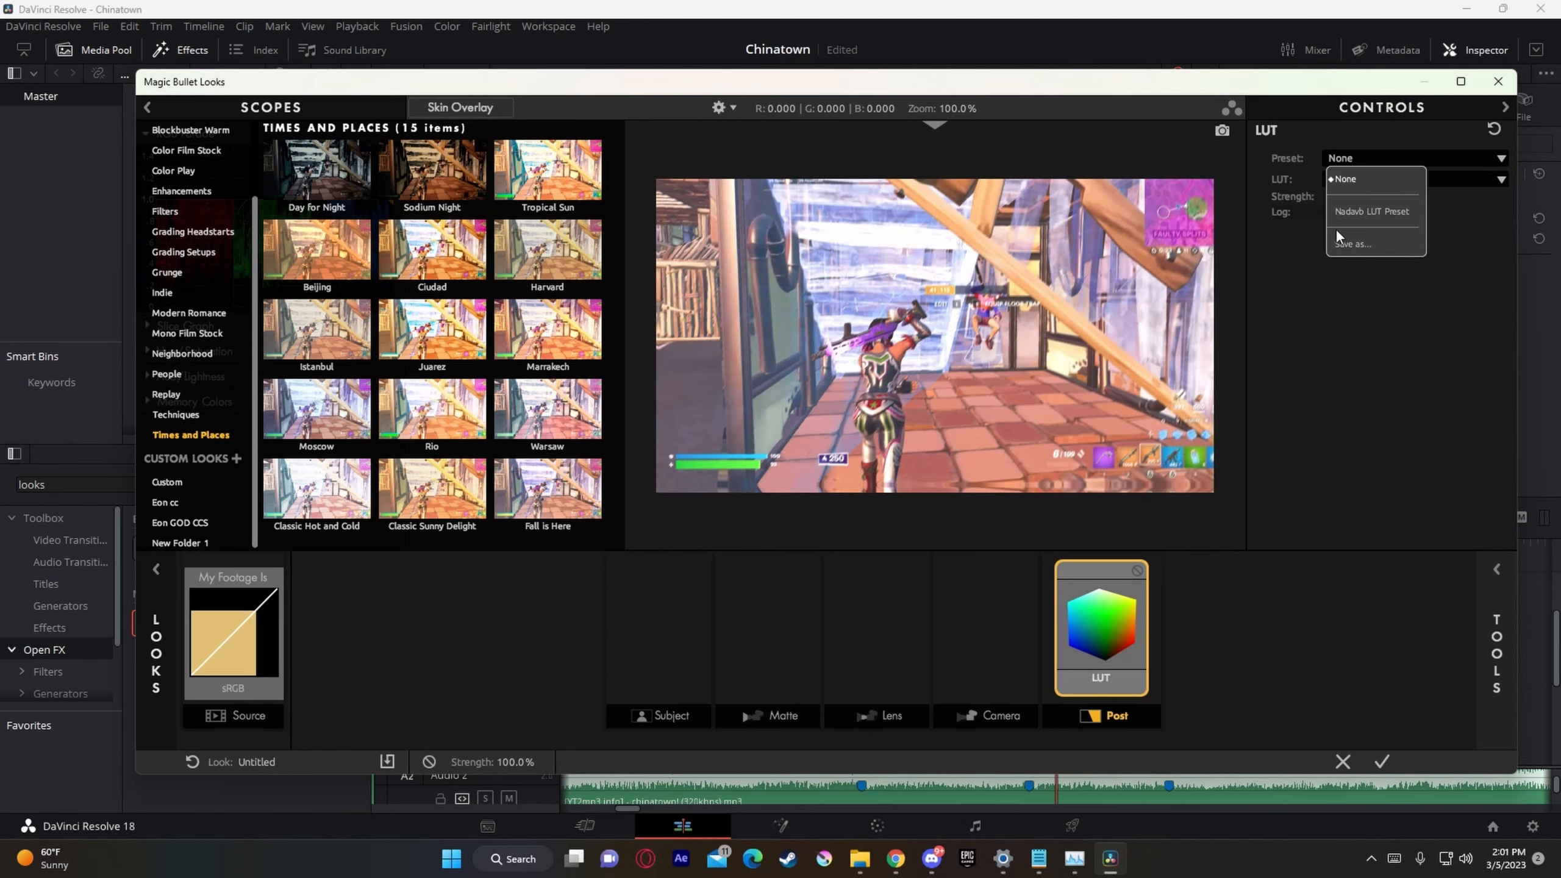
{"action": "left_click", "coordinate": [1336, 228]}
{"action": "left_click", "coordinate": [1383, 763]}
{"action": "scroll", "coordinate": [1225, 650], "scroll_direction": "down", "scroll_amount": 5}
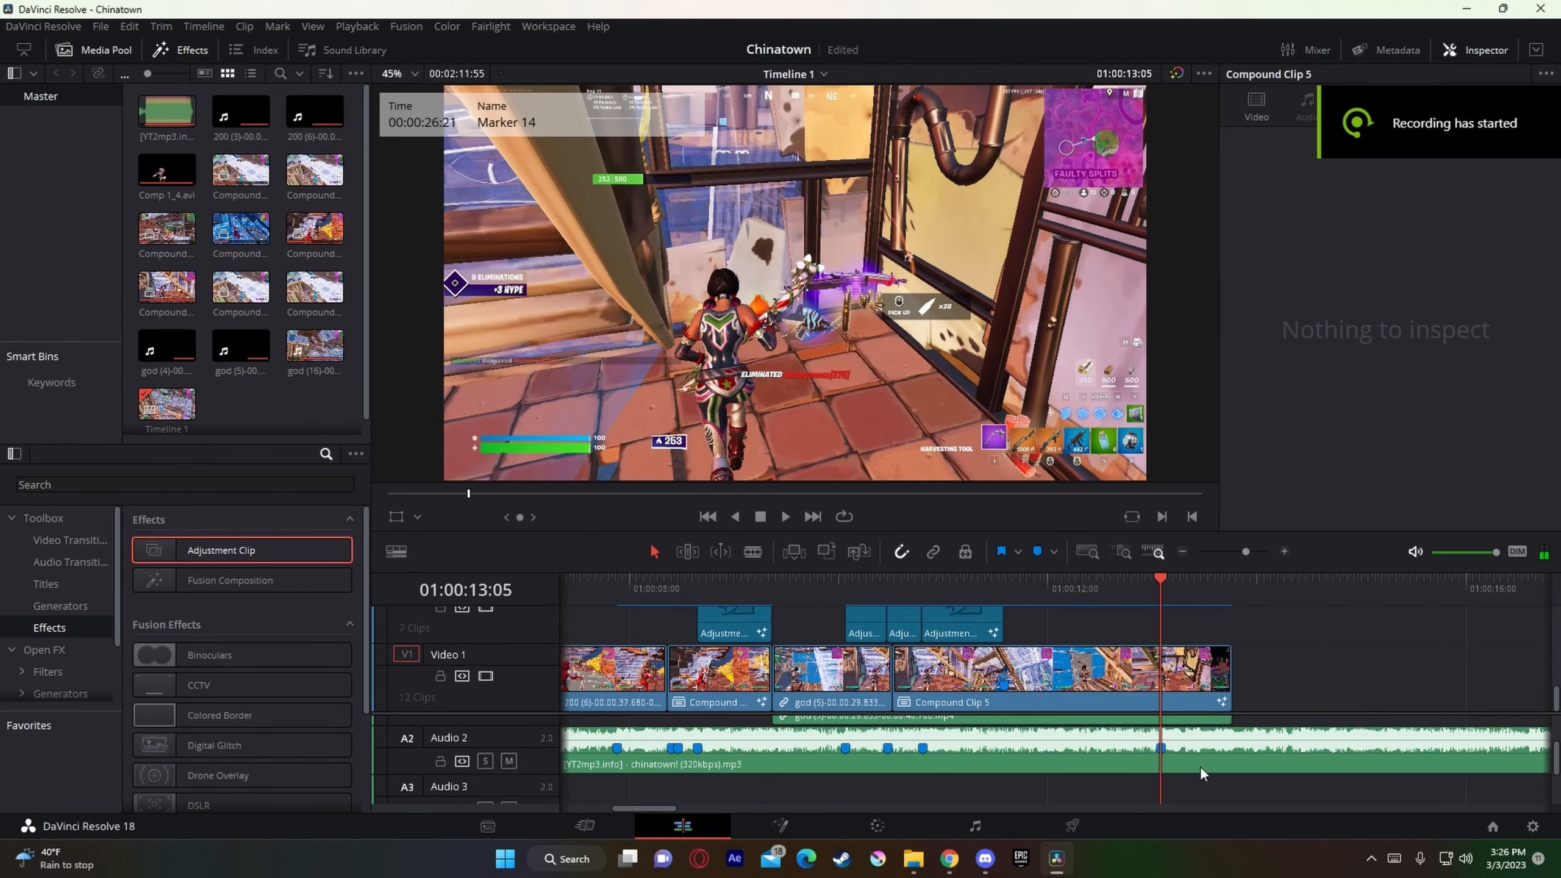
Step: Add the next gameplay clip from the Edison CLips folder to Video 1, directly after Compound Clip 5
{"action": "left_click", "coordinate": [1200, 767]}
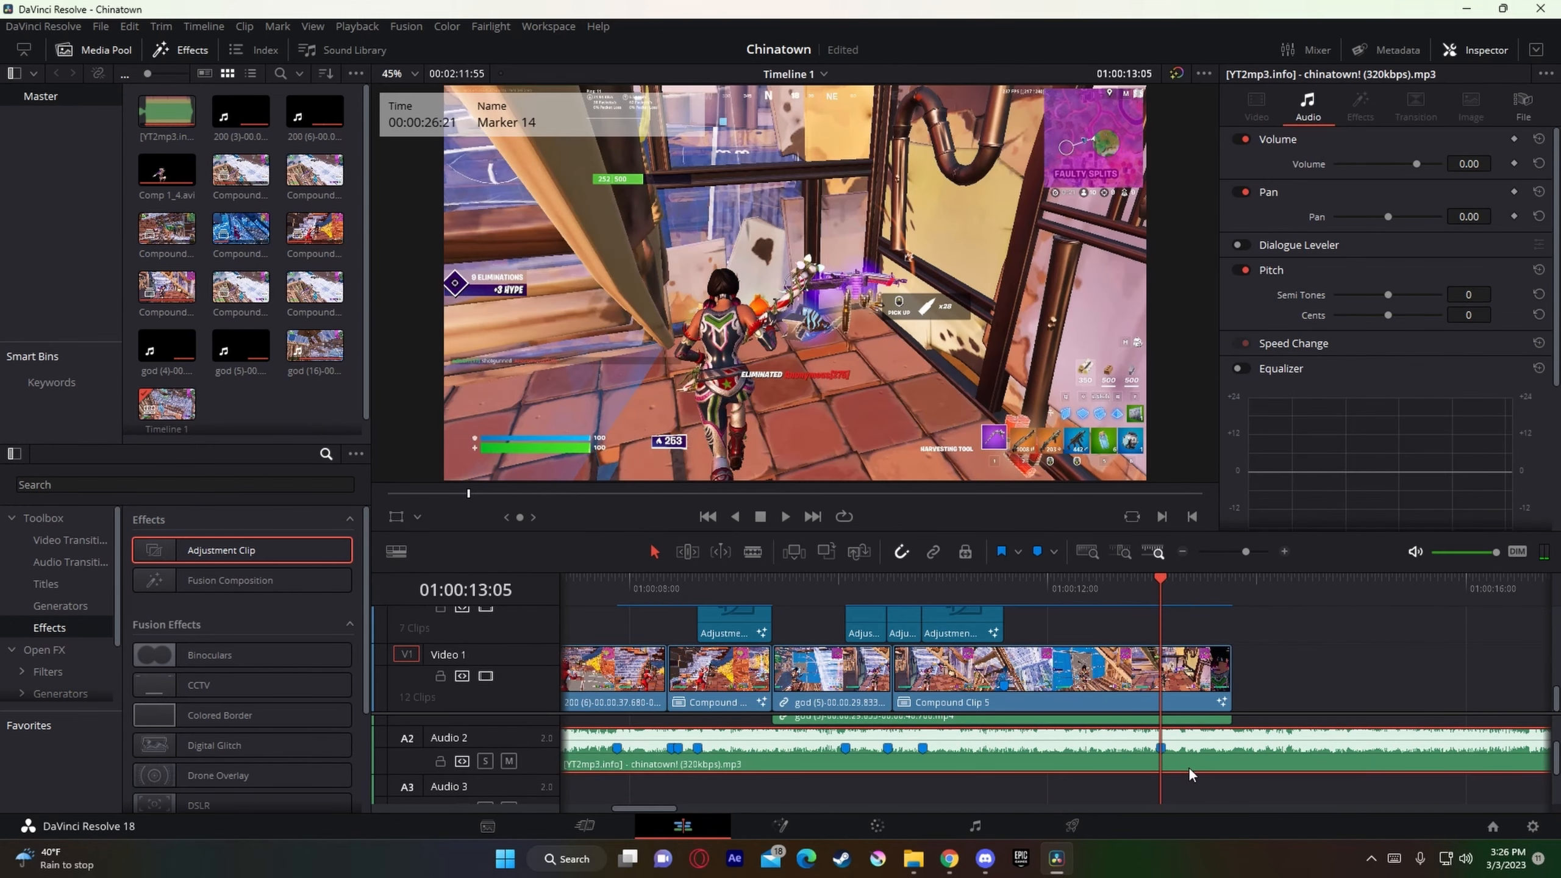
{"action": "left_click_drag", "start_coordinate": [1189, 774], "coordinate": [1191, 800]}
{"action": "mouse_move", "coordinate": [914, 859]}
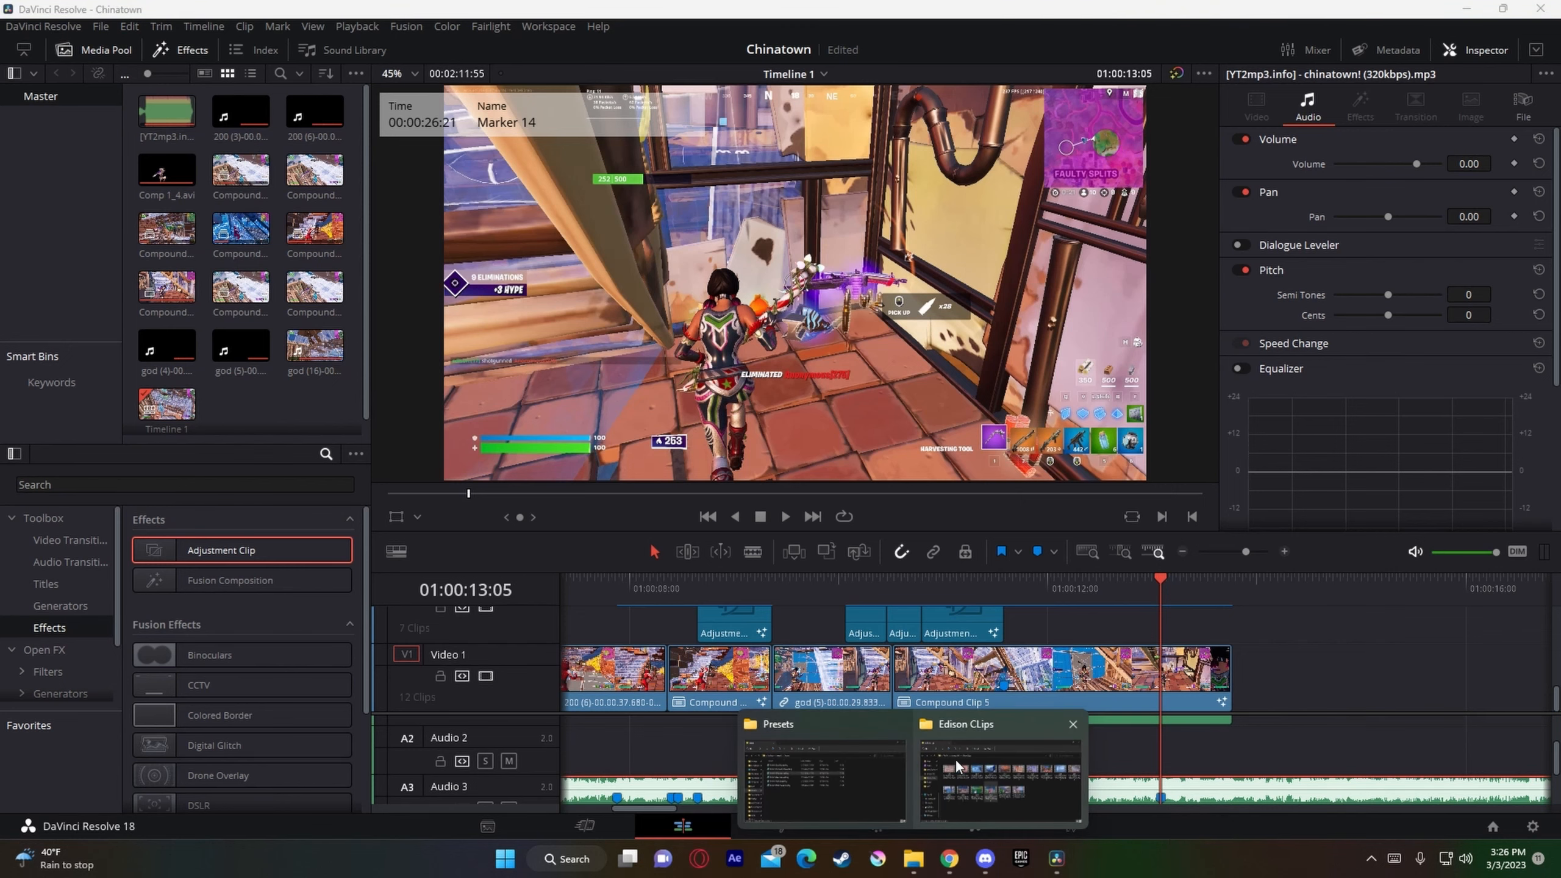
{"action": "left_click", "coordinate": [957, 767]}
{"action": "left_click_drag", "start_coordinate": [742, 409], "coordinate": [1258, 666]}
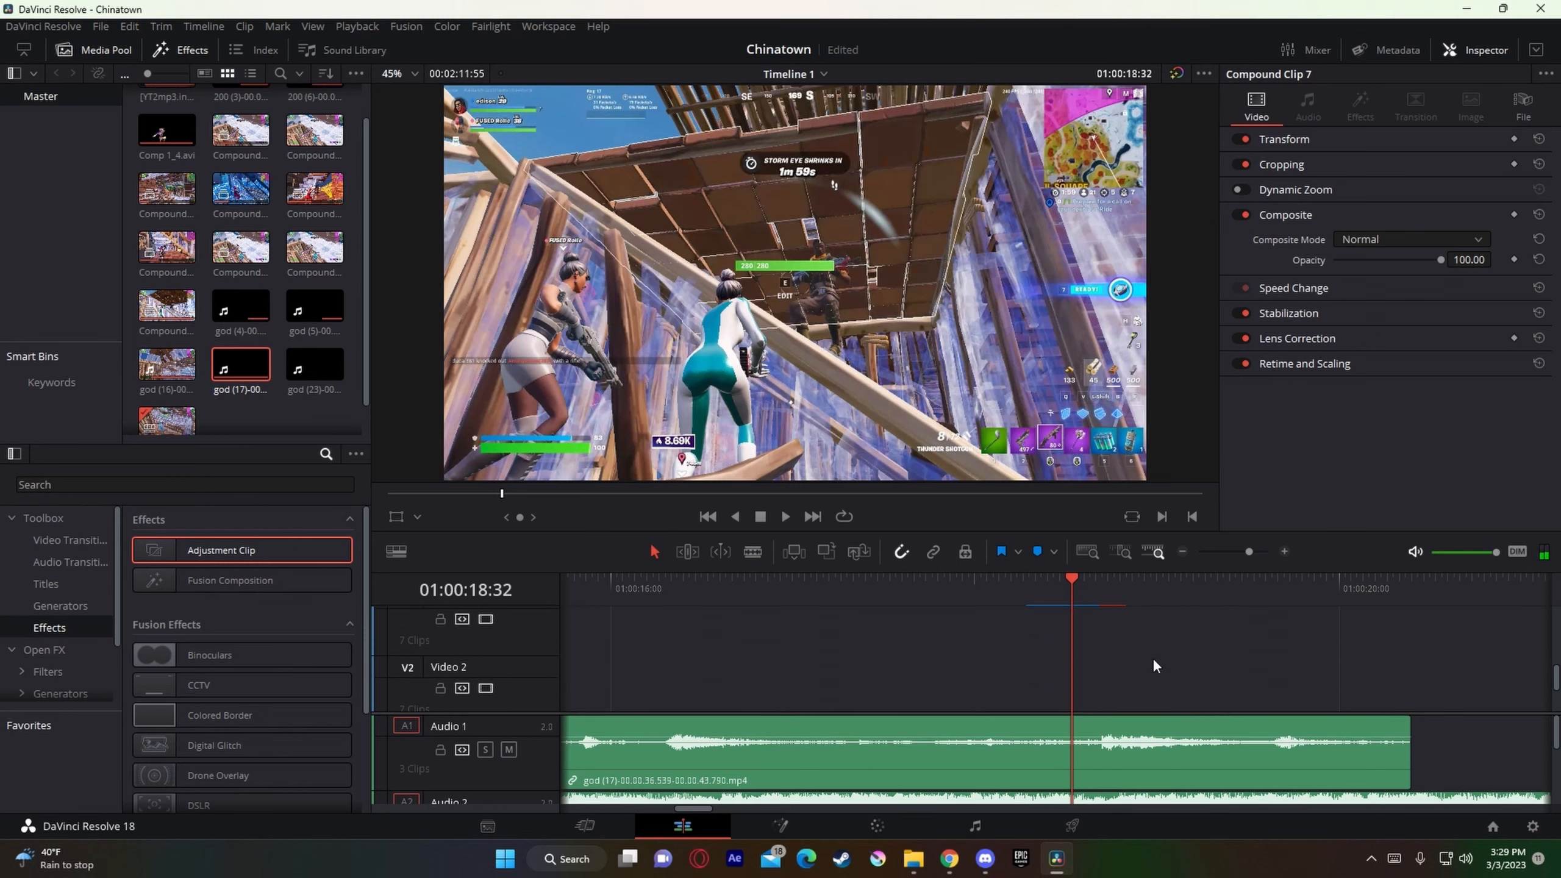
Step: Locate the last frame before the shot in Compound Clip 7, 01:00:18:32, and place an Adjustment Clip there on Video 2
{"action": "key", "text": "Right"}
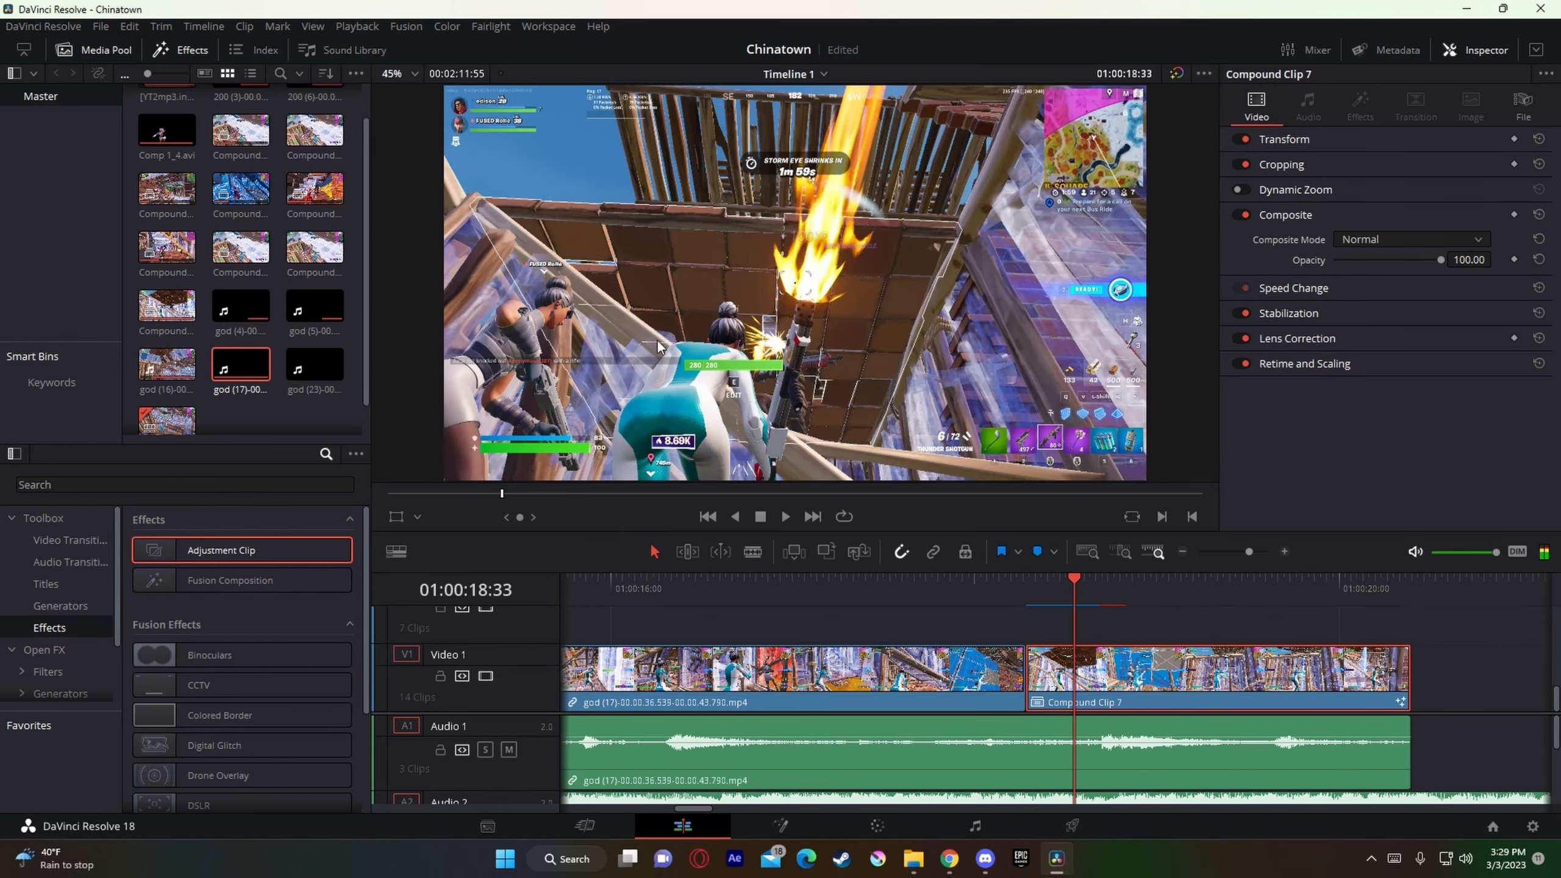
{"action": "key", "text": "Left"}
{"action": "key", "text": "Right"}
{"action": "key", "text": "Left"}
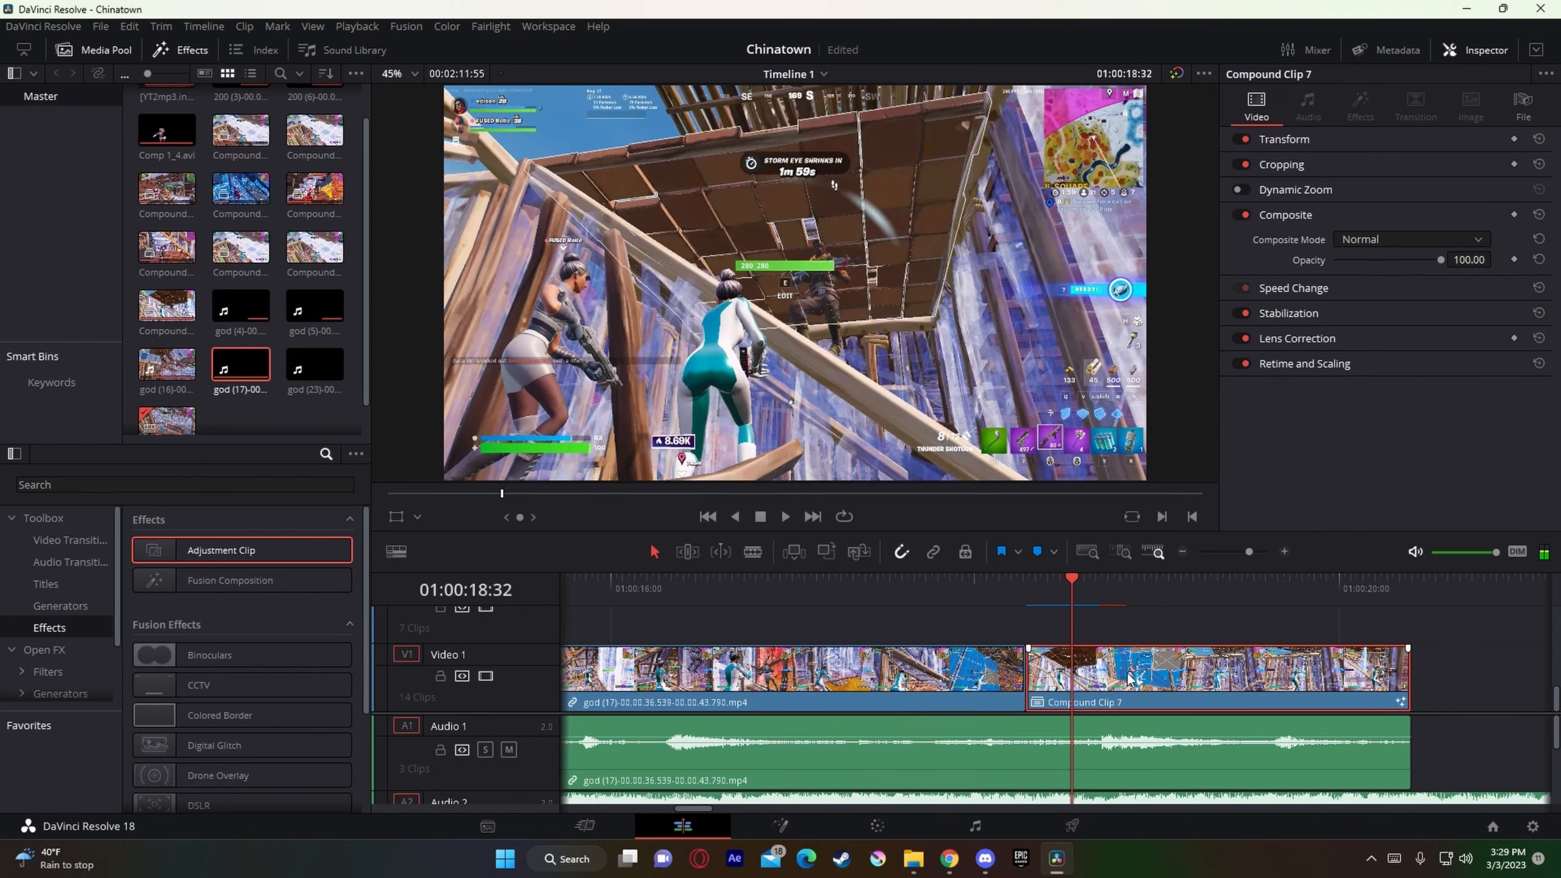
{"action": "scroll", "coordinate": [1127, 677], "scroll_direction": "up", "scroll_amount": 2}
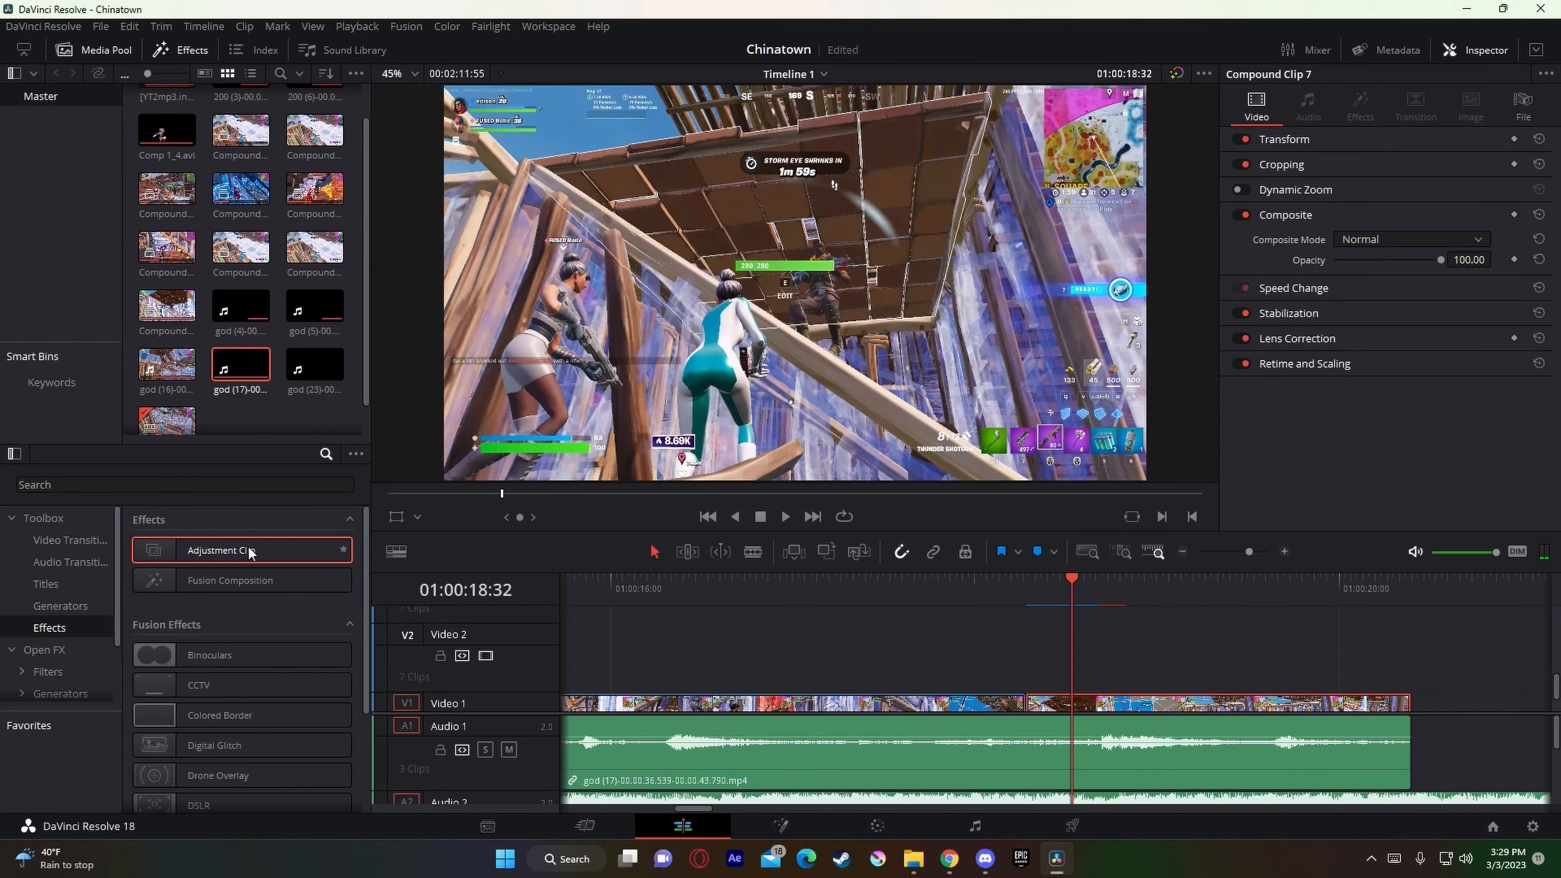
{"action": "left_click_drag", "start_coordinate": [249, 551], "coordinate": [1065, 678]}
Step: Split Compound Clip 7 at 01:00:18:32 and duplicate its short opening piece onto Video 2
{"action": "scroll", "coordinate": [1100, 678], "scroll_direction": "down", "scroll_amount": 2}
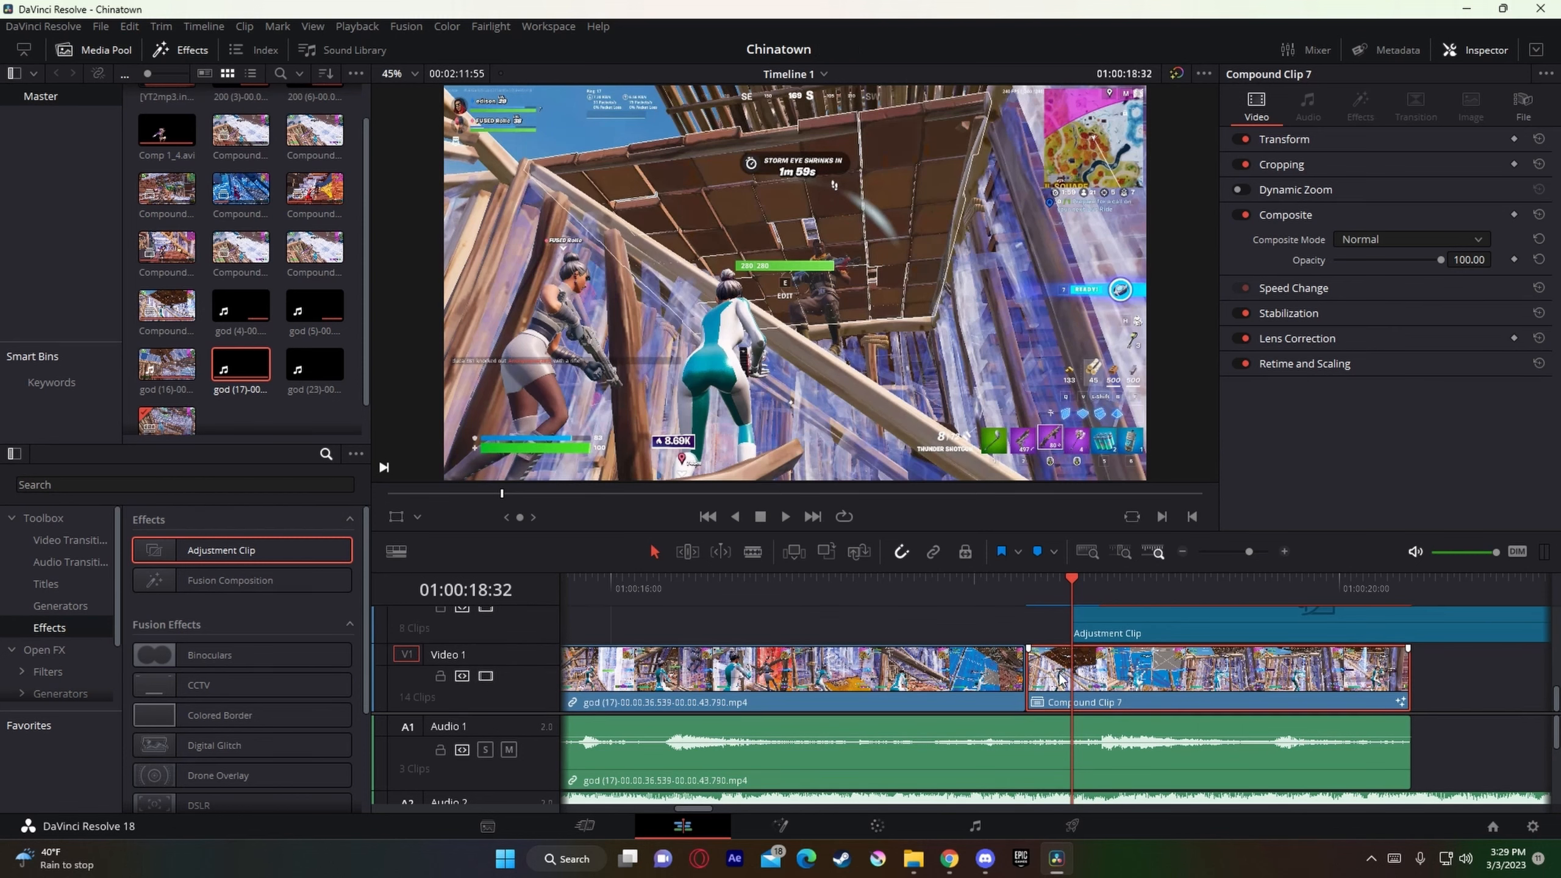
{"action": "key", "text": "ctrl+b"}
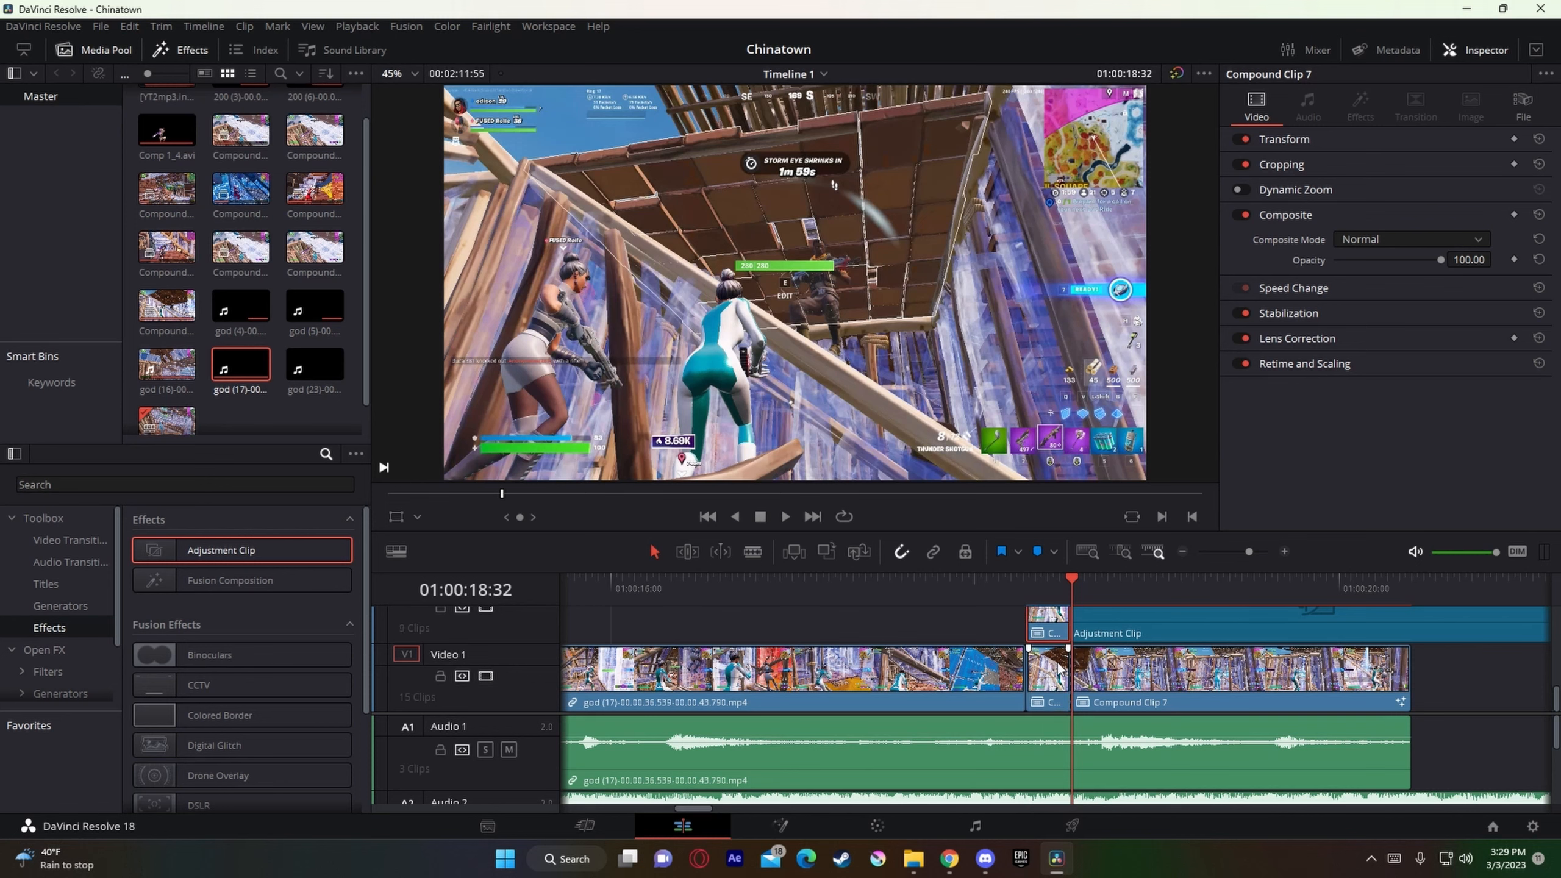
{"action": "scroll", "coordinate": [1049, 687], "scroll_direction": "up", "scroll_amount": 1}
Step: Render the short Compound Clip 7 piece on Video 2 in place
{"action": "right_click", "coordinate": [1051, 677]}
{"action": "left_click", "coordinate": [1129, 204]}
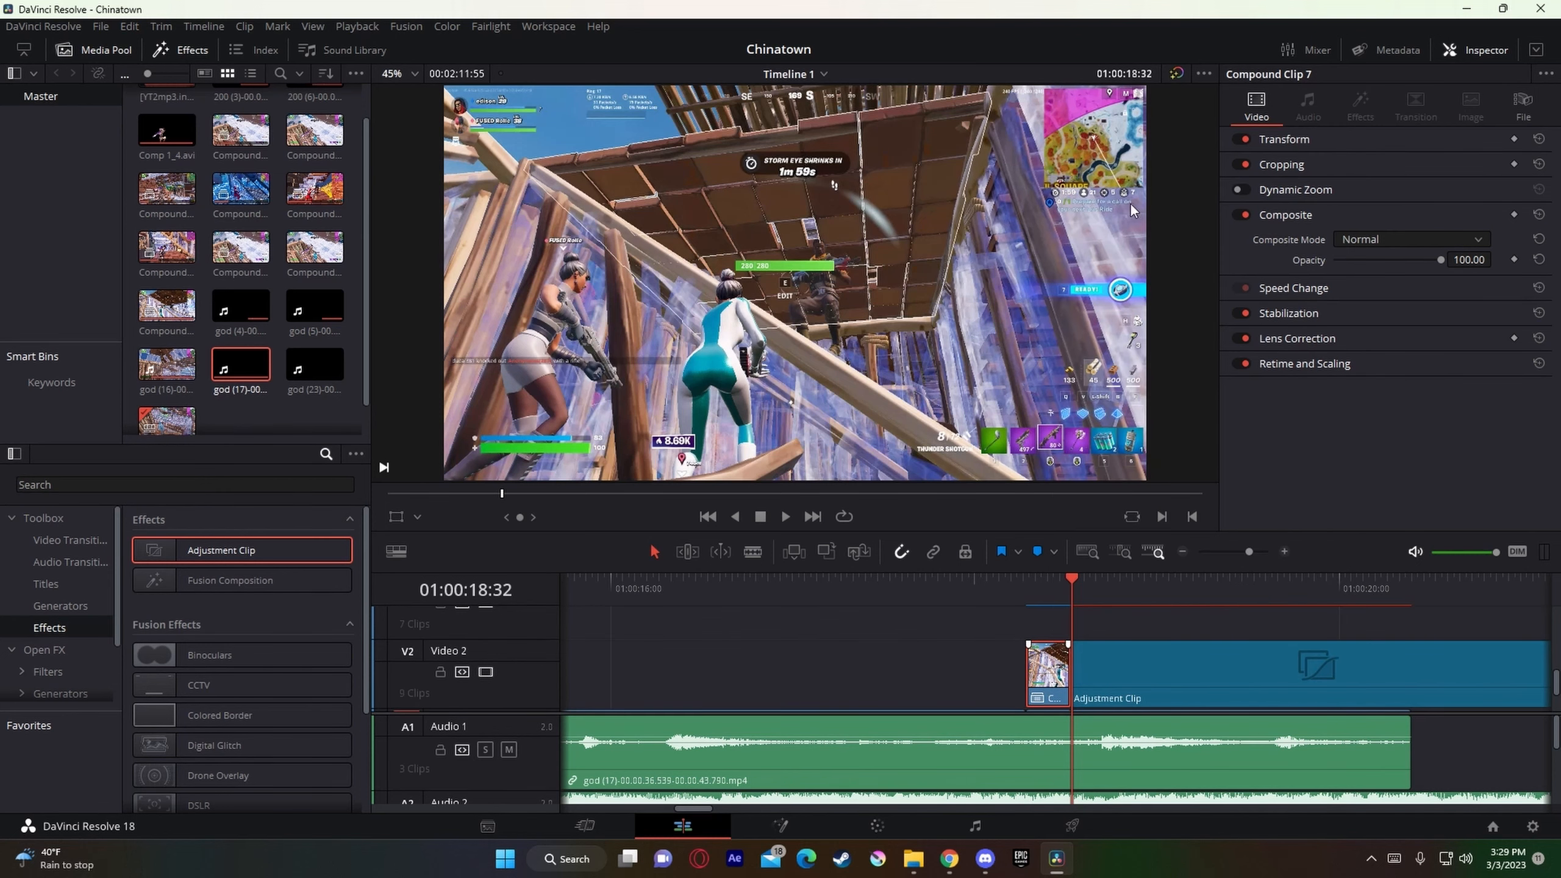
{"action": "left_click", "coordinate": [781, 312]}
{"action": "left_click", "coordinate": [717, 477]}
{"action": "left_click", "coordinate": [904, 495]}
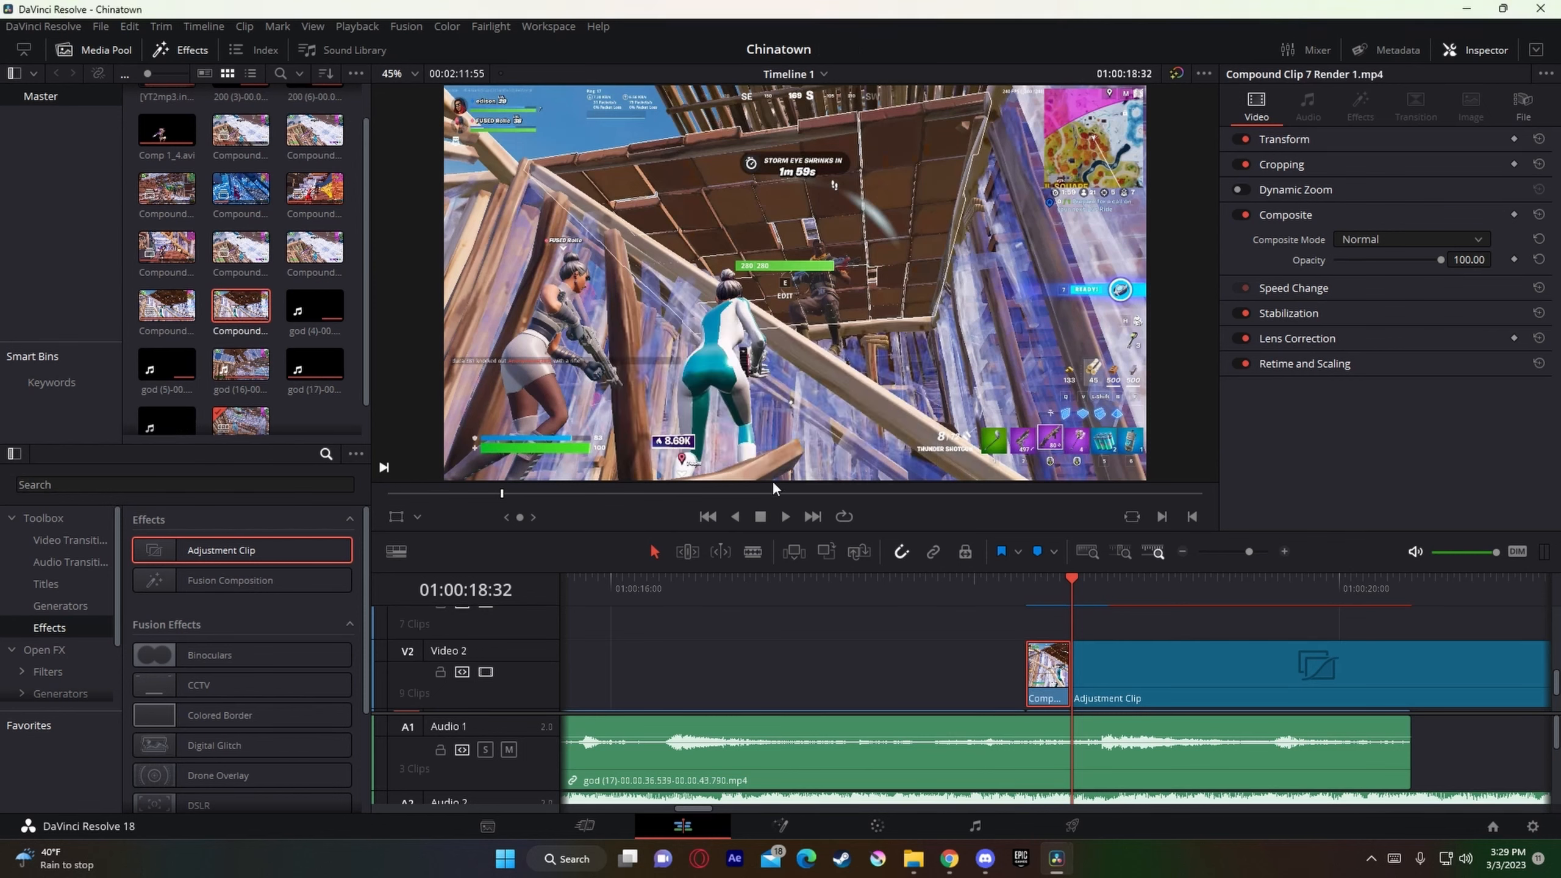
Step: Open the Video 2 adjustment clip that follows the rendered piece in Fusion
{"action": "scroll", "coordinate": [1038, 652], "scroll_direction": "down", "scroll_amount": 4}
{"action": "scroll", "coordinate": [1143, 662], "scroll_direction": "up", "scroll_amount": 3}
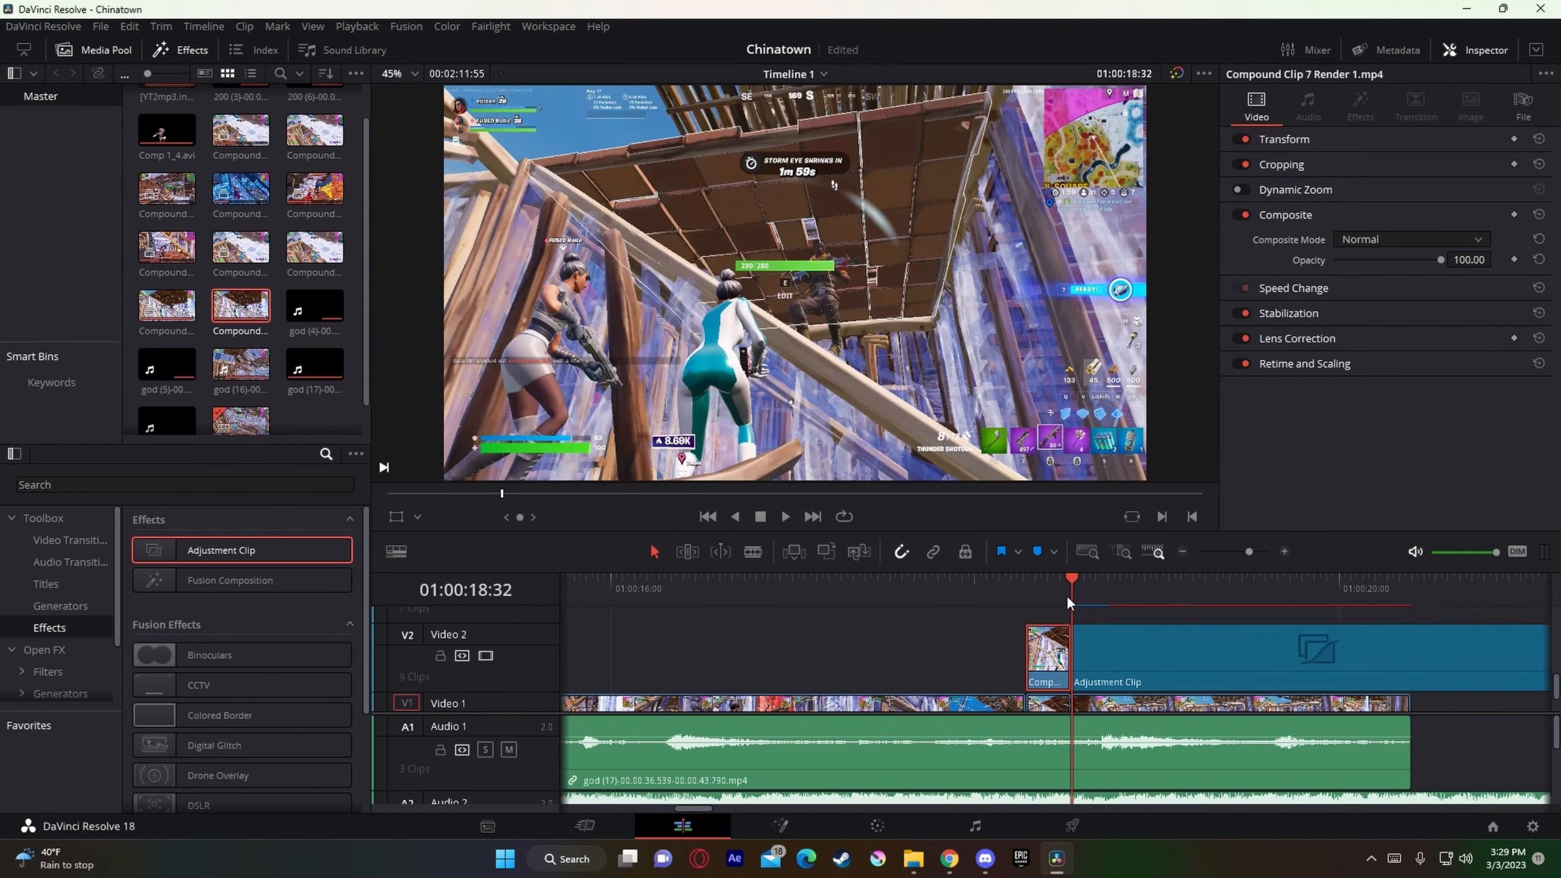
{"action": "scroll", "coordinate": [1072, 605], "scroll_direction": "down", "scroll_amount": 1}
{"action": "scroll", "coordinate": [1097, 659], "scroll_direction": "up", "scroll_amount": 2}
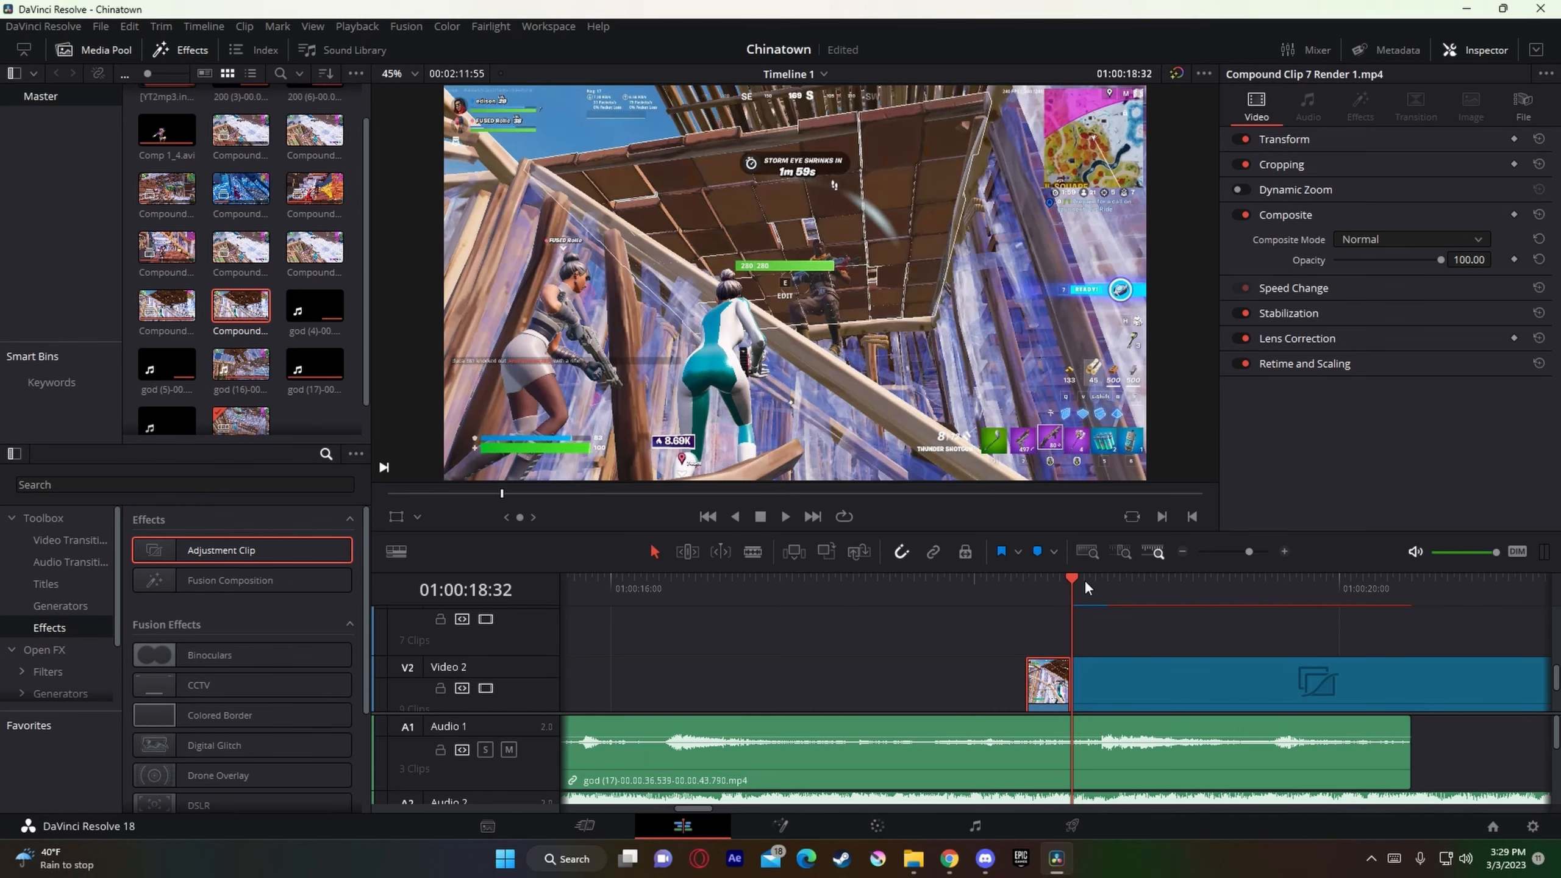
{"action": "left_click", "coordinate": [838, 581]}
{"action": "left_click", "coordinate": [1139, 686]}
{"action": "right_click", "coordinate": [1139, 686]}
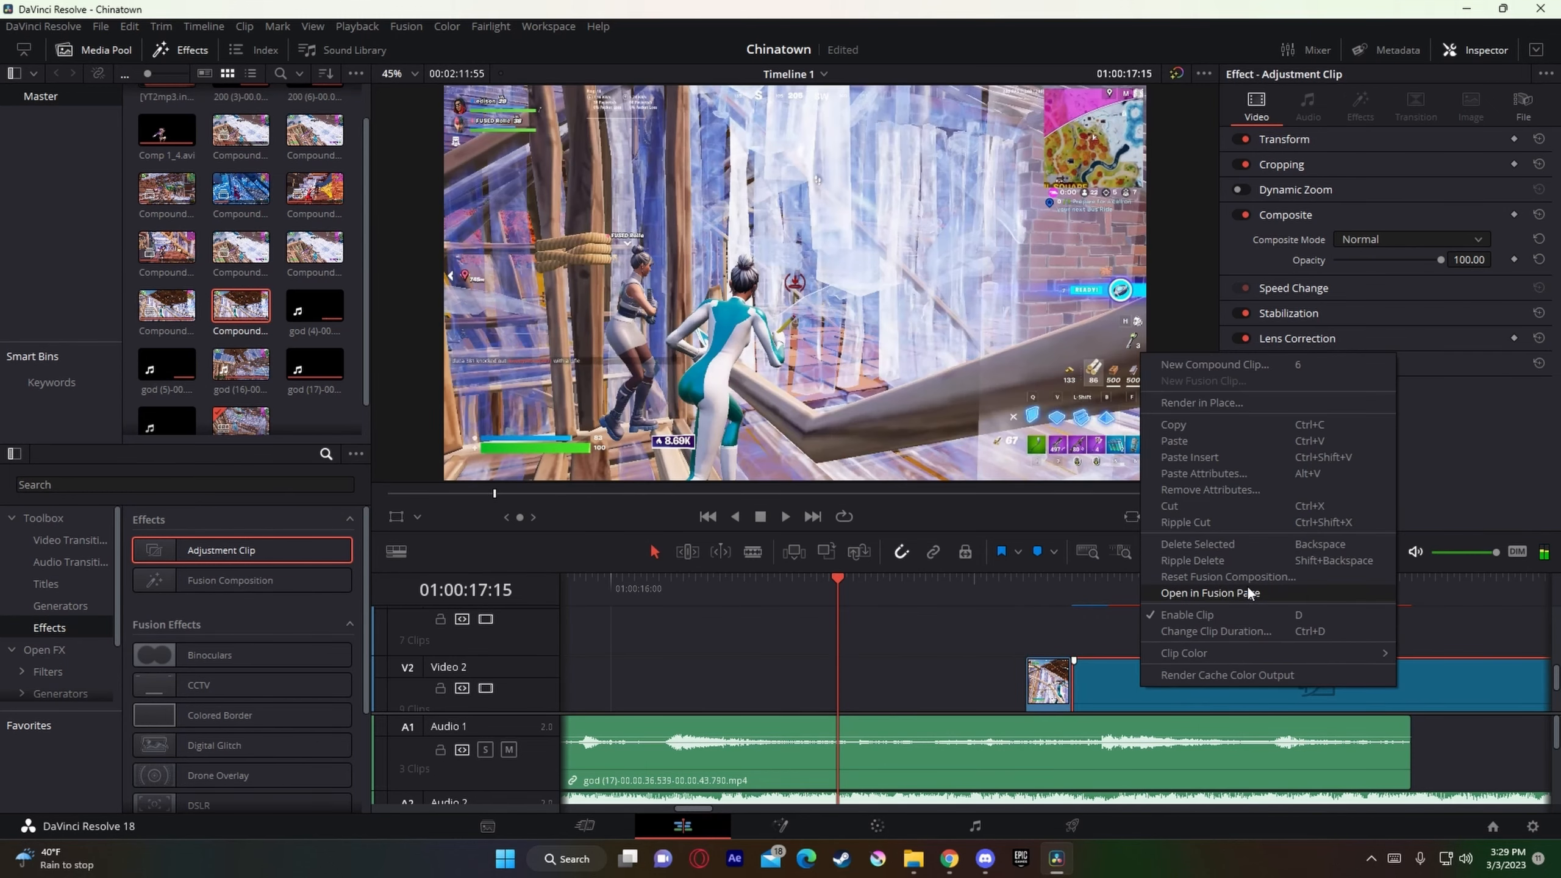
{"action": "left_click", "coordinate": [1248, 593]}
Step: Bring Nadavb Main shake.setting from the Nadavb Presets folder into the adjustment clip's node graph
{"action": "mouse_move", "coordinate": [915, 858]}
{"action": "left_click", "coordinate": [793, 762]}
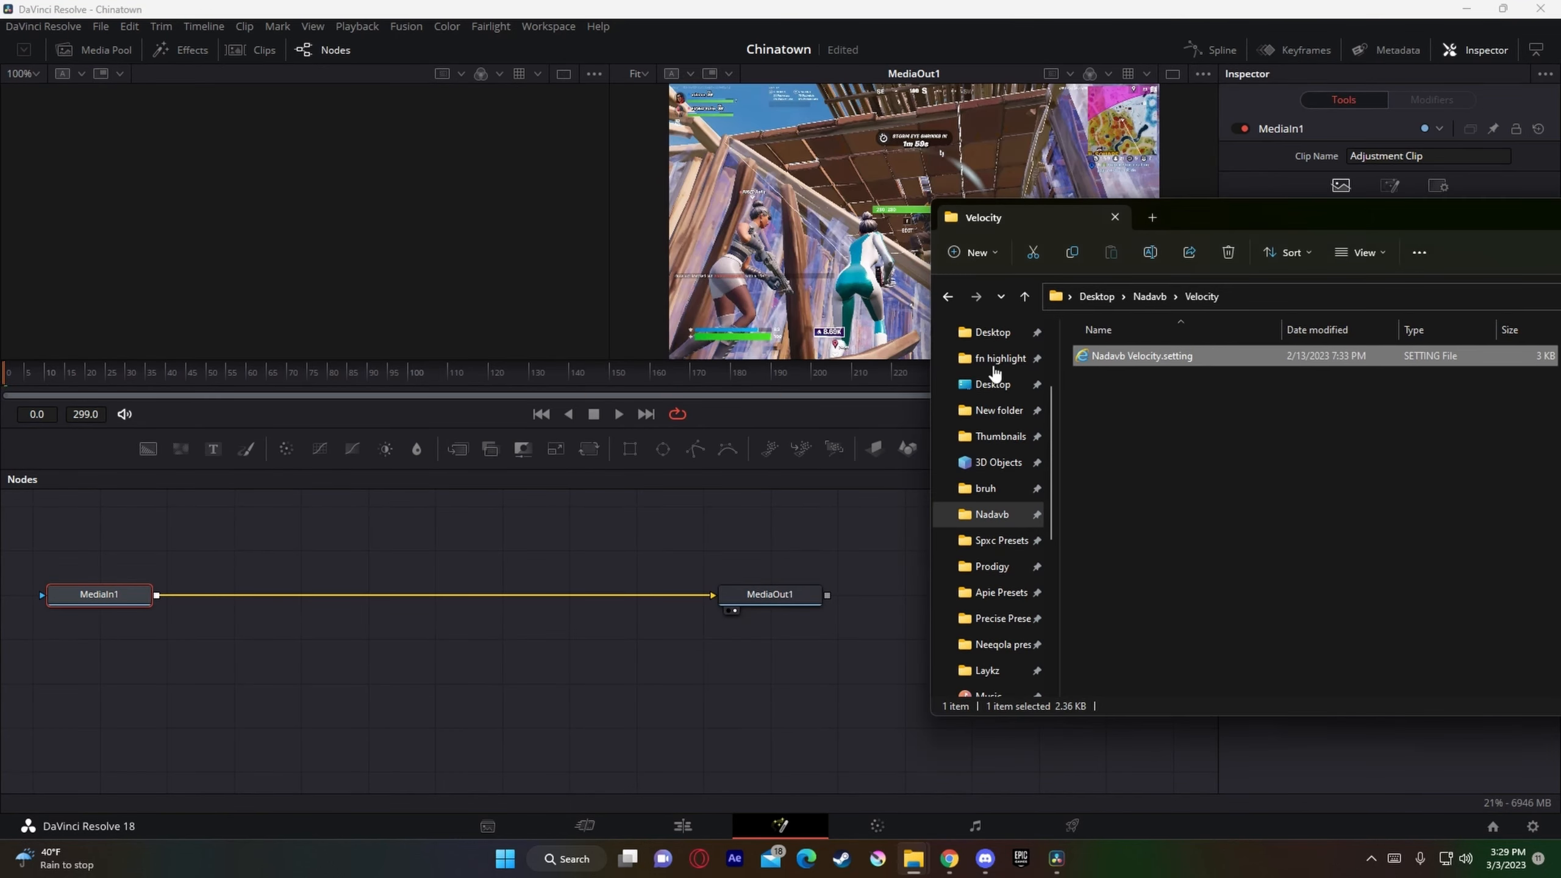
{"action": "left_click", "coordinate": [1149, 297]}
{"action": "left_click", "coordinate": [1136, 362]}
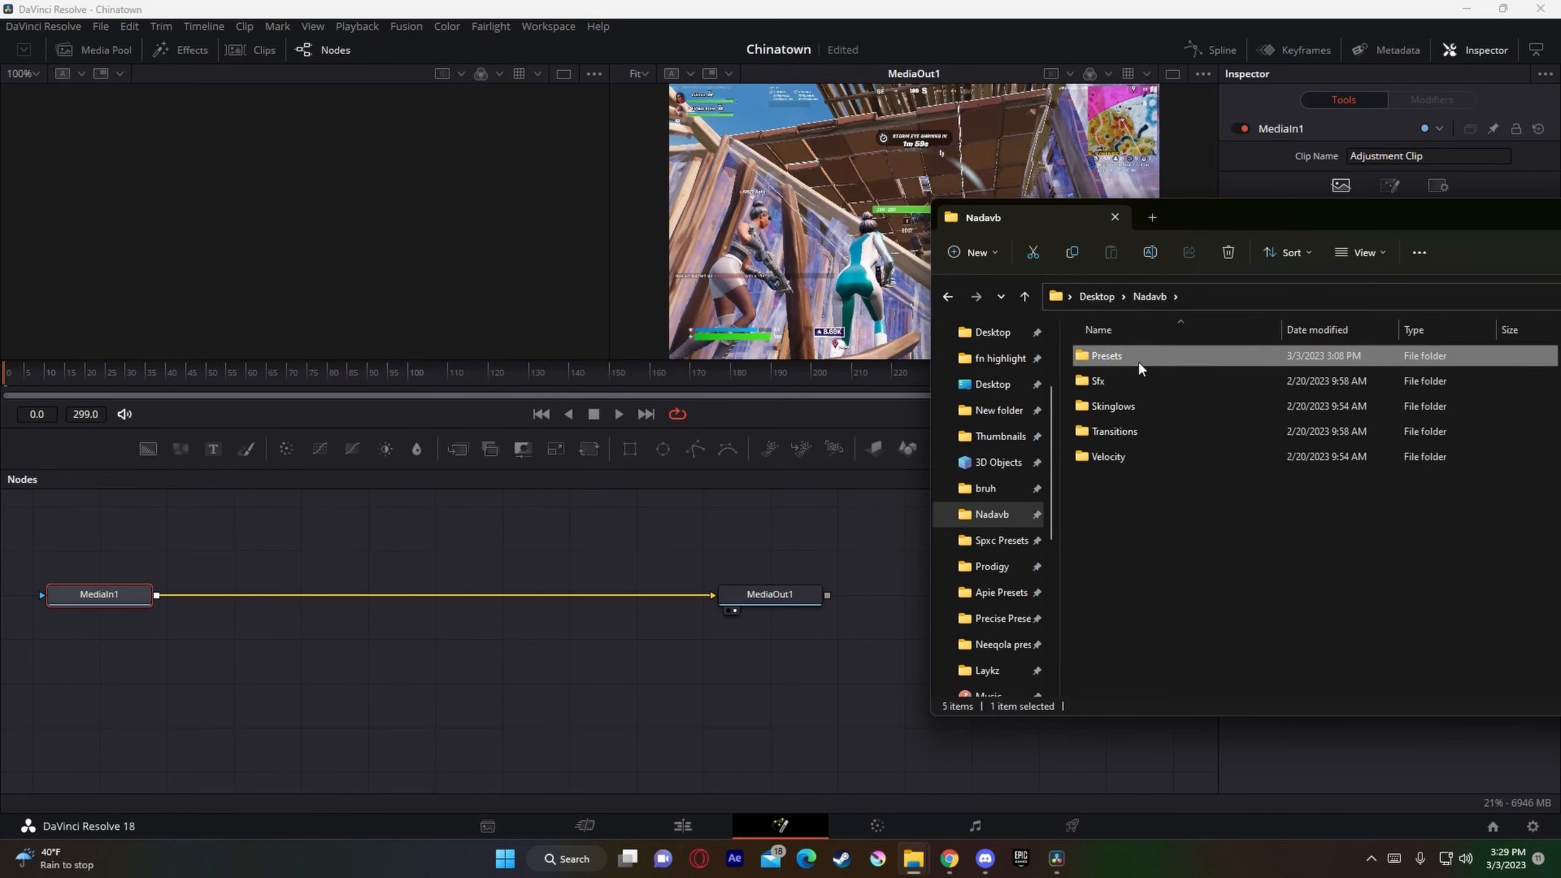
{"action": "double_click", "coordinate": [1139, 361]}
{"action": "left_click_drag", "start_coordinate": [1155, 433], "coordinate": [270, 533]}
Step: Connect MediaIn1 to S_Shake1 and S_Glint1 to MediaOut1, and return to the Edit page
{"action": "left_click_drag", "start_coordinate": [604, 595], "coordinate": [88, 530]}
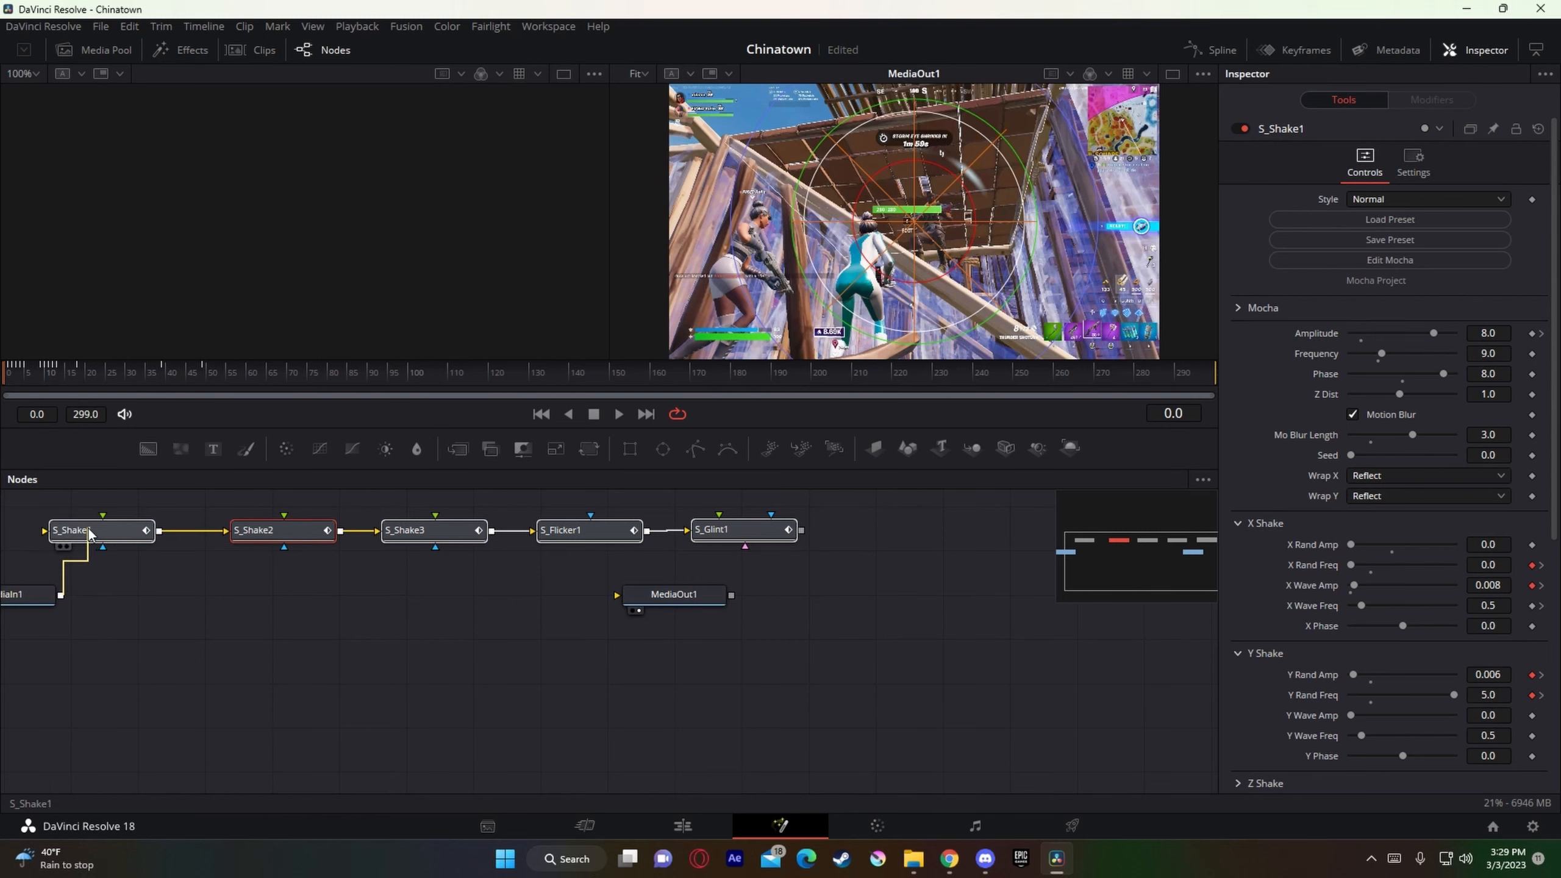
{"action": "left_click_drag", "start_coordinate": [800, 530], "coordinate": [693, 586]}
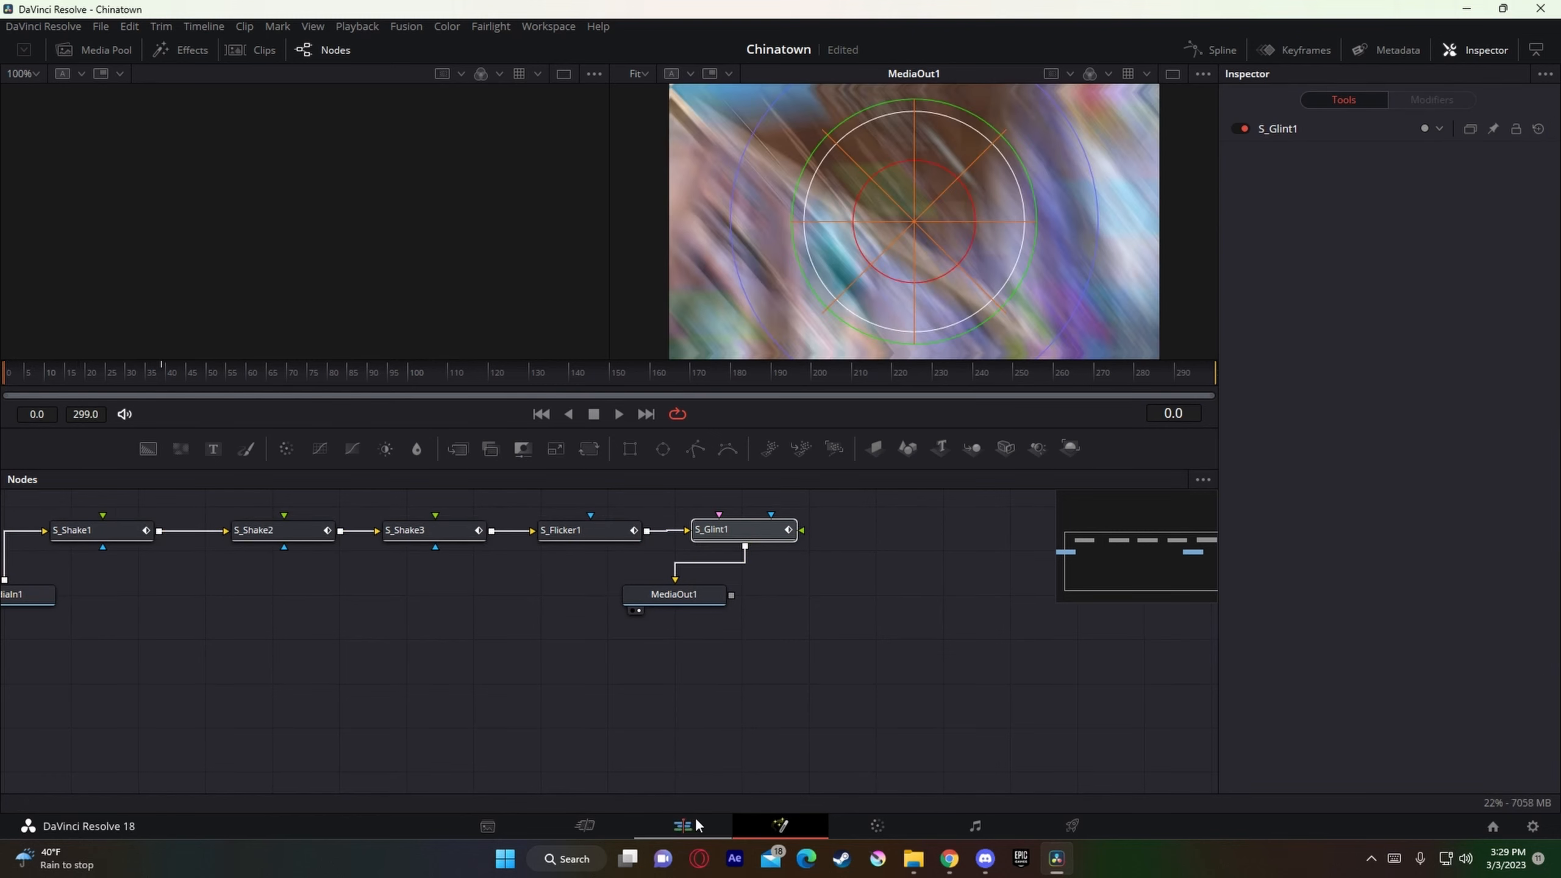
{"action": "left_click", "coordinate": [695, 820]}
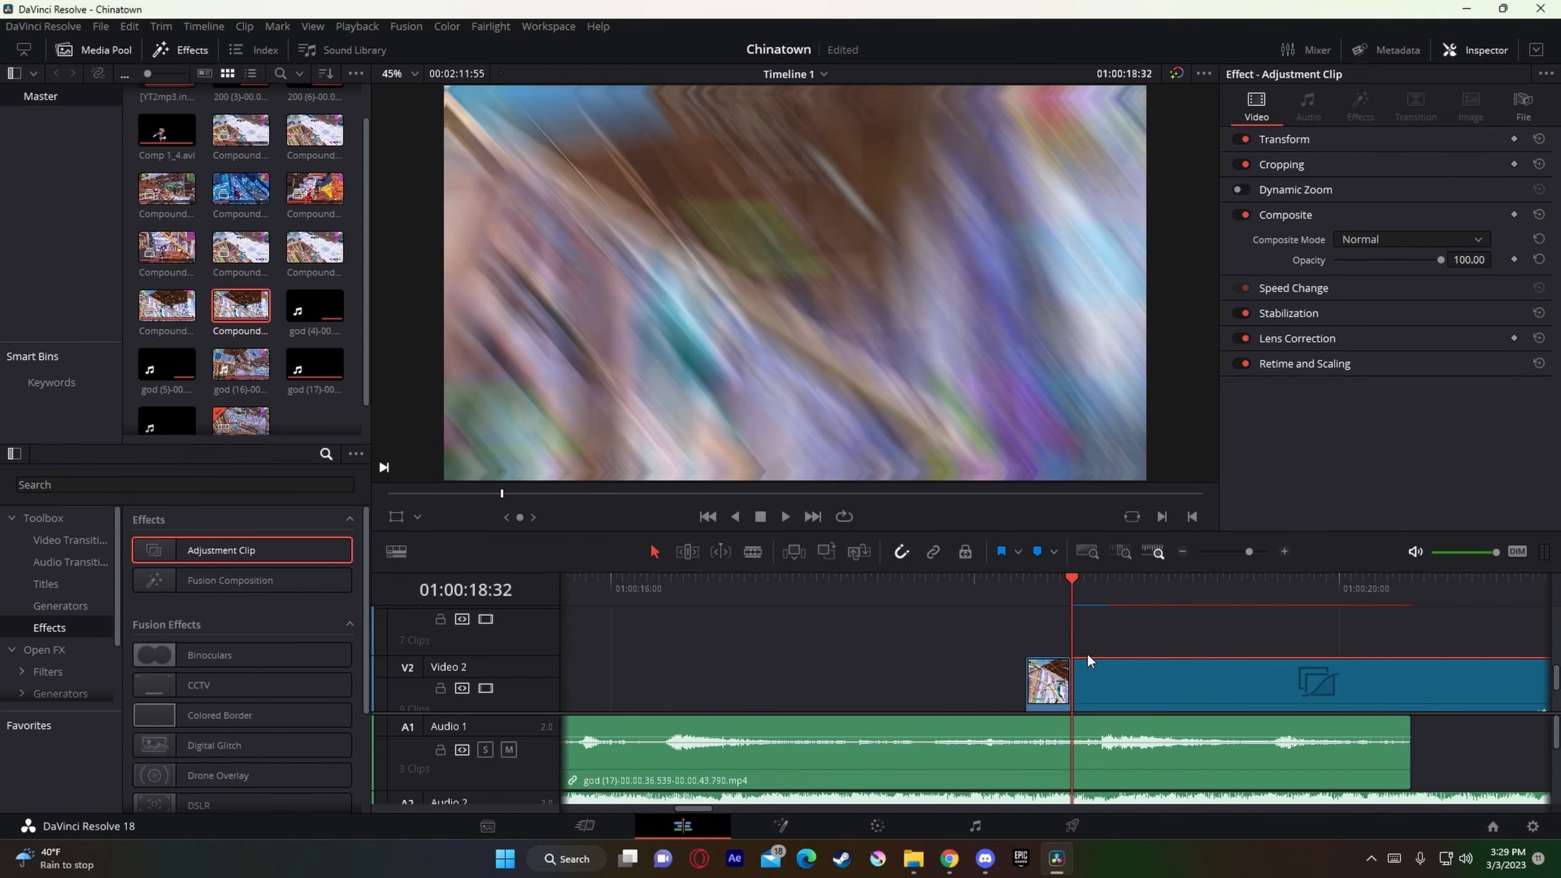
Step: Place another Adjustment Clip on Video 3, starting ahead of the rendered piece, and open it in Fusion
{"action": "left_click_drag", "start_coordinate": [249, 549], "coordinate": [749, 640]}
{"action": "right_click", "coordinate": [784, 645]}
{"action": "left_click", "coordinate": [877, 647]}
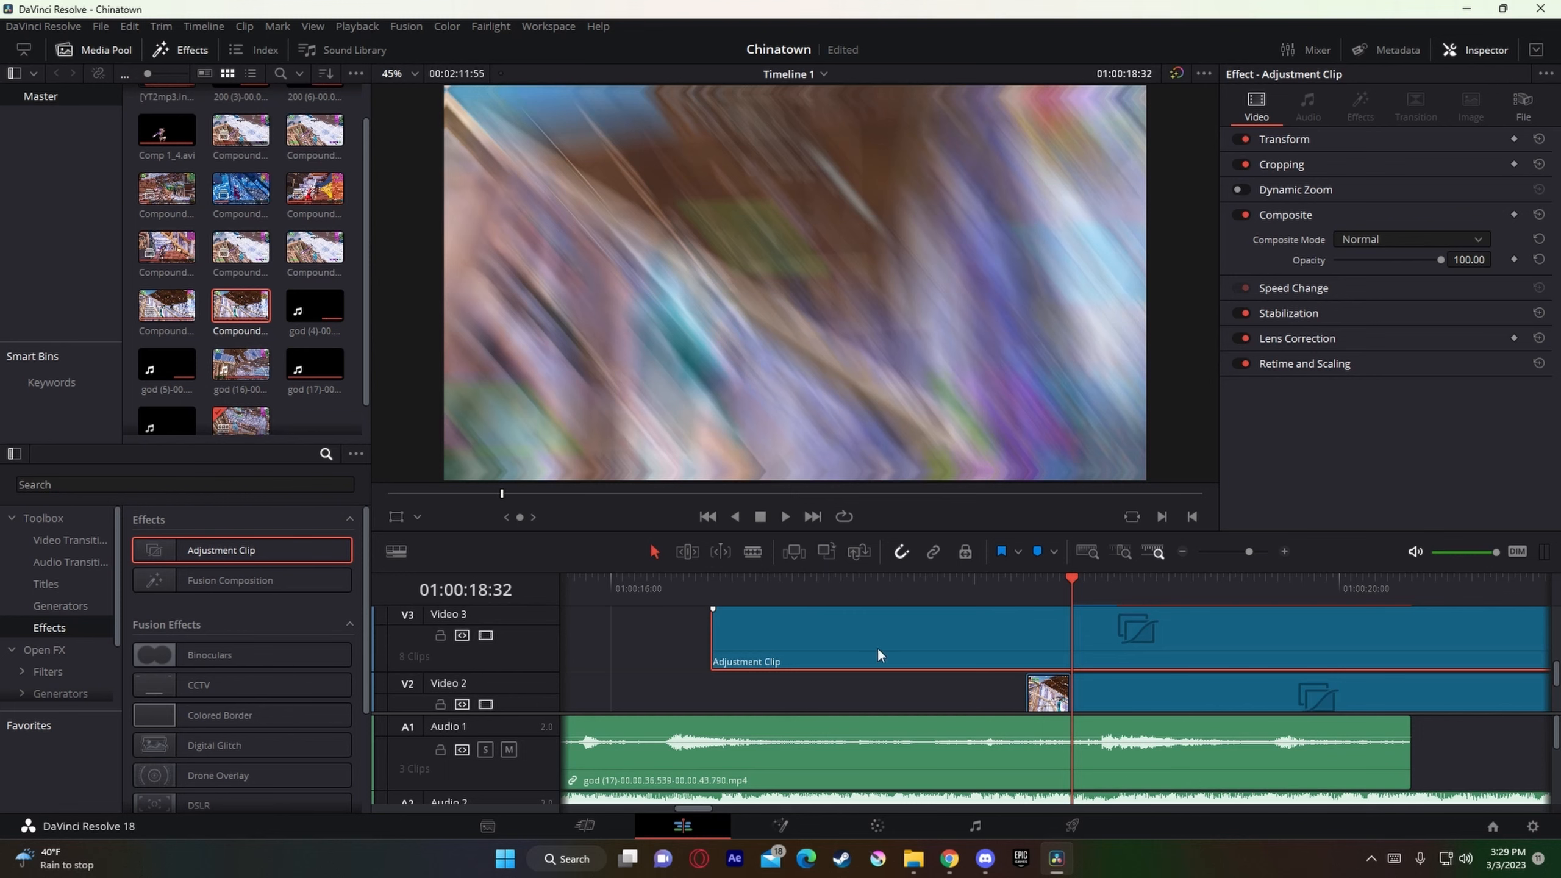
Step: Insert the Nadavb Shake Buildup.setting preset from the Presets folder between MediaIn1 and MediaOut1
{"action": "mouse_move", "coordinate": [909, 861]}
{"action": "left_click", "coordinate": [810, 756]}
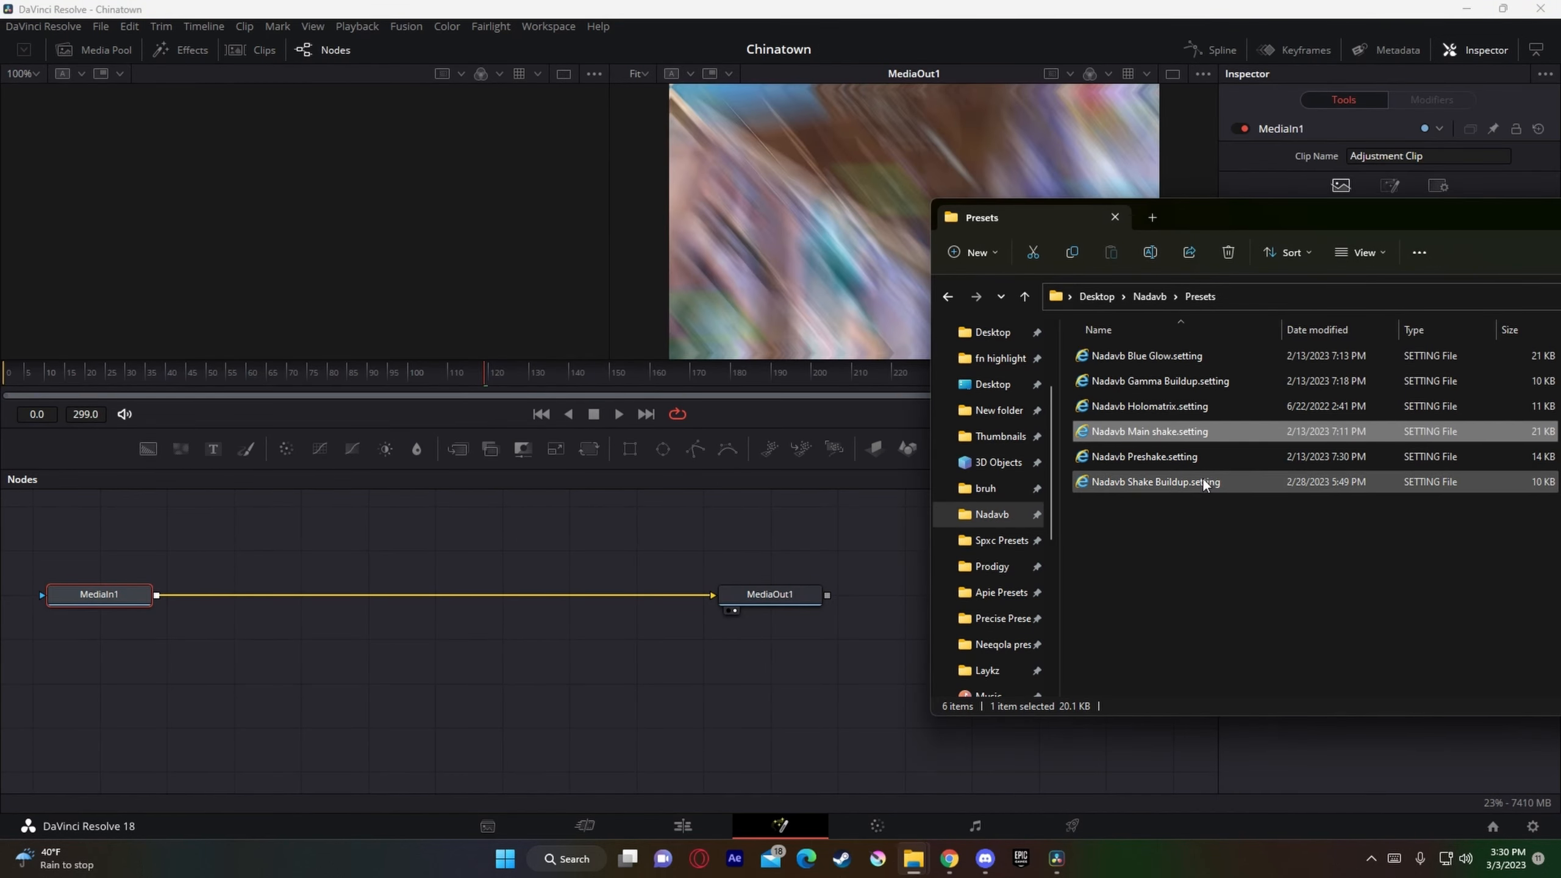
{"action": "left_click_drag", "start_coordinate": [1204, 483], "coordinate": [520, 554]}
{"action": "left_click_drag", "start_coordinate": [520, 558], "coordinate": [239, 566]}
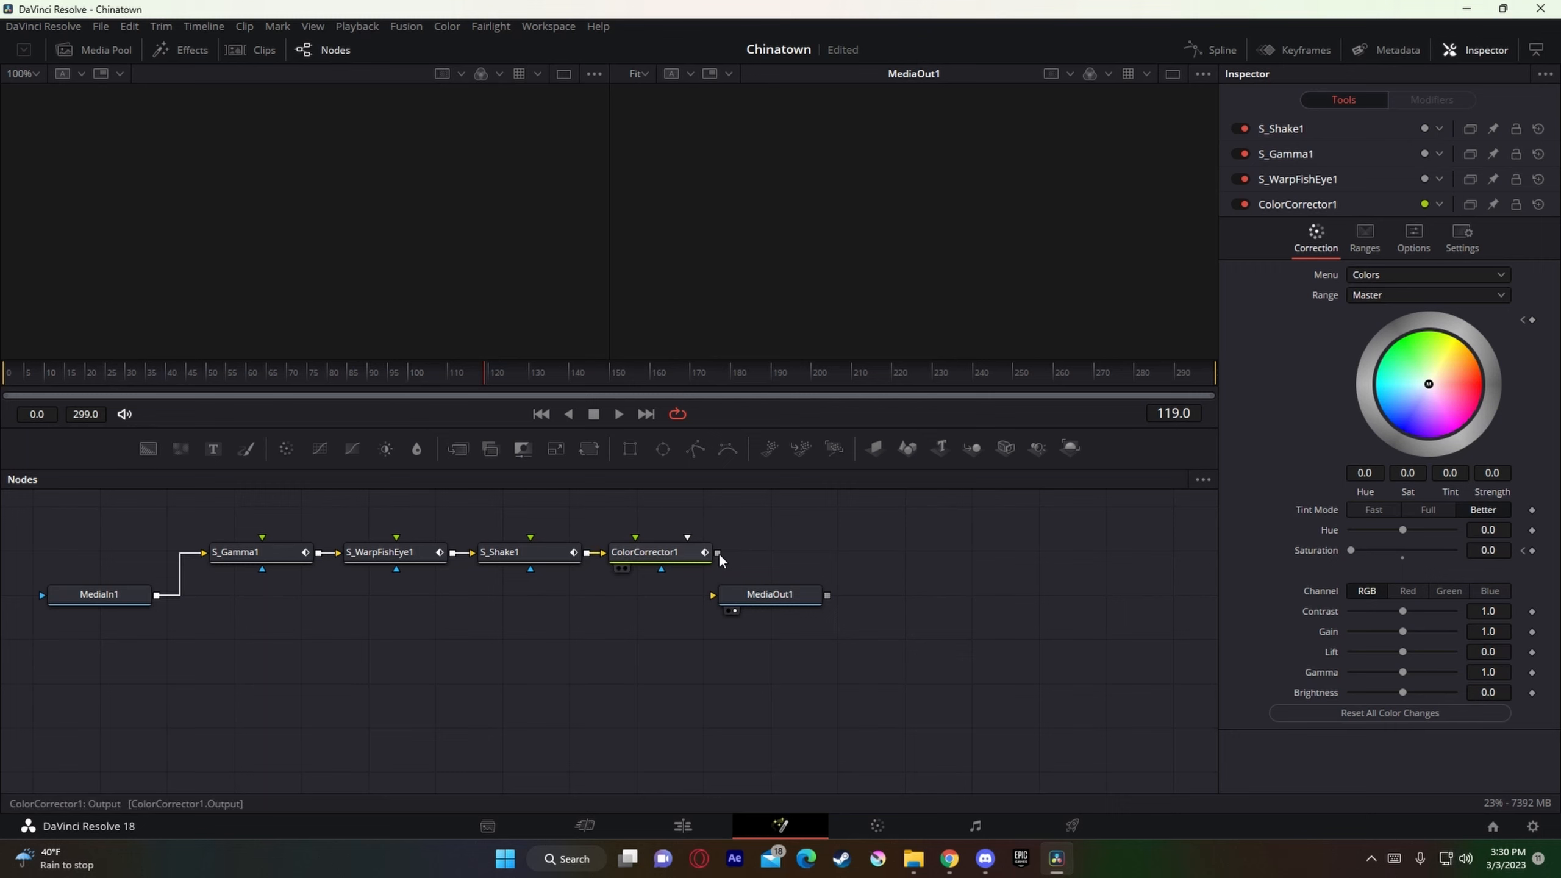
{"action": "left_click_drag", "start_coordinate": [718, 553], "coordinate": [740, 606]}
Step: Locate the buildup nodes' last keyframe at frame 58, split the Video 3 adjustment clip there at 01:00:17:31, and delete the remainder
{"action": "left_click_drag", "start_coordinate": [600, 612], "coordinate": [300, 533]}
{"action": "left_click_drag", "start_coordinate": [644, 593], "coordinate": [259, 539]}
{"action": "left_click", "coordinate": [239, 369]}
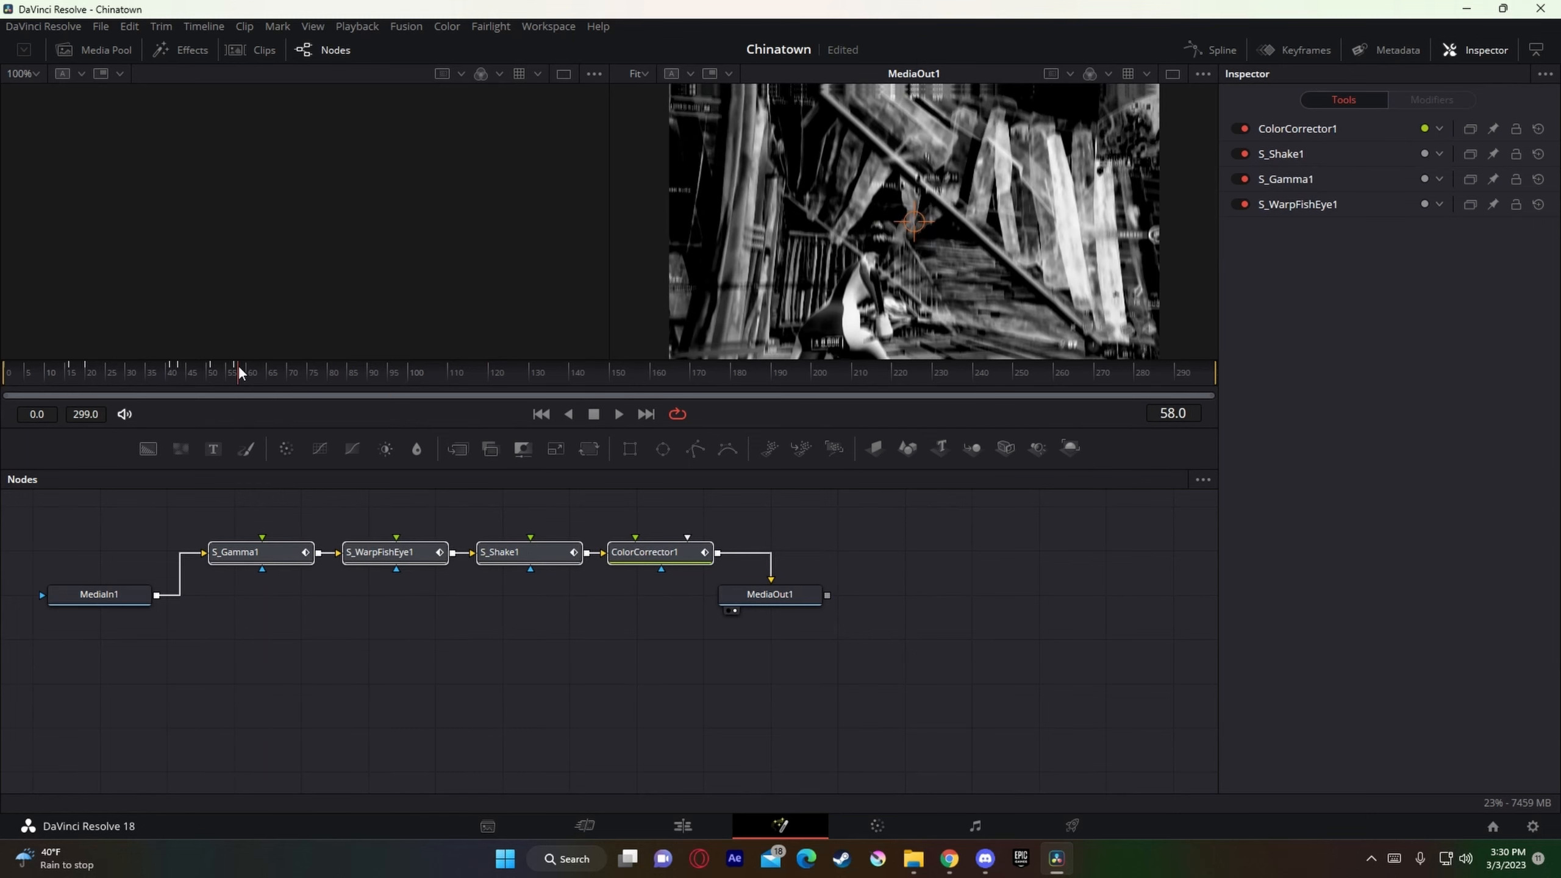
{"action": "left_click", "coordinate": [630, 652]}
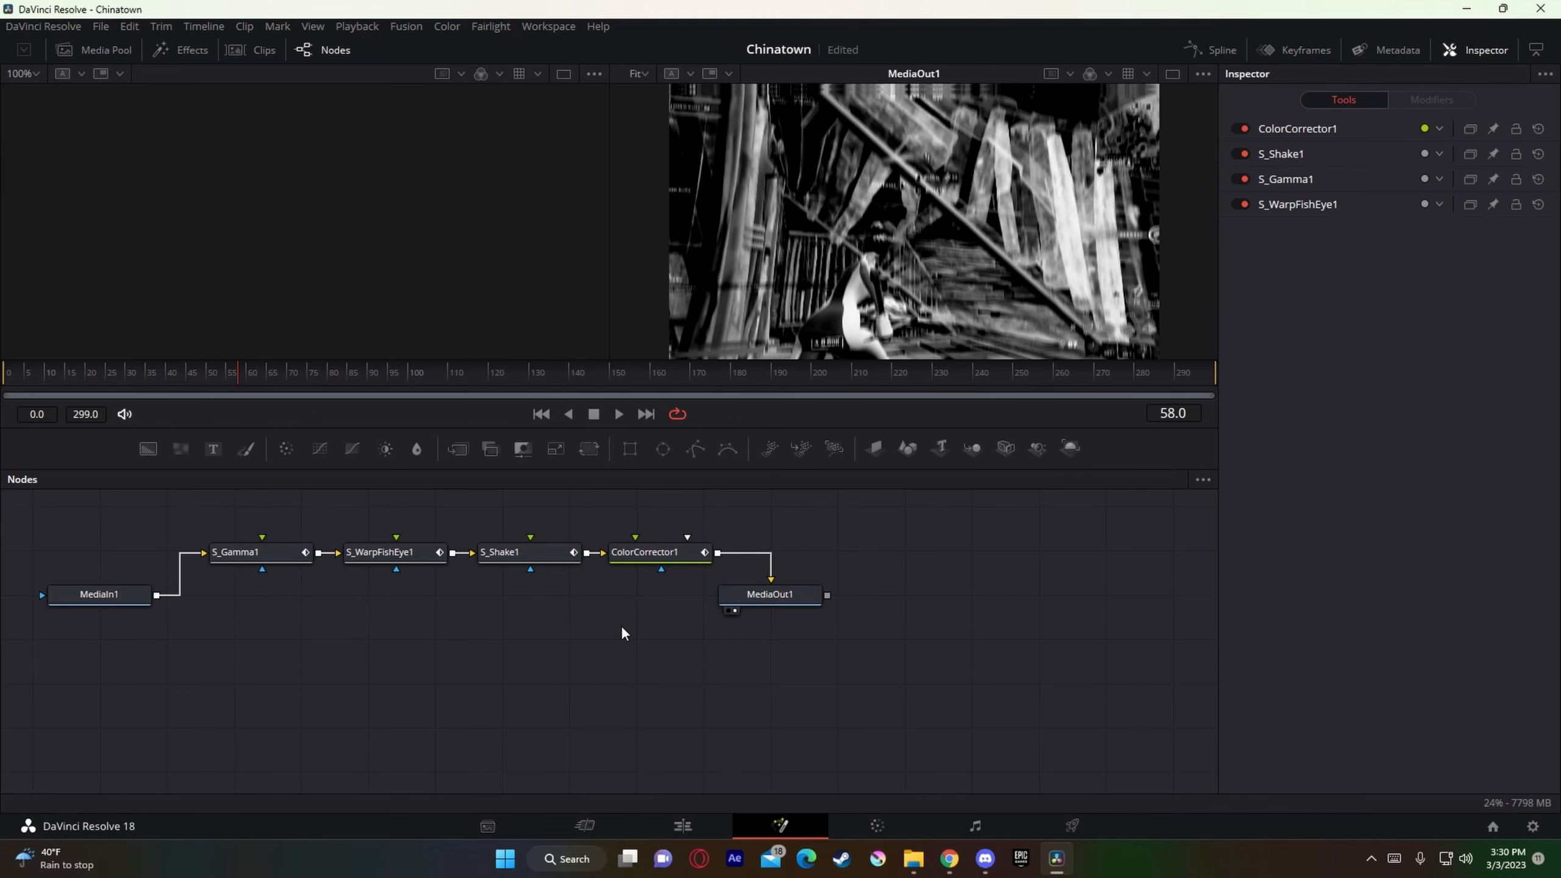
{"action": "left_click_drag", "start_coordinate": [644, 590], "coordinate": [253, 569]}
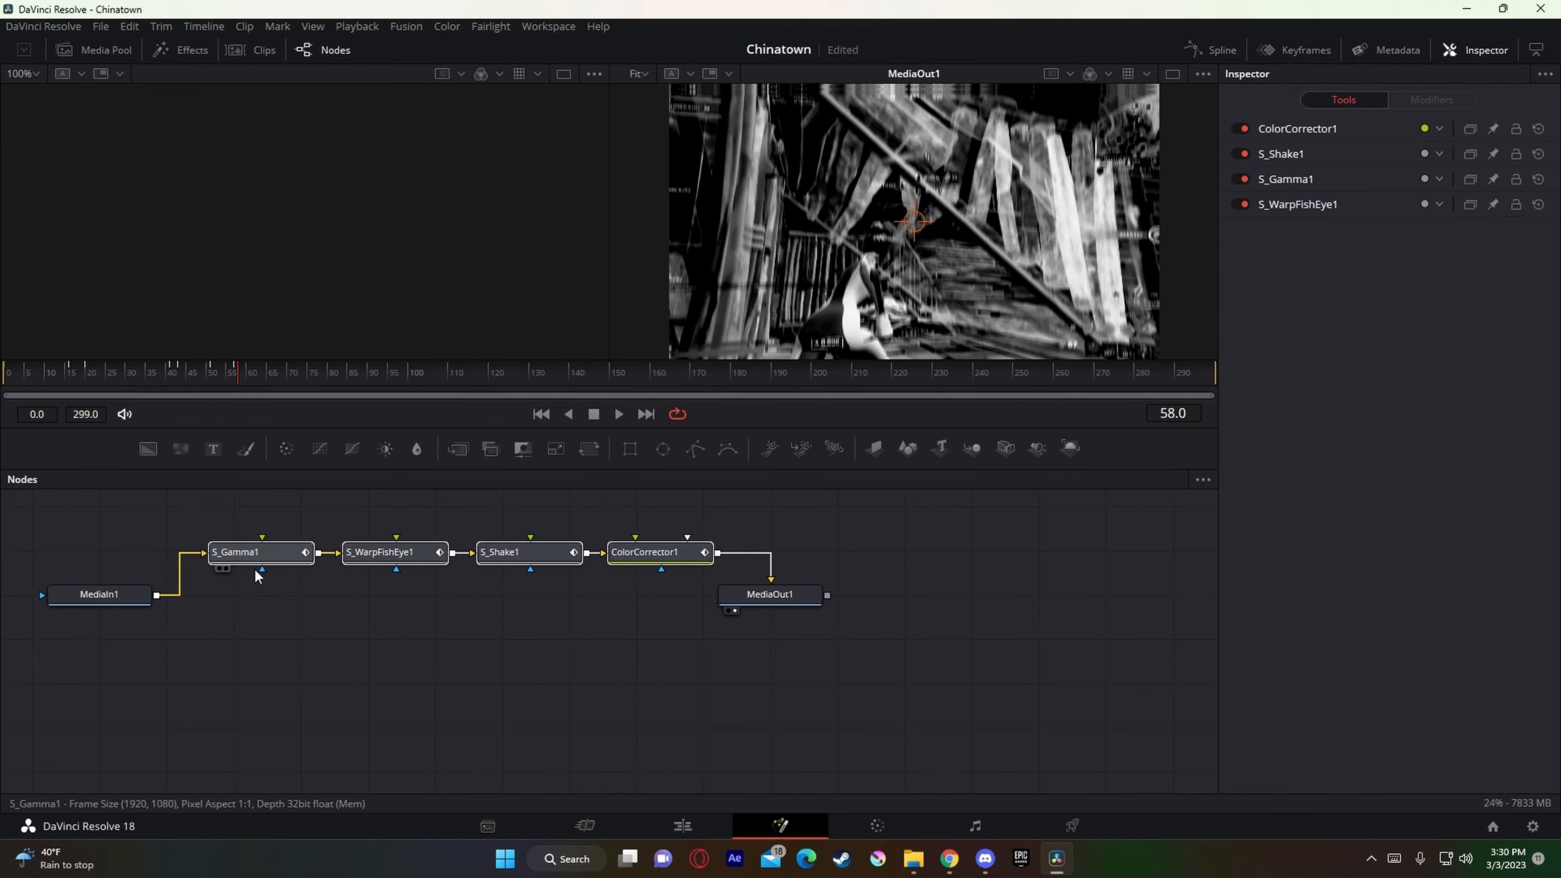
{"action": "left_click", "coordinate": [700, 821]}
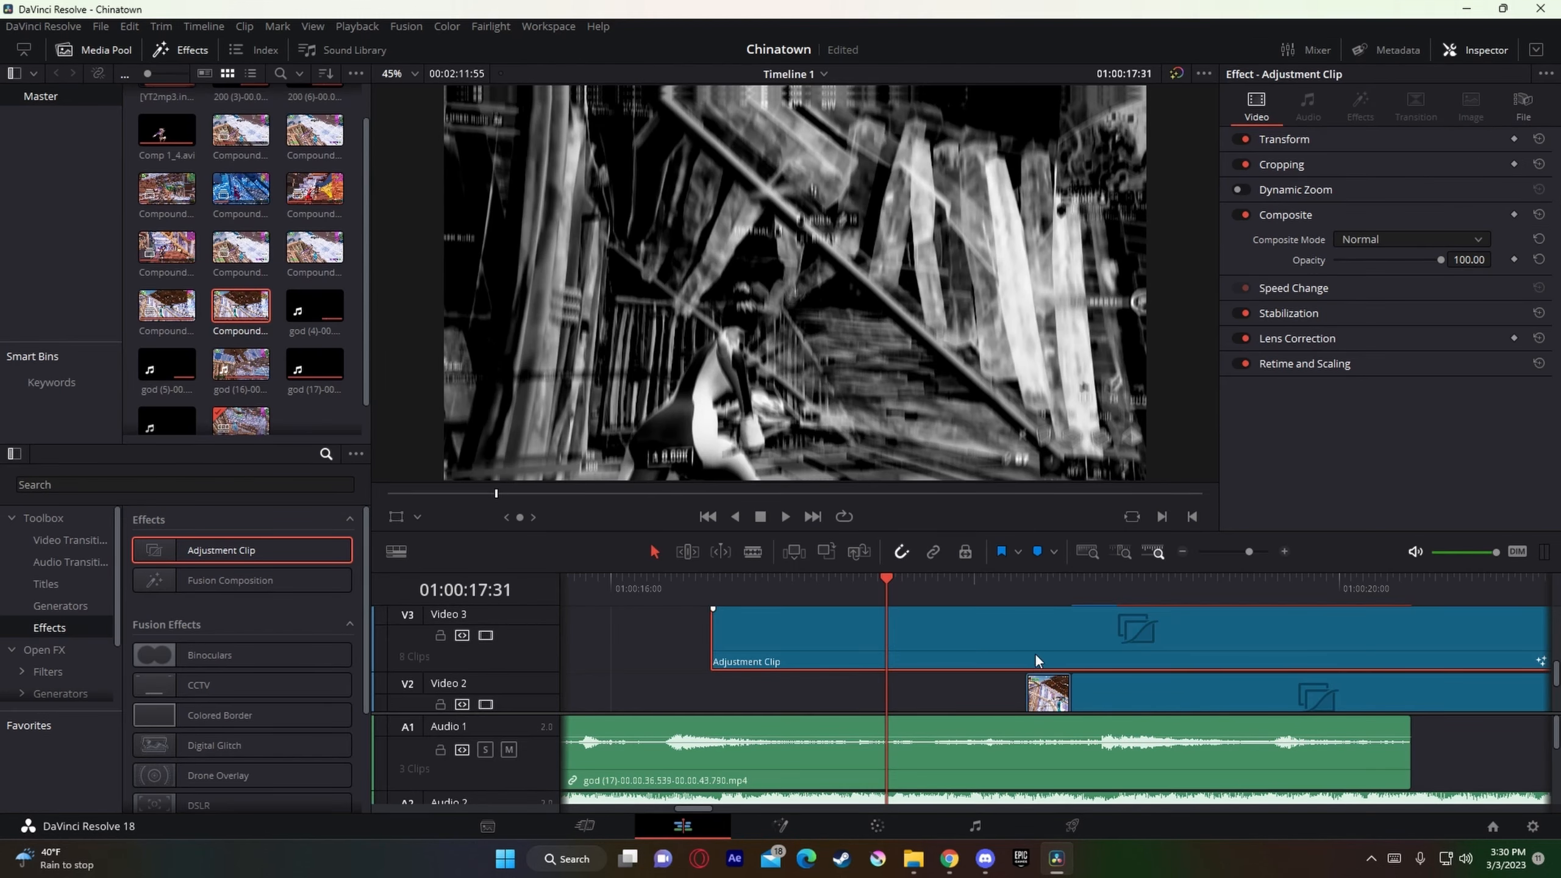
{"action": "key", "text": "ctrl+b"}
{"action": "key", "text": "Delete"}
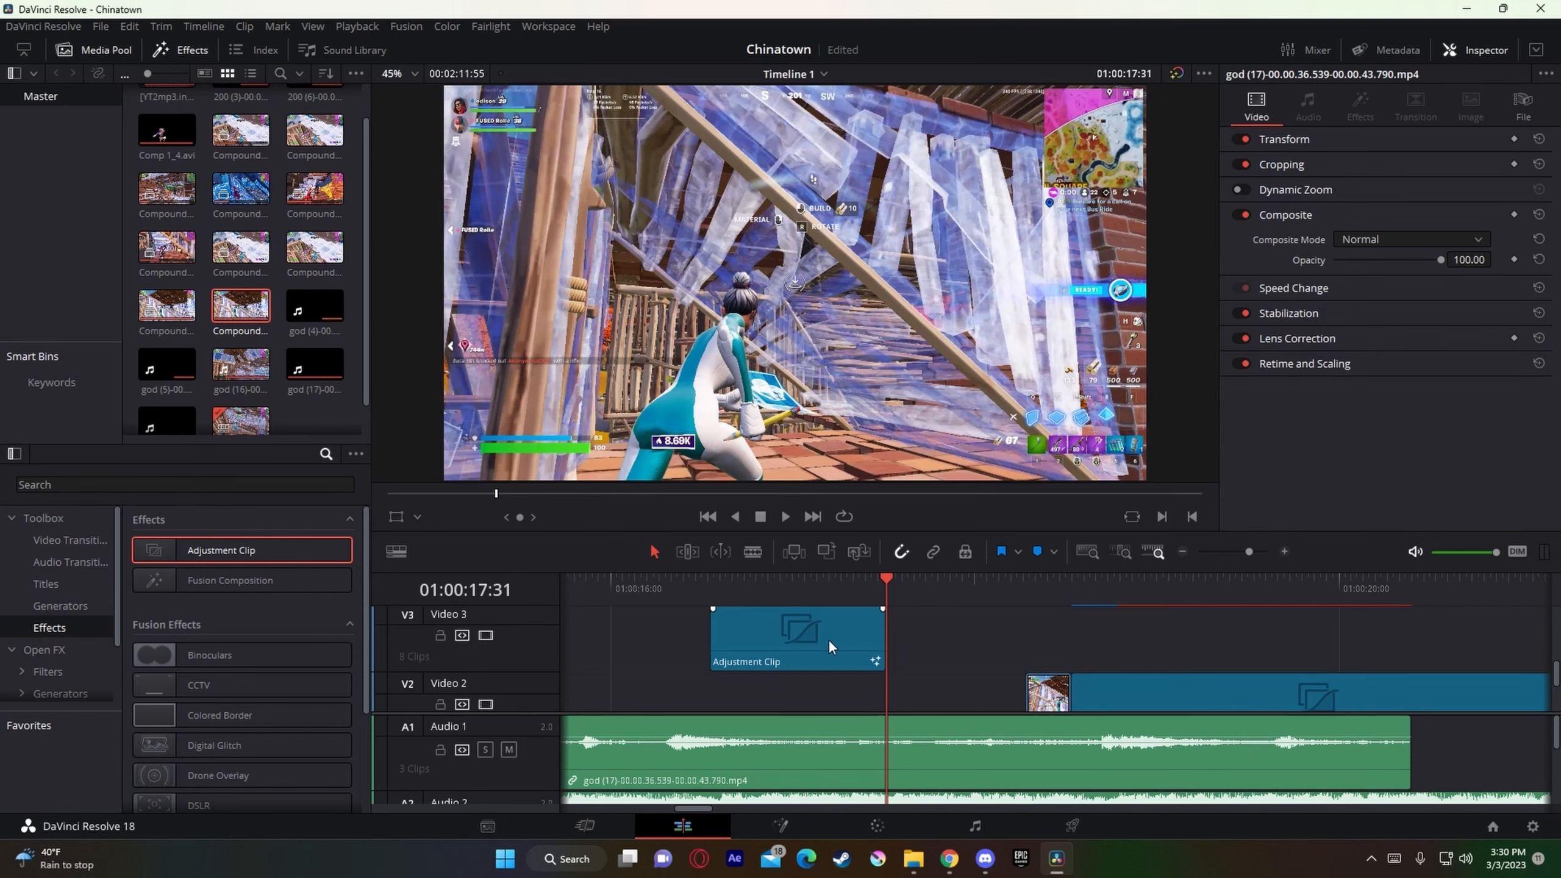
Step: Move the rendered piece up to Video 3 and the buildup adjustment clip down to Video 2, ending where the main shake clip starts
{"action": "scroll", "coordinate": [1043, 681], "scroll_direction": "down", "scroll_amount": 1}
{"action": "left_click", "coordinate": [1039, 679]}
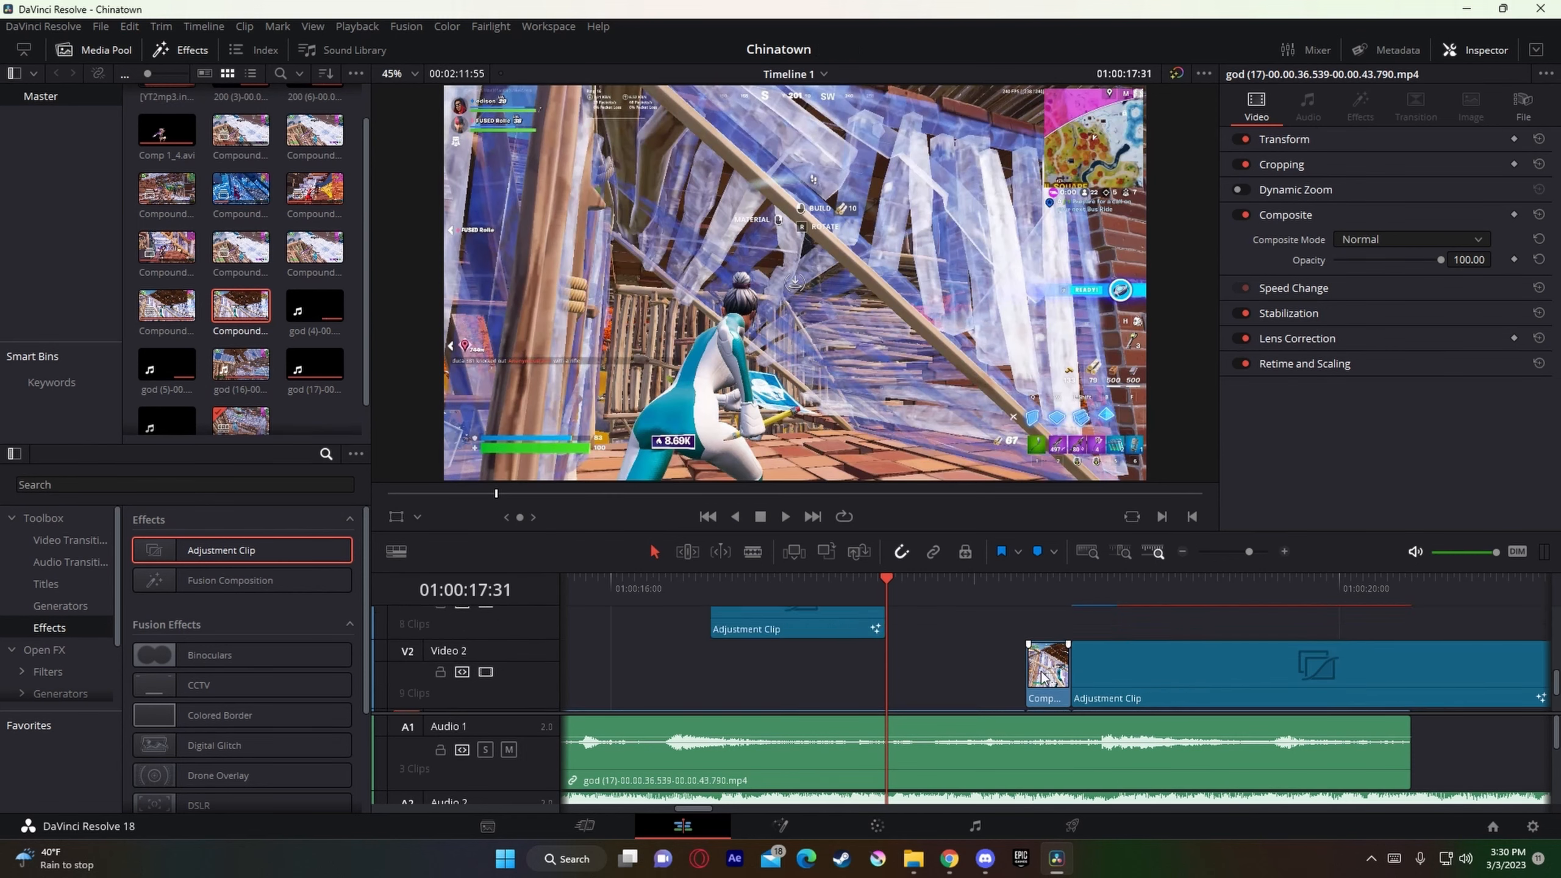
{"action": "left_click_drag", "start_coordinate": [1042, 678], "coordinate": [1047, 628]}
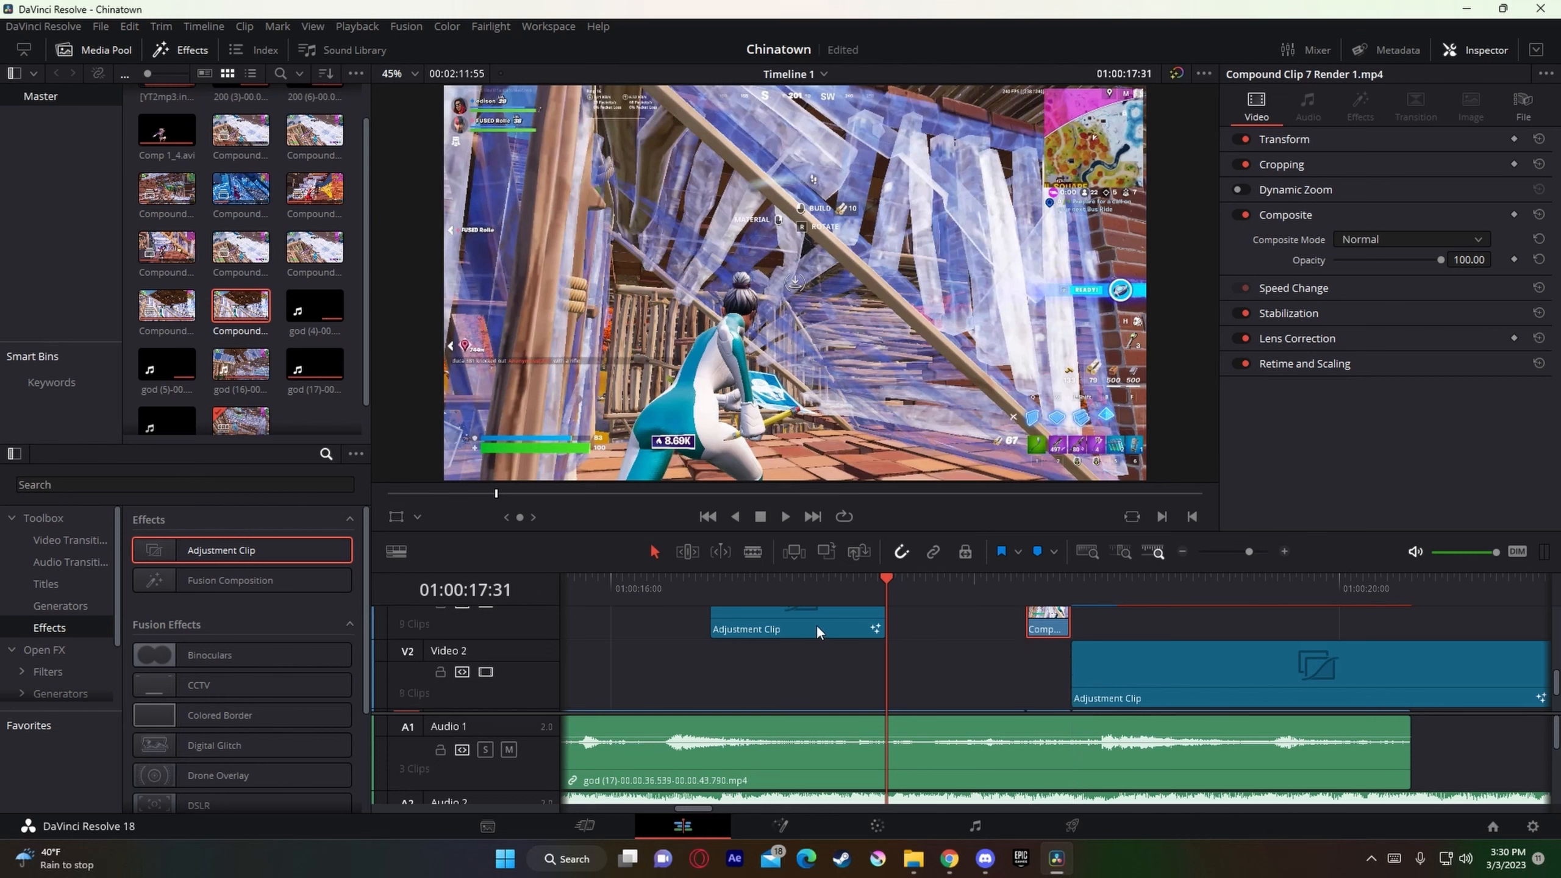
{"action": "left_click_drag", "start_coordinate": [816, 625], "coordinate": [1004, 679]}
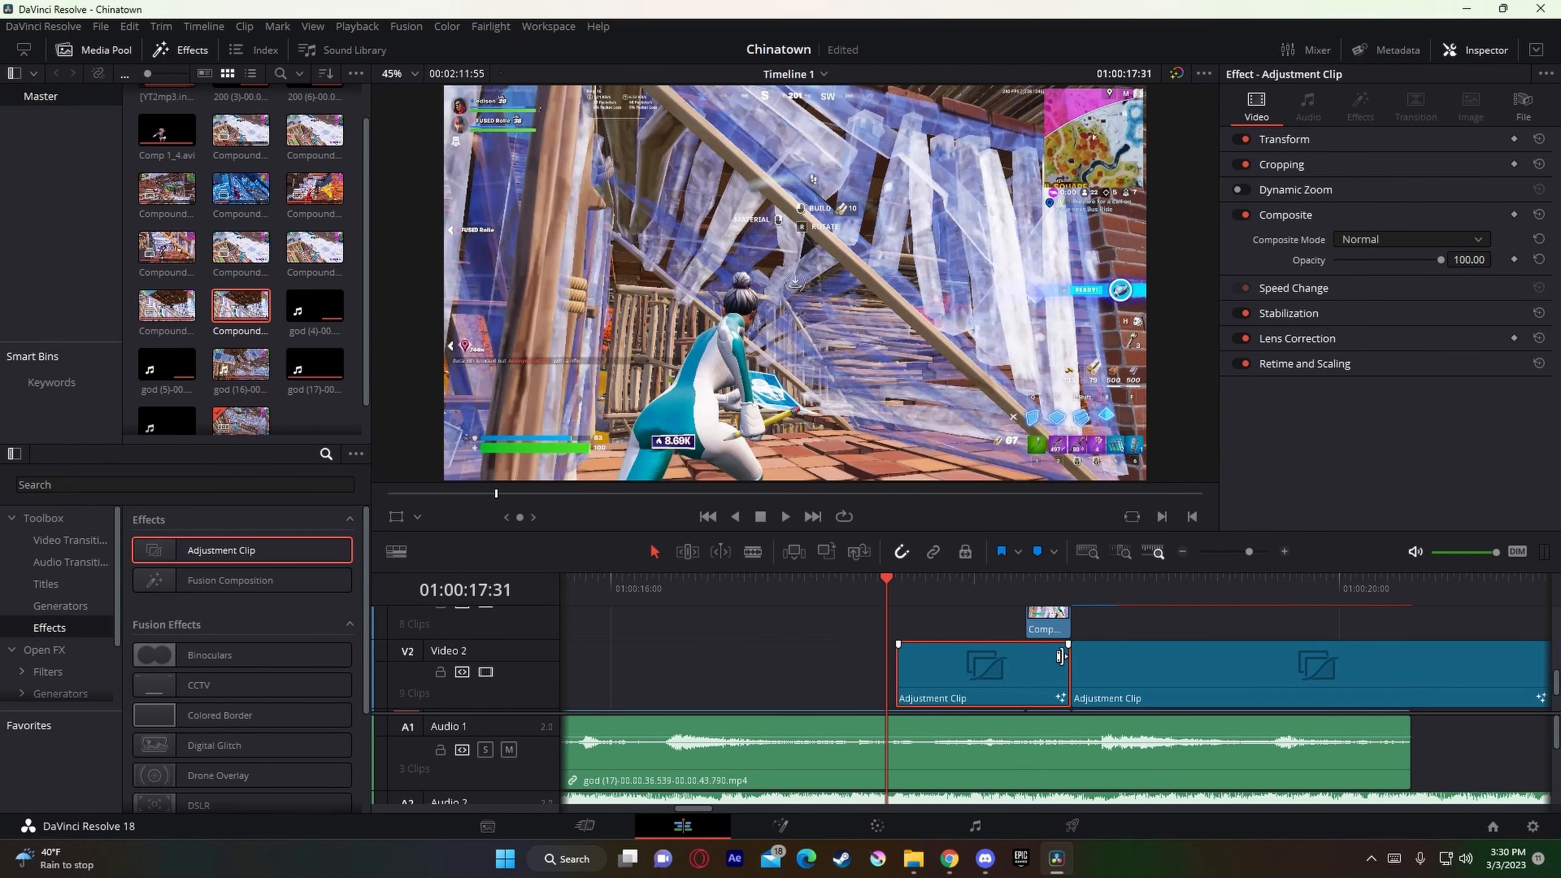
Step: Turn on Render Cache Color Output for the shake buildup and main shake adjustment clips on Video 2
{"action": "right_click", "coordinate": [1090, 666]}
{"action": "left_click", "coordinate": [1130, 655]}
{"action": "right_click", "coordinate": [1013, 674]}
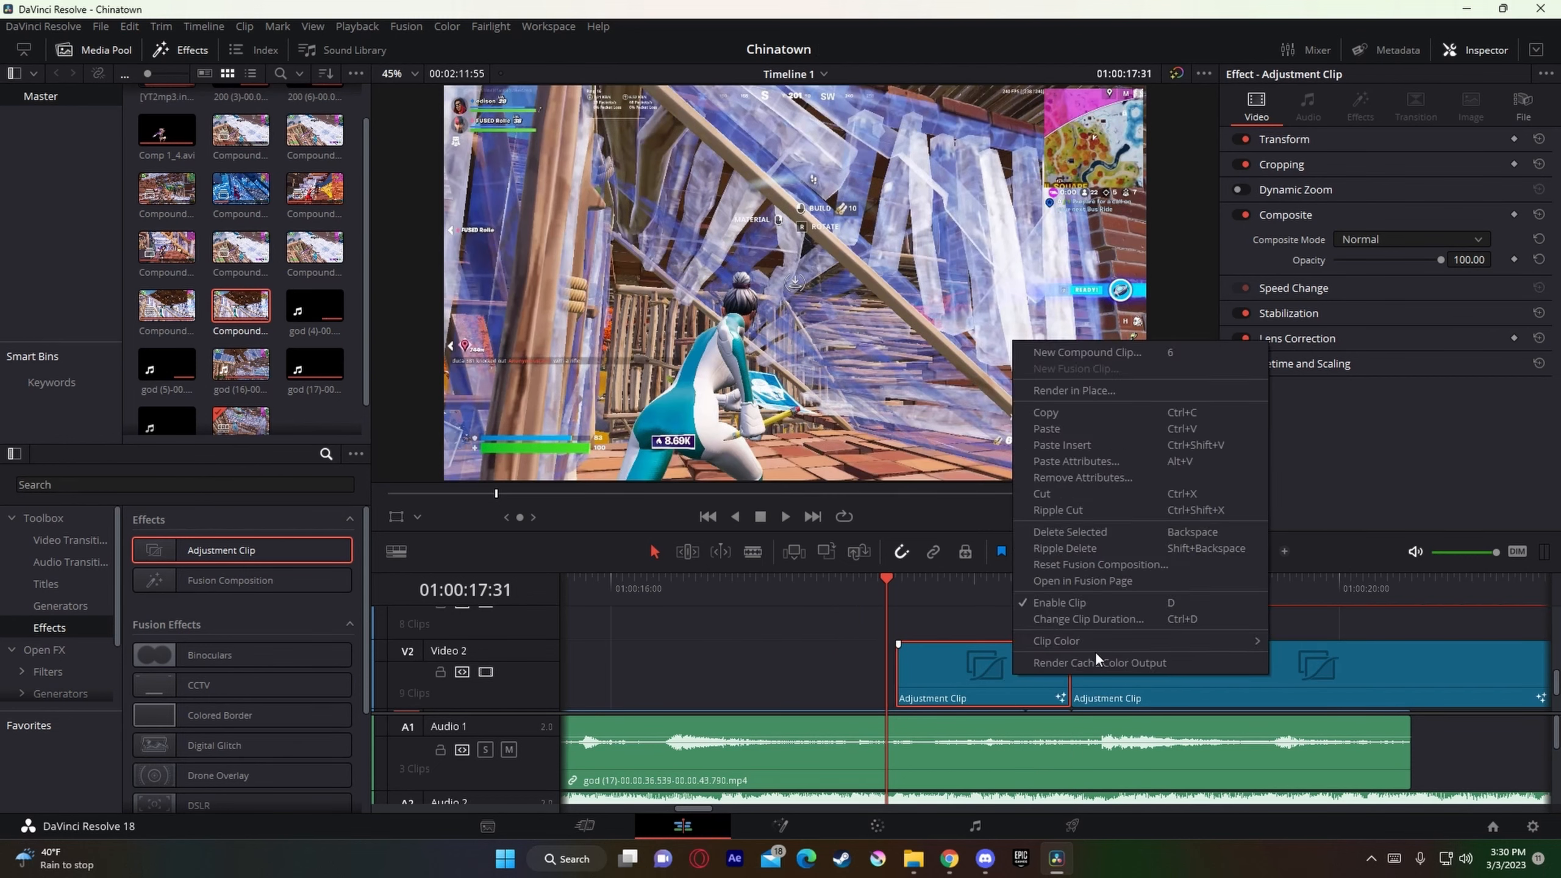
{"action": "left_click", "coordinate": [1096, 658]}
{"action": "scroll", "coordinate": [1069, 659], "scroll_direction": "up", "scroll_amount": 1}
{"action": "left_click", "coordinate": [1048, 658]}
{"action": "left_click", "coordinate": [1044, 599]}
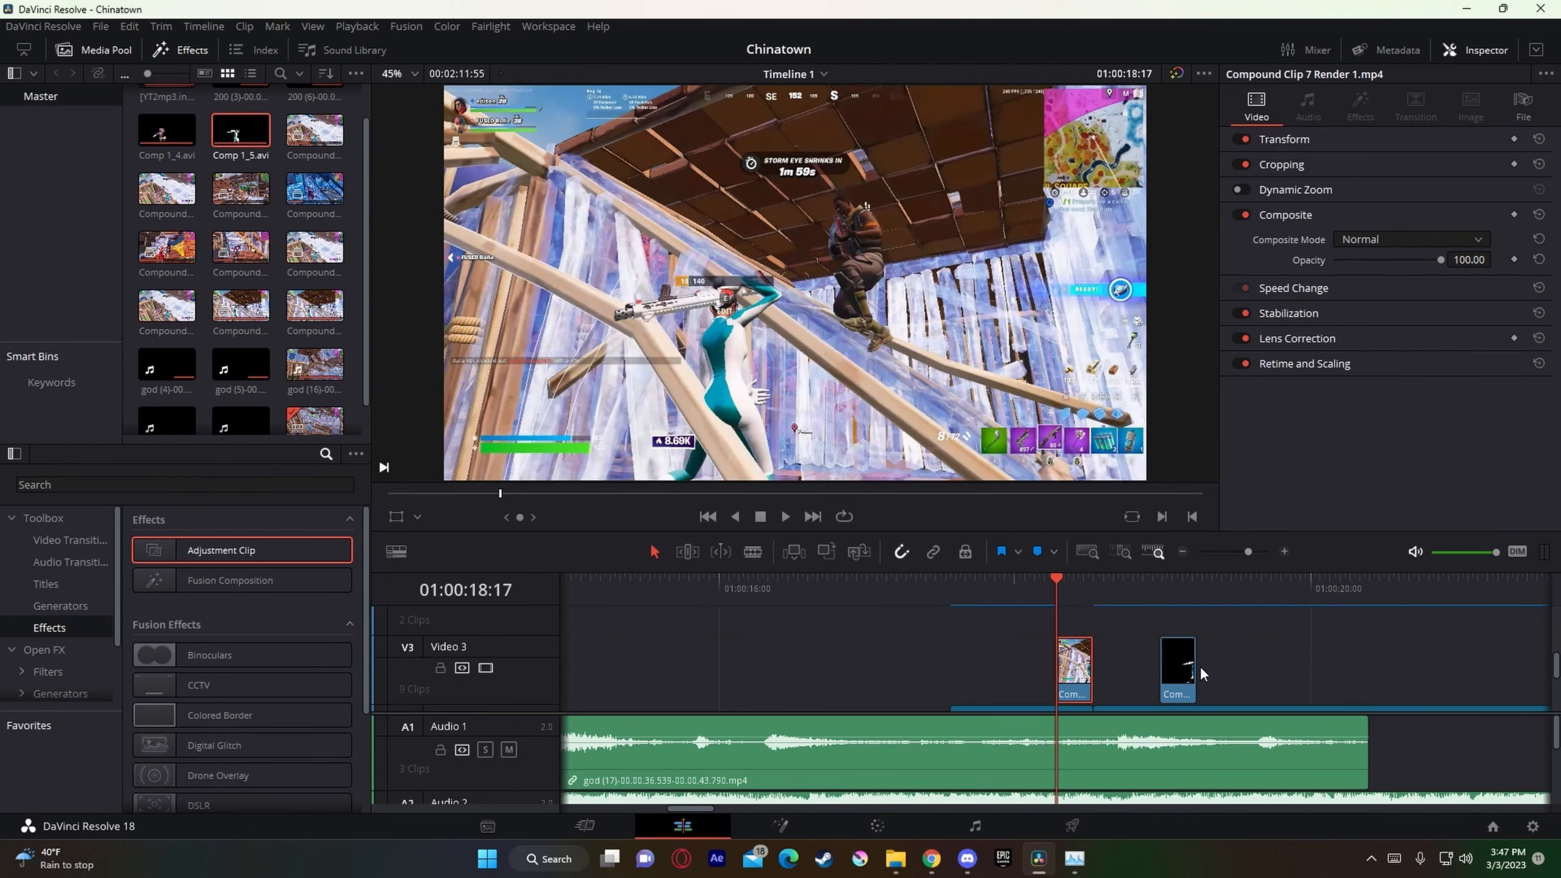
Step: Move the Comp 1_5.avi clip on Video 3 to start at 01:00:18:17 in place of the rendered piece, and check its first frames
{"action": "left_click_drag", "start_coordinate": [1174, 676], "coordinate": [1075, 674]}
{"action": "scroll", "coordinate": [1087, 669], "scroll_direction": "down", "scroll_amount": 1}
{"action": "scroll", "coordinate": [1086, 668], "scroll_direction": "up", "scroll_amount": 2}
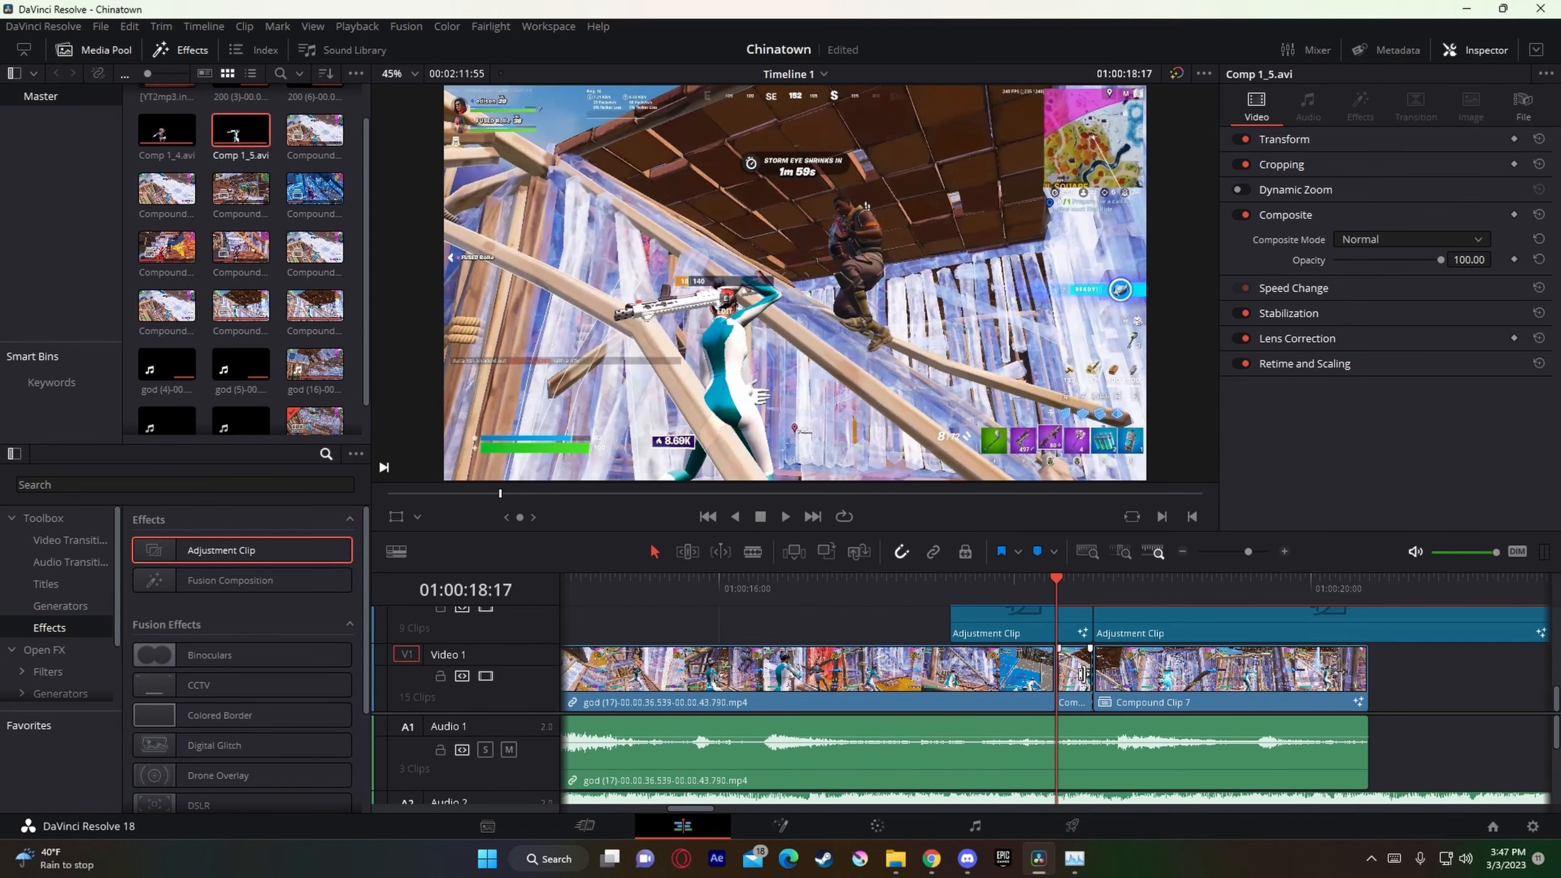
{"action": "left_click_drag", "start_coordinate": [1070, 669], "coordinate": [1072, 669]}
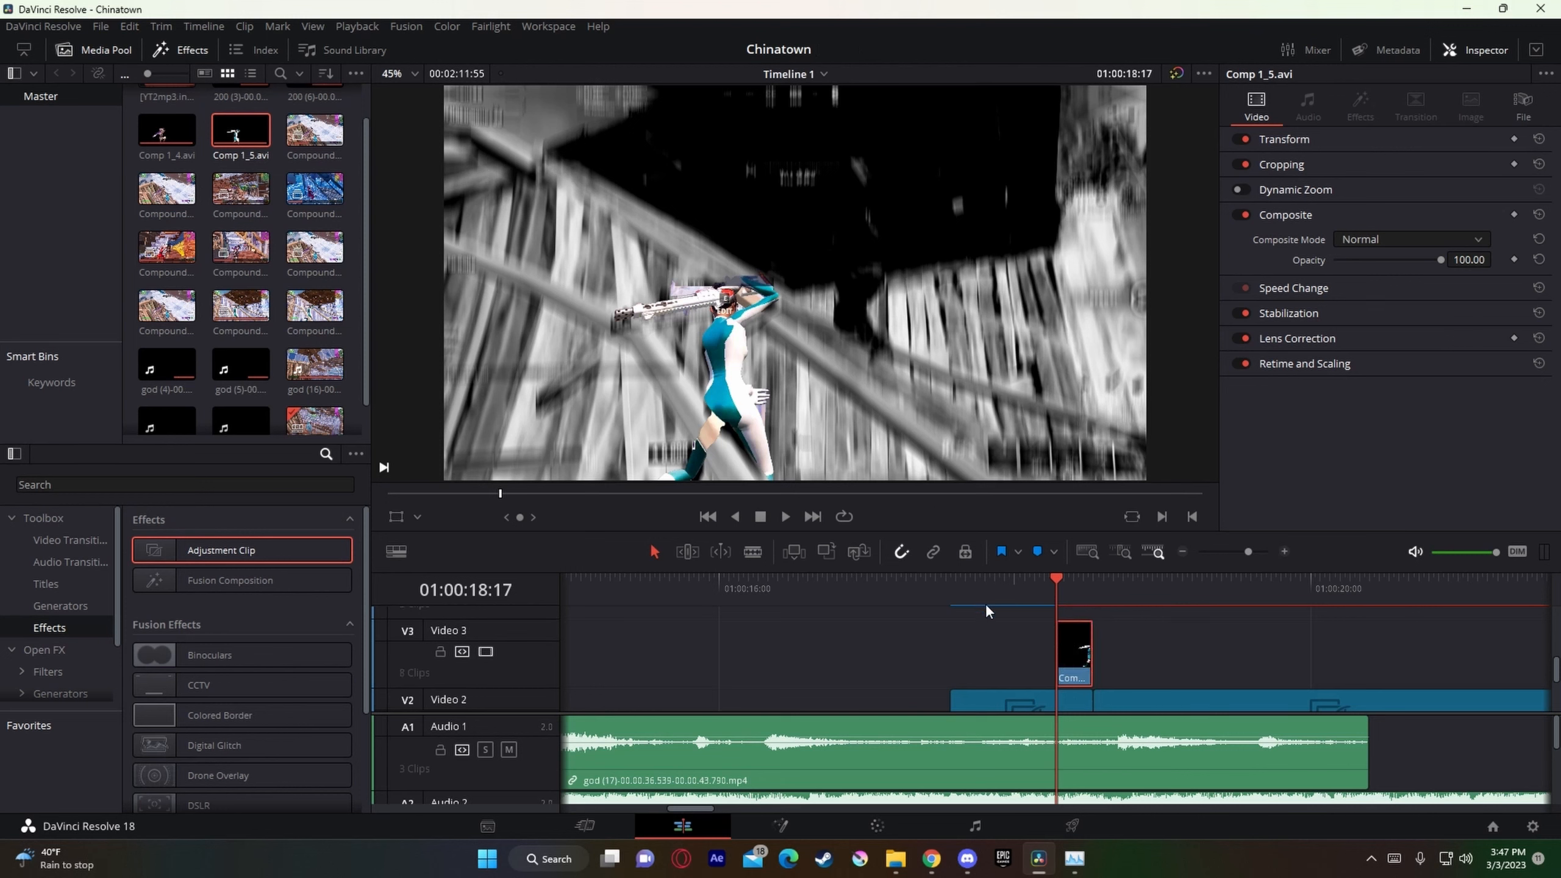
{"action": "key", "text": "Right"}
{"action": "key", "text": "Right"}
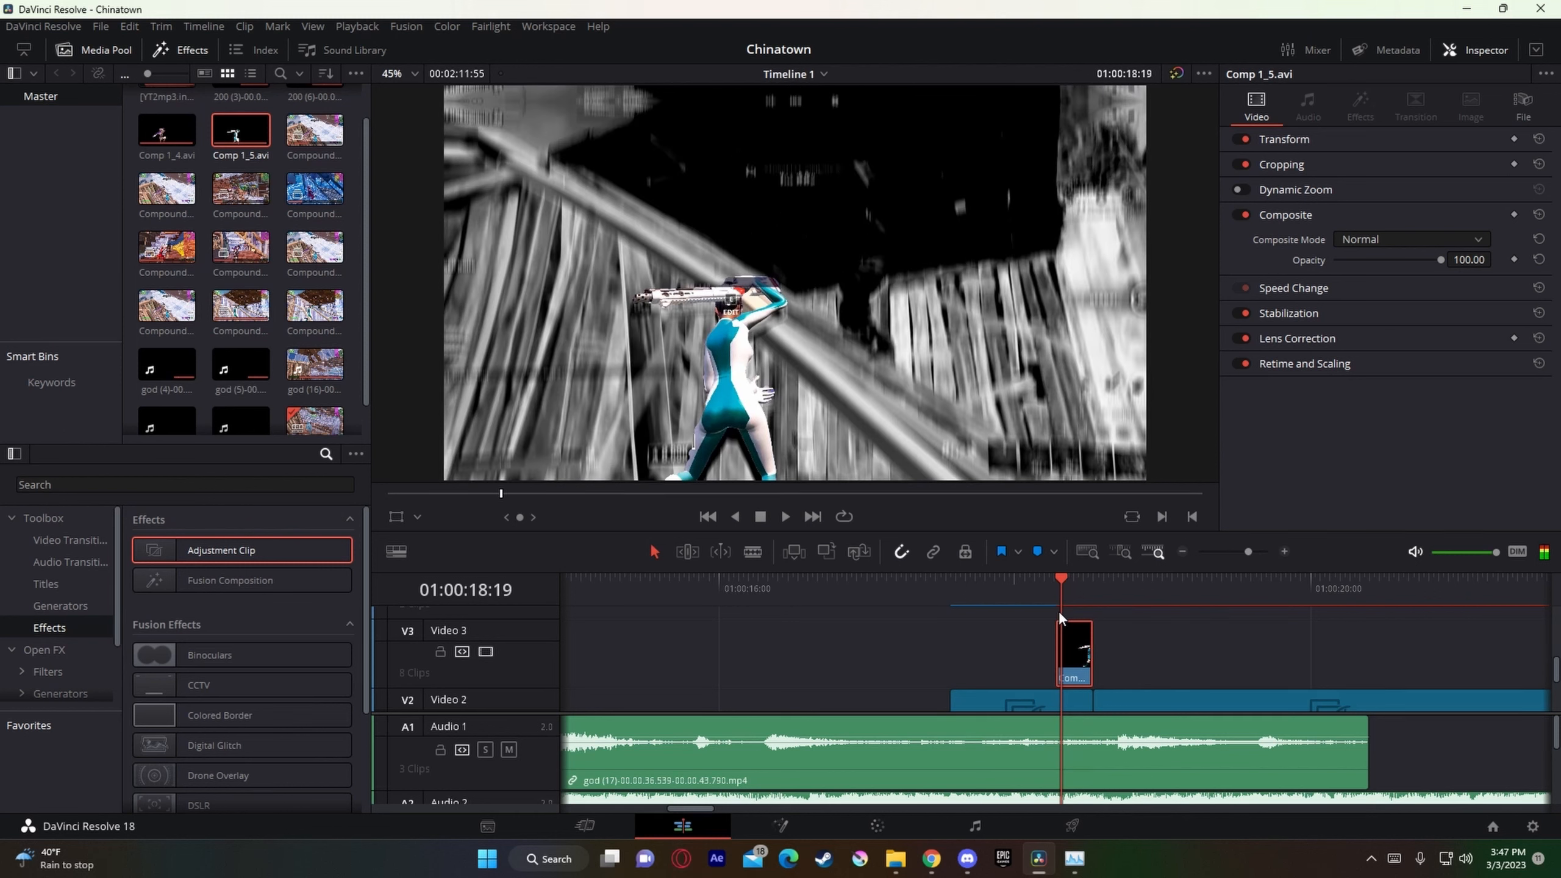
{"action": "key", "text": "Left"}
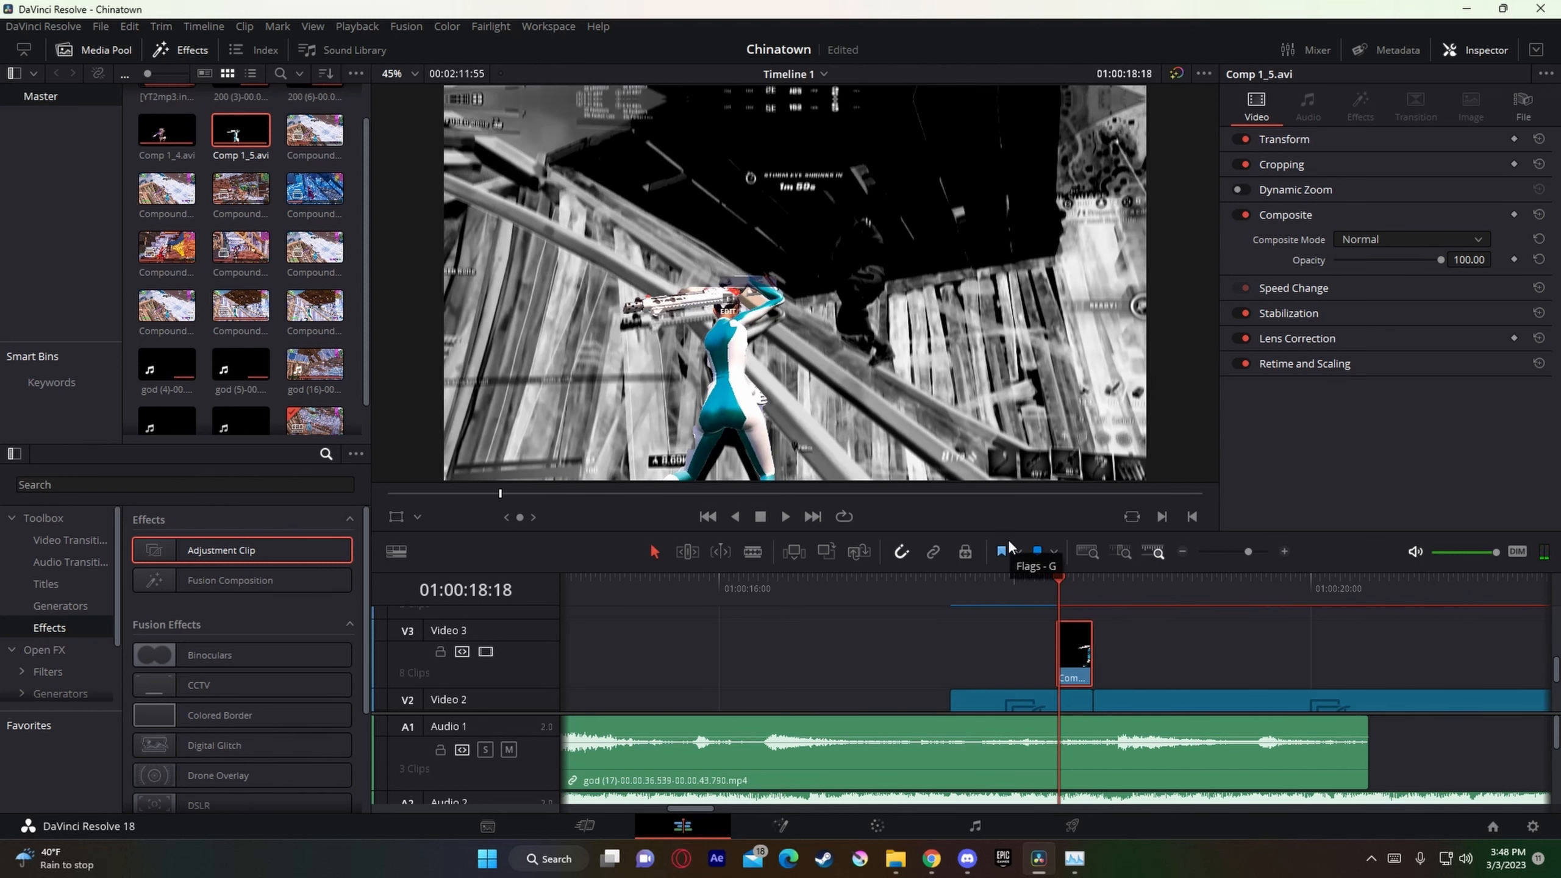
{"action": "key", "text": "Left"}
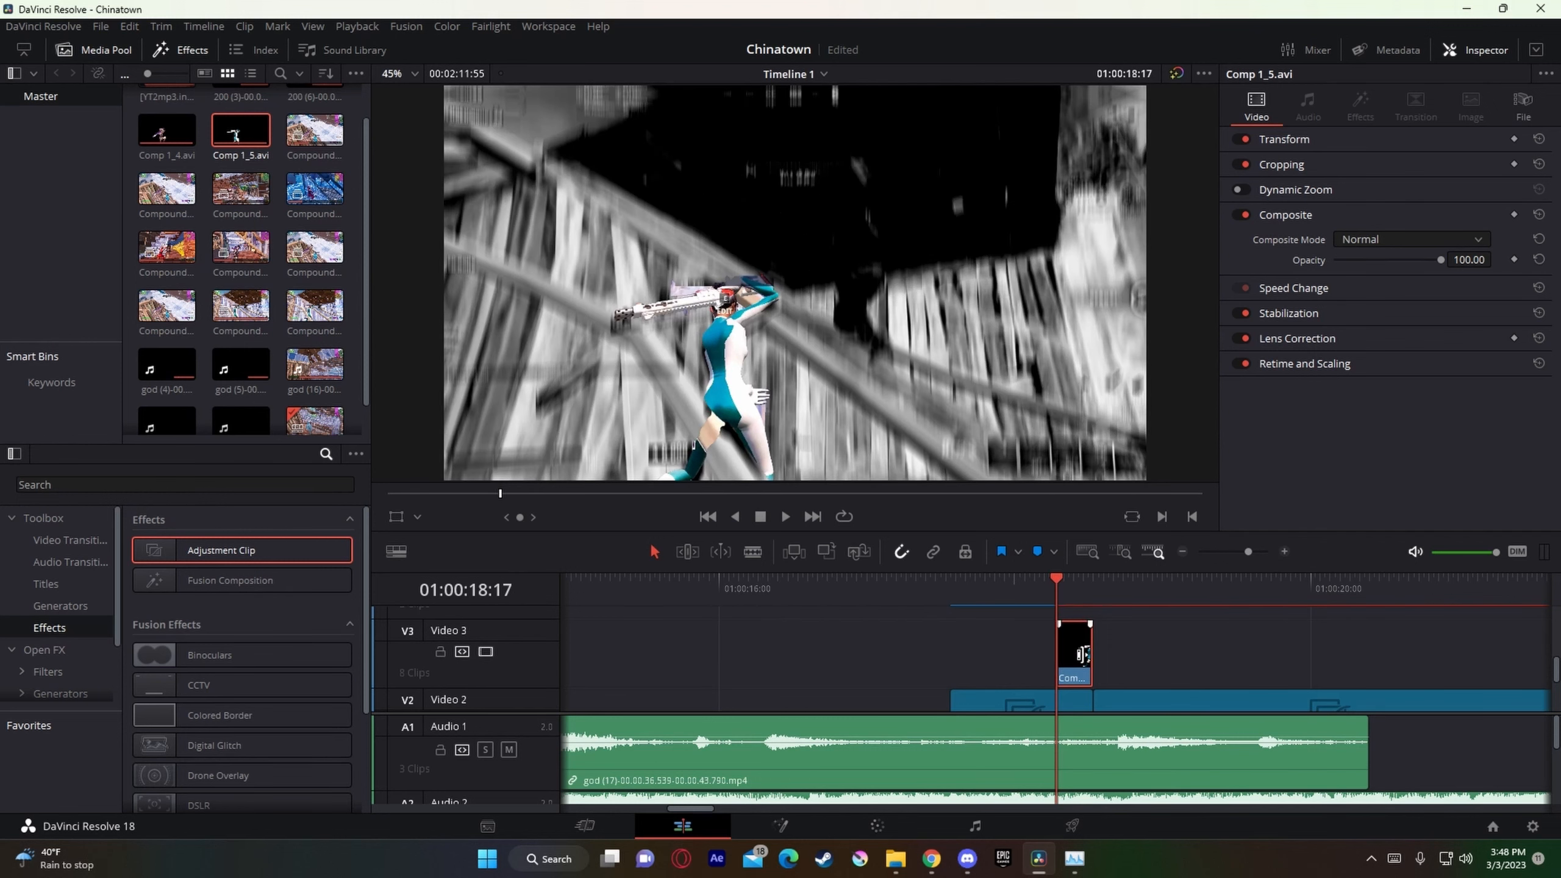
Step: Duplicate Comp 1_5.avi onto Video 4 directly above the original, and open the Video 3 copy in Fusion
{"action": "scroll", "coordinate": [1080, 672], "scroll_direction": "up", "scroll_amount": 1}
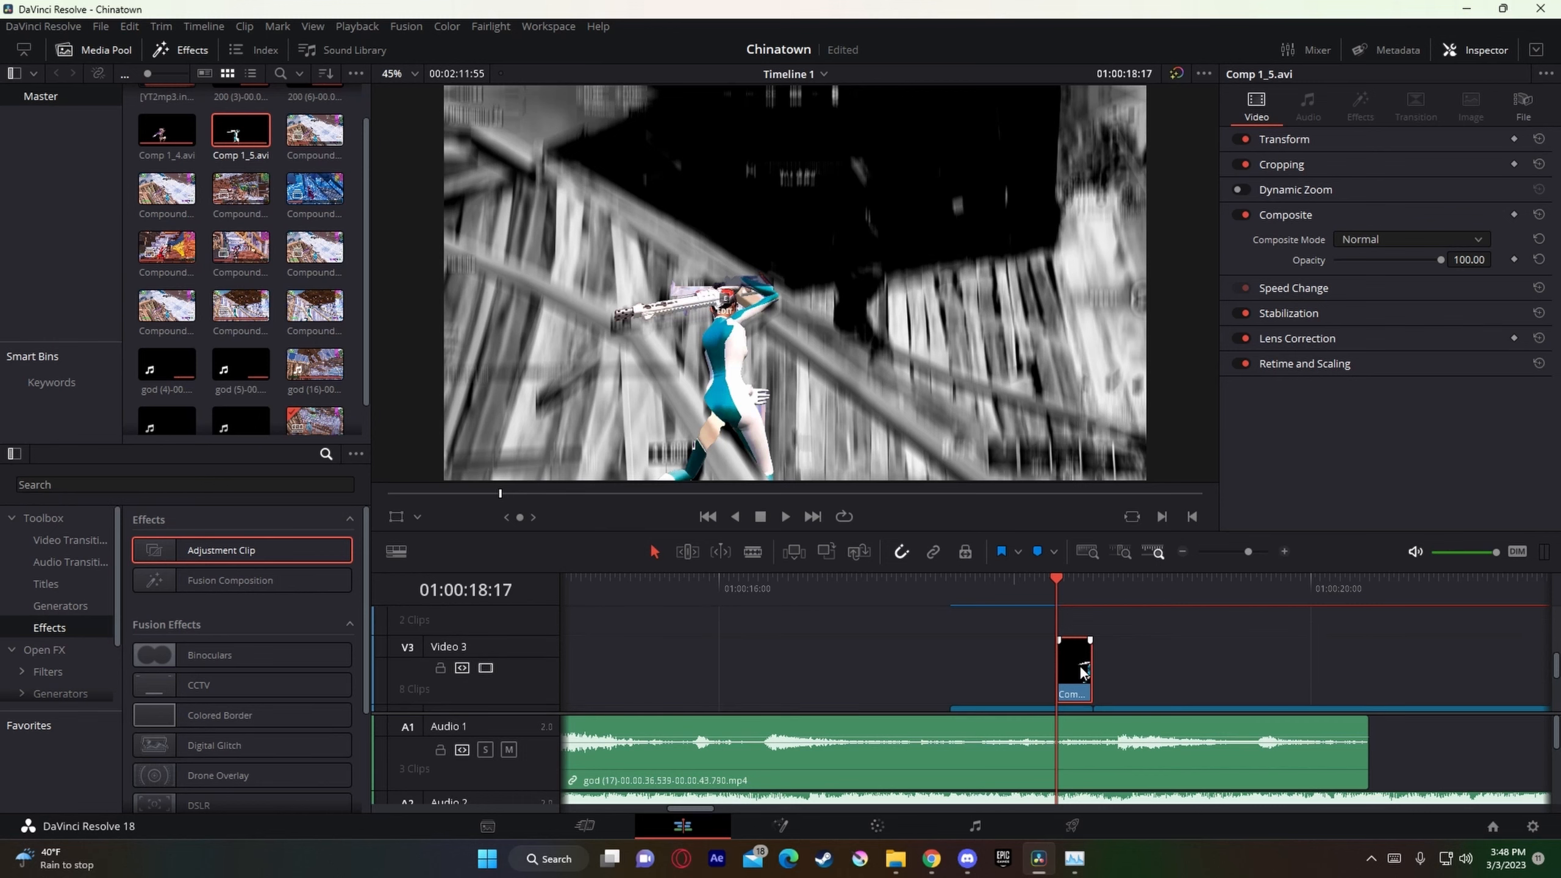
{"action": "scroll", "coordinate": [1081, 670], "scroll_direction": "up", "scroll_amount": 2}
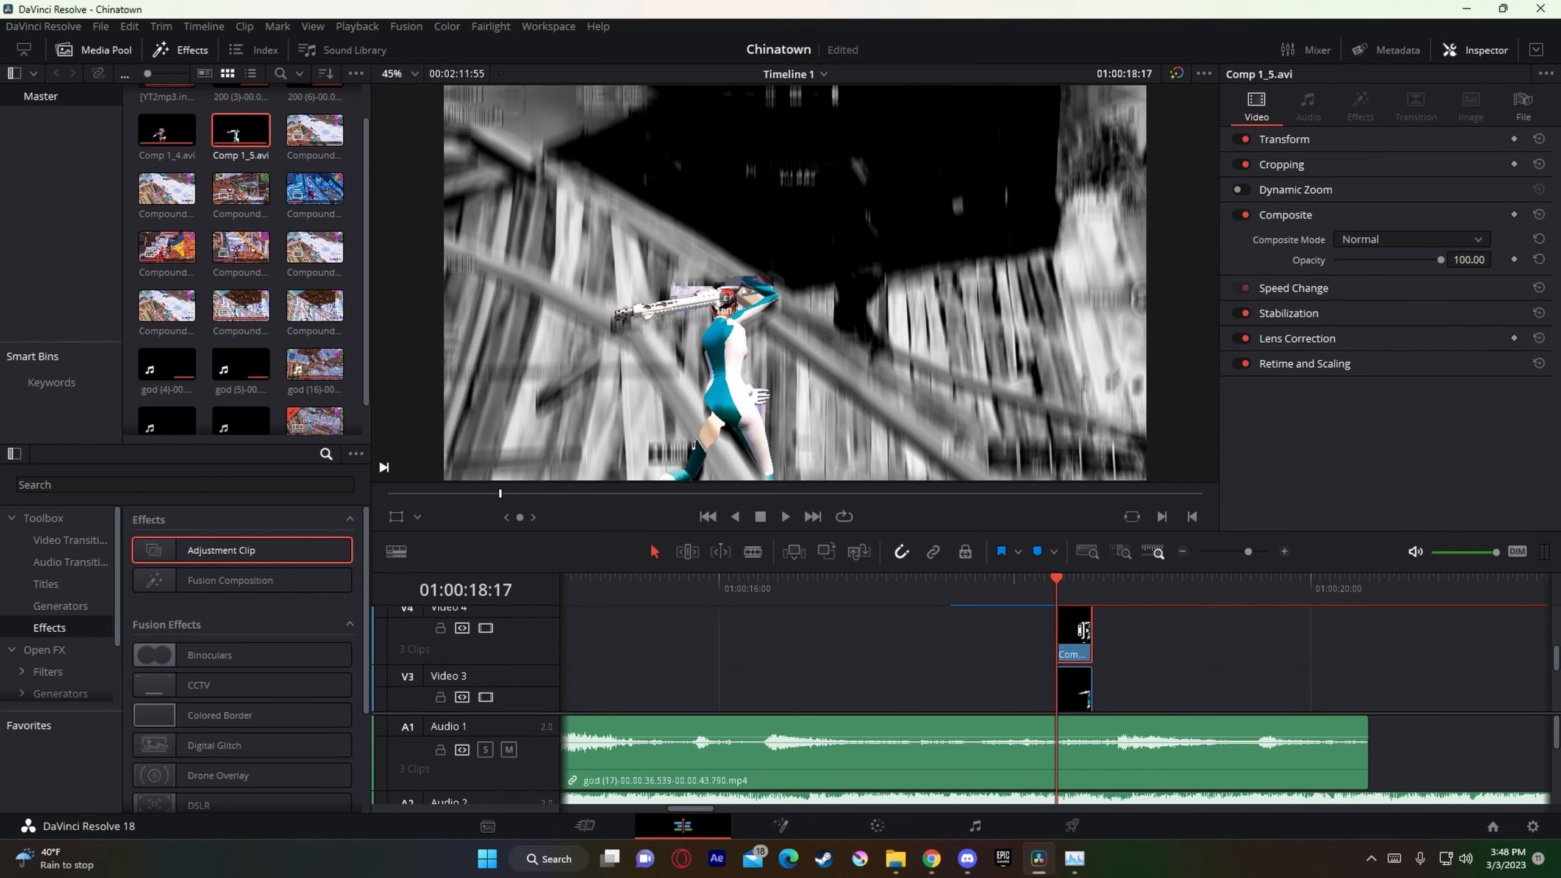
{"action": "right_click", "coordinate": [1075, 708]}
{"action": "left_click", "coordinate": [1183, 409]}
Step: Add a skin glow preset with S_Rays, uniHolomatrixII and uniEcto nodes from the Nadavb Skinglows folder to the composition
{"action": "mouse_move", "coordinate": [894, 872]}
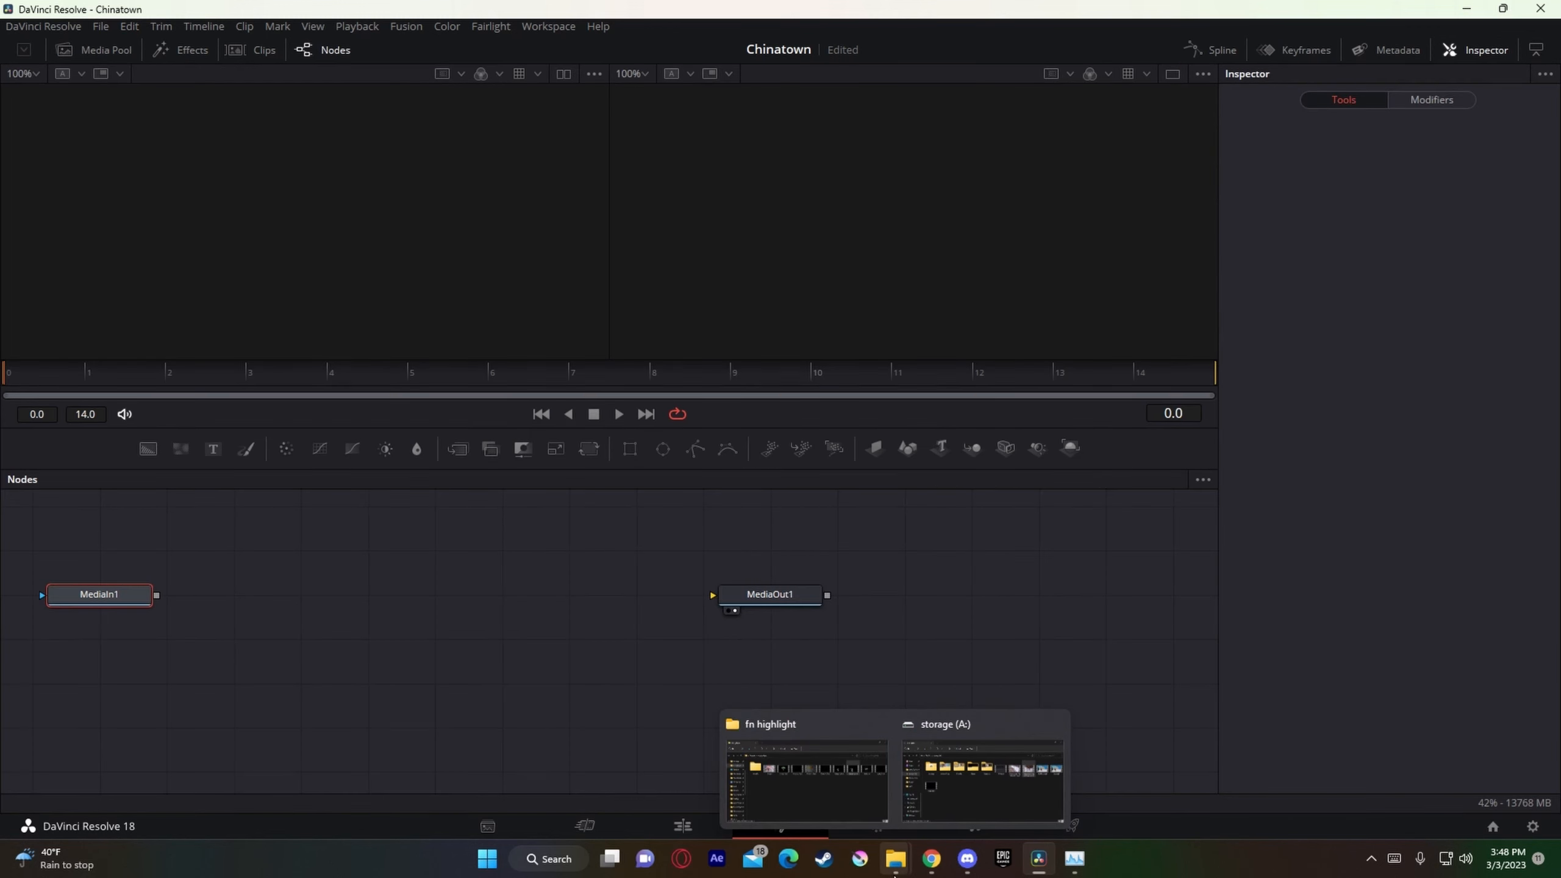
{"action": "left_click", "coordinate": [854, 796]}
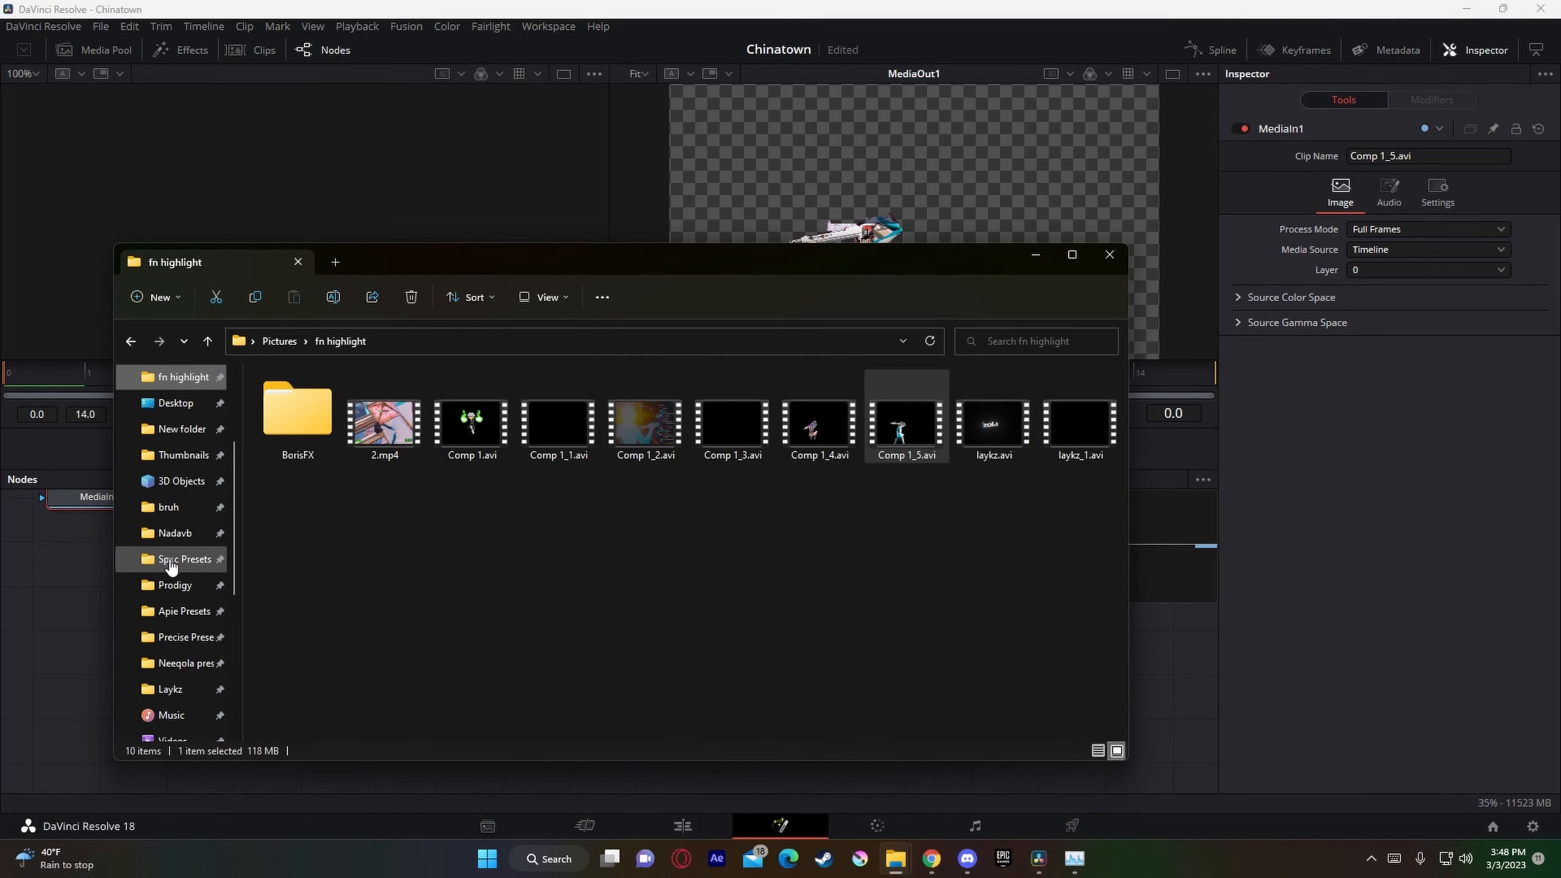
{"action": "left_click", "coordinate": [175, 532]}
{"action": "left_click_drag", "start_coordinate": [522, 247], "coordinate": [1224, 242]}
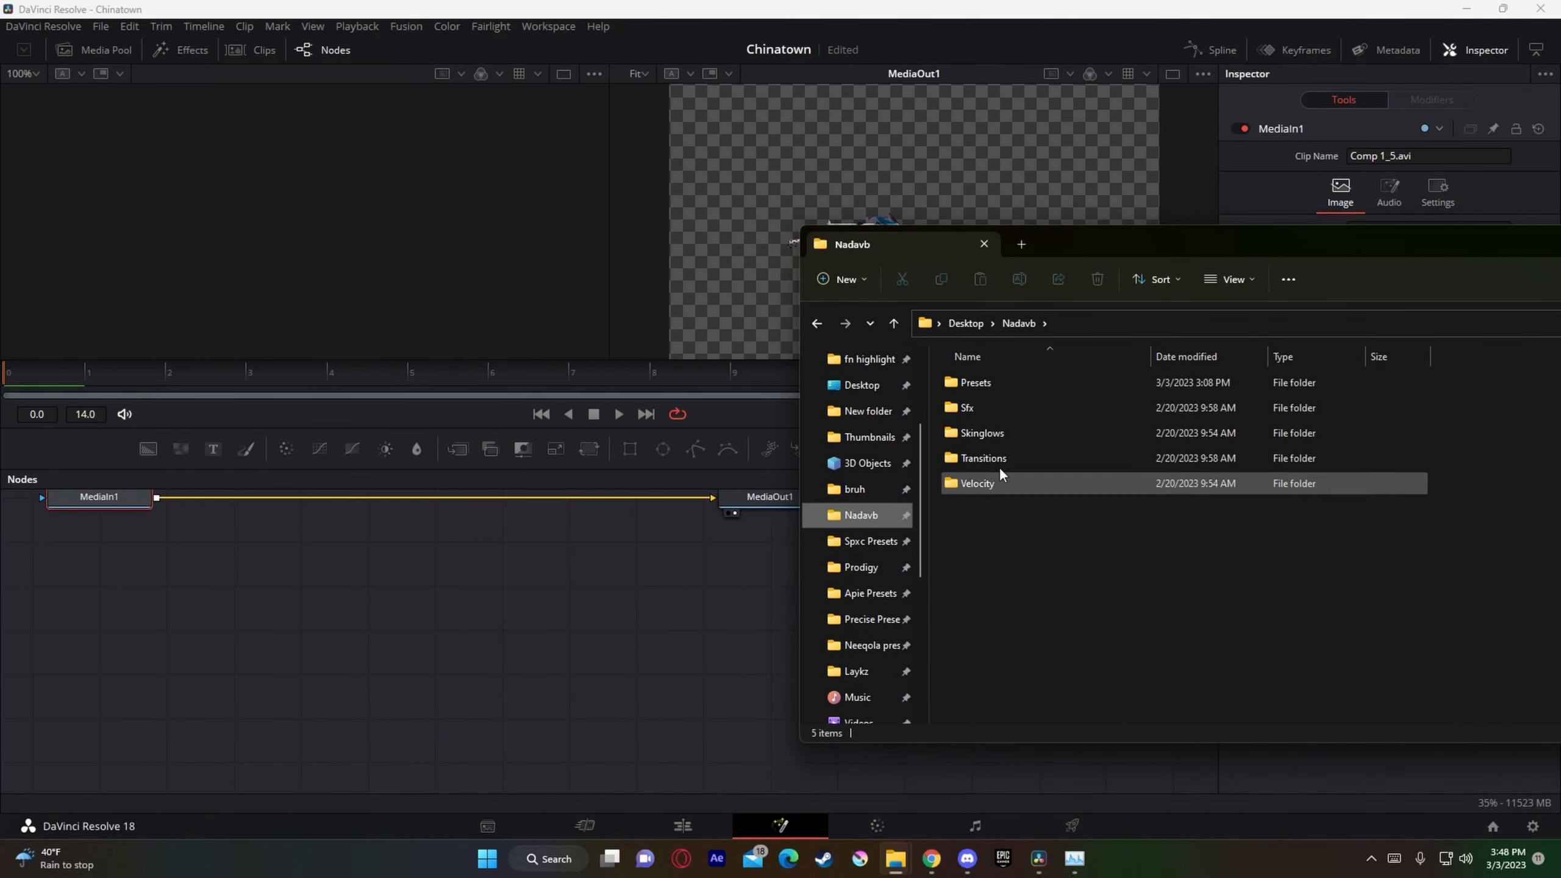
{"action": "left_click", "coordinate": [1008, 458]}
{"action": "double_click", "coordinate": [1010, 441]}
{"action": "left_click_drag", "start_coordinate": [1084, 405], "coordinate": [1043, 401]}
{"action": "left_click_drag", "start_coordinate": [1041, 407], "coordinate": [280, 607]}
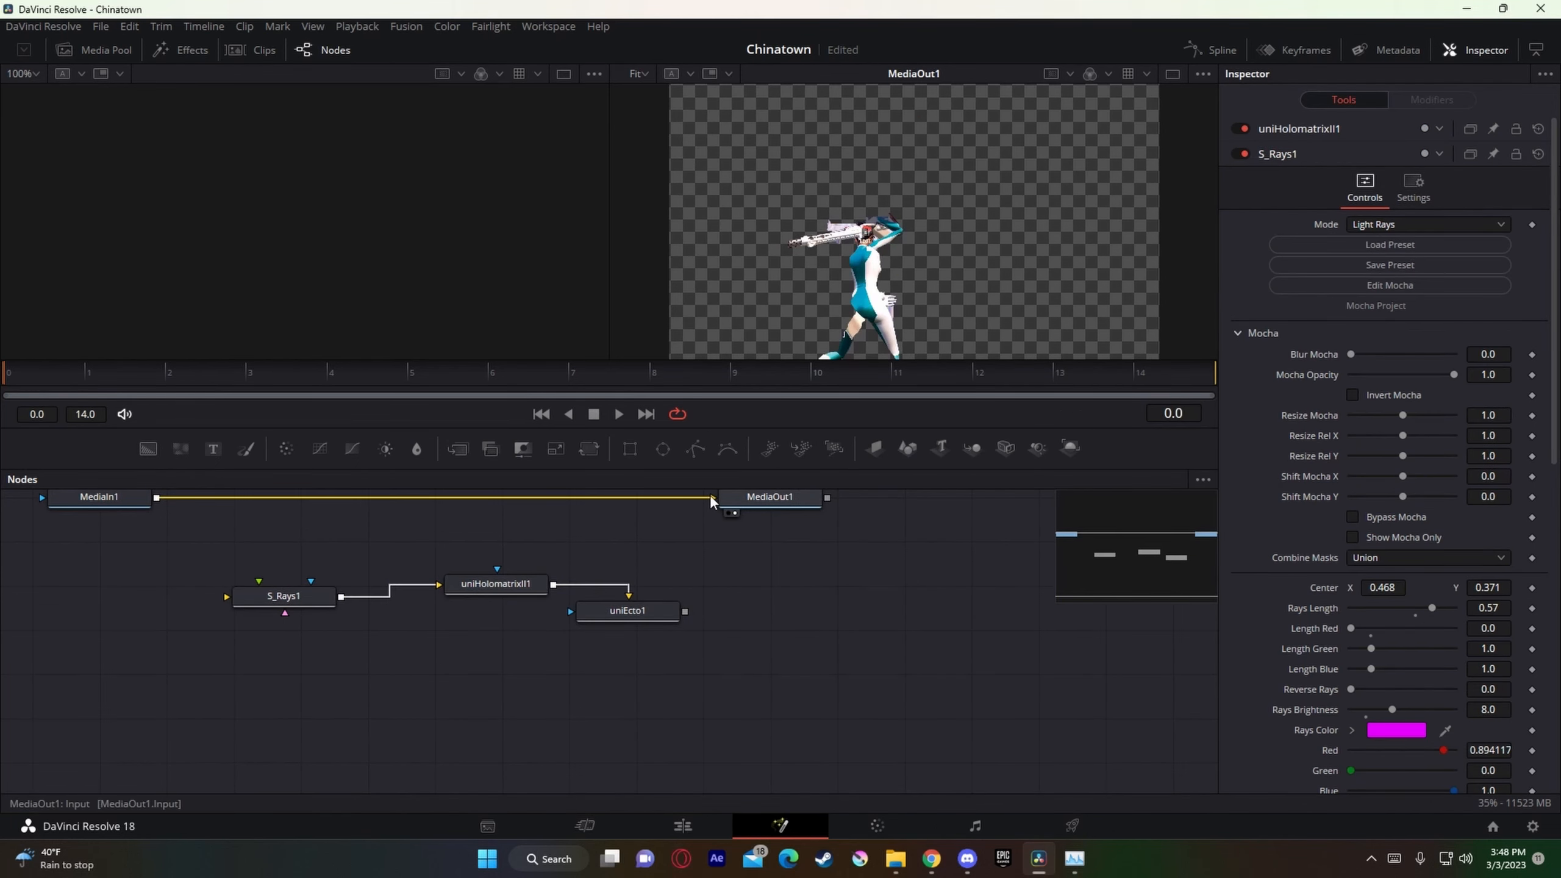
Step: Connect MediaIn1 to S_Rays1 and uniEcto1 to MediaOut1, and align the preset nodes in a row
{"action": "left_click_drag", "start_coordinate": [710, 496], "coordinate": [330, 590]}
{"action": "left_click_drag", "start_coordinate": [685, 611], "coordinate": [791, 501]}
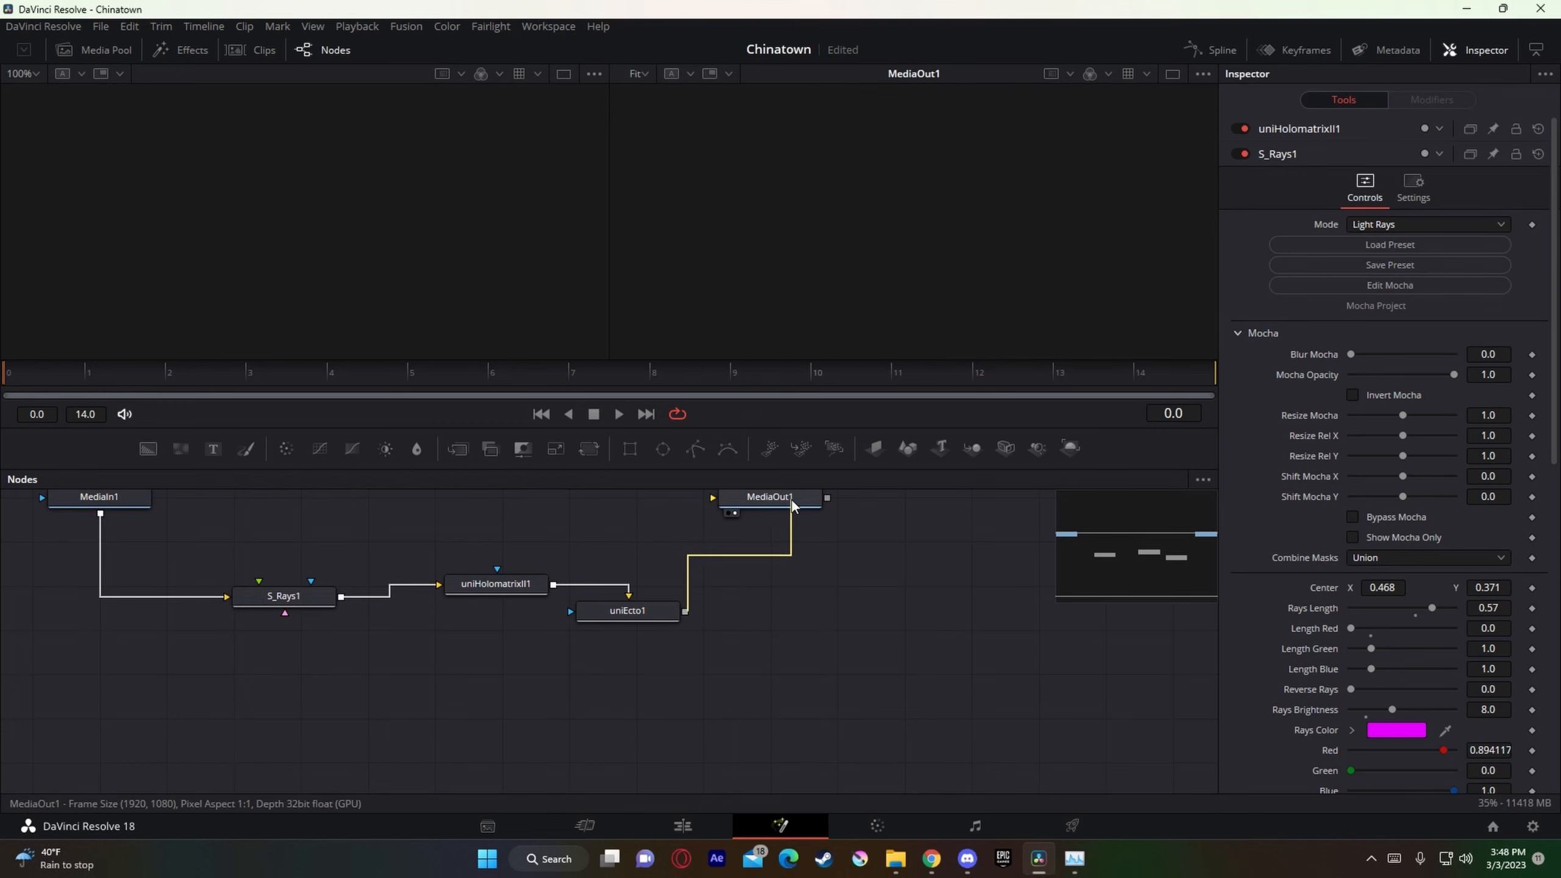
{"action": "left_click_drag", "start_coordinate": [495, 587], "coordinate": [483, 600]}
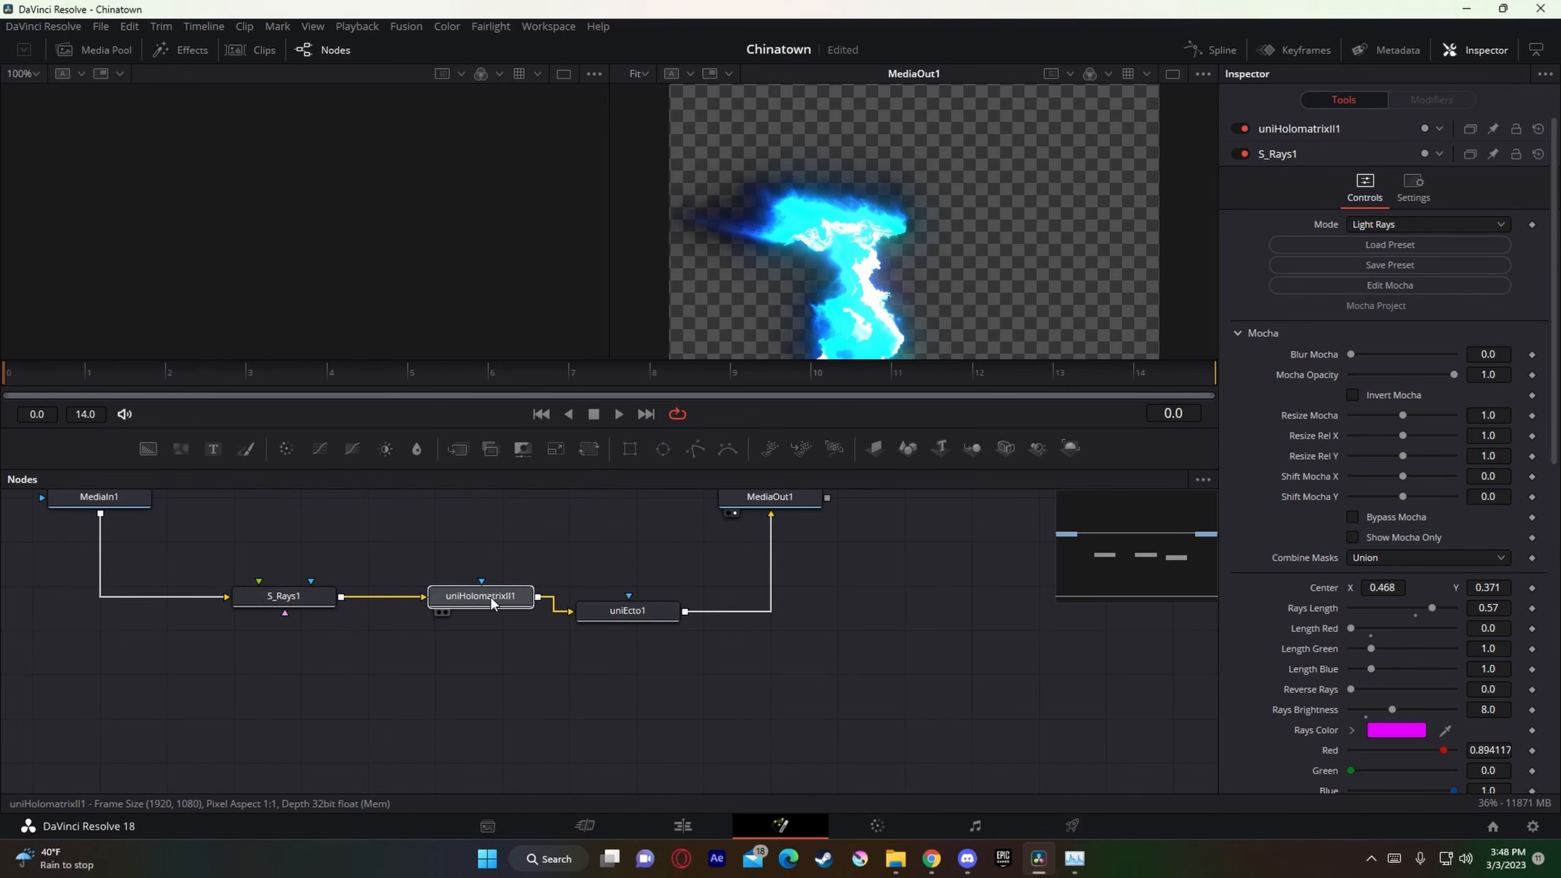
{"action": "left_click", "coordinate": [615, 610]}
{"action": "left_click_drag", "start_coordinate": [615, 608], "coordinate": [620, 593]}
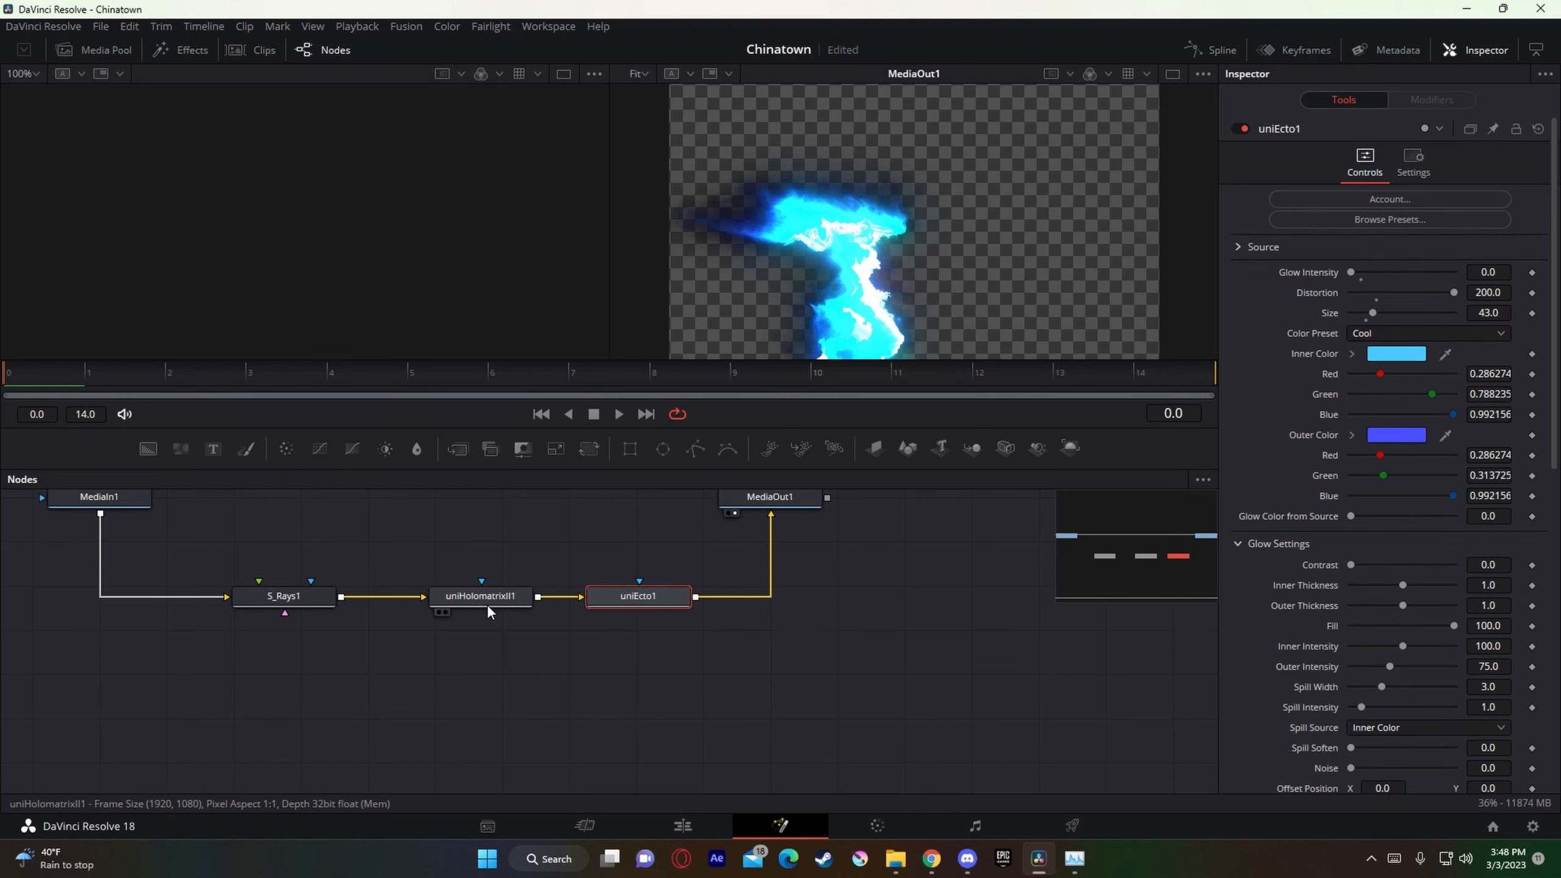
Step: Set the uniHolomatrixII1 highlights color to pure red and its midtones color to orange
{"action": "left_click", "coordinate": [1429, 600]}
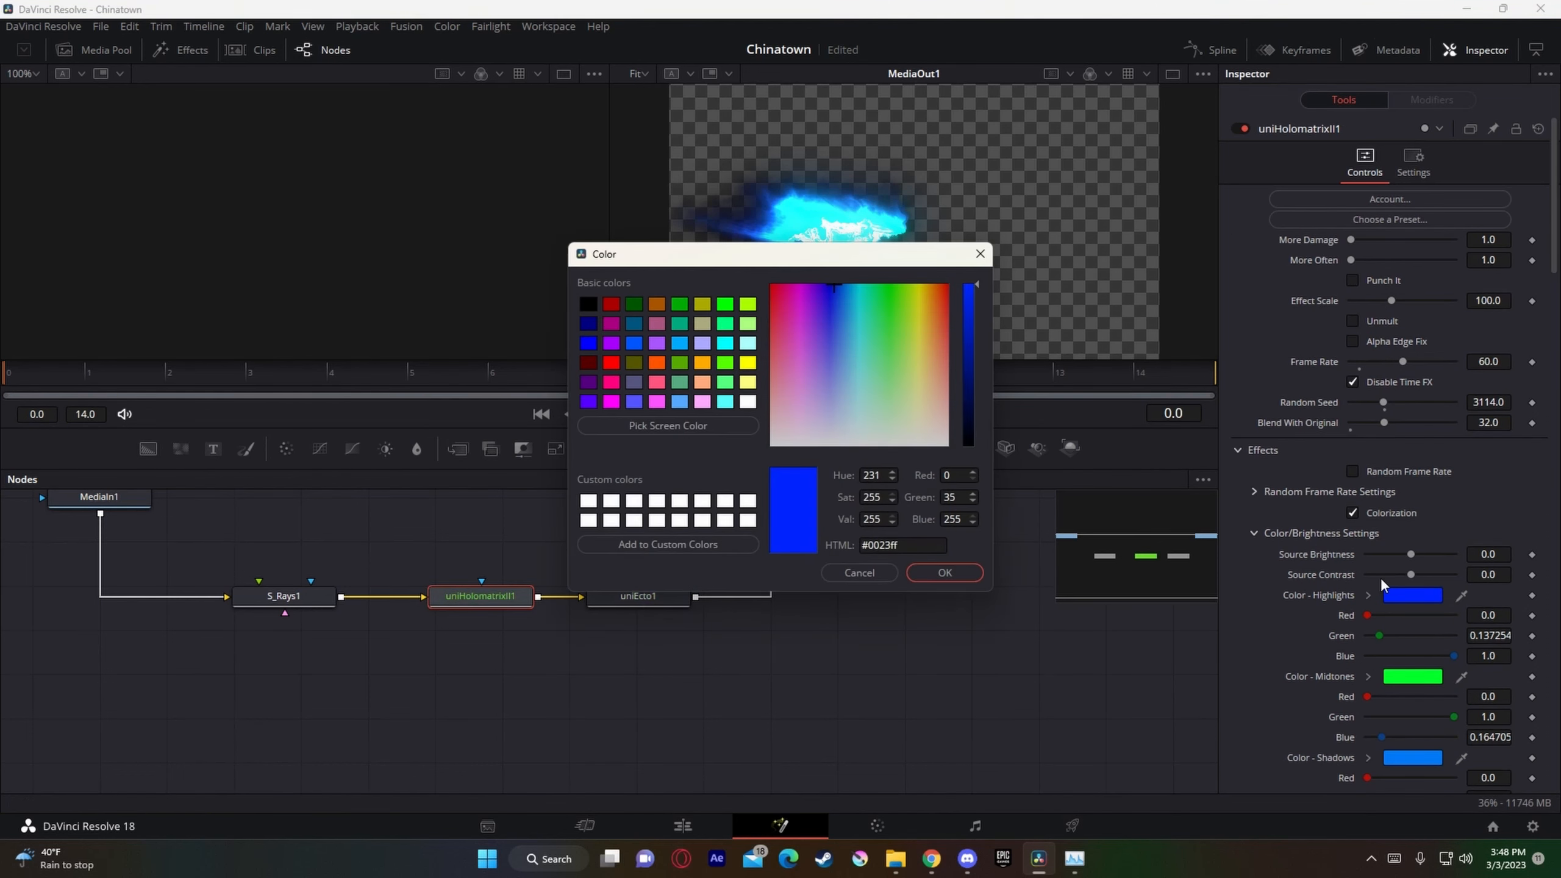
{"action": "left_click", "coordinate": [843, 365]}
{"action": "left_click", "coordinate": [771, 286]}
{"action": "left_click", "coordinate": [944, 573]}
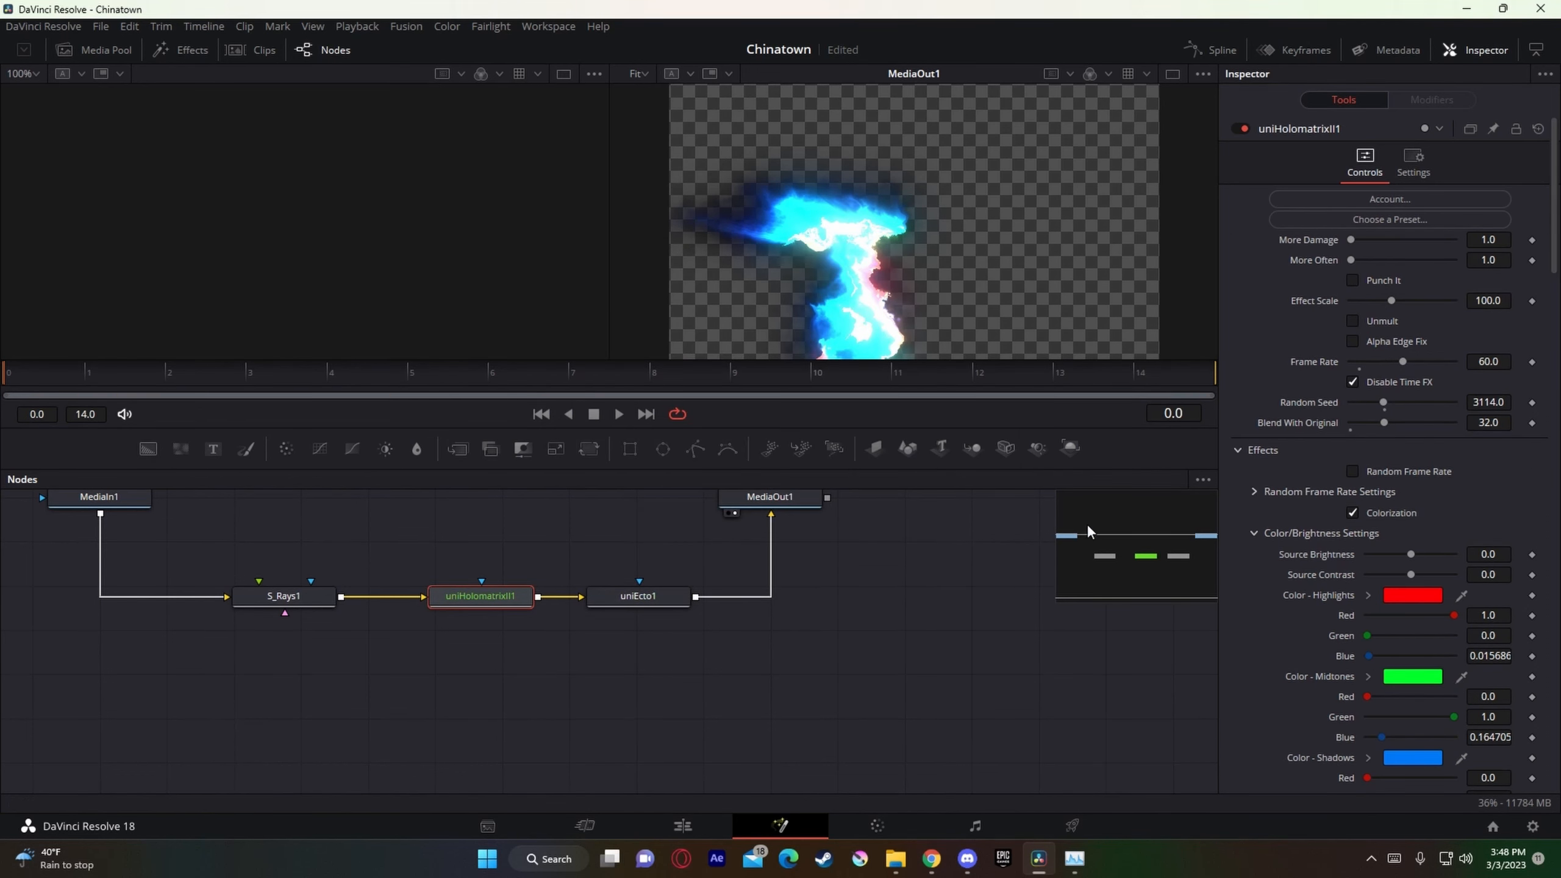
{"action": "left_click", "coordinate": [1412, 677]}
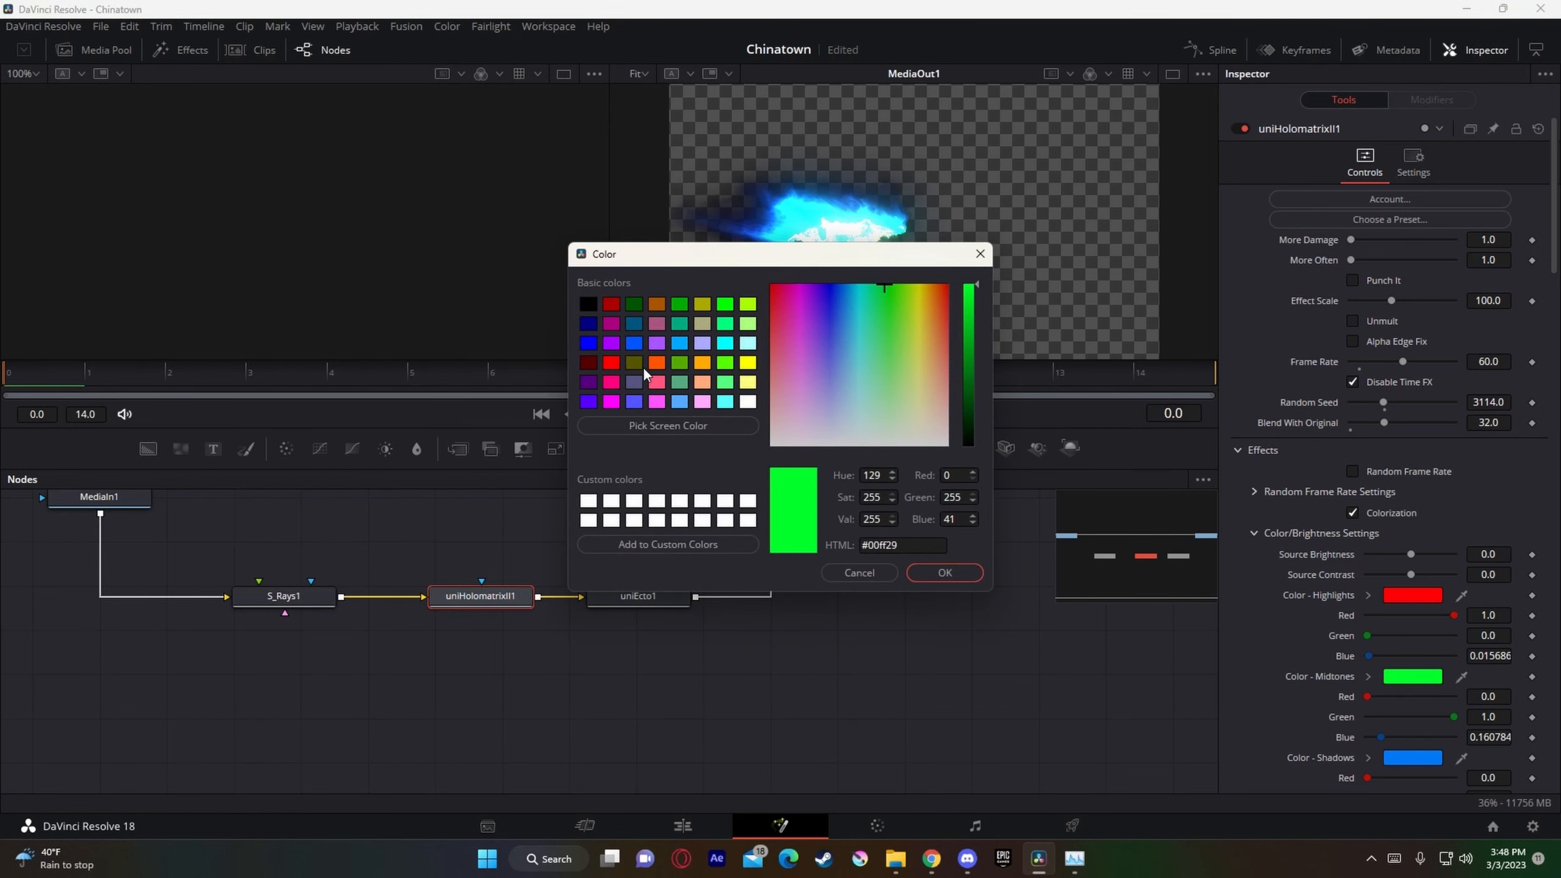
{"action": "left_click", "coordinate": [653, 364]}
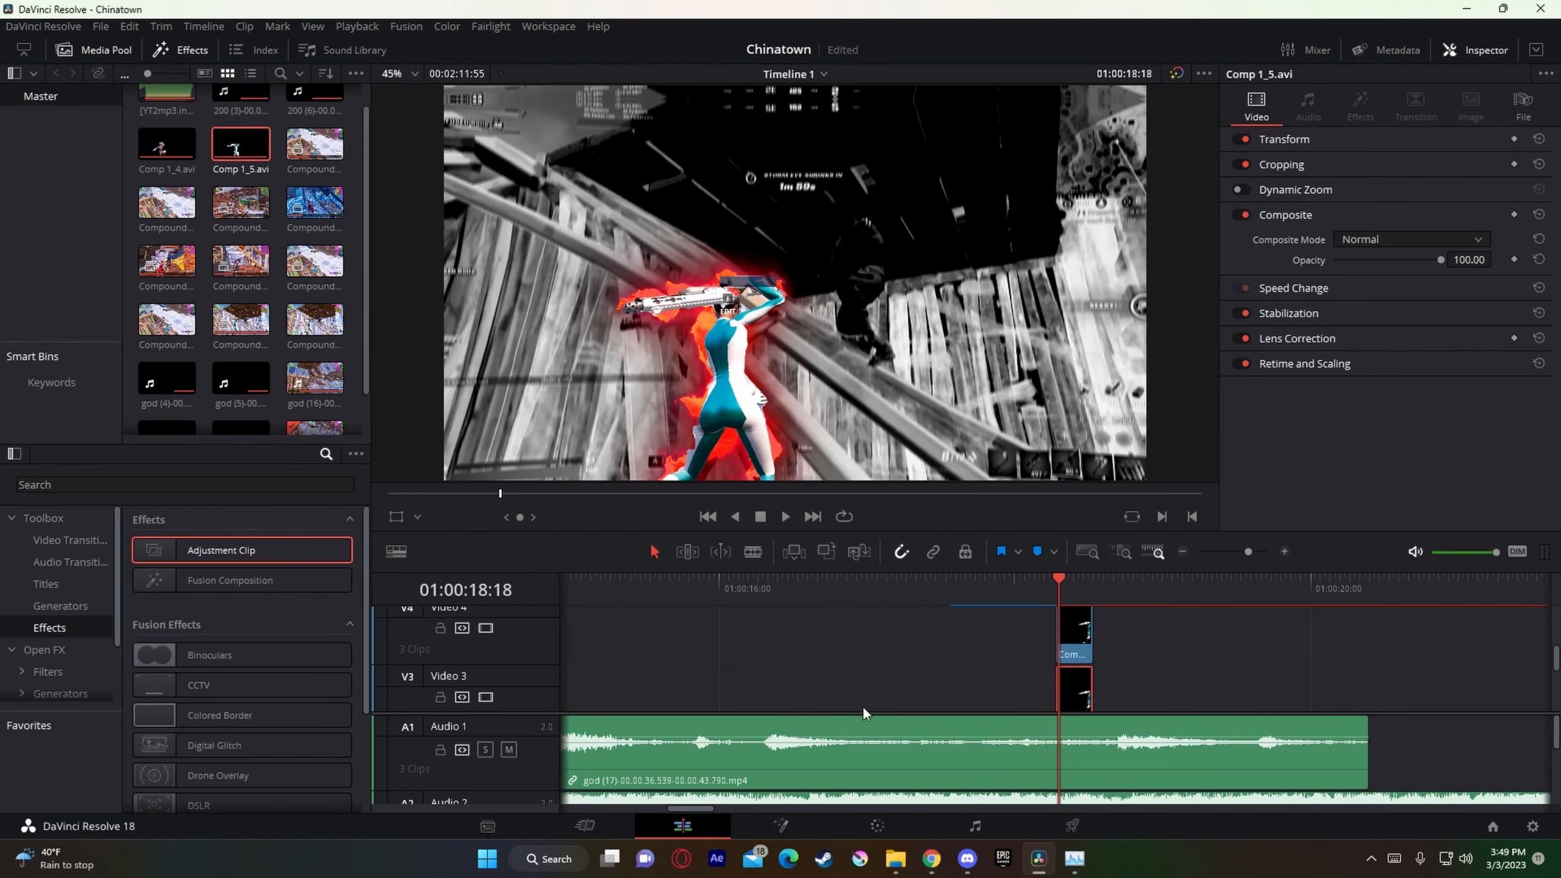
Step: Check the glow frame by frame up to 01:00:18:20, and open the clip options of Comp 1_5.avi on Video 3
{"action": "left_click", "coordinate": [1263, 555]}
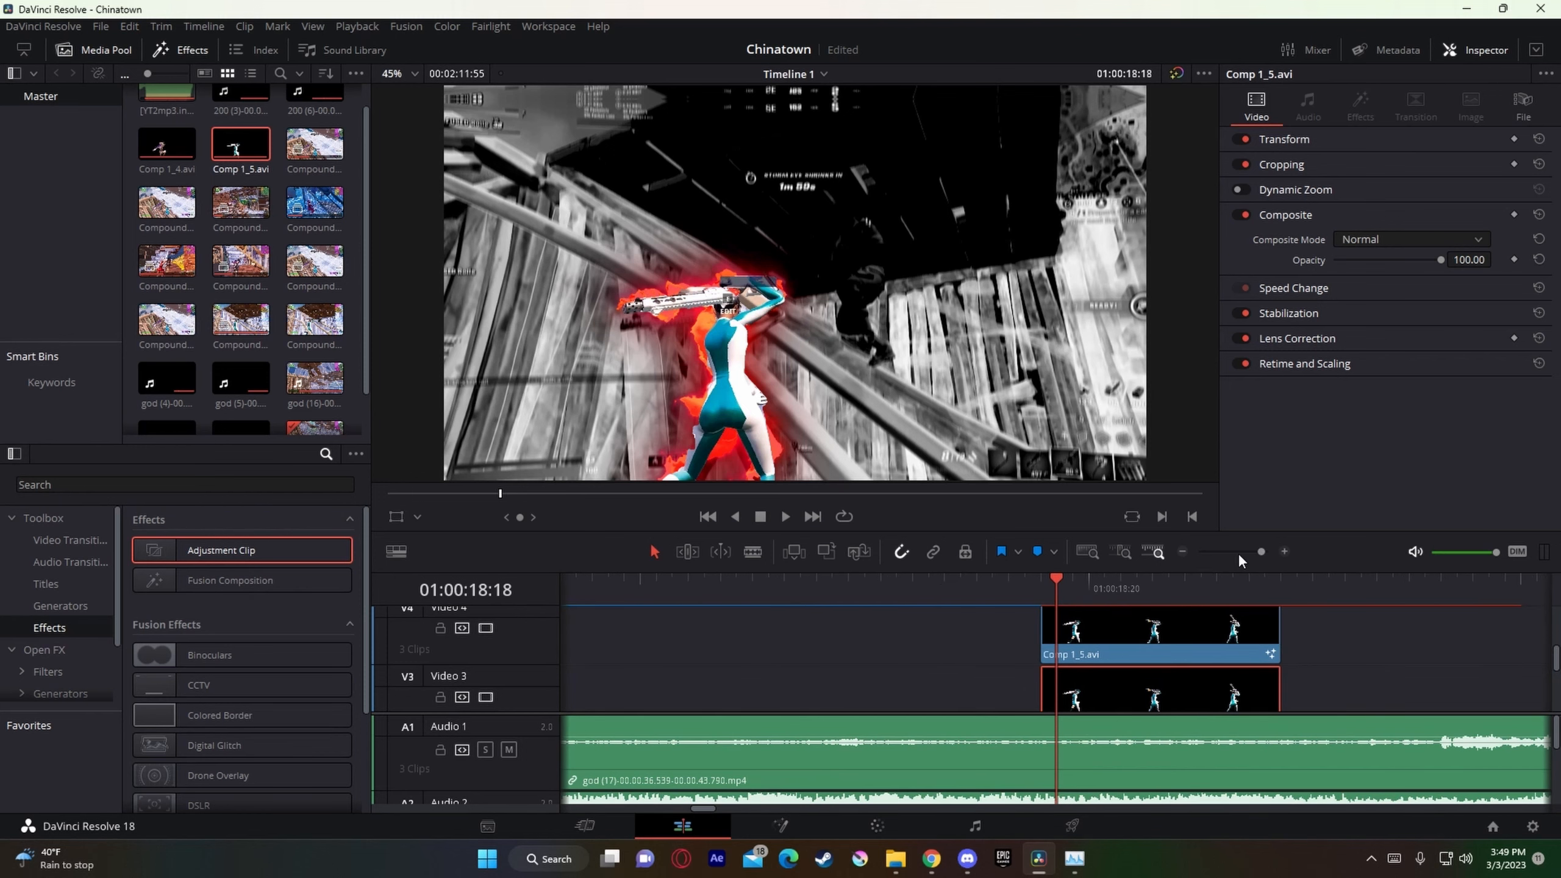
{"action": "key", "text": "Right"}
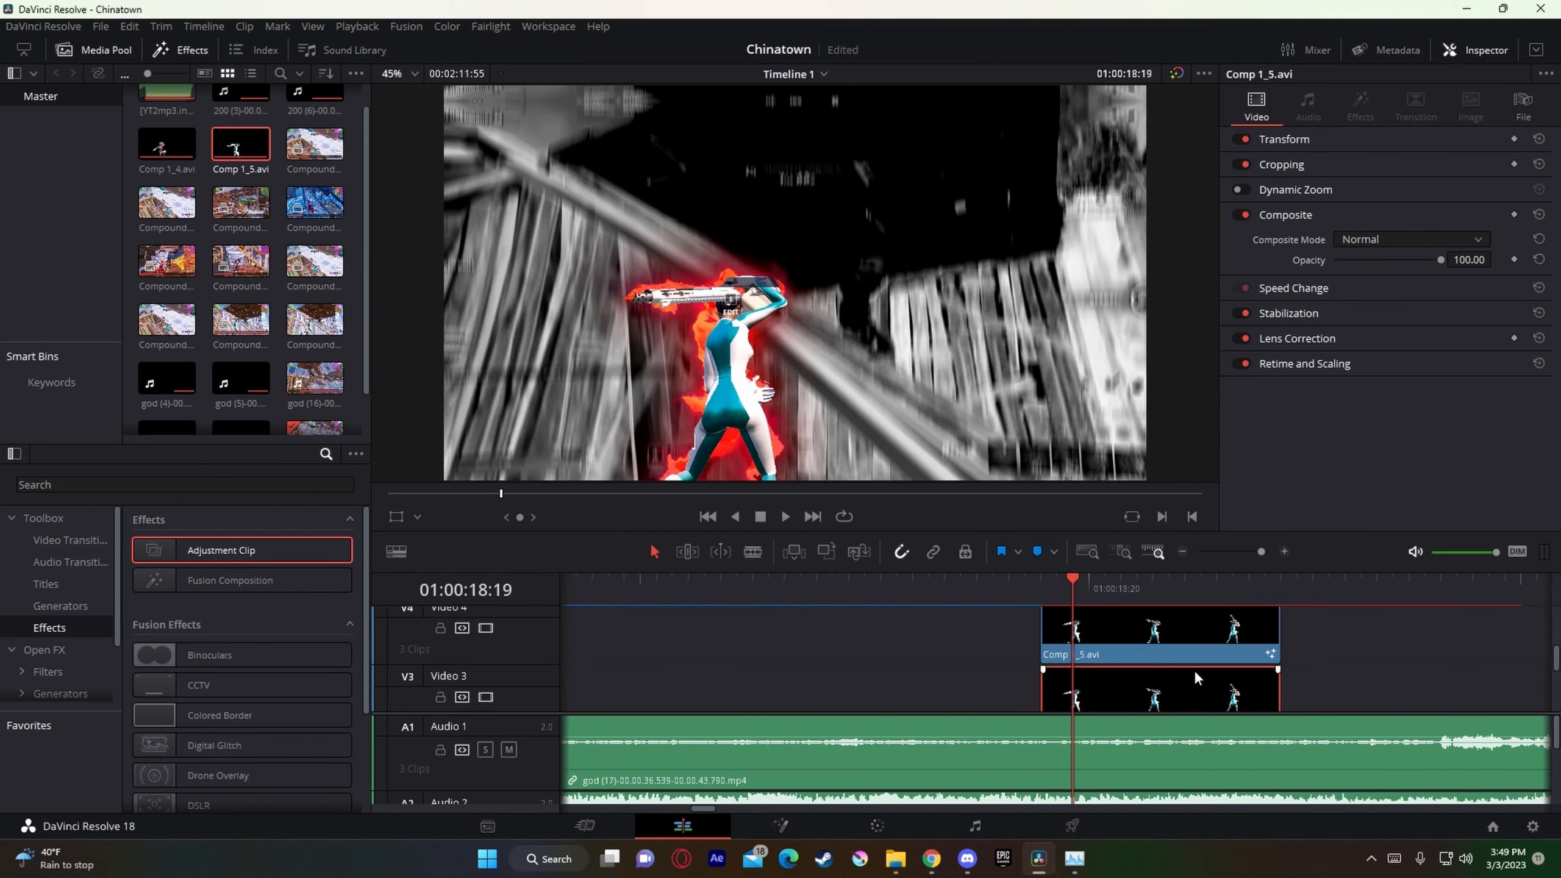
{"action": "key", "text": "Right"}
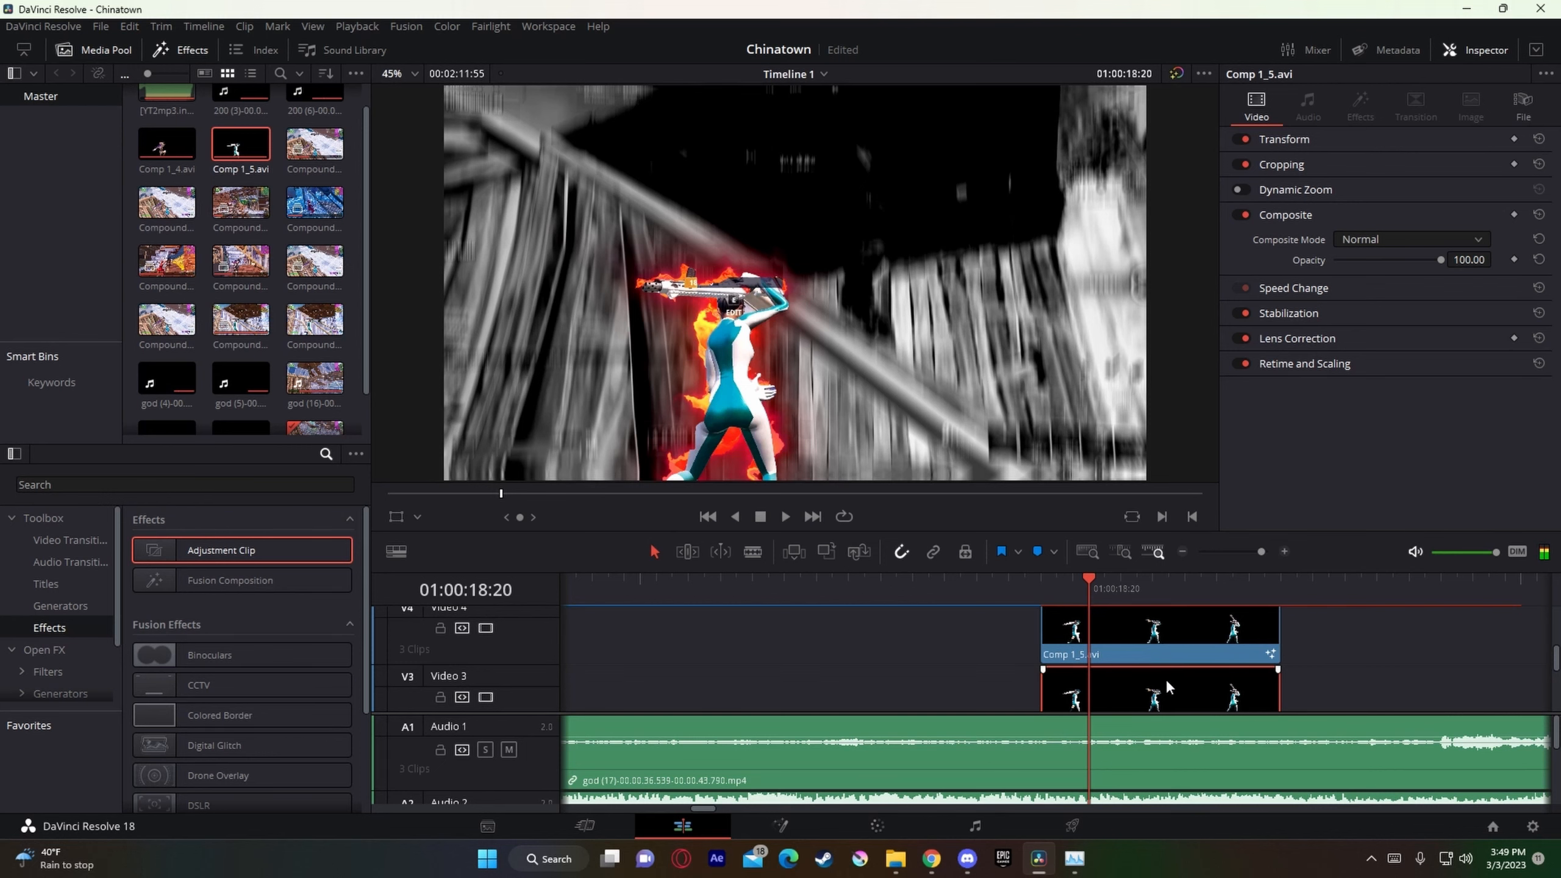
{"action": "scroll", "coordinate": [1166, 677], "scroll_direction": "down", "scroll_amount": 2}
{"action": "right_click", "coordinate": [1165, 652]}
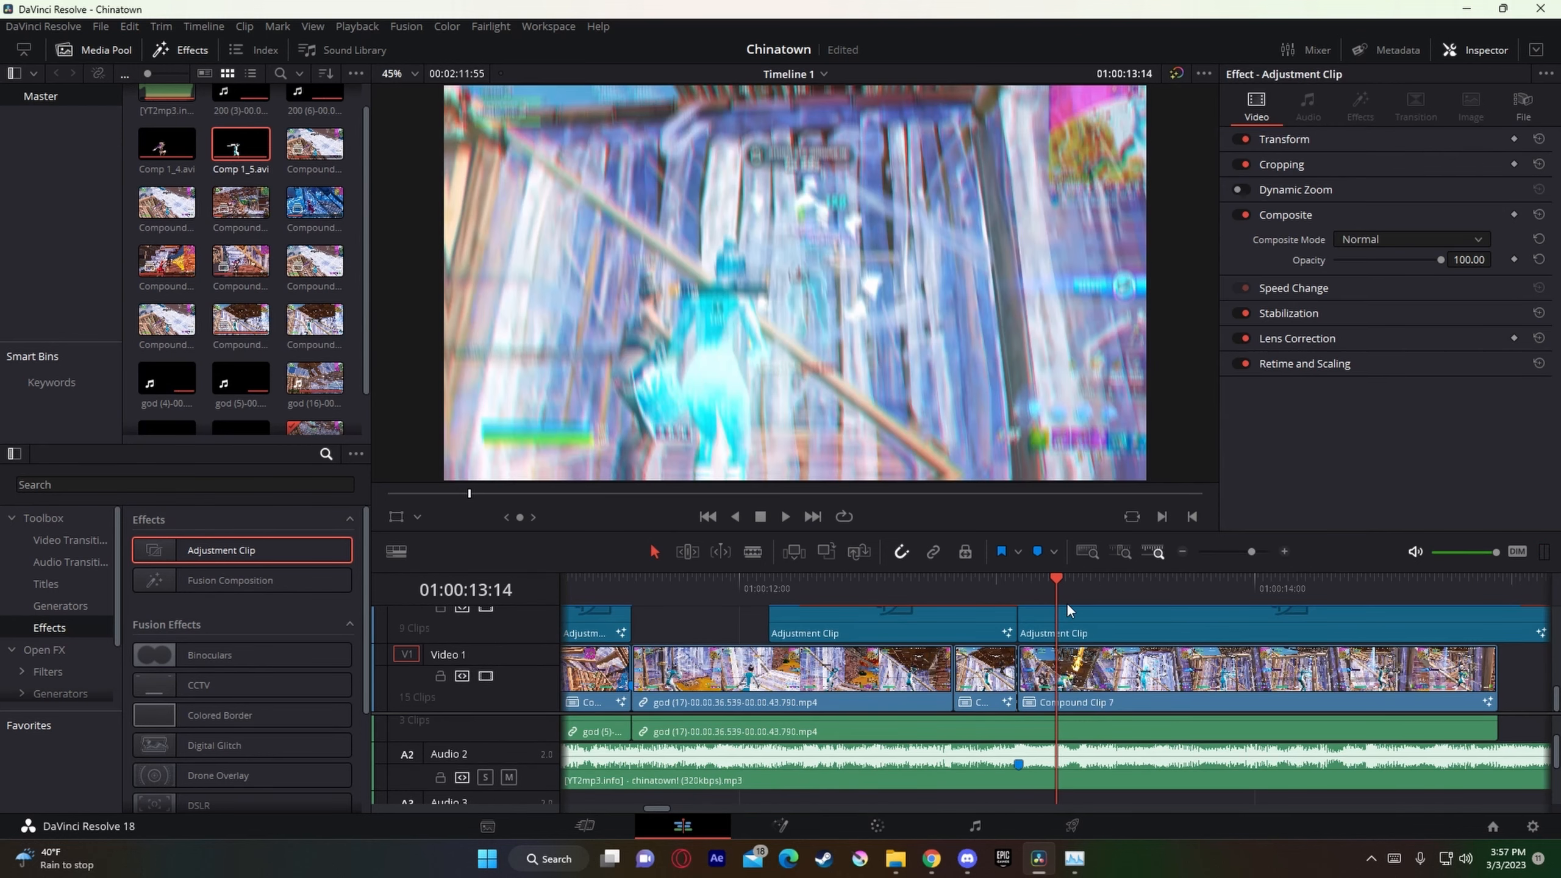
Step: Split the chinatown music clip on Audio 2 at Marker 14 (01:00:13:05) and again three frames earlier at 01:00:13:02
{"action": "left_click_drag", "start_coordinate": [1000, 593], "coordinate": [1019, 594]}
{"action": "left_click", "coordinate": [1065, 756]}
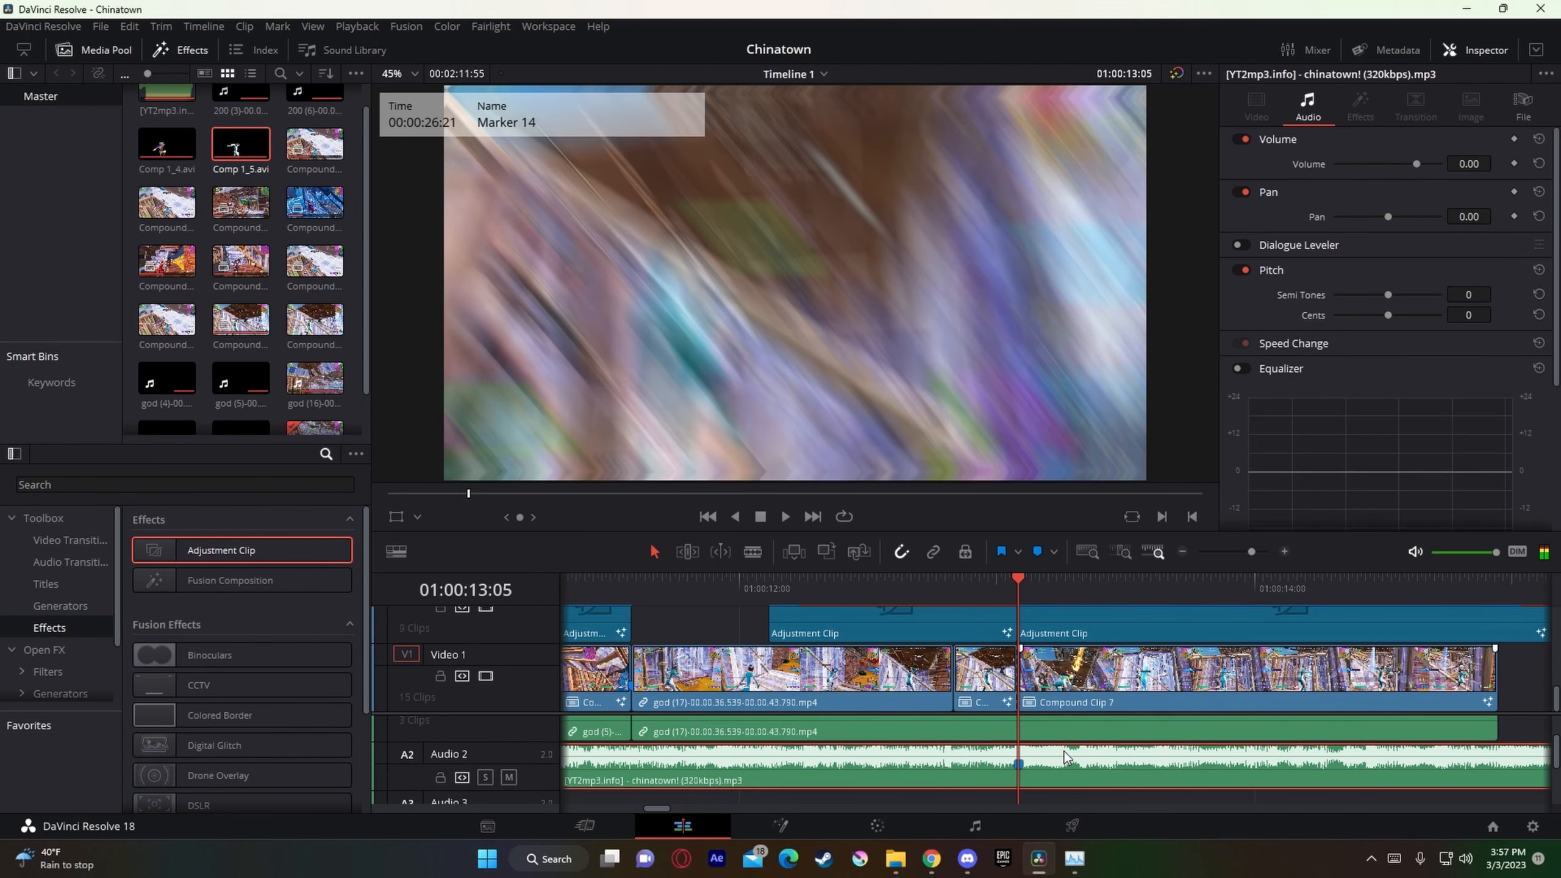
{"action": "key", "text": "ctrl+b"}
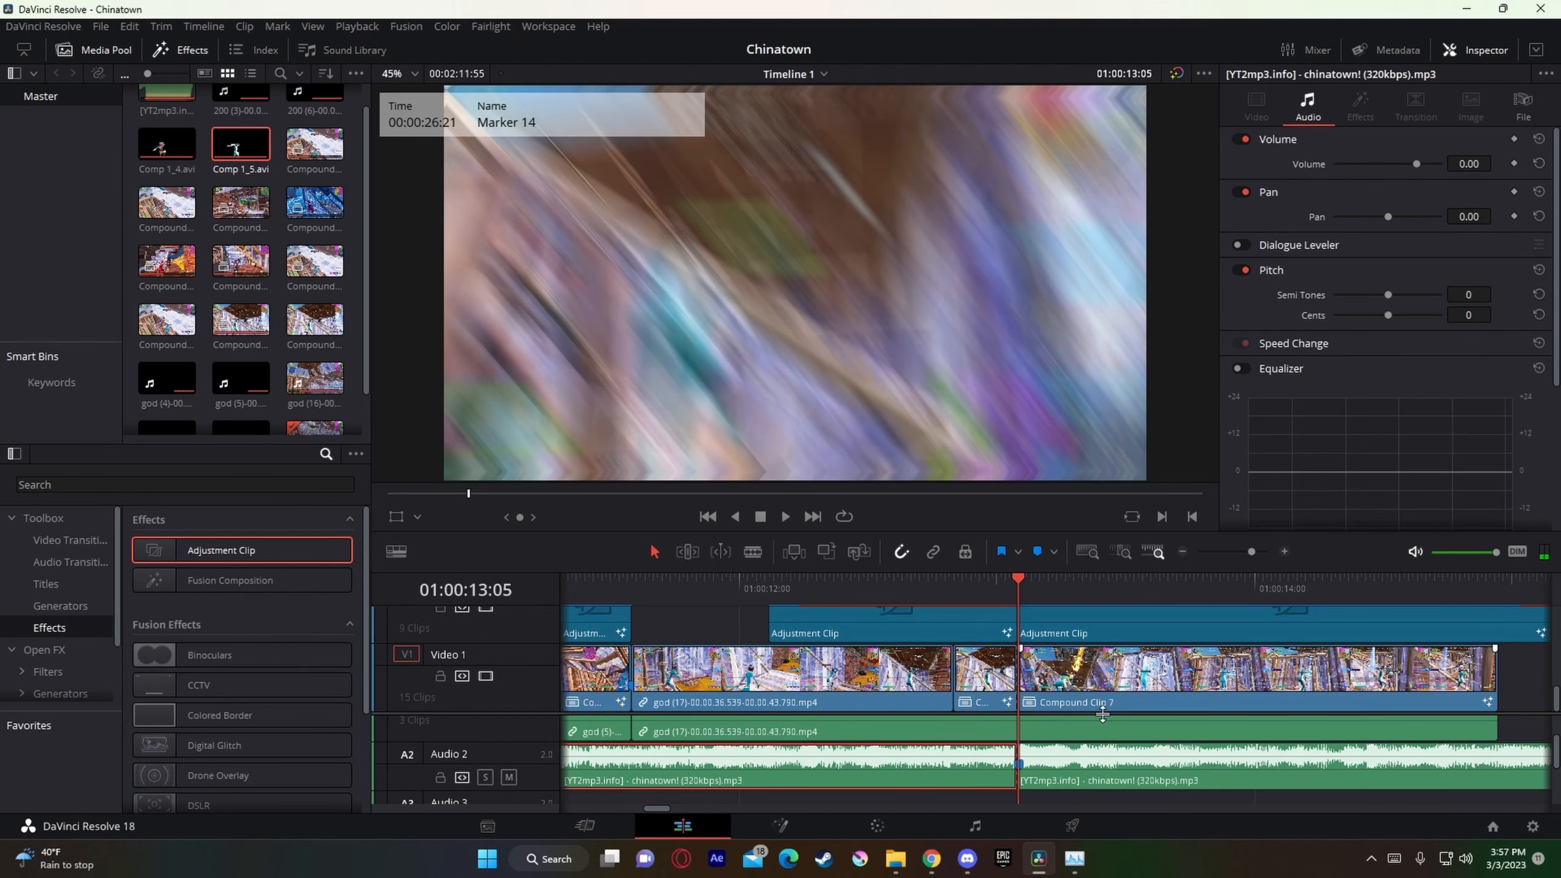
{"action": "key", "text": "Left"}
{"action": "key", "text": "Left"}
{"action": "key", "text": "Left"}
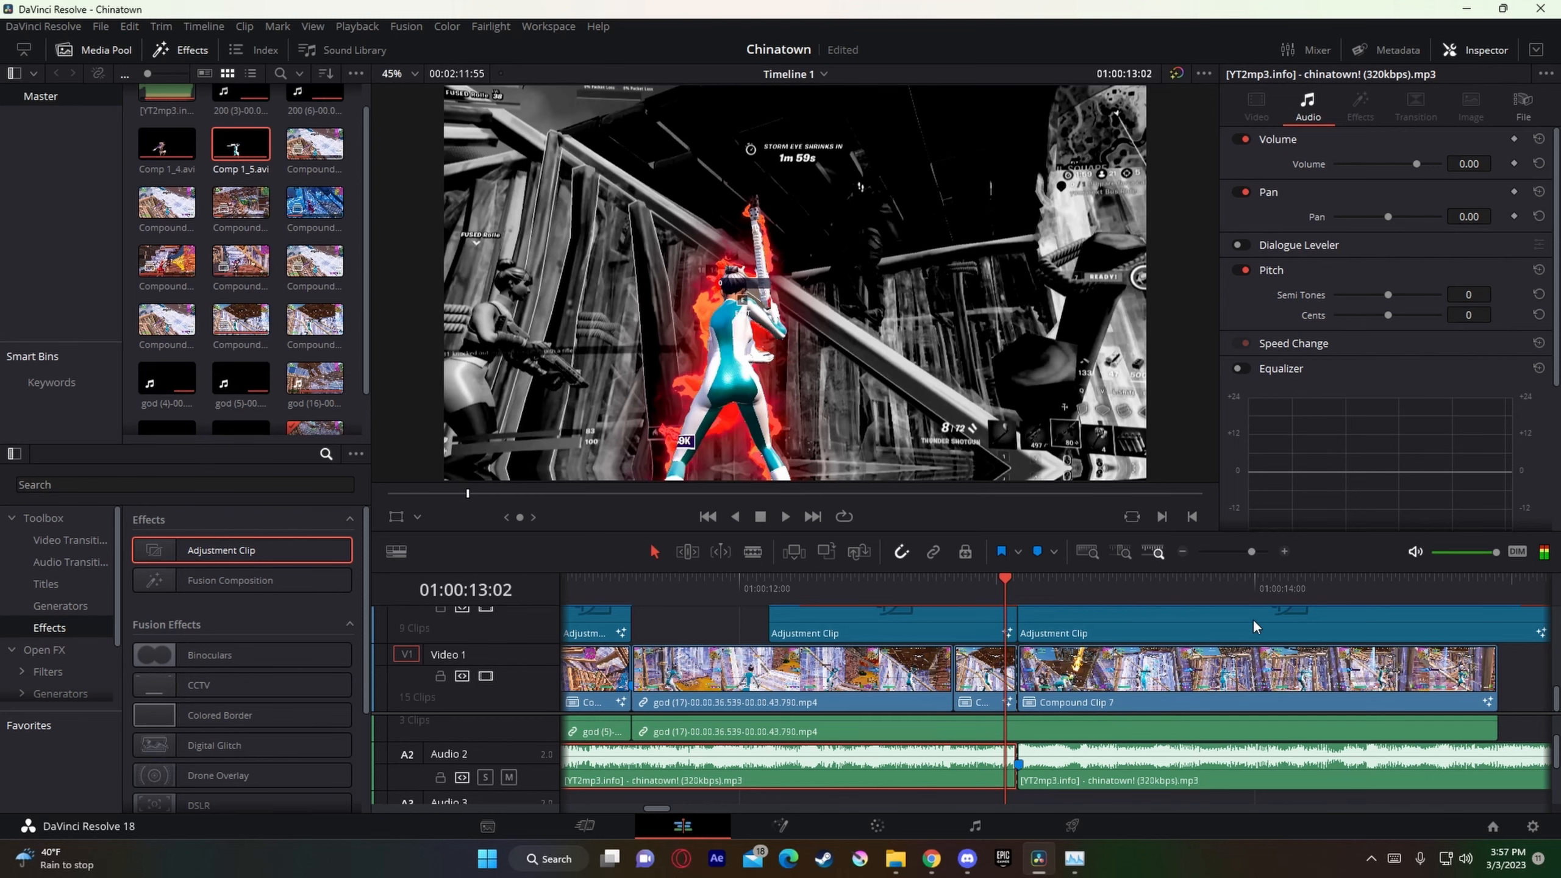
{"action": "mouse_move", "coordinate": [1251, 552]}
{"action": "left_mouse_down"}
{"action": "mouse_move", "coordinate": [1263, 571]}
{"action": "mouse_move", "coordinate": [1261, 552]}
{"action": "left_mouse_up"}
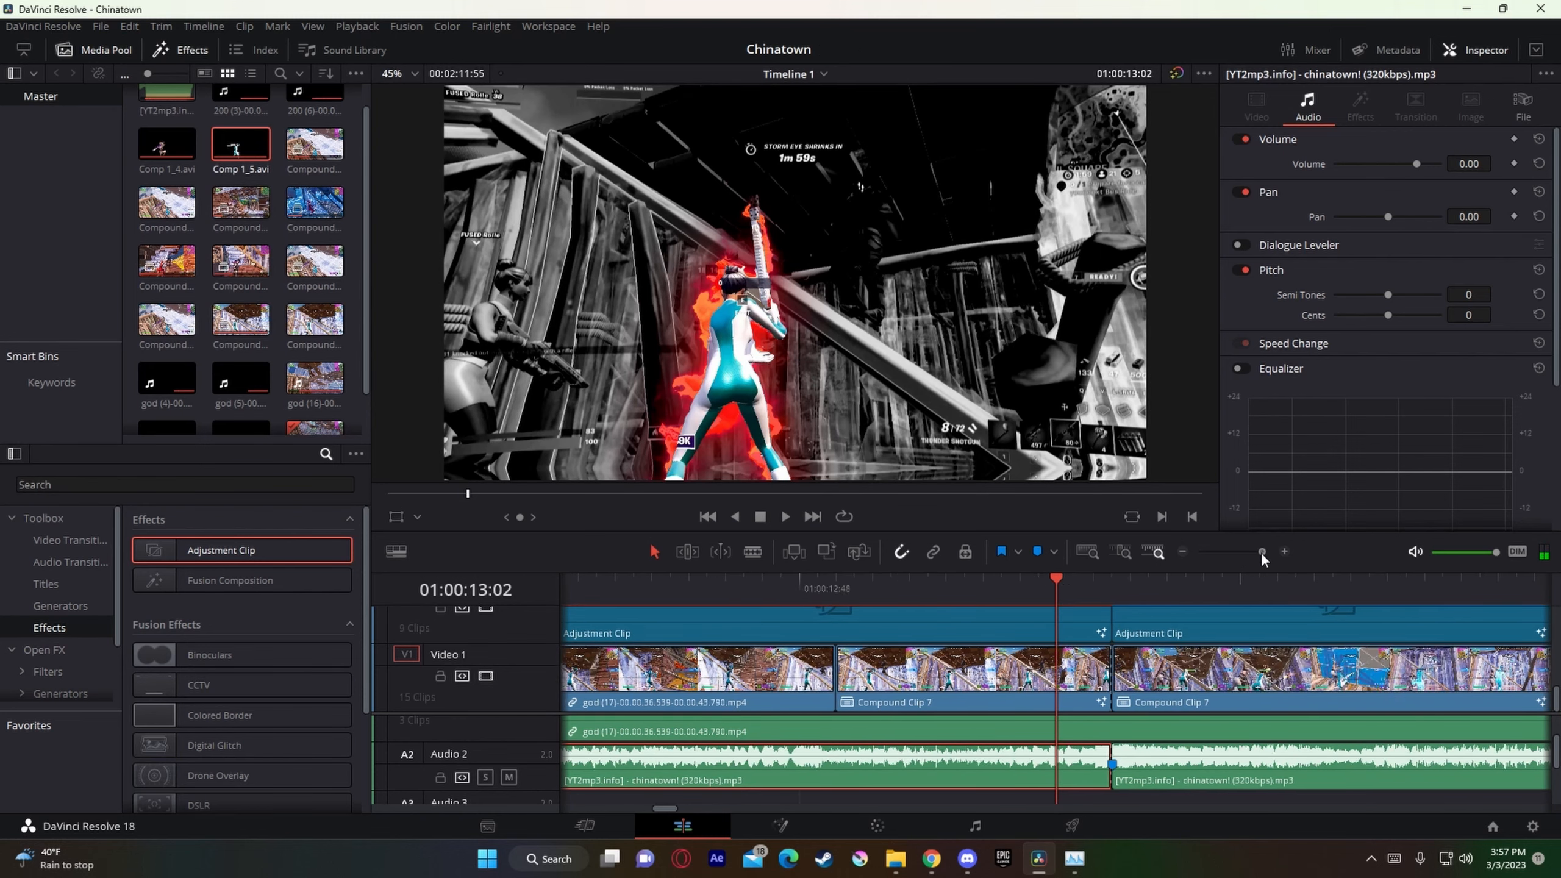
{"action": "key", "text": "ctrl+b"}
Step: Split the Audio 2 music at 01:00:12:59 and 01:00:12:56, continuing the three-frame spacing backward
{"action": "key", "text": "Left"}
{"action": "key", "text": "Left"}
{"action": "key", "text": "Left"}
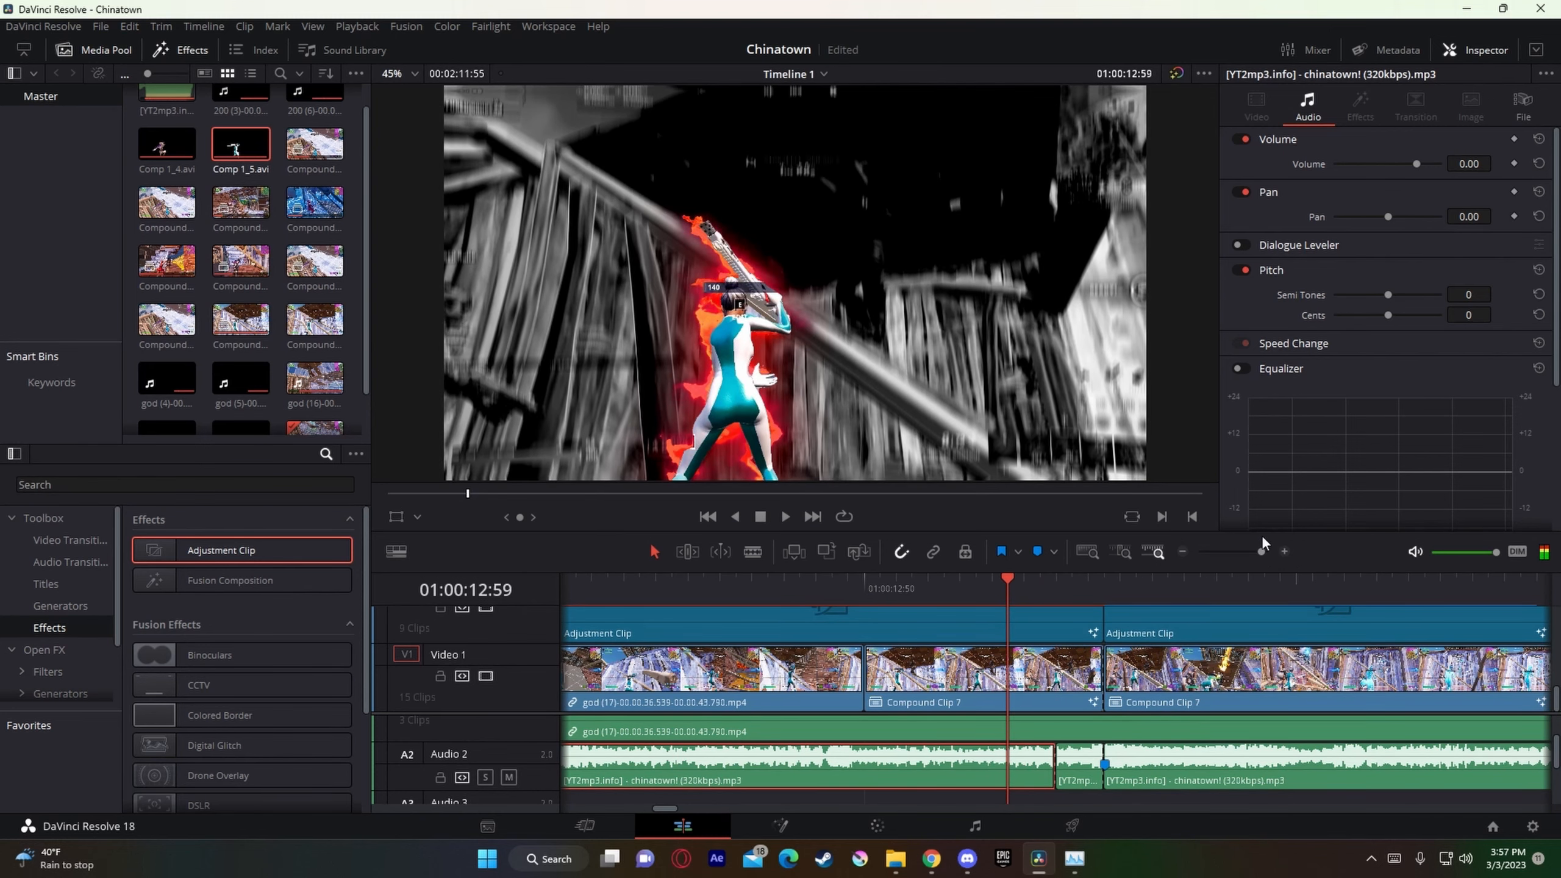
{"action": "key", "text": "ctrl+b"}
{"action": "key", "text": "Left"}
{"action": "key", "text": "Left"}
{"action": "key", "text": "Left"}
{"action": "key", "text": "ctrl+b"}
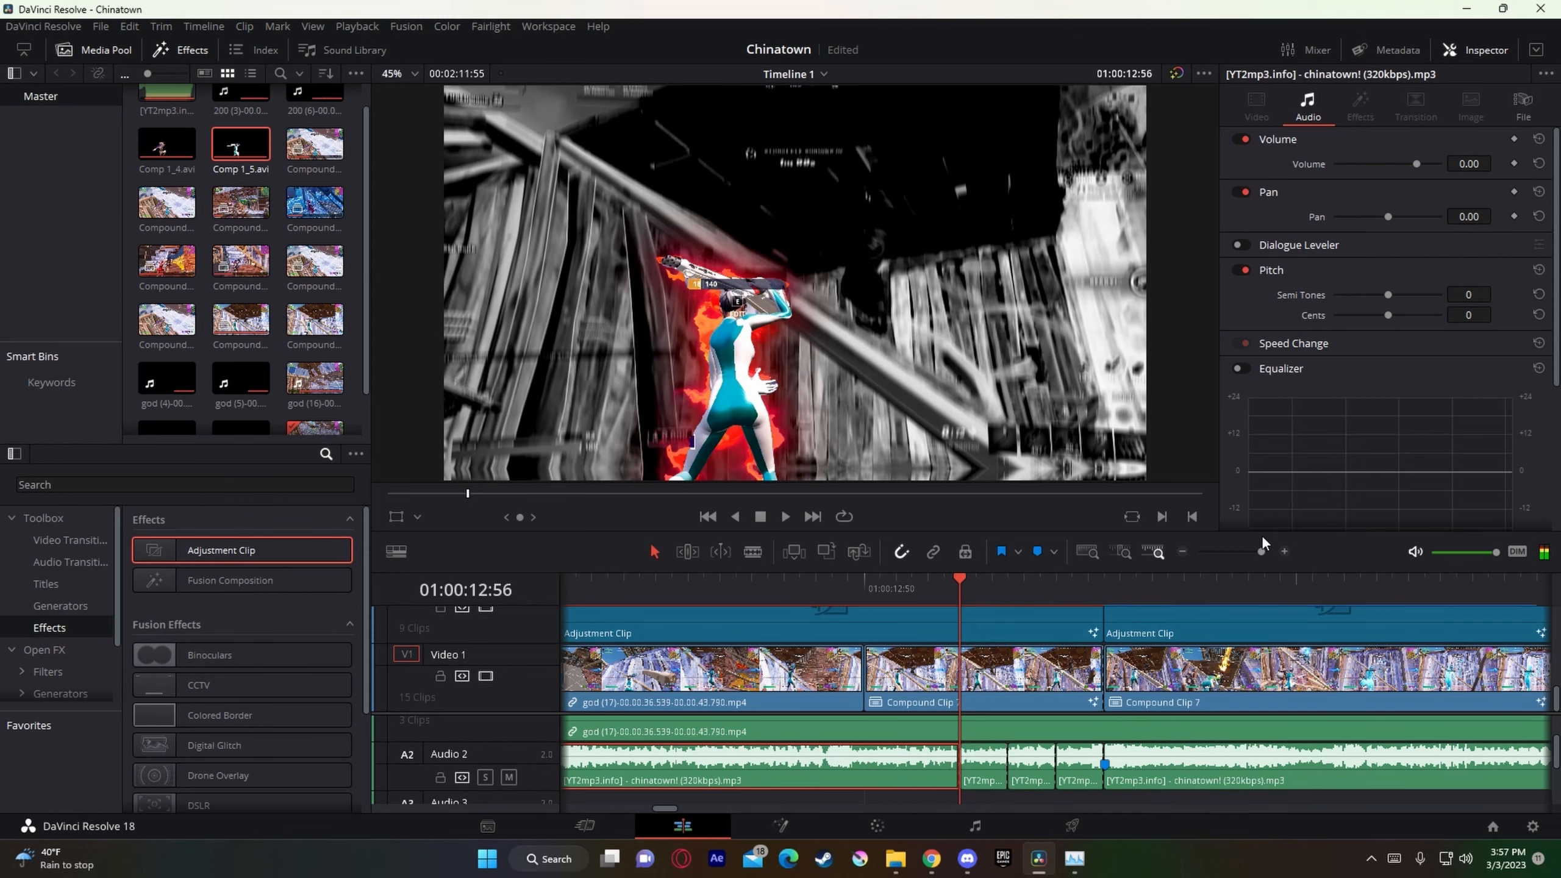
Step: Split the Audio 2 music at 01:00:12:53 and at 01:00:12:50, where the short Compound Clip 7 piece starts
{"action": "key", "text": "Left"}
{"action": "key", "text": "Left"}
{"action": "key", "text": "Left"}
{"action": "key", "text": "ctrl+b"}
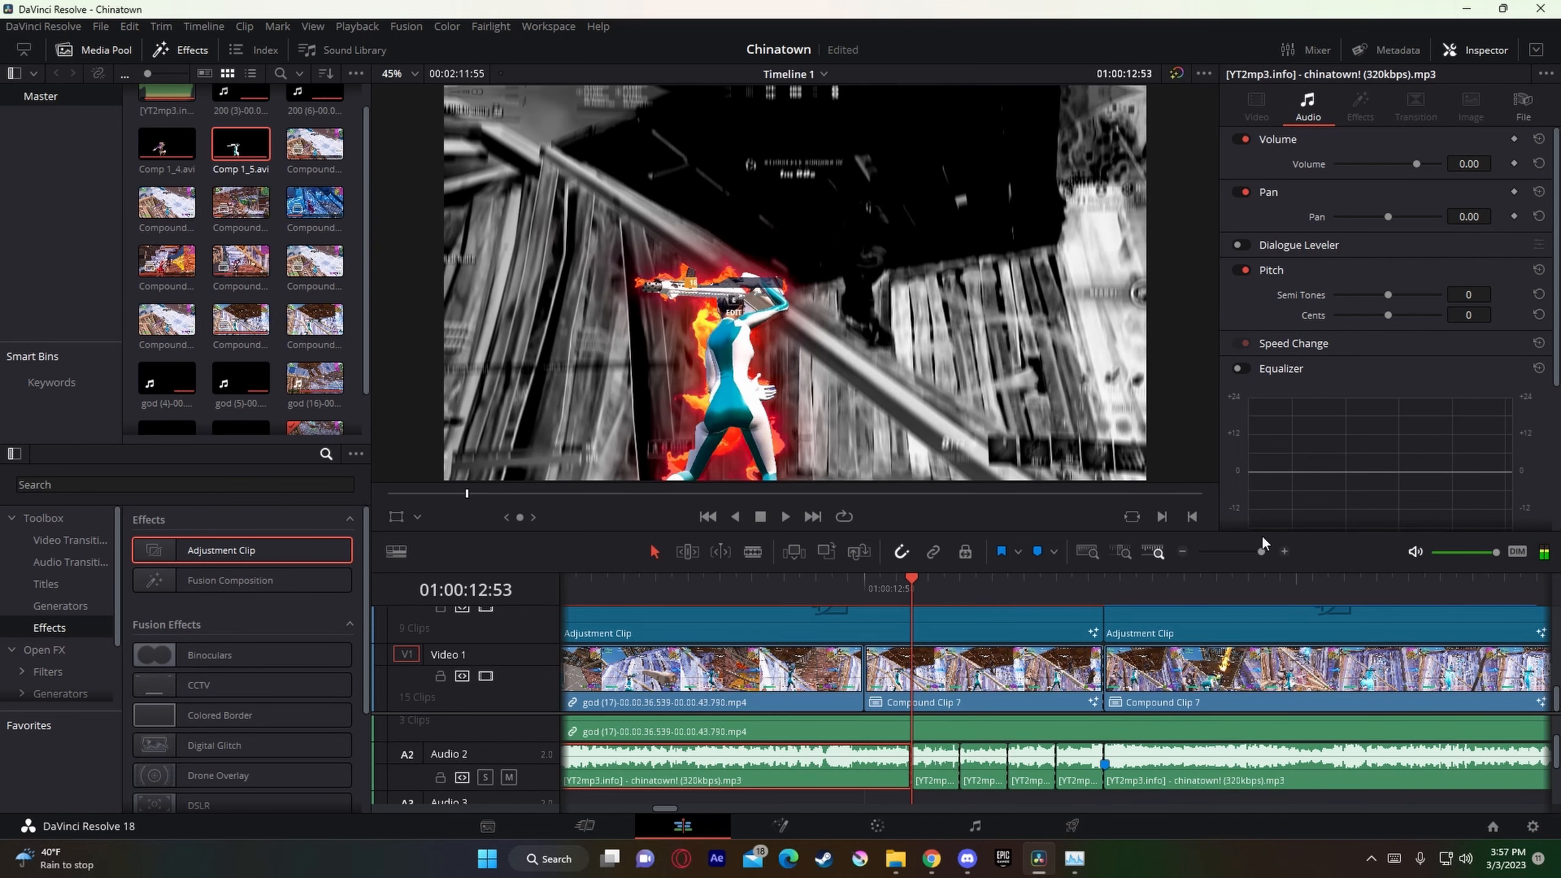
{"action": "key", "text": "Left"}
{"action": "key", "text": "Left"}
{"action": "key", "text": "Left"}
{"action": "key", "text": "ctrl+b"}
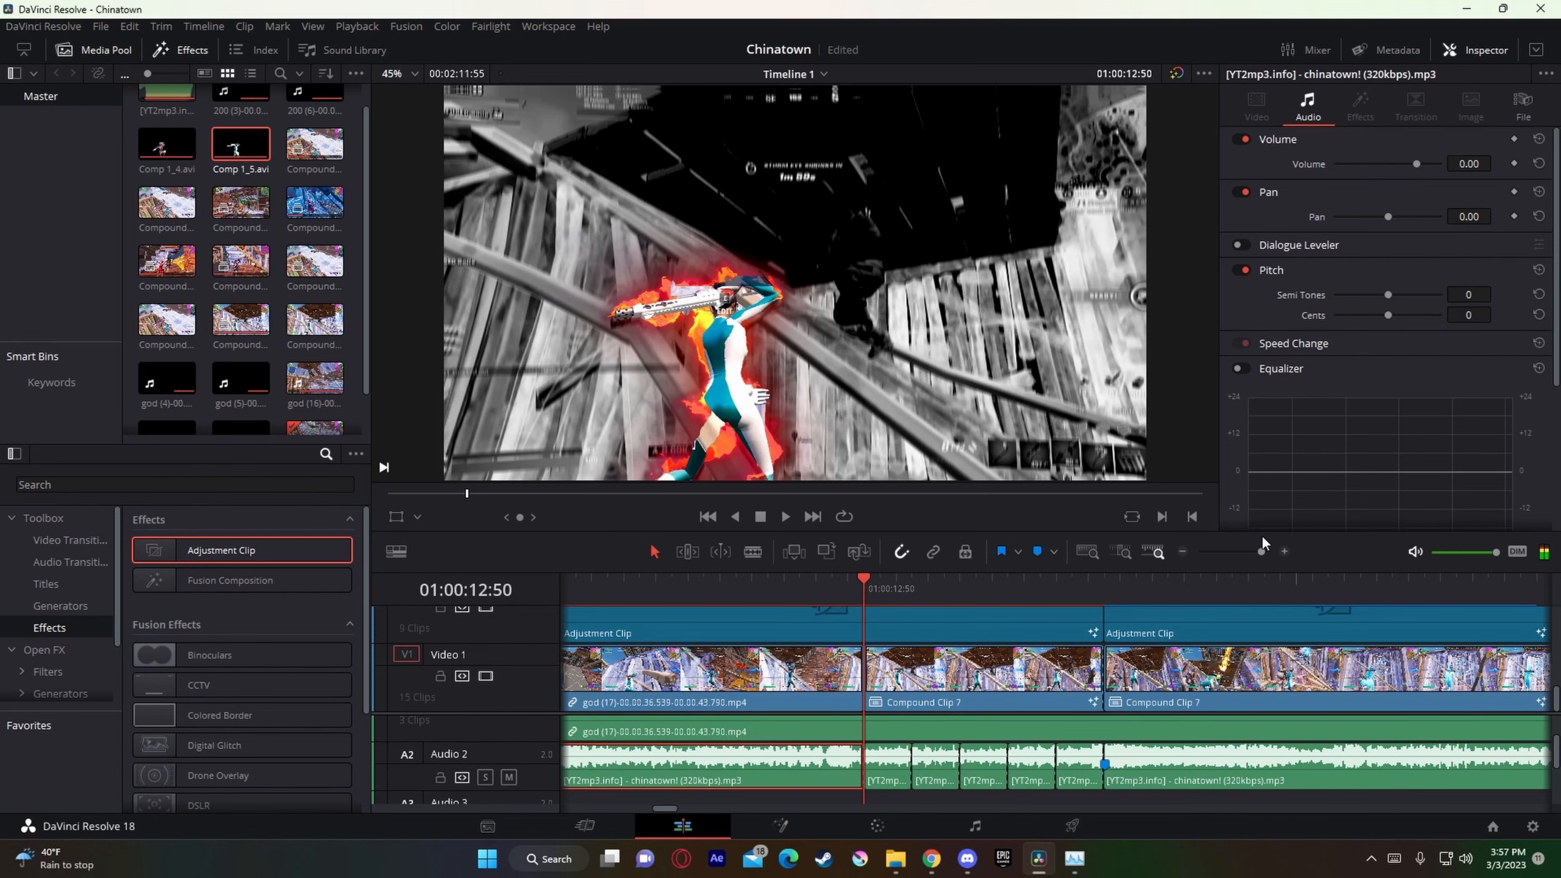
Step: Delete every other three-frame music piece on Audio 2, those starting at 01:00:13:02, 01:00:12:56 and 01:00:12:50
{"action": "left_click", "coordinate": [1070, 769]}
{"action": "key", "text": "BackSpace"}
{"action": "left_click", "coordinate": [984, 769]}
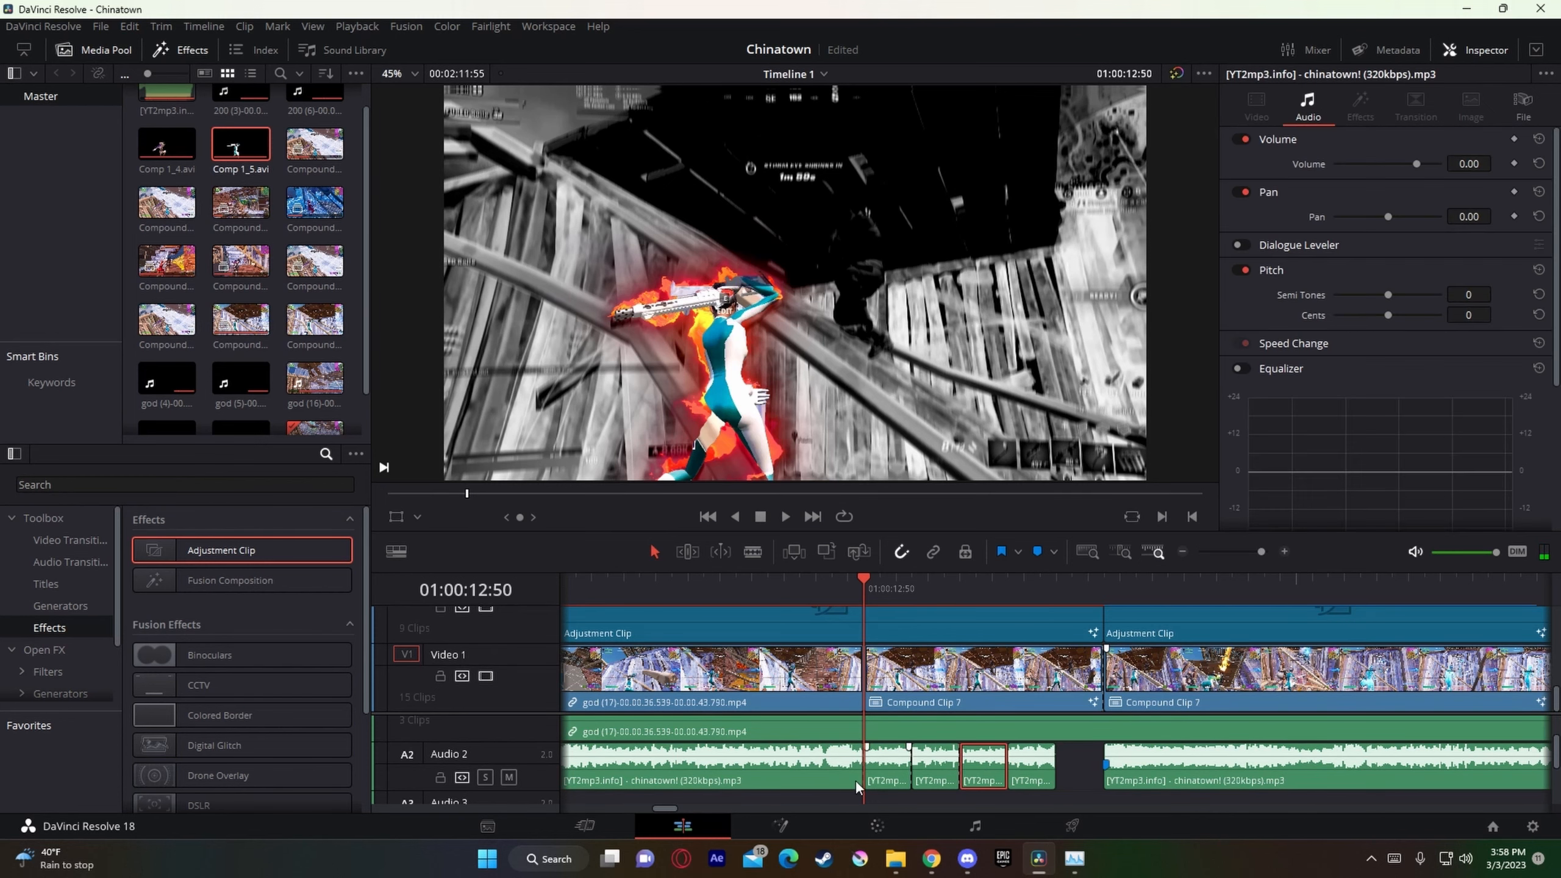
{"action": "key", "text": "BackSpace"}
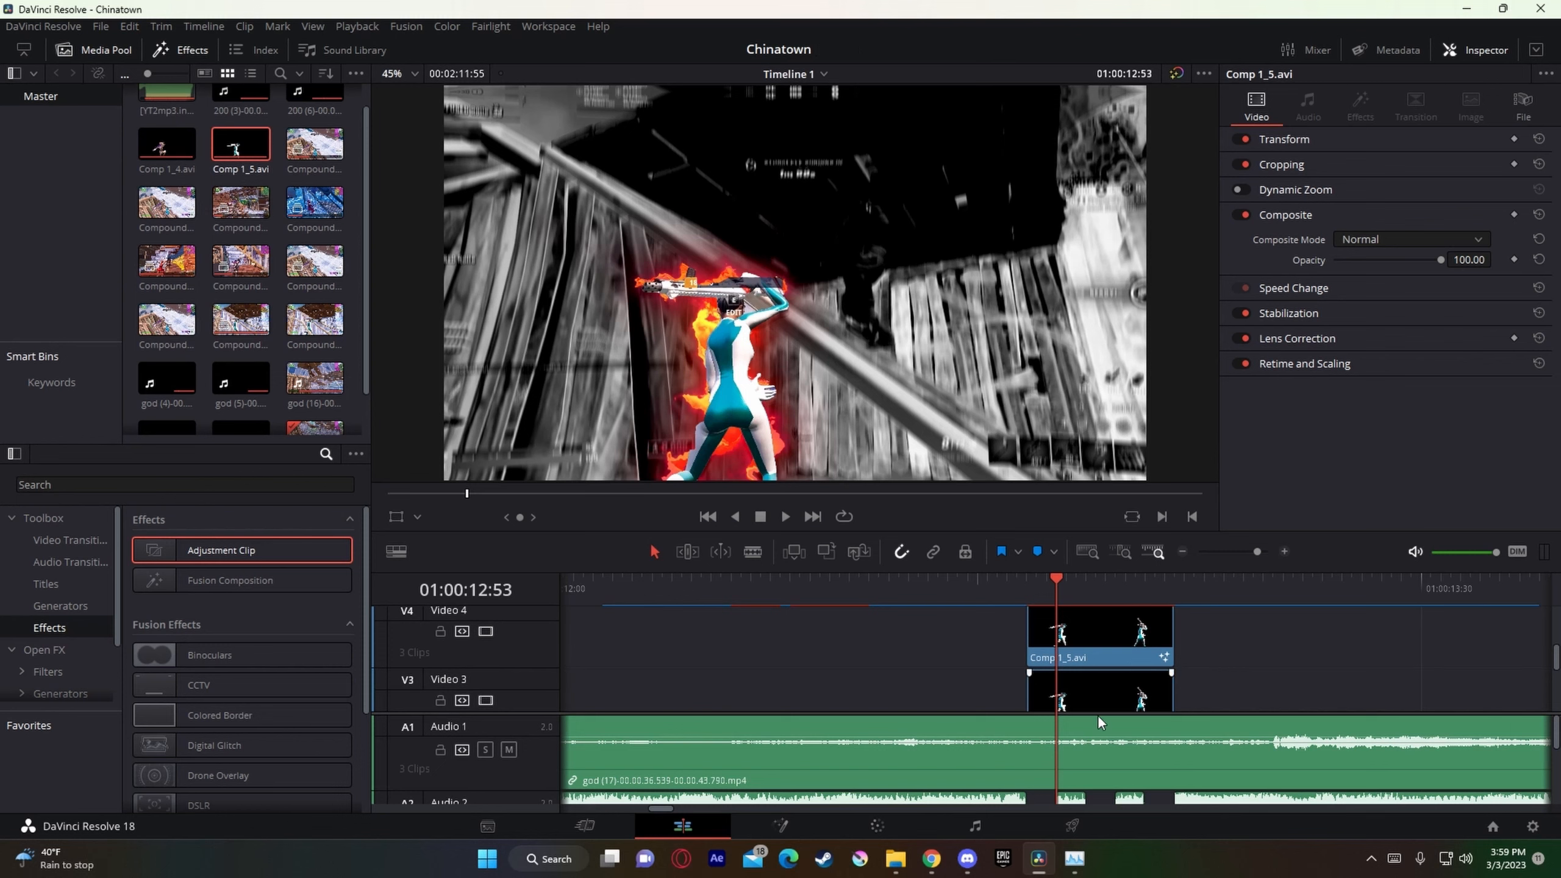
Step: Split the Comp 1_5.avi clip on Video 4 at 01:00:13:02, three frames before Marker 14
{"action": "left_click_drag", "start_coordinate": [1097, 715], "coordinate": [1123, 772]}
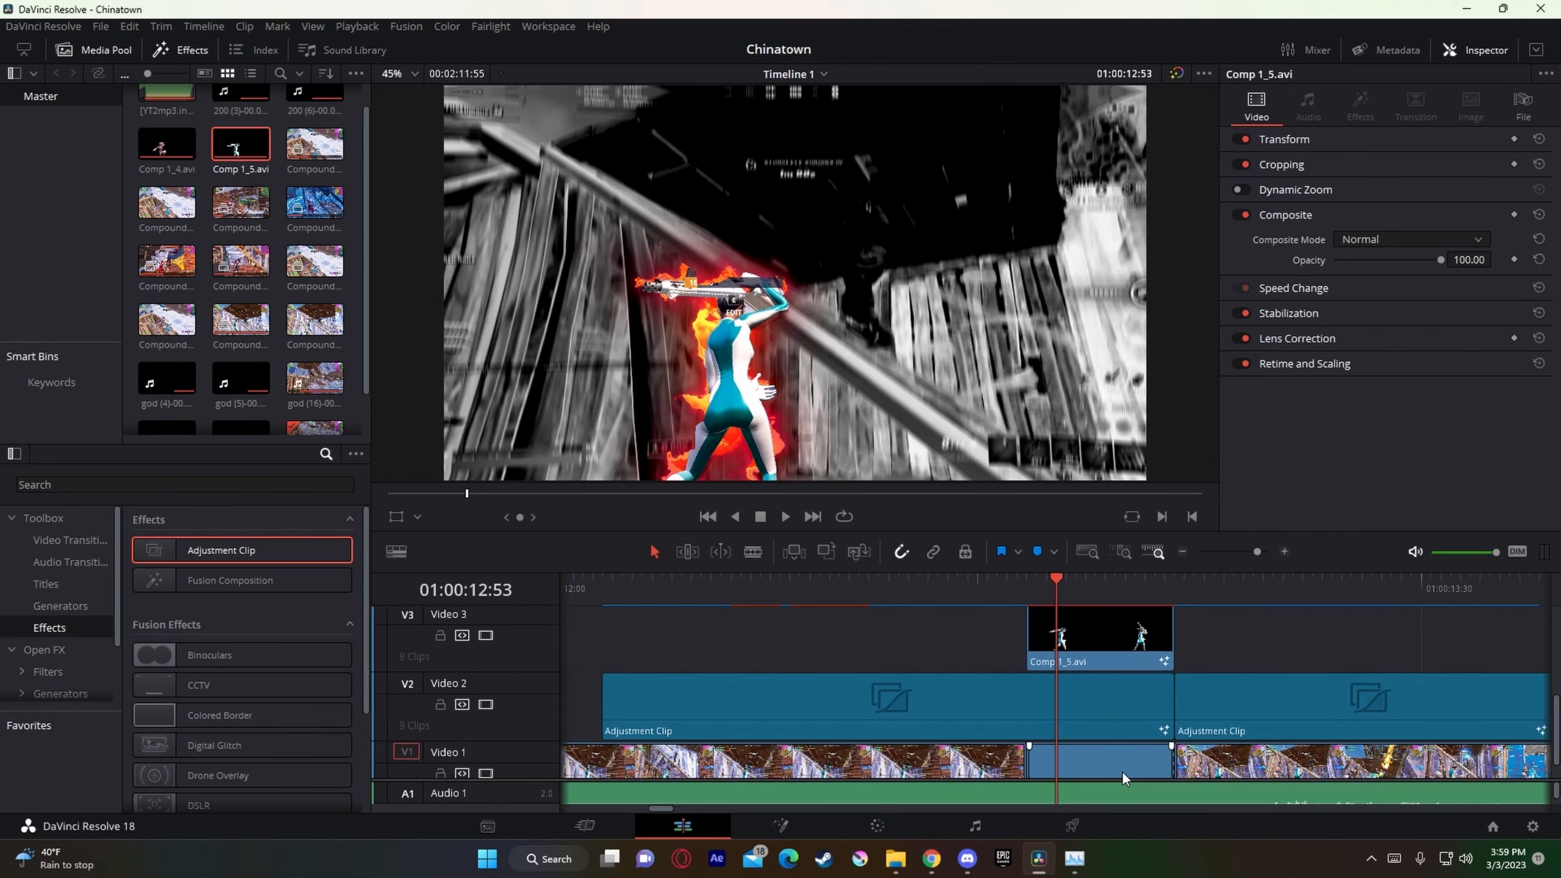
{"action": "scroll", "coordinate": [1122, 771], "scroll_direction": "down", "scroll_amount": 1}
{"action": "scroll", "coordinate": [1123, 752], "scroll_direction": "up", "scroll_amount": 9}
{"action": "key", "text": "Up"}
{"action": "scroll", "coordinate": [1055, 637], "scroll_direction": "down", "scroll_amount": 4}
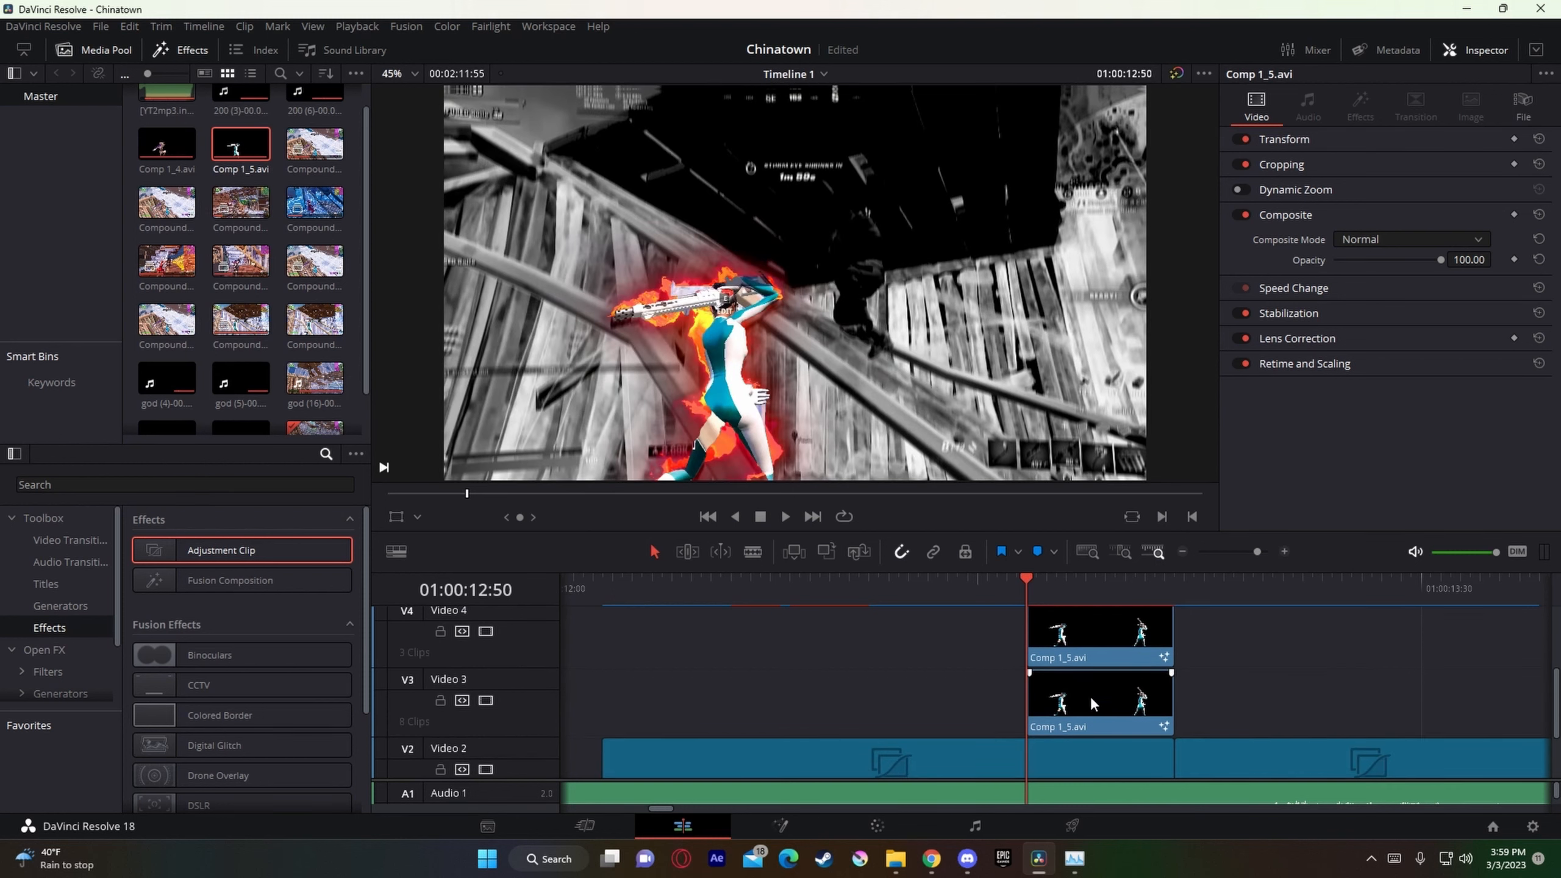
{"action": "left_click", "coordinate": [1173, 596]}
{"action": "left_click", "coordinate": [1149, 634]}
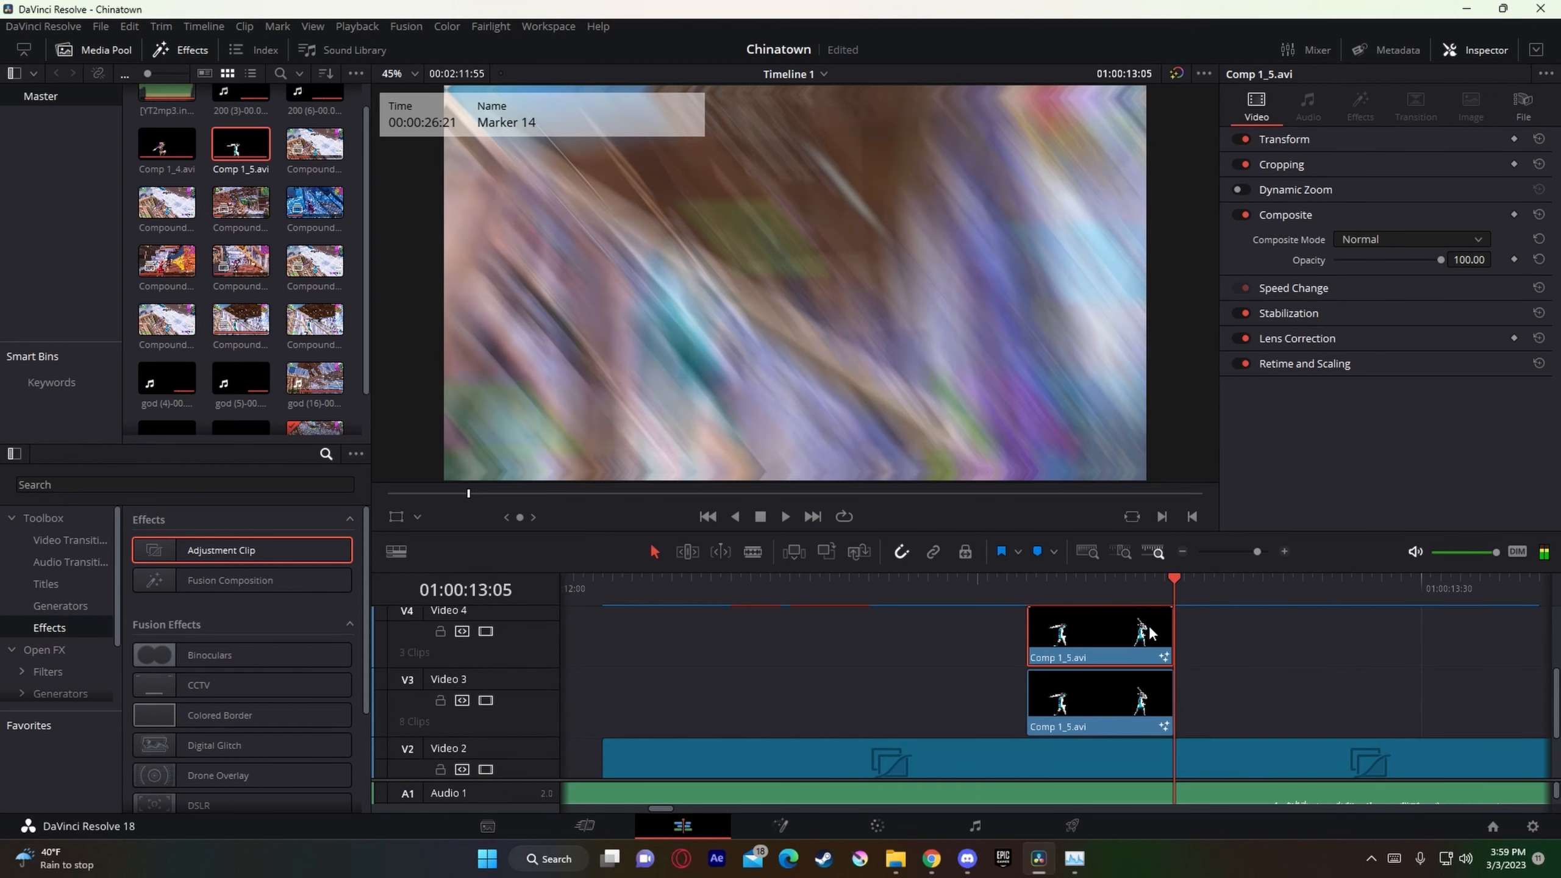
{"action": "key", "text": "Left"}
{"action": "key", "text": "Left"}
{"action": "key", "text": "Left"}
{"action": "key", "text": "ctrl+b"}
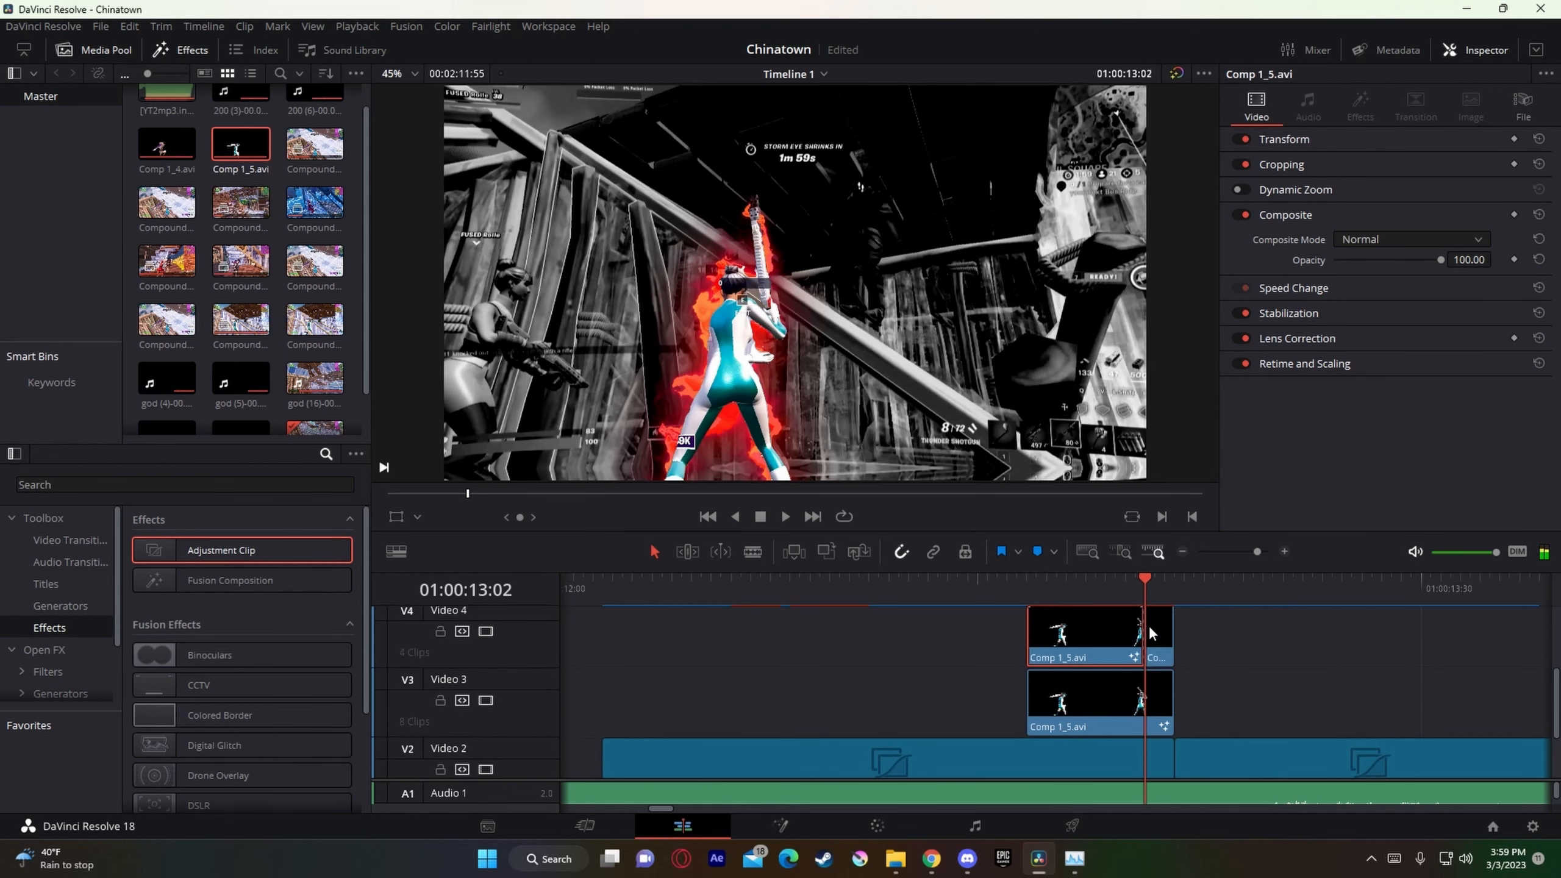
Step: Split the Video 4 Comp 1_5.avi clip at 01:00:12:59, 01:00:12:56 and 01:00:12:53, continuing the three-frame spacing backward
{"action": "key", "text": "Left"}
{"action": "key", "text": "Left"}
{"action": "key", "text": "Left"}
{"action": "key", "text": "ctrl+b"}
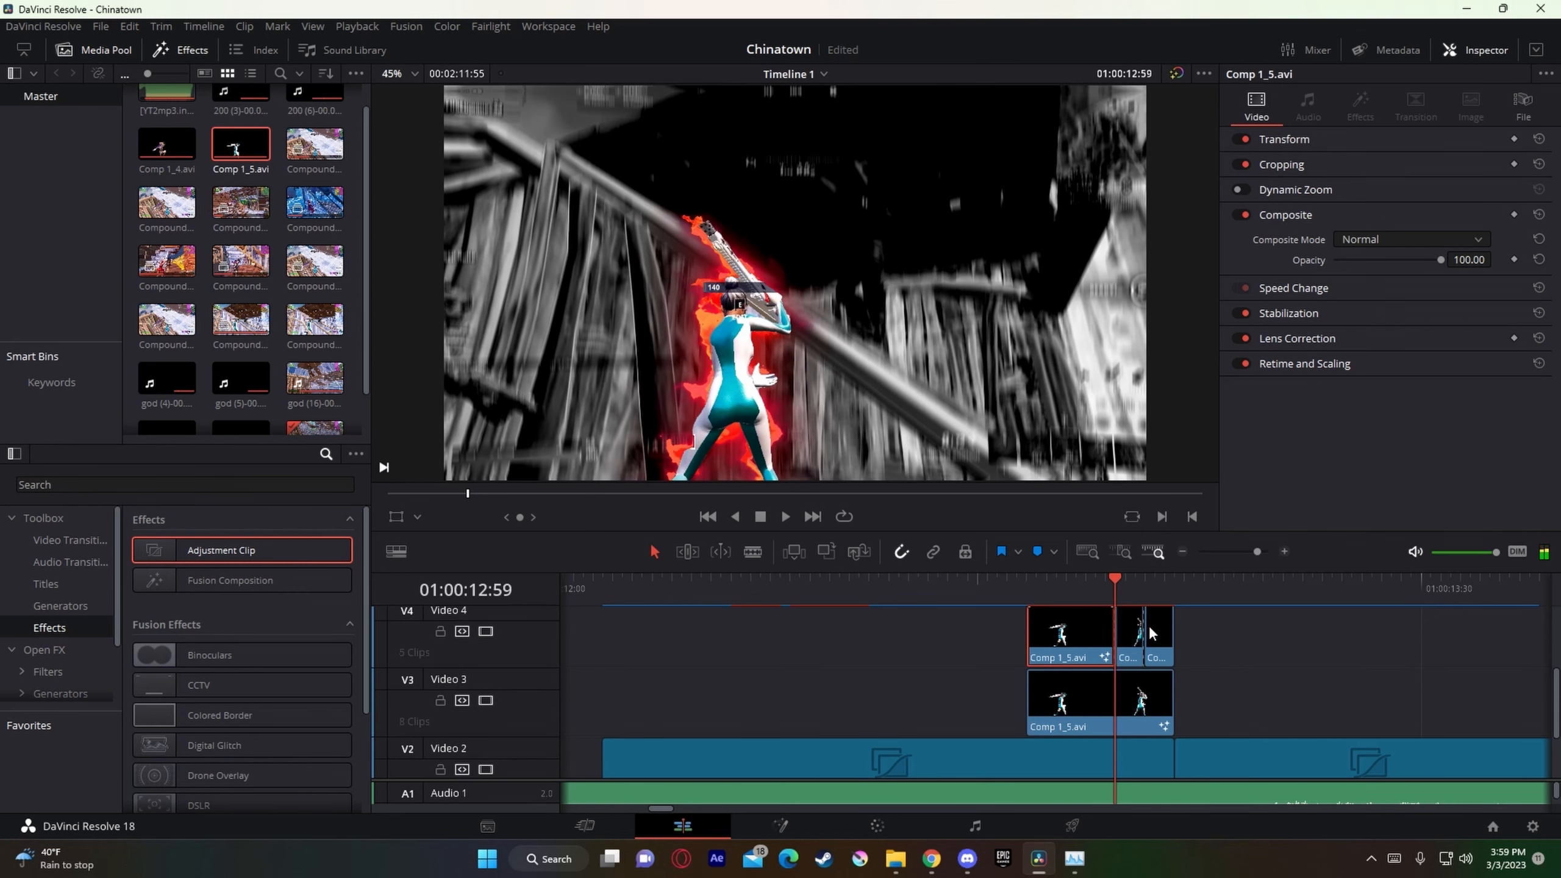
{"action": "key", "text": "Left"}
{"action": "key", "text": "Left"}
{"action": "key", "text": "Left"}
{"action": "key", "text": "ctrl+b"}
{"action": "key", "text": "Left"}
{"action": "key", "text": "Left"}
{"action": "key", "text": "Left"}
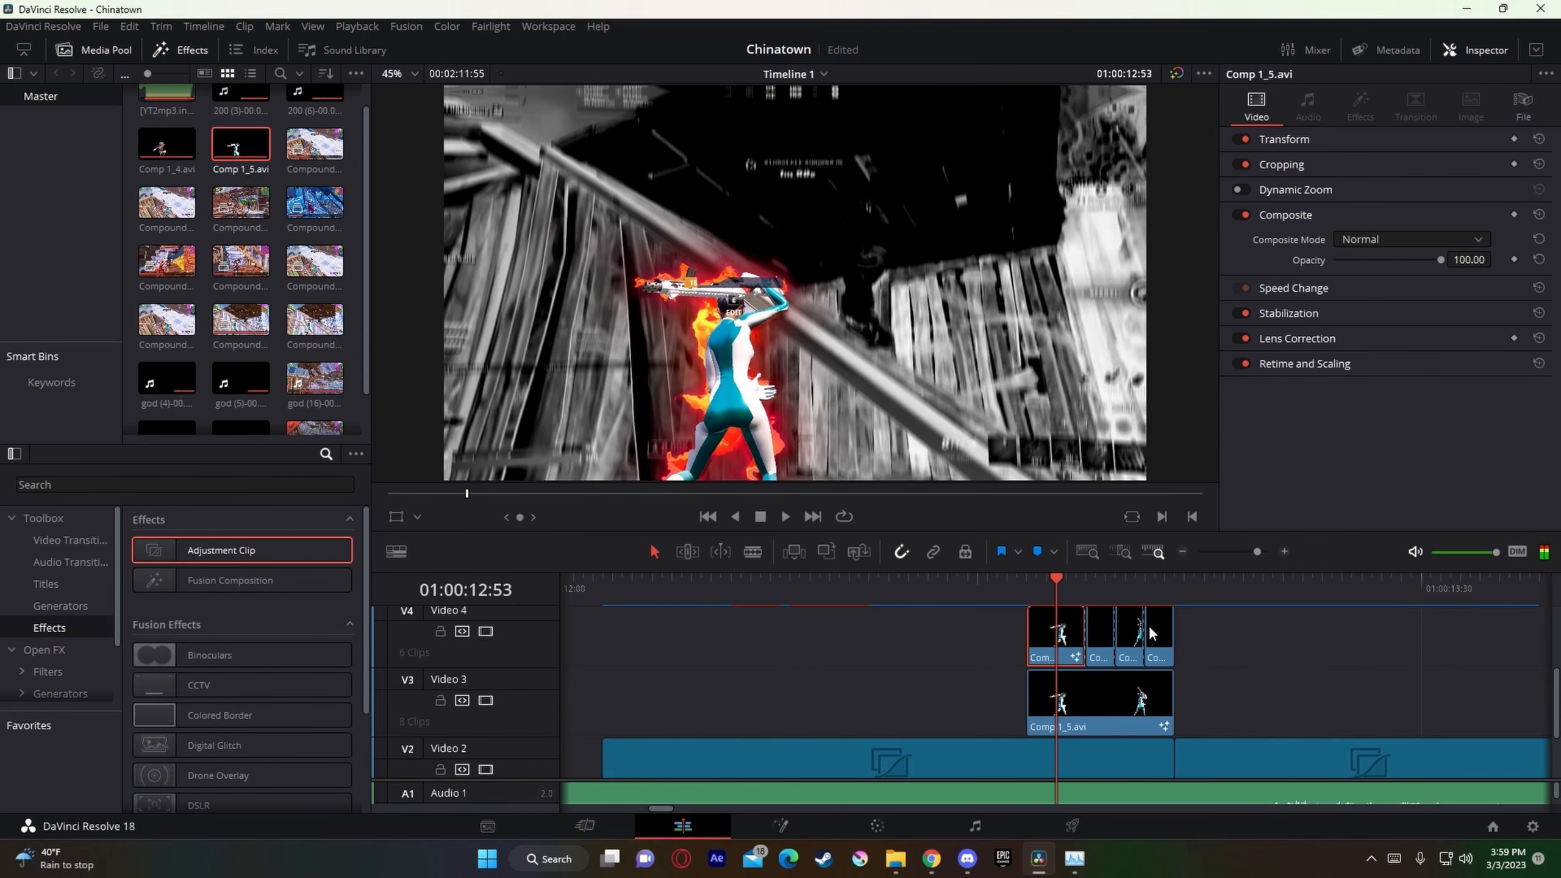
{"action": "key", "text": "ctrl+b"}
Step: Split the Comp 1_5.avi clip on Video 3 at 01:00:12:53 and 01:00:12:56
{"action": "left_click", "coordinate": [1083, 718]}
{"action": "key", "text": "ctrl+b"}
{"action": "key", "text": "Right"}
{"action": "key", "text": "Right"}
{"action": "key", "text": "Right"}
{"action": "left_click", "coordinate": [1098, 701]}
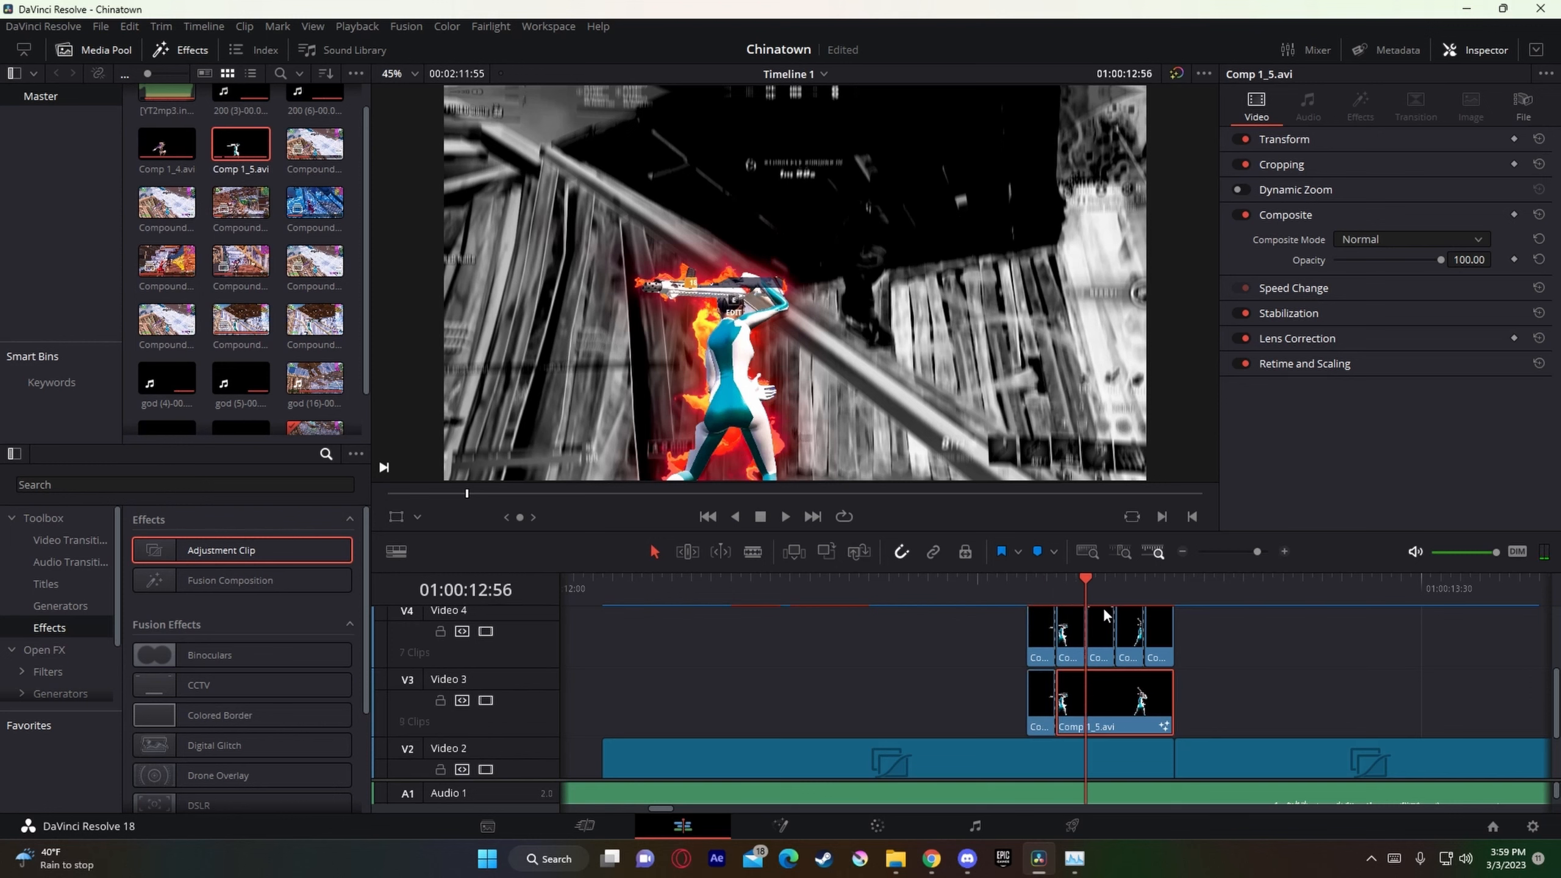
{"action": "key", "text": "ctrl+b"}
Step: Split the Video 3 Comp 1_5.avi clip at 01:00:12:59 and 01:00:13:02, matching the cuts on Video 4
{"action": "key", "text": "Right"}
{"action": "key", "text": "Right"}
{"action": "key", "text": "Right"}
{"action": "key", "text": "ctrl+b"}
{"action": "left_click", "coordinate": [1153, 690]}
{"action": "key", "text": "Right"}
{"action": "key", "text": "Right"}
{"action": "key", "text": "Right"}
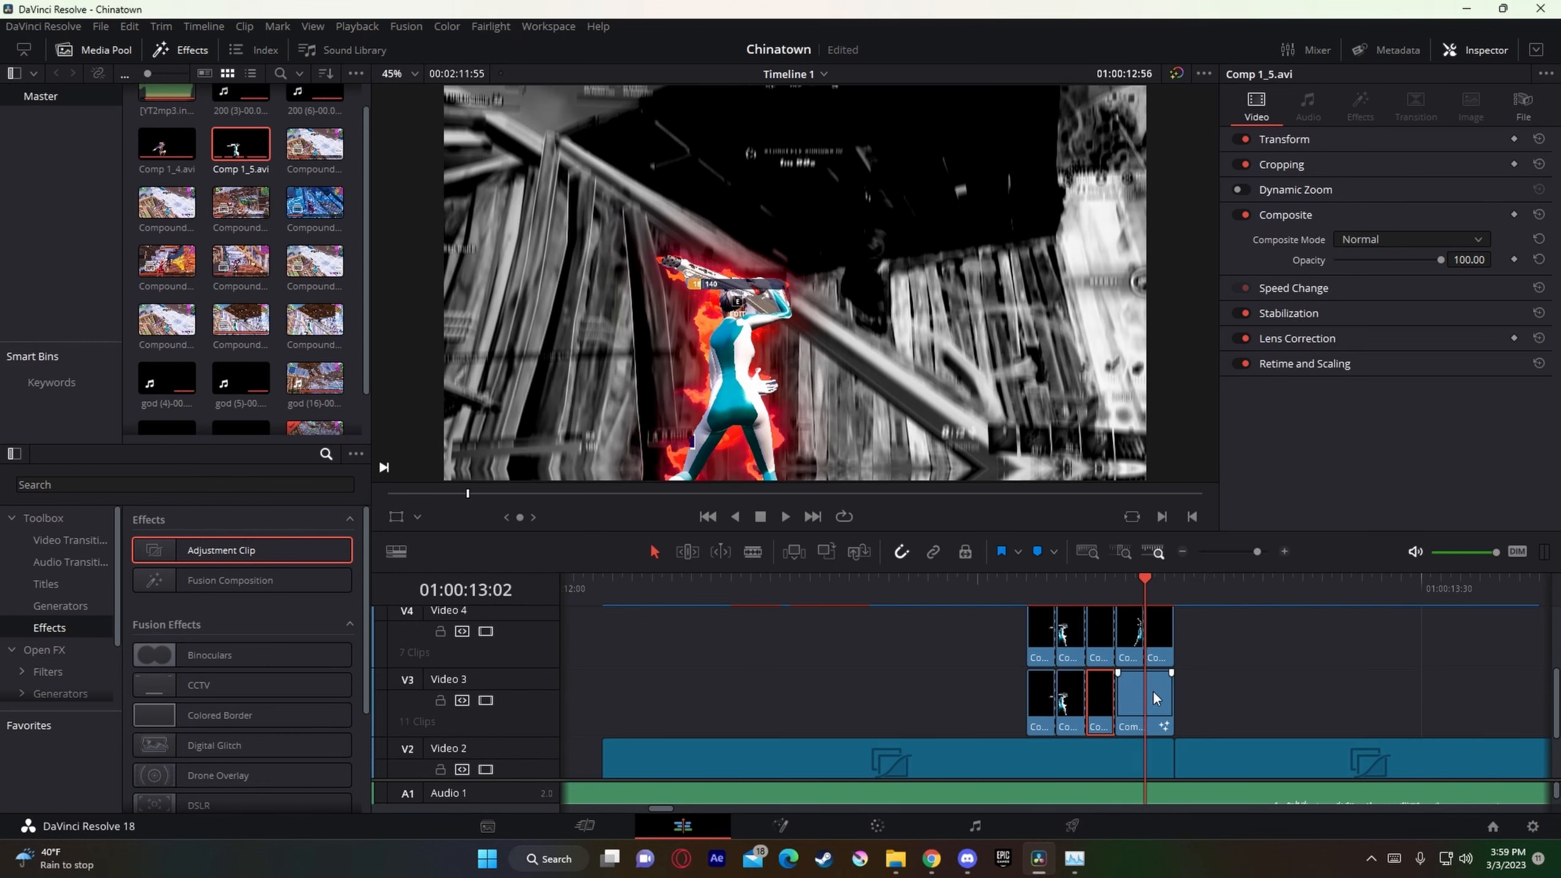
{"action": "key", "text": "ctrl+b"}
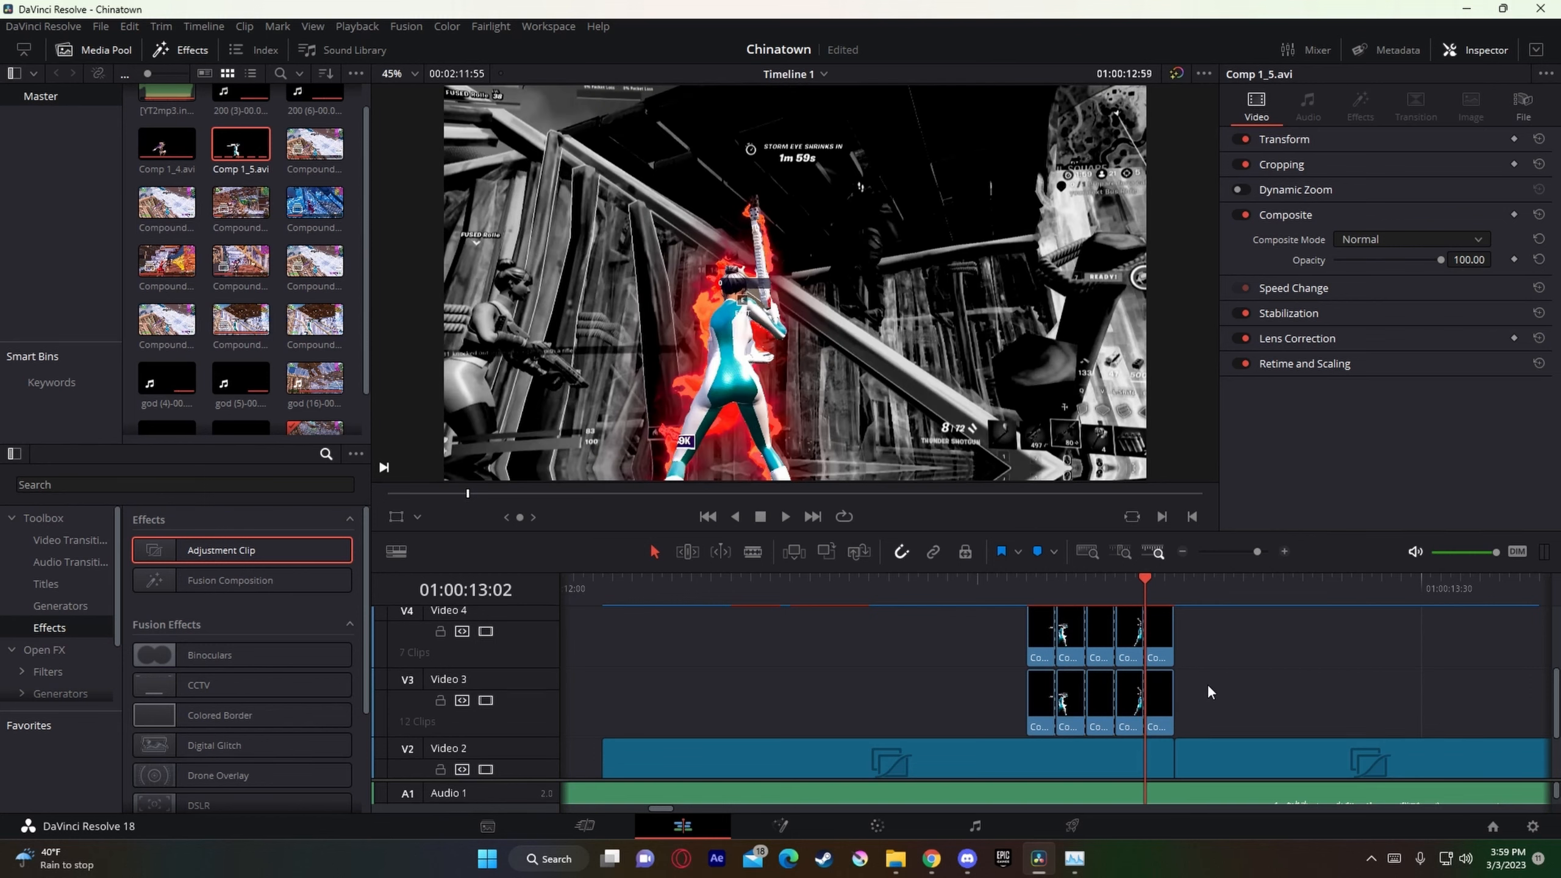
Step: Delete the Comp 1_5.avi pieces starting at 01:00:12:53 and 01:00:12:59 on both Video 3 and Video 4
{"action": "scroll", "coordinate": [1208, 683], "scroll_direction": "down", "scroll_amount": 1}
{"action": "scroll", "coordinate": [1185, 707], "scroll_direction": "down", "scroll_amount": 1}
{"action": "scroll", "coordinate": [1117, 790], "scroll_direction": "down", "scroll_amount": 1}
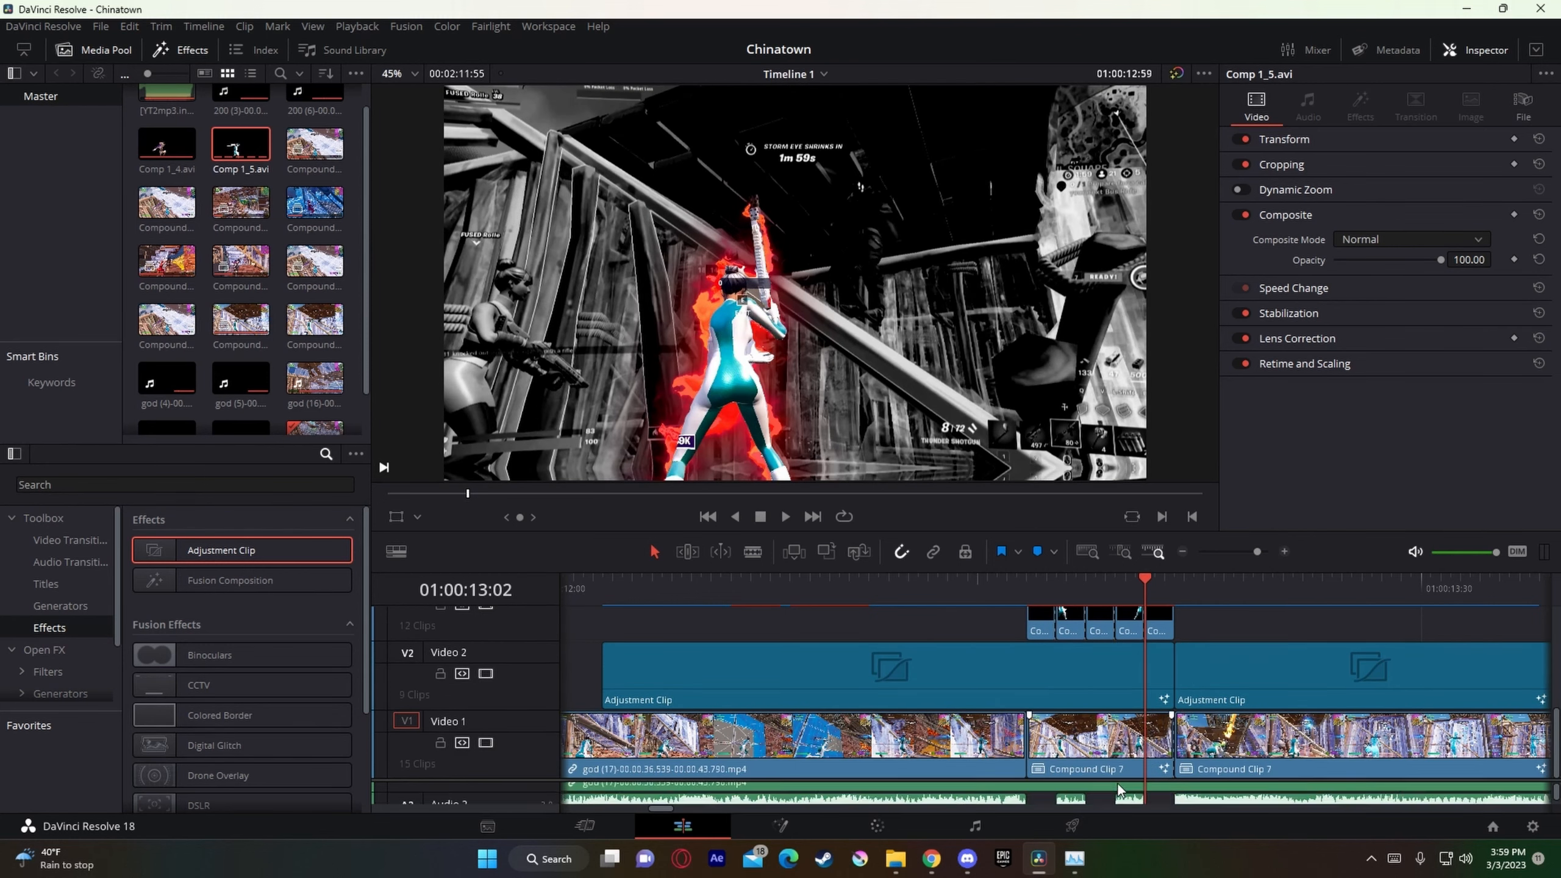
{"action": "scroll", "coordinate": [1123, 800], "scroll_direction": "down", "scroll_amount": 1}
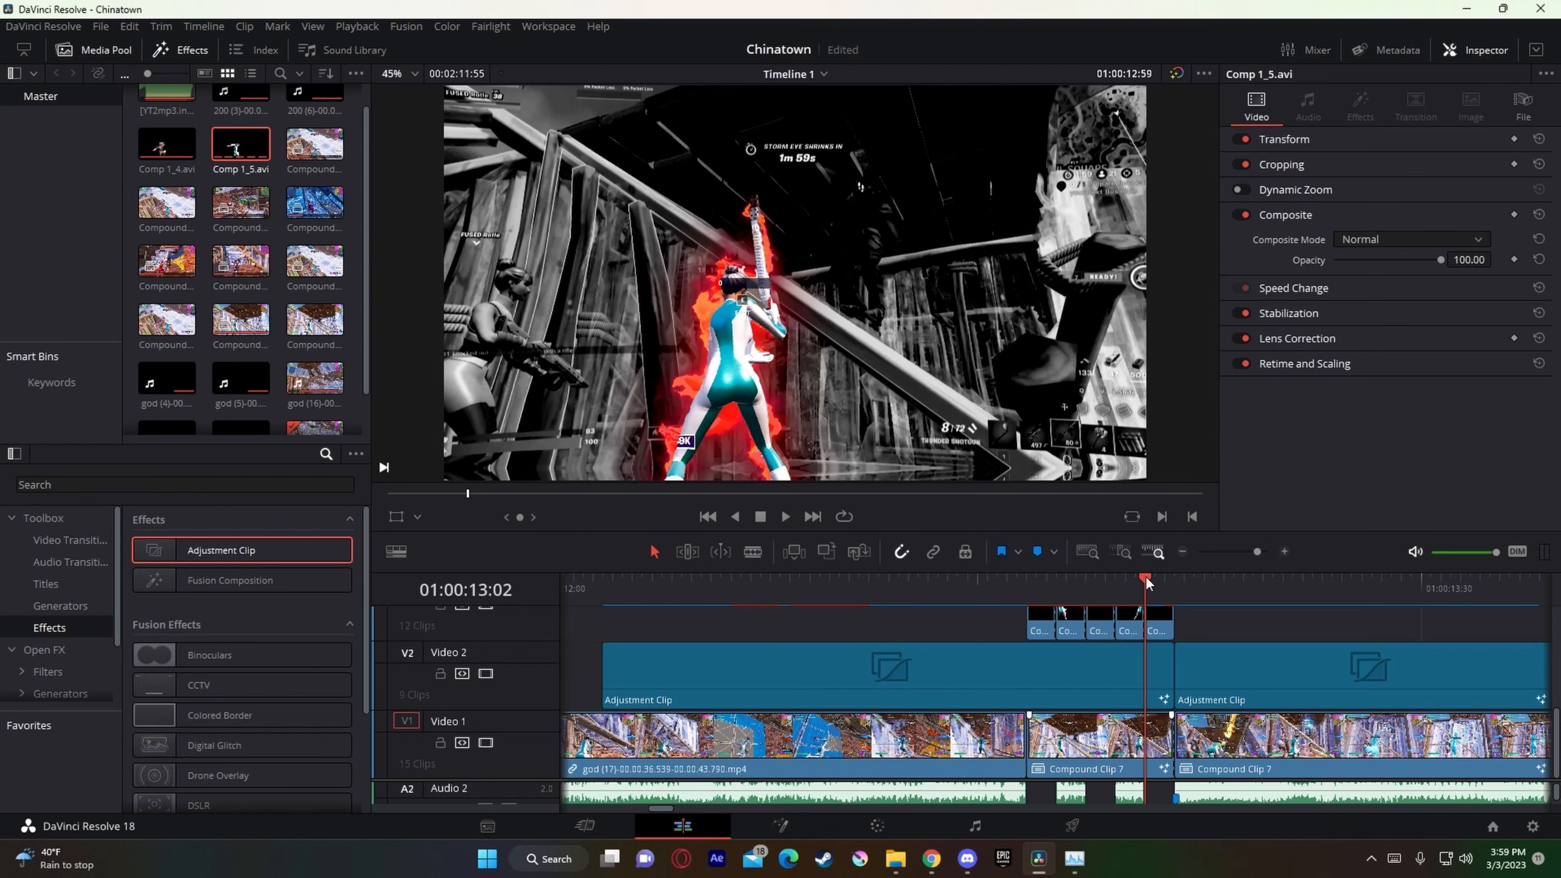
{"action": "left_click_drag", "start_coordinate": [1148, 583], "coordinate": [1060, 599]}
{"action": "scroll", "coordinate": [1058, 714], "scroll_direction": "up", "scroll_amount": 2}
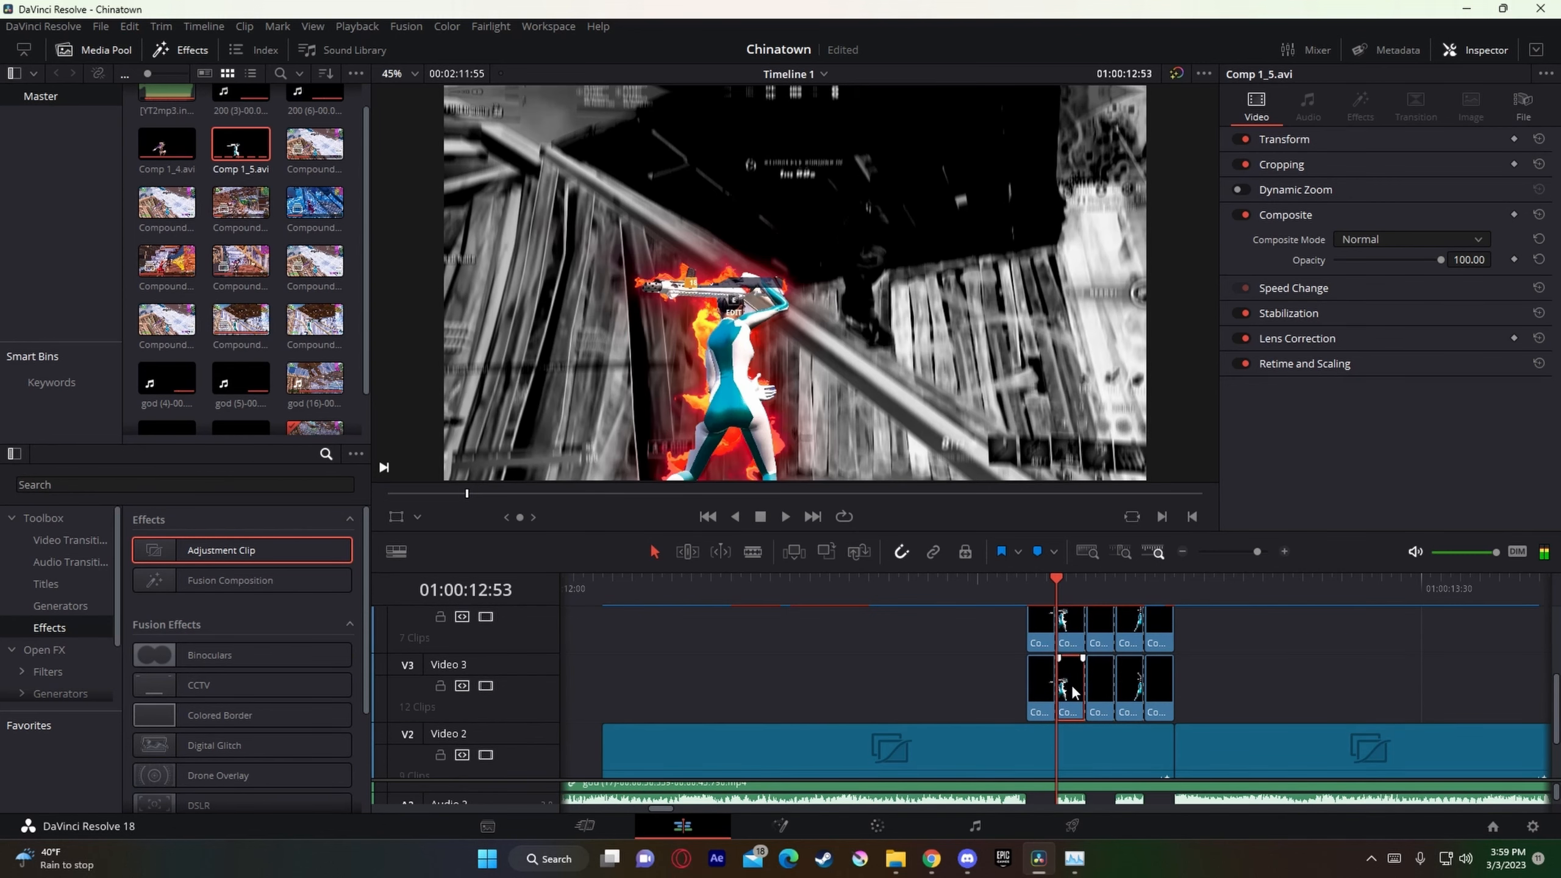
{"action": "key", "text": "Delete"}
{"action": "left_click", "coordinate": [1073, 627]}
{"action": "key", "text": "Delete"}
{"action": "left_click", "coordinate": [1124, 640]}
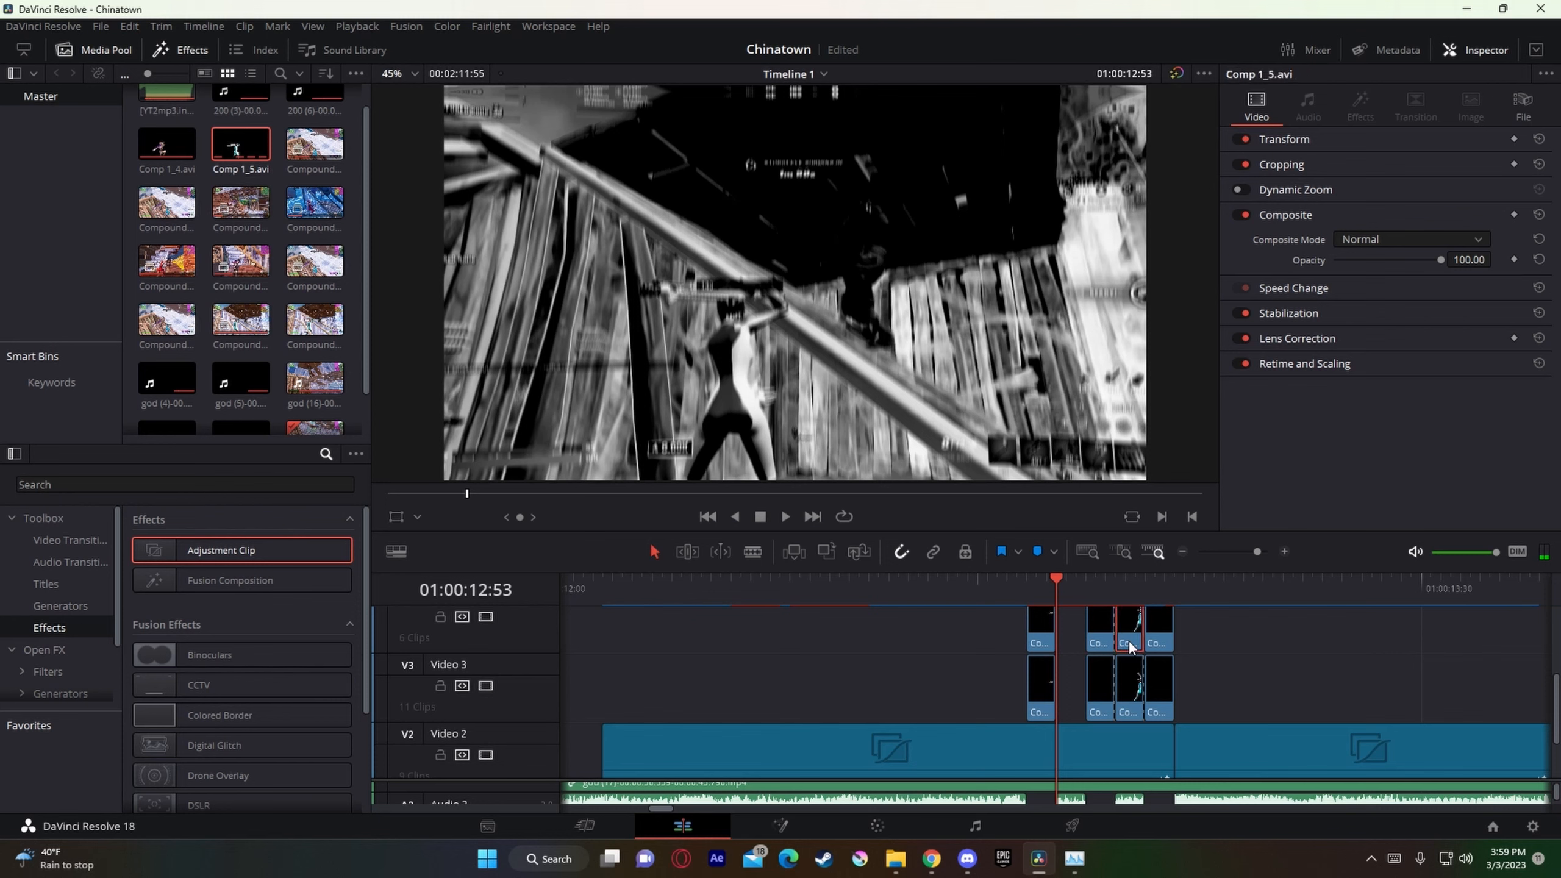
{"action": "key", "text": "Delete"}
{"action": "left_click", "coordinate": [1133, 686]}
{"action": "key", "text": "Delete"}
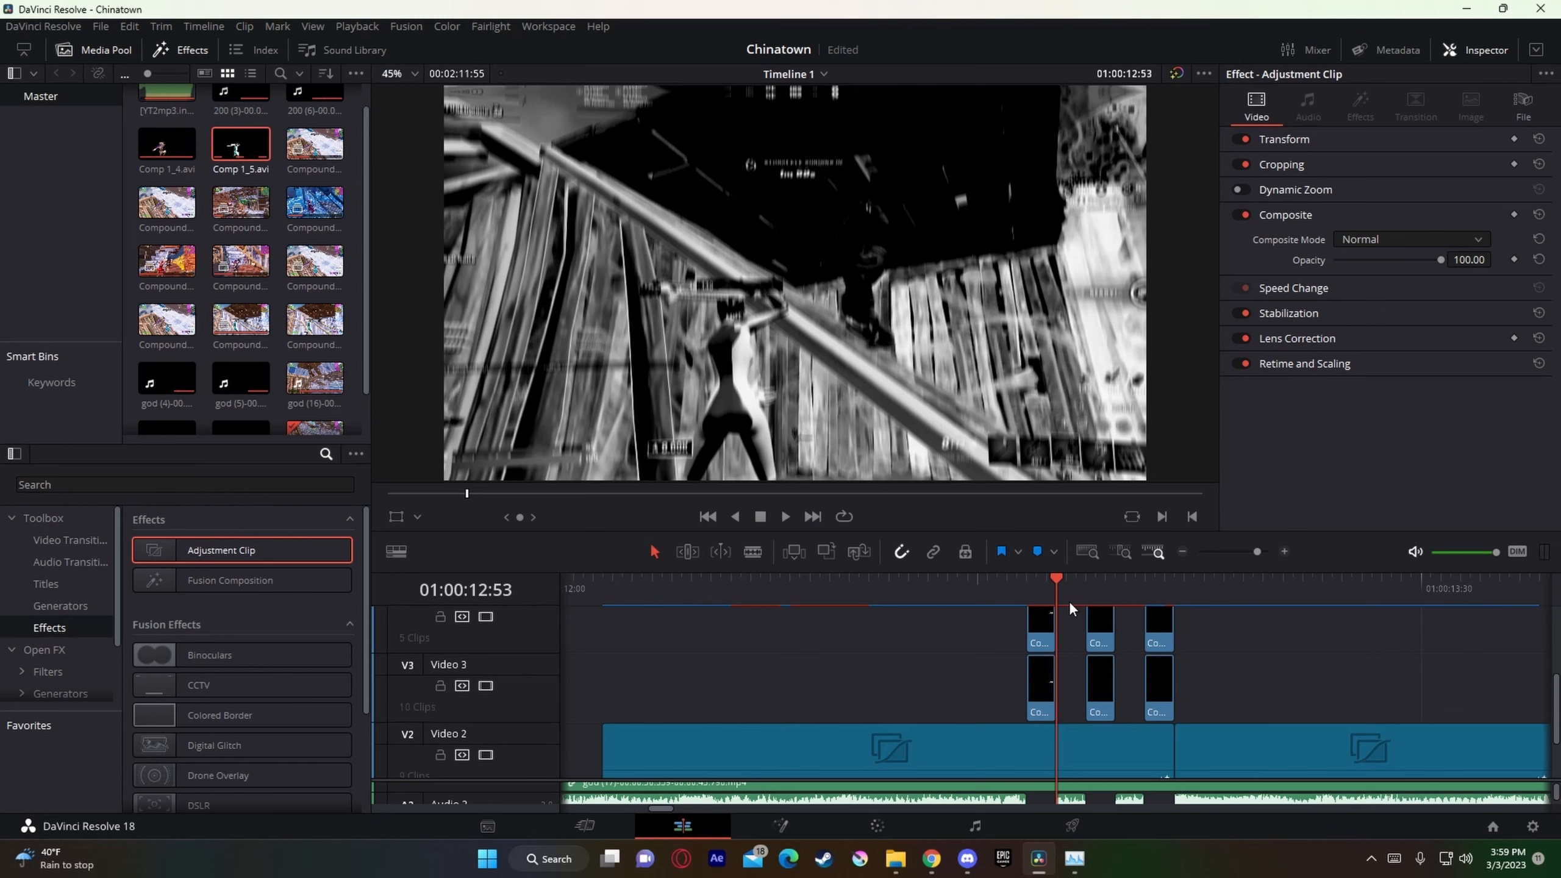
Step: Play back the section leading into and past Marker 14 to check the flickering skin glow against the stuttered music
{"action": "key", "text": "Up"}
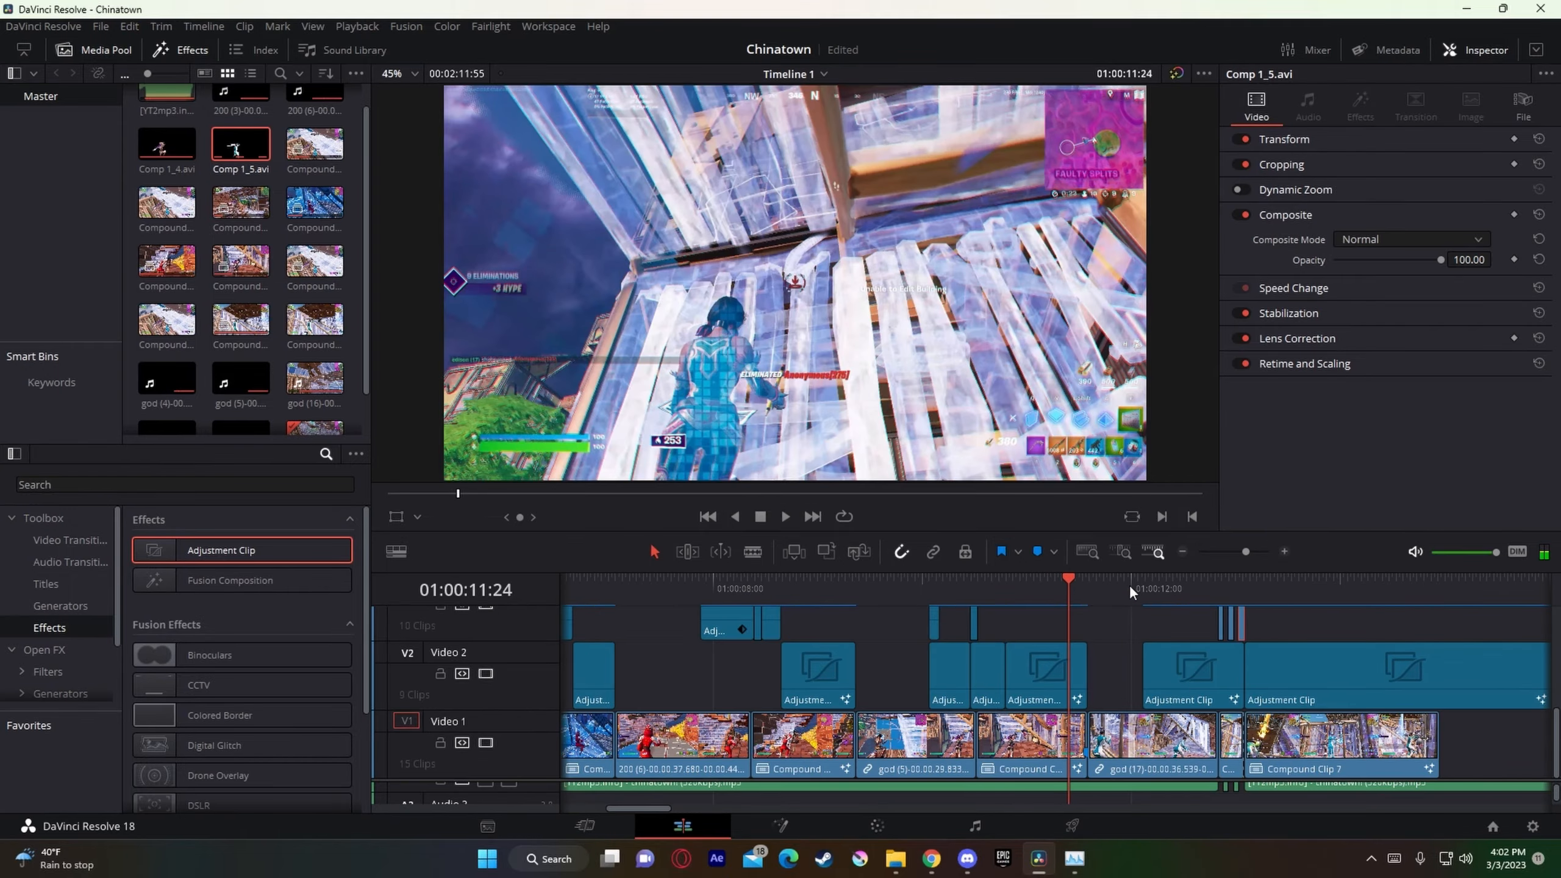
{"action": "key", "text": "space"}
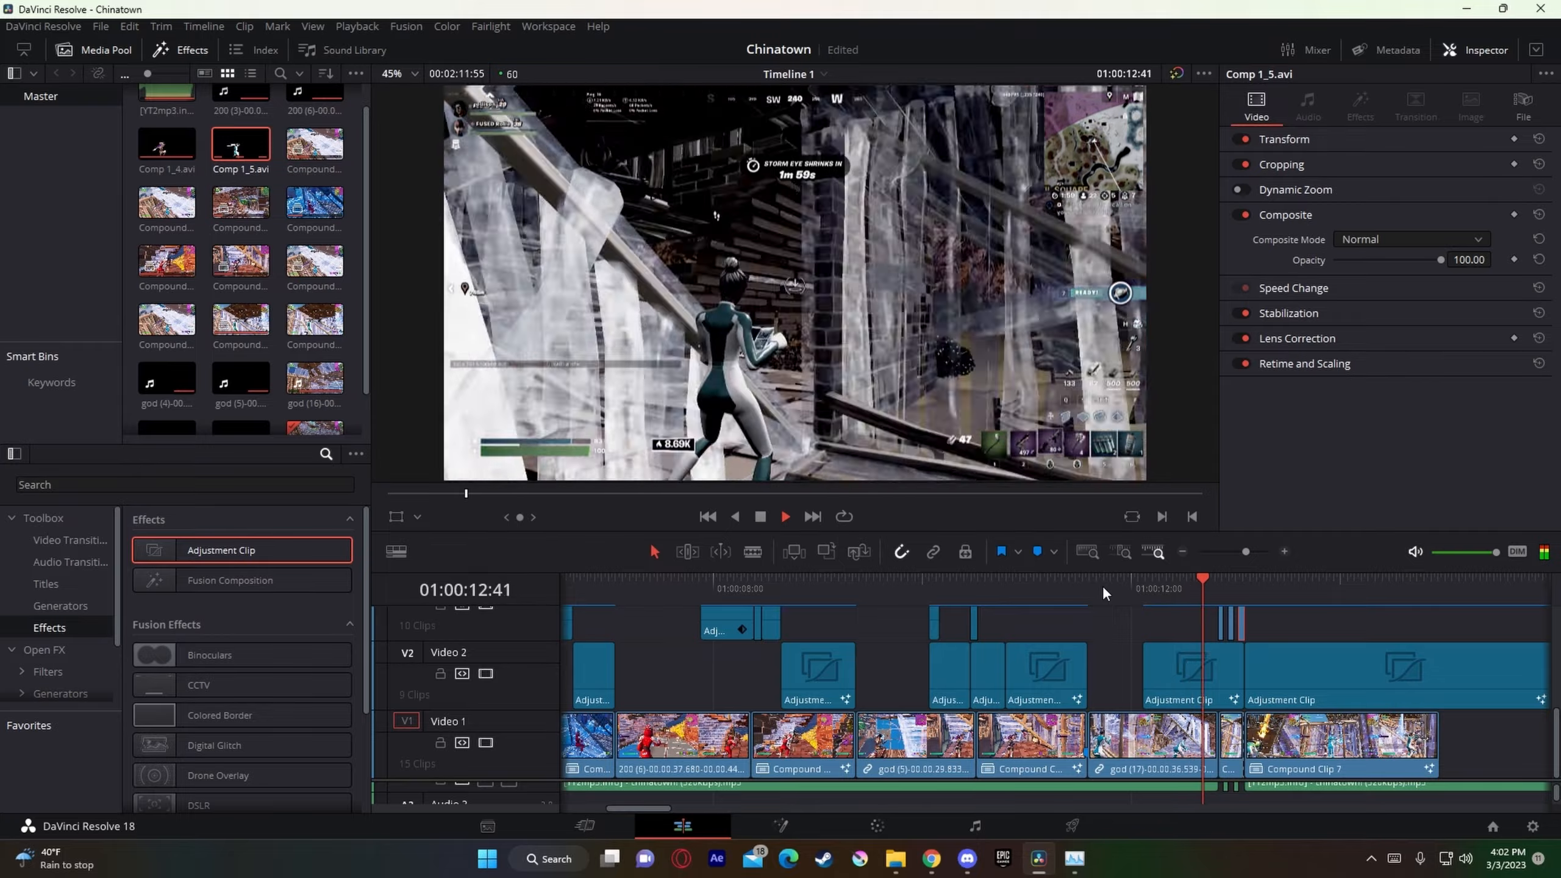
{"action": "key", "text": "space"}
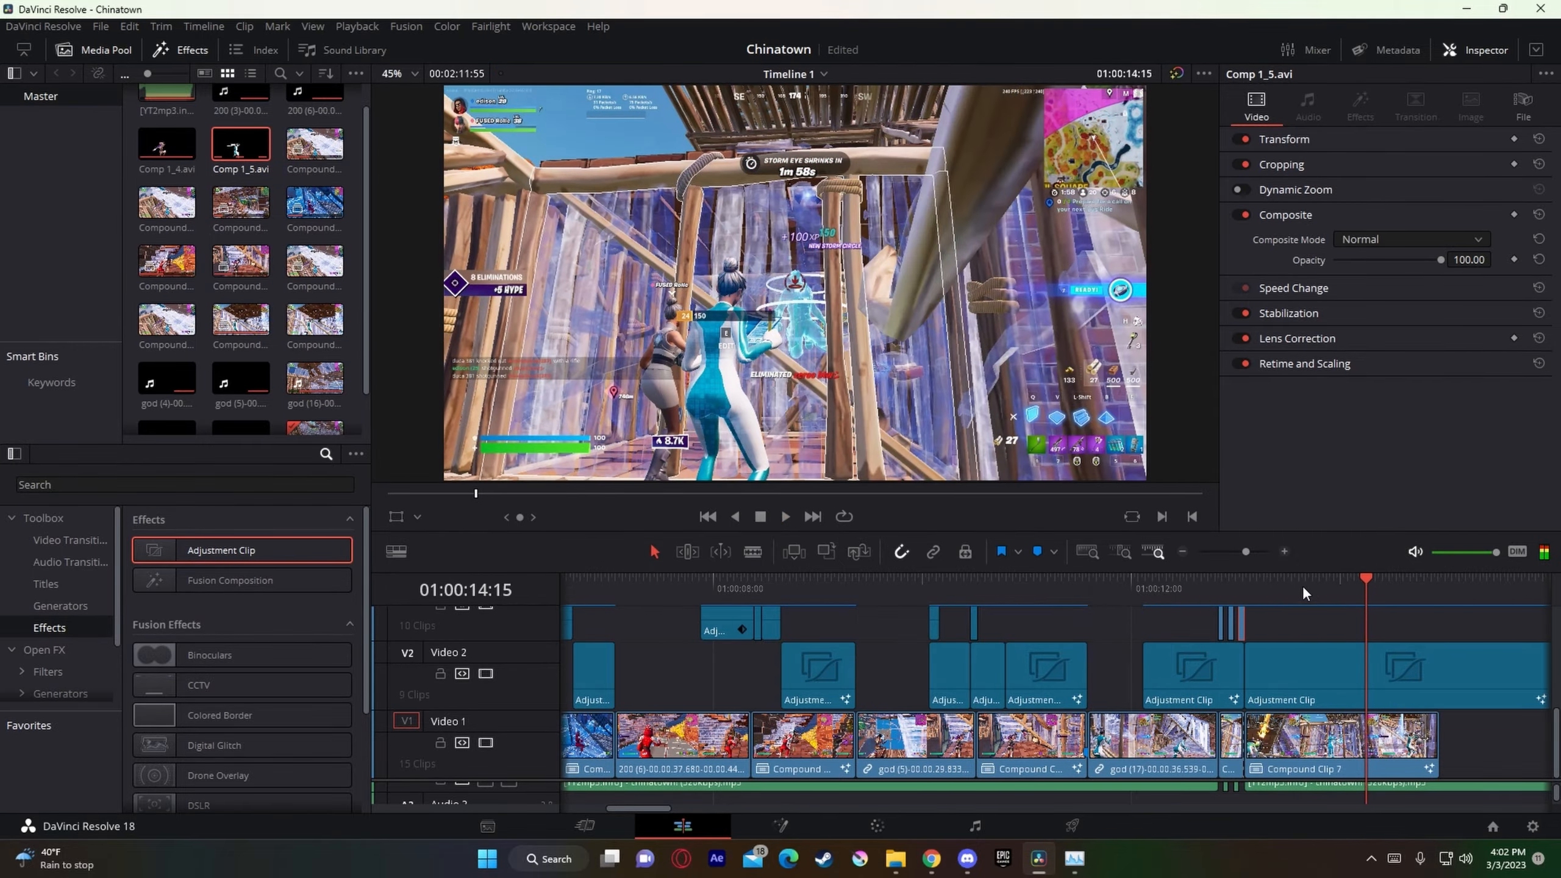
{"action": "left_click", "coordinate": [1155, 589]}
{"action": "key", "text": "space"}
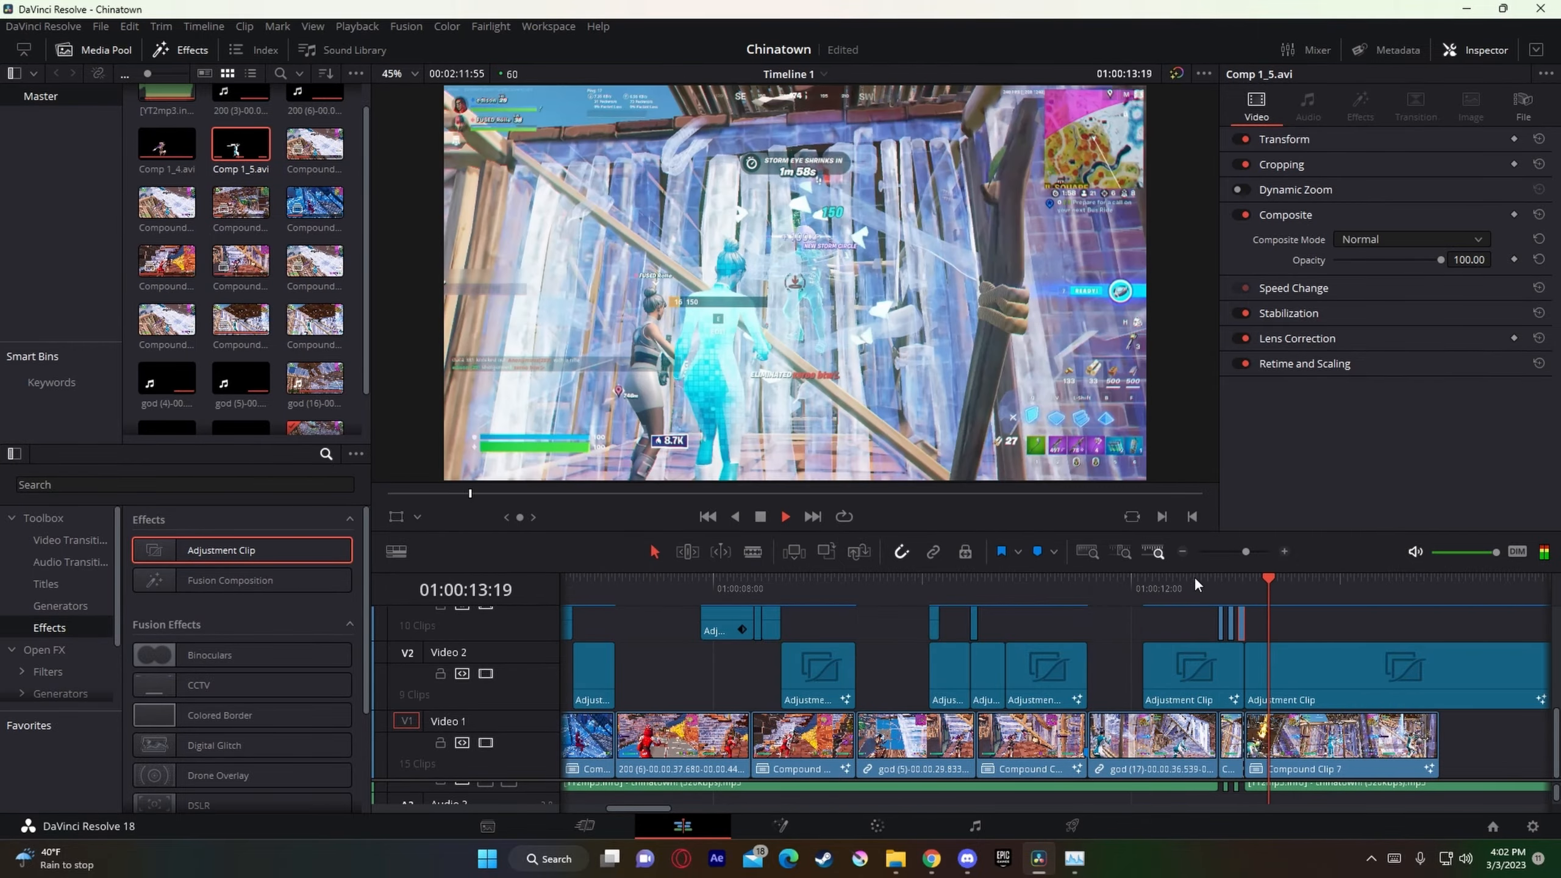
{"action": "key", "text": "space"}
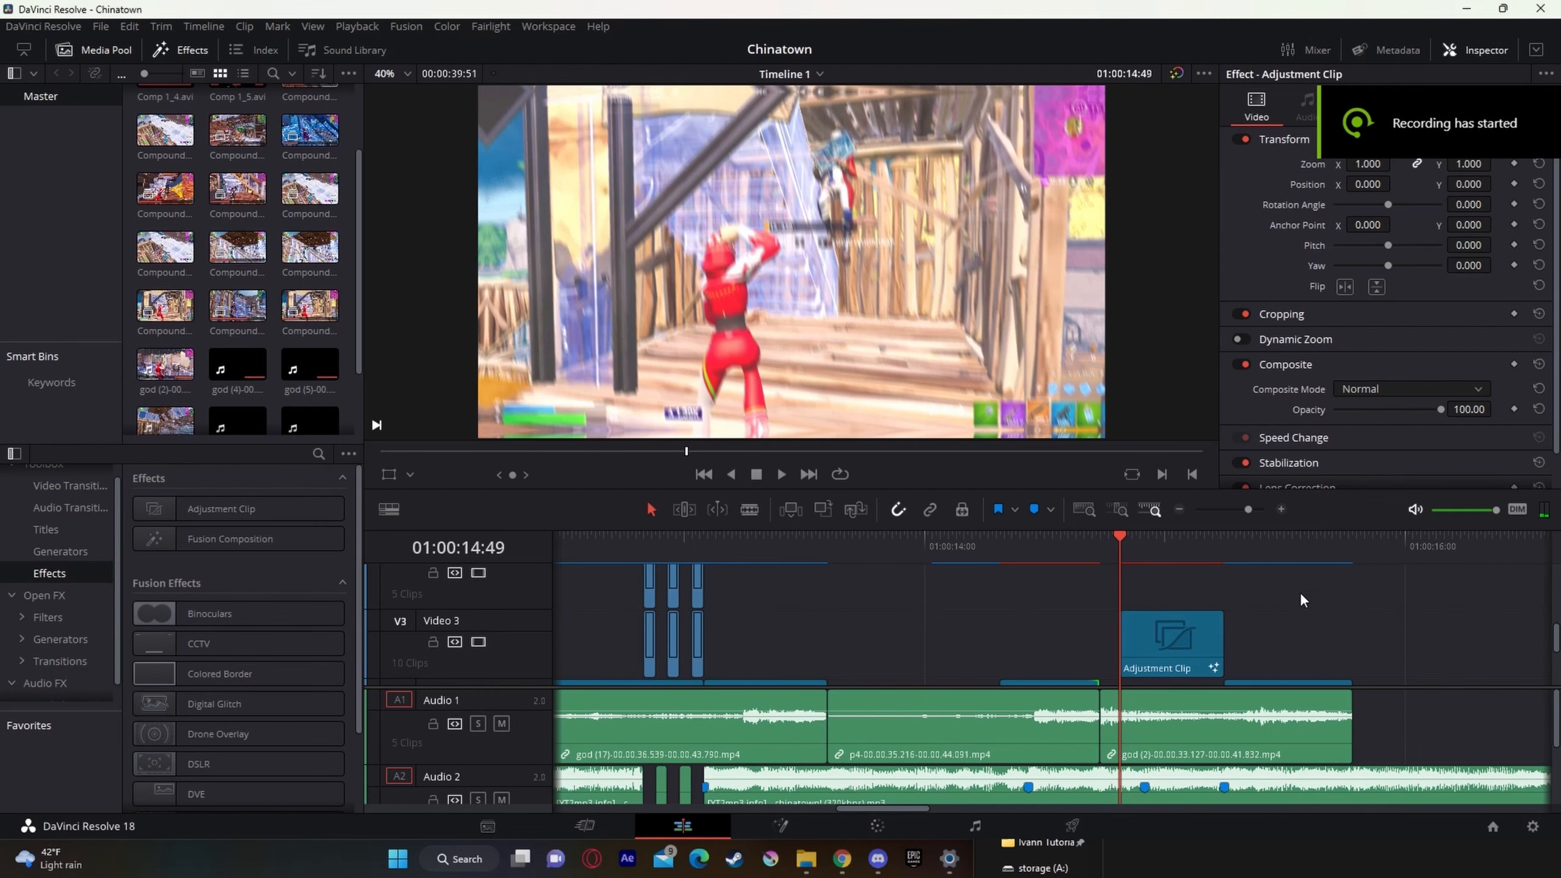
Step: Examine the clips and adjustment layers from Marker 15 at 01:00:14:26 to the Video 3 adjustment clip around 01:00:14:58
{"action": "scroll", "coordinate": [1289, 639], "scroll_direction": "down", "scroll_amount": 2}
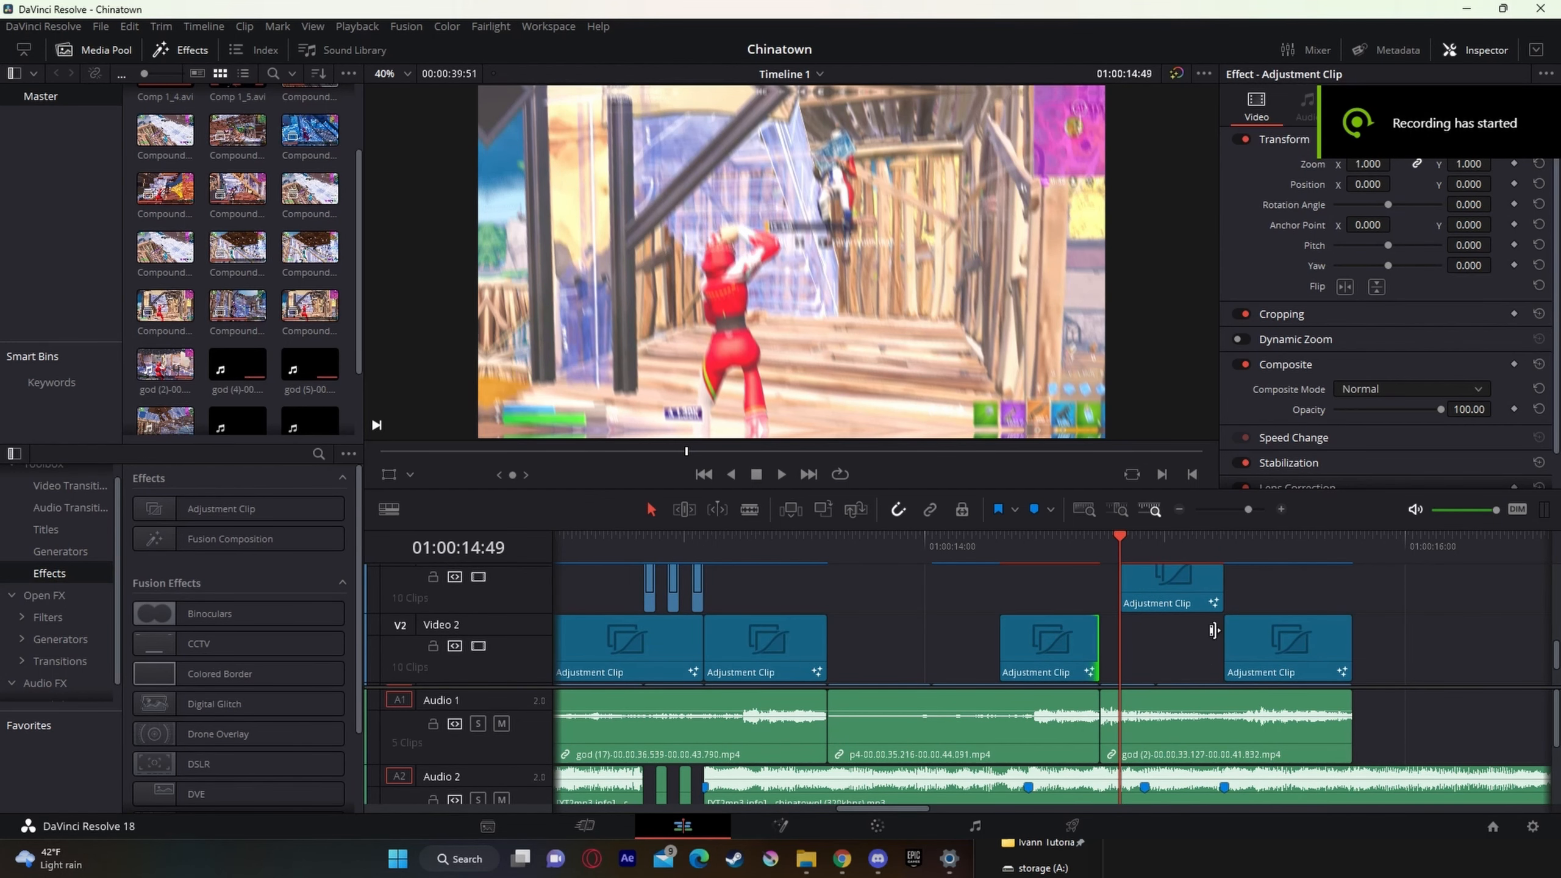
{"action": "scroll", "coordinate": [1214, 630], "scroll_direction": "down", "scroll_amount": 2}
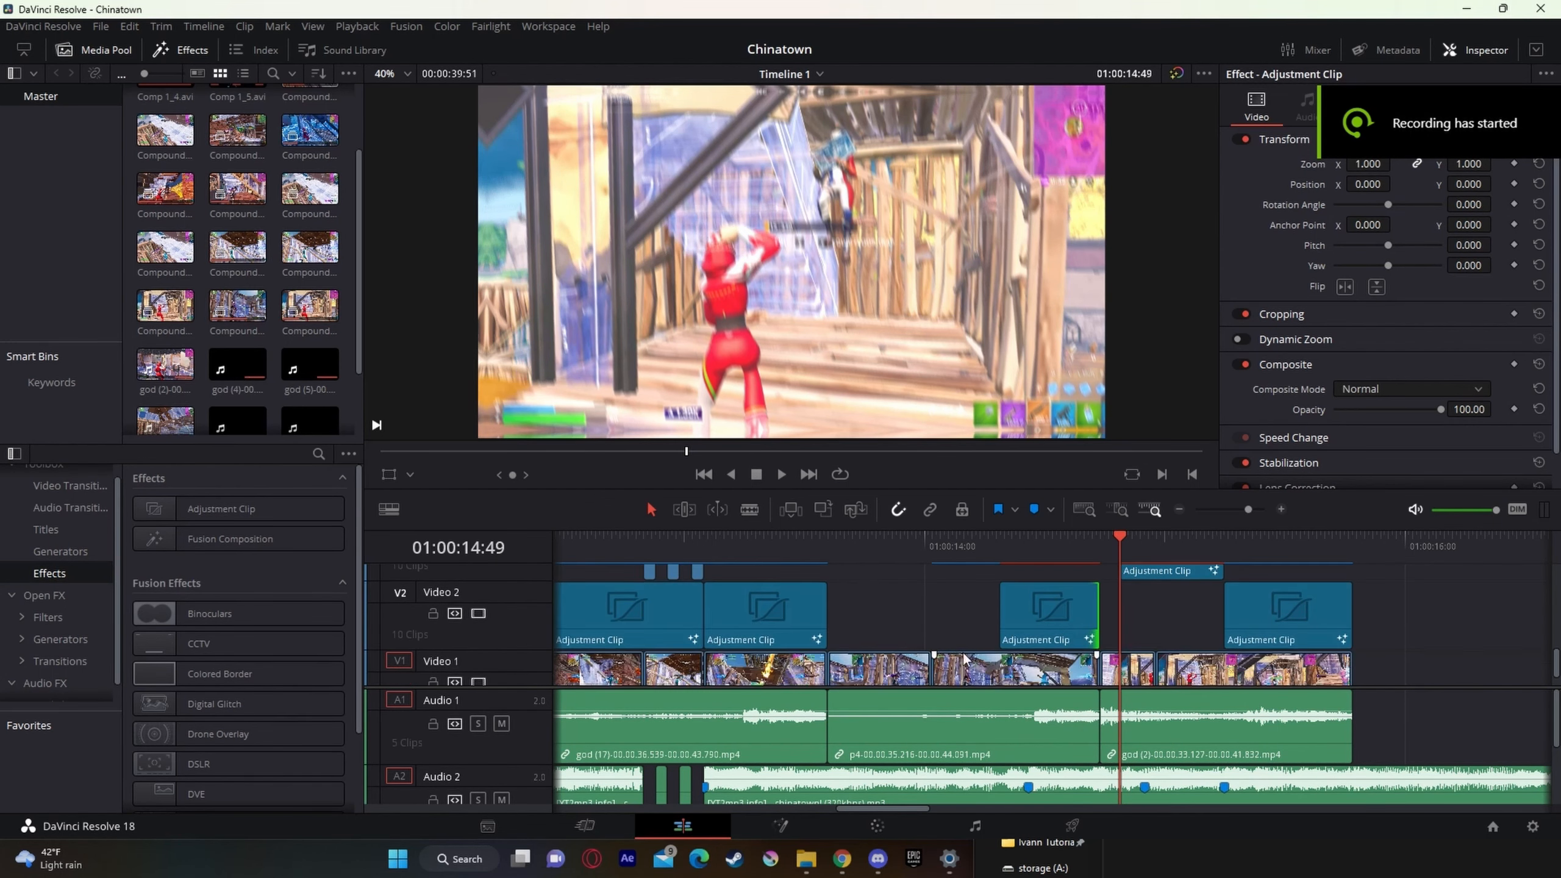
{"action": "scroll", "coordinate": [968, 658], "scroll_direction": "down", "scroll_amount": 1}
{"action": "left_click", "coordinate": [1027, 536]}
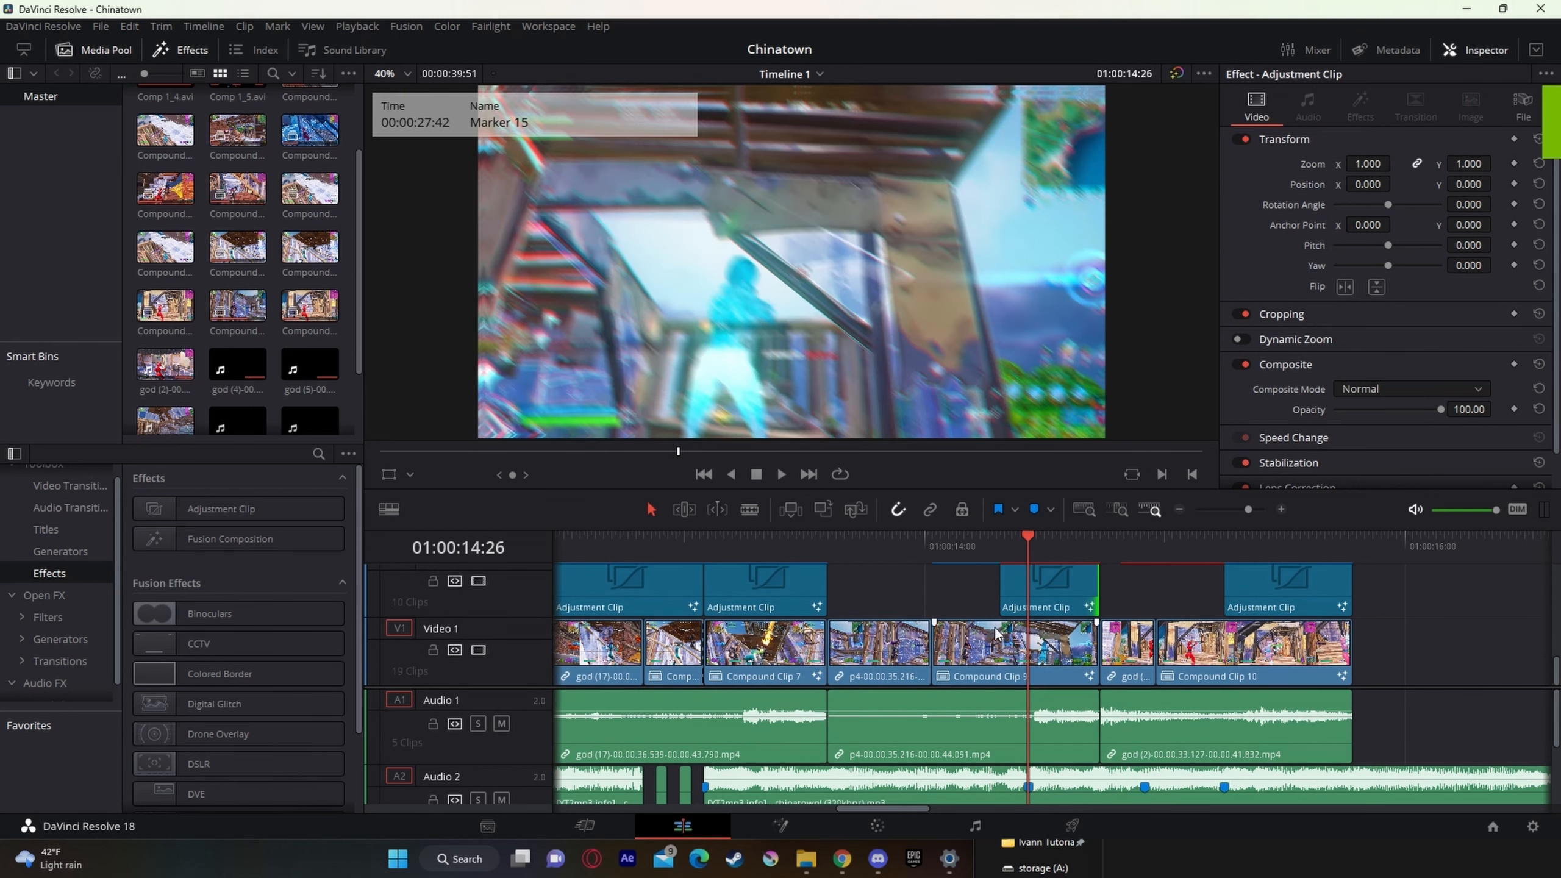
{"action": "scroll", "coordinate": [997, 634], "scroll_direction": "up", "scroll_amount": 2}
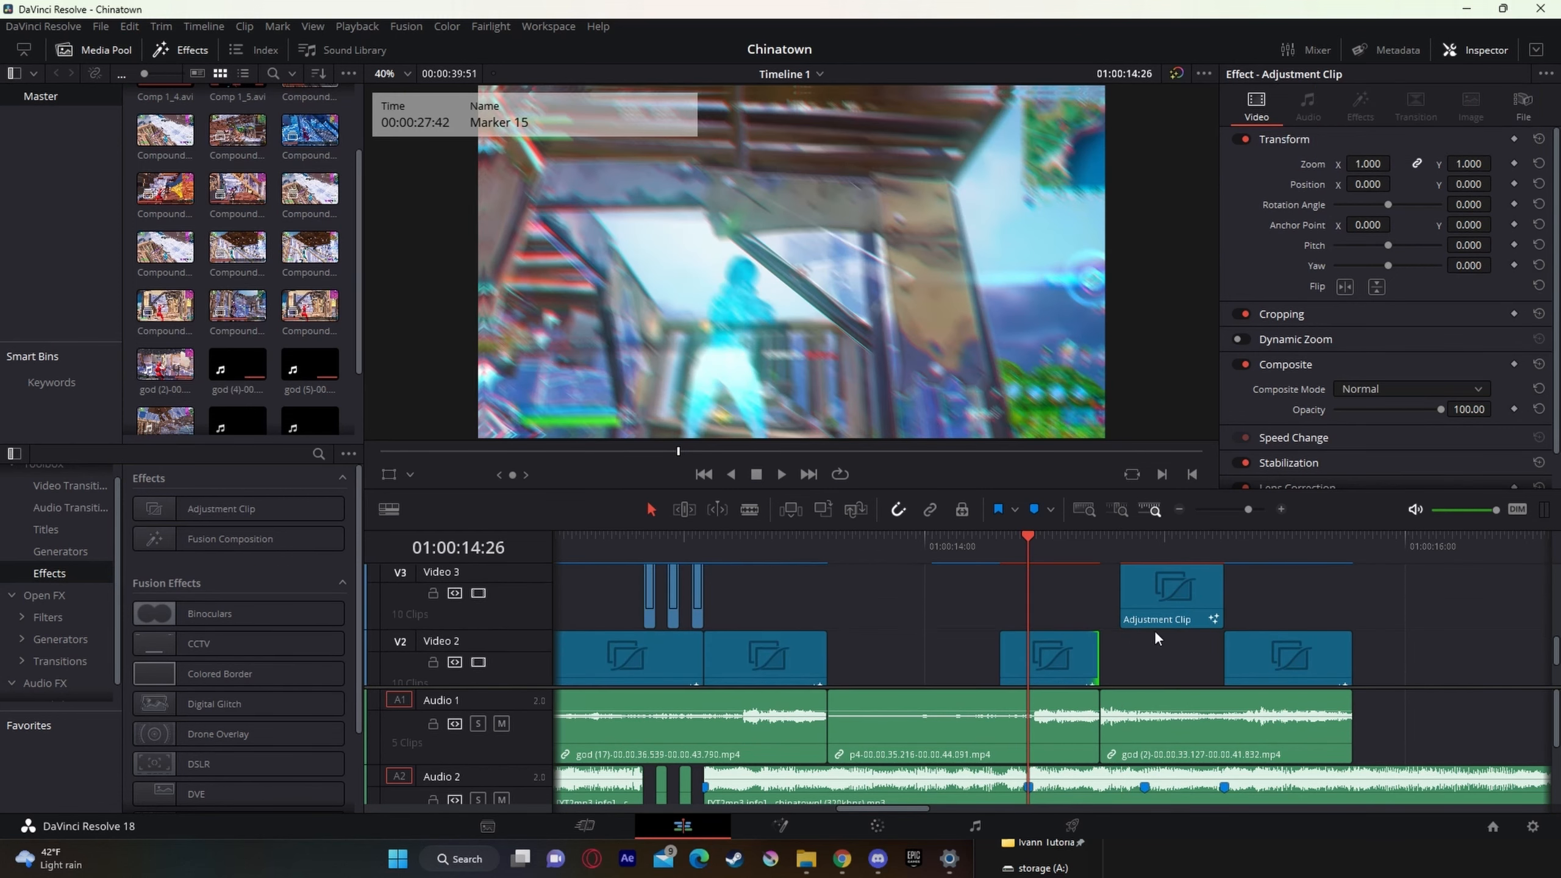
{"action": "left_click", "coordinate": [1154, 541]}
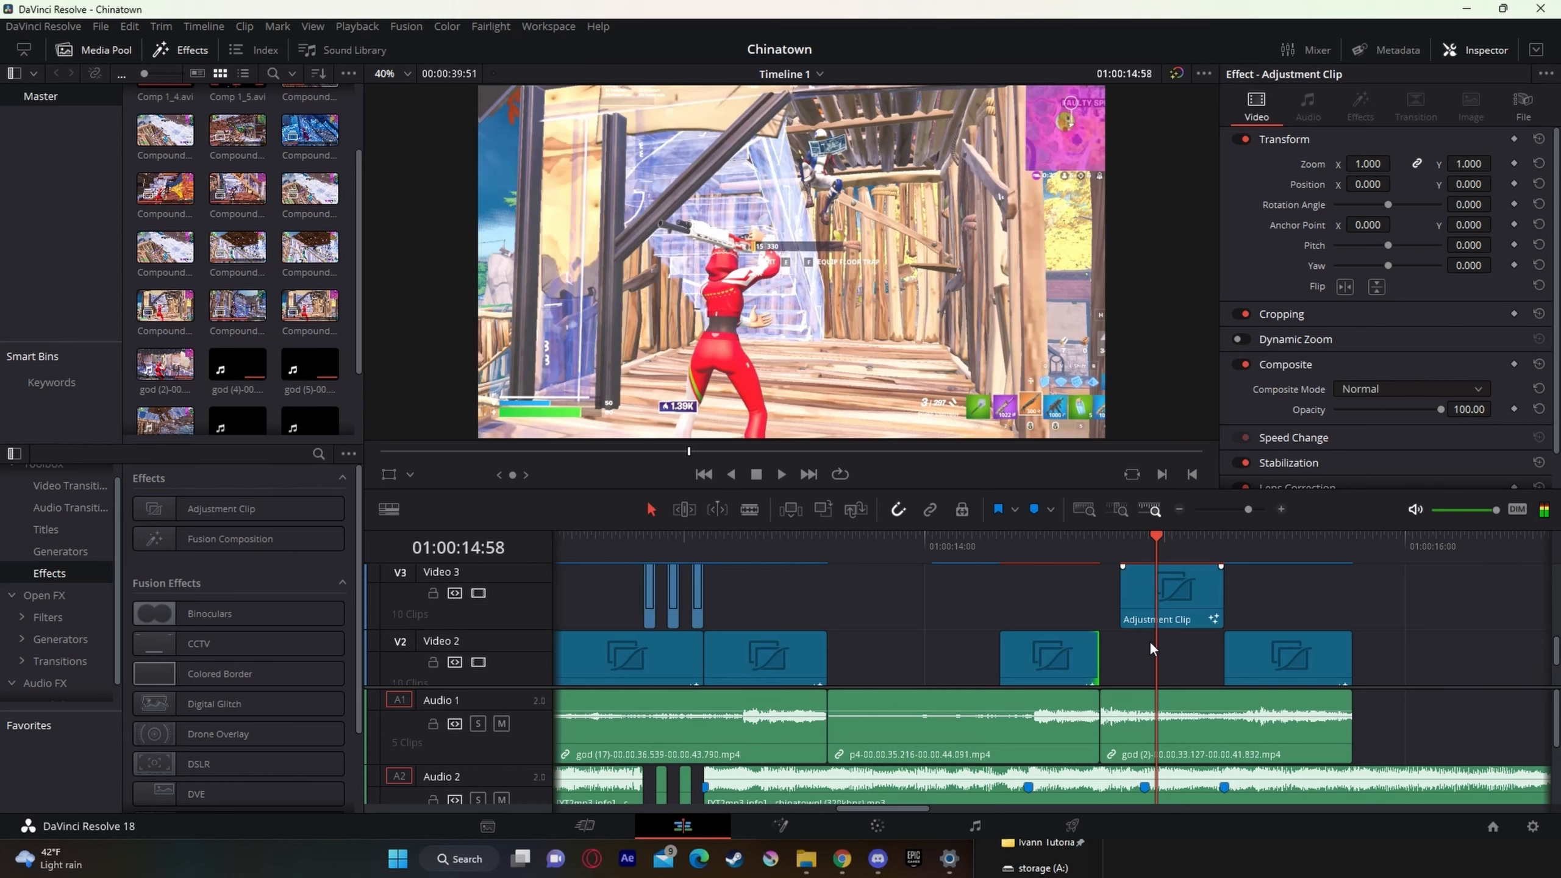
{"action": "scroll", "coordinate": [1185, 668], "scroll_direction": "up", "scroll_amount": 1}
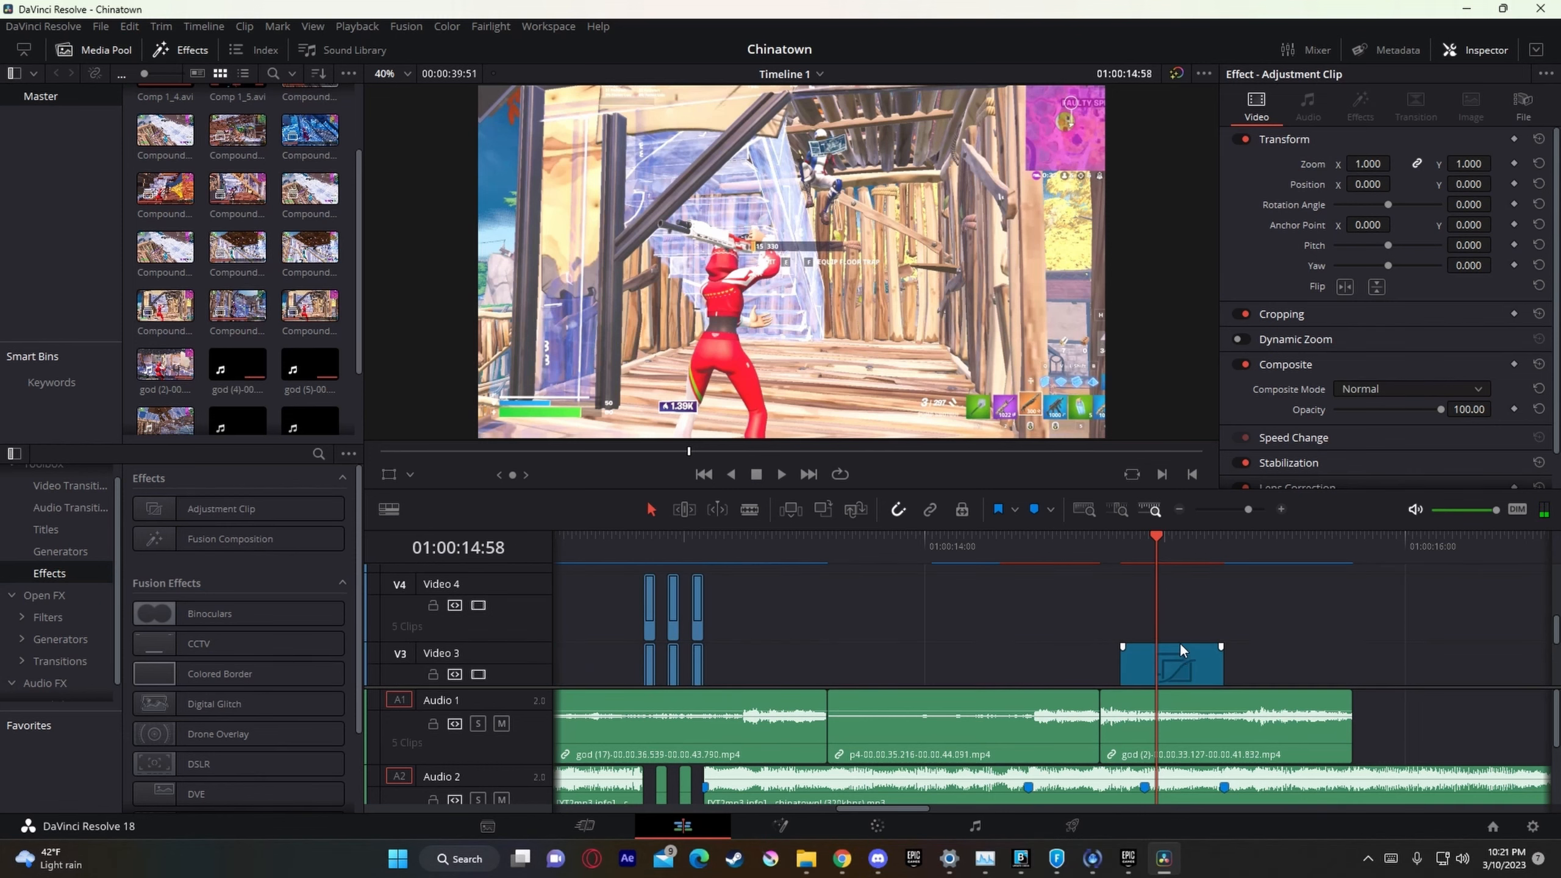
Step: Add an adjustment clip on Video 4 at 01:00:14:49, above the Video 3 adjustment clip, and open it in Fusion
{"action": "left_click_drag", "start_coordinate": [1156, 552], "coordinate": [1120, 548]}
{"action": "left_click_drag", "start_coordinate": [221, 508], "coordinate": [1100, 614]}
{"action": "right_click", "coordinate": [1174, 611]}
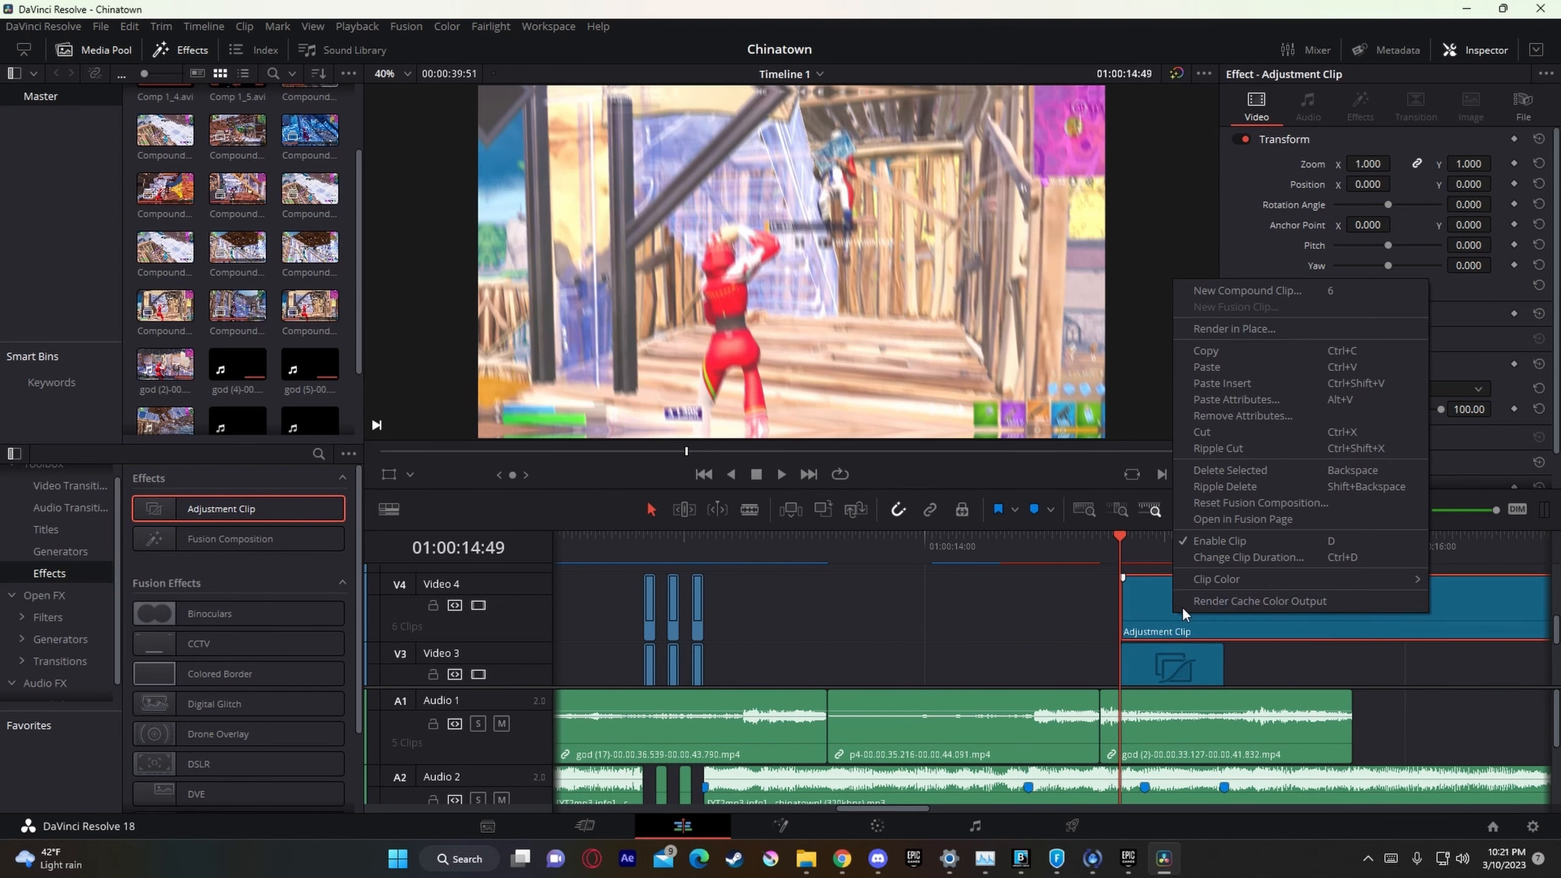
{"action": "left_click", "coordinate": [1309, 521]}
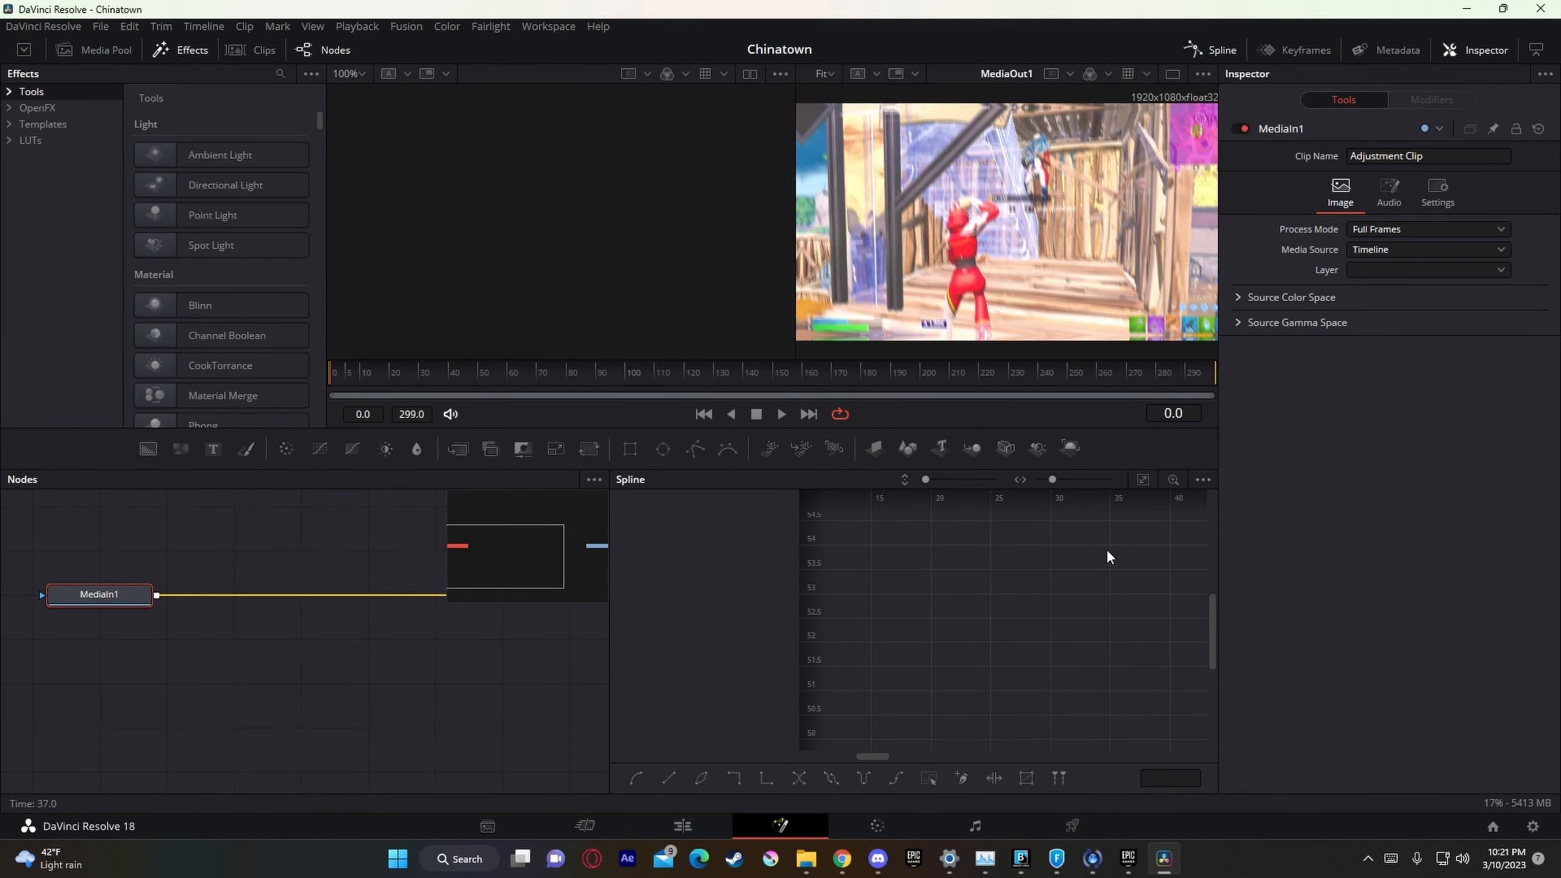
Step: Chain IgniteTint1 and IgniteEmboss1 between MediaIn1 and MediaOut1, with the tint feeding the emboss
{"action": "left_click_drag", "start_coordinate": [196, 606], "coordinate": [562, 594]}
{"action": "left_click", "coordinate": [1211, 50]}
{"action": "mouse_move", "coordinate": [682, 594]}
{"action": "left_mouse_down"}
{"action": "mouse_move", "coordinate": [566, 596]}
{"action": "mouse_move", "coordinate": [713, 595]}
{"action": "left_mouse_up"}
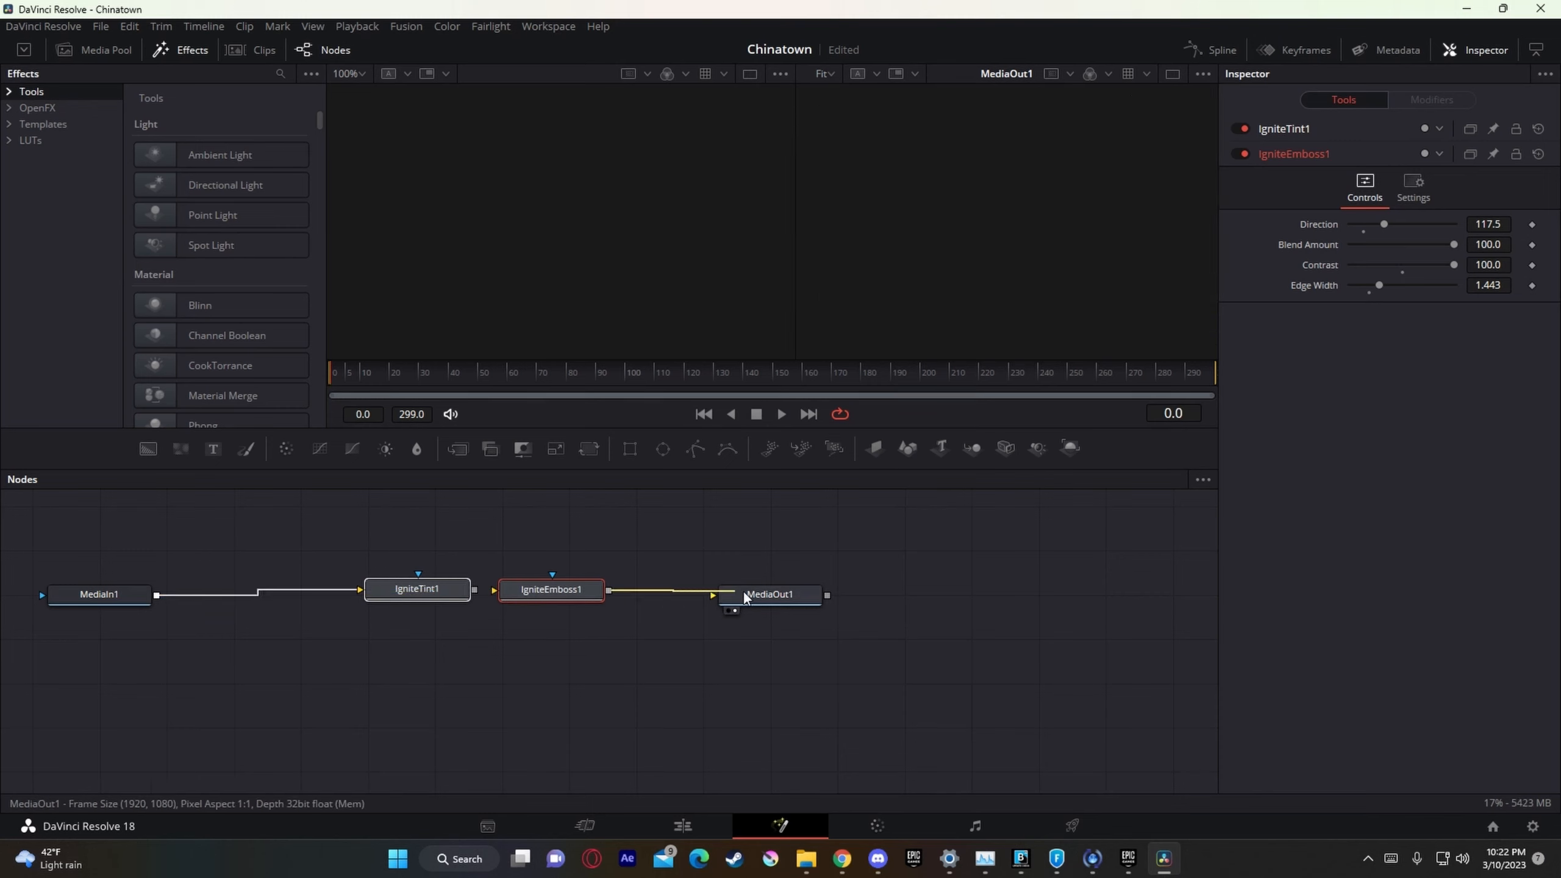
{"action": "left_click_drag", "start_coordinate": [475, 591], "coordinate": [496, 591]}
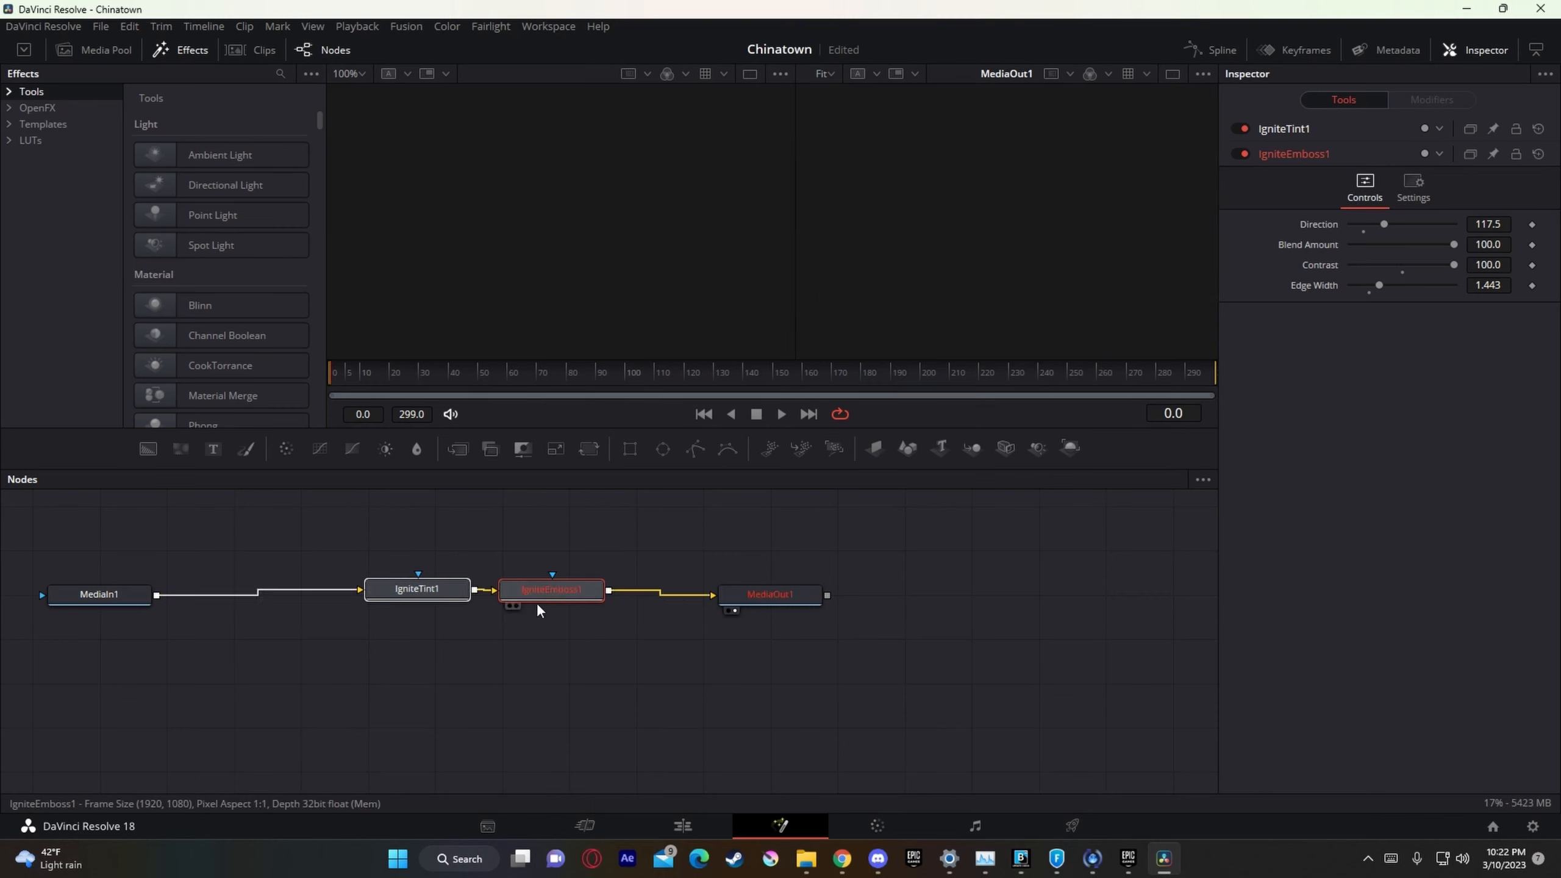
Step: Select the IgniteTint1 and IgniteEmboss1 nodes together and save their settings as a .setting file in New folder on the Desktop
{"action": "left_click_drag", "start_coordinate": [593, 665], "coordinate": [431, 588]}
{"action": "left_click_drag", "start_coordinate": [403, 598], "coordinate": [409, 601]}
{"action": "left_click", "coordinate": [581, 634]}
{"action": "left_click_drag", "start_coordinate": [560, 603], "coordinate": [555, 602]}
{"action": "left_click_drag", "start_coordinate": [630, 652], "coordinate": [461, 588]}
{"action": "right_click", "coordinate": [461, 589]}
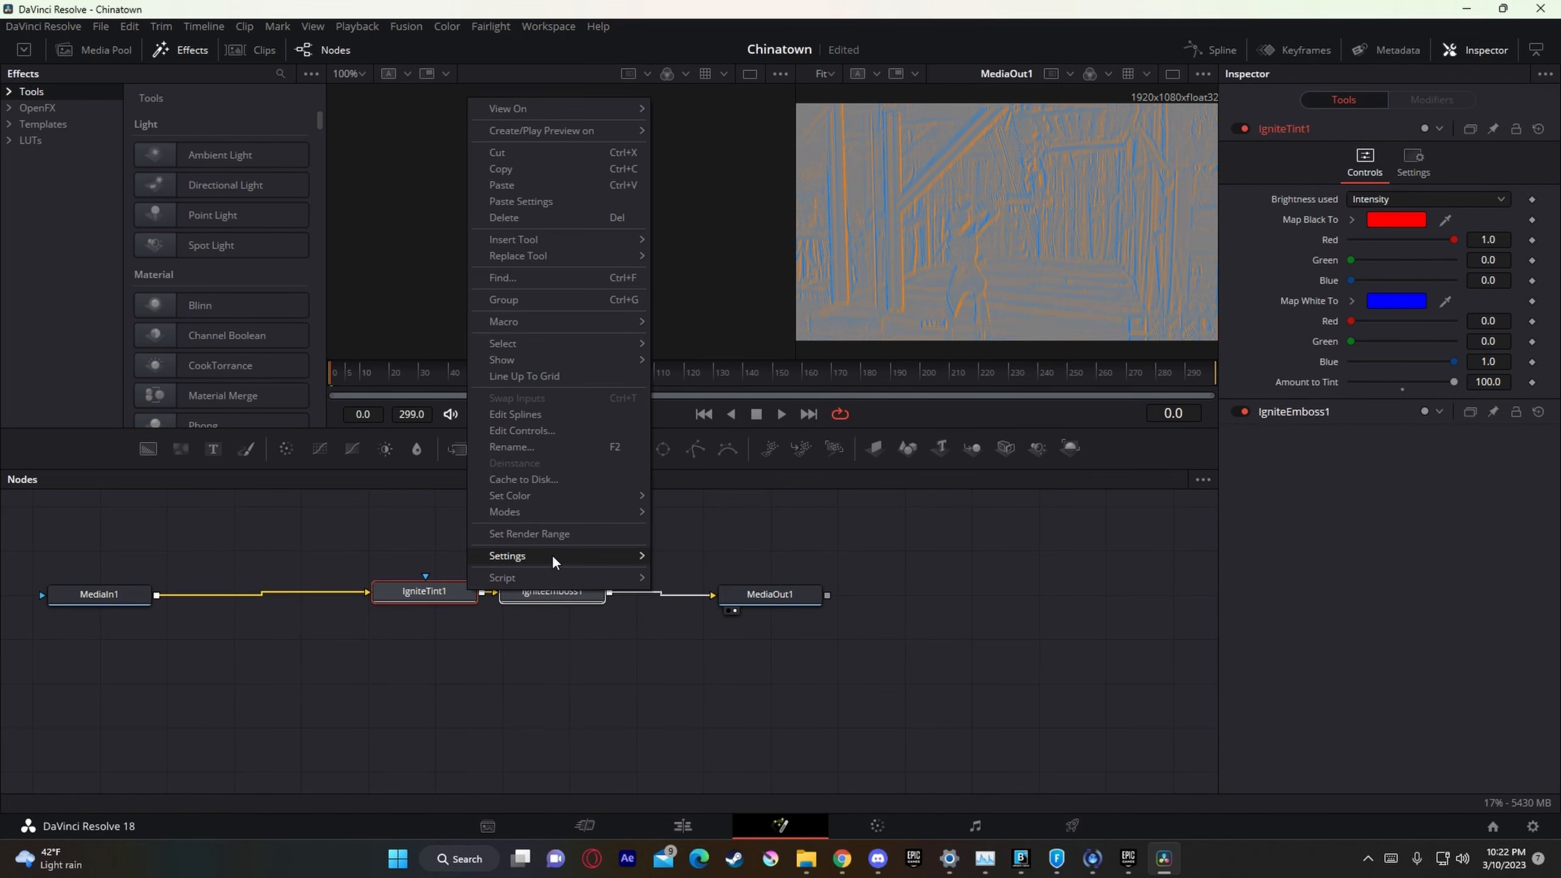
{"action": "mouse_move", "coordinate": [551, 555]}
{"action": "left_click", "coordinate": [728, 557]}
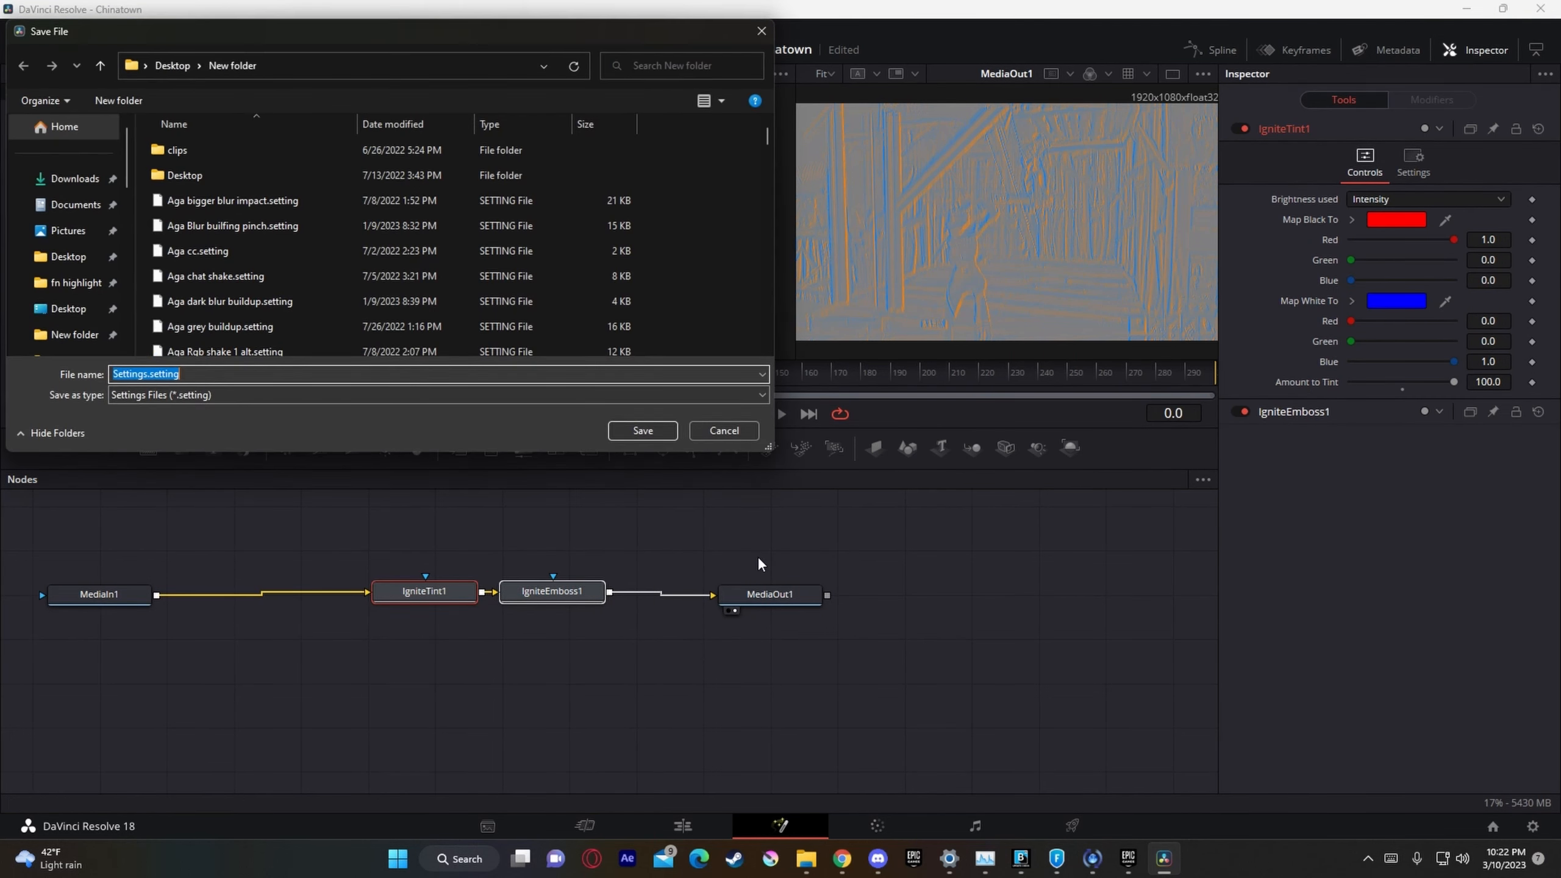
{"action": "type", "text": "Nadavb Rgb"}
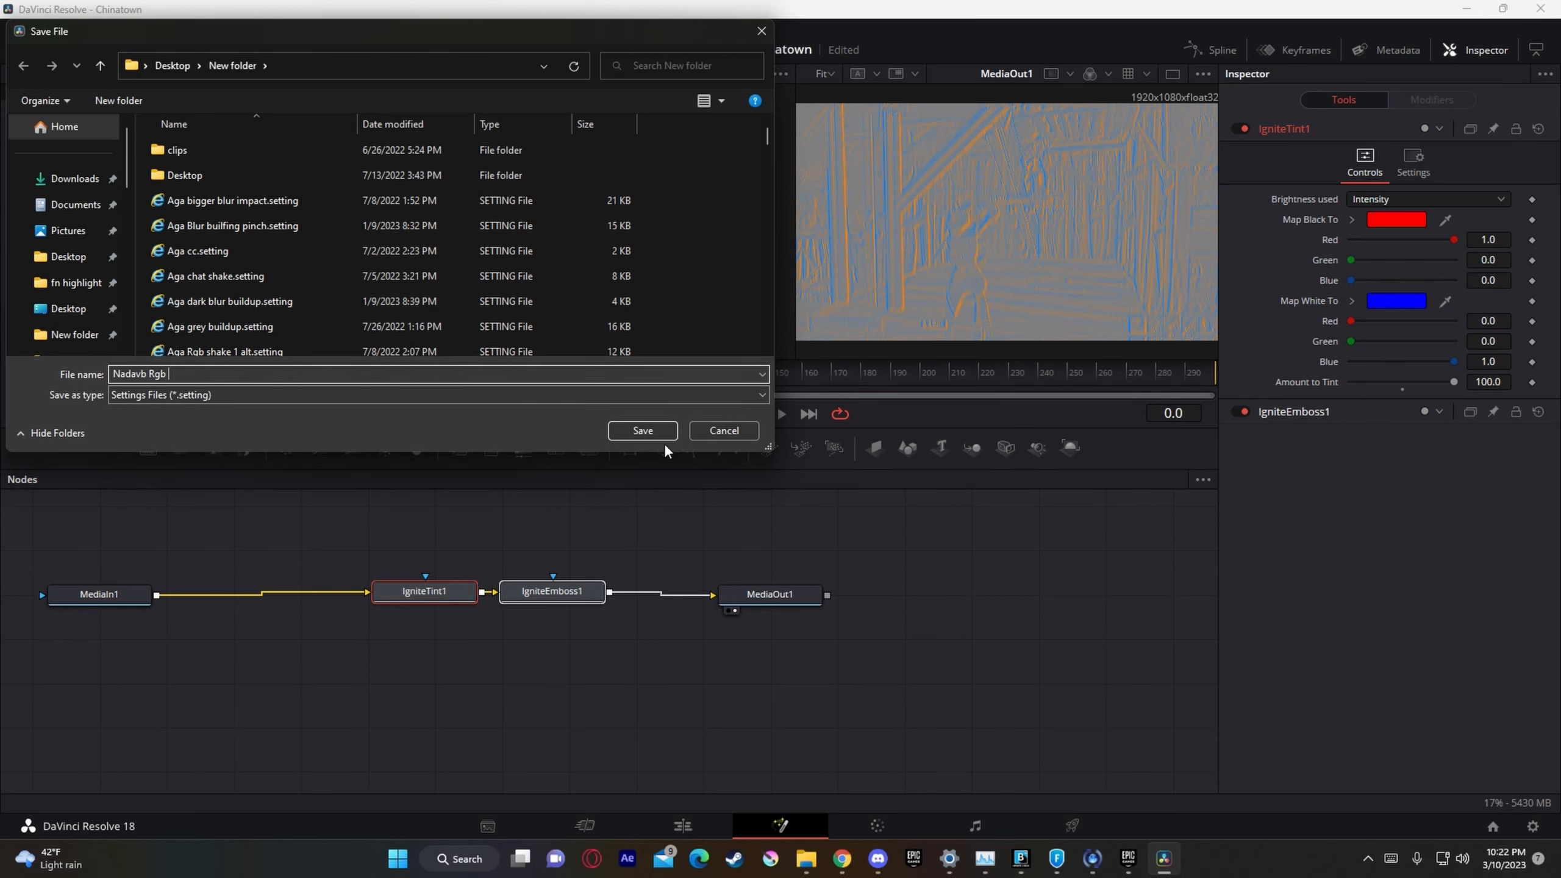
{"action": "left_click", "coordinate": [661, 437]}
{"action": "left_click", "coordinate": [950, 576]}
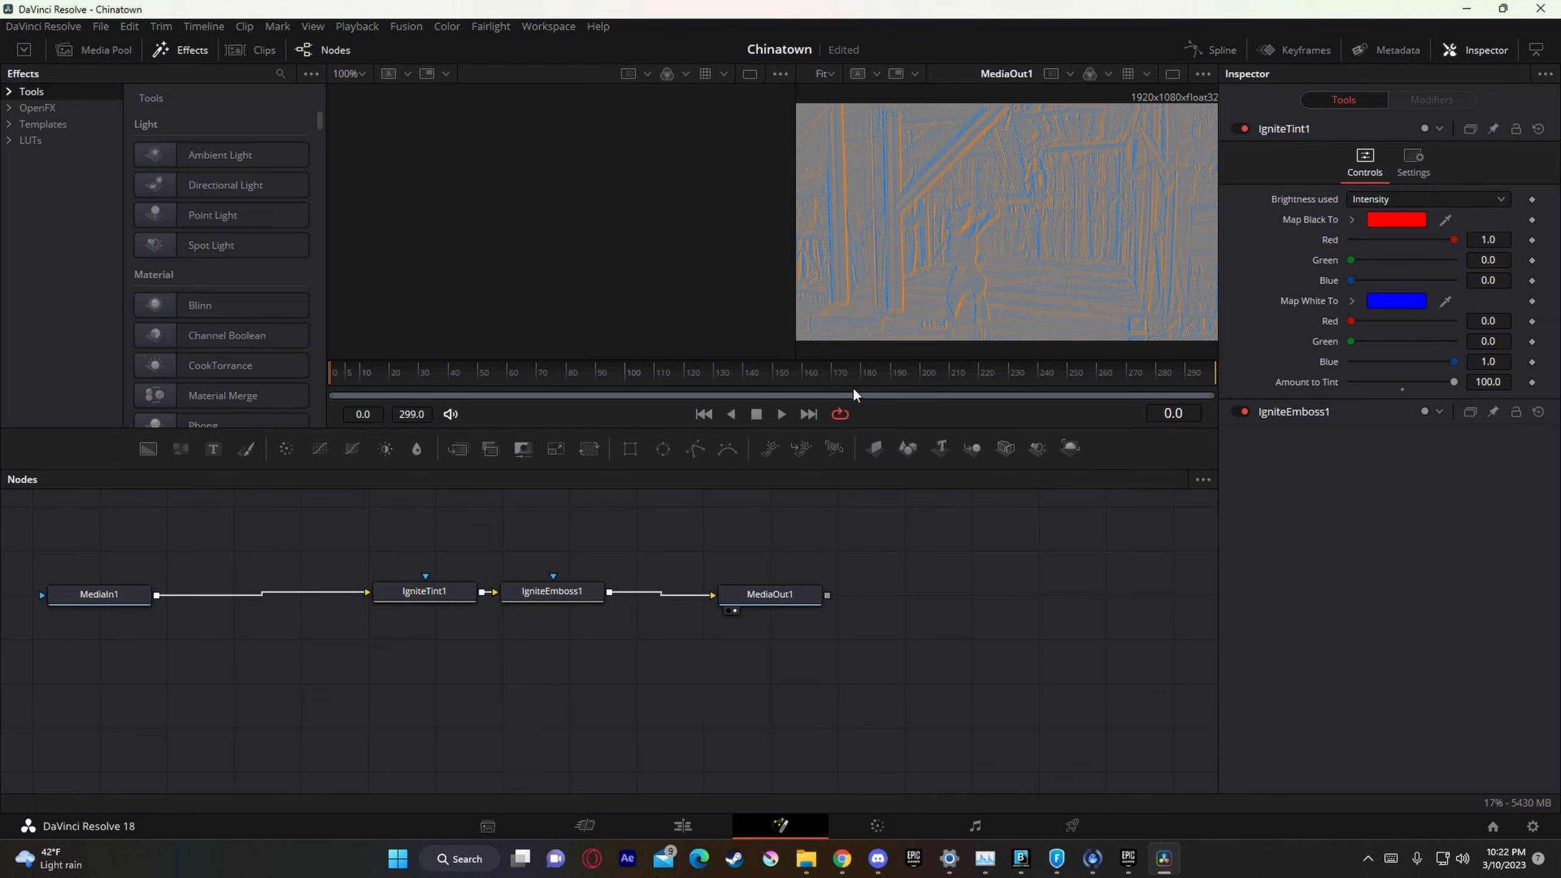
Step: Return to the edit timeline and set the Video 4 adjustment clip's composite mode to Hardlight
{"action": "left_click", "coordinate": [712, 824]}
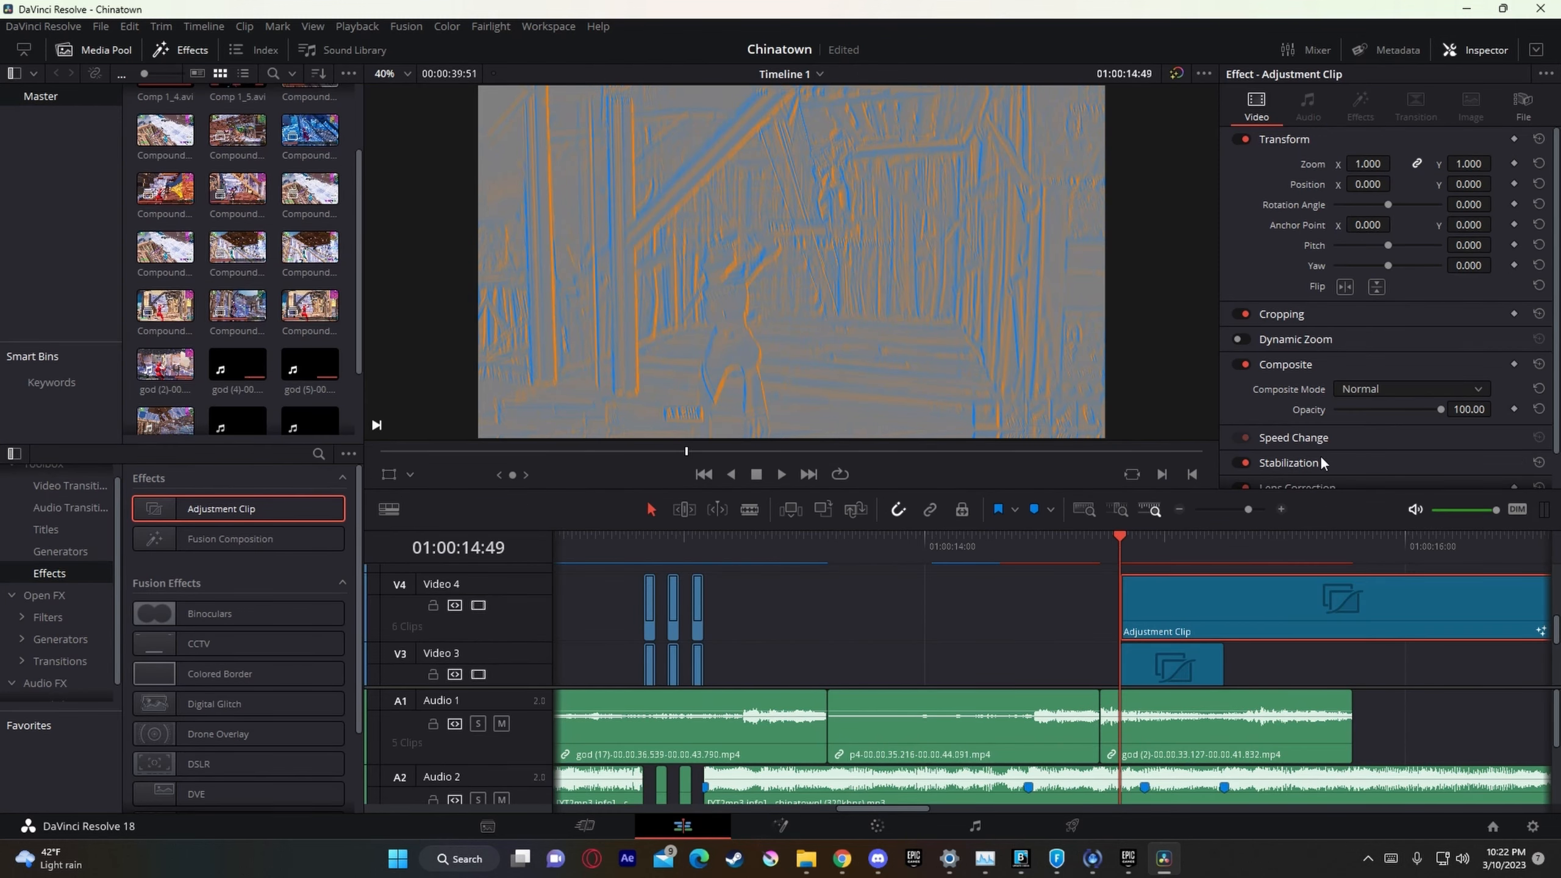
{"action": "left_click", "coordinate": [1390, 391]}
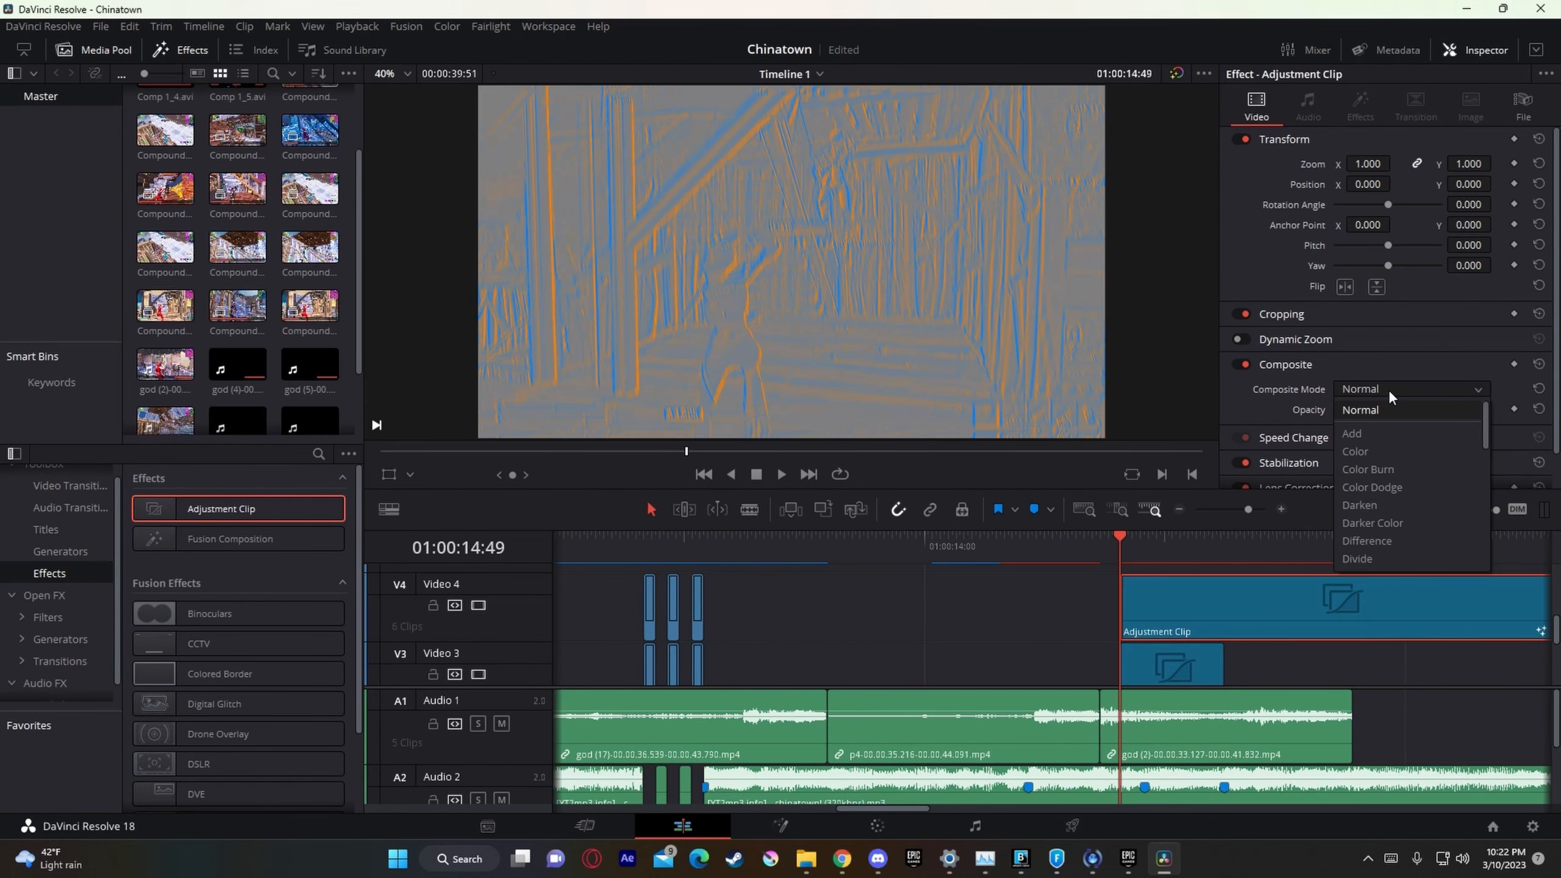
{"action": "left_click", "coordinate": [1208, 613]}
{"action": "left_click", "coordinate": [1389, 387]}
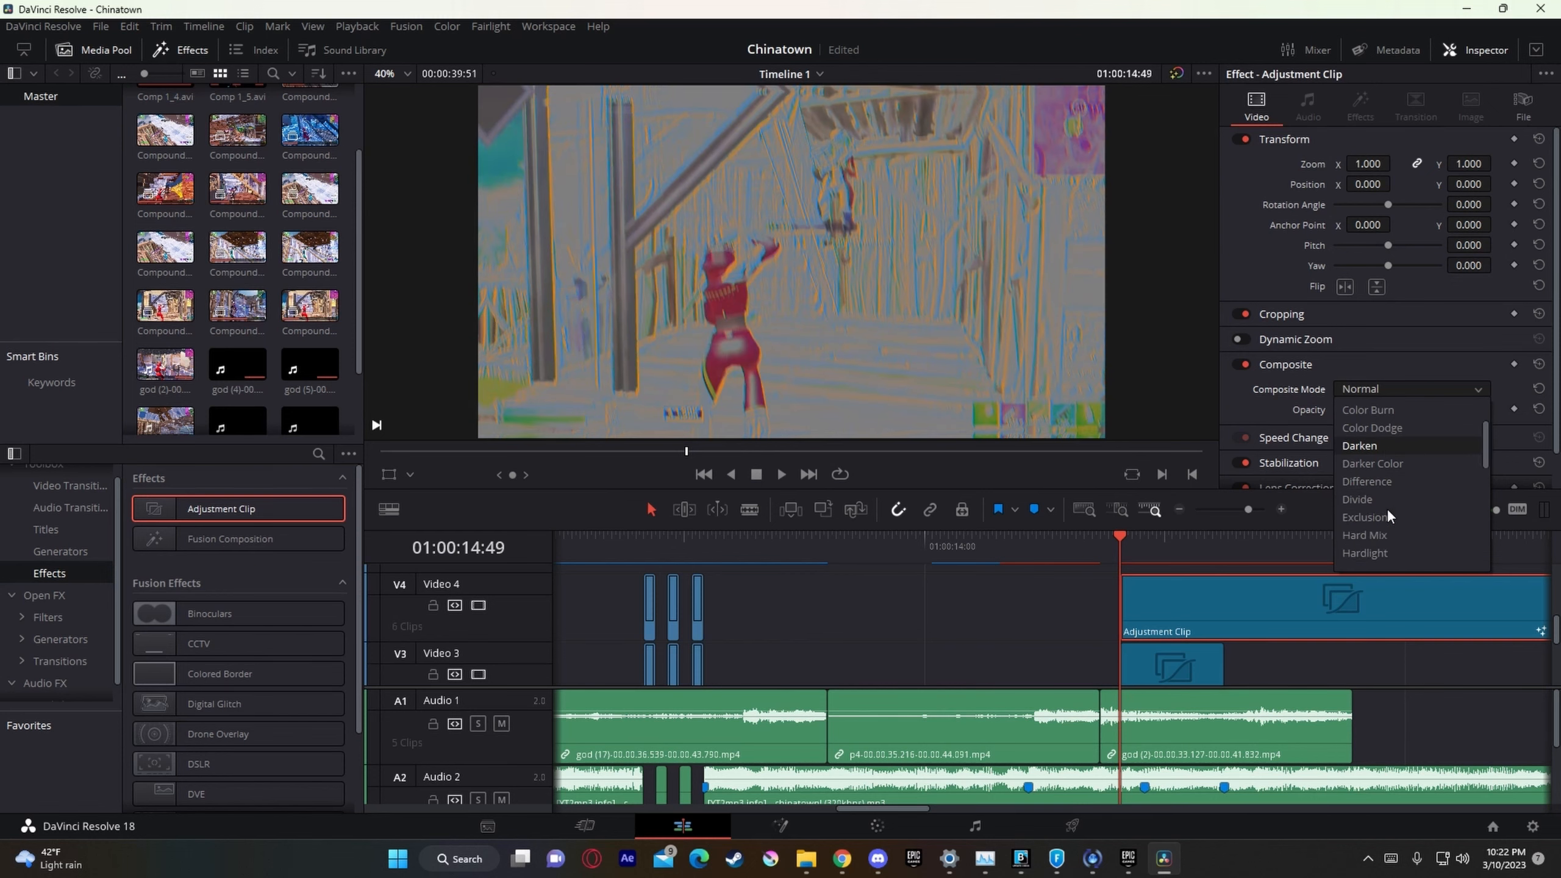
{"action": "scroll", "coordinate": [1388, 514], "scroll_direction": "down", "scroll_amount": 2}
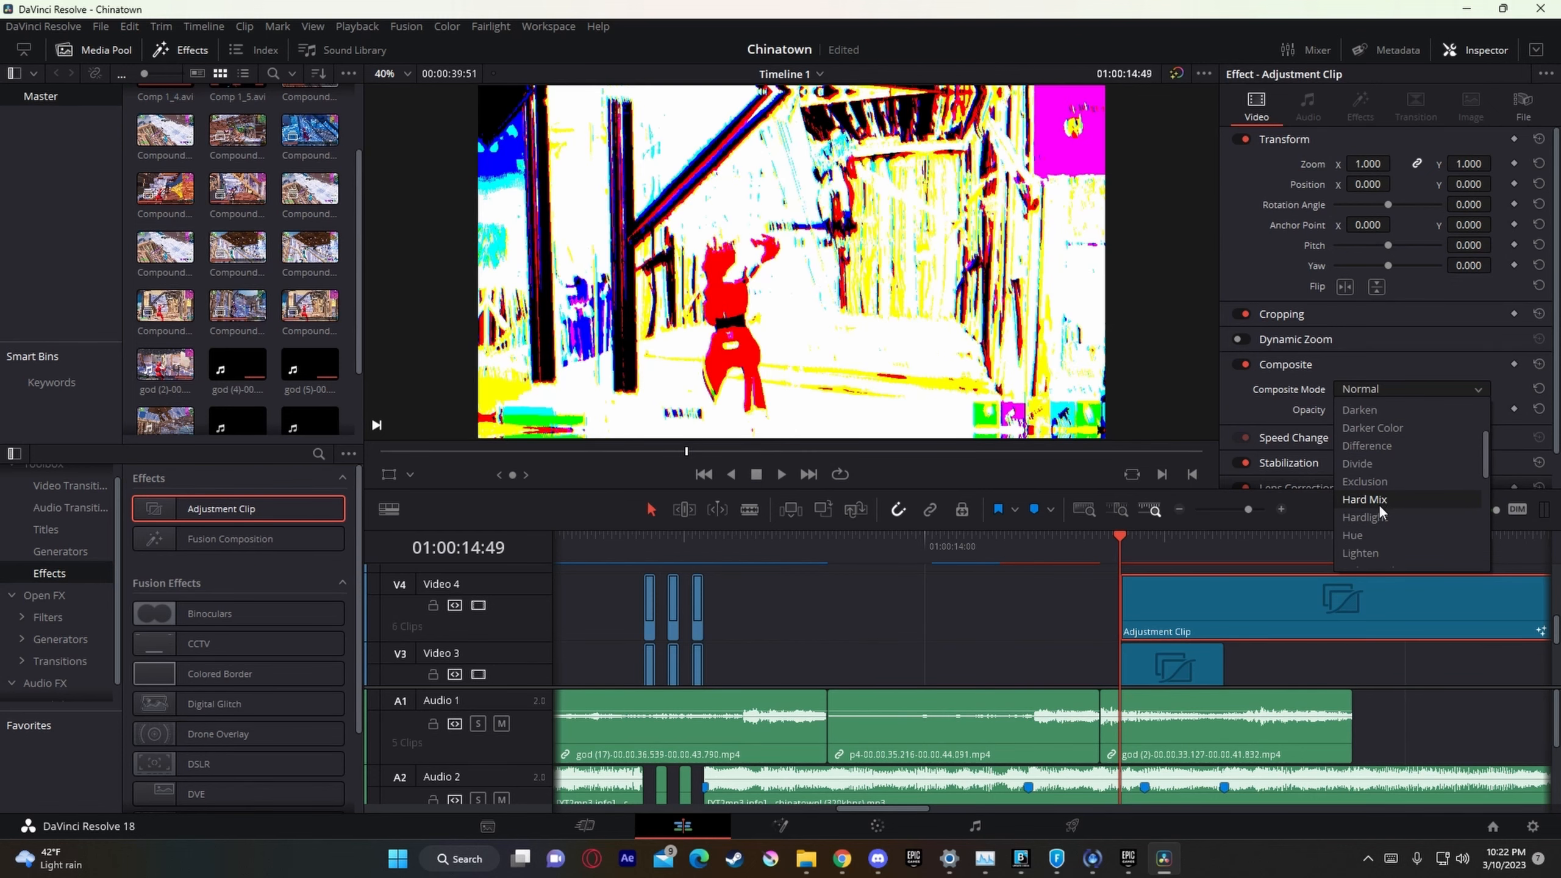
{"action": "left_click", "coordinate": [1366, 517]}
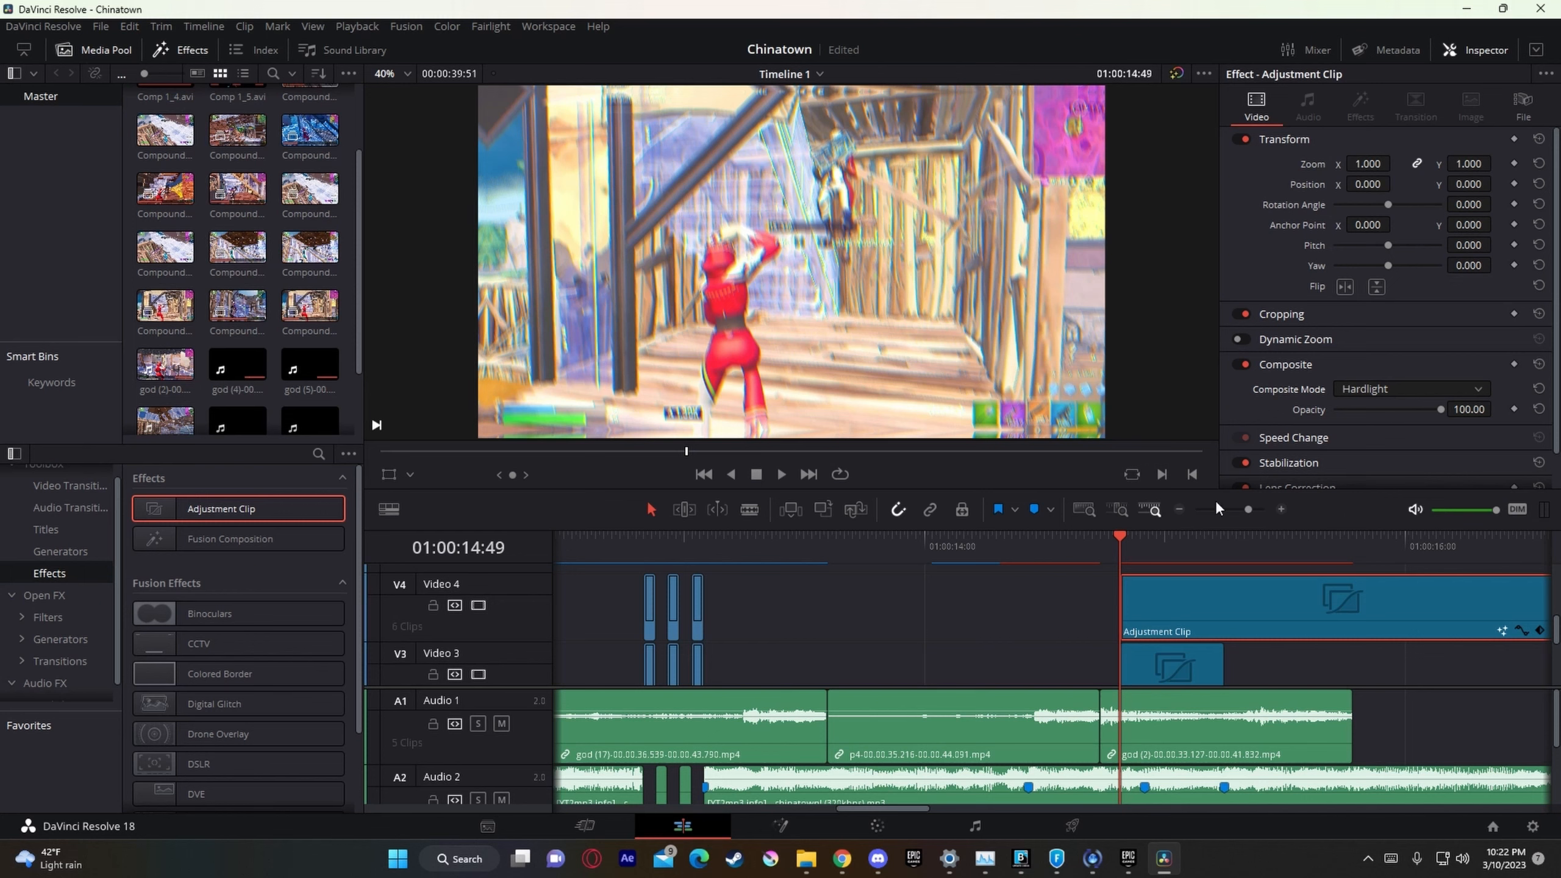
Step: Examine the Hardlight effect frame by frame from 01:00:14:48 to 01:00:14:54
{"action": "key", "text": "Left"}
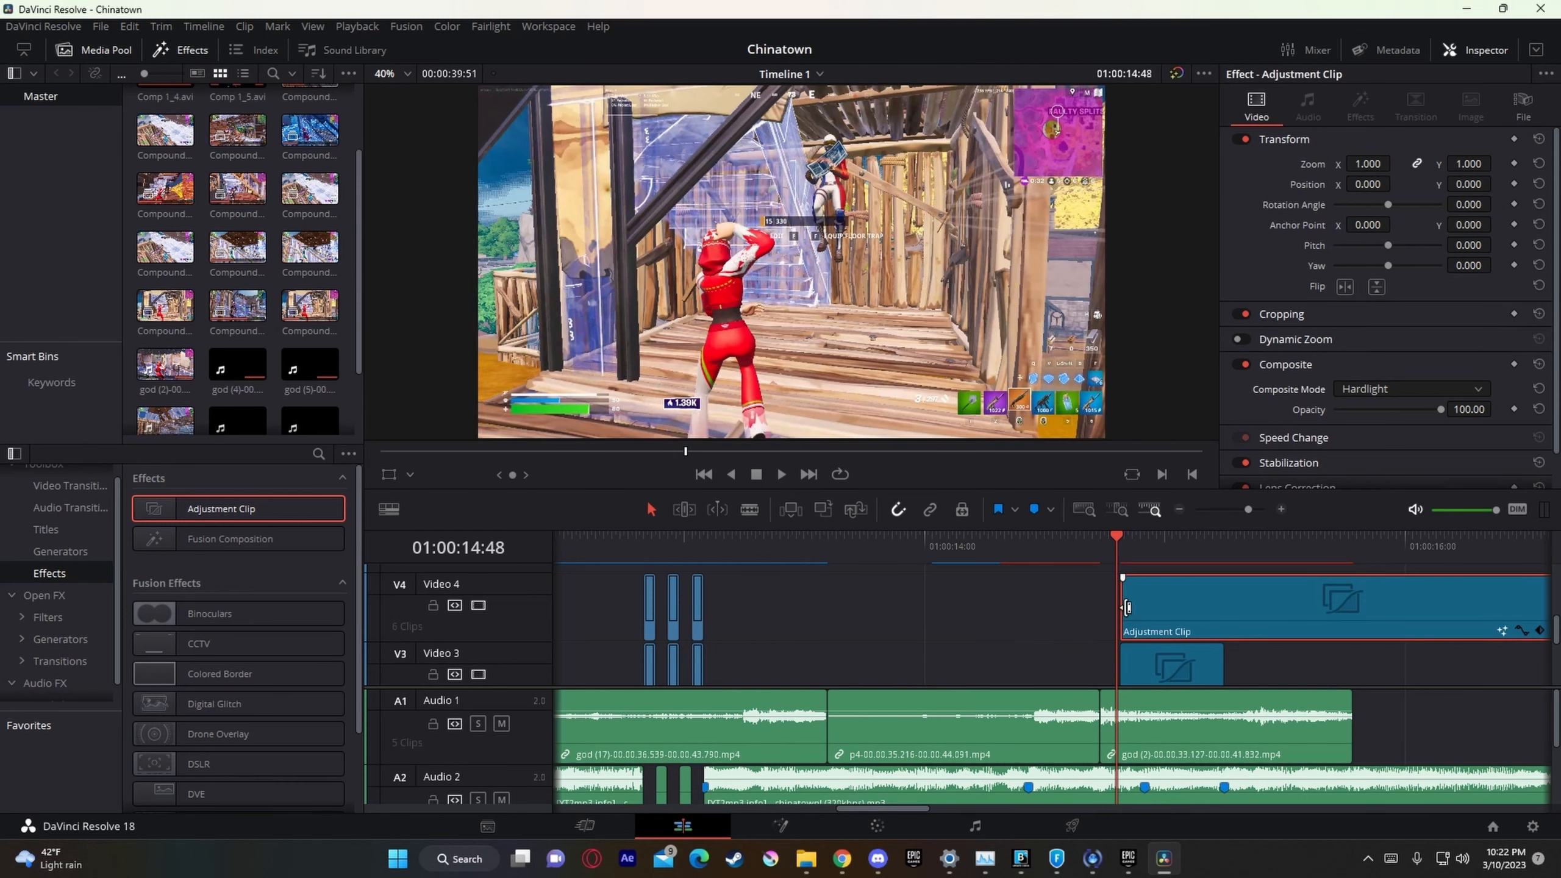
{"action": "key", "text": "Right"}
{"action": "key", "text": "Right"}
{"action": "key", "text": "Right"}
{"action": "key", "text": "Right"}
{"action": "key", "text": "Right"}
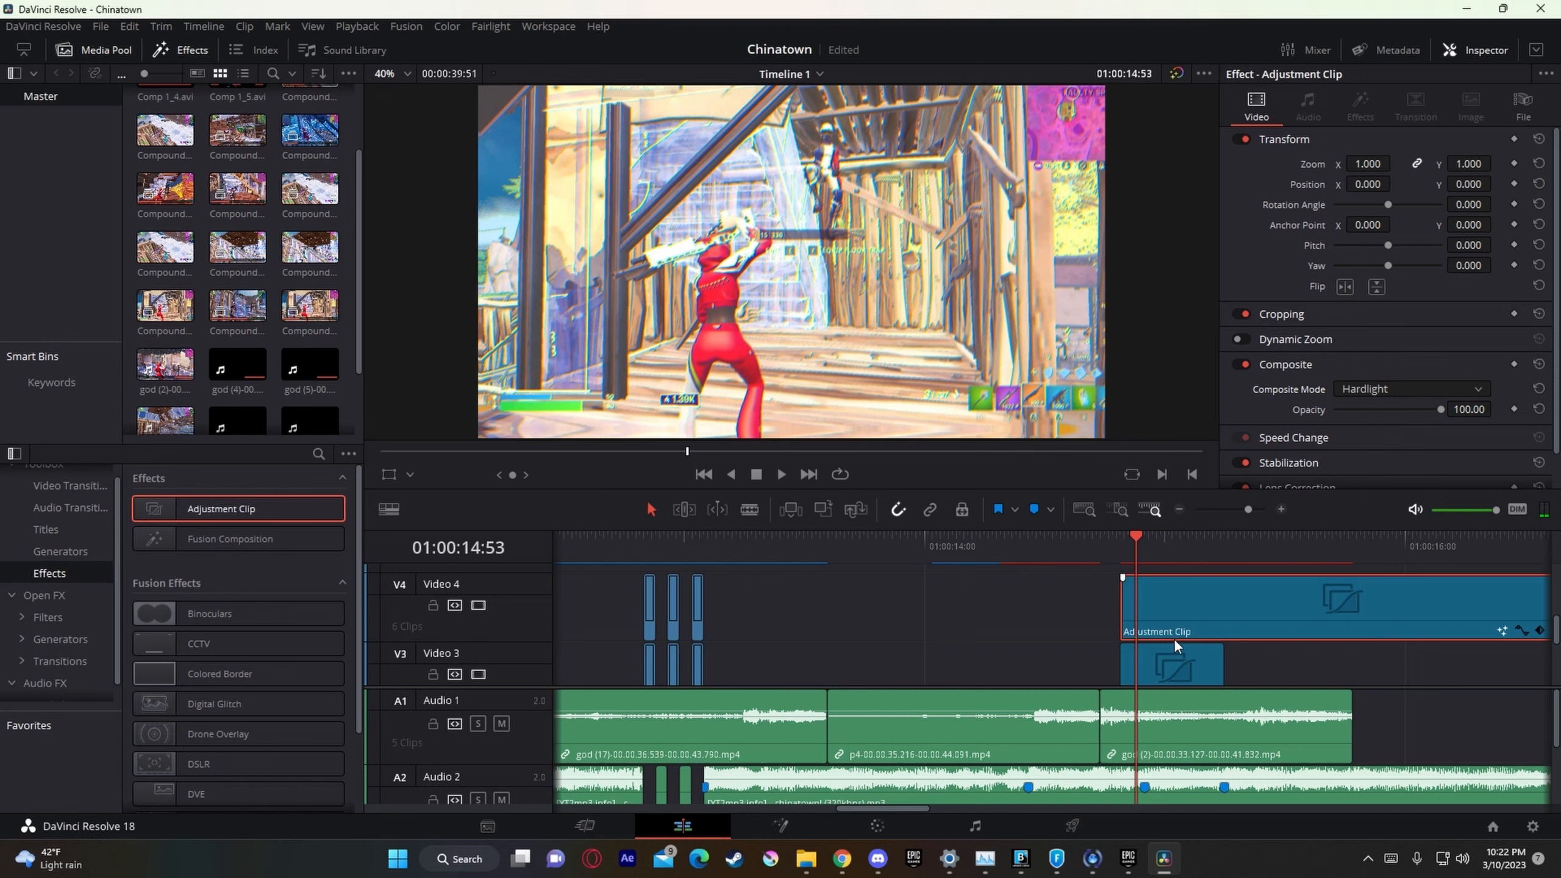
{"action": "left_click", "coordinate": [1409, 386]}
{"action": "key", "text": "Right"}
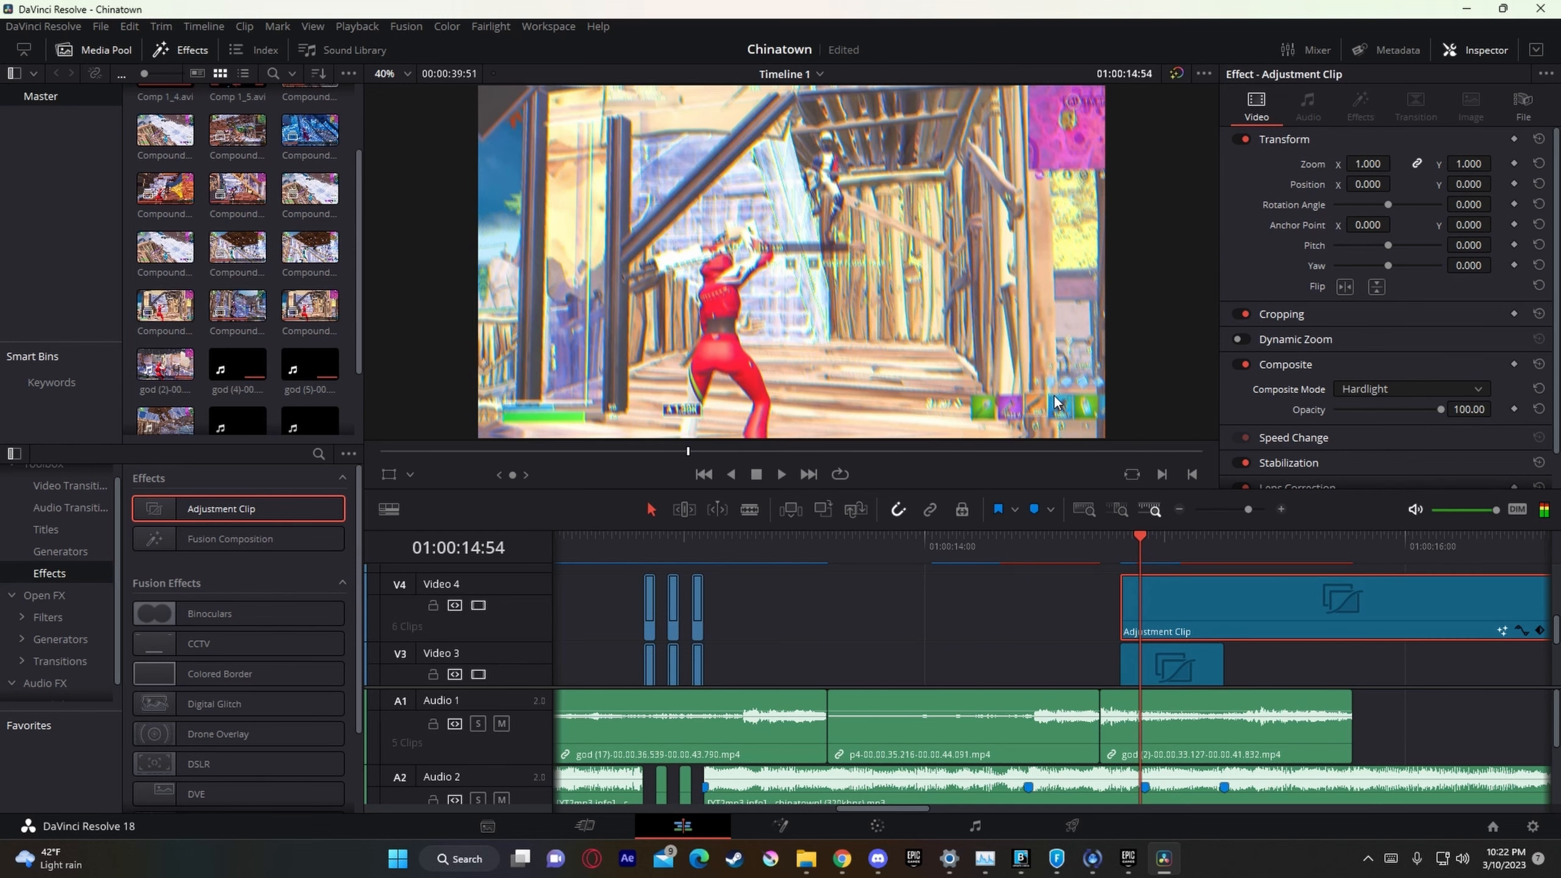
Step: Split the Video 4 adjustment clip at Marker 17 (01:00:14:55) and delete the part after the cut
{"action": "left_click", "coordinate": [1120, 544]}
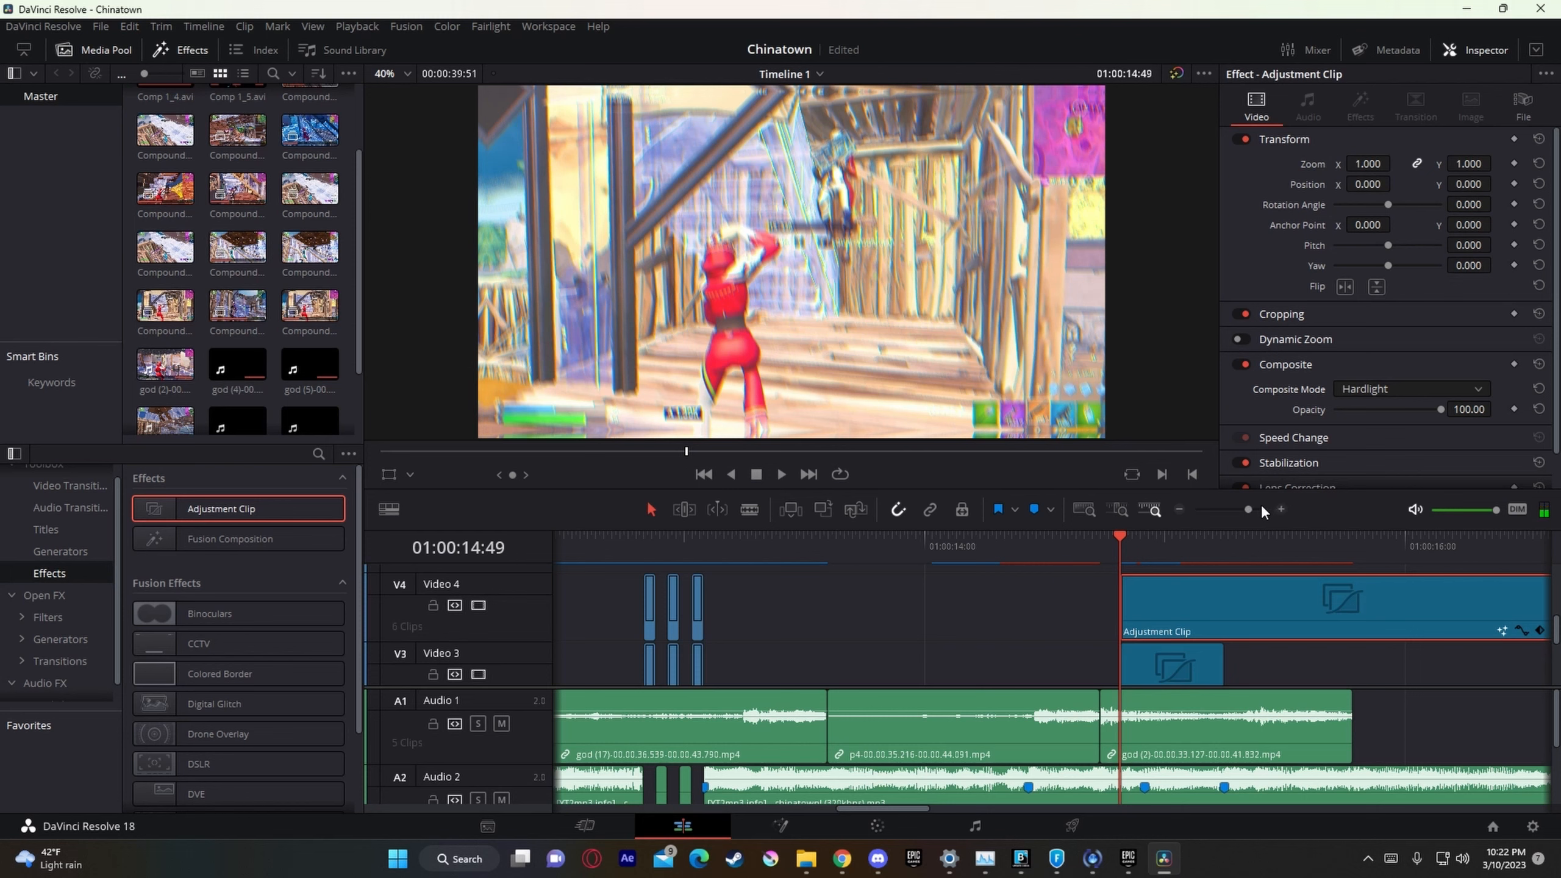
{"action": "left_click", "coordinate": [1271, 509]}
{"action": "key", "text": "Right"}
{"action": "left_click", "coordinate": [1171, 557]}
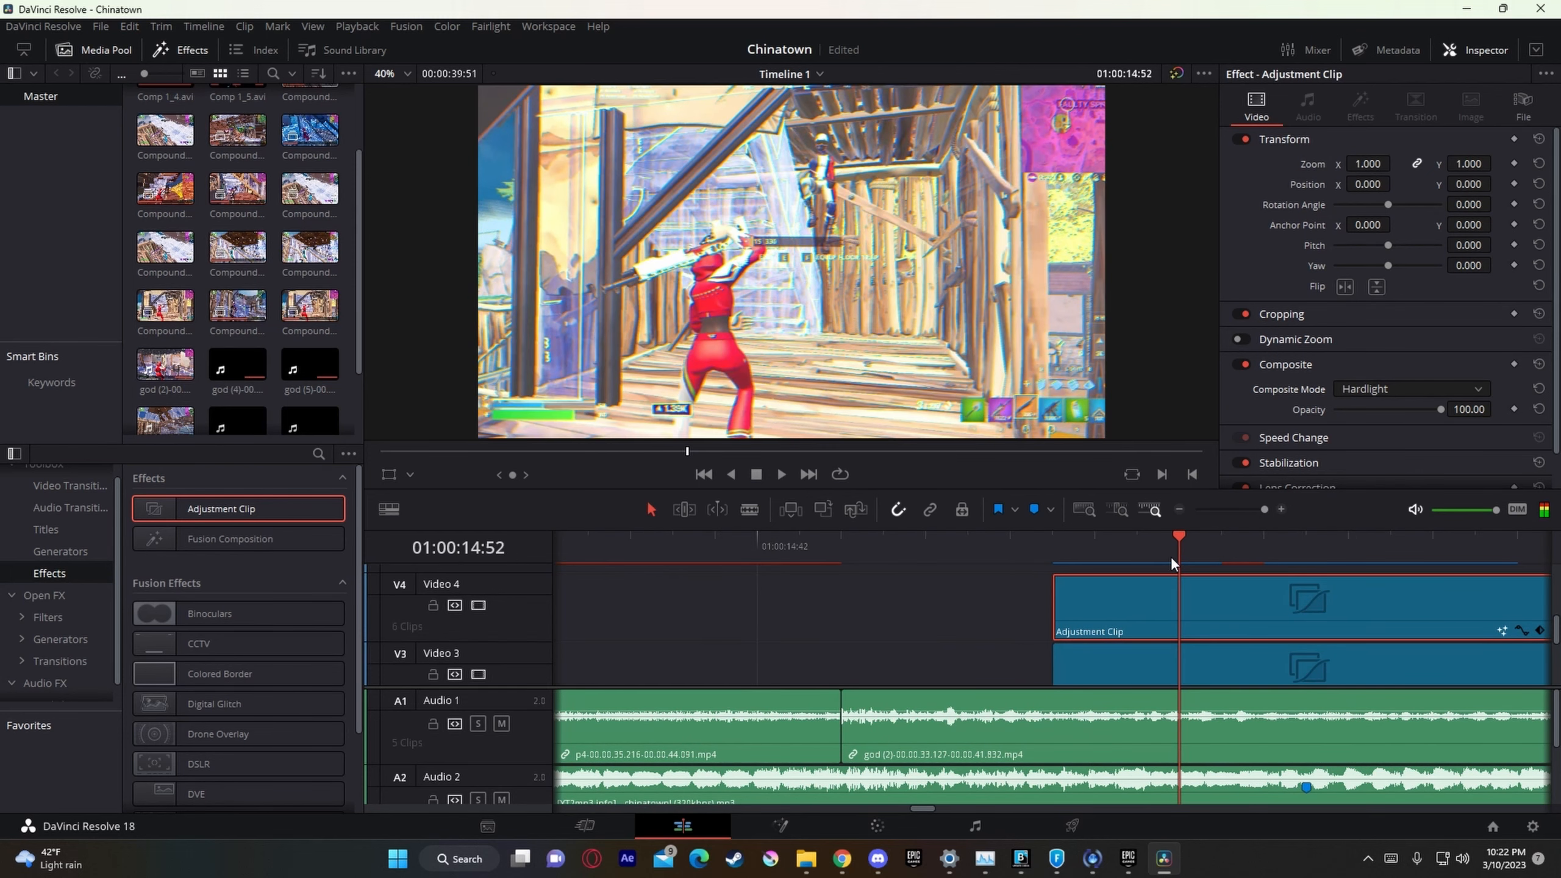
{"action": "key", "text": "Right"}
{"action": "key", "text": "Right"}
{"action": "key", "text": "Right"}
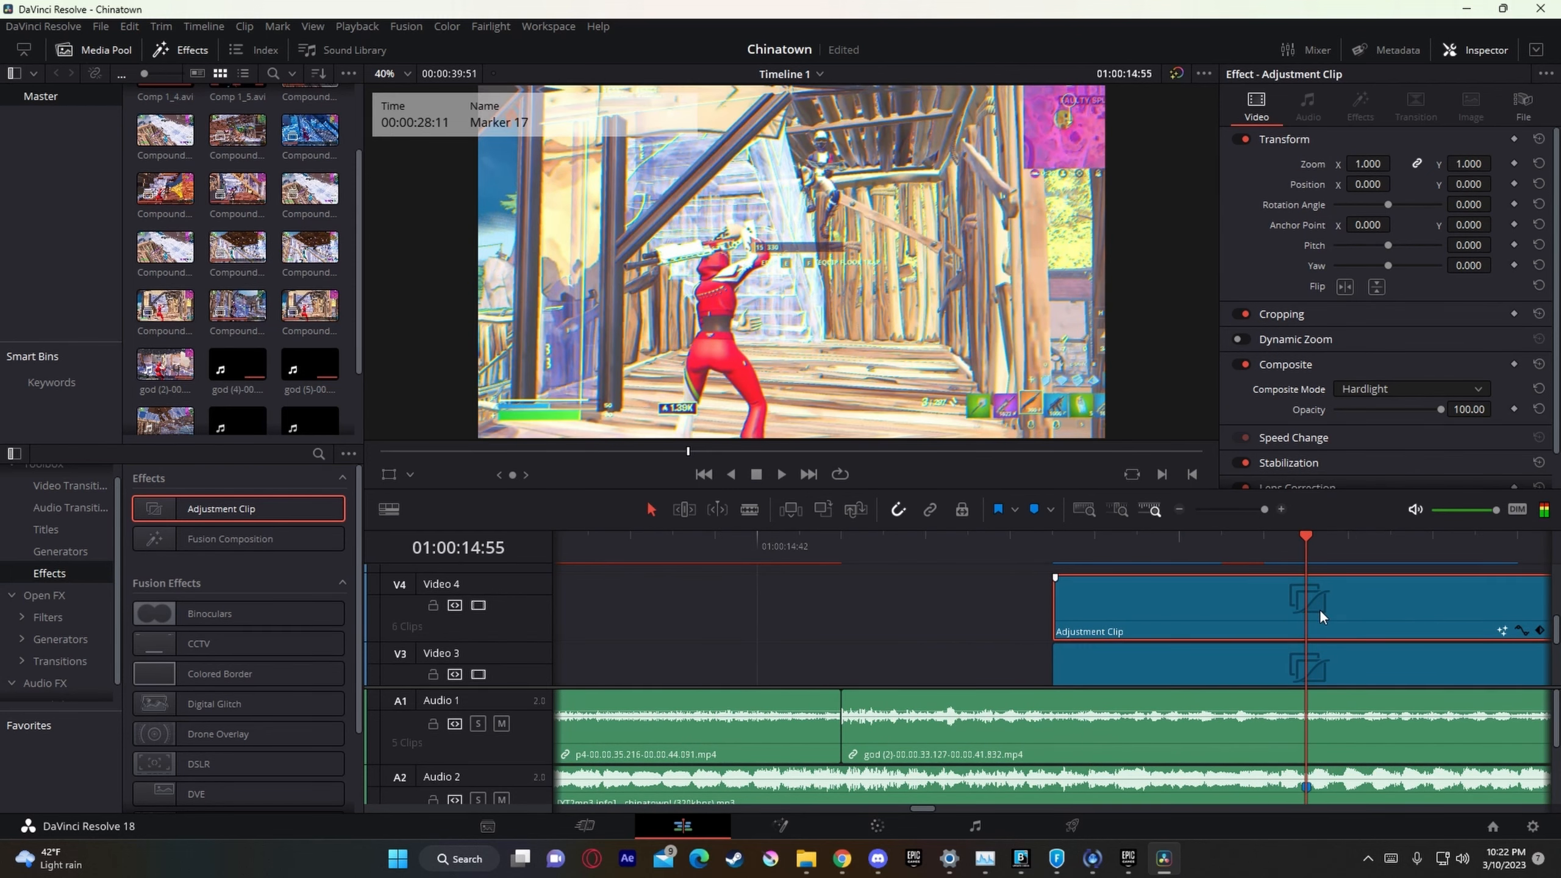
{"action": "key", "text": "ctrl+b"}
{"action": "left_click", "coordinate": [1323, 609]}
{"action": "key", "text": "BackSpace"}
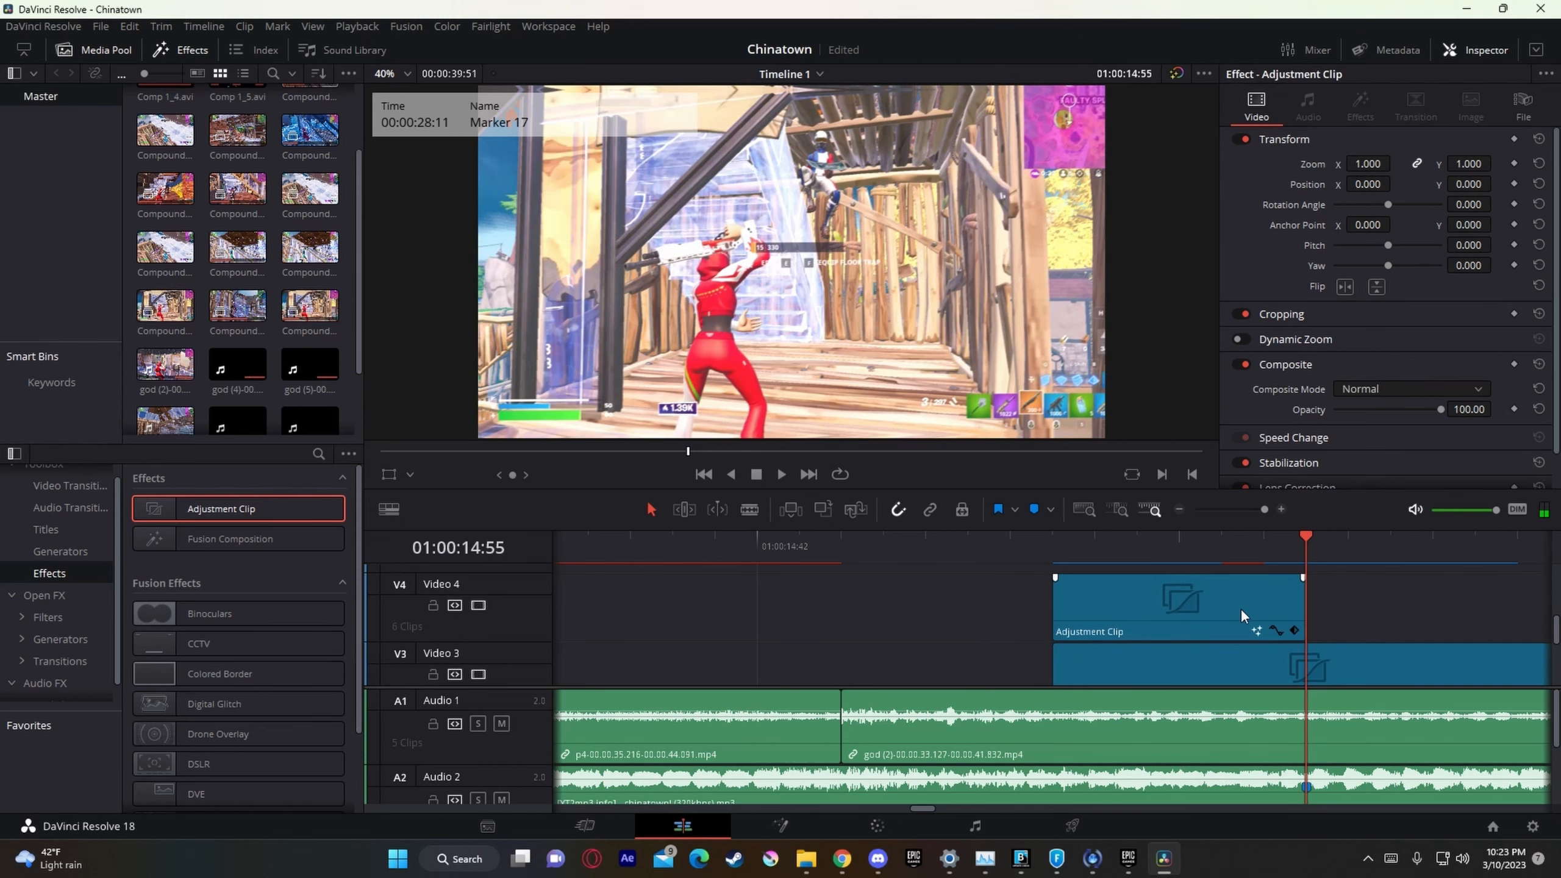
Step: Select the trimmed Video 4 adjustment clip and open its composite mode choices at 01:00:14:52
{"action": "right_click", "coordinate": [1243, 608]}
{"action": "left_click", "coordinate": [1327, 598]}
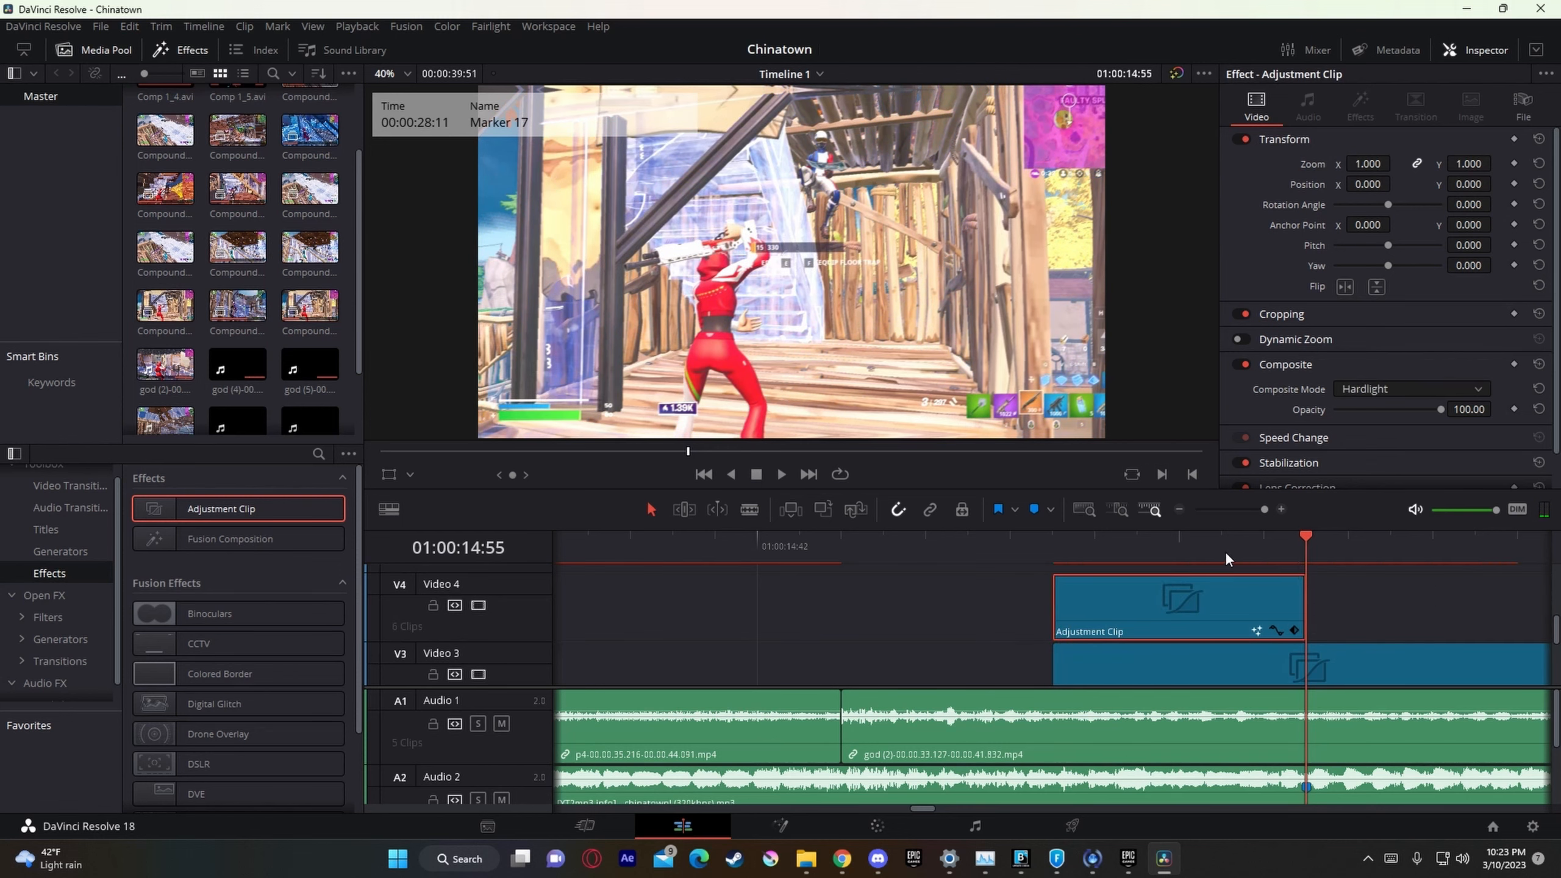
{"action": "left_click", "coordinate": [1200, 554]}
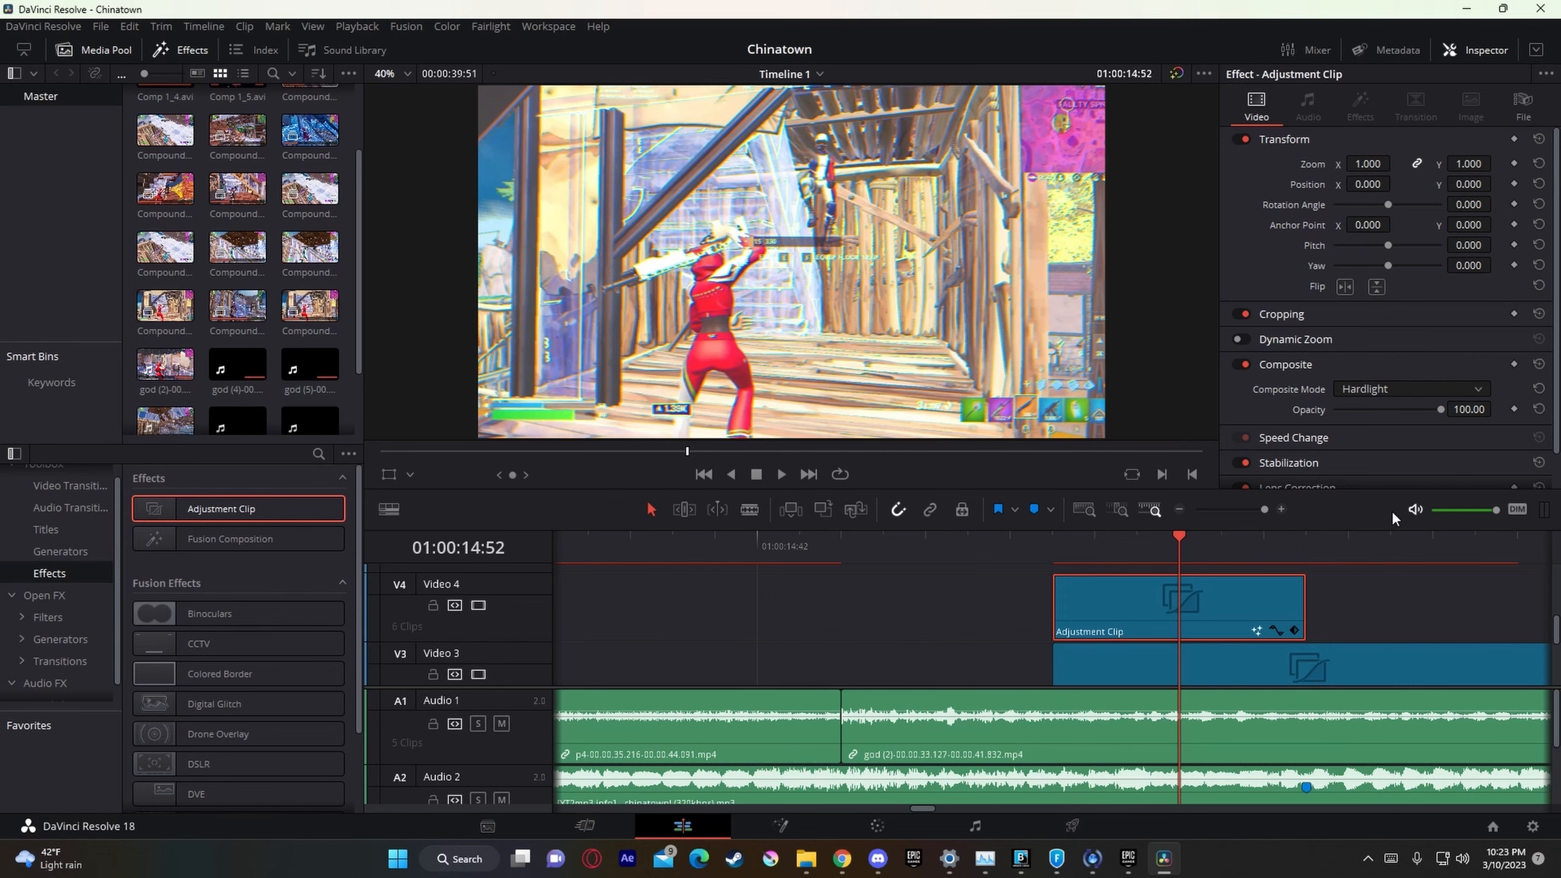
{"action": "left_click", "coordinate": [1403, 388]}
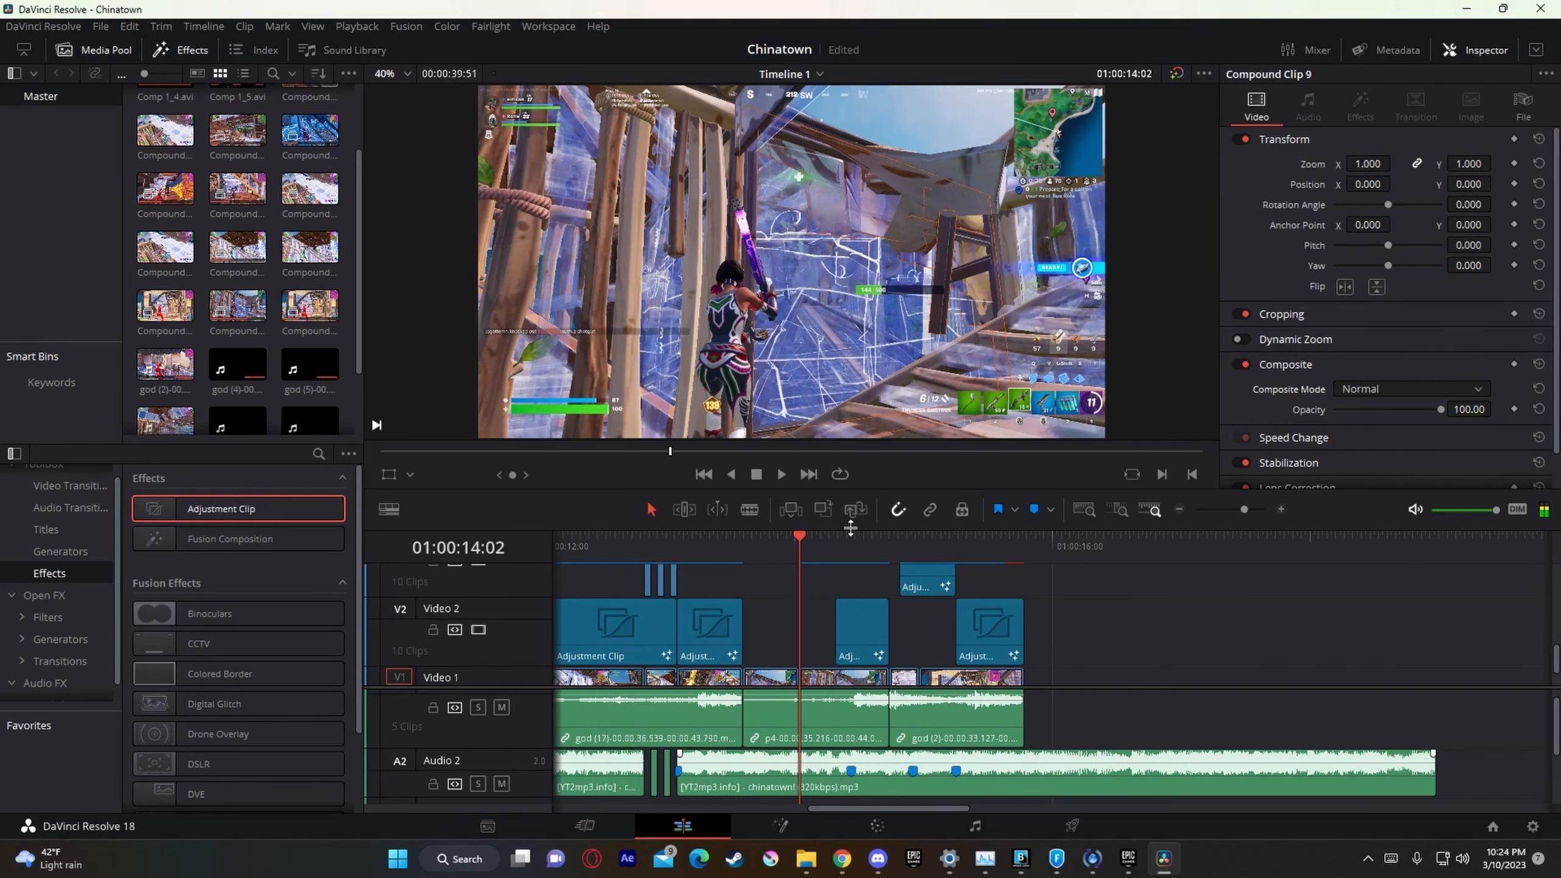
Step: Play the section from 01:00:14:02 and review the effect at 01:00:14:55 and 01:00:14:49
{"action": "left_click", "coordinate": [781, 474]}
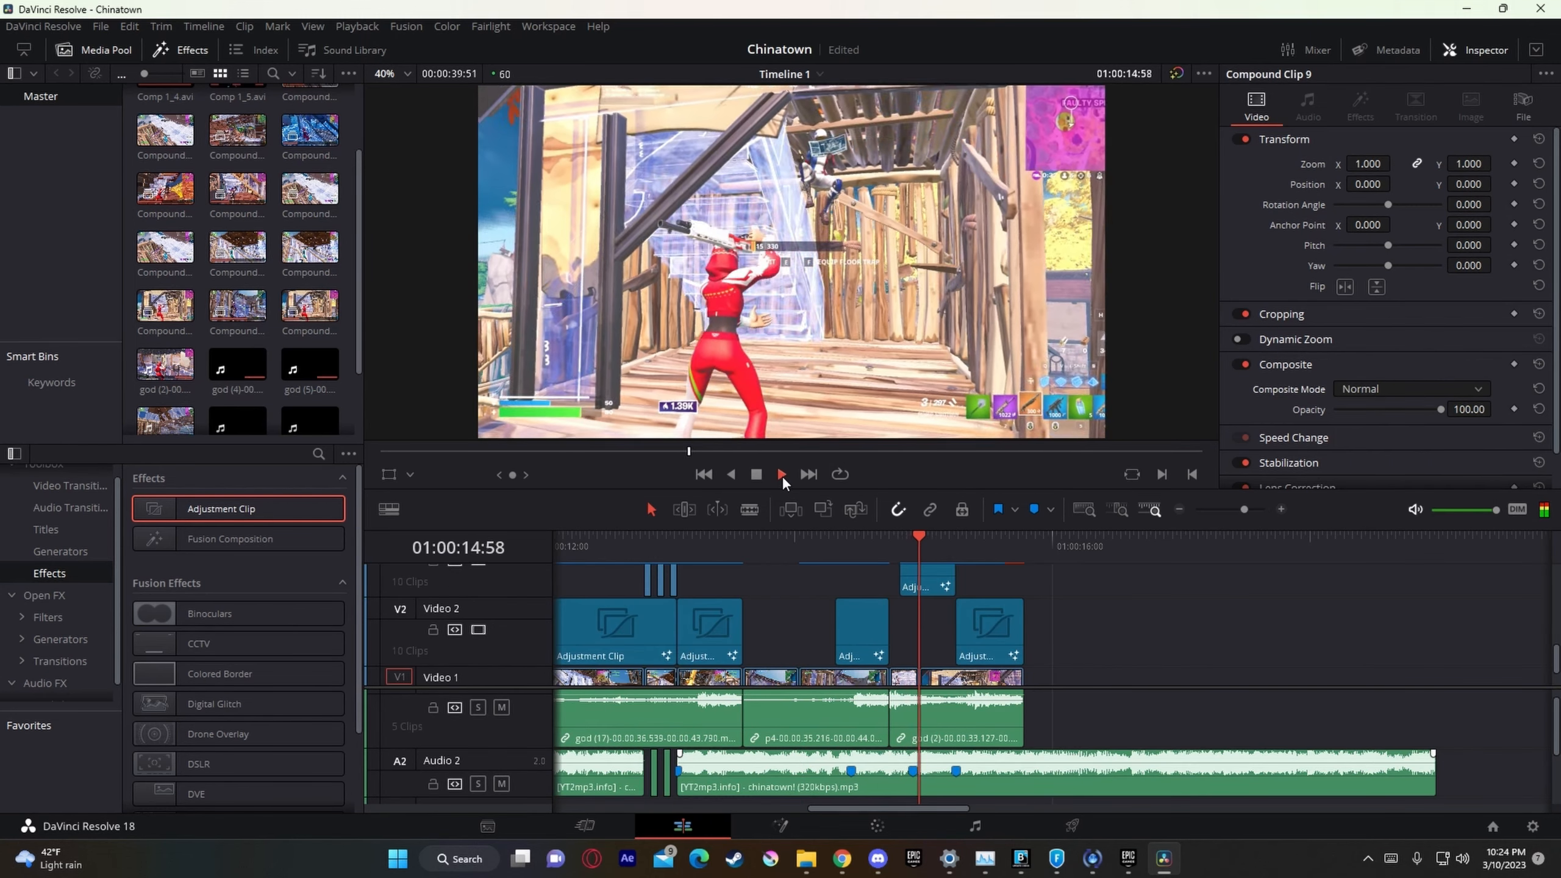
{"action": "left_click", "coordinate": [781, 476]}
{"action": "left_click", "coordinate": [913, 539]}
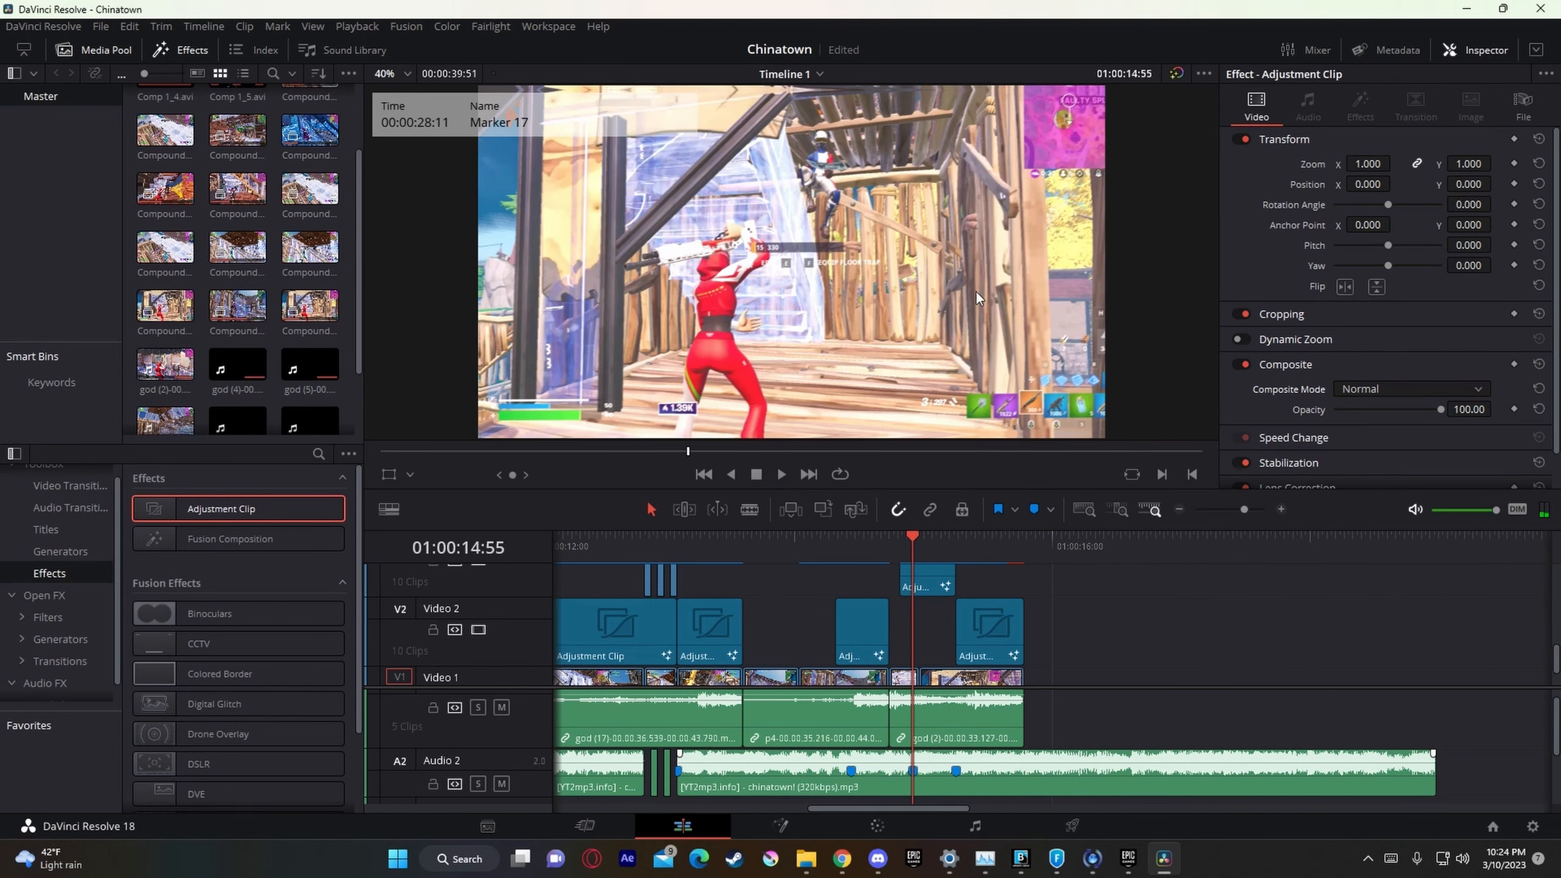
{"action": "left_click", "coordinate": [903, 539]}
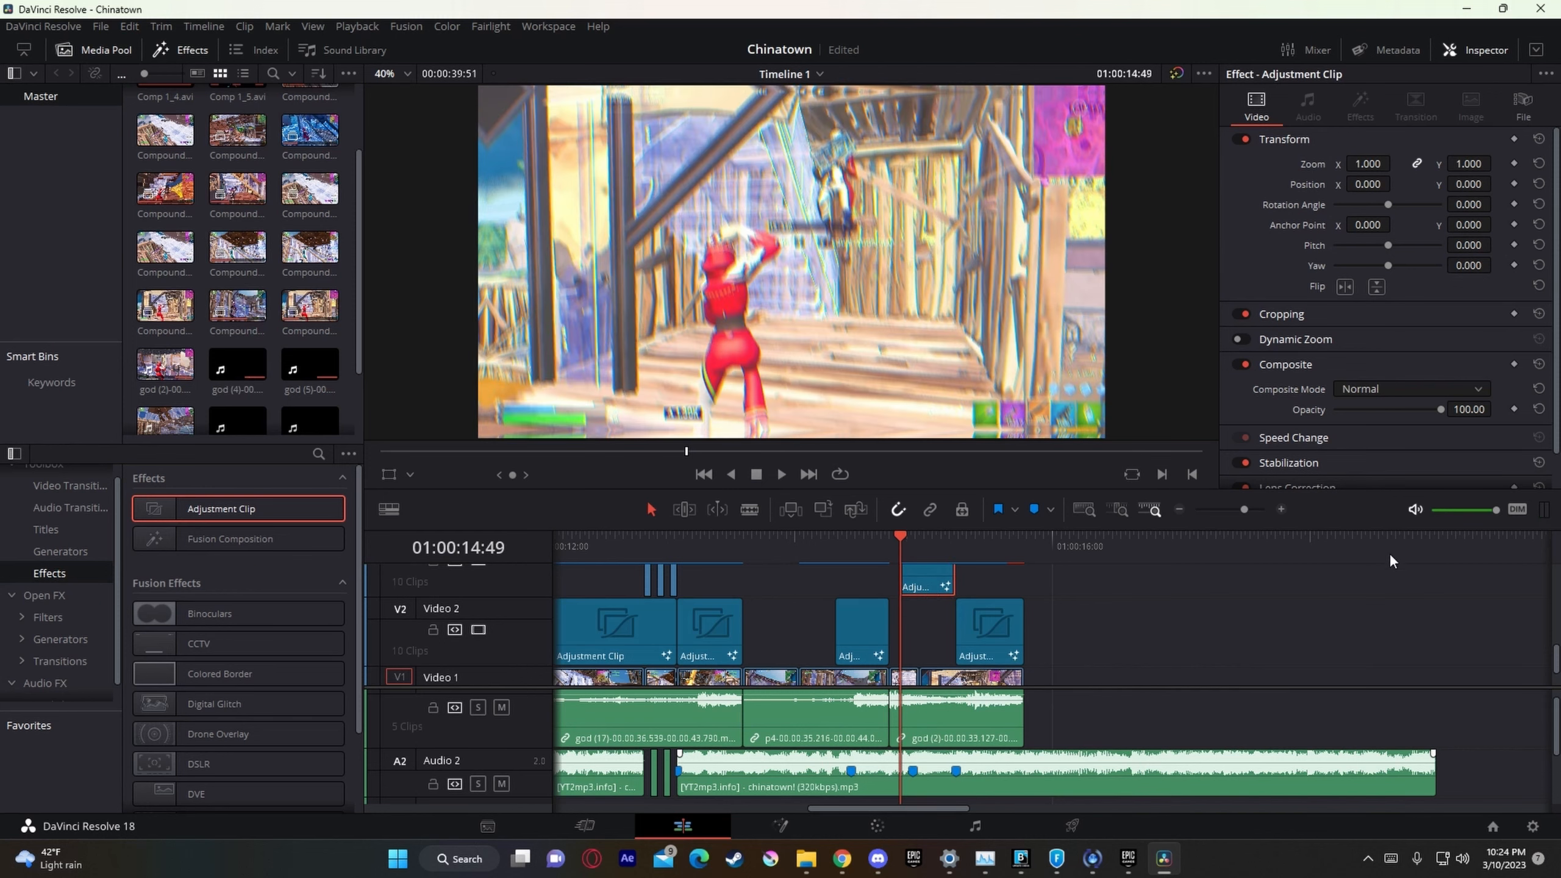
{"action": "left_click_drag", "start_coordinate": [1238, 519], "coordinate": [1237, 517]}
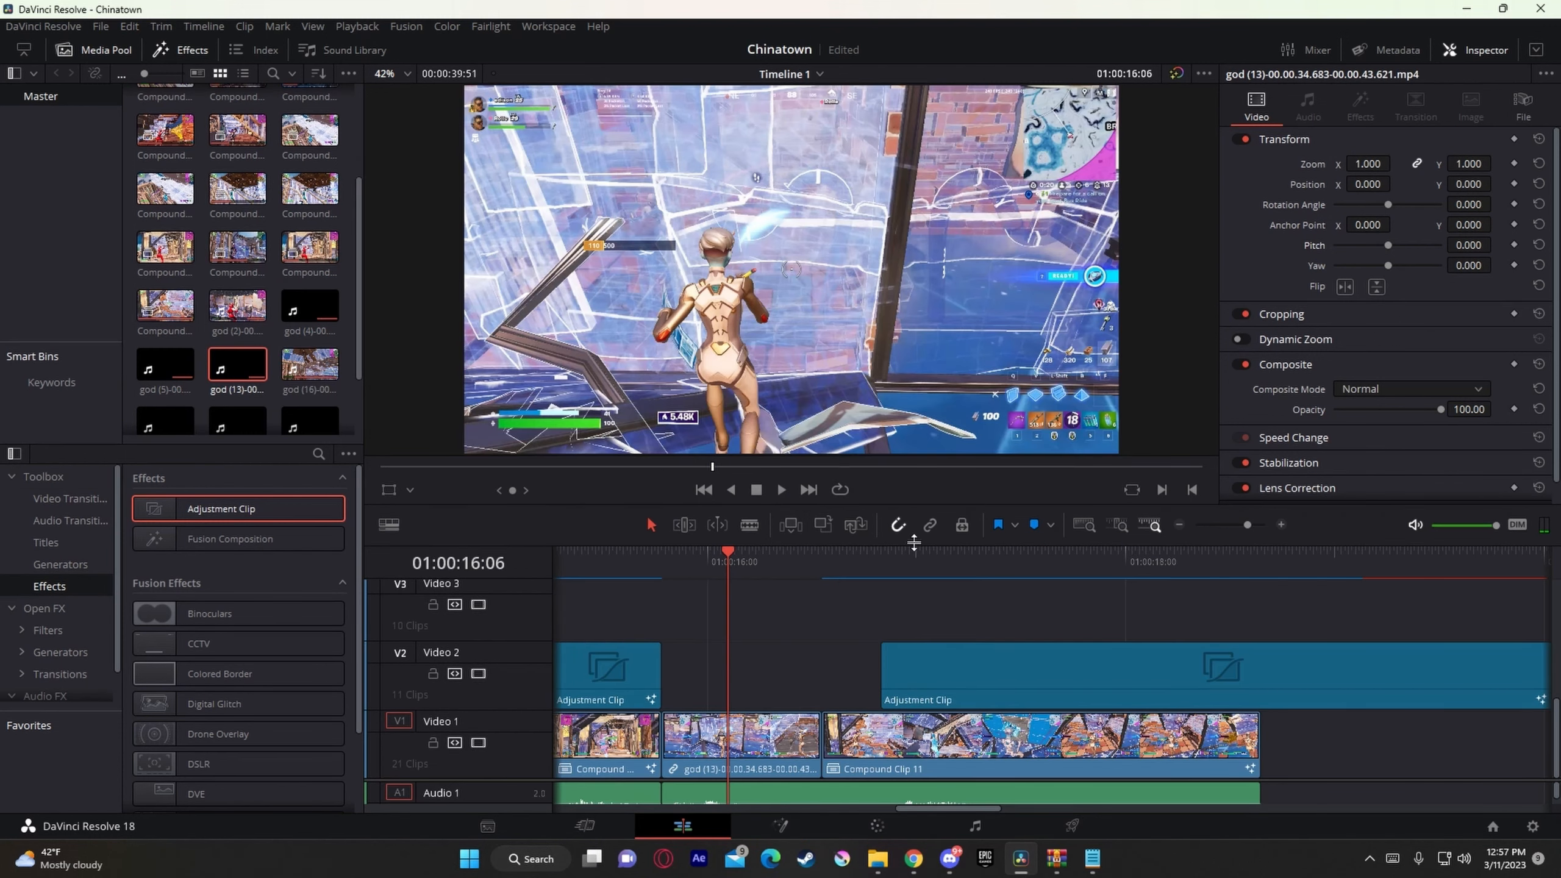
Step: Play the montage from the start of the god (13) clip through to 01:00:17:33
{"action": "left_click_drag", "start_coordinate": [1249, 527], "coordinate": [1246, 527]}
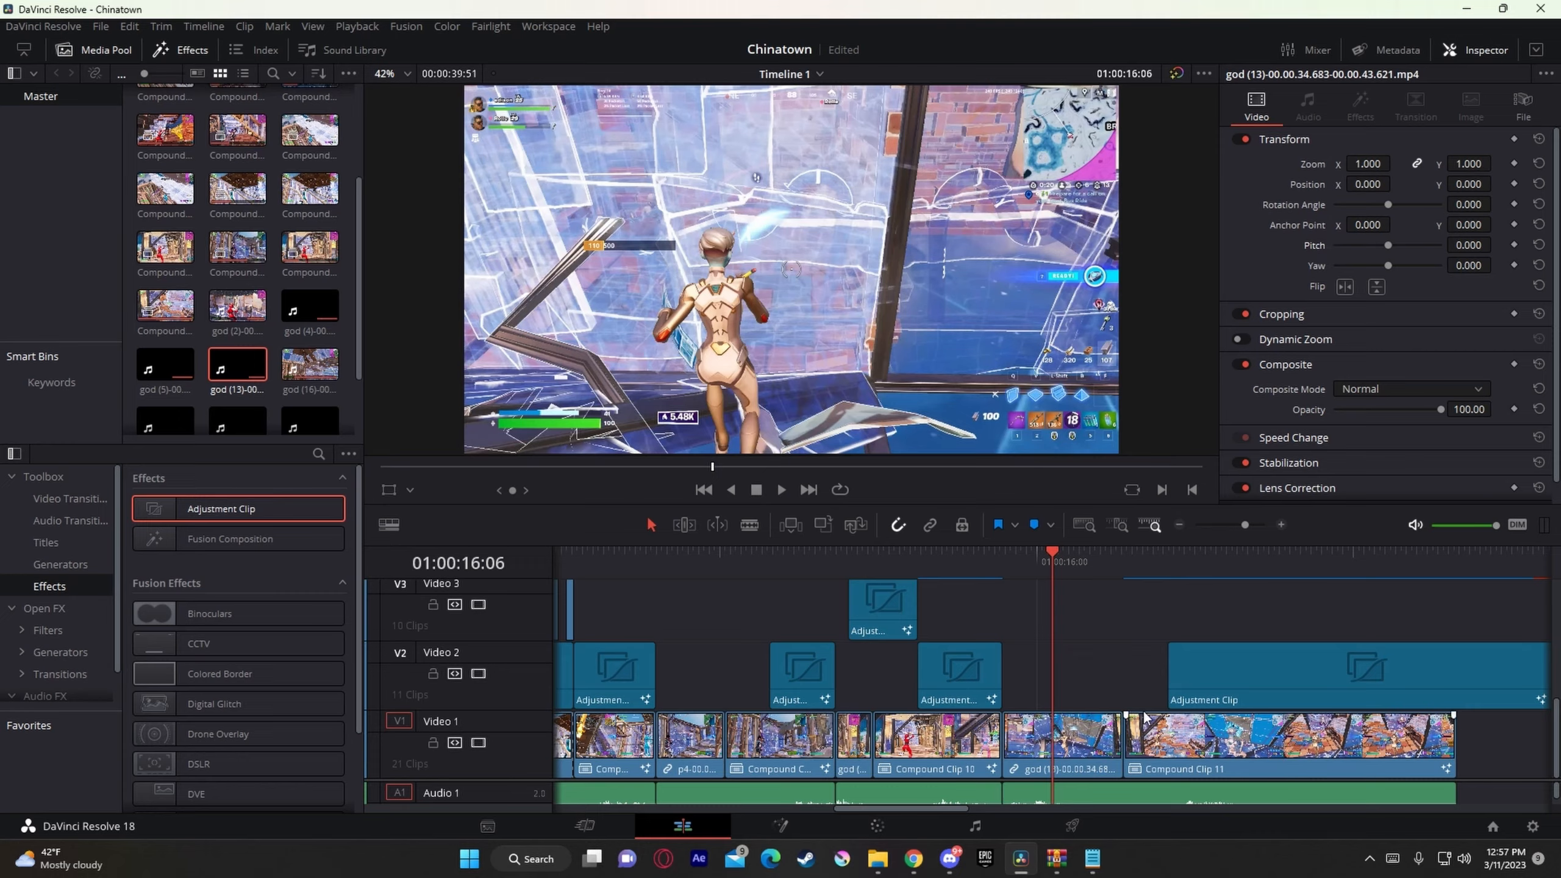
{"action": "left_click", "coordinate": [1006, 563]}
{"action": "key", "text": "space"}
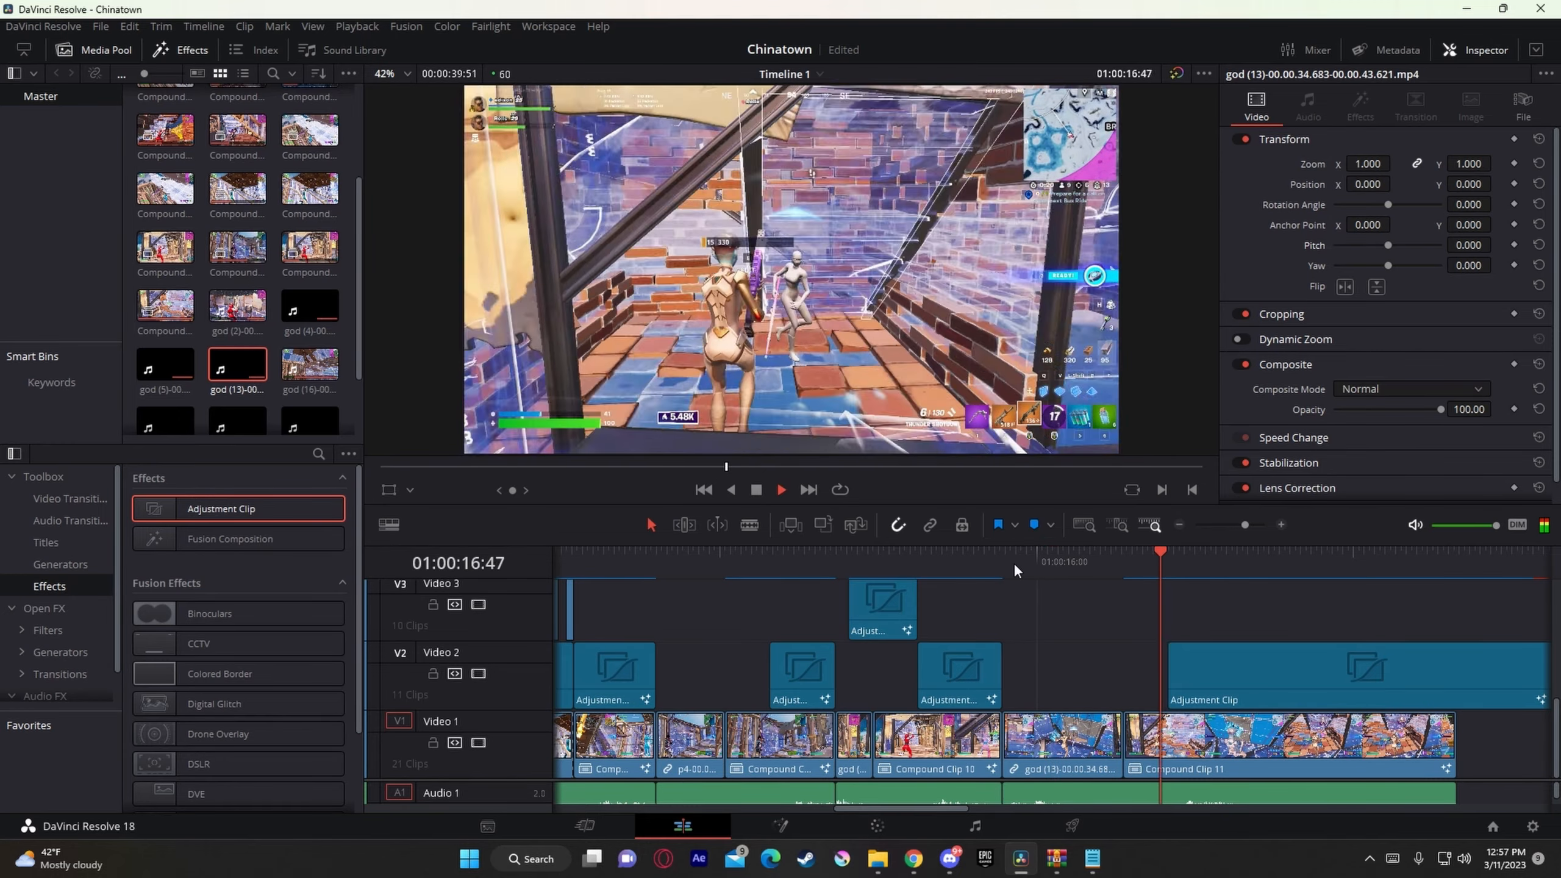
{"action": "key", "text": "space"}
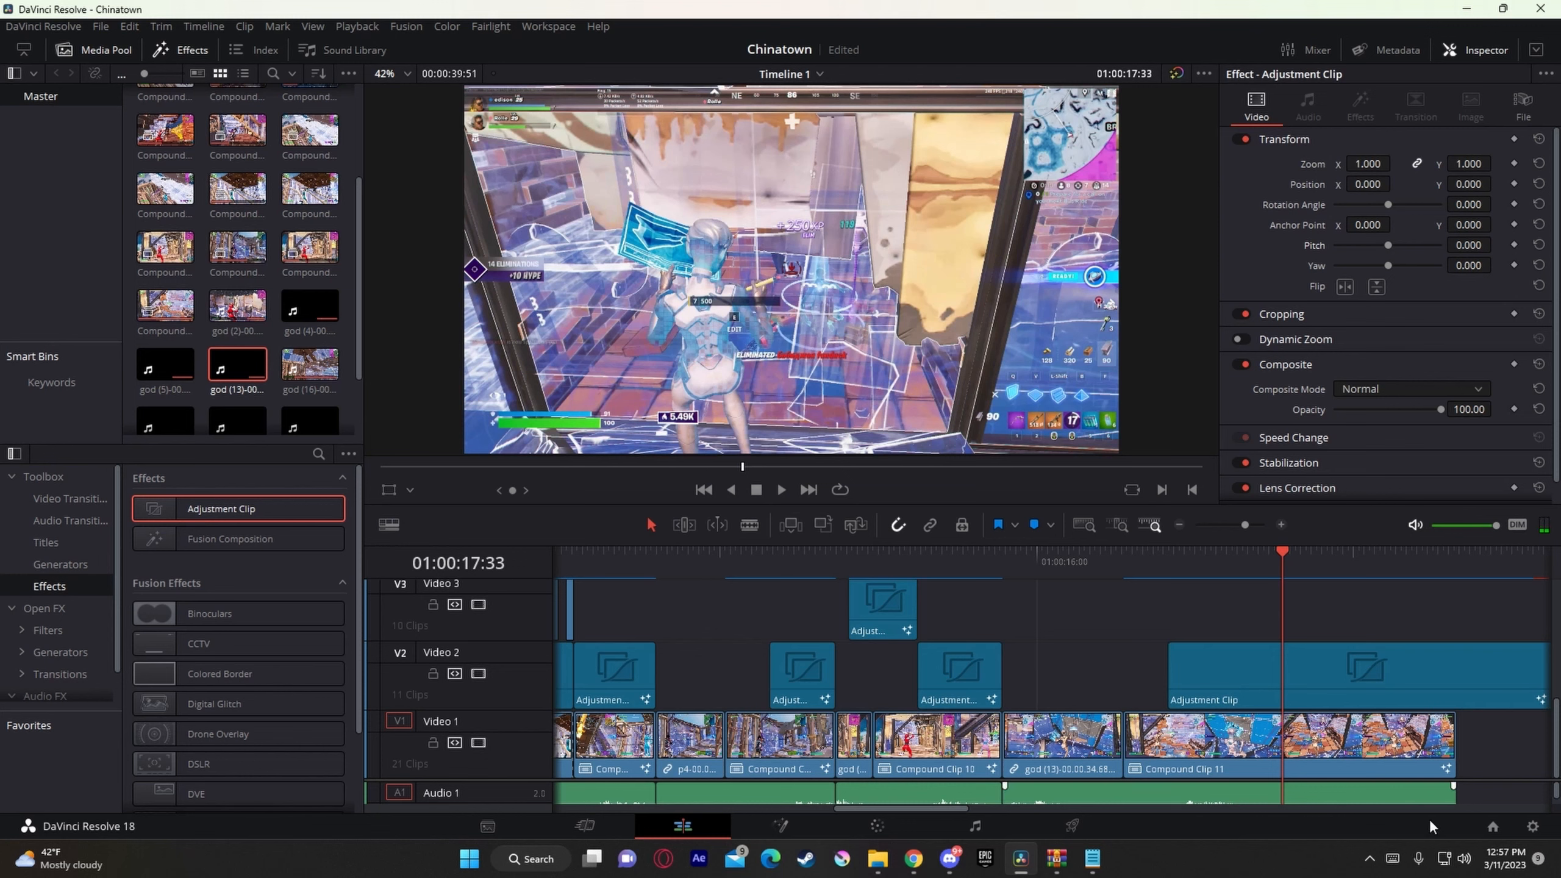
Step: Select and copy the Video 3 adjustment clip at 01:00:14:58
{"action": "scroll", "coordinate": [1479, 780], "scroll_direction": "down", "scroll_amount": 1}
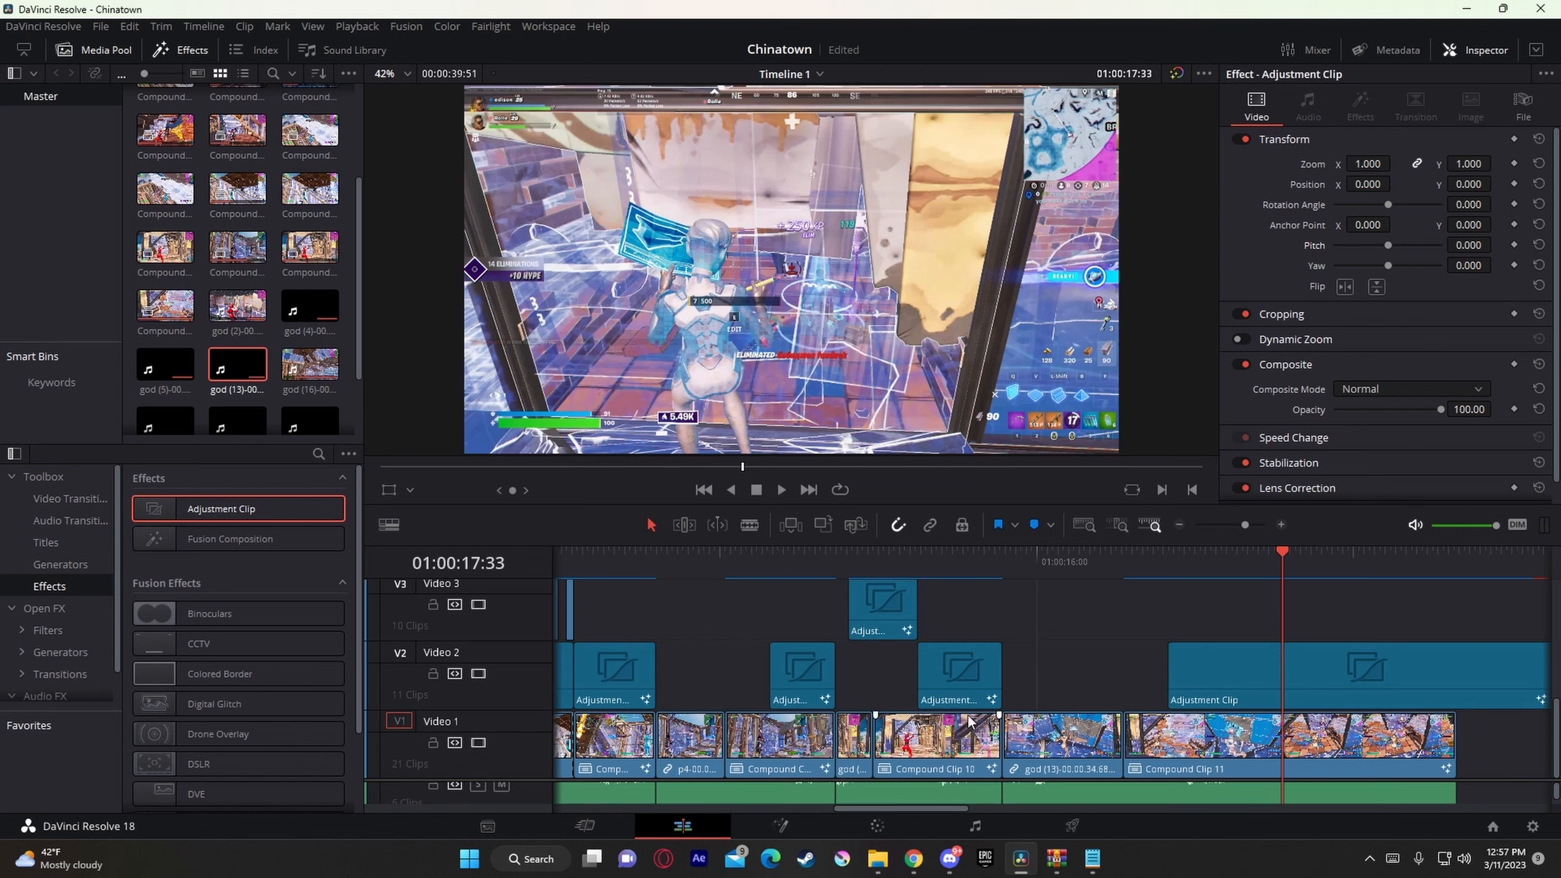
{"action": "left_click", "coordinate": [776, 579]}
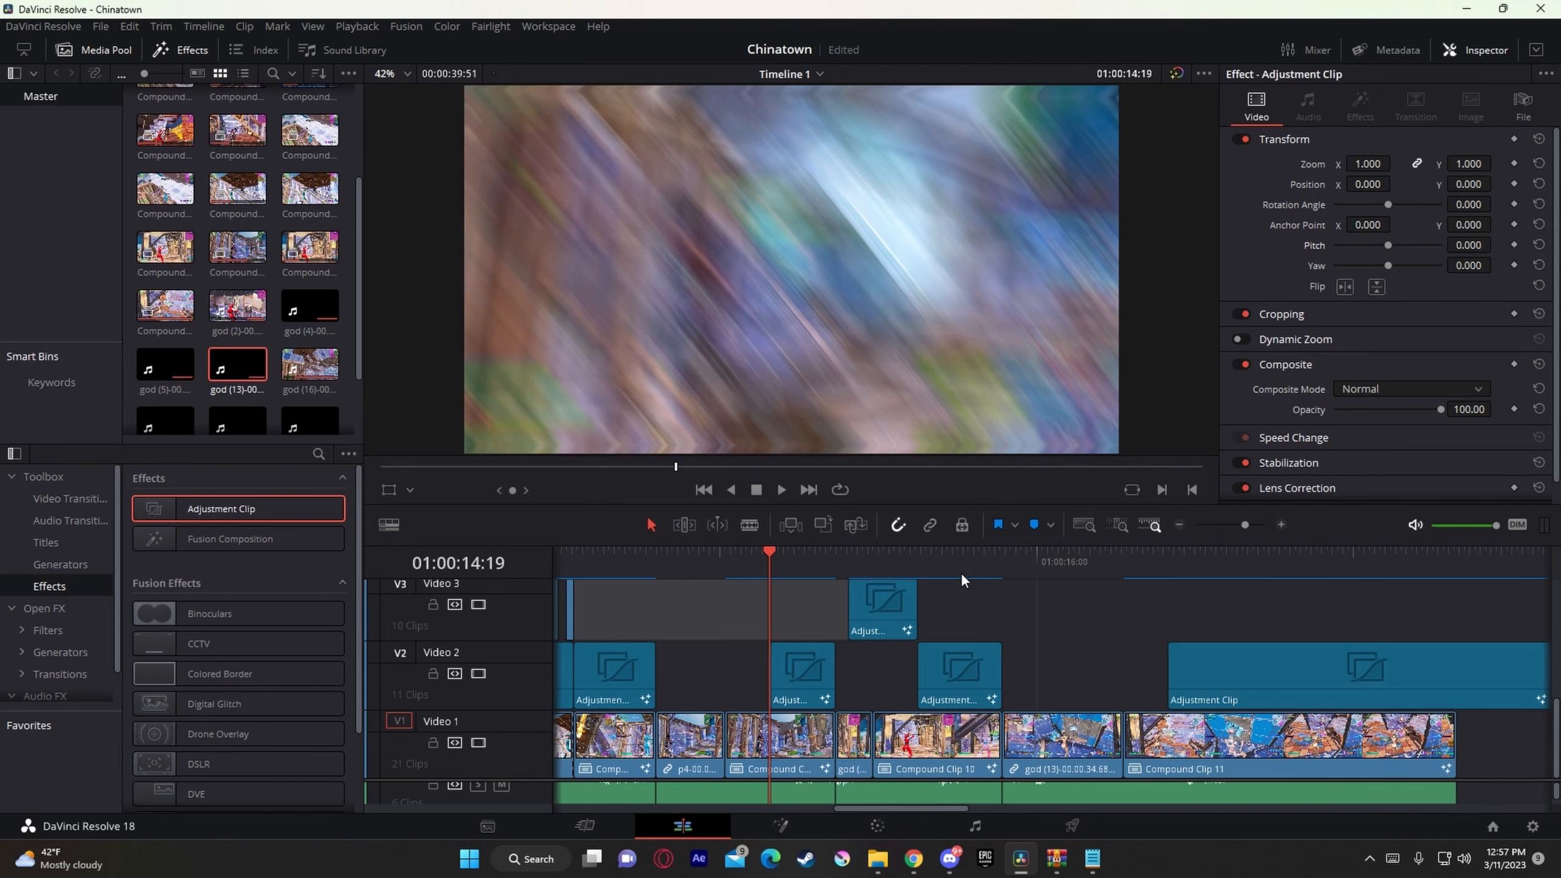
{"action": "left_click", "coordinate": [873, 565]}
{"action": "left_click", "coordinate": [887, 601]}
{"action": "scroll", "coordinate": [887, 600], "scroll_direction": "up", "scroll_amount": 2}
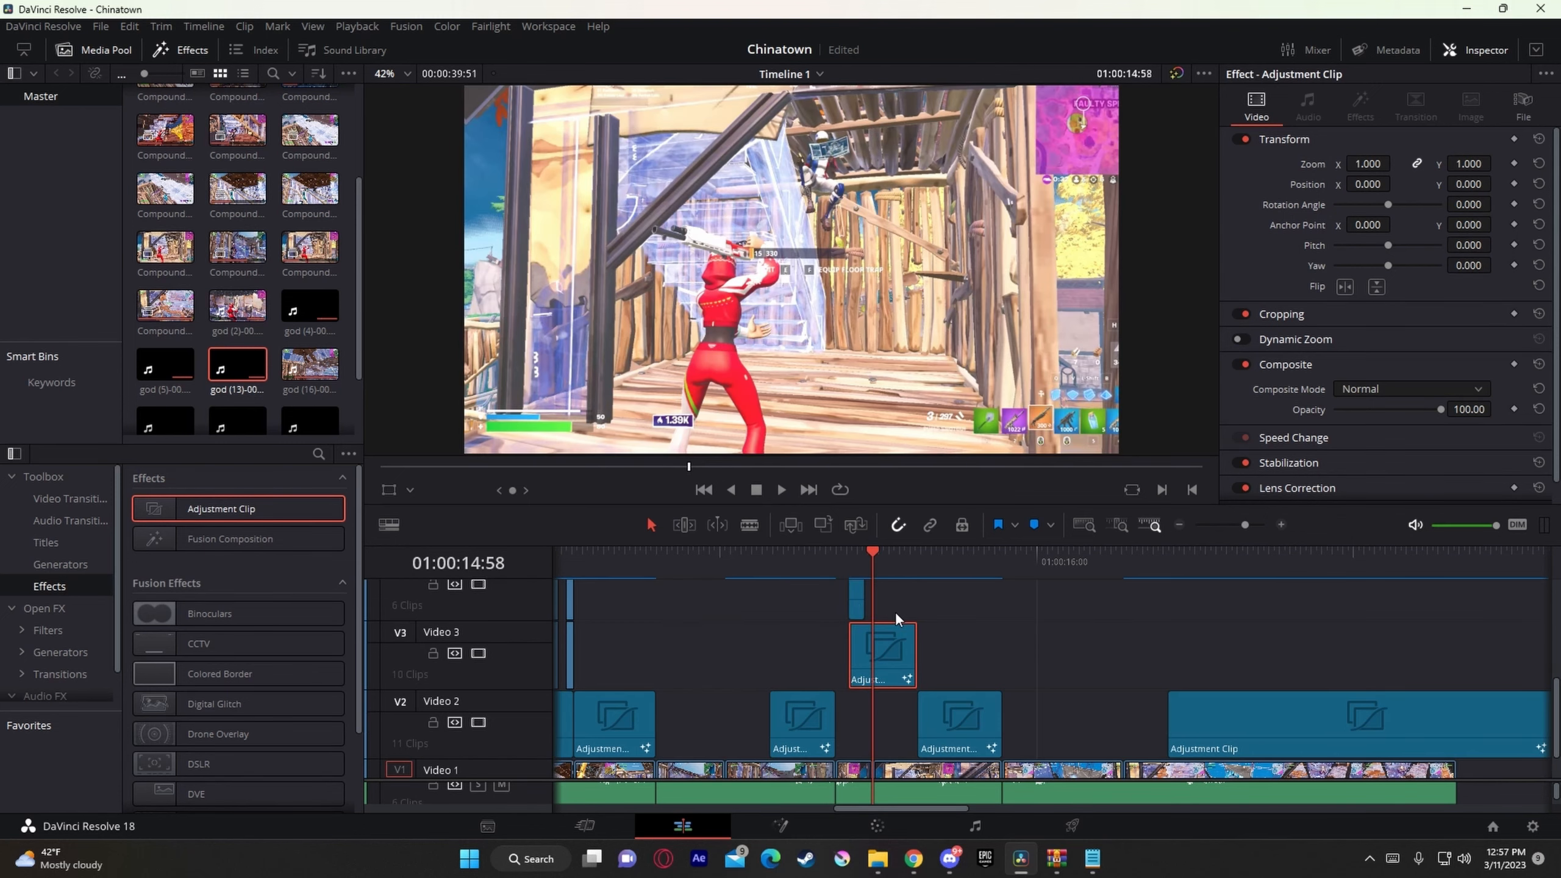
{"action": "scroll", "coordinate": [926, 609], "scroll_direction": "down", "scroll_amount": 1}
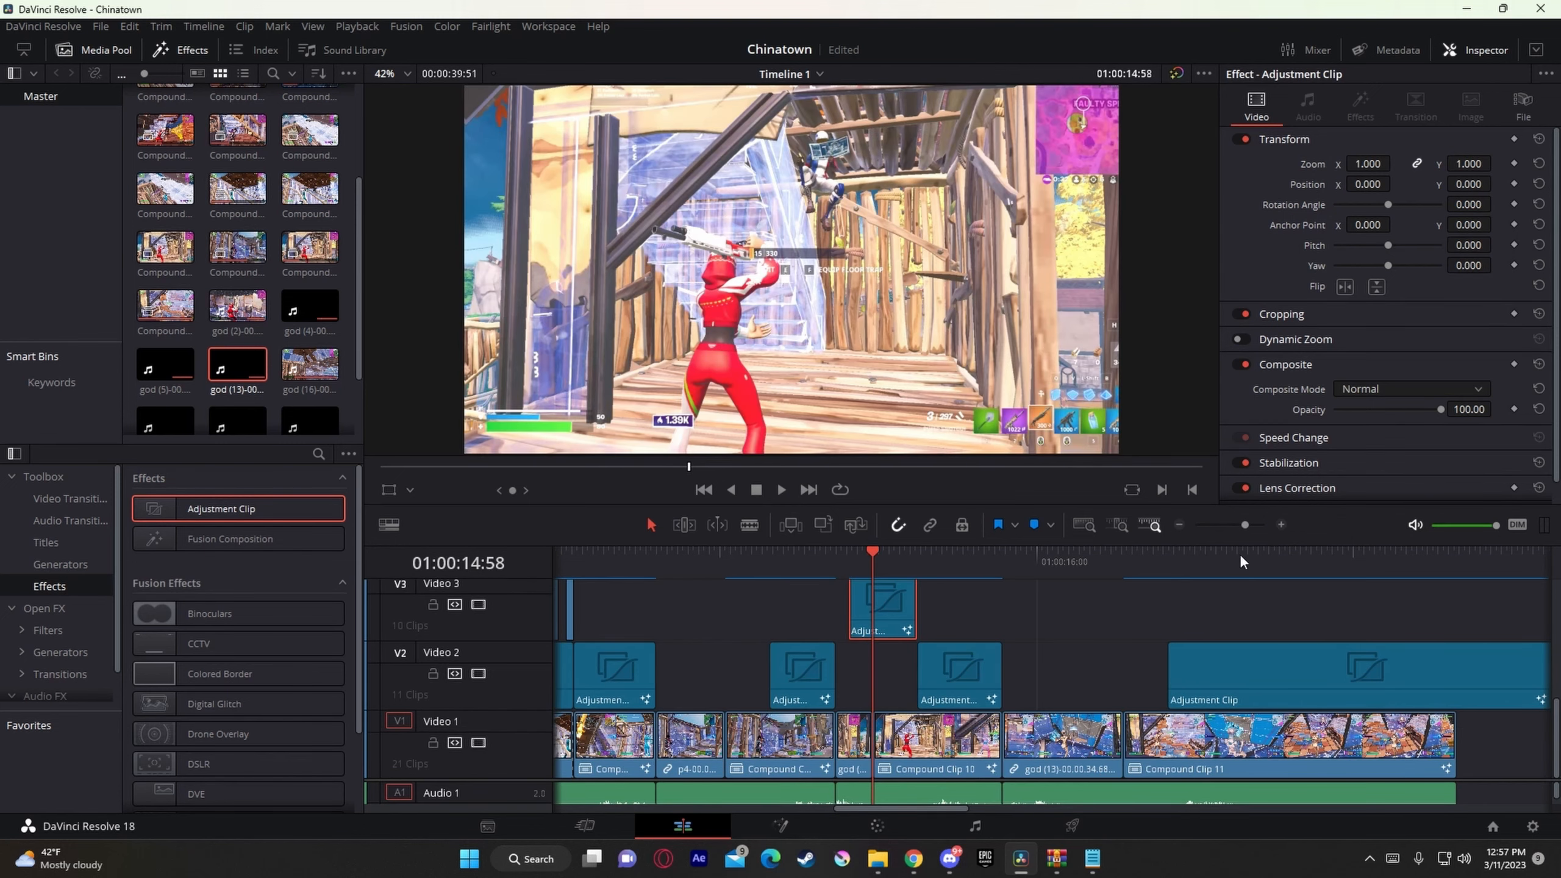
Step: Enlarge the timeline area and add a marker to the chinatown! music clip on Audio 2 at 01:00:16:37
{"action": "left_click_drag", "start_coordinate": [1241, 505], "coordinate": [1241, 343]}
{"action": "scroll", "coordinate": [1306, 769], "scroll_direction": "down", "scroll_amount": 3}
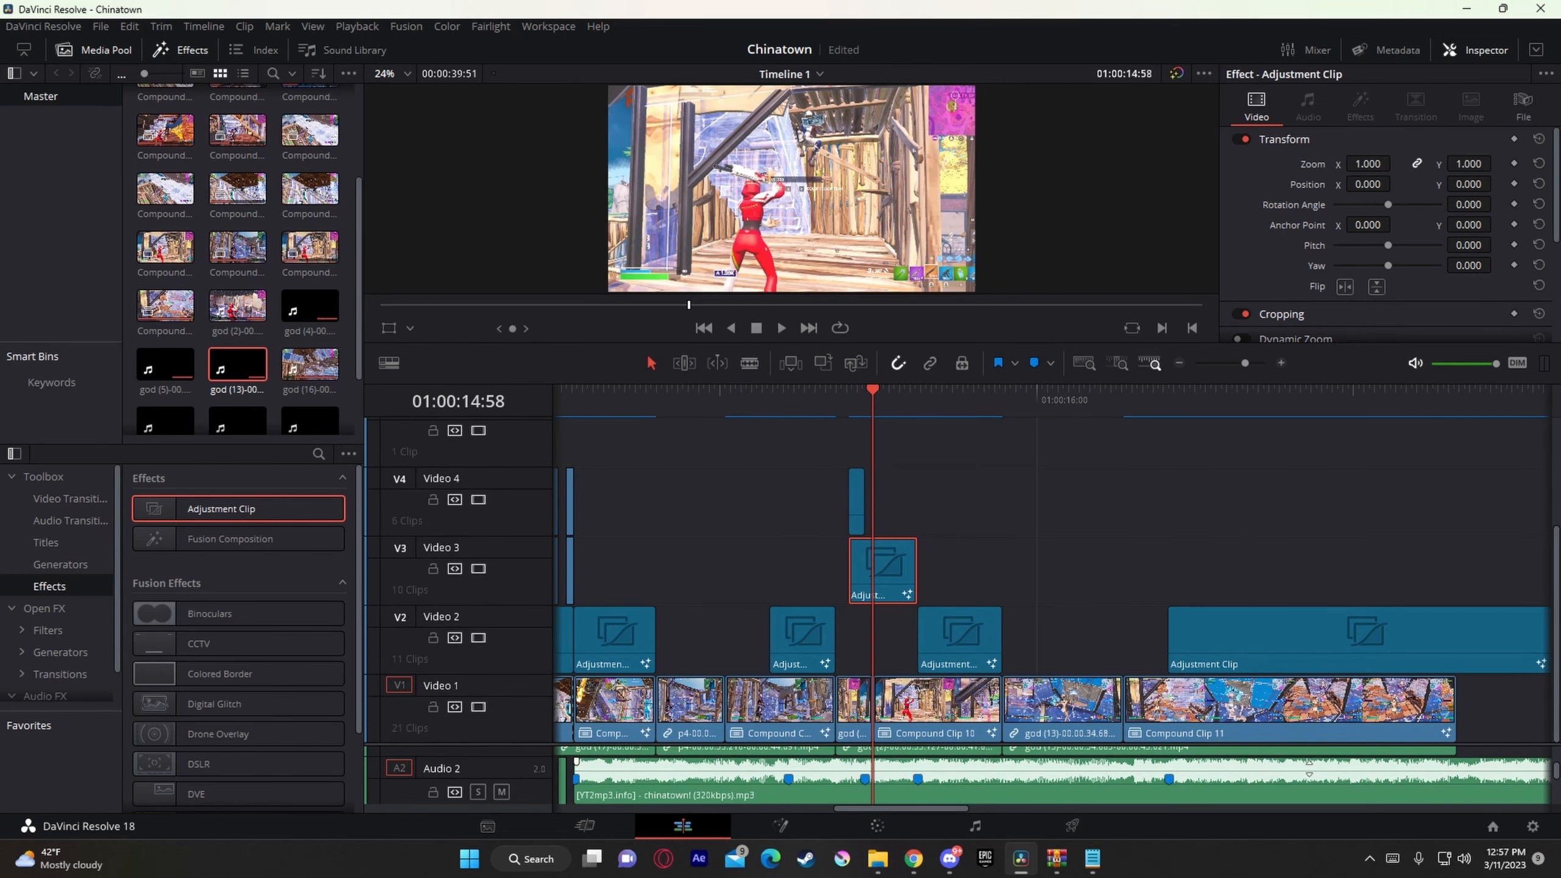
{"action": "left_click_drag", "start_coordinate": [1003, 400], "coordinate": [1143, 447]}
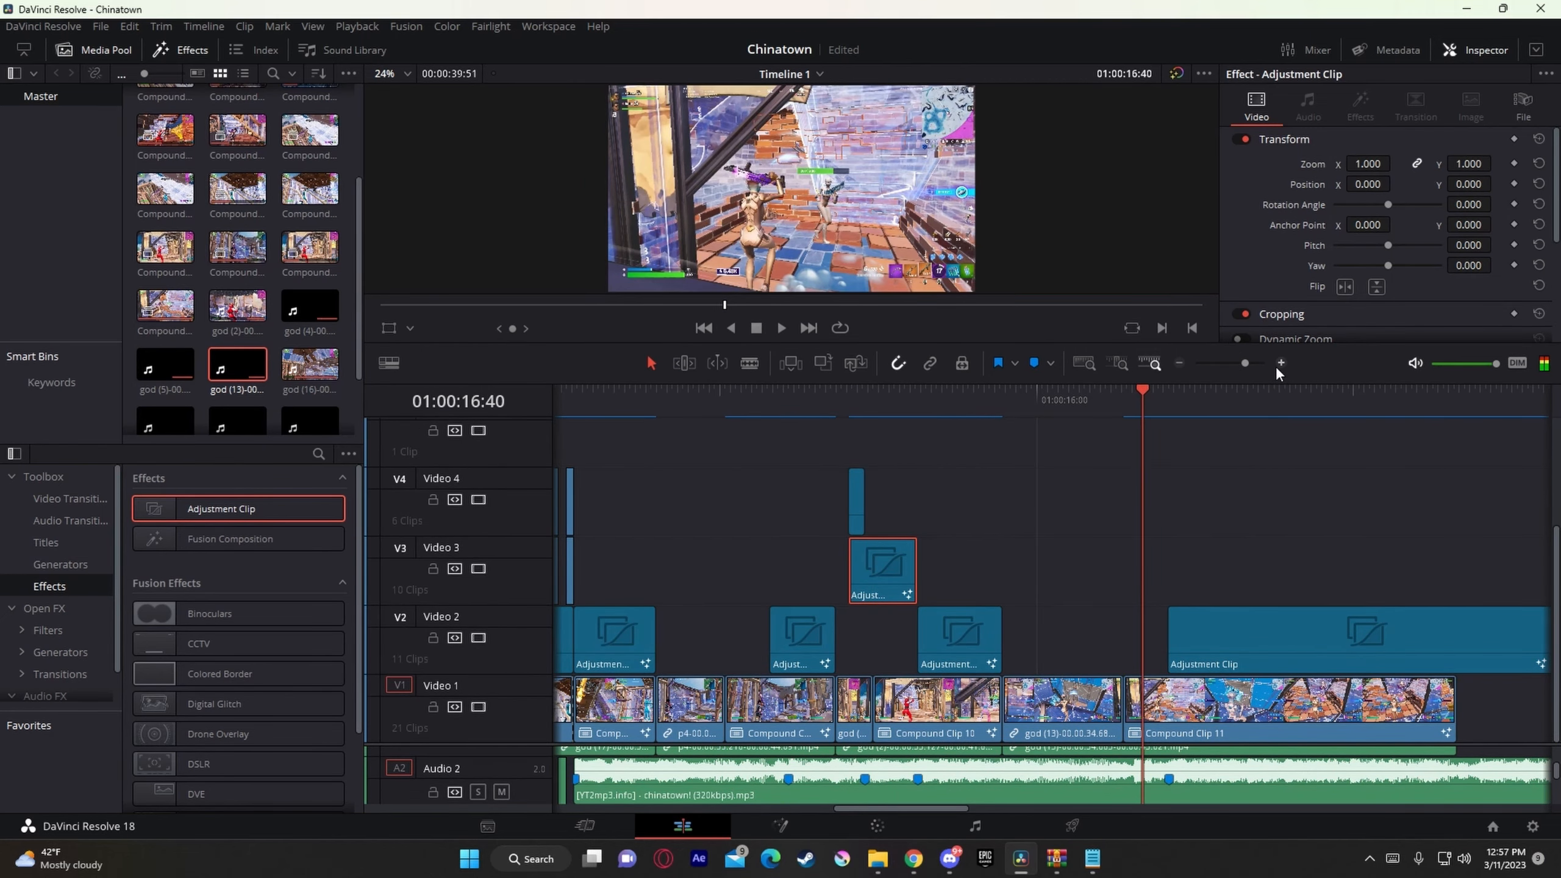
{"action": "left_click_drag", "start_coordinate": [1245, 365], "coordinate": [1252, 364]}
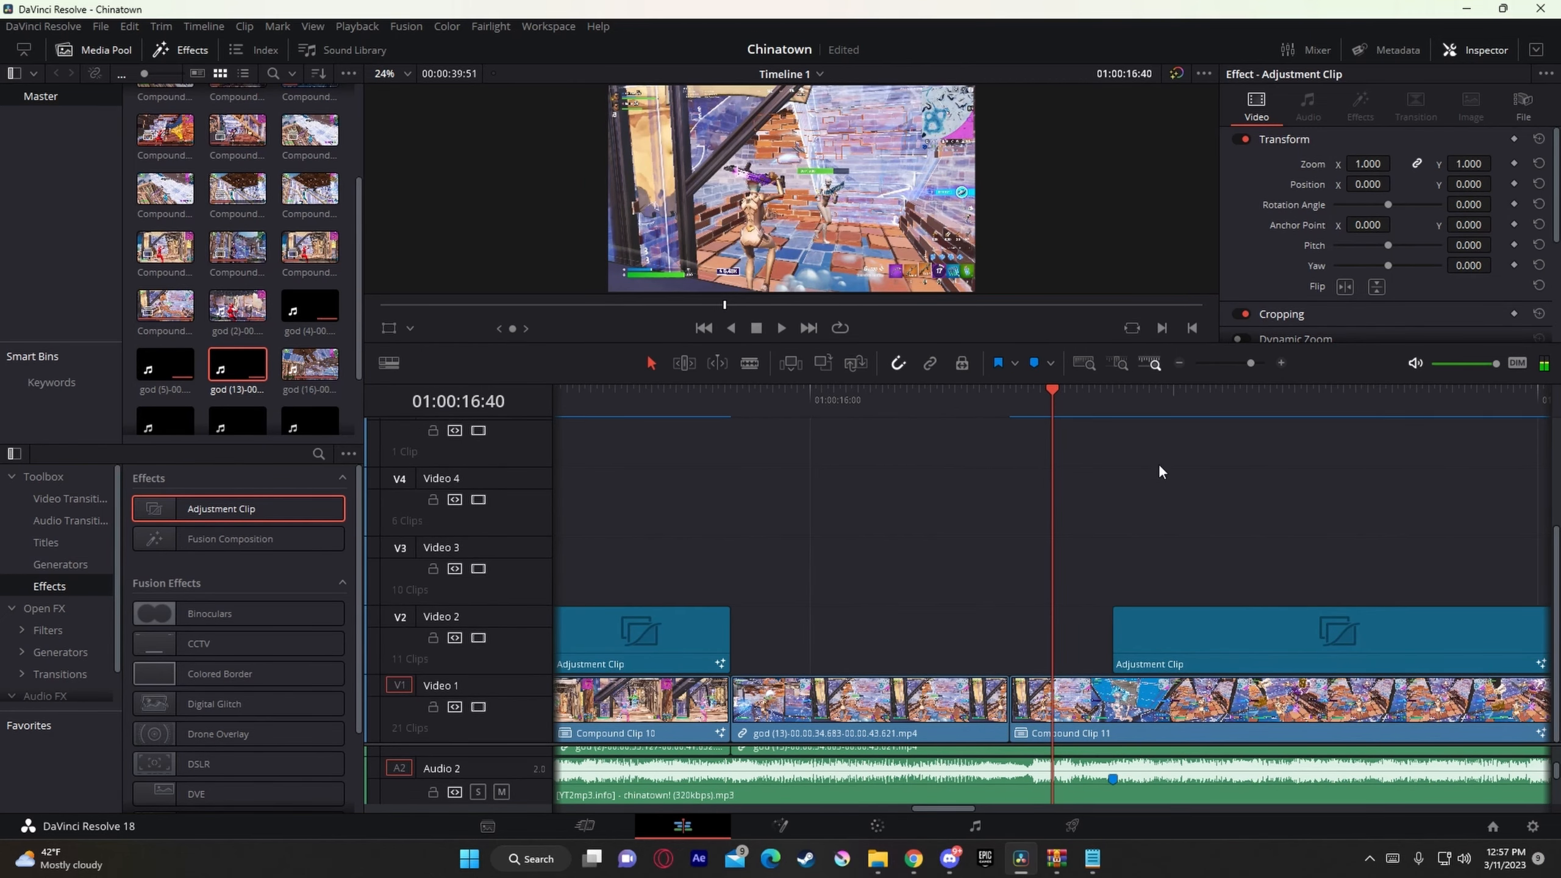
{"action": "left_click", "coordinate": [1066, 779]}
{"action": "key", "text": "m"}
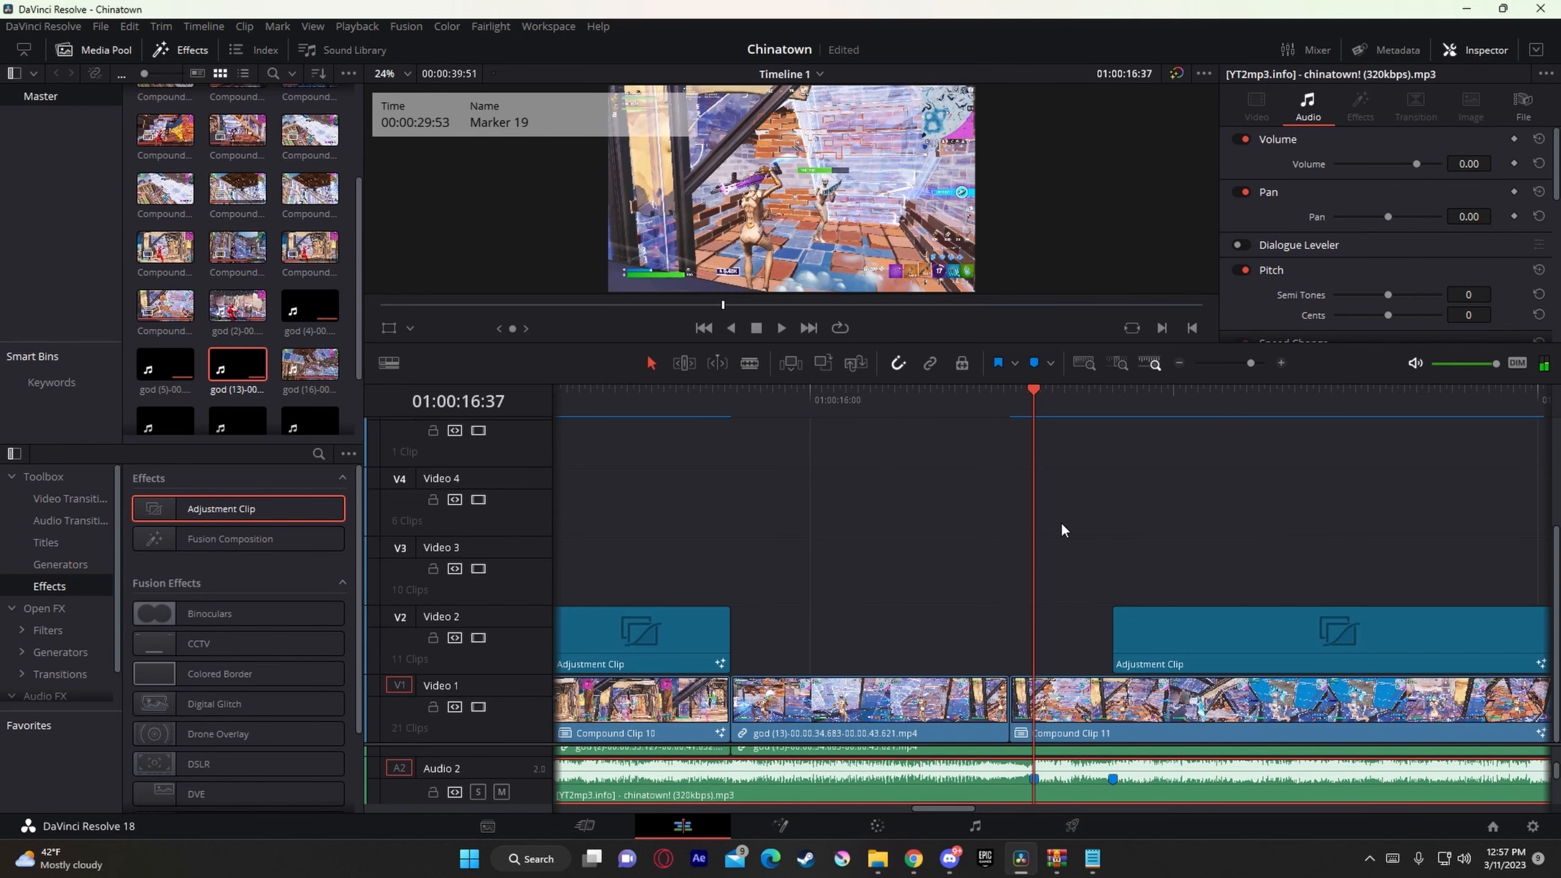
Step: Paste the copied adjustment clip and move it on Video 3 to start at the 01:00:16:37 marker
{"action": "left_click_drag", "start_coordinate": [960, 392], "coordinate": [952, 405]}
{"action": "left_click", "coordinate": [878, 425]}
{"action": "key", "text": "ctrl+v"}
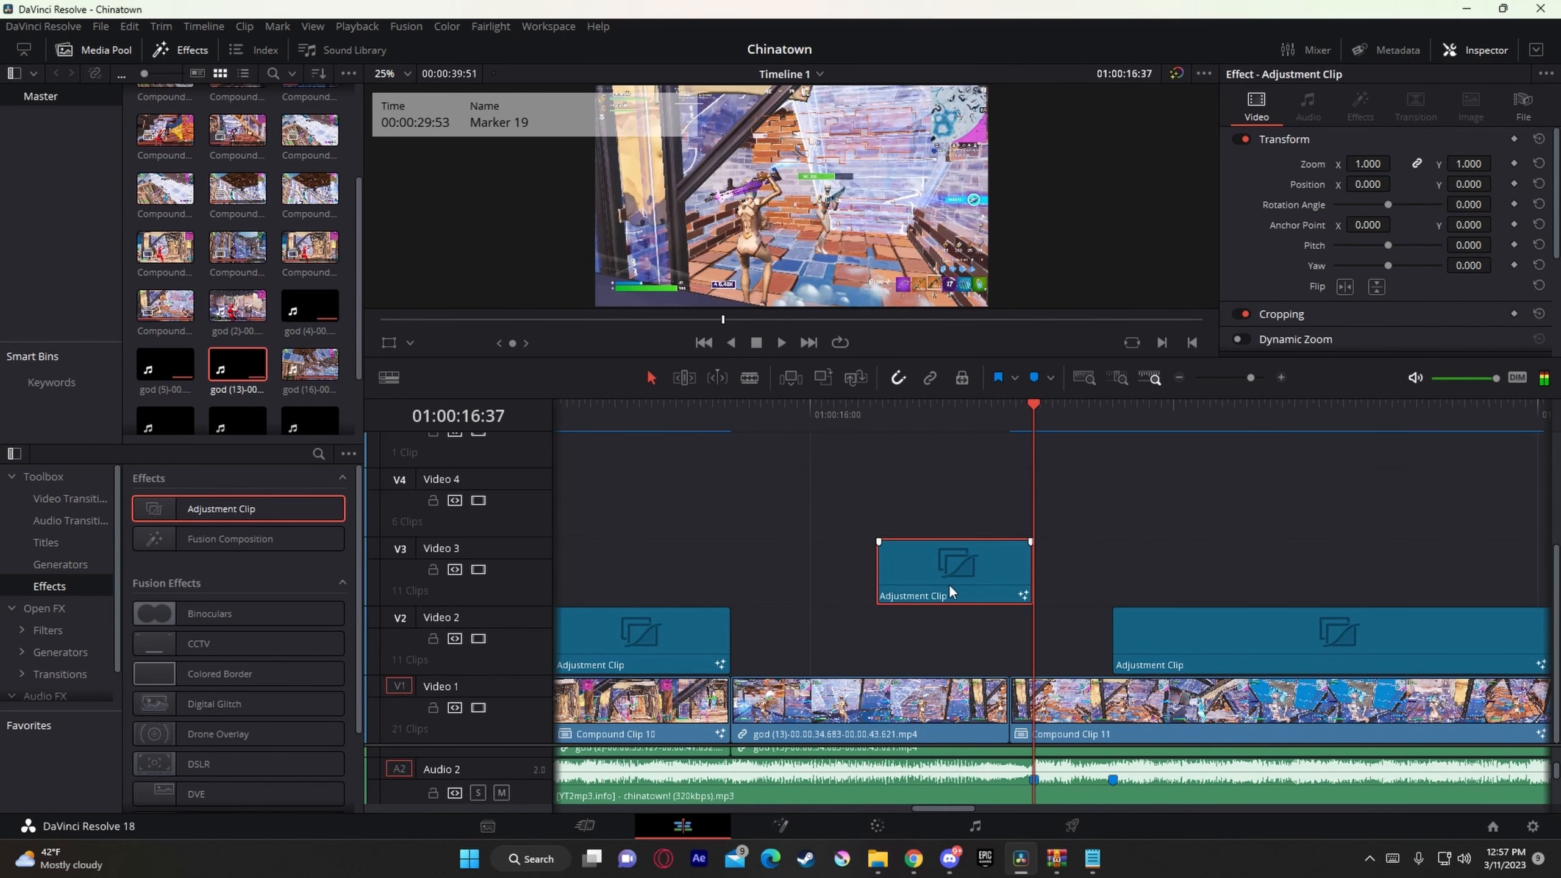
{"action": "left_click_drag", "start_coordinate": [949, 585], "coordinate": [1102, 576]}
Step: Split the pasted Video 3 adjustment clip at Marker 18 (01:00:16:50) and delete the part after the cut
{"action": "left_click_drag", "start_coordinate": [1020, 419], "coordinate": [1122, 437]}
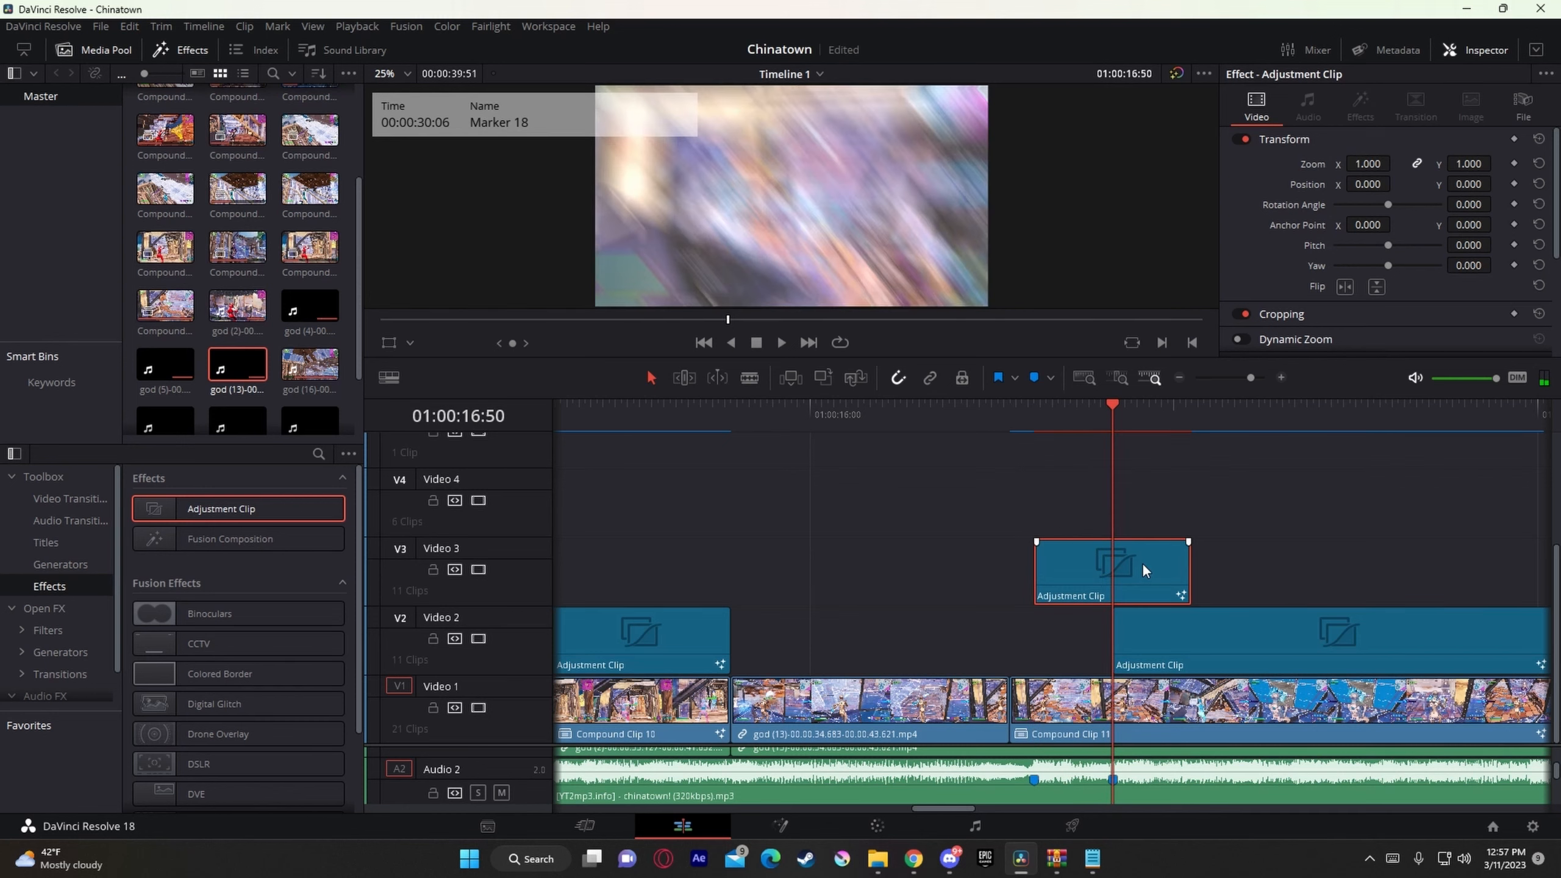
{"action": "key", "text": "ctrl+b"}
{"action": "key", "text": "Delete"}
Step: Add an adjustment clip on Video 4 at 01:00:16:40, above the Video 3 adjustment clip
{"action": "key", "text": "Up"}
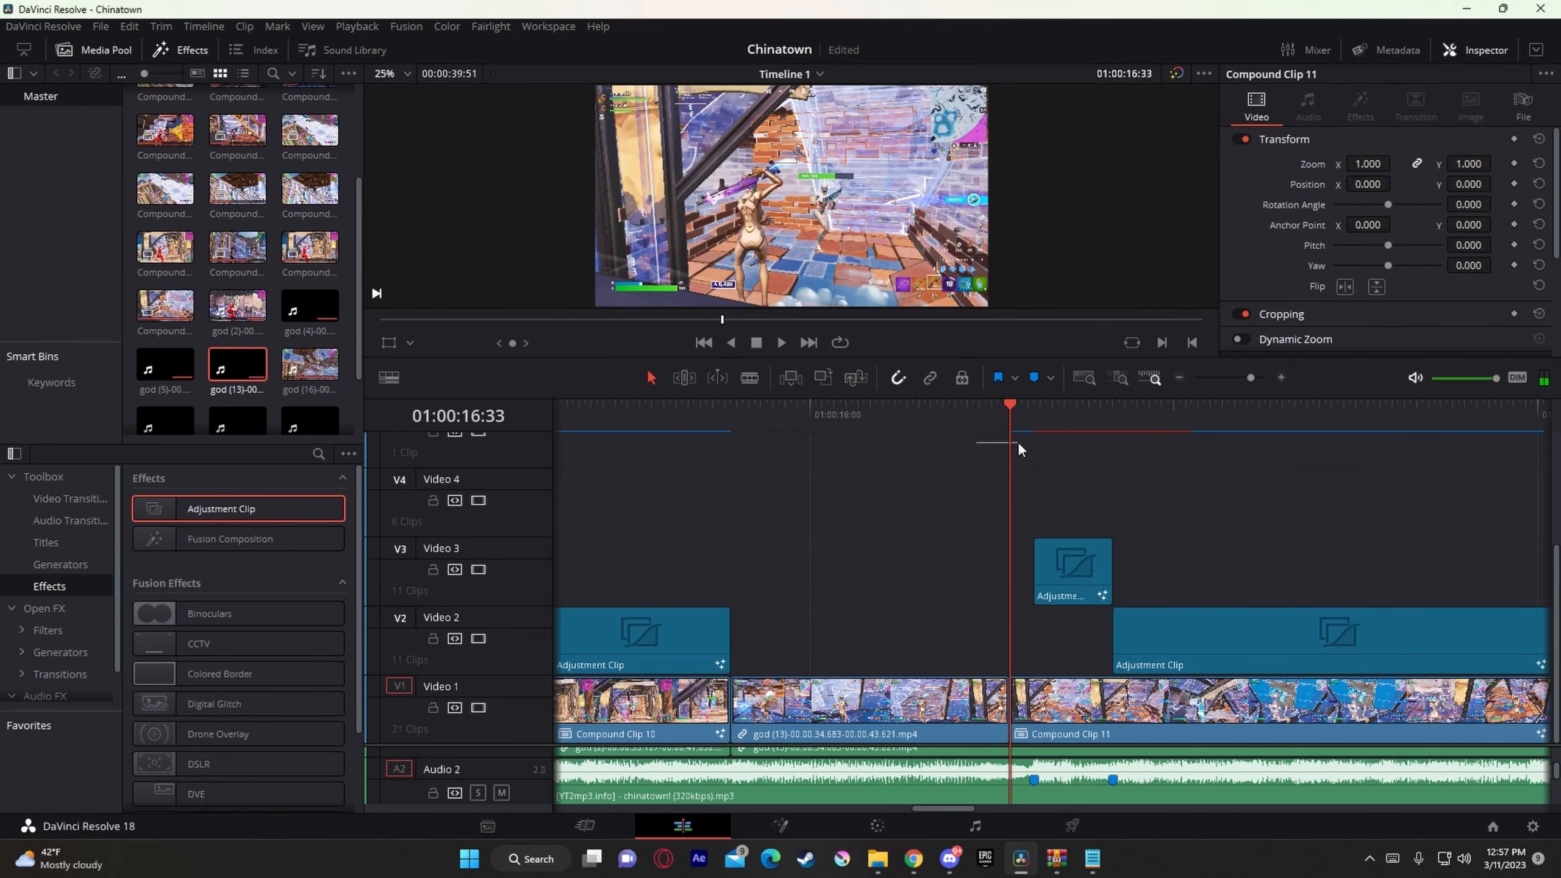
{"action": "key", "text": "Down"}
{"action": "key", "text": "Right"}
{"action": "key", "text": "Right"}
{"action": "key", "text": "Right"}
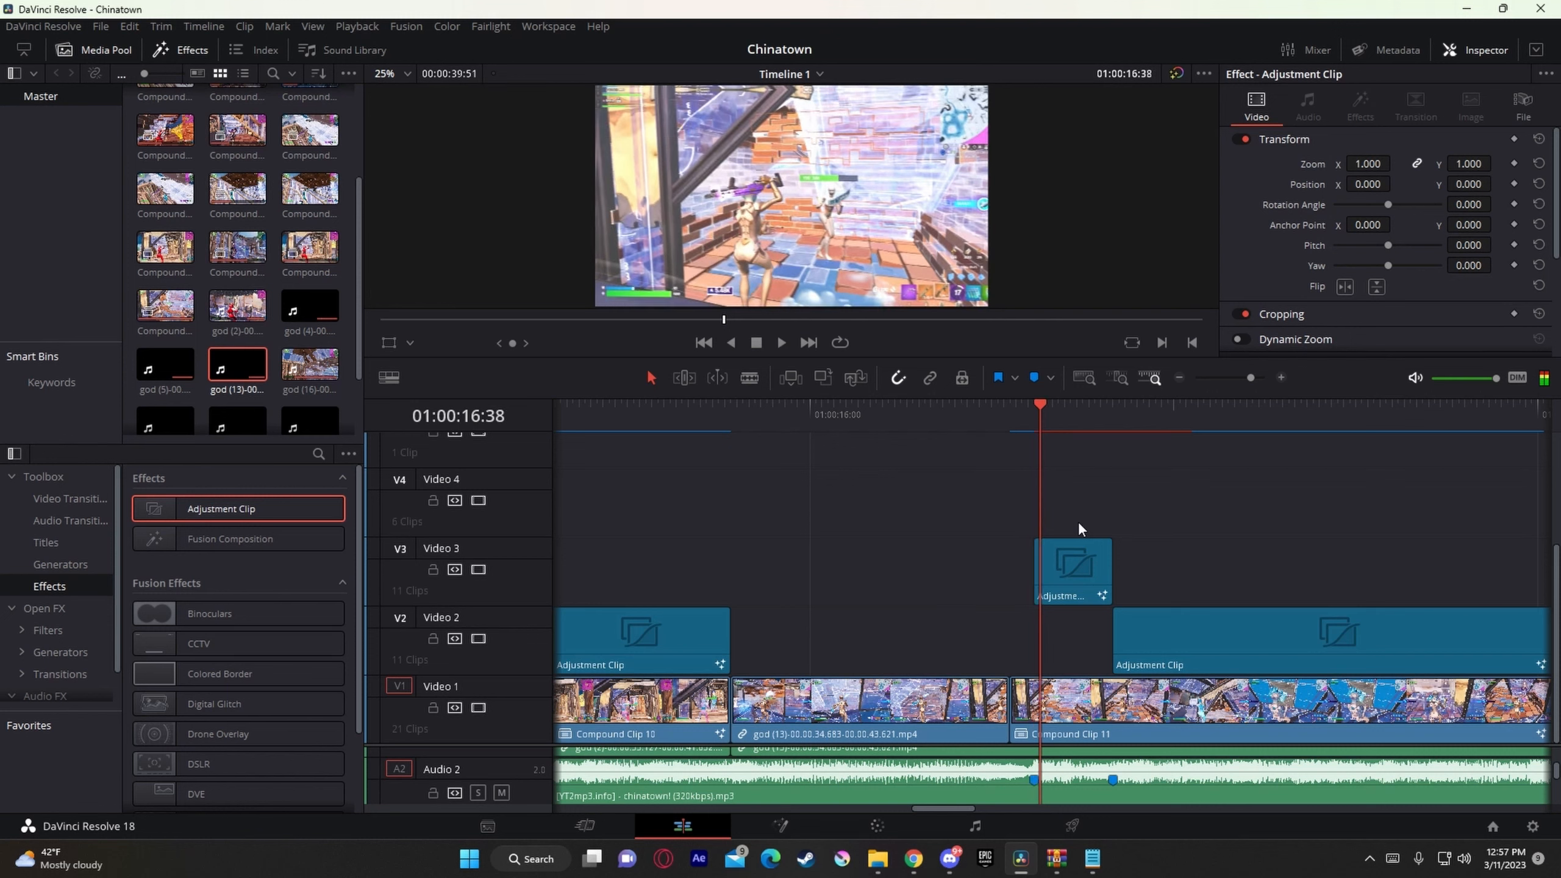
{"action": "mouse_move", "coordinate": [292, 510]}
{"action": "left_mouse_down"}
{"action": "mouse_move", "coordinate": [547, 448]}
{"action": "mouse_move", "coordinate": [1062, 508]}
{"action": "mouse_move", "coordinate": [1073, 489]}
{"action": "left_mouse_up"}
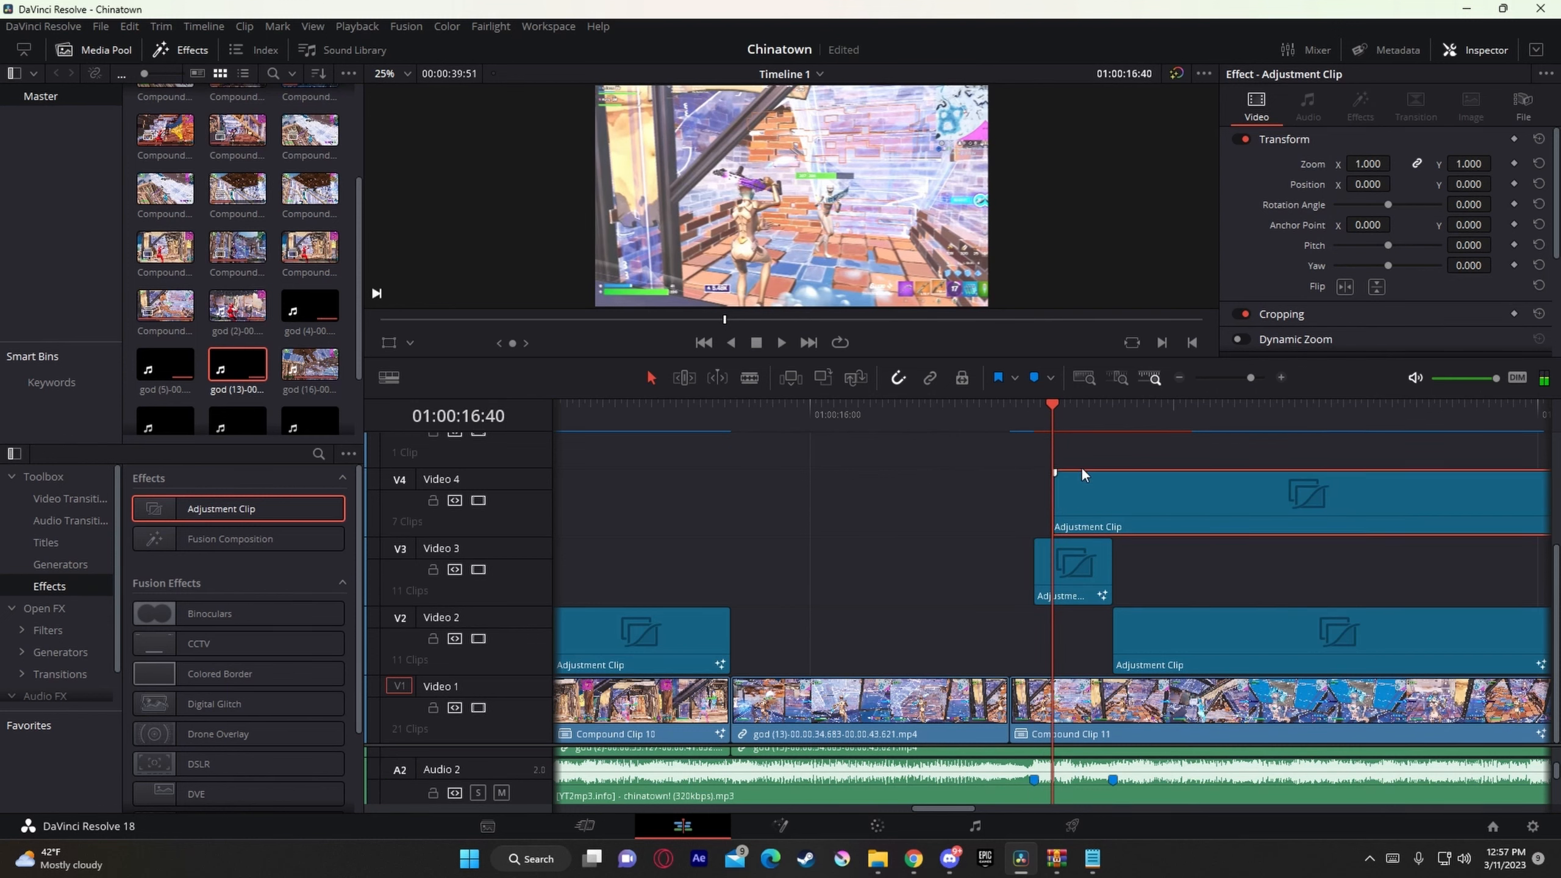
Step: Split the Video 4 adjustment clip at Marker 18 (01:00:16:50) and remove the part after the cut
{"action": "left_click", "coordinate": [1107, 416]}
{"action": "right_click", "coordinate": [1099, 508]}
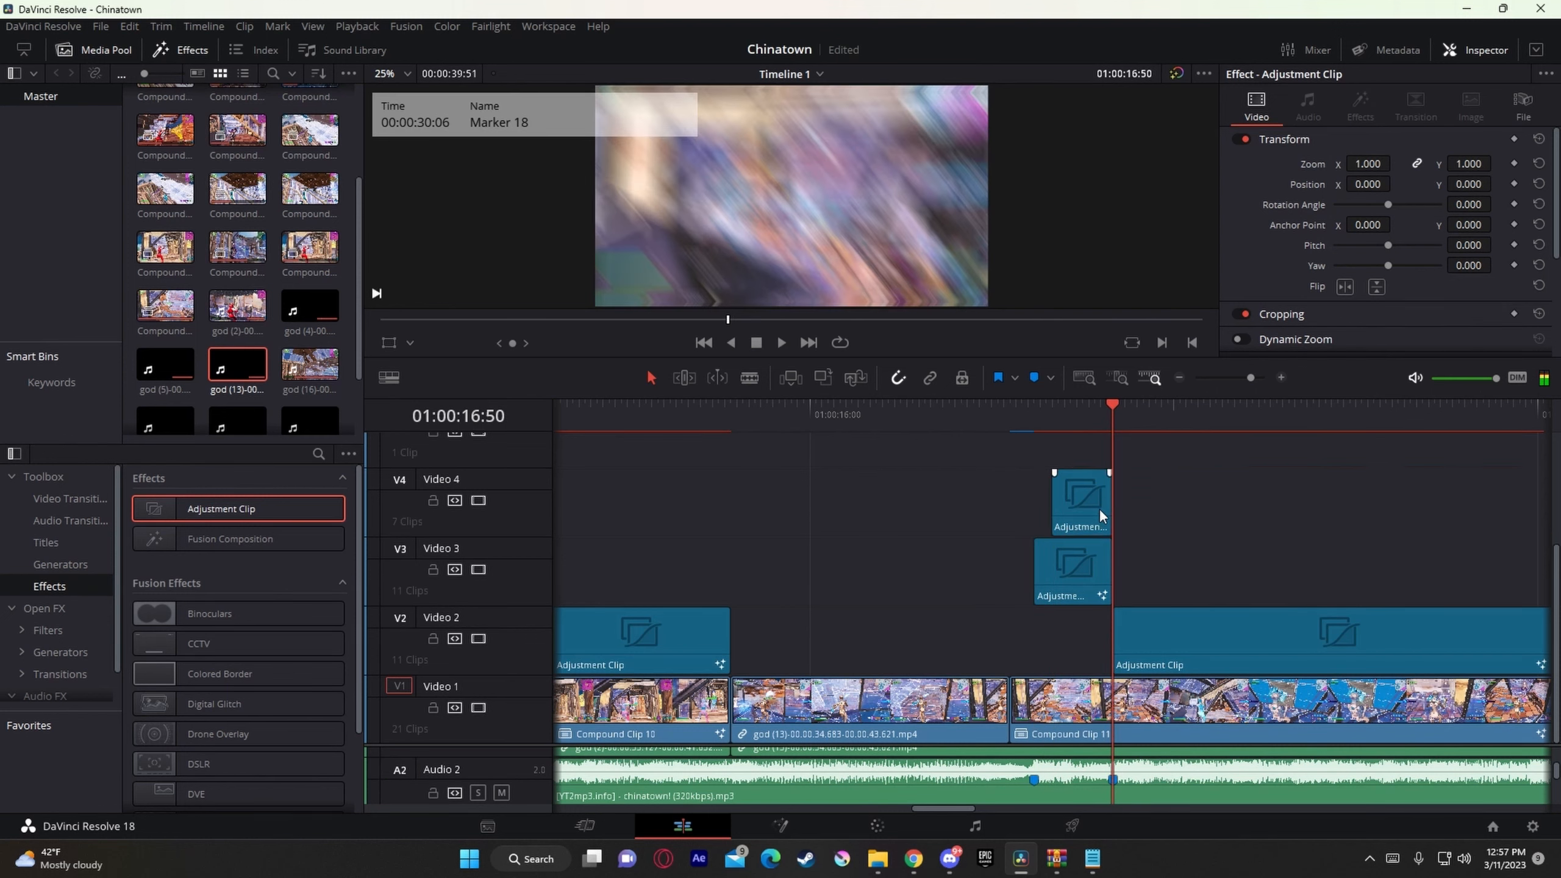
{"action": "left_click", "coordinate": [1215, 745]}
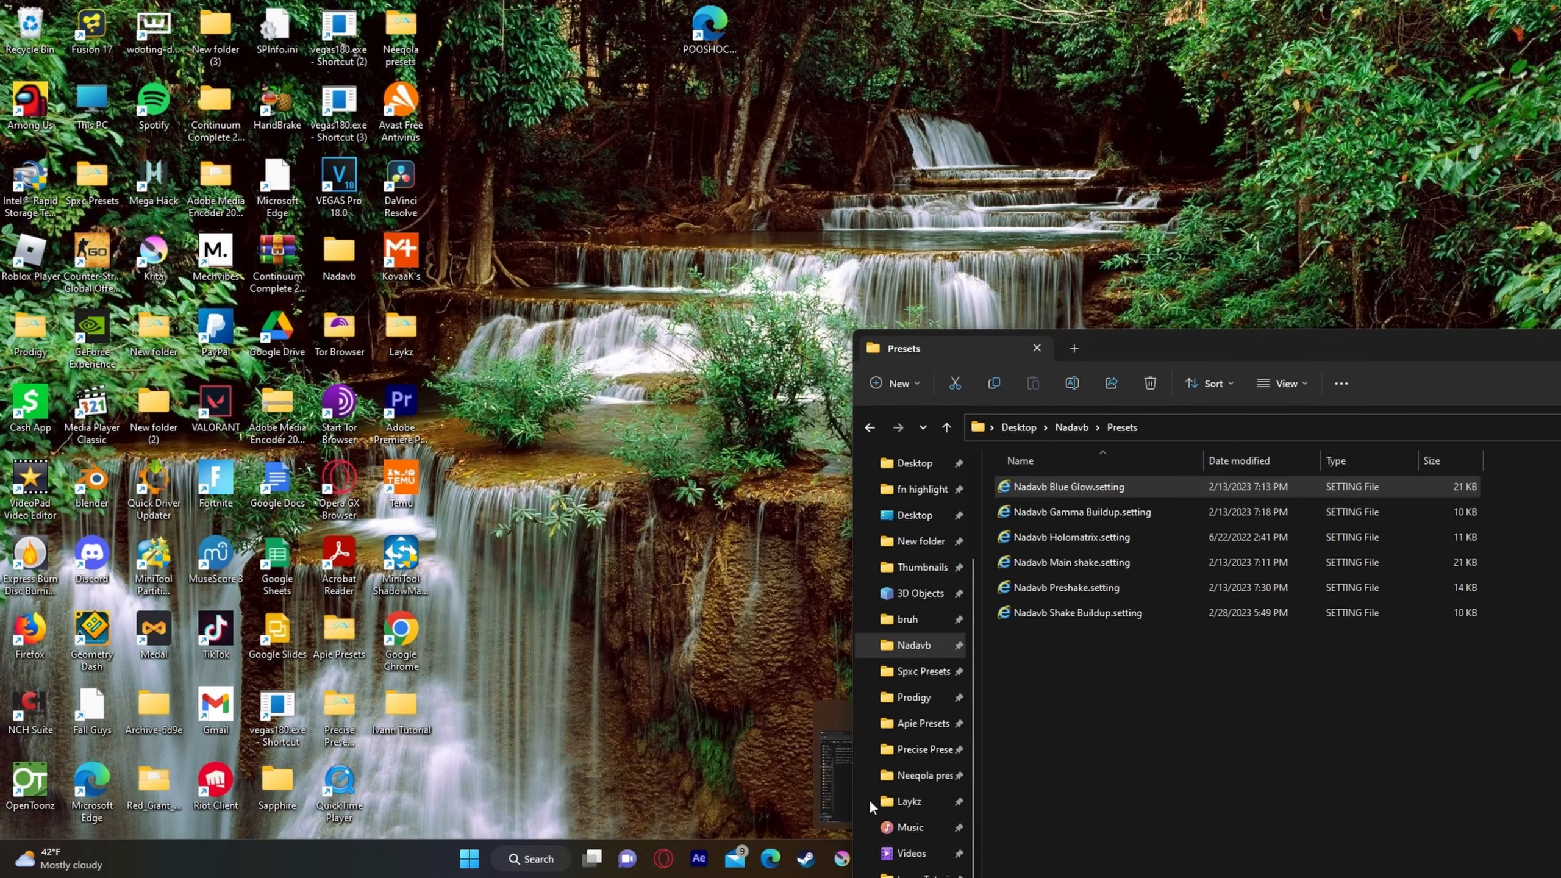
{"action": "left_click", "coordinate": [878, 769]}
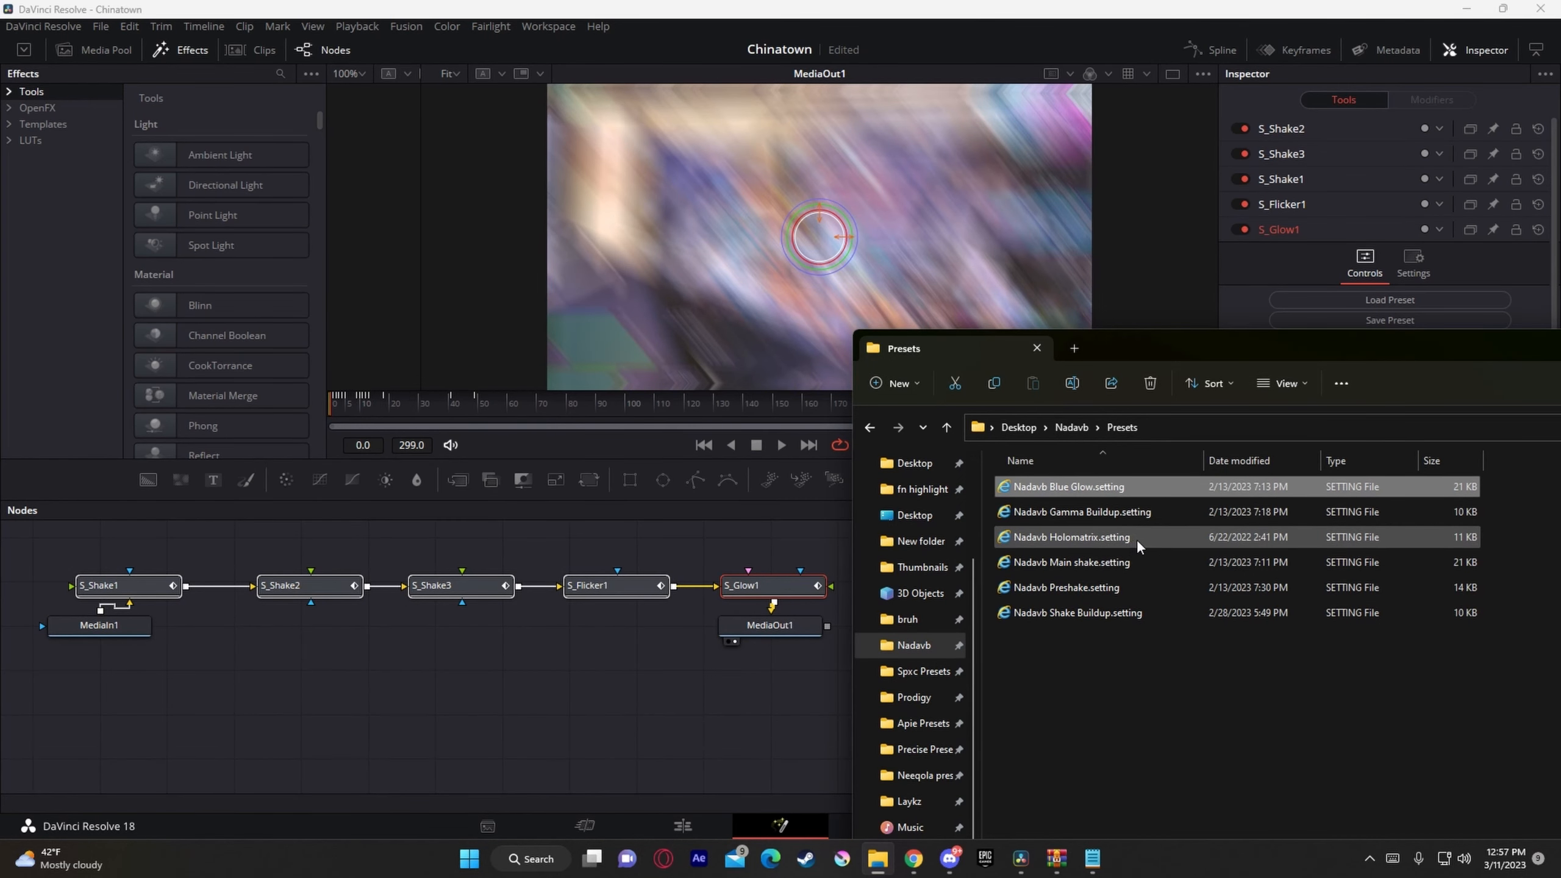
{"action": "left_click_drag", "start_coordinate": [1125, 536], "coordinate": [927, 684]}
{"action": "key", "text": "Delete"}
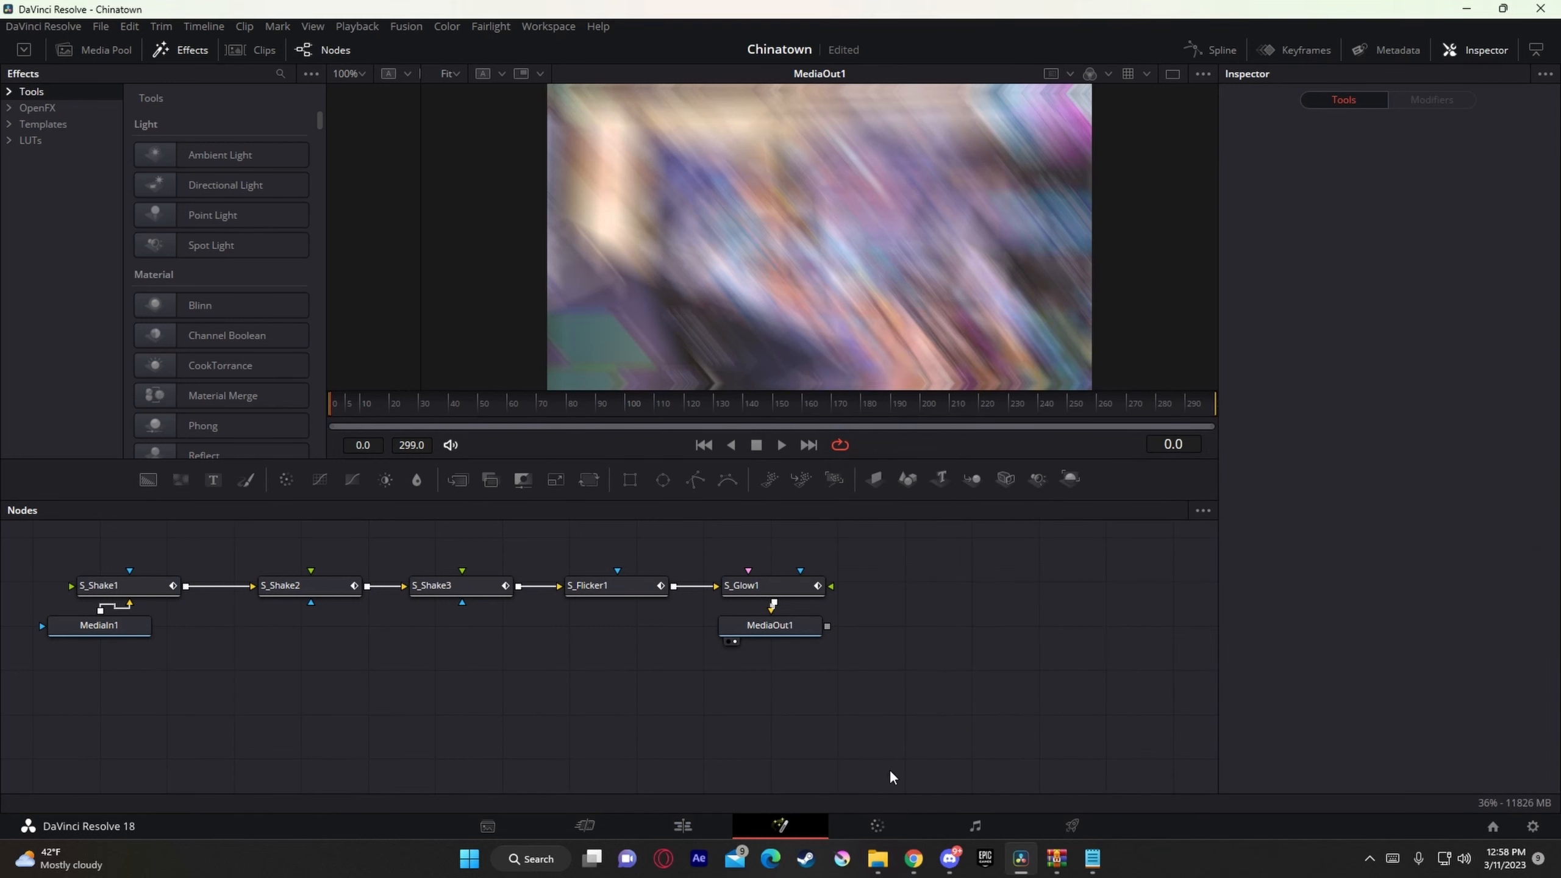
{"action": "left_click", "coordinate": [707, 837]}
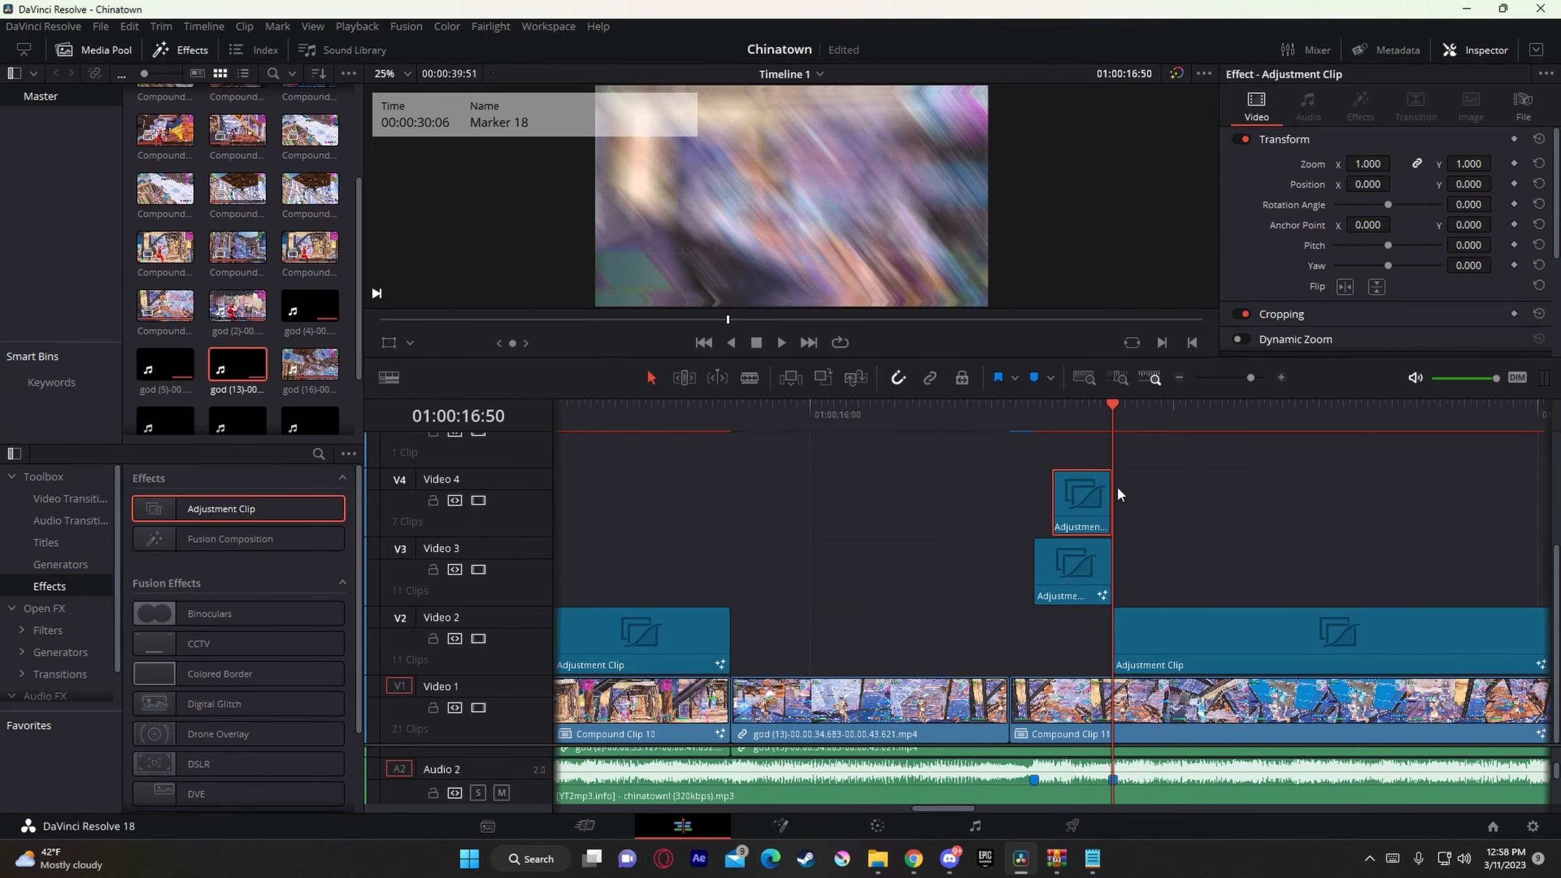
Step: Open the Video 4 adjustment clip in Fusion, apply the Nadavb Holomatrix preset, and check its frames from 01:00:16:40 on the timeline
{"action": "left_click", "coordinate": [1090, 416]}
{"action": "right_click", "coordinate": [1065, 515]}
{"action": "left_click", "coordinate": [1135, 750]}
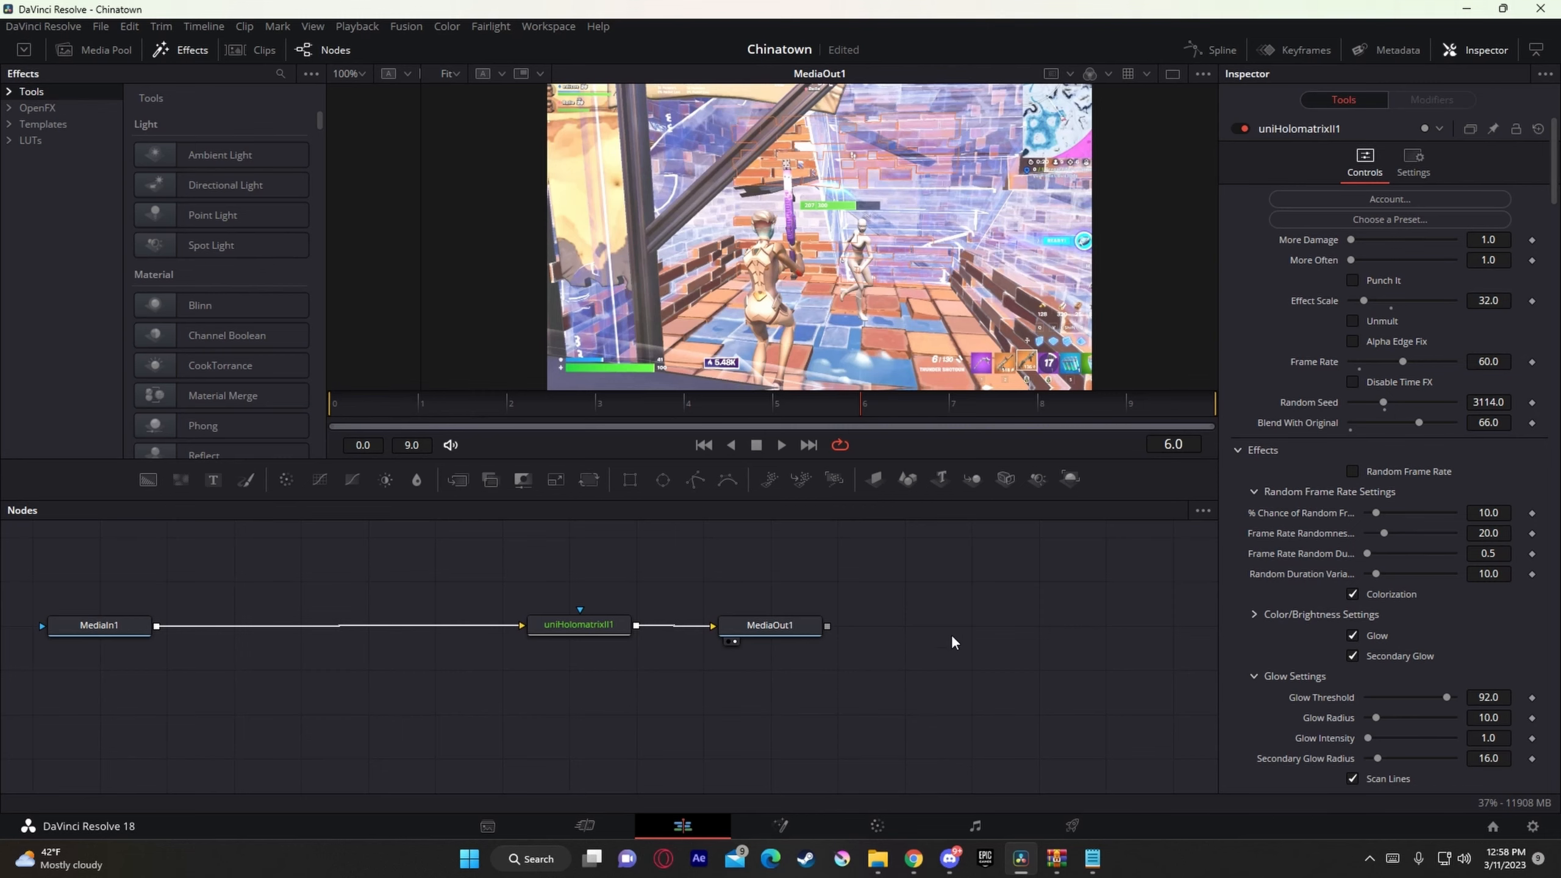
{"action": "left_click", "coordinate": [683, 827]}
{"action": "left_click", "coordinate": [1048, 438]}
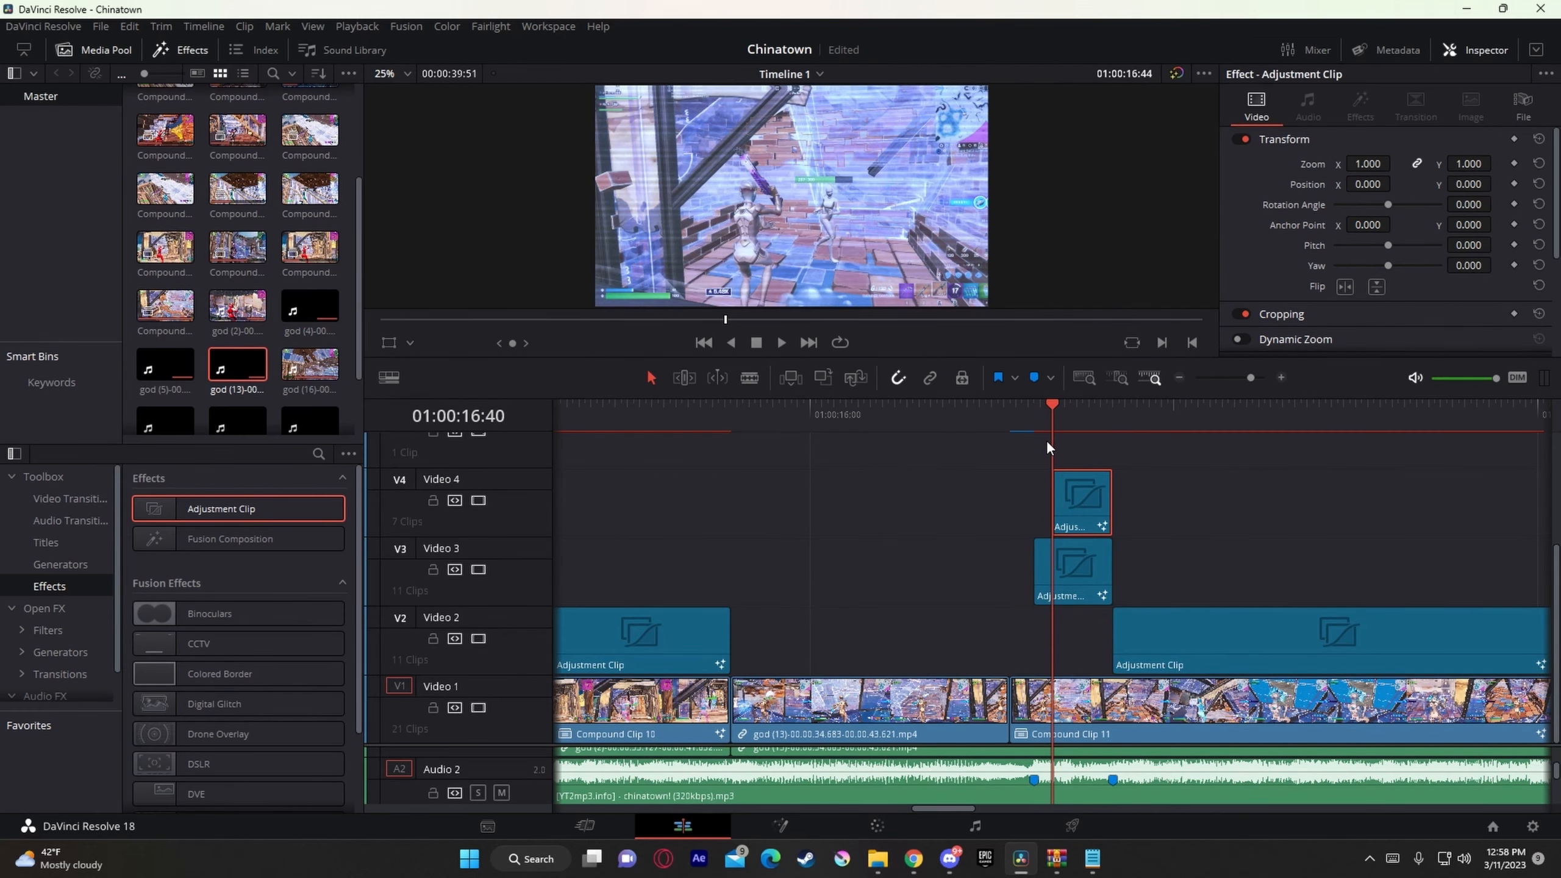
{"action": "key", "text": "Right"}
{"action": "key", "text": "Right"}
{"action": "key", "text": "Right"}
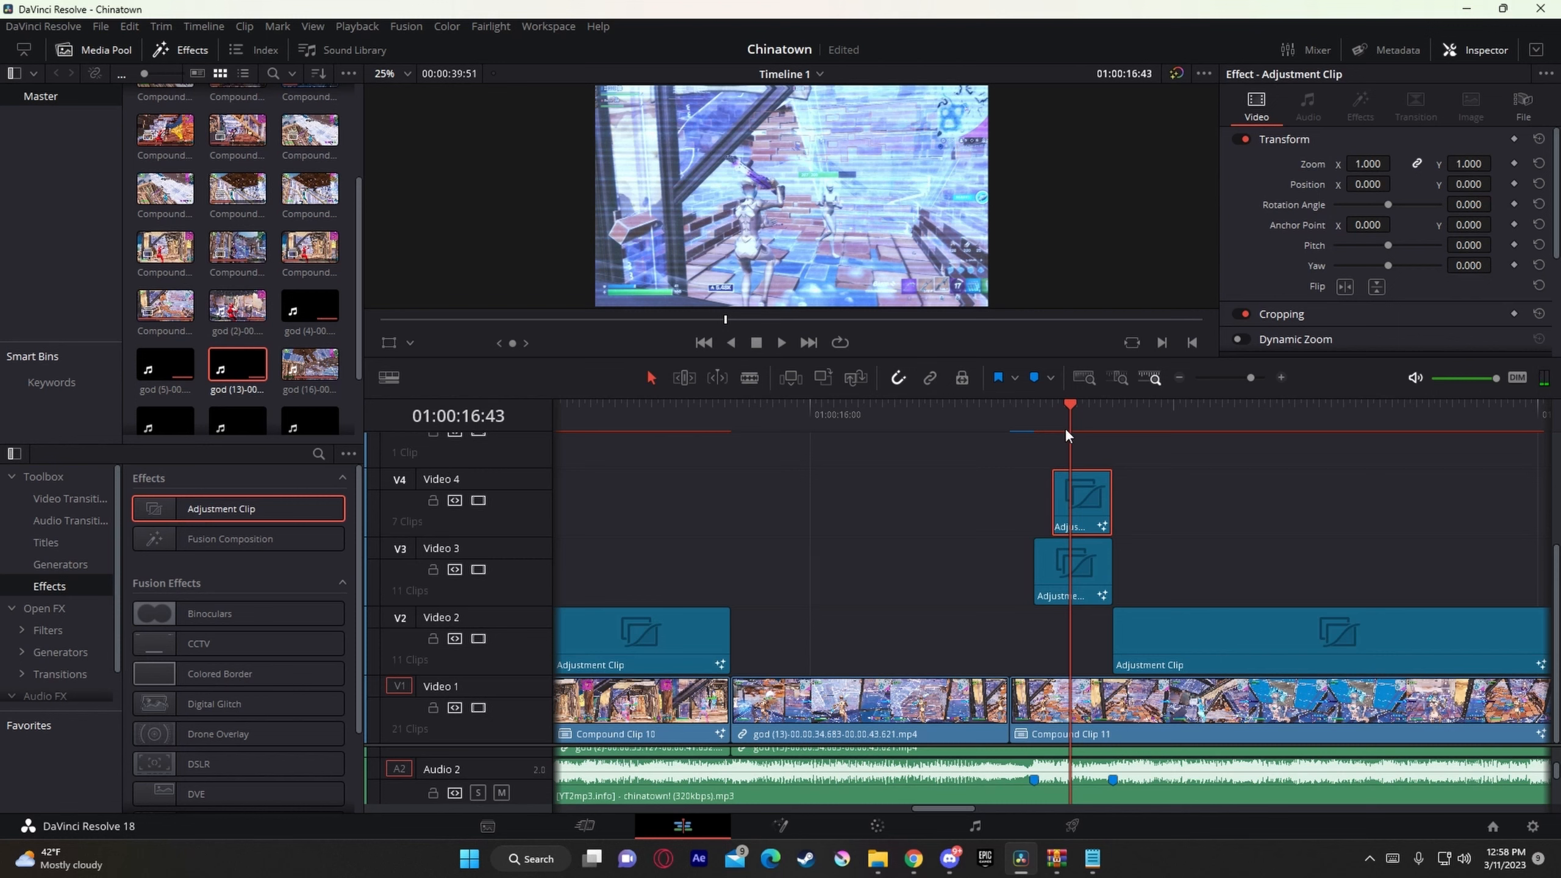
{"action": "left_click_drag", "start_coordinate": [1068, 432], "coordinate": [1062, 433]}
Step: Add an adjustment clip on Video 5, aligned with the start of the Video 3 adjustment clip at 01:00:16:37
{"action": "scroll", "coordinate": [1114, 518], "scroll_direction": "up", "scroll_amount": 2}
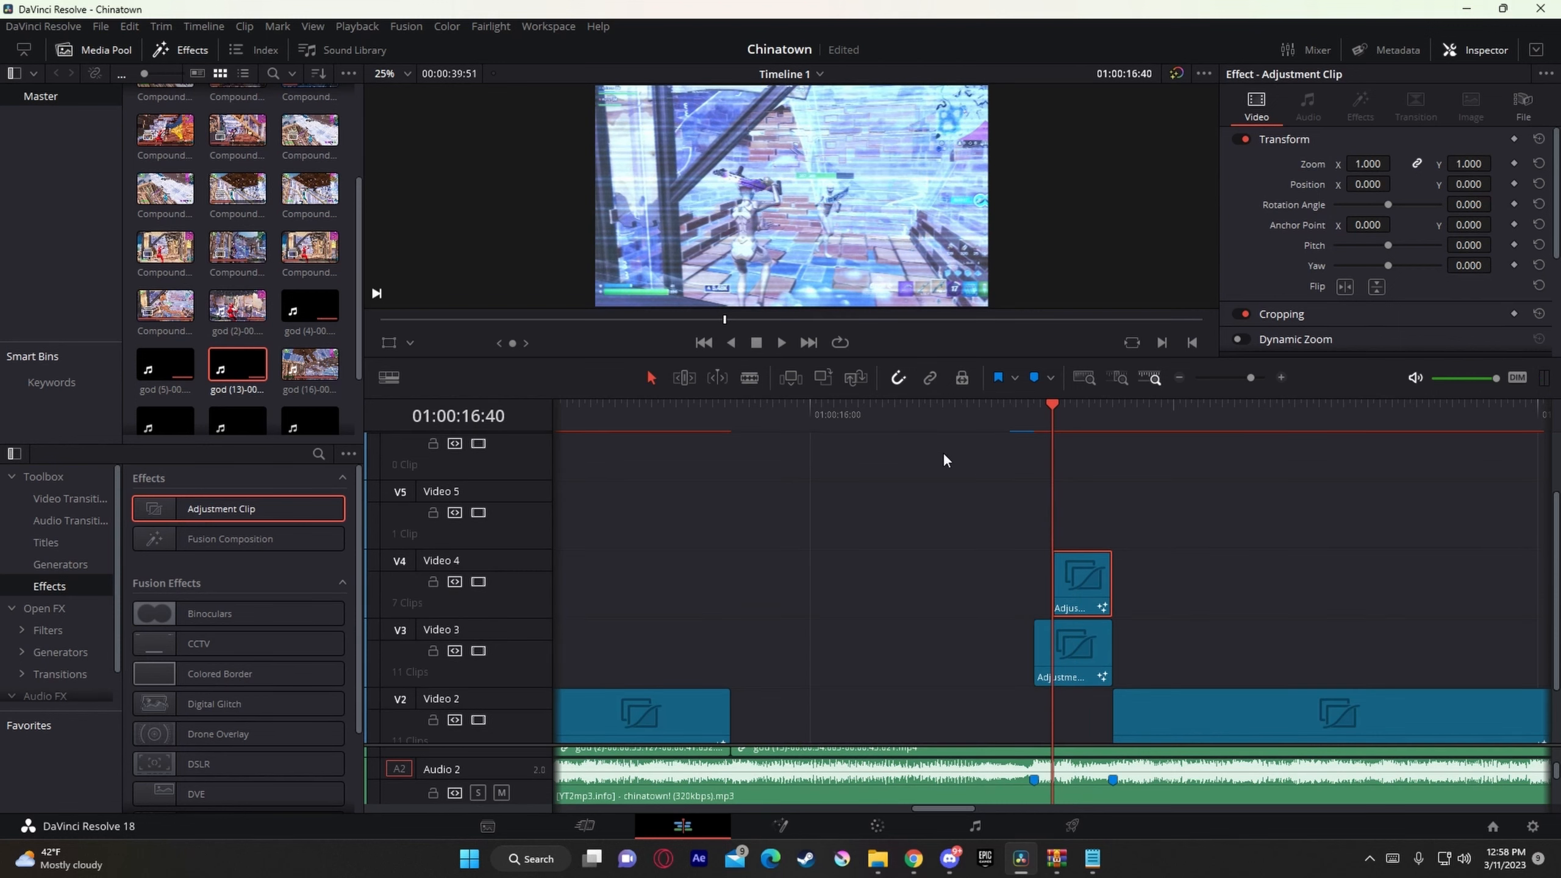
{"action": "left_click_drag", "start_coordinate": [271, 511], "coordinate": [1039, 532]}
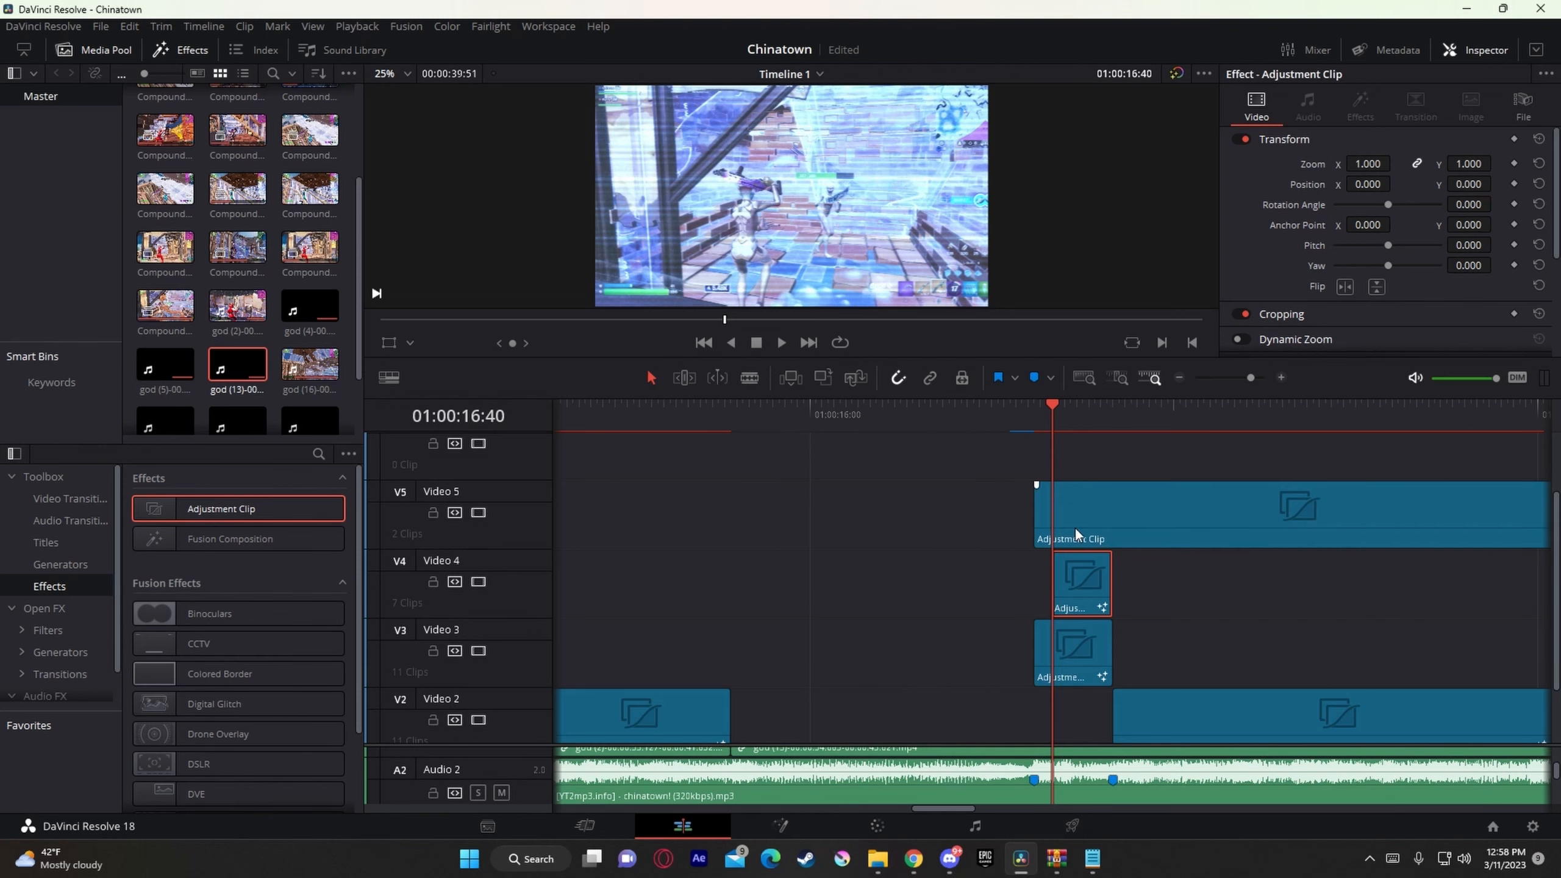
{"action": "key", "text": "Left"}
{"action": "key", "text": "Left"}
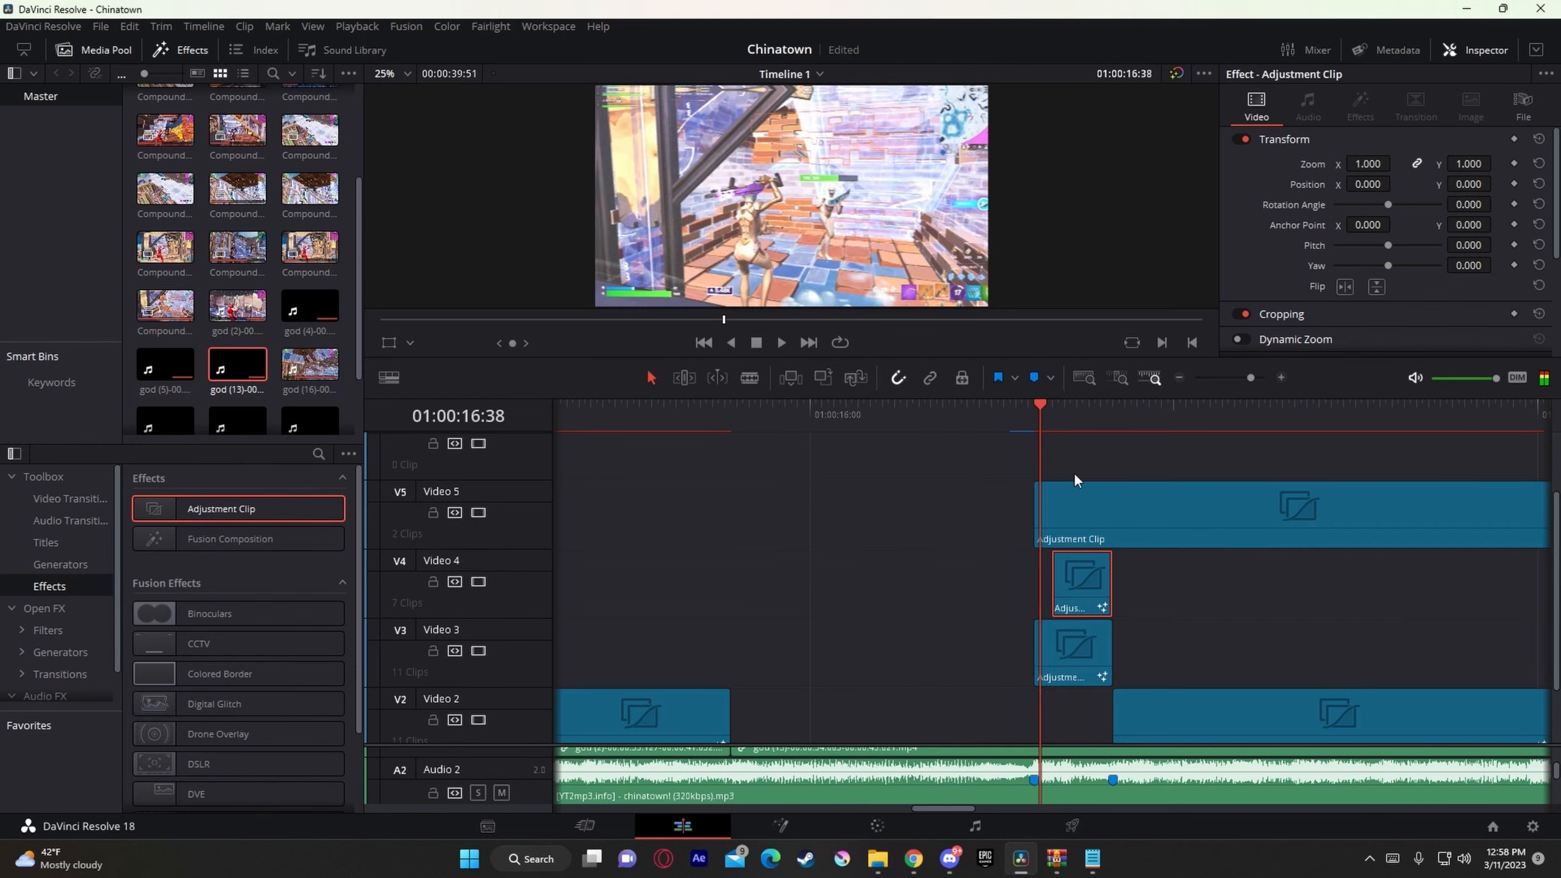
Step: Split the Video 5 adjustment clip at Marker 18 (01:00:16:50) and delete the part after the cut
{"action": "left_click_drag", "start_coordinate": [1032, 421], "coordinate": [1113, 429]}
{"action": "left_click", "coordinate": [1162, 507]}
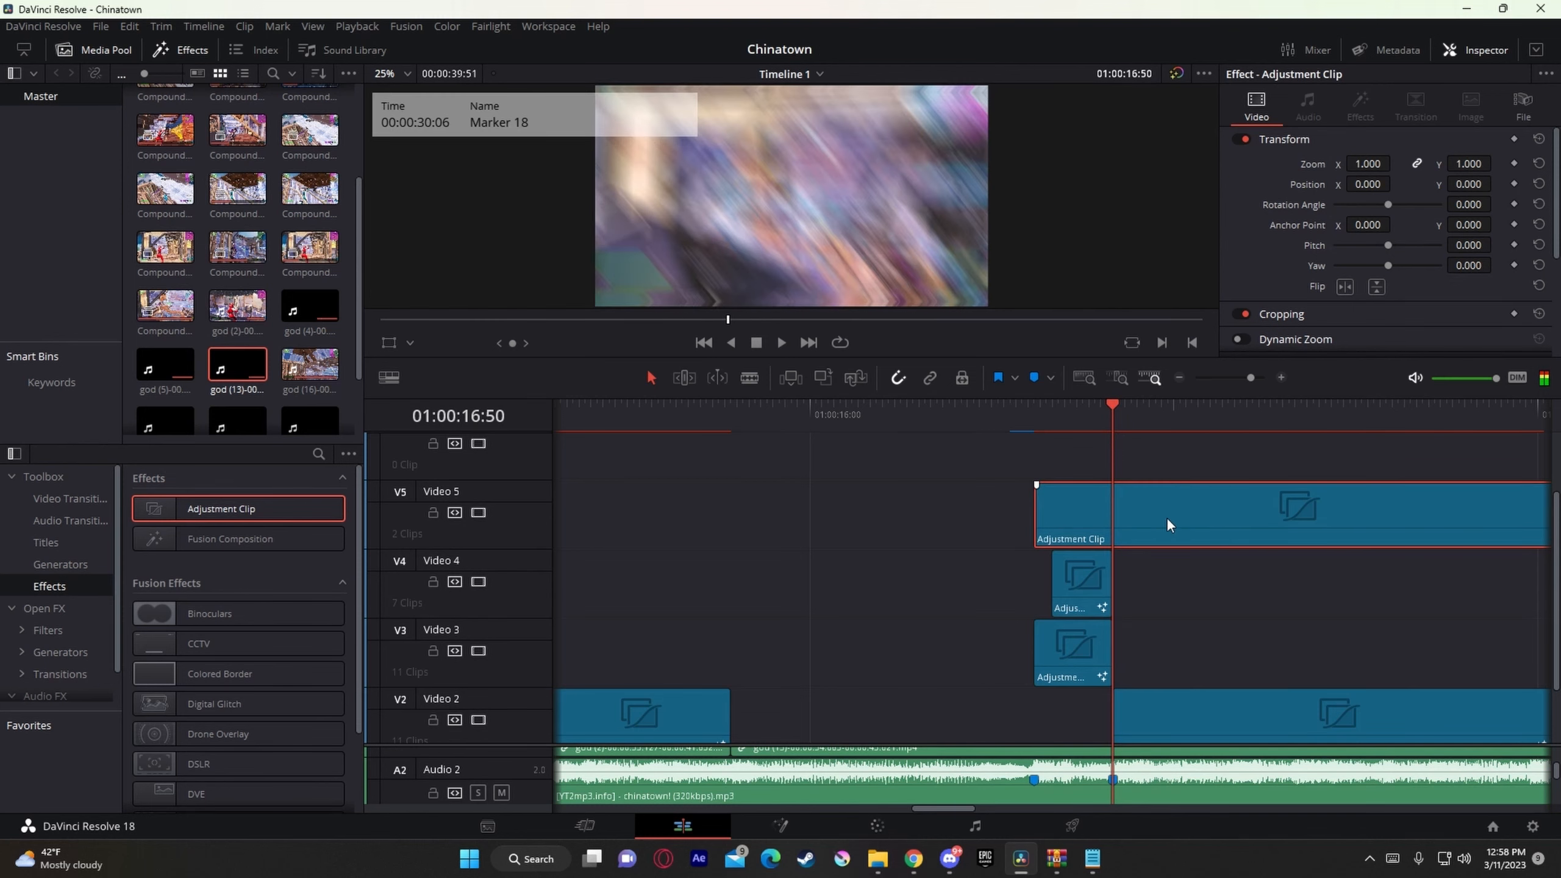
{"action": "key", "text": "ctrl+b"}
{"action": "key", "text": "BackSpace"}
{"action": "right_click", "coordinate": [1064, 512]}
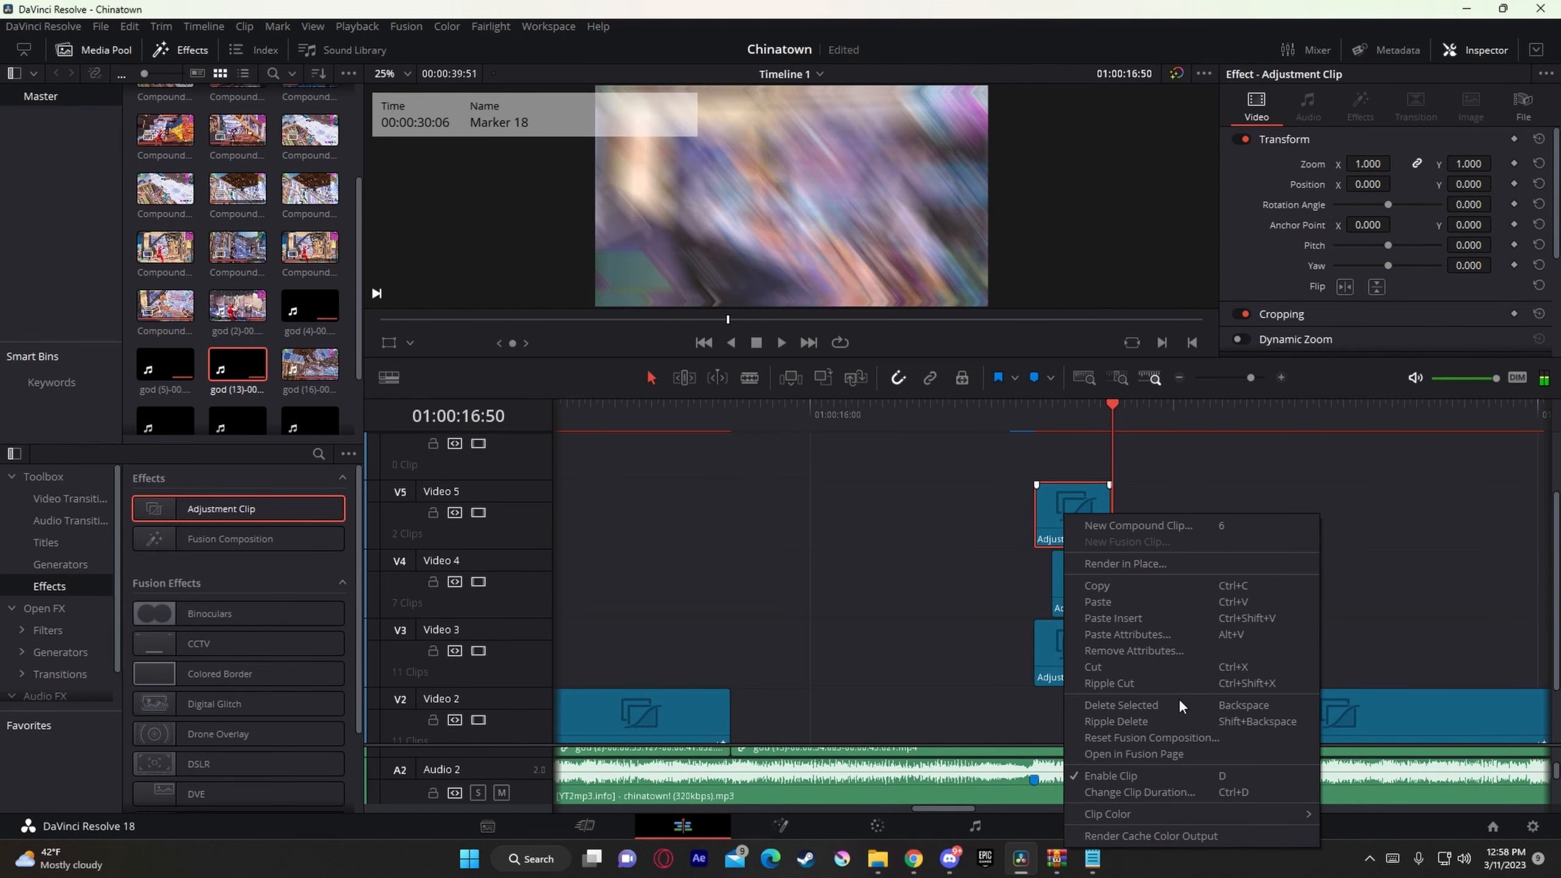
{"action": "left_click", "coordinate": [1169, 747]}
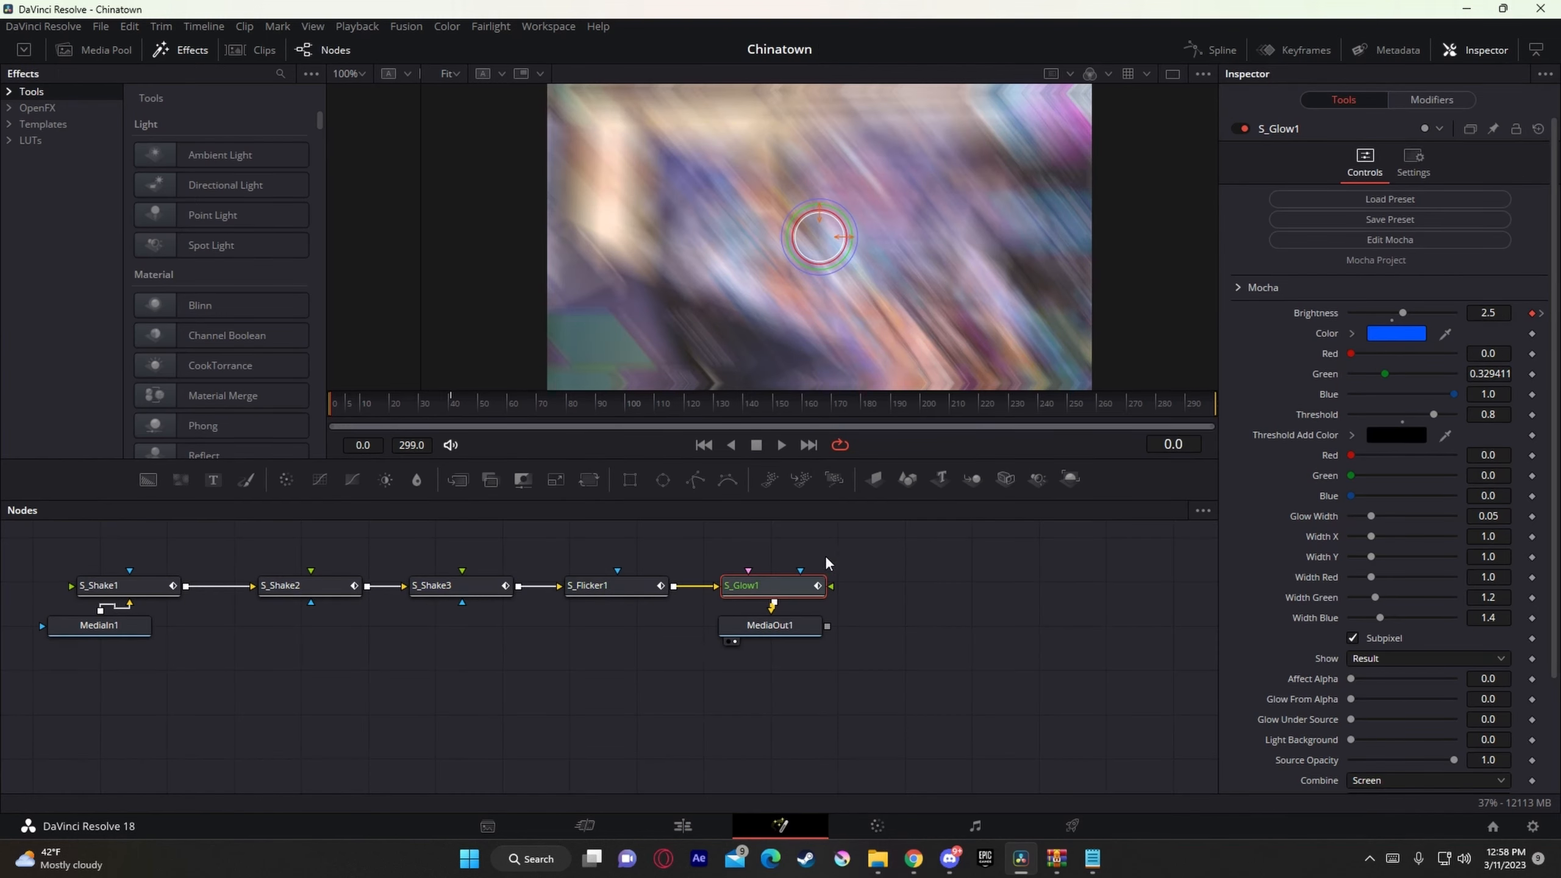
{"action": "left_click", "coordinate": [684, 826]}
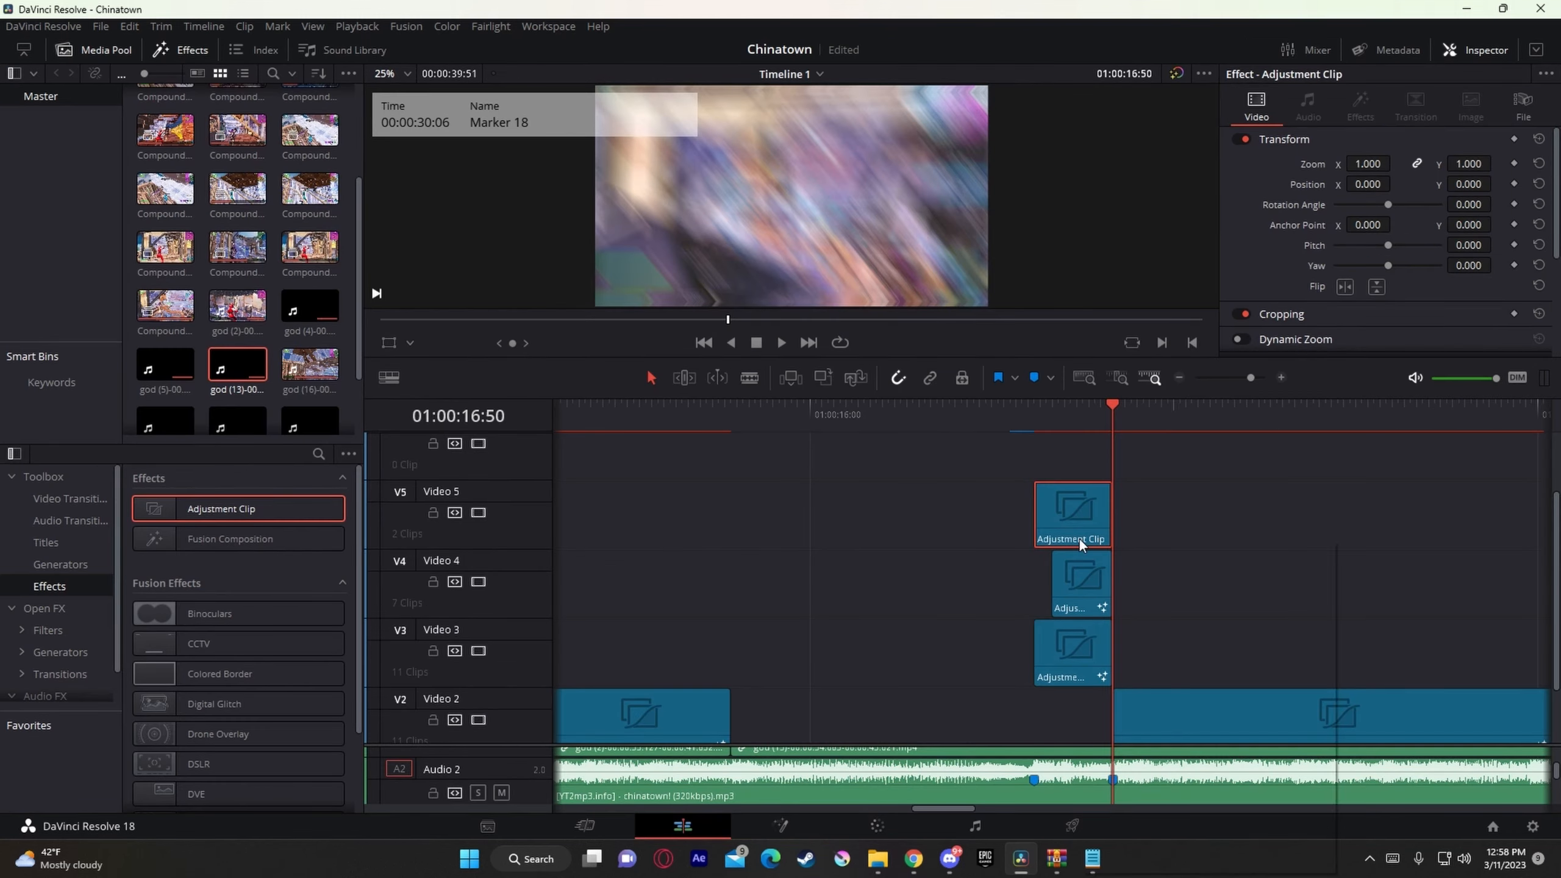
Step: Open the Video 5 adjustment clip's own composition in Fusion and add a Transform (Xf) node after MediaIn1
{"action": "right_click", "coordinate": [1078, 537]}
{"action": "left_click", "coordinate": [1174, 779]}
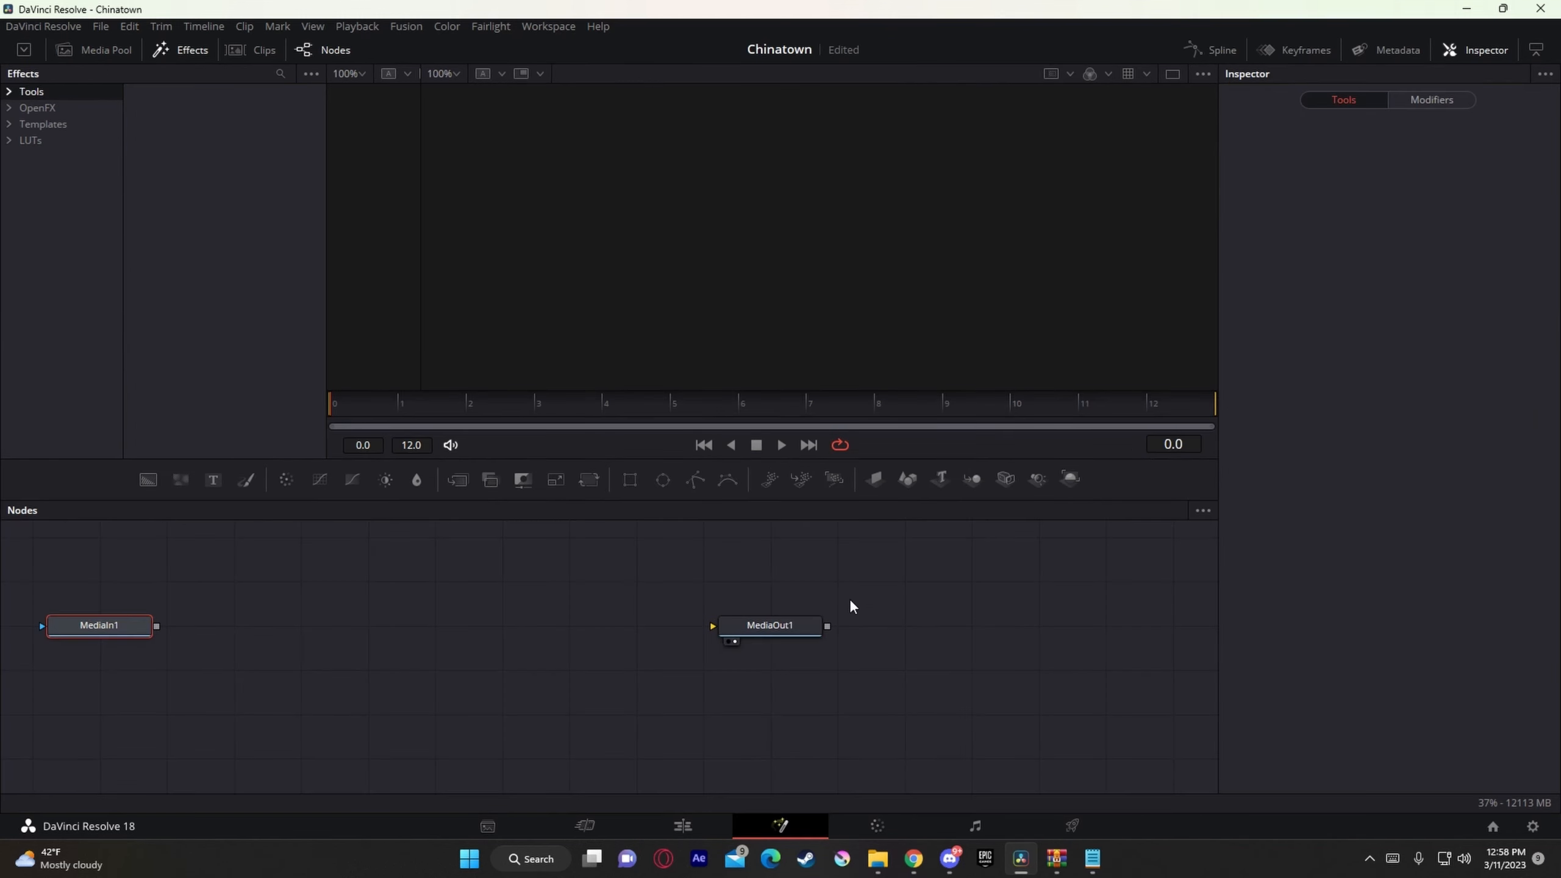
{"action": "key", "text": "shift+space"}
{"action": "type", "text": "tr"}
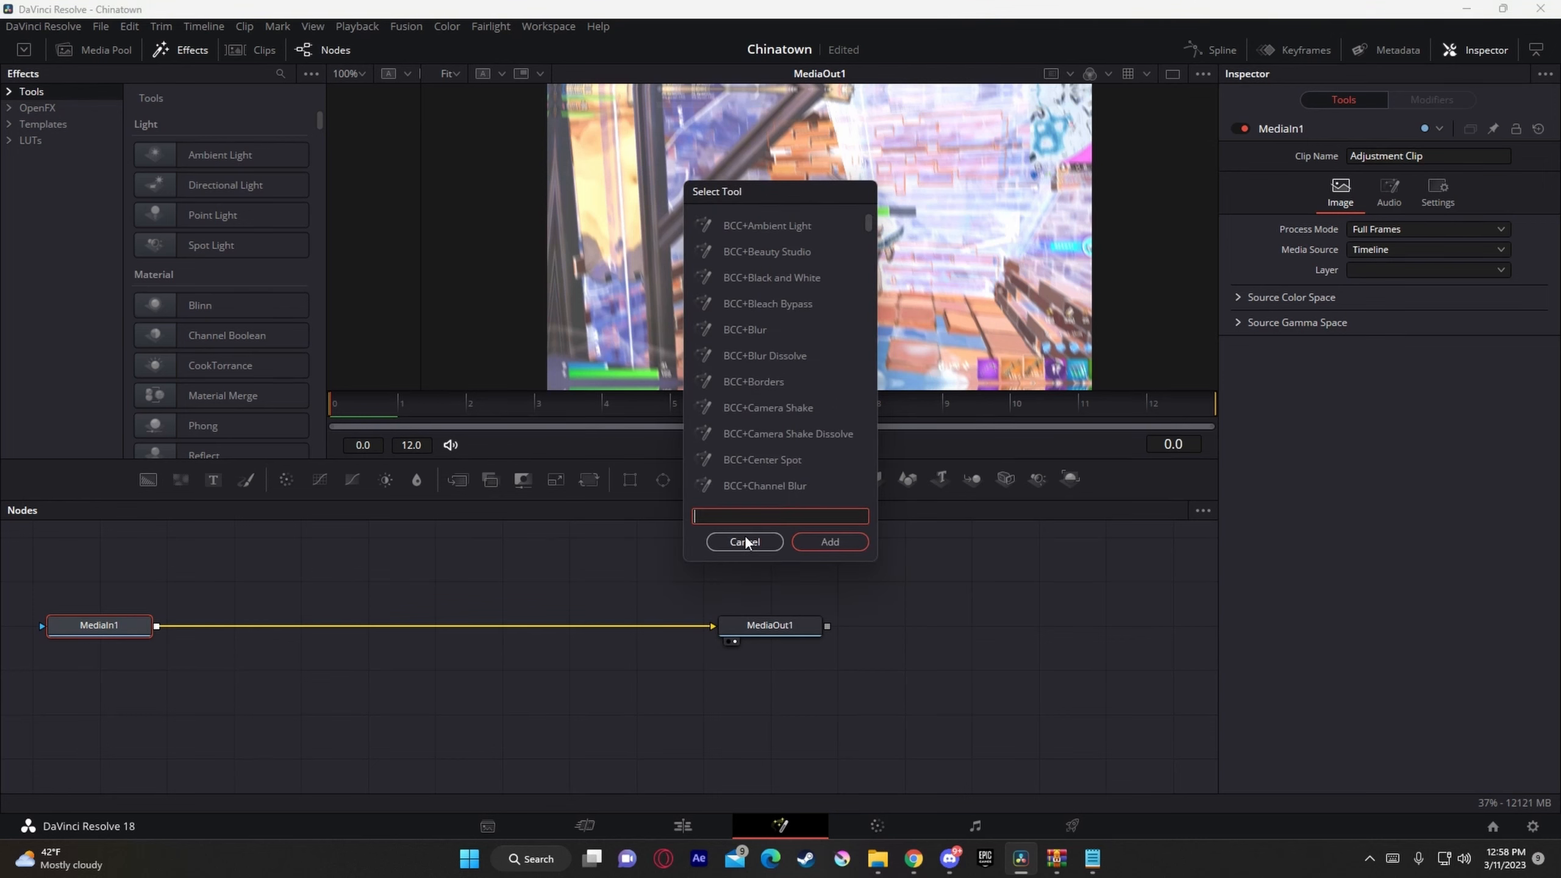
{"action": "type", "text": "ans"}
{"action": "left_click", "coordinate": [766, 360]}
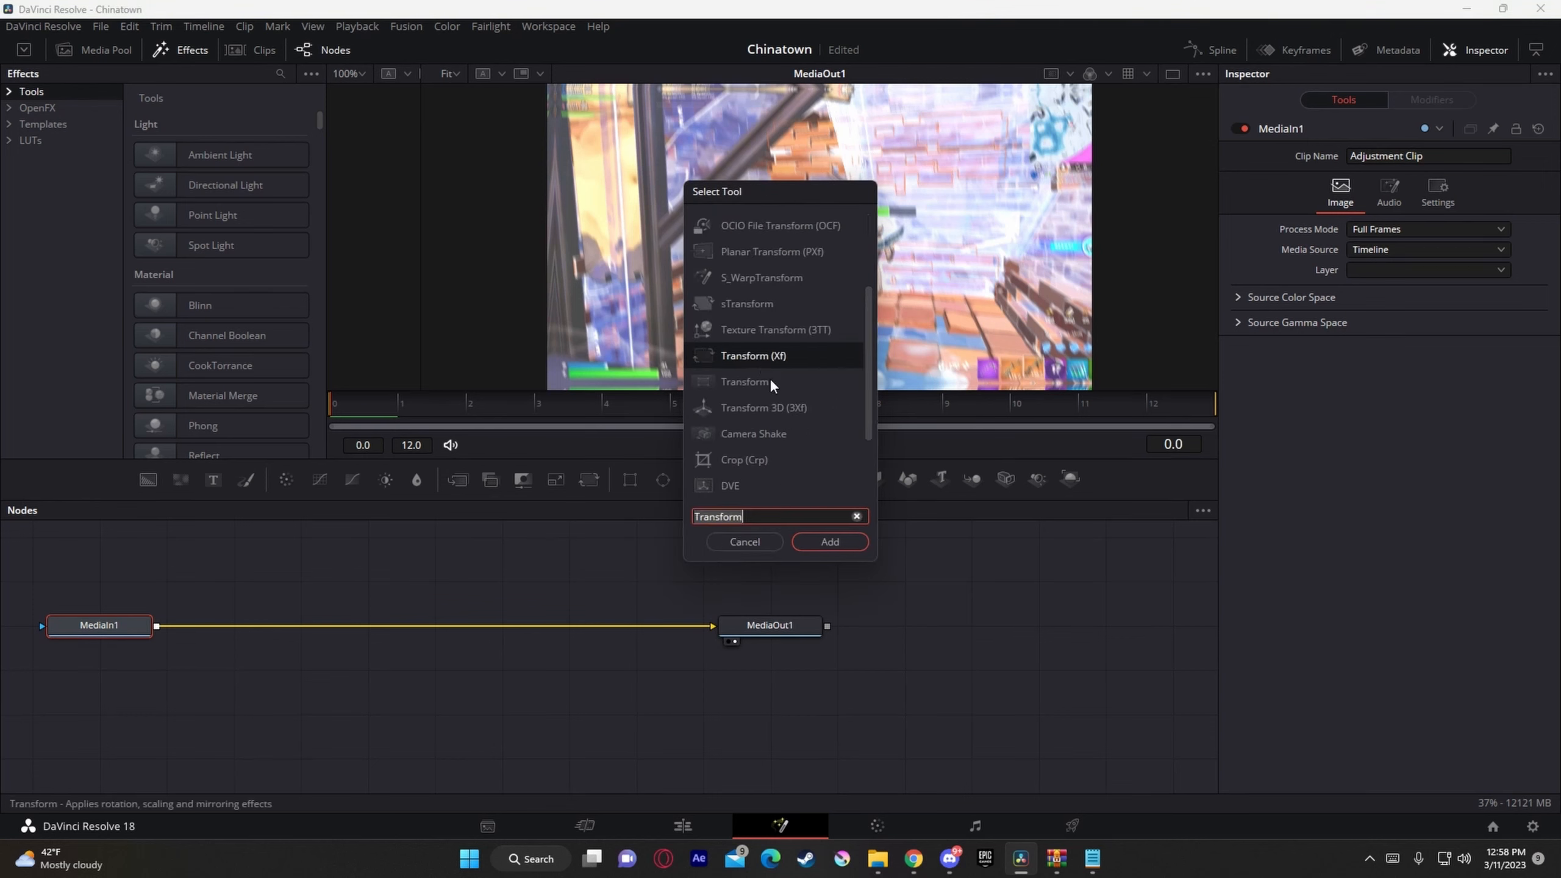
{"action": "left_click", "coordinate": [827, 541]}
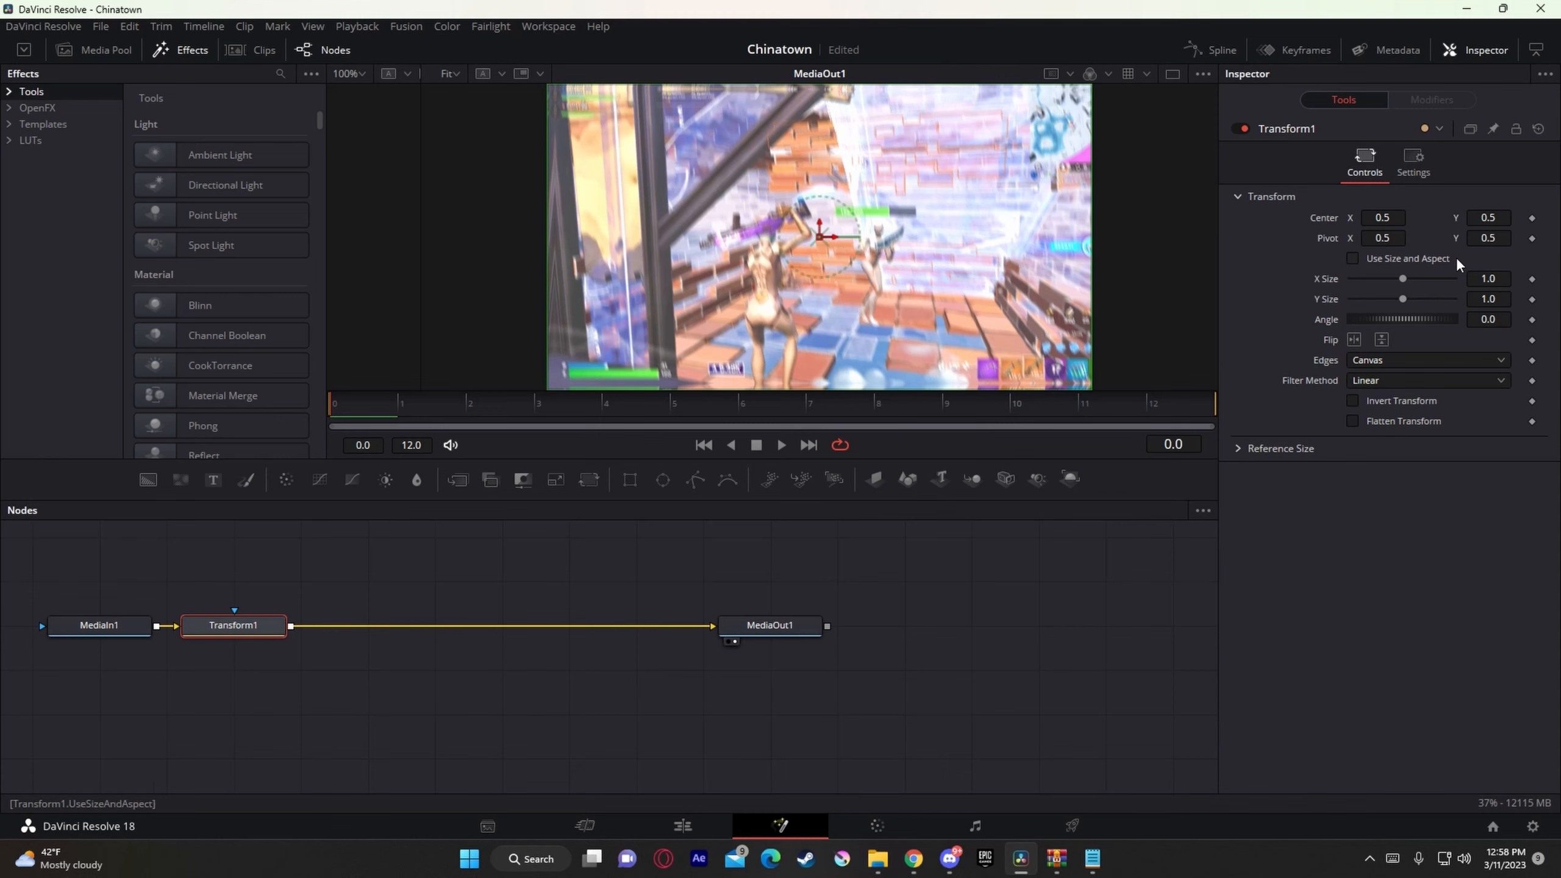
Step: Set the Transform node's X Size to 1.1 and preview the result on the edit timeline
{"action": "left_click_drag", "start_coordinate": [1489, 280], "coordinate": [1545, 280]}
{"action": "type", "text": "1.1"}
{"action": "key", "text": "Tab"}
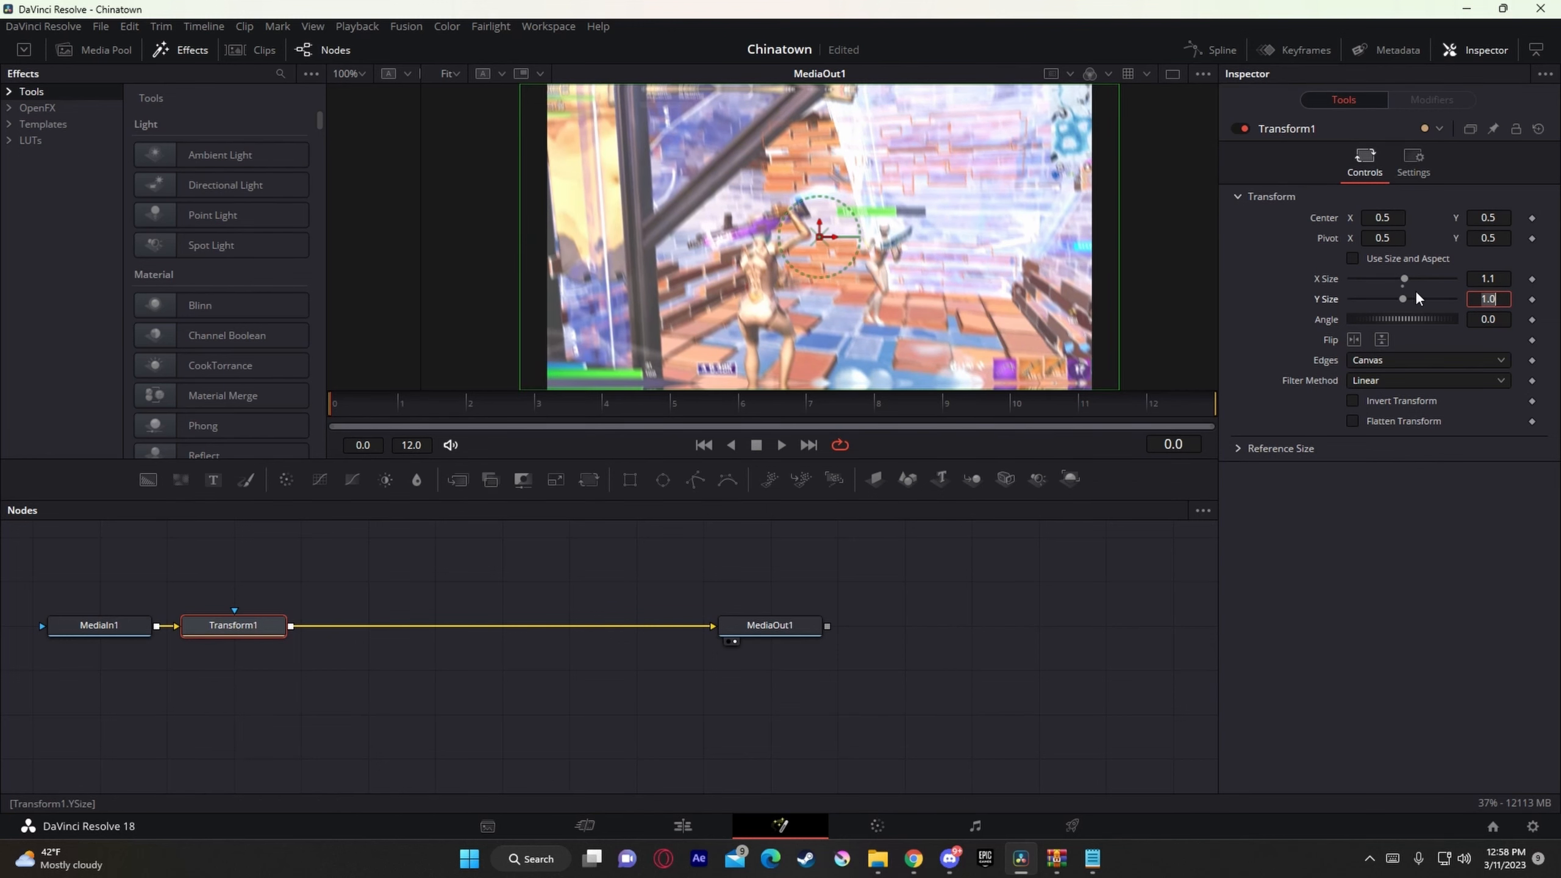
{"action": "key", "text": "Return"}
{"action": "left_click", "coordinate": [723, 821]}
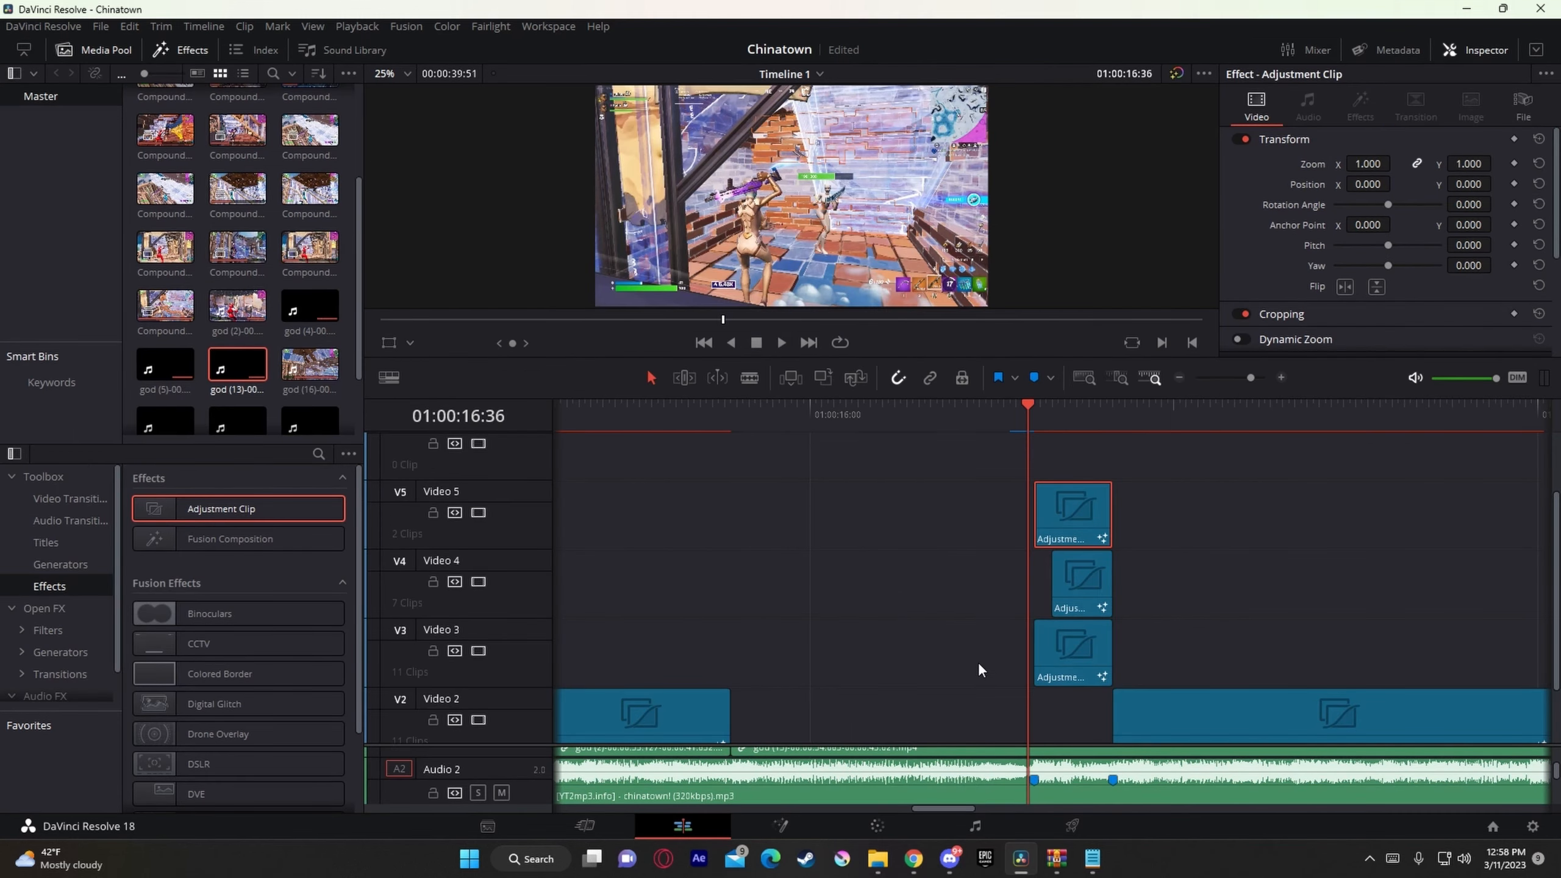
{"action": "key", "text": "space"}
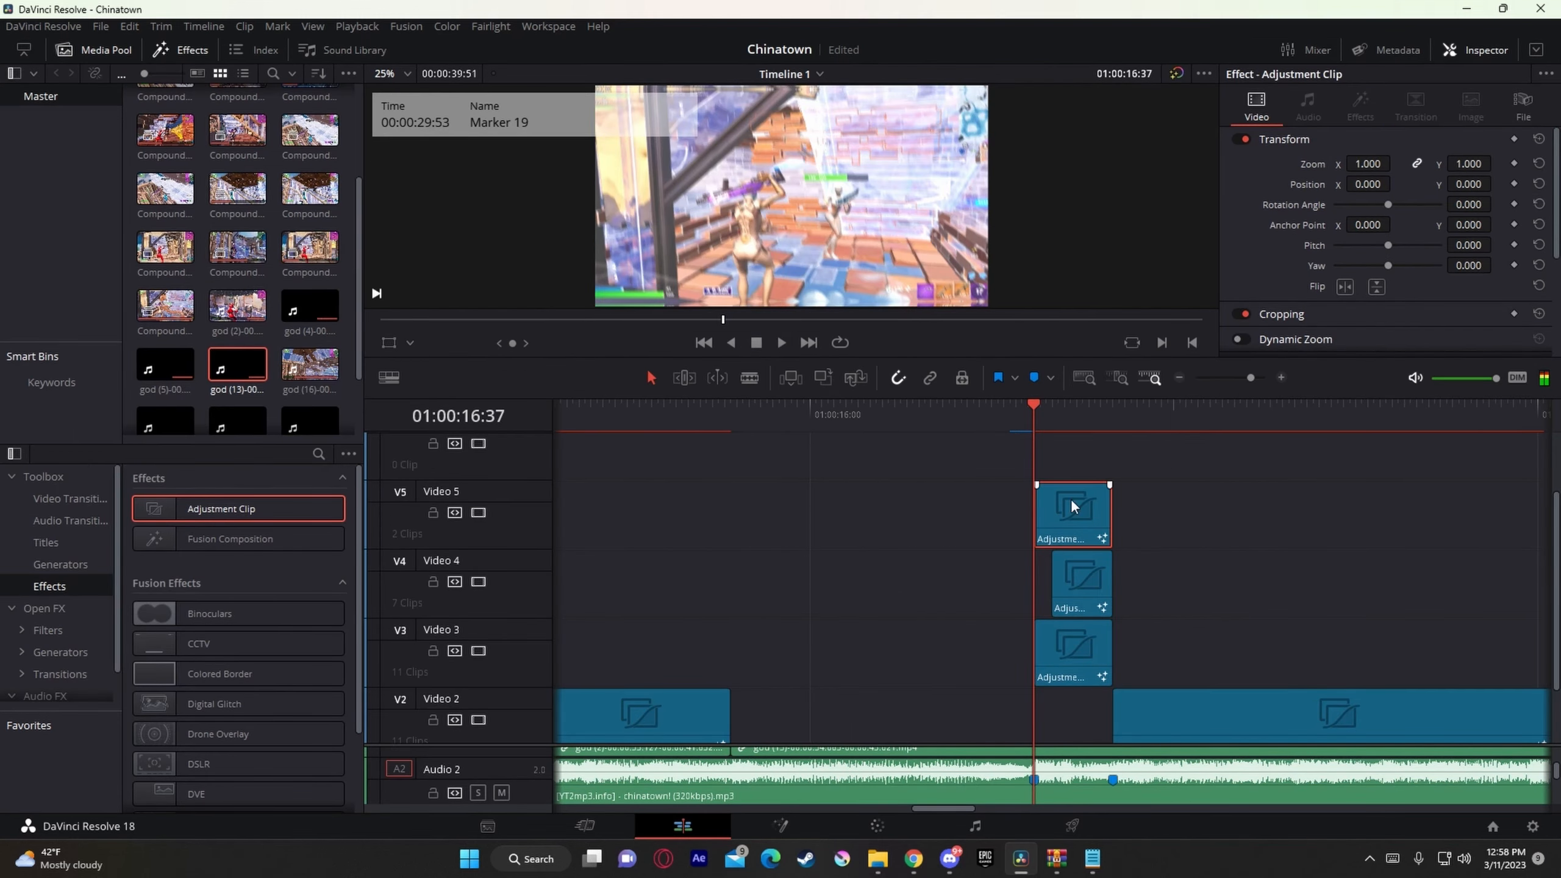
Step: Reopen the Video 5 adjustment clip in Fusion, set the Transform node's Y Size to 1.05, and return to the timeline
{"action": "right_click", "coordinate": [1048, 511]}
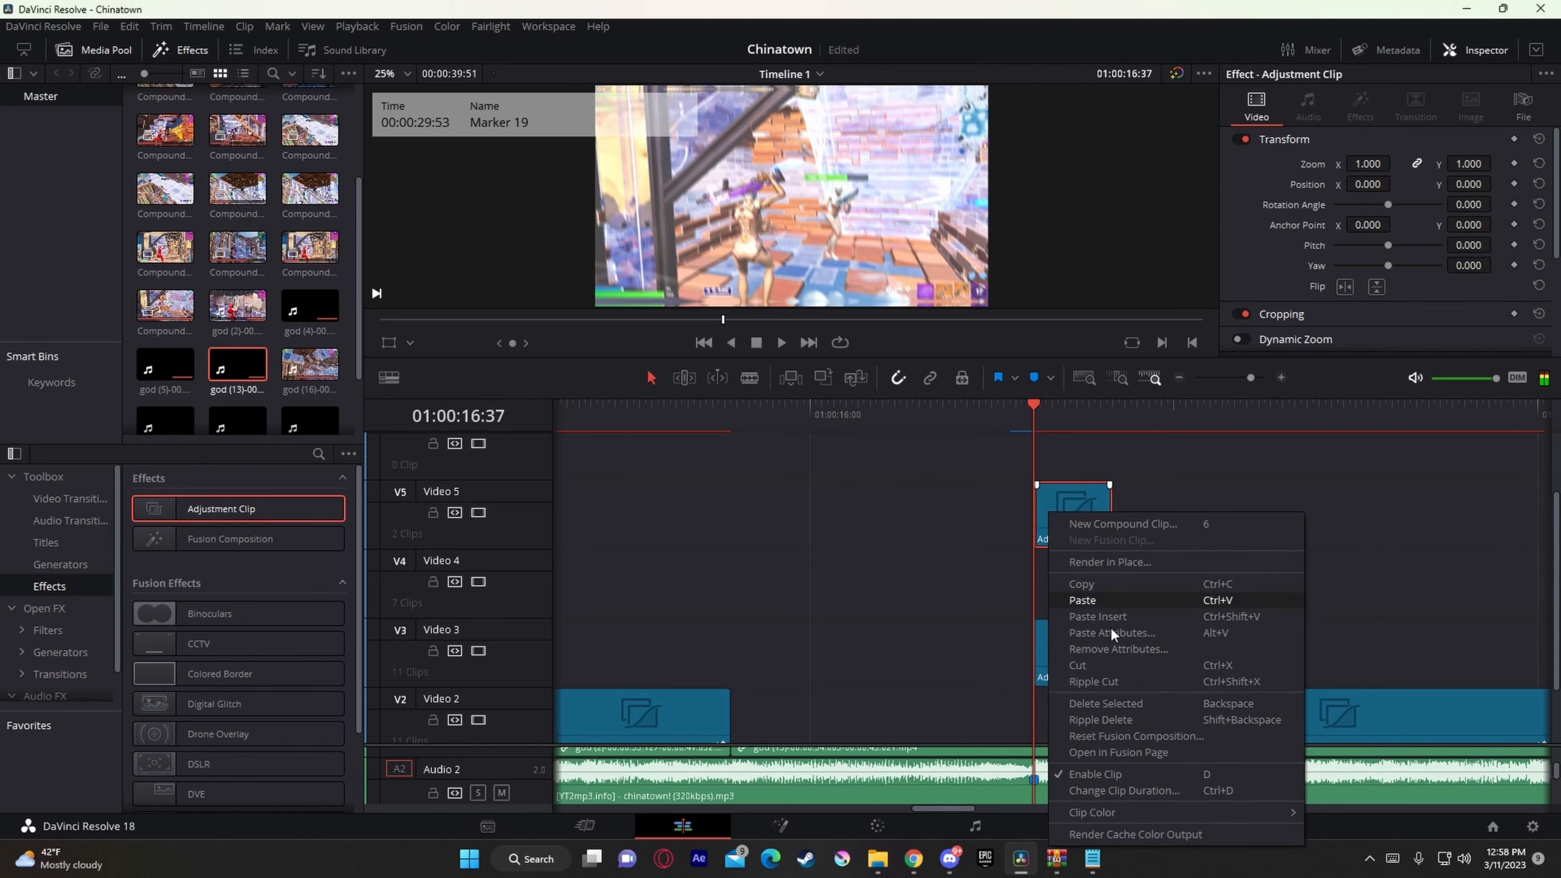
{"action": "left_click", "coordinate": [1133, 748]}
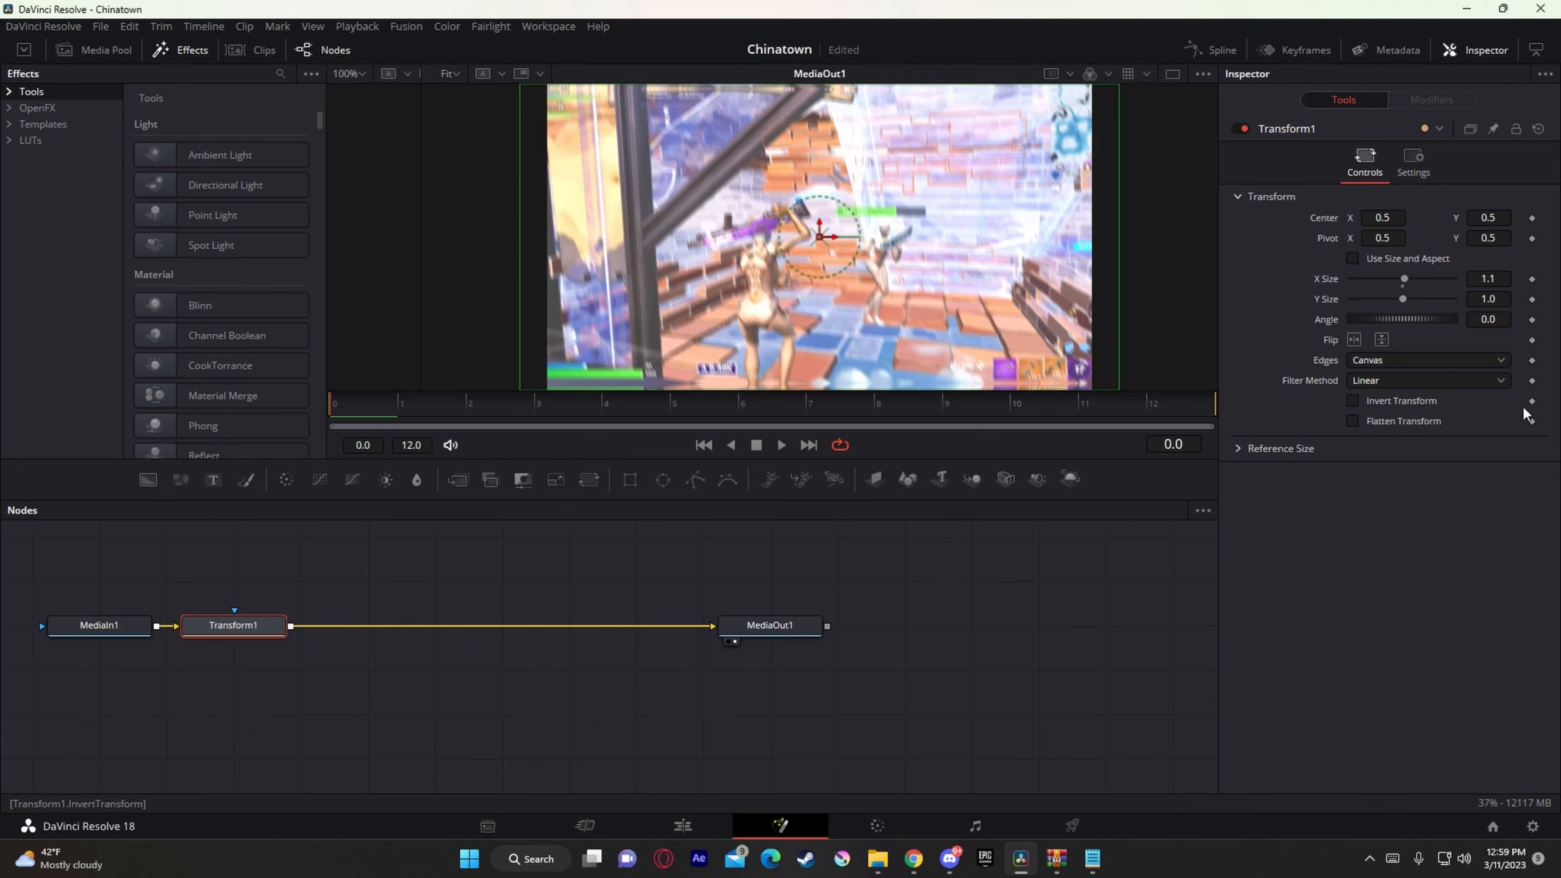
{"action": "left_click", "coordinate": [1500, 301]}
{"action": "type", "text": "5"}
{"action": "key", "text": "Tab"}
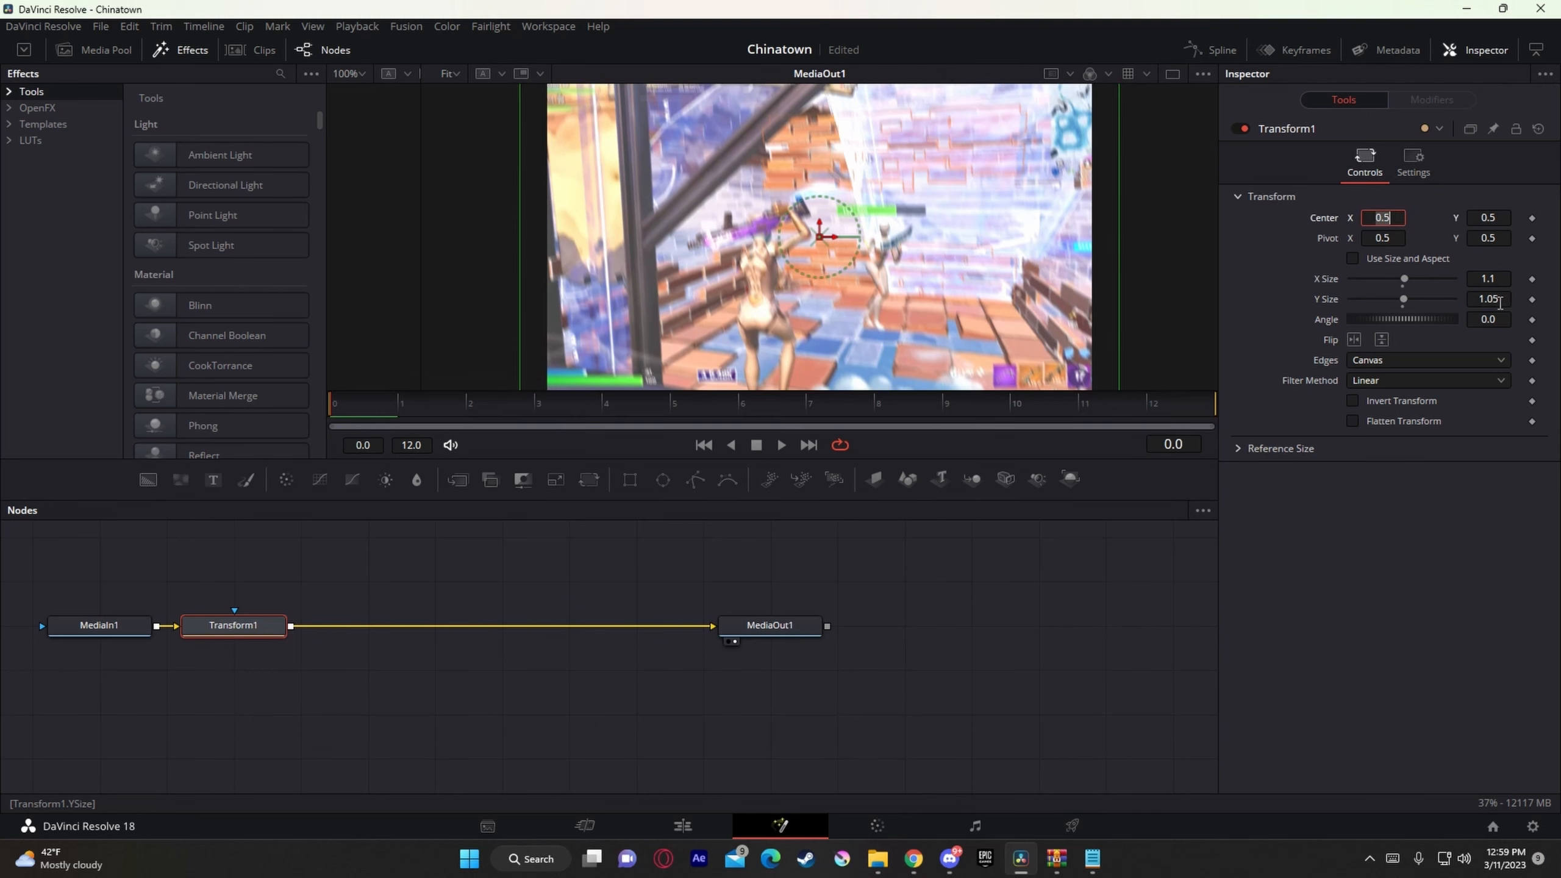
{"action": "left_click", "coordinate": [682, 826]}
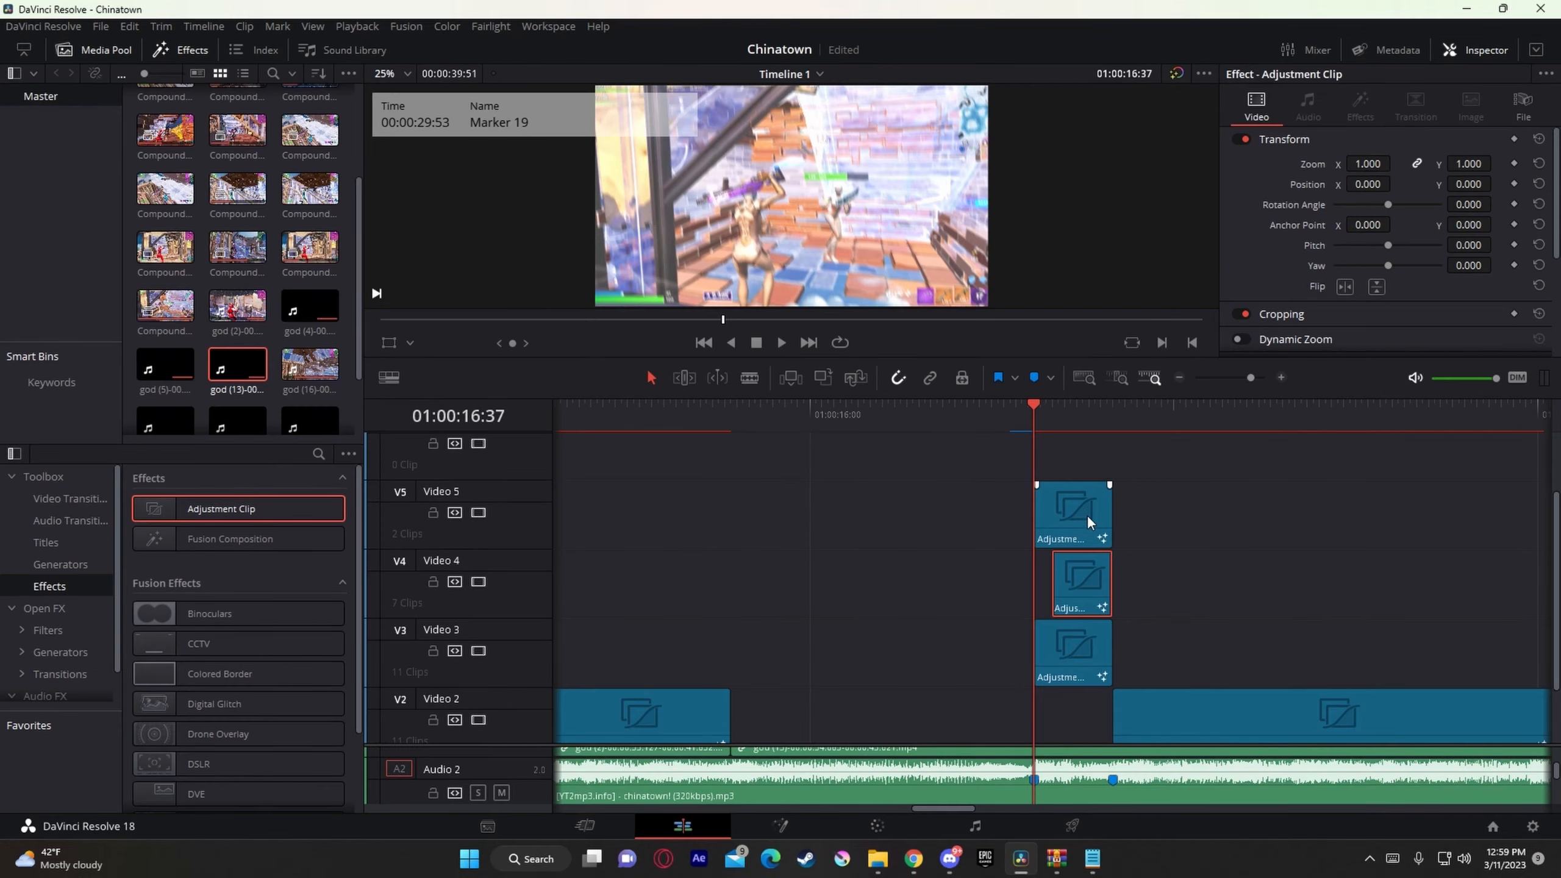
Step: Delete the stacked adjustment clips on Video 5, Video 4 and Video 3 just before Marker 18
{"action": "left_click", "coordinate": [1087, 515]}
{"action": "key", "text": "BackSpace"}
{"action": "left_click", "coordinate": [1082, 581]}
{"action": "key", "text": "BackSpace"}
{"action": "left_click", "coordinate": [1076, 641]}
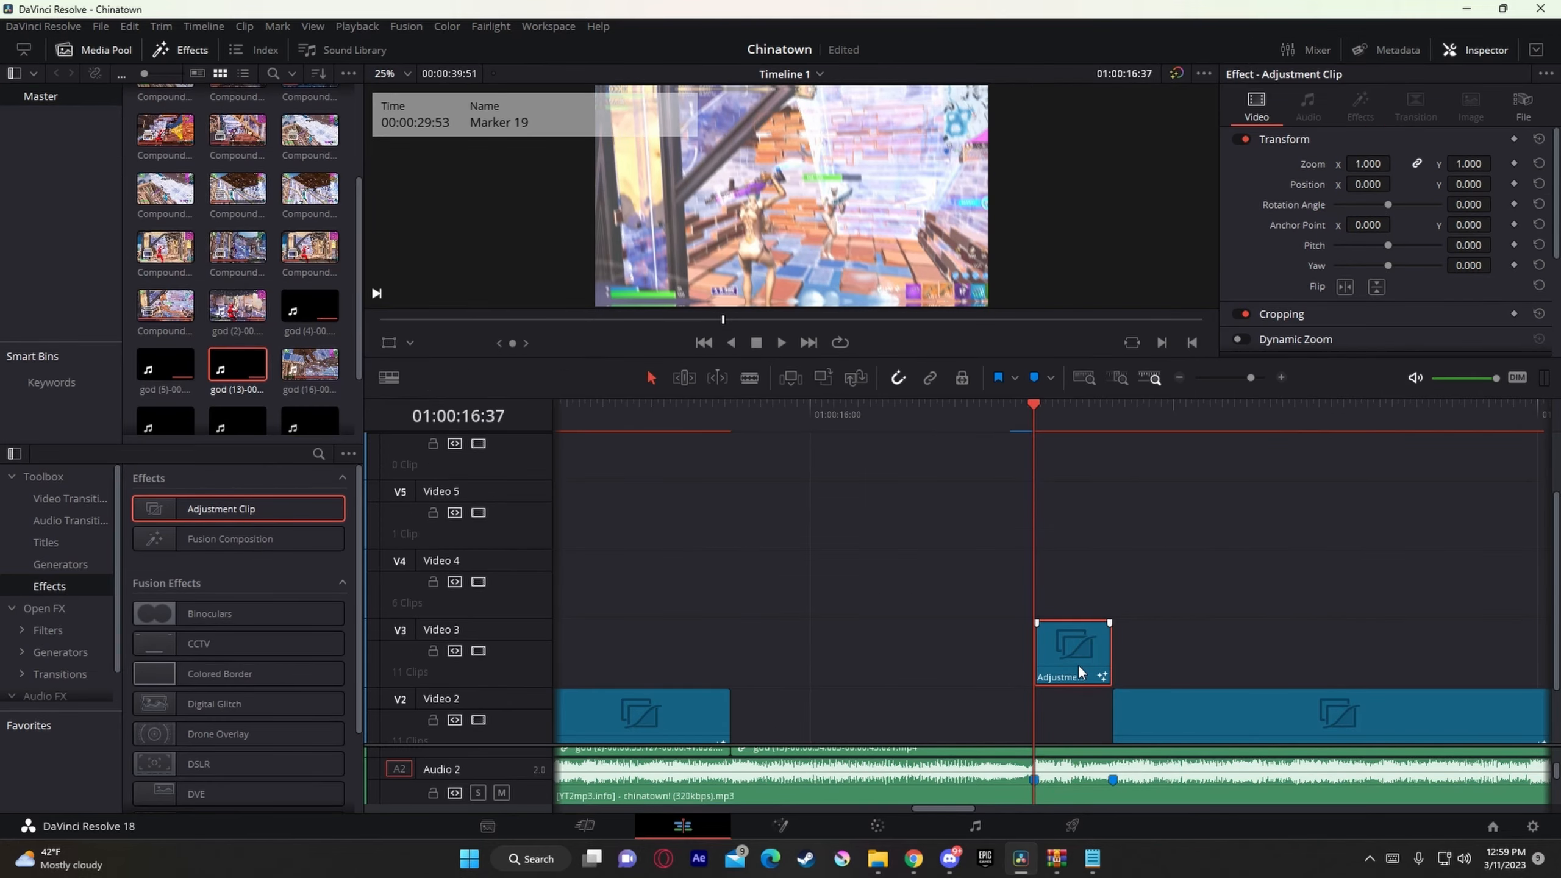
{"action": "key", "text": "BackSpace"}
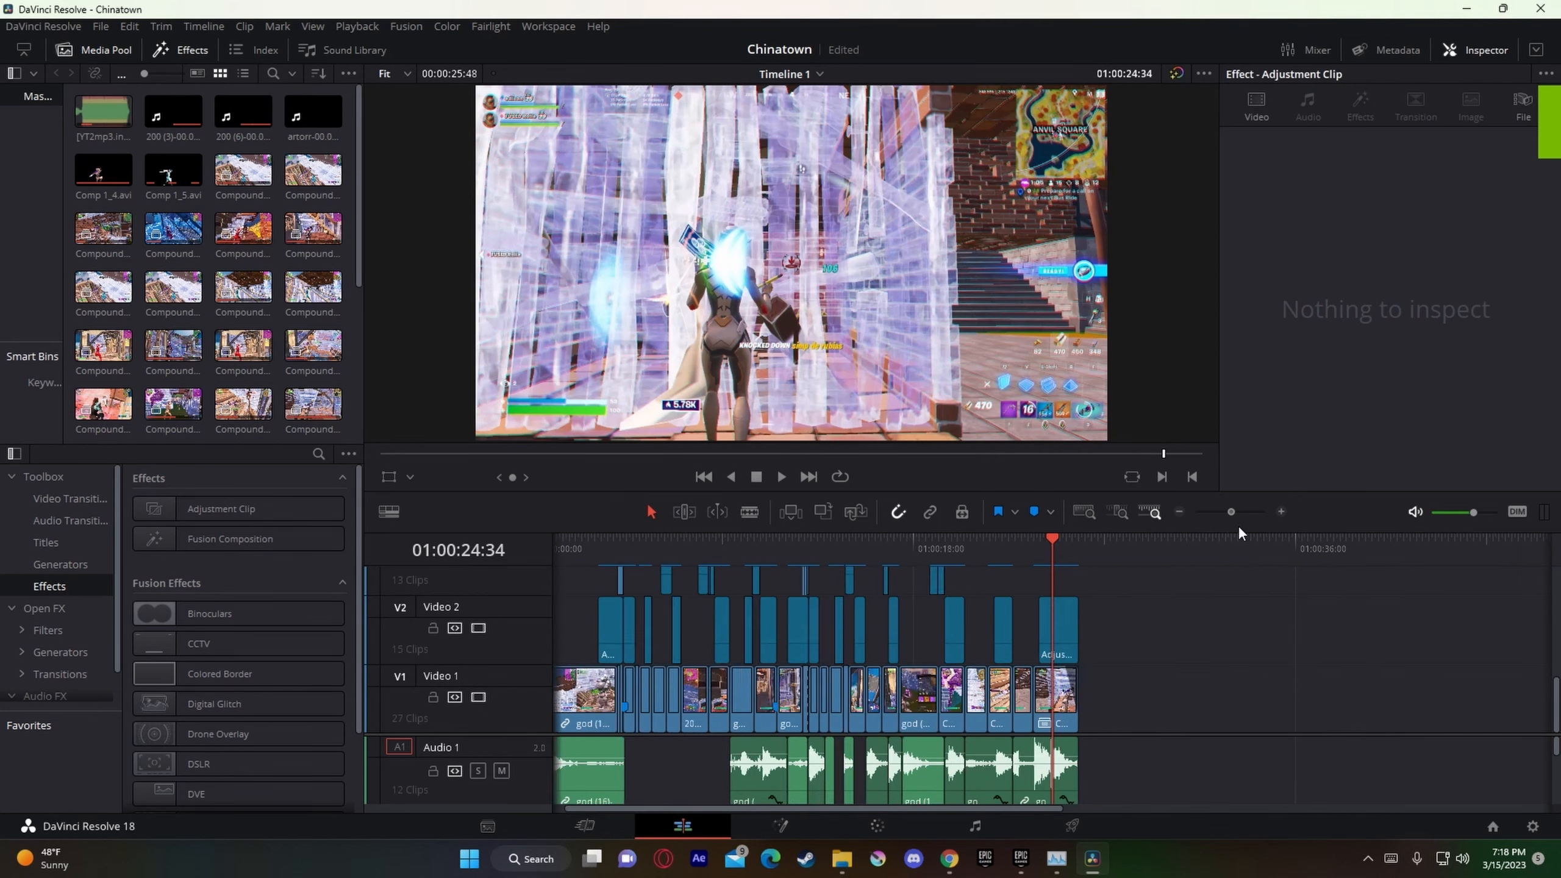
Step: Examine the adjustment clips around Marker 18 and the stack on Video 3 to Video 5 between Marker 20 (01:00:18:48) and 01:00:19:15
{"action": "left_click", "coordinate": [729, 547]}
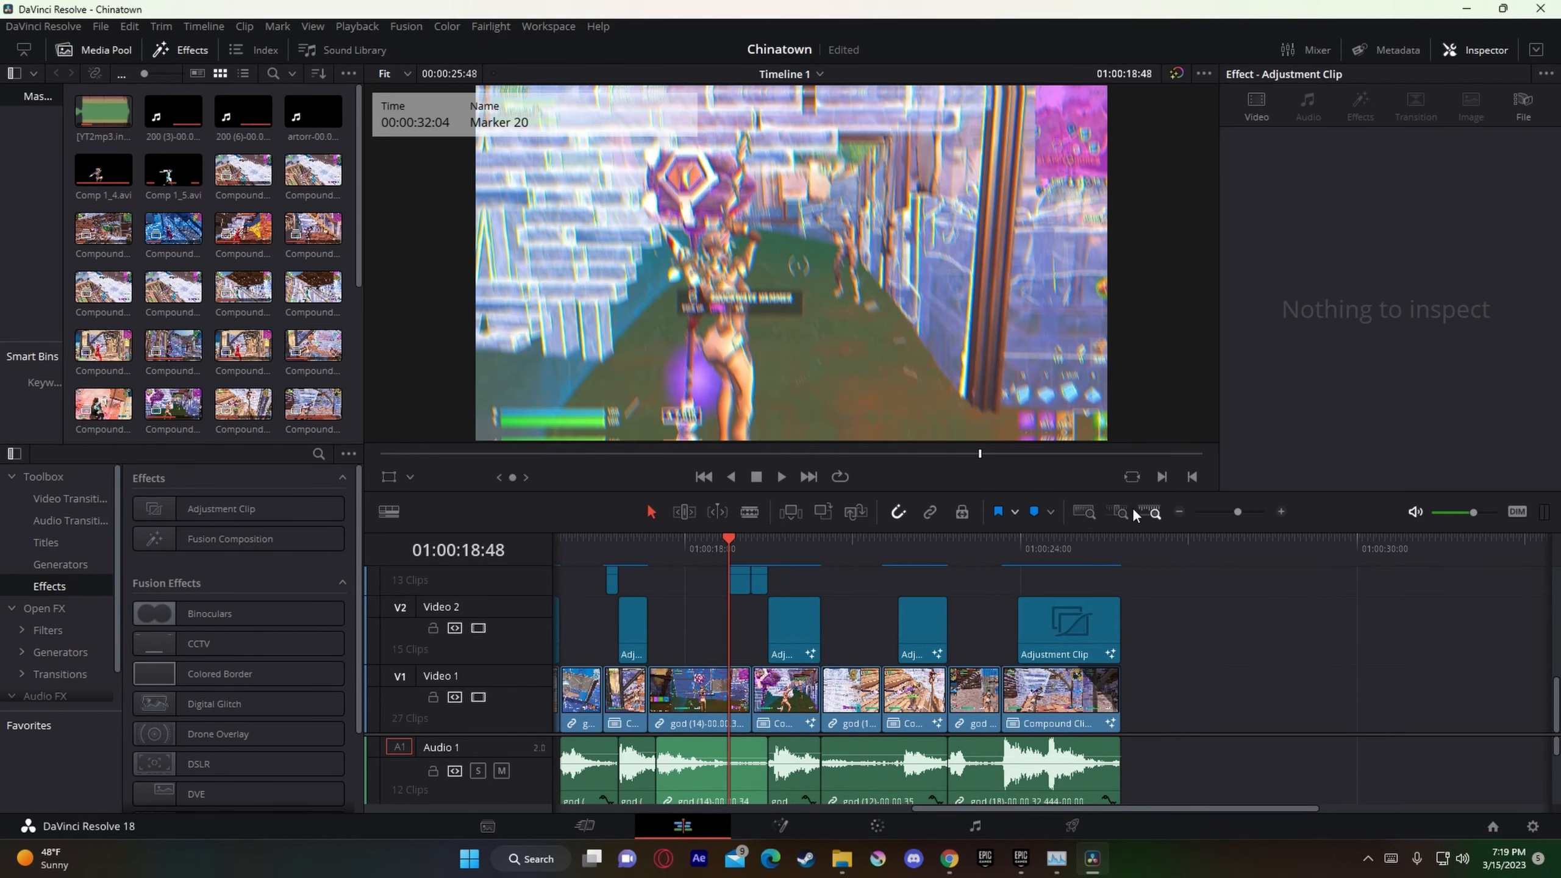
{"action": "mouse_move", "coordinate": [1240, 512]}
{"action": "left_mouse_down"}
{"action": "mouse_move", "coordinate": [1227, 510]}
{"action": "mouse_move", "coordinate": [1247, 523]}
{"action": "left_mouse_up"}
{"action": "left_click", "coordinate": [570, 547]}
{"action": "mouse_move", "coordinate": [1061, 553]}
{"action": "left_mouse_down"}
{"action": "mouse_move", "coordinate": [1176, 544]}
{"action": "mouse_move", "coordinate": [1240, 520]}
{"action": "left_mouse_up"}
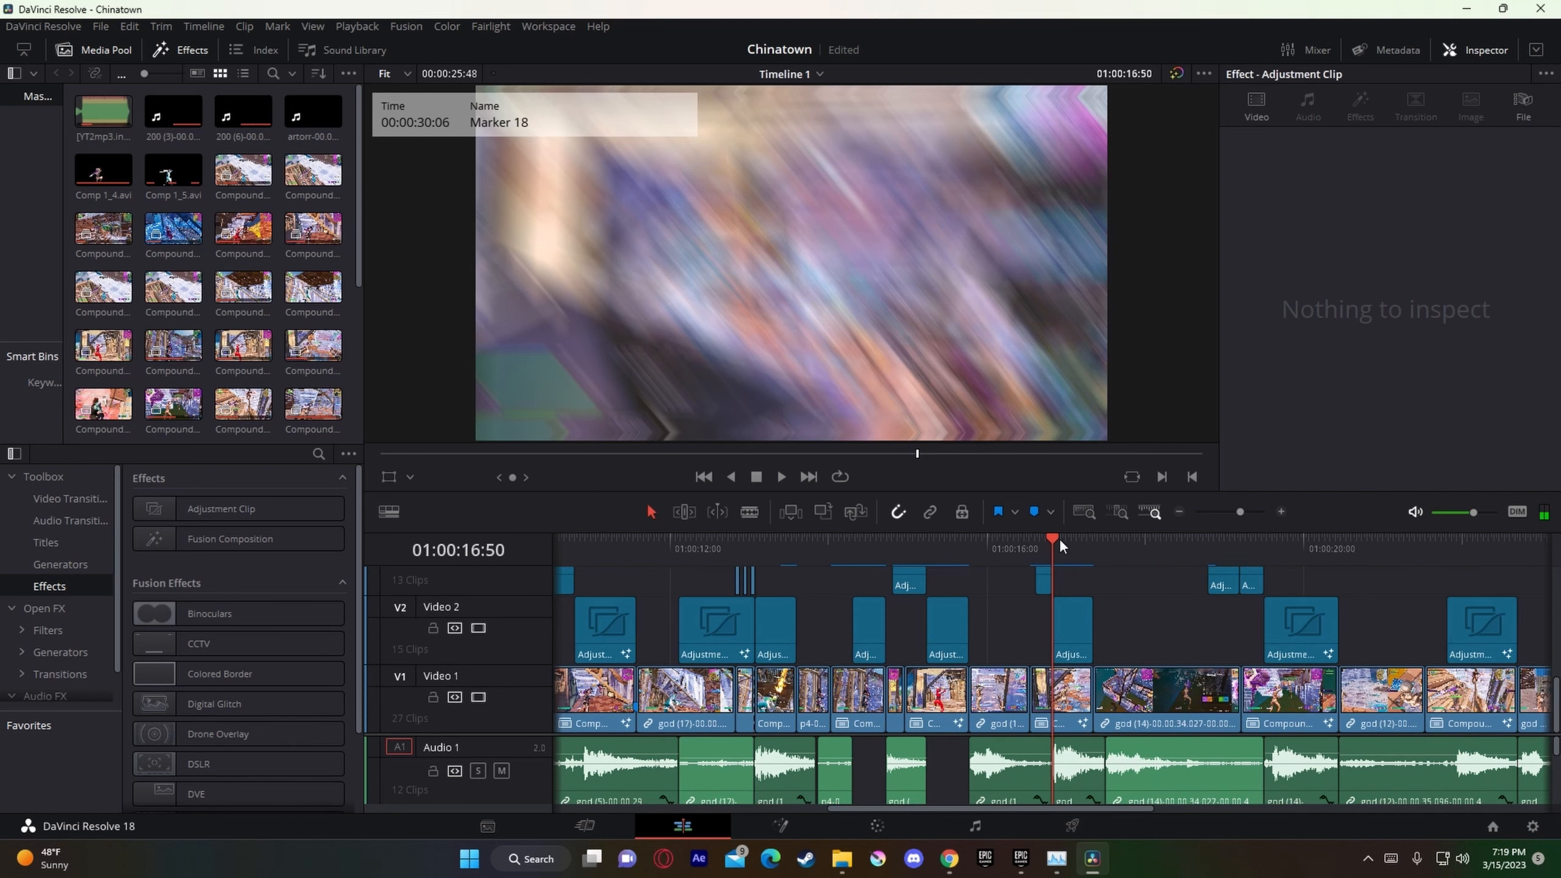
{"action": "key", "text": "Right"}
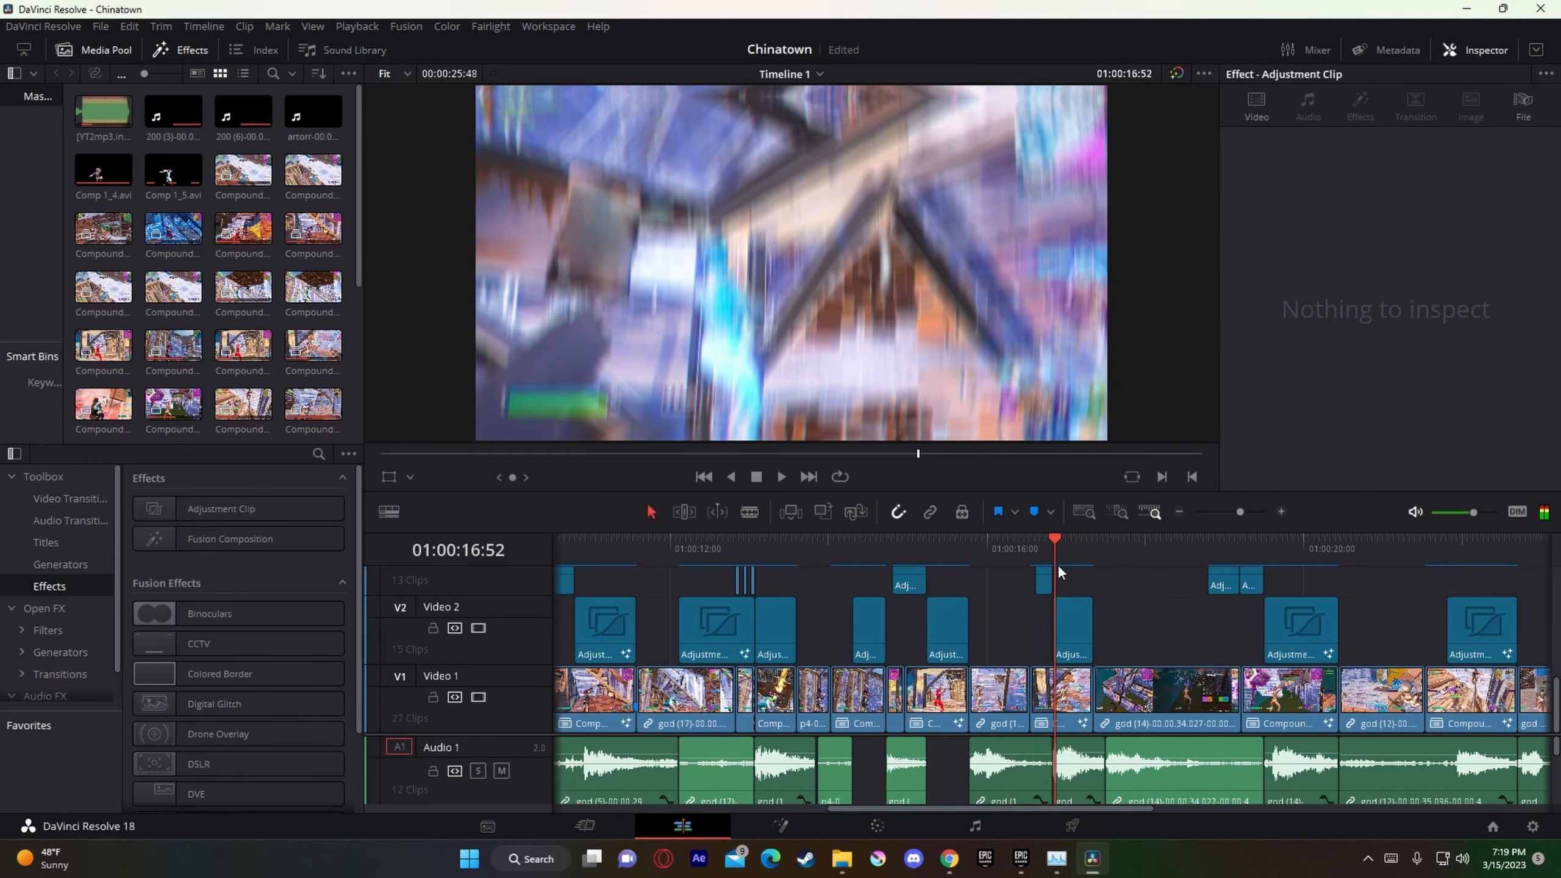
{"action": "left_click_drag", "start_coordinate": [1058, 565], "coordinate": [1204, 558]}
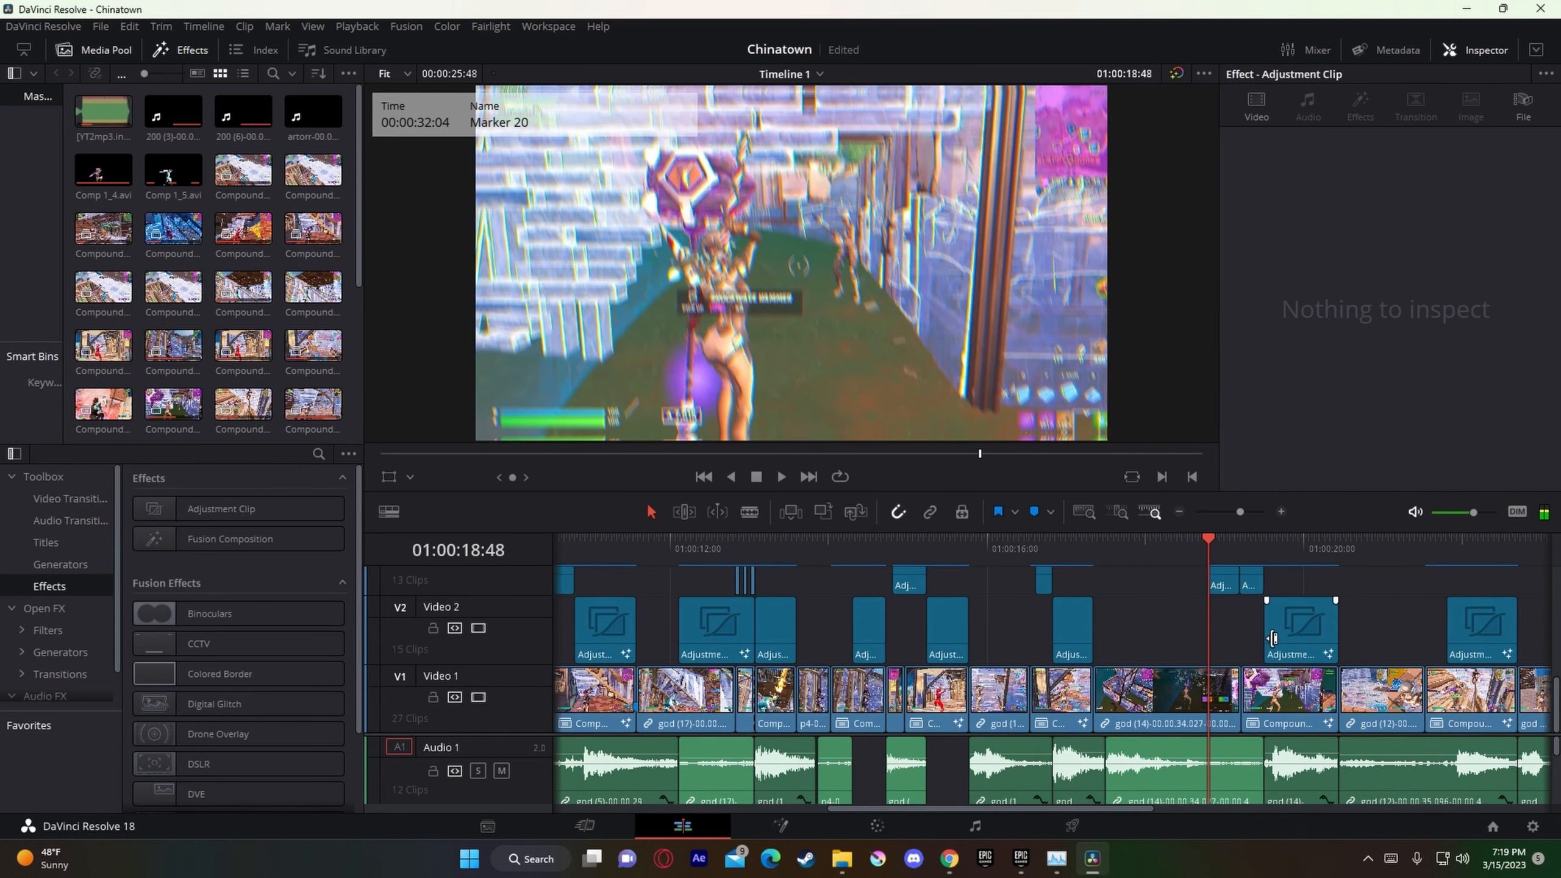
{"action": "scroll", "coordinate": [1257, 602], "scroll_direction": "up", "scroll_amount": 2}
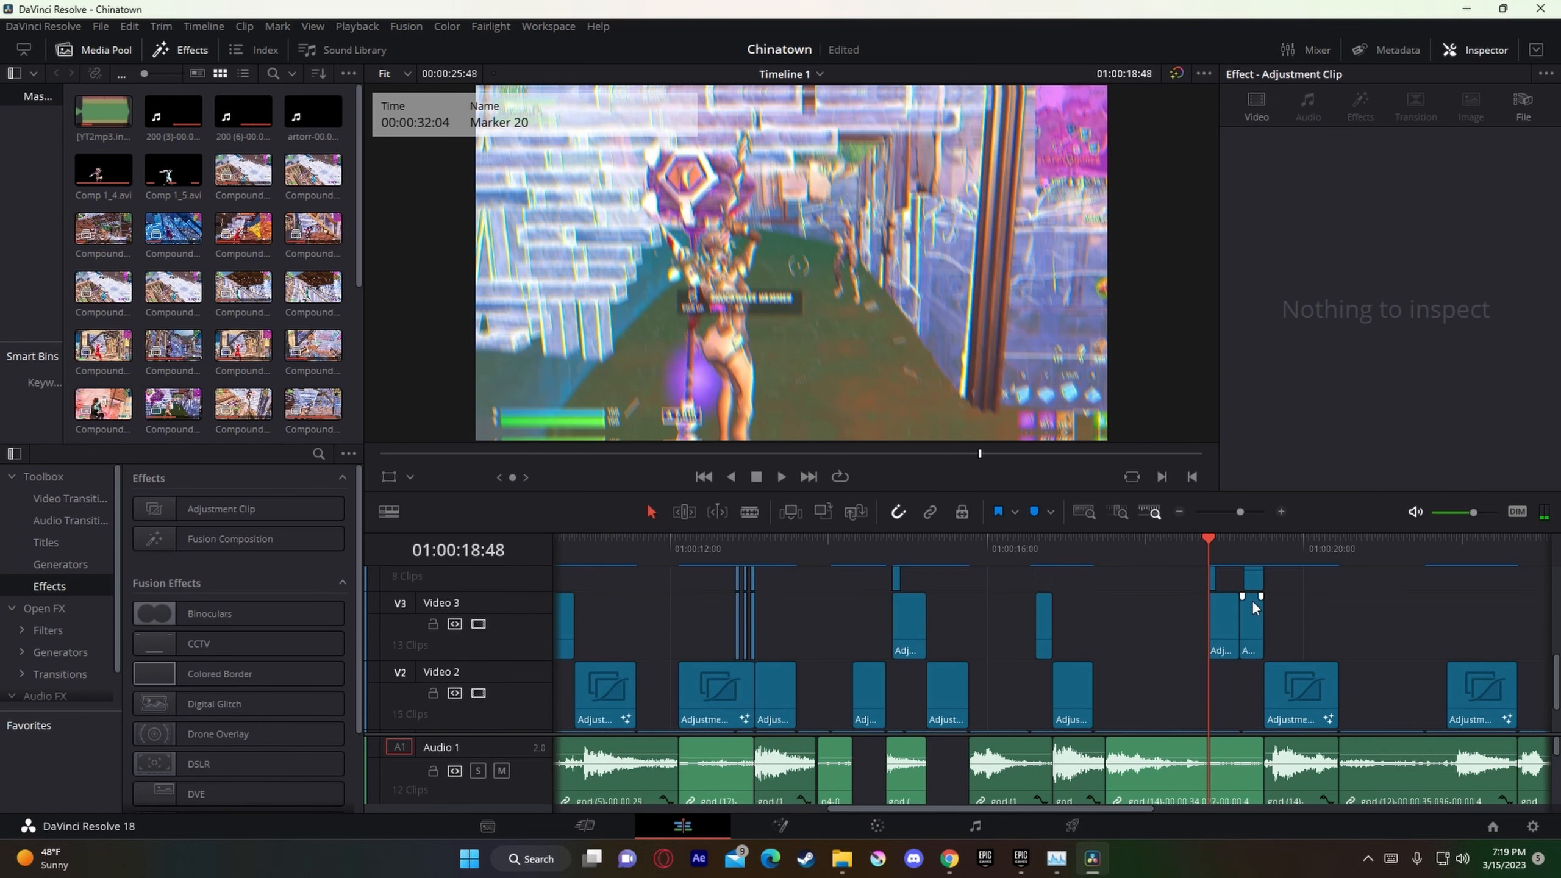
{"action": "left_click_drag", "start_coordinate": [1245, 513], "coordinate": [1251, 511]}
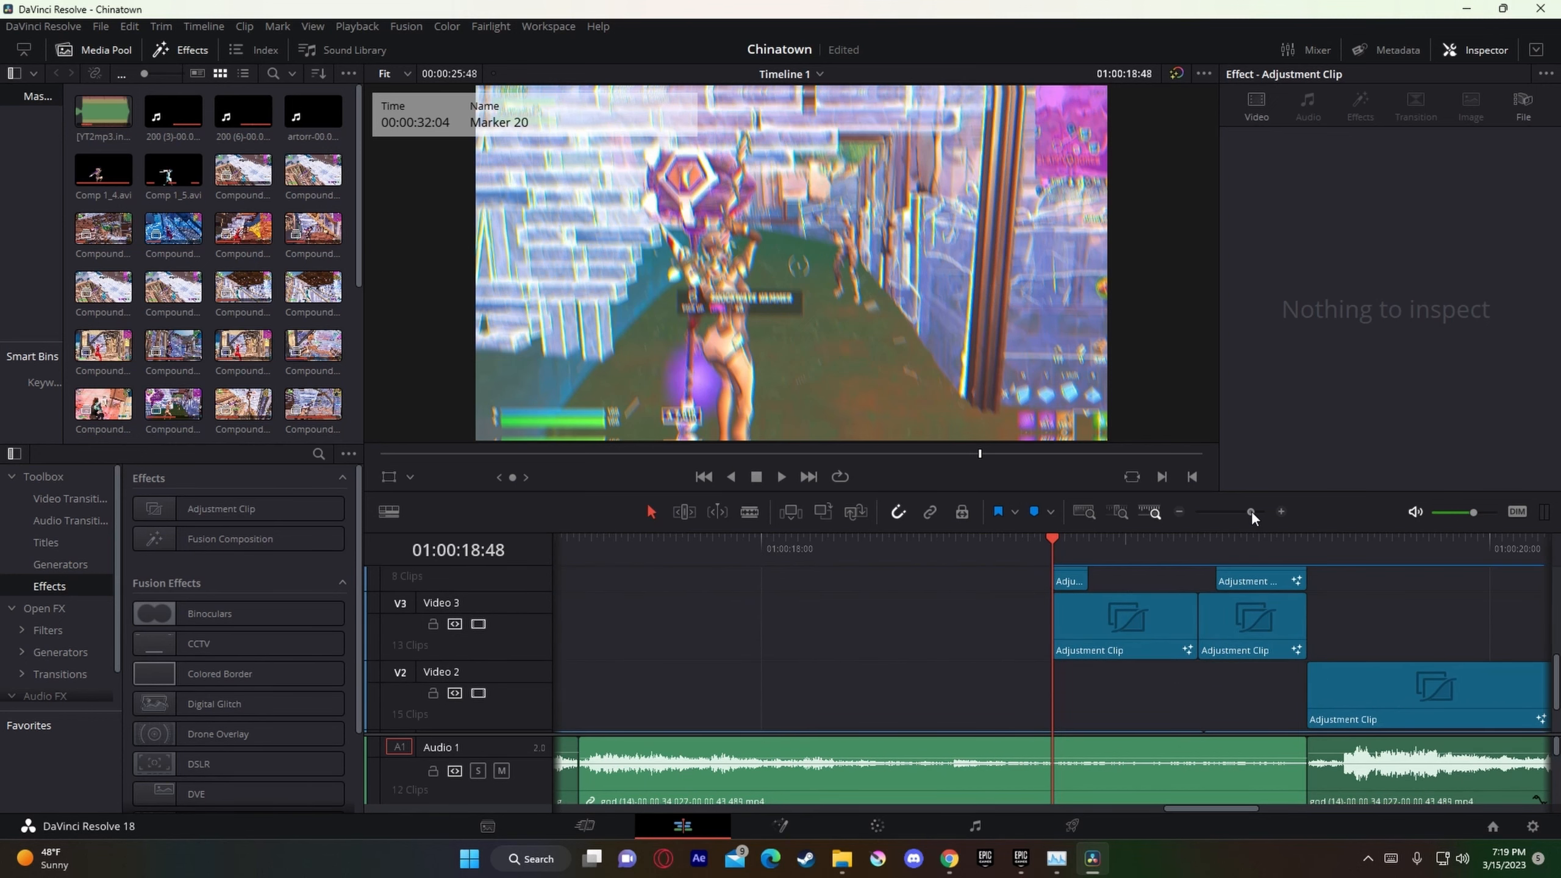
{"action": "scroll", "coordinate": [1102, 600], "scroll_direction": "up", "scroll_amount": 2}
{"action": "left_click", "coordinate": [1217, 544]}
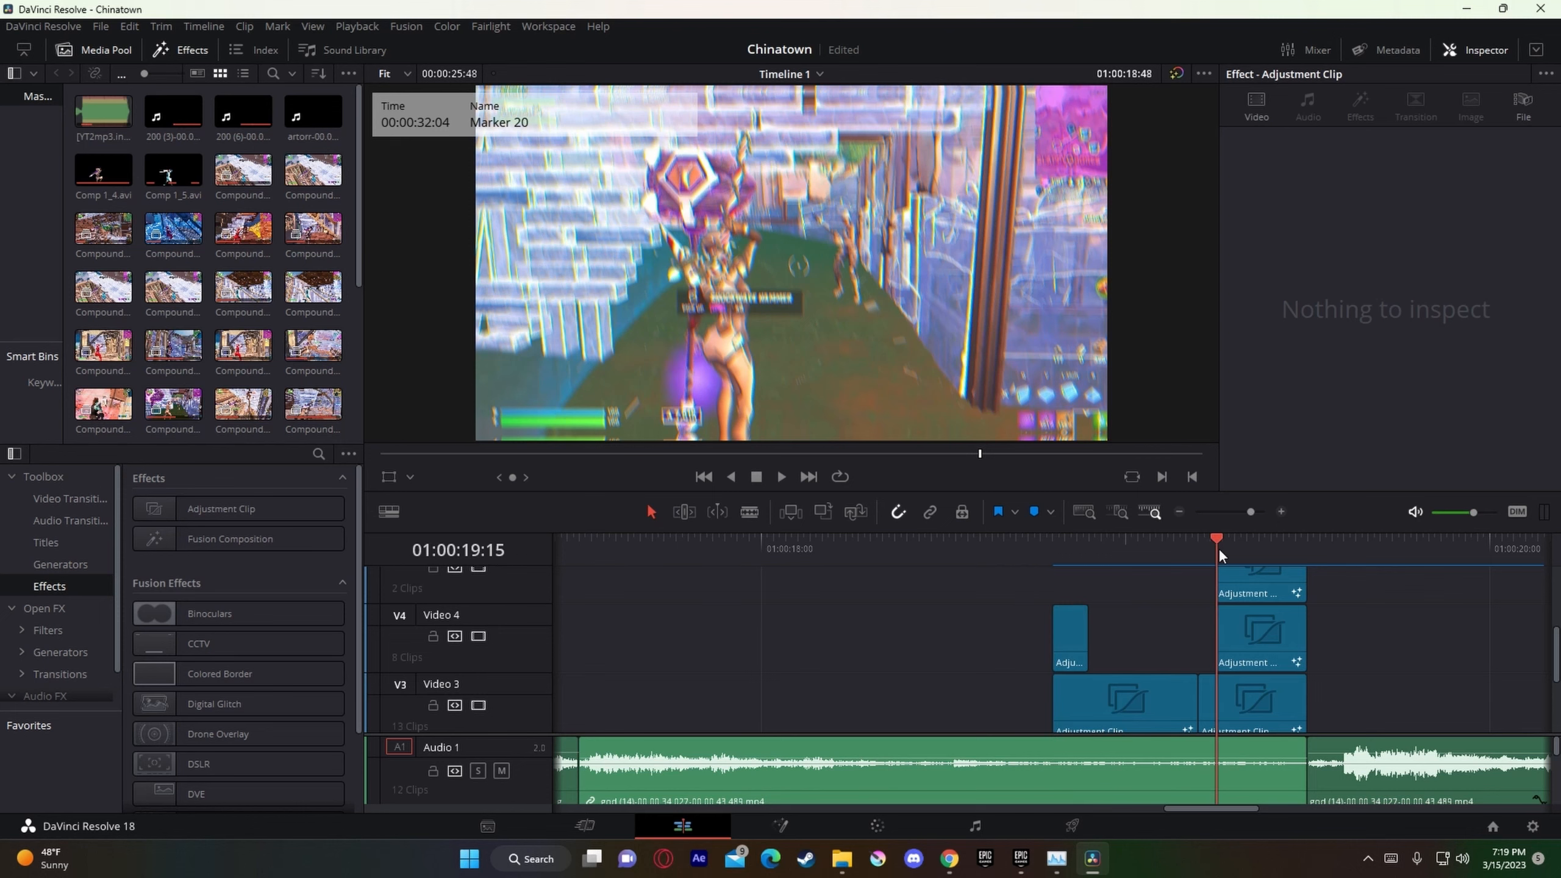
{"action": "left_click_drag", "start_coordinate": [1236, 514], "coordinate": [1253, 519]}
{"action": "scroll", "coordinate": [1095, 646], "scroll_direction": "up", "scroll_amount": 2}
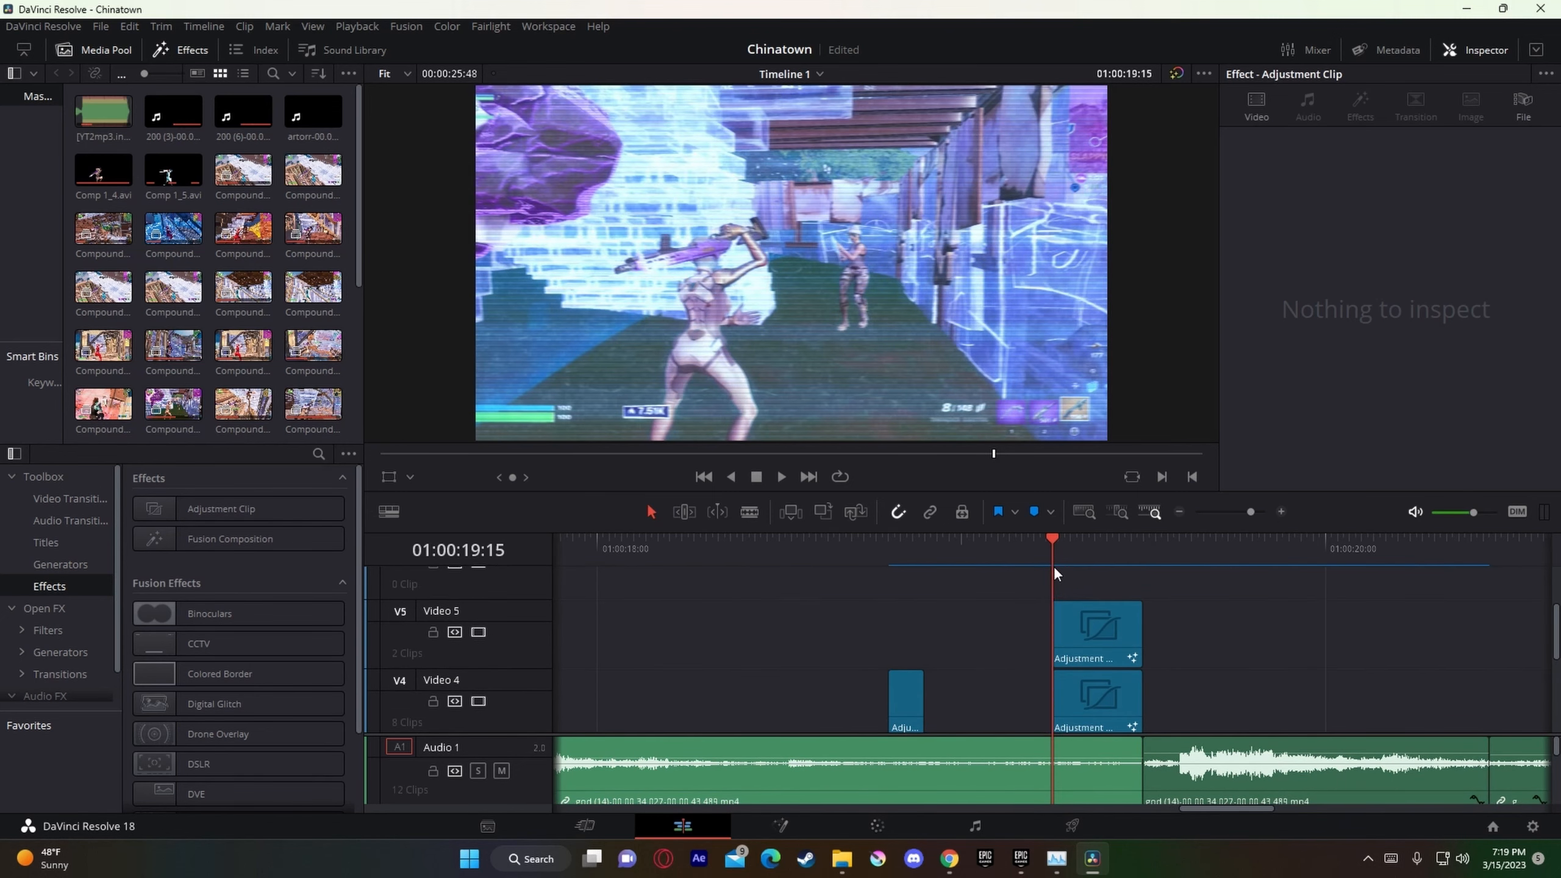
Step: Open the Video 5 adjustment clip at 01:00:19:20 in Fusion, with the Spline editor hidden and the node area made taller
{"action": "left_click_drag", "start_coordinate": [1054, 566], "coordinate": [1084, 625]}
{"action": "right_click", "coordinate": [1083, 625]}
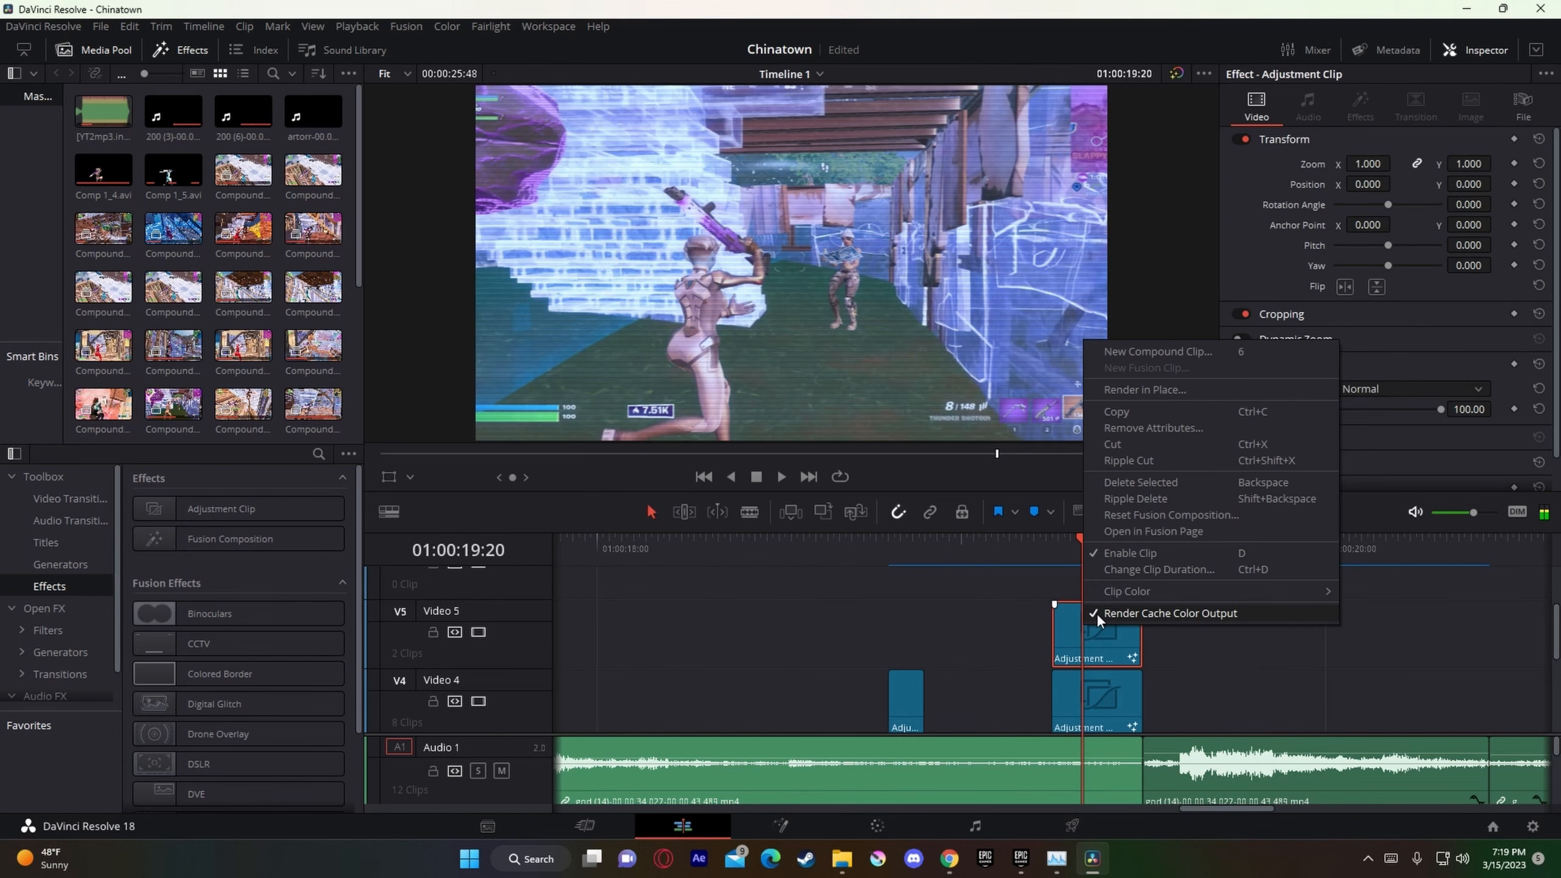
{"action": "left_click", "coordinate": [1171, 532]}
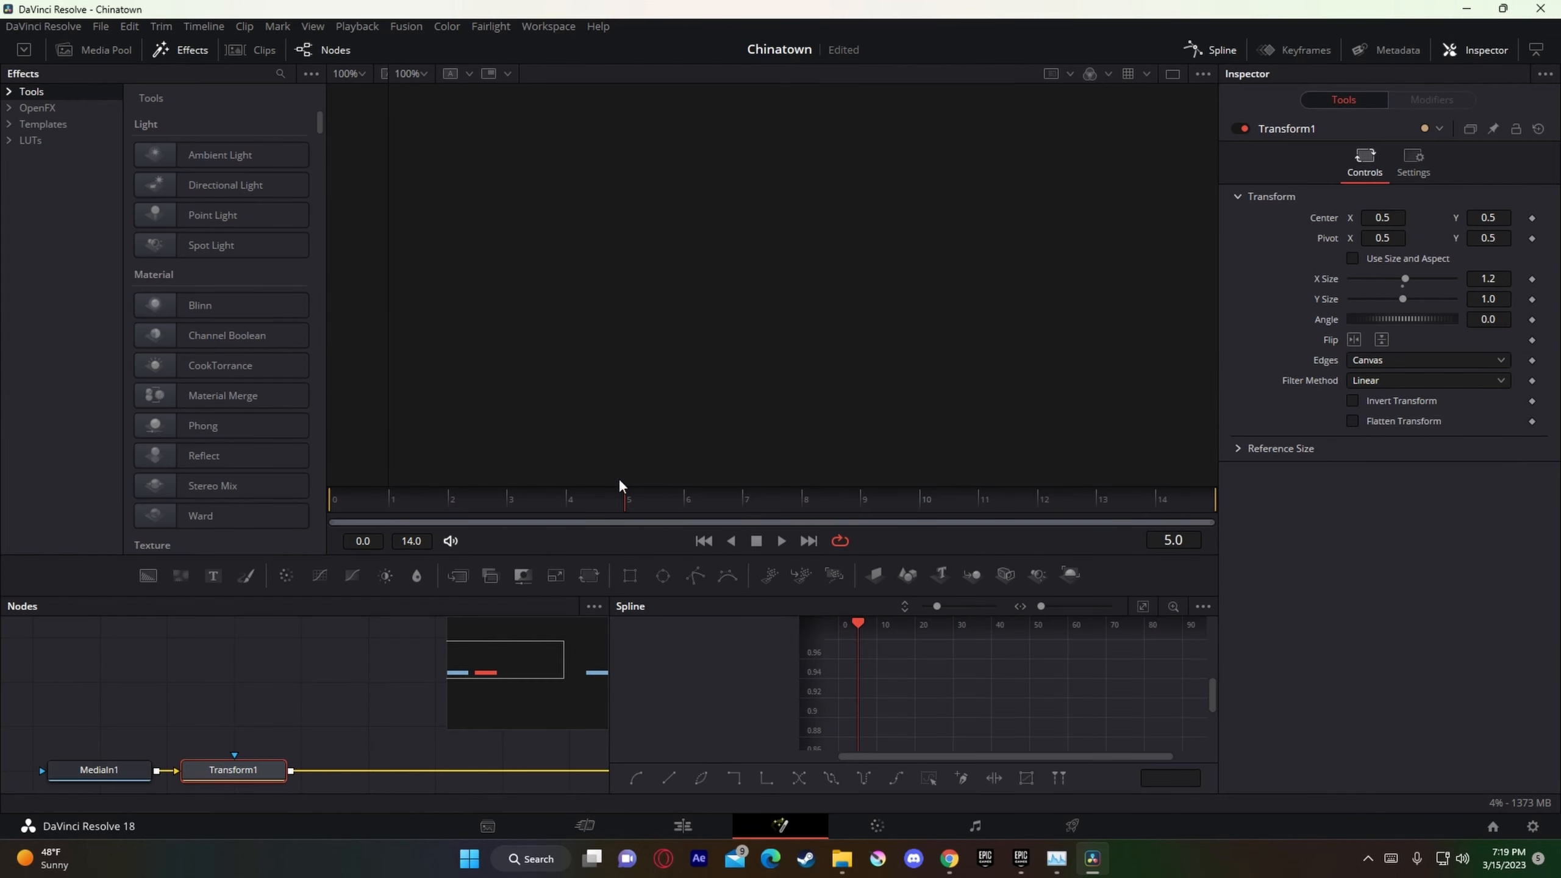
{"action": "left_click", "coordinate": [1215, 51]}
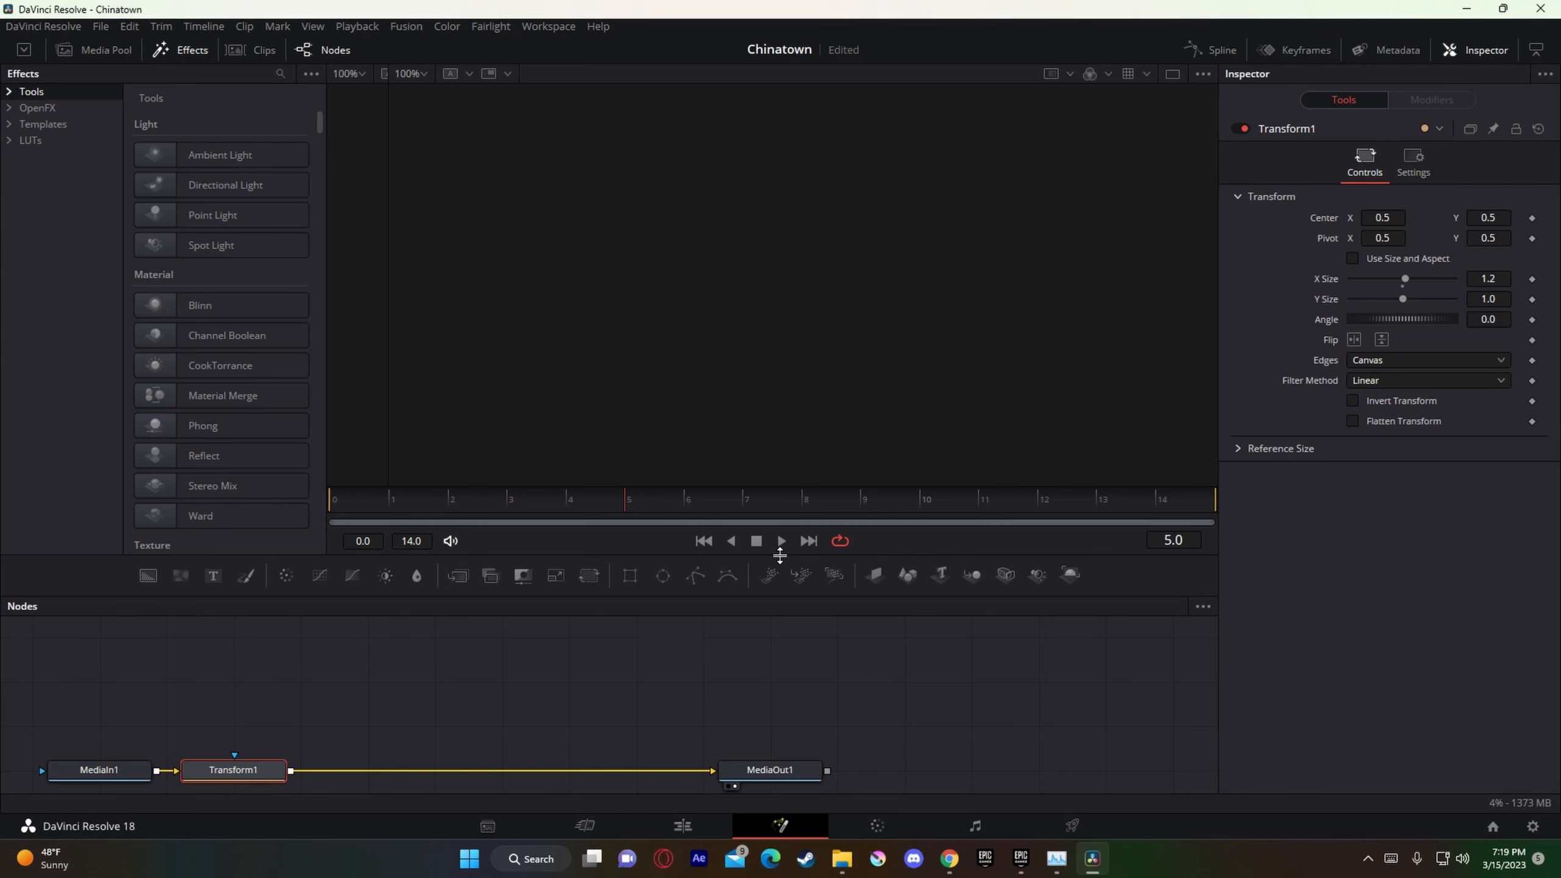
{"action": "left_click_drag", "start_coordinate": [779, 555], "coordinate": [807, 457]}
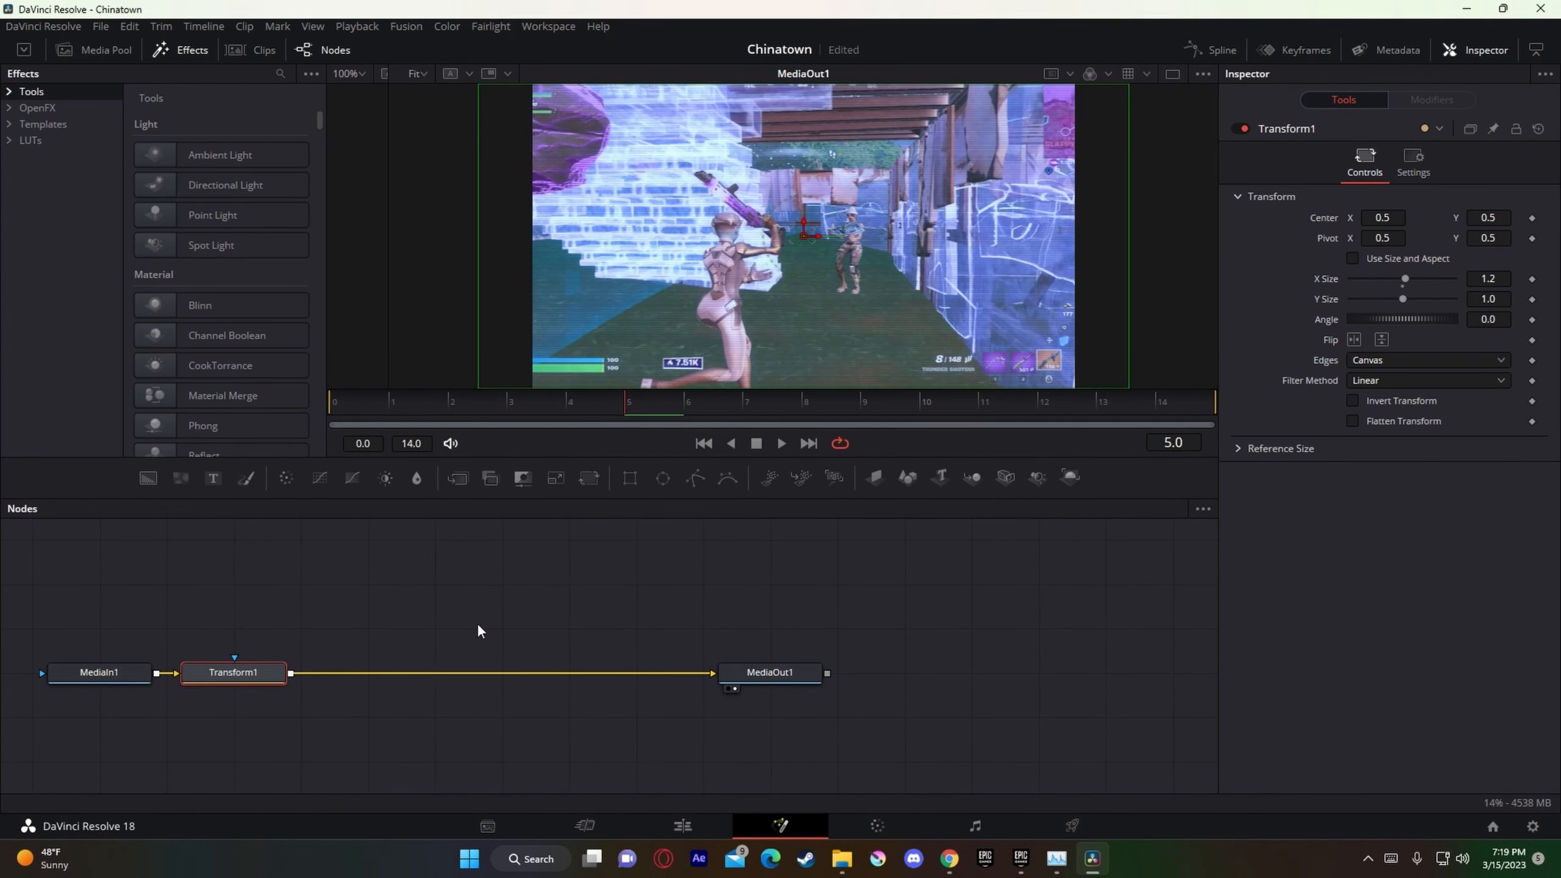
Step: Enable Use Size and Aspect on the Transform node to compare the framing, and disable it again
{"action": "left_click", "coordinate": [1353, 258]}
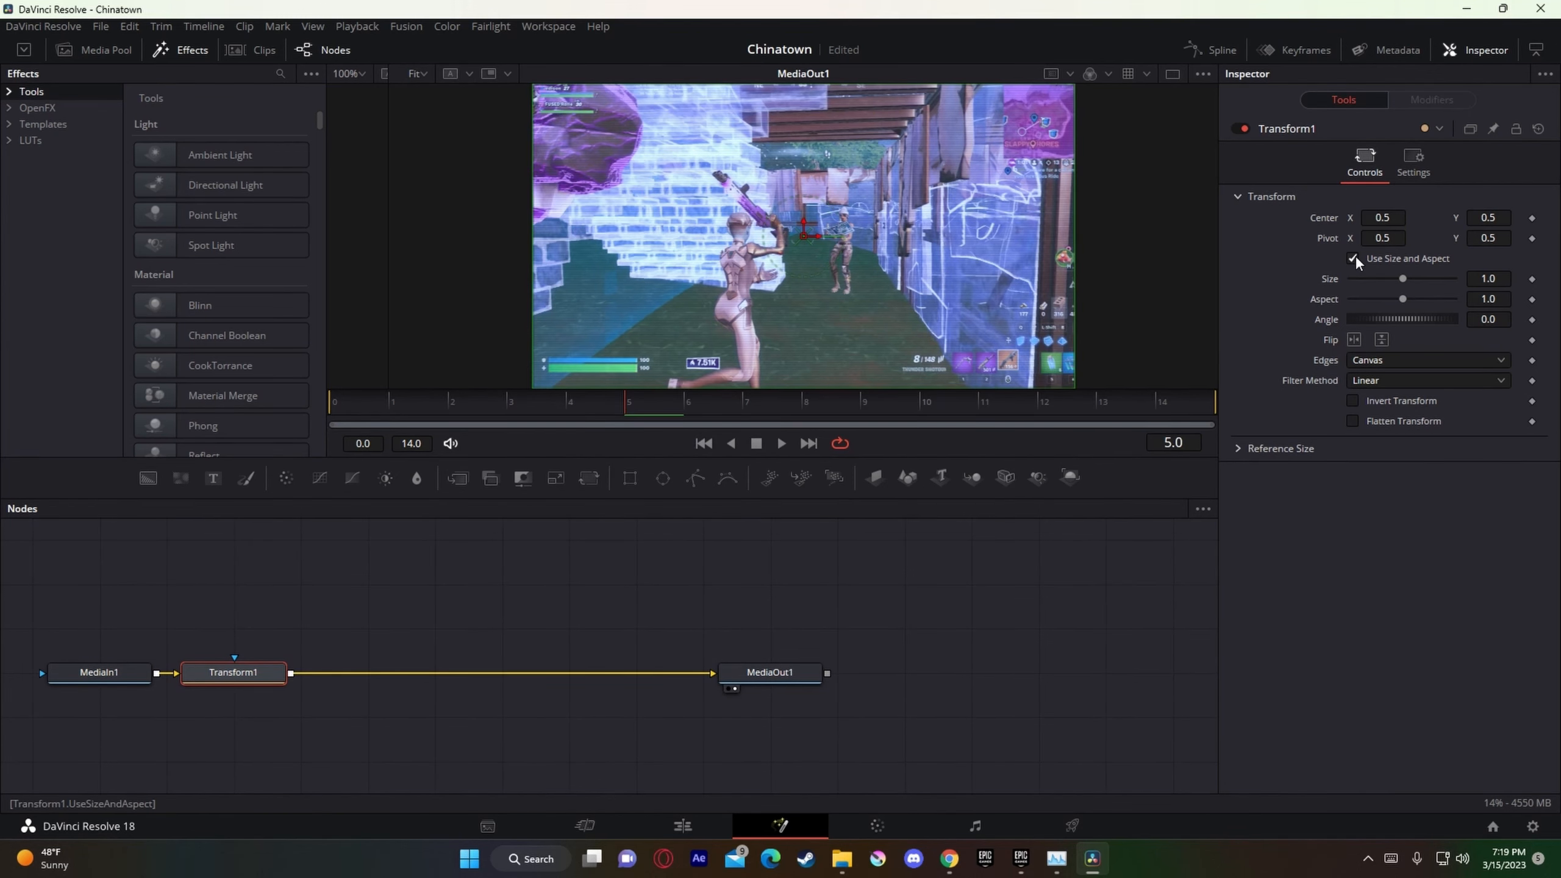
{"action": "left_click", "coordinate": [1347, 258]}
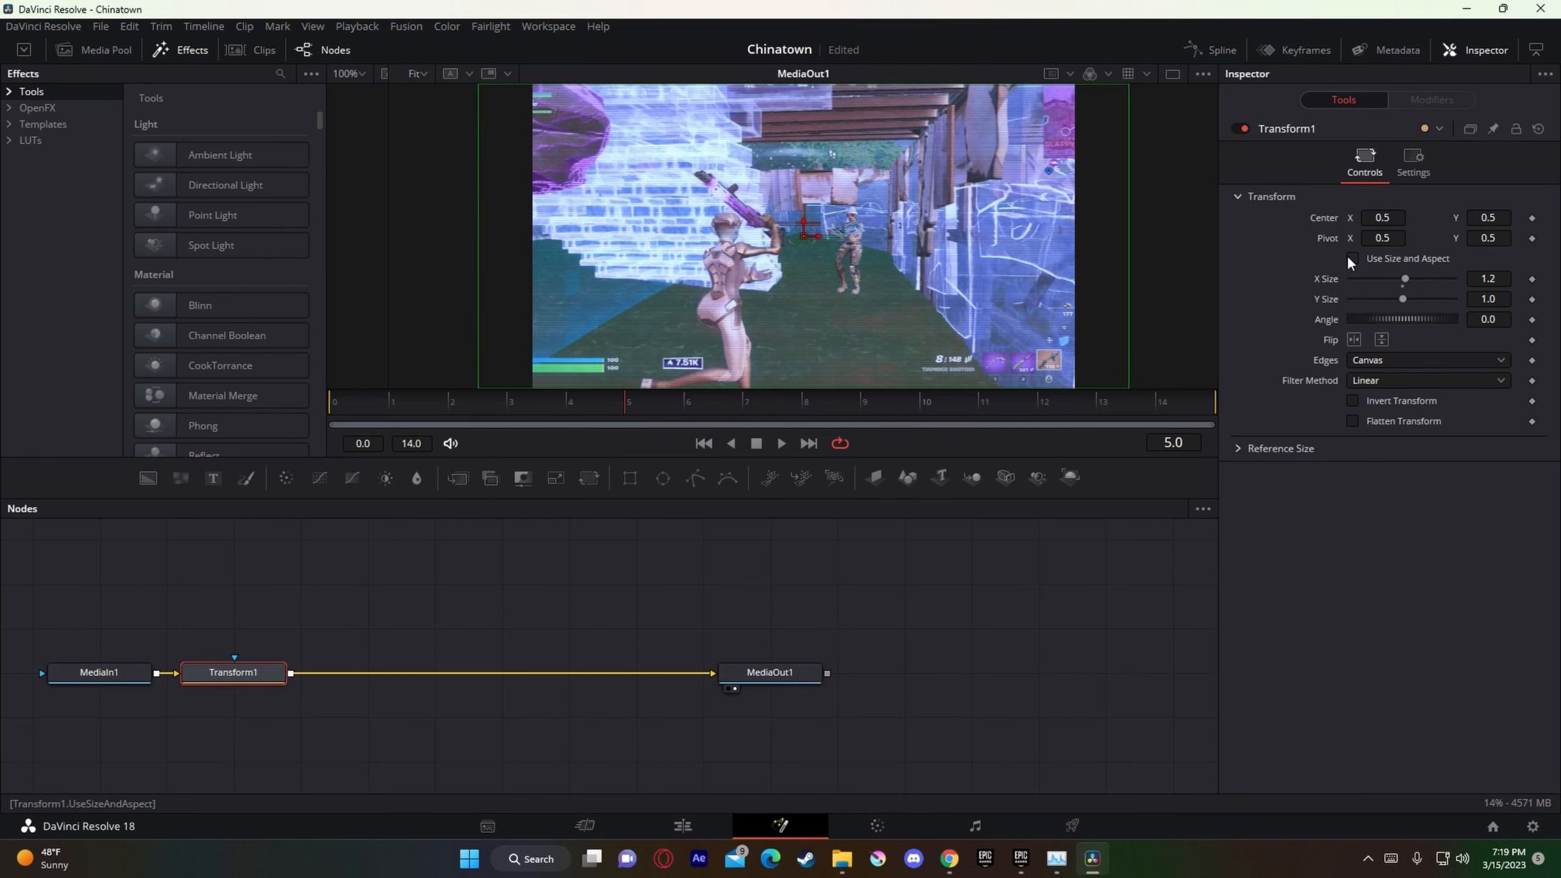
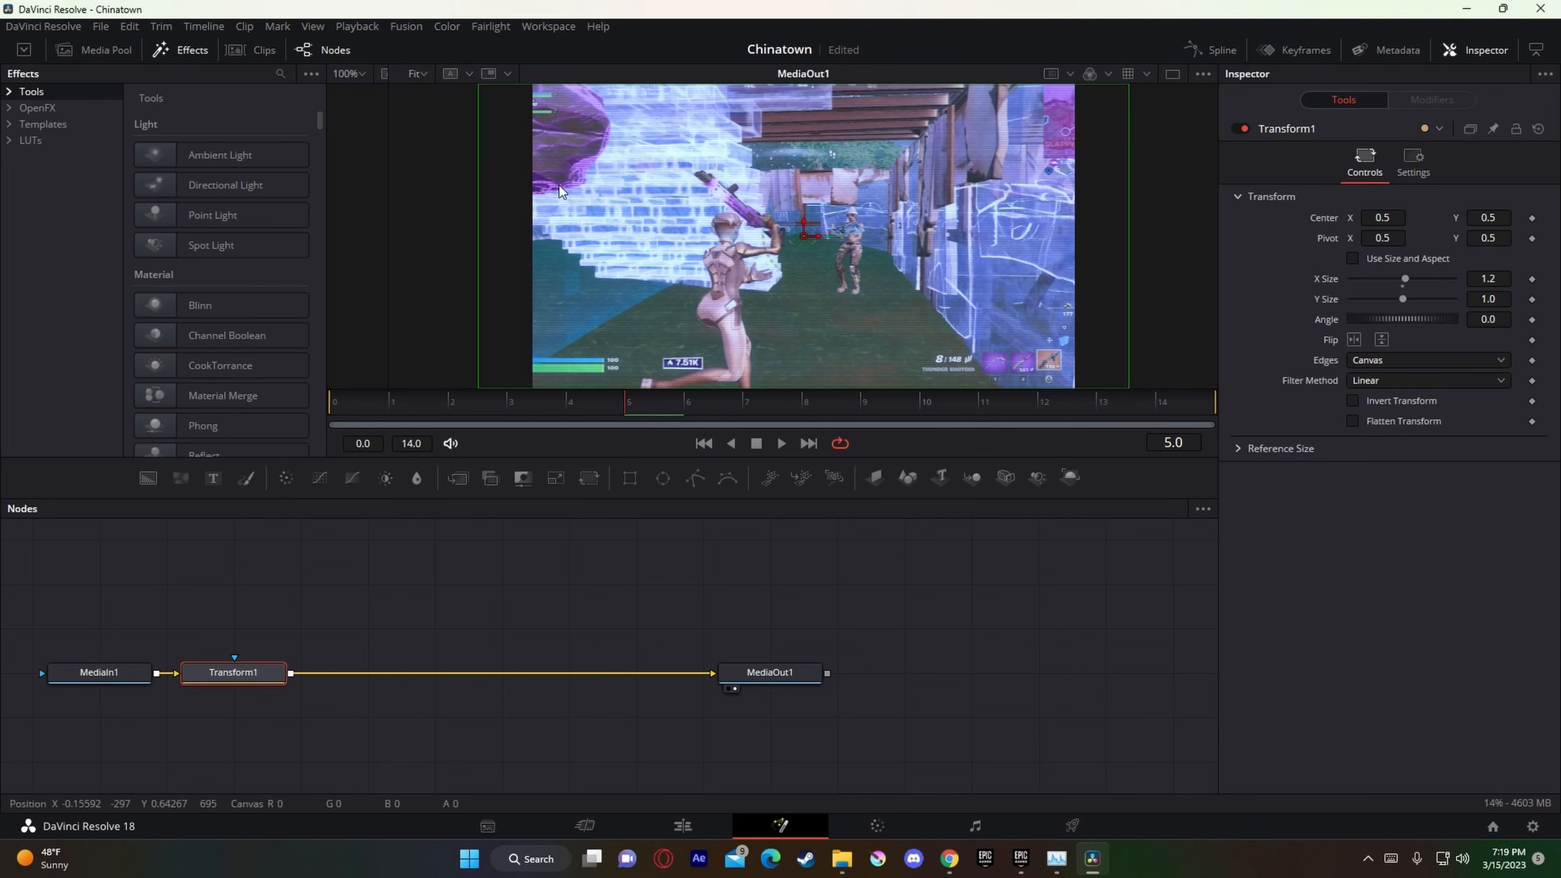
Step: Return to the Edit page and examine the remaining adjustment clips from 01:00:19:35 through 01:00:21:49 to the timeline's end near 01:00:24:35
{"action": "left_click", "coordinate": [691, 826]}
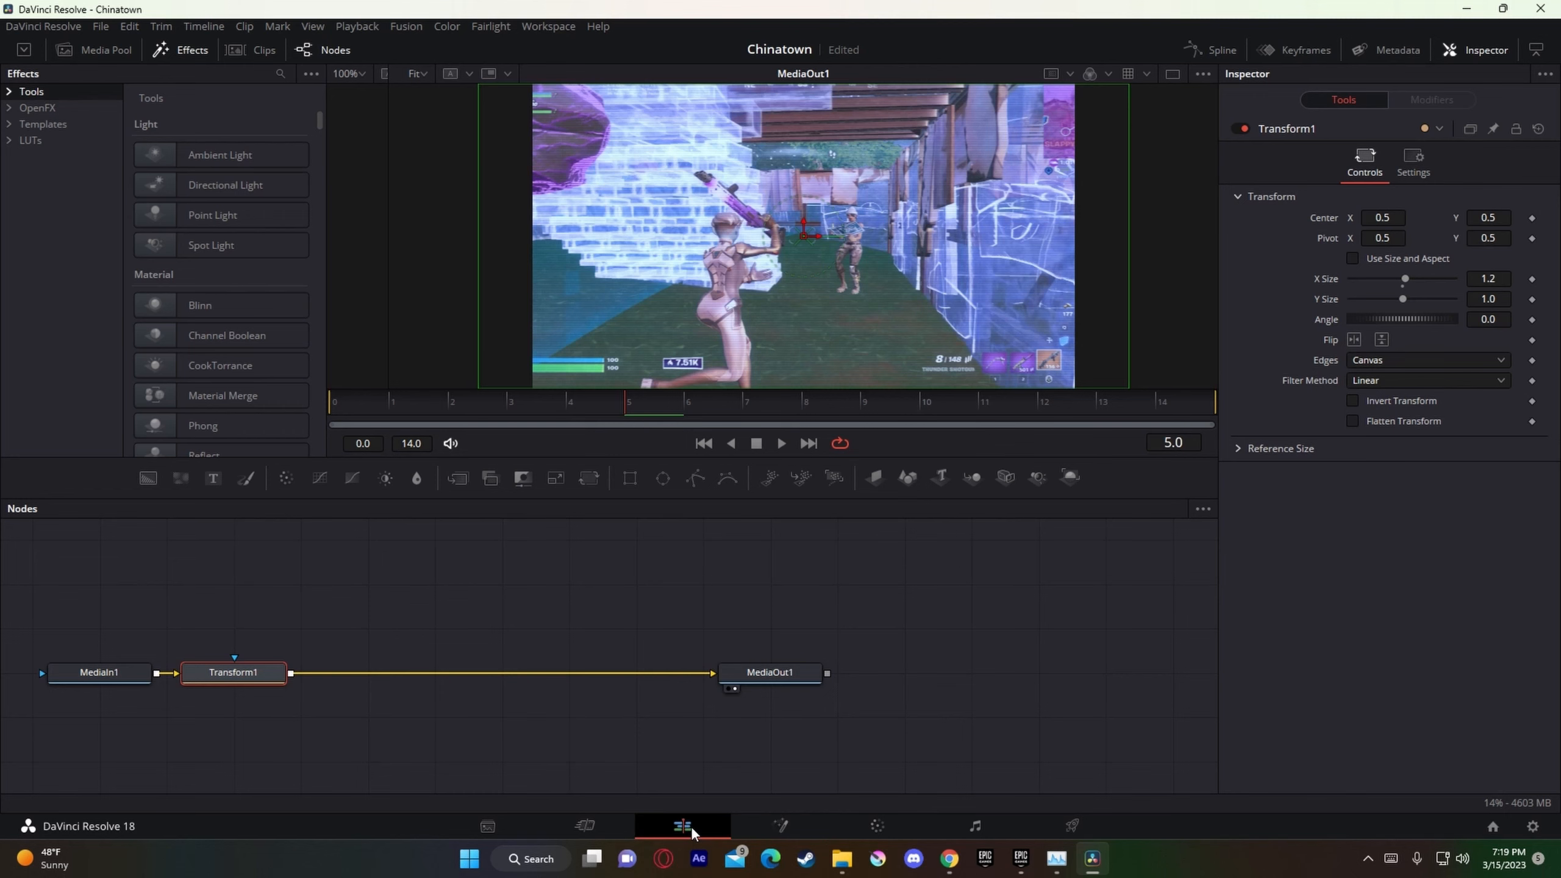
{"action": "scroll", "coordinate": [1190, 647], "scroll_direction": "down", "scroll_amount": 4}
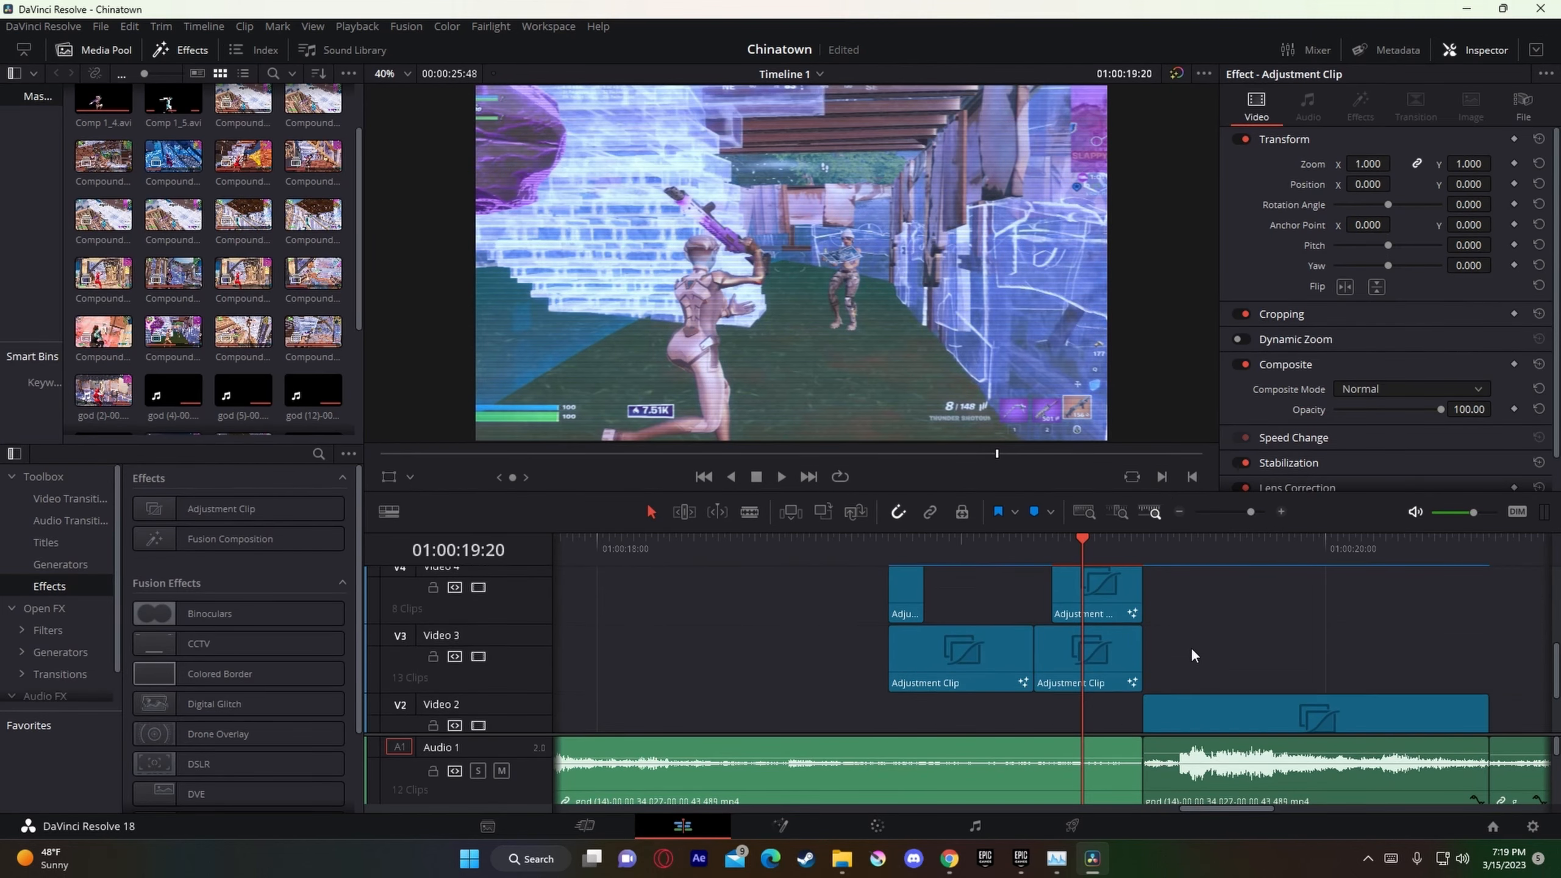
{"action": "left_click", "coordinate": [1106, 651]}
{"action": "scroll", "coordinate": [1090, 588], "scroll_direction": "up", "scroll_amount": 2}
{"action": "left_click", "coordinate": [1174, 557]}
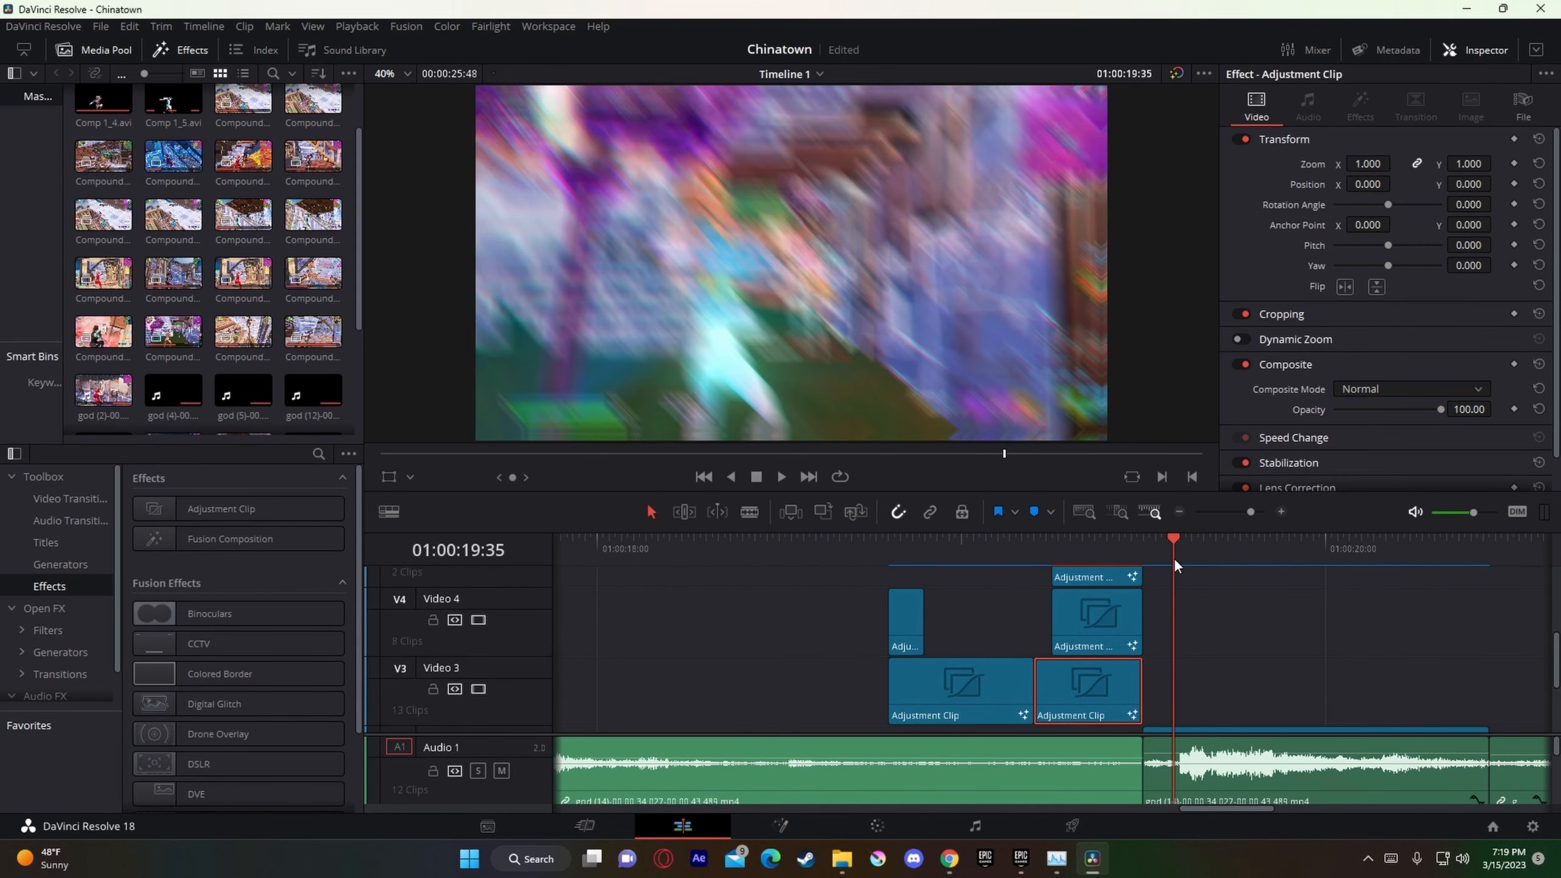
{"action": "left_click_drag", "start_coordinate": [1250, 512], "coordinate": [1244, 513]}
{"action": "scroll", "coordinate": [1217, 696], "scroll_direction": "down", "scroll_amount": 3}
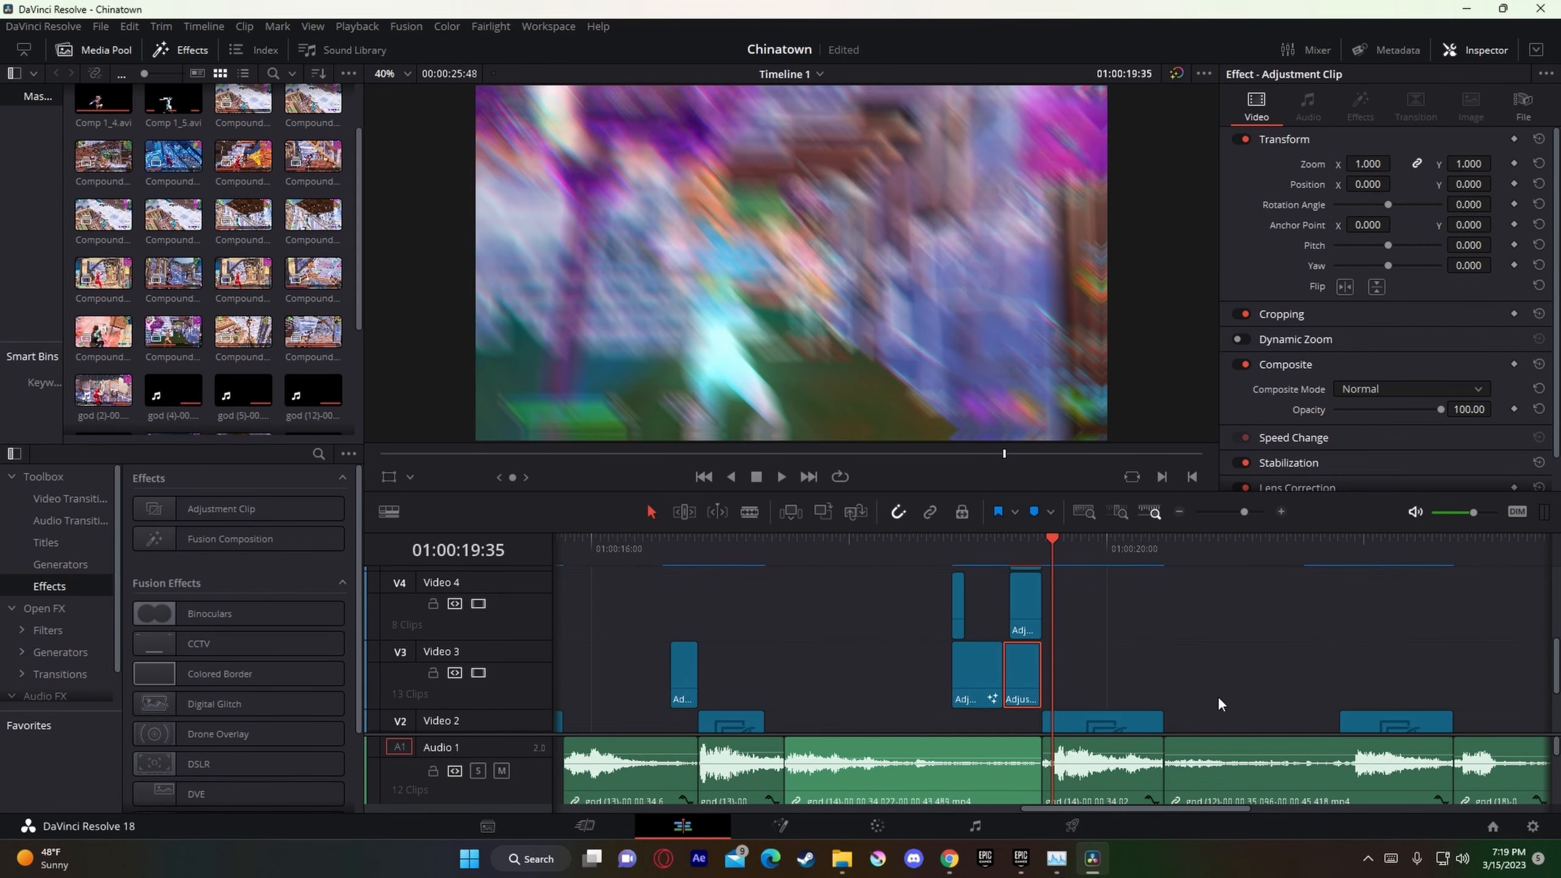
{"action": "left_click", "coordinate": [1342, 559]}
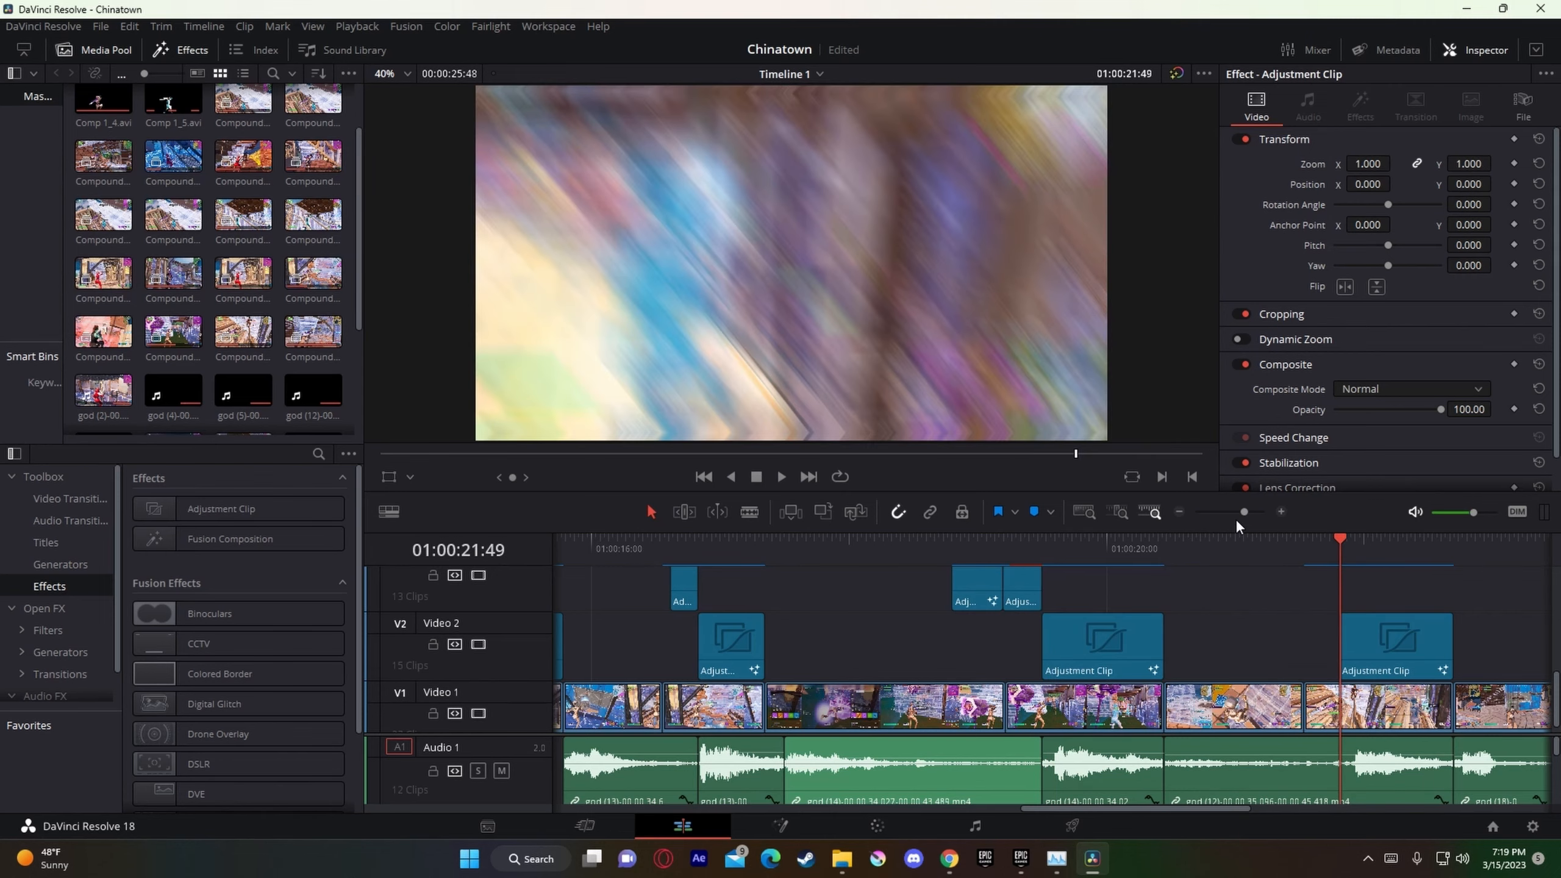
{"action": "left_click_drag", "start_coordinate": [1235, 518], "coordinate": [1237, 517]}
{"action": "left_click", "coordinate": [1178, 560]}
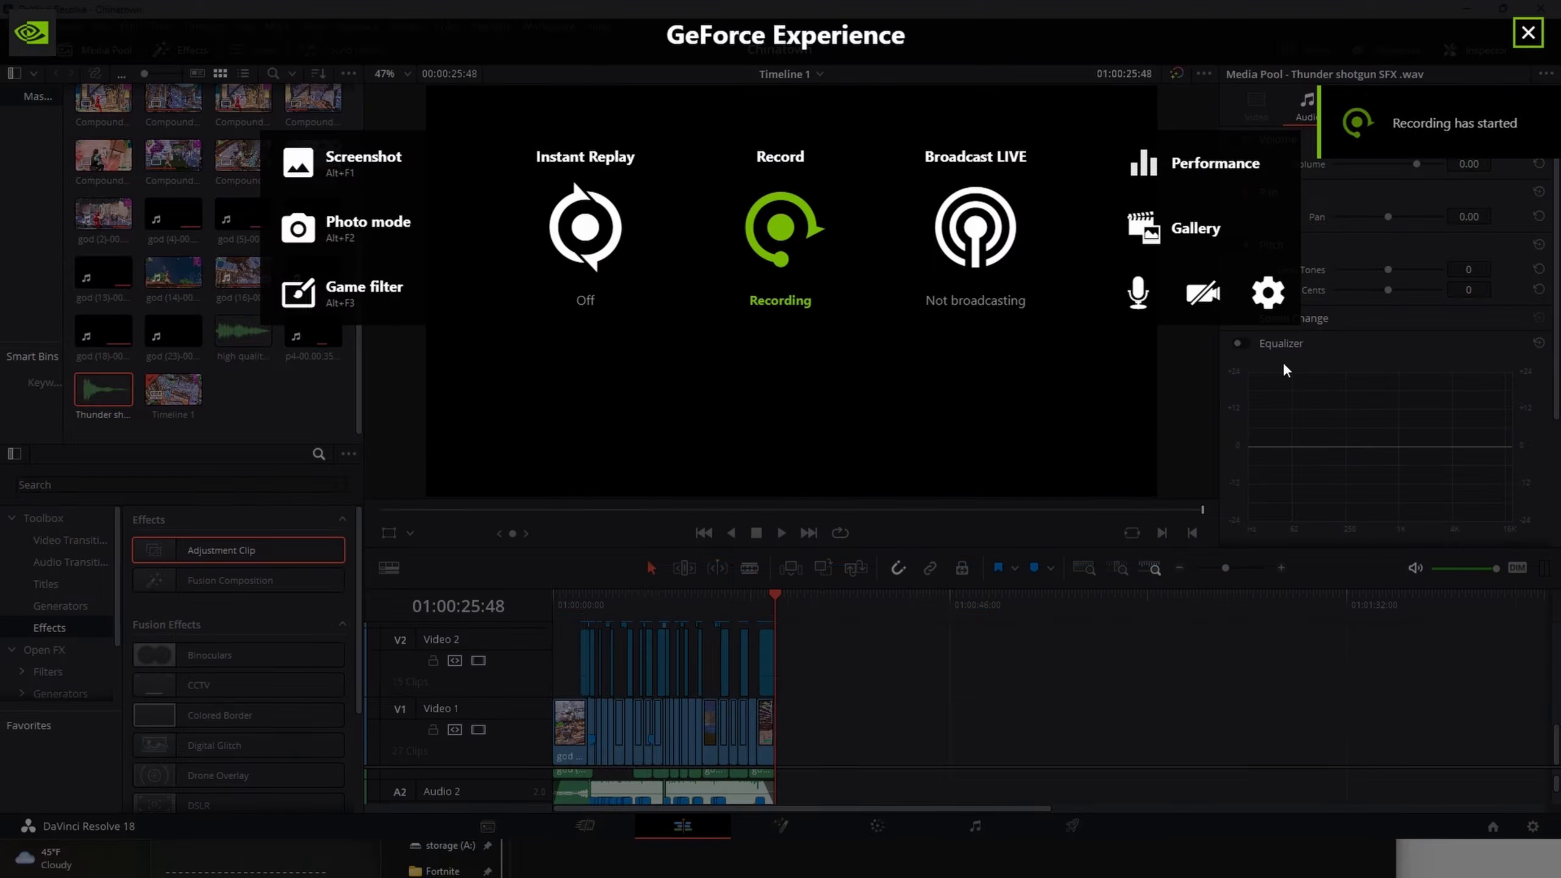
{"action": "key", "text": "alt+z"}
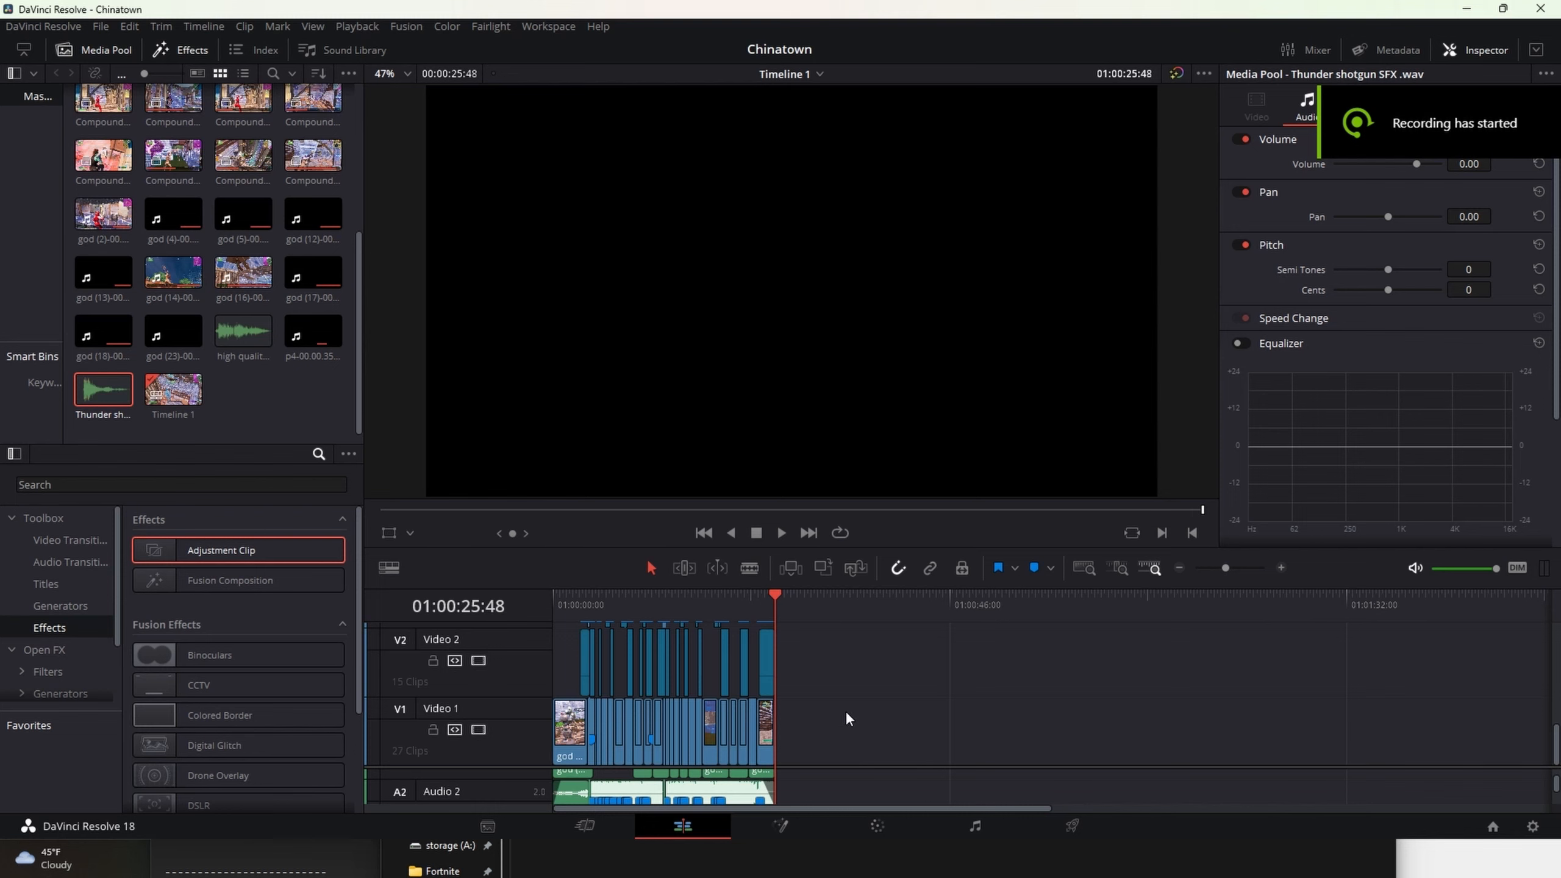
Step: Put the playhead at 01:00:03:10 and enlarge the timeline area so that the lower audio tracks are accessible
{"action": "left_click_drag", "start_coordinate": [766, 595], "coordinate": [1250, 569]}
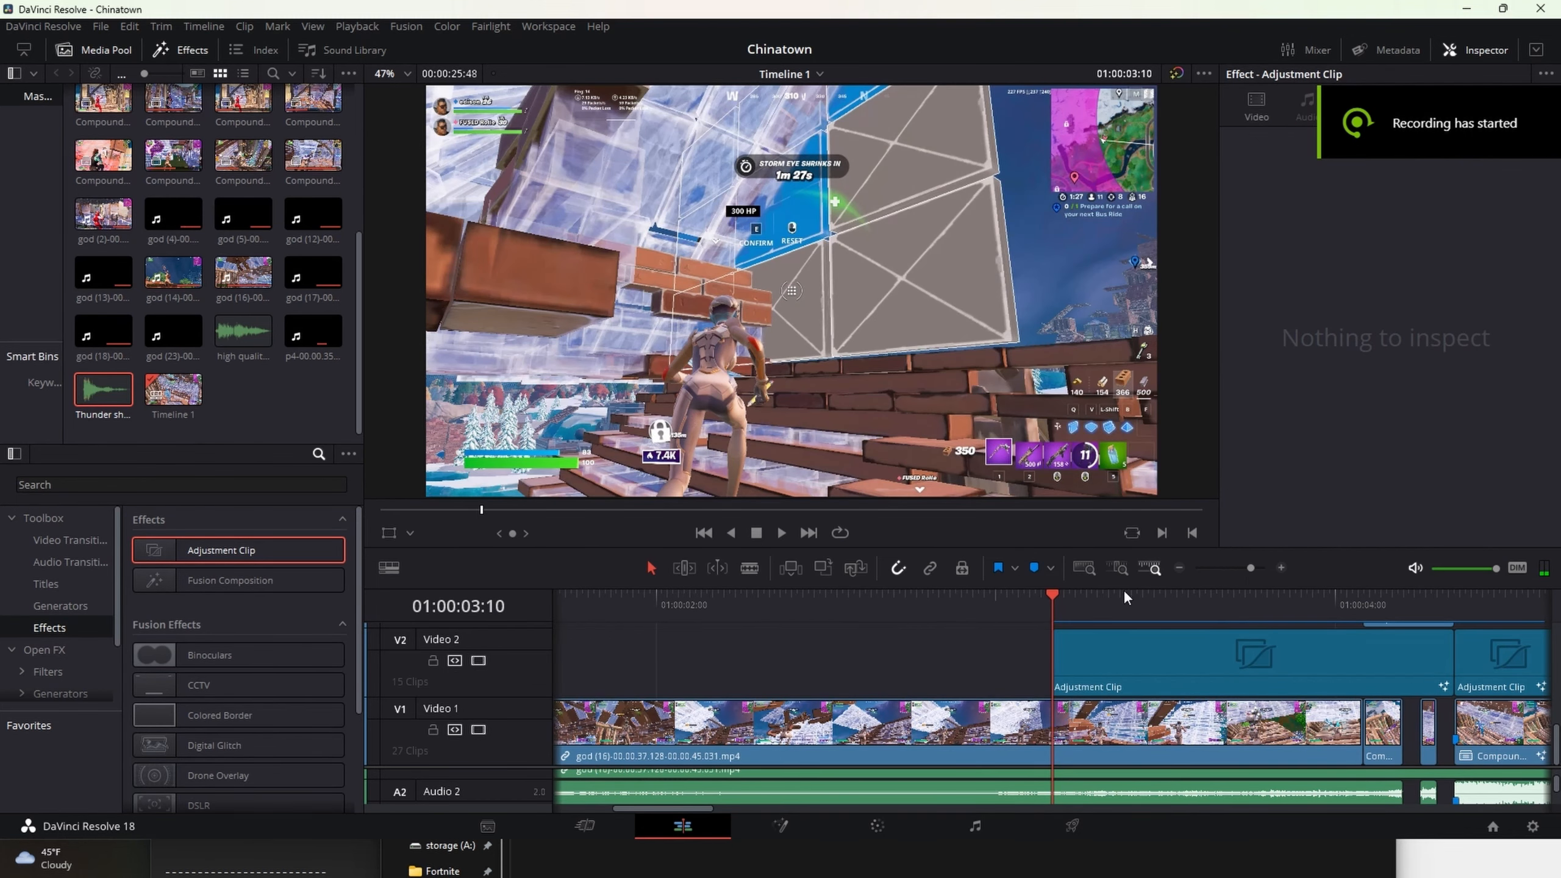
{"action": "scroll", "coordinate": [1266, 738], "scroll_direction": "up", "scroll_amount": 3}
{"action": "key", "text": "super"}
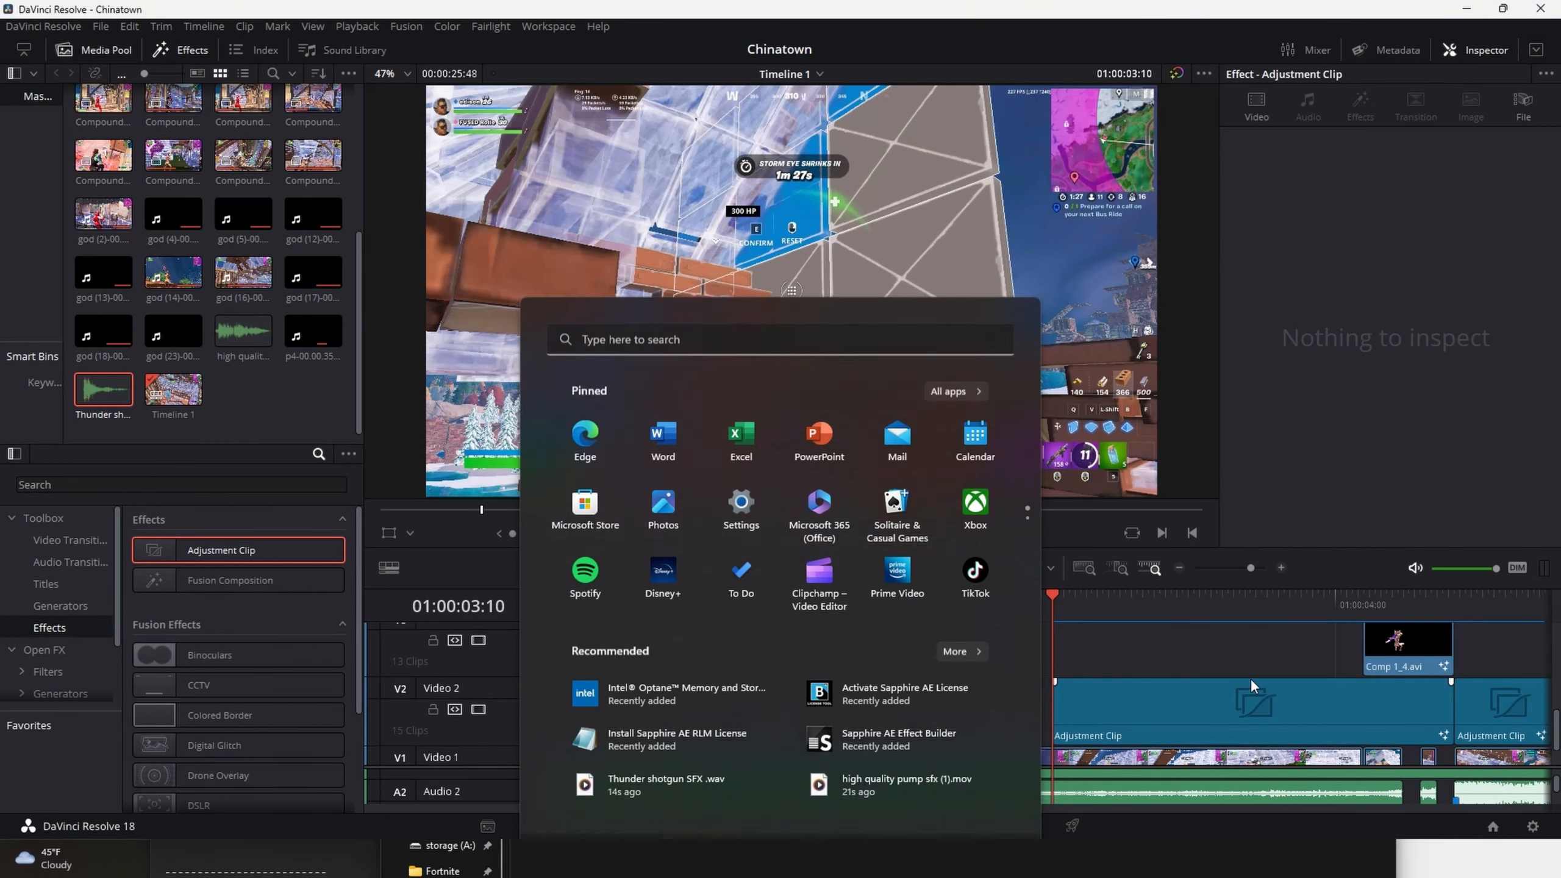
{"action": "key", "text": "super"}
{"action": "left_click_drag", "start_coordinate": [1266, 588], "coordinate": [1260, 322]}
{"action": "scroll", "coordinate": [1279, 772], "scroll_direction": "down", "scroll_amount": 1}
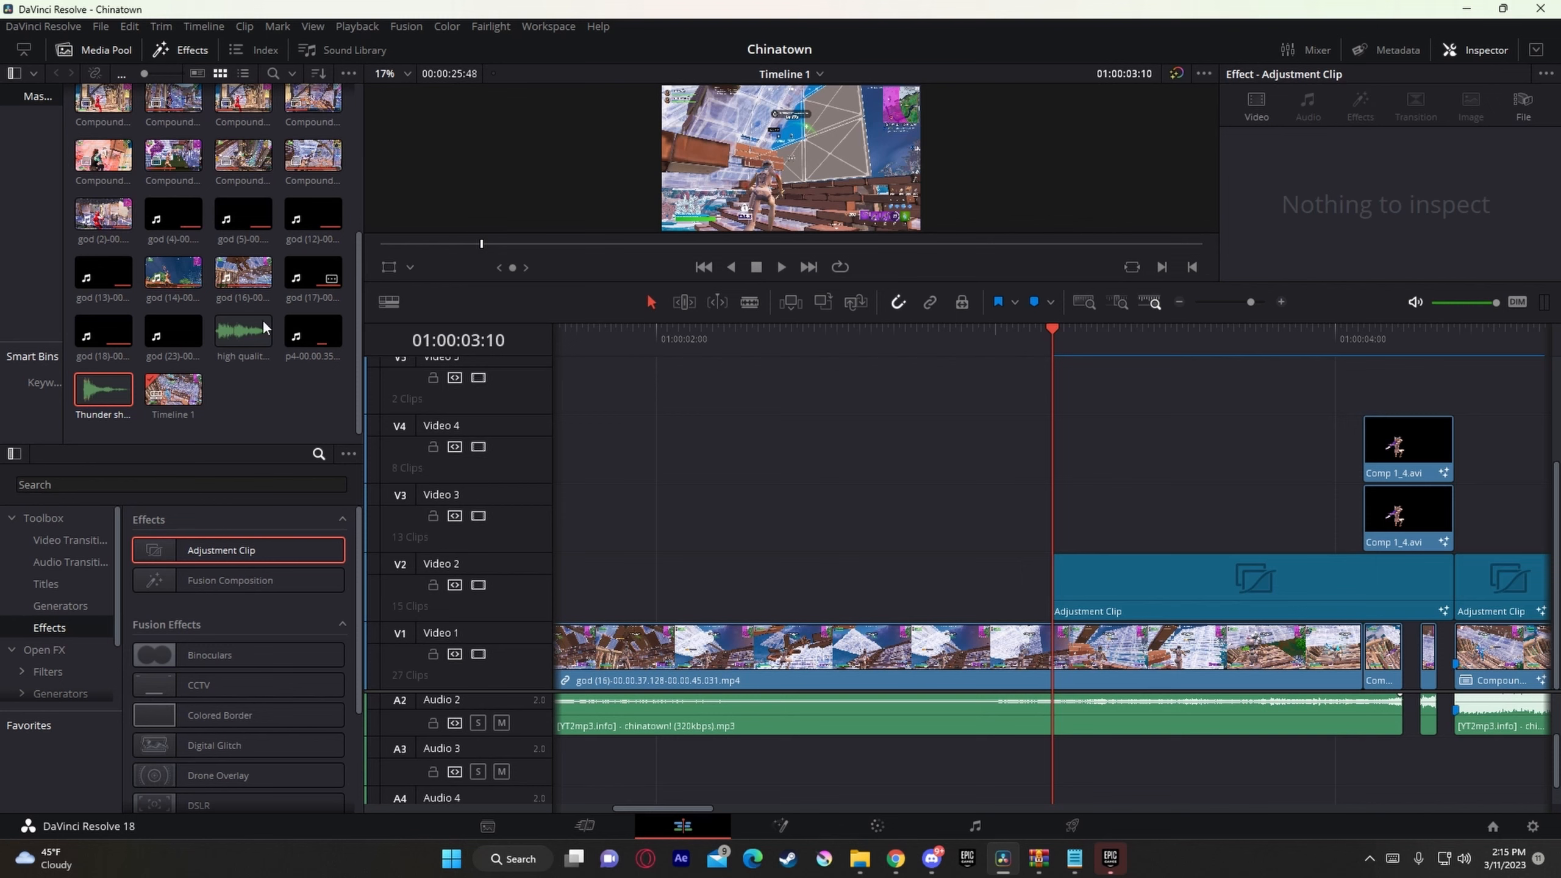
Step: Place Thunder shotgun SFX .wav on Audio 3, starting just after 01:00:03:10
{"action": "mouse_move", "coordinate": [228, 344]}
{"action": "left_mouse_down"}
{"action": "mouse_move", "coordinate": [1242, 720]}
{"action": "mouse_move", "coordinate": [1260, 792]}
{"action": "mouse_move", "coordinate": [325, 483]}
{"action": "mouse_move", "coordinate": [240, 322]}
{"action": "left_mouse_up"}
{"action": "left_click", "coordinate": [122, 396]}
{"action": "left_click_drag", "start_coordinate": [954, 732], "coordinate": [1100, 778]}
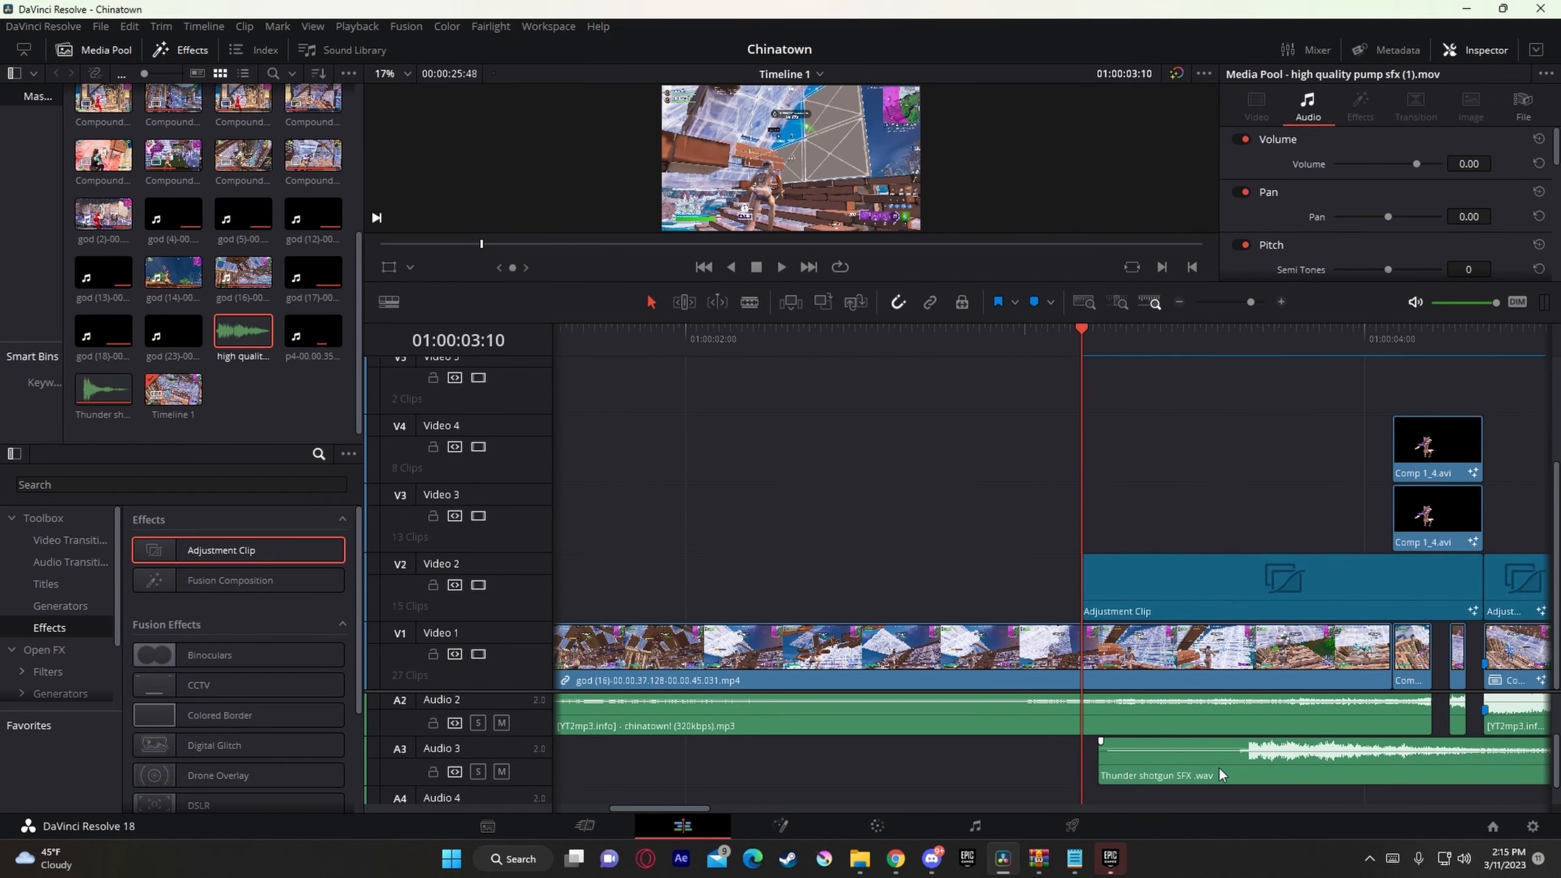
Step: Split the Thunder shotgun sound at 01:00:03:39, where the shot begins, and delete its quiet lead-in
{"action": "left_click", "coordinate": [1244, 373]}
{"action": "left_click", "coordinate": [1260, 302]}
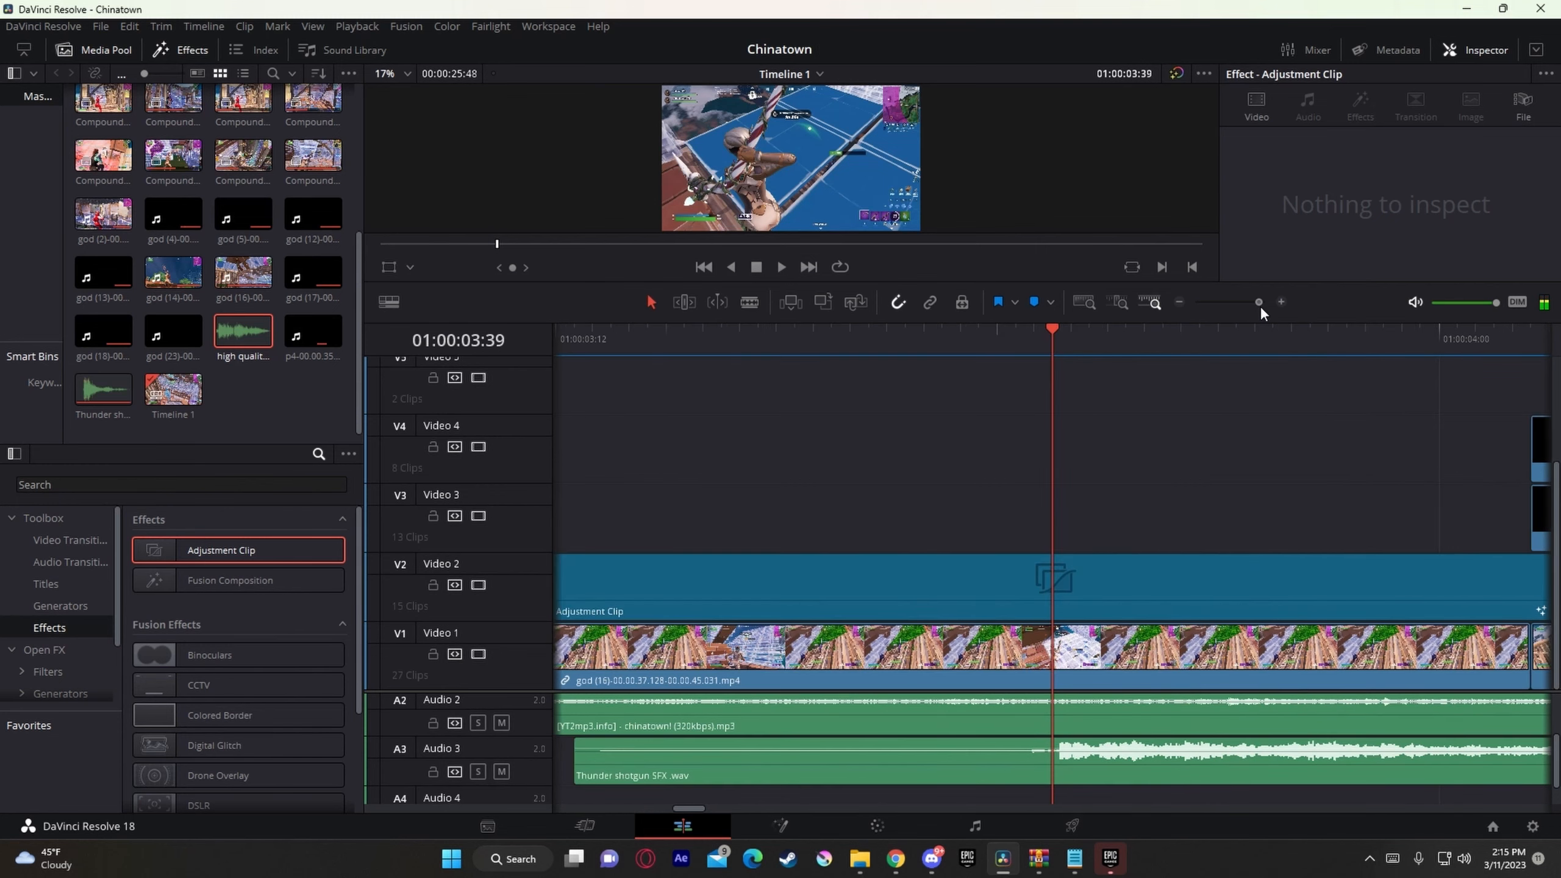
{"action": "left_click", "coordinate": [935, 761]}
{"action": "key", "text": "ctrl+b"}
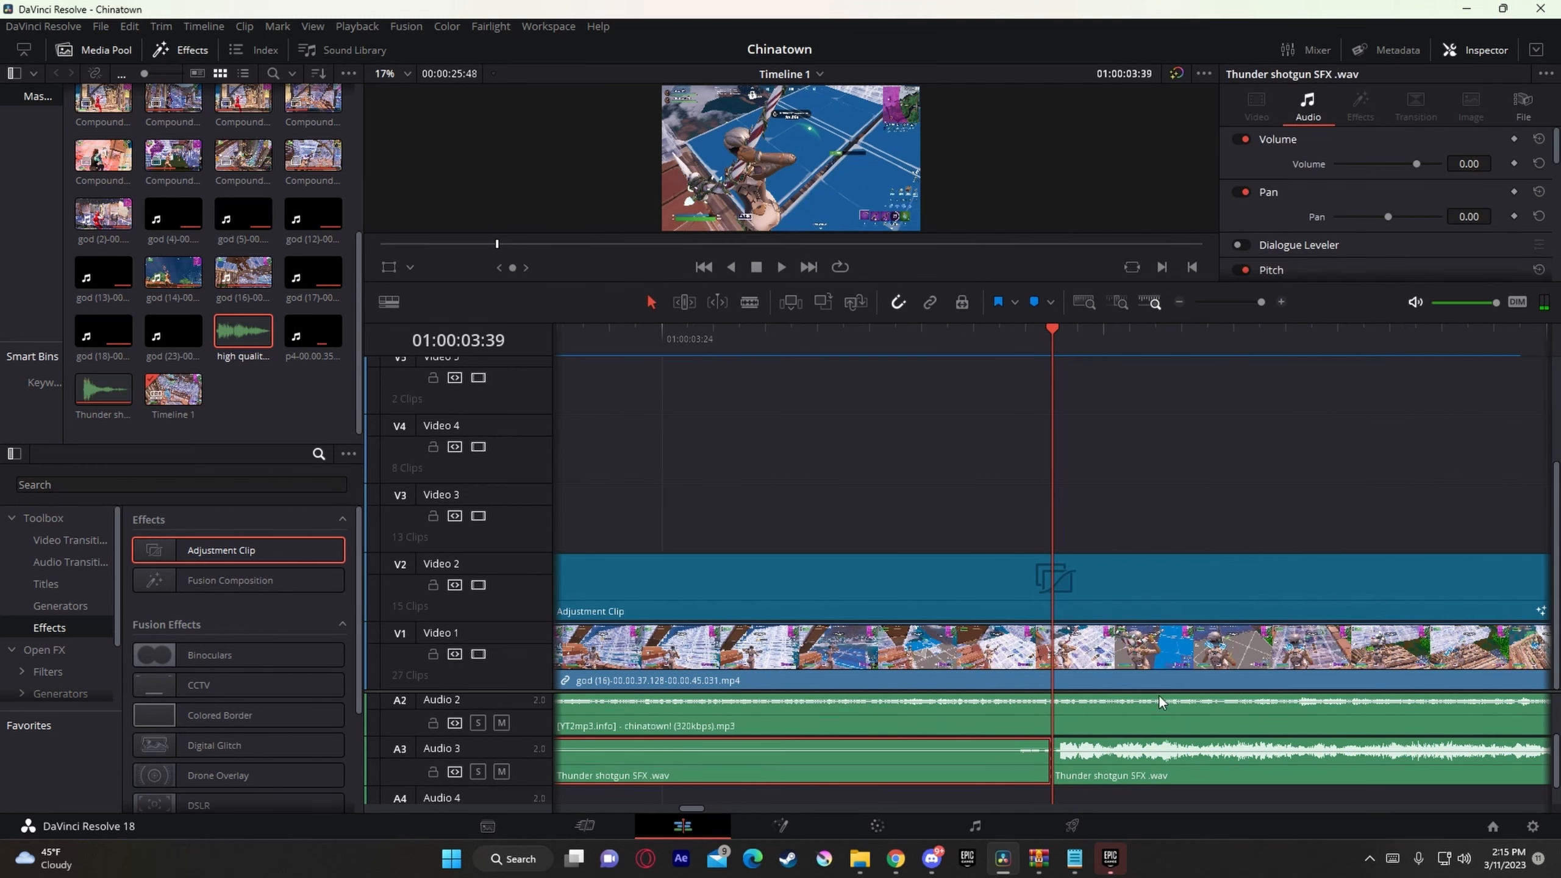
{"action": "key", "text": "BackSpace"}
Step: Move the trimmed shotgun sound to start at Marker 1 (01:00:04:21) on Audio 3, and play it from there
{"action": "left_click_drag", "start_coordinate": [1257, 302], "coordinate": [1250, 305]}
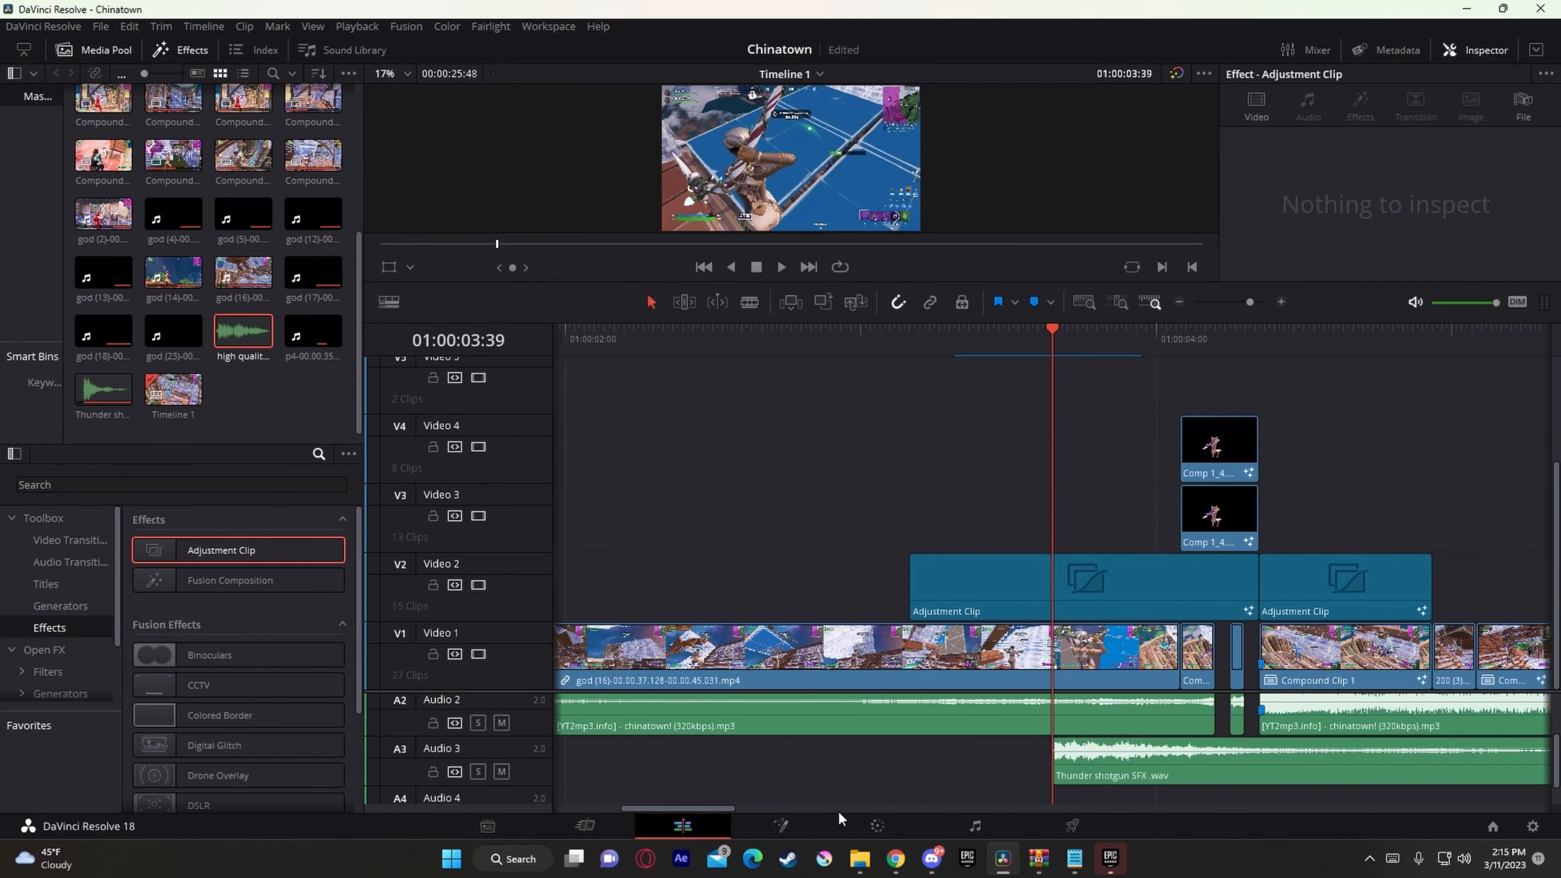
{"action": "left_click_drag", "start_coordinate": [1073, 772], "coordinate": [1280, 772]}
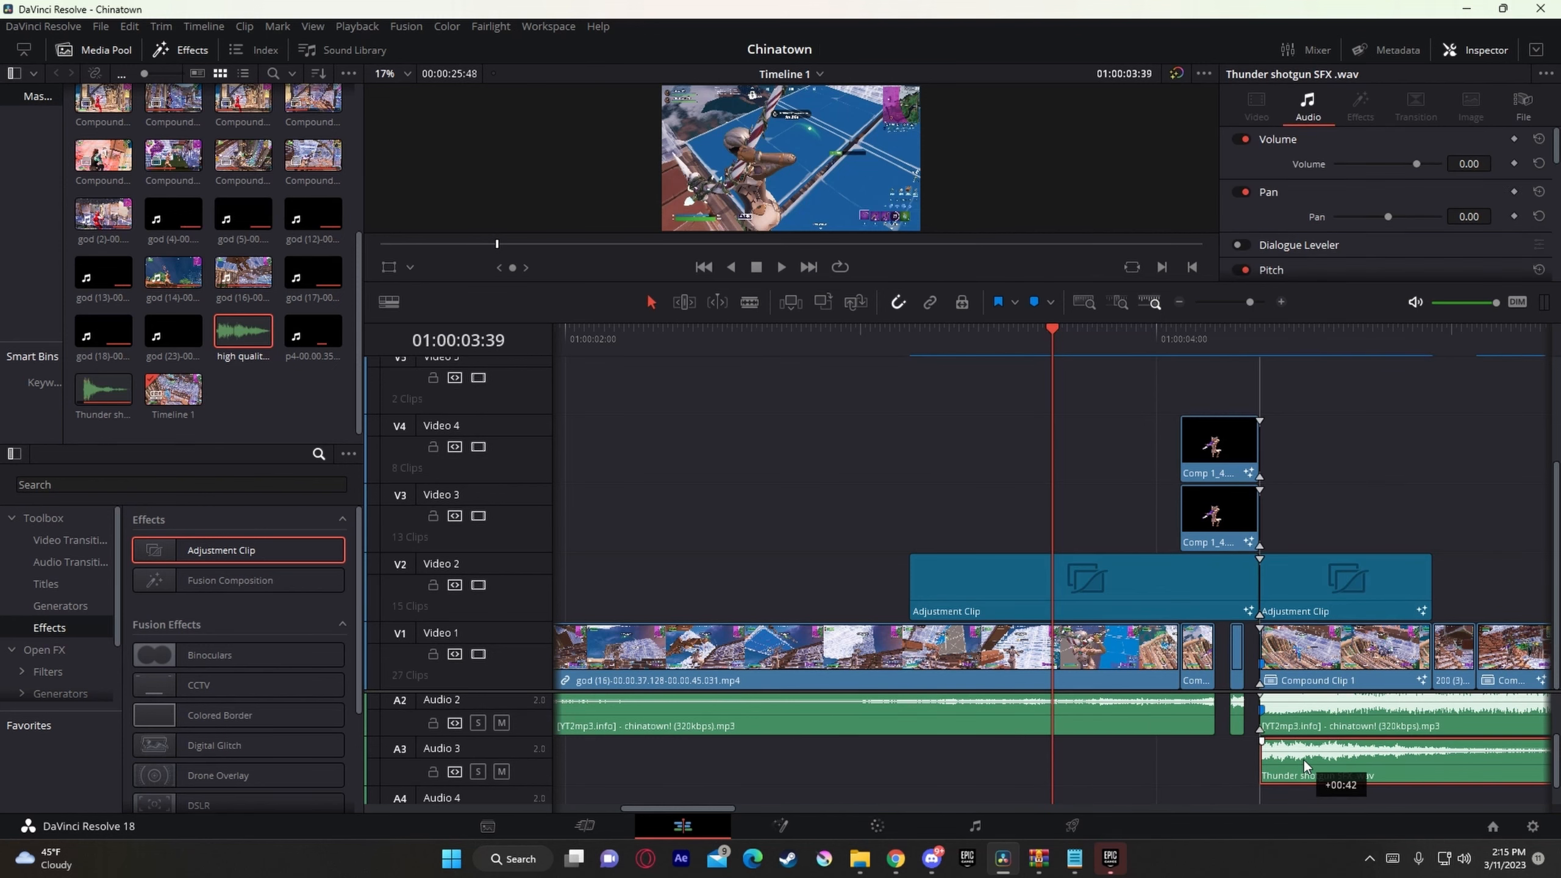
{"action": "left_click", "coordinate": [1269, 352]}
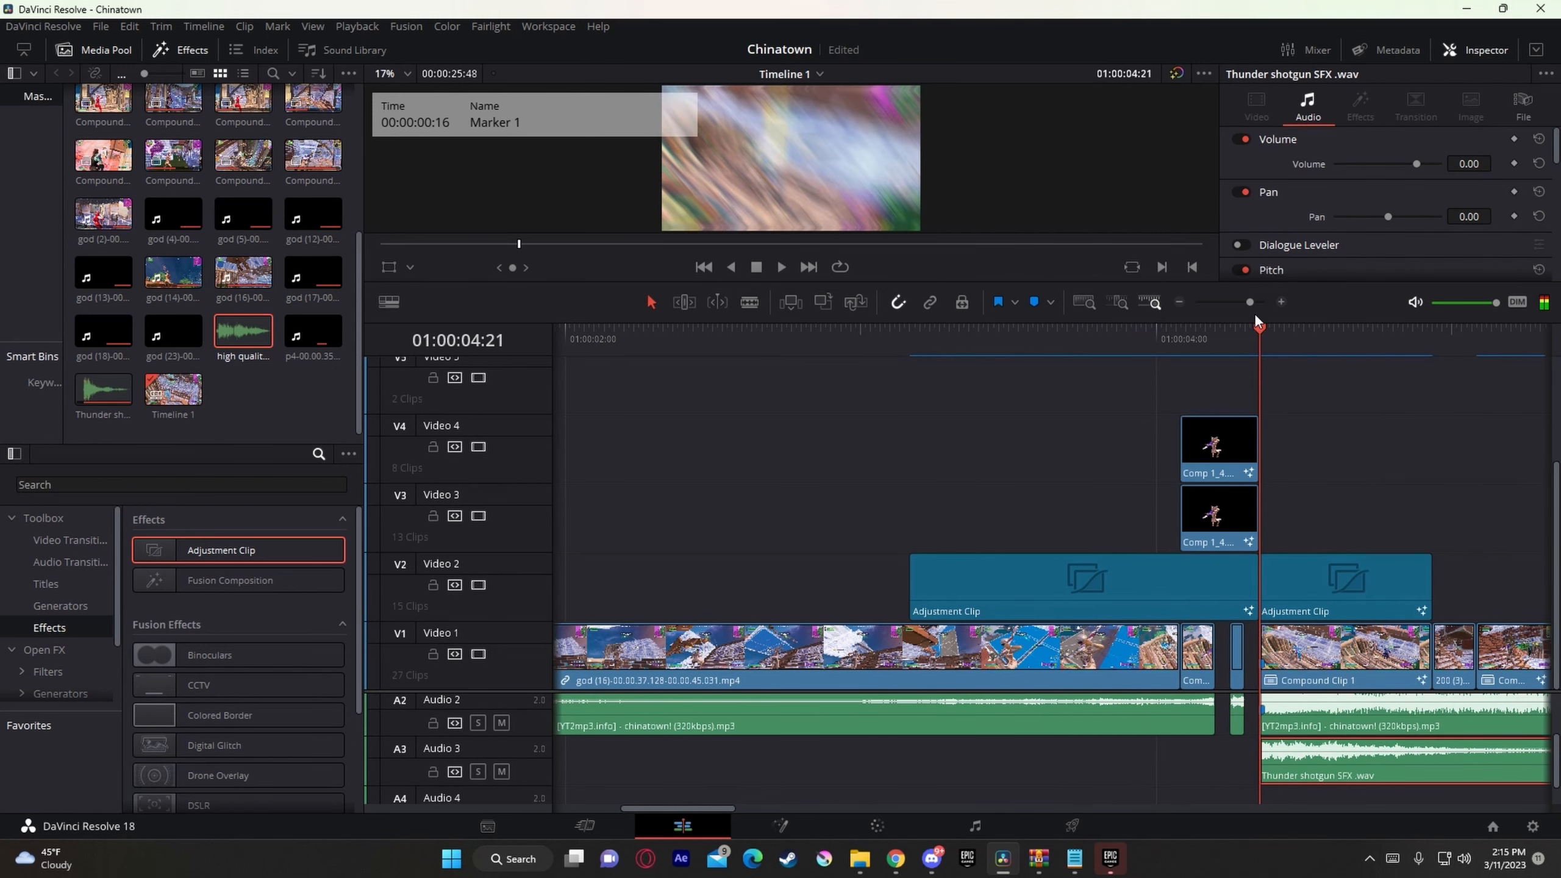
{"action": "left_click_drag", "start_coordinate": [1250, 303], "coordinate": [1246, 309]}
{"action": "key", "text": "space"}
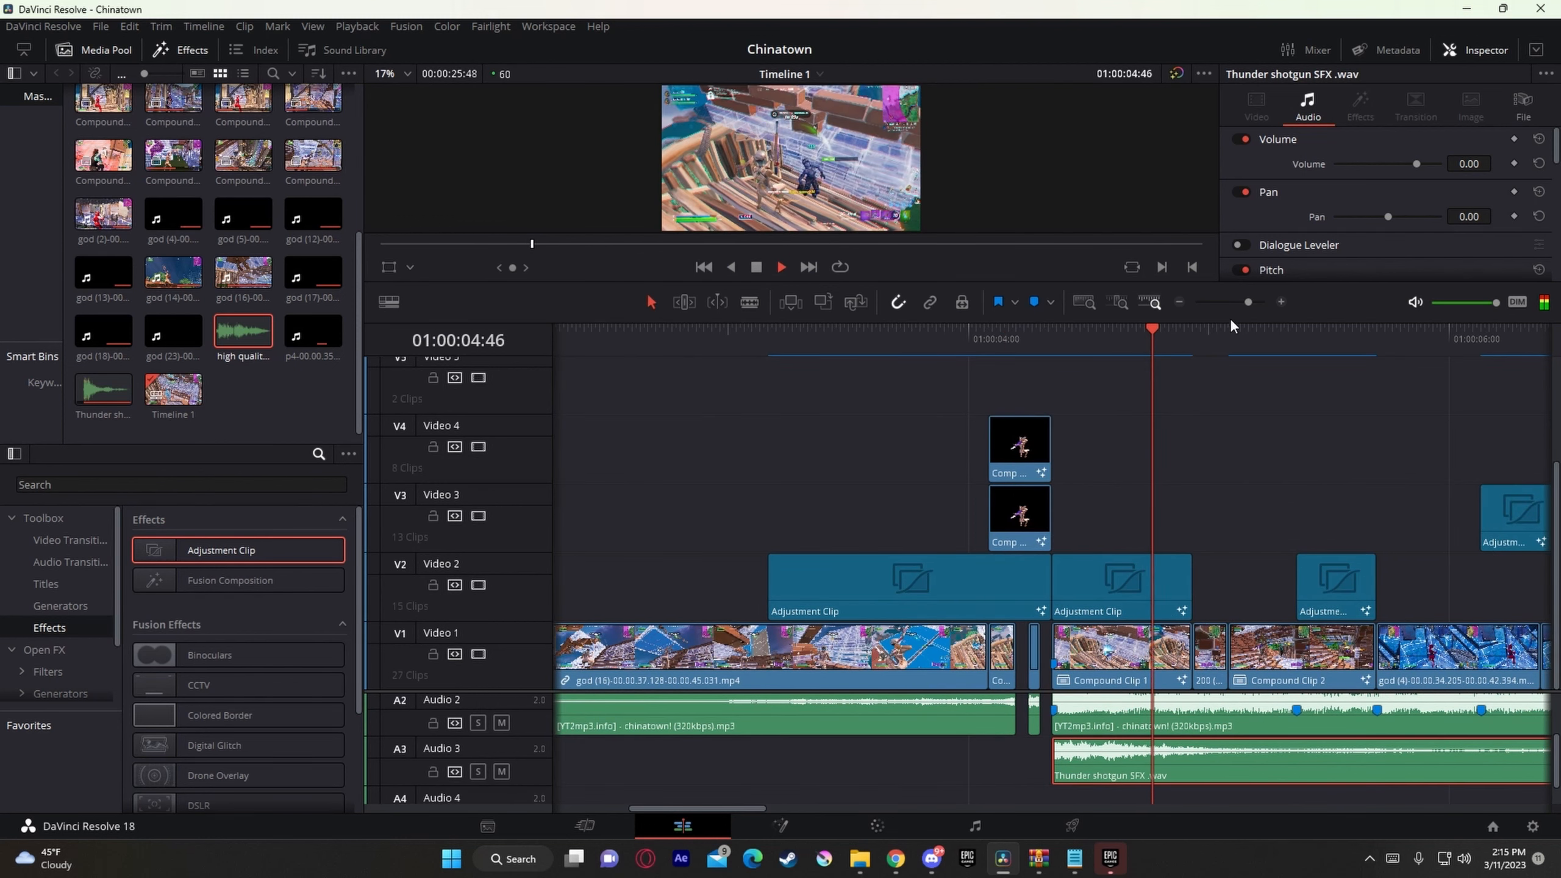
{"action": "key", "text": "space"}
Step: Shorten the god (16) clip on Audio 1 to end just after Marker 1, and play the passage from 01:00:03:33
{"action": "scroll", "coordinate": [1144, 738], "scroll_direction": "up", "scroll_amount": 2}
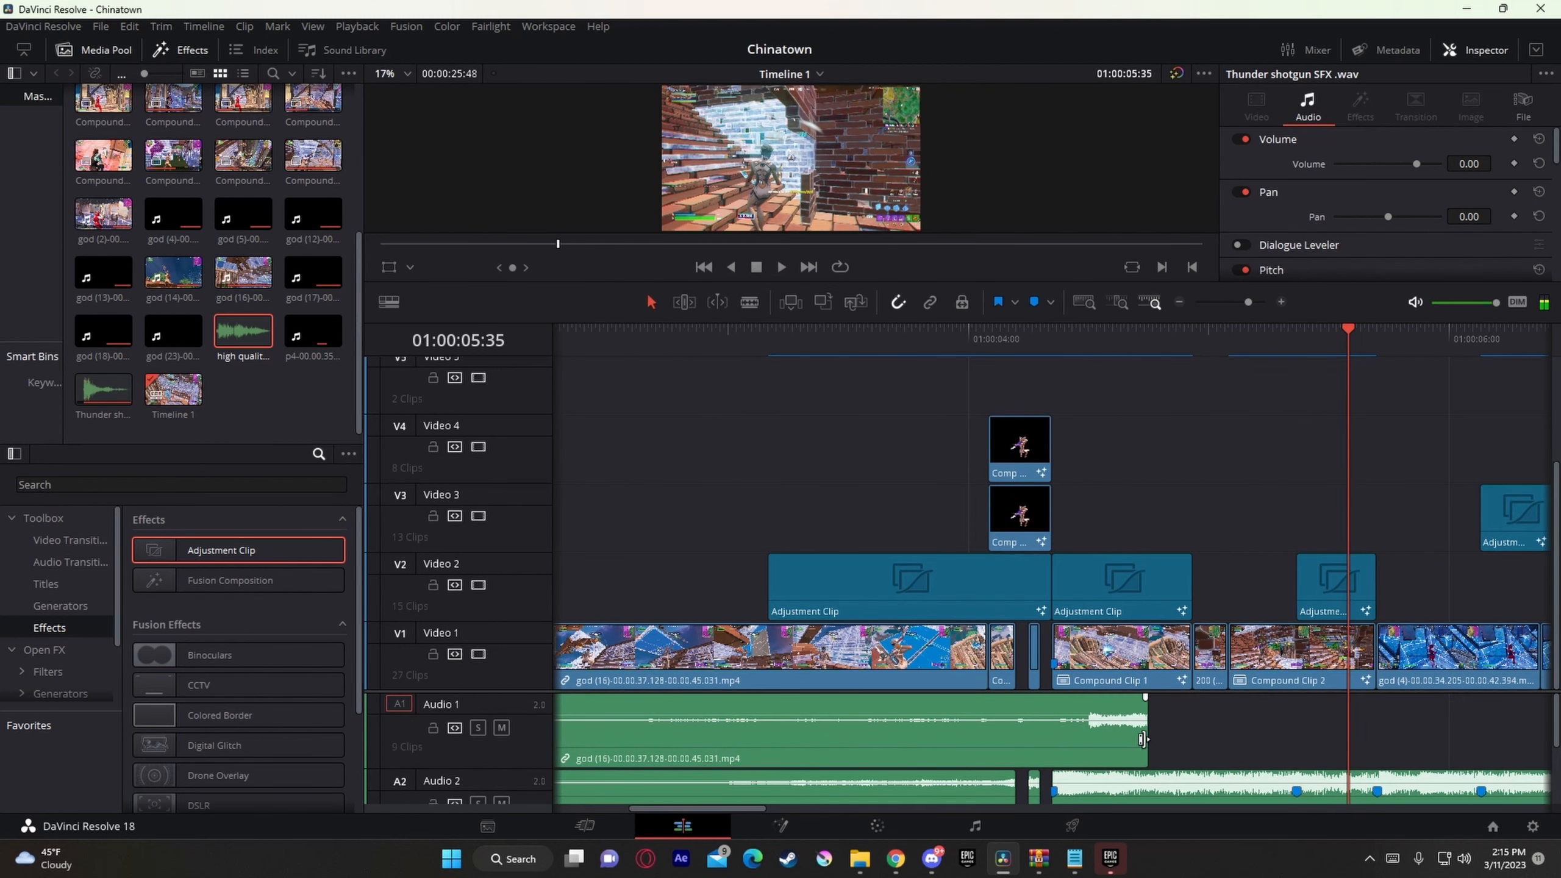
{"action": "left_click_drag", "start_coordinate": [1142, 740], "coordinate": [1076, 740]}
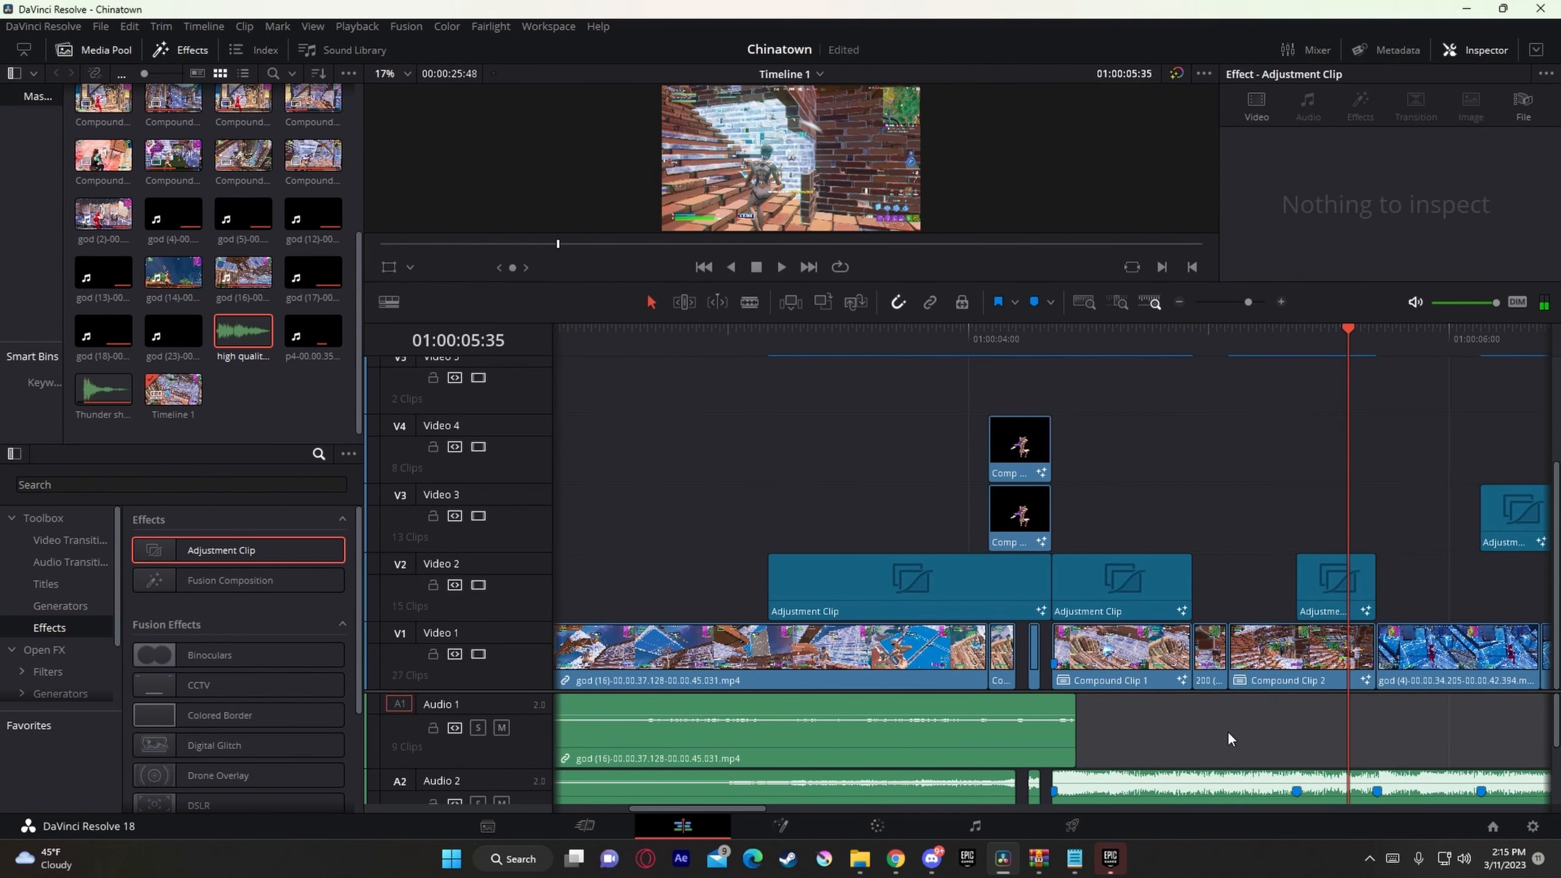
{"action": "scroll", "coordinate": [1228, 732], "scroll_direction": "down", "scroll_amount": 5}
{"action": "scroll", "coordinate": [1202, 734], "scroll_direction": "up", "scroll_amount": 3}
{"action": "left_click_drag", "start_coordinate": [1045, 334], "coordinate": [860, 342]}
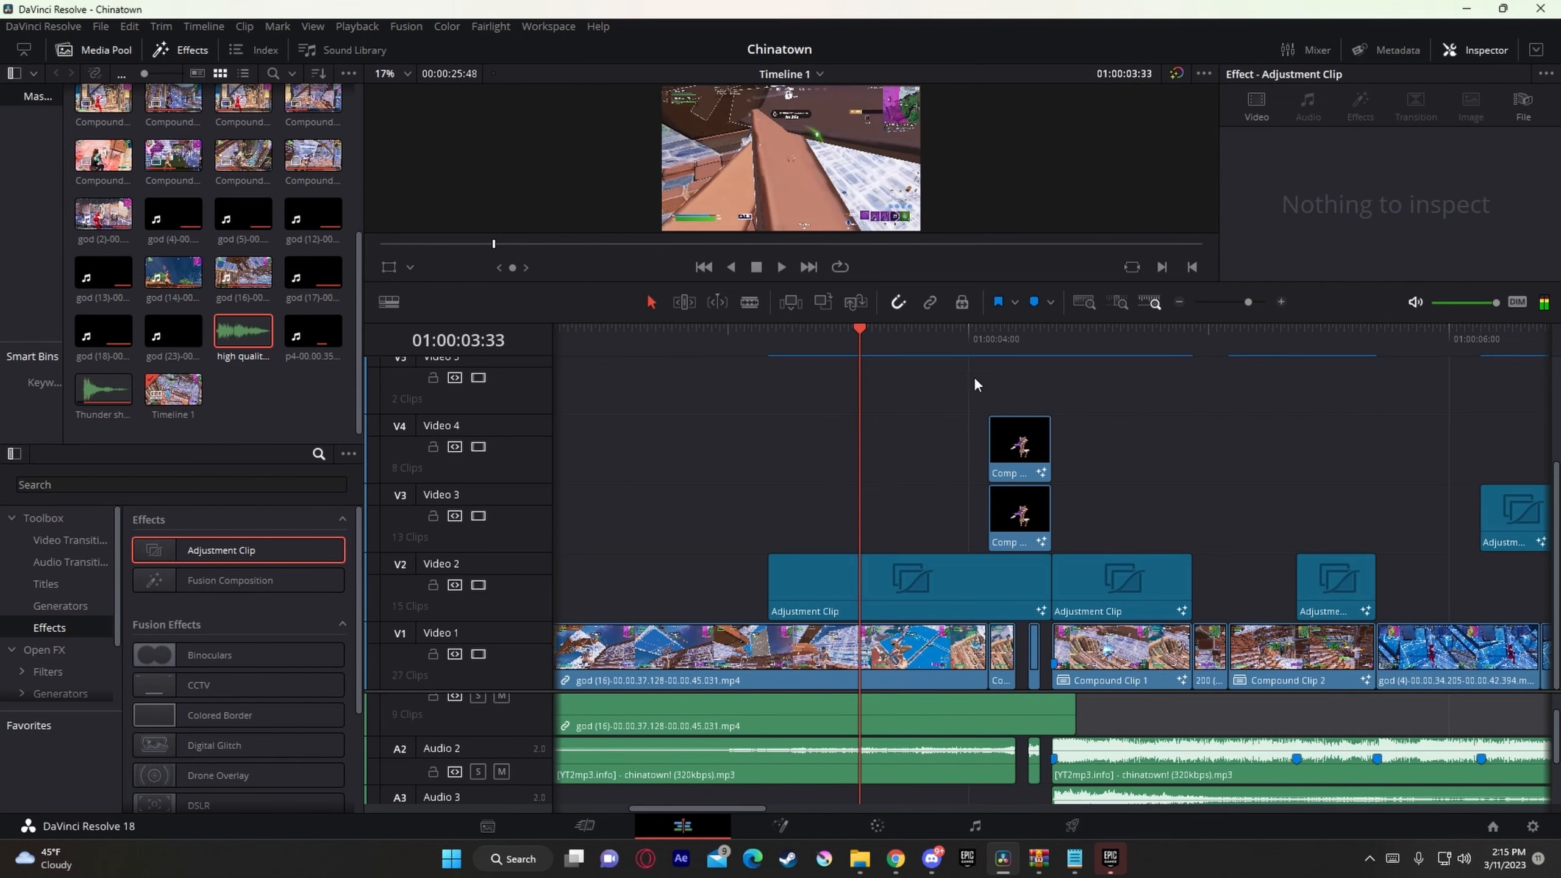
{"action": "key", "text": "space"}
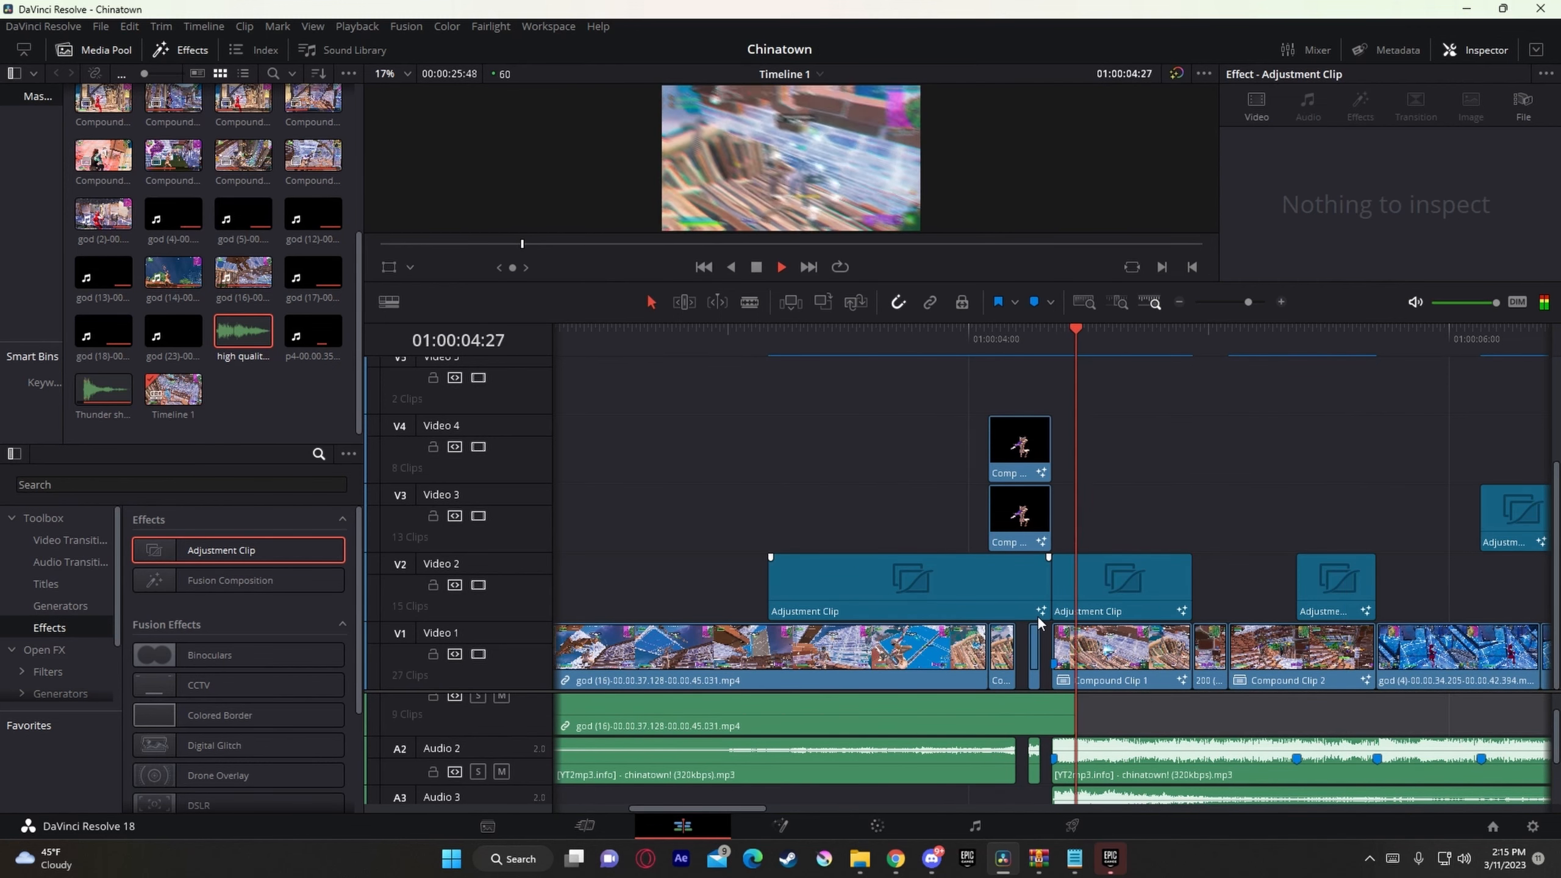
{"action": "key", "text": "space"}
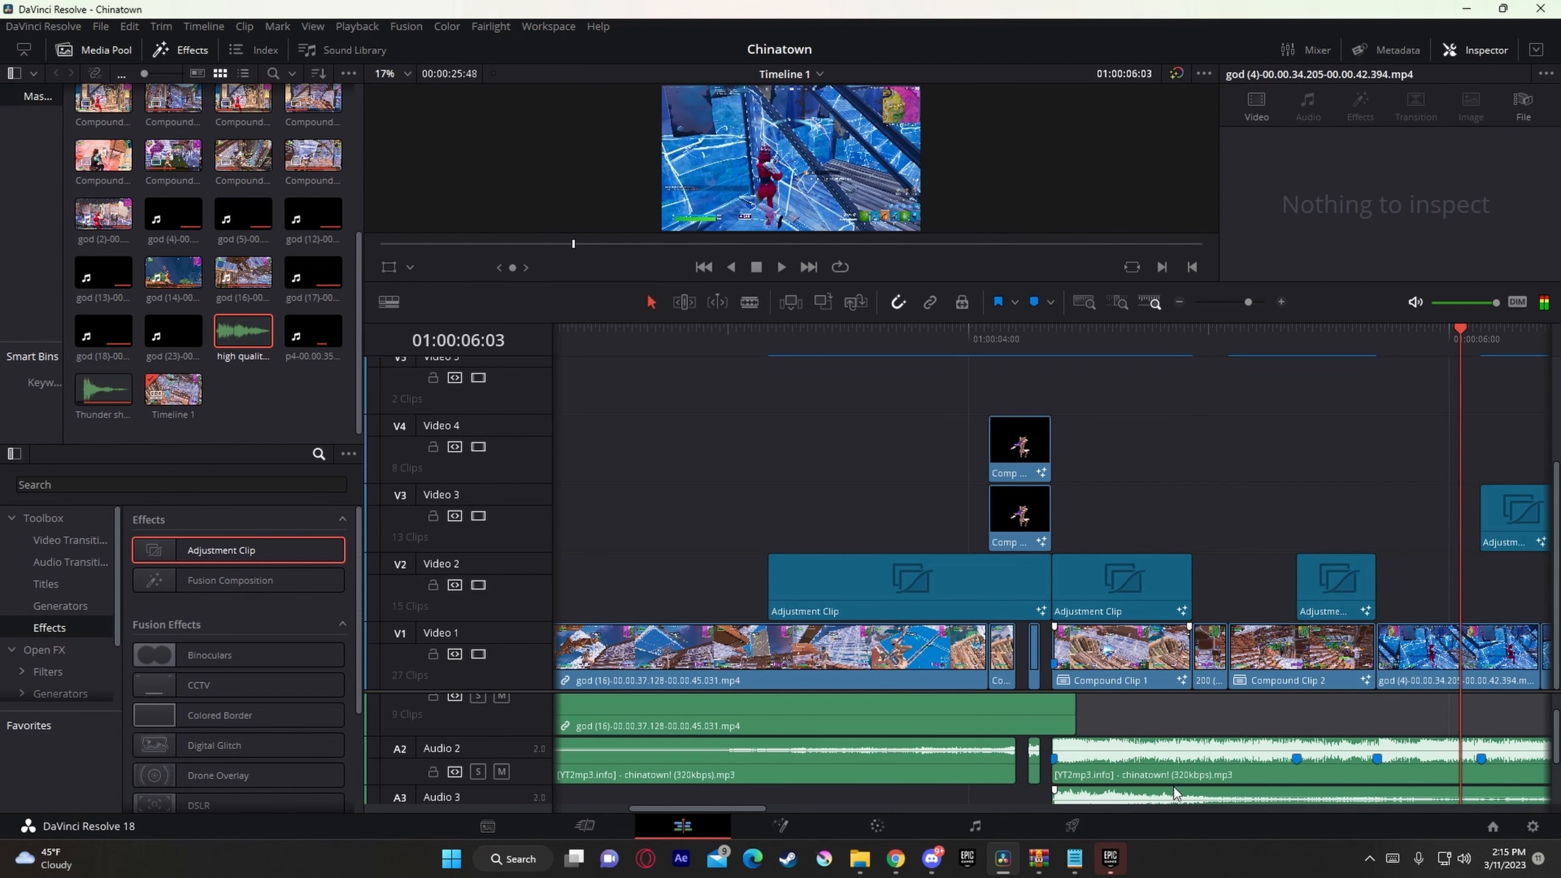
Step: Trim the end of the Thunder shotgun sound on Audio 3 to a short clip
{"action": "scroll", "coordinate": [1173, 787], "scroll_direction": "down", "scroll_amount": 1}
{"action": "left_click_drag", "start_coordinate": [717, 810], "coordinate": [764, 808]}
{"action": "left_click_drag", "start_coordinate": [1327, 786], "coordinate": [949, 765]}
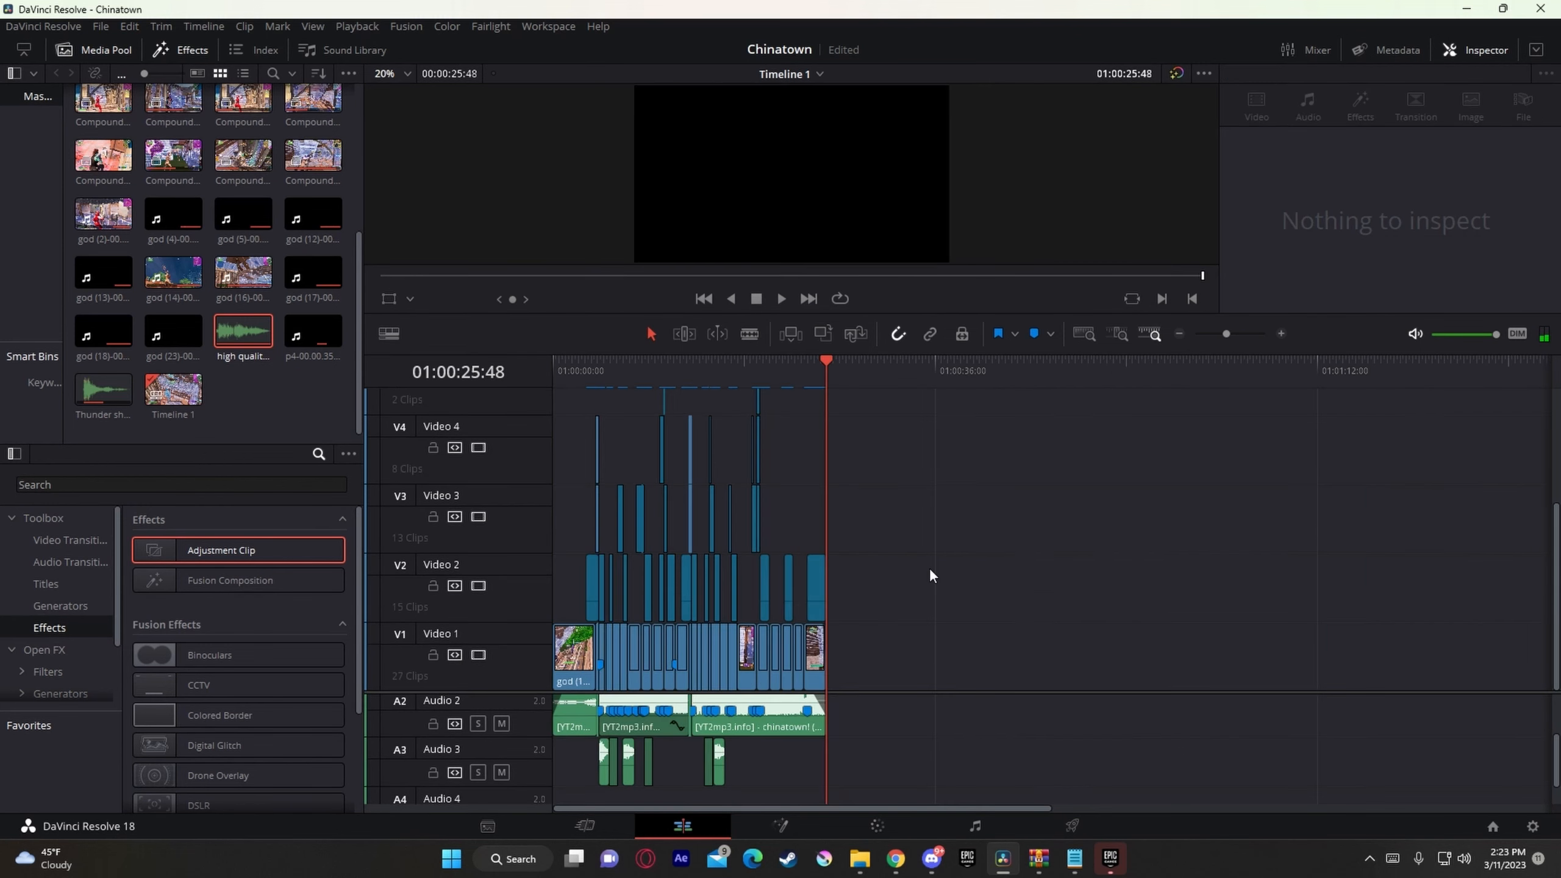
Step: Save the project and, on the Deliver page, set the export to a custom resolution of 2560 x 1440
{"action": "key", "text": "ctrl+s"}
{"action": "left_click", "coordinate": [1073, 826]}
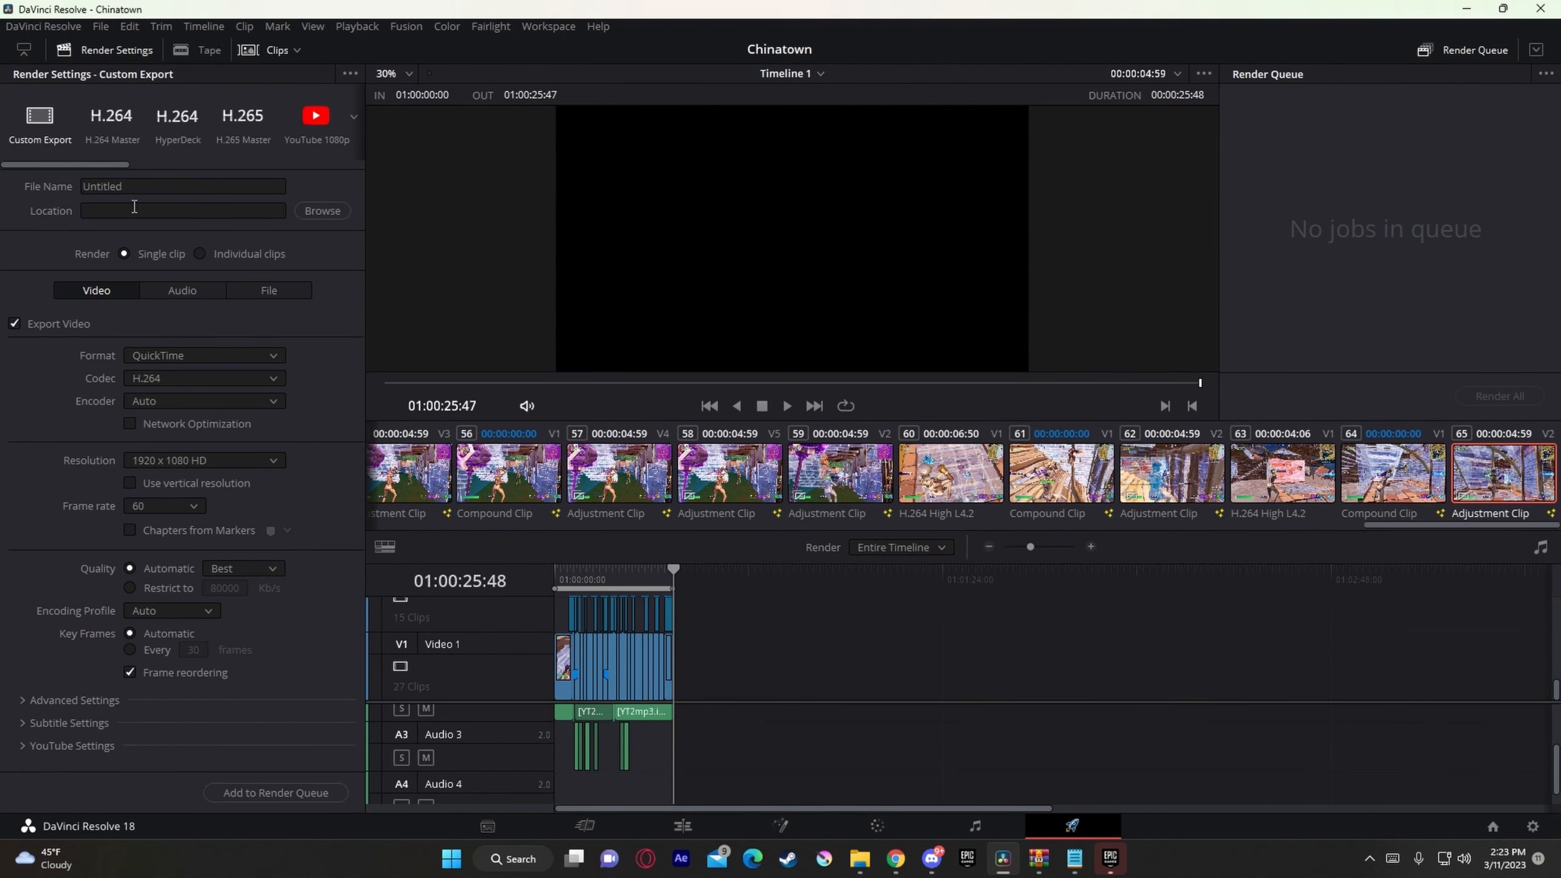
{"action": "left_click", "coordinate": [193, 460]}
{"action": "left_click", "coordinate": [150, 483]}
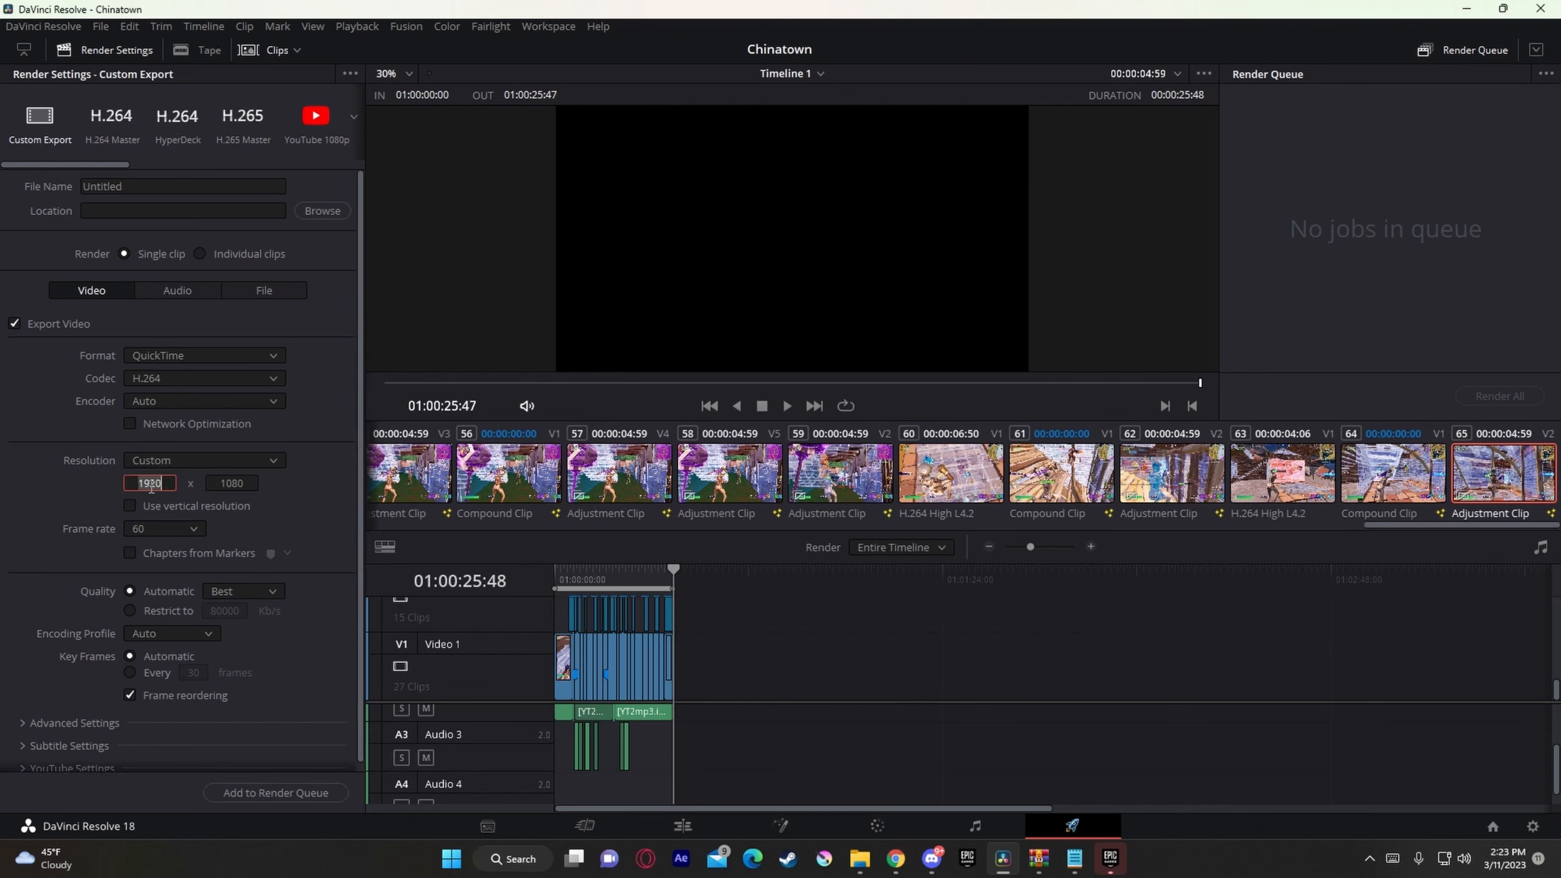
{"action": "type", "text": "2560"}
{"action": "key", "text": "Tab"}
{"action": "type", "text": "1440"}
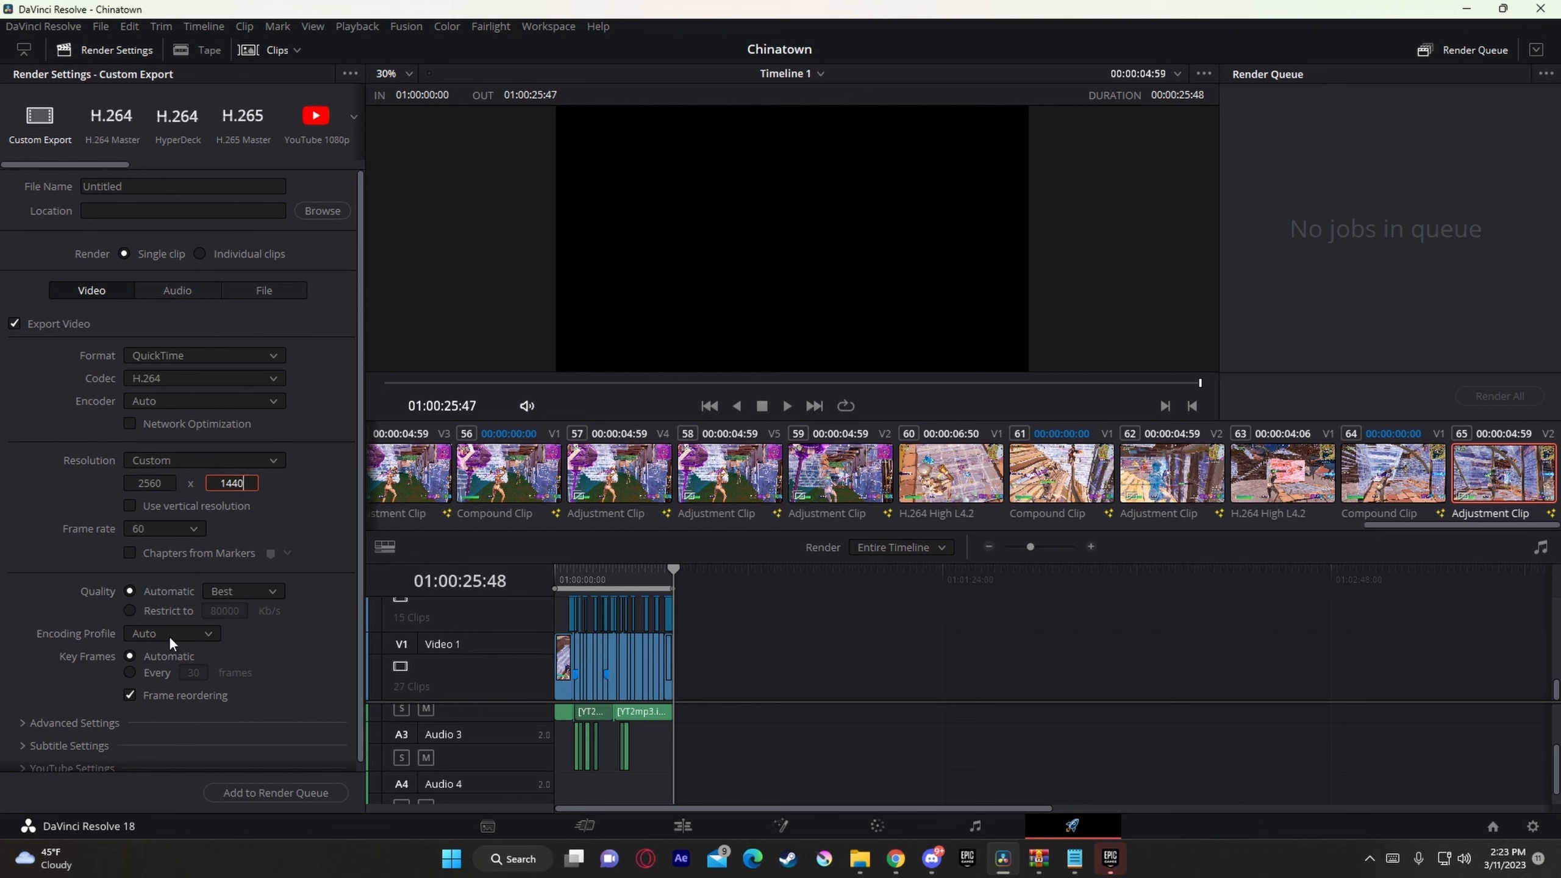
Step: Set the export's key frames to every 1 frame and its format to MP4
{"action": "left_click", "coordinate": [141, 675]}
{"action": "left_click_drag", "start_coordinate": [180, 675], "coordinate": [157, 675]}
{"action": "left_click", "coordinate": [202, 352]}
{"action": "left_click", "coordinate": [166, 481]}
{"action": "left_click", "coordinate": [323, 211]}
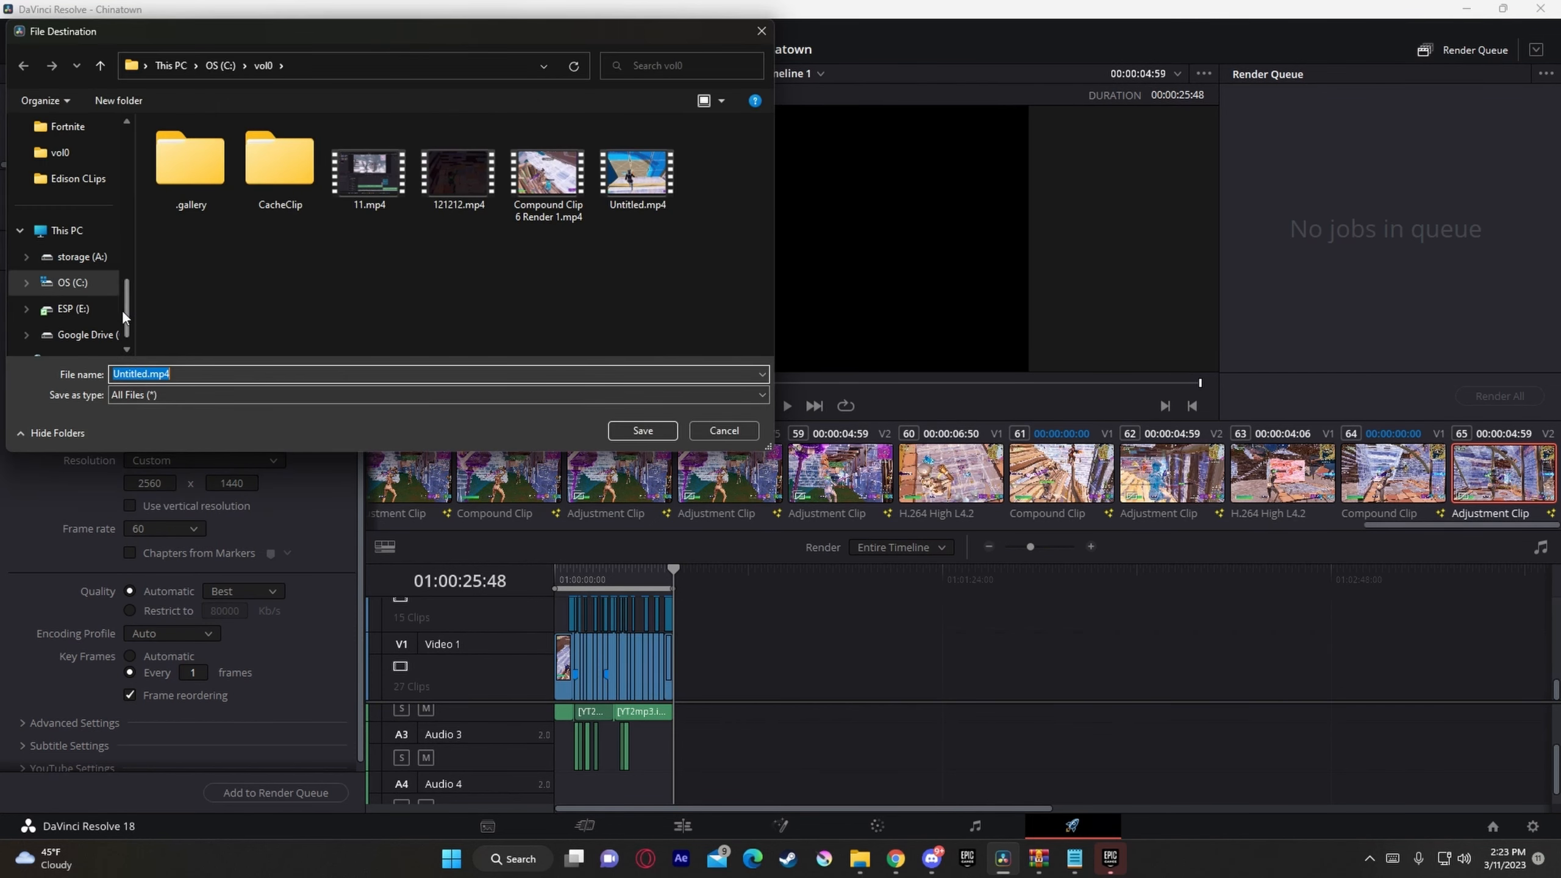
{"action": "scroll", "coordinate": [77, 311], "scroll_direction": "up", "scroll_amount": 2}
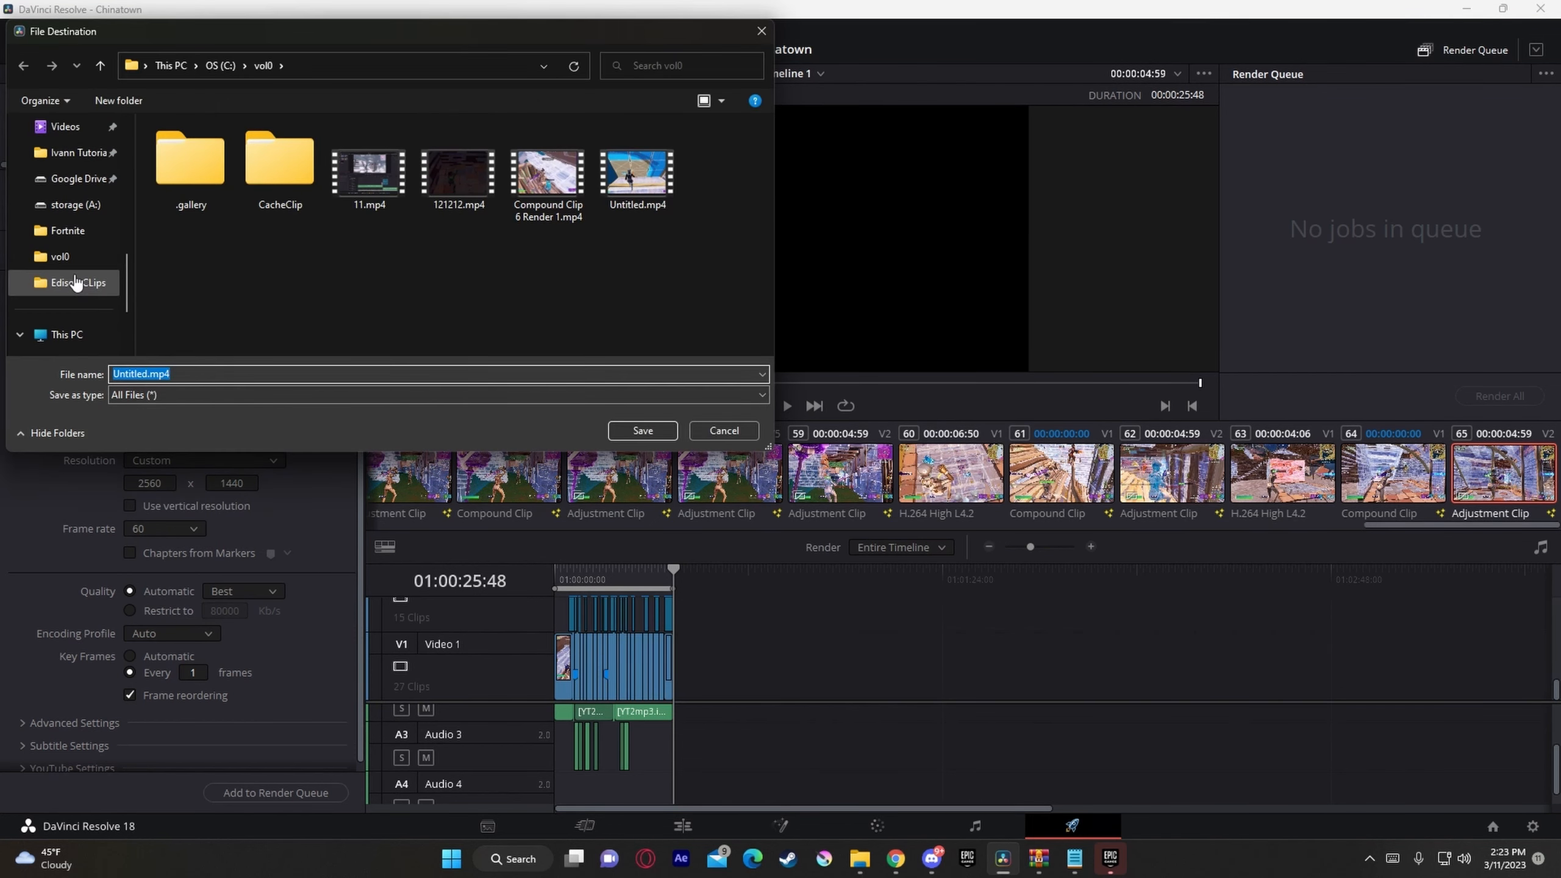
{"action": "left_click", "coordinate": [82, 206]}
{"action": "left_click", "coordinate": [641, 432]}
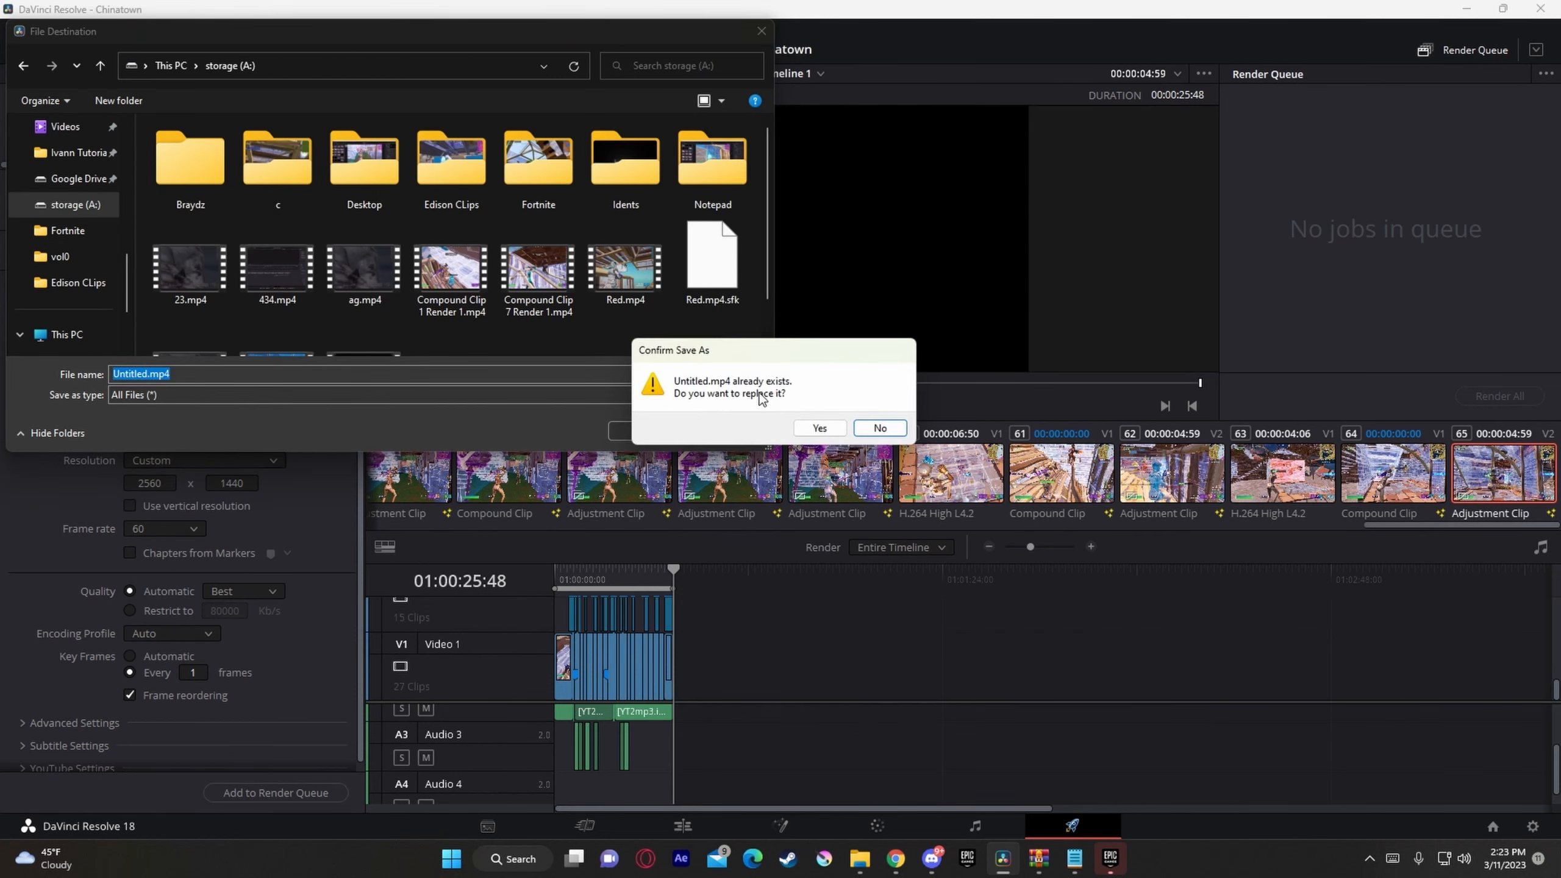
{"action": "left_click", "coordinate": [880, 428]}
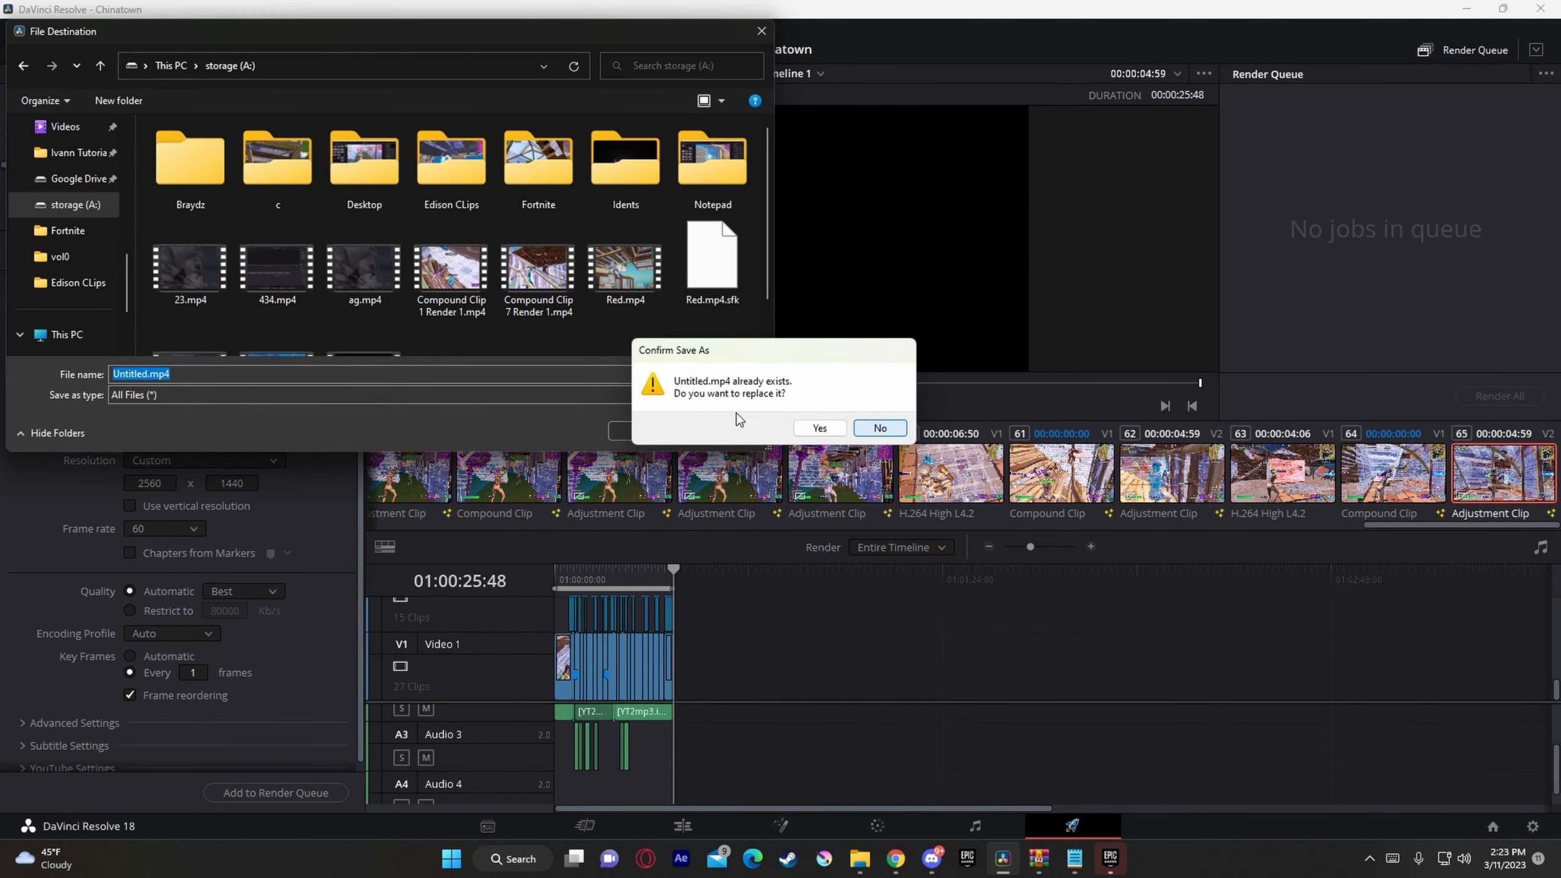
{"action": "left_click", "coordinate": [159, 374]}
{"action": "key", "text": "ctrl+a"}
{"action": "type", "text": "12"}
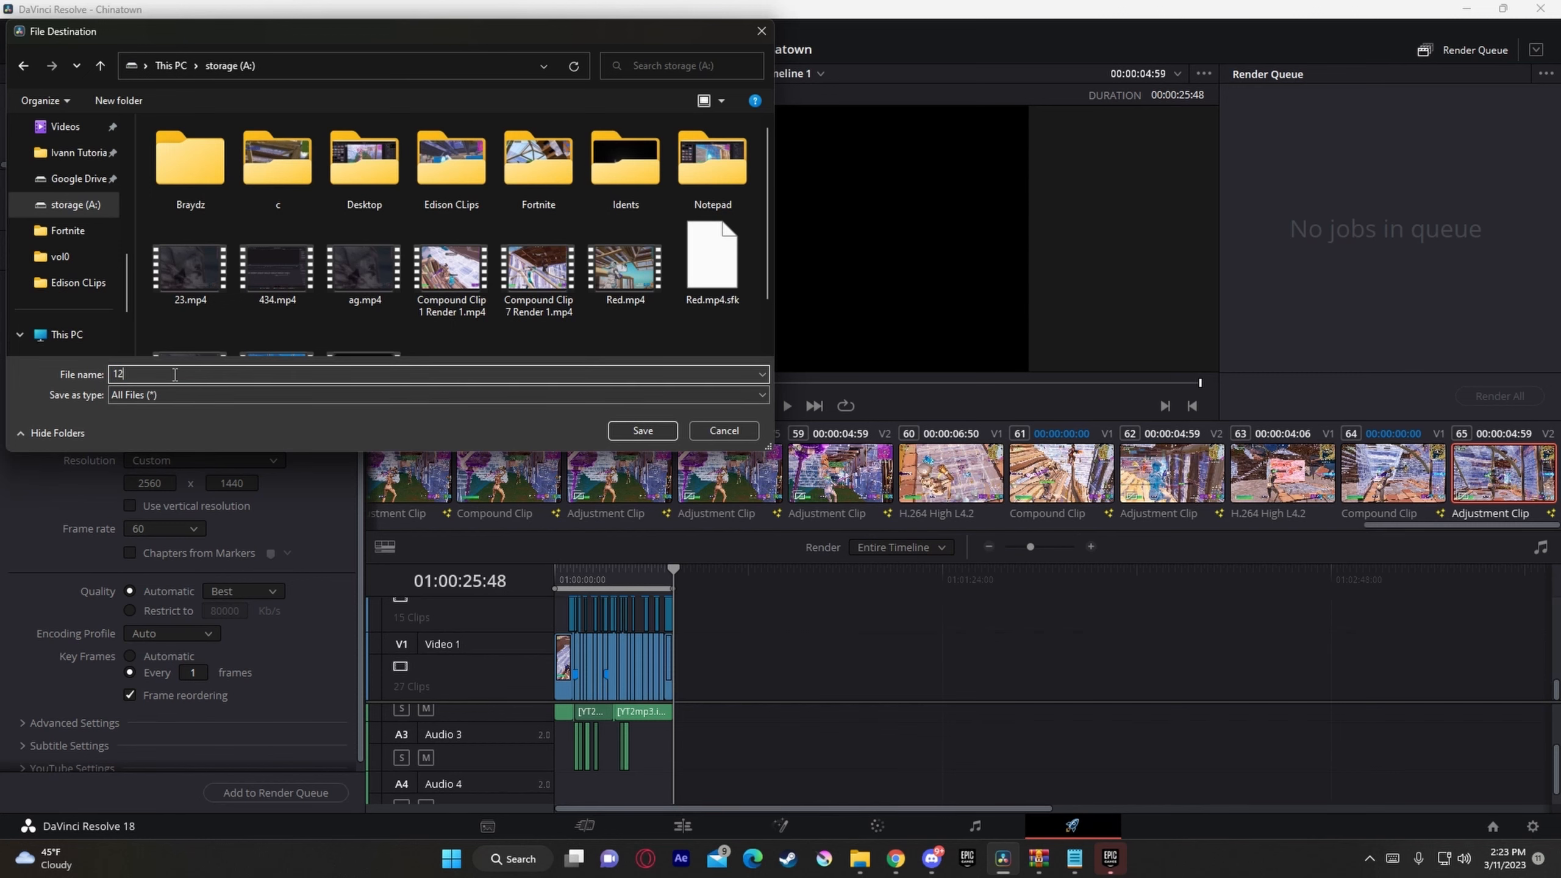
{"action": "type", "text": "12121212"}
{"action": "left_click", "coordinate": [663, 431]}
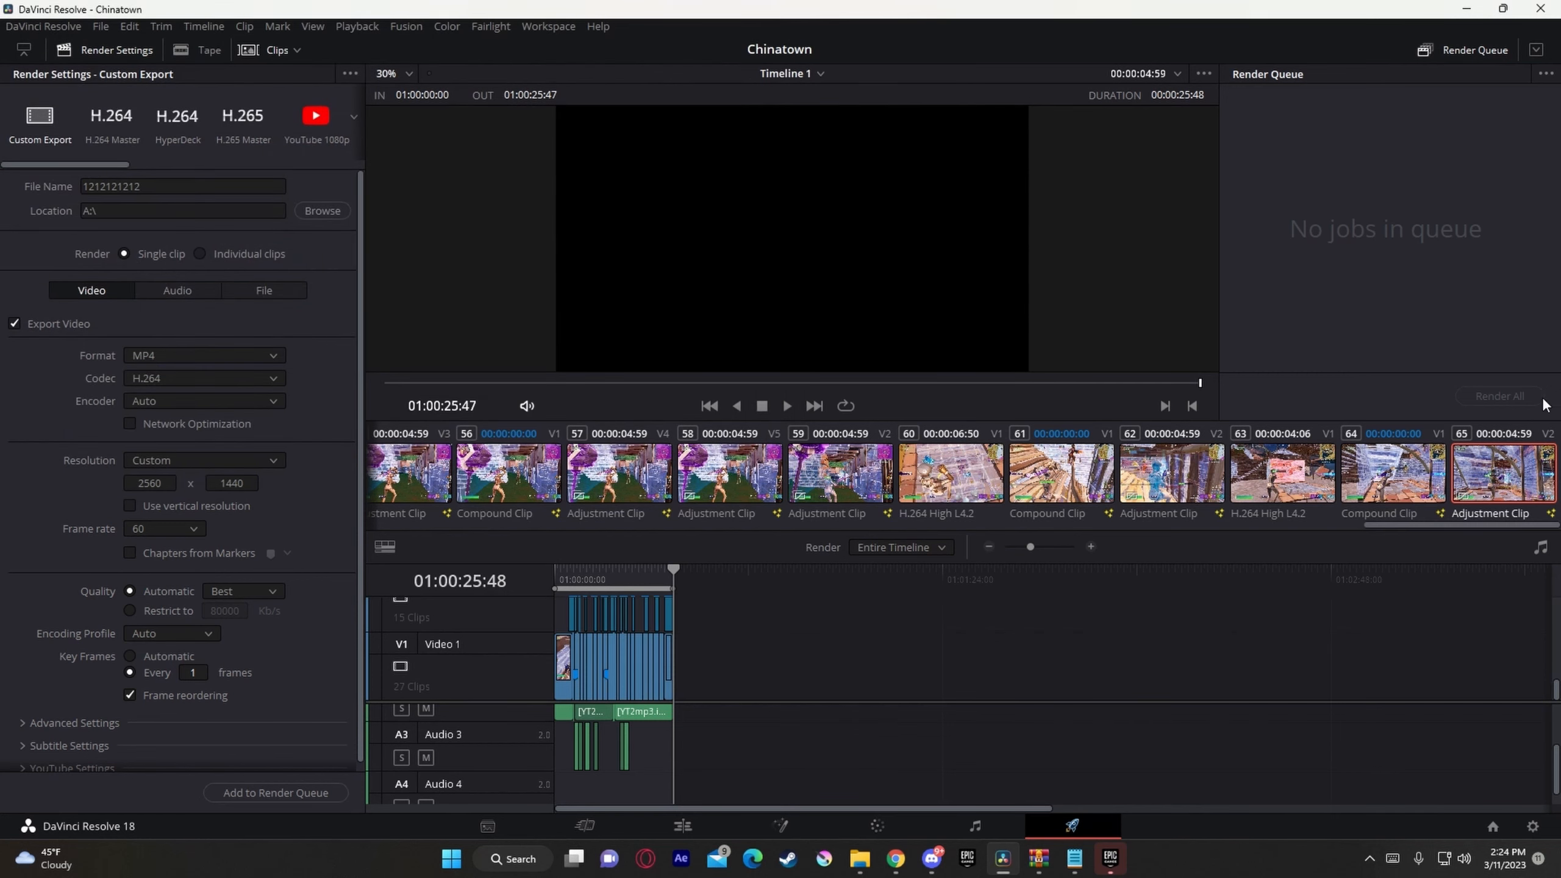
Step: Add the timeline to the render queue, accepting the higher-resolution render, and start rendering the job
{"action": "left_click", "coordinate": [264, 793]}
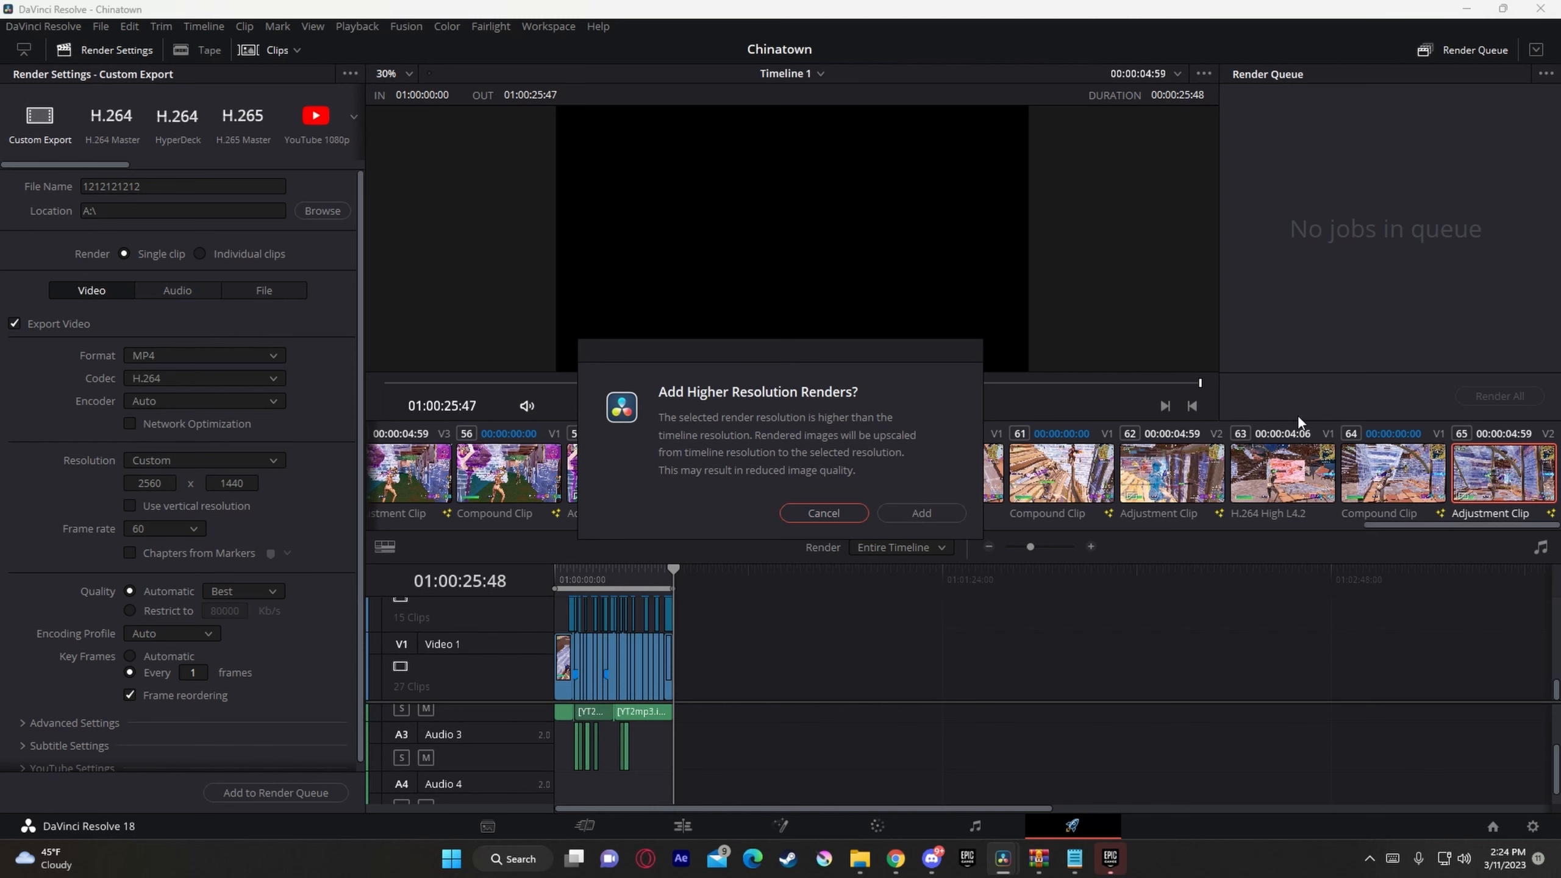
{"action": "left_click", "coordinate": [922, 513]}
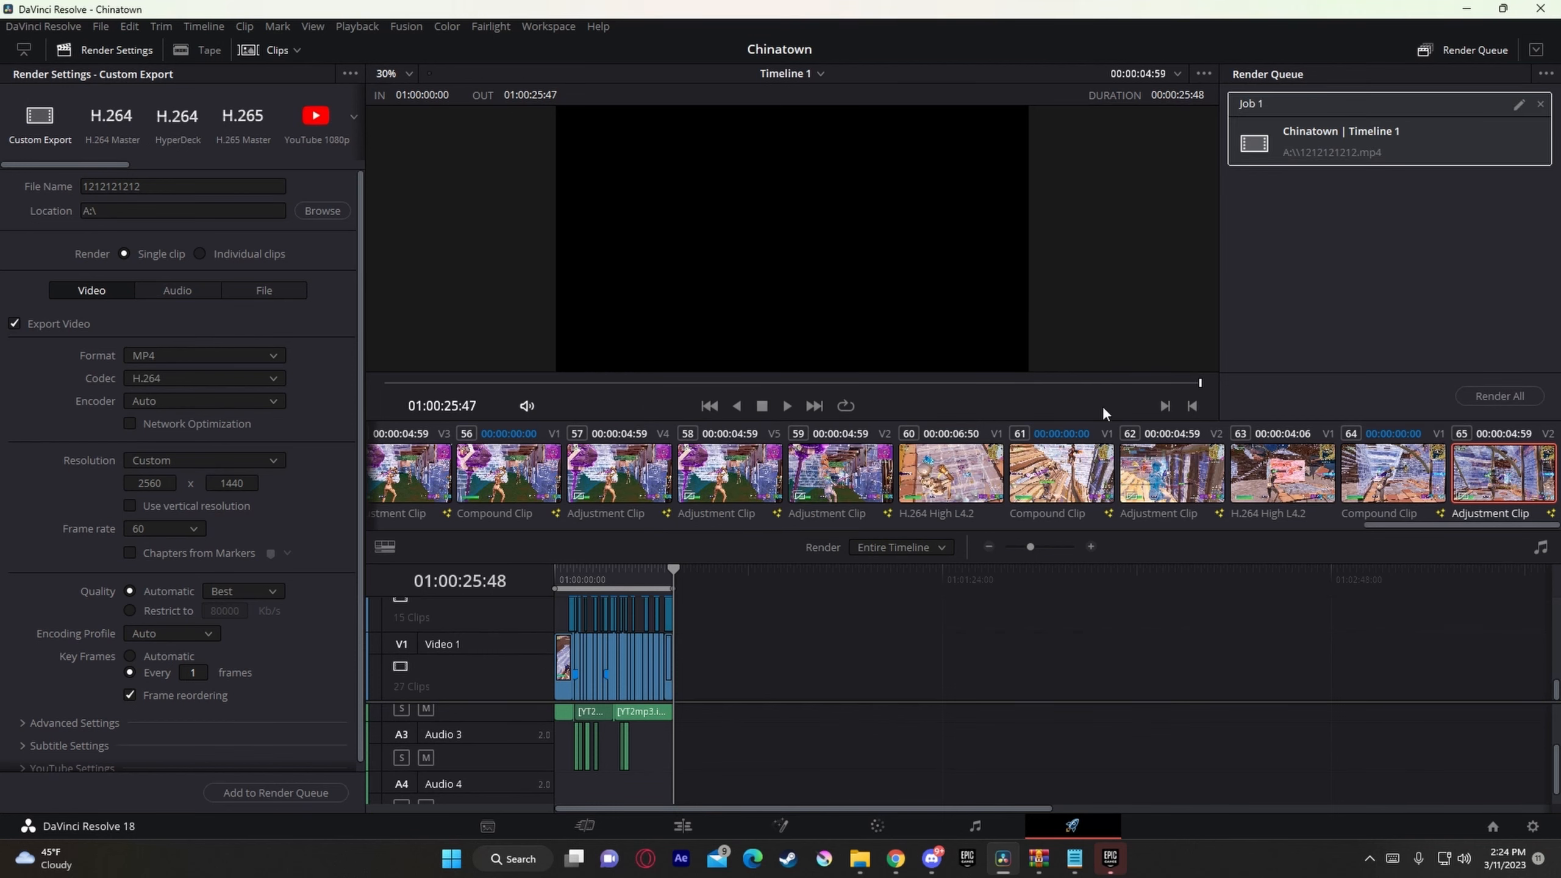
{"action": "left_click", "coordinate": [1488, 403]}
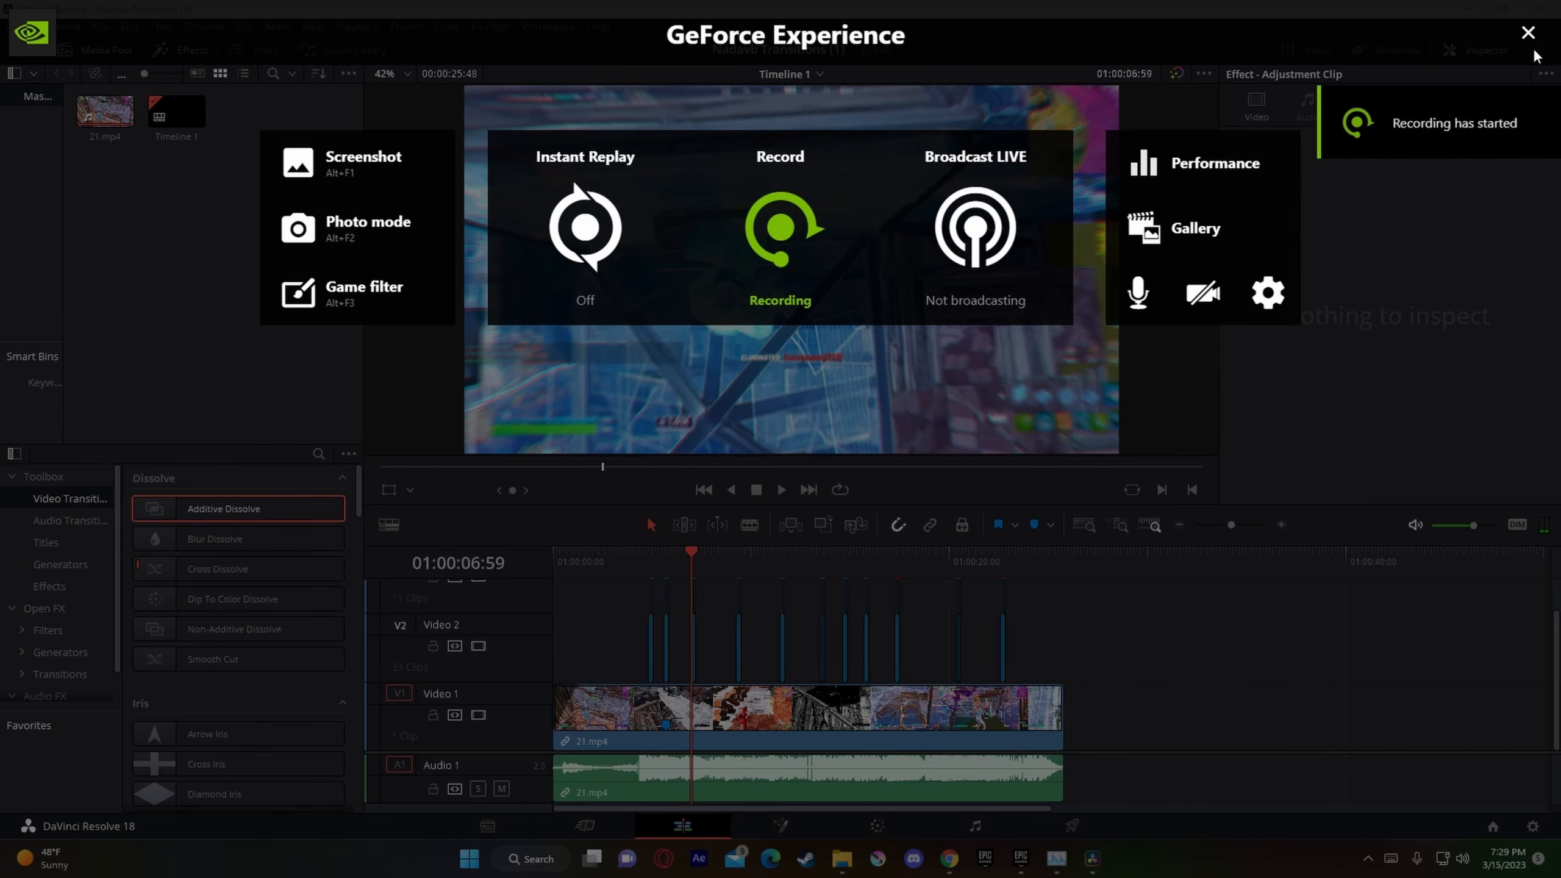
{"action": "key", "text": "alt+z"}
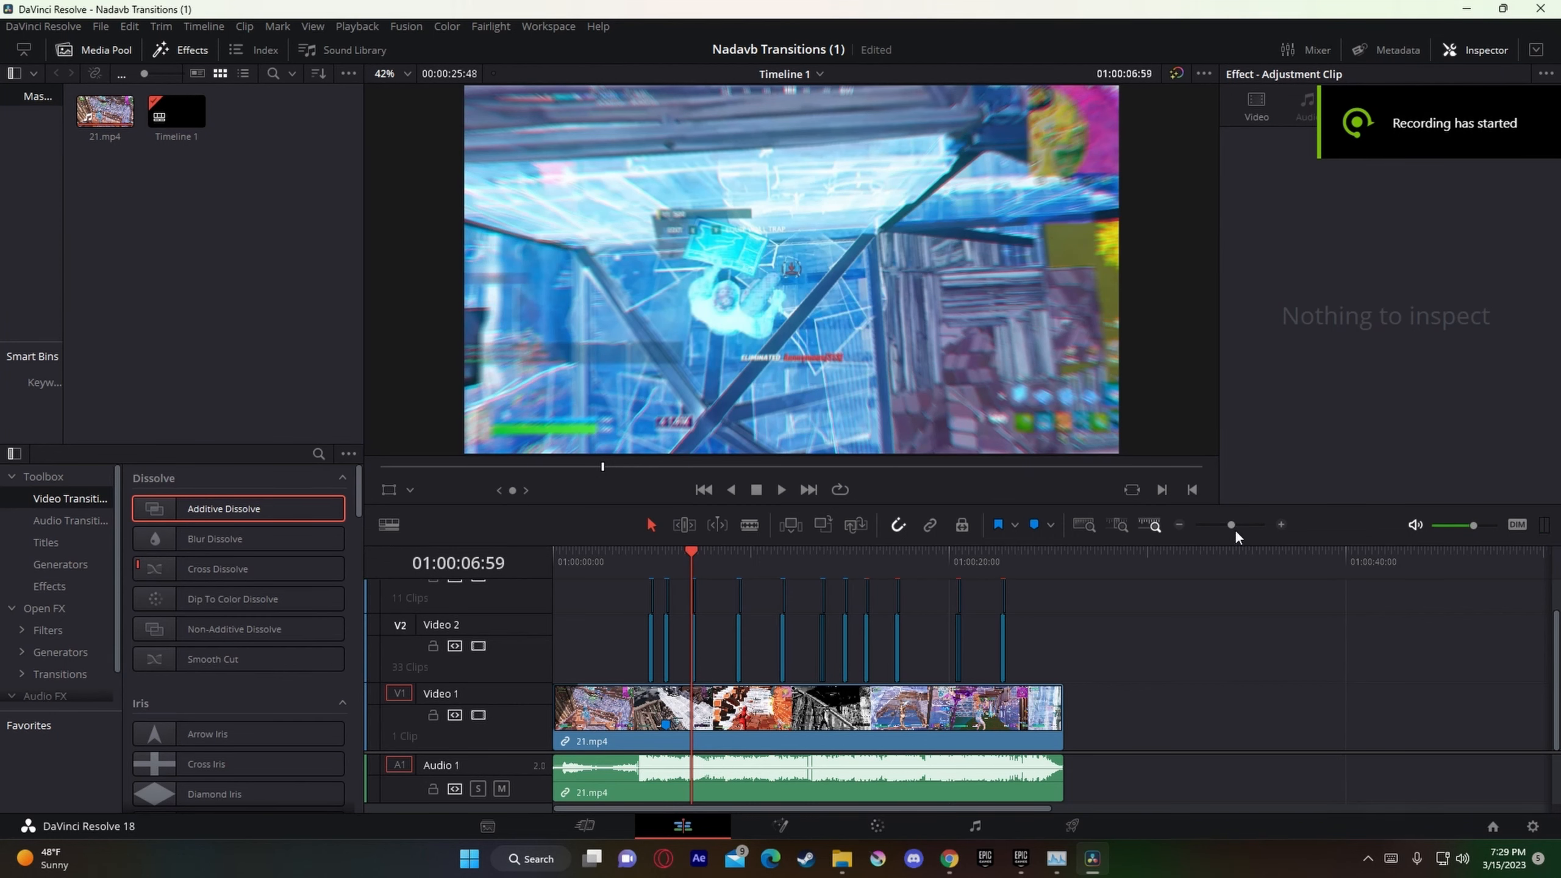
Step: Move the group of adjustment clips starting at 01:00:14:39 on Video 2 and Video 3 earlier on the timeline, clear of the cut
{"action": "mouse_move", "coordinate": [1232, 526]}
{"action": "left_mouse_down"}
{"action": "mouse_move", "coordinate": [1248, 532]}
{"action": "mouse_move", "coordinate": [1240, 545]}
{"action": "mouse_move", "coordinate": [1232, 526]}
{"action": "mouse_move", "coordinate": [1237, 541]}
{"action": "left_mouse_up"}
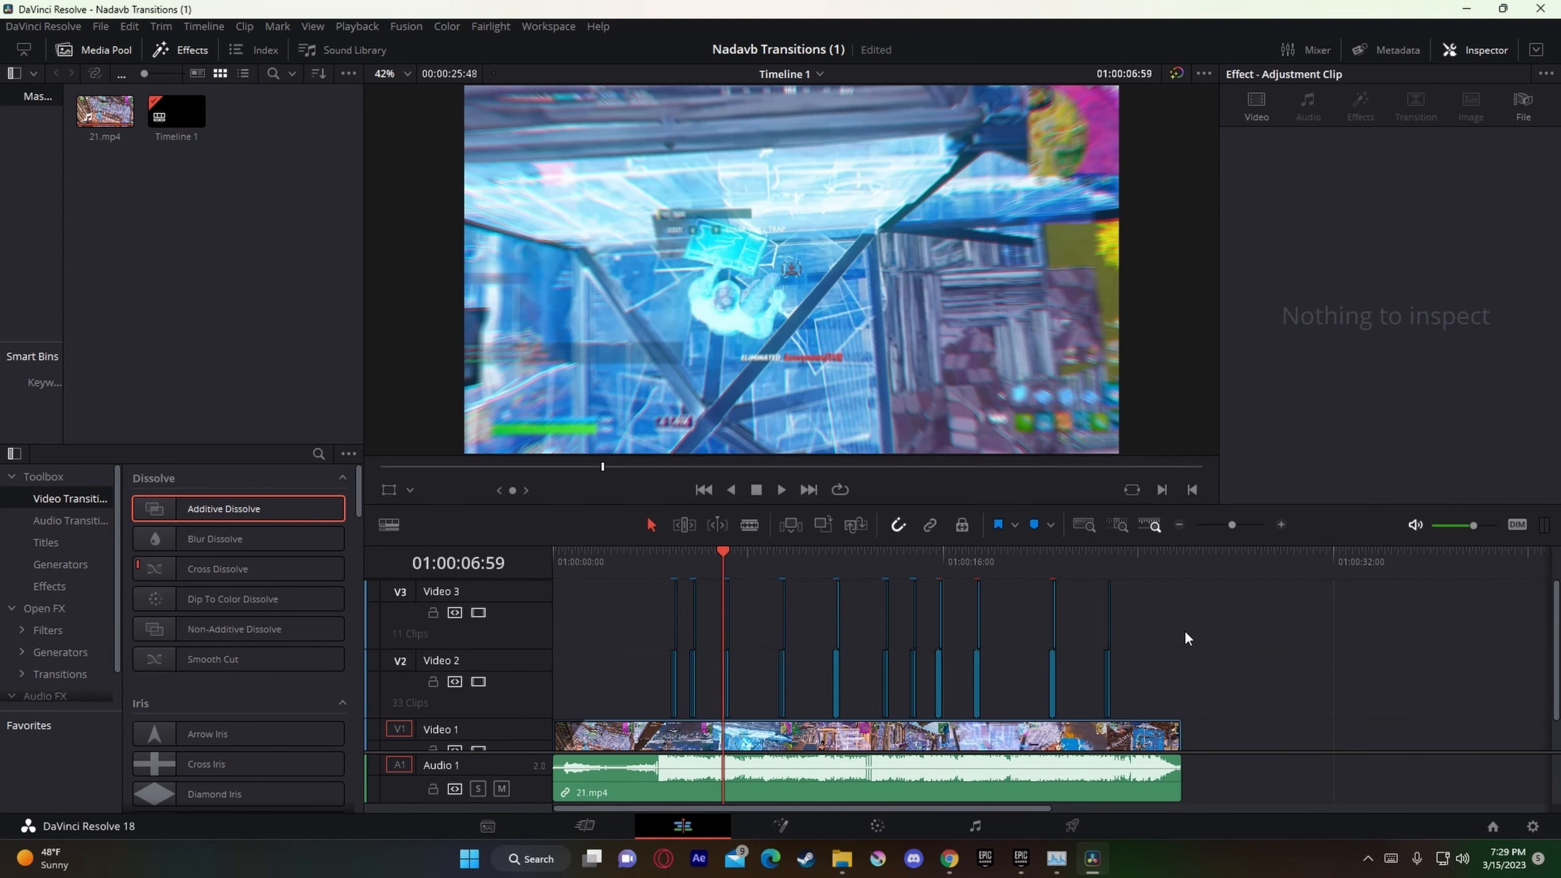
{"action": "scroll", "coordinate": [1184, 630], "scroll_direction": "down", "scroll_amount": 2}
{"action": "left_click", "coordinate": [1010, 715]}
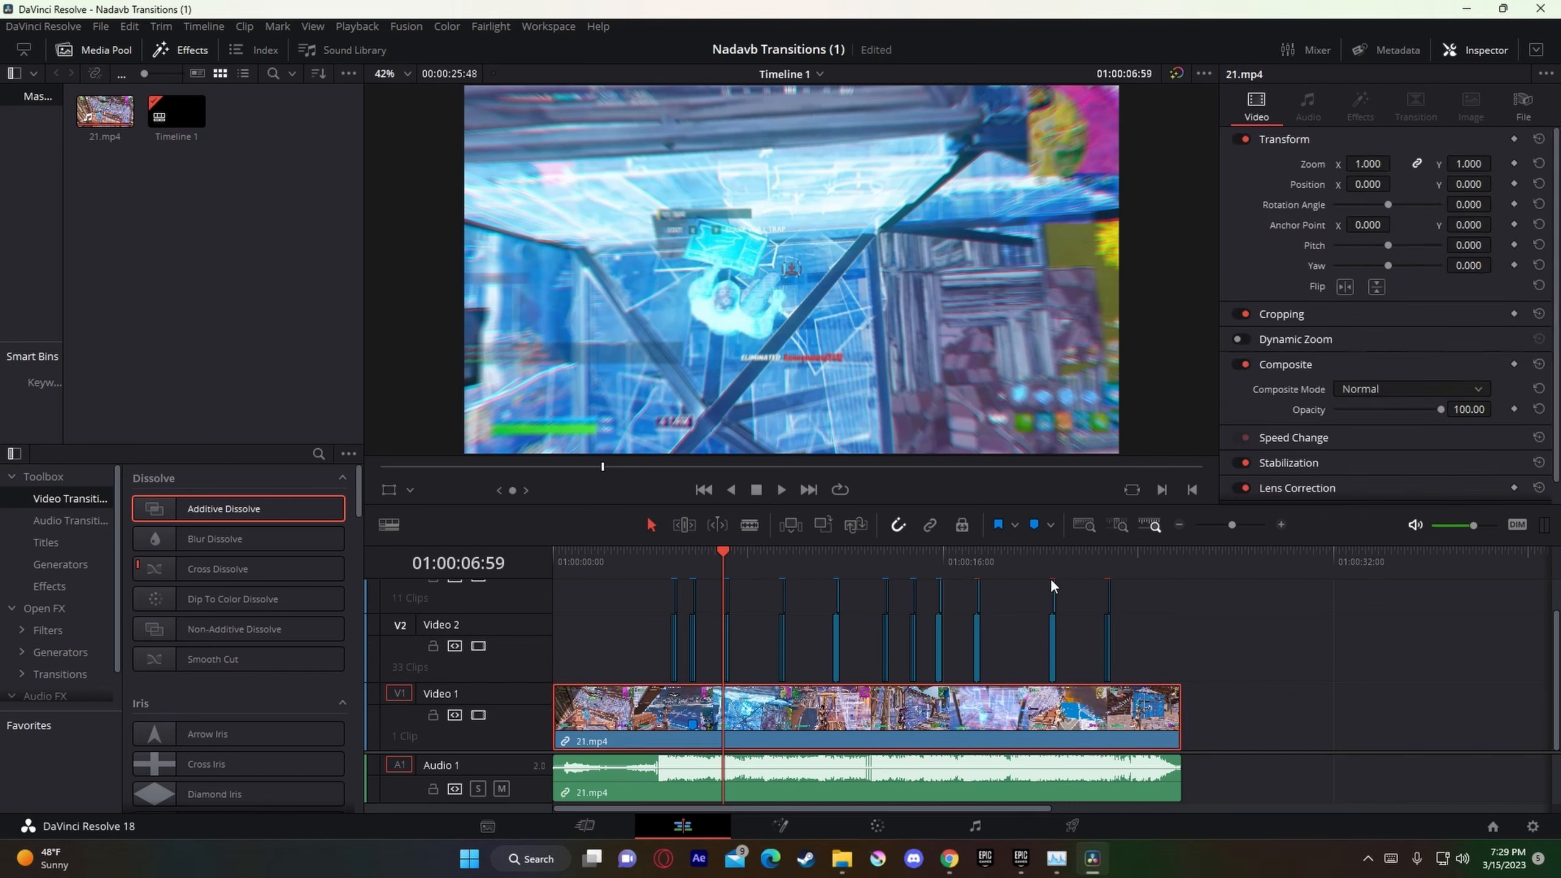
{"action": "left_click", "coordinate": [909, 562]}
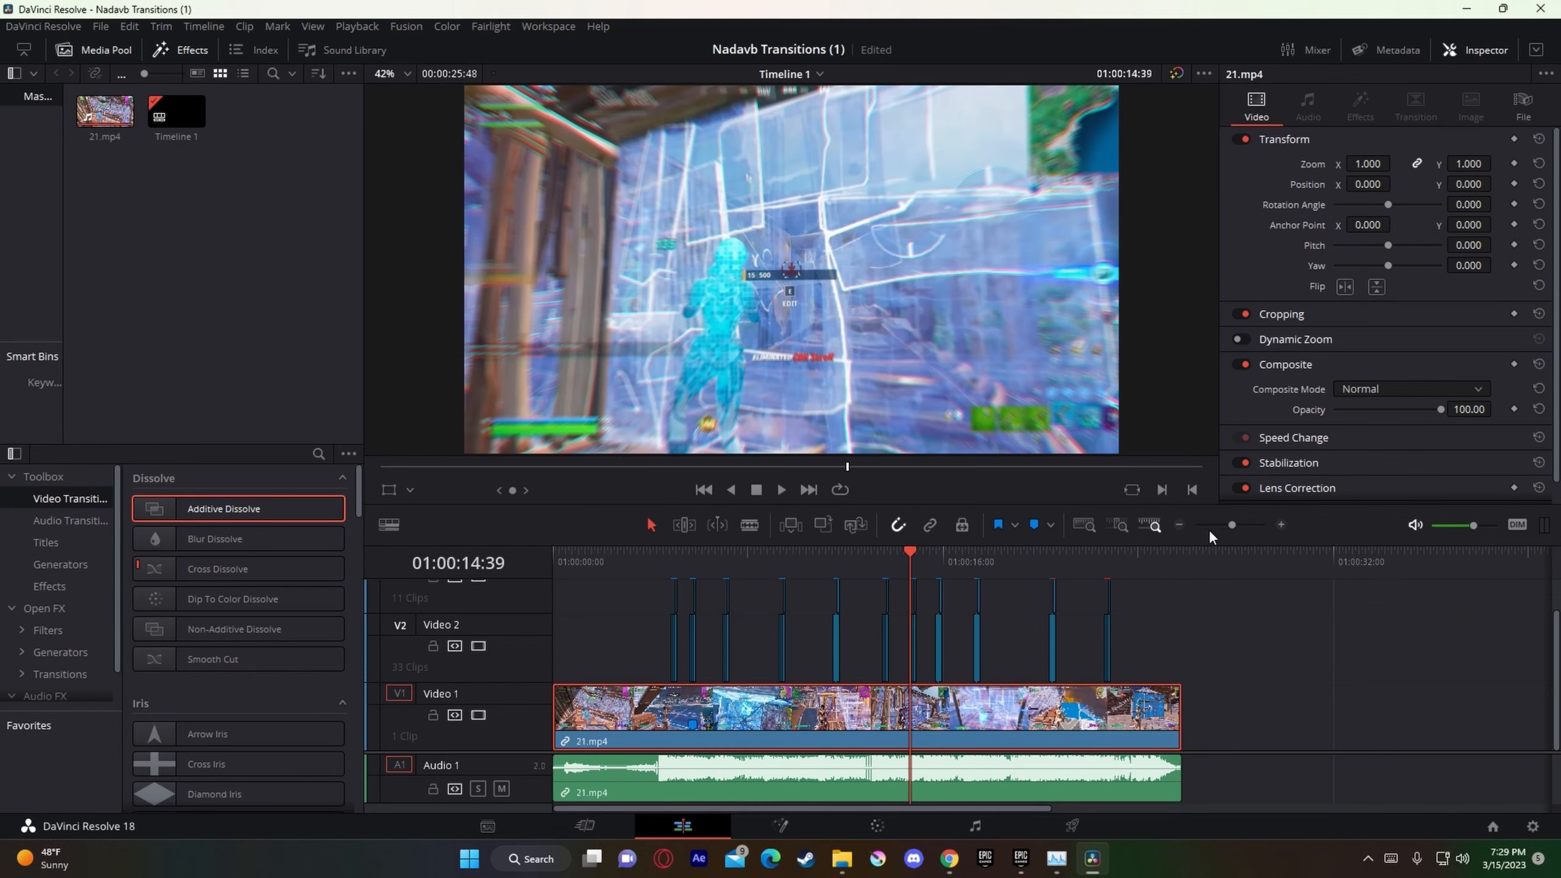
{"action": "left_click_drag", "start_coordinate": [1232, 526], "coordinate": [1254, 543]}
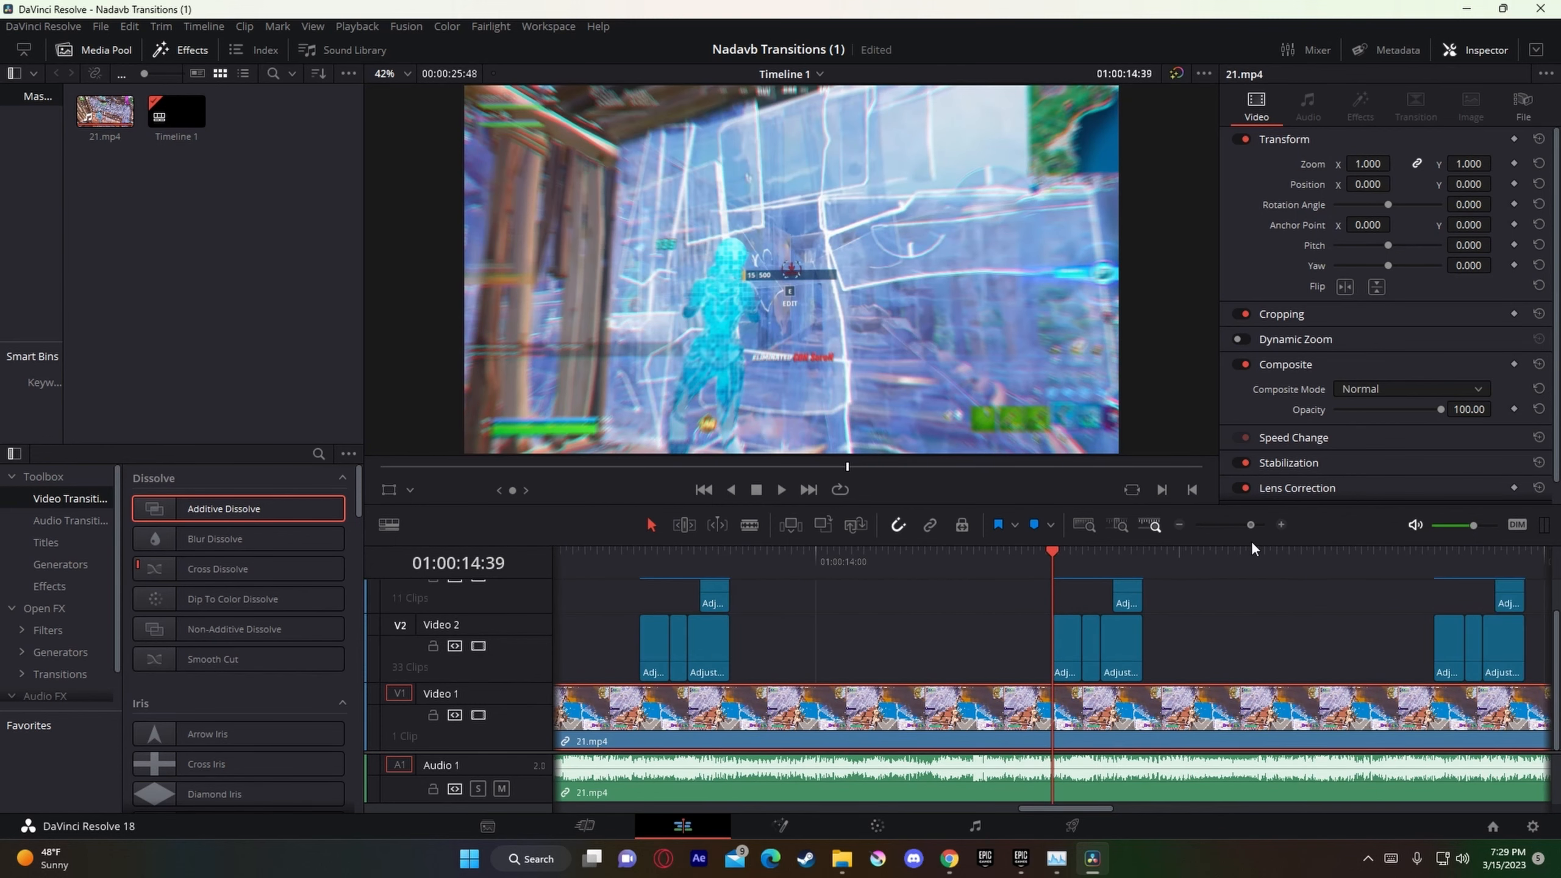
{"action": "left_click_drag", "start_coordinate": [1193, 664], "coordinate": [1039, 583]}
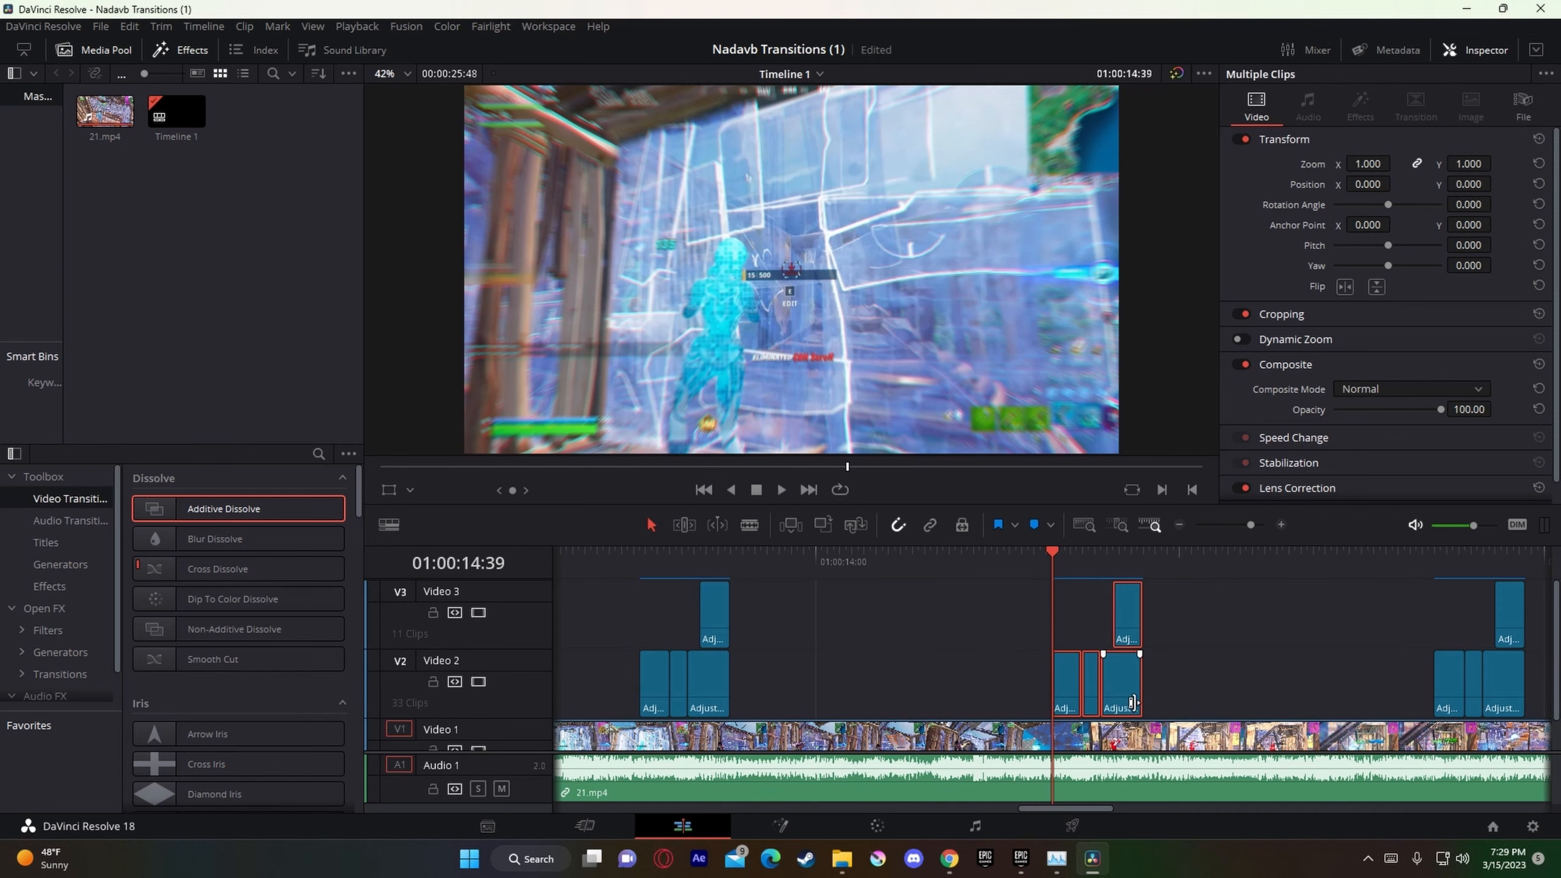
{"action": "left_click_drag", "start_coordinate": [1131, 694], "coordinate": [933, 668]}
Step: Examine the uncovered cut by stepping back to 01:00:14:22, playing through to 01:00:14:55 and returning to 01:00:14:41
{"action": "key", "text": "Left"}
{"action": "key", "text": "Left"}
{"action": "key", "text": "Left"}
{"action": "key", "text": "Left"}
{"action": "key", "text": "Left"}
{"action": "key", "text": "Left"}
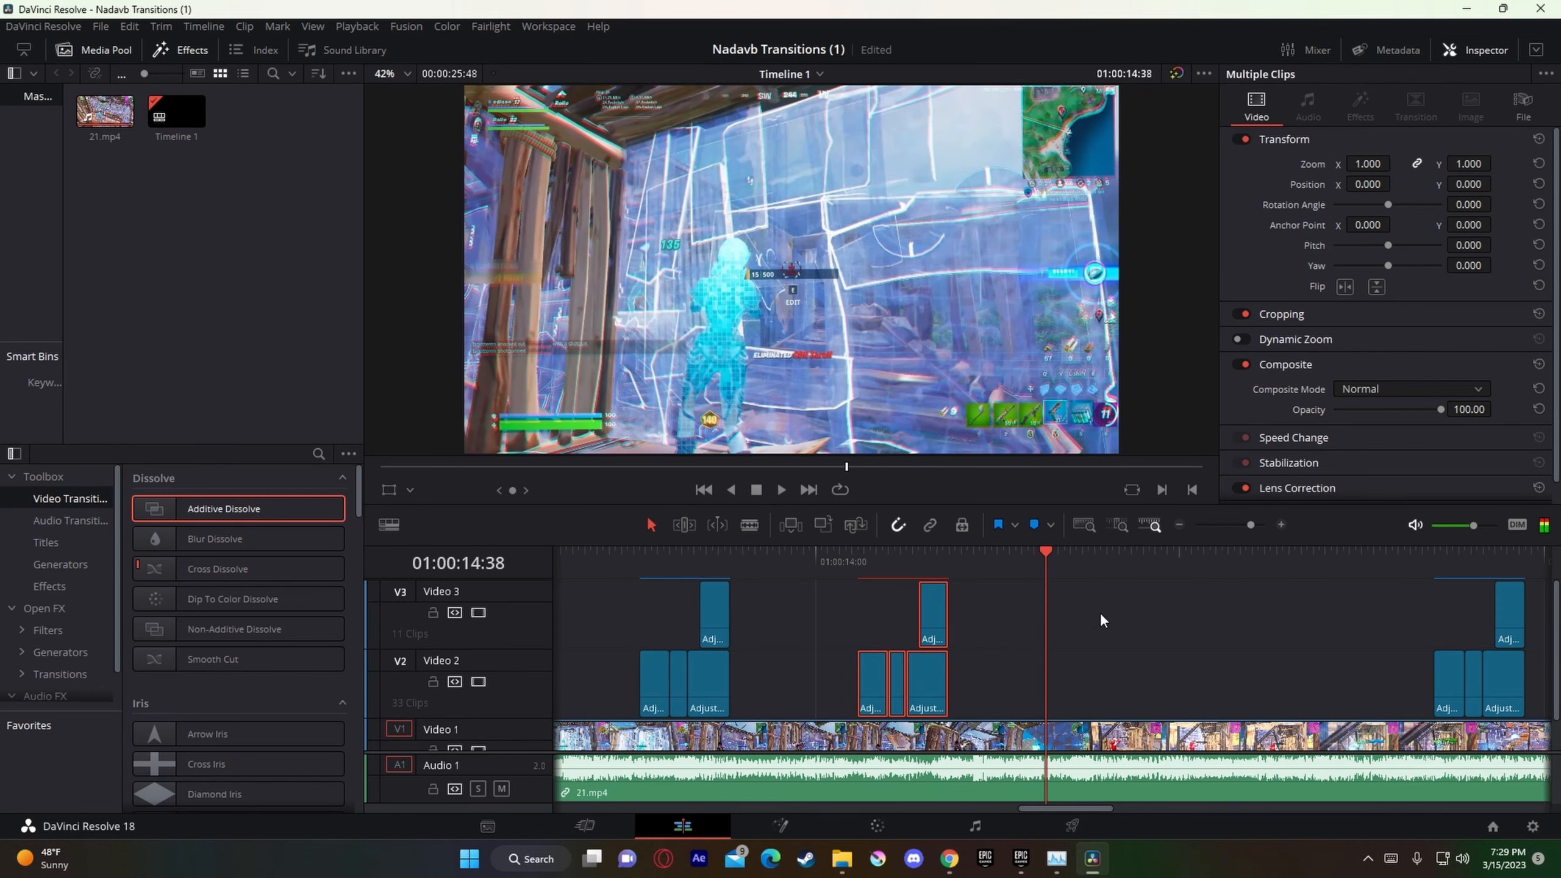
{"action": "key", "text": "Left"}
{"action": "key", "text": "Left"}
{"action": "key", "text": "Left"}
{"action": "key", "text": "Left"}
{"action": "key", "text": "Left"}
{"action": "key", "text": "Left"}
{"action": "key", "text": "Left"}
{"action": "key", "text": "Left"}
{"action": "key", "text": "Left"}
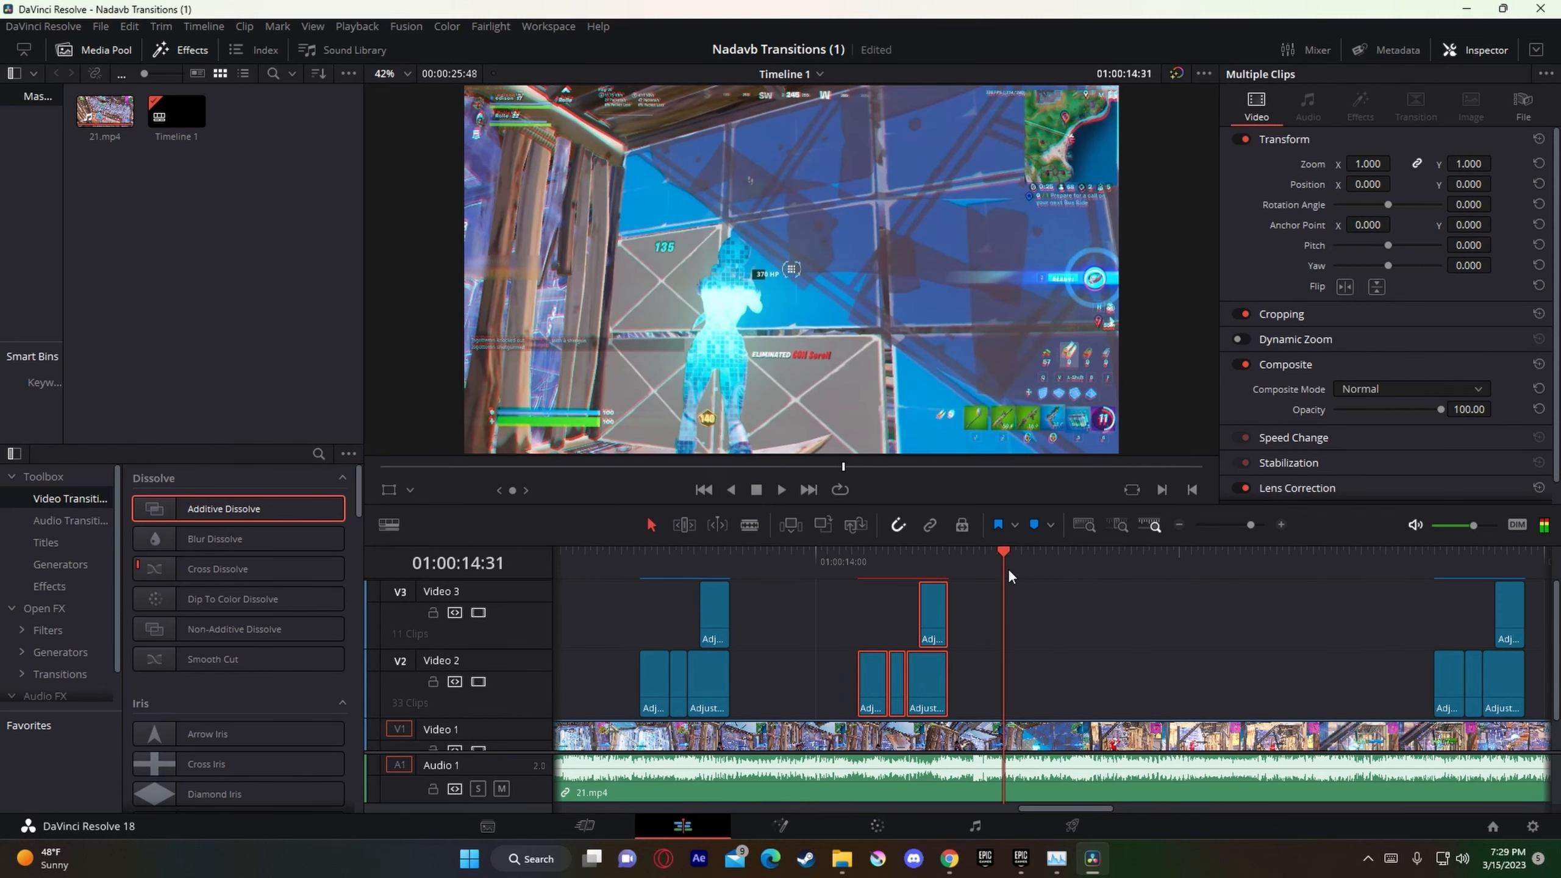
{"action": "key", "text": "Left"}
{"action": "key", "text": "Left"}
{"action": "key", "text": "Left"}
{"action": "key", "text": "Left"}
{"action": "key", "text": "Left"}
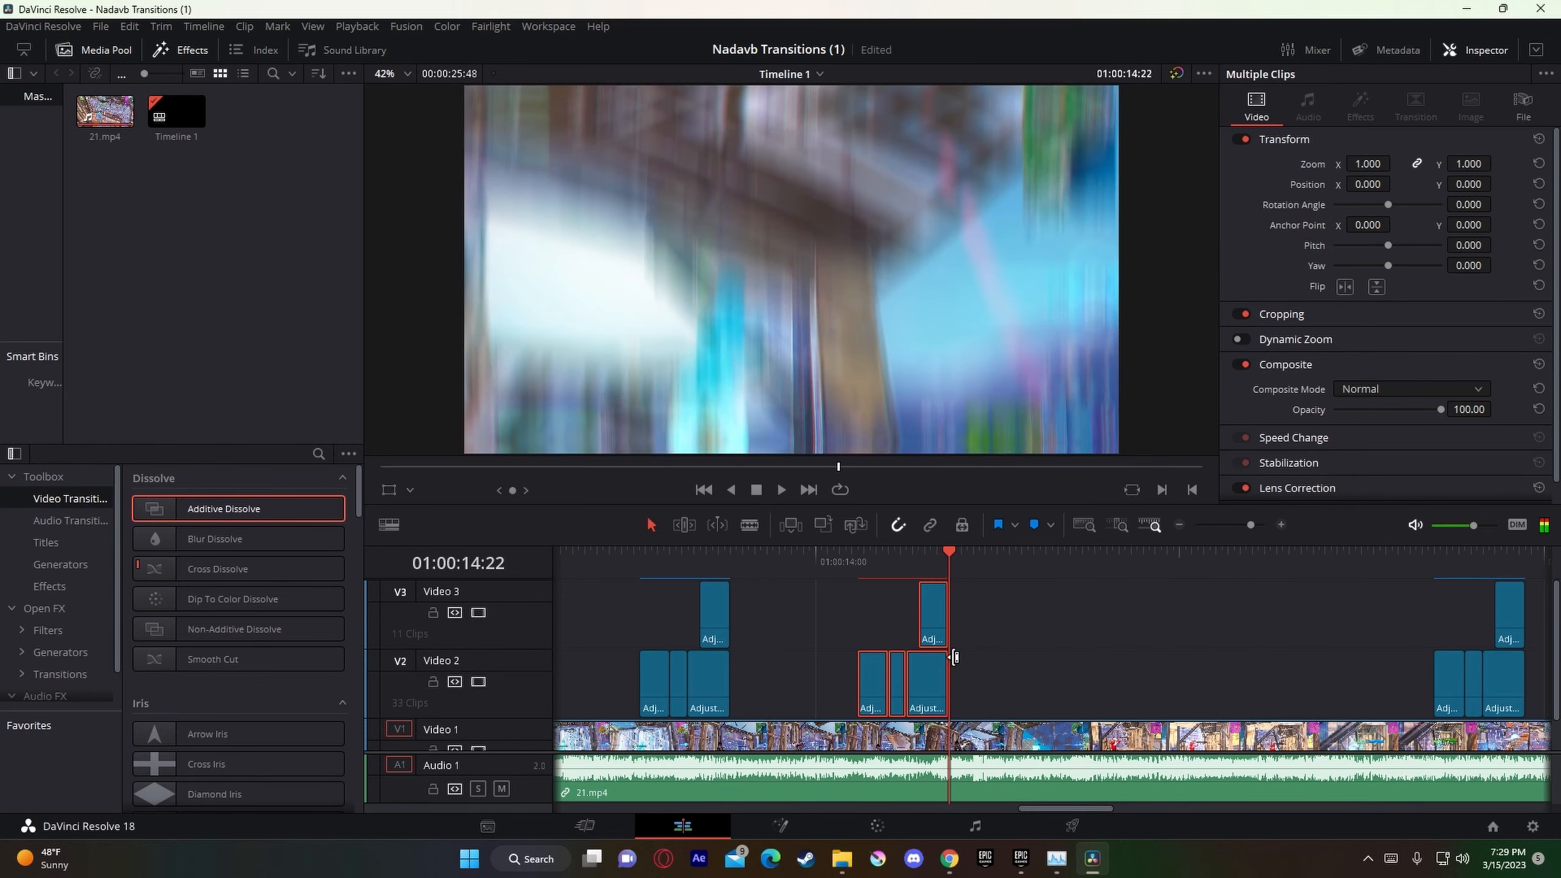
{"action": "key", "text": "space"}
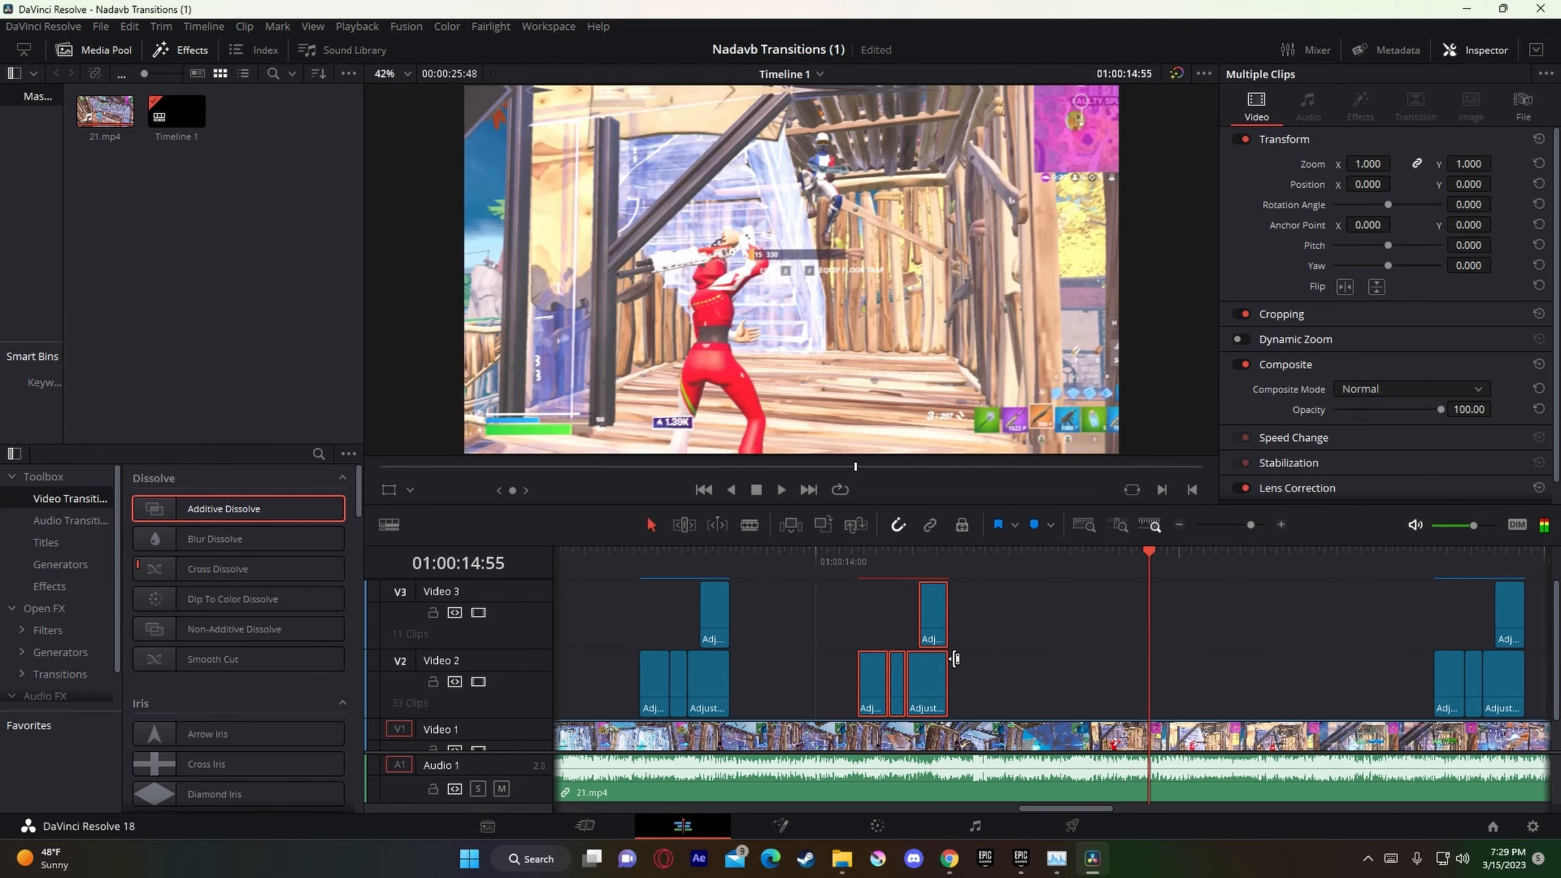
{"action": "key", "text": "space"}
{"action": "key", "text": "Left"}
{"action": "key", "text": "Left"}
{"action": "key", "text": "Left"}
{"action": "key", "text": "Left"}
{"action": "key", "text": "Left"}
{"action": "key", "text": "Left"}
{"action": "key", "text": "Left"}
{"action": "key", "text": "Left"}
{"action": "key", "text": "Left"}
{"action": "key", "text": "Left"}
{"action": "key", "text": "Left"}
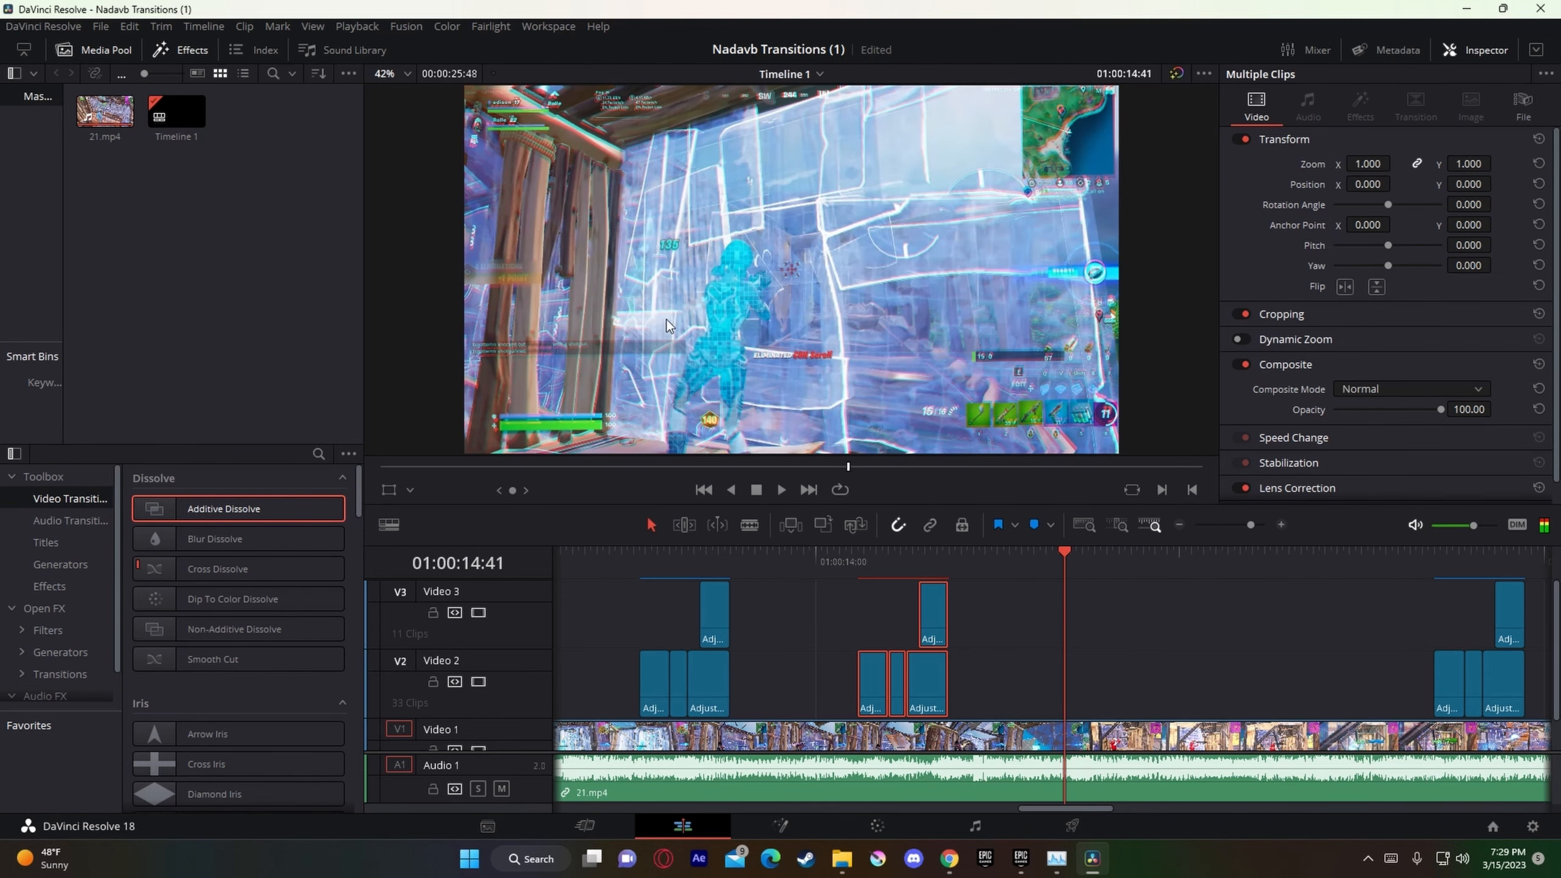
Step: Save the project and move the selected adjustment clips back over the cut at 01:00:14:44, with the first Video 2 clip ending at the cut
{"action": "key", "text": "ctrl+s"}
{"action": "key", "text": "Right"}
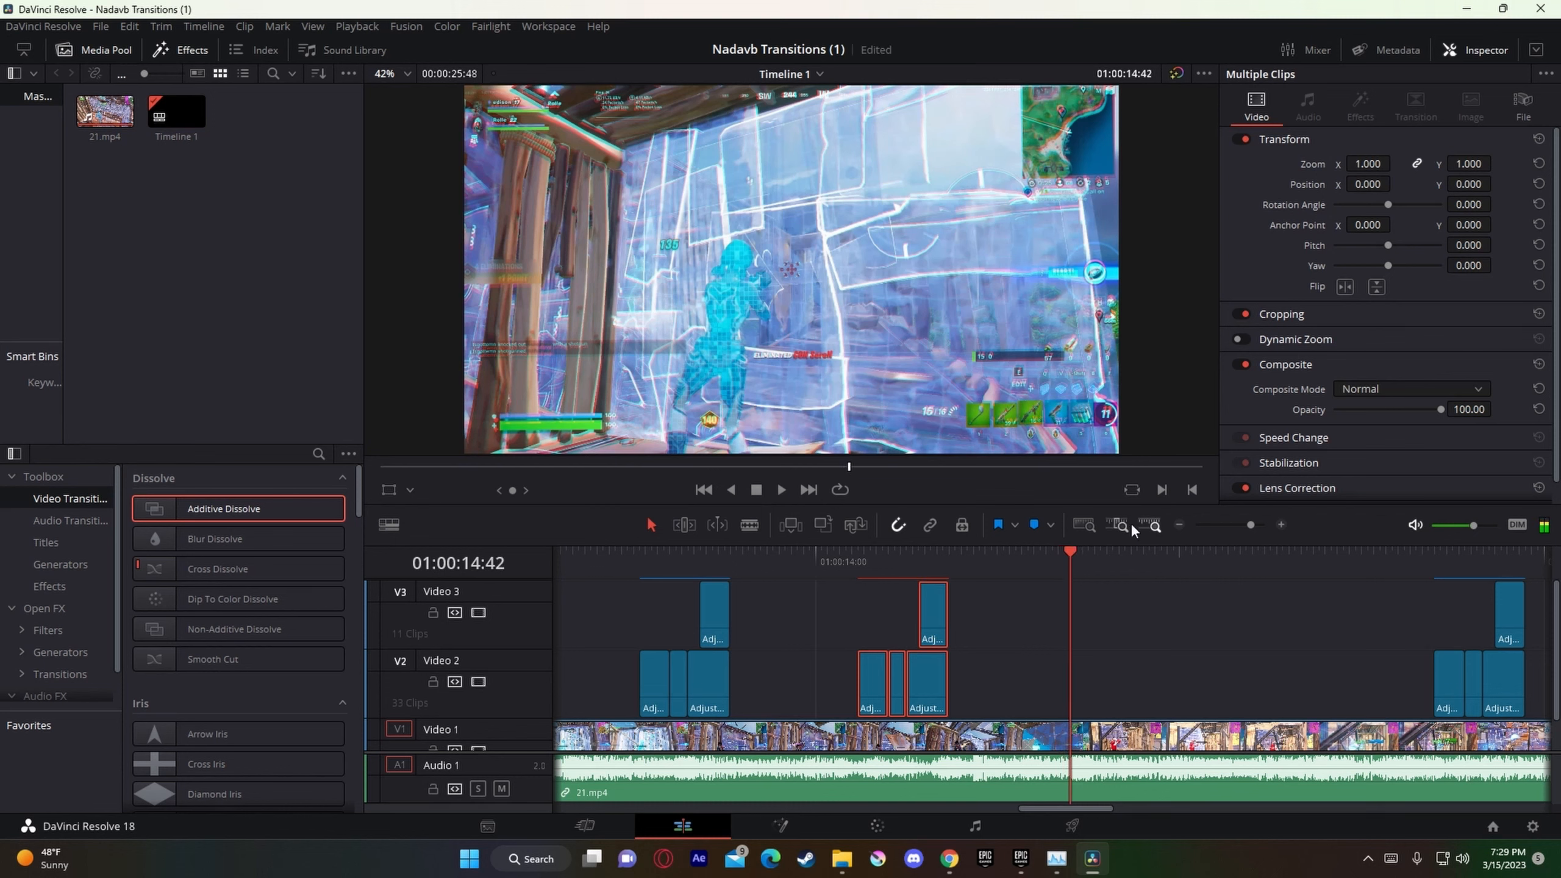
{"action": "key", "text": "Right"}
{"action": "key", "text": "Right"}
{"action": "key", "text": "Left"}
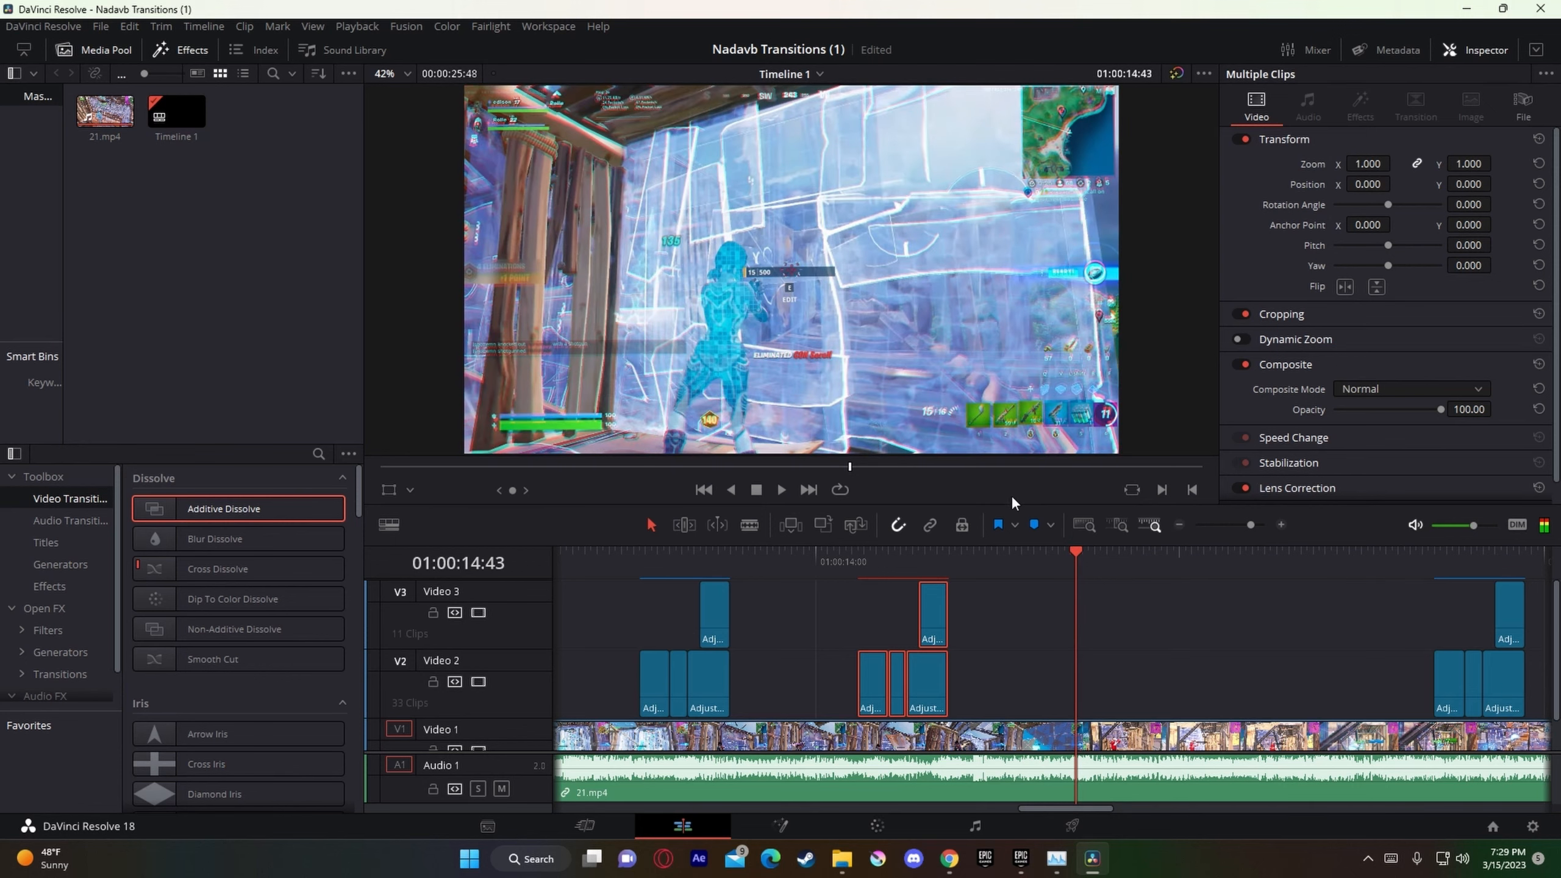
{"action": "key", "text": "Right"}
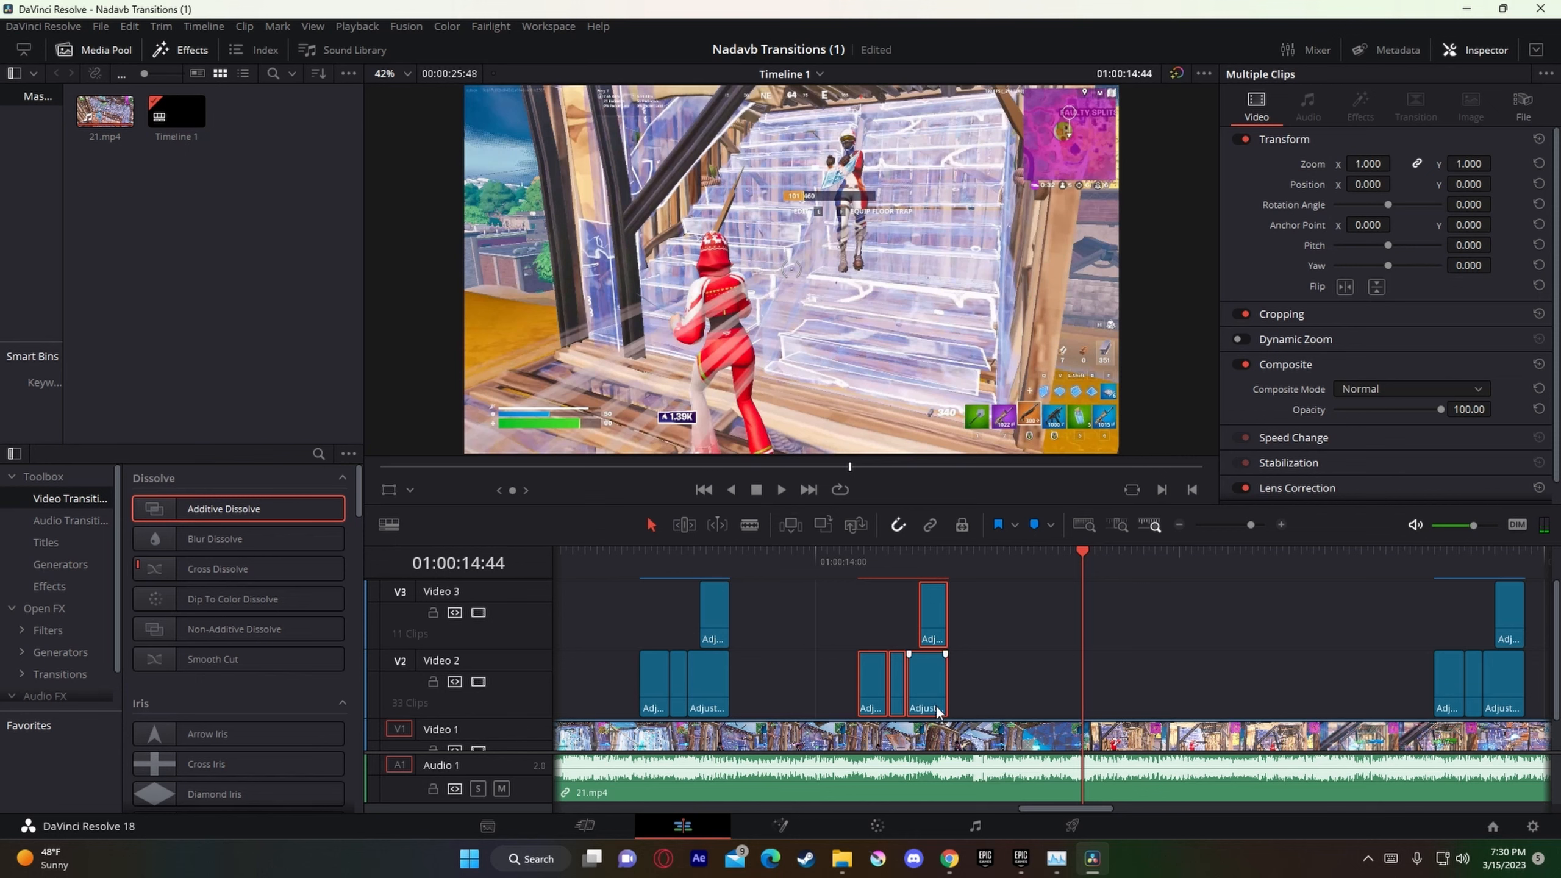
{"action": "left_click_drag", "start_coordinate": [930, 693], "coordinate": [1140, 686]}
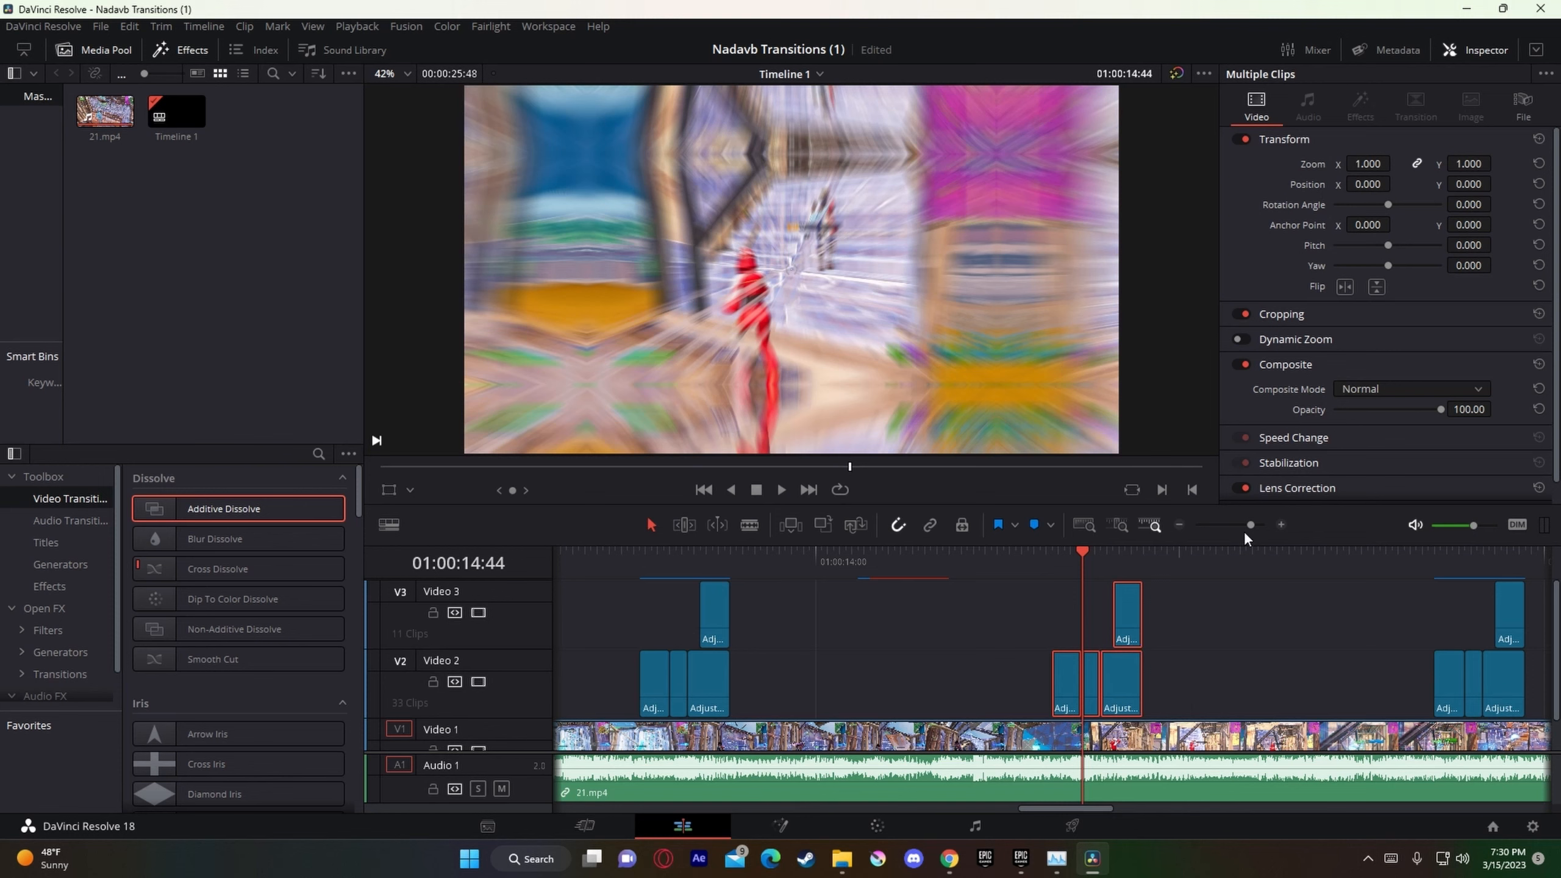
{"action": "left_click_drag", "start_coordinate": [1252, 525], "coordinate": [1252, 529]}
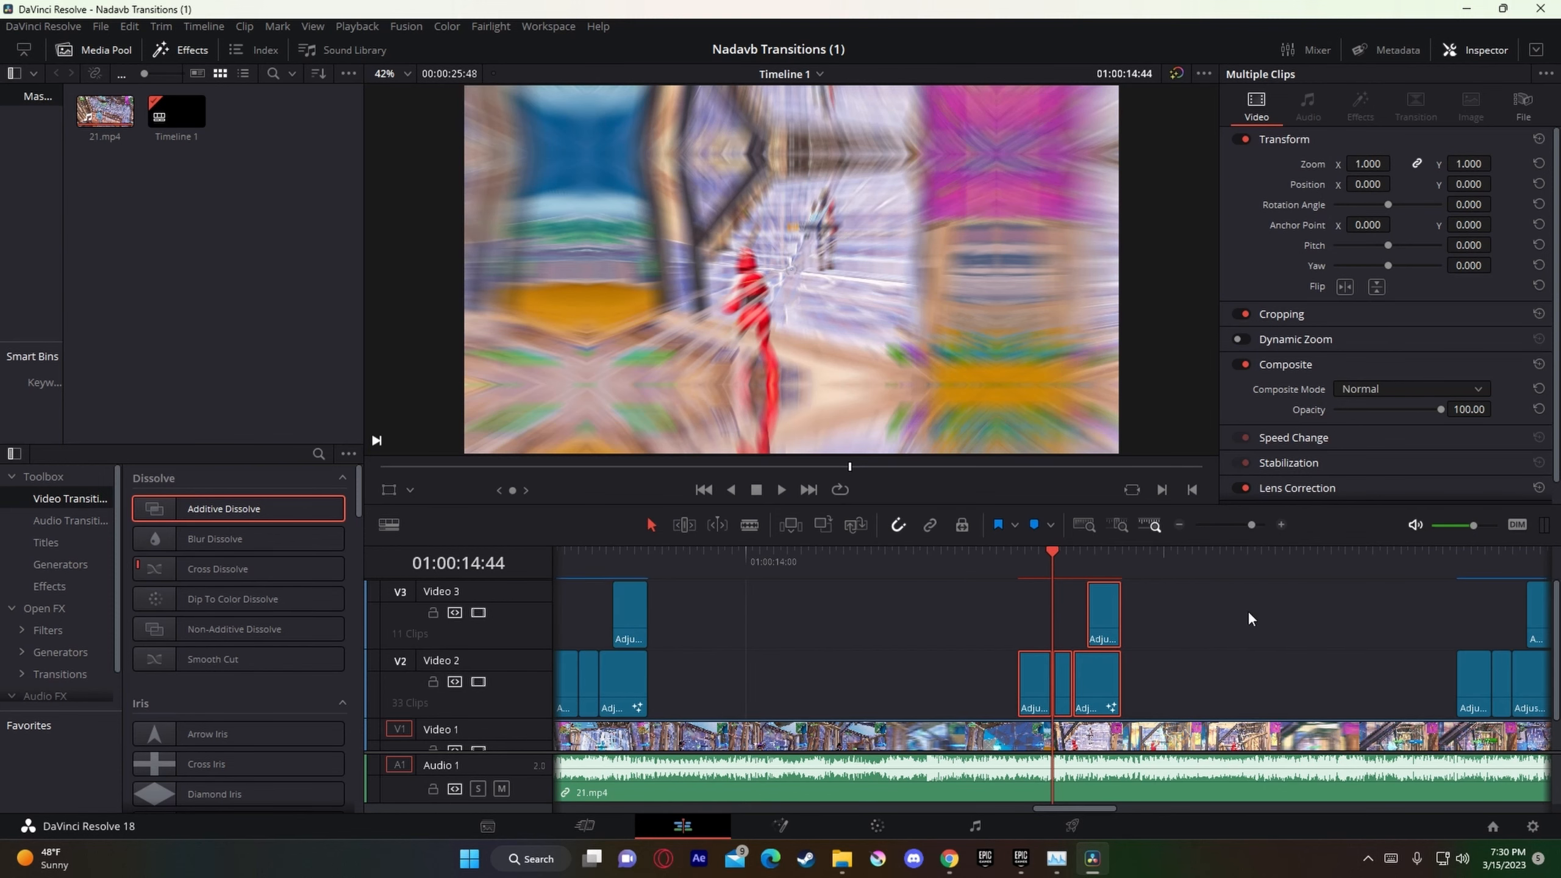
{"action": "left_click_drag", "start_coordinate": [1257, 527], "coordinate": [1263, 525]}
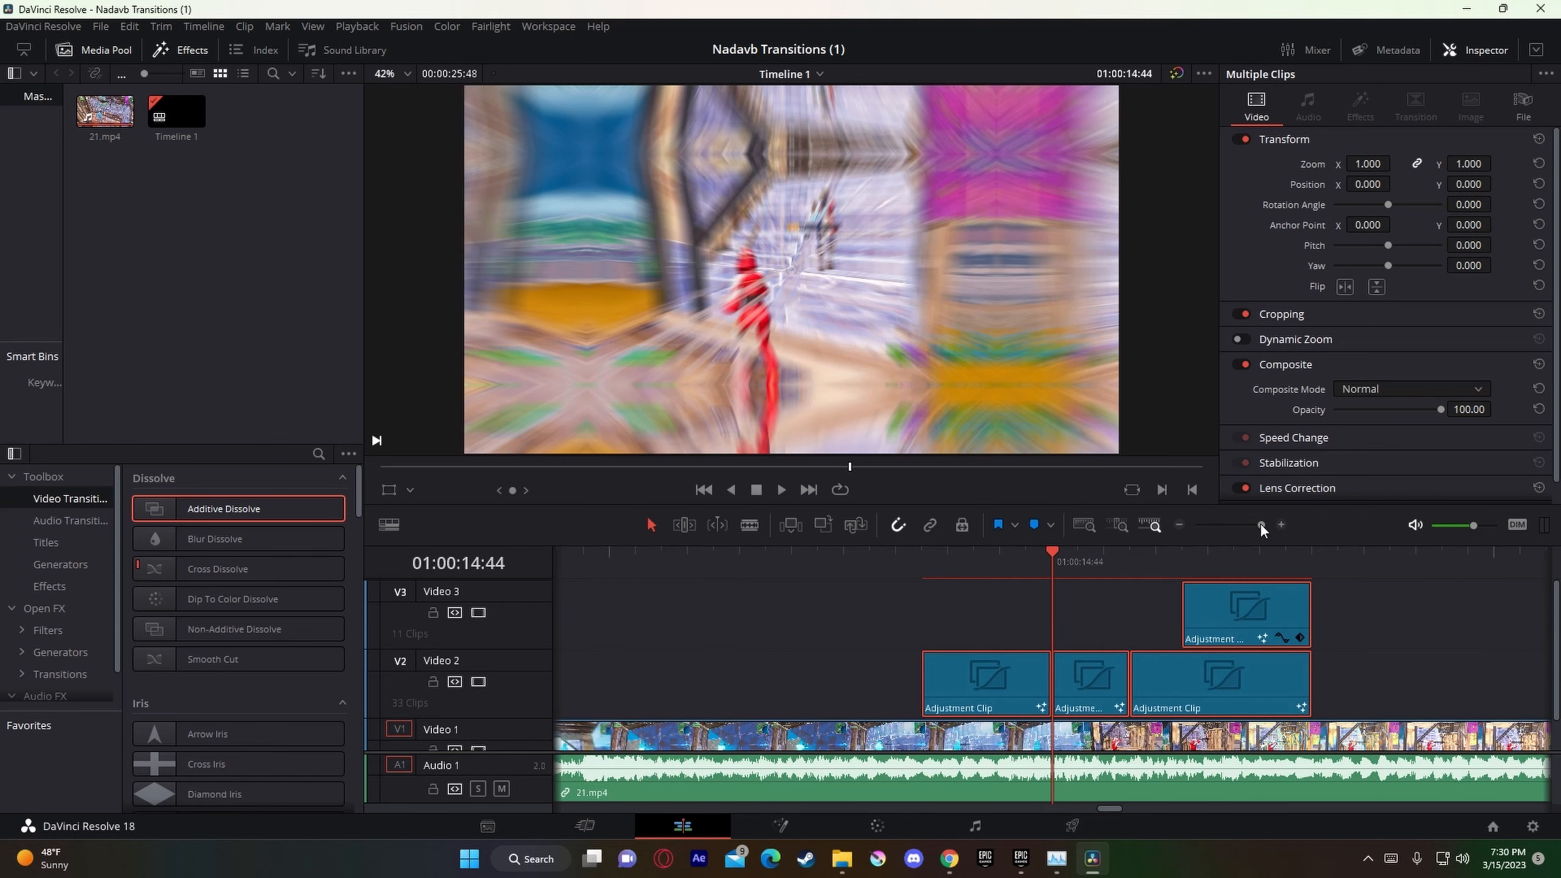
{"action": "mouse_move", "coordinate": [1262, 526]}
{"action": "left_mouse_down"}
{"action": "mouse_move", "coordinate": [1230, 552]}
{"action": "mouse_move", "coordinate": [1243, 530]}
{"action": "left_mouse_up"}
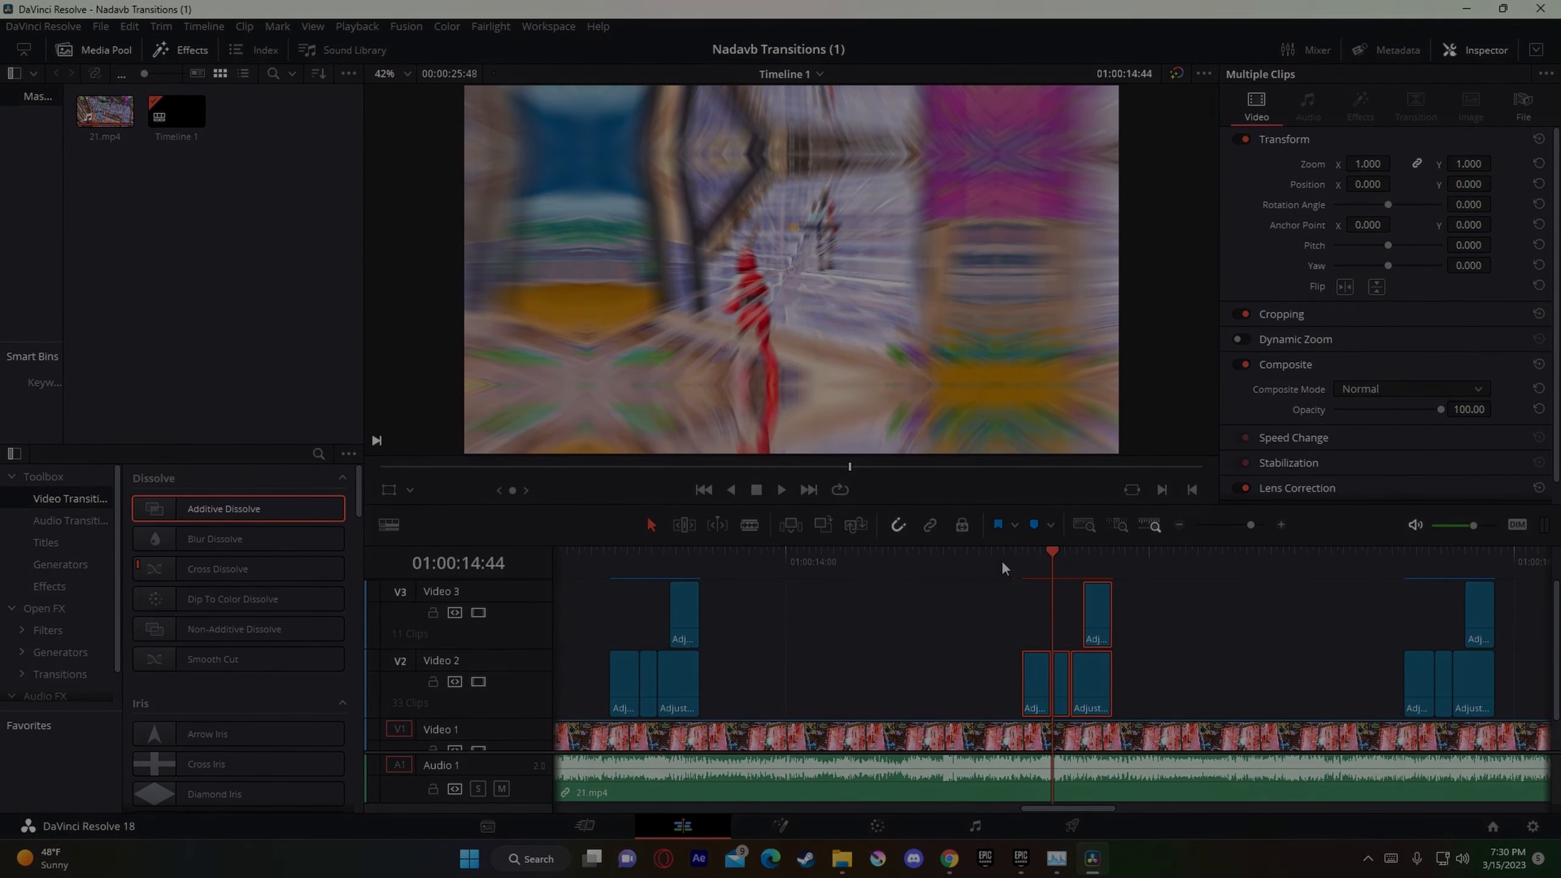